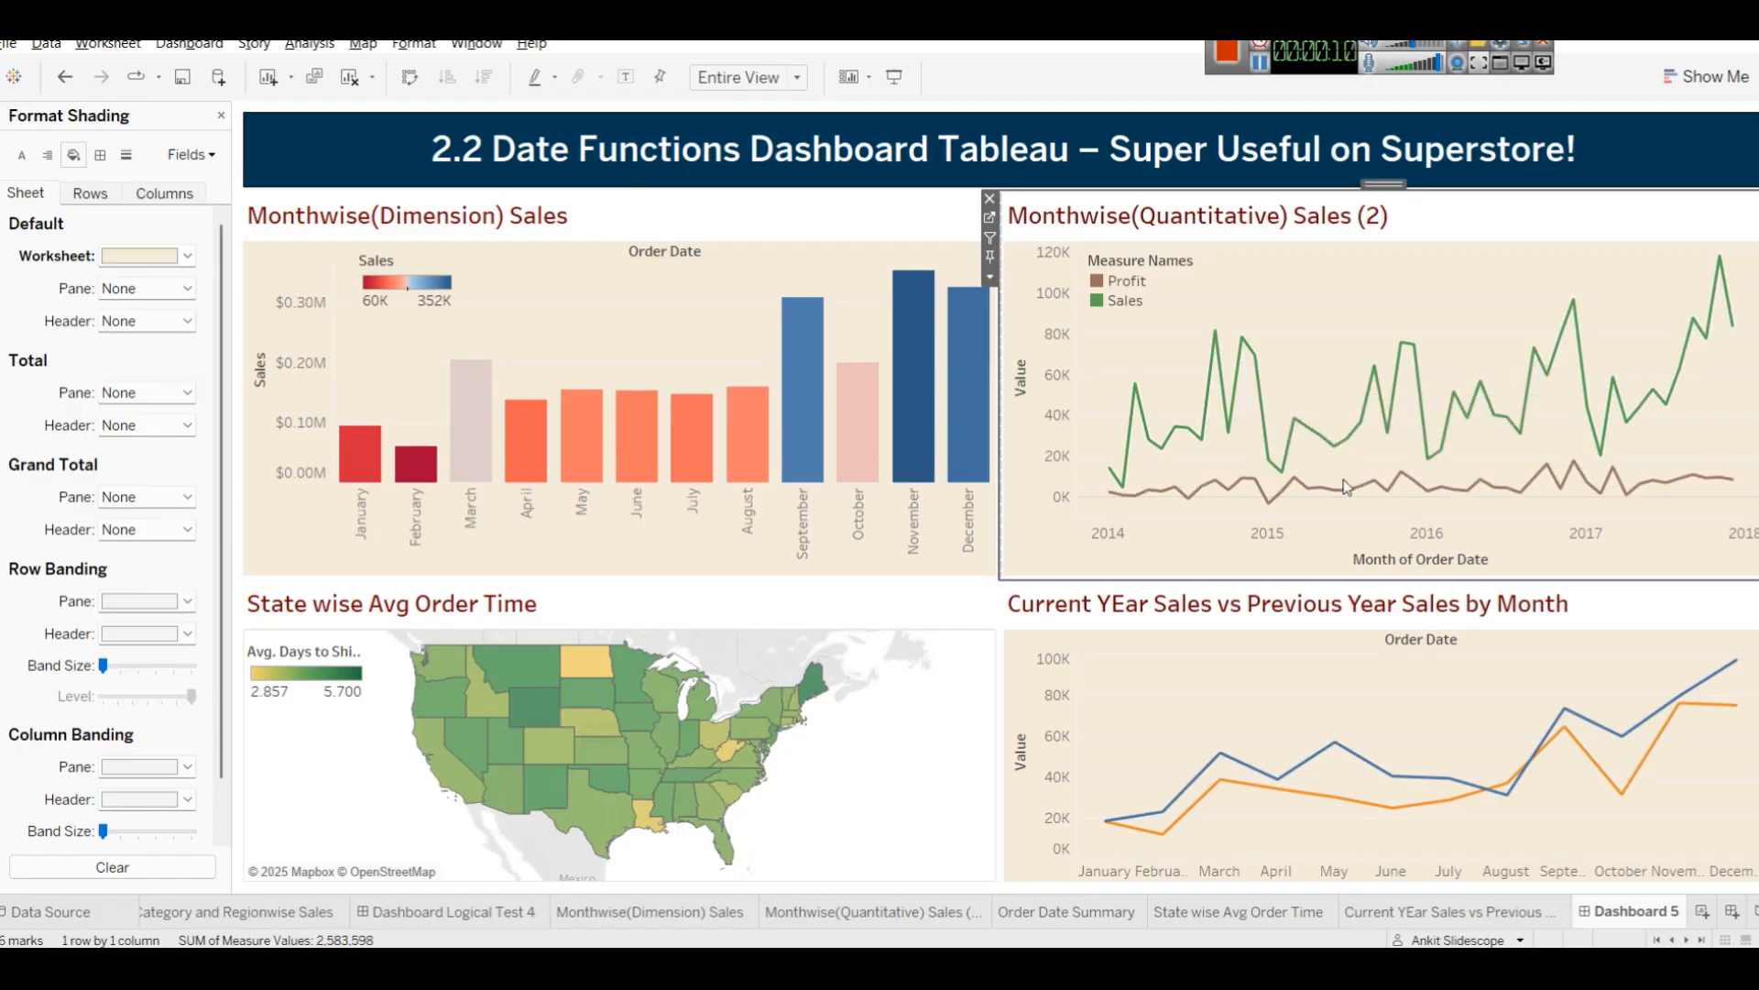
Examine the charts on the 2.2 Date Functions dashboard one by one.
click(1468, 490)
click(1468, 490)
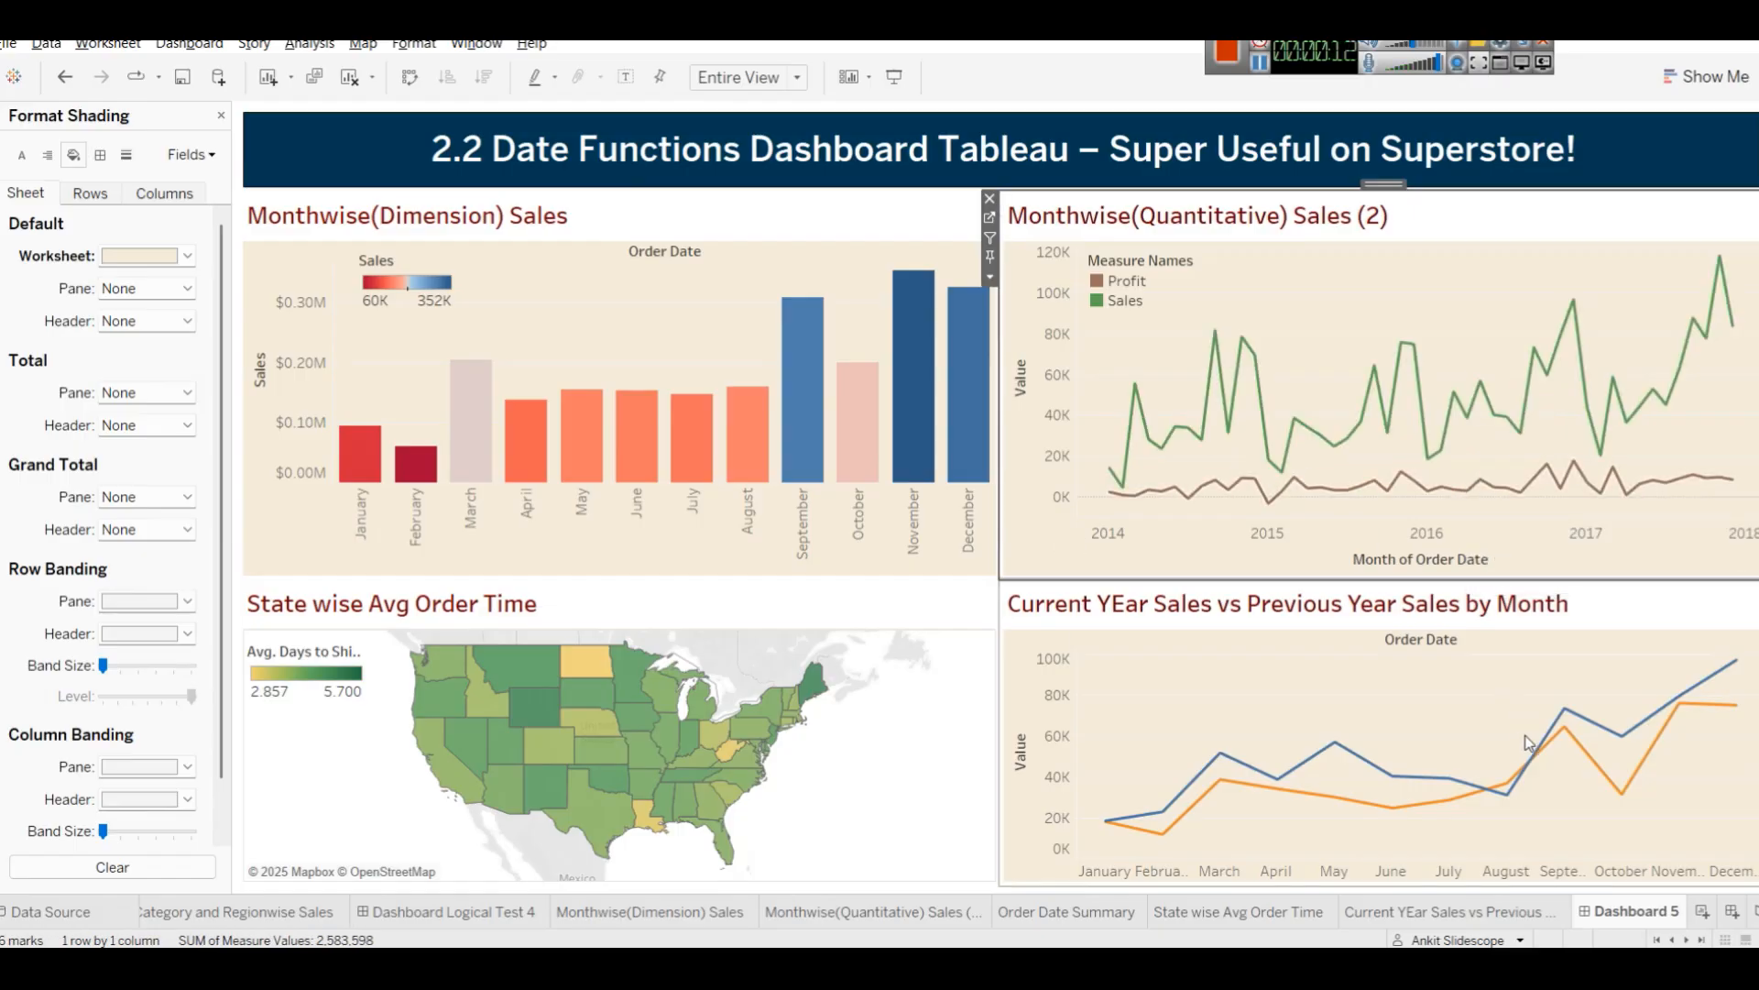
click(1547, 742)
click(1547, 743)
click(623, 673)
click(623, 673)
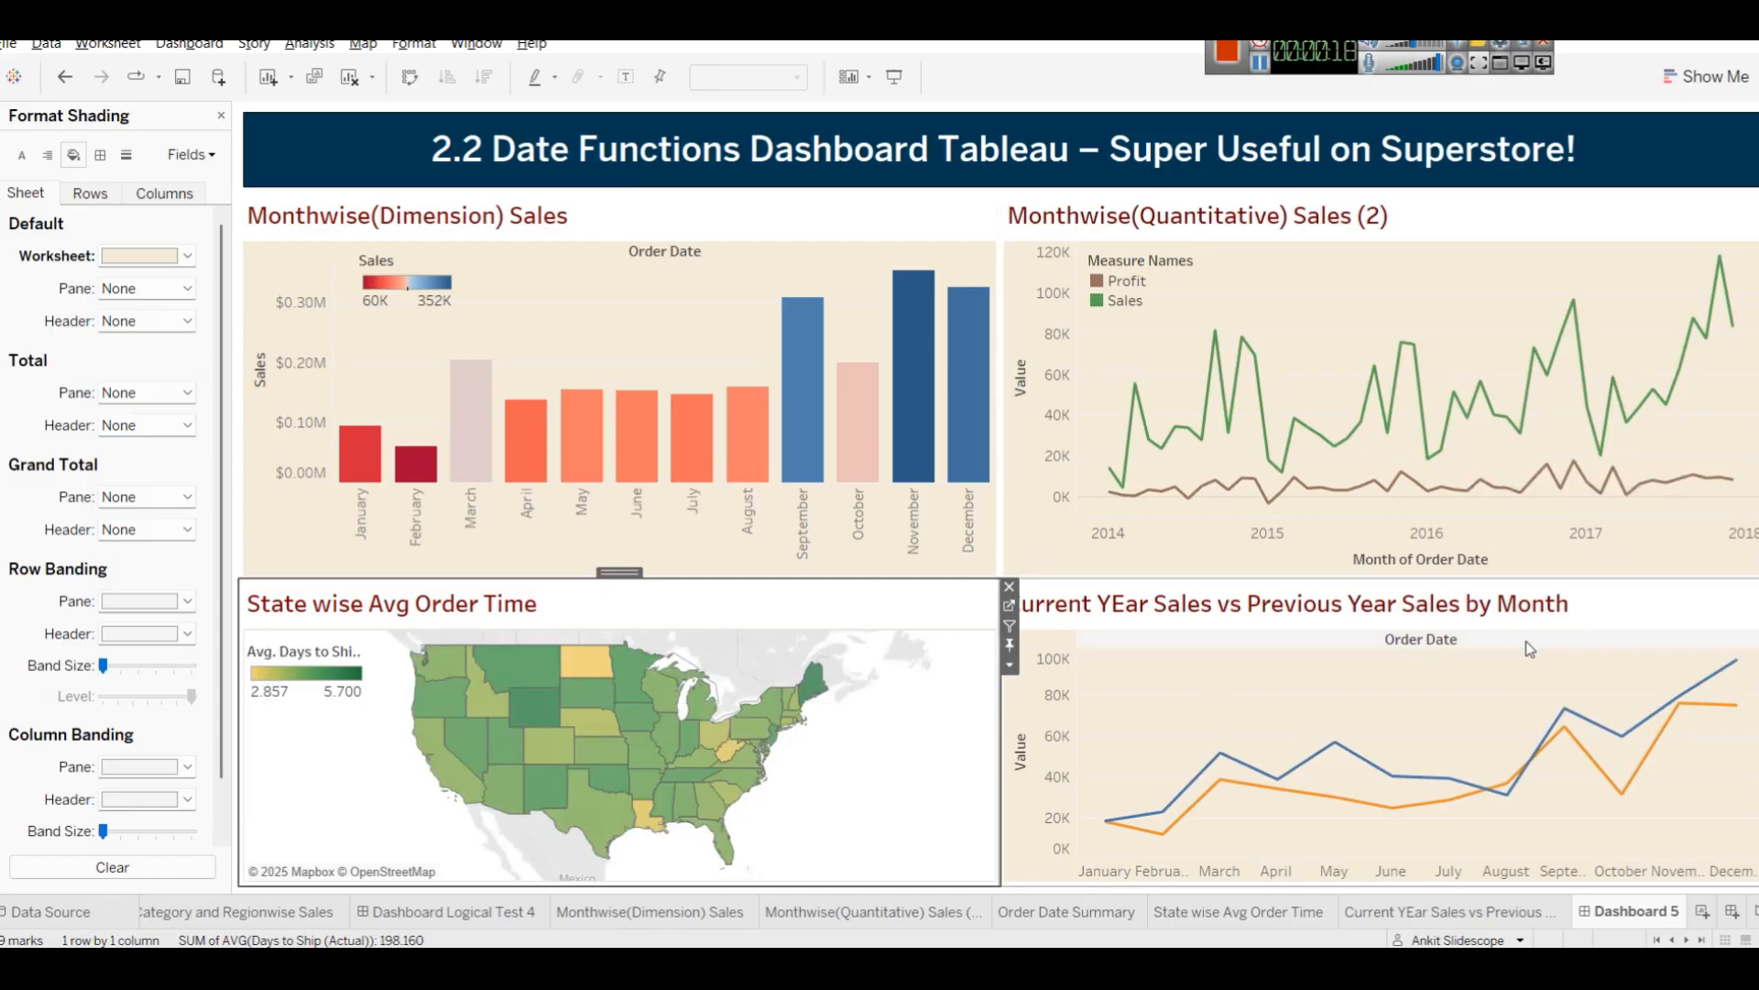
Browse the Monthwise (Quantitative), Monthwise (Dimension) and Order Date Summary worksheets behind the dashboard.
click(854, 907)
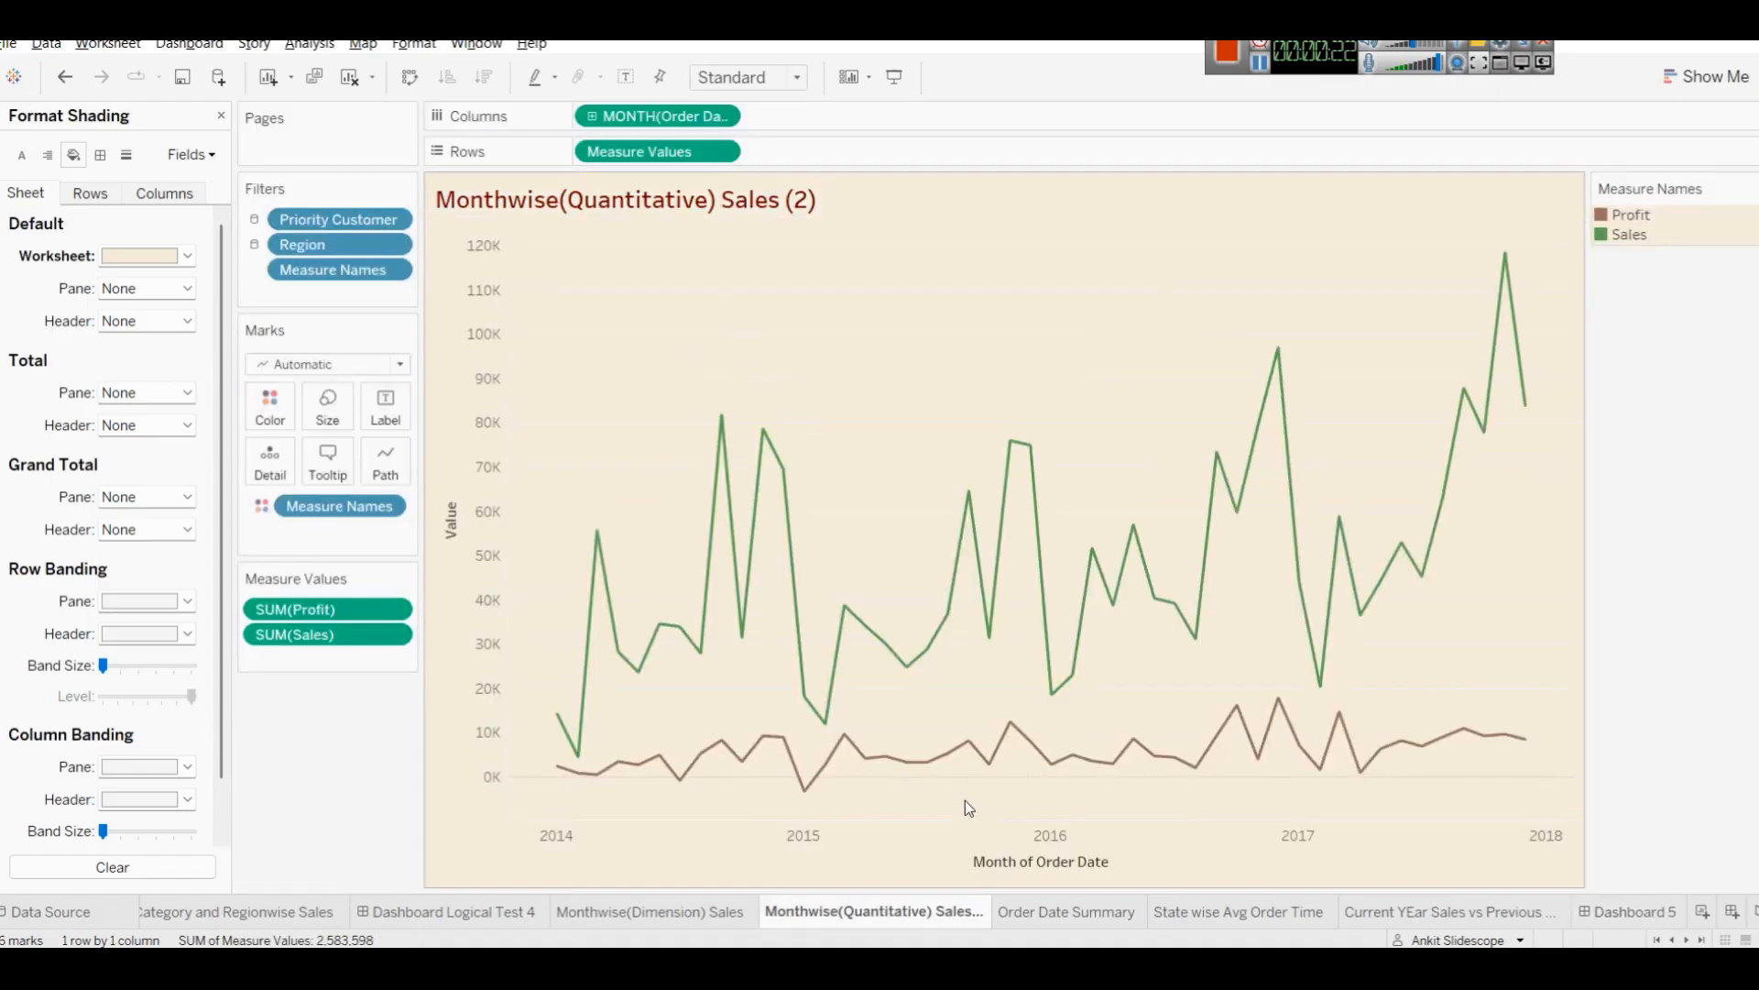
click(1057, 913)
click(880, 911)
click(653, 912)
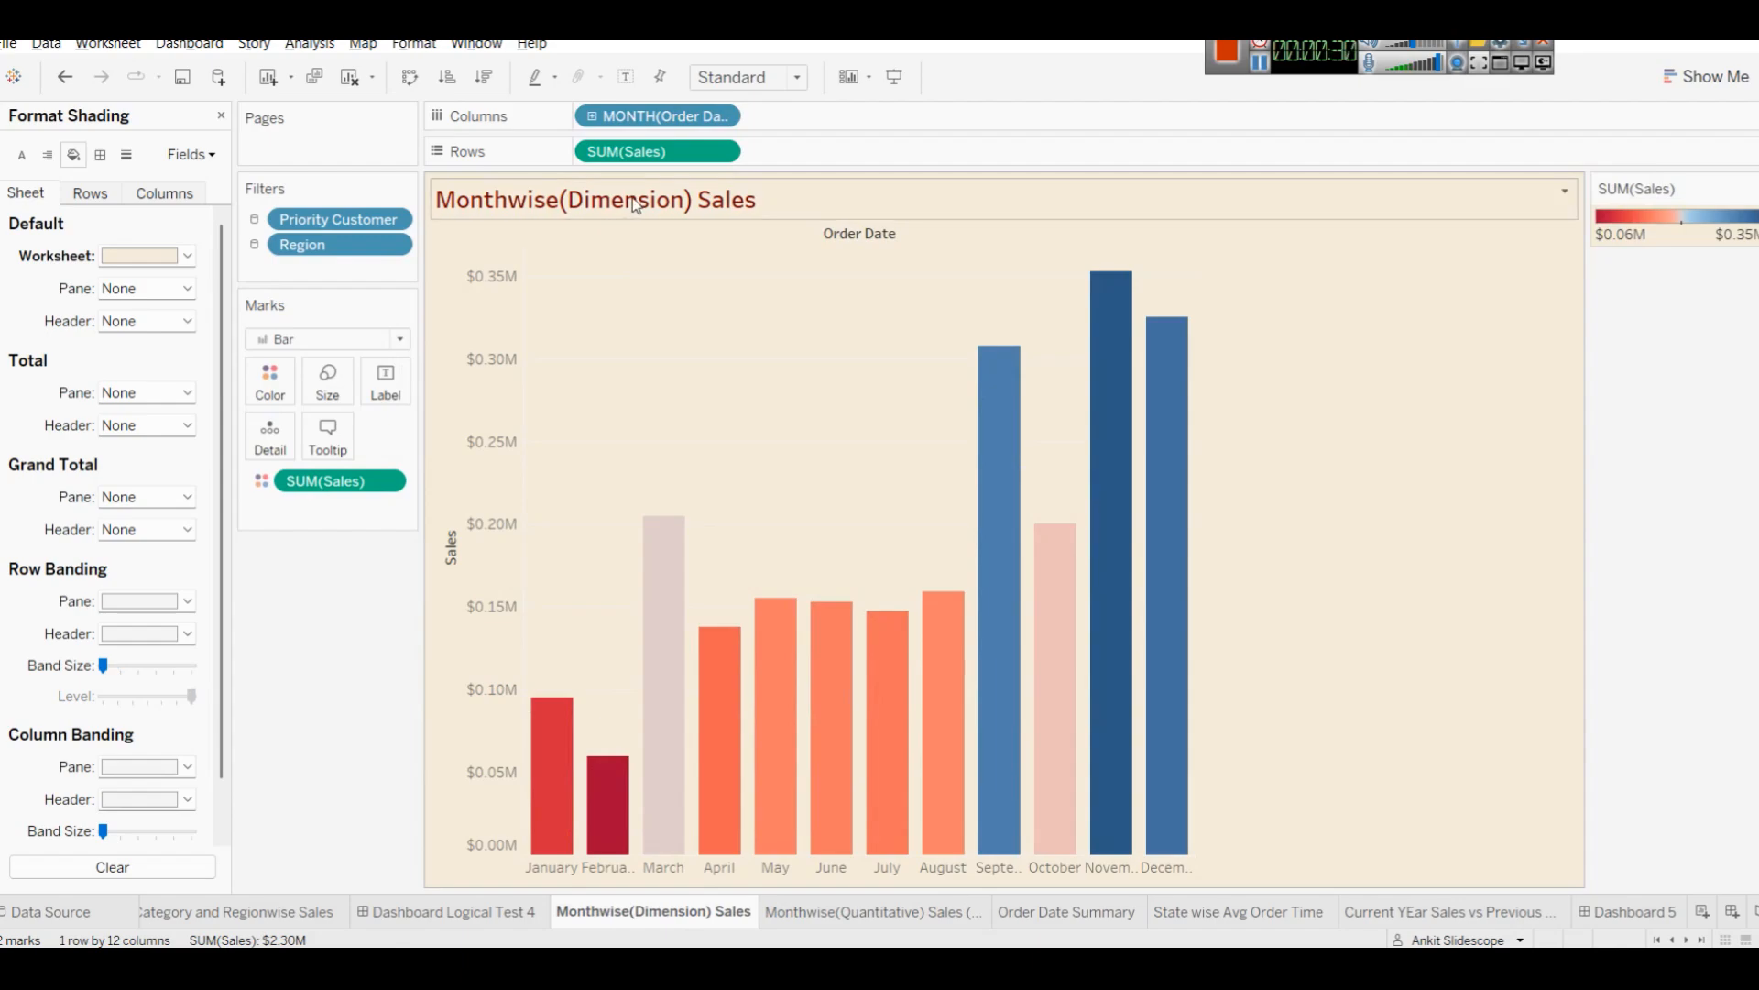
mouse_move(759, 809)
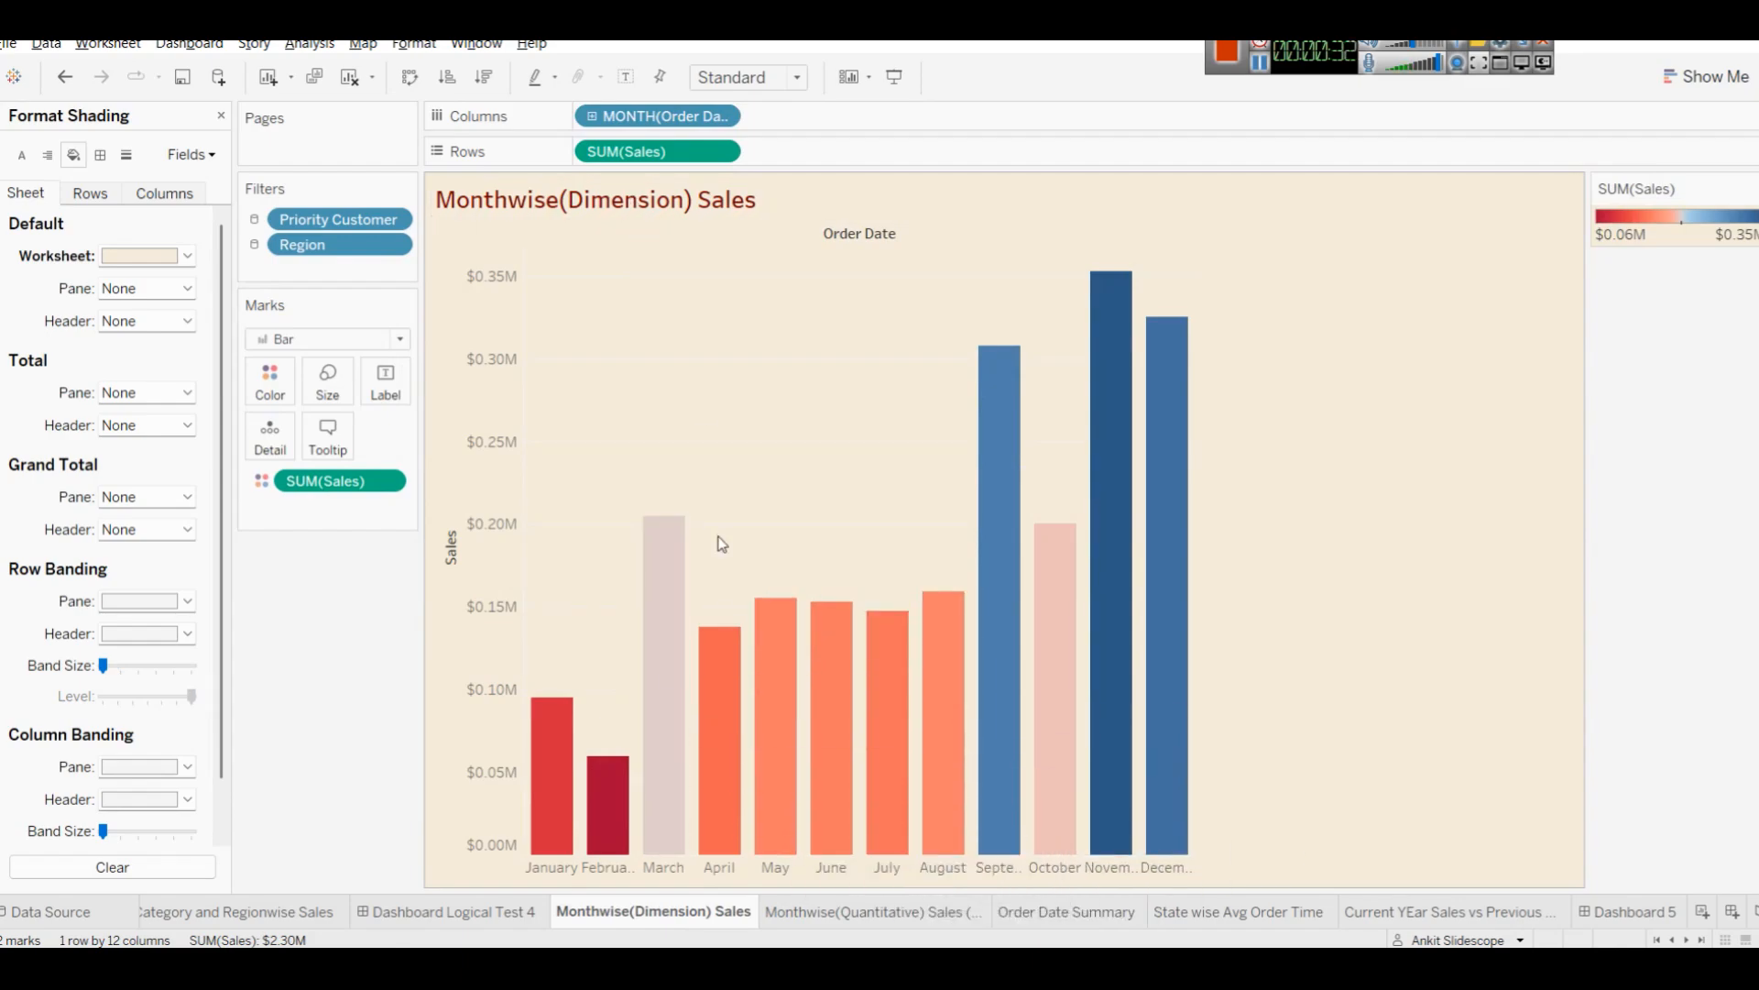
click(1018, 911)
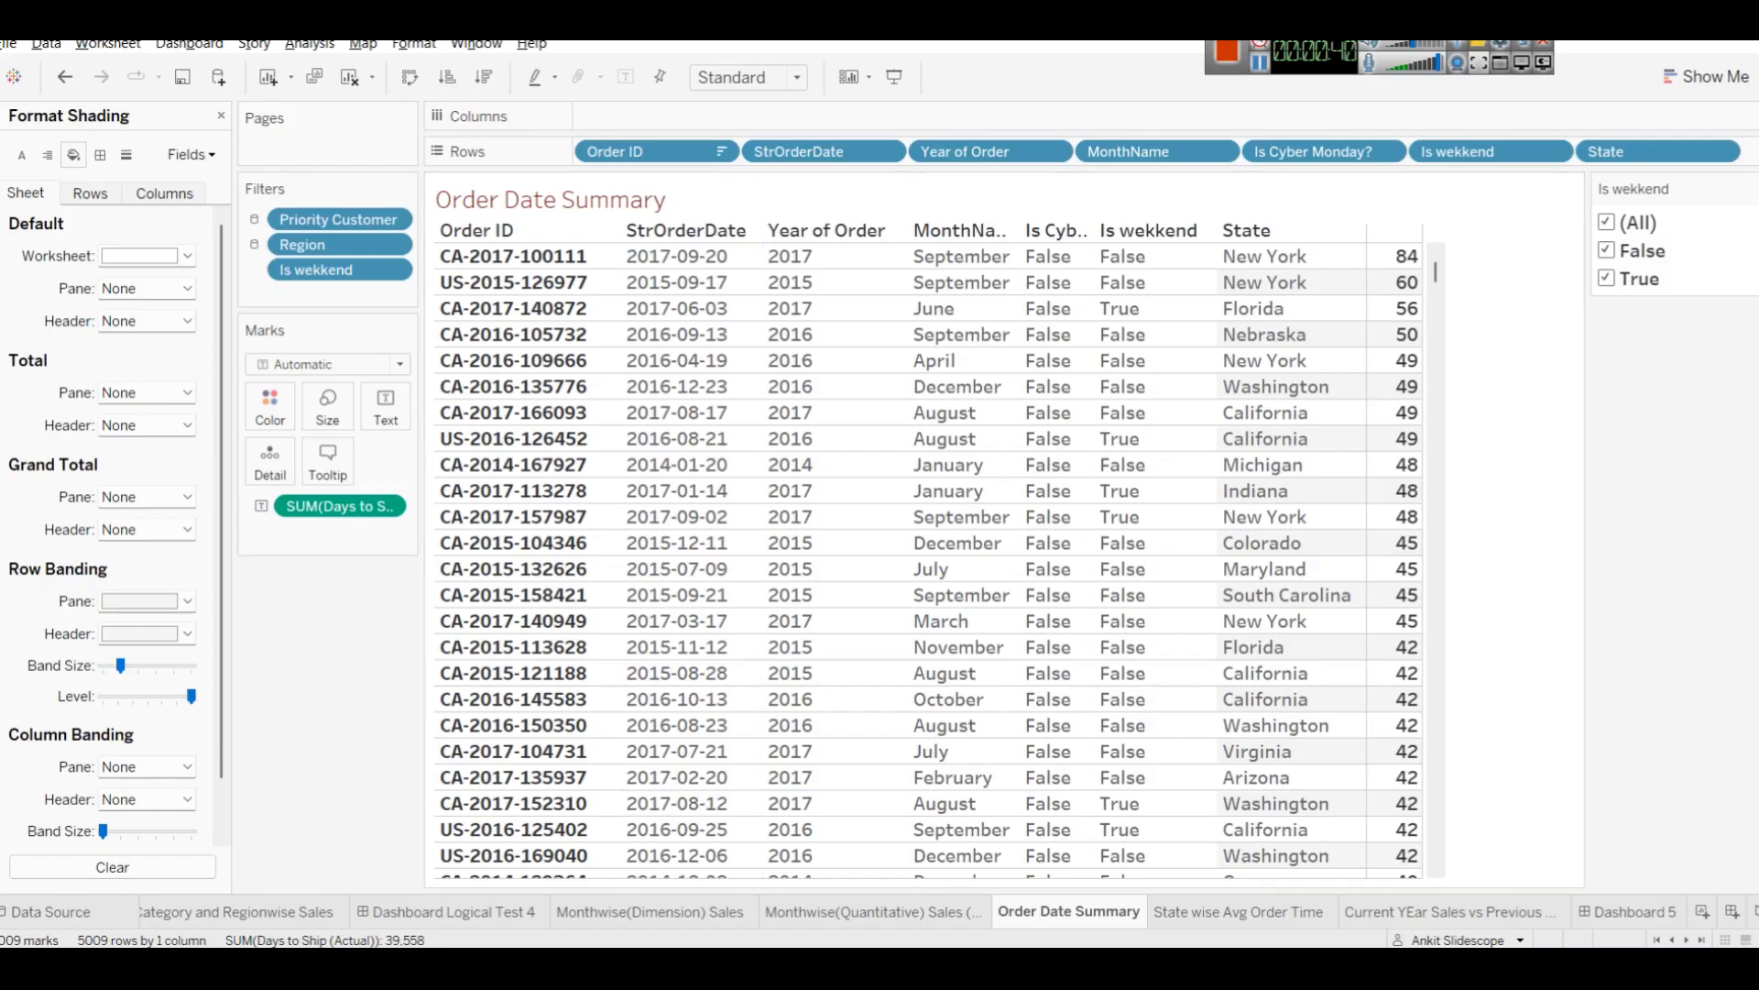
Switch to the browser tutorial, read the 2.2 Date Functions formula table, and return to Tableau.
key(alt+Tab)
scroll(973, 575, up, 7)
scroll(974, 575, down, 4)
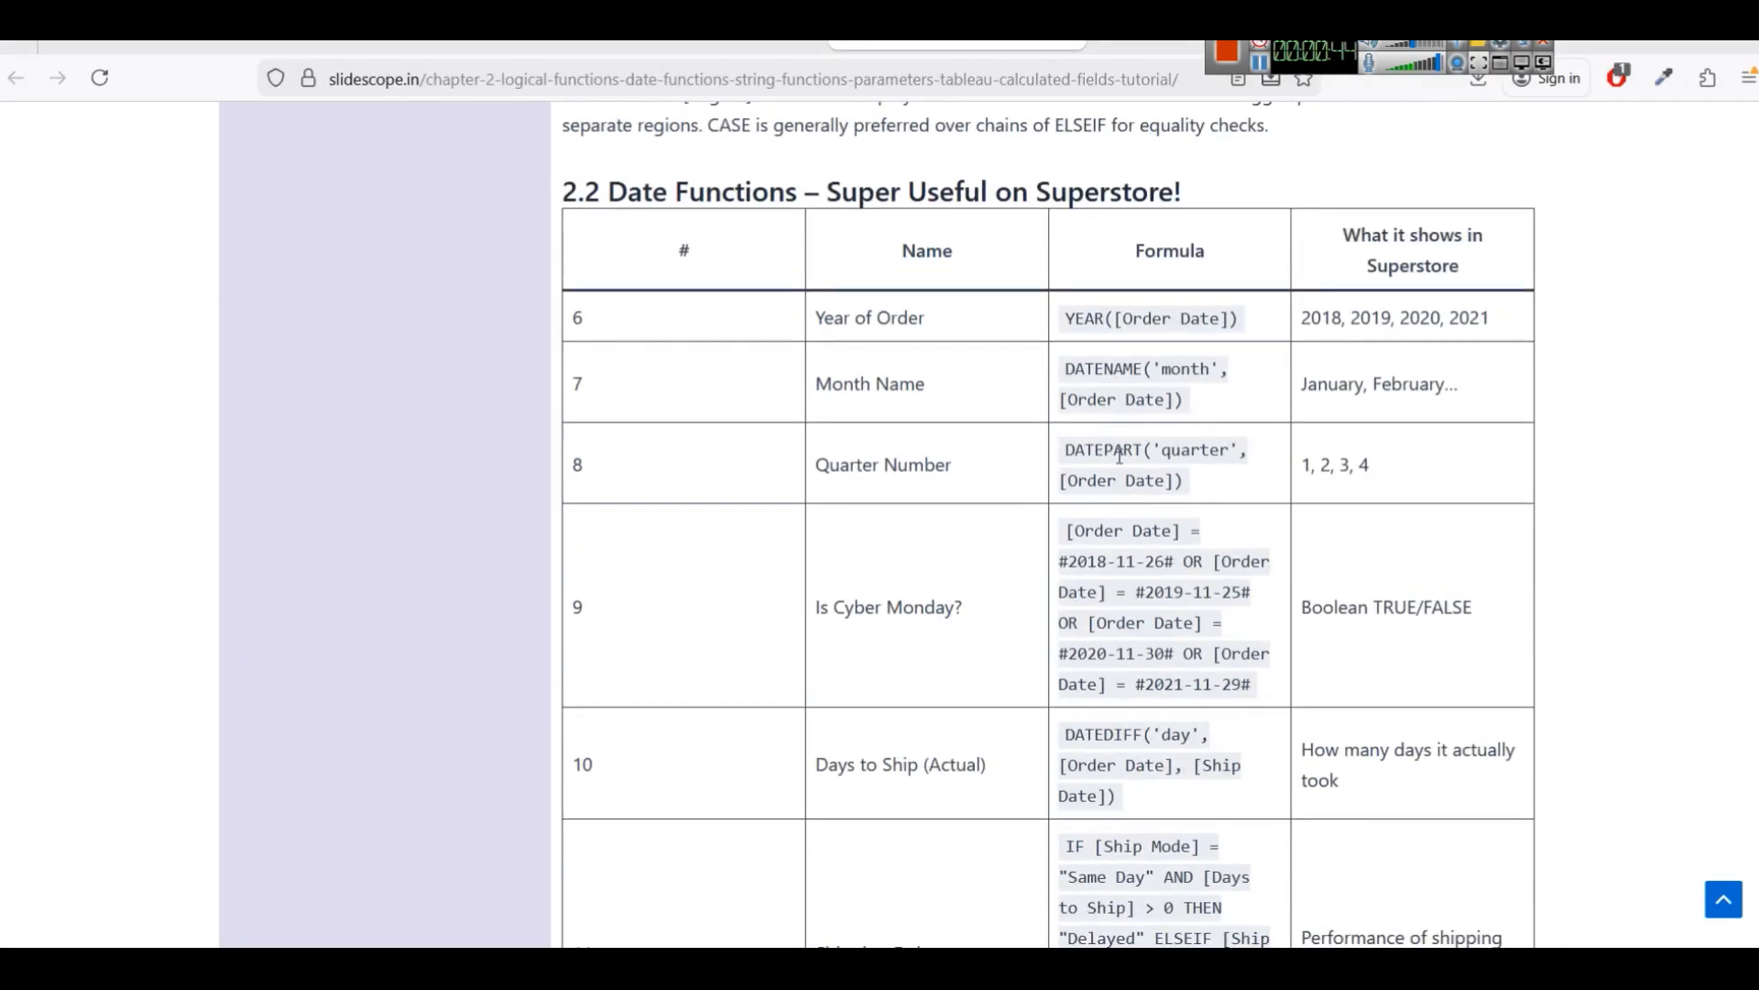
scroll(1200, 713, down, 4)
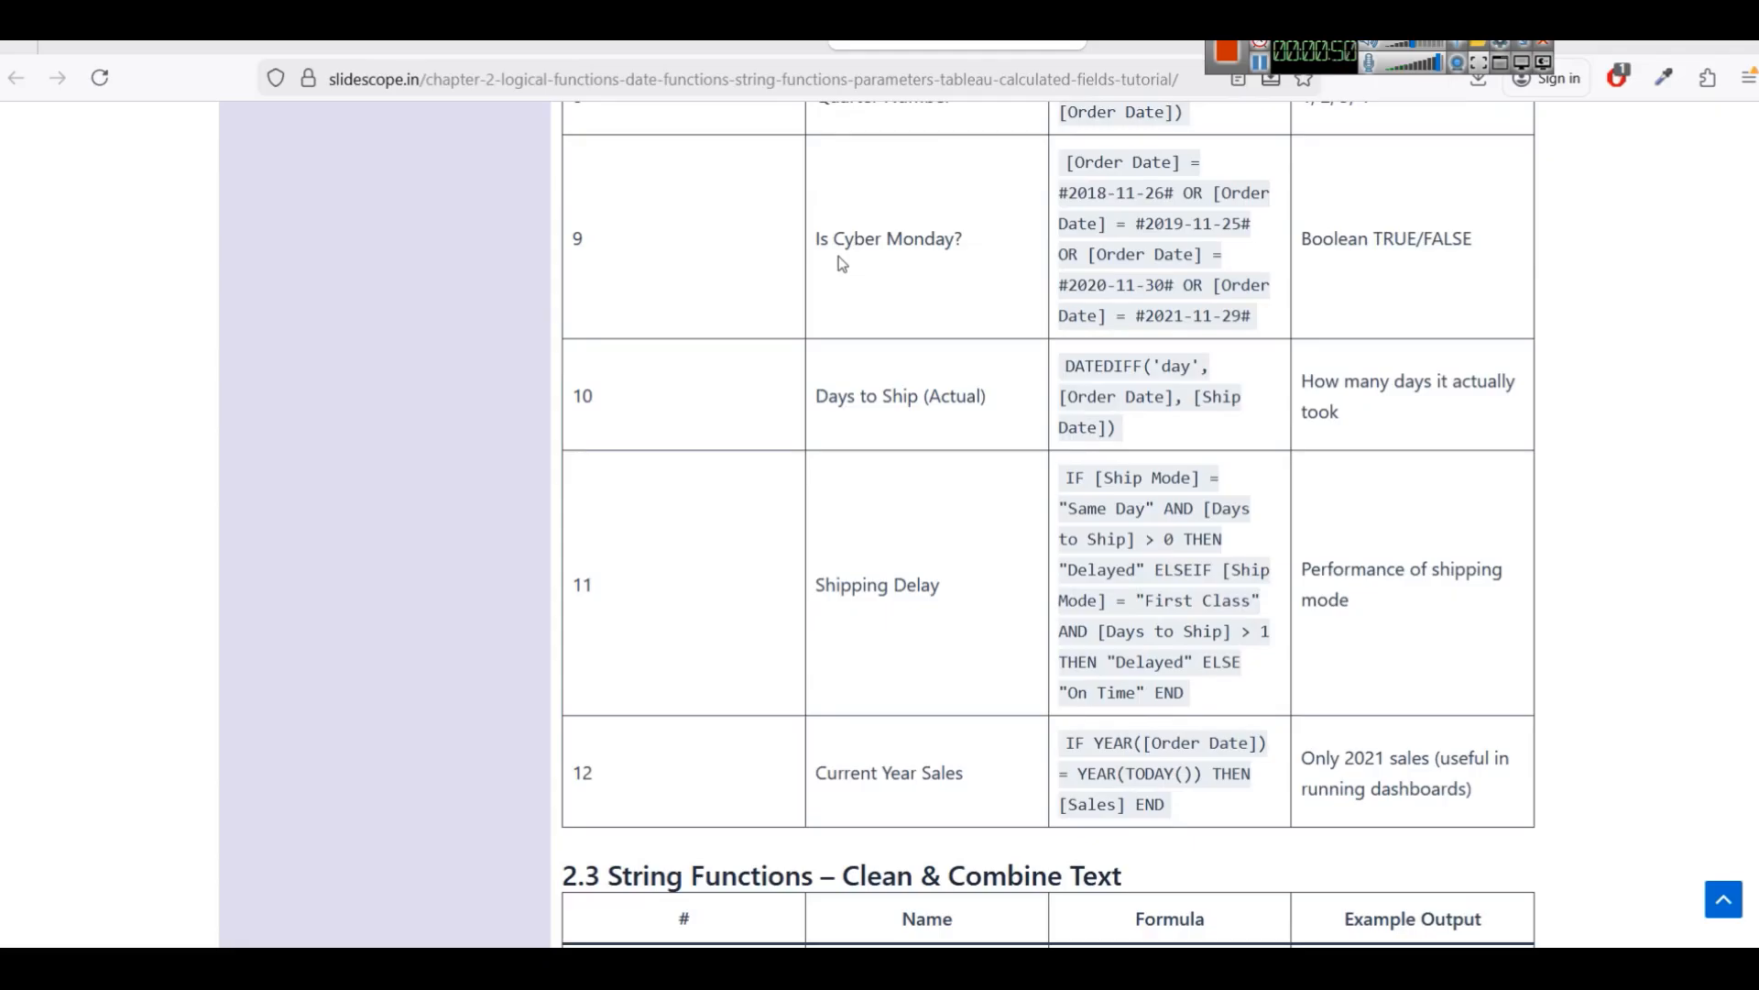
key(alt+Tab)
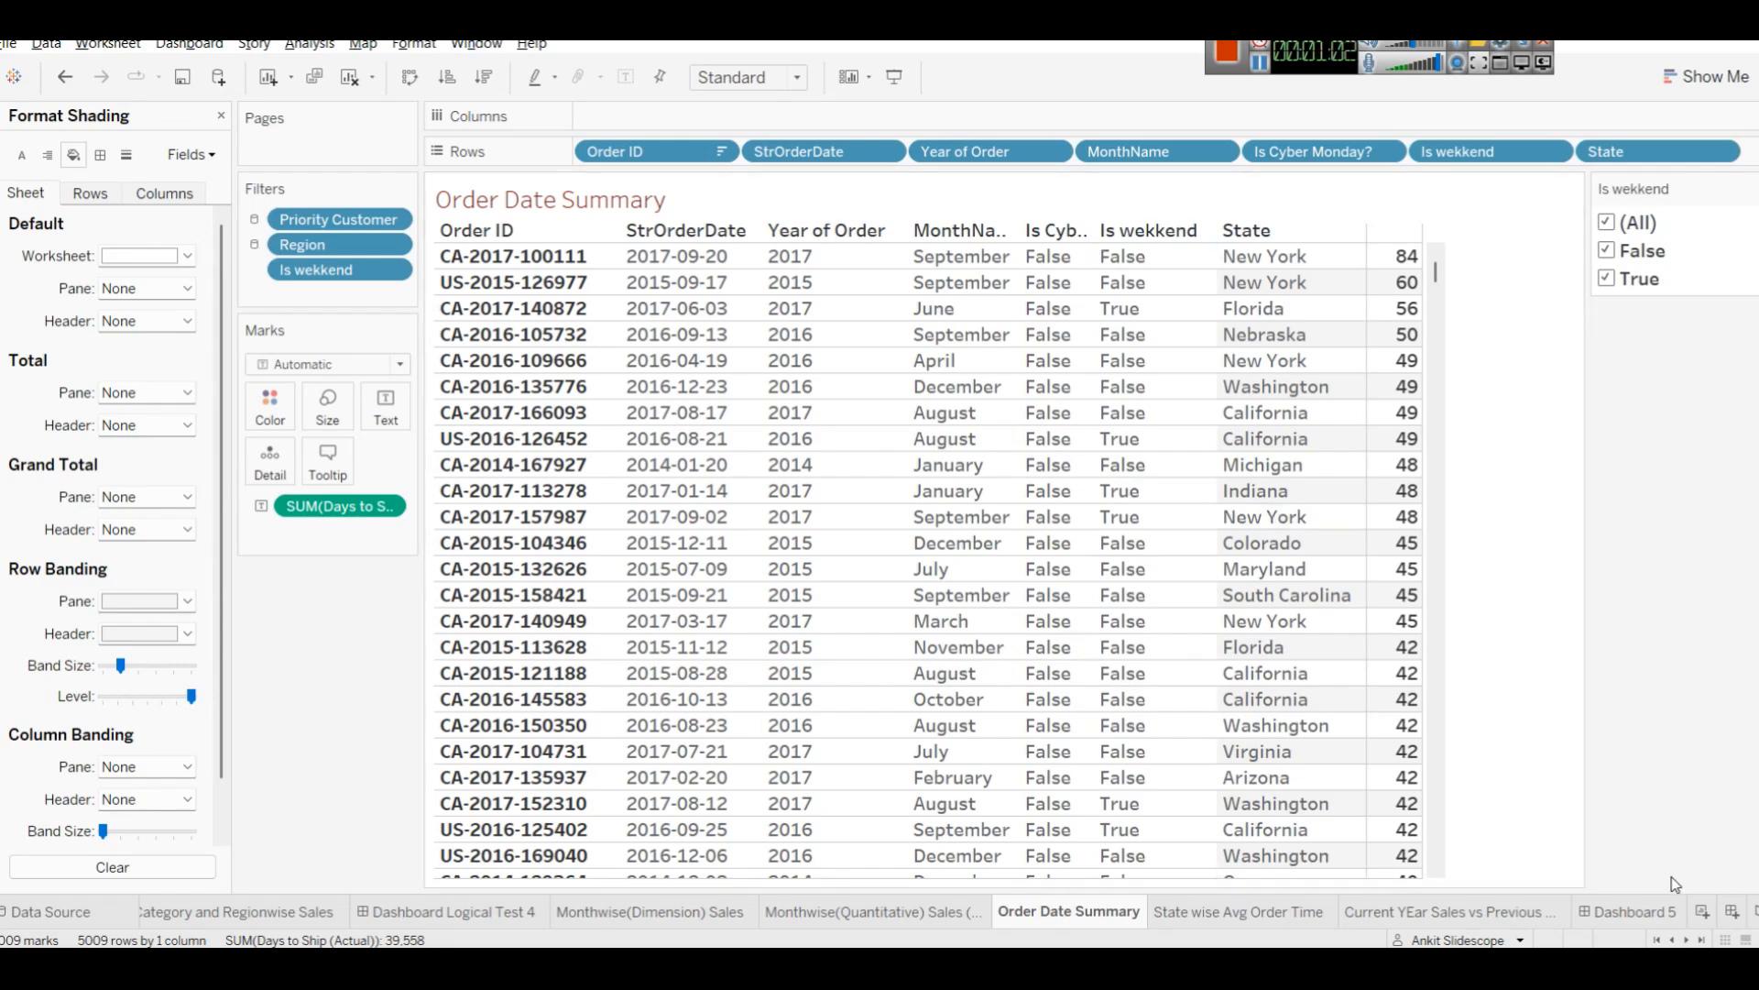
Review the Current Year vs Previous Year Sales worksheet, then return to Dashboard 5 and inspect its legends.
click(1517, 910)
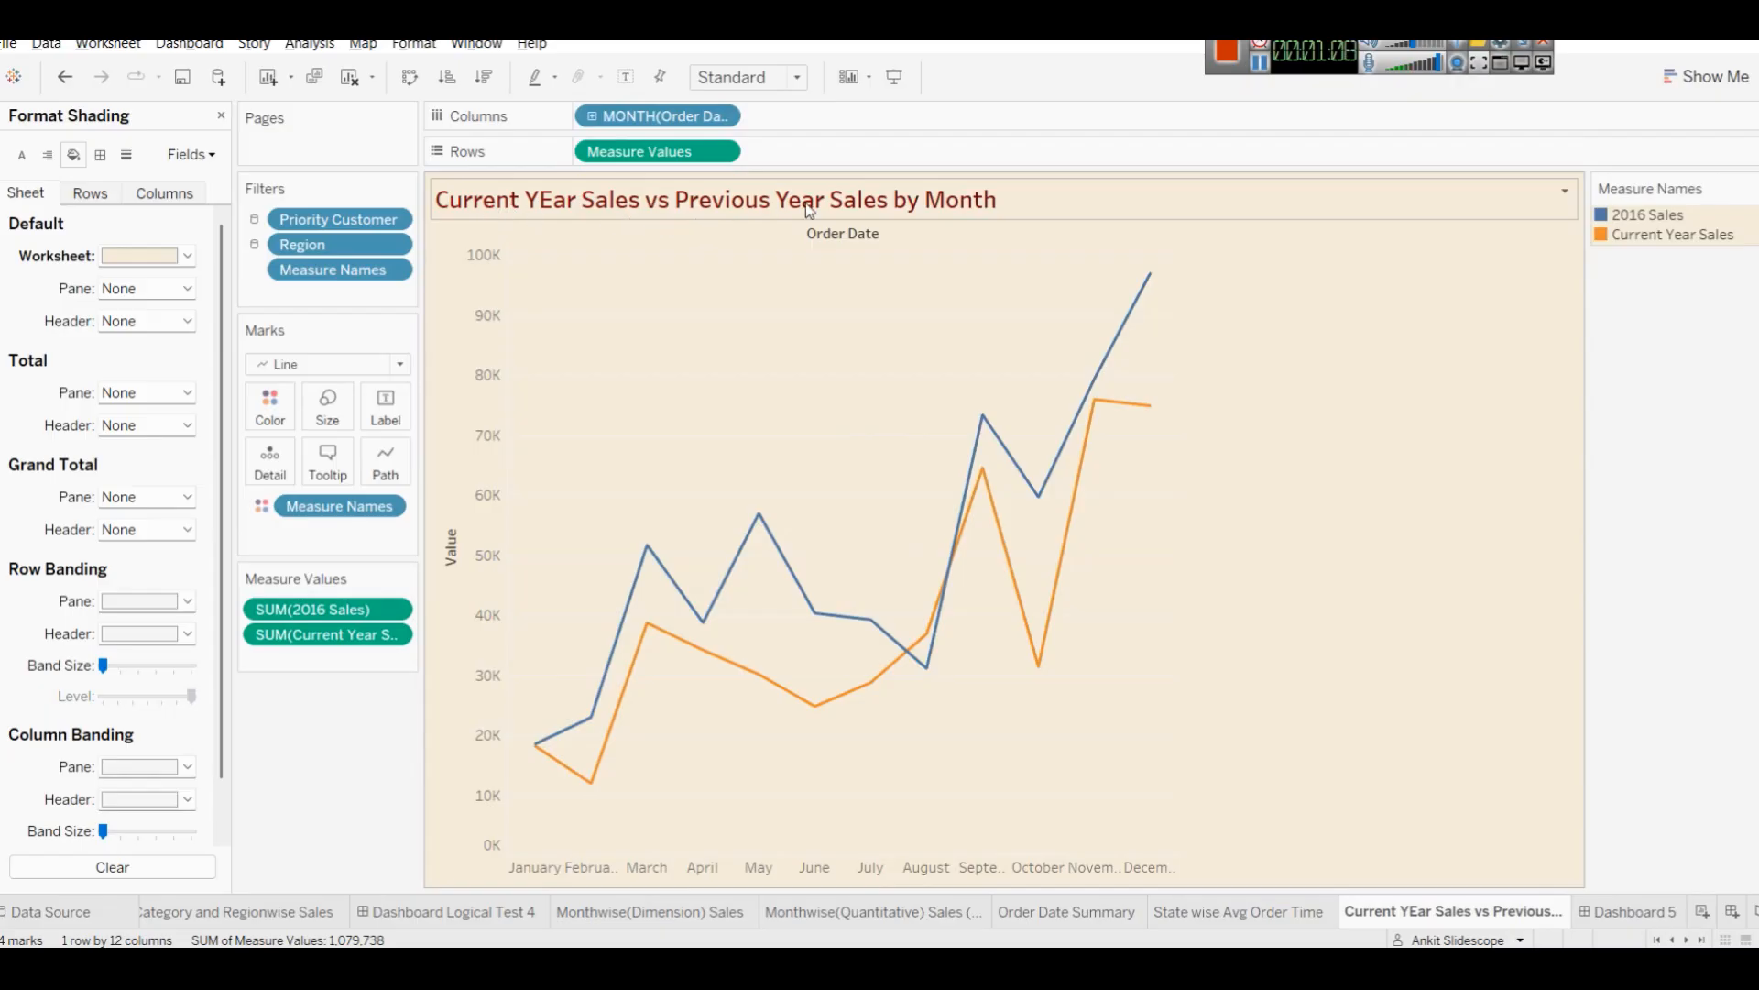
click(1654, 913)
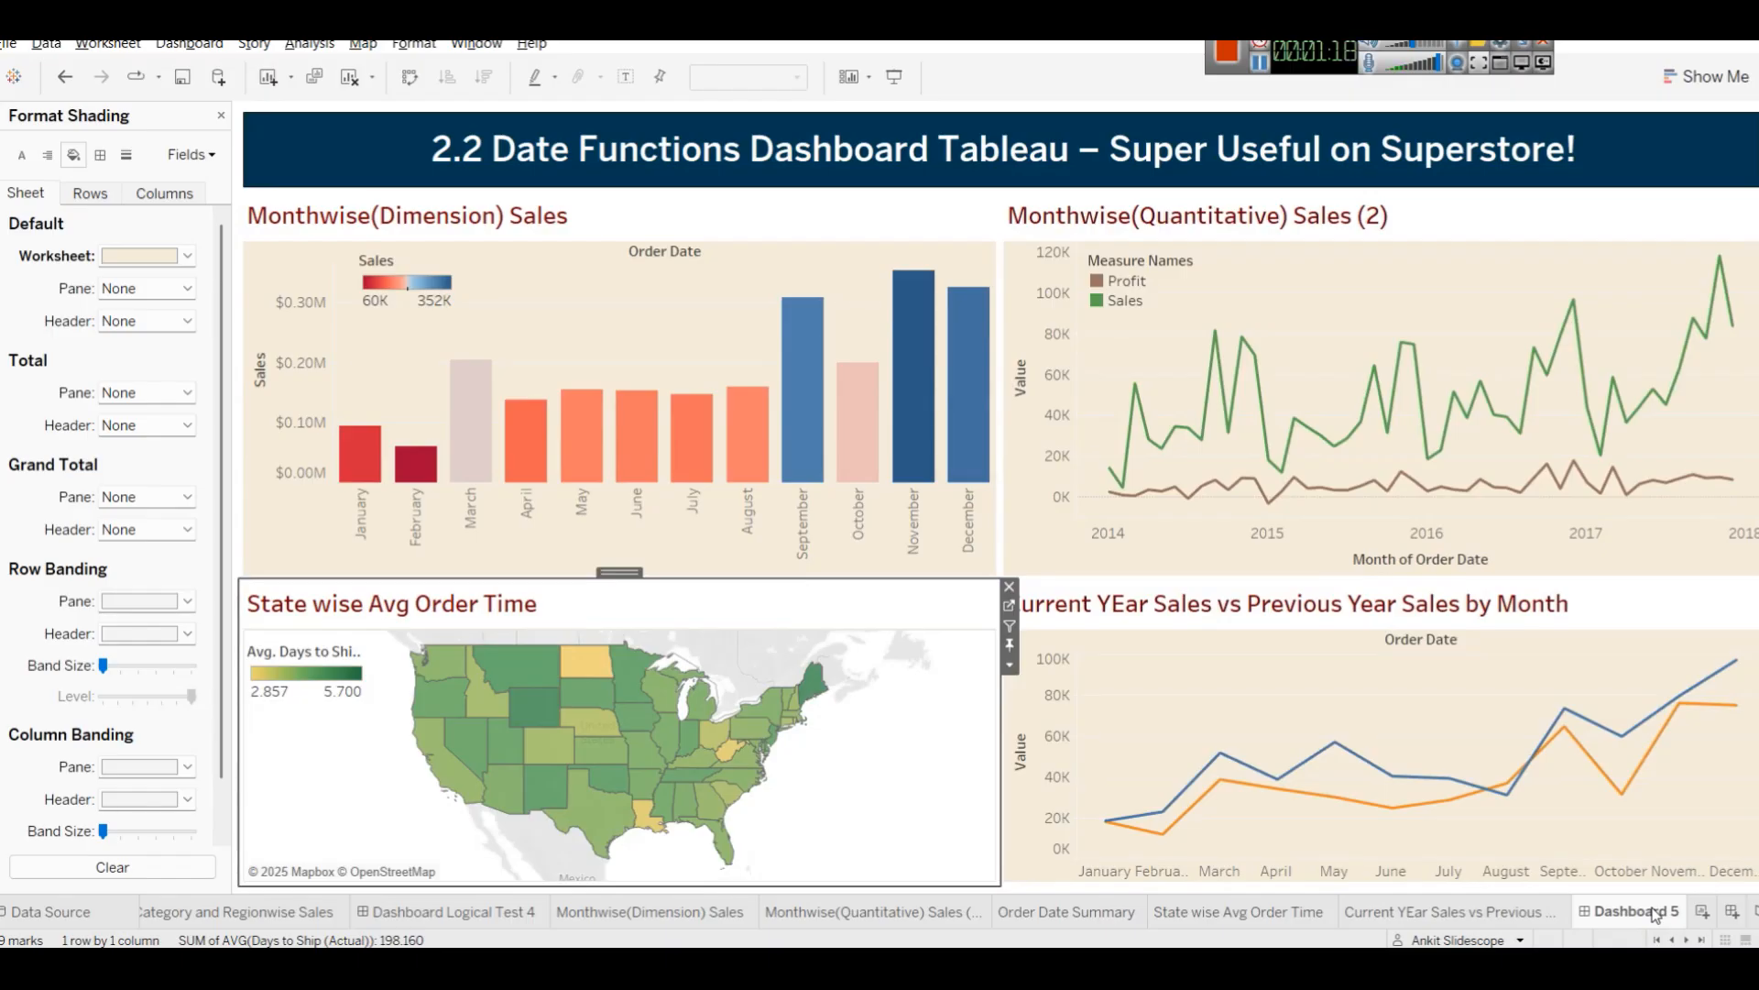
click(408, 280)
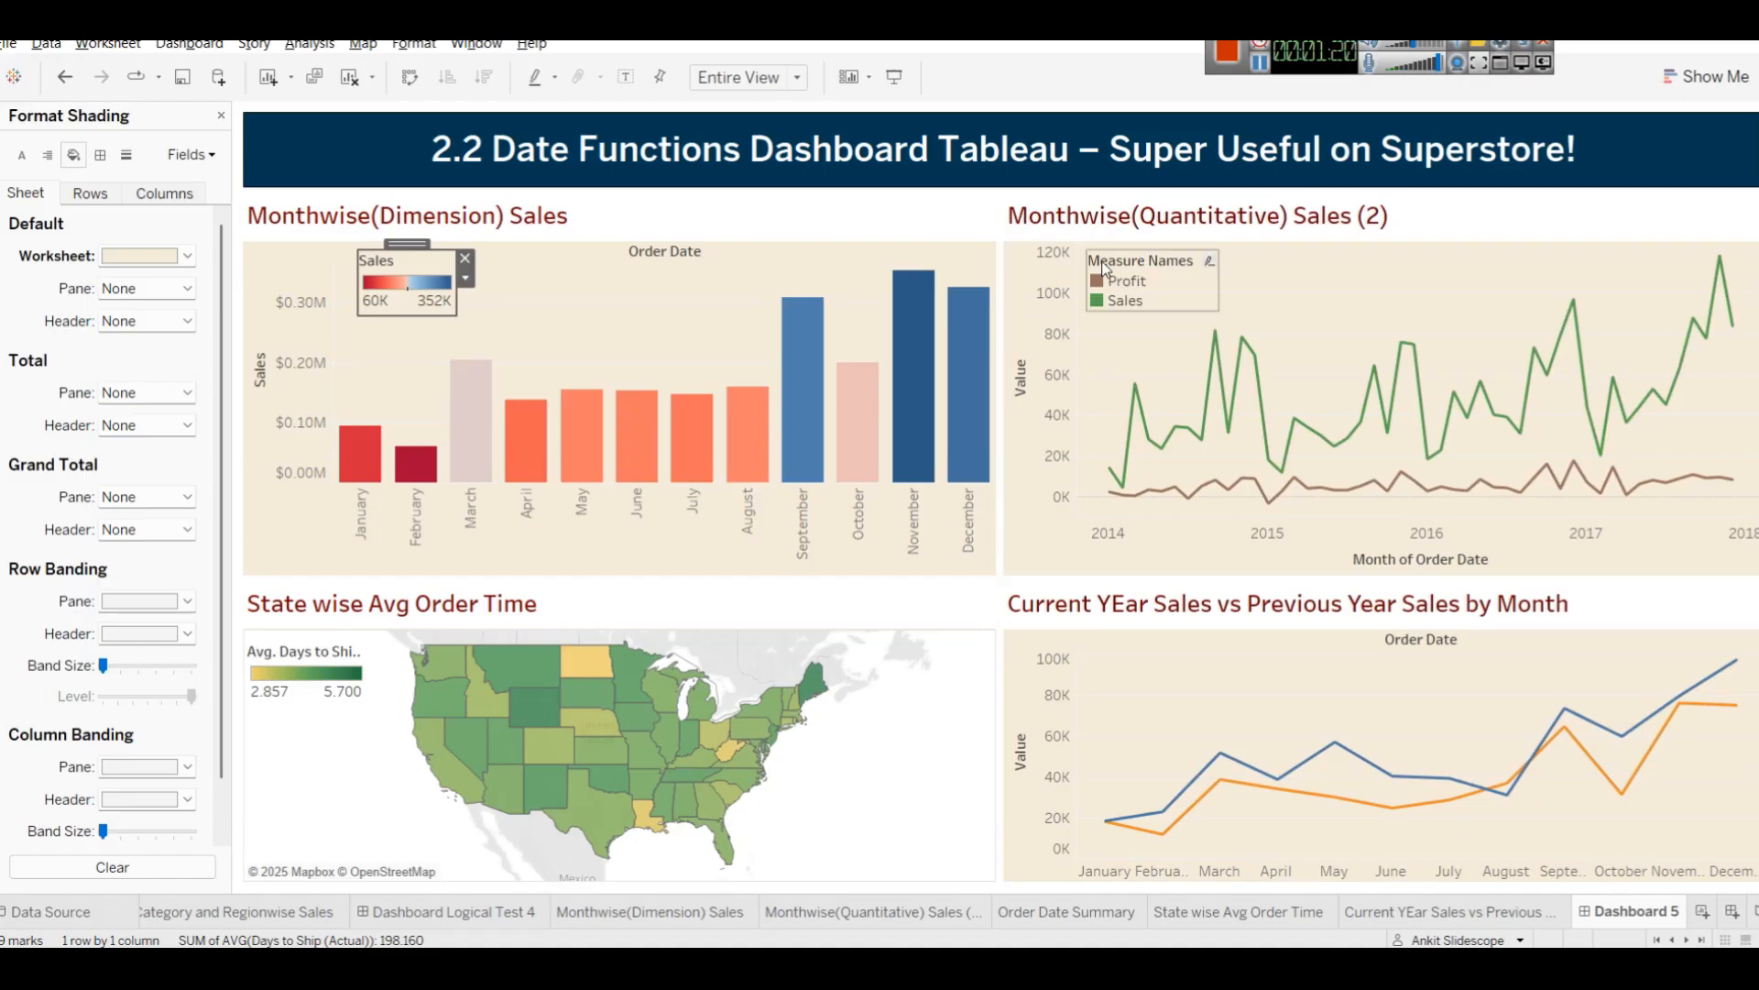
click(1136, 280)
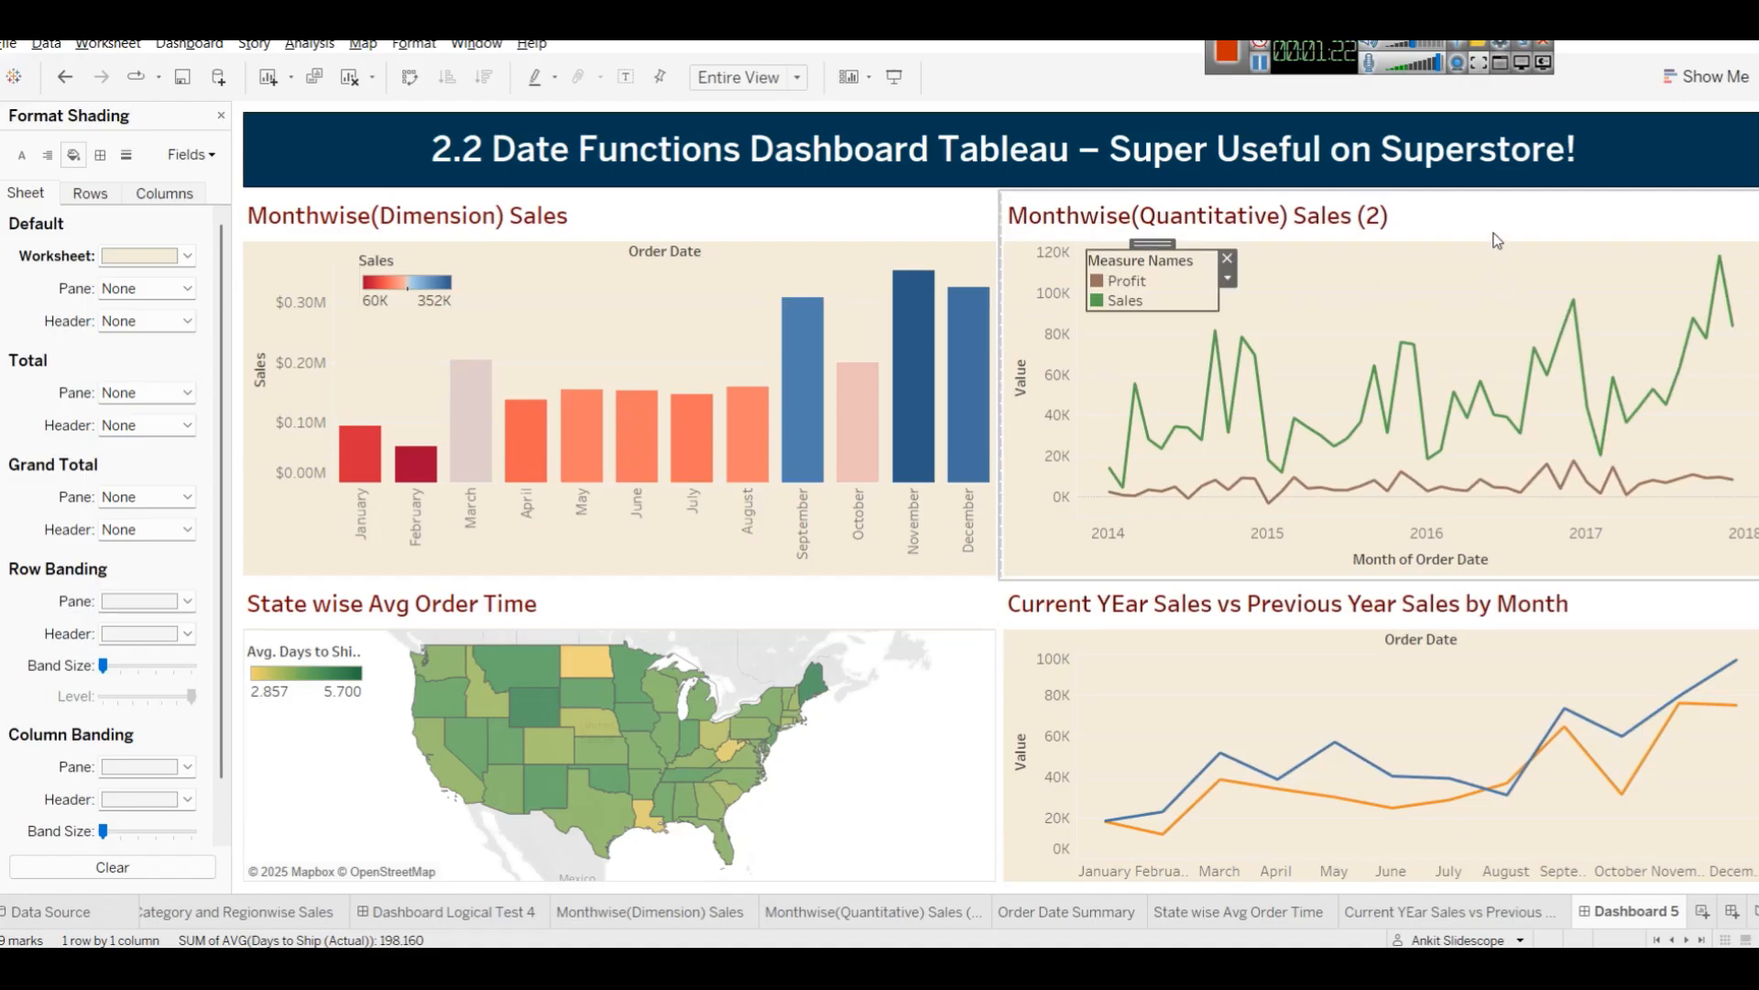
drag(1340, 46, 1384, 46)
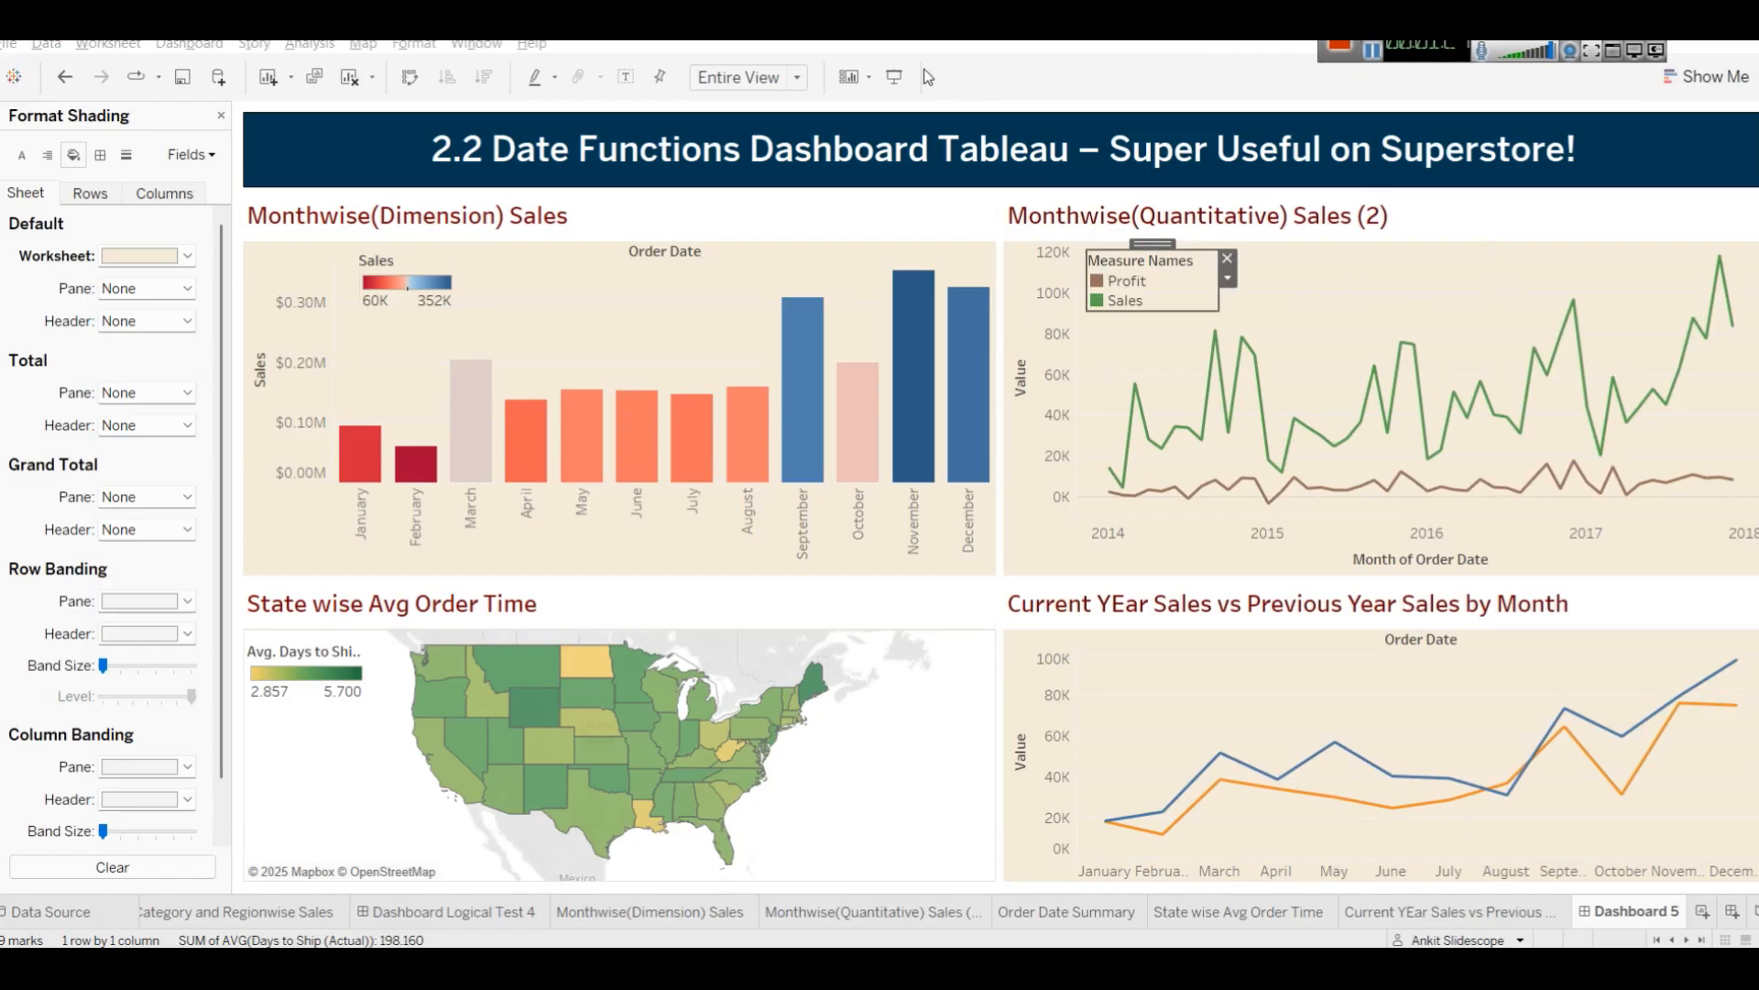
click(895, 76)
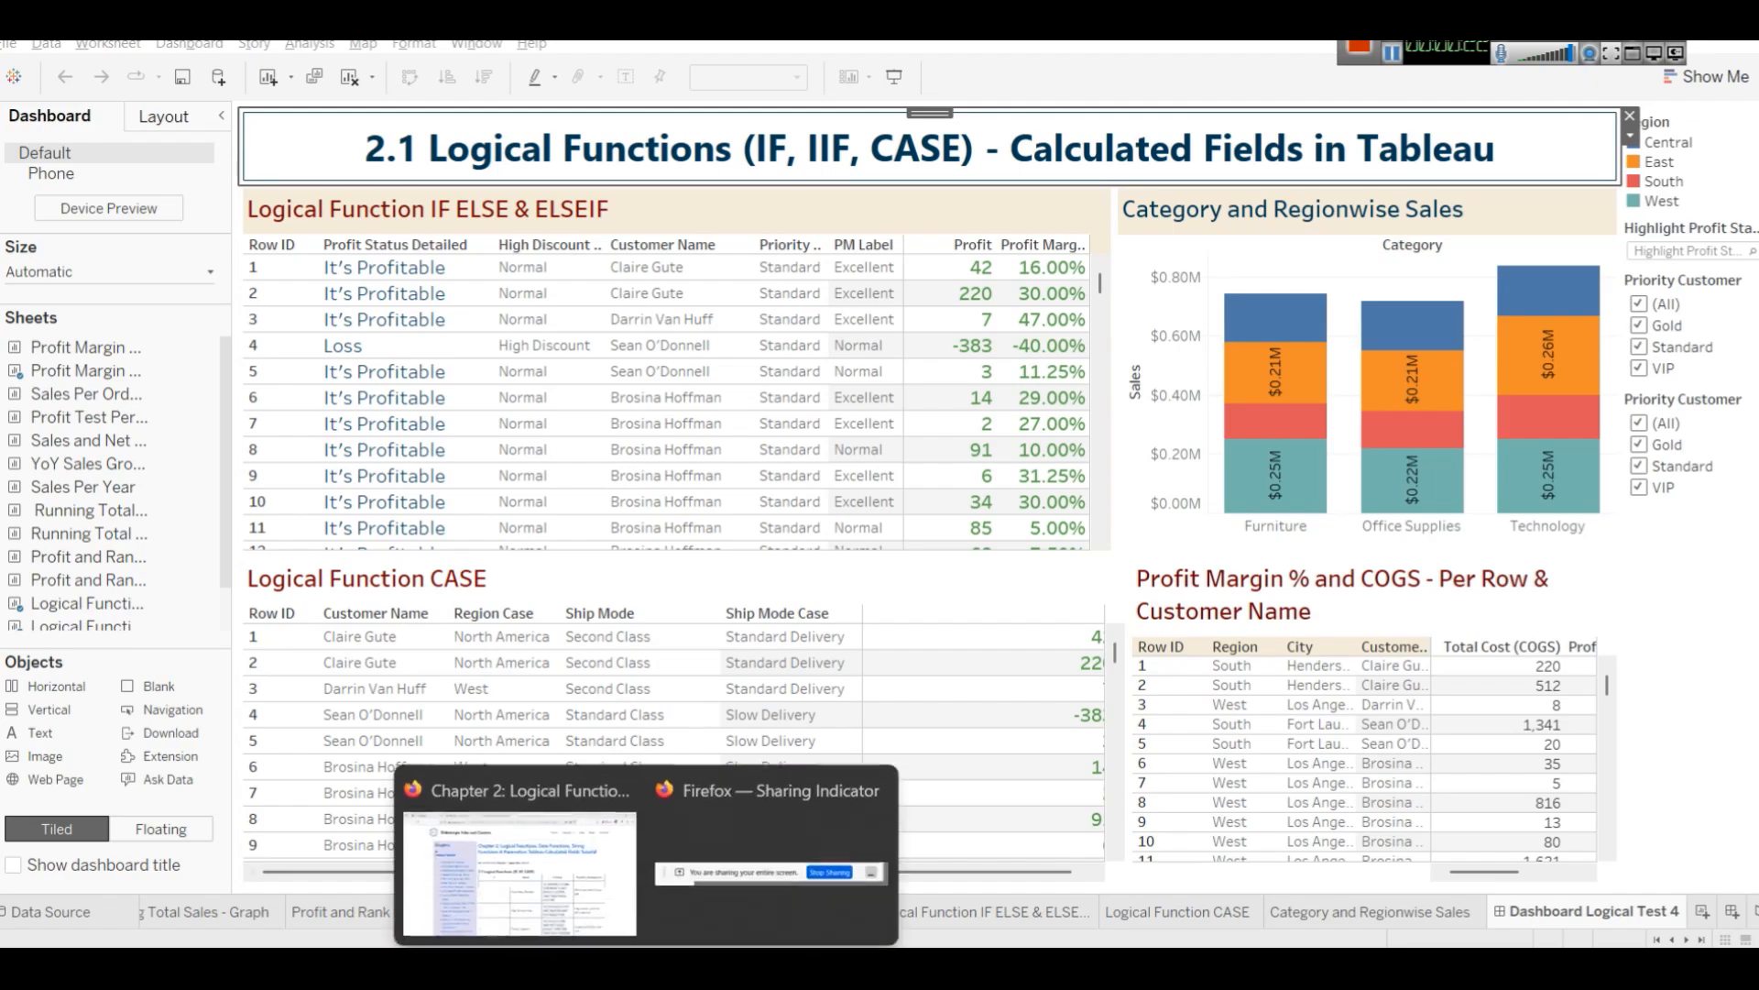
Switch to the browser tutorial, read the logical function explanations and date function table, and return to Tableau.
click(556, 869)
scroll(806, 605, down, 10)
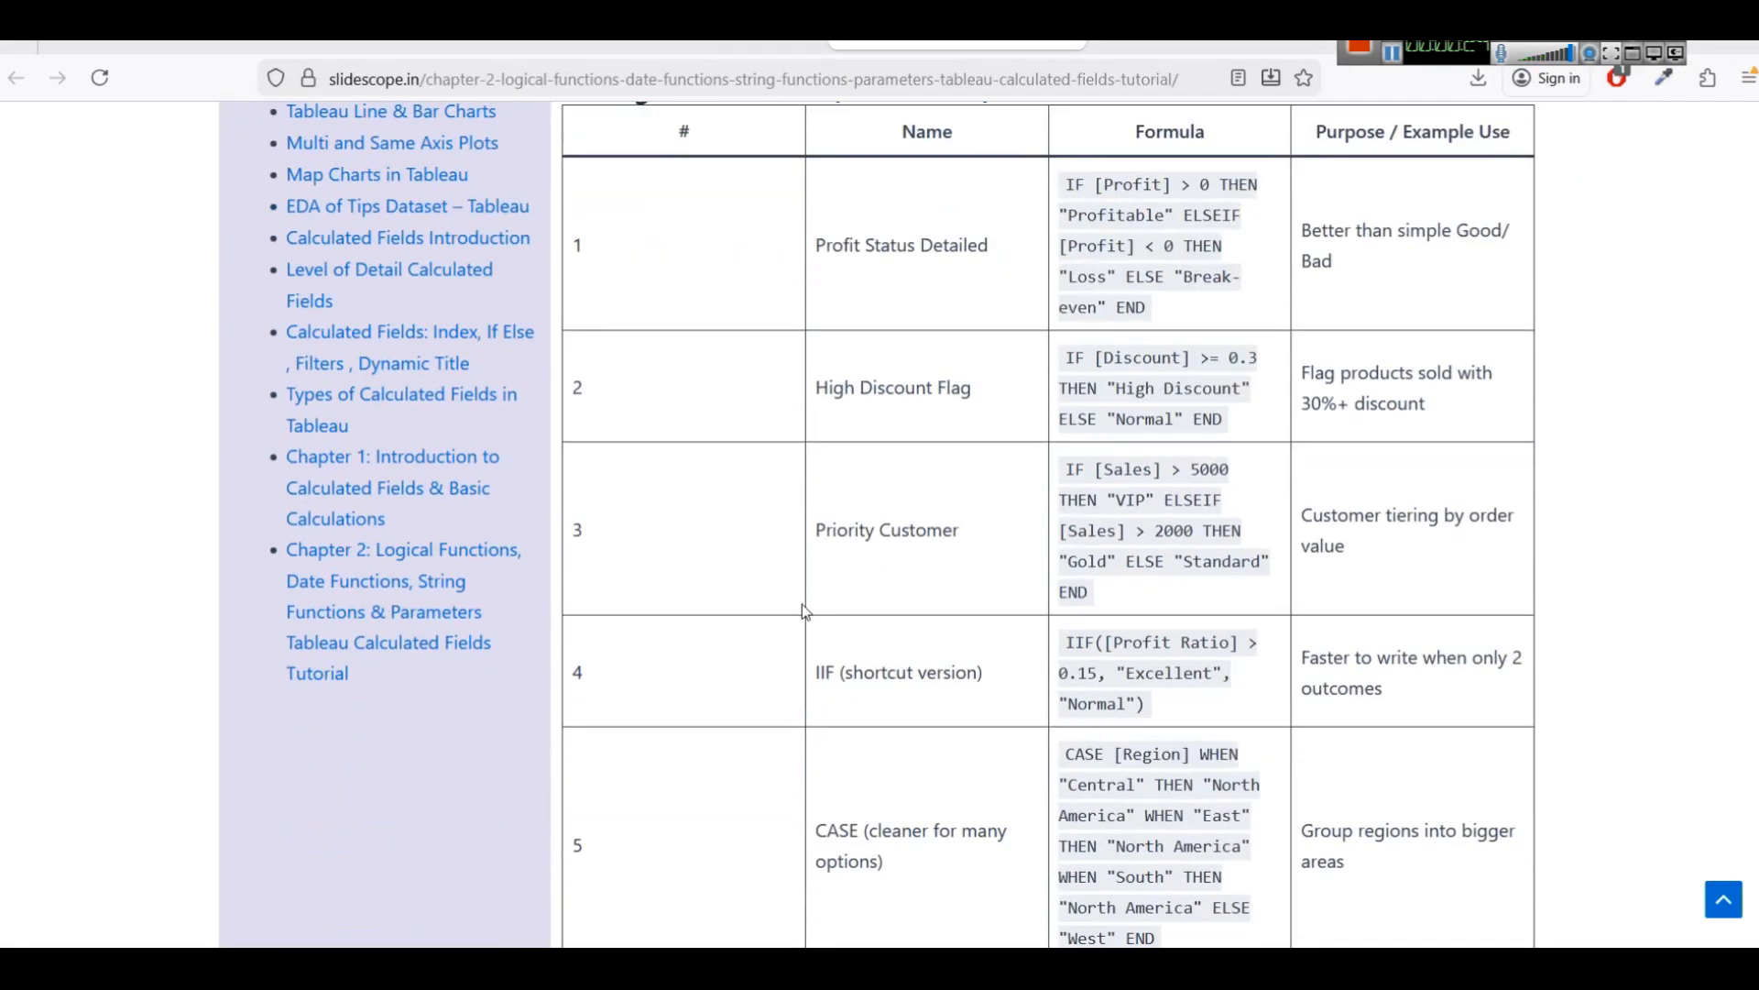
scroll(861, 556, down, 4)
scroll(890, 547, up, 3)
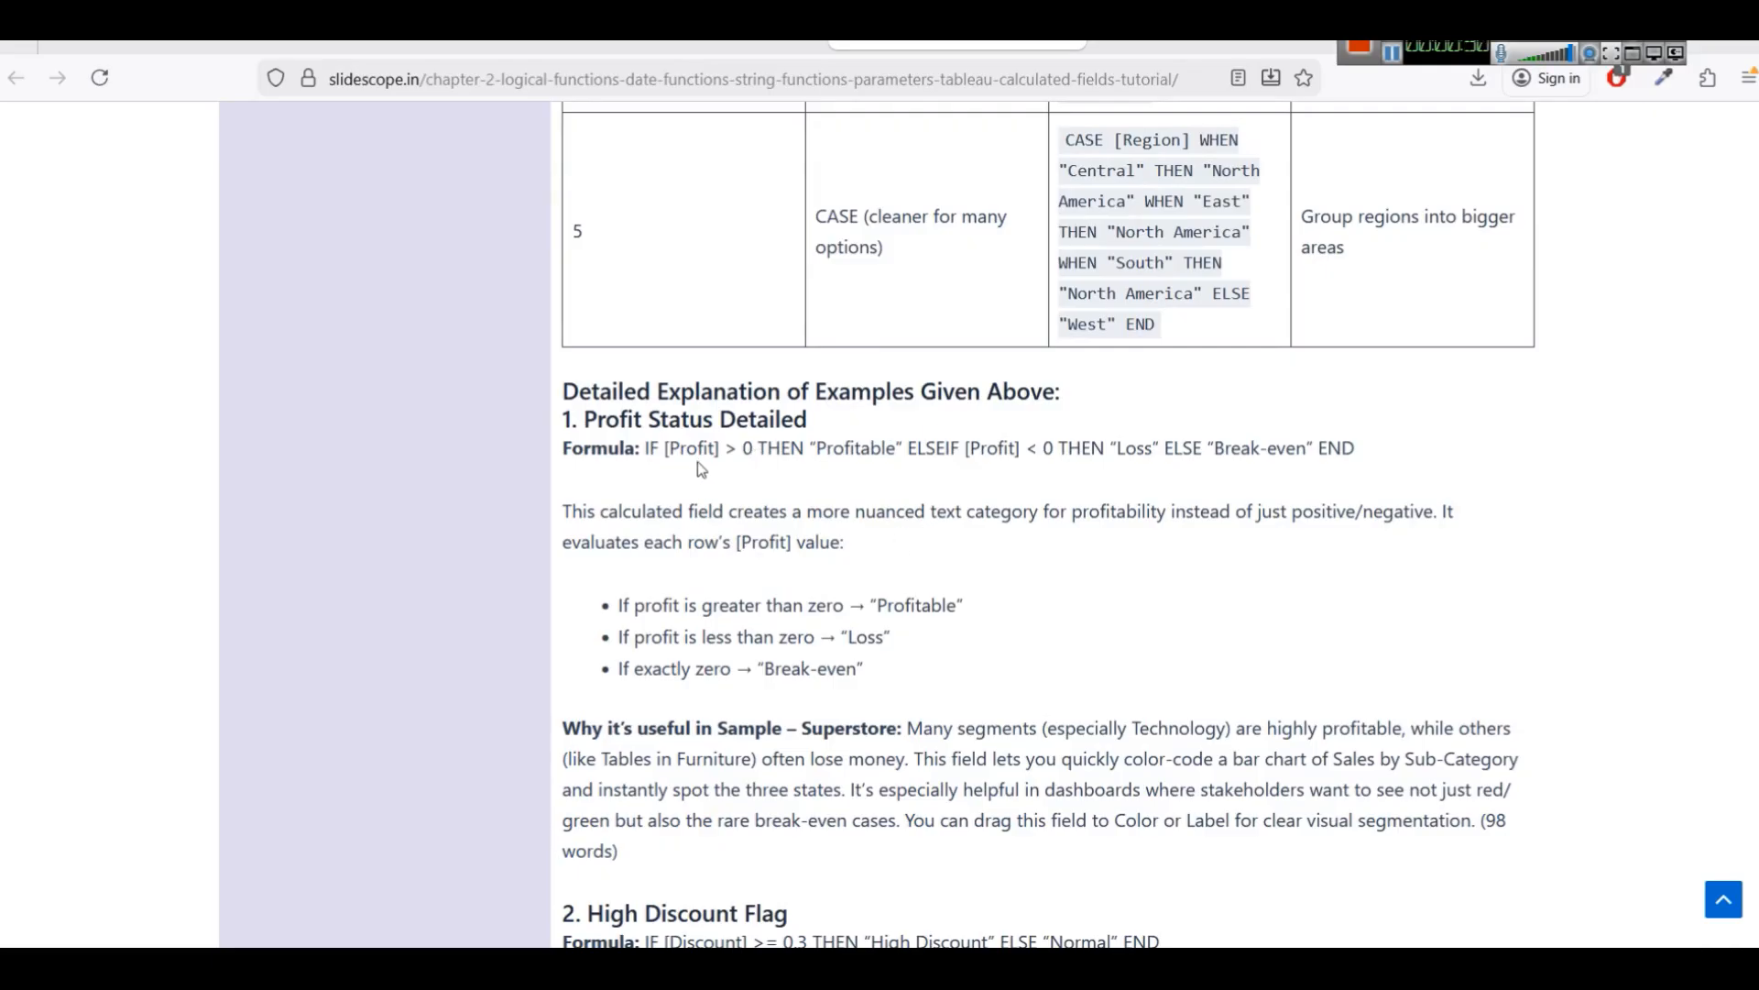
scroll(743, 526, down, 1)
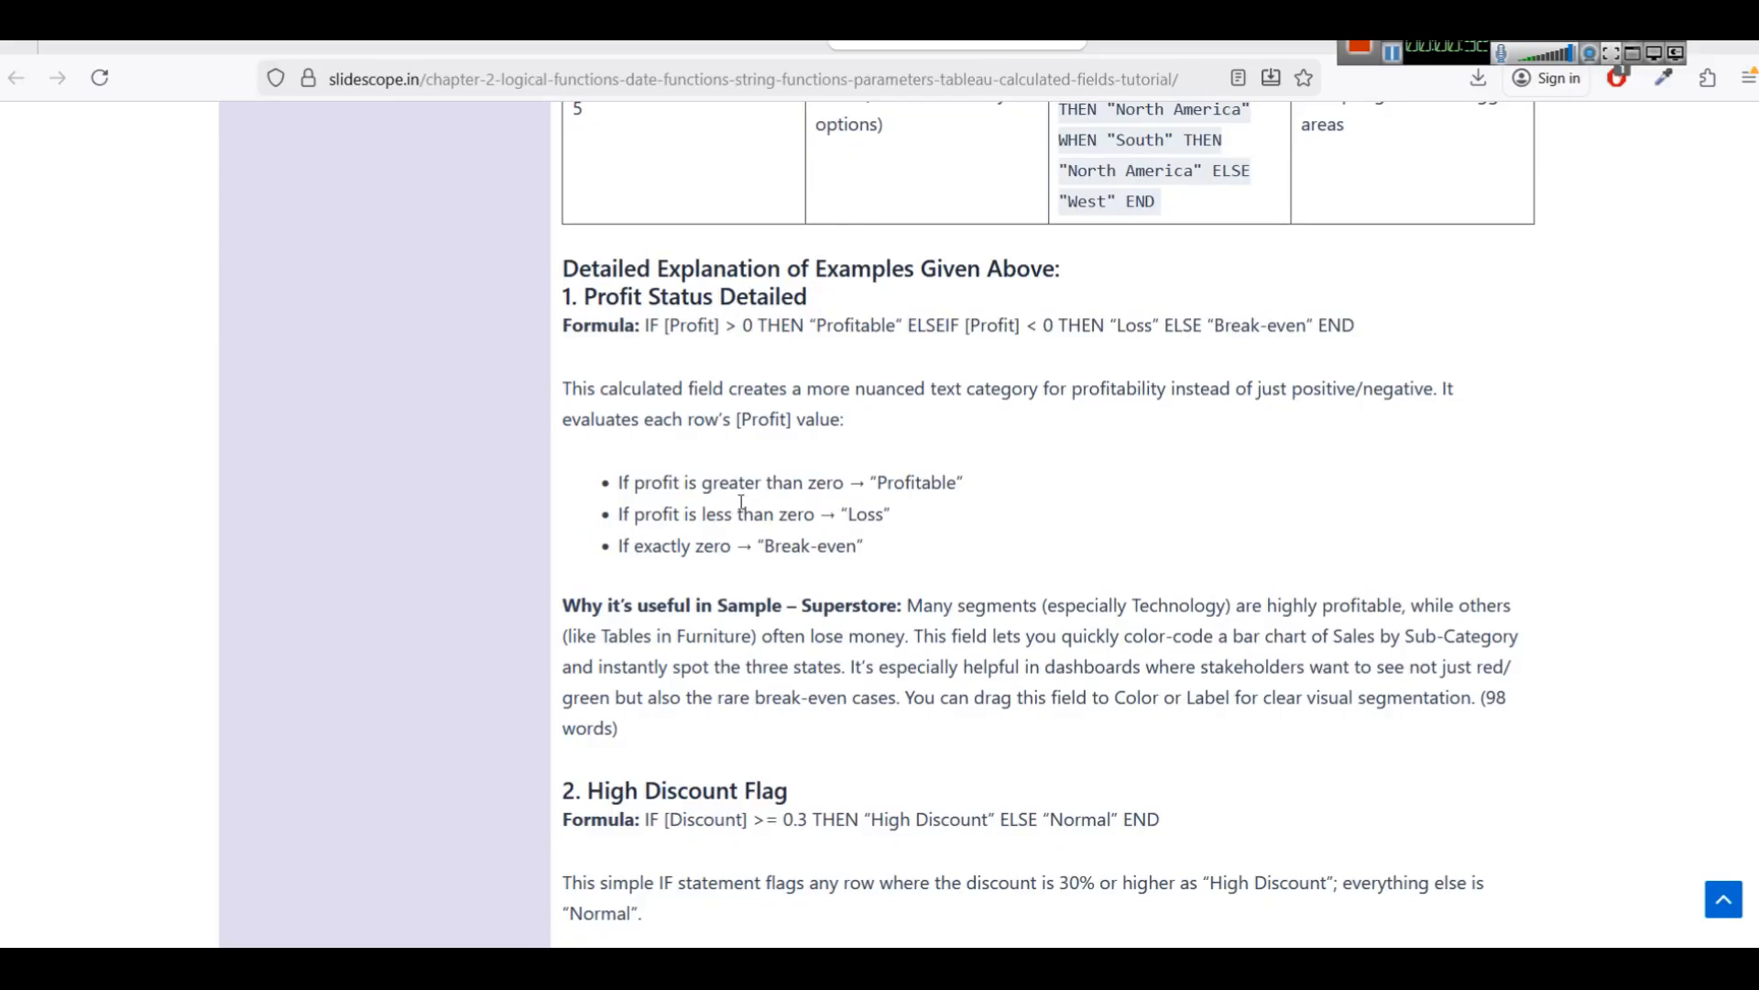
scroll(805, 502, down, 1)
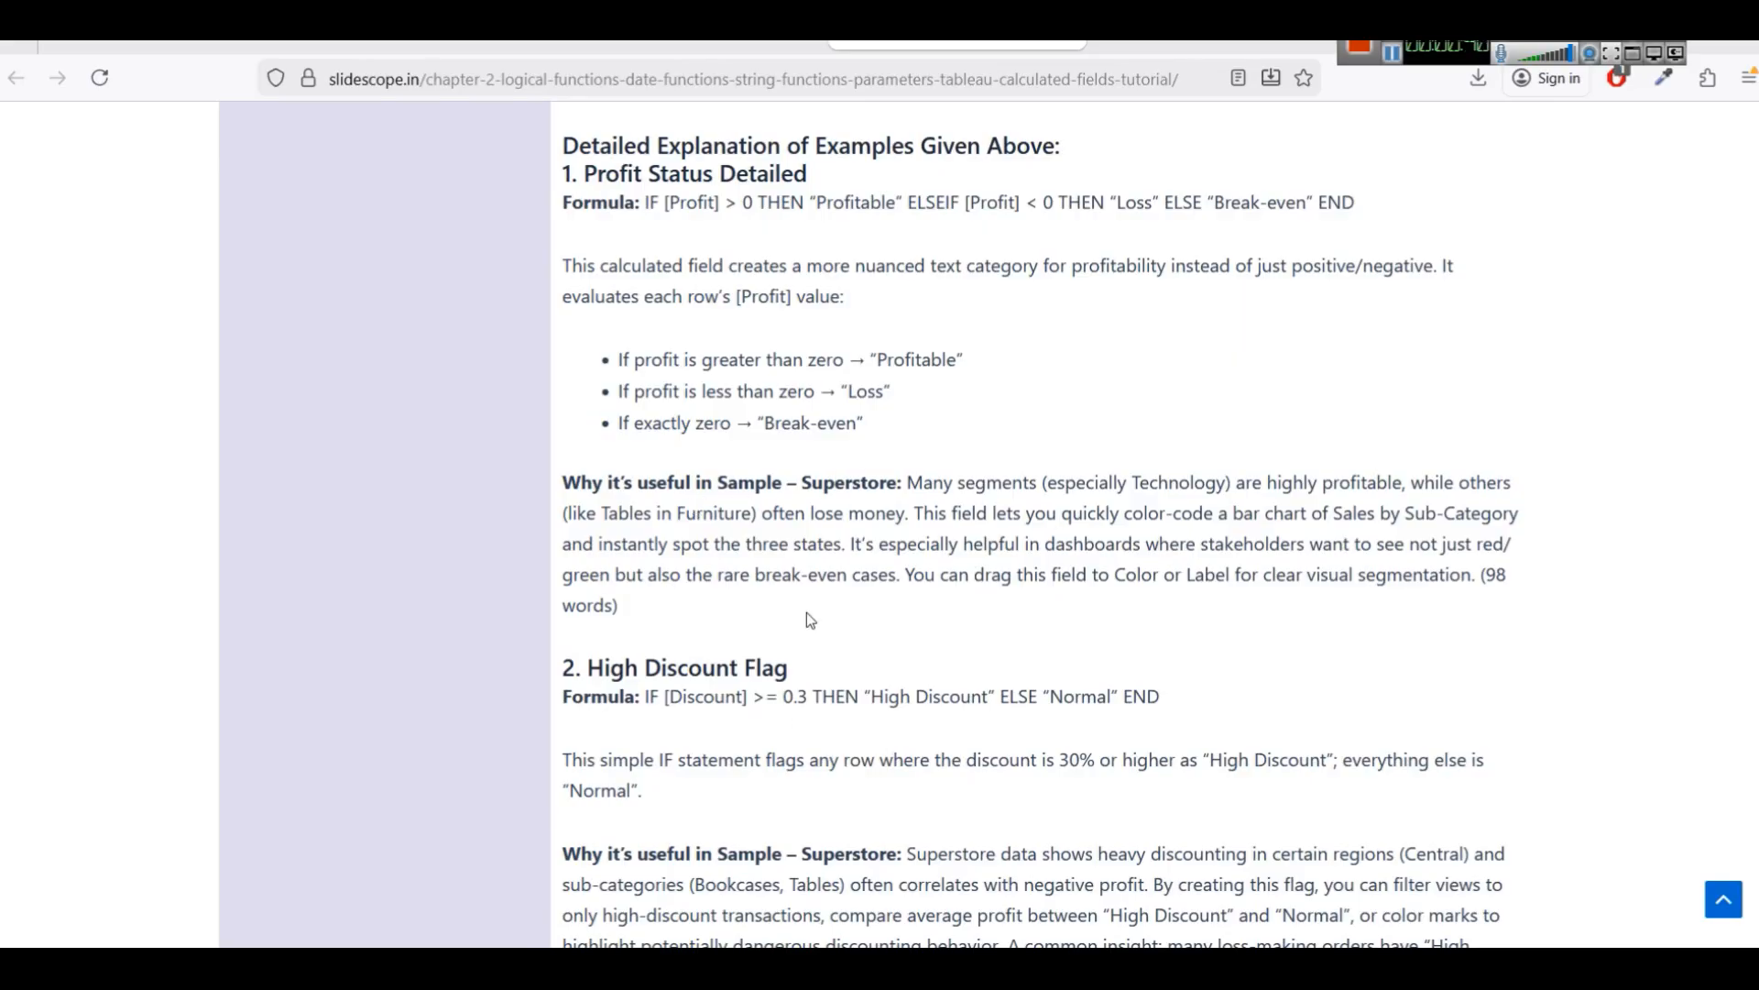
scroll(827, 614, down, 15)
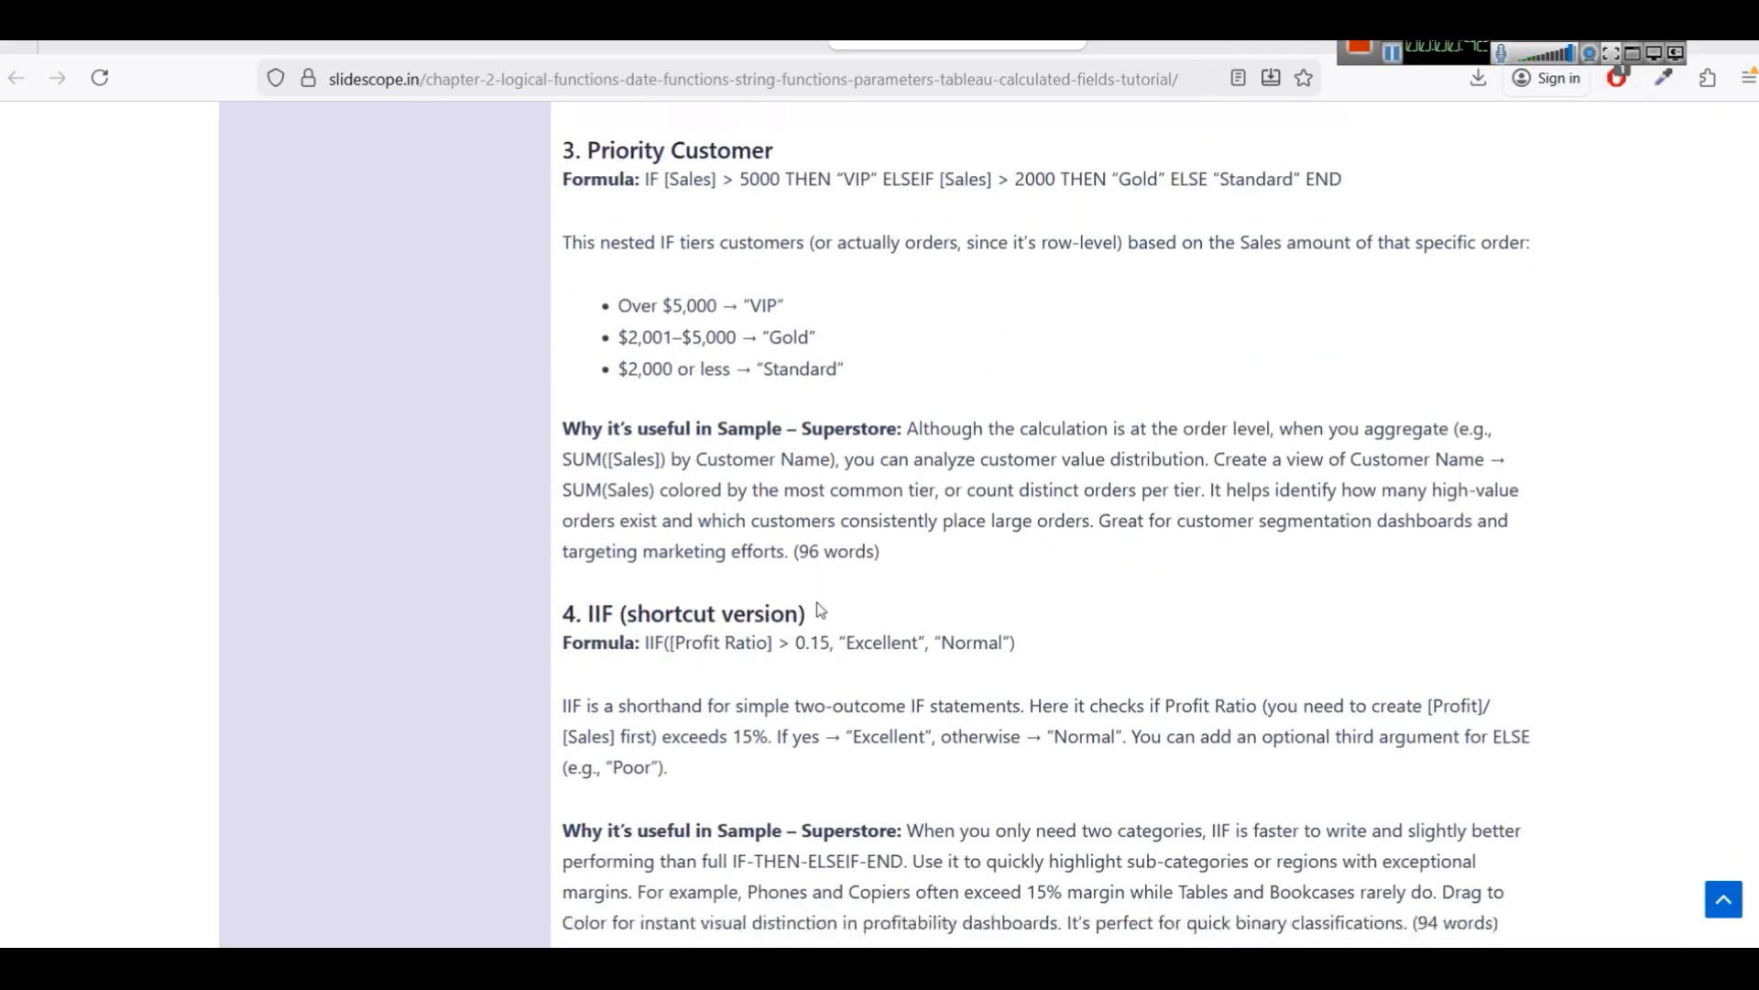
scroll(810, 620, down, 4)
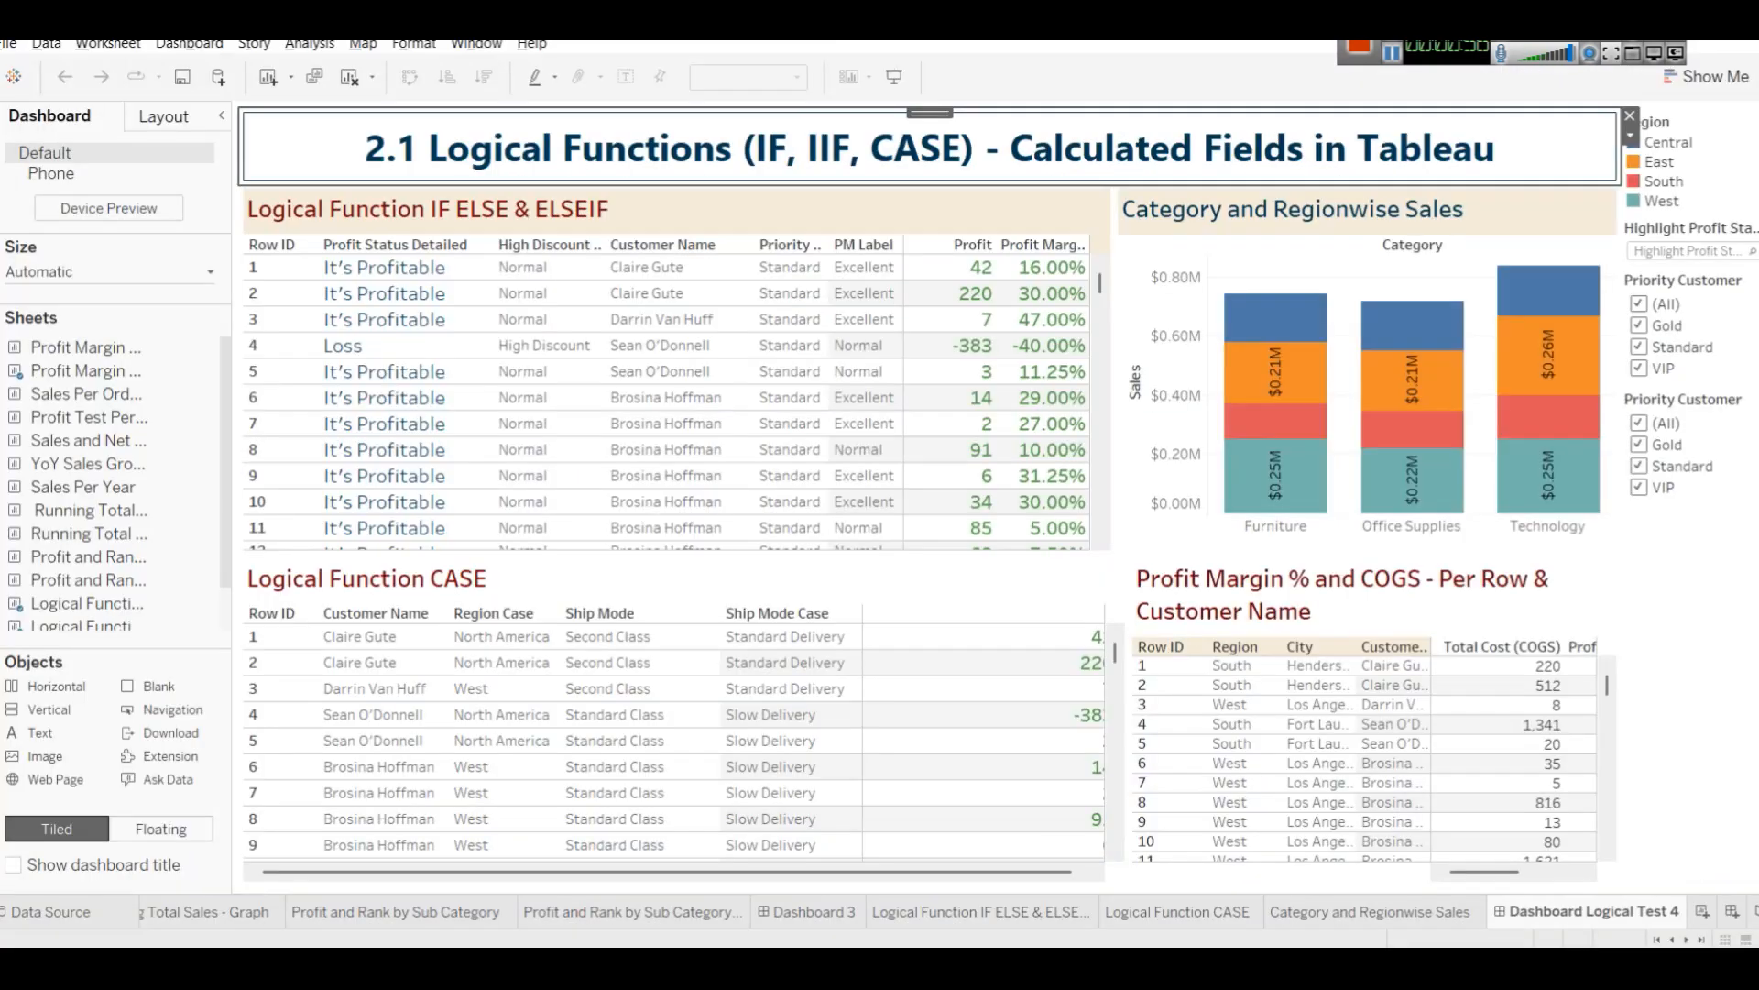
key(alt+Tab)
Create a new worksheet and place Order Date on Rows.
click(1703, 911)
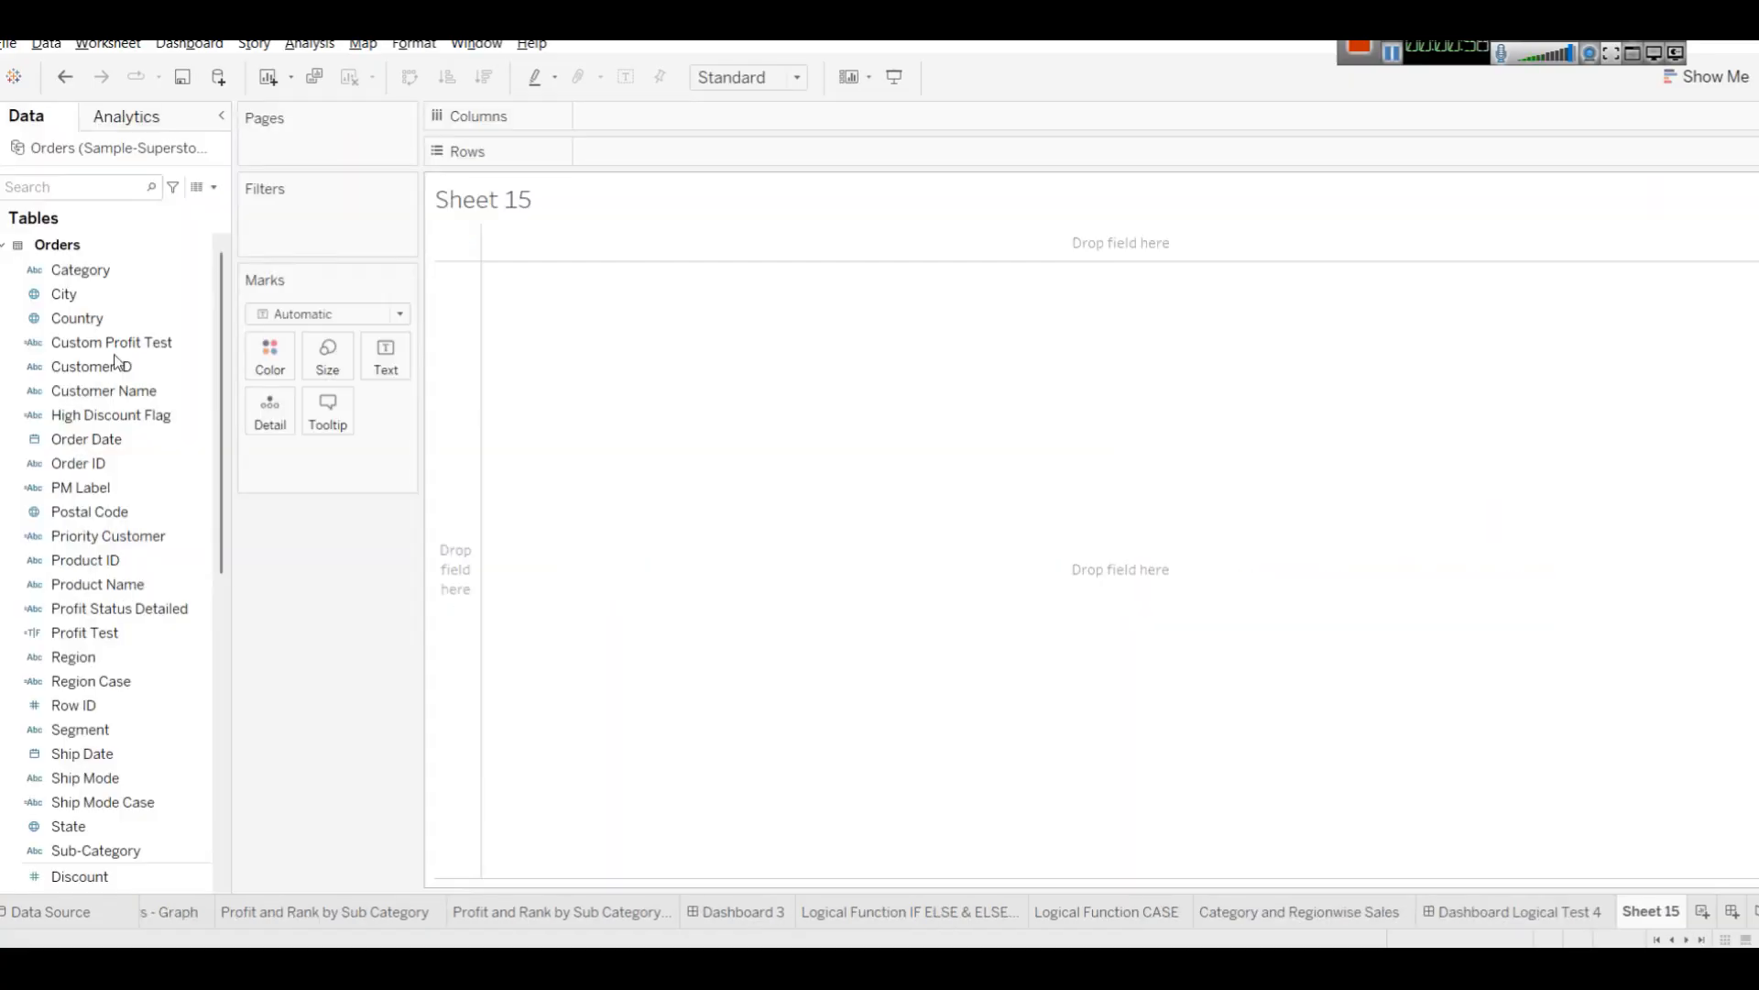
click(192, 419)
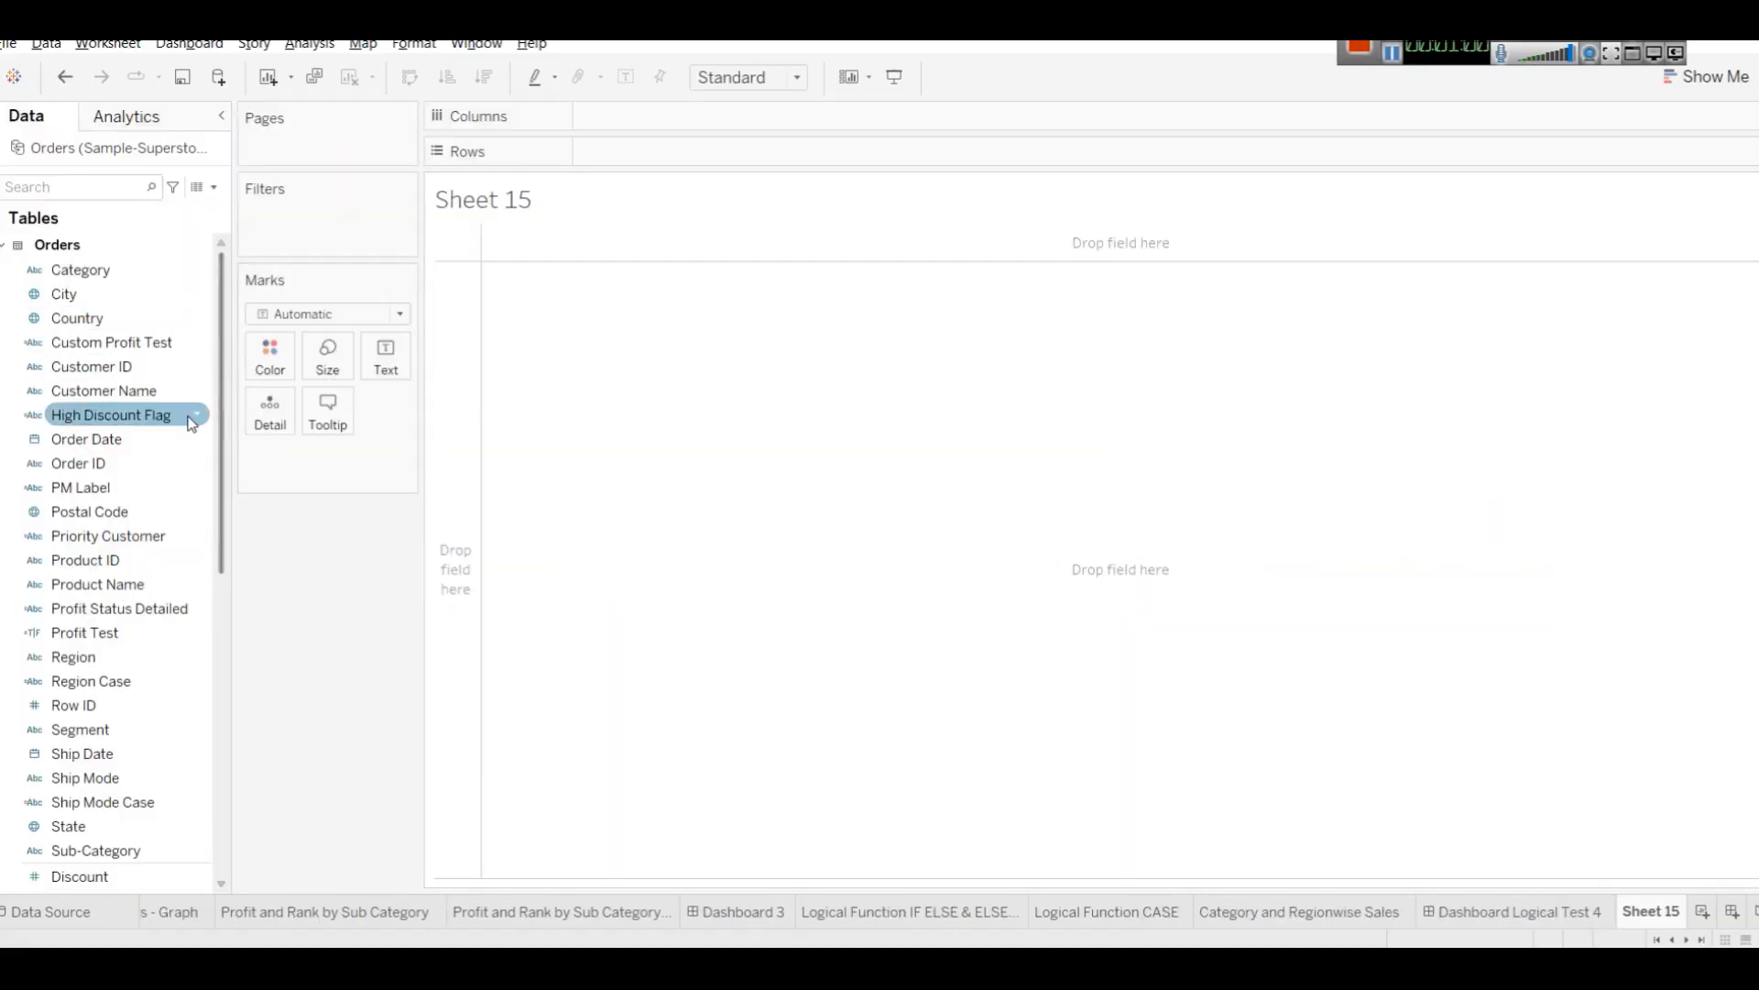
drag(110, 439, 652, 168)
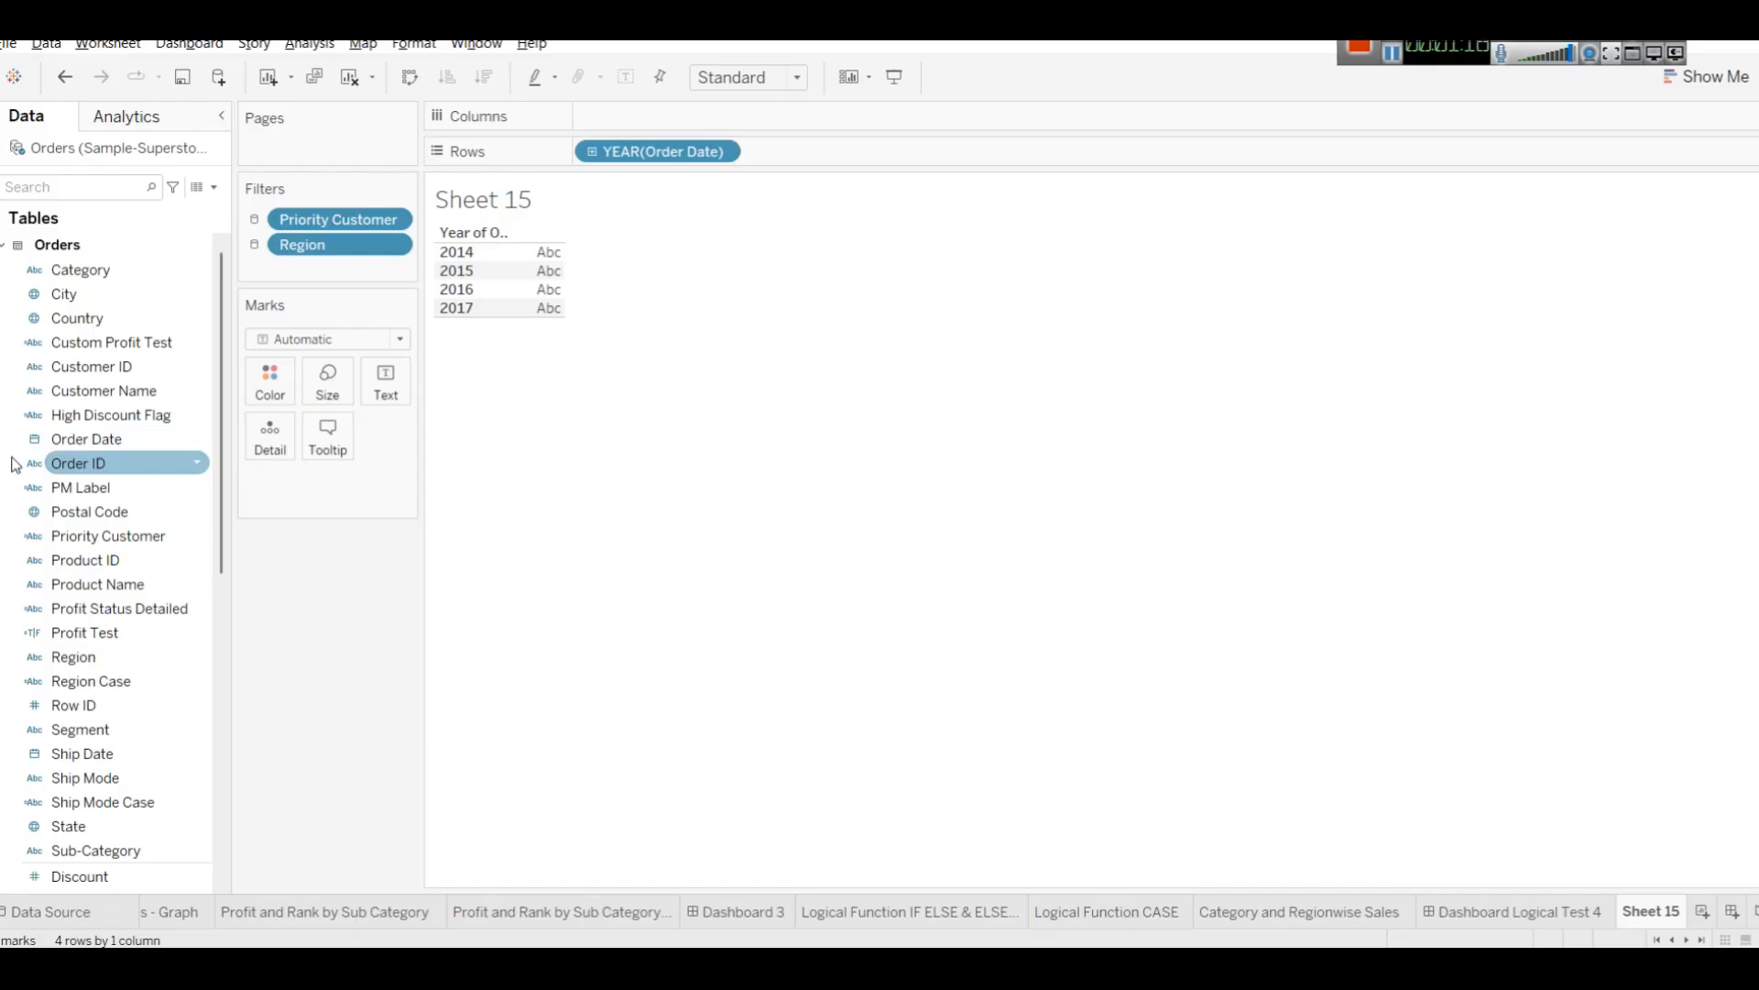
Change the Order Date pill to Month and move it to Columns.
click(721, 152)
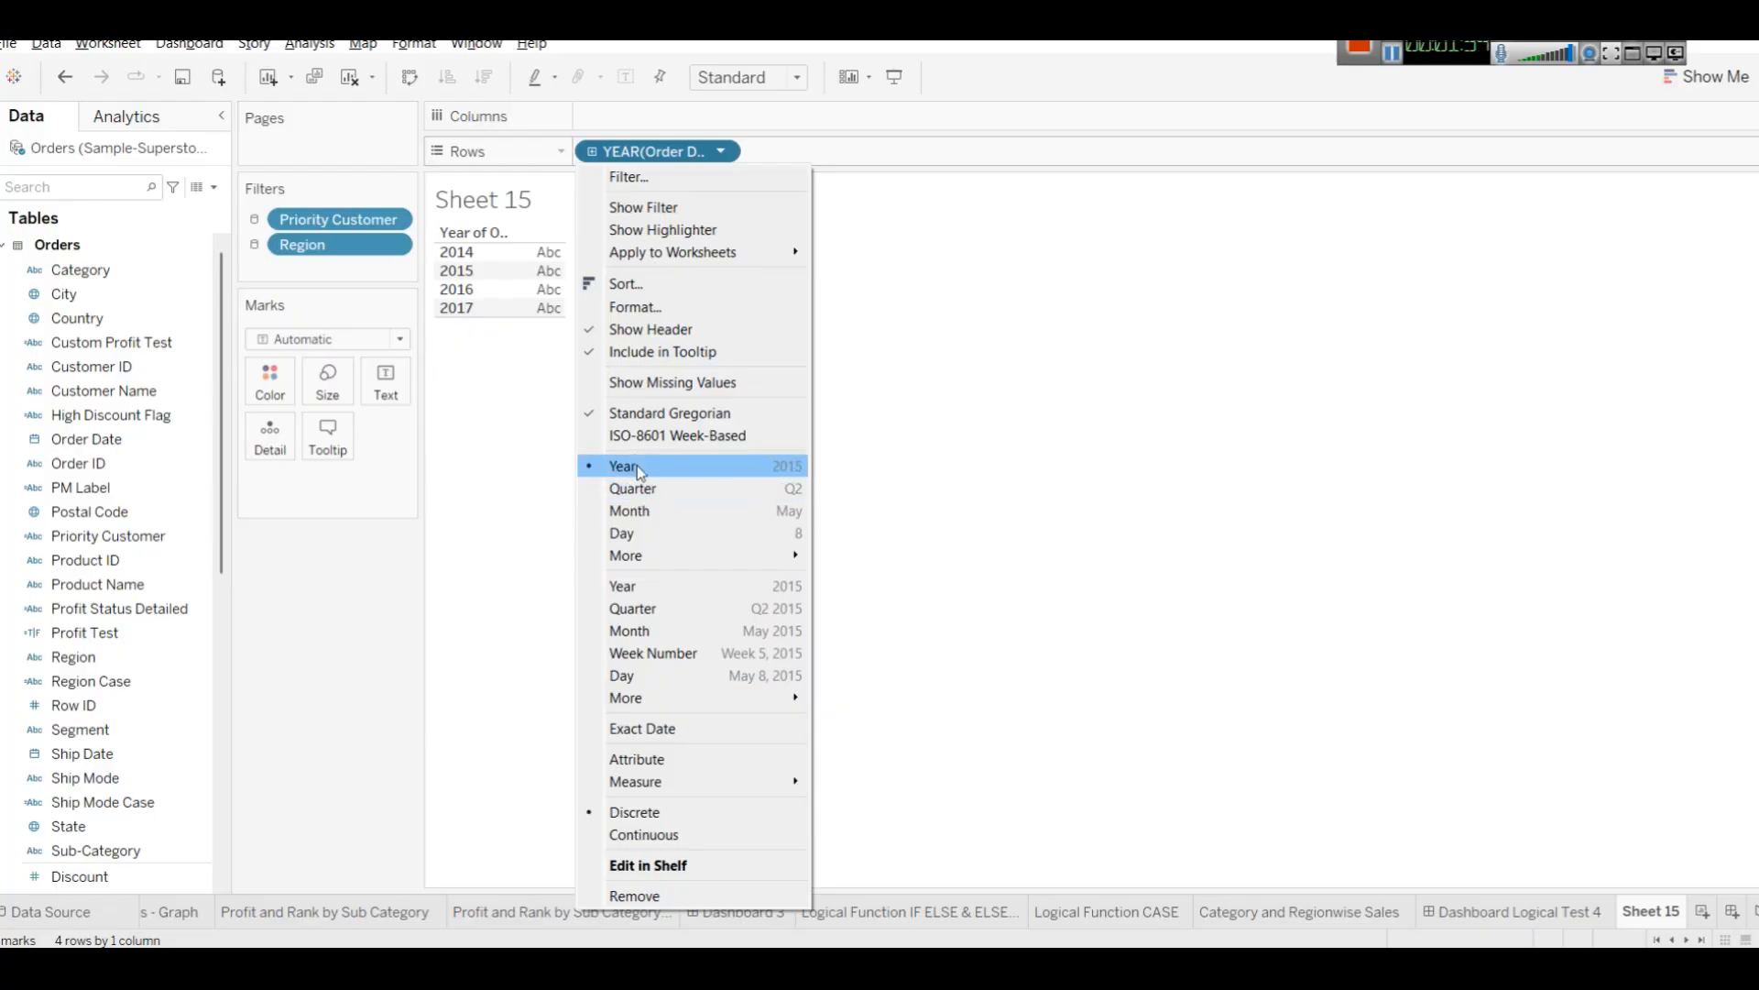
mouse_move(656, 552)
click(652, 508)
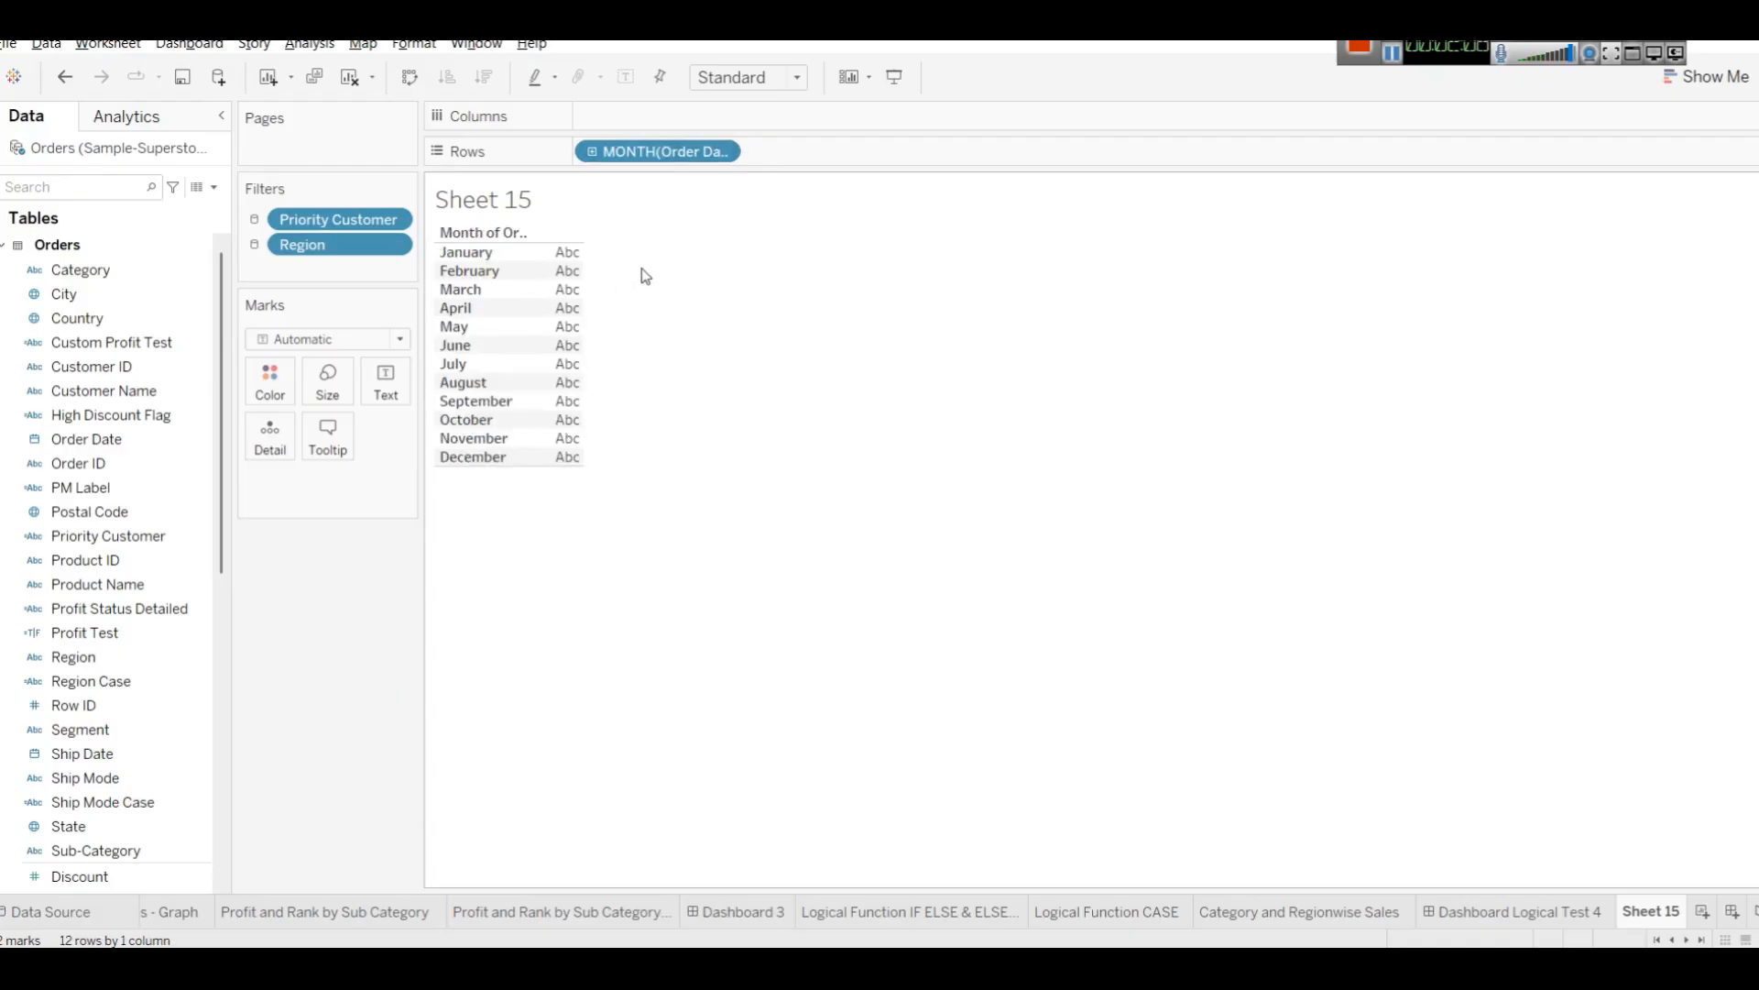
drag(652, 151, 654, 110)
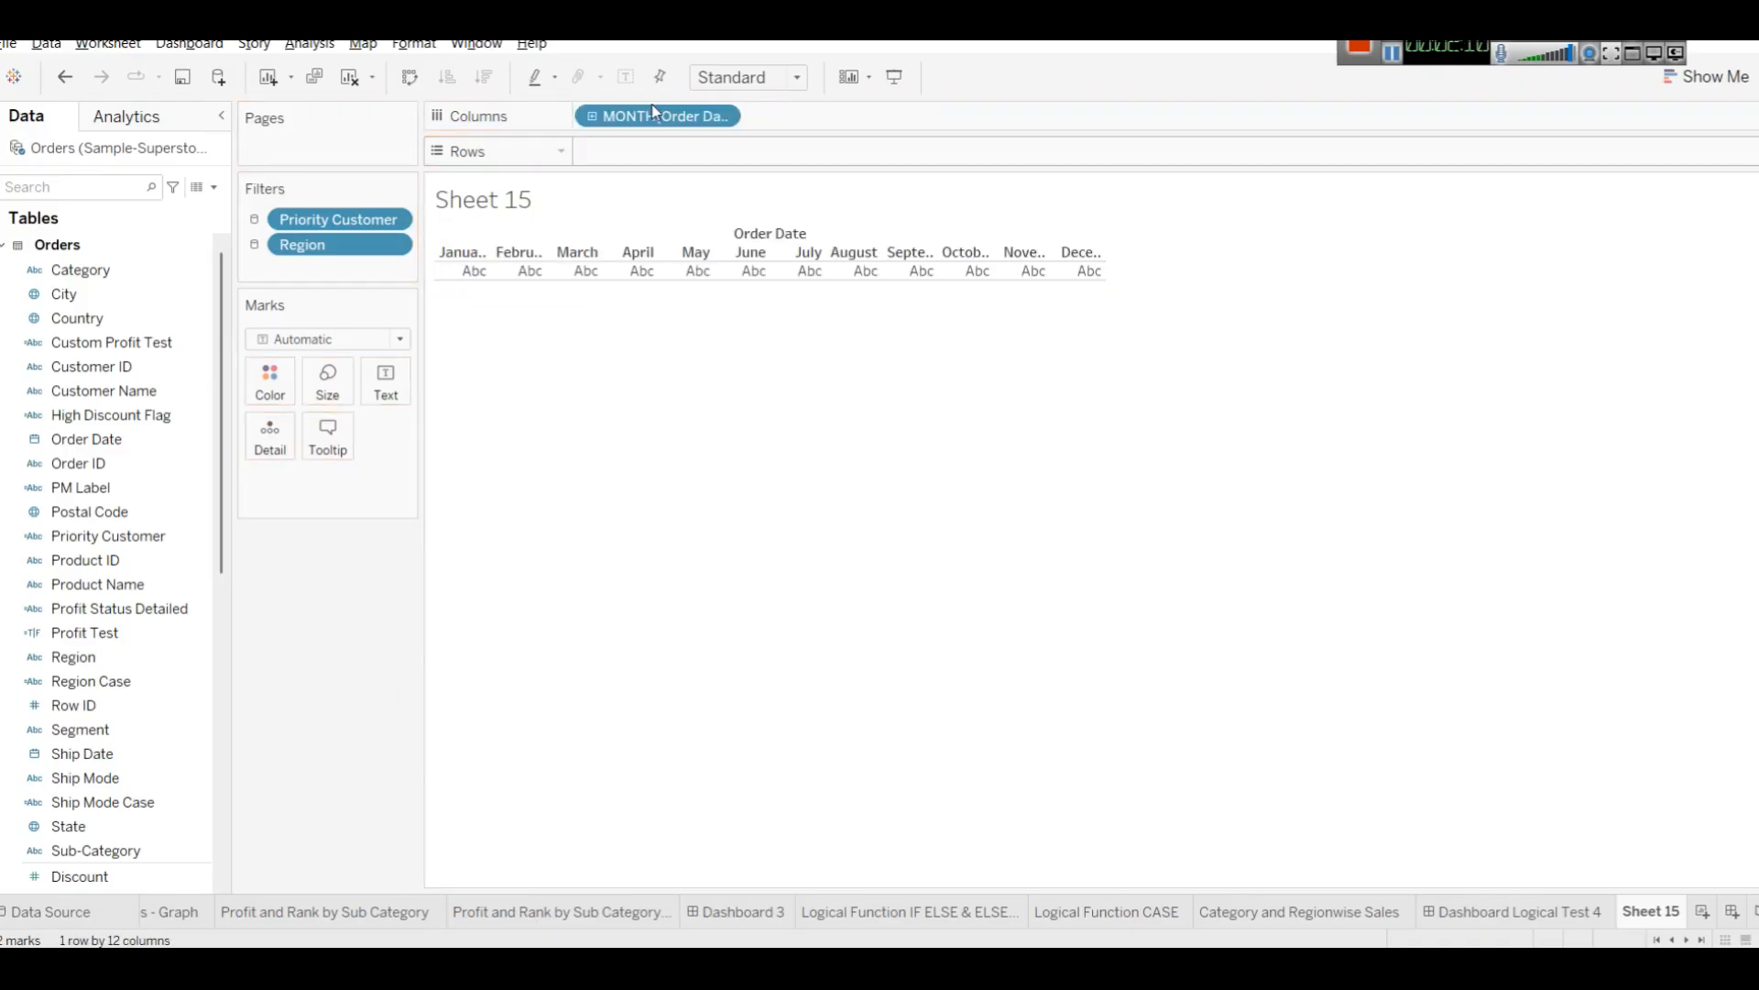
Add Sales to Rows to plot monthly sales.
scroll(146, 715, down, 1)
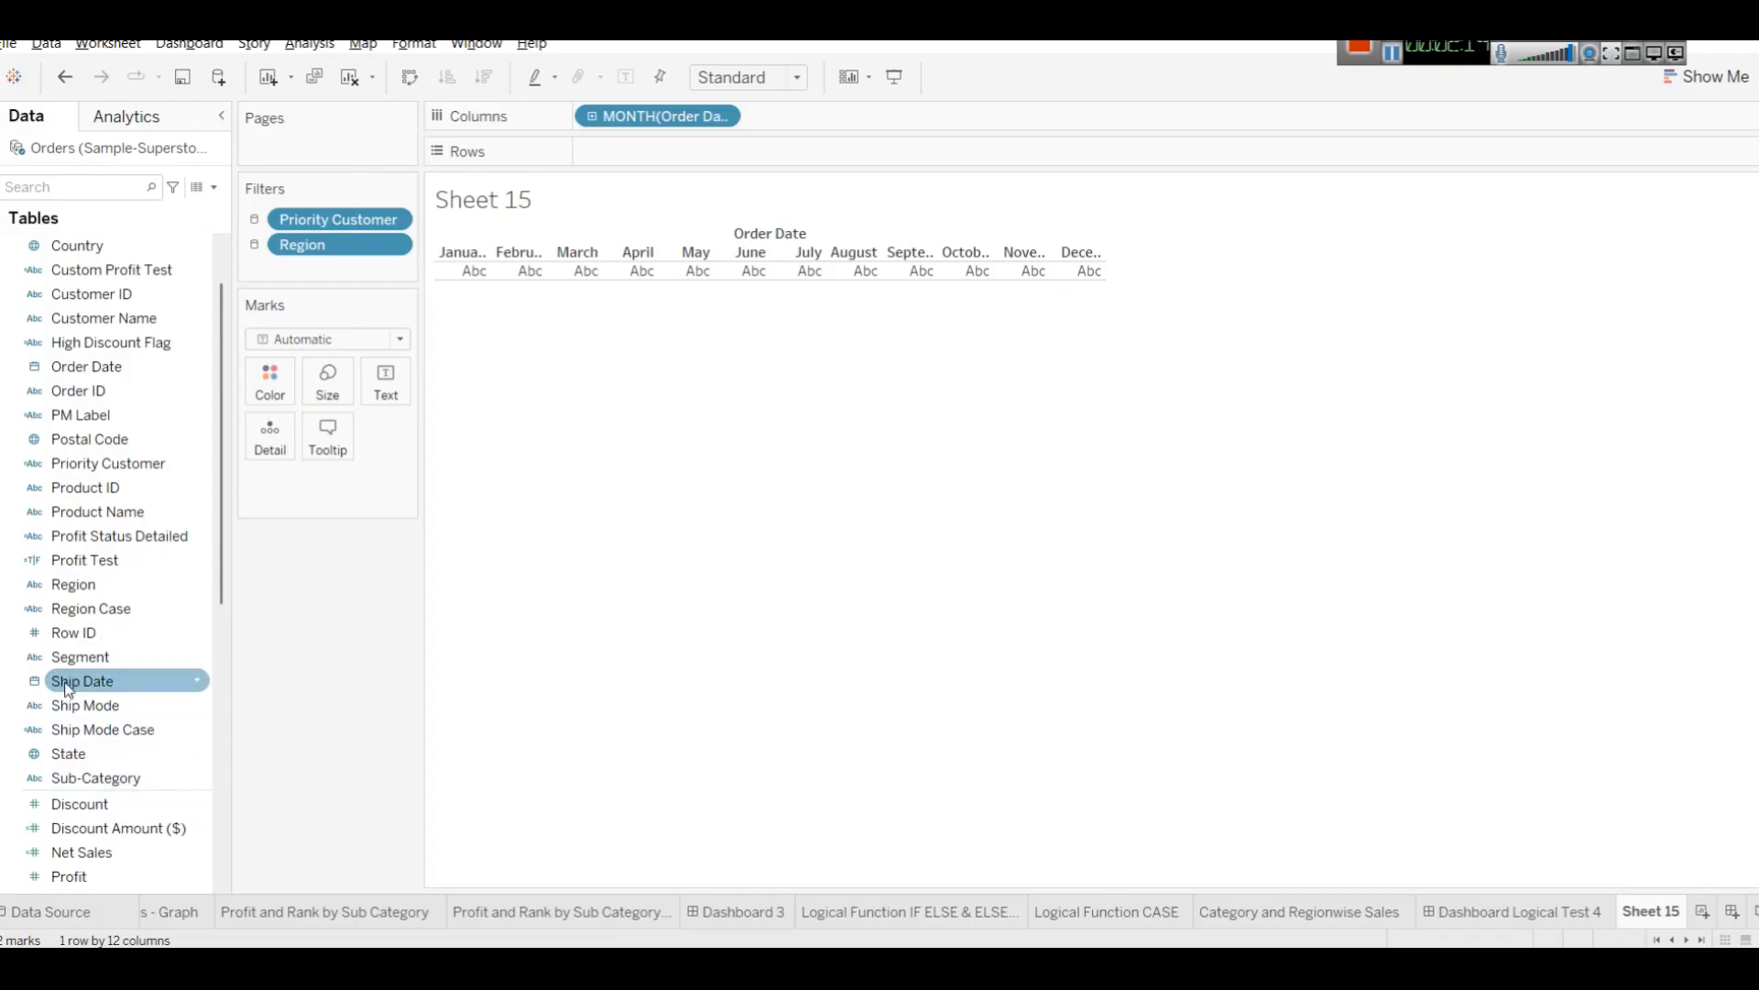
scroll(110, 793, down, 4)
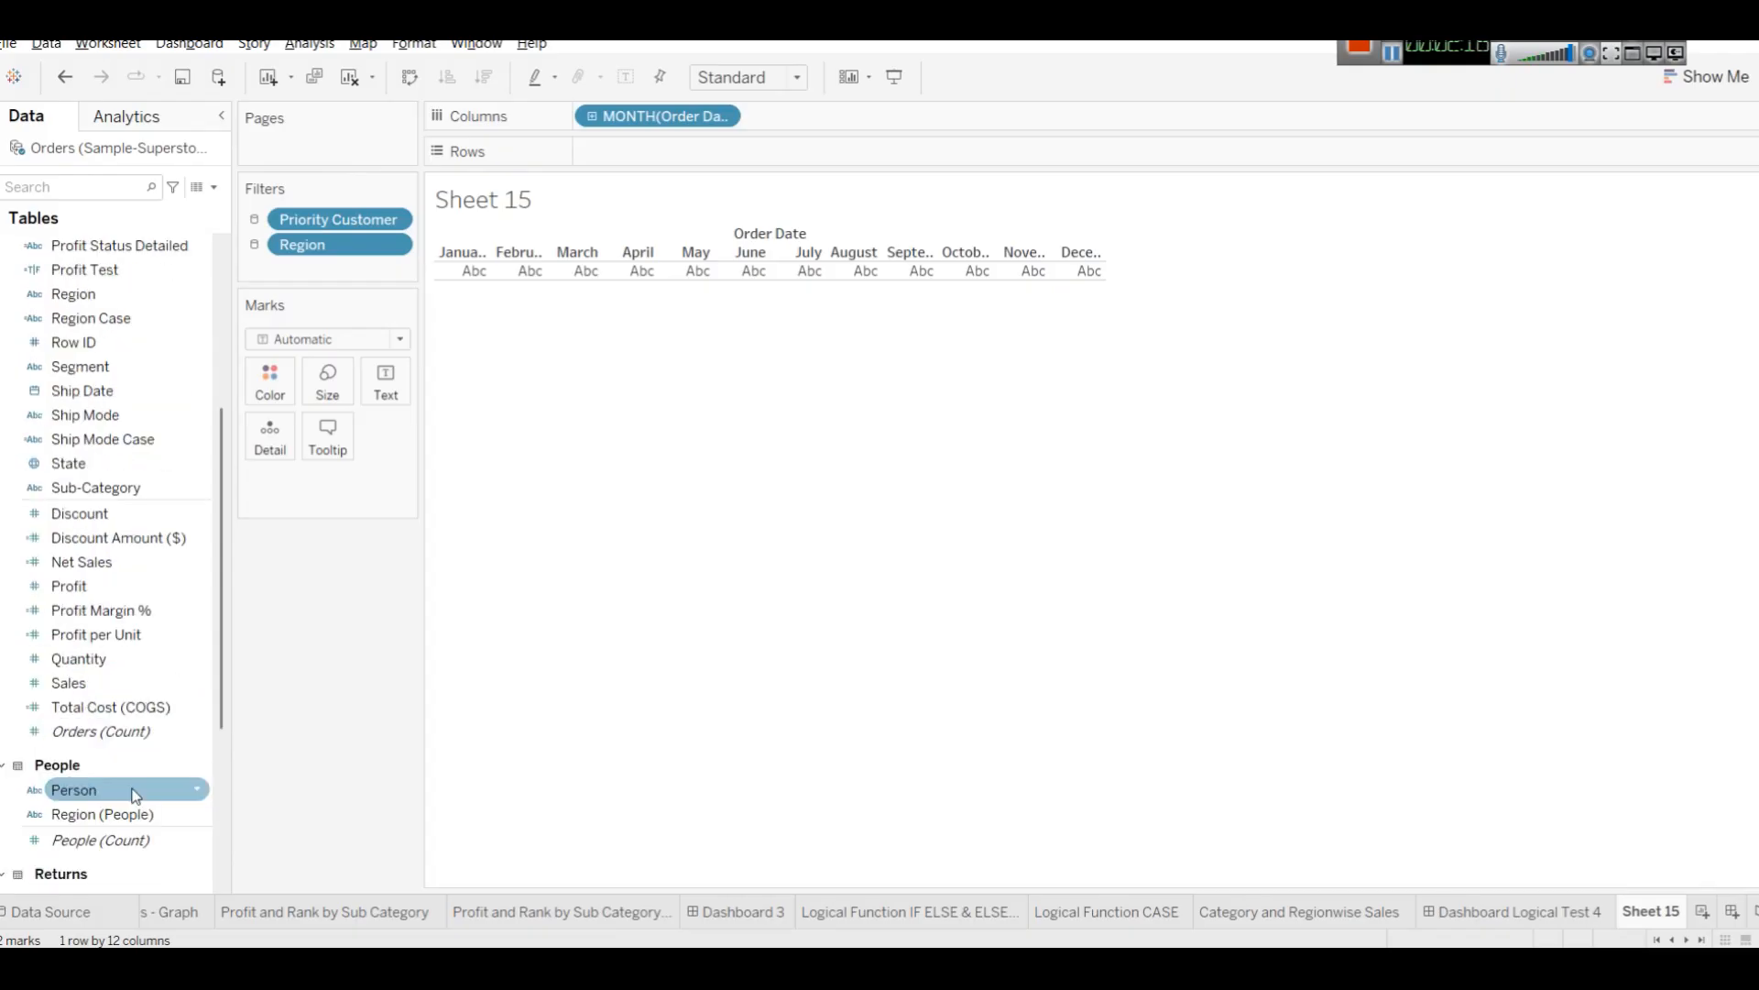
drag(95, 688, 678, 162)
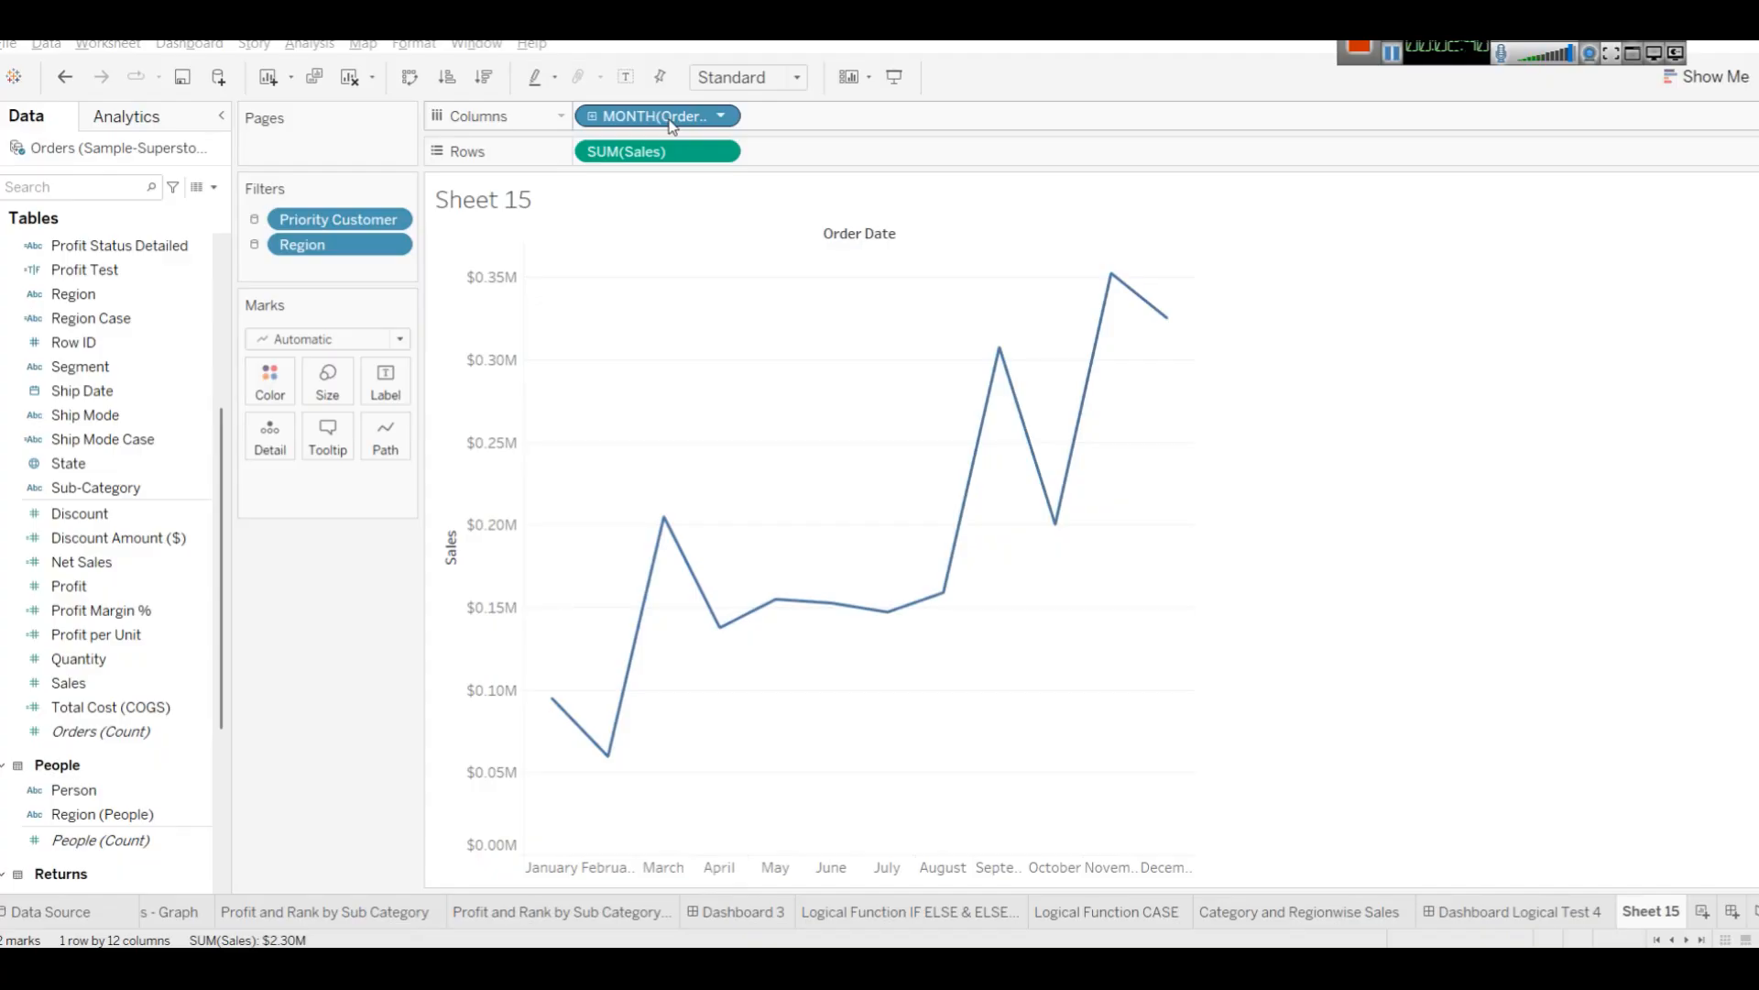
Turn the view into a bar chart with Show Me and swap axes so months run along the columns.
click(1704, 77)
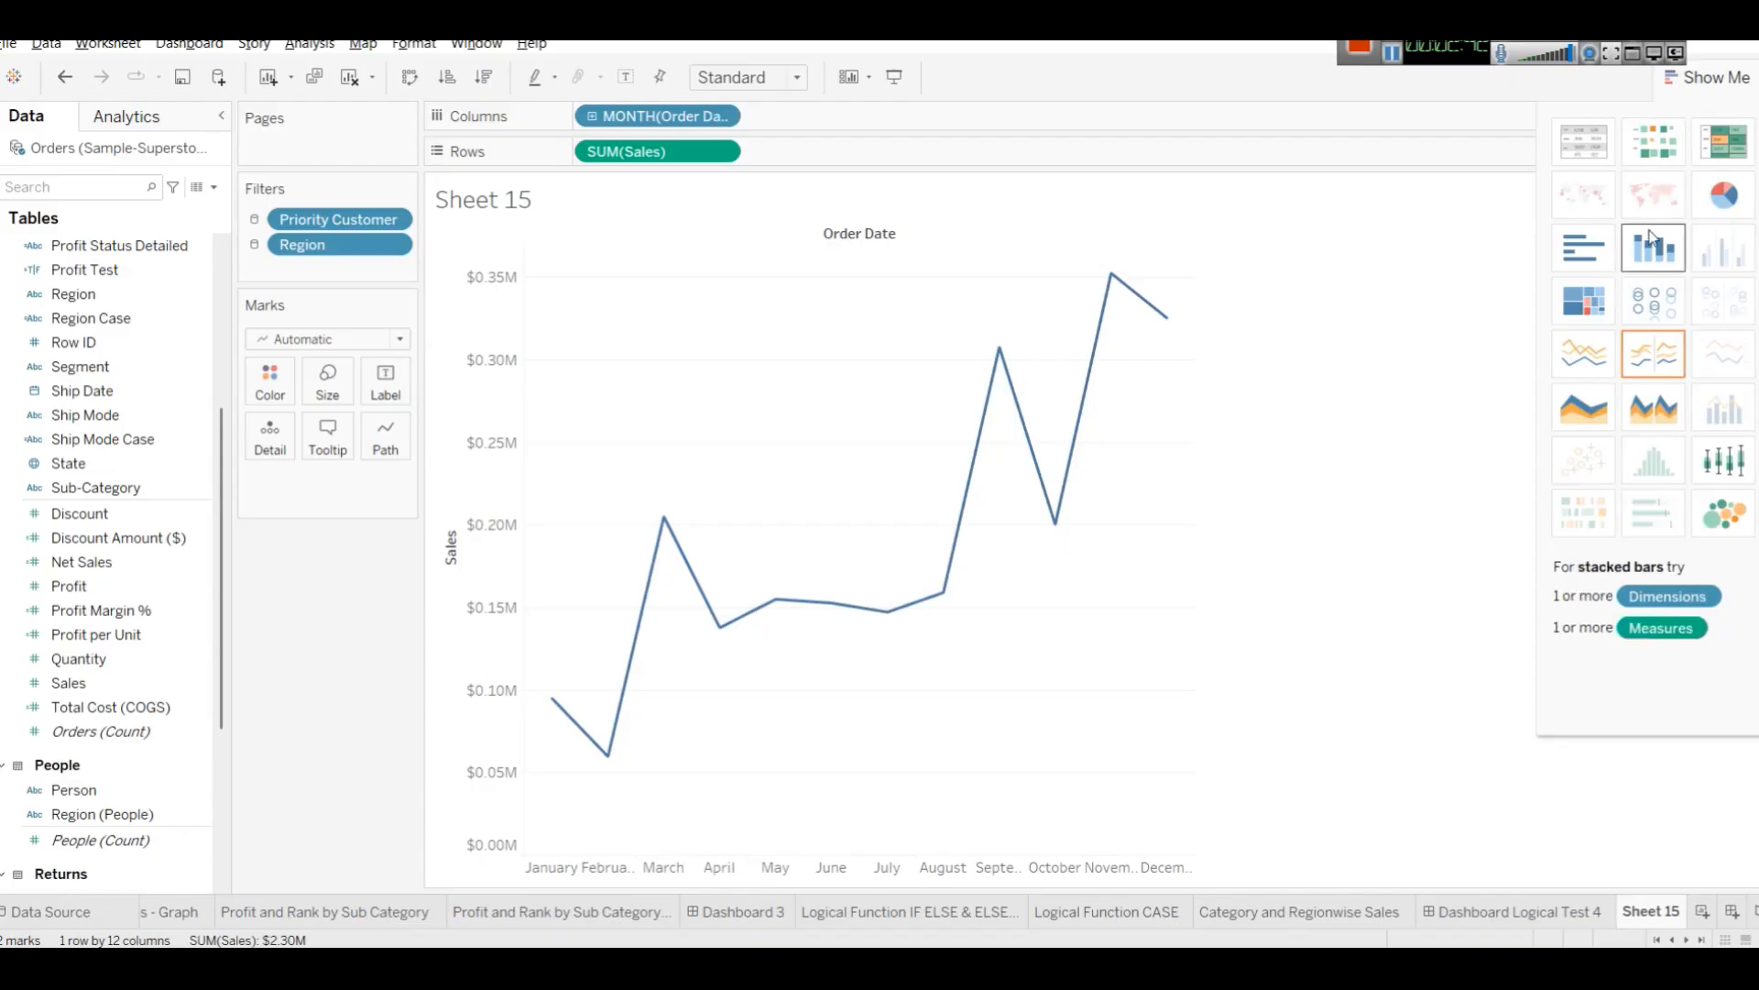
click(1582, 262)
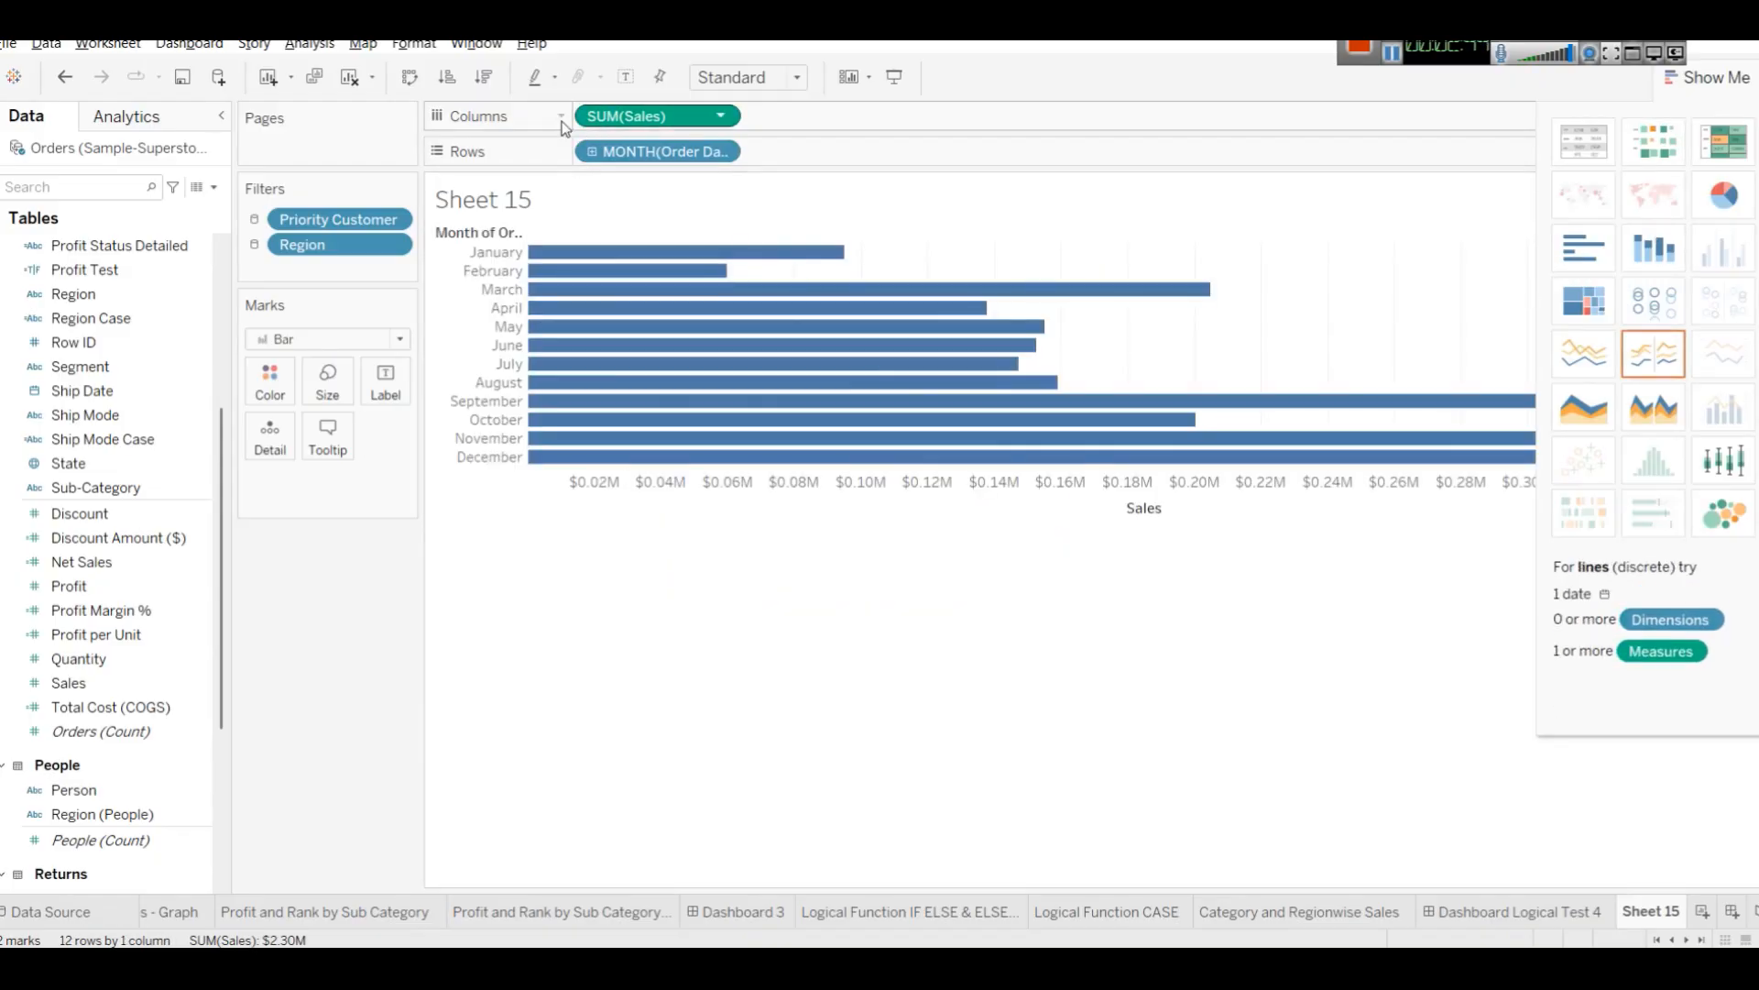
click(409, 77)
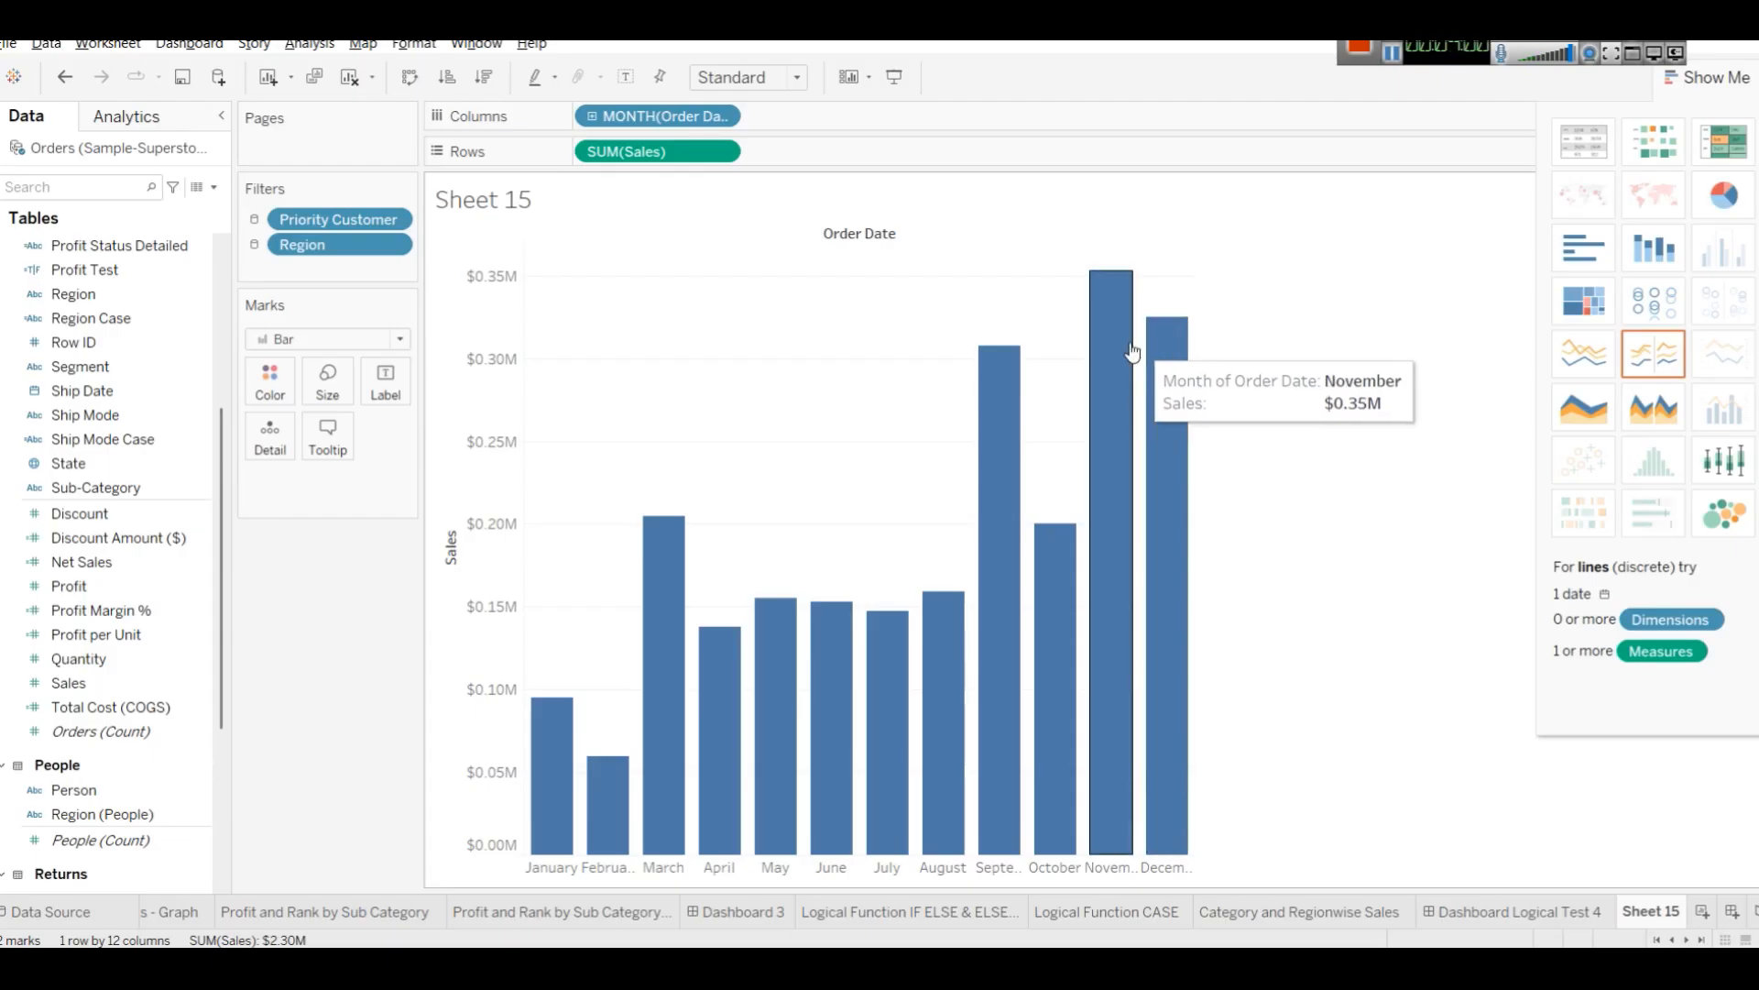
Rename the current worksheet to Monthwise Sales.
click(160, 363)
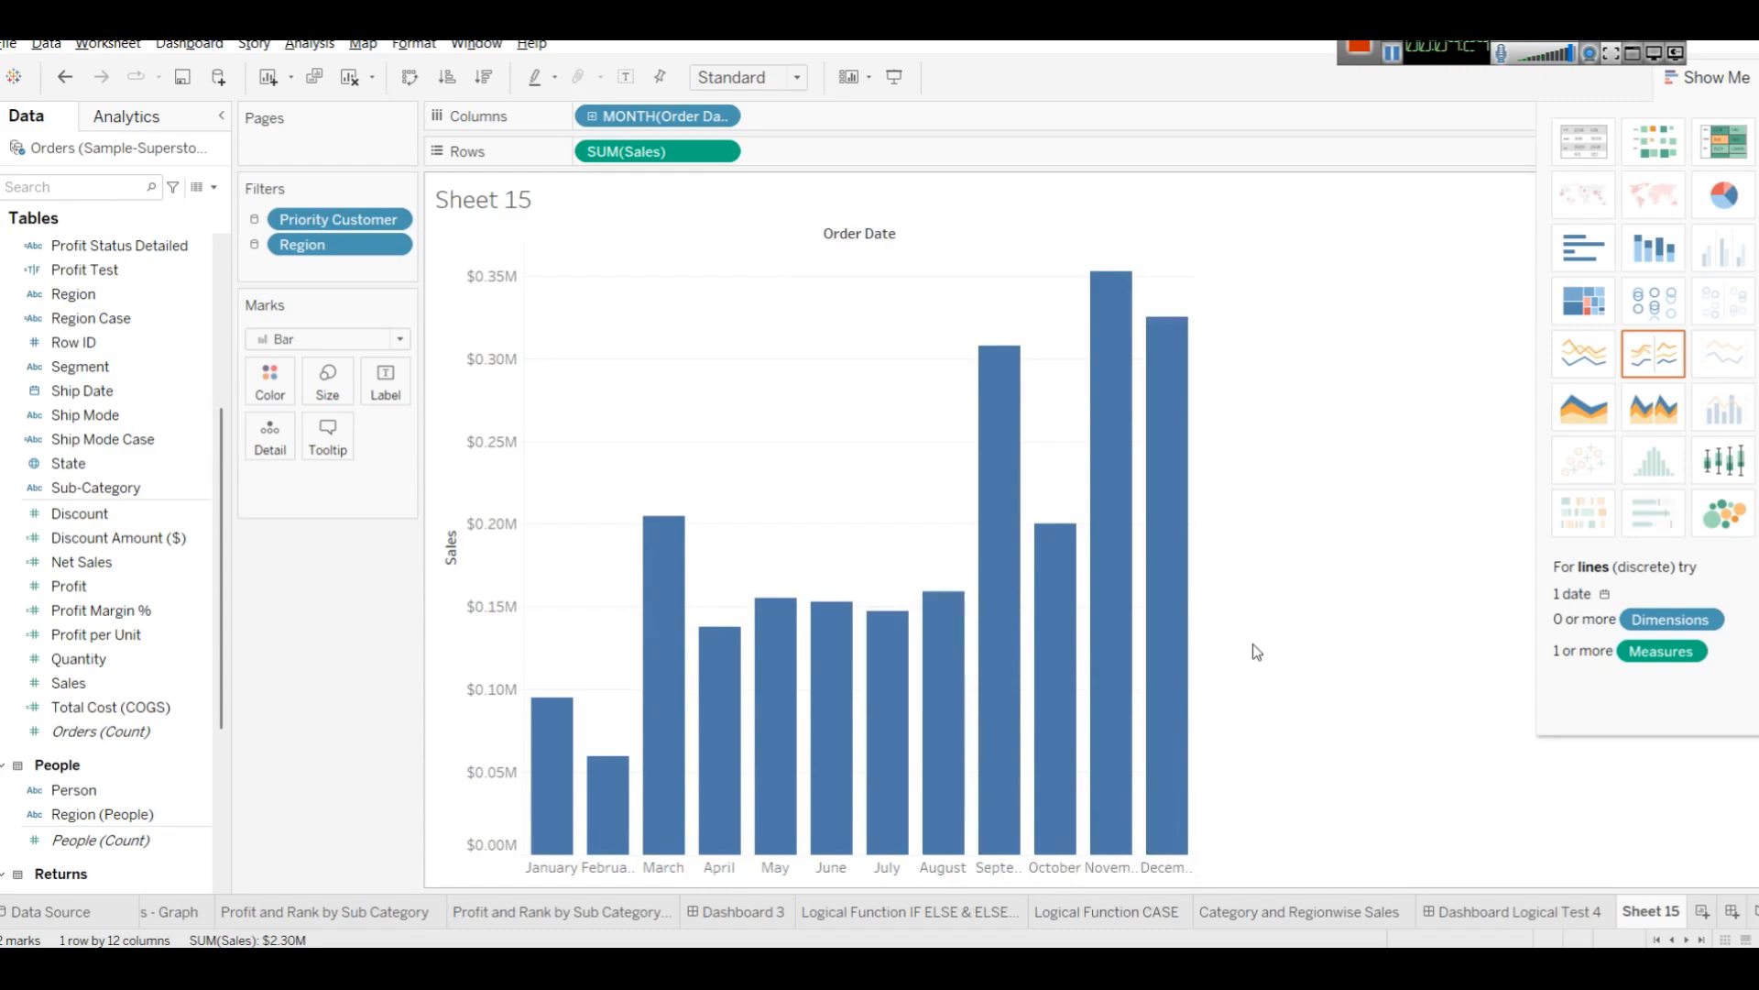
right_click(1636, 911)
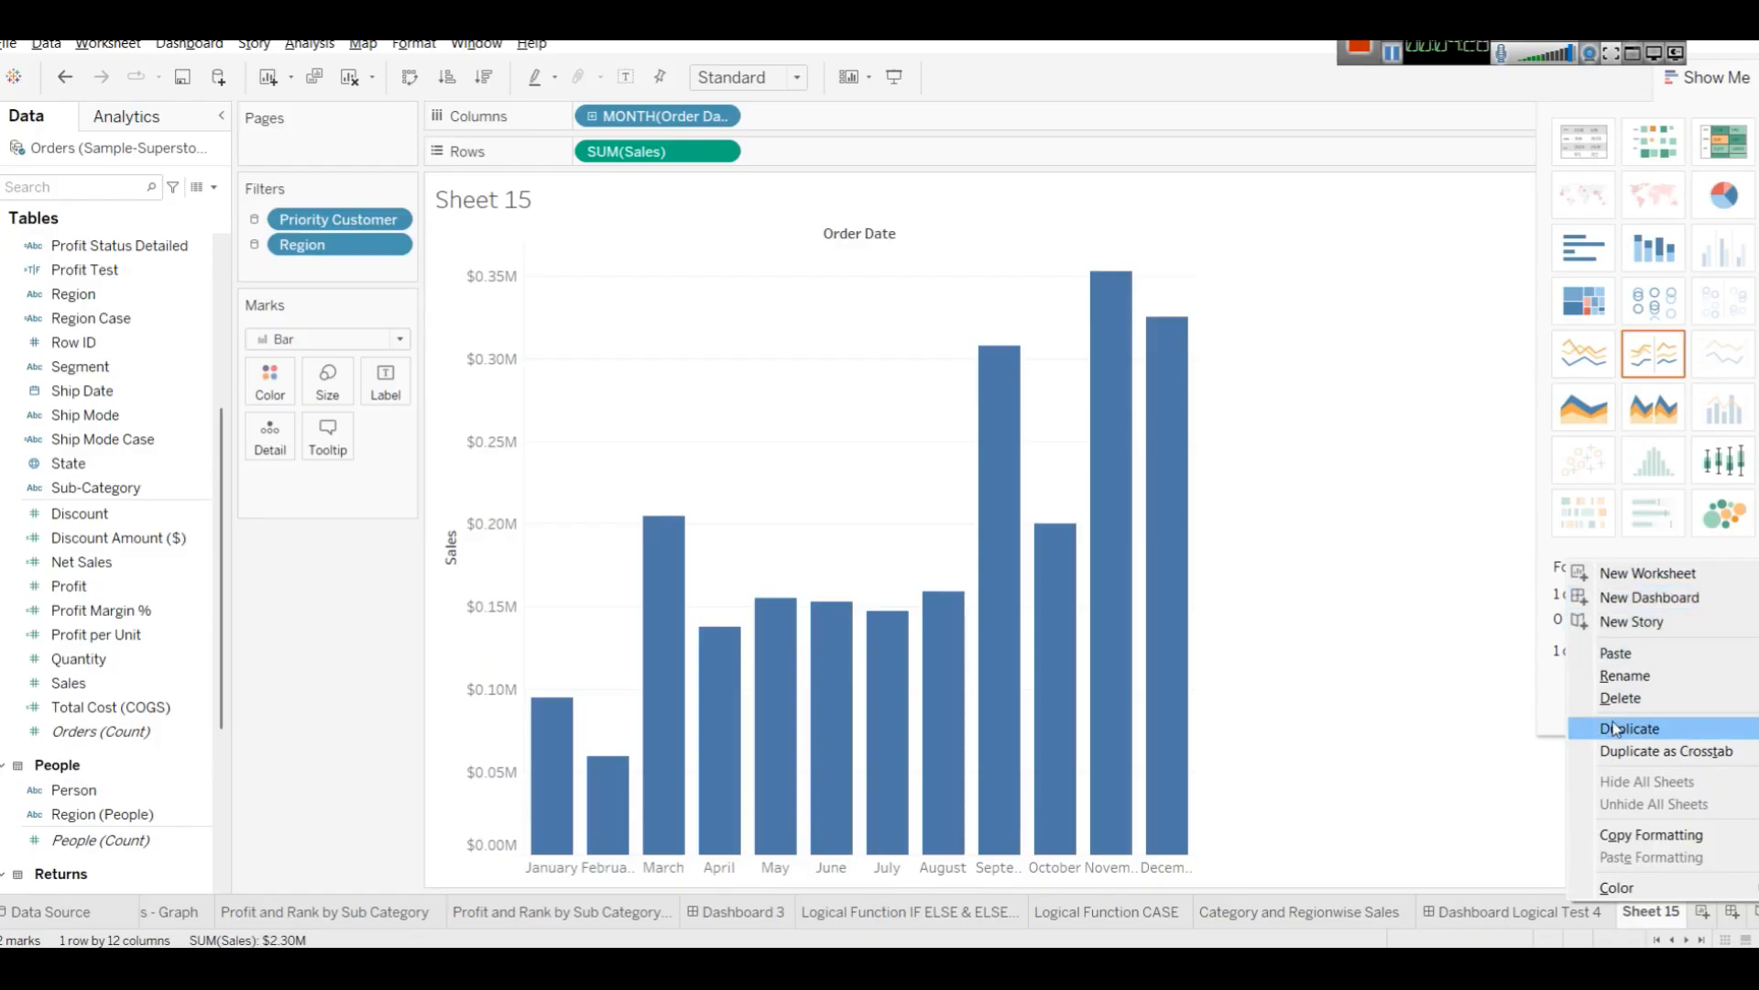
click(1624, 676)
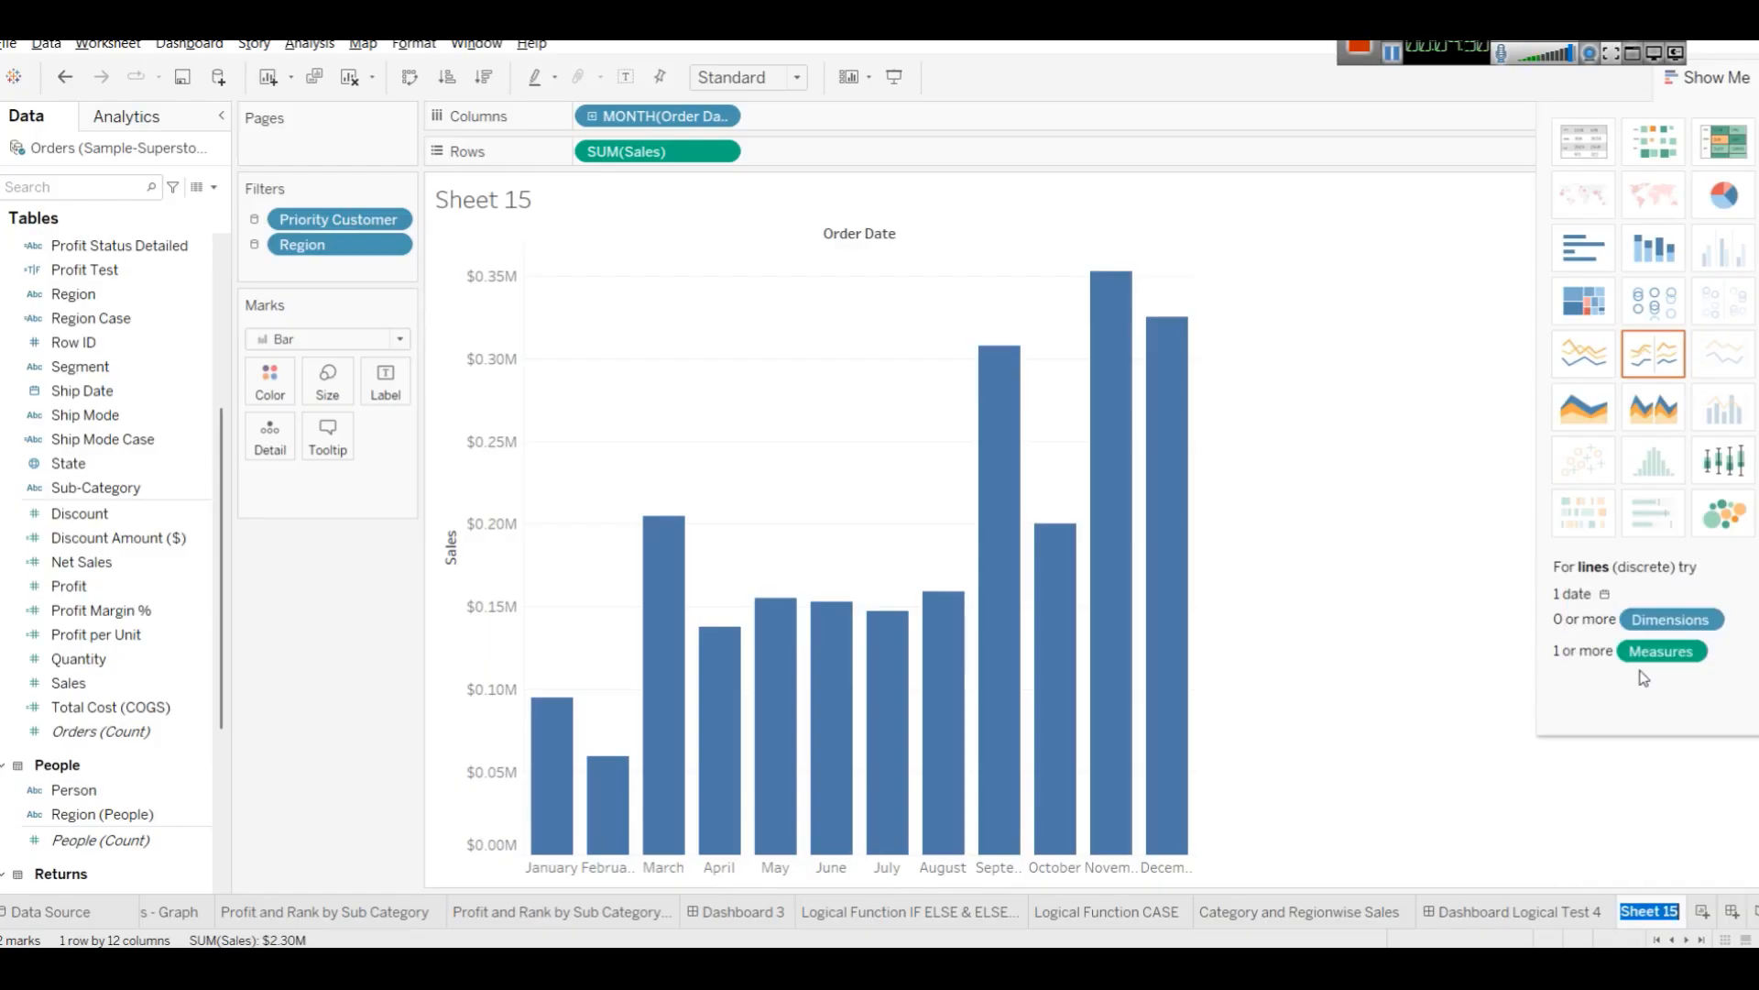
mouse_move(1643, 910)
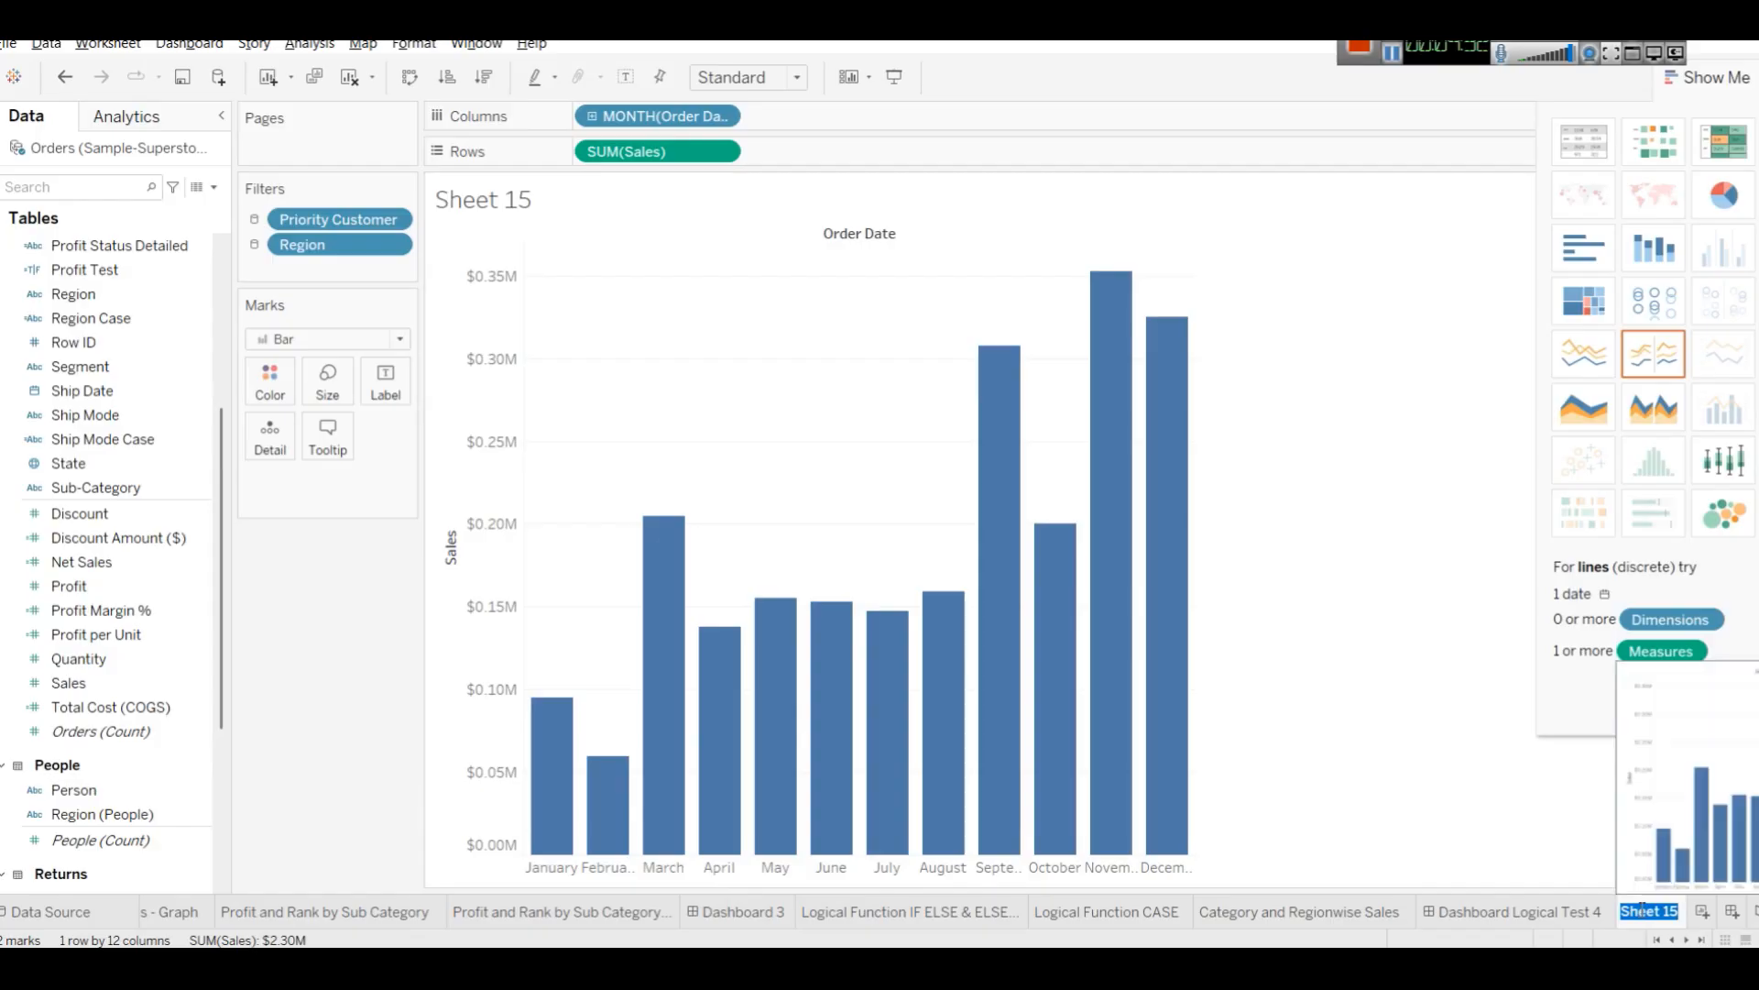
text(Monthwise Sale)
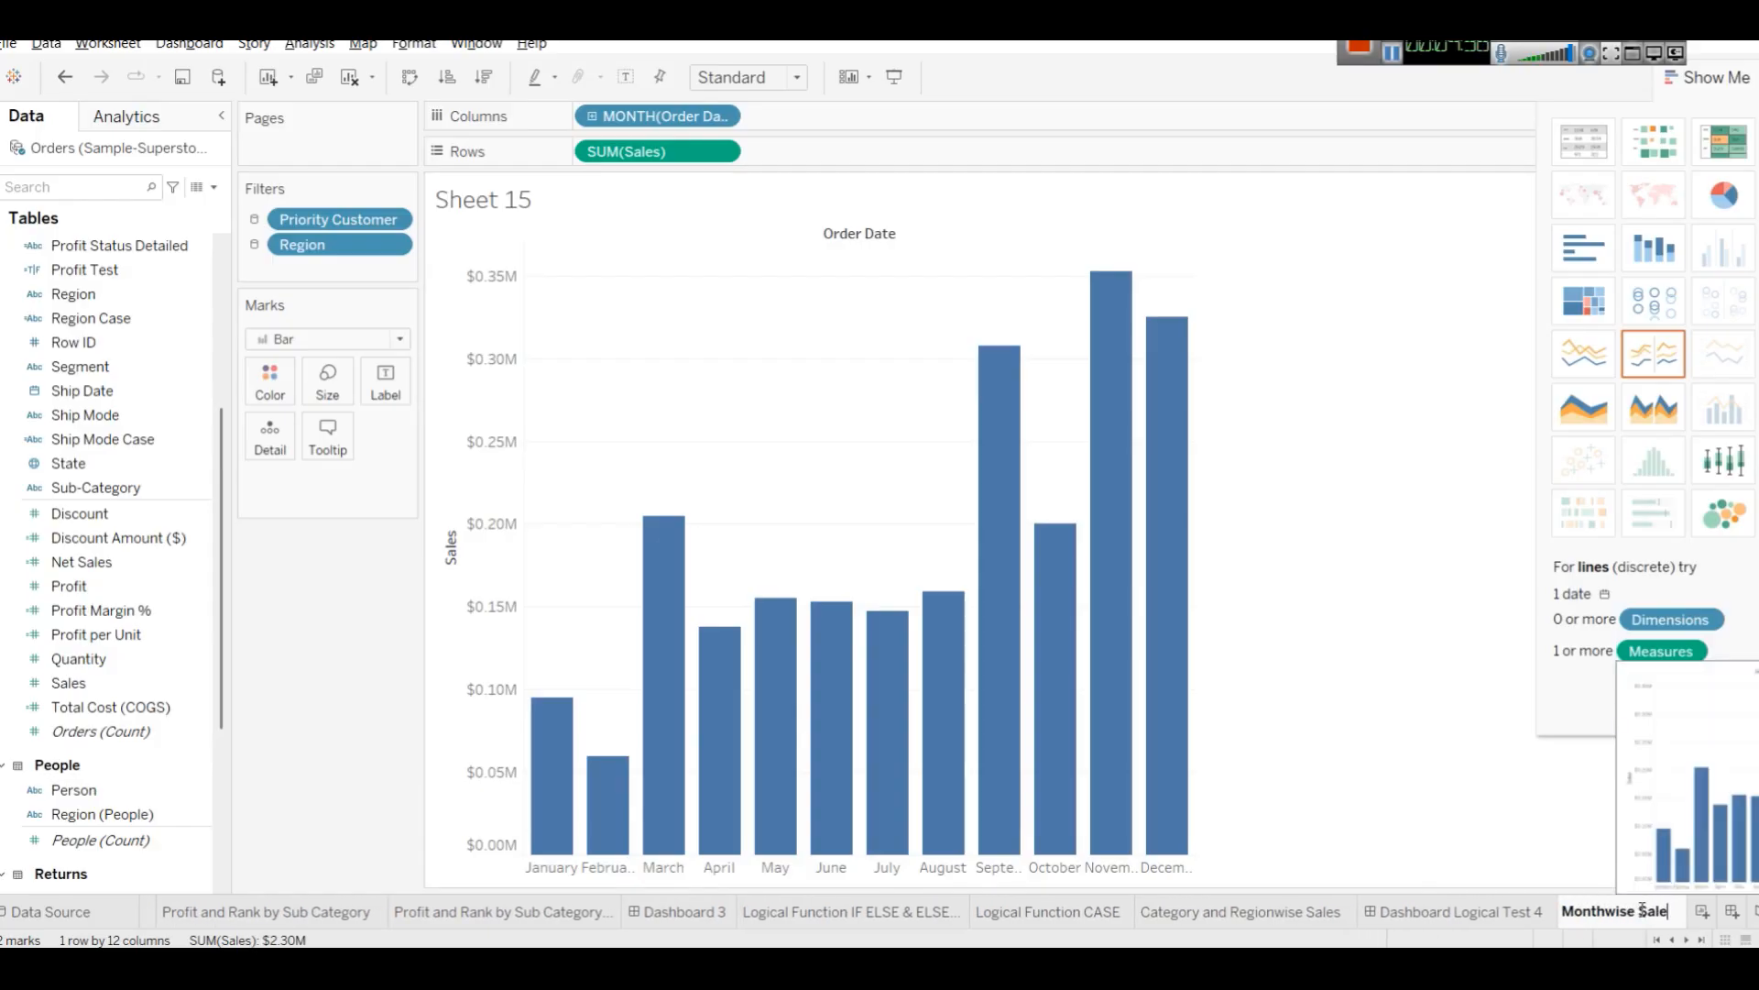
text(s)
key(Return)
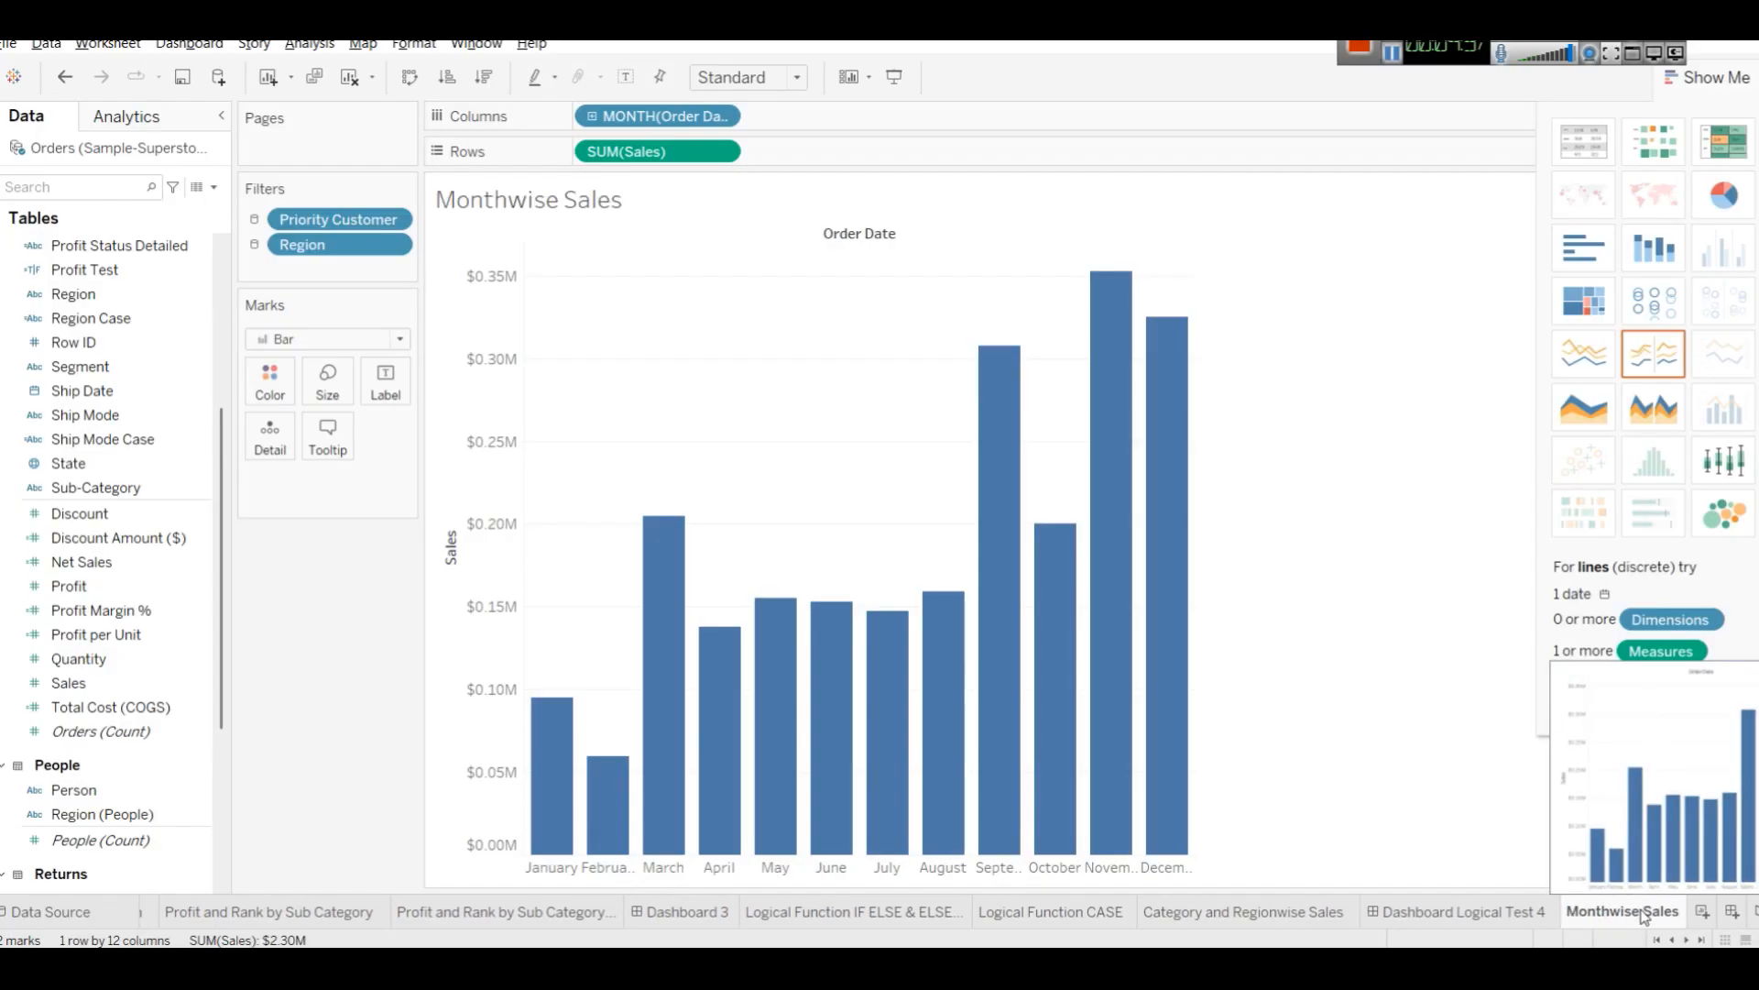
Format the sheet title as bold and dark red.
double_click(659, 210)
key(ctrl+a)
click(1177, 415)
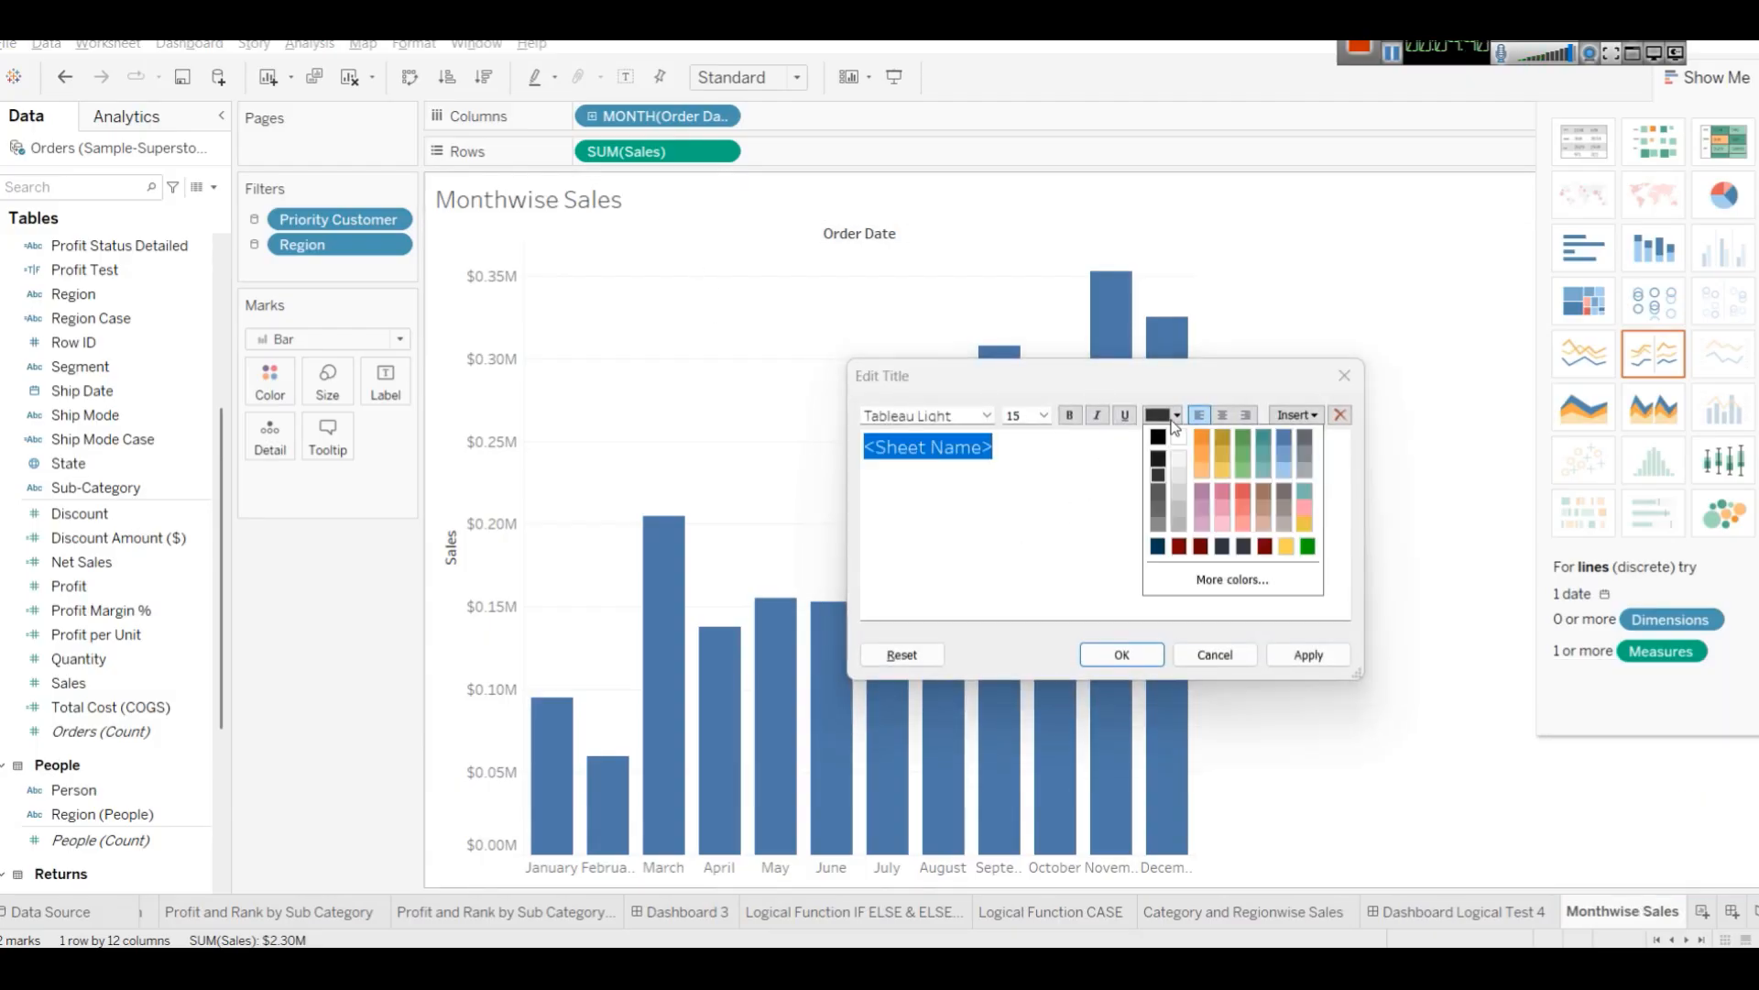
click(1180, 546)
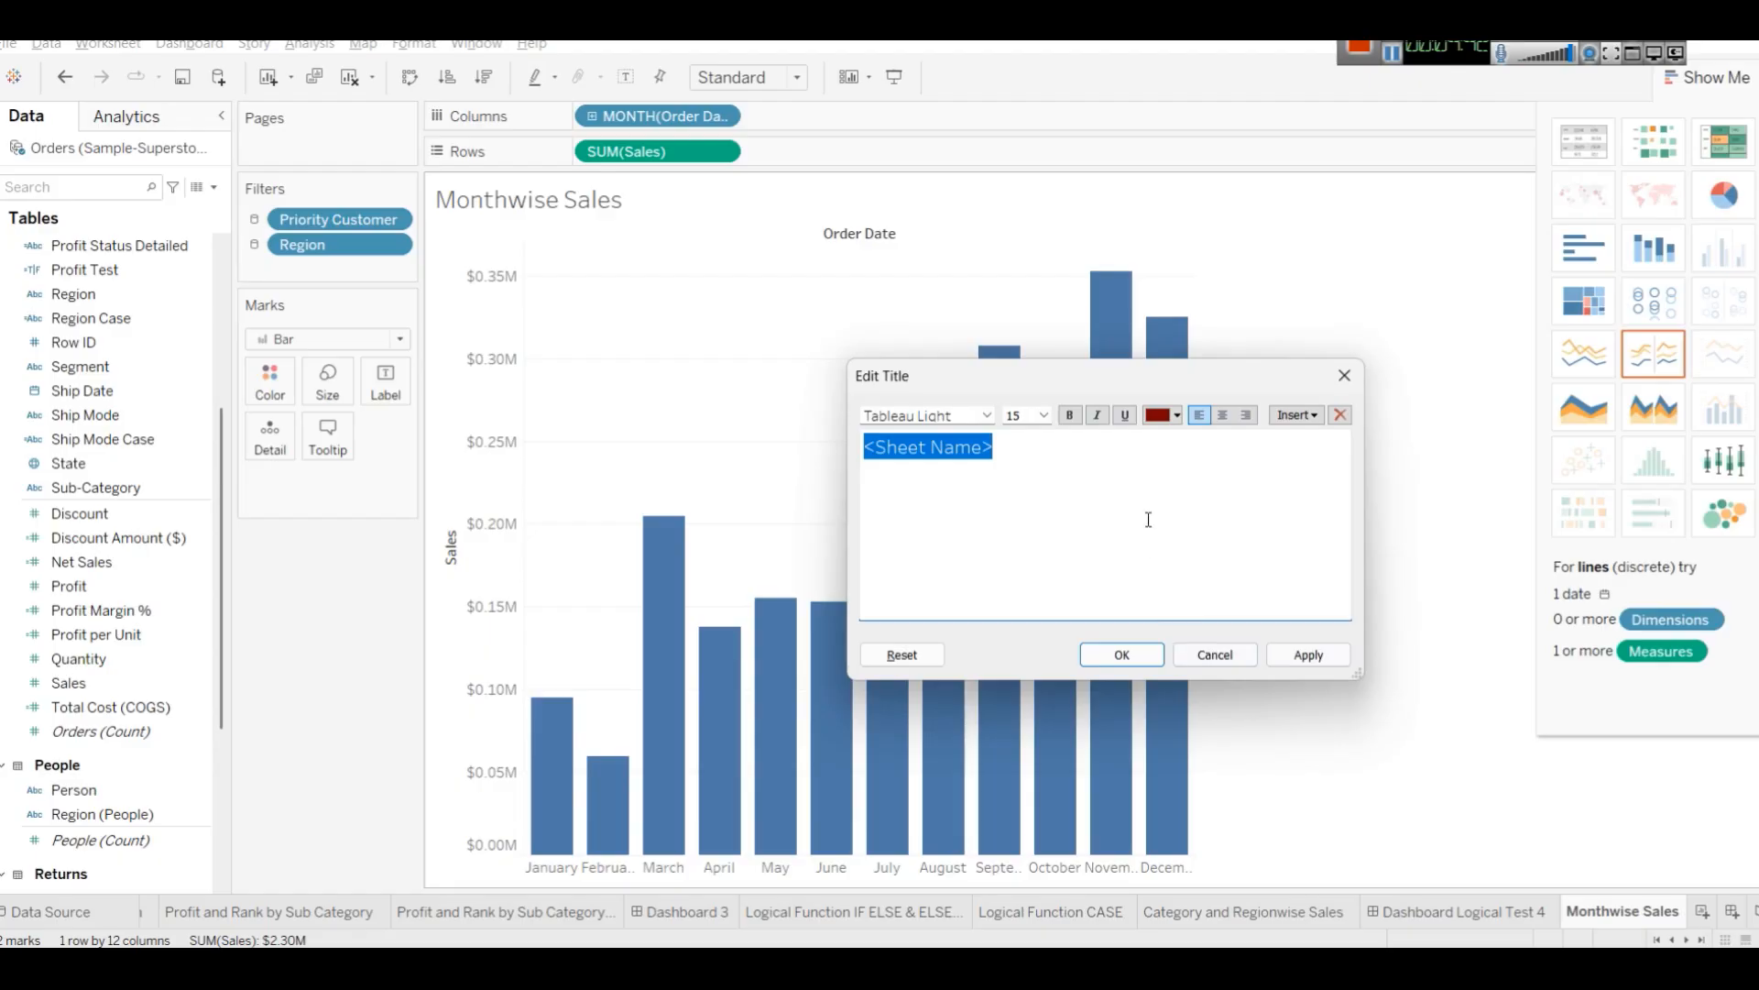
click(1068, 418)
click(1279, 656)
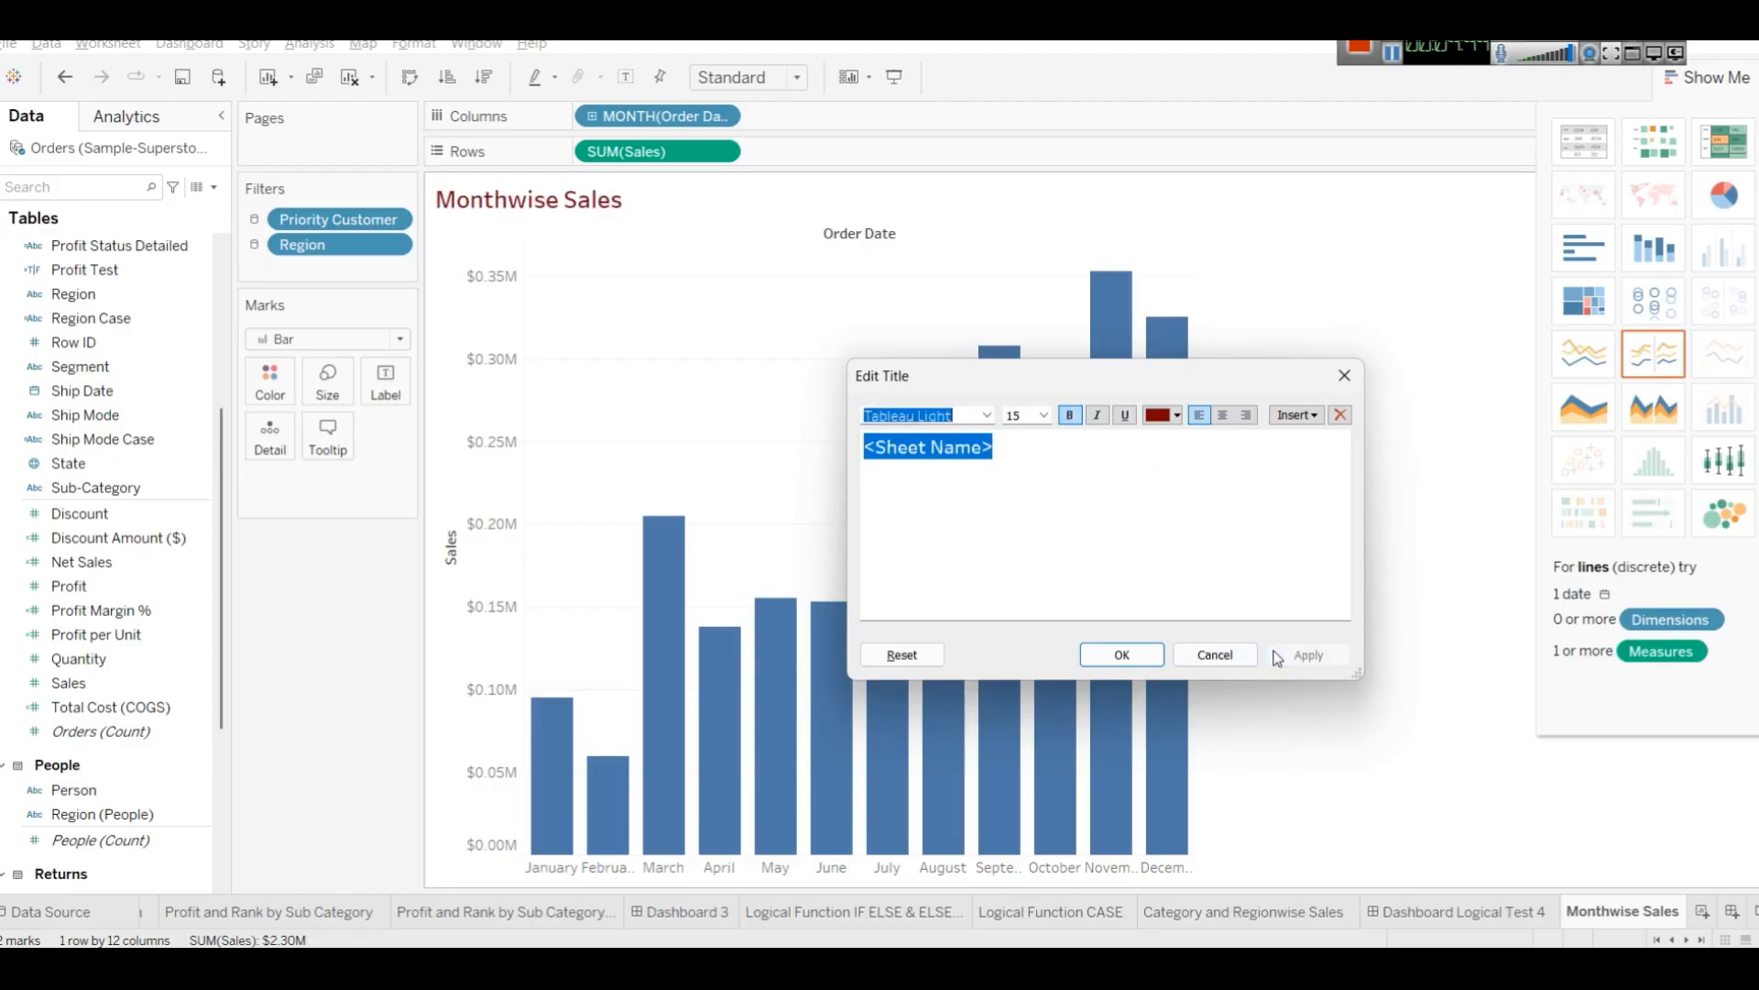
click(1136, 655)
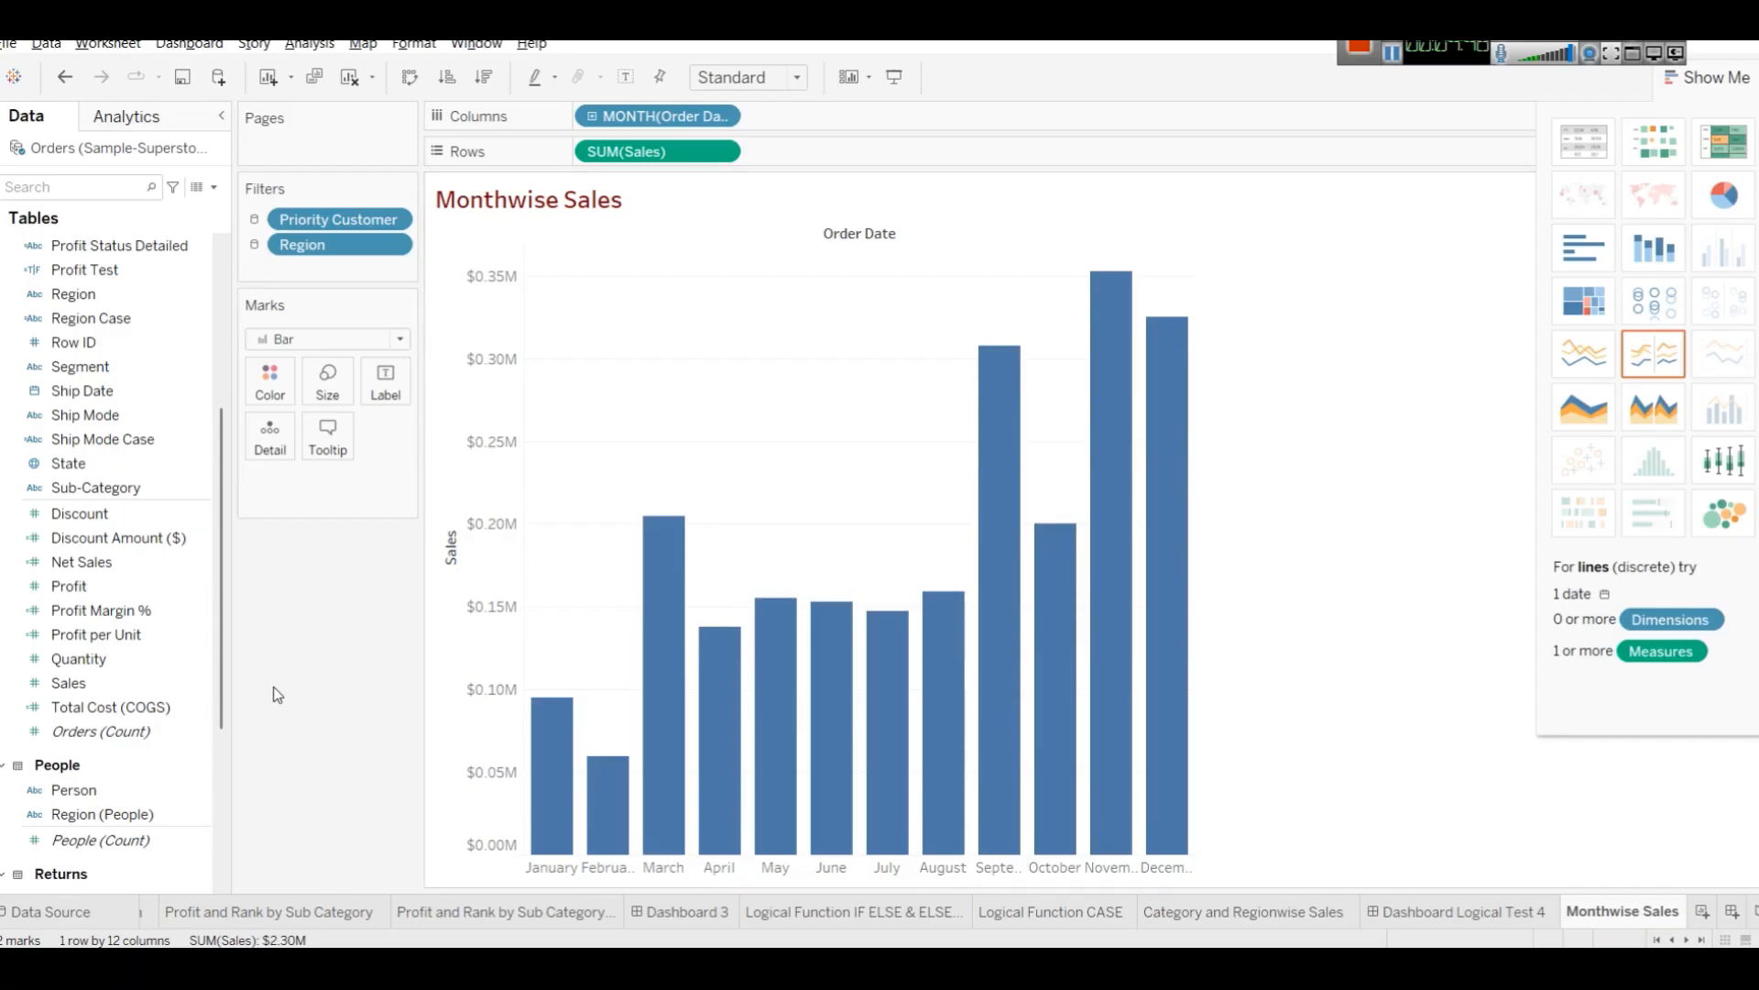
mouse_move(1114, 295)
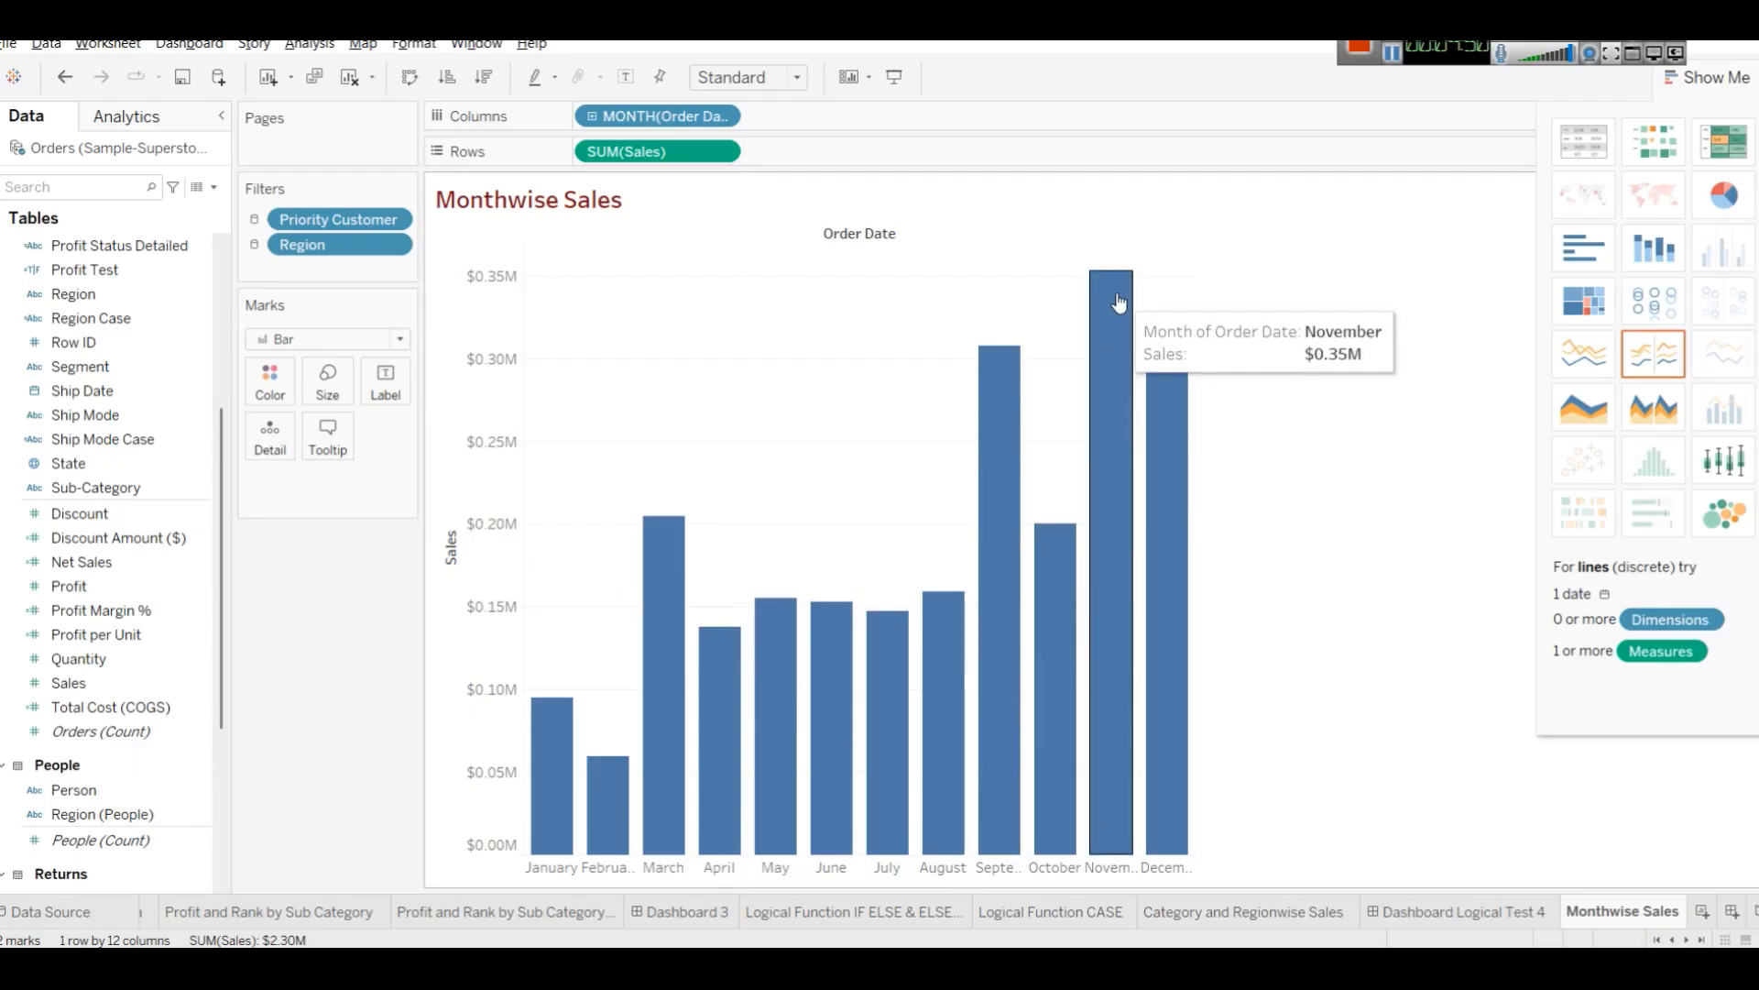
drag(96, 678, 388, 386)
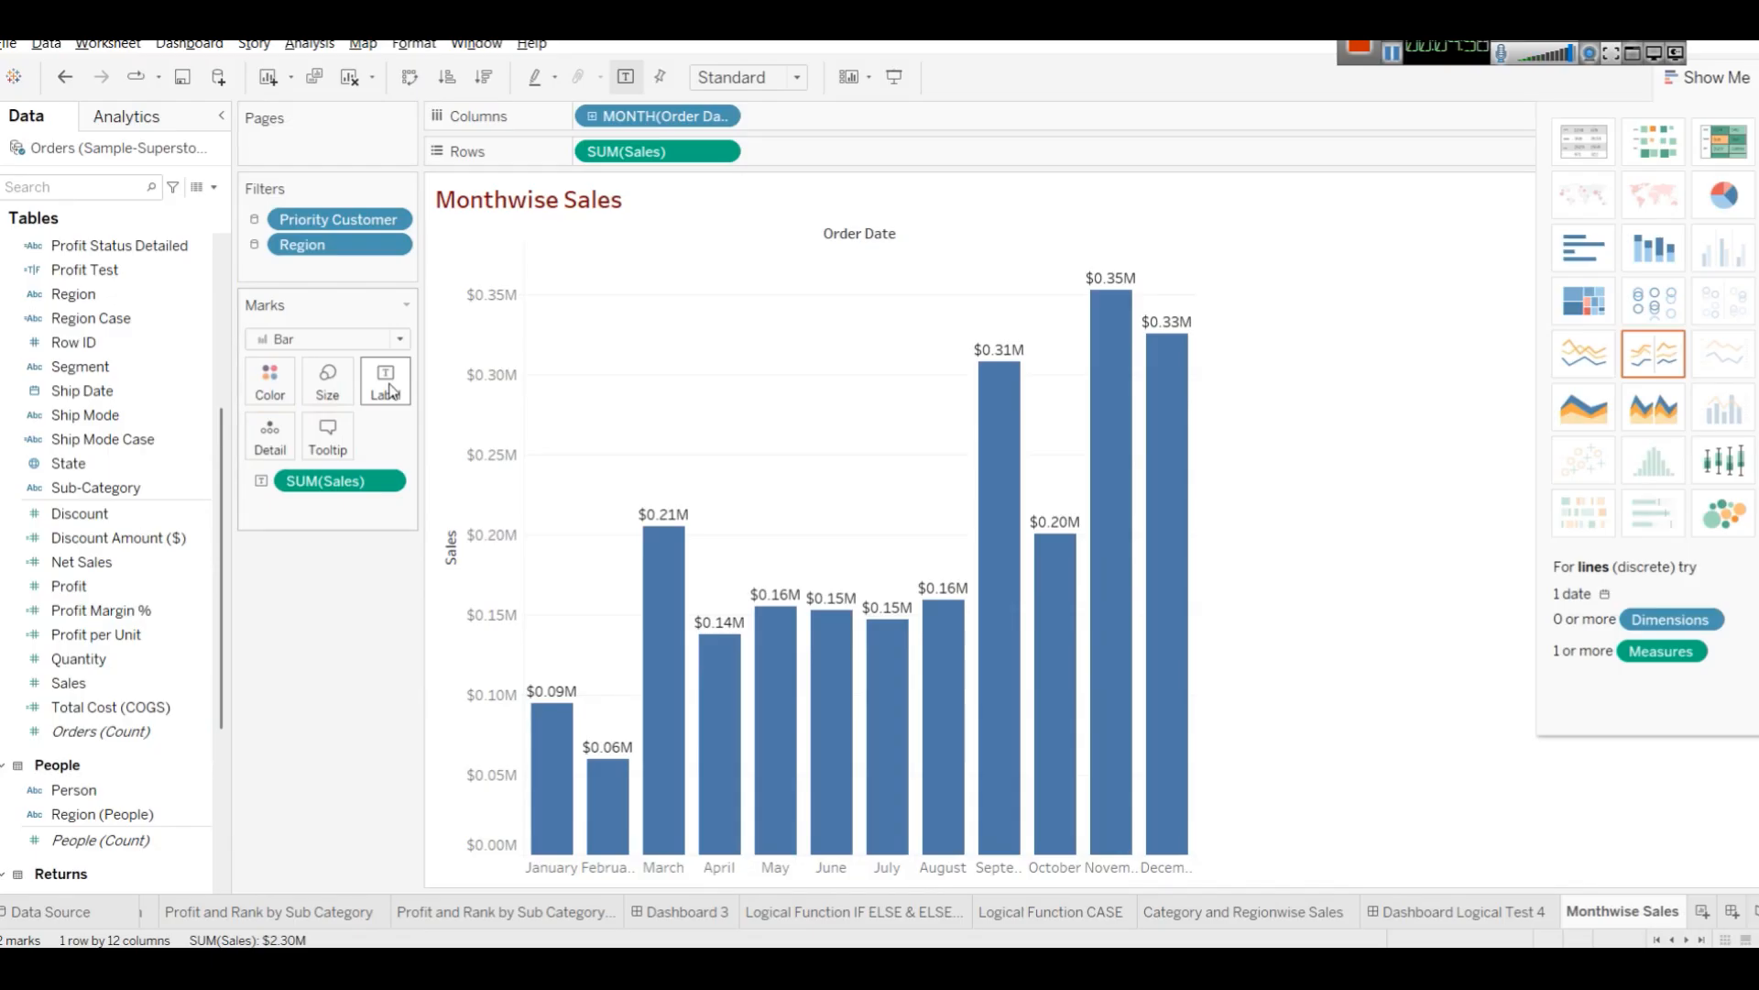
drag(347, 488, 271, 550)
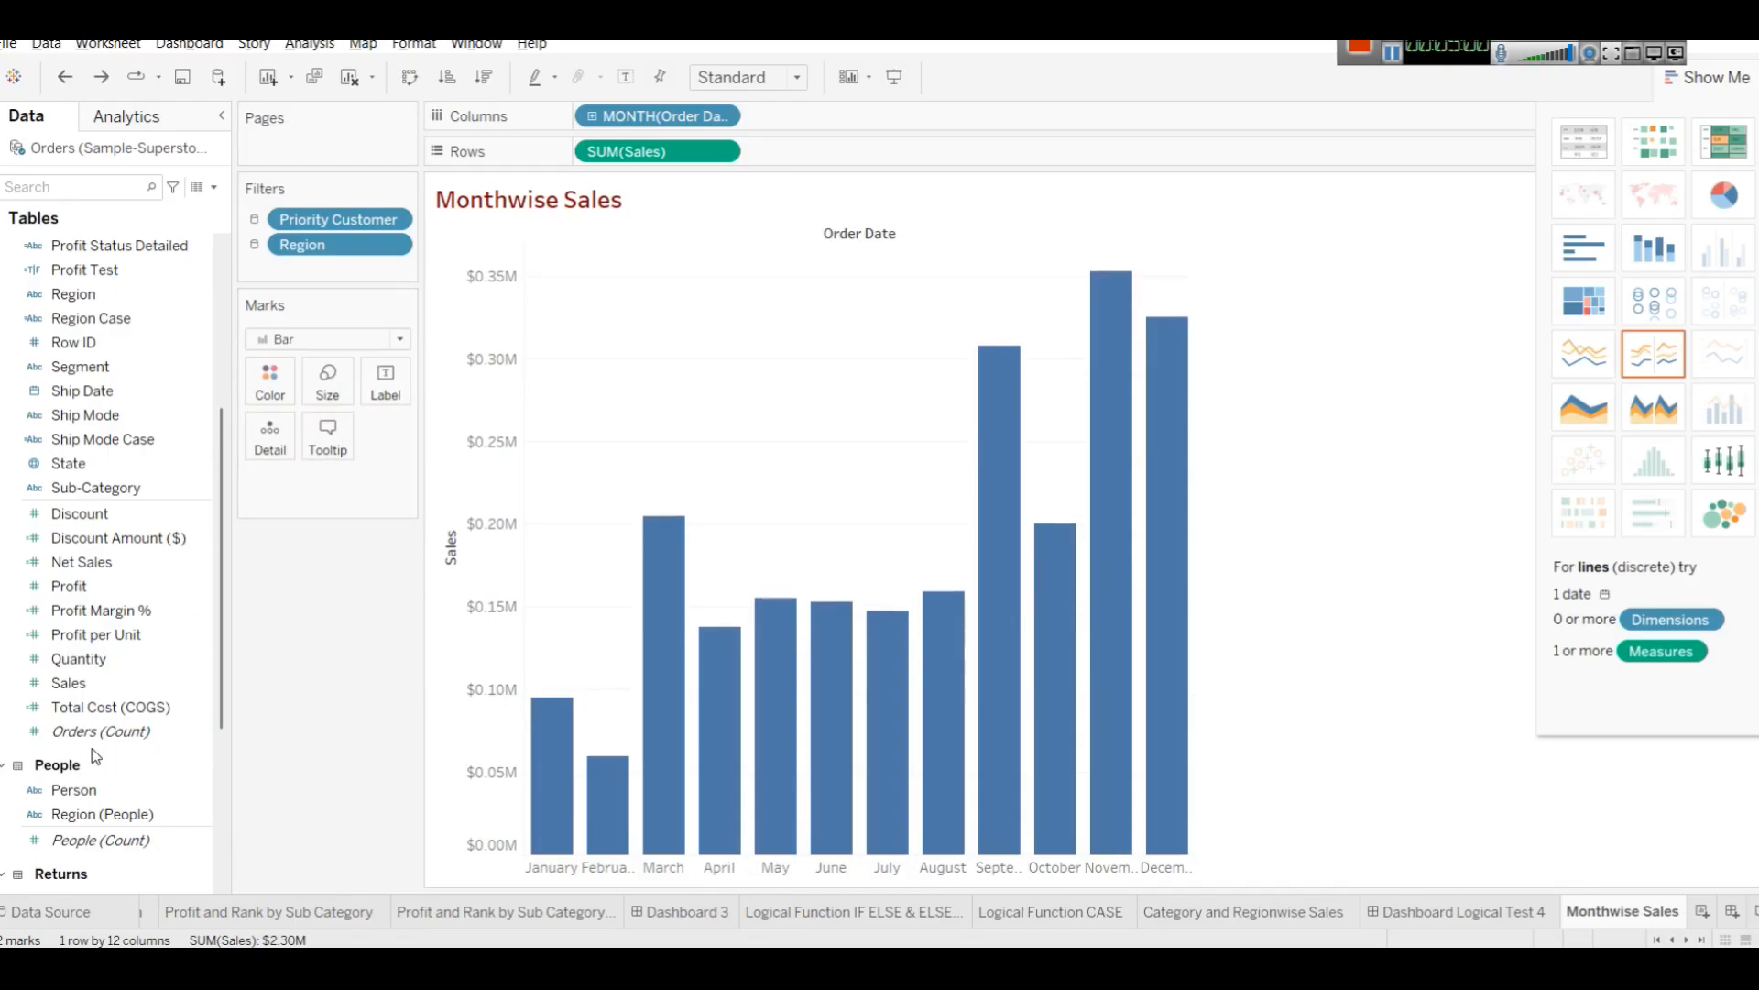
Color the bars by Sales and close the Show Me pane.
click(123, 658)
mouse_move(72, 683)
mouse_down()
mouse_move(294, 458)
mouse_move(271, 385)
mouse_up()
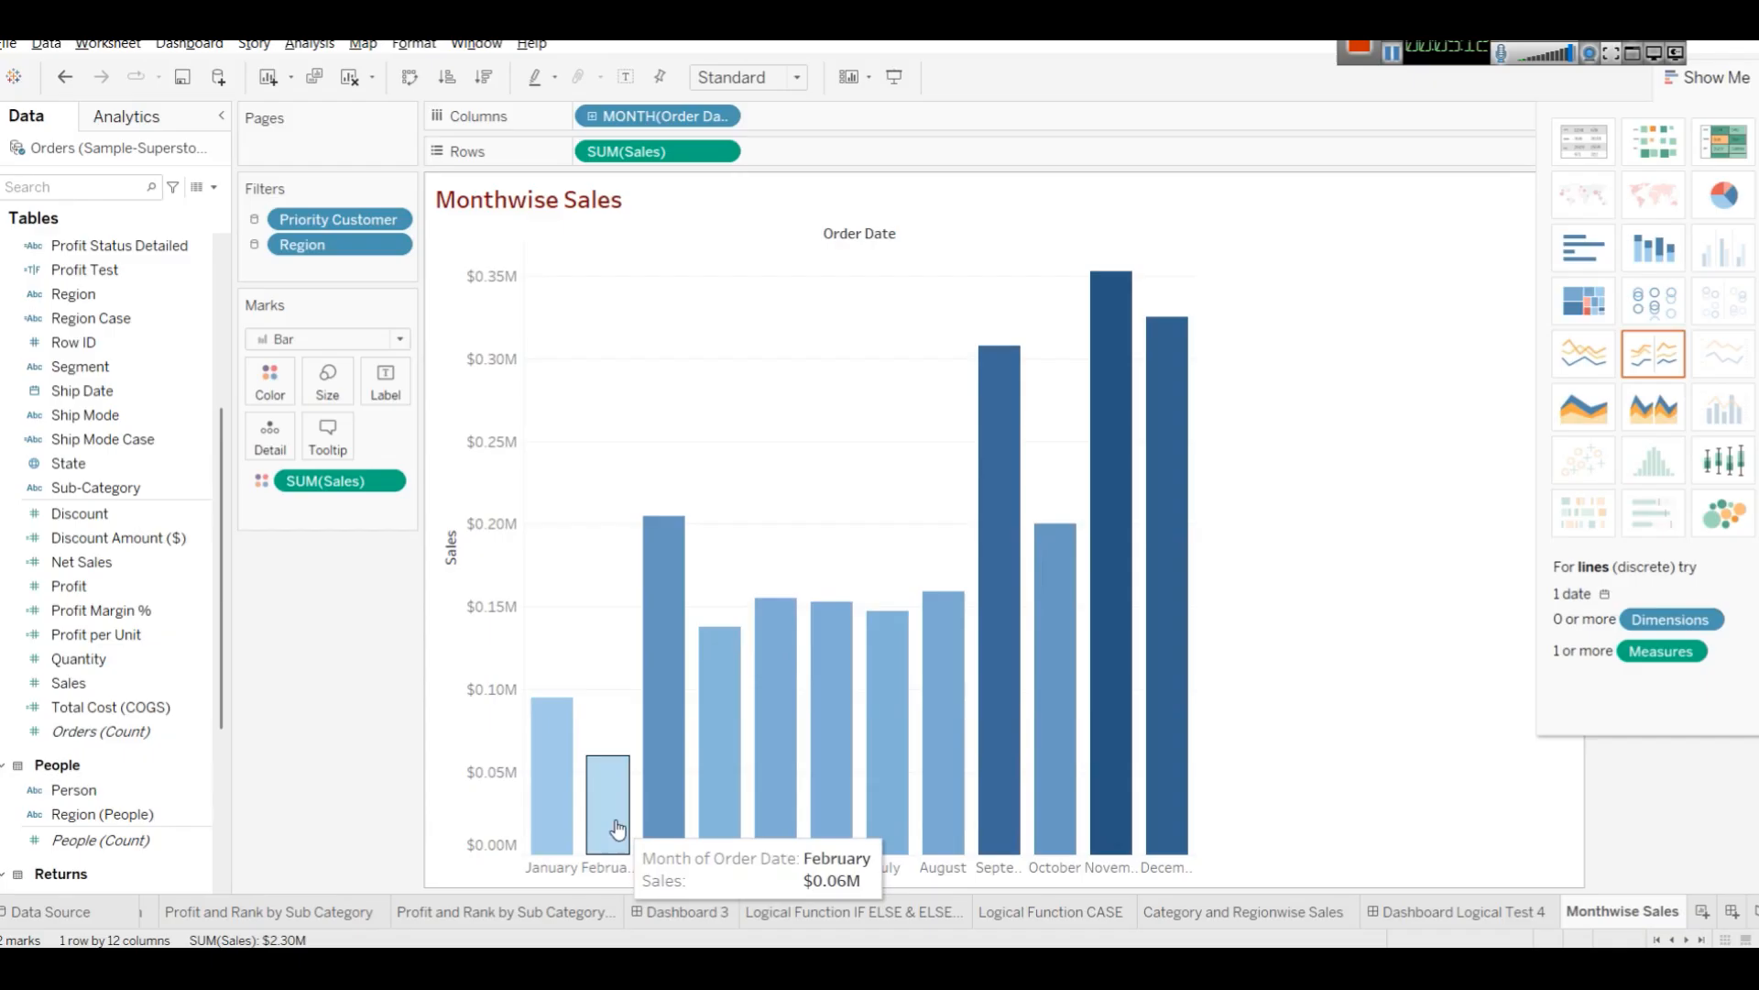
mouse_move(1126, 310)
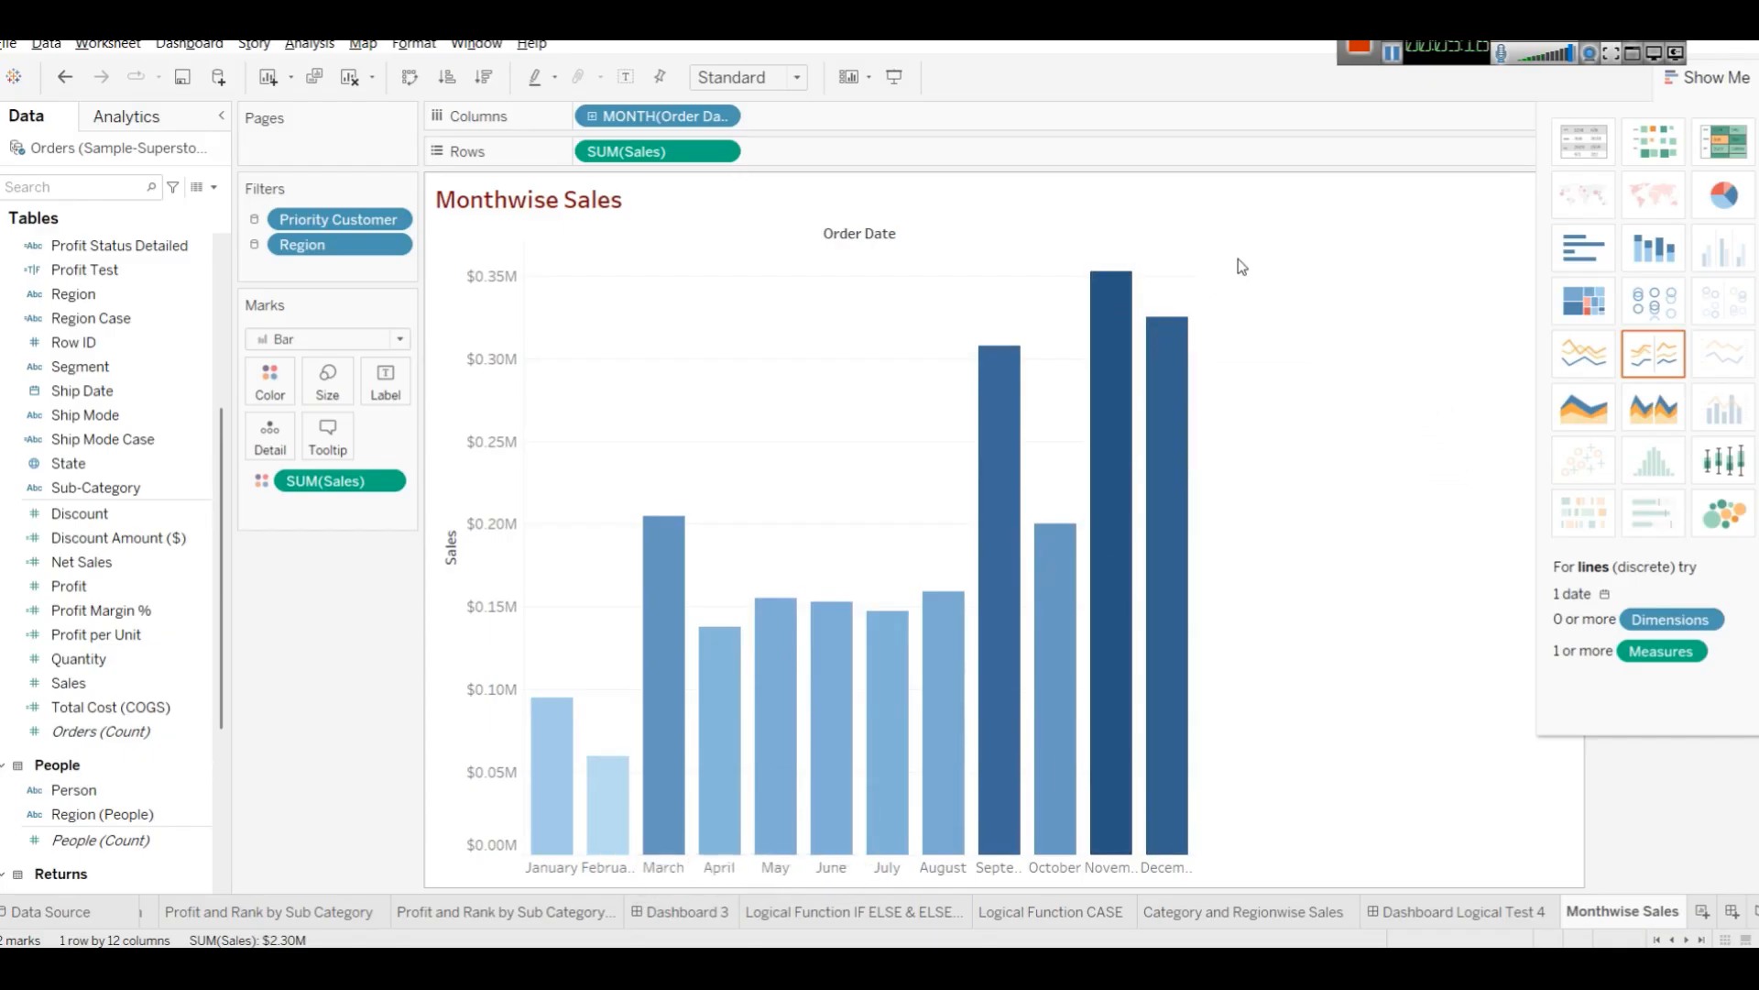
click(1734, 80)
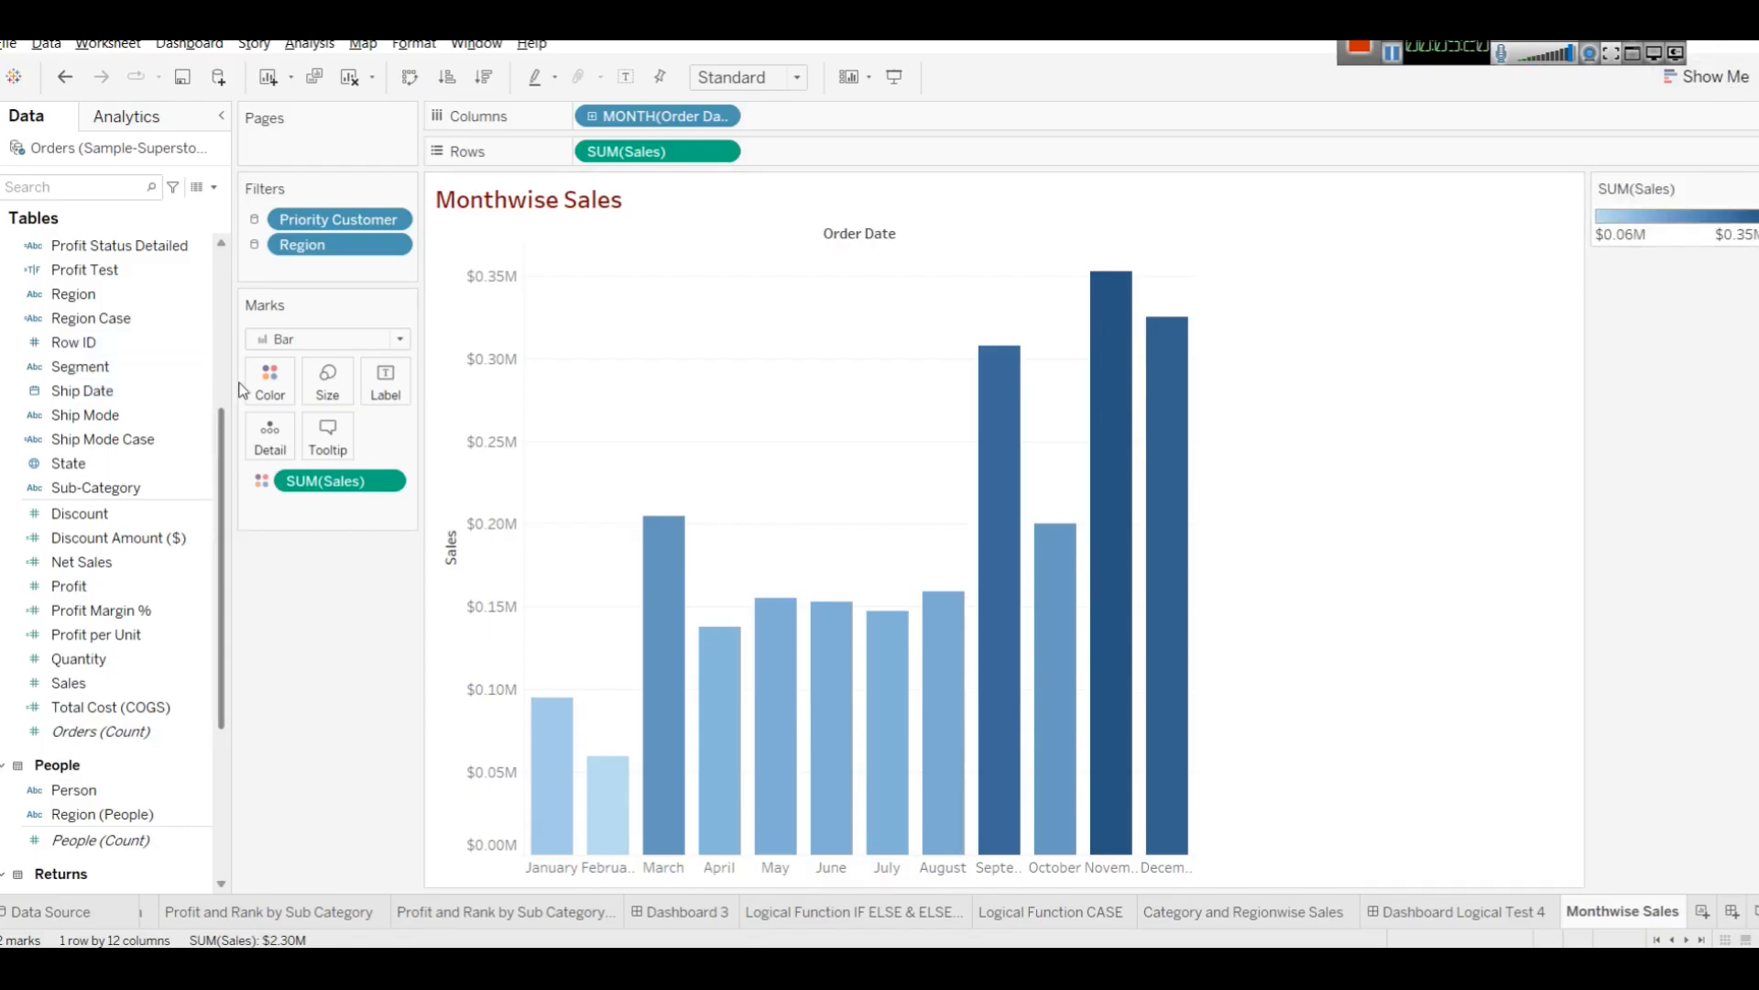
Change the Sales color palette to Red-Blue Diverging and apply it.
click(269, 381)
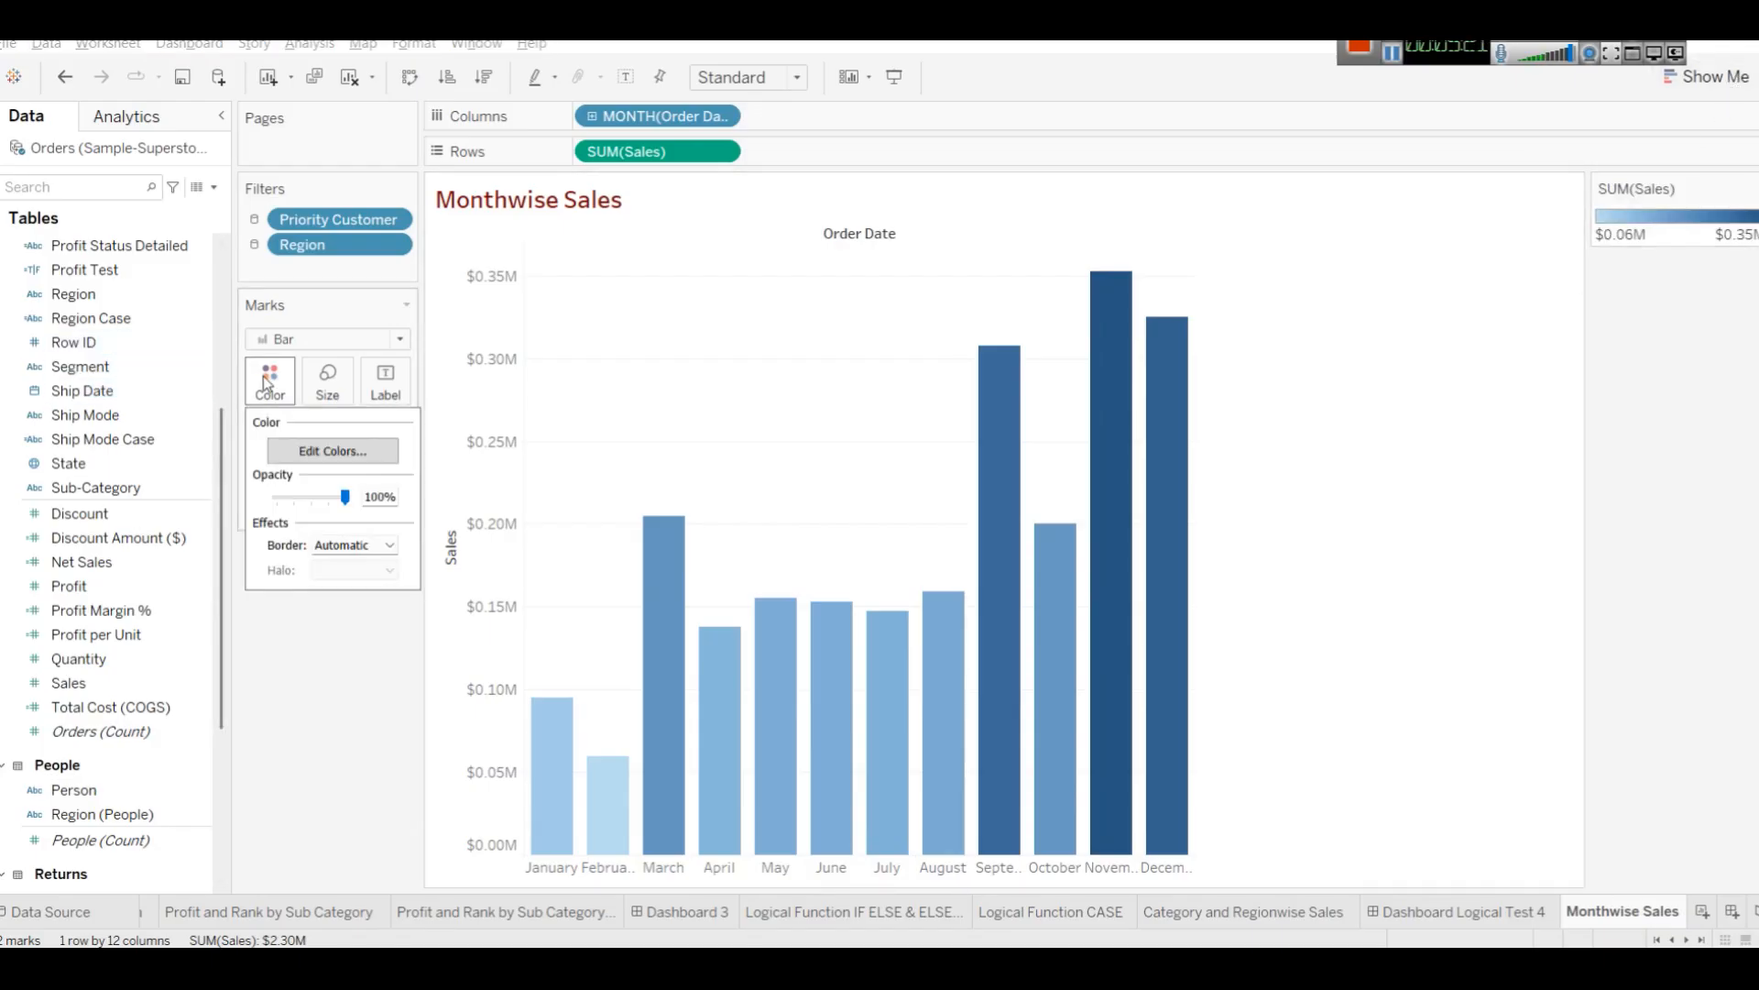
click(302, 450)
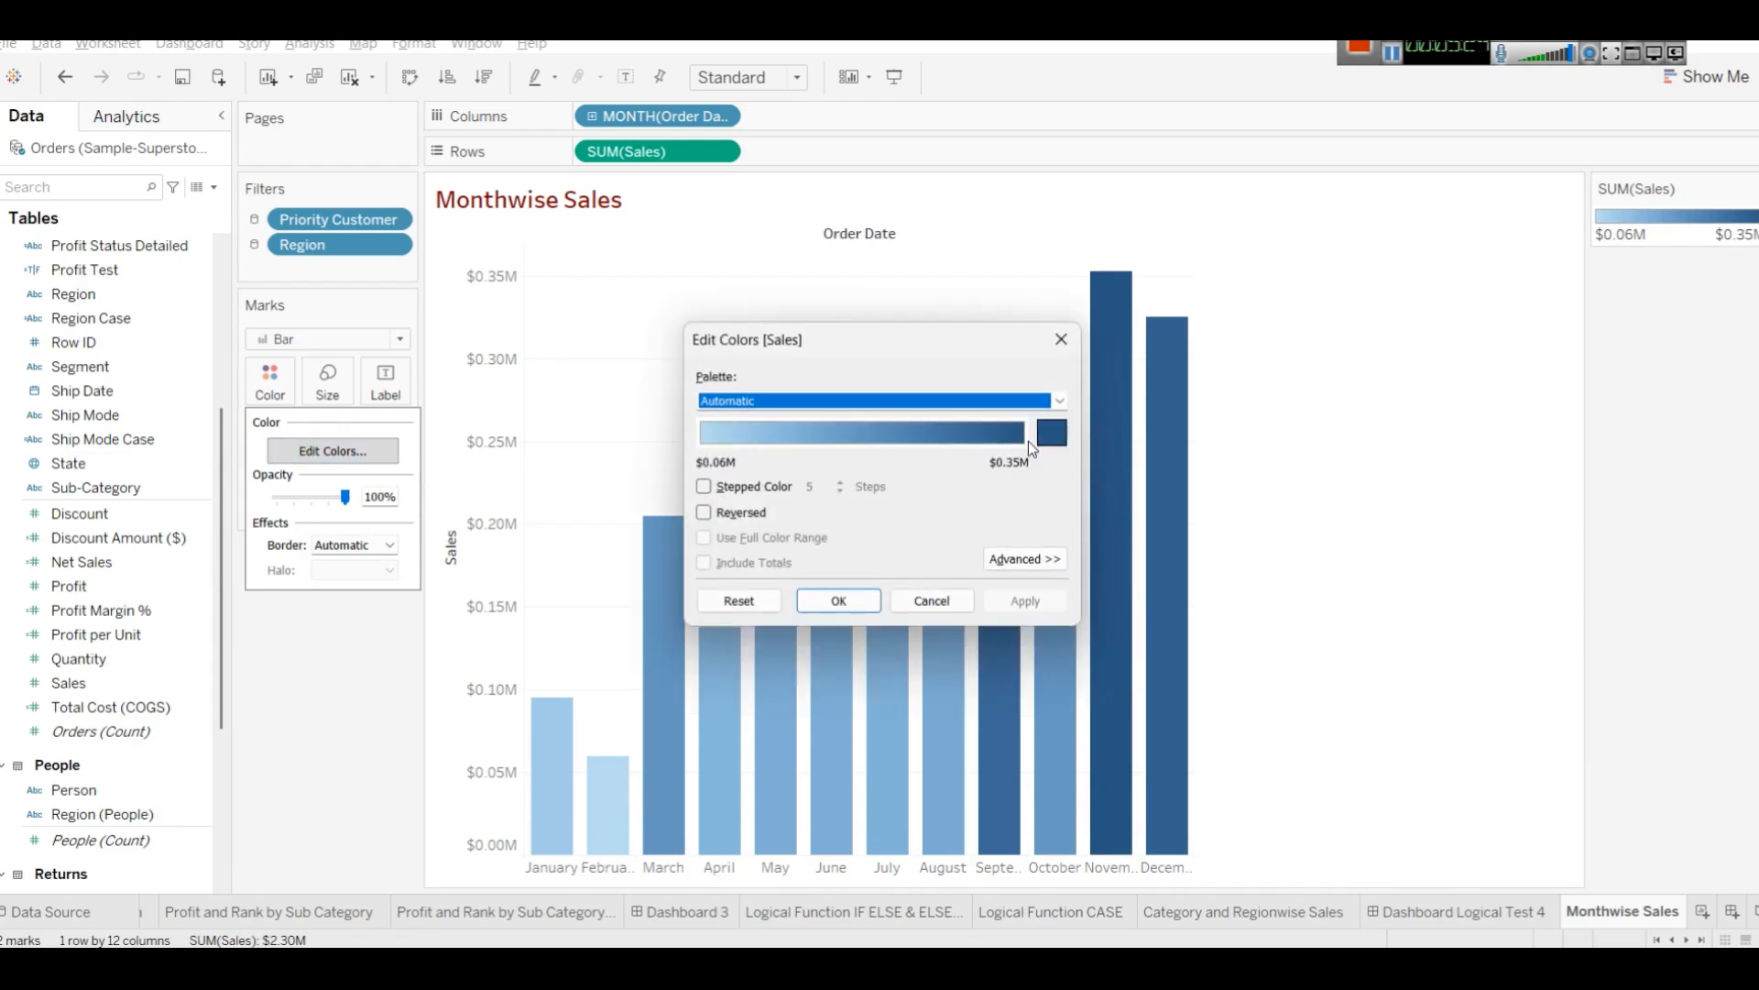
click(1061, 402)
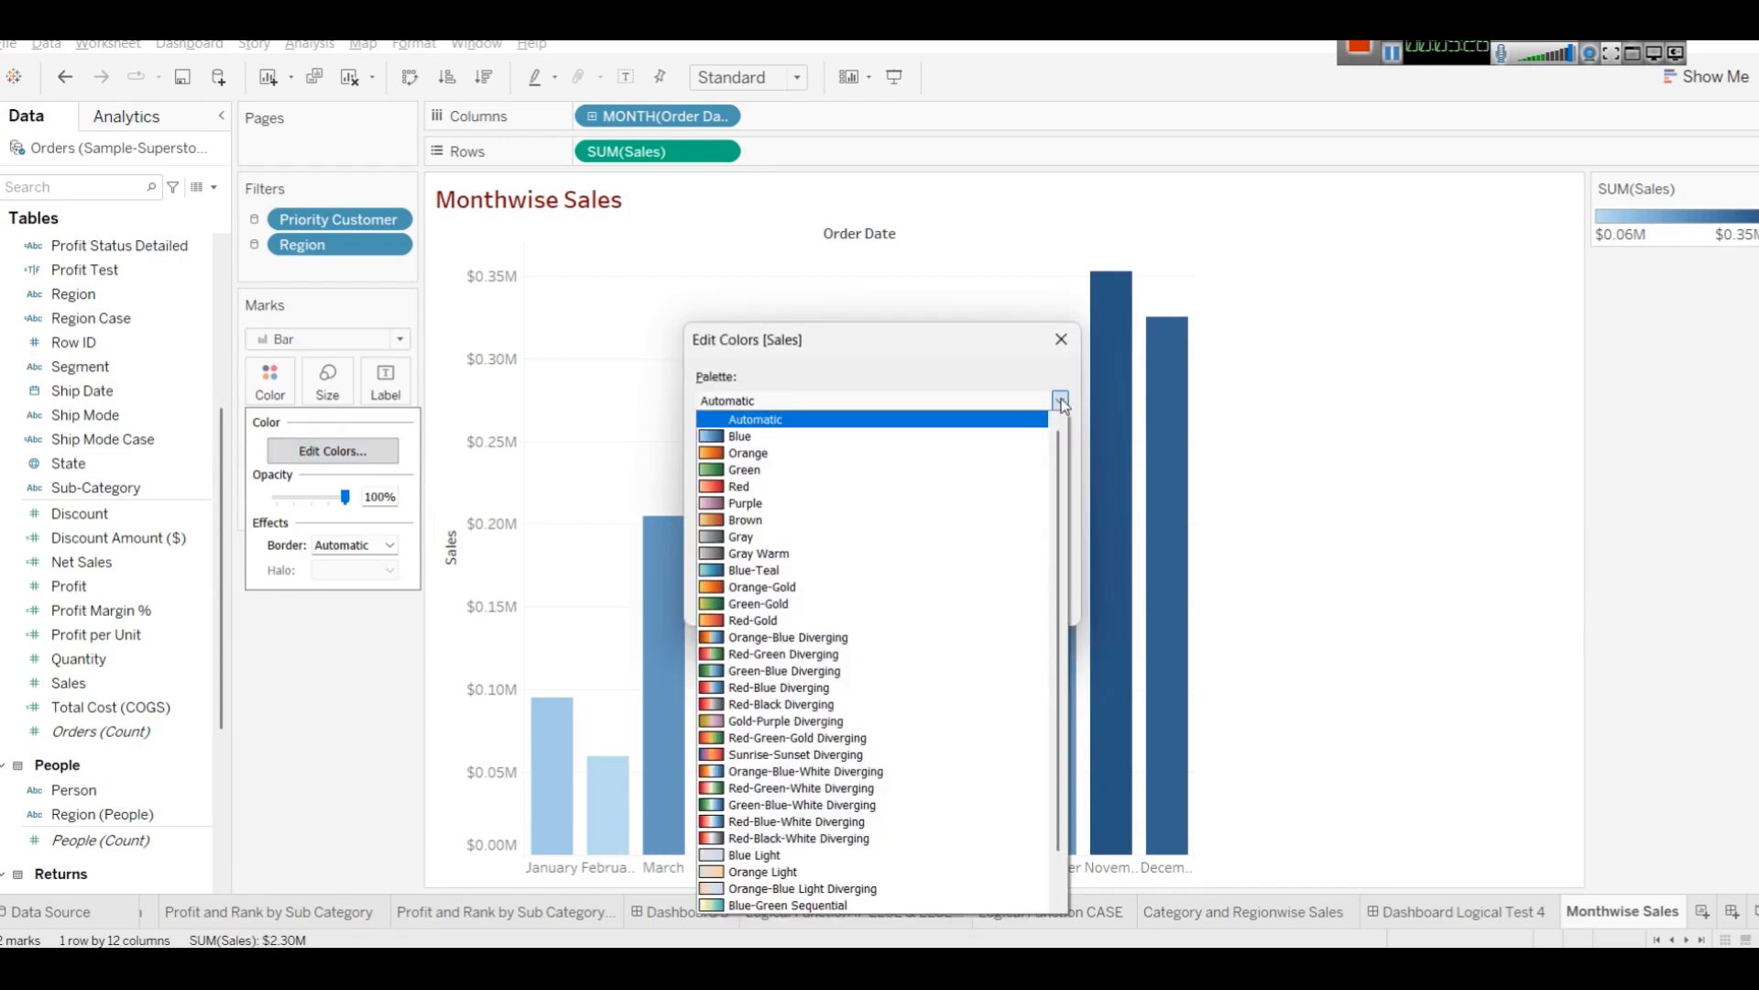
click(902, 689)
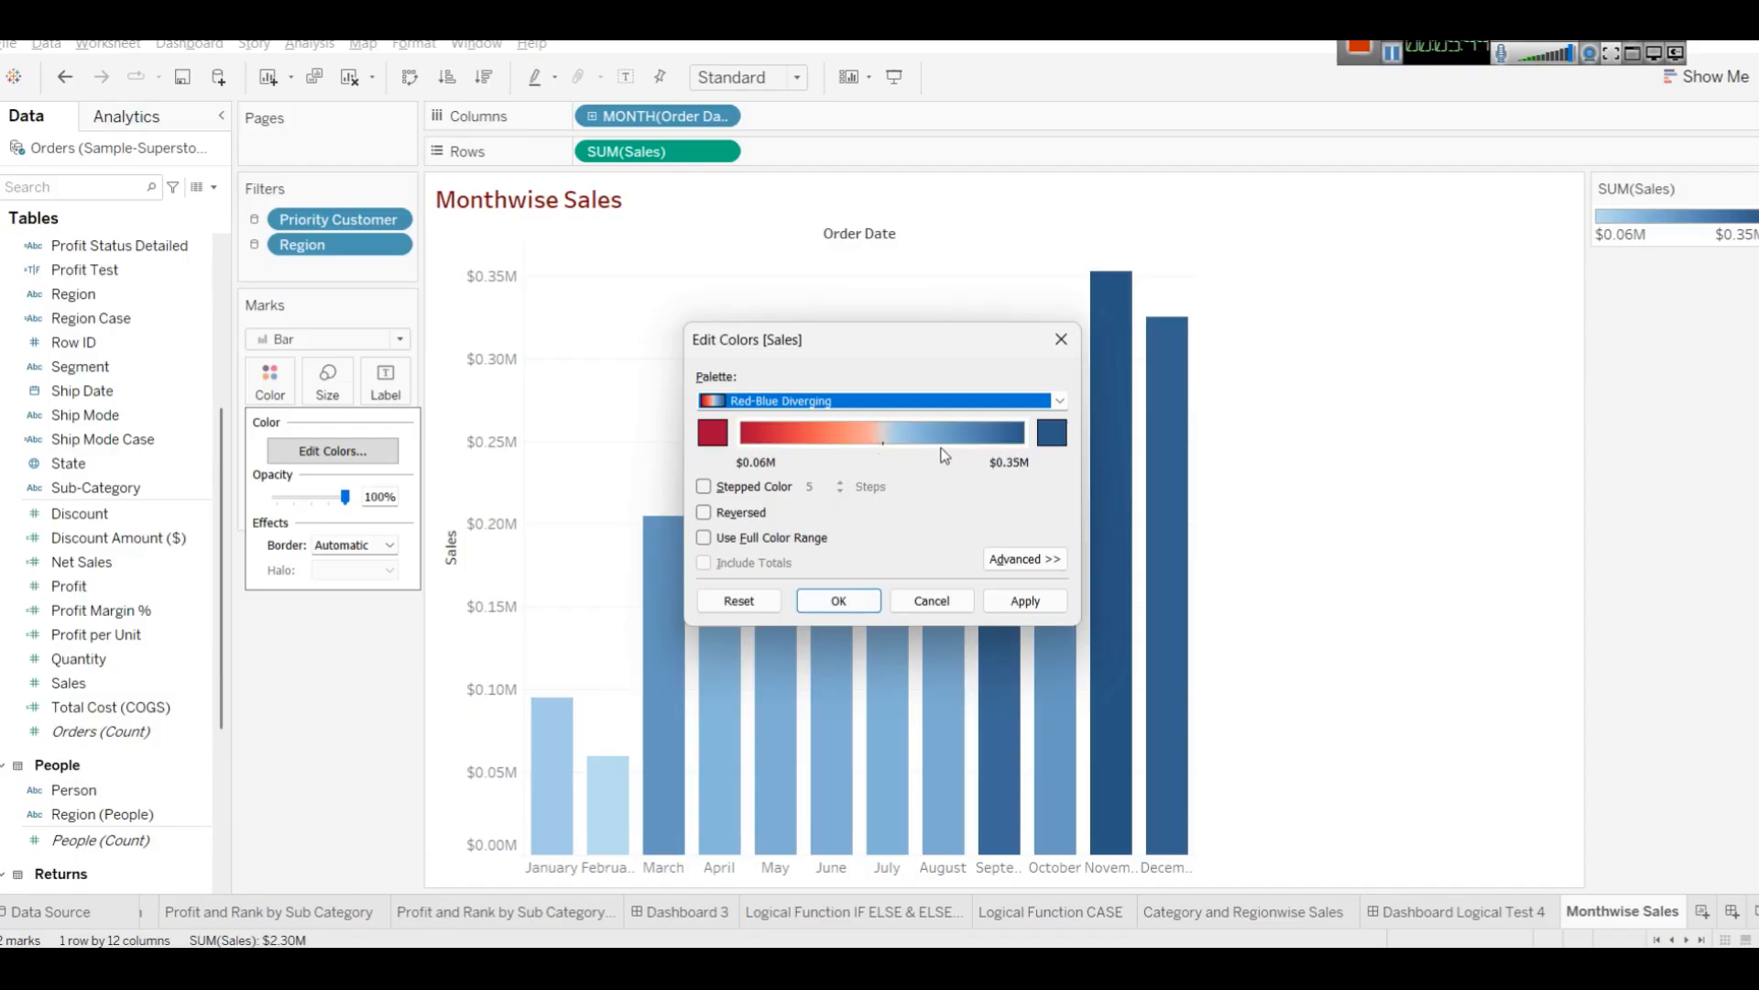
click(1030, 603)
click(838, 600)
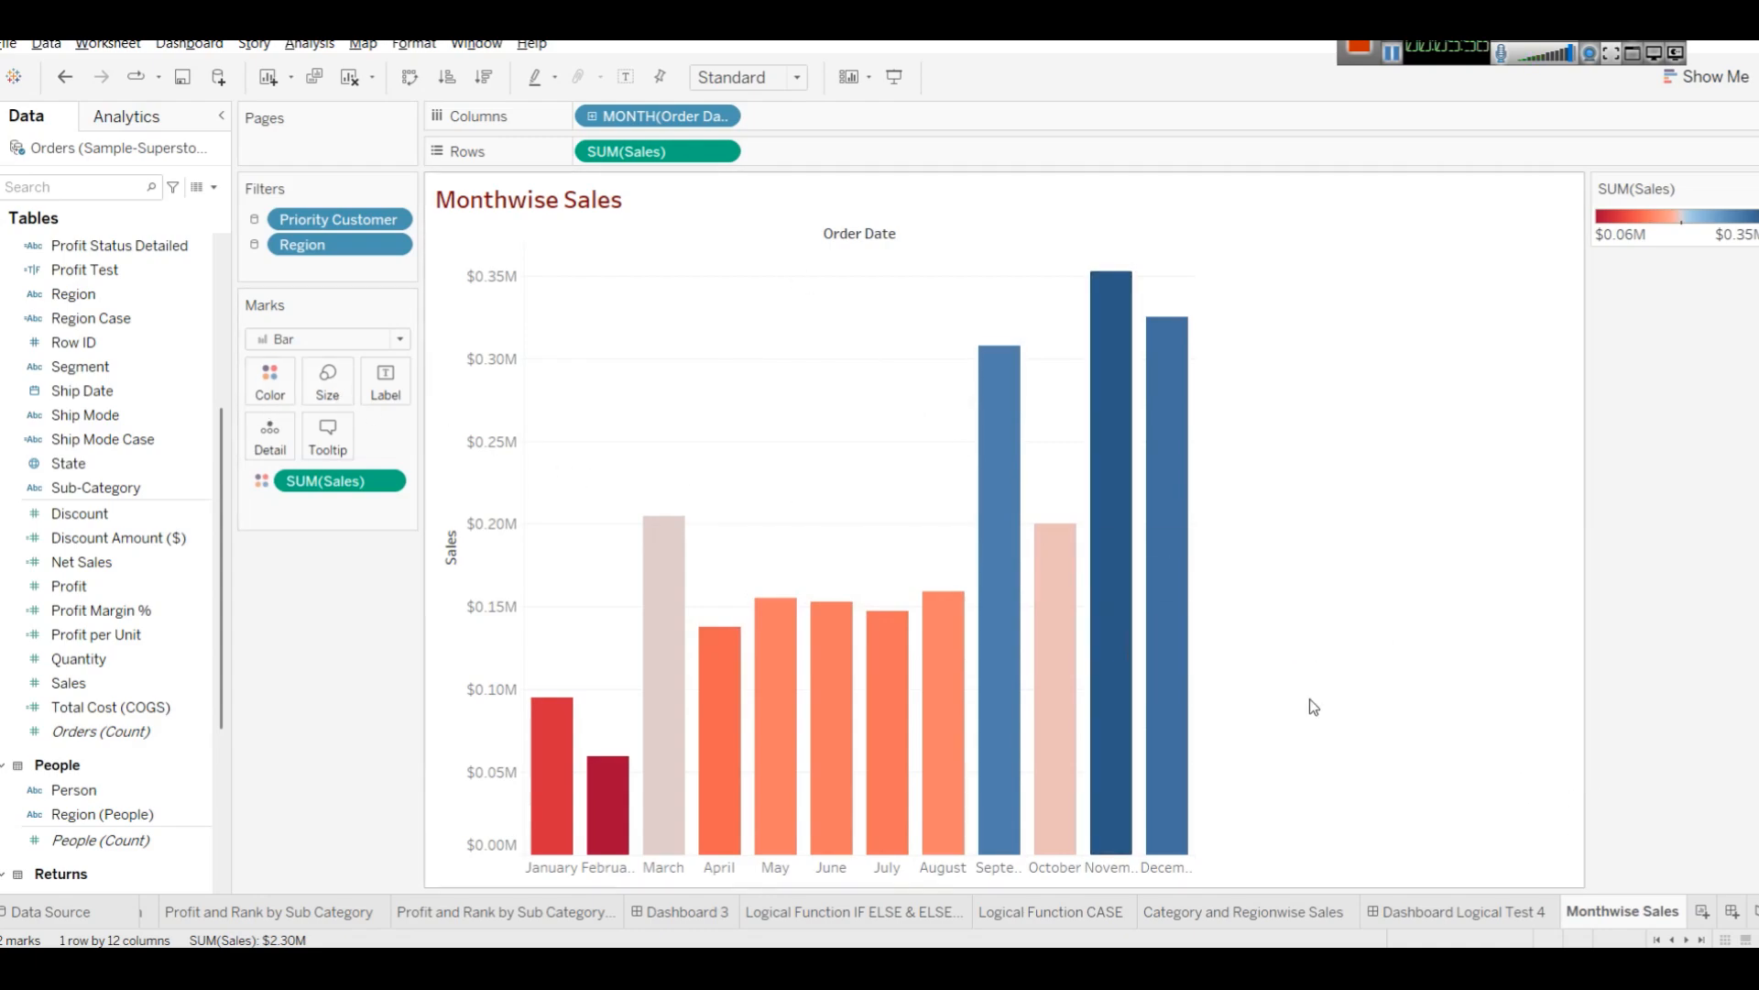
Duplicate the Monthwise Sales worksheet.
right_click(1601, 922)
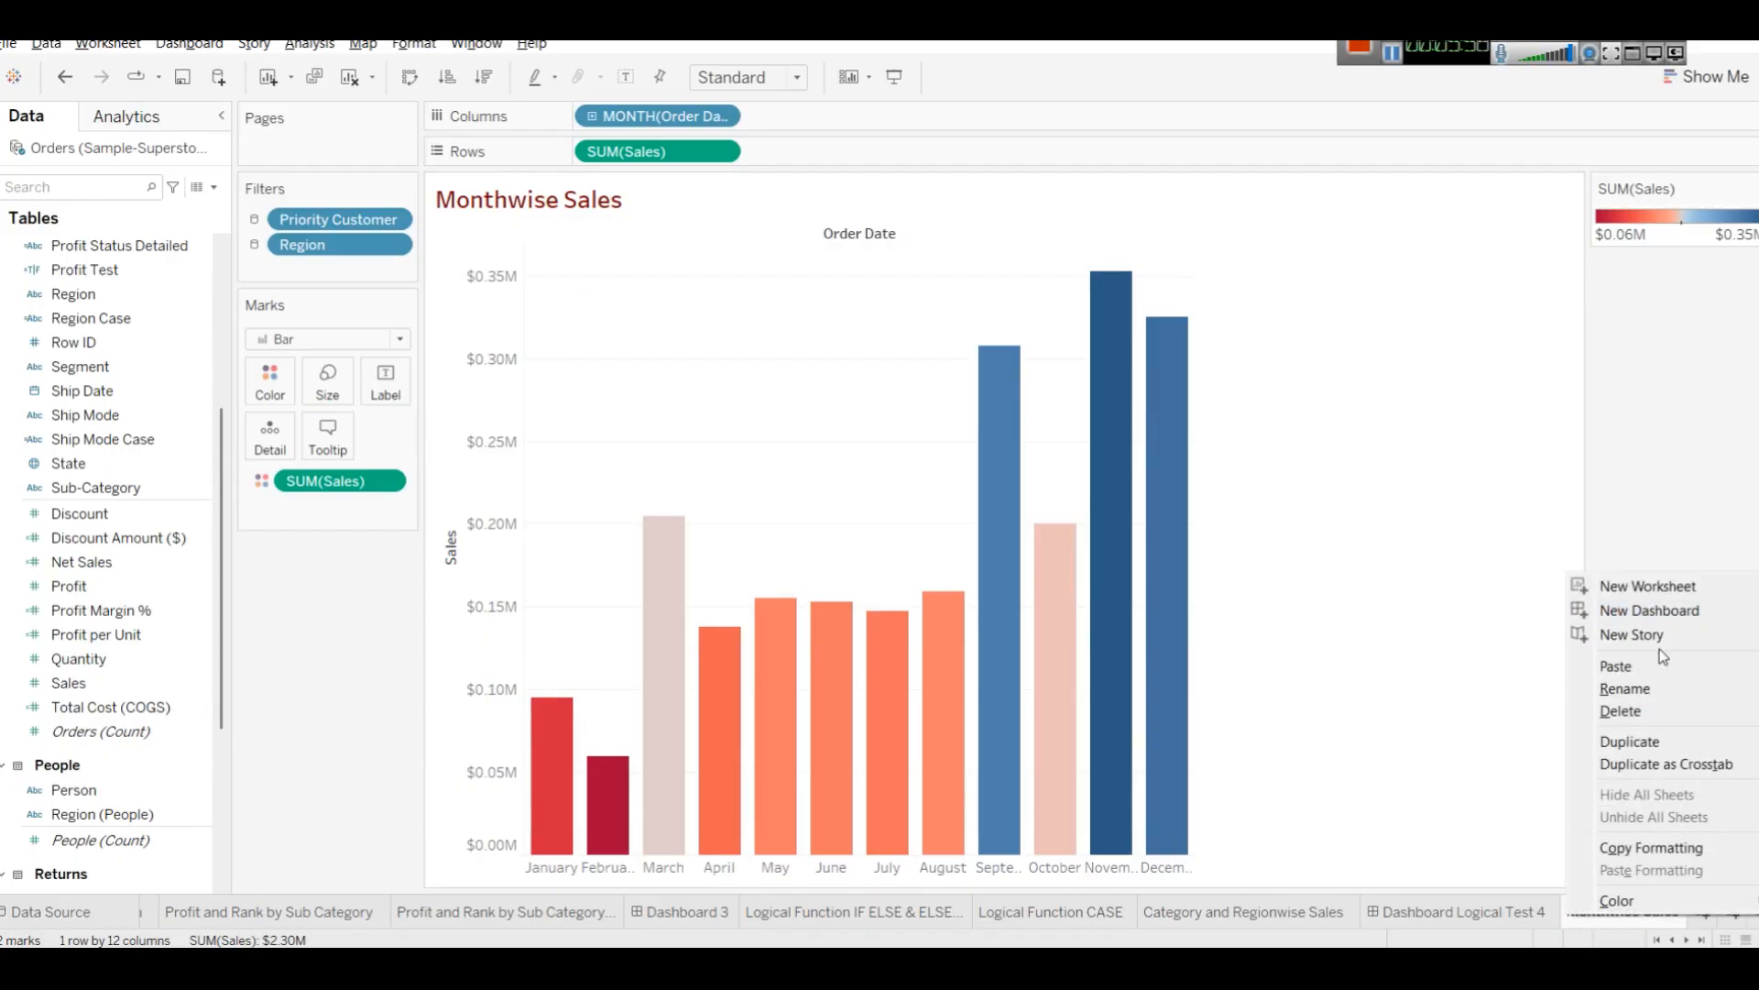
click(1663, 743)
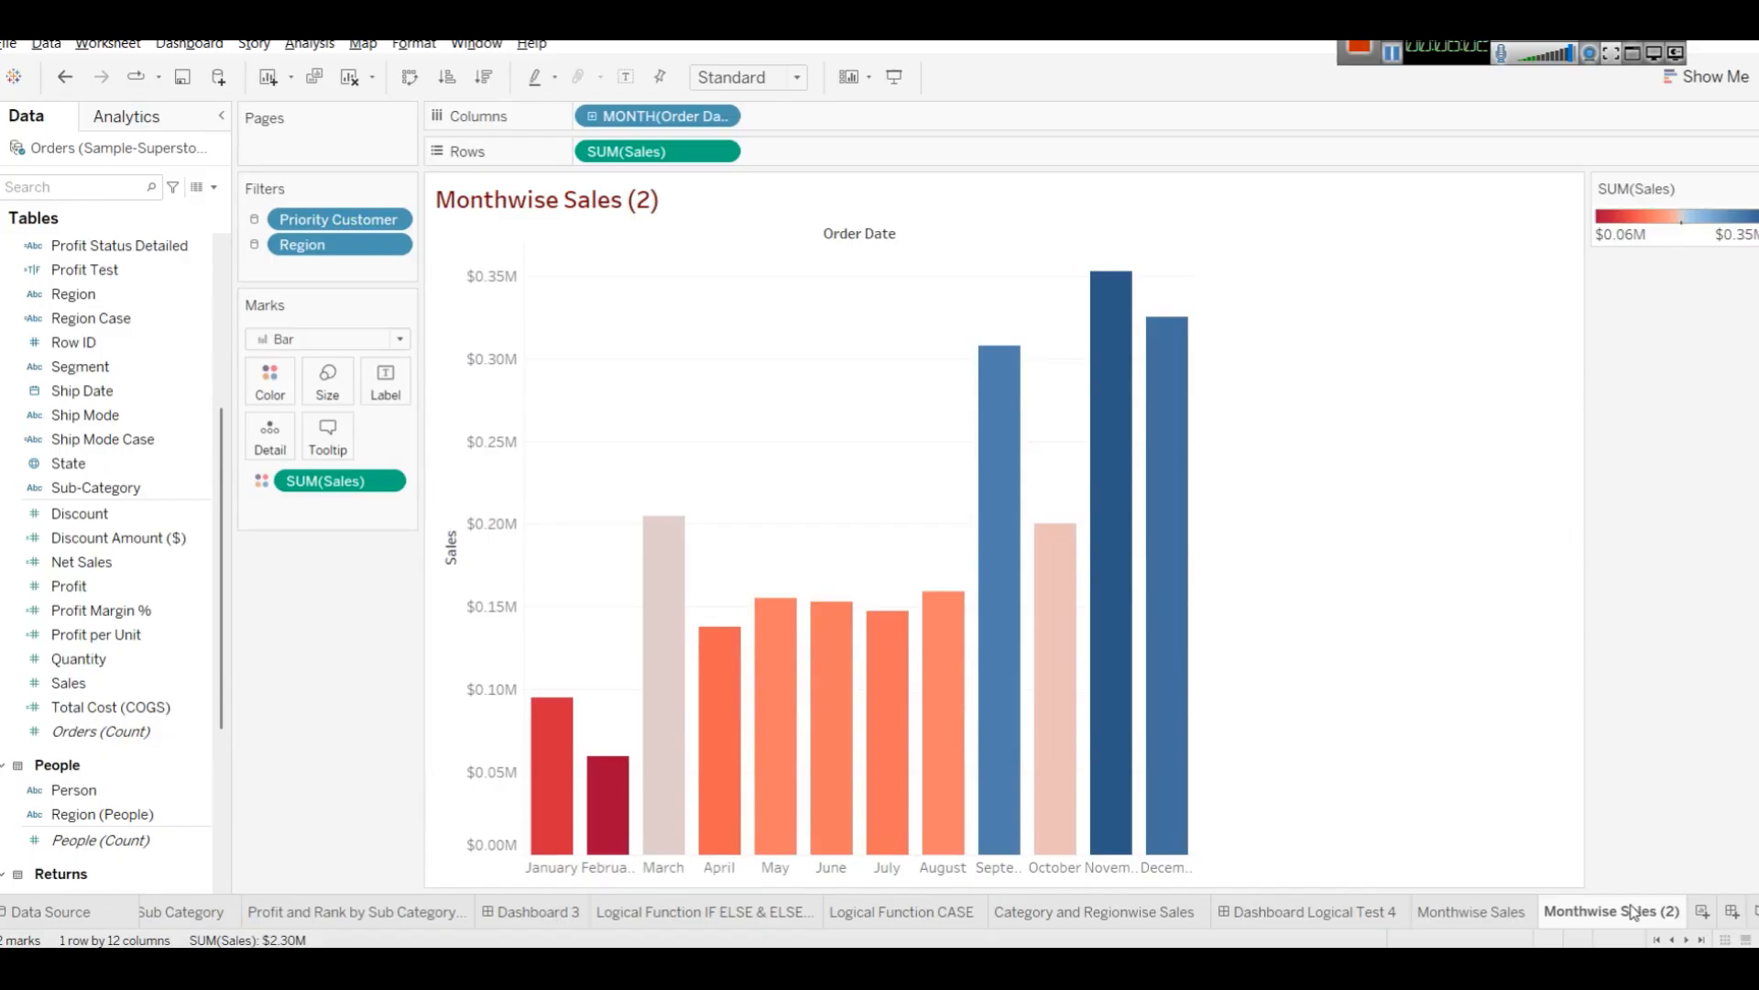
mouse_move(1632, 911)
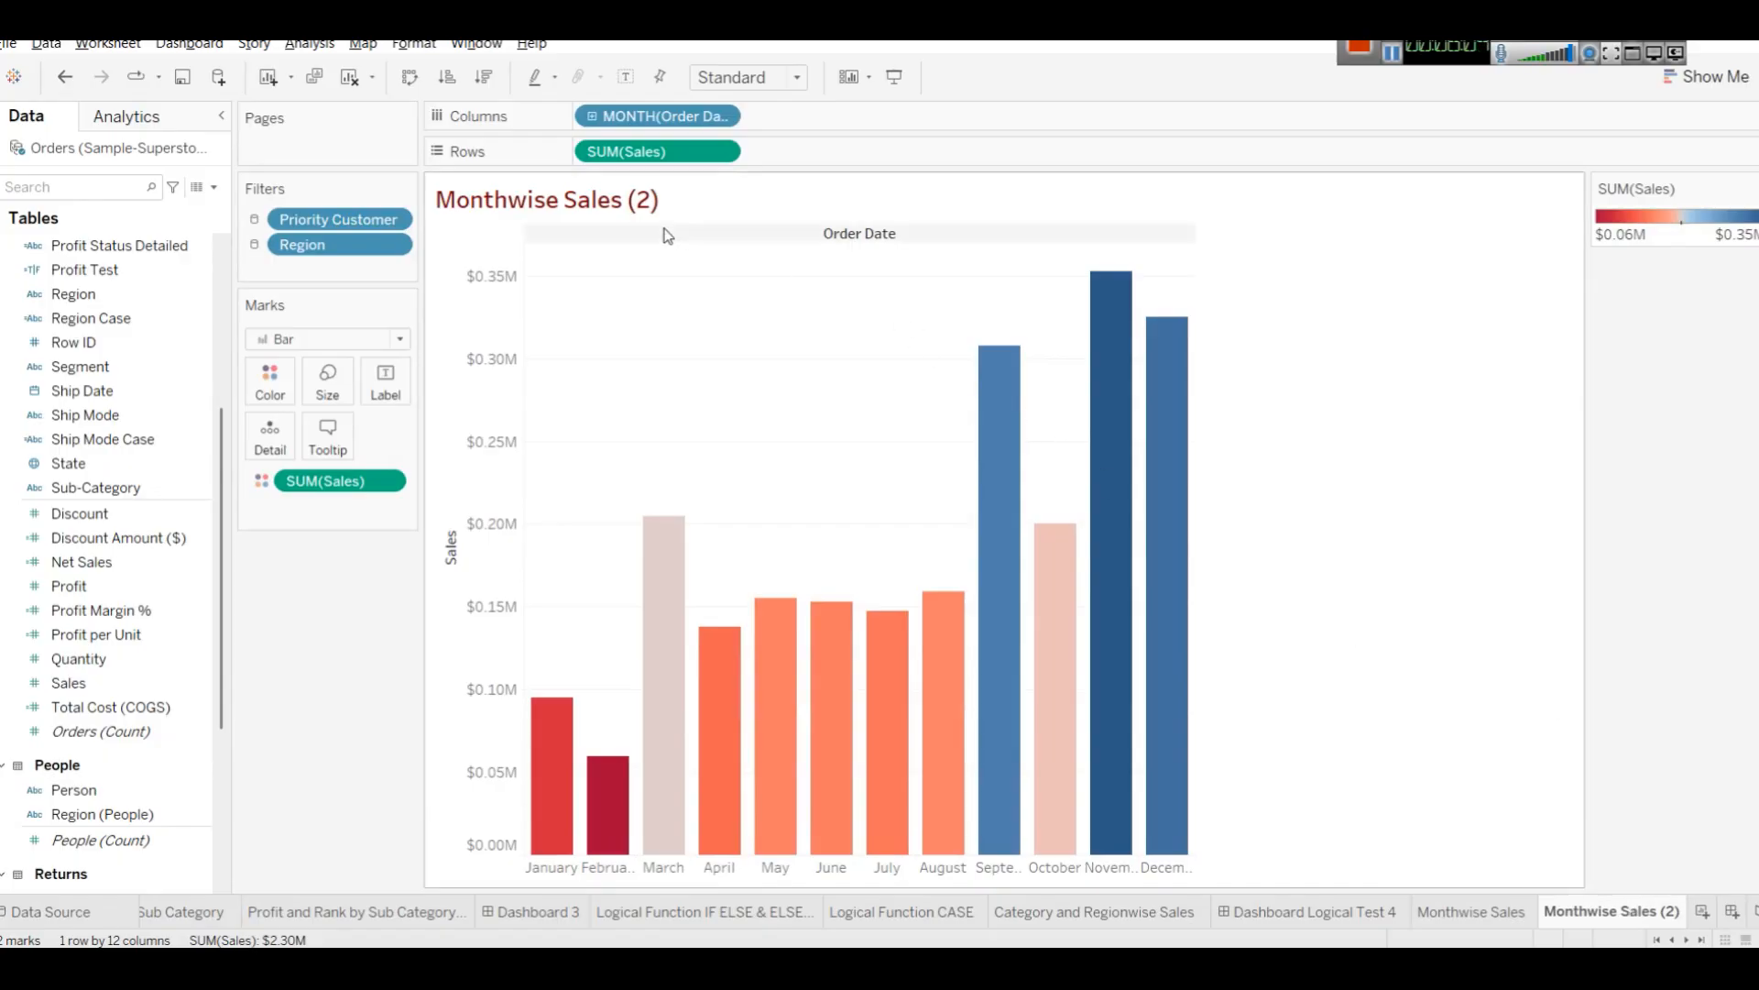
right_click(622, 200)
click(686, 210)
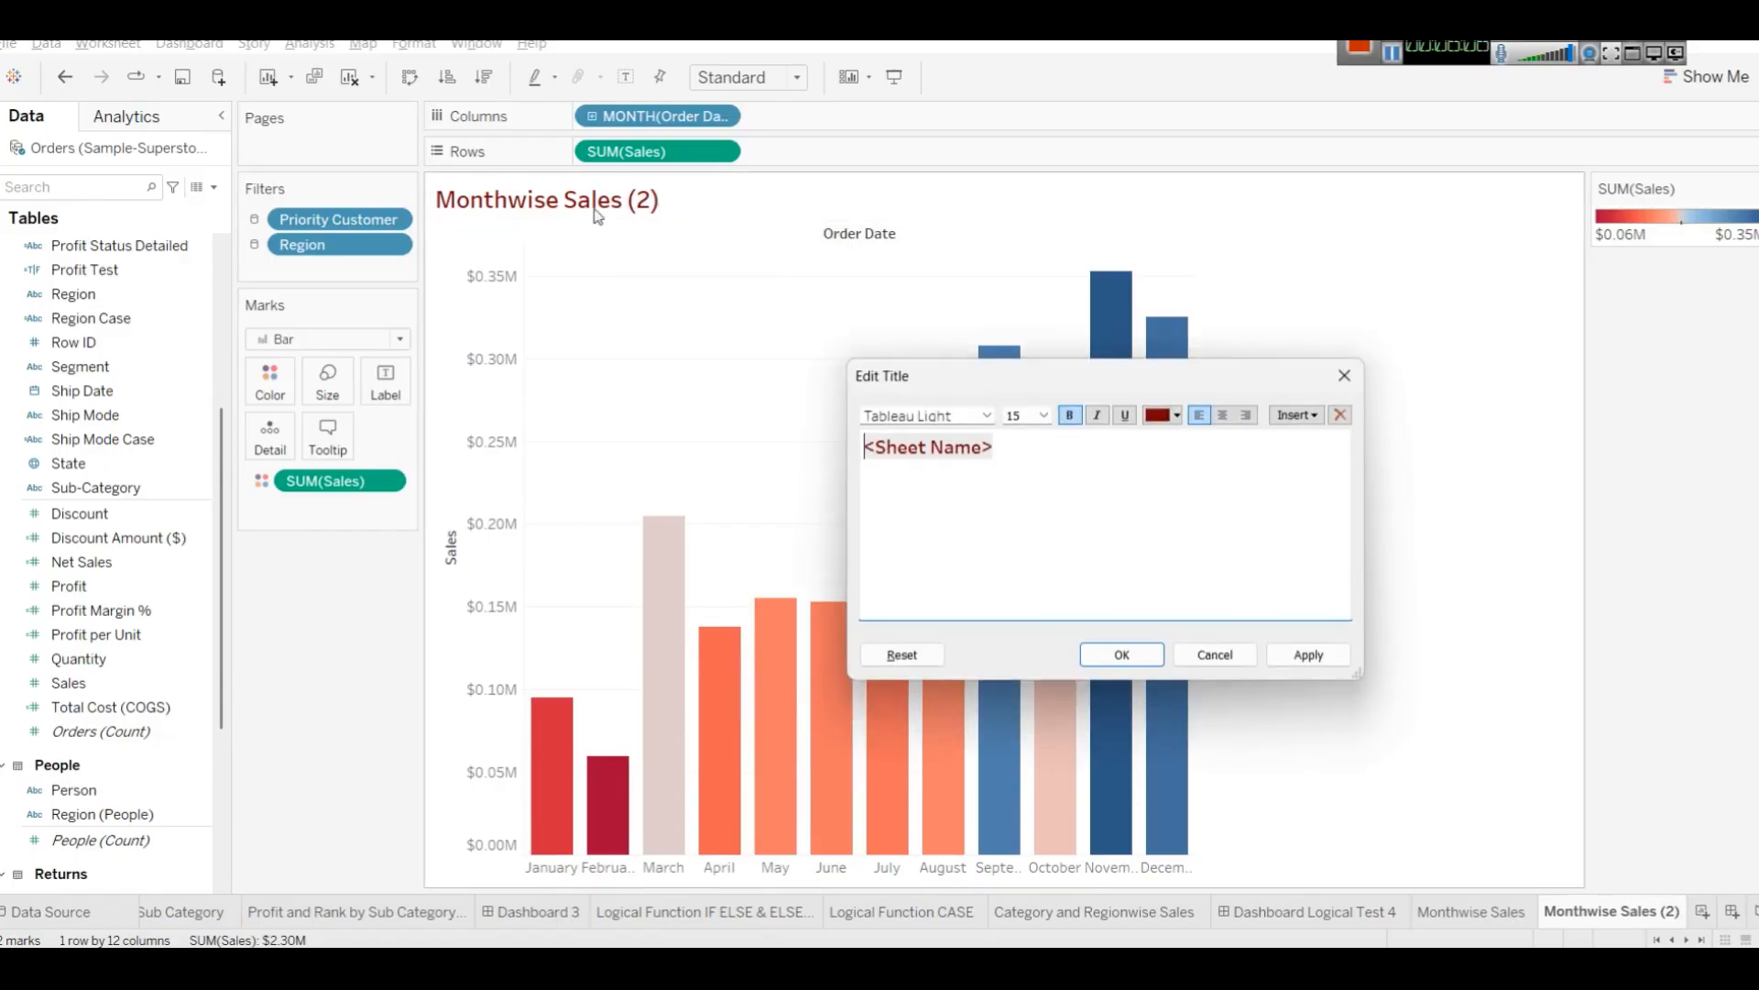
click(1251, 652)
Rename the duplicated sheet to Monthwise(Quantitative) Sales (2).
right_click(1605, 907)
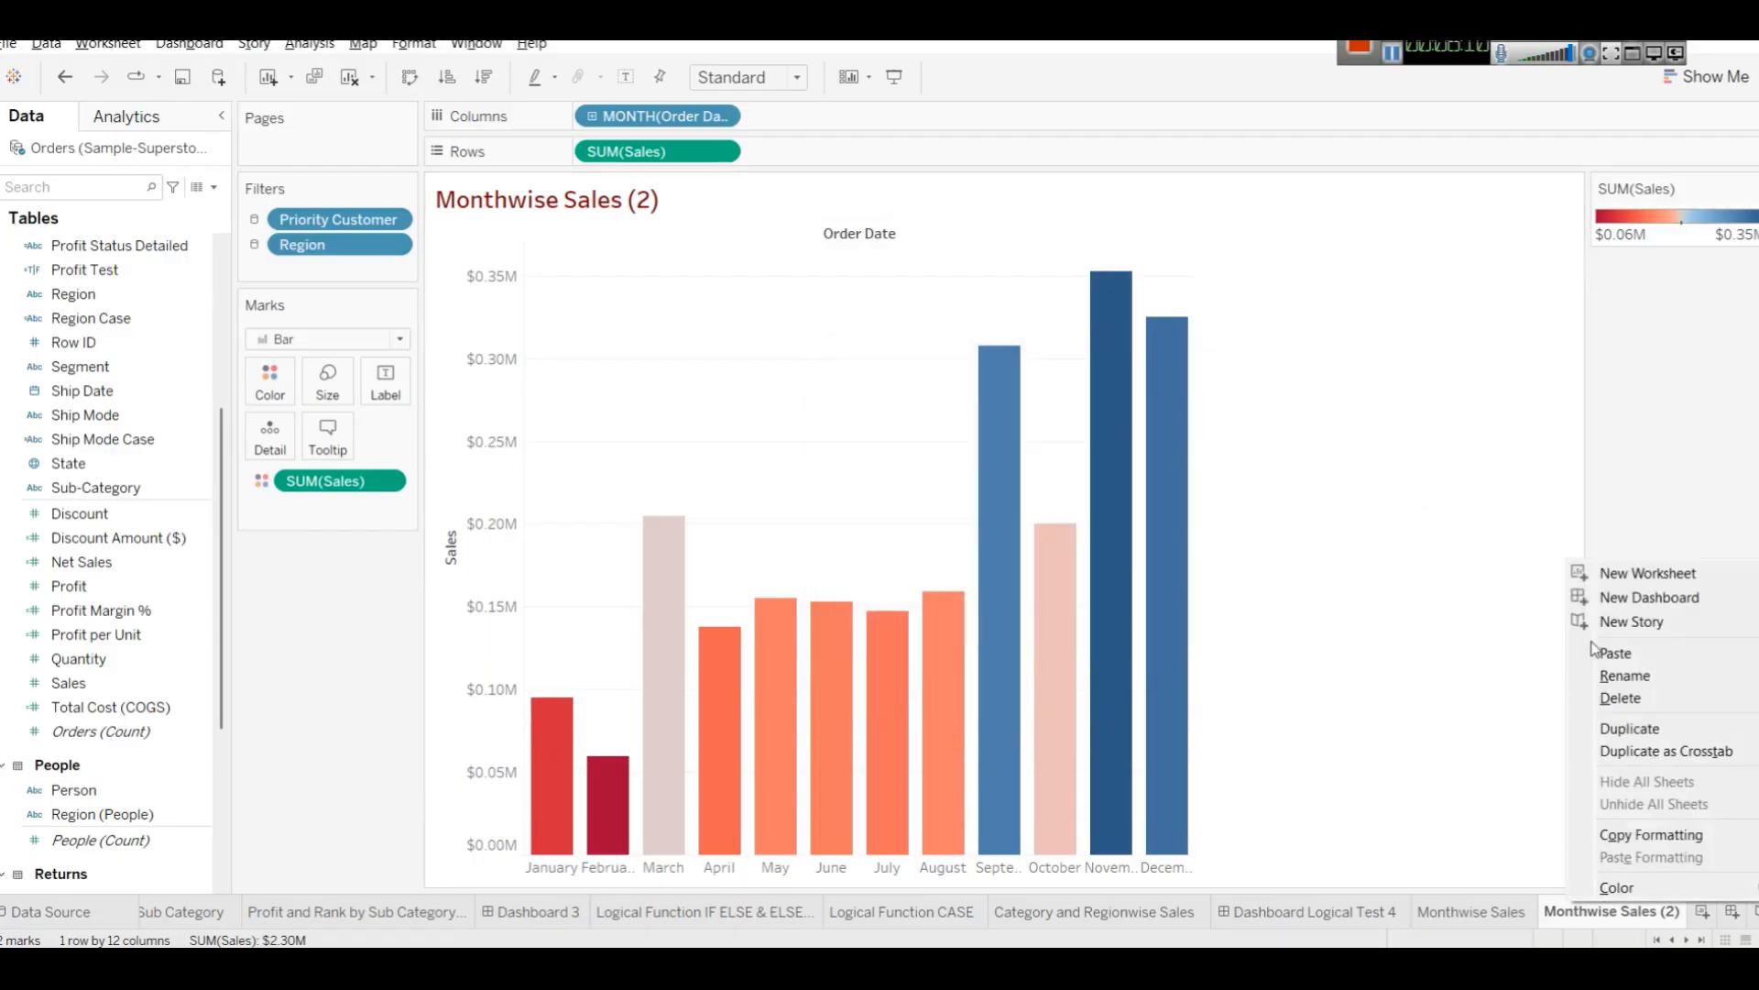
click(1637, 678)
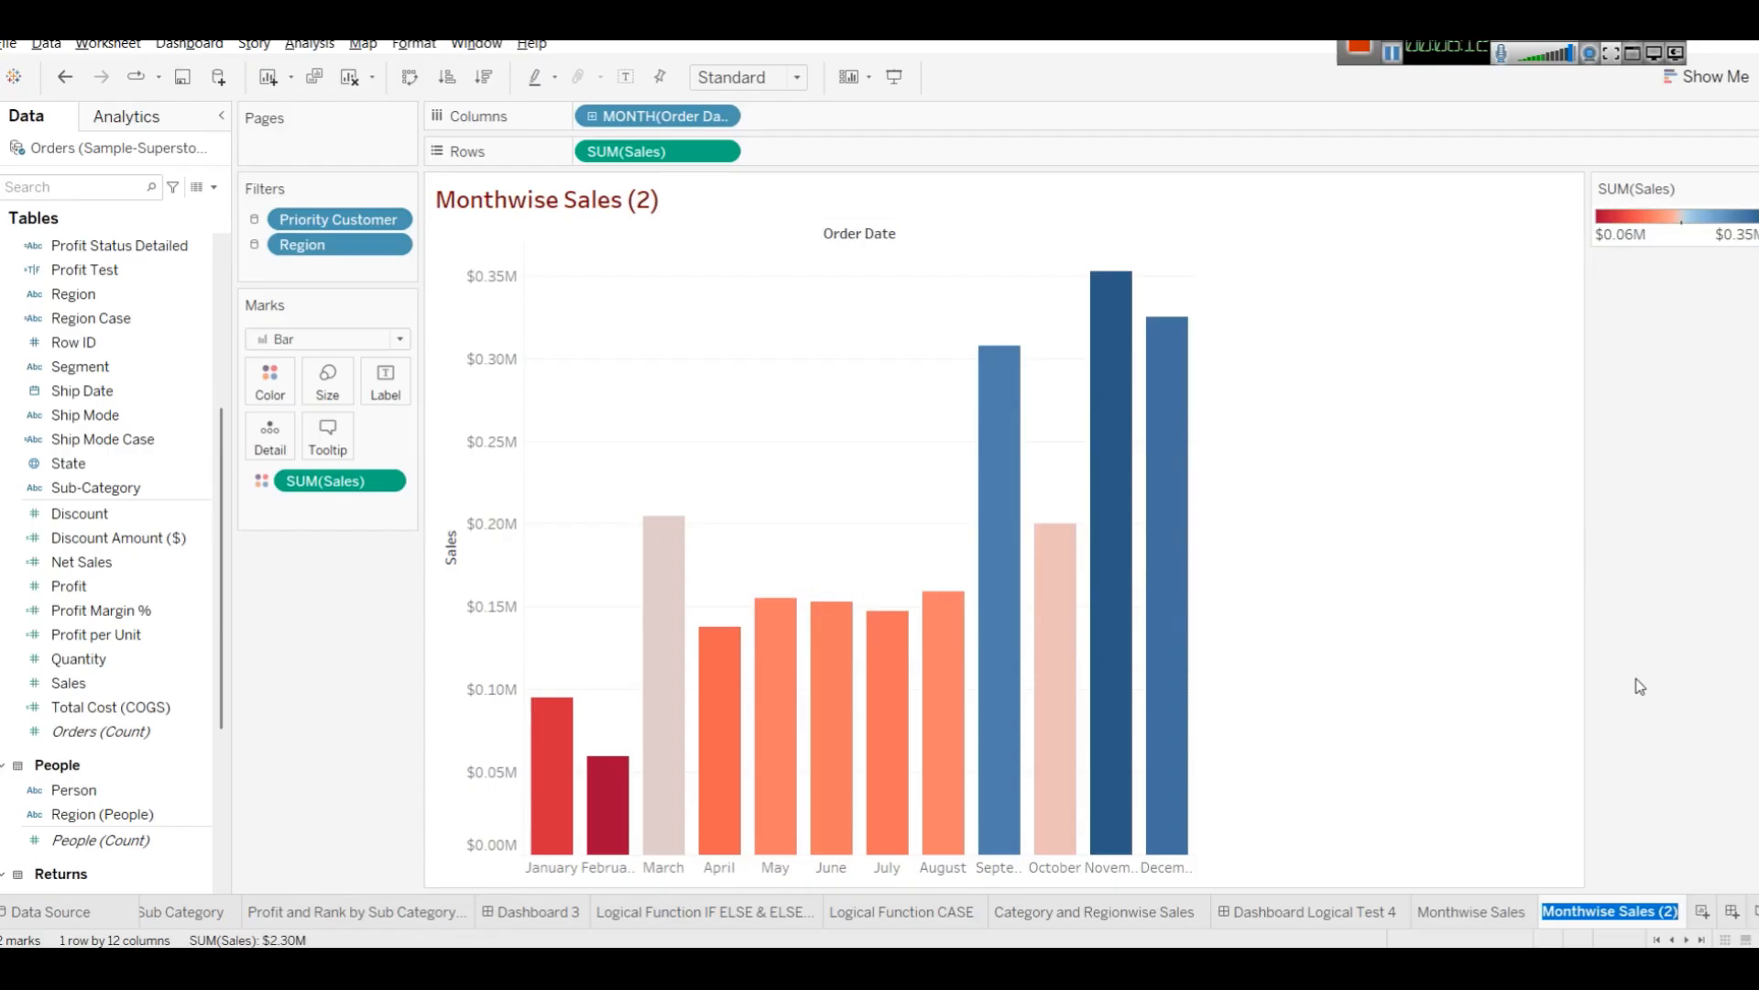
key(End)
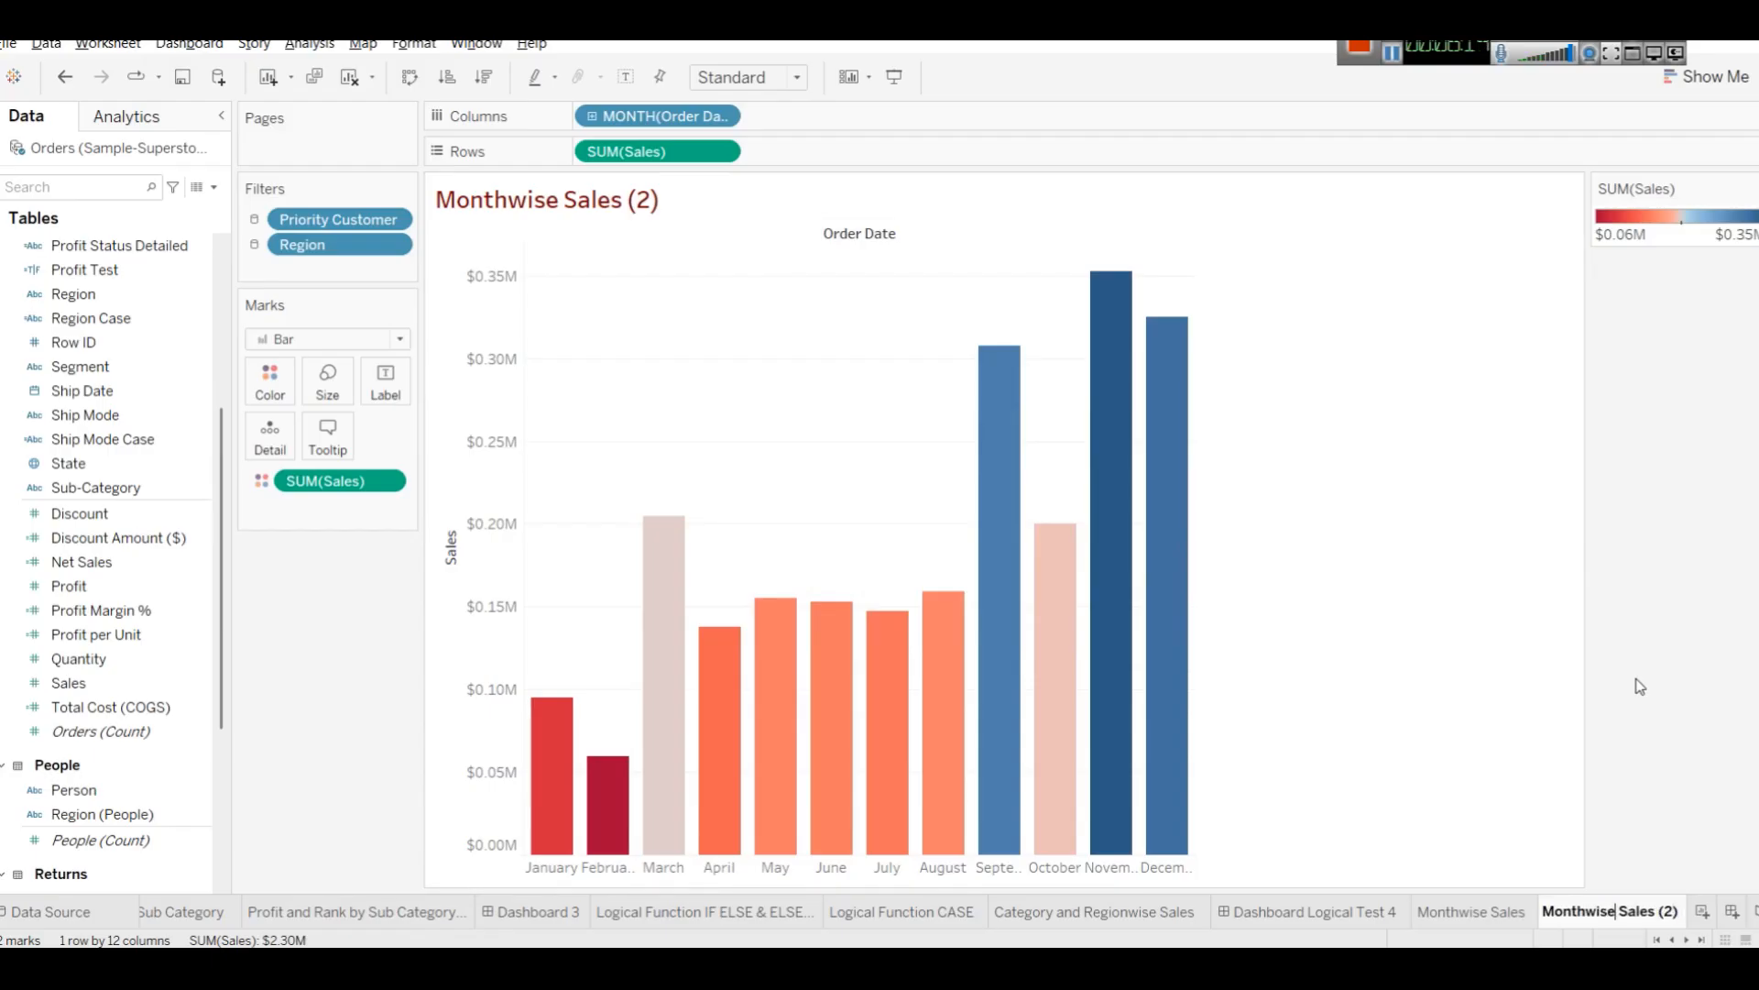
text(()
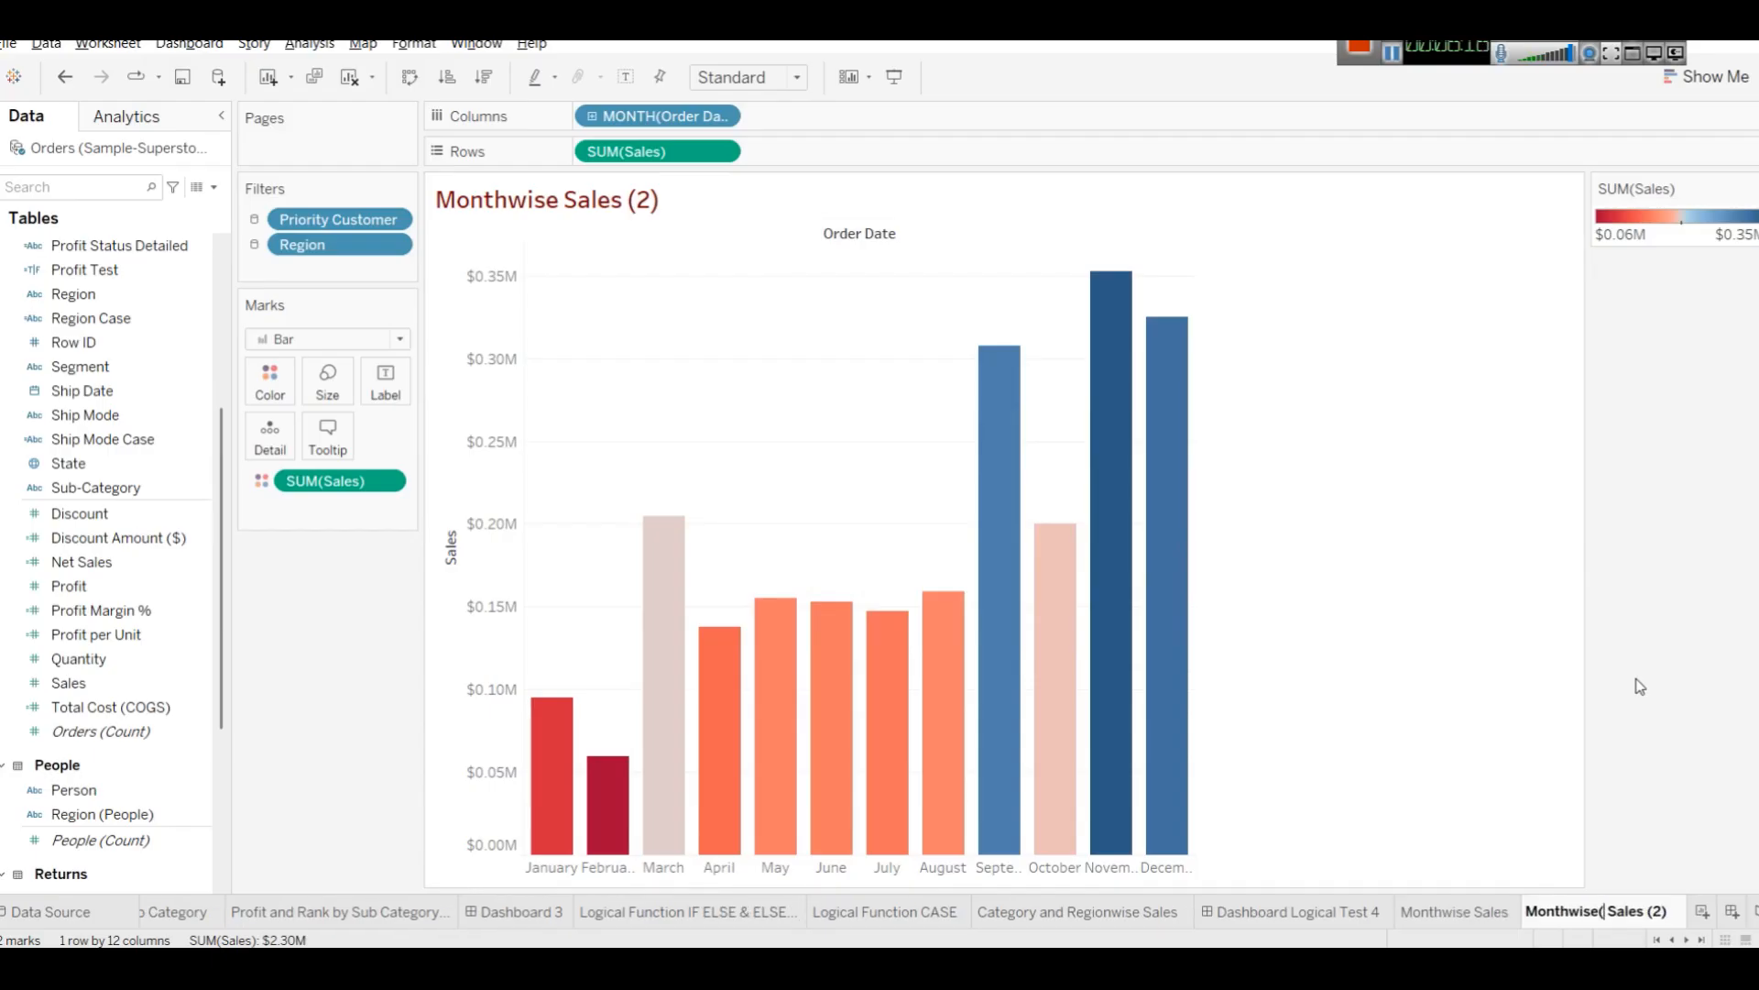
text(Qu)
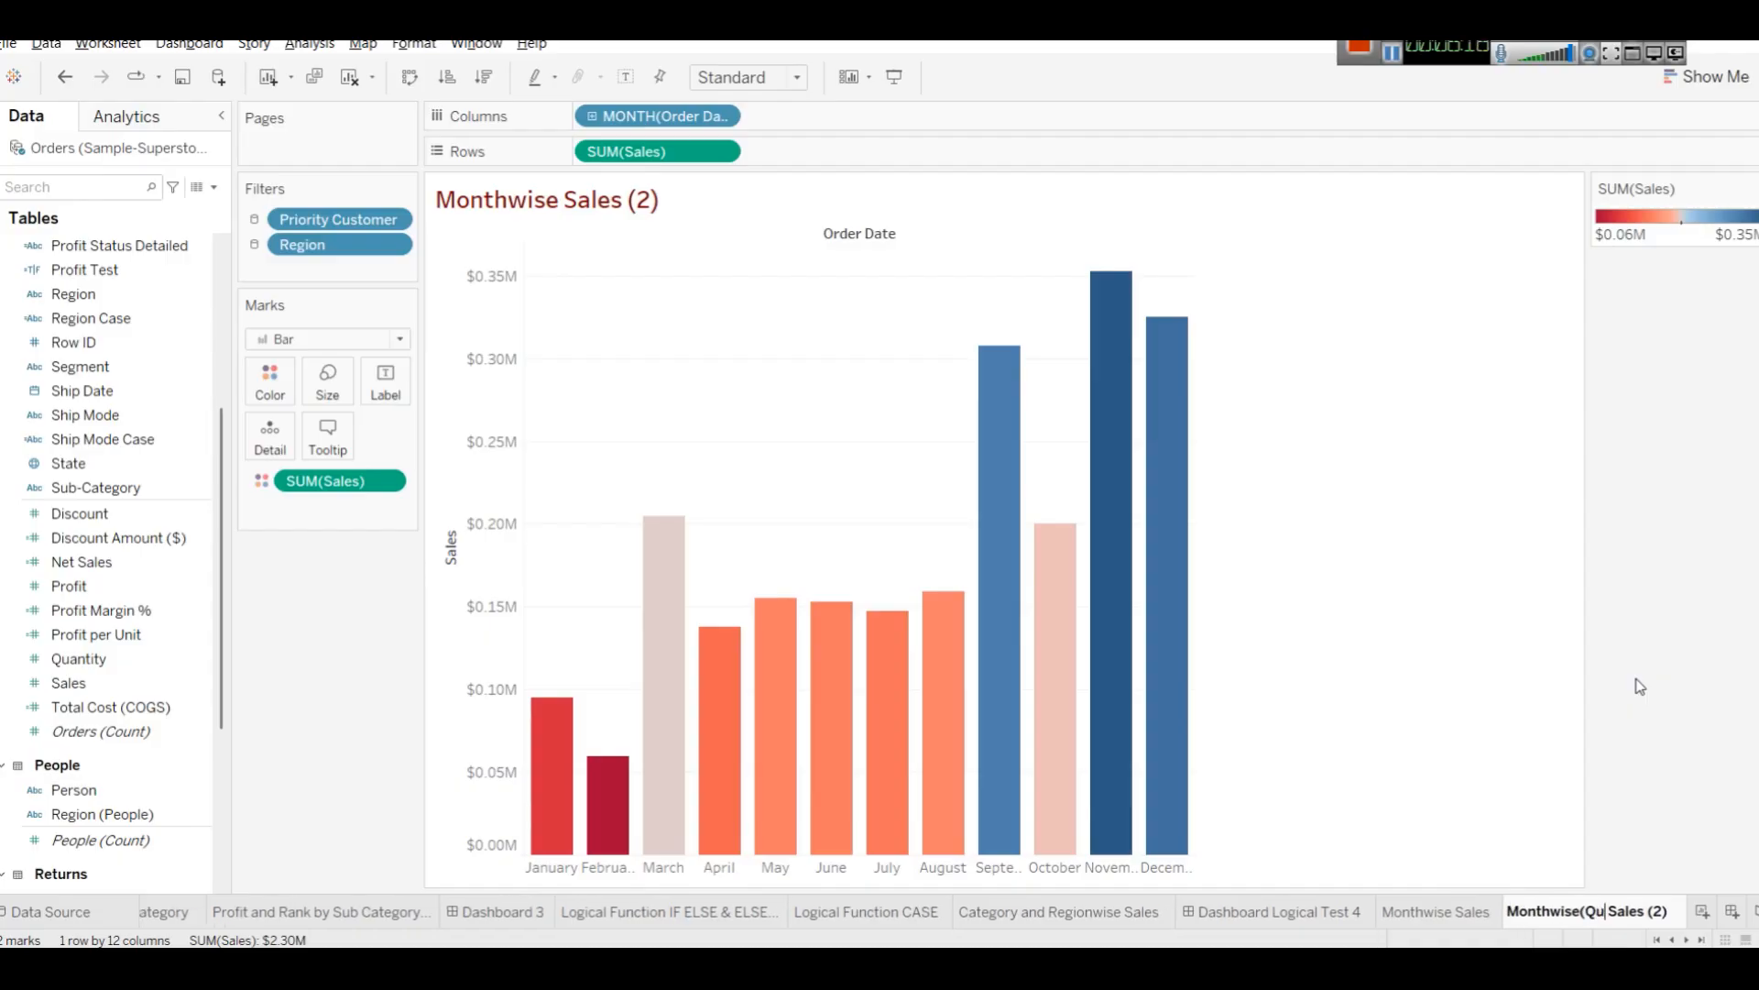
text(antitative)
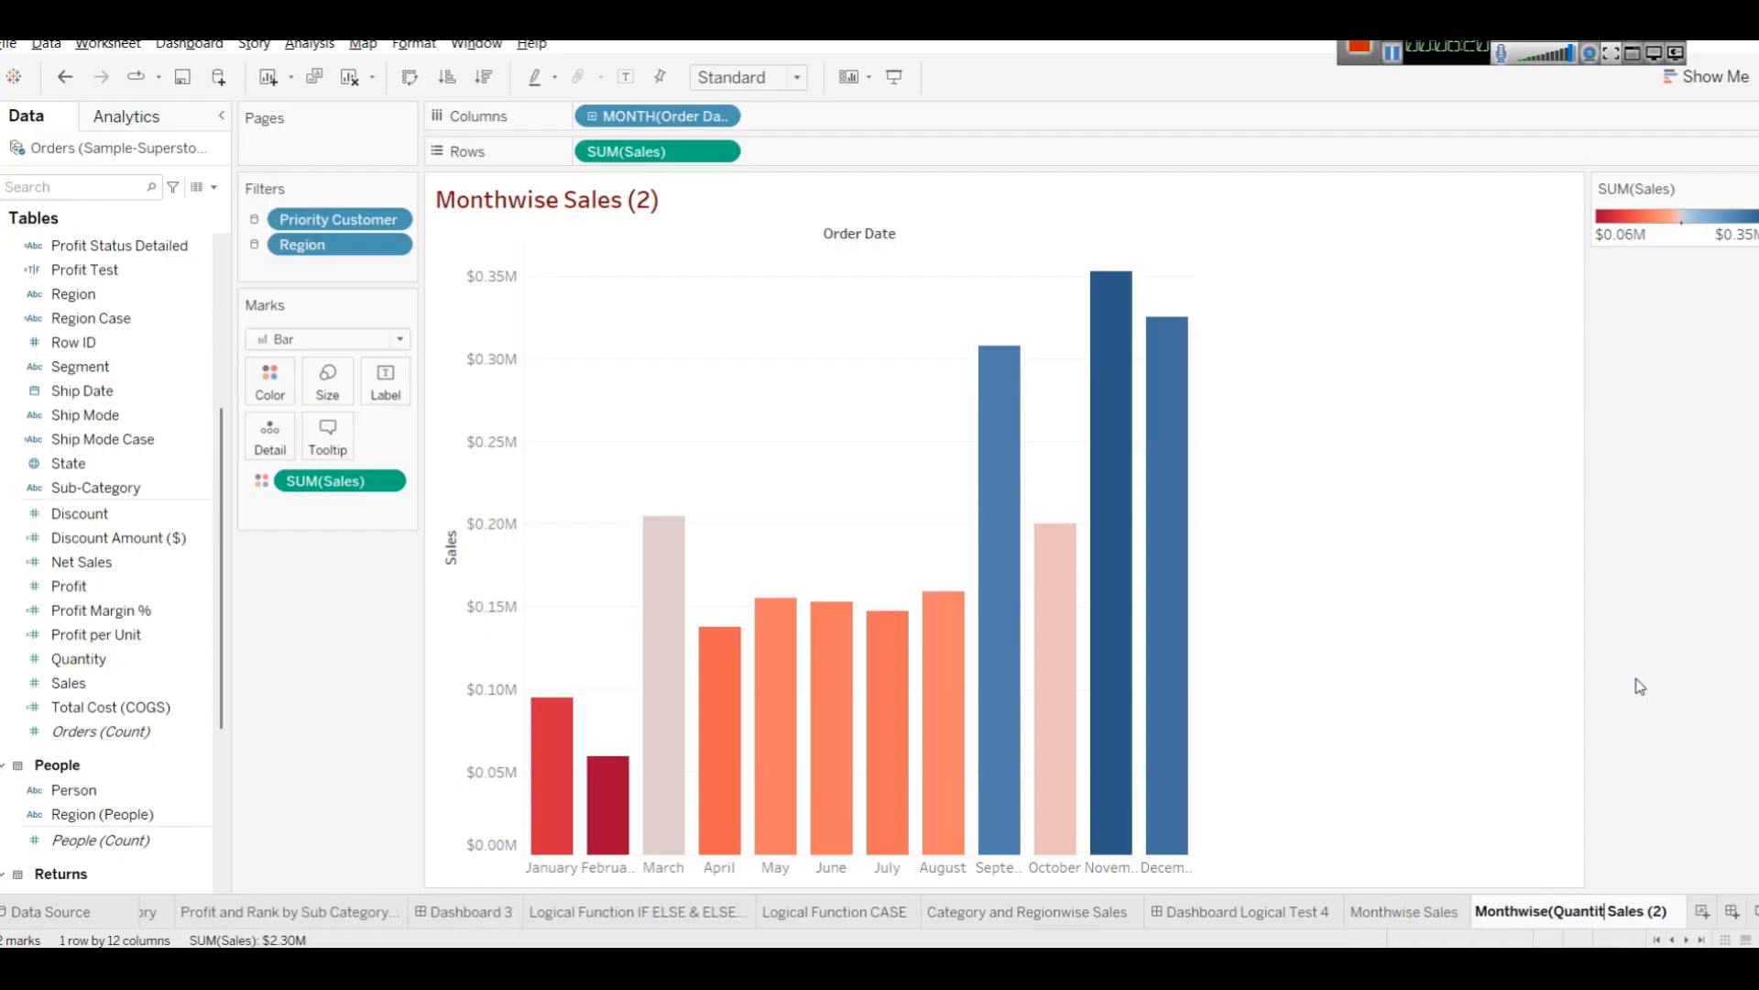
text())
key(Return)
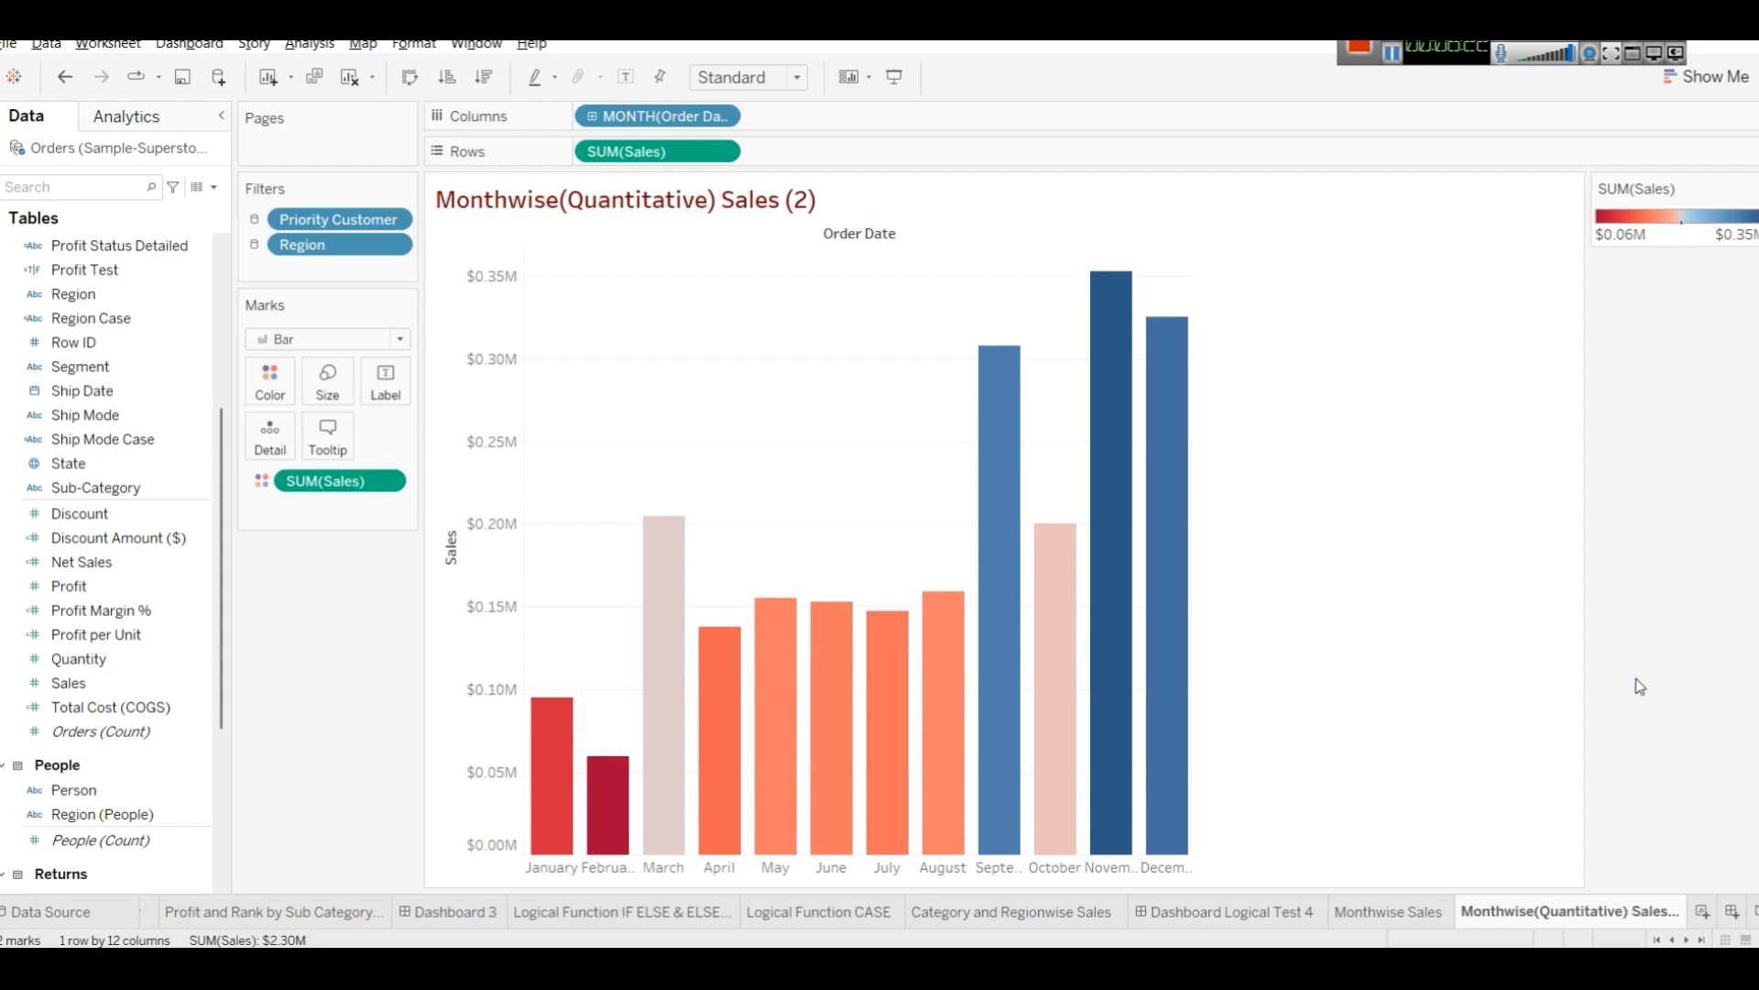
Switch the Order Date pill on Columns to continuous Month with year.
click(722, 118)
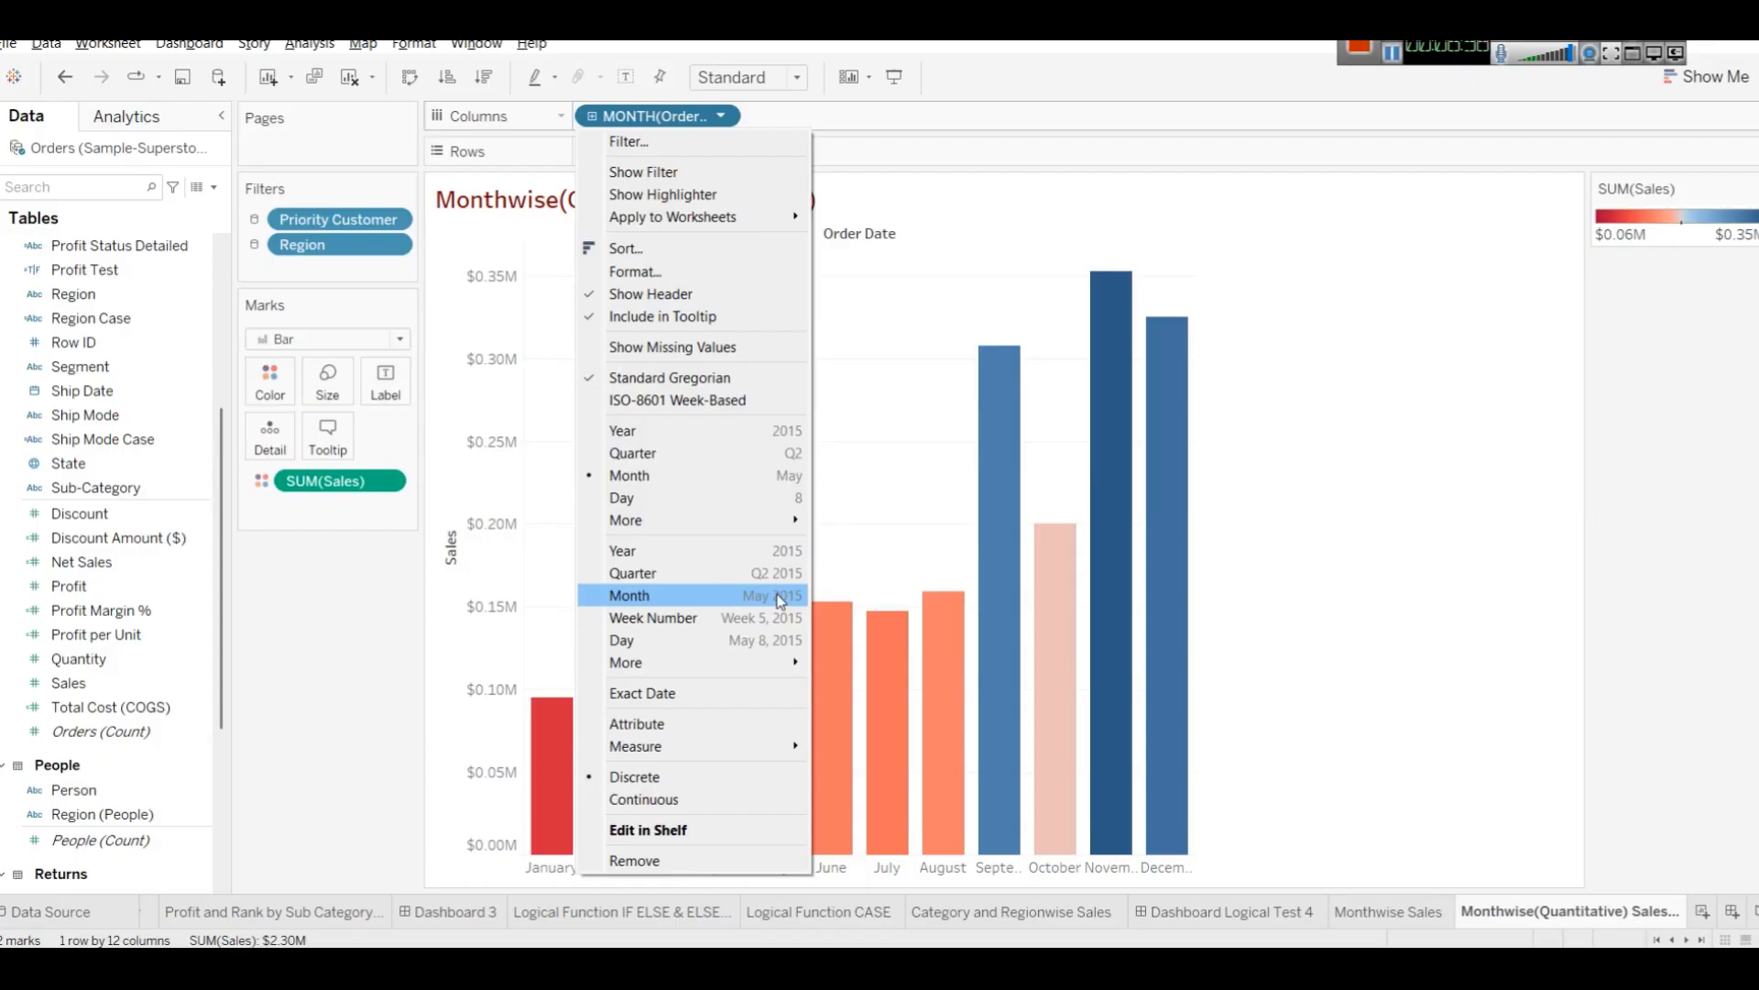
click(781, 600)
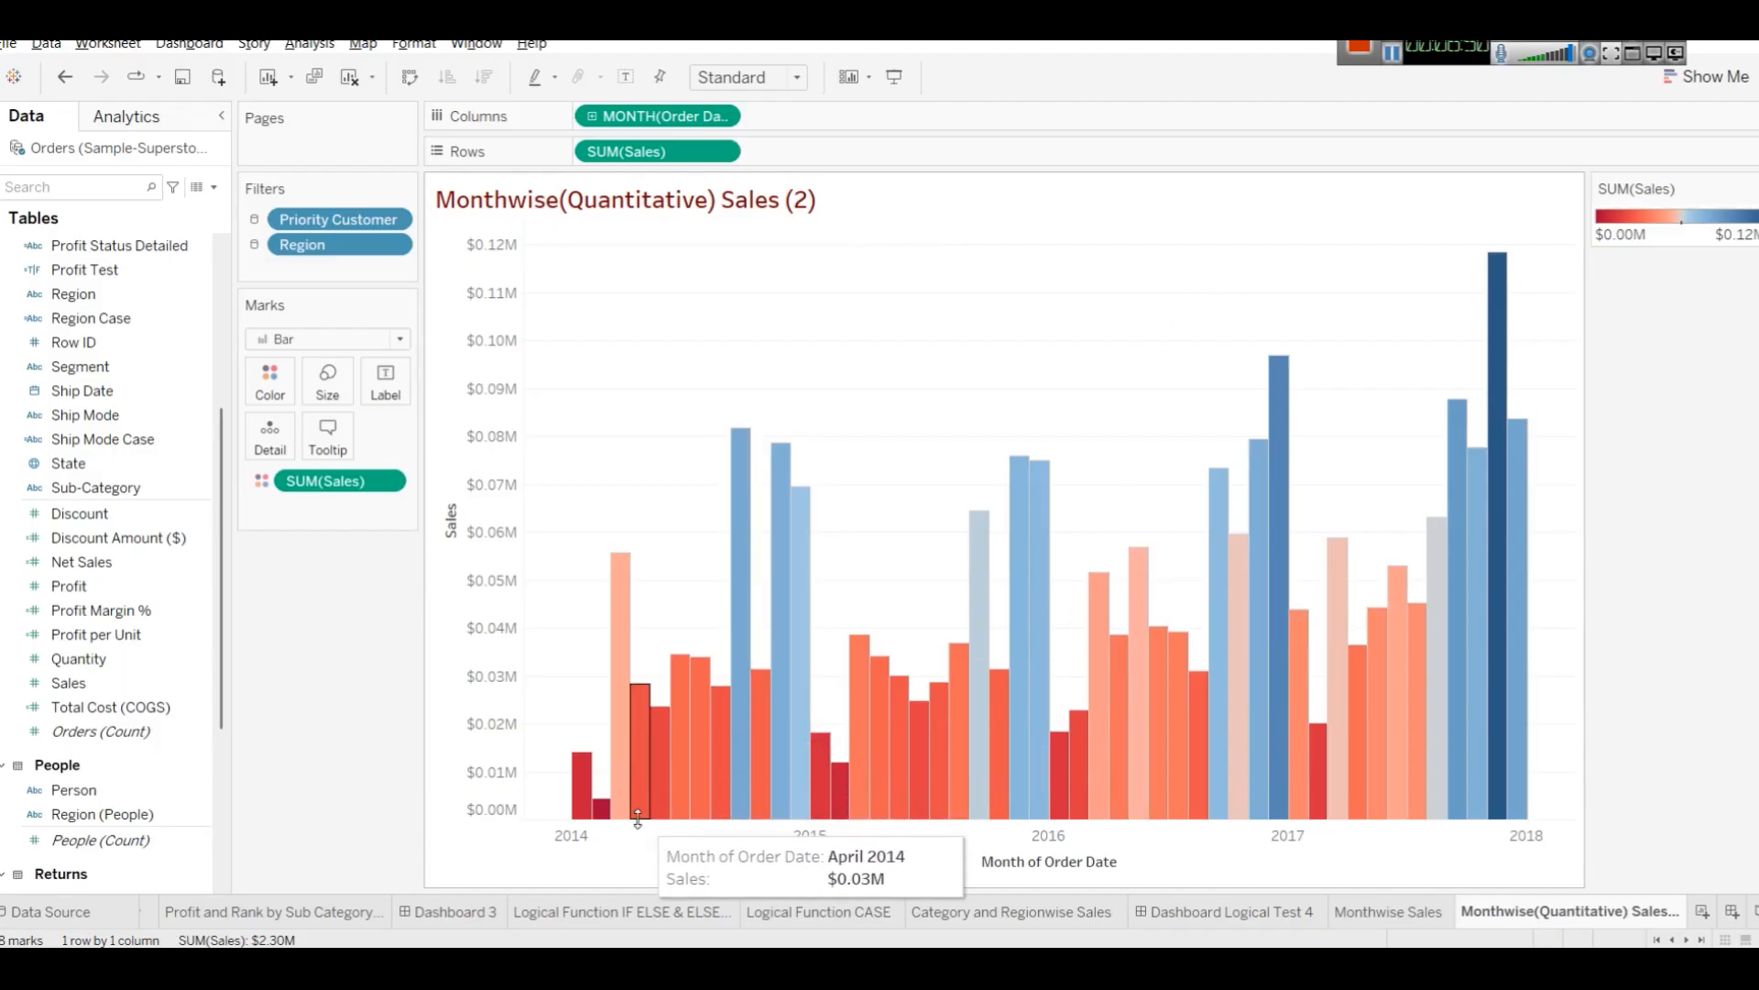
mouse_move(632, 804)
mouse_move(546, 843)
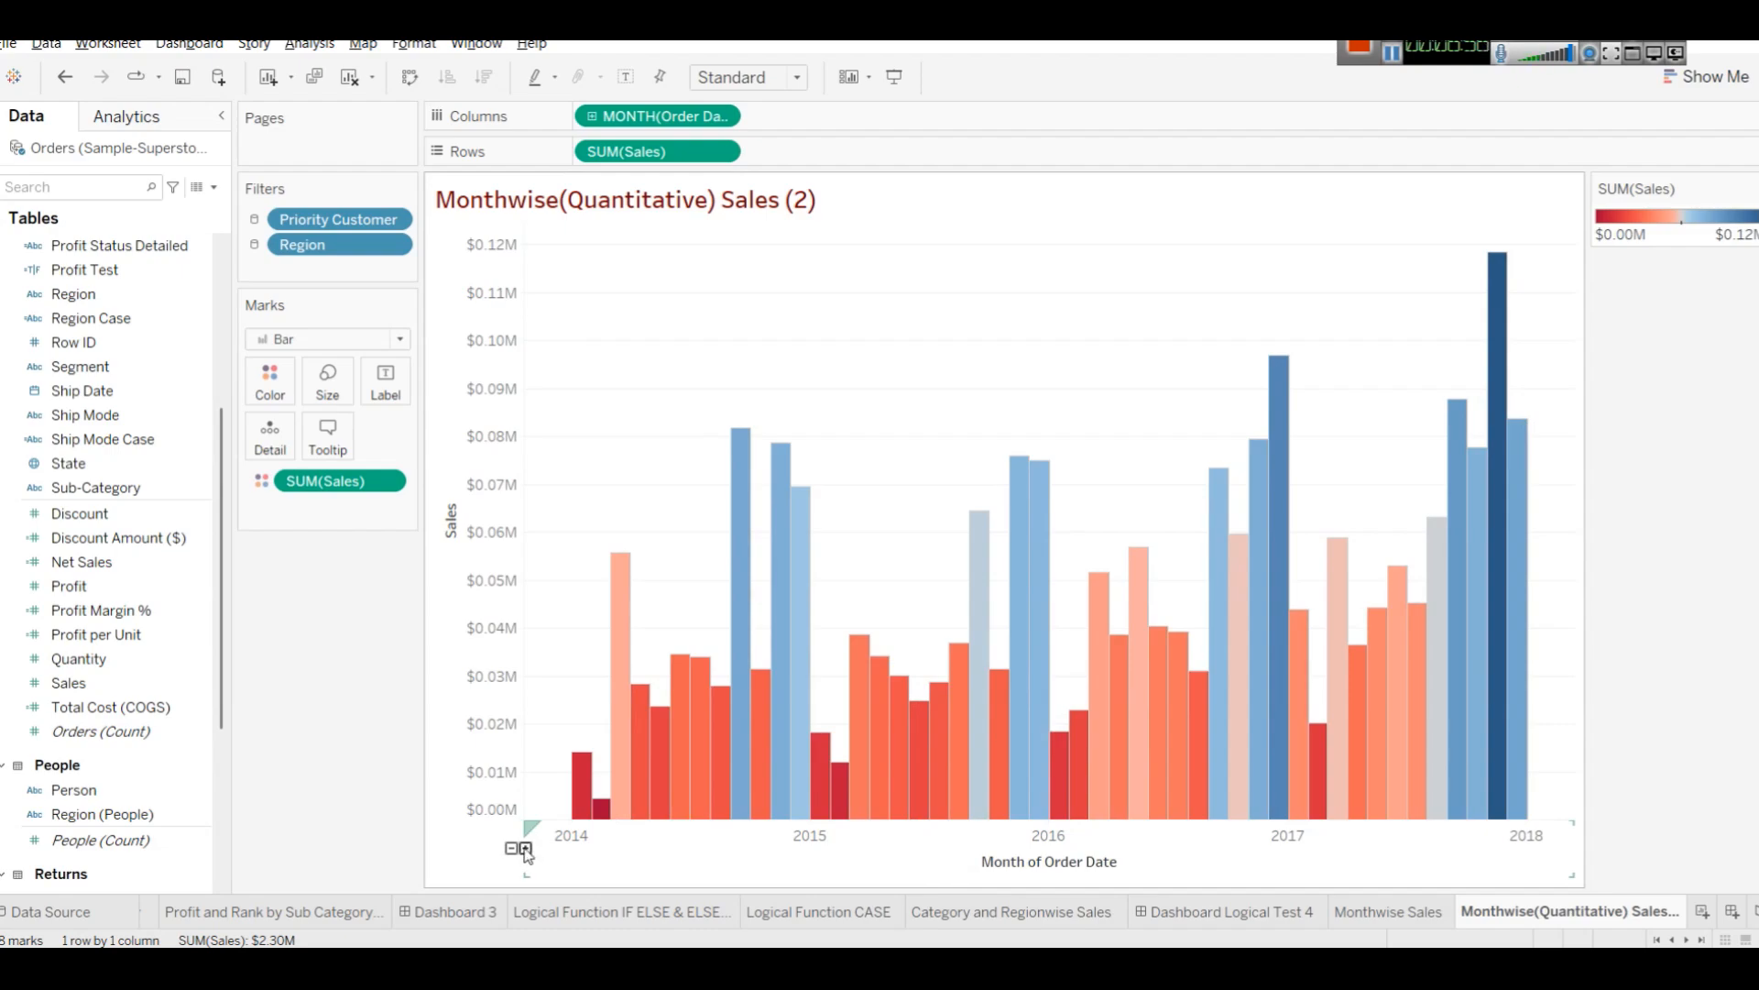
Step the Order Date axis through week and quarter levels and back to month.
click(526, 849)
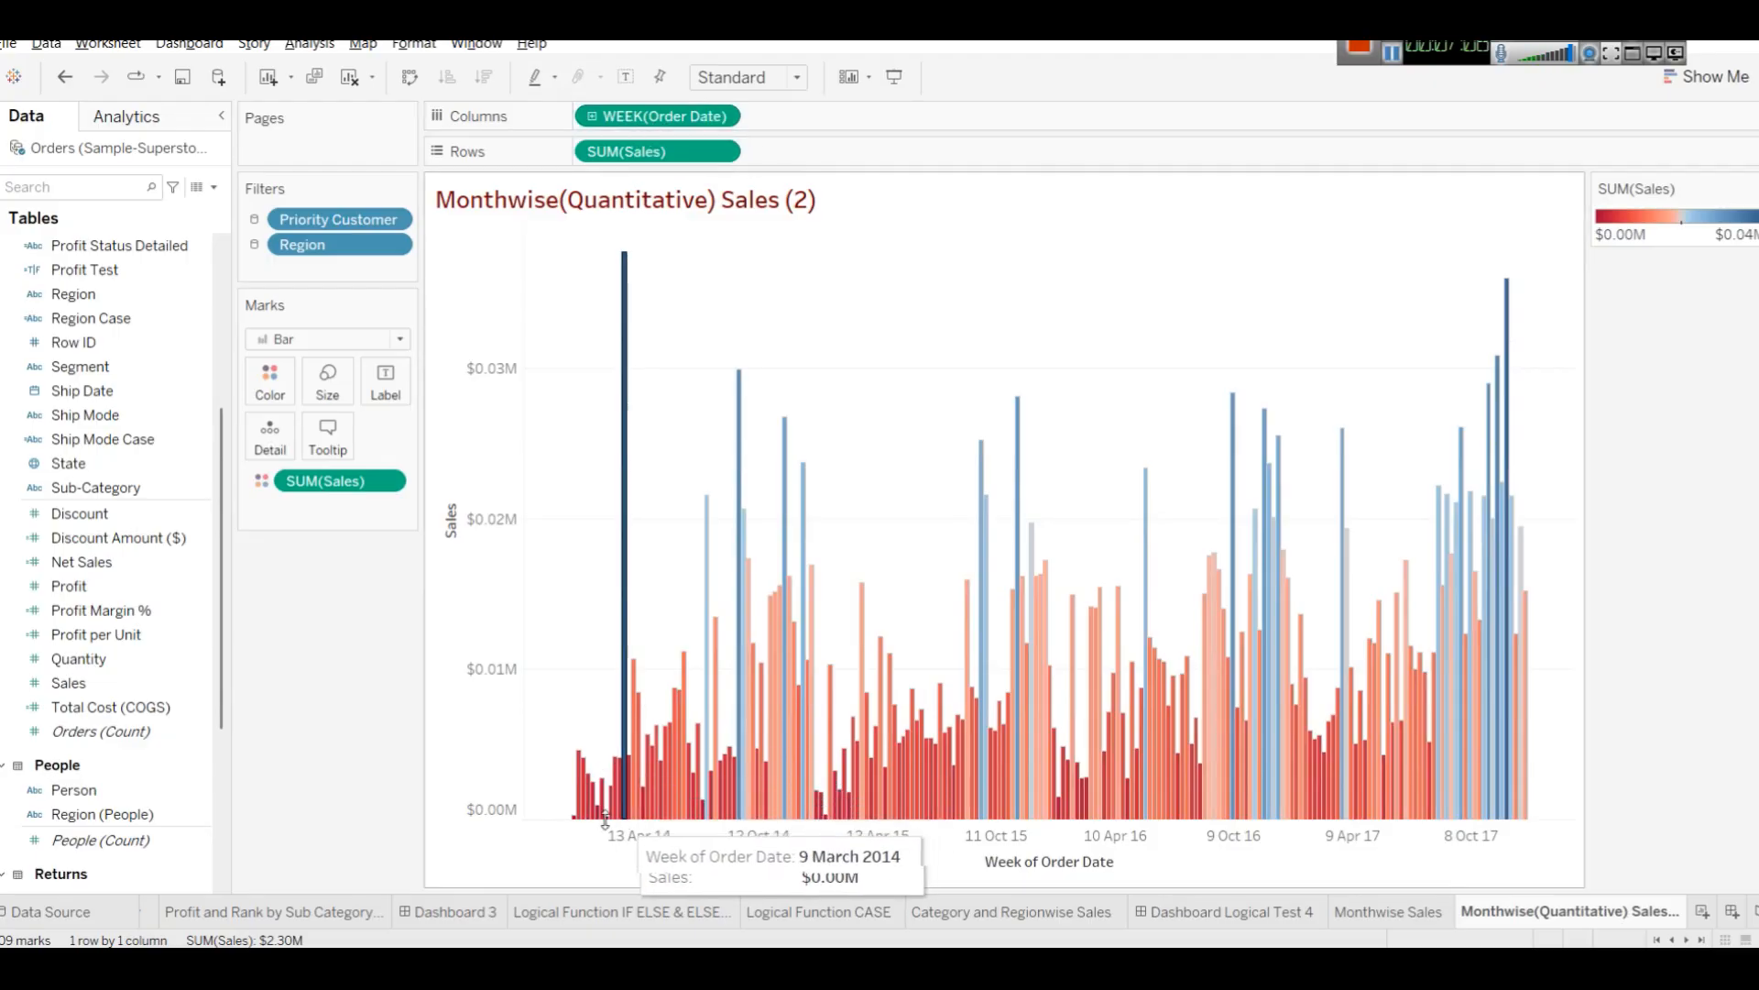
click(512, 850)
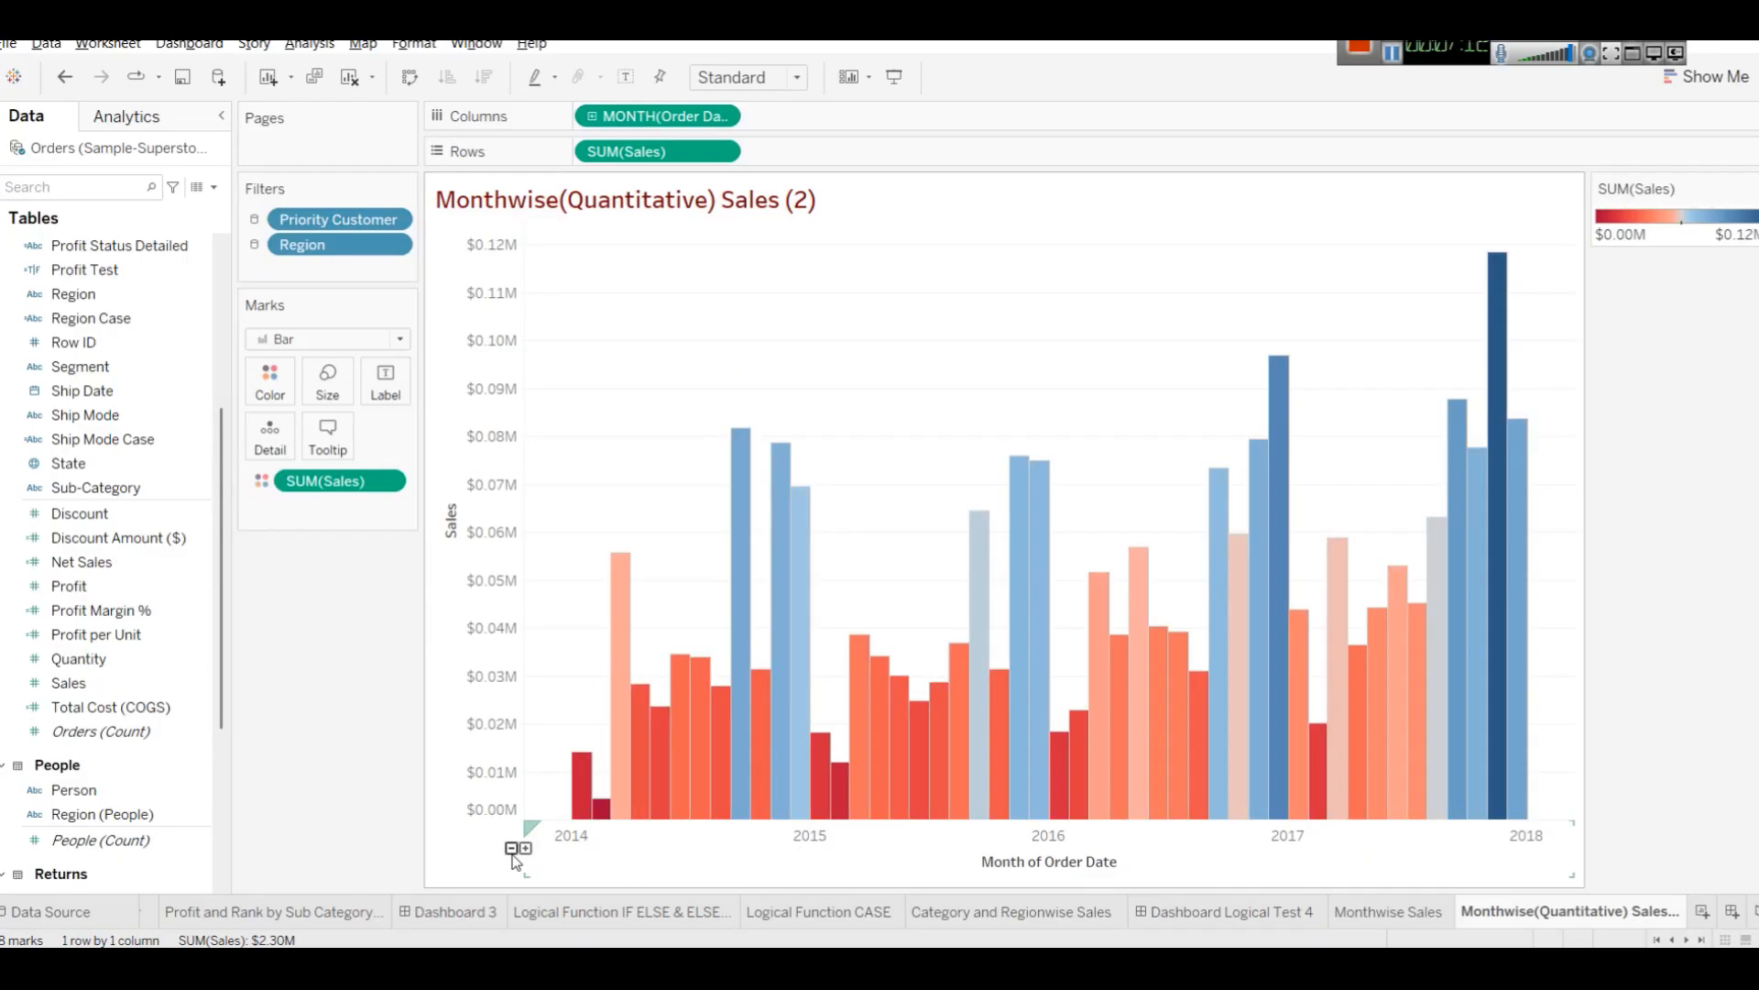
click(512, 848)
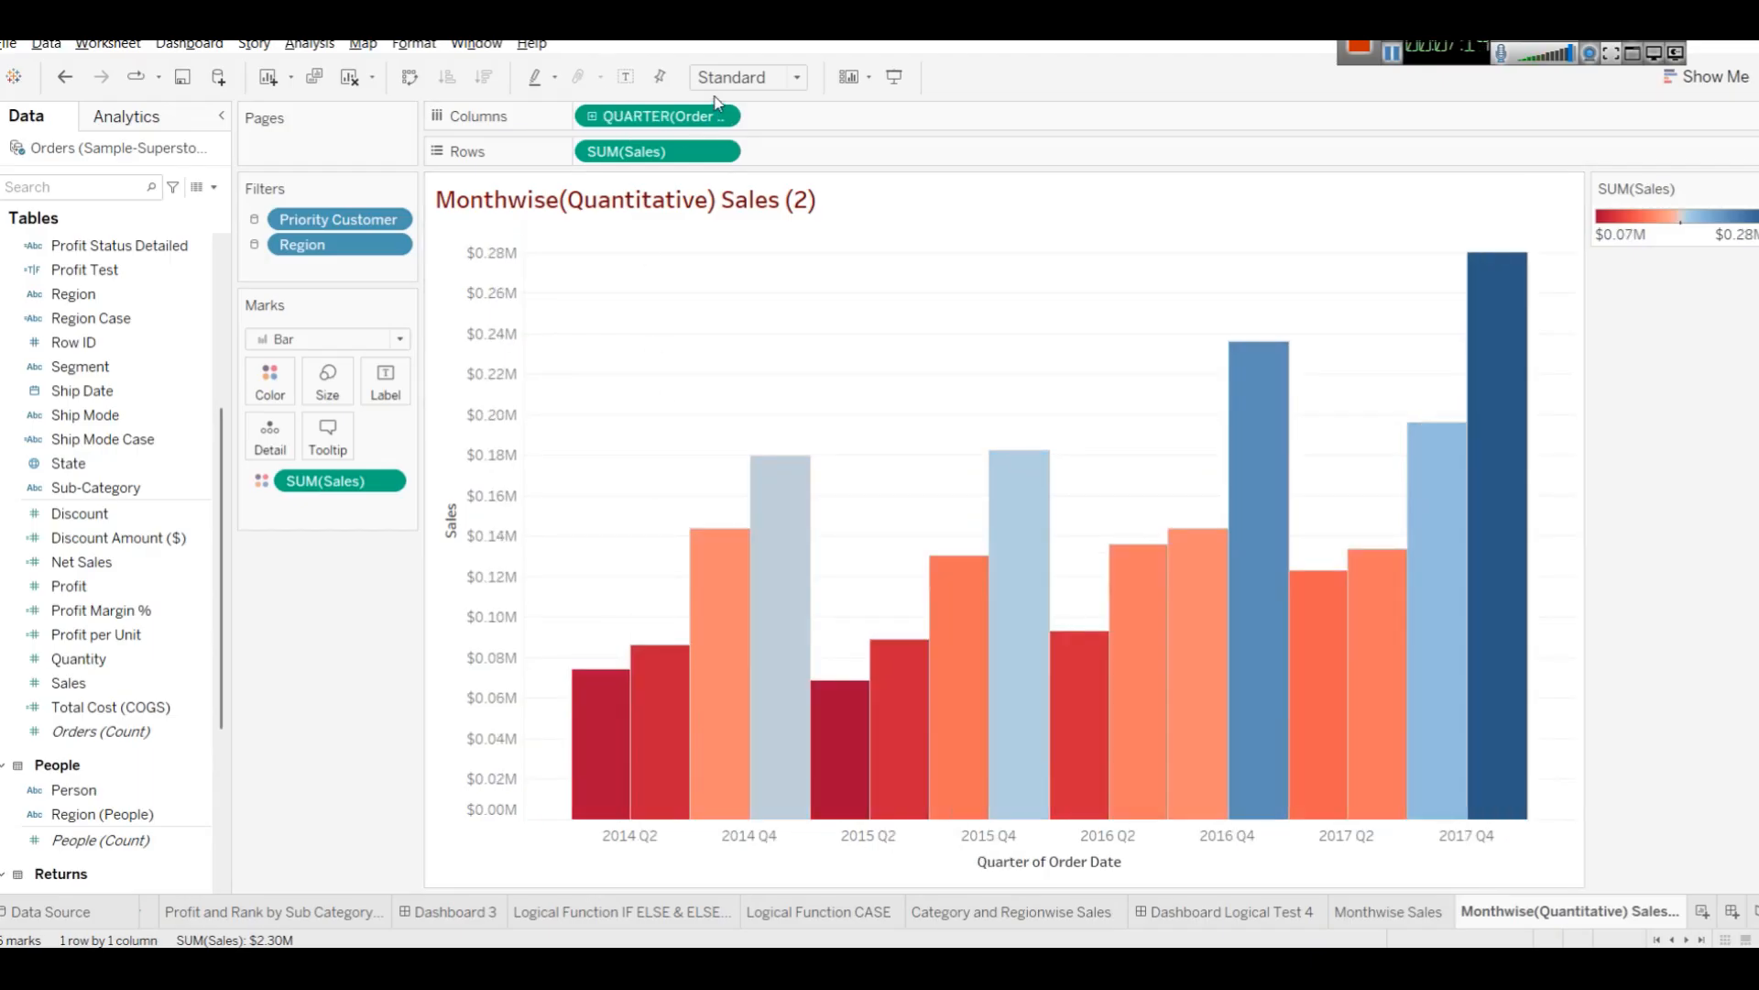
mouse_move(531, 852)
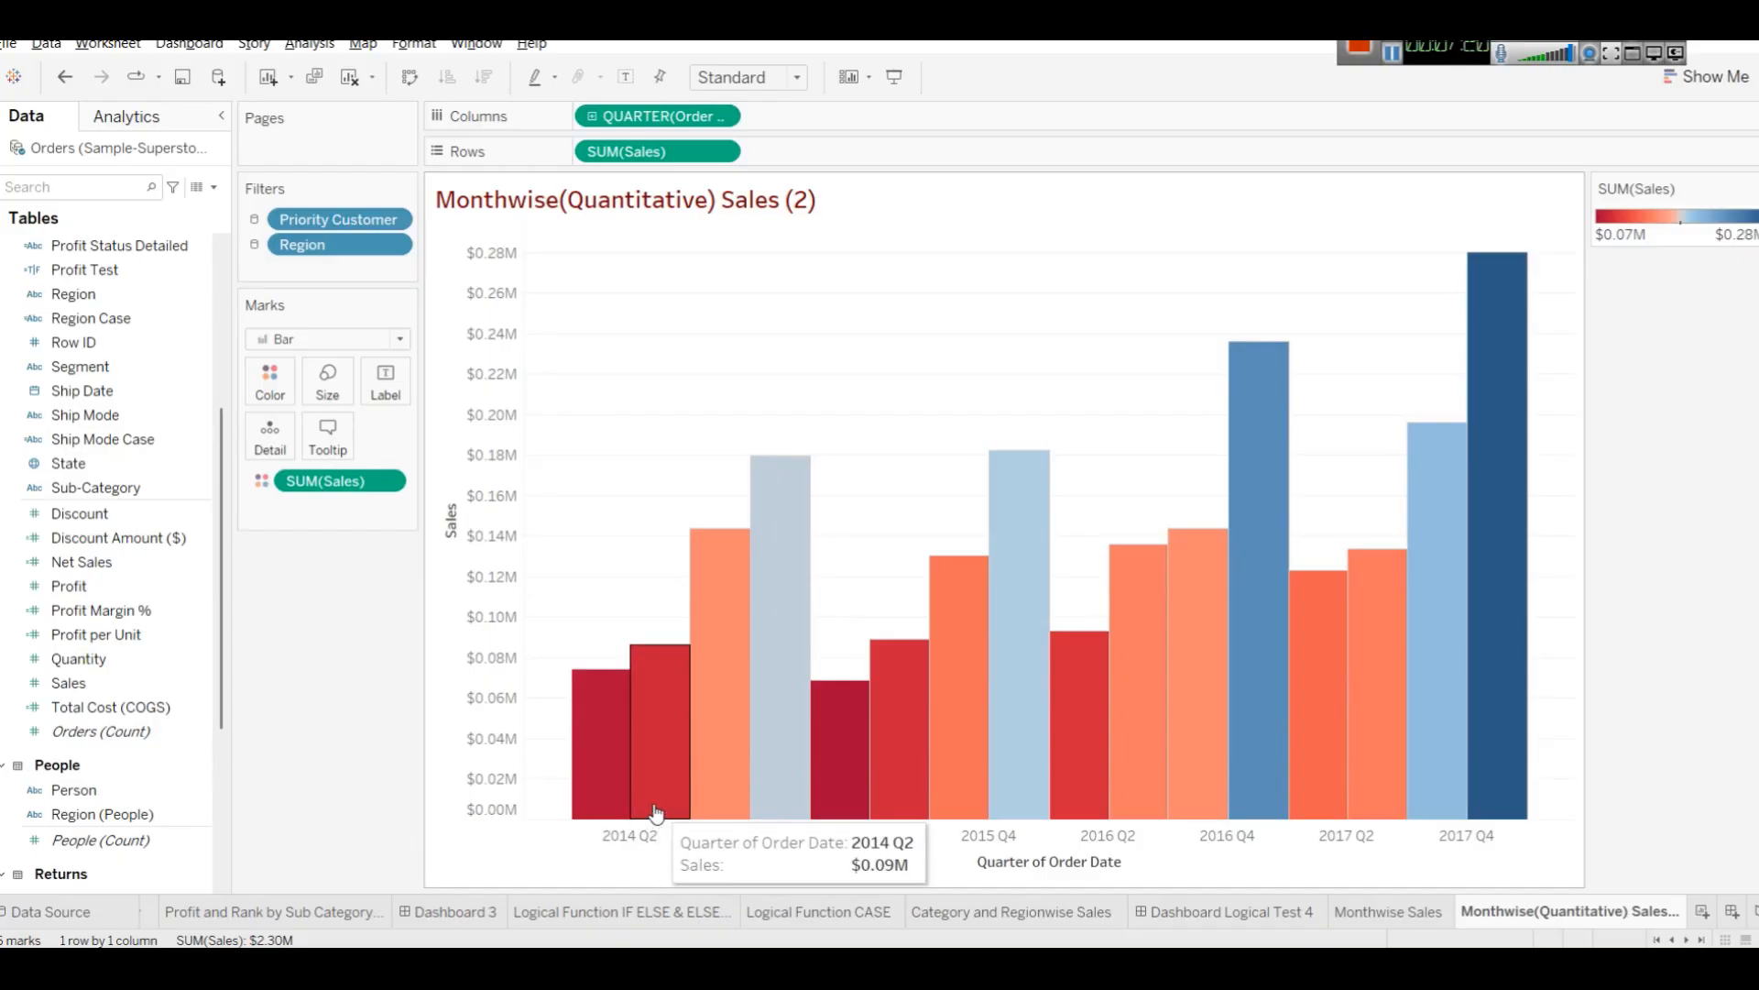
click(525, 848)
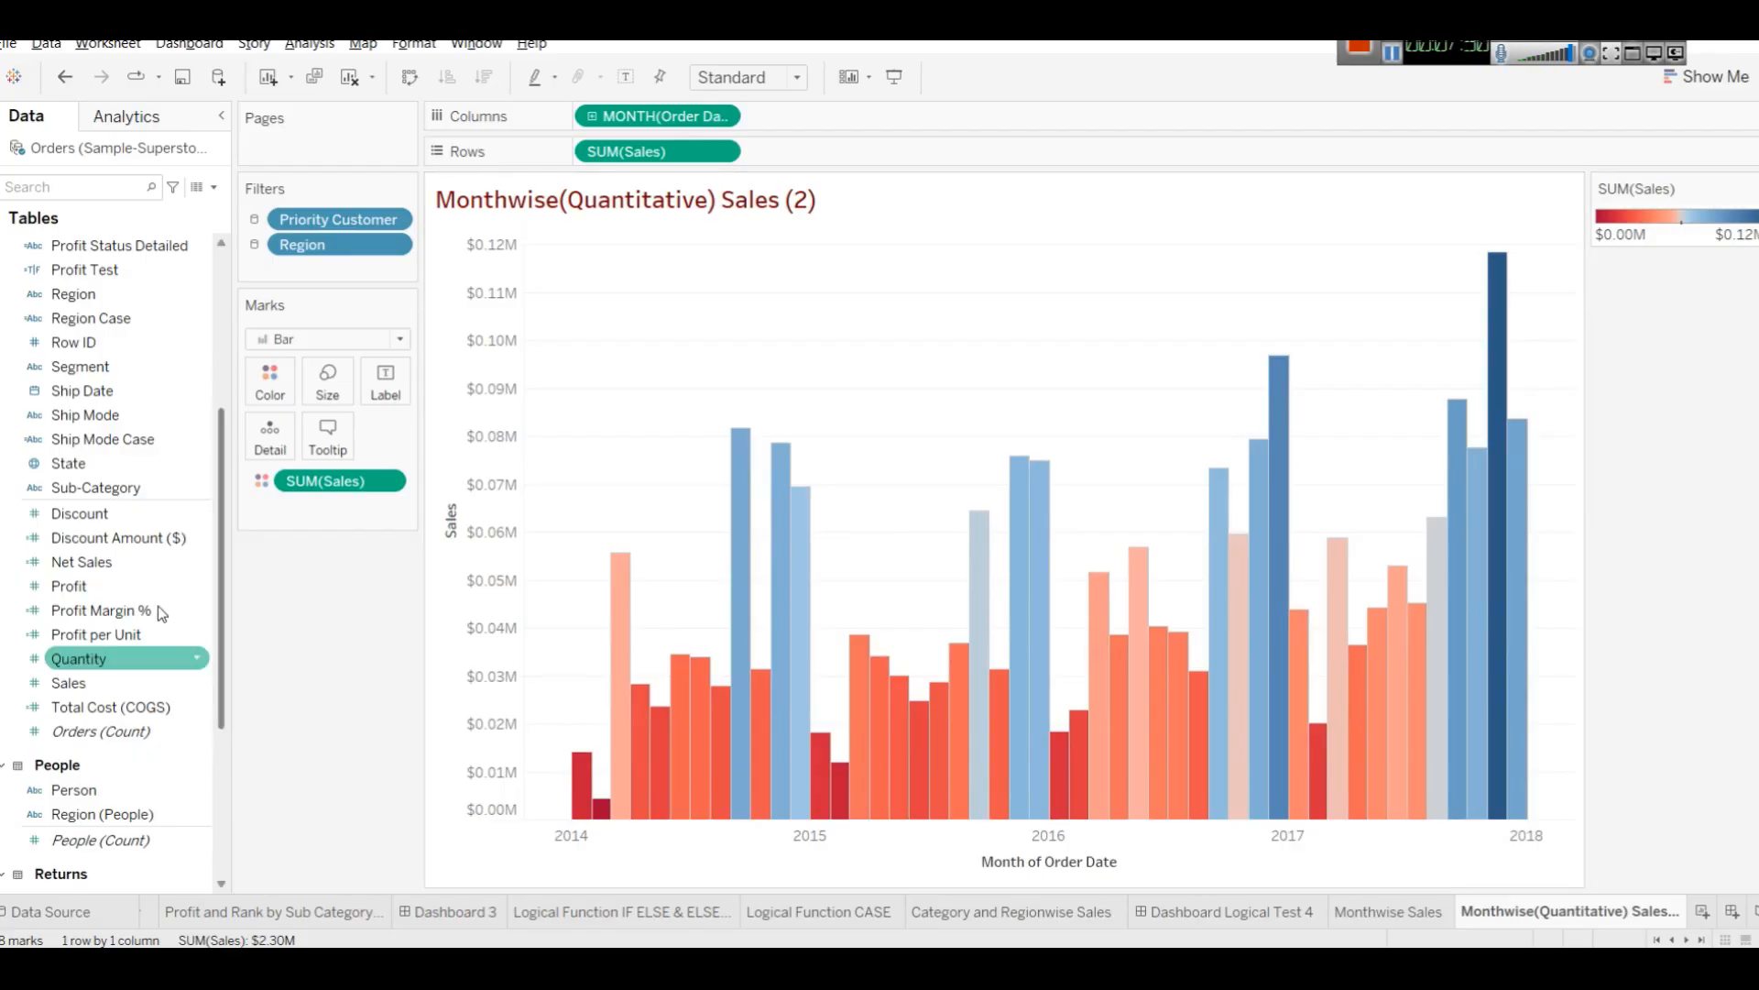
Try adding Profit to the chart on a shared axis and as a dual axis, undoing each attempt.
click(65, 587)
drag(64, 587, 473, 415)
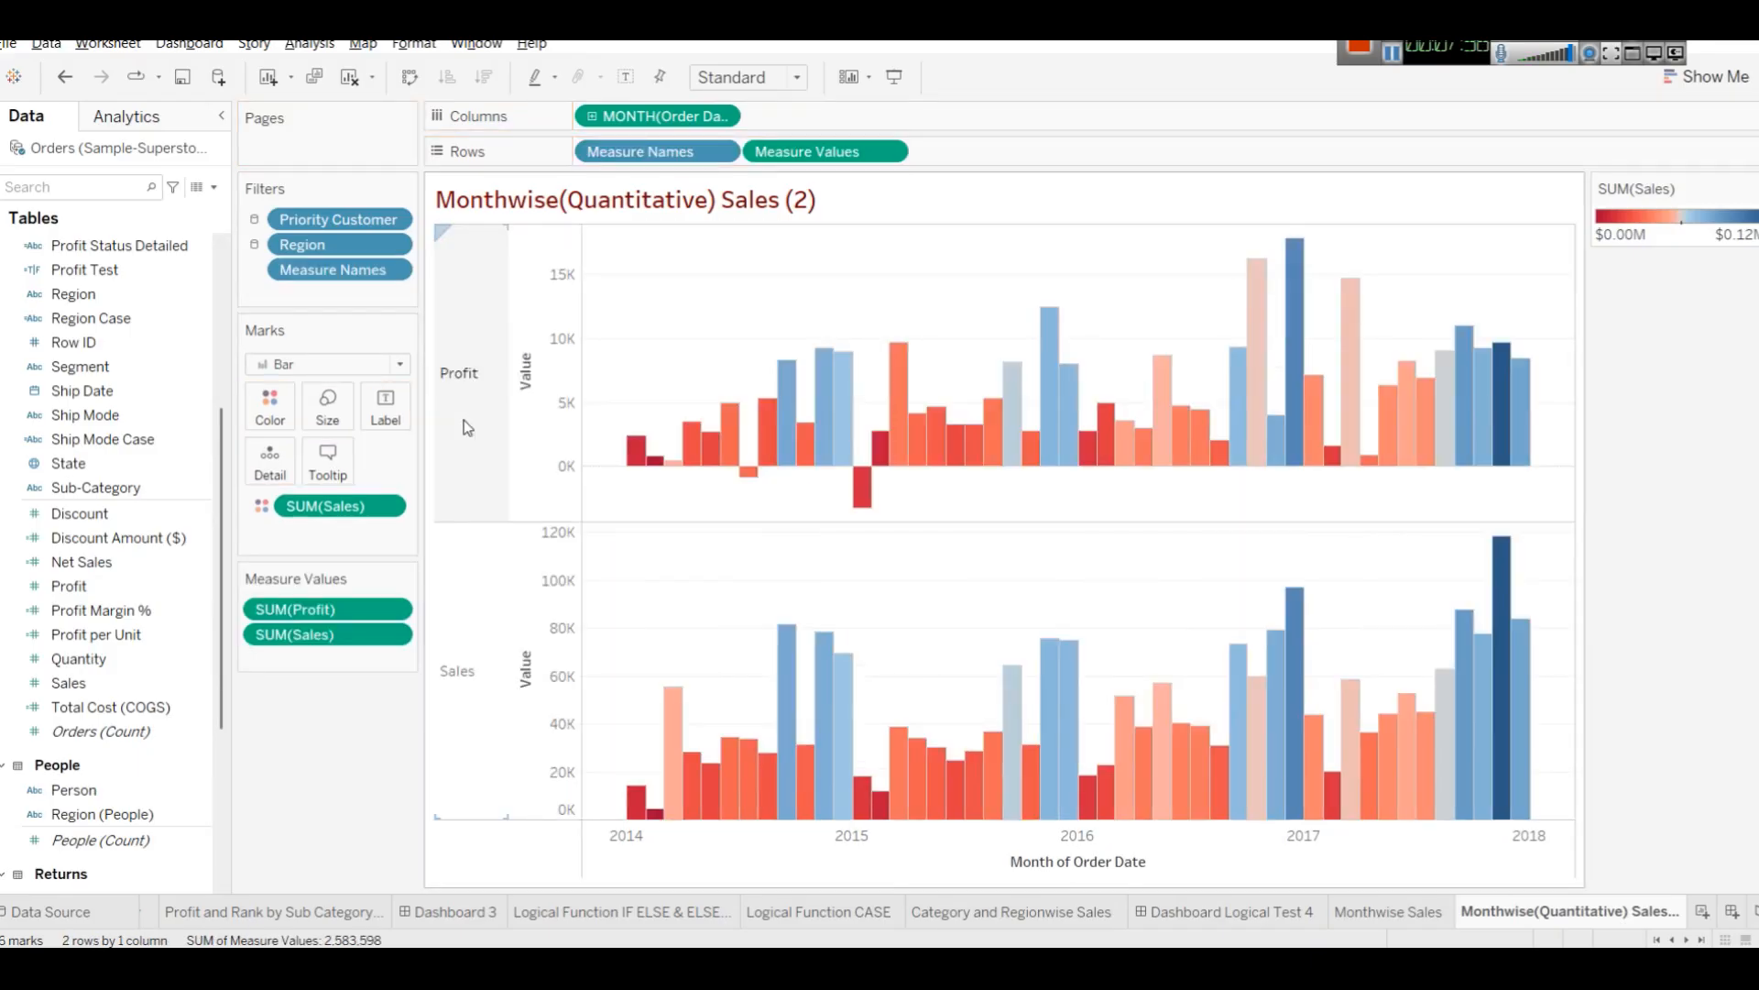
key(ctrl+z)
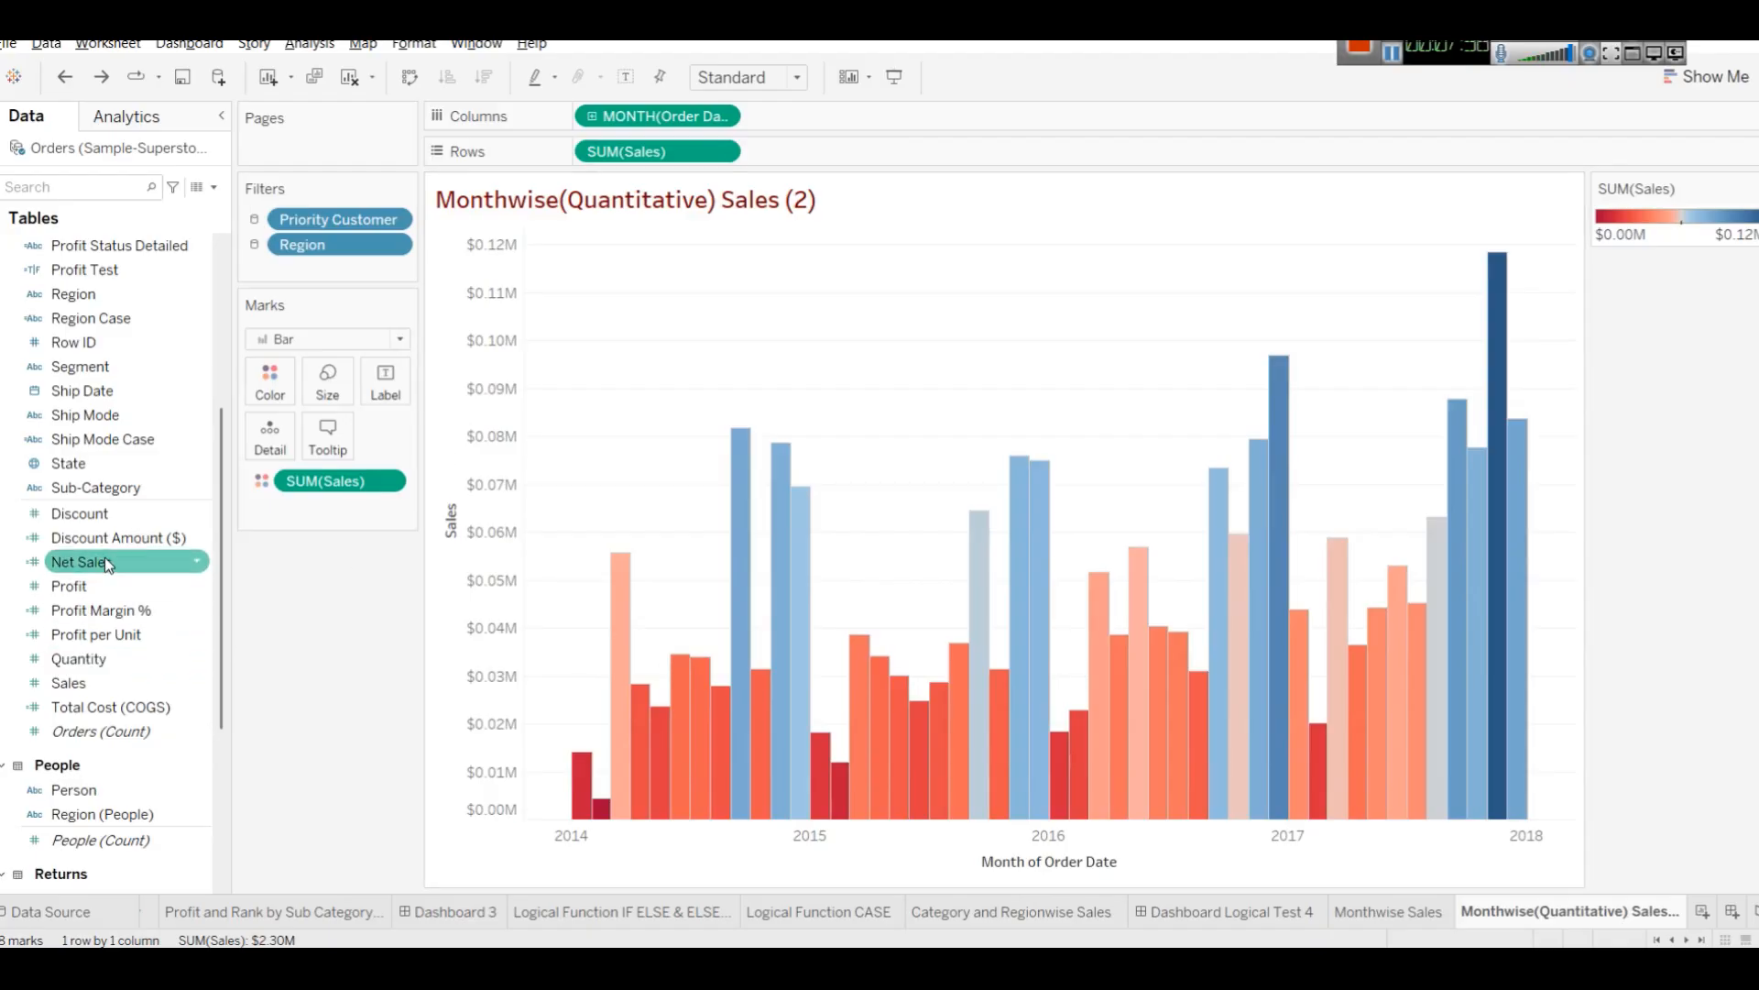
drag(69, 586, 1571, 443)
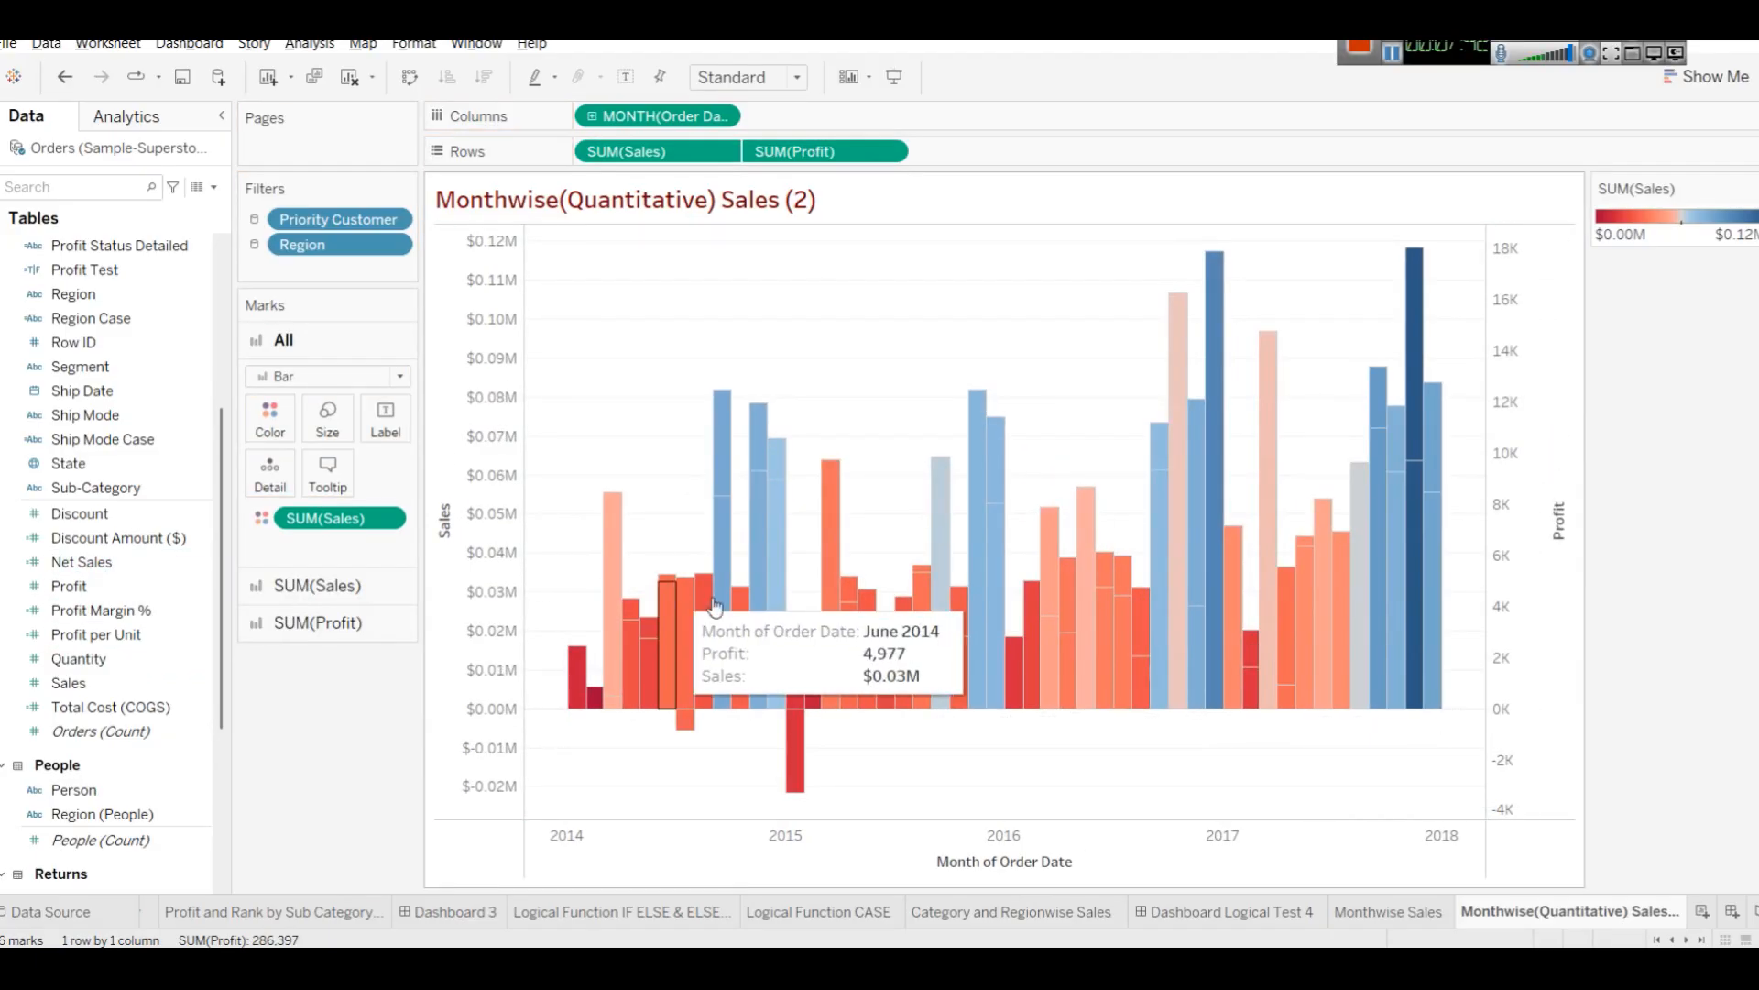
key(ctrl+z)
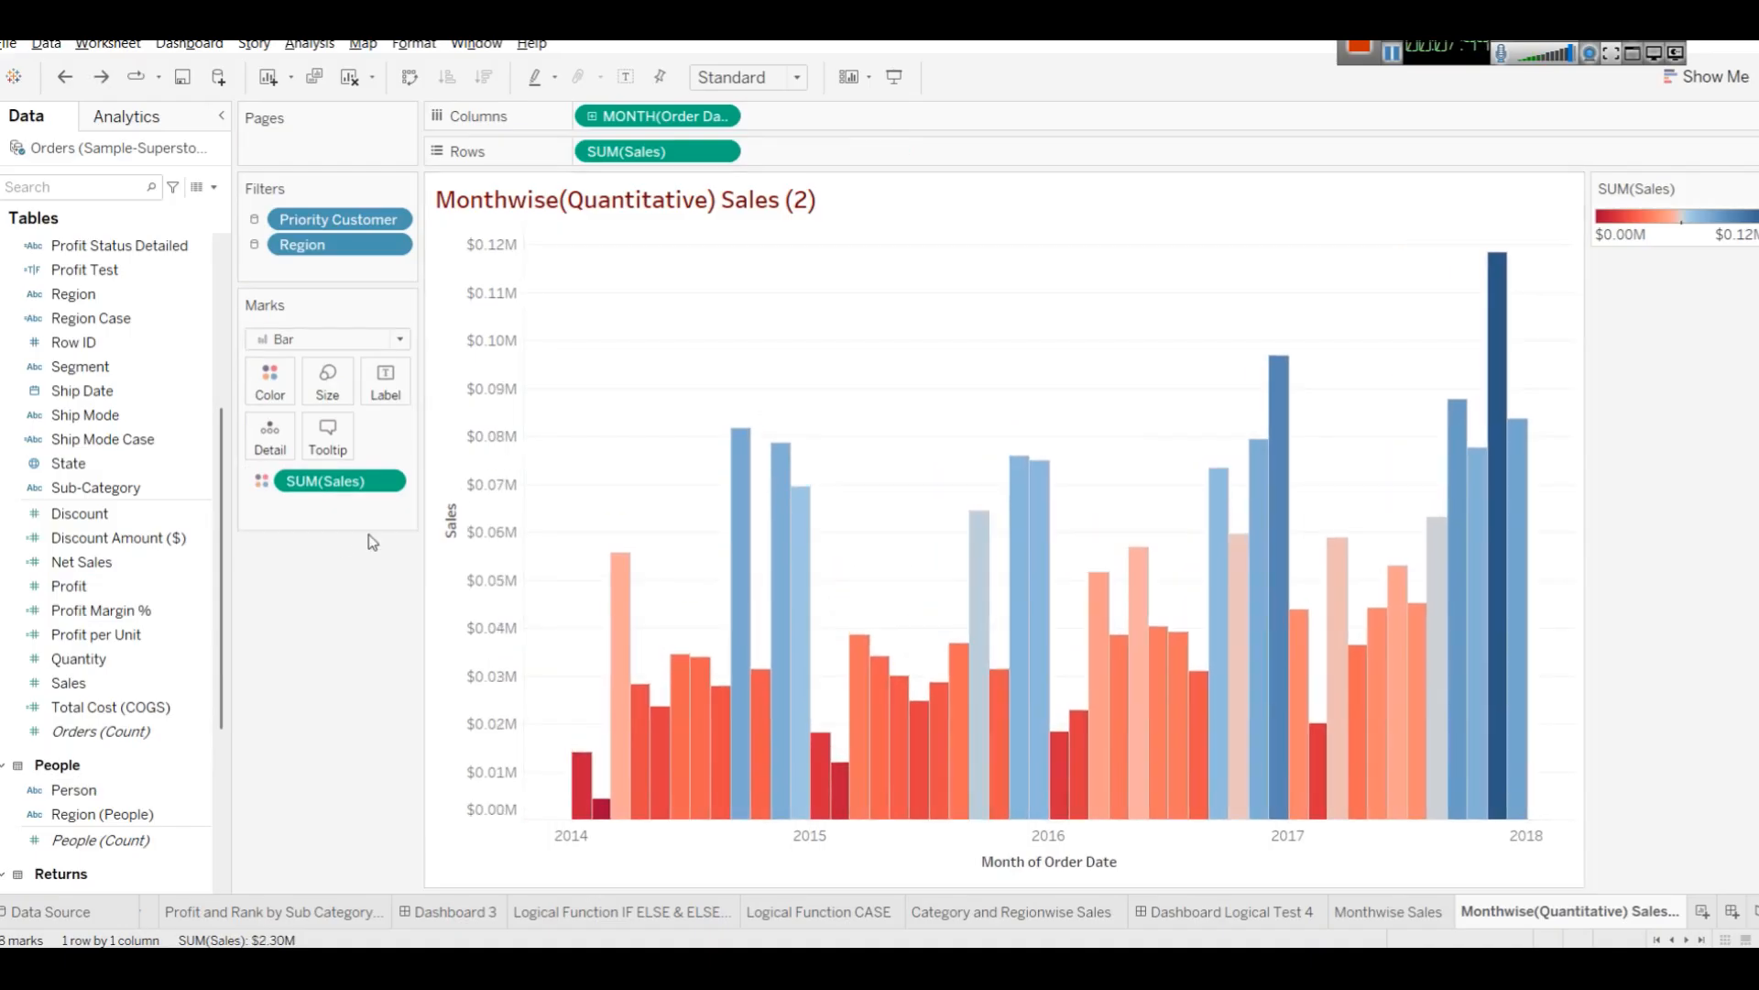
Try adding Profit as a second row and again on a shared axis, undoing each attempt.
drag(116, 596, 852, 156)
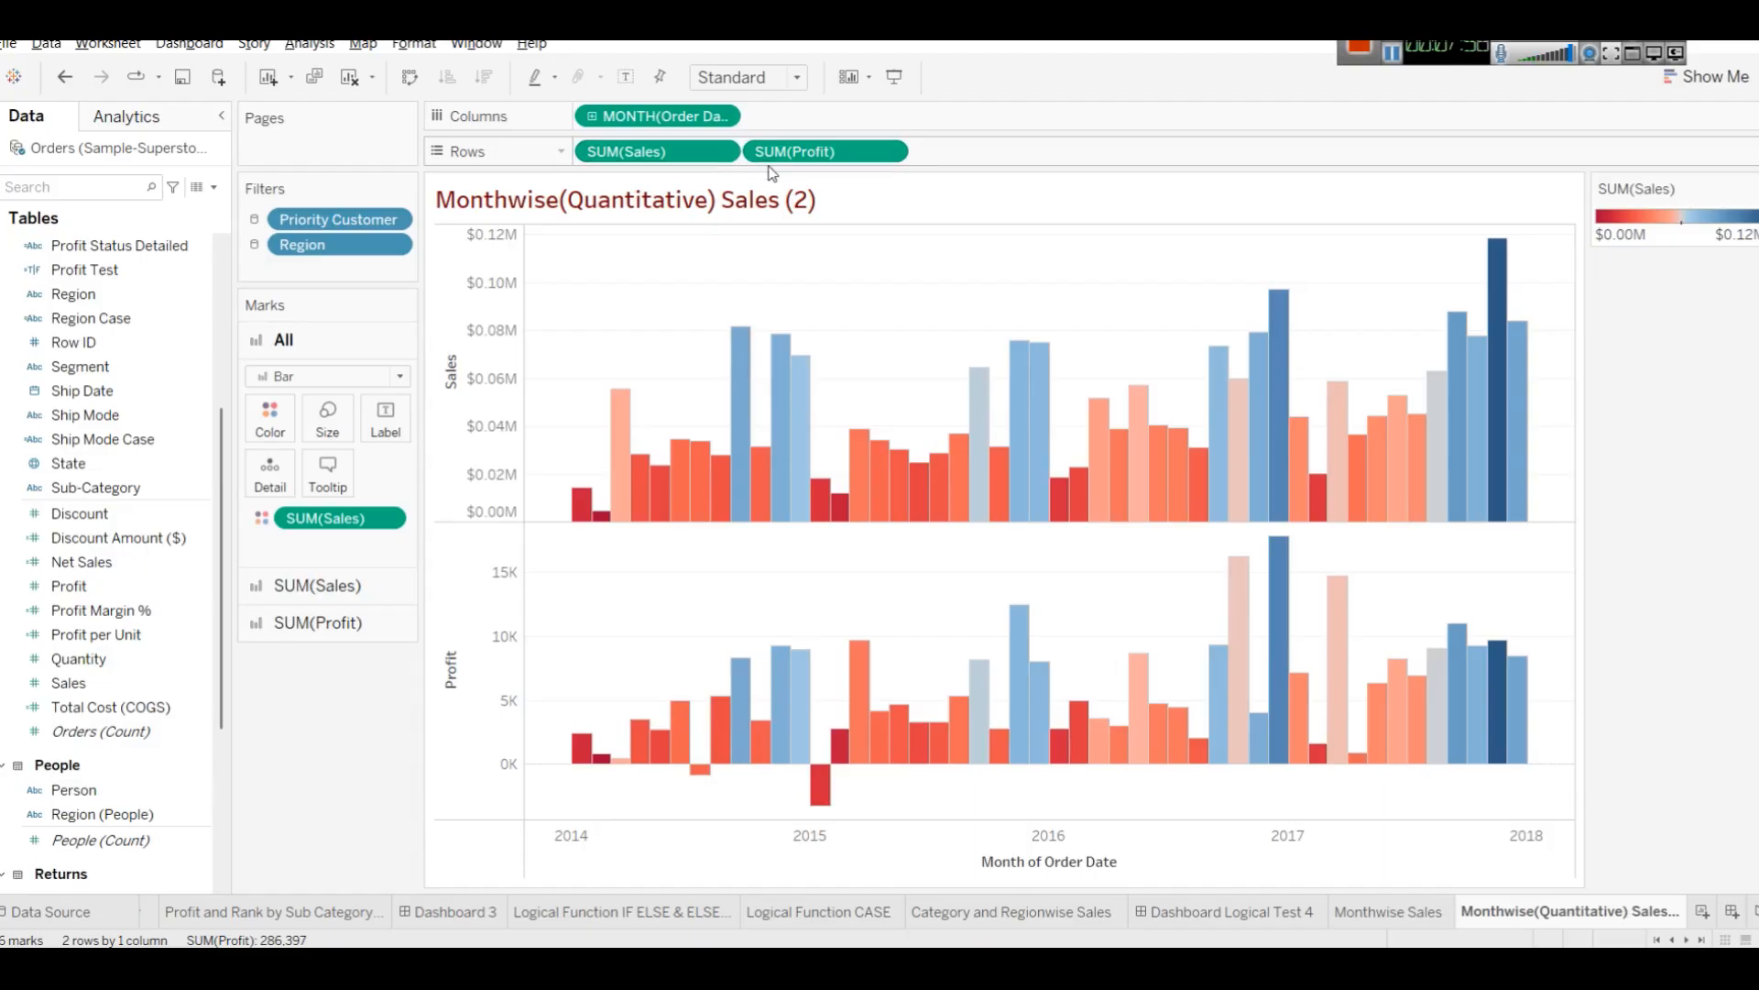
key(ctrl+z)
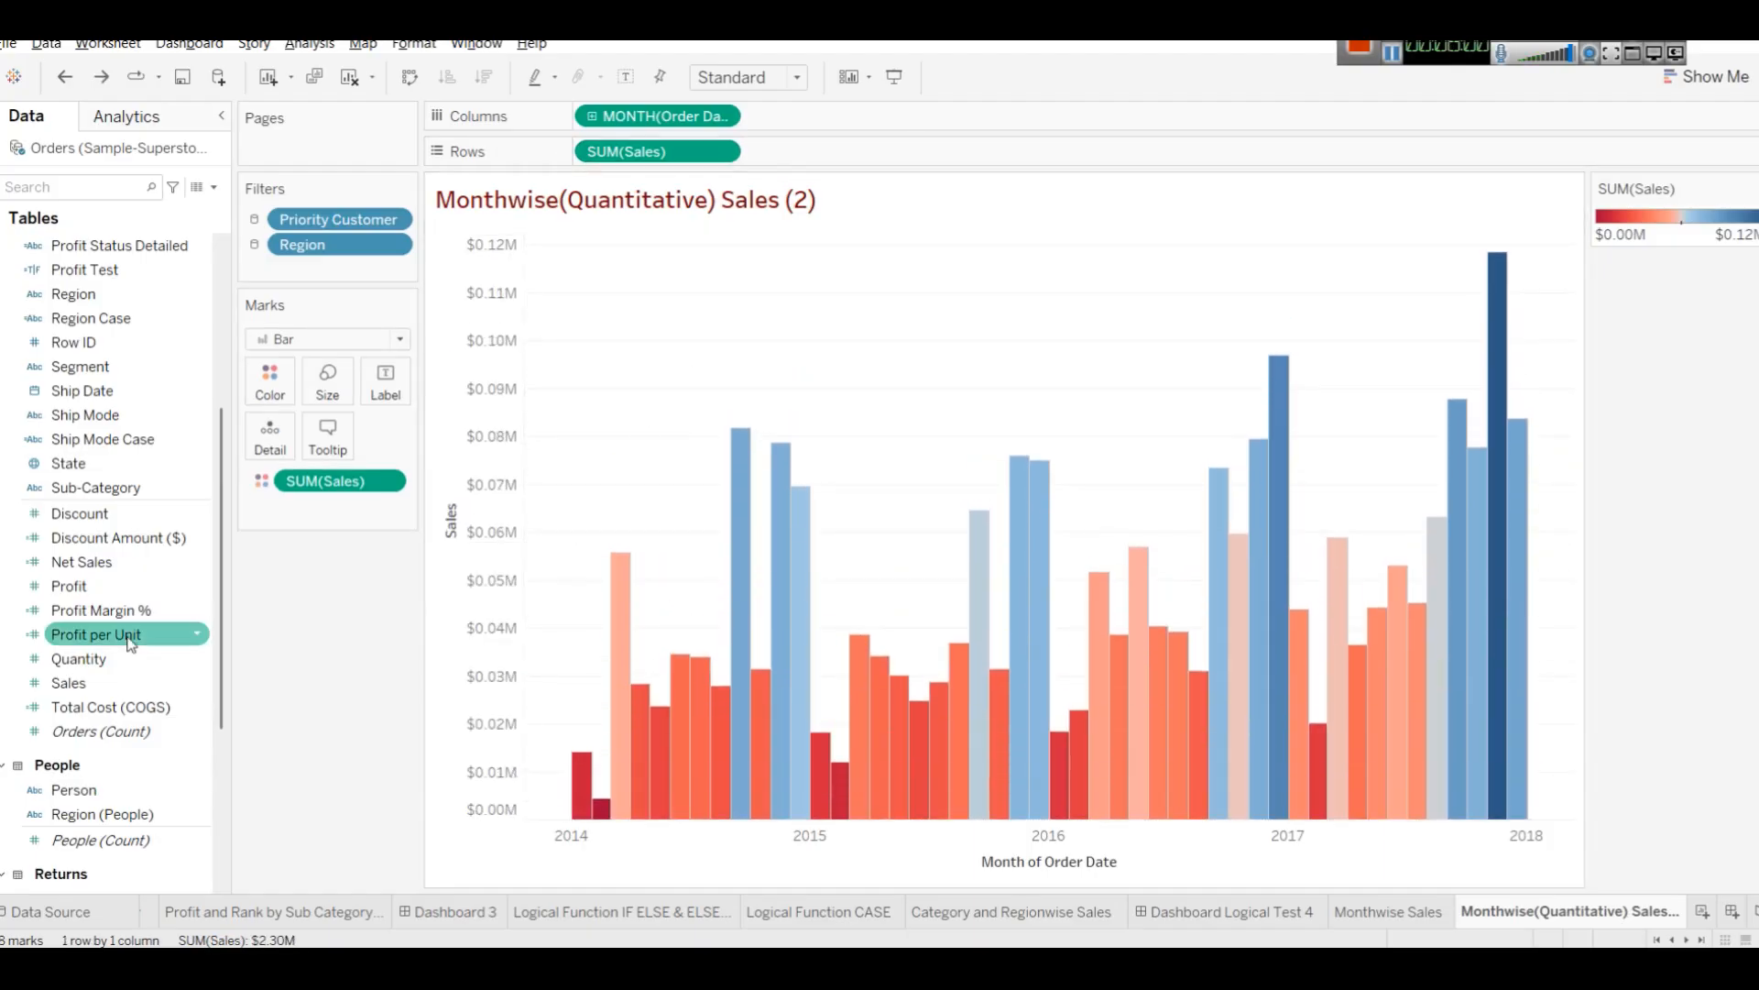
drag(87, 585, 458, 371)
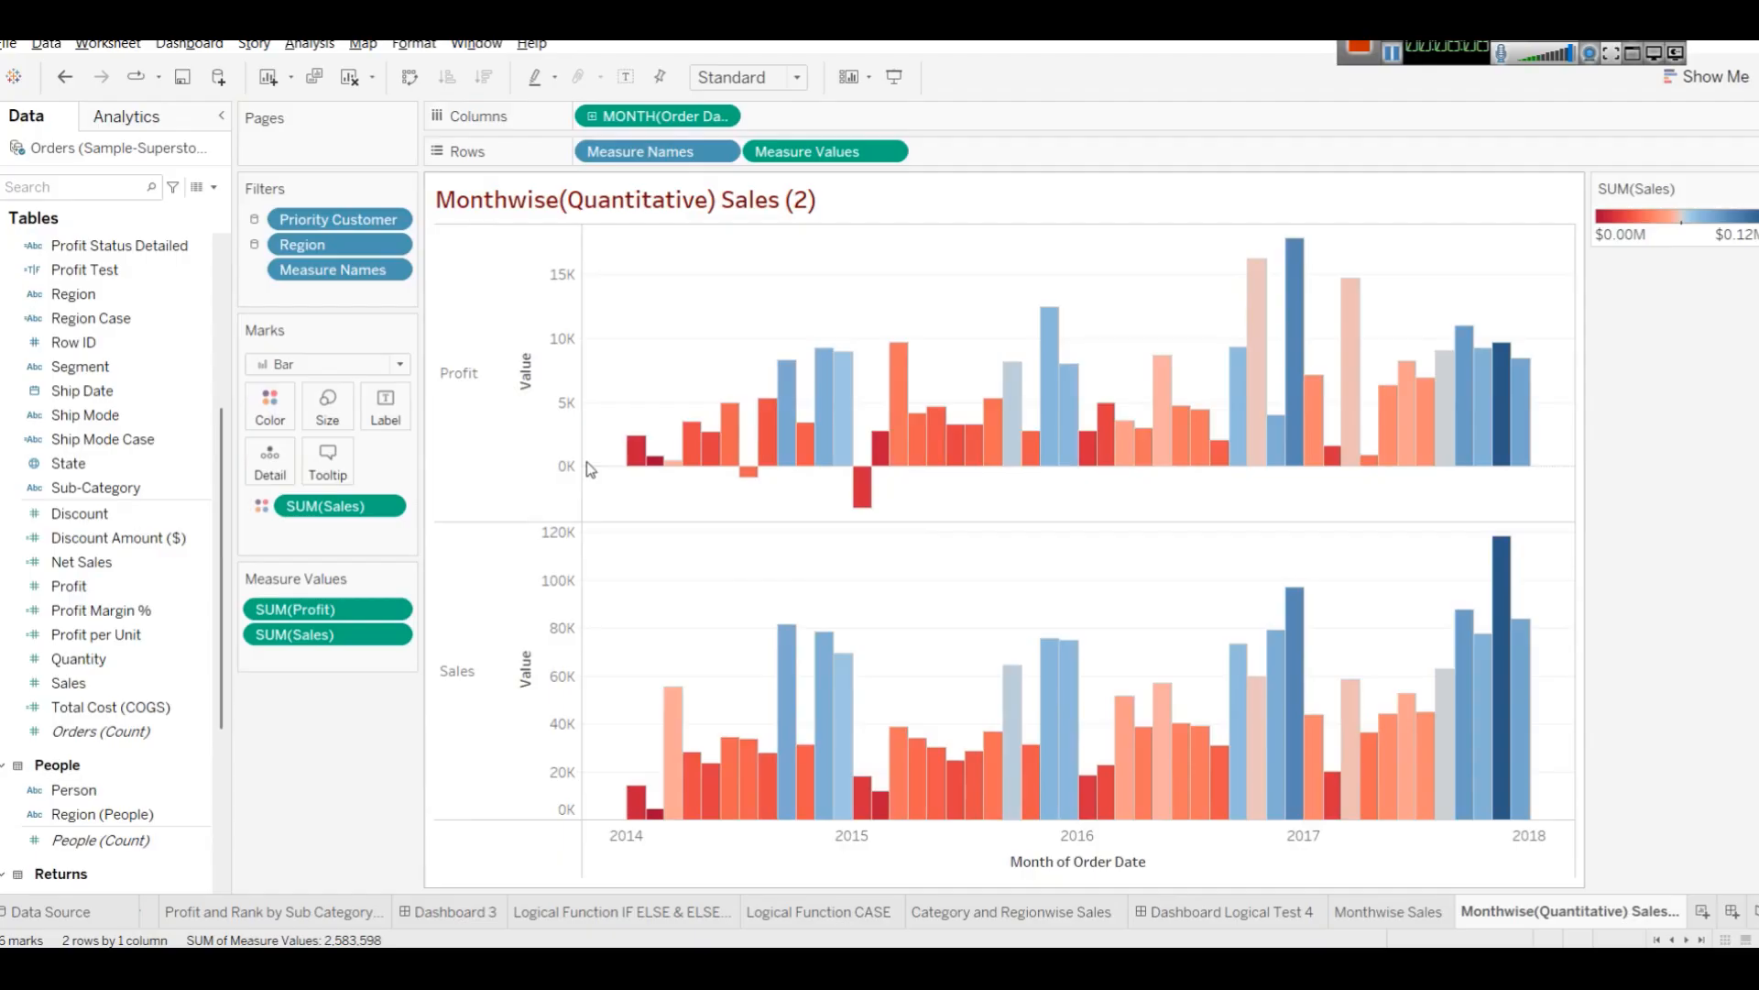
key(ctrl+z)
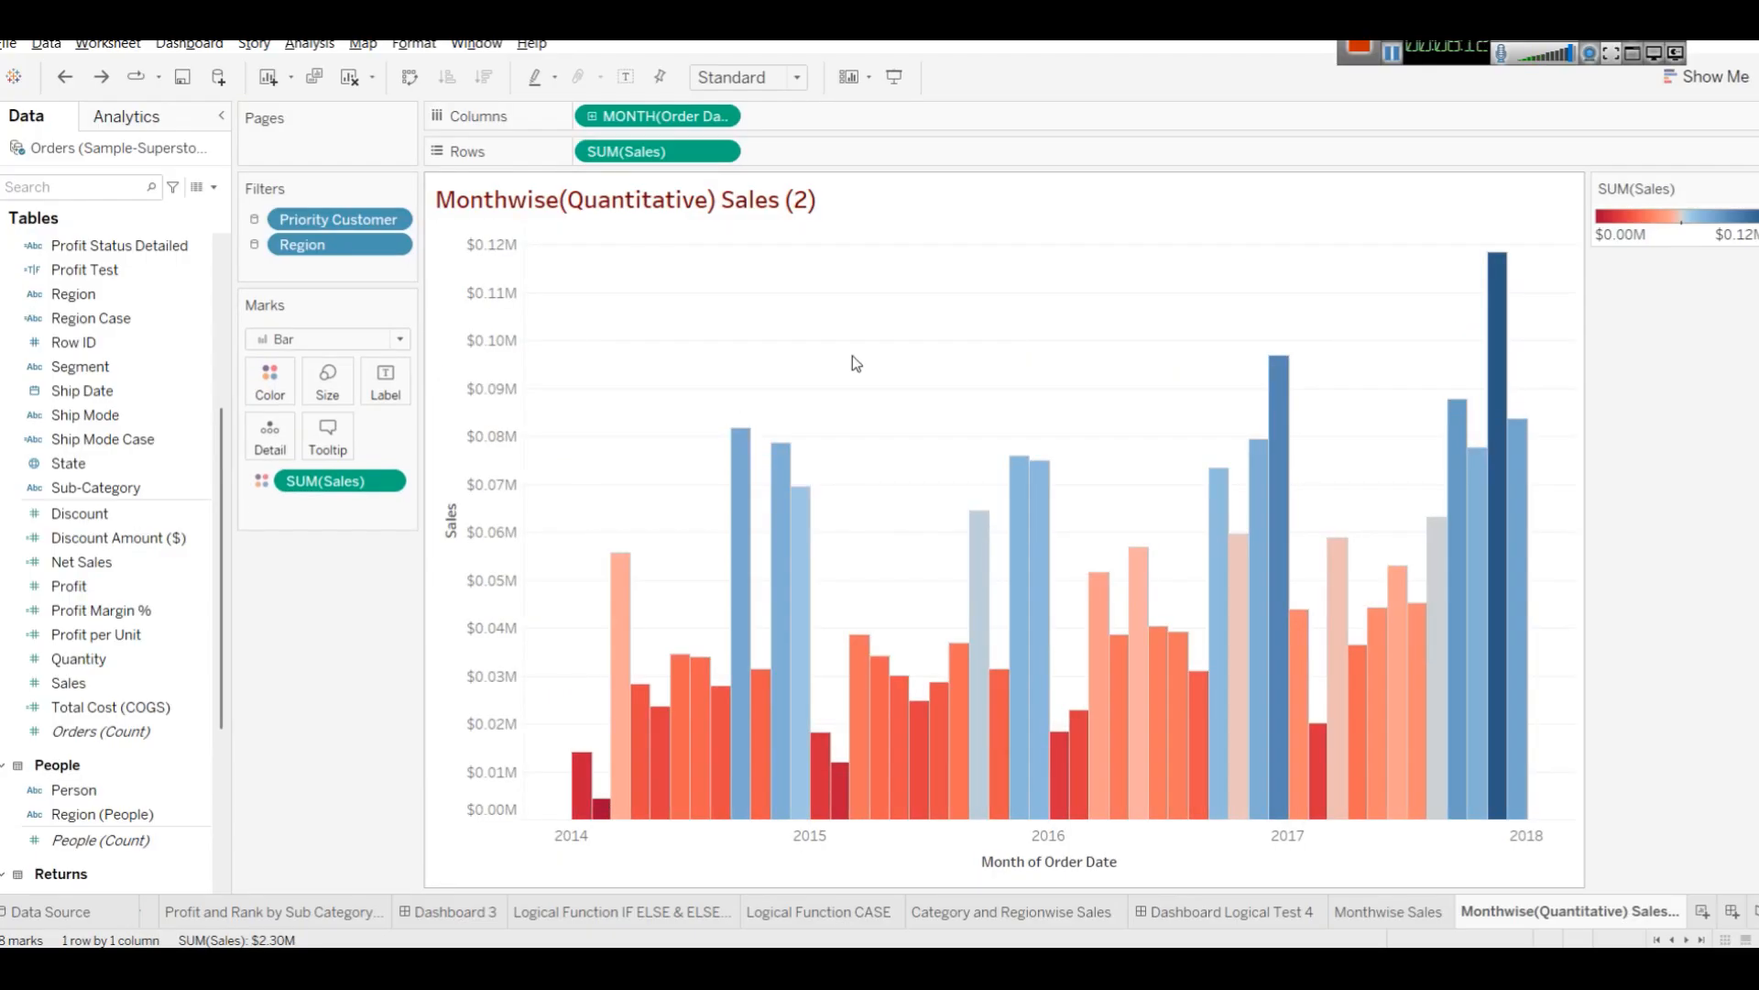
Convert the chart to a continuous line chart with Show Me.
click(1704, 73)
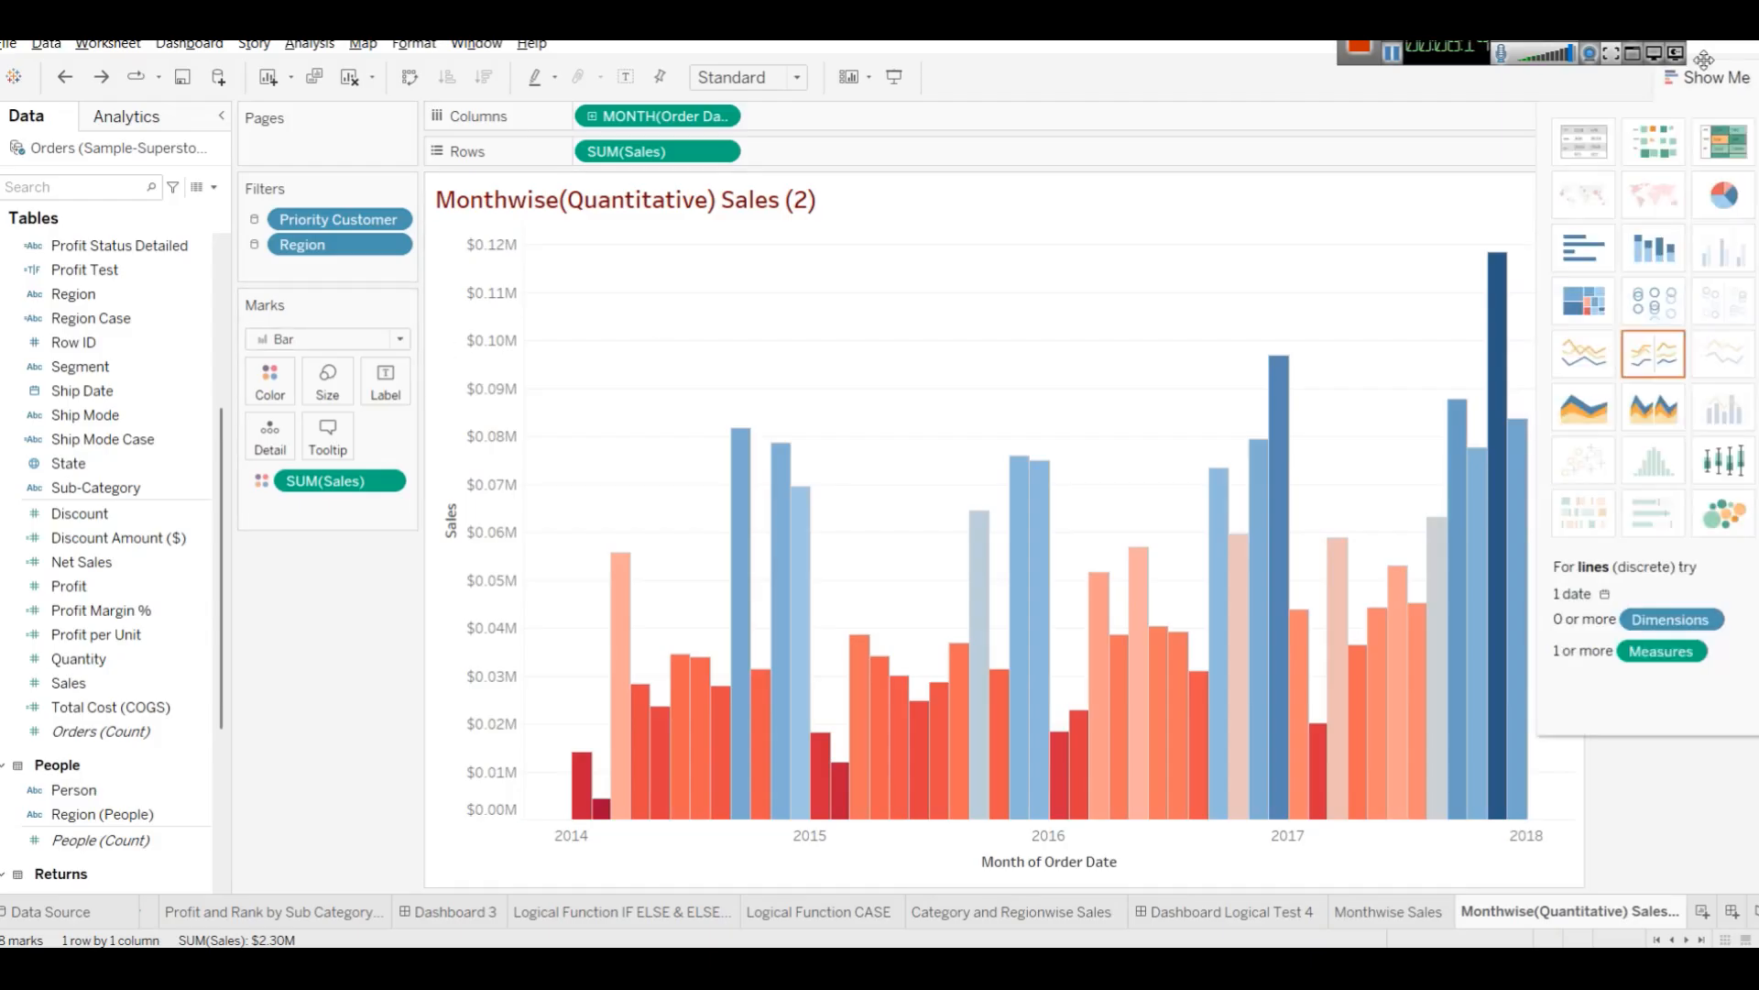
click(1585, 352)
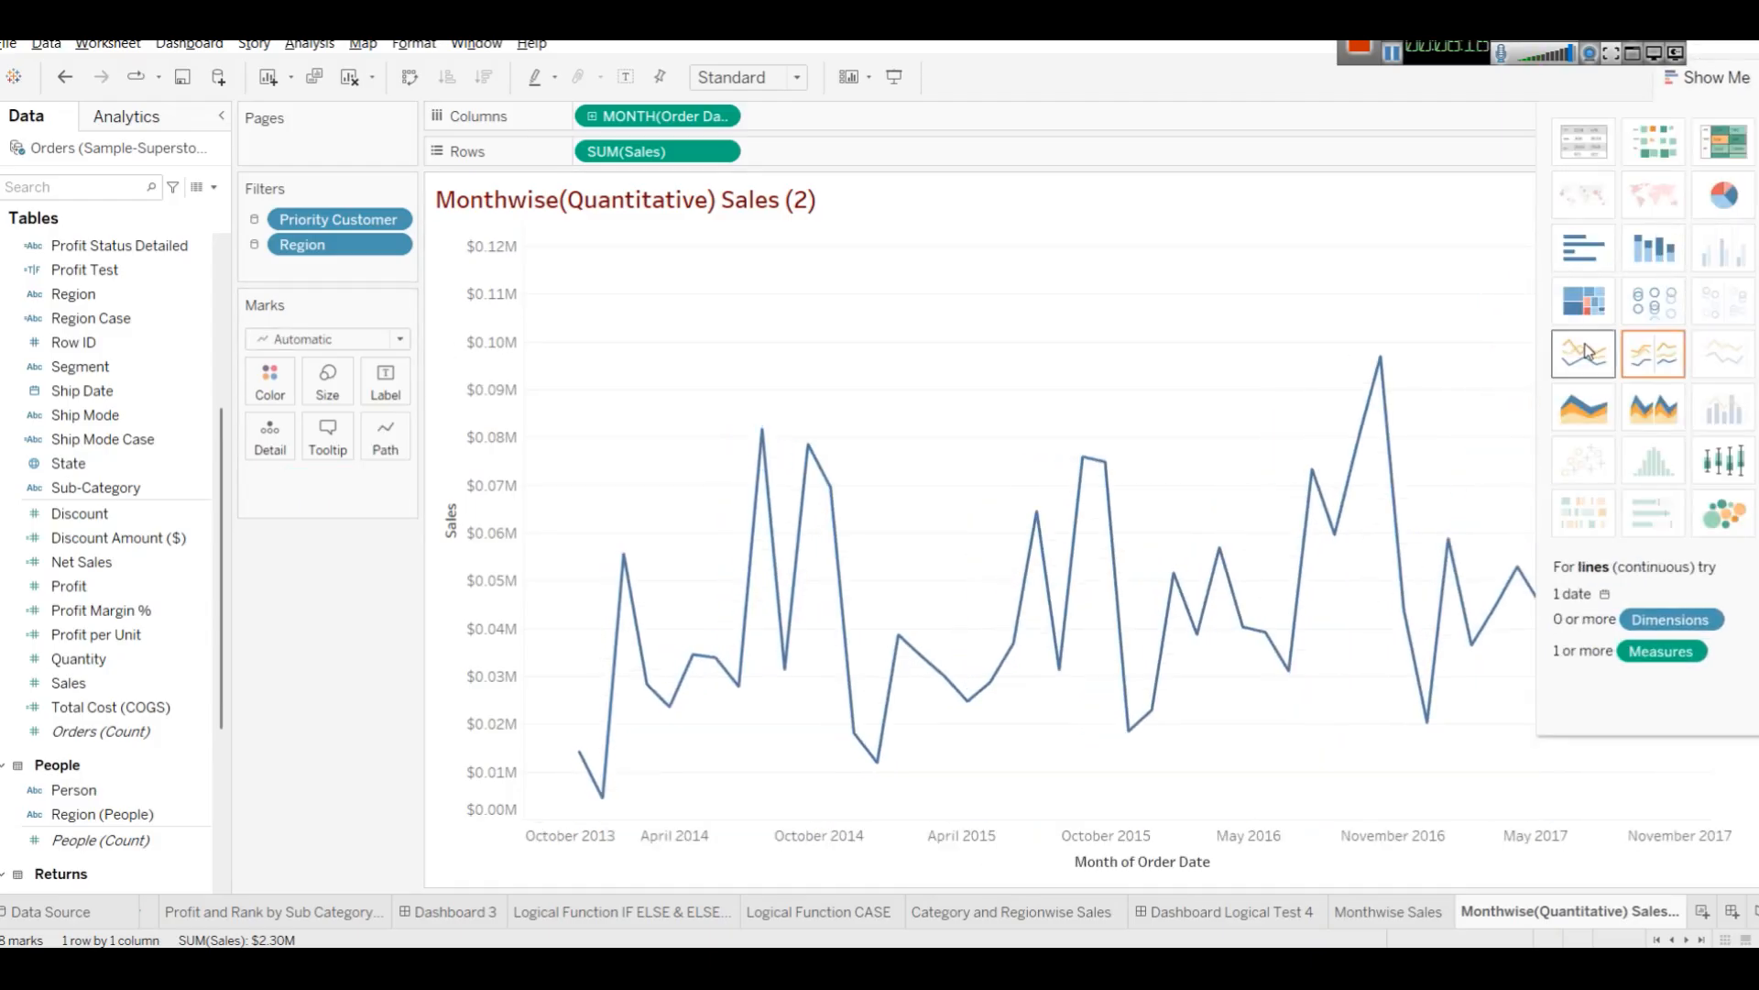
click(1741, 84)
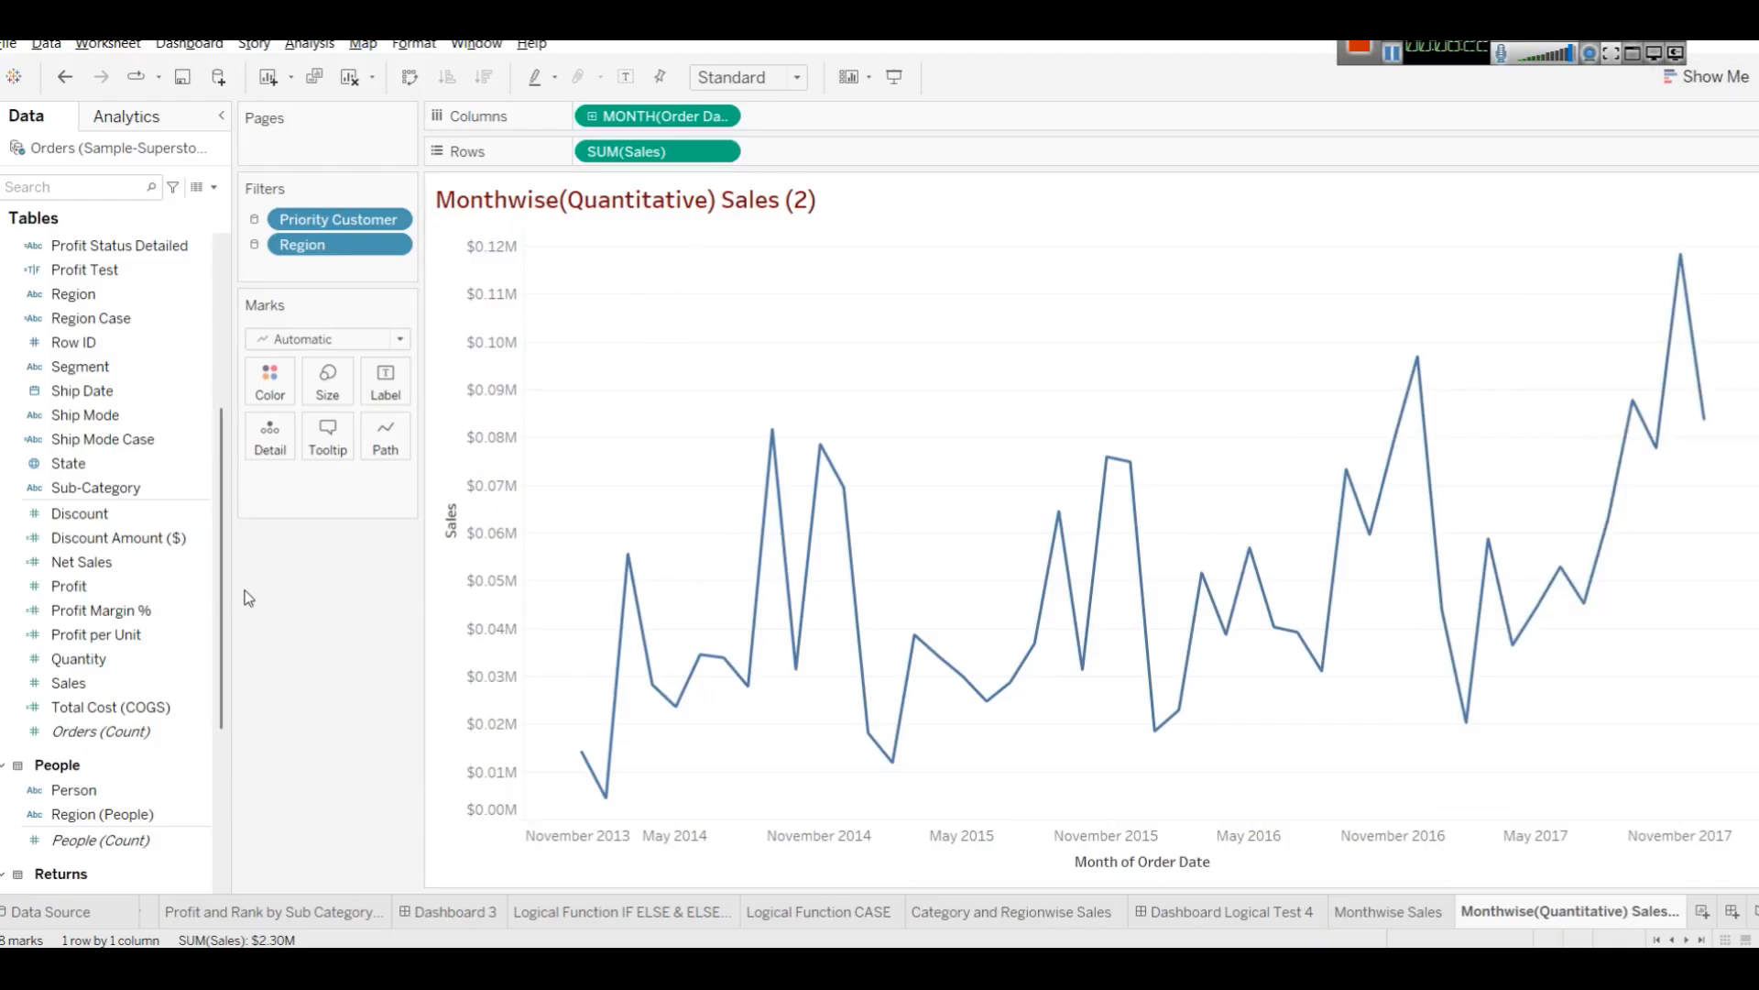
Add Profit to the Sales axis as a second line on a shared axis.
drag(78, 658, 442, 414)
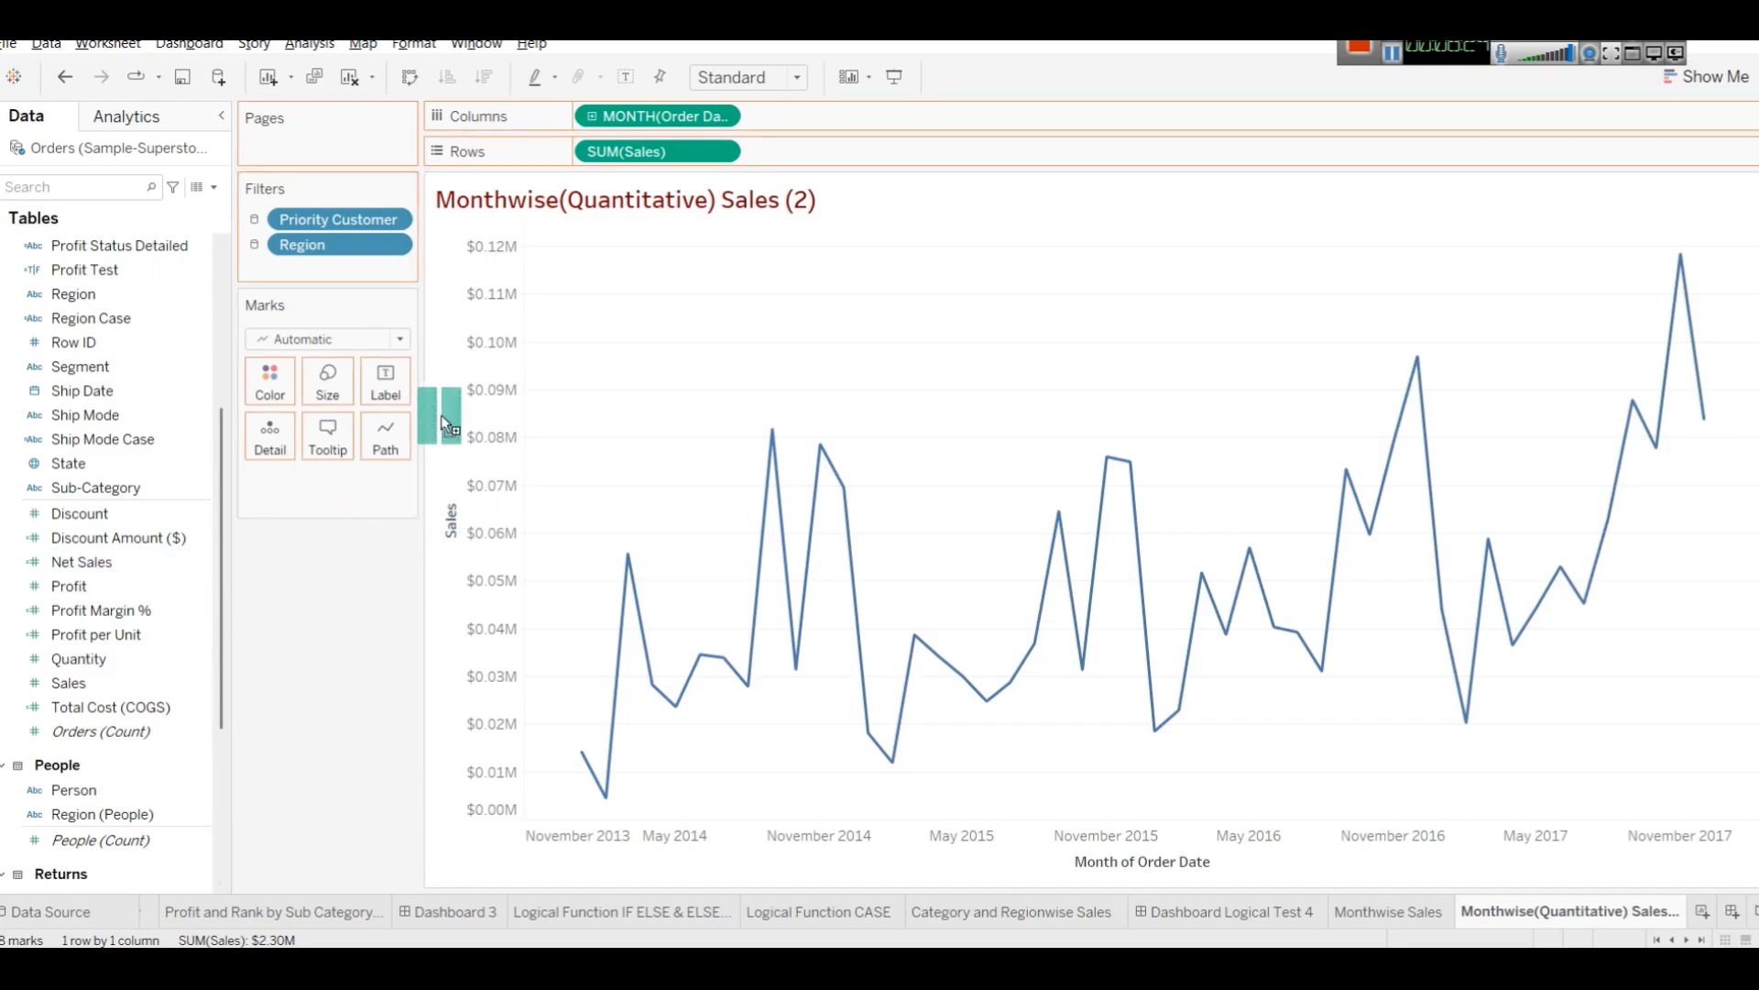
drag(480, 316, 480, 318)
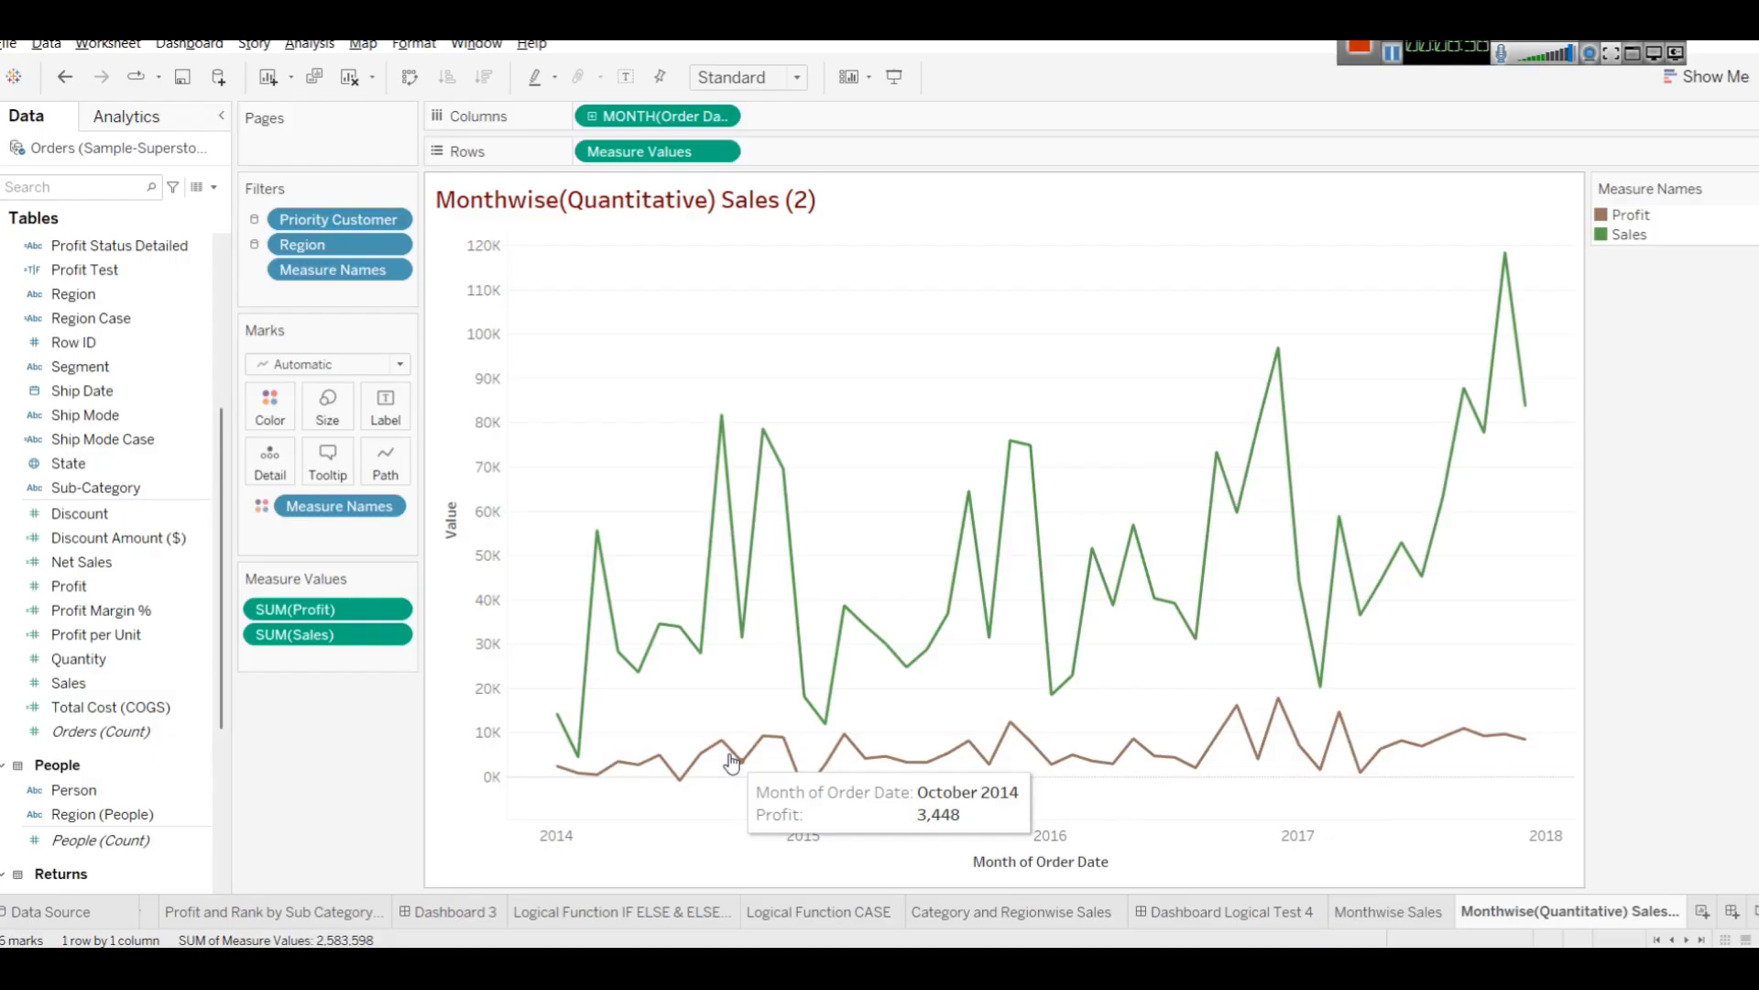
Compare the chart with the Monthwise Sales worksheet and return.
click(1362, 914)
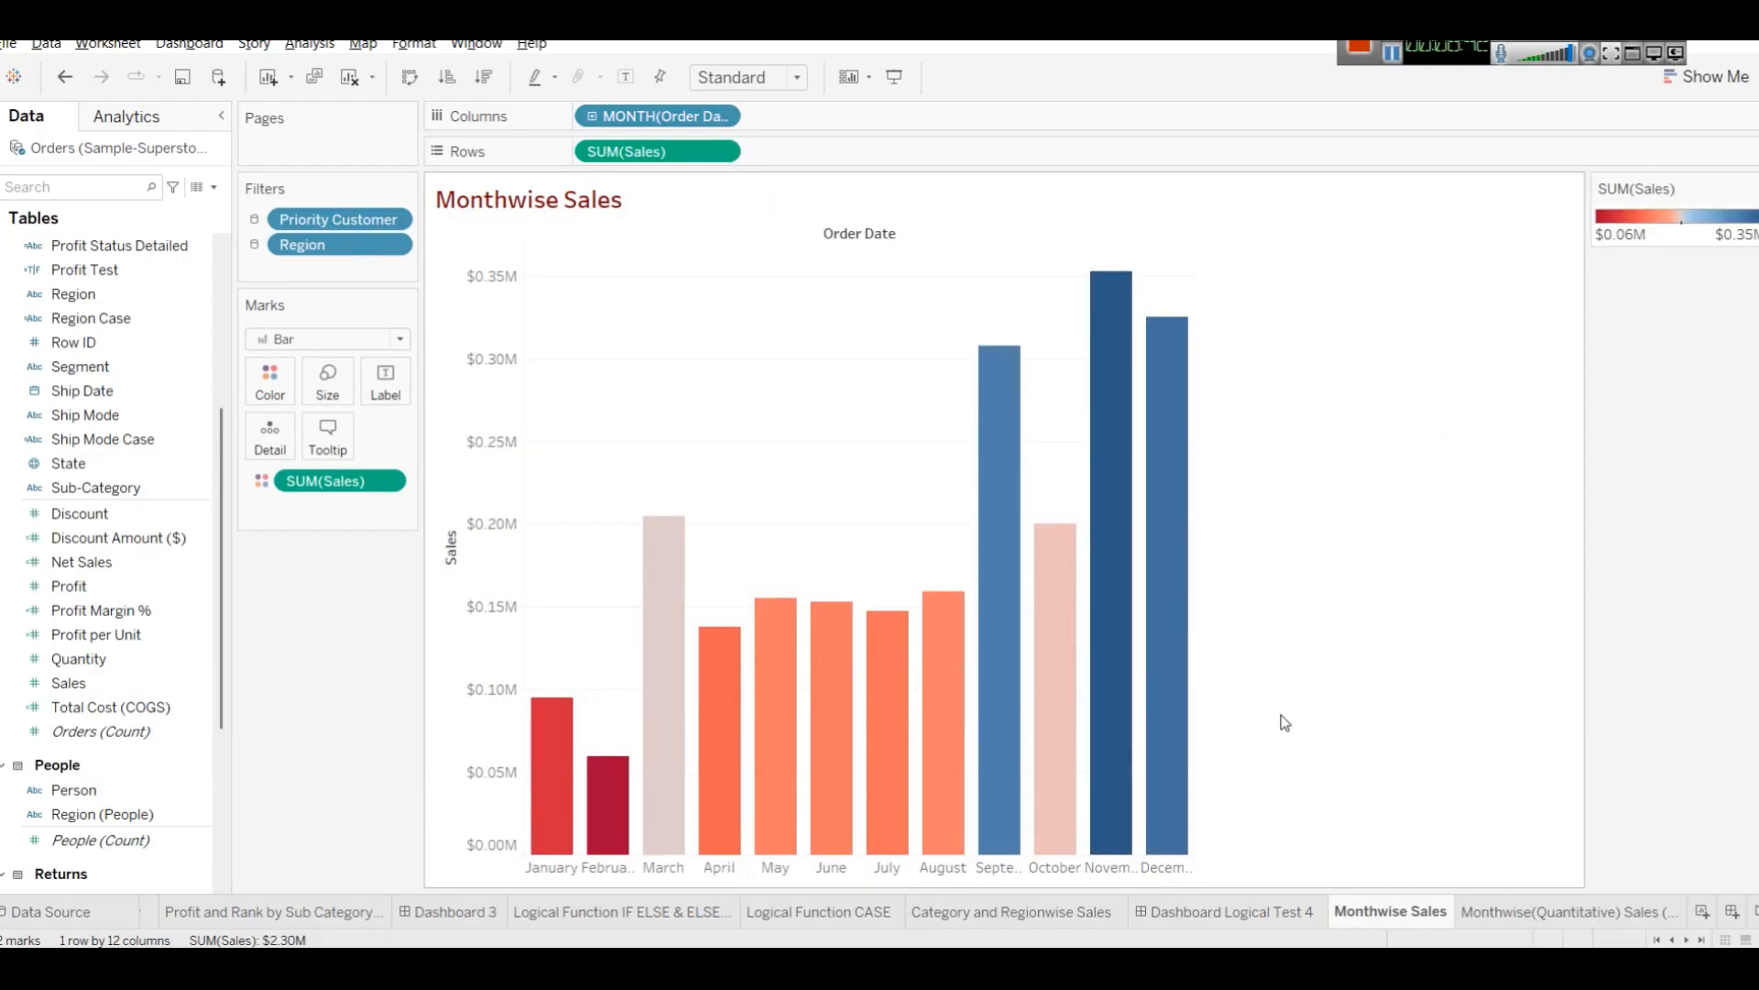
click(1495, 920)
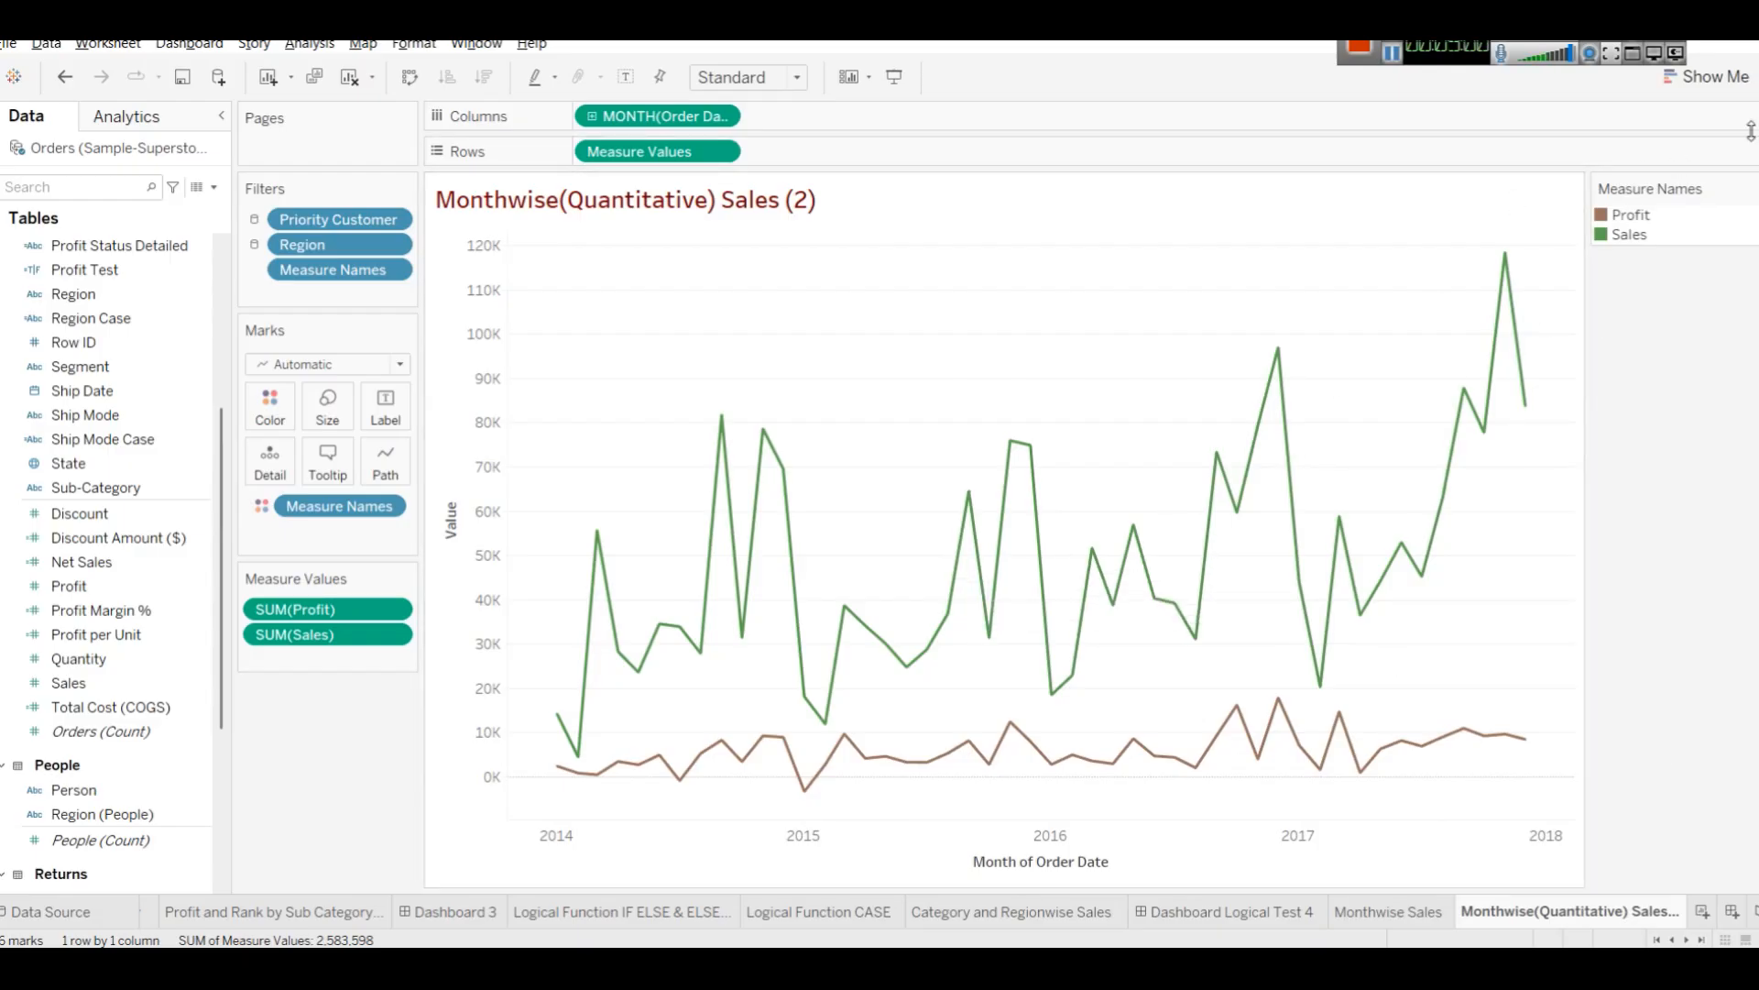
Try the discrete lines chart from Show Me and undo it.
click(1715, 79)
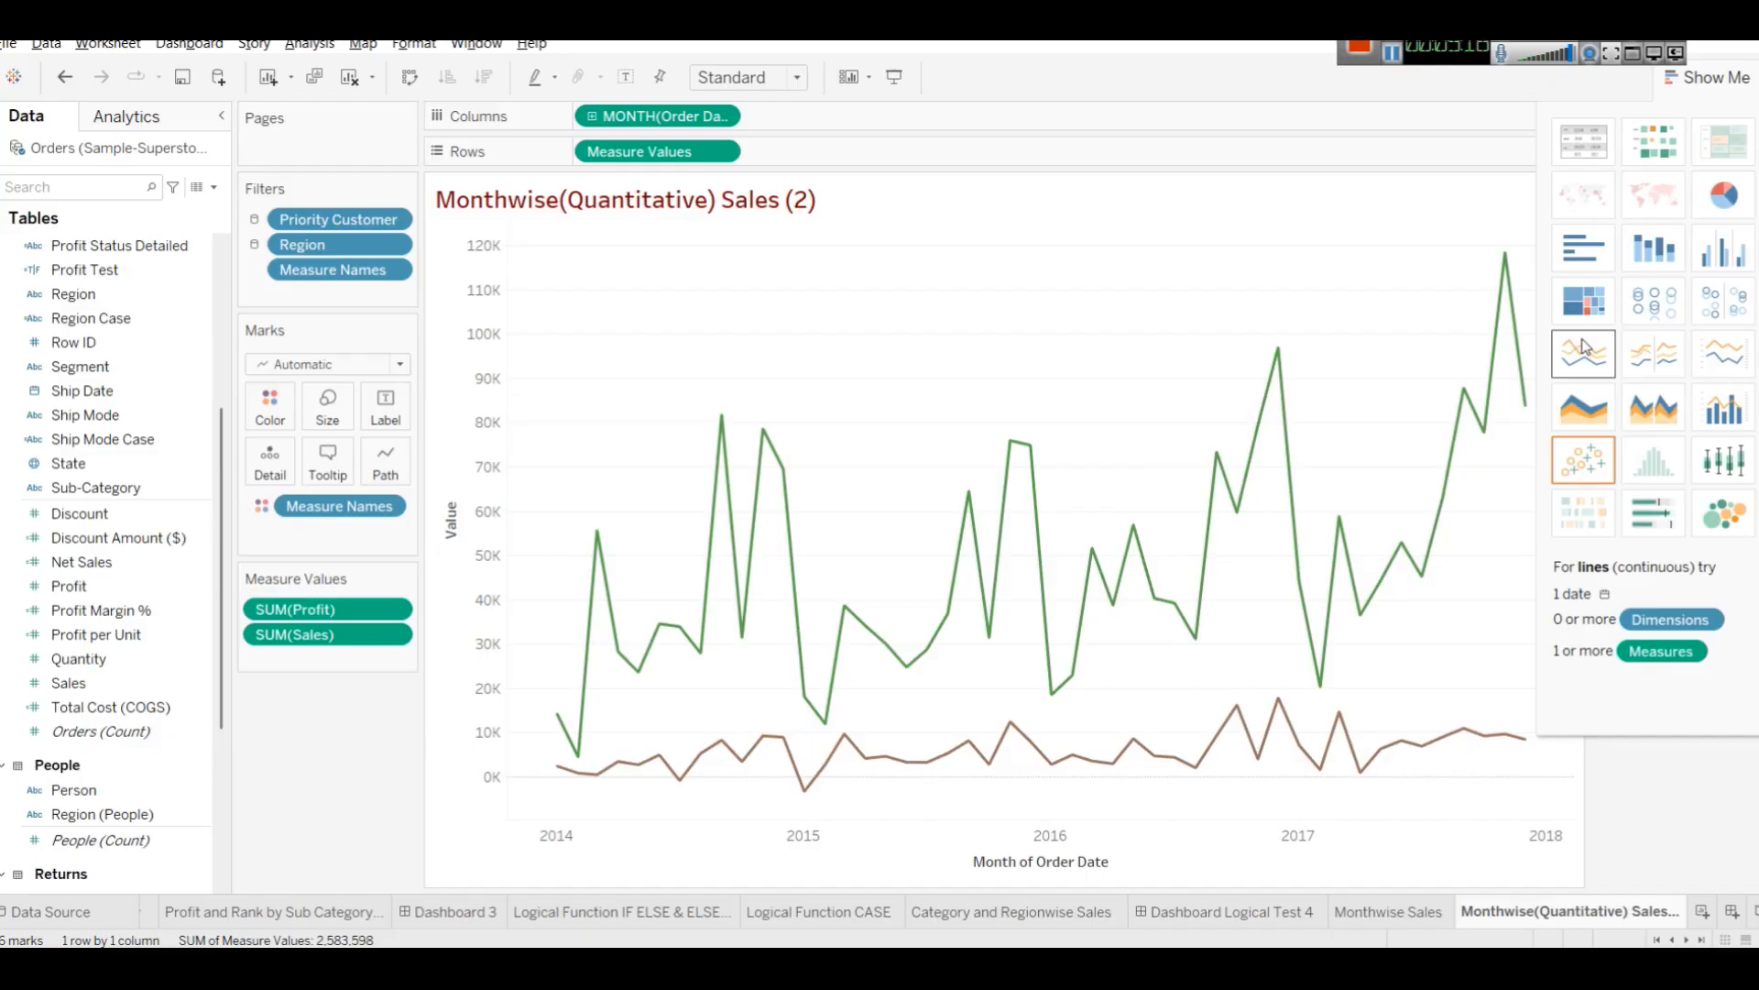
click(1673, 362)
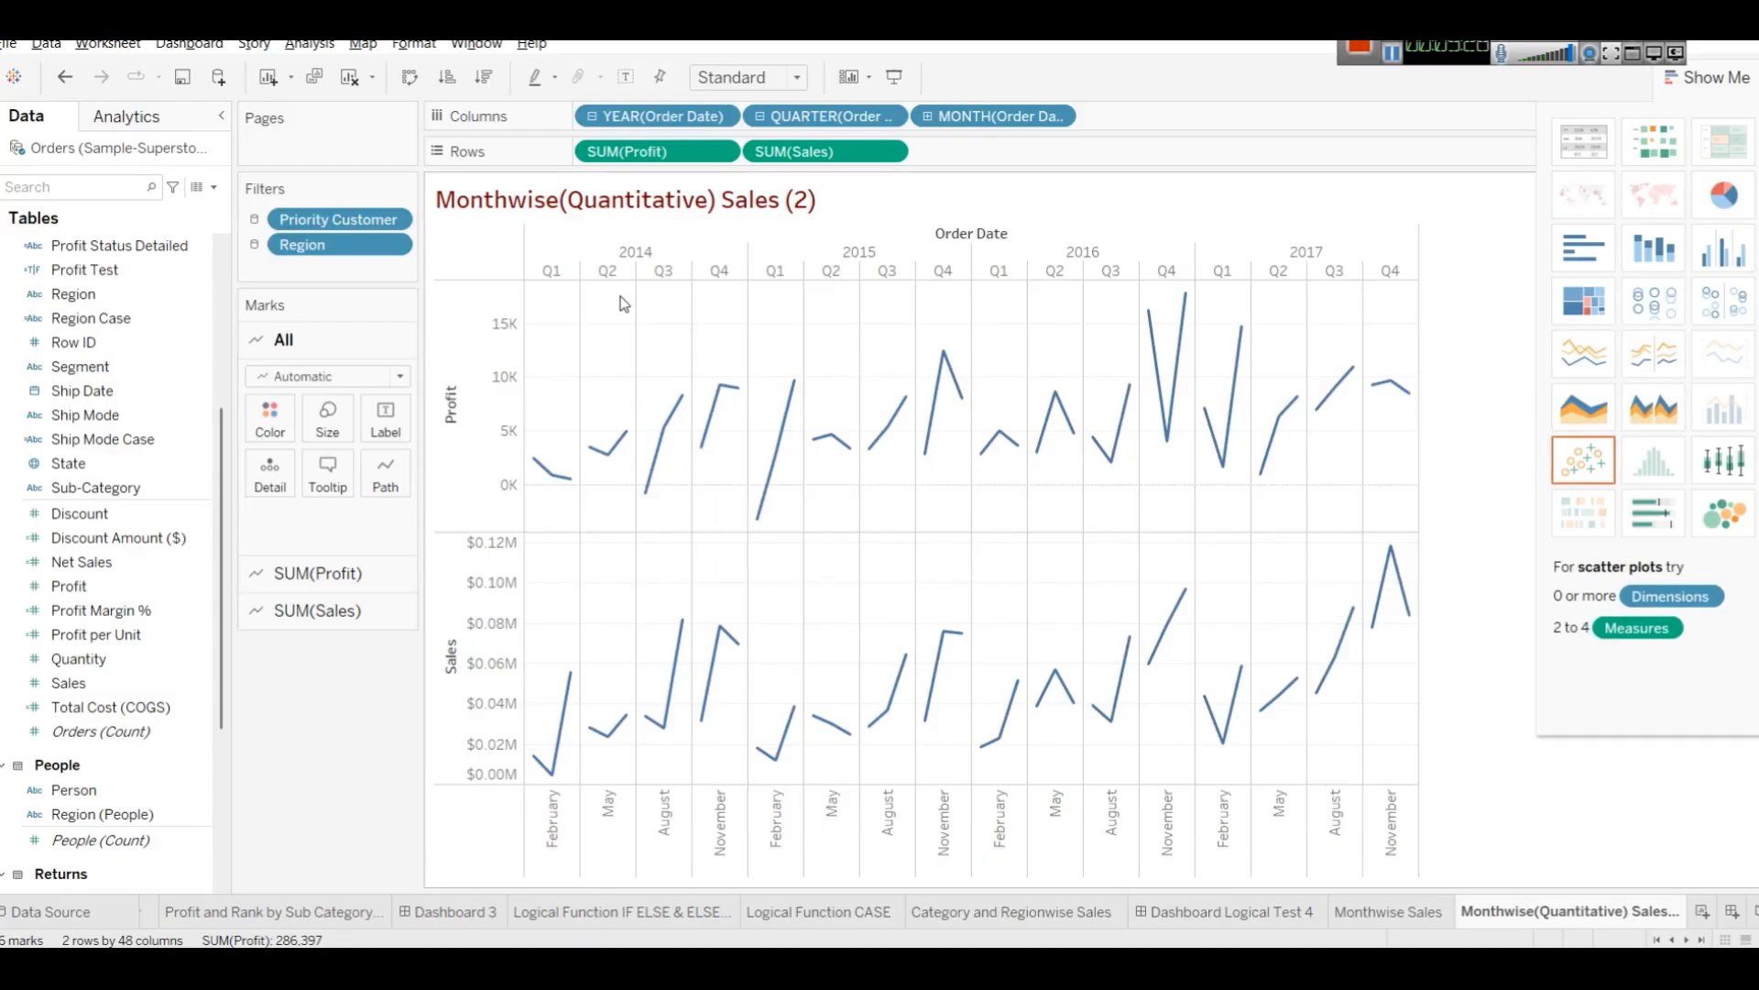
mouse_move(541, 465)
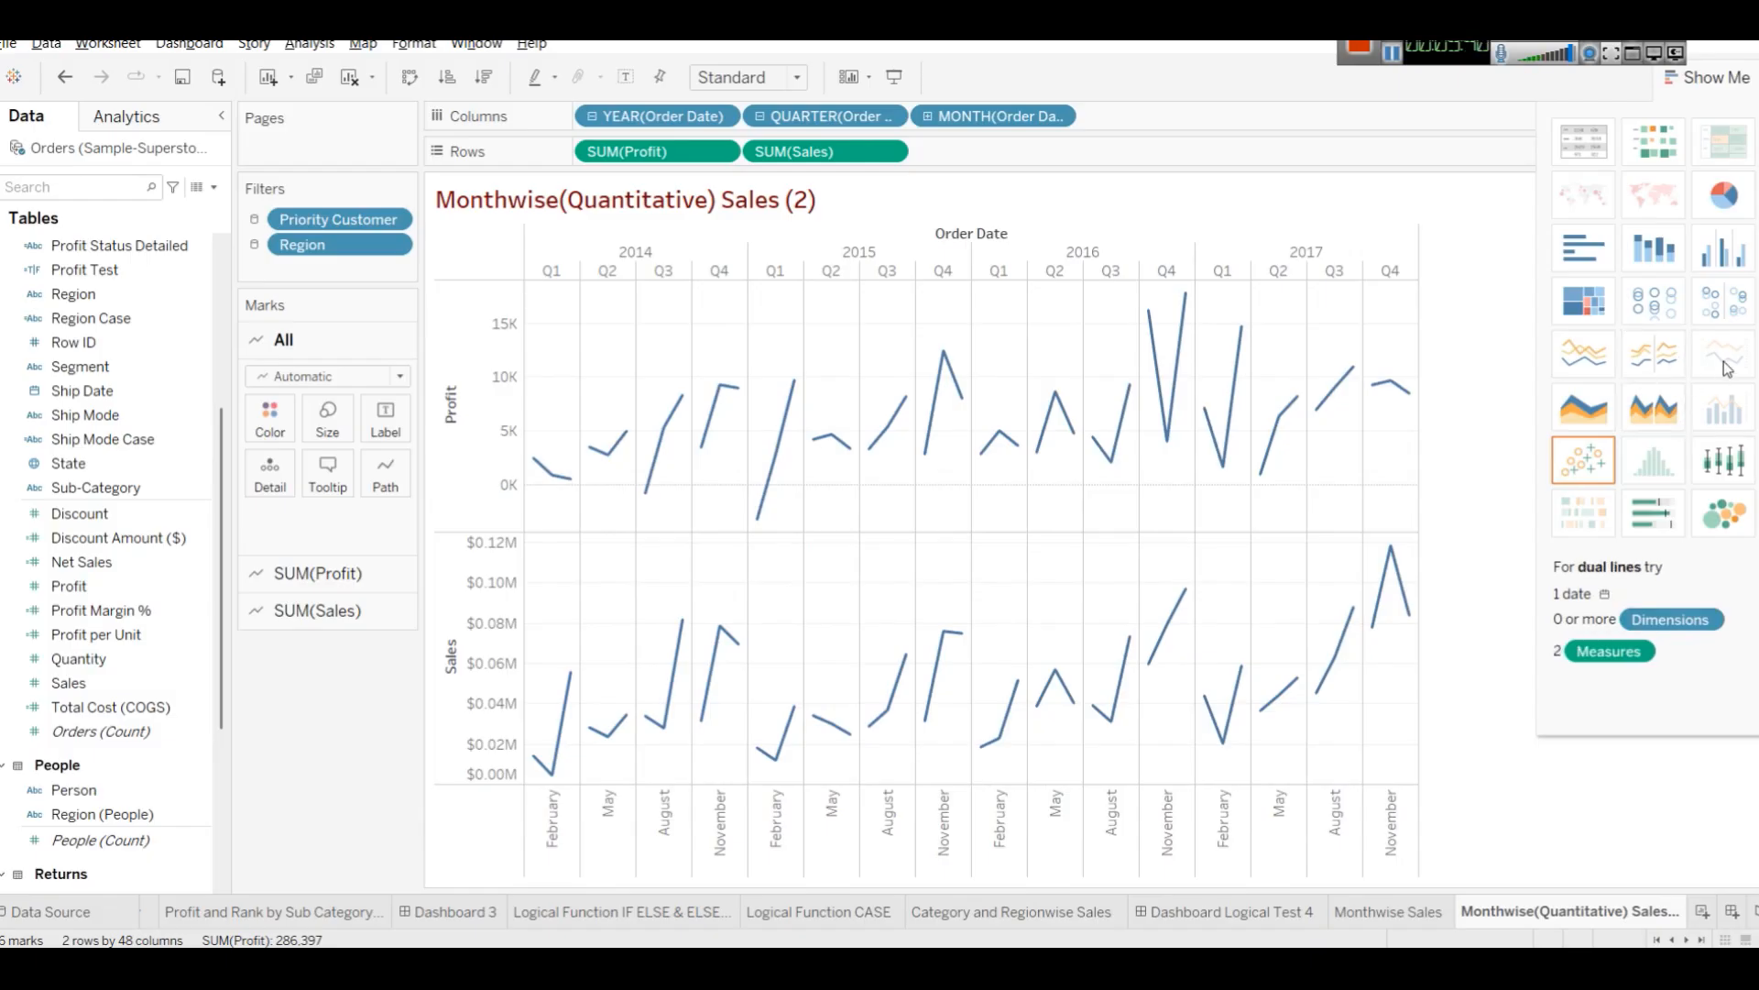
key(ctrl+z)
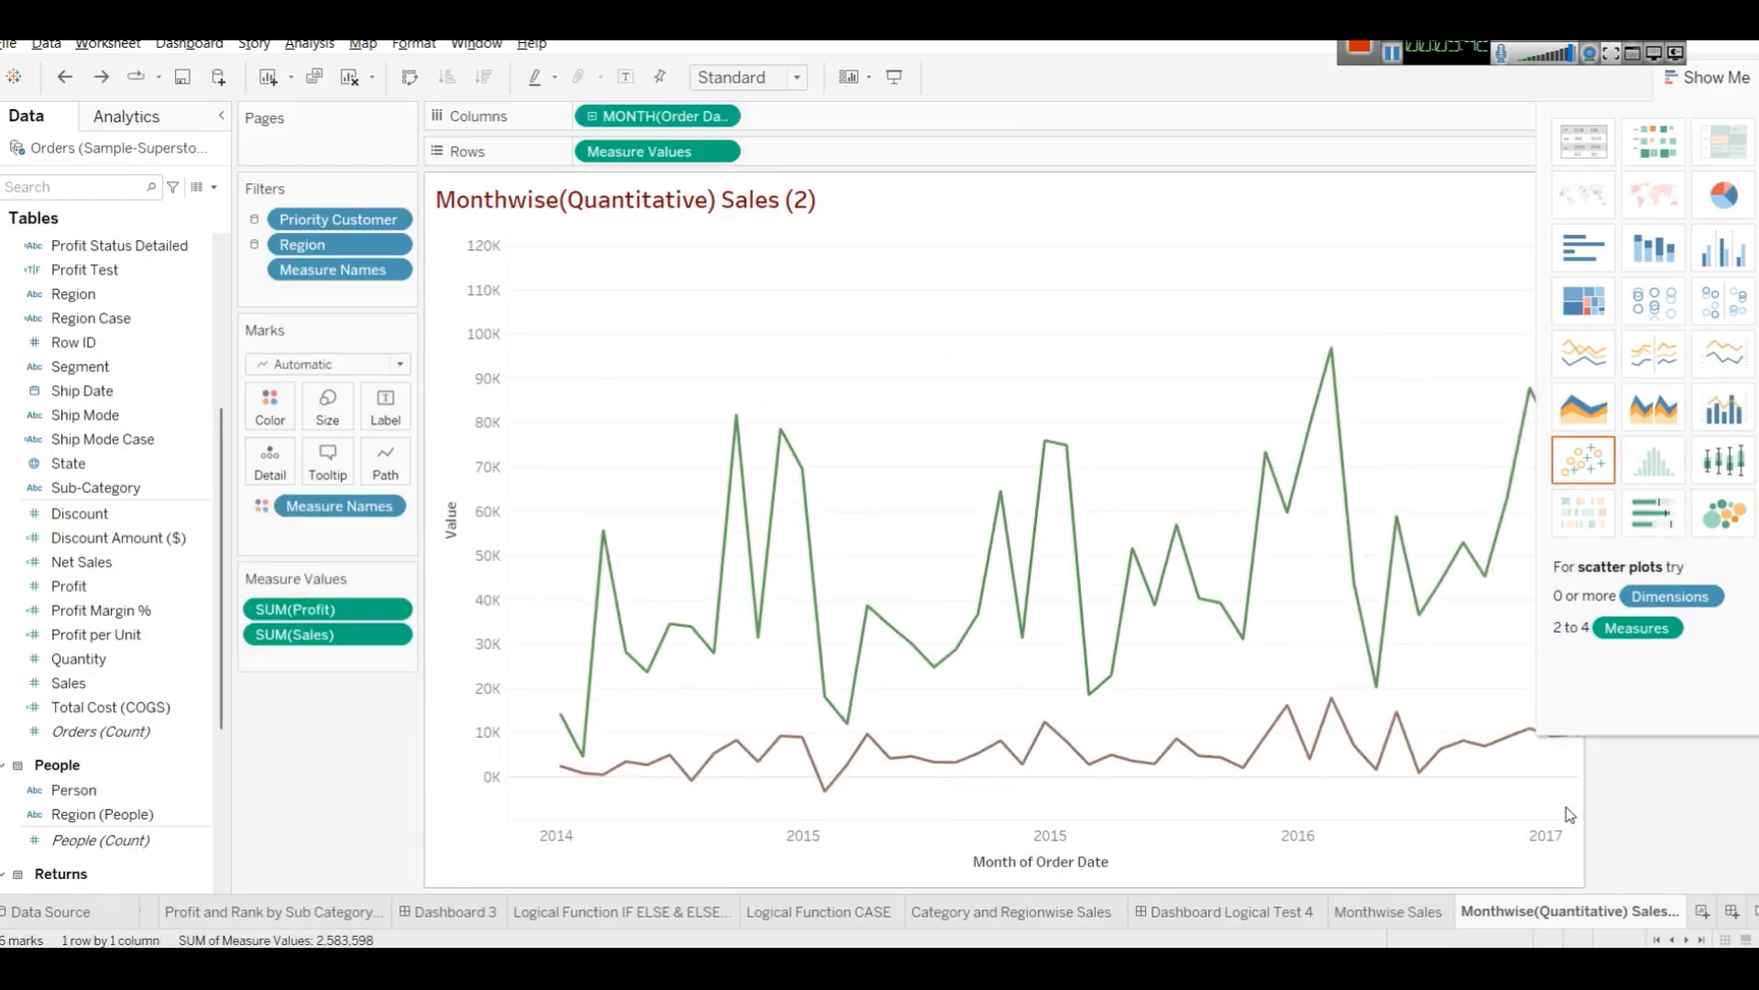
click(1721, 88)
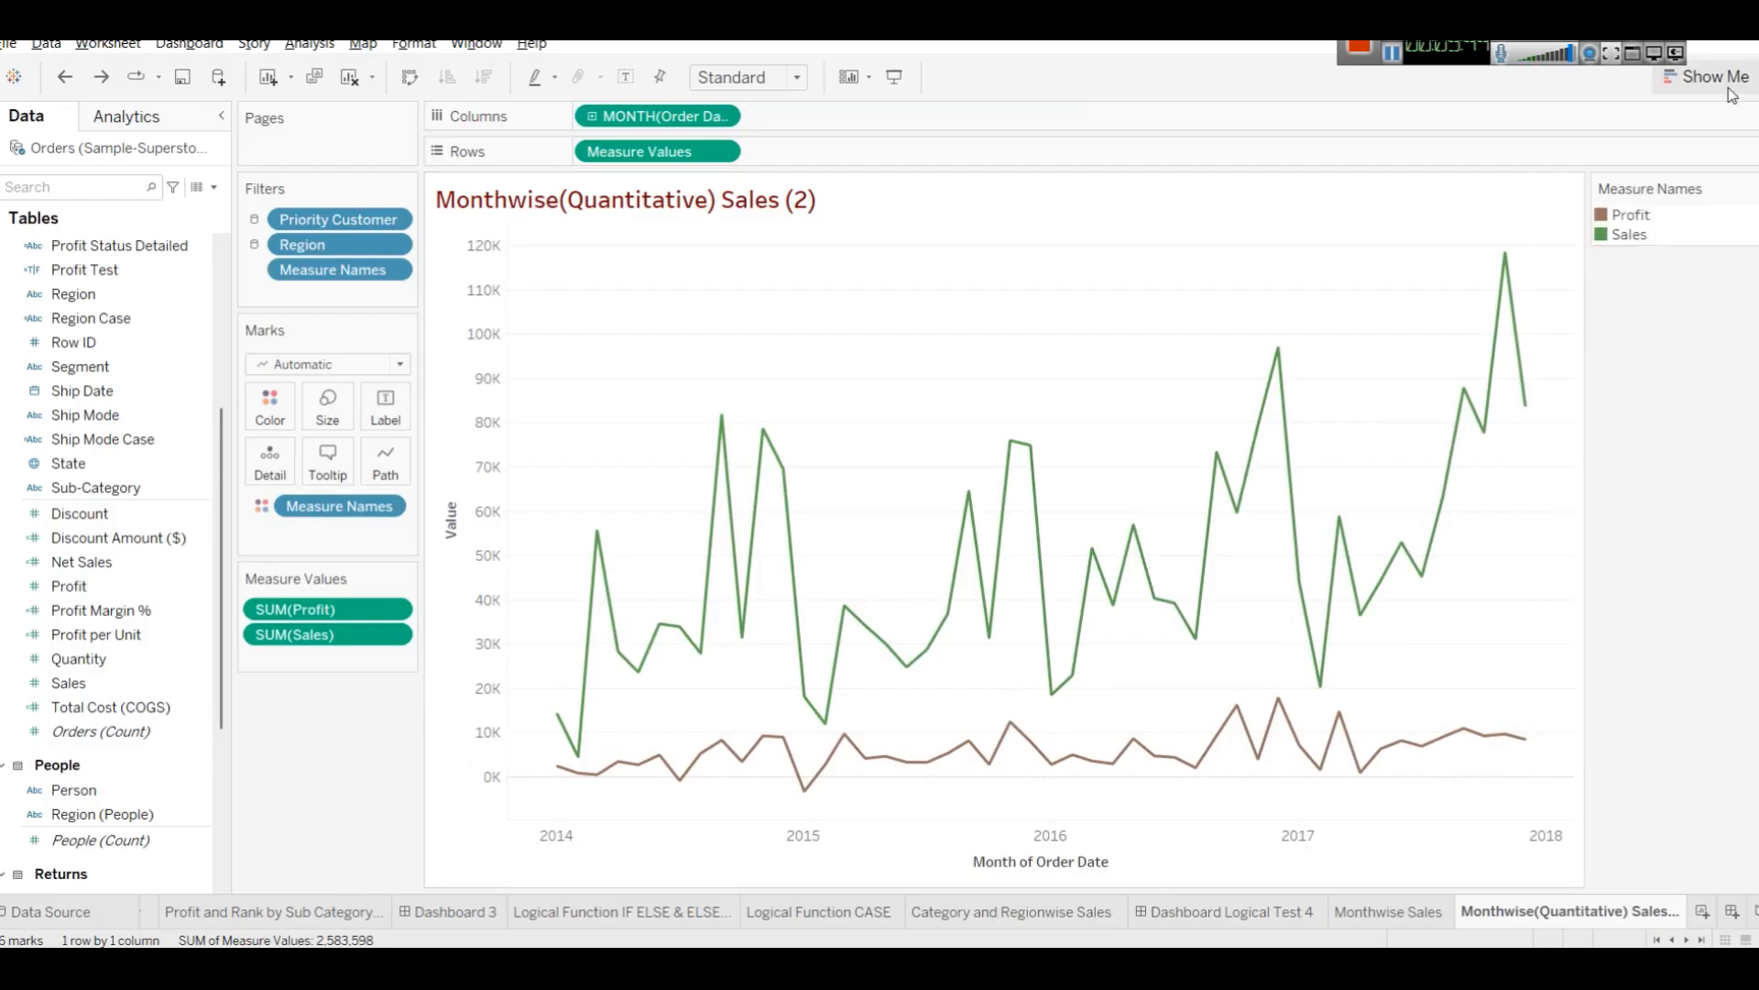
Rename the Monthwise Sales sheet to Monthwise(Dimension) Sales.
click(1374, 917)
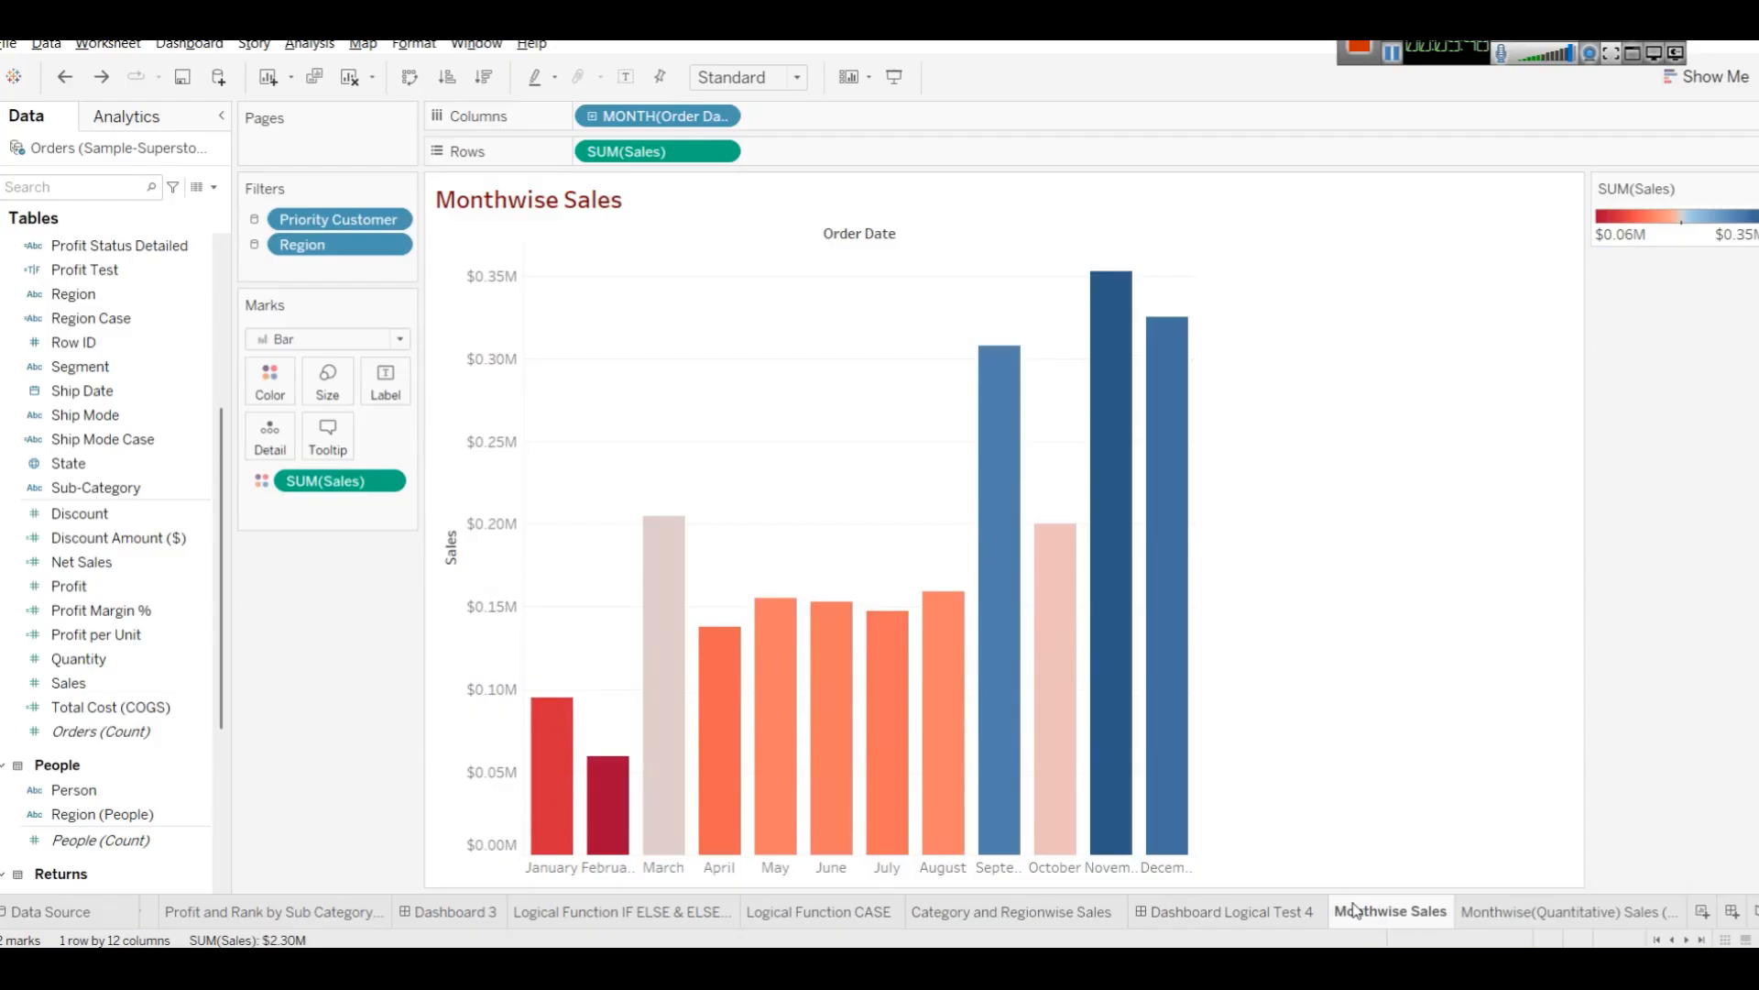
right_click(1365, 912)
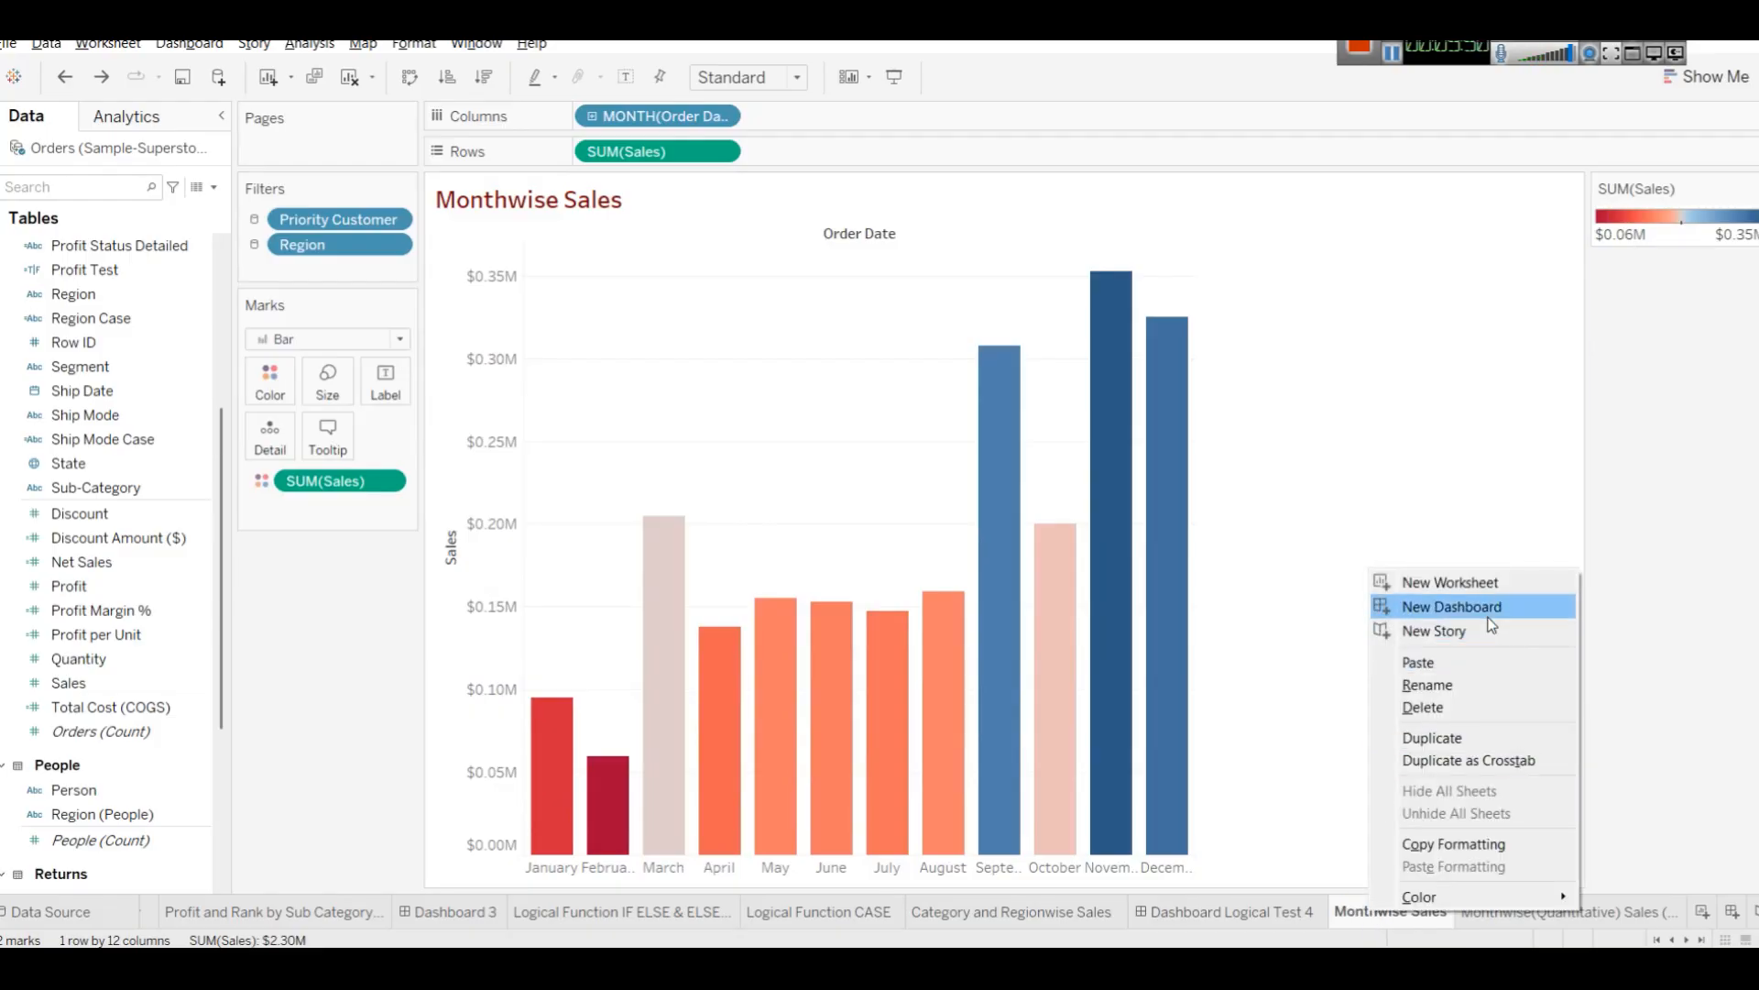
click(1485, 686)
key(Left)
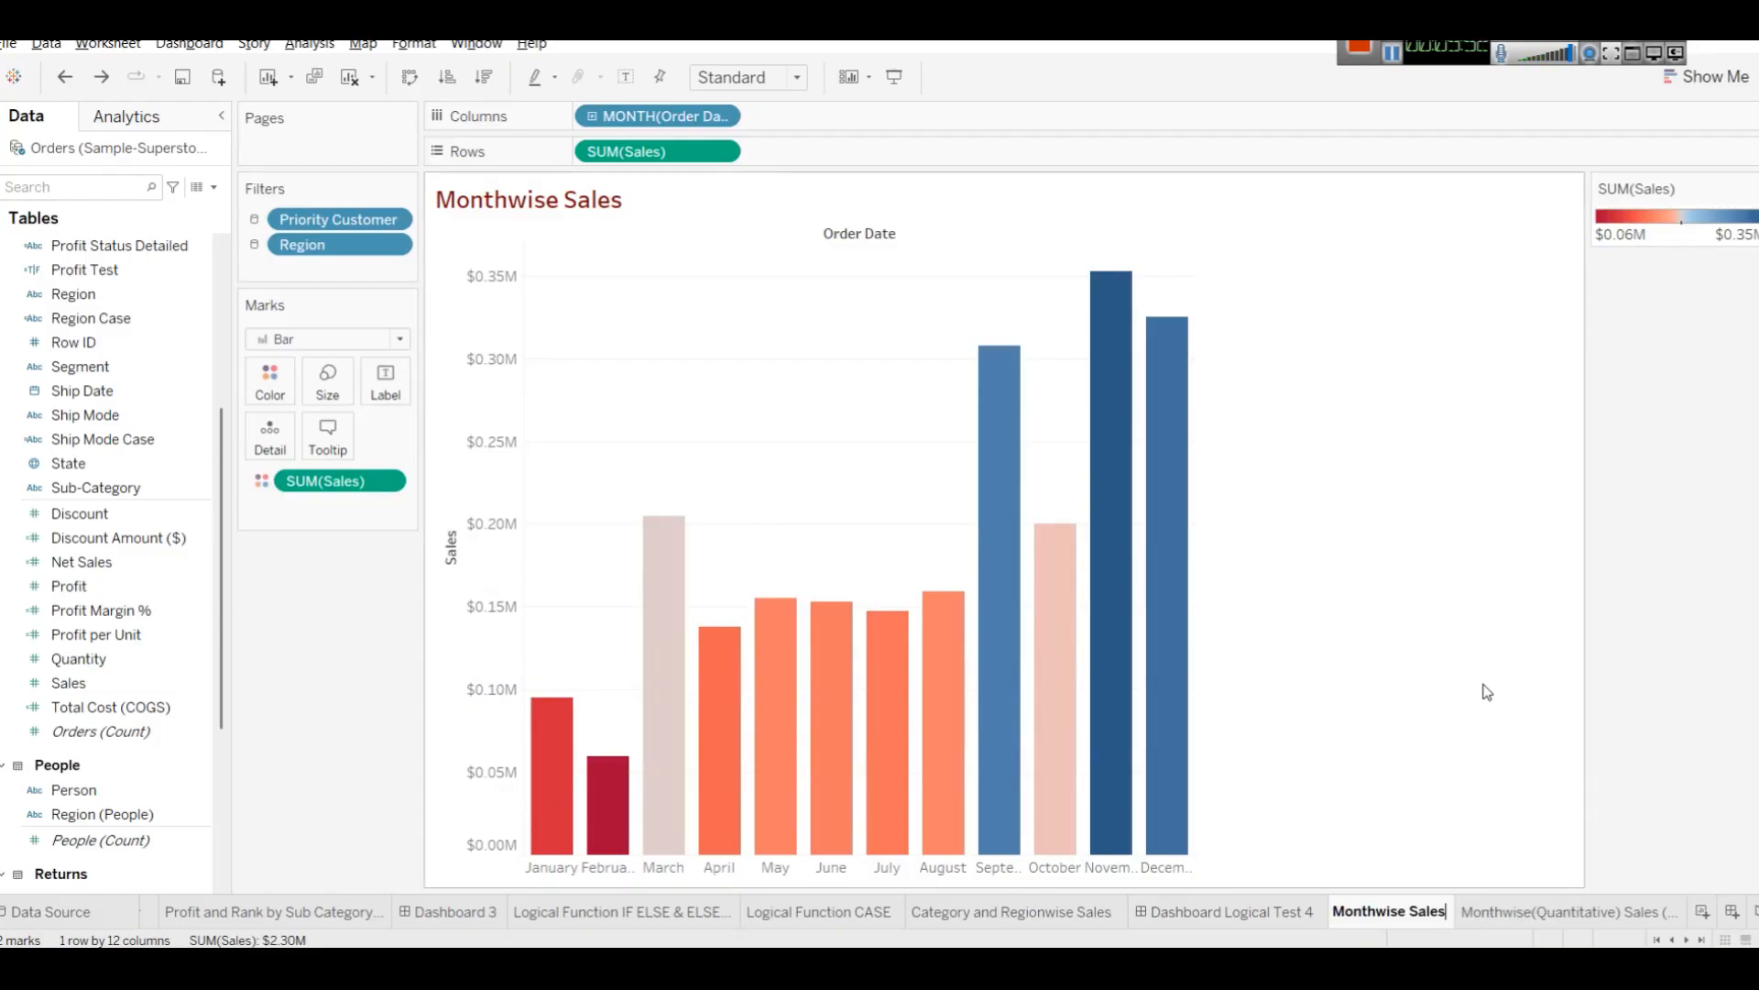
key(Left)
text((Dimension))
key(Return)
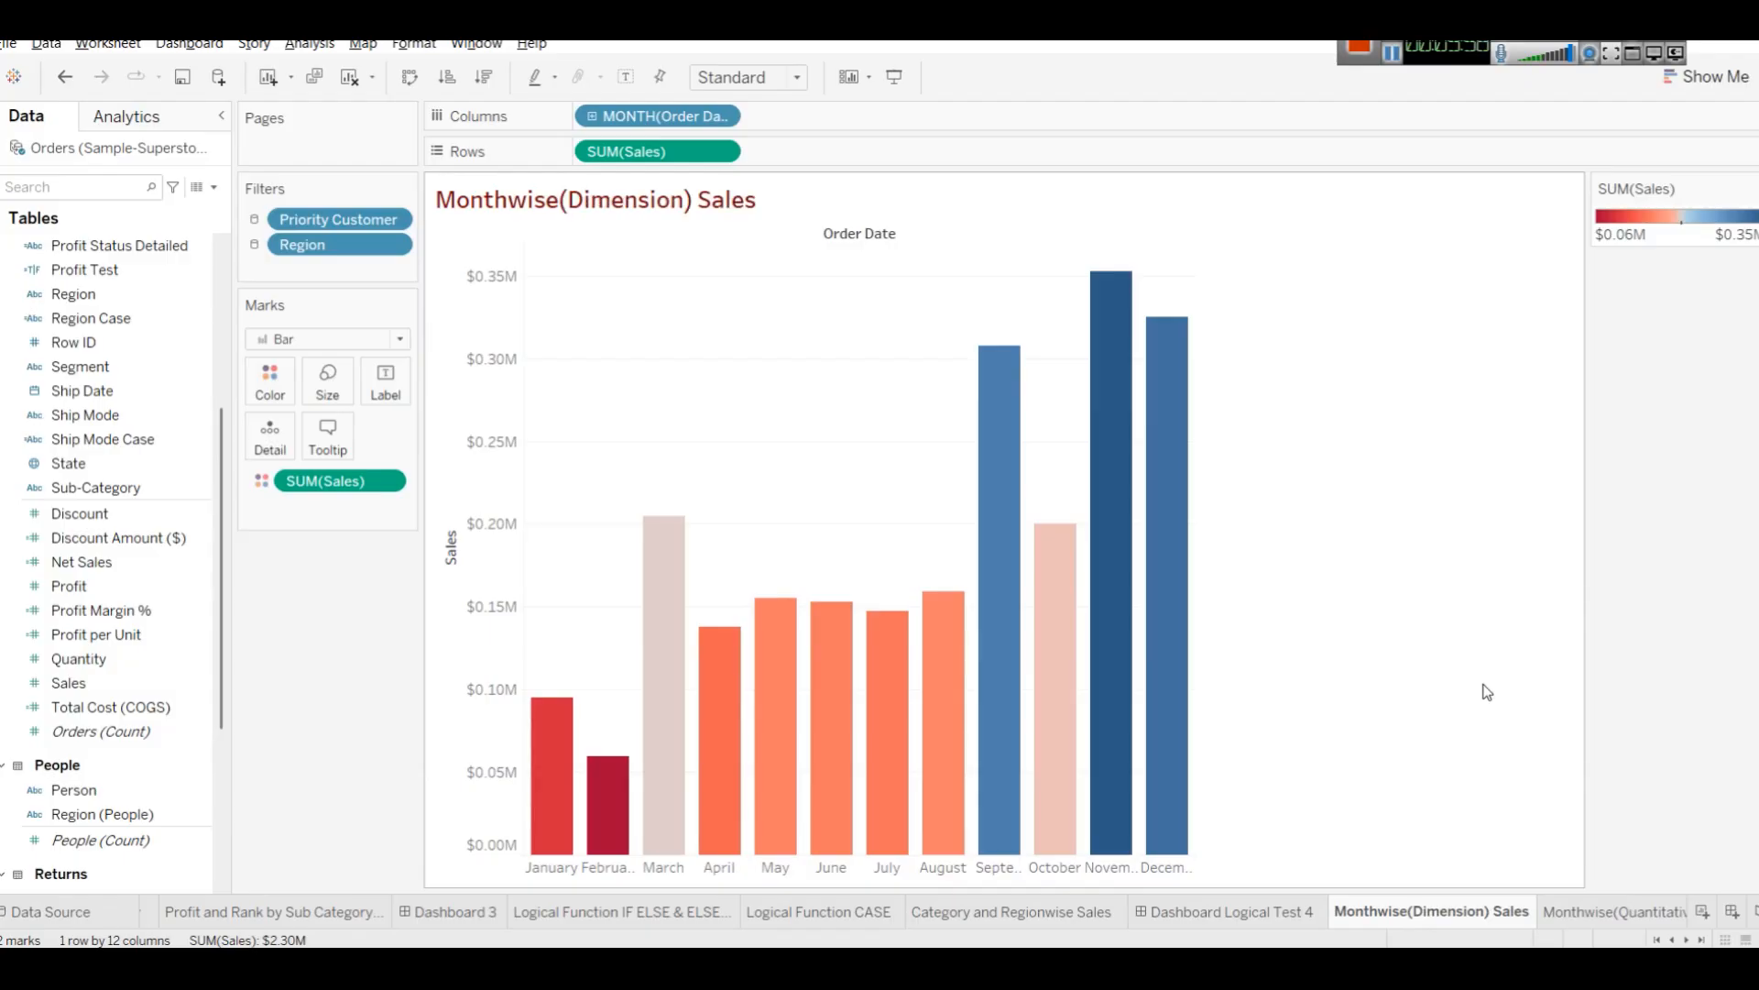
Create a new blank worksheet and return to the Monthwise(Quantitative) Sales (2) sheet.
click(1619, 912)
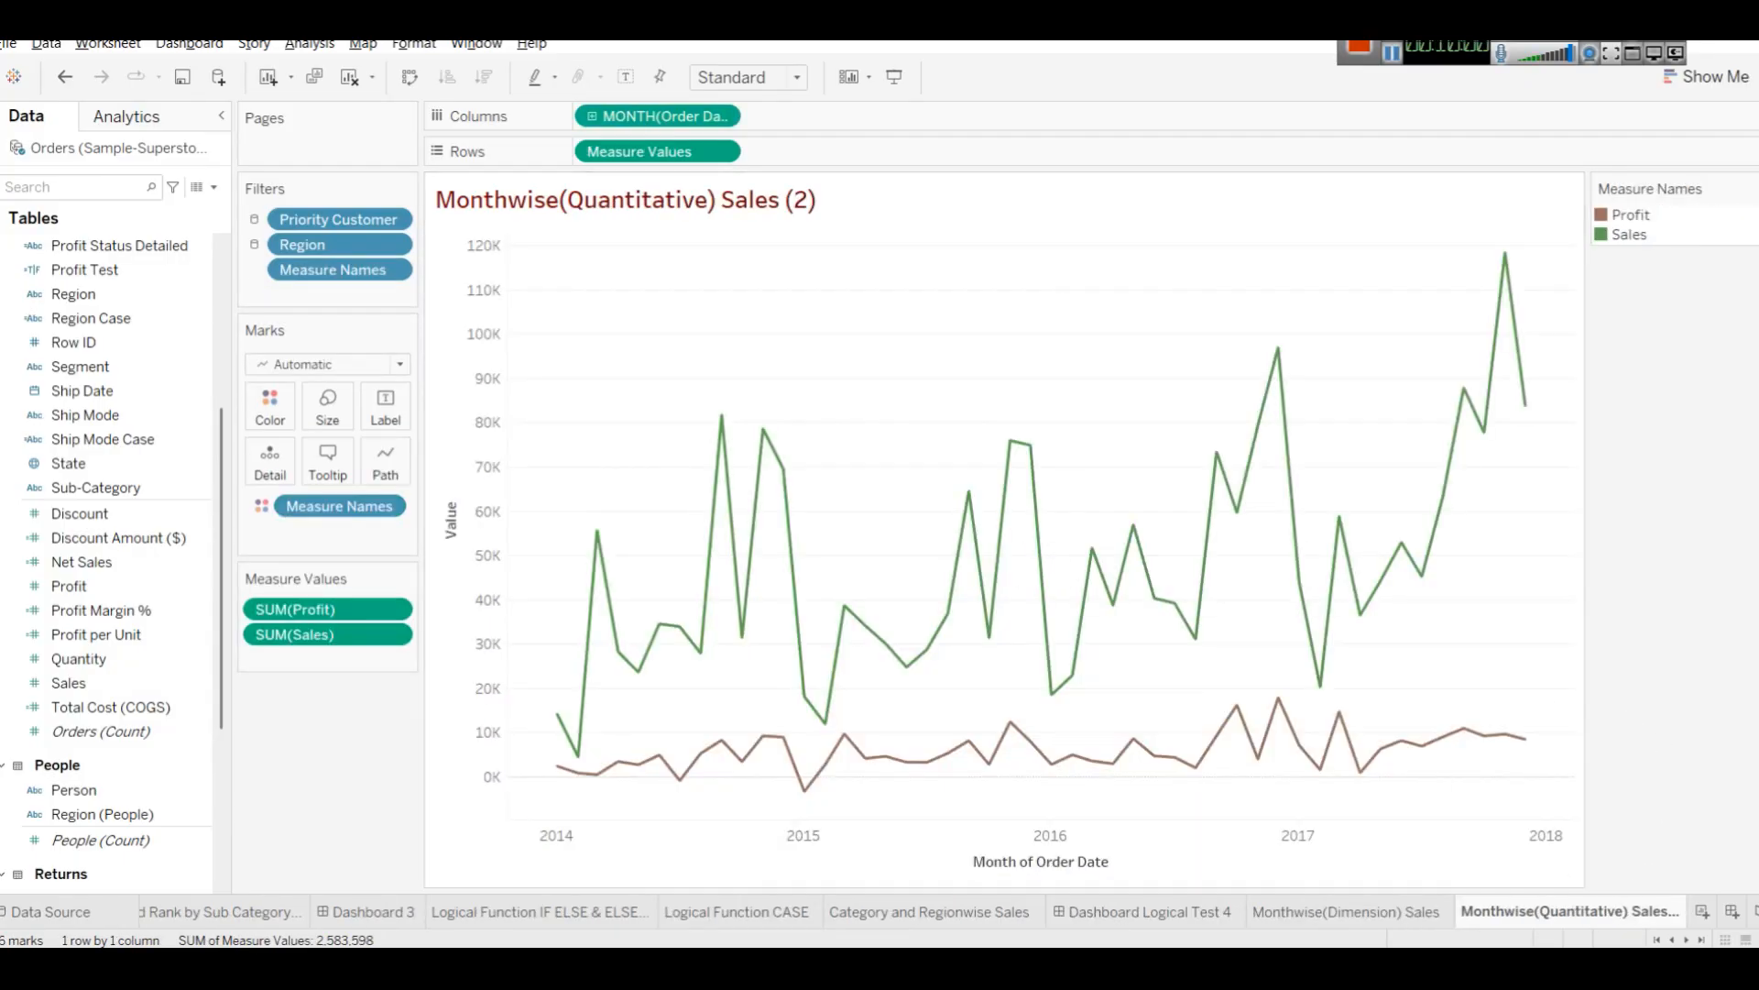
click(1704, 916)
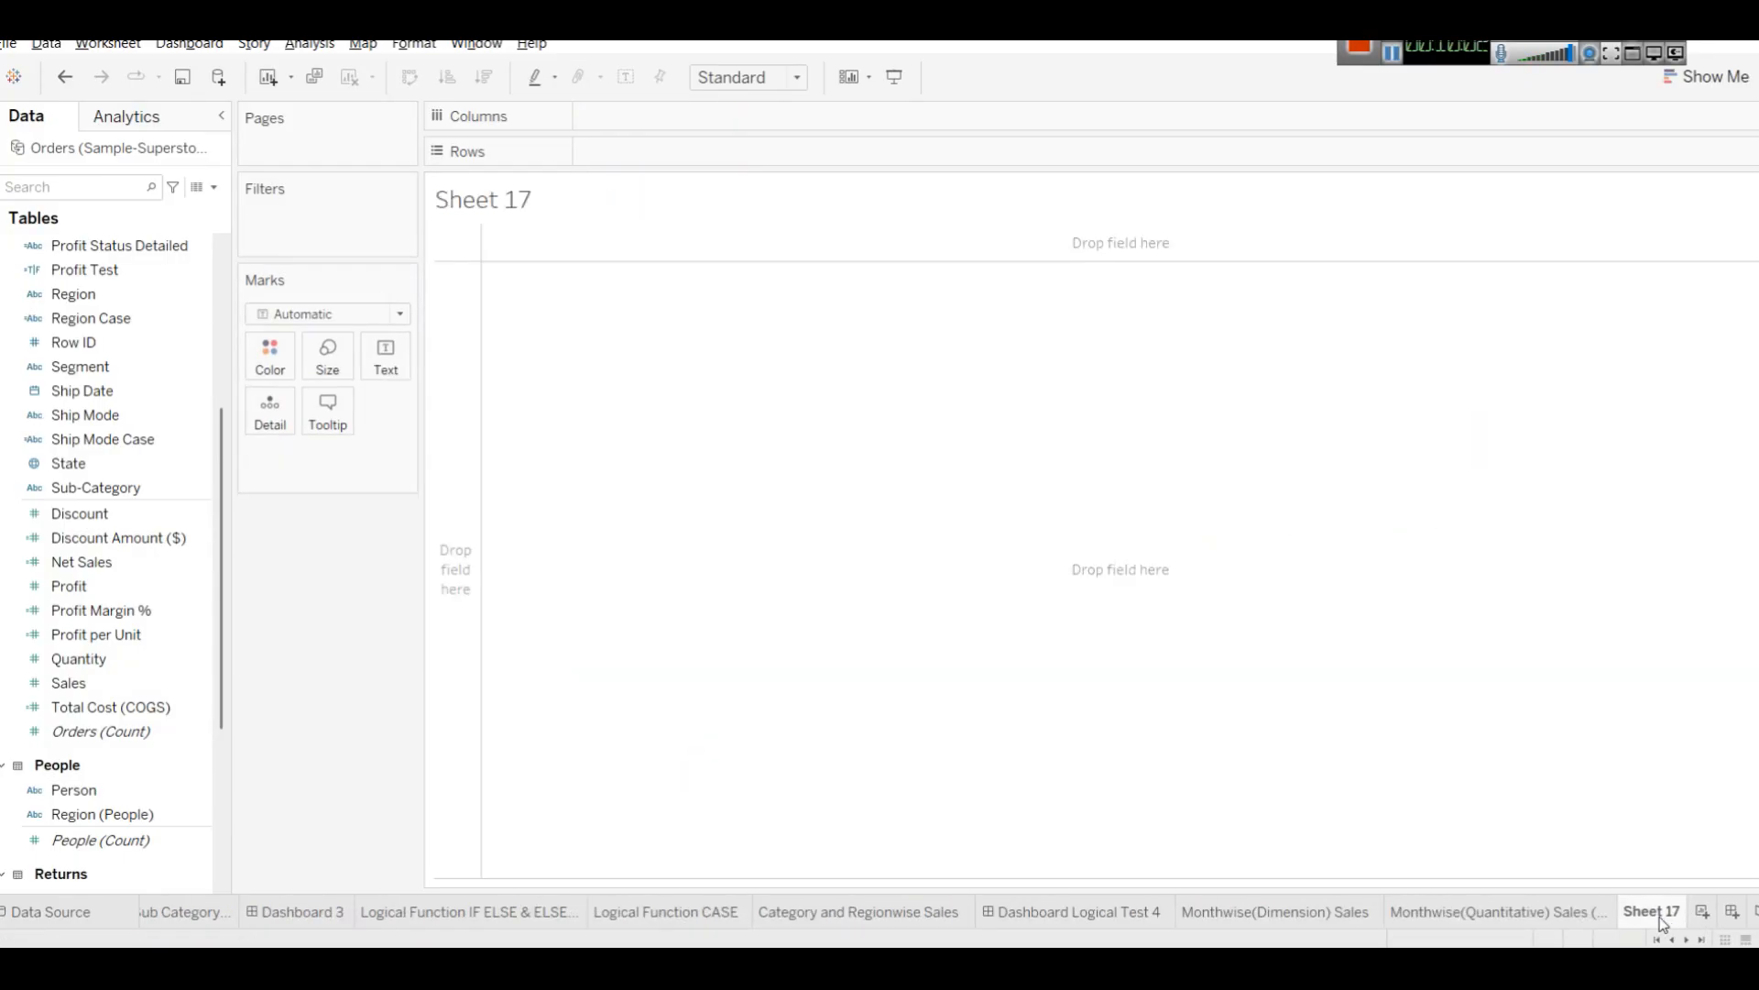
click(1549, 924)
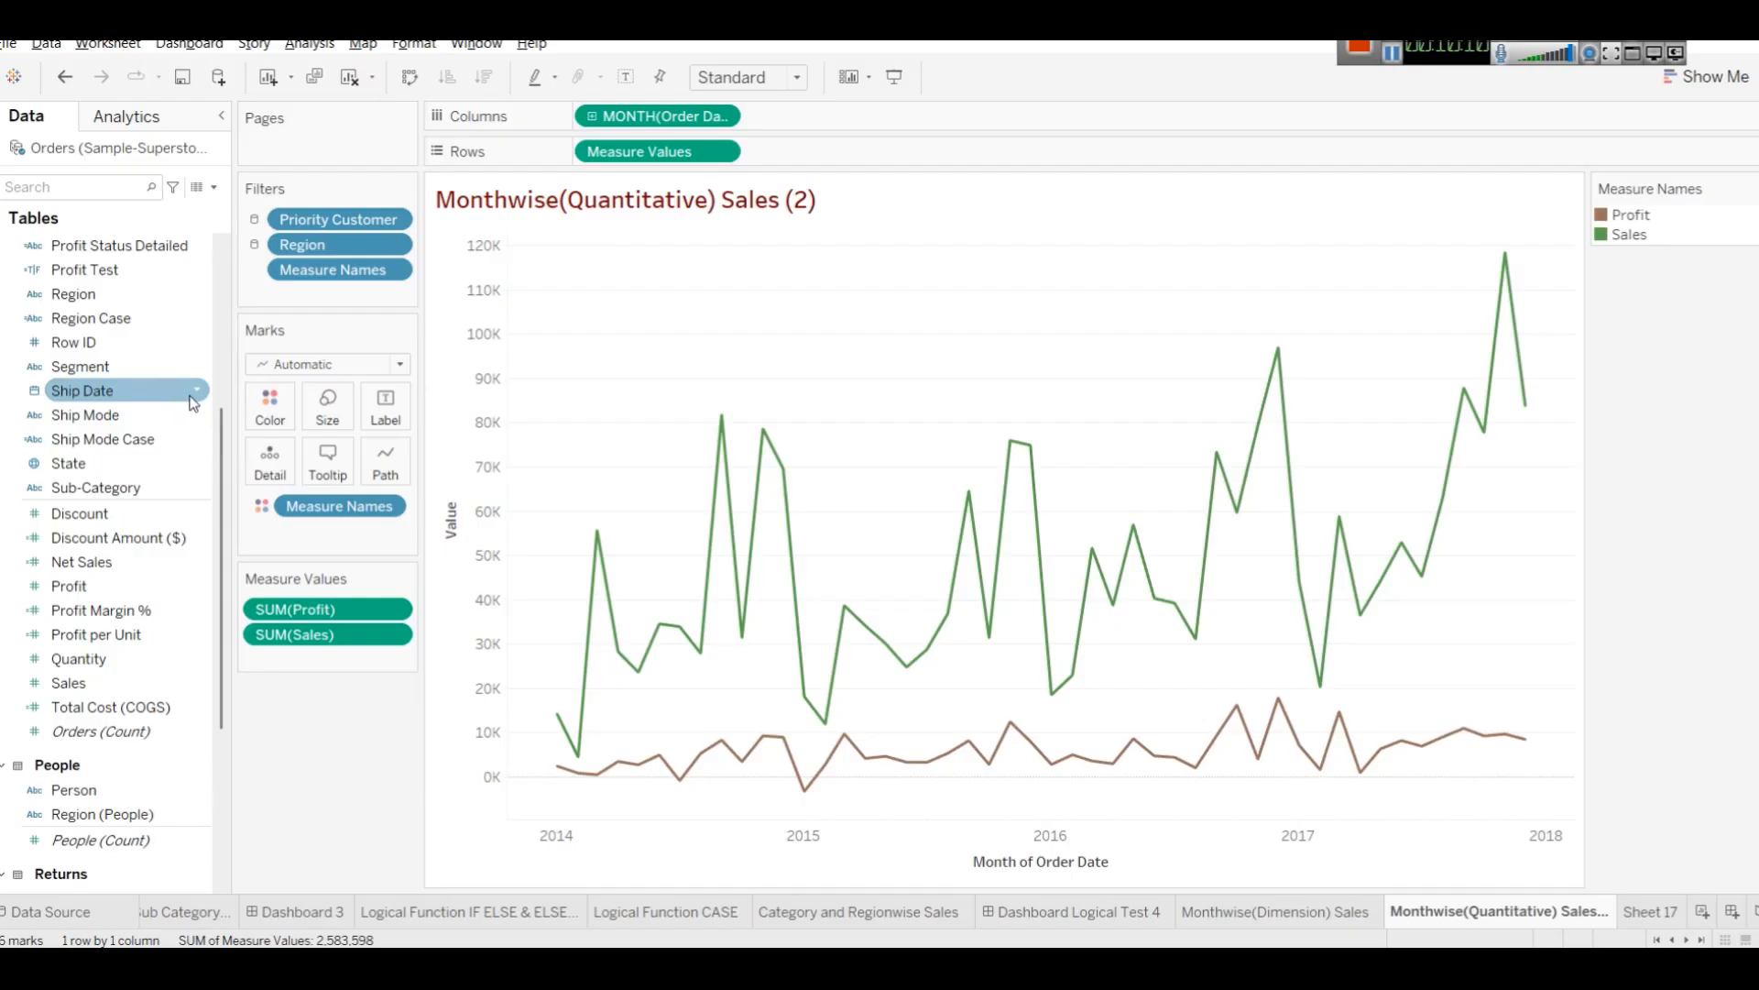
Inspect the data type options available for the Order Date field.
scroll(193, 403, up, 5)
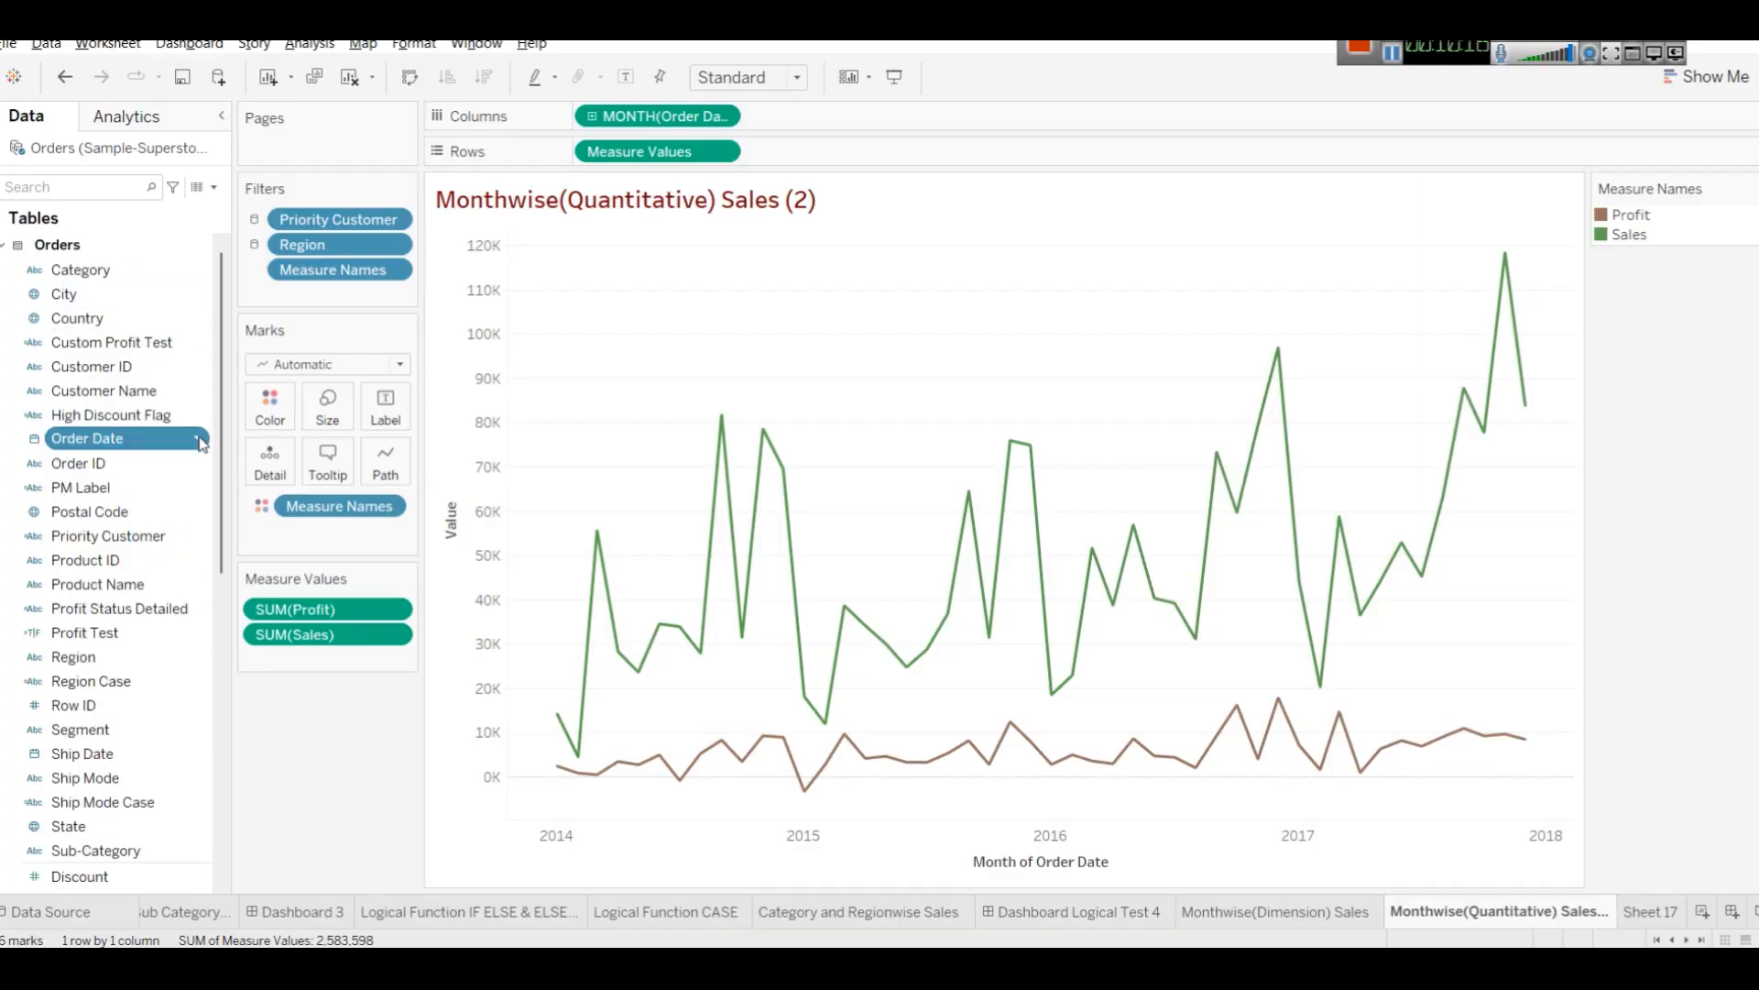
click(199, 439)
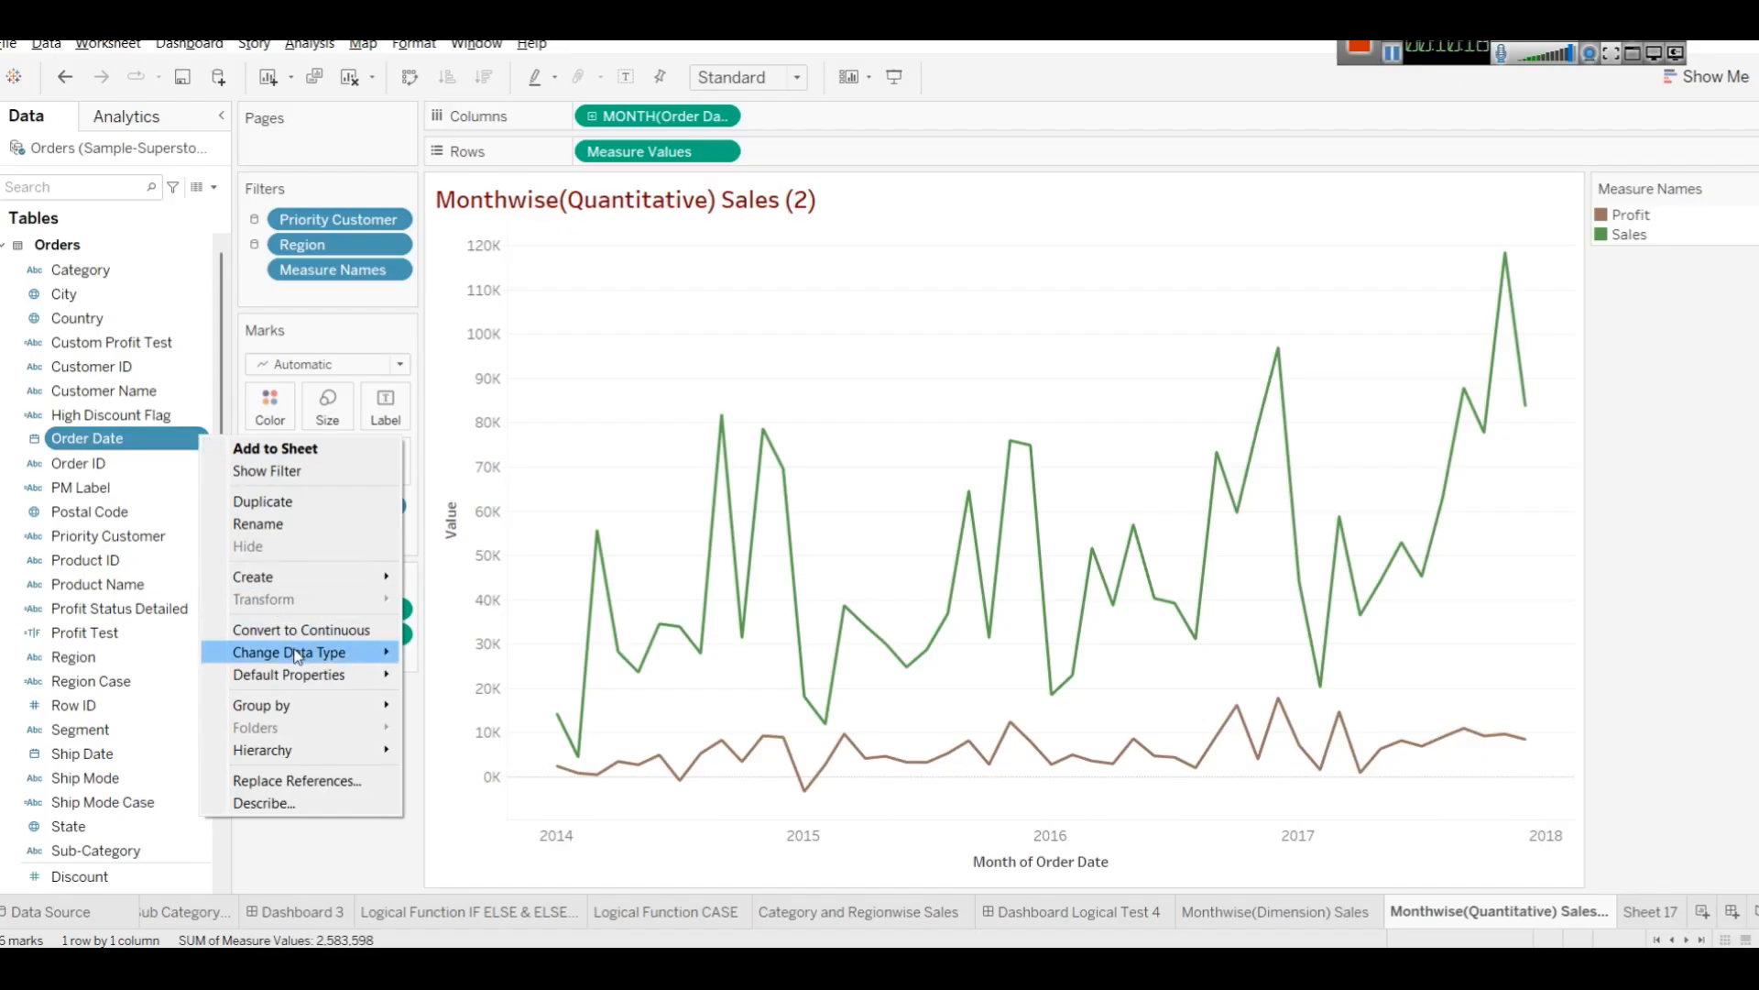
mouse_move(297, 656)
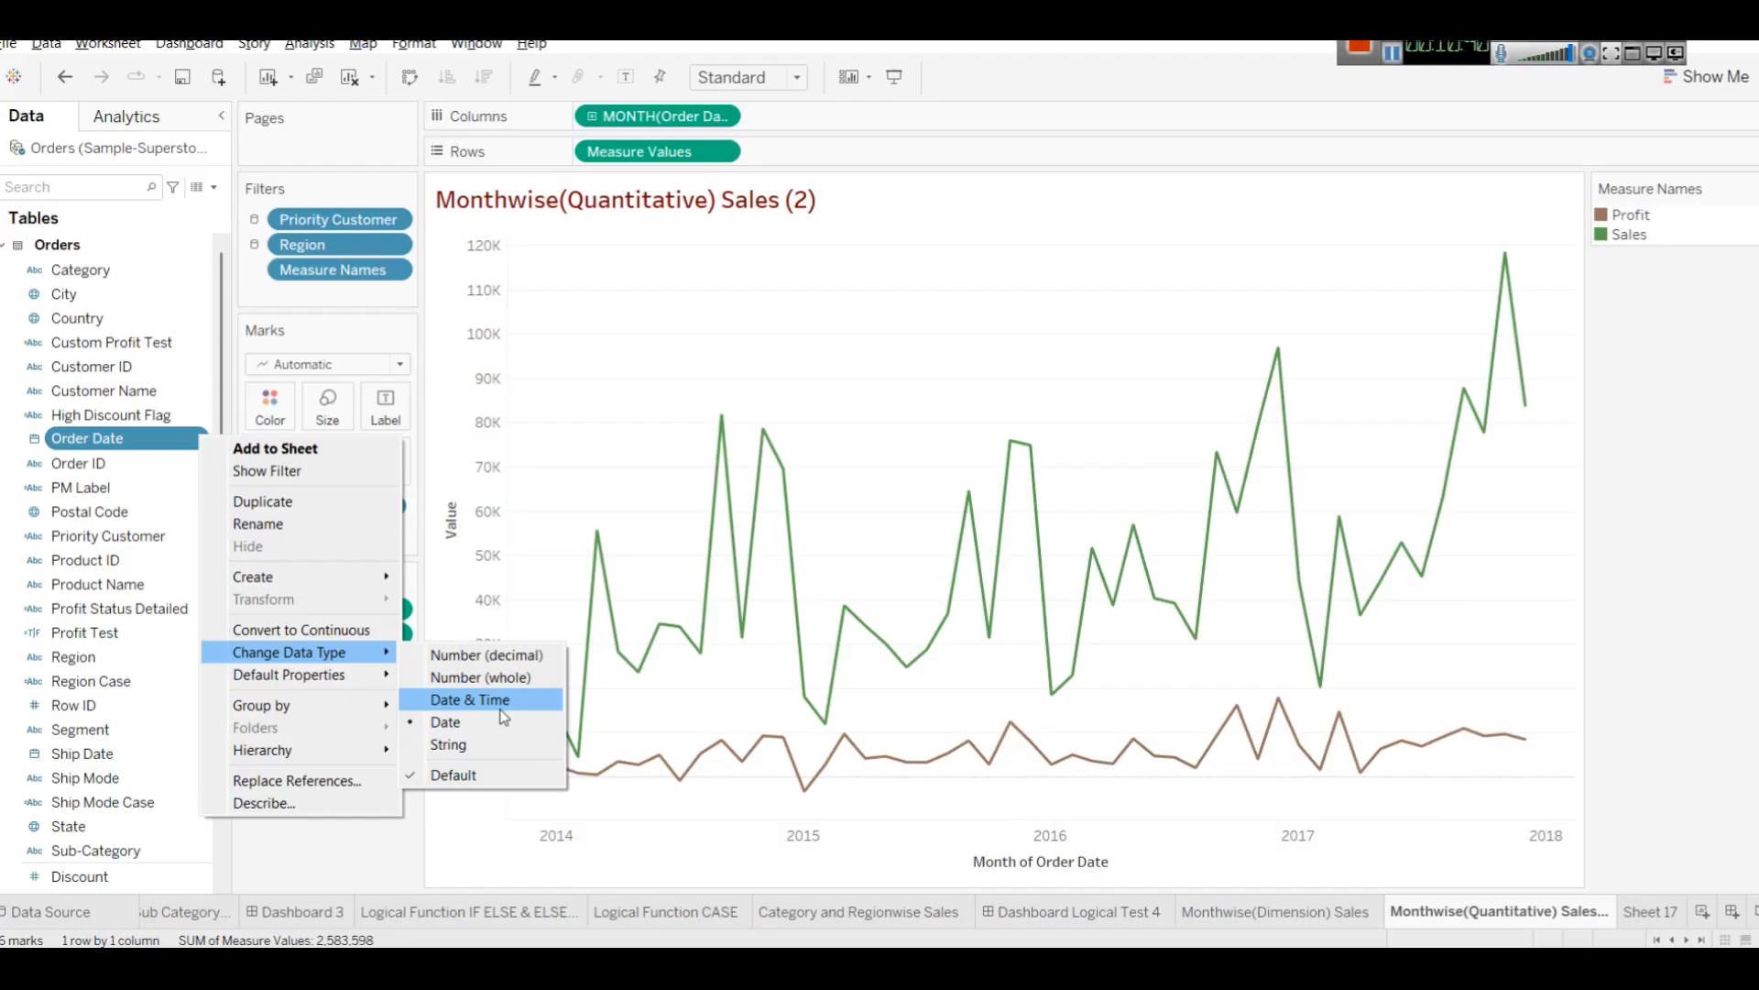
Switch to Notepad by launching it from the Run dialog.
key(super+r)
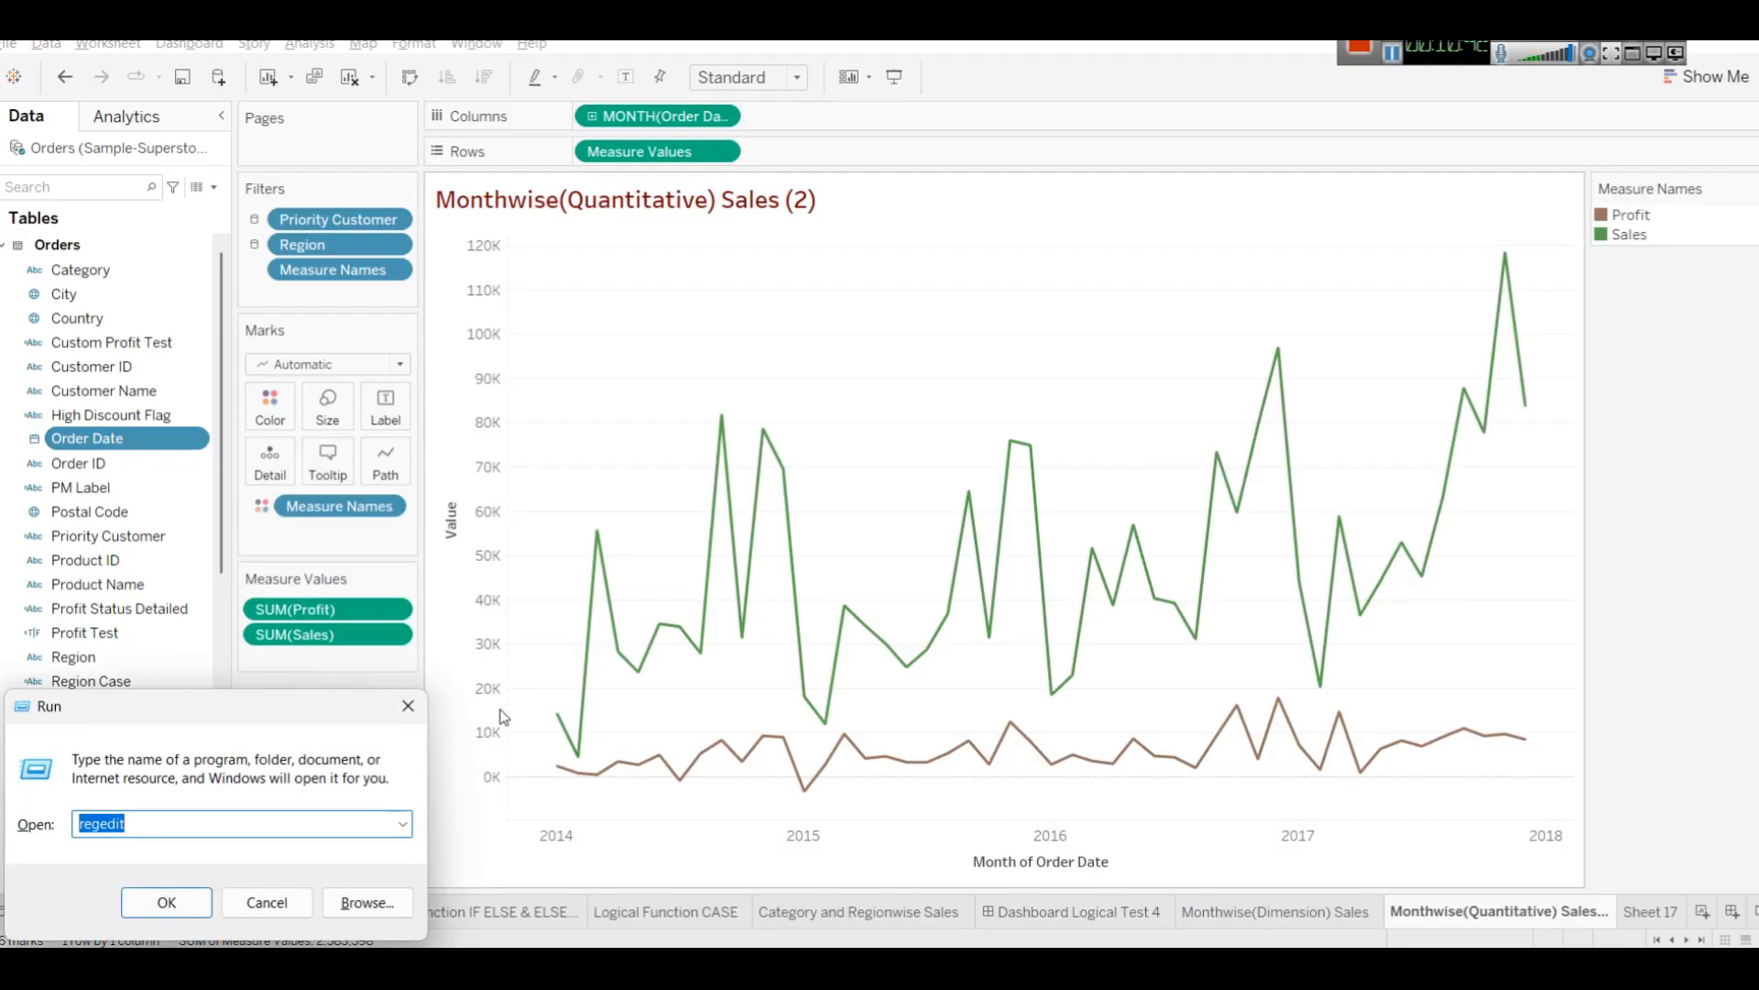
text(n)
key(Up)
key(Up)
key(Return)
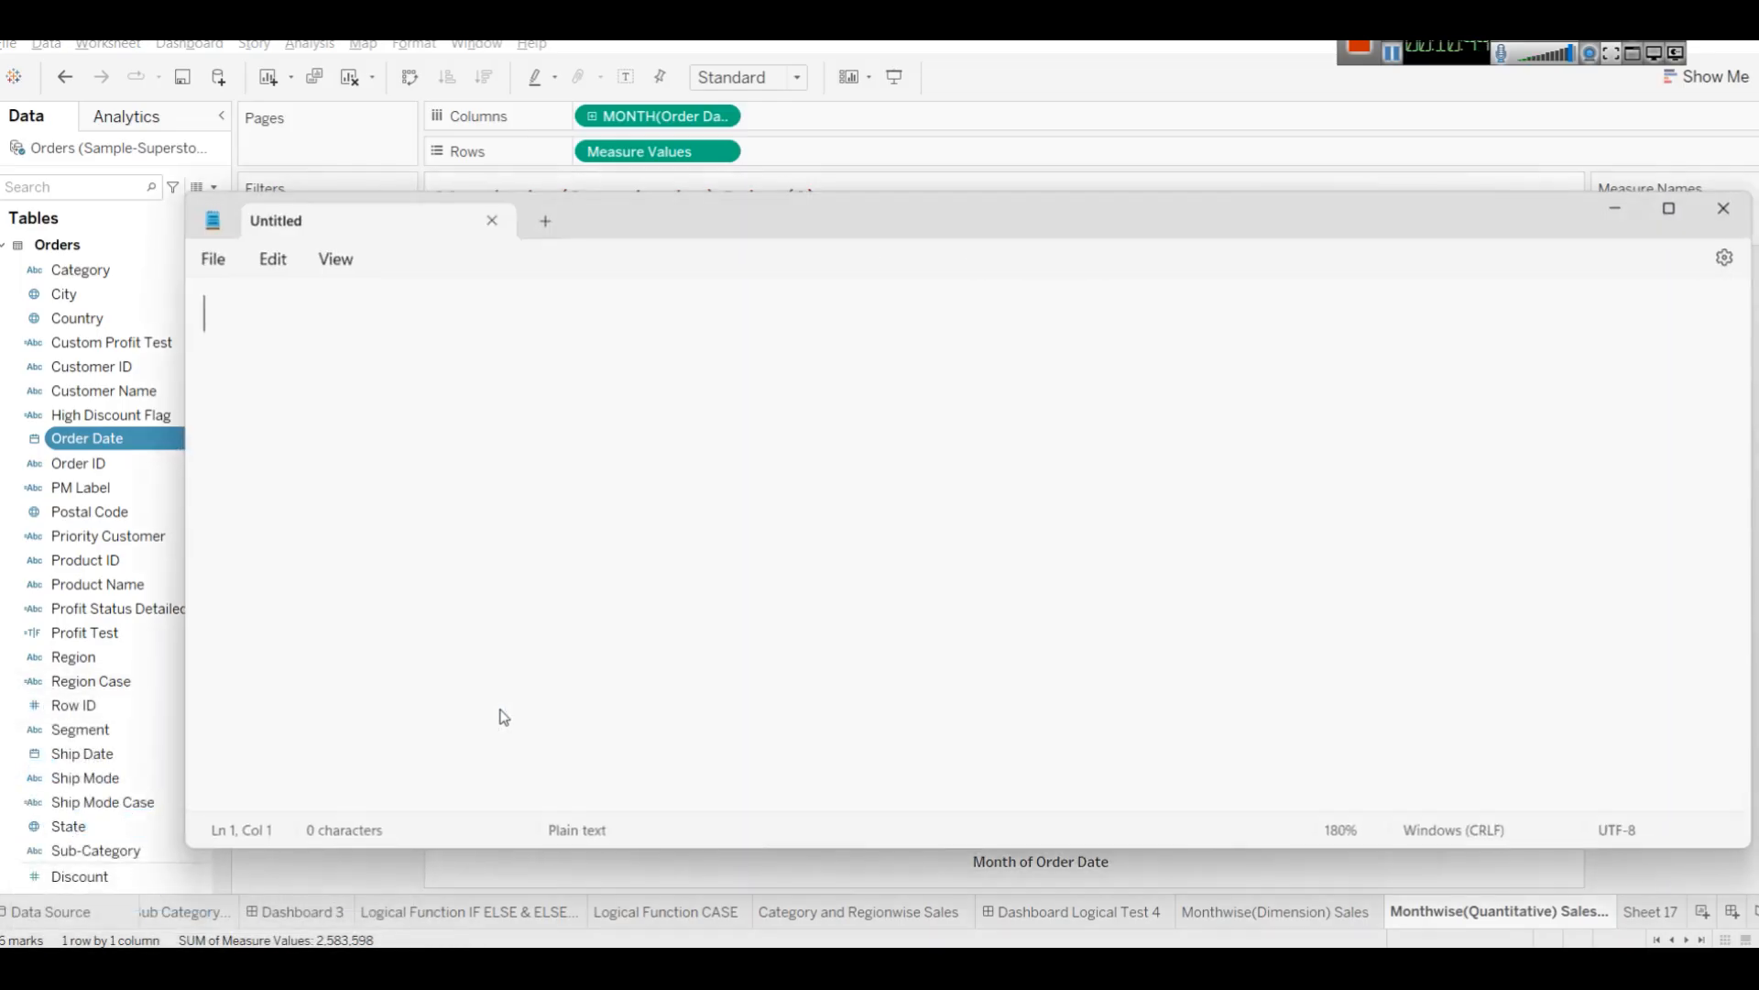
text(202)
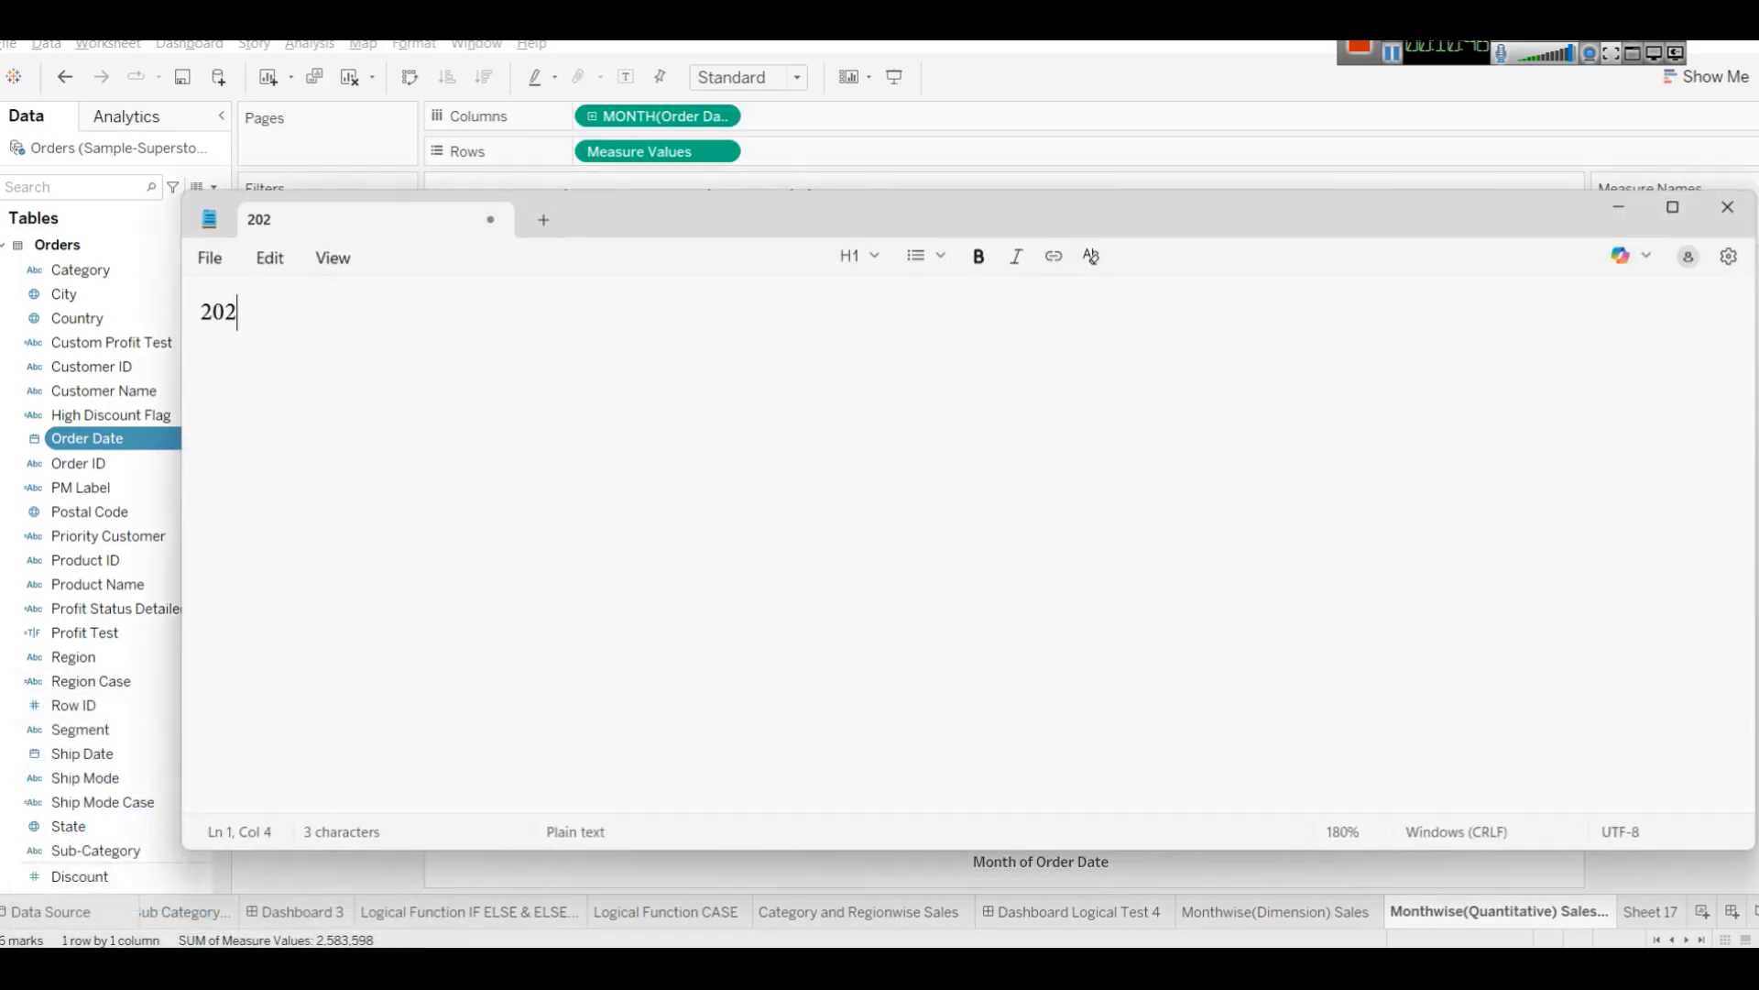
text(5-21-12 )
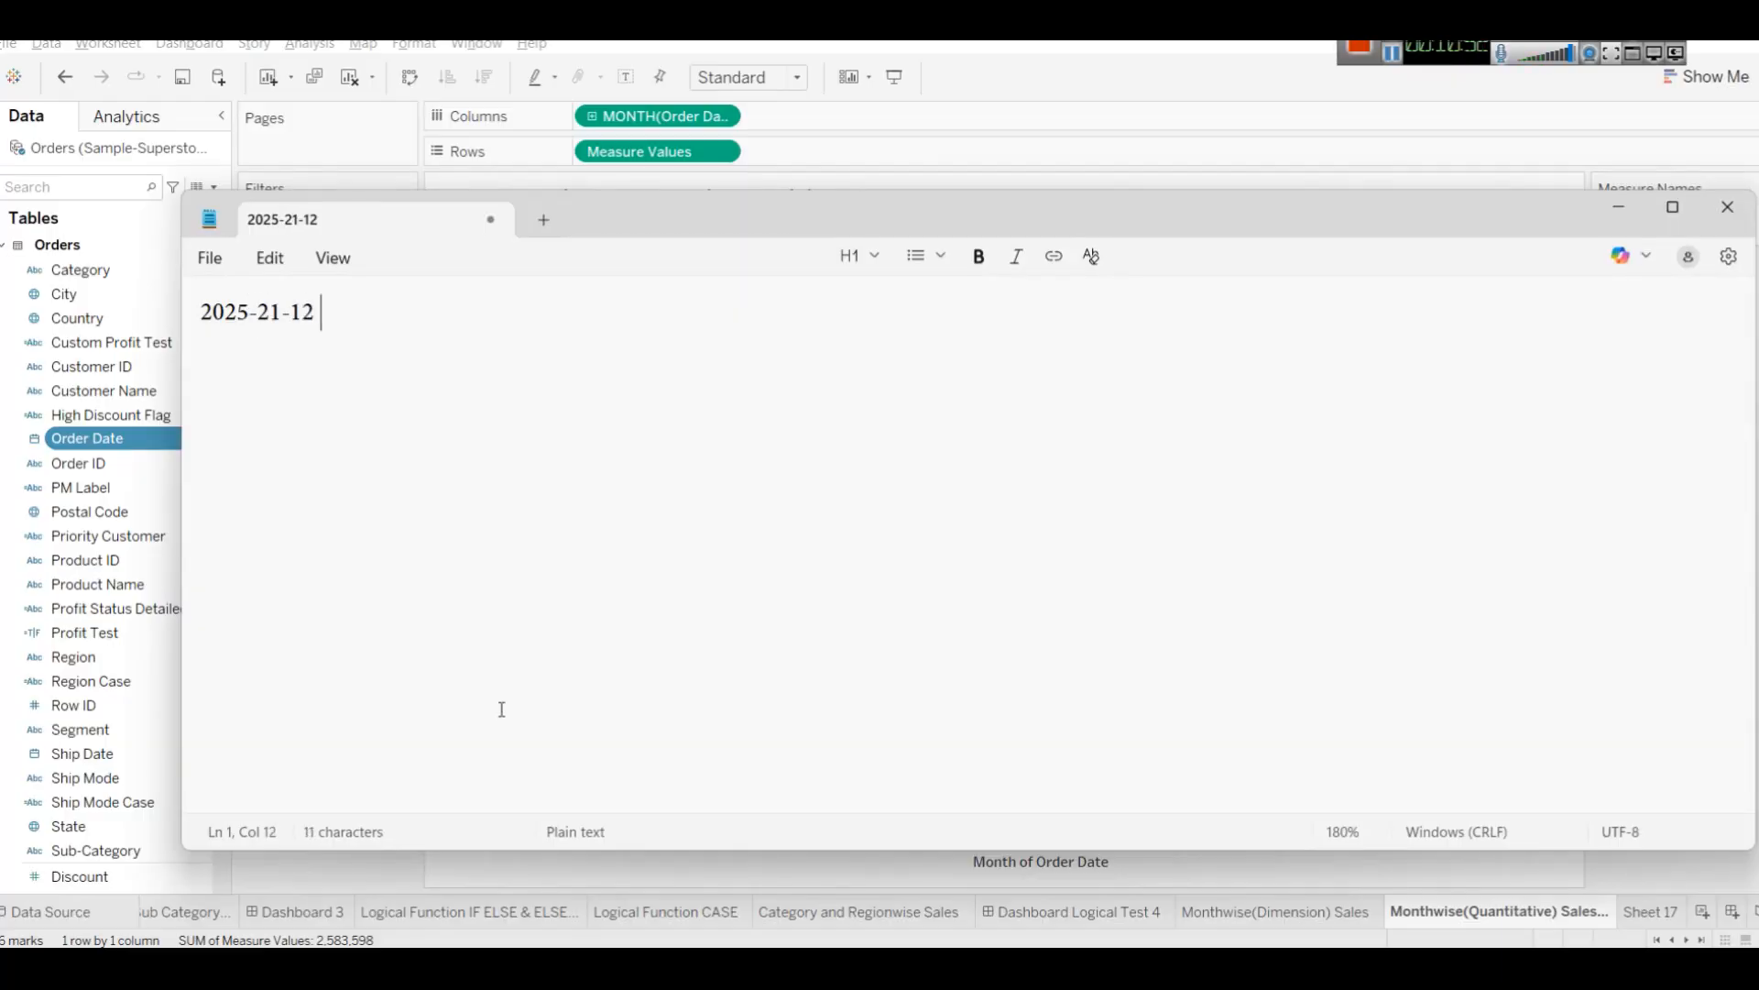
text(16:46)
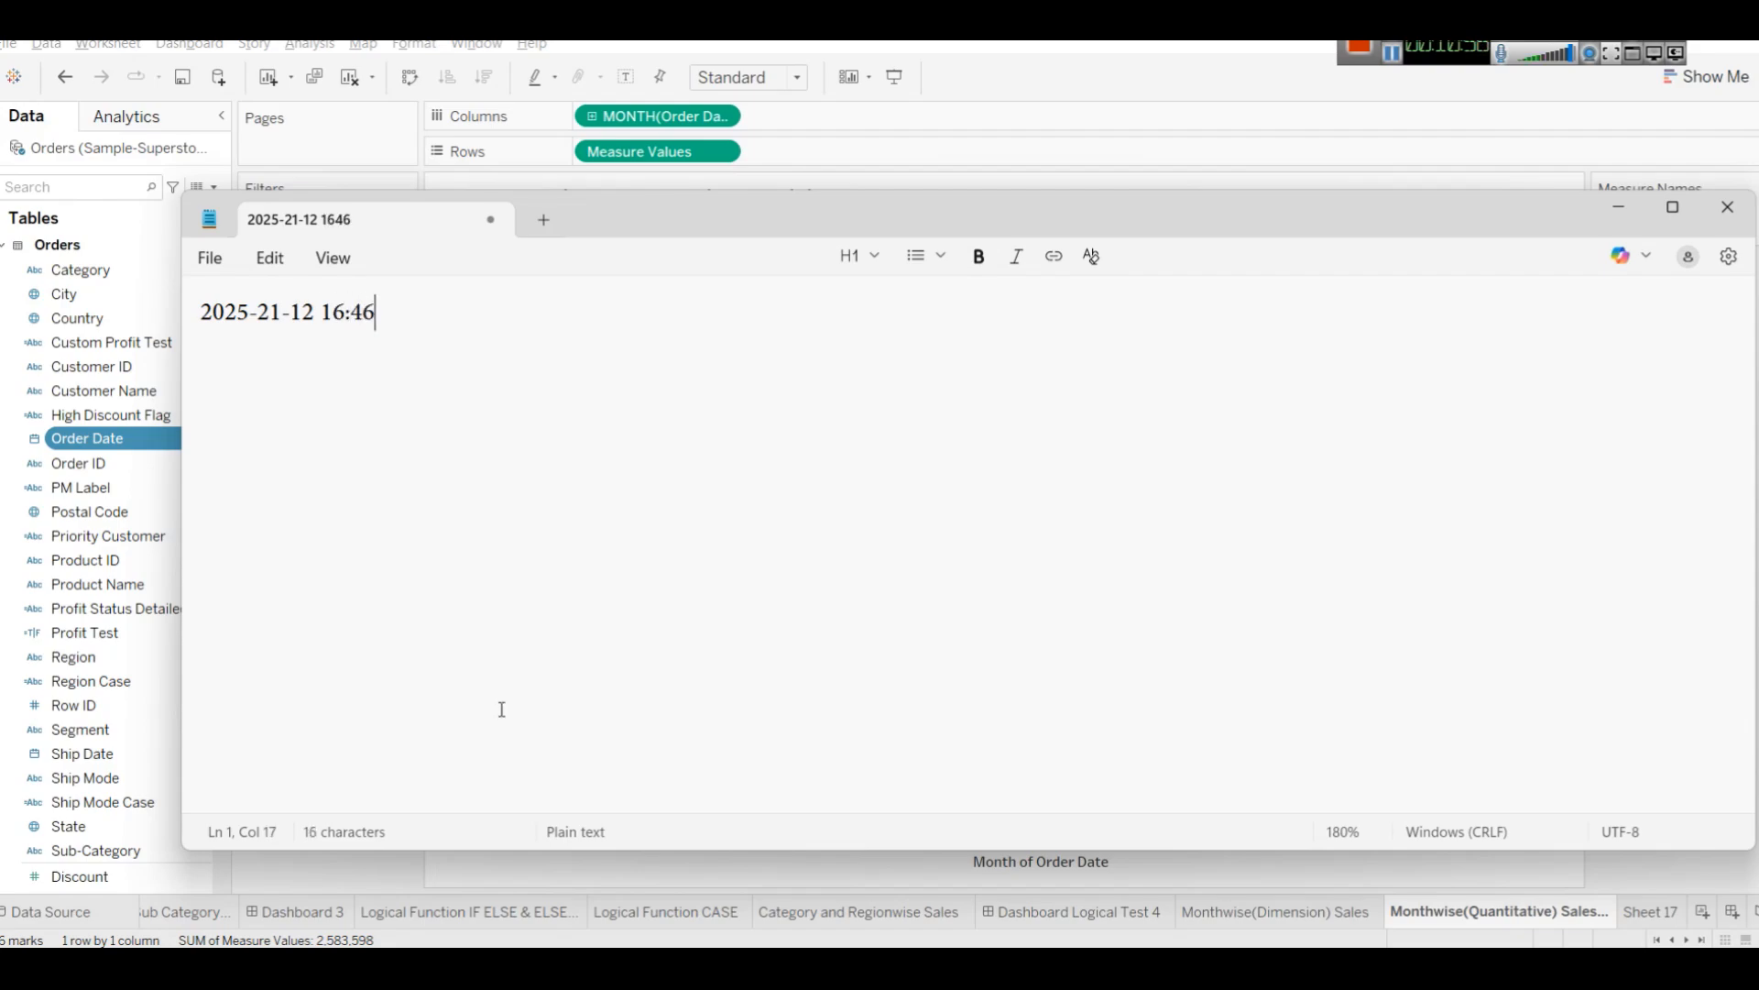
text(:55)
key(Left)
key(Left)
key(Left)
key(Left)
key(Home)
text(Order t)
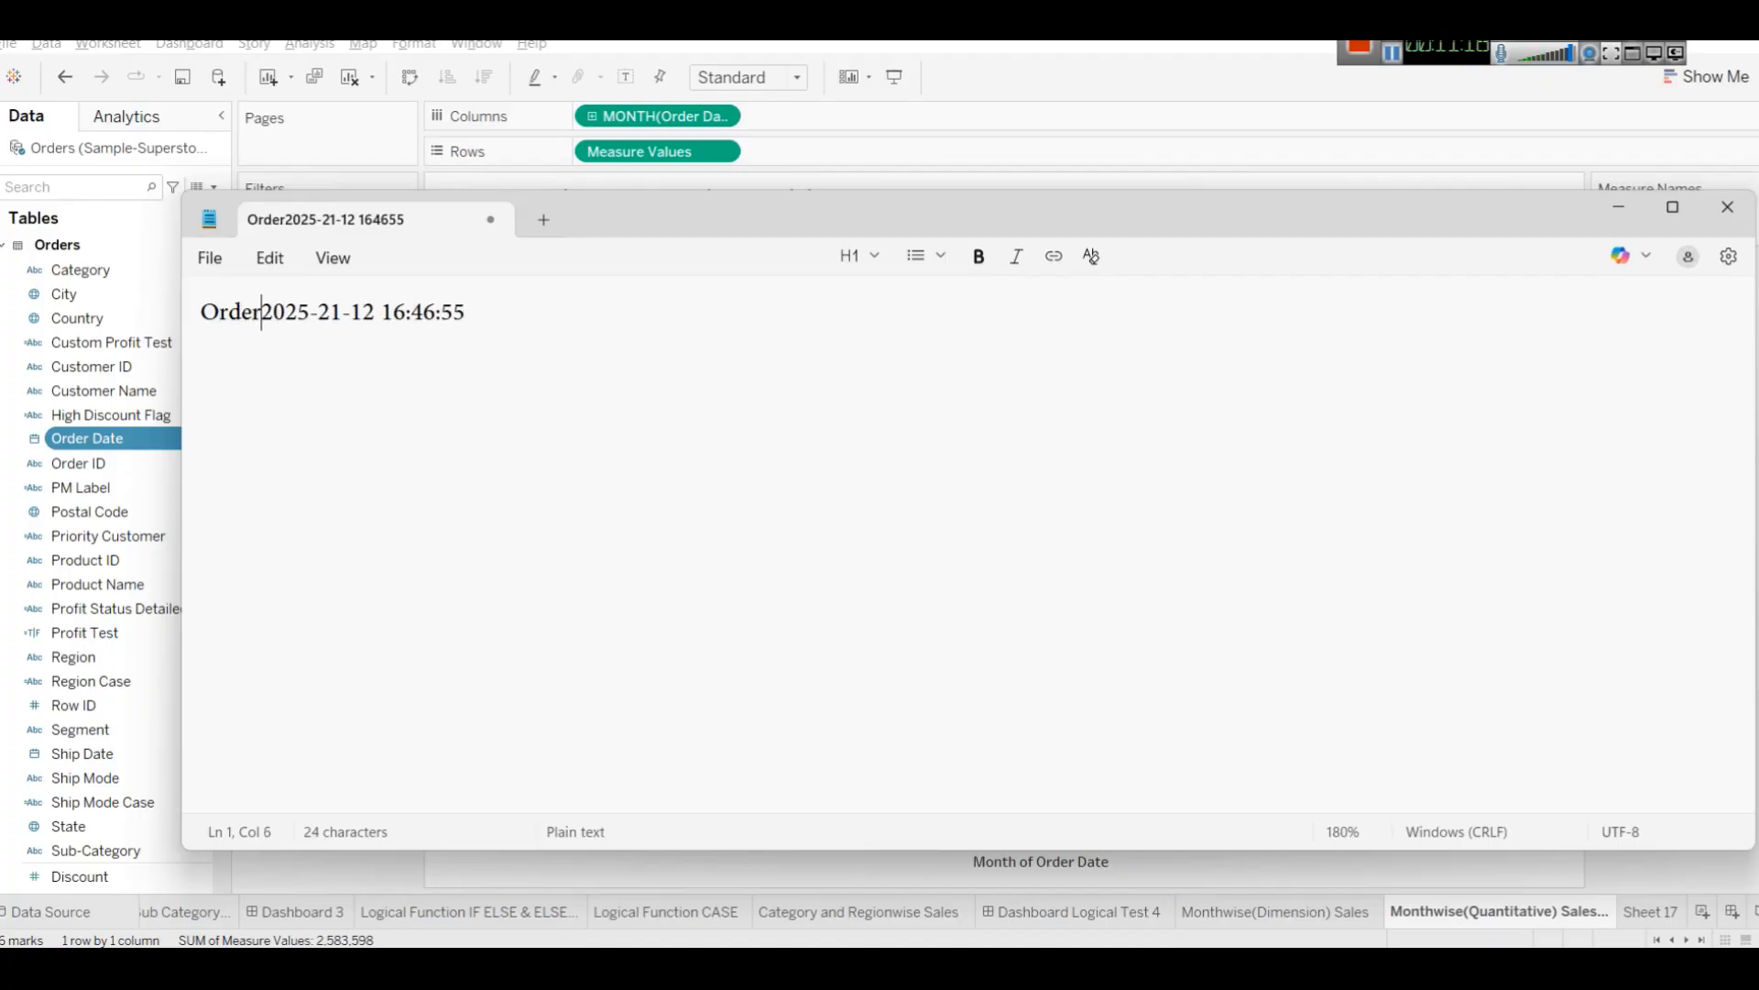
text(ime)
key(End)
key(Return)
key(Return)
text(Delive)
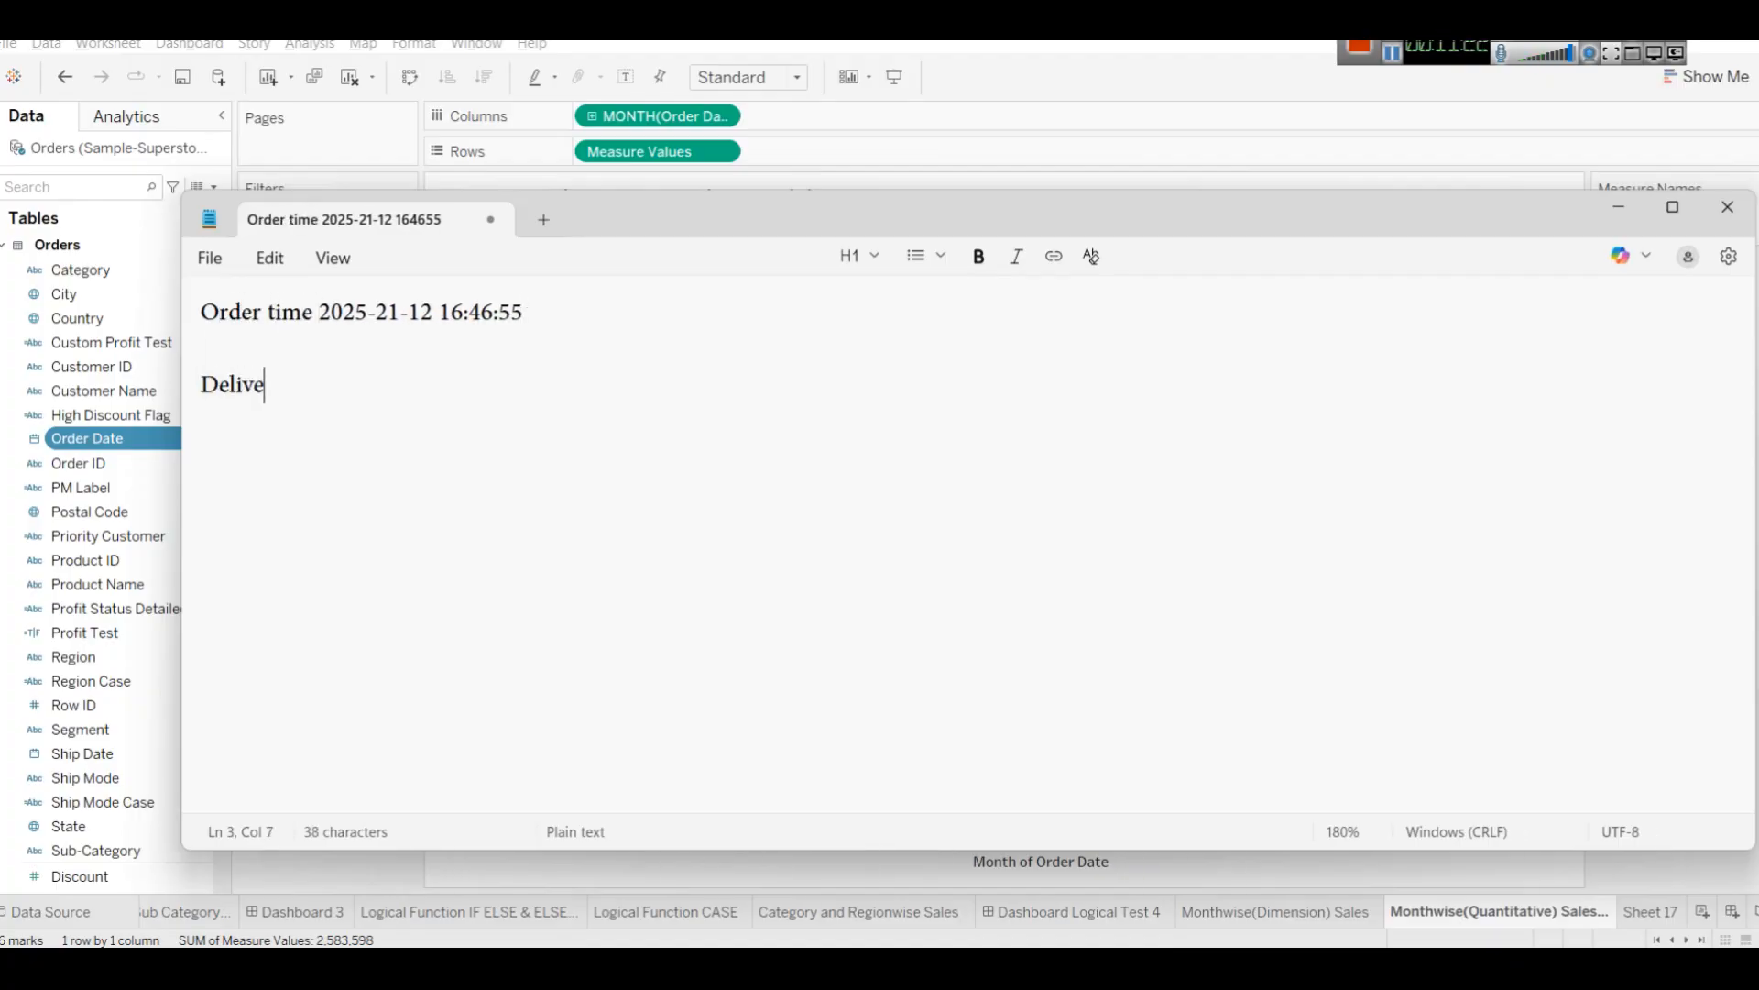
text(ry time)
drag(532, 299, 318, 312)
key(ctrl+c)
click(376, 382)
key(ctrl+v)
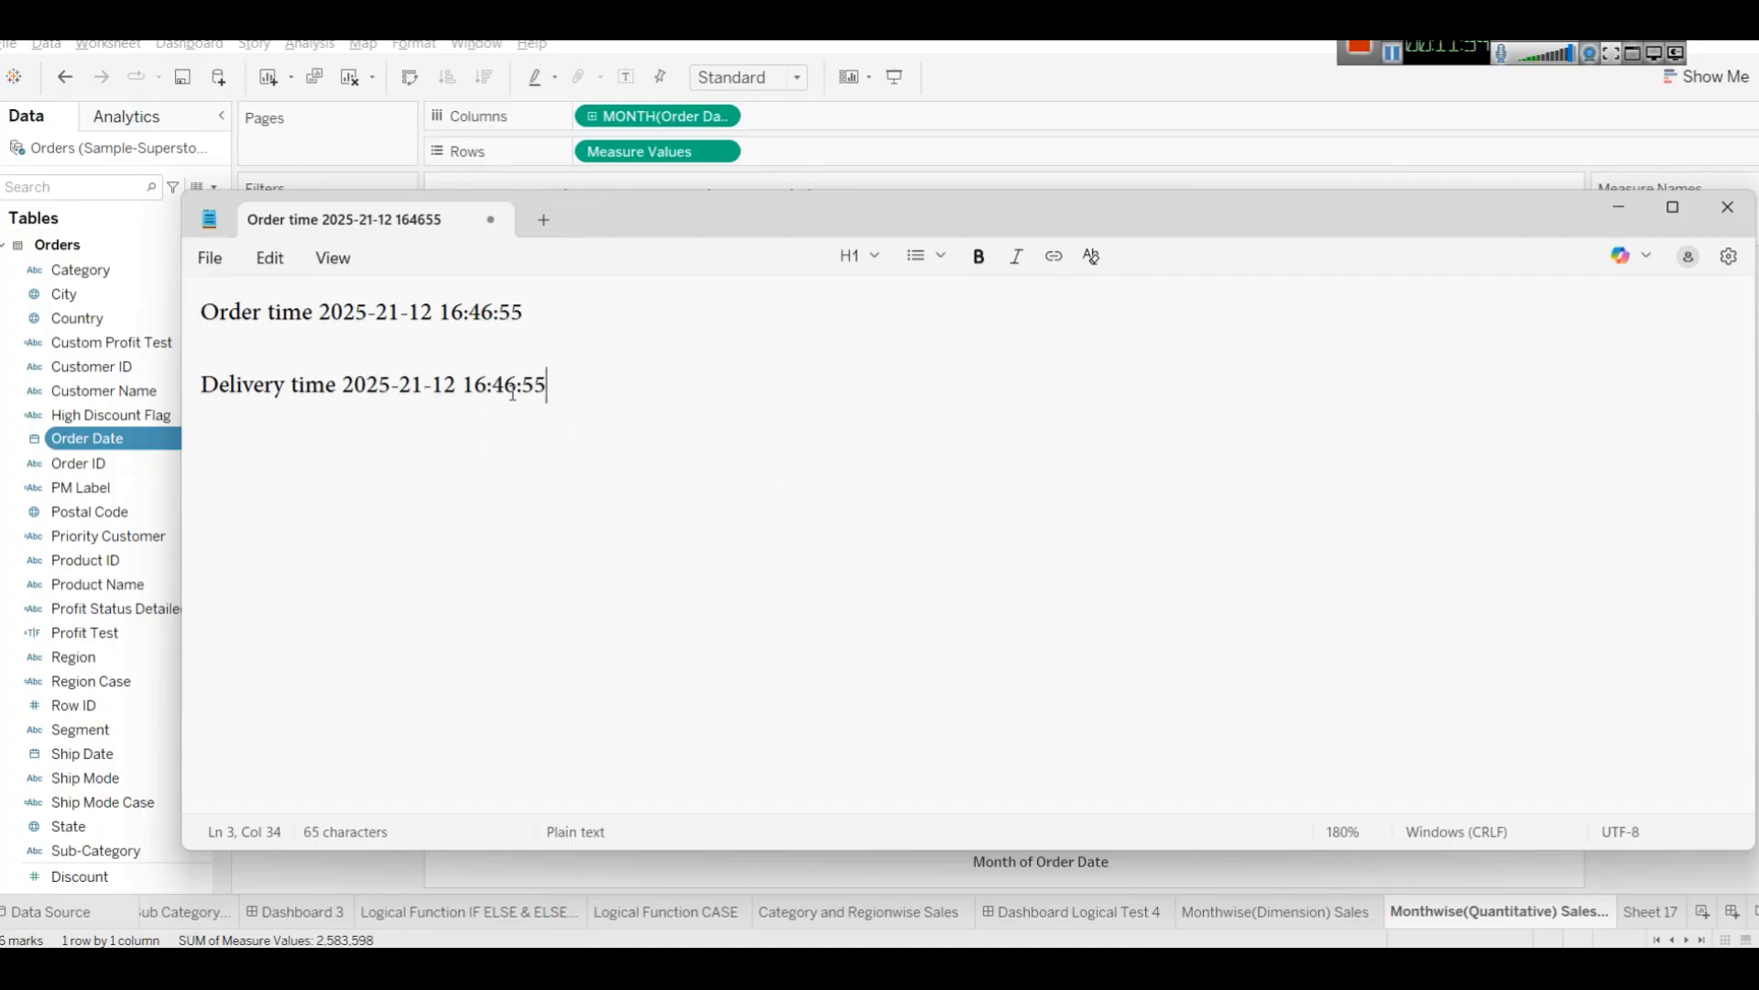
drag(492, 385, 505, 385)
text(5)
click(1618, 207)
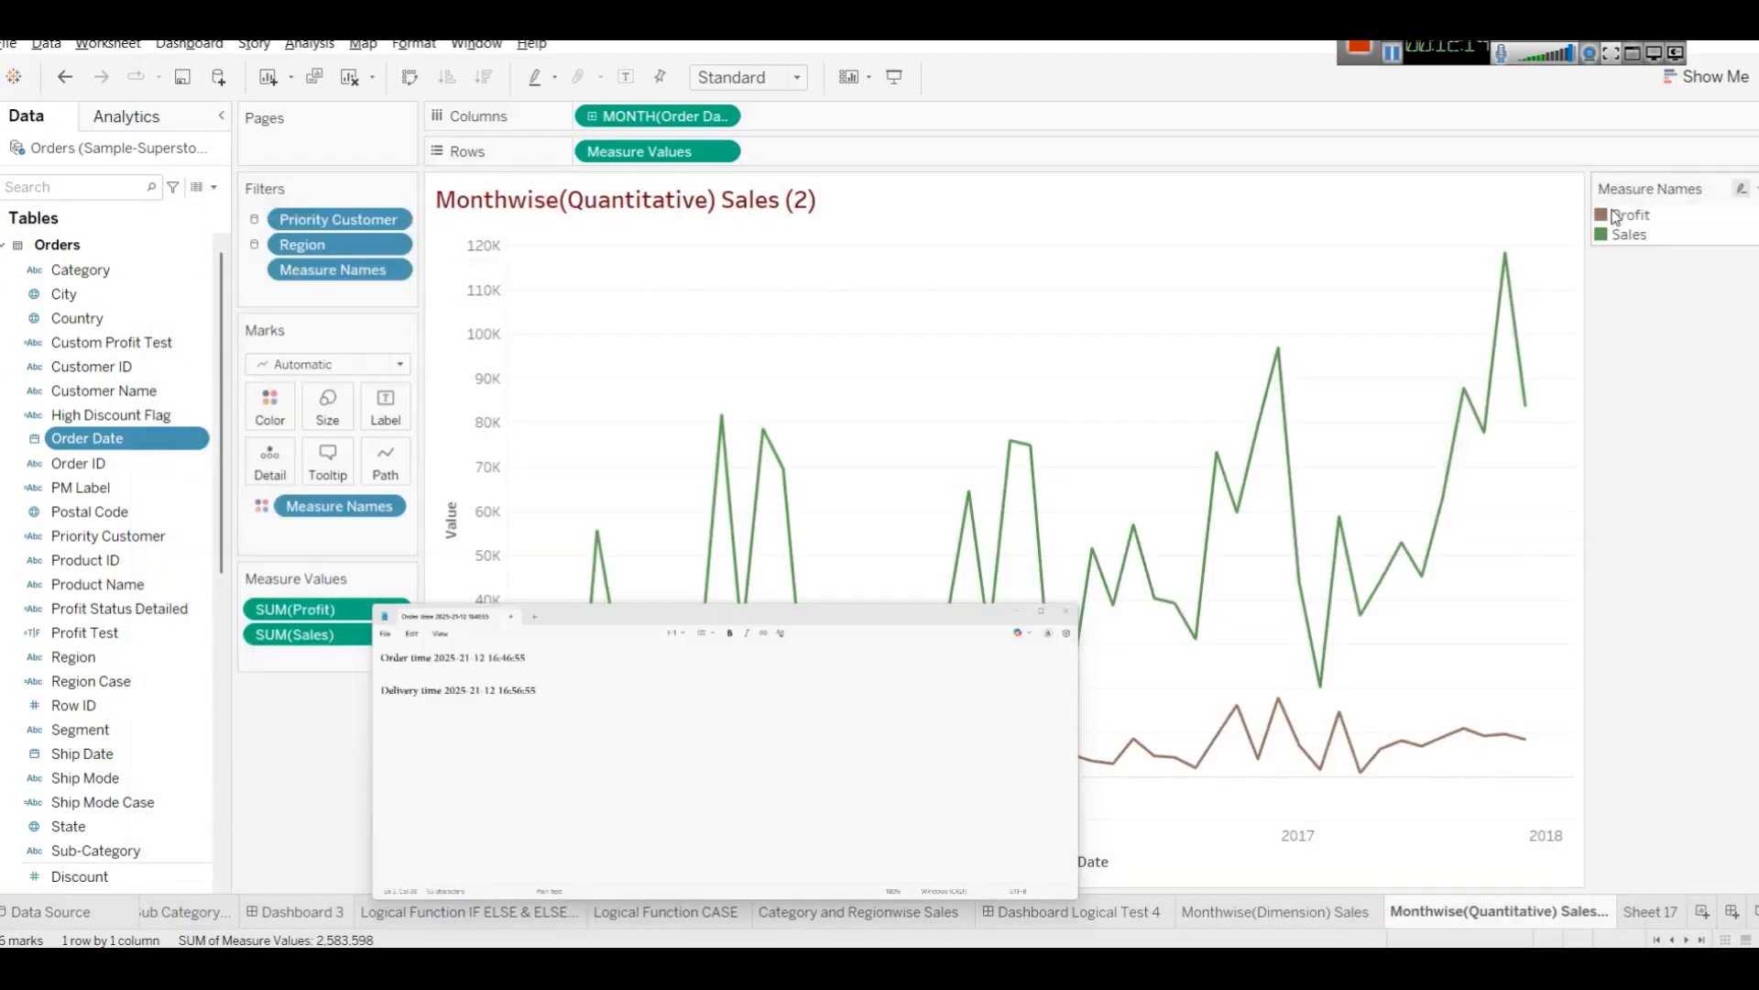
Browse the date functions such as DATEDIFF and DATEADD in a new calculated field, then close it.
click(212, 187)
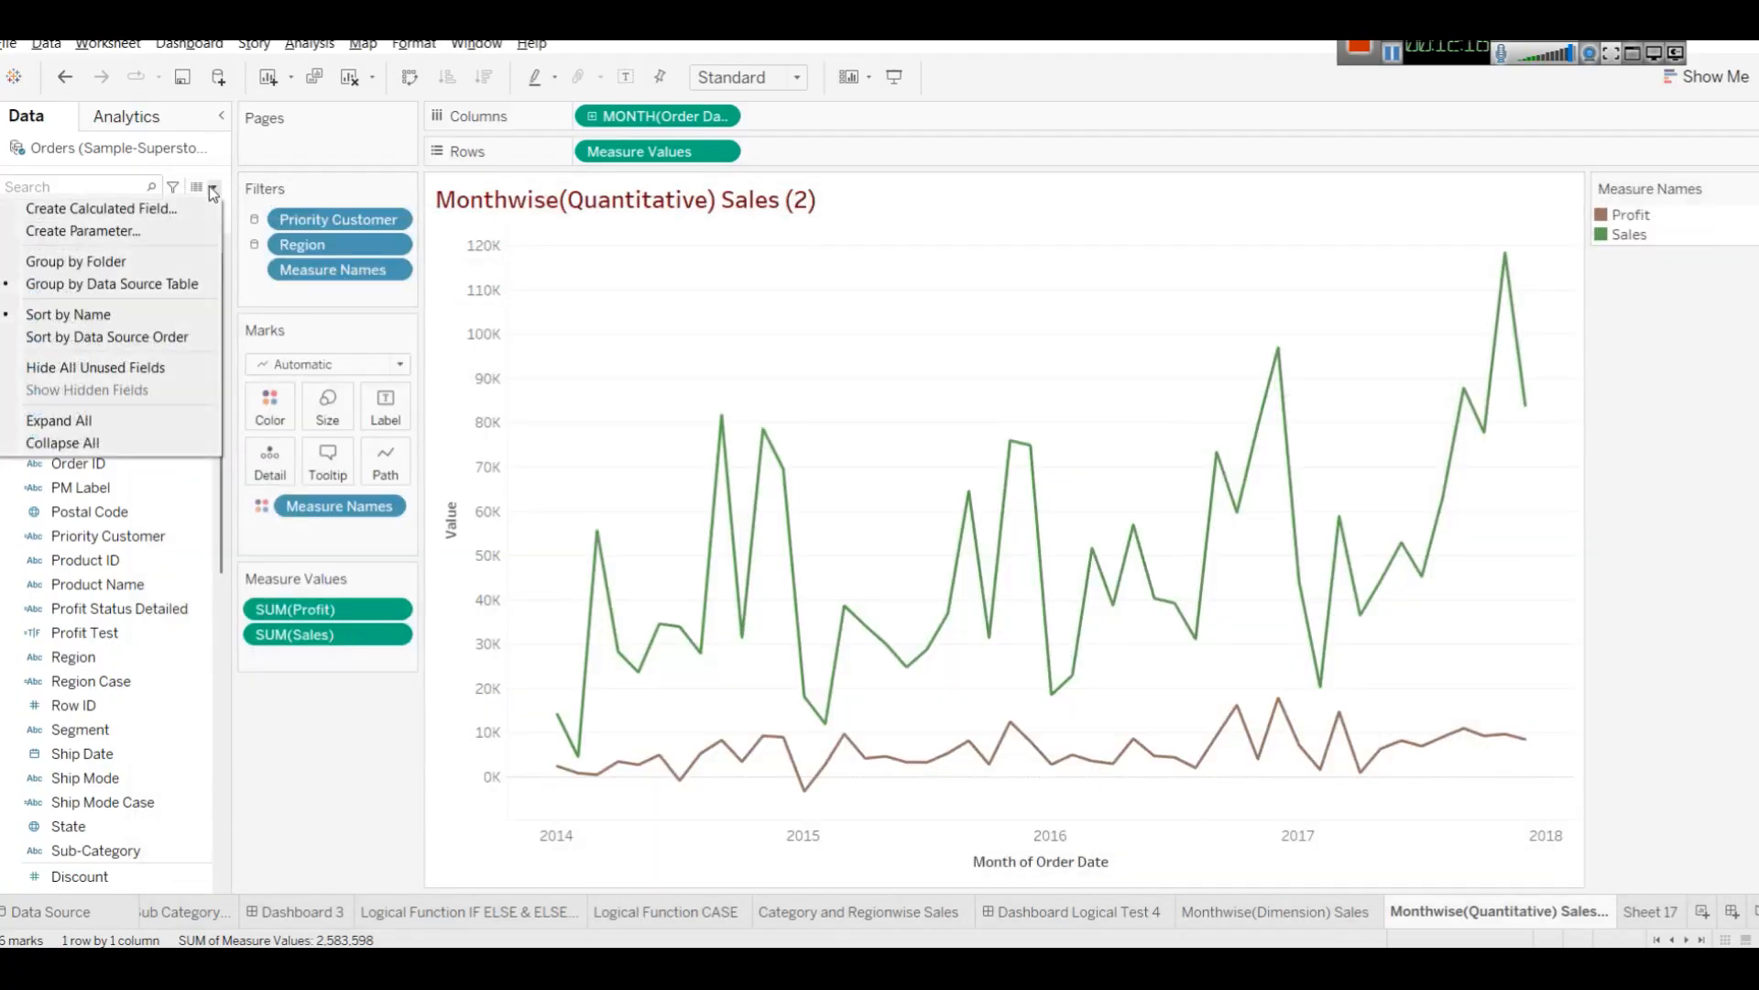
click(156, 209)
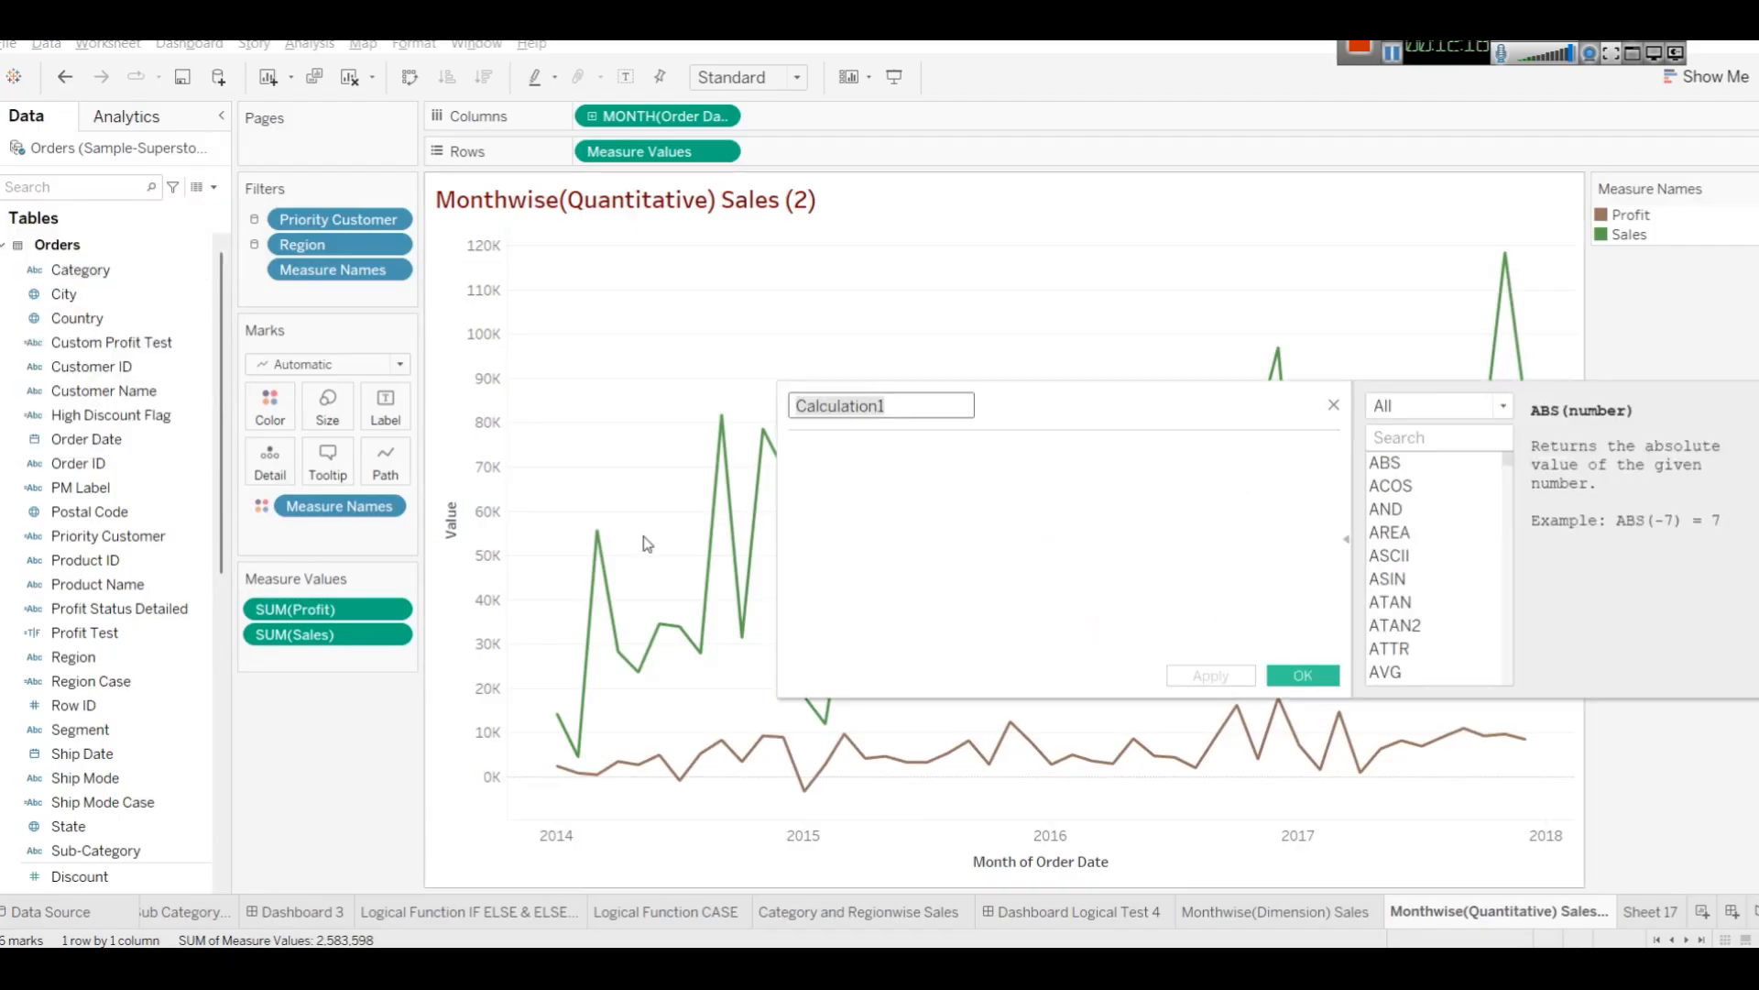
click(1402, 438)
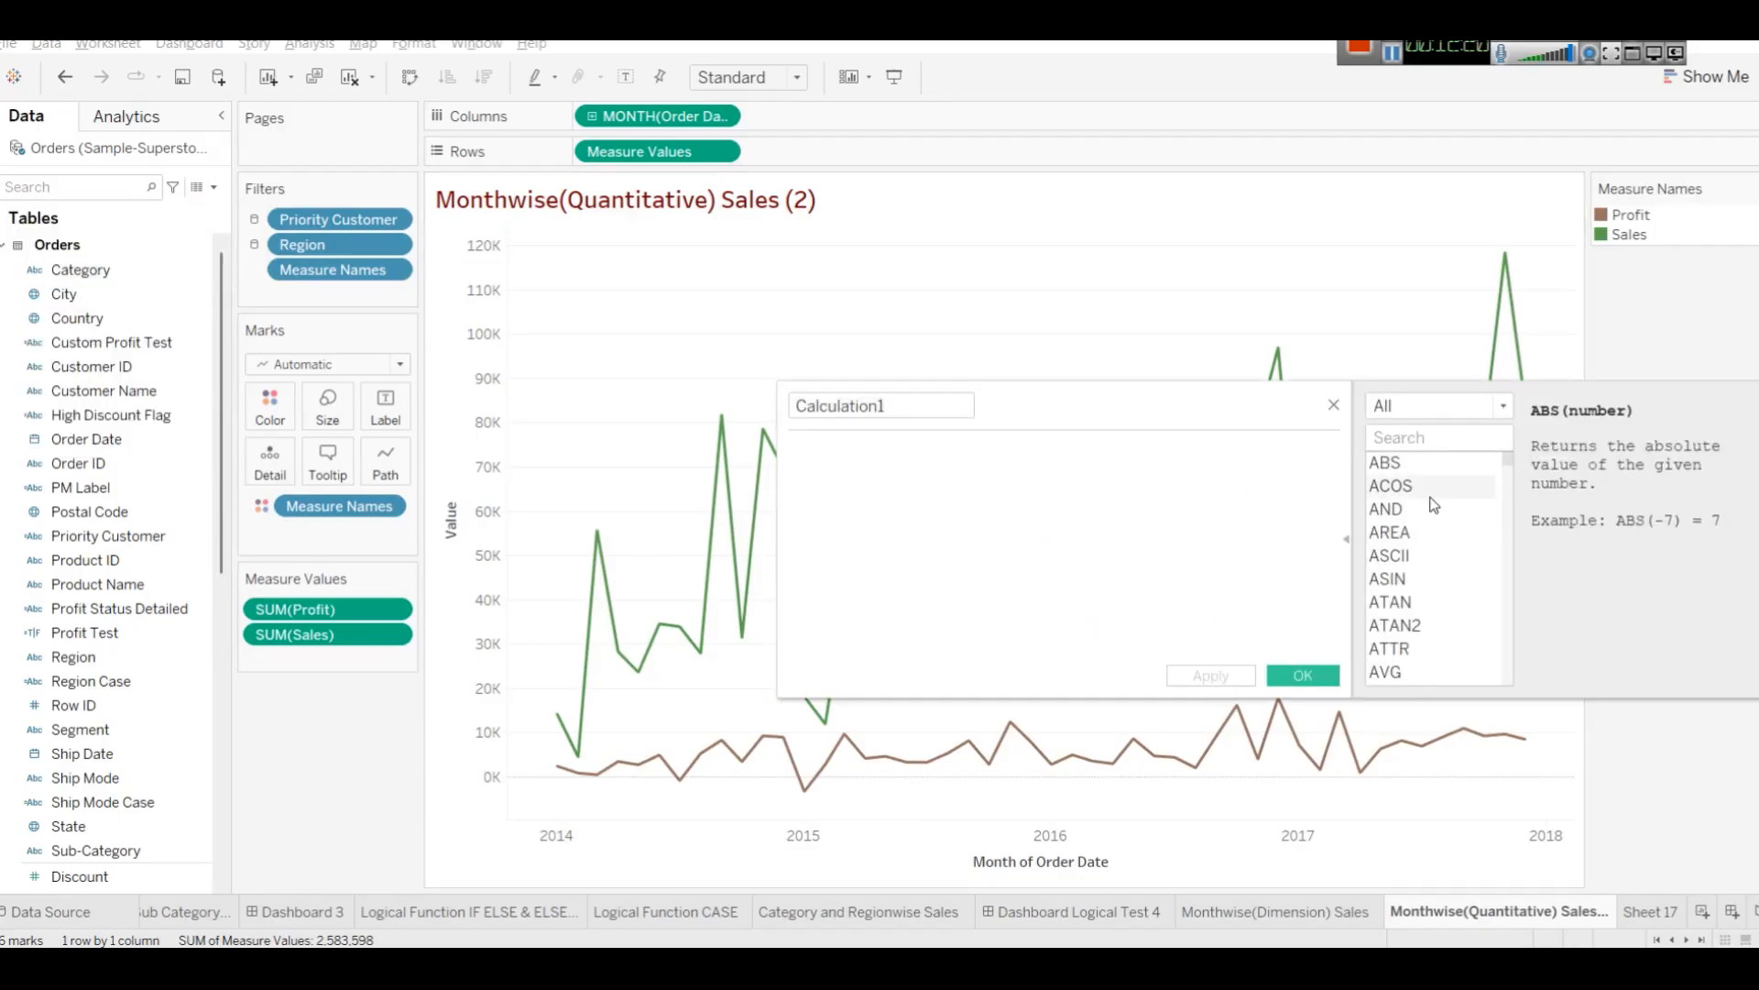
text(date)
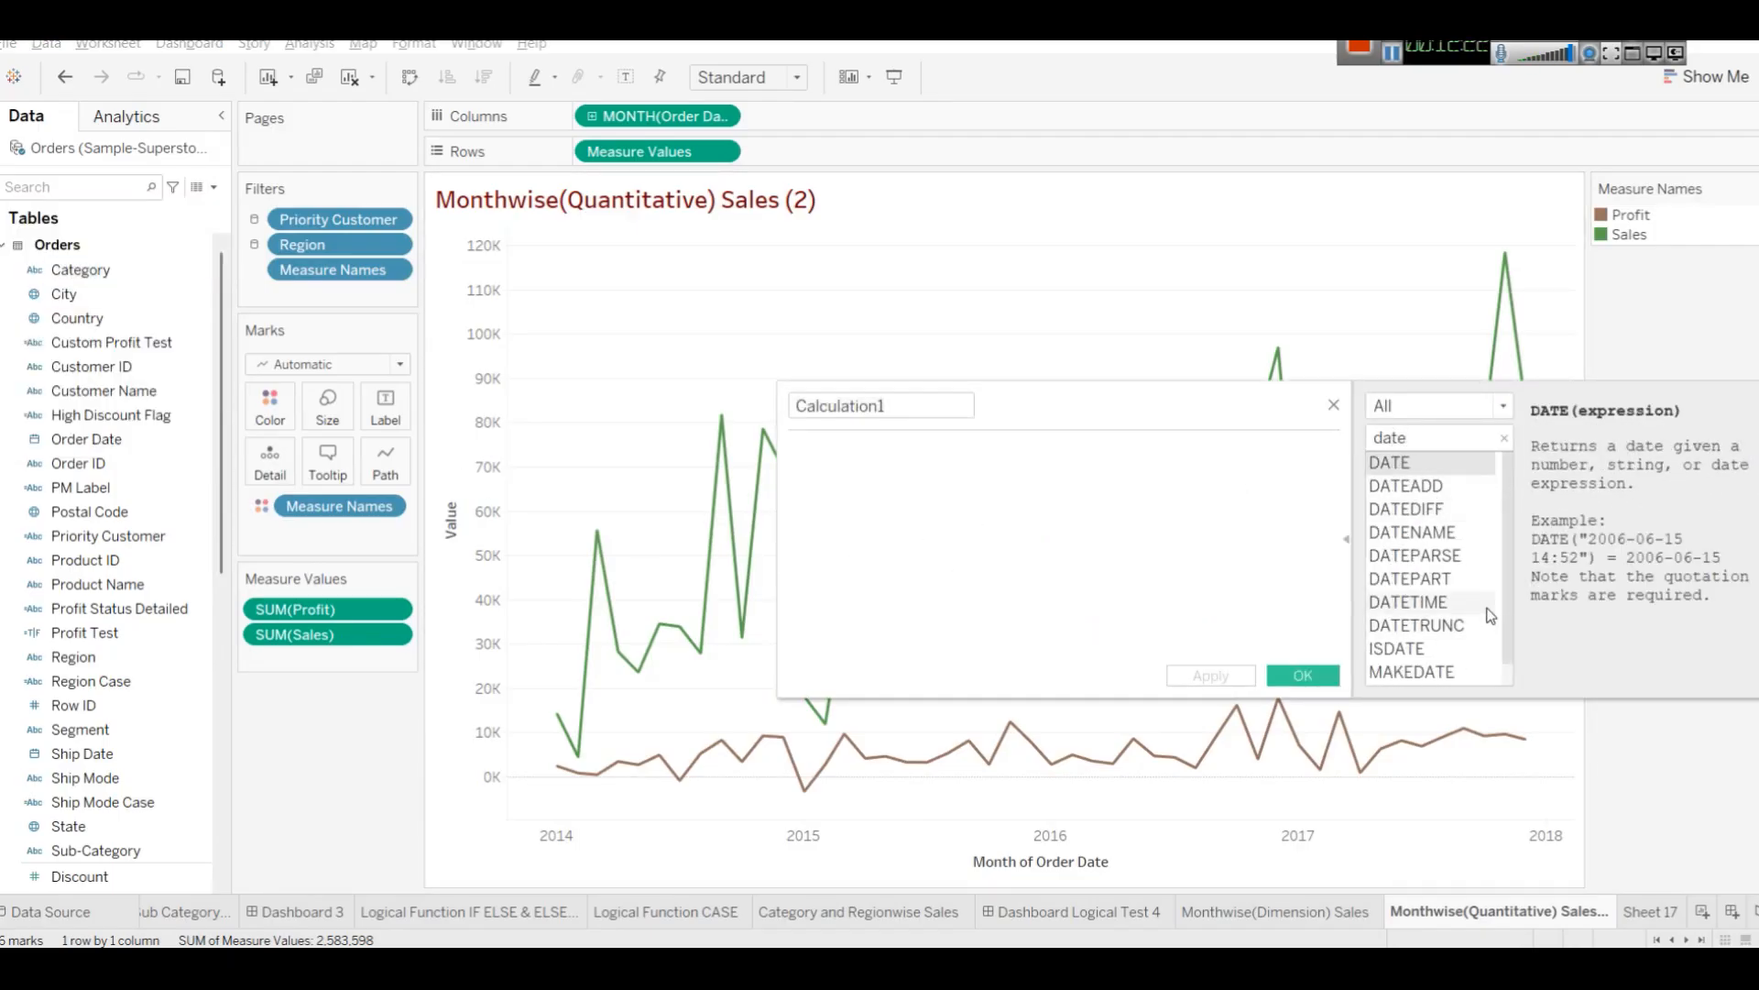
click(1404, 518)
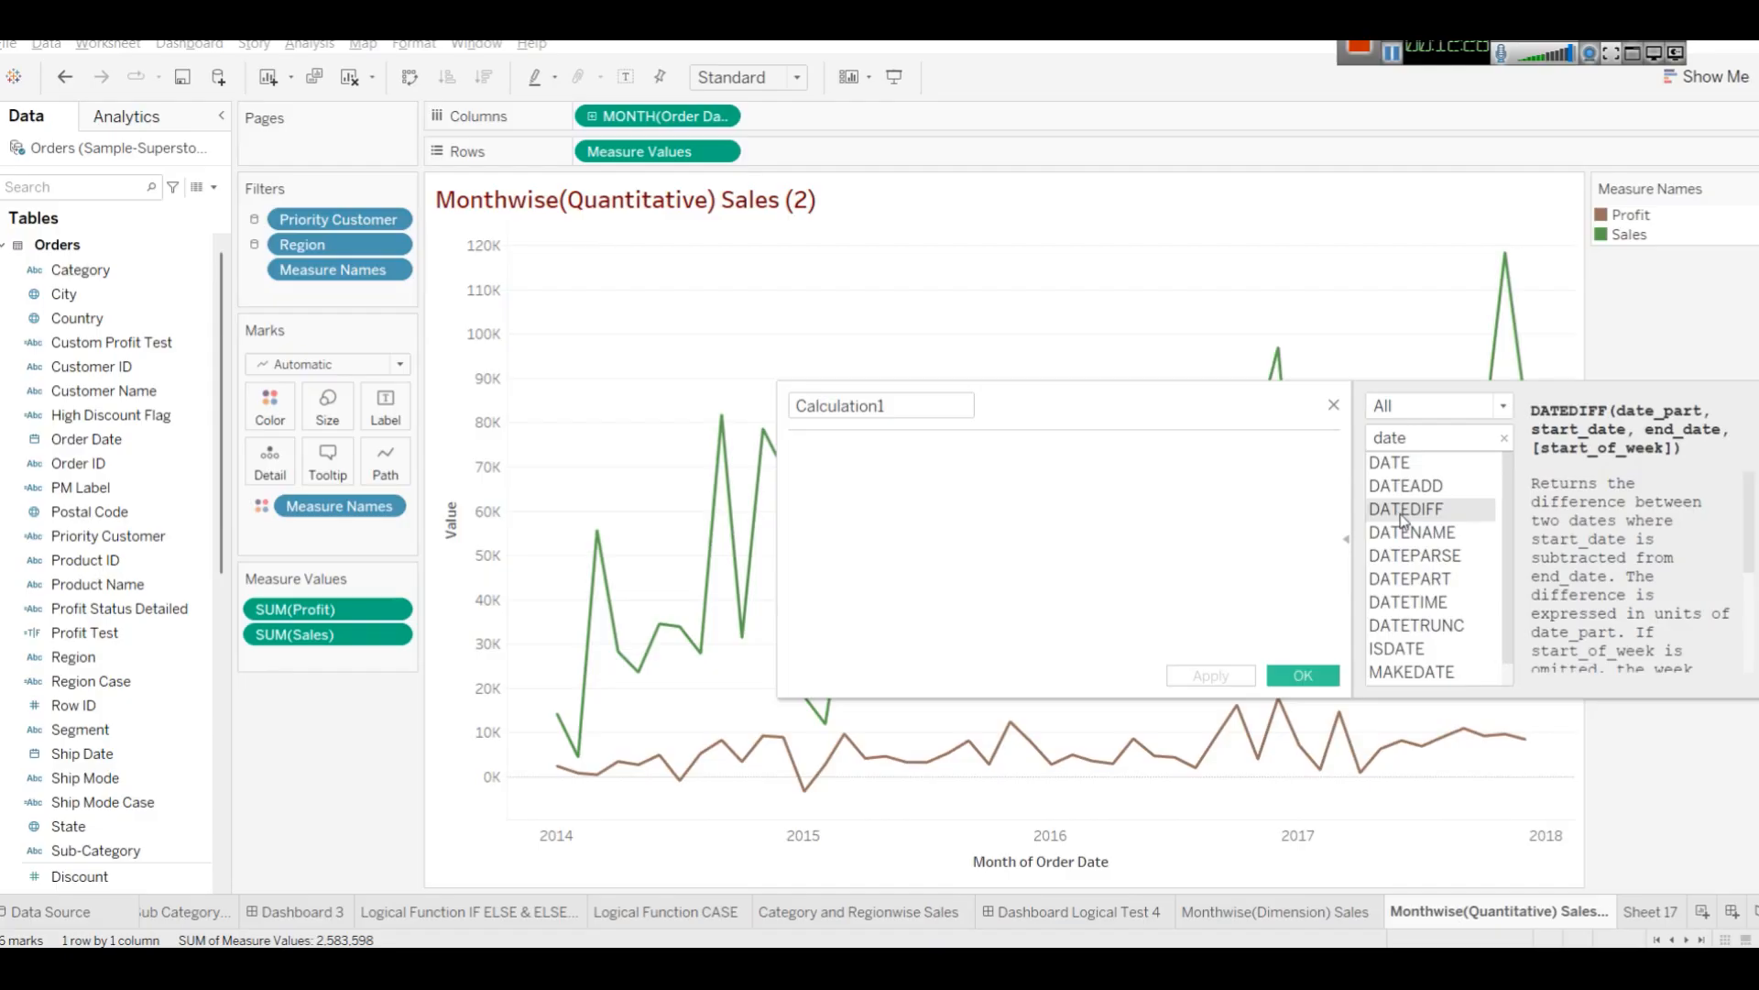
click(1410, 492)
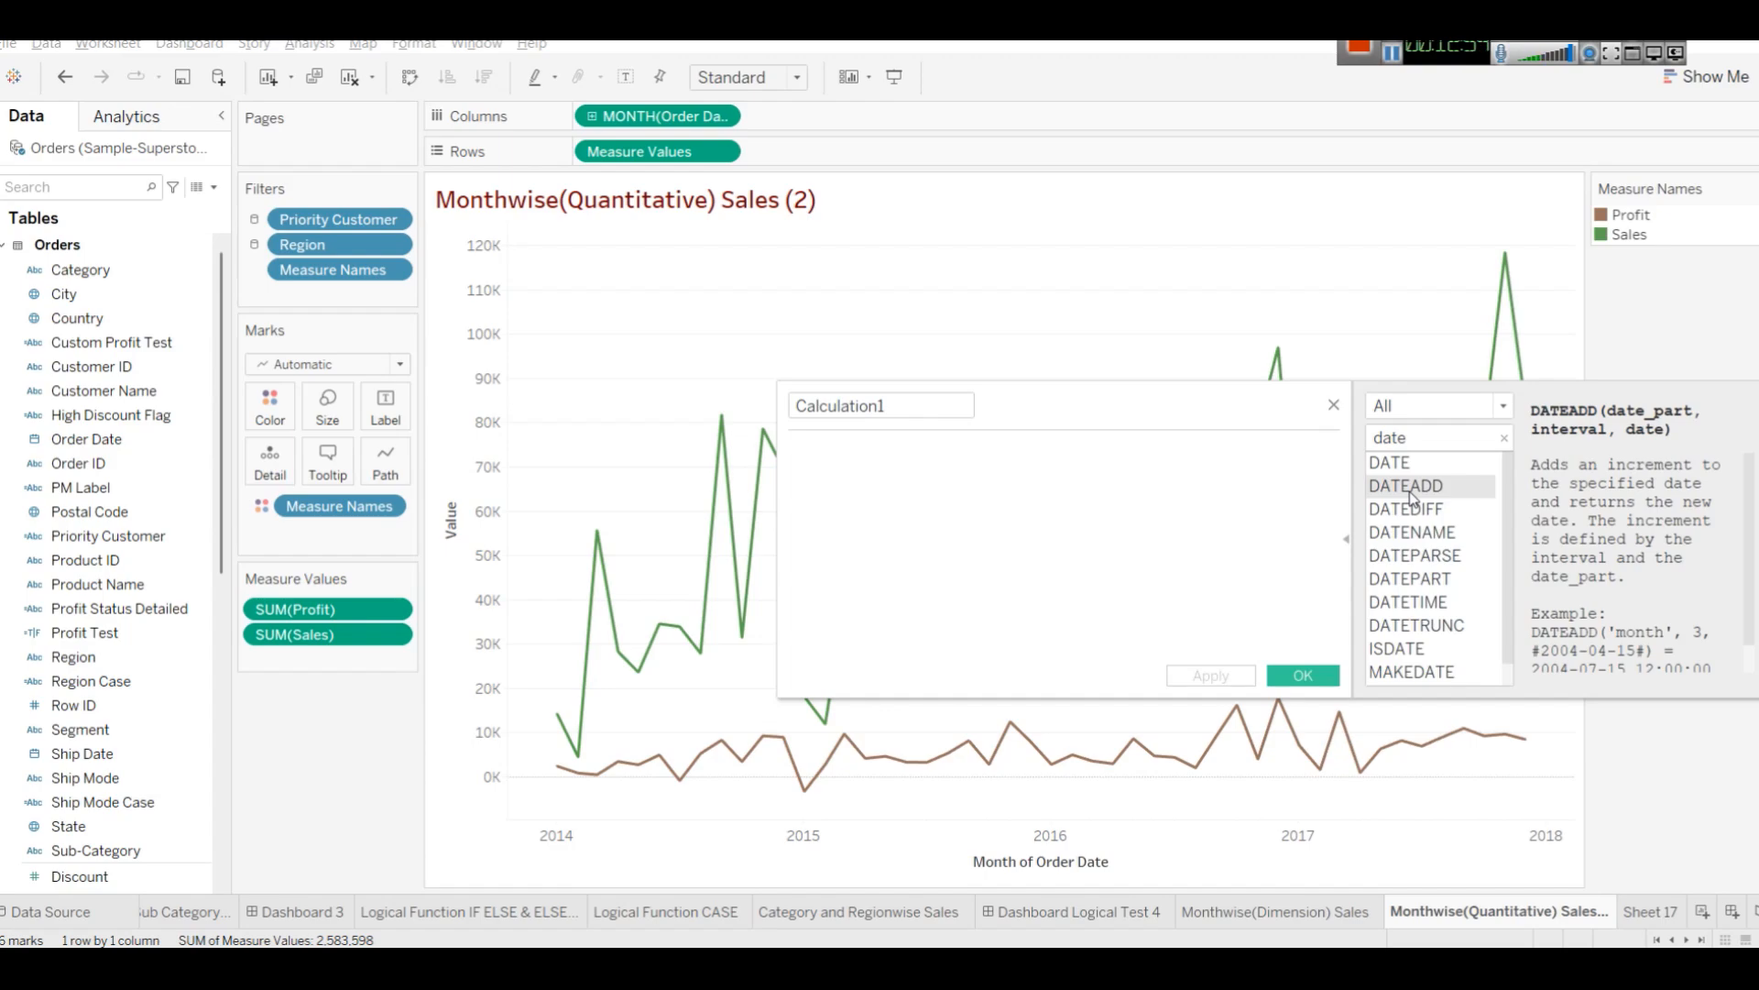
click(1335, 405)
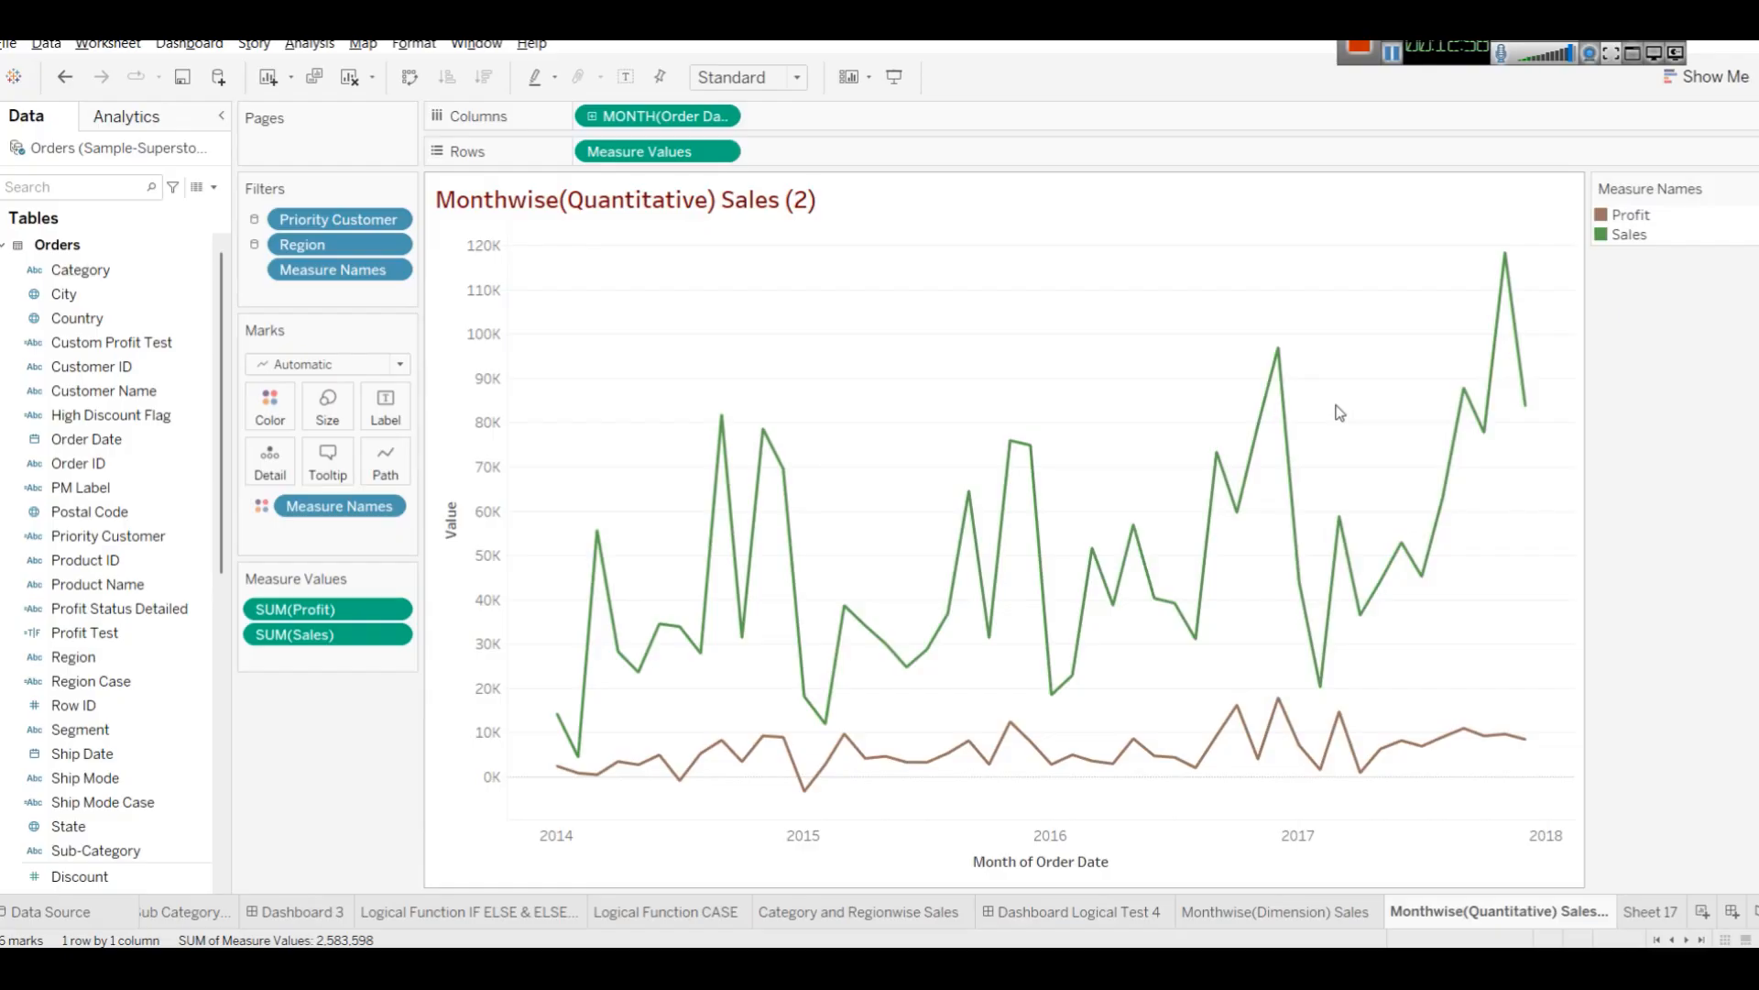
On Sheet 17, add Order ID to Rows with all members.
click(147, 440)
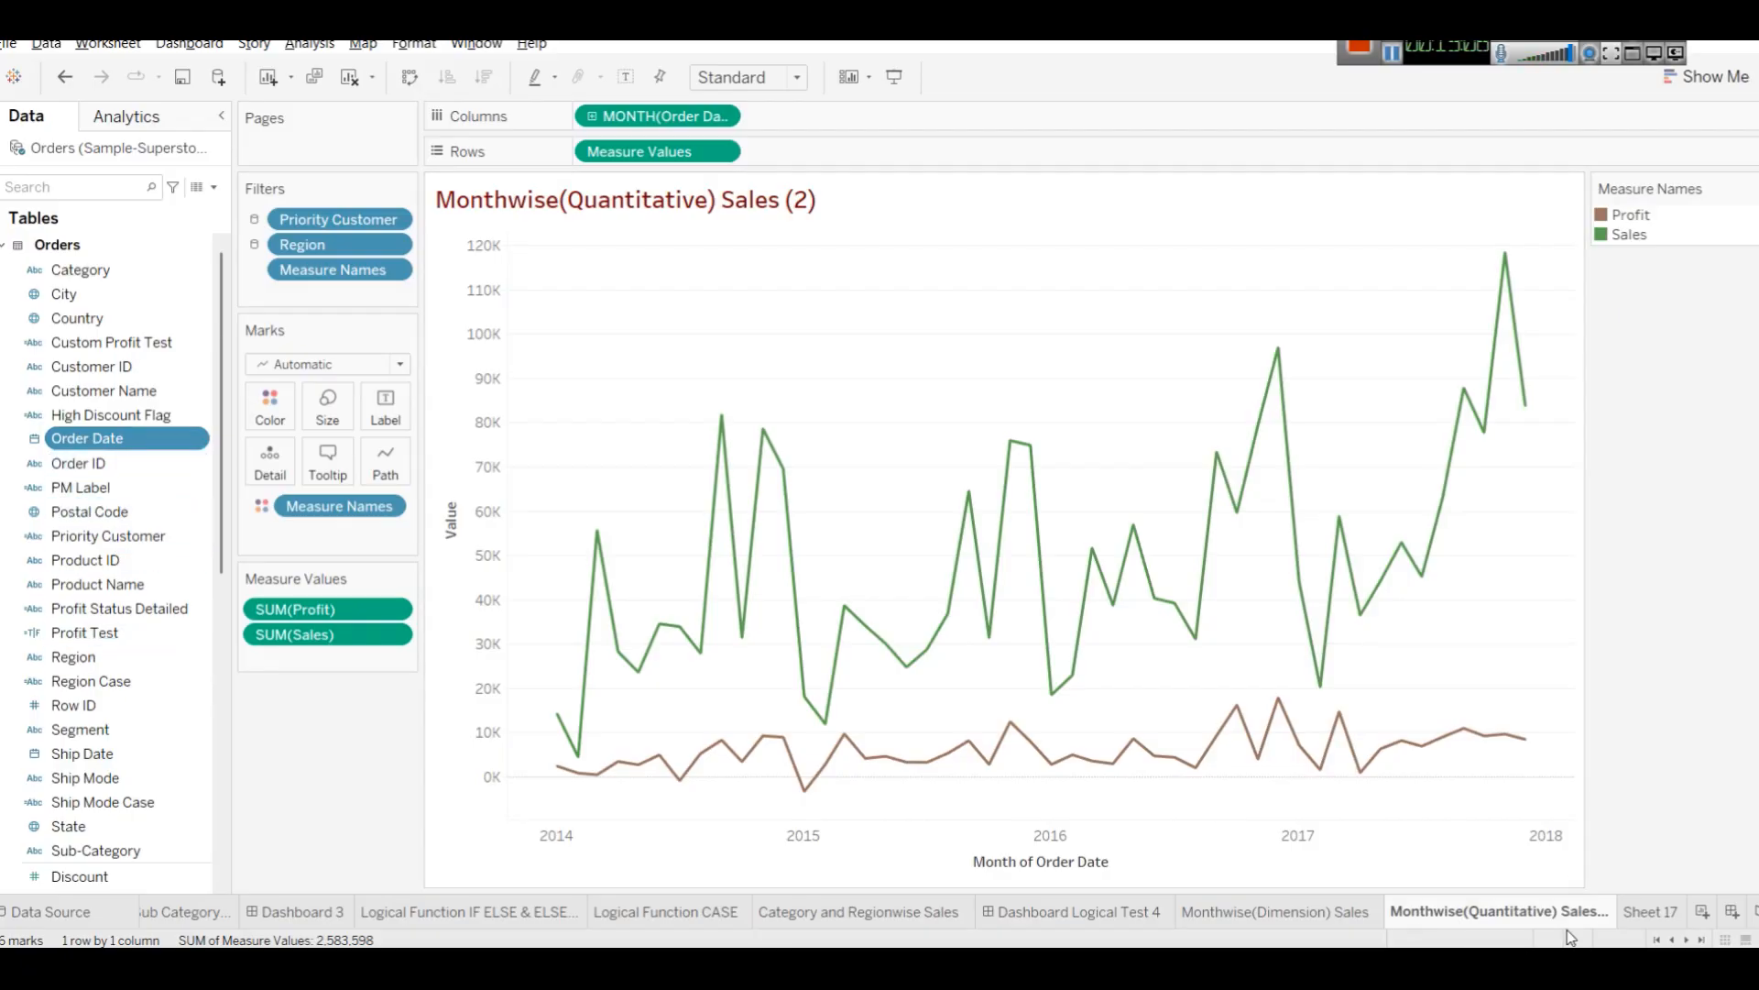
click(1627, 915)
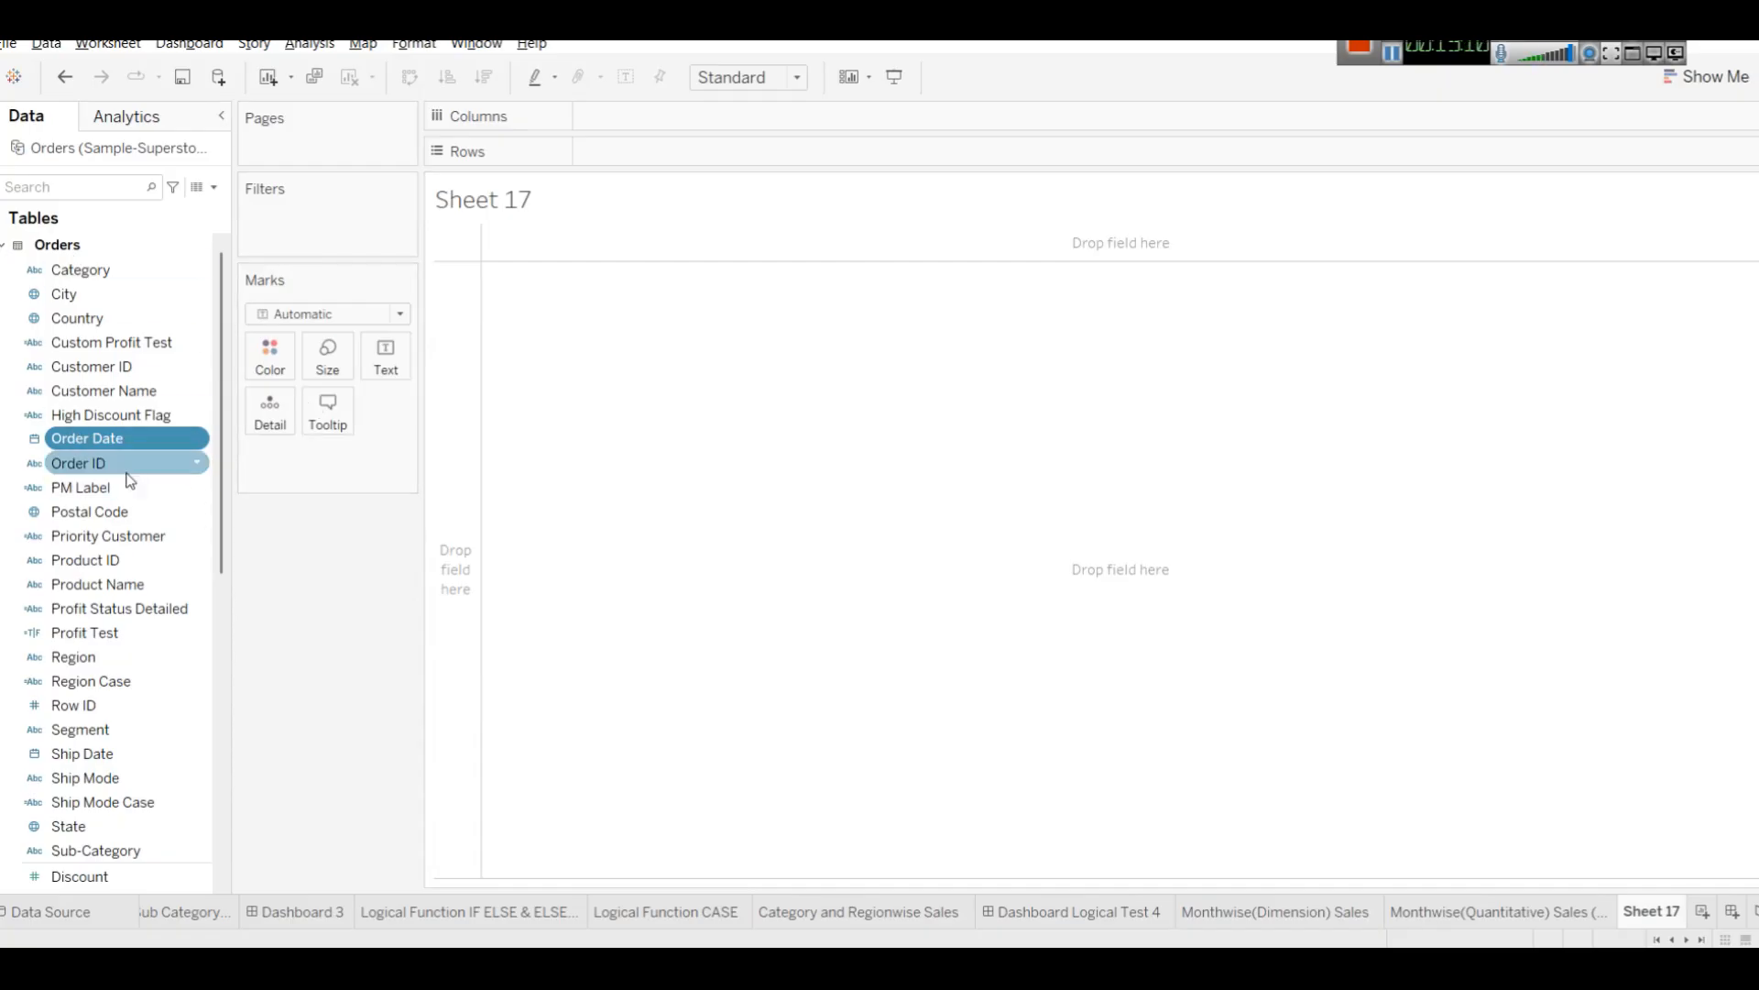
drag(86, 472, 679, 152)
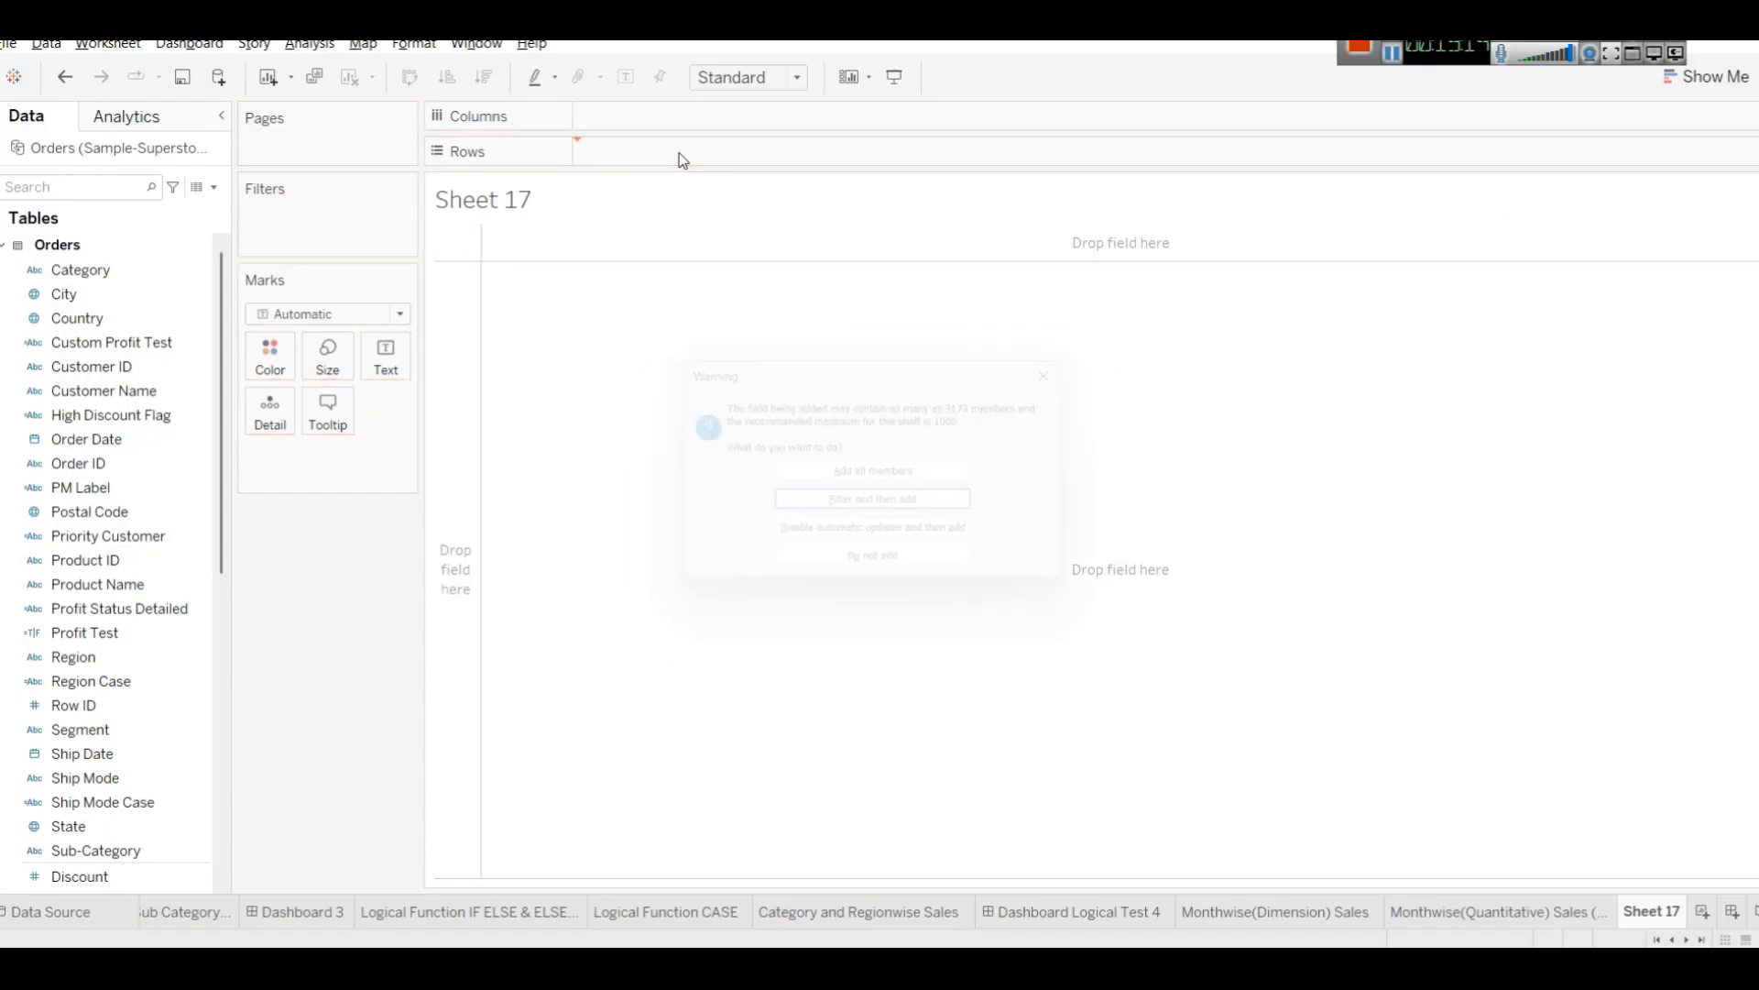
click(879, 476)
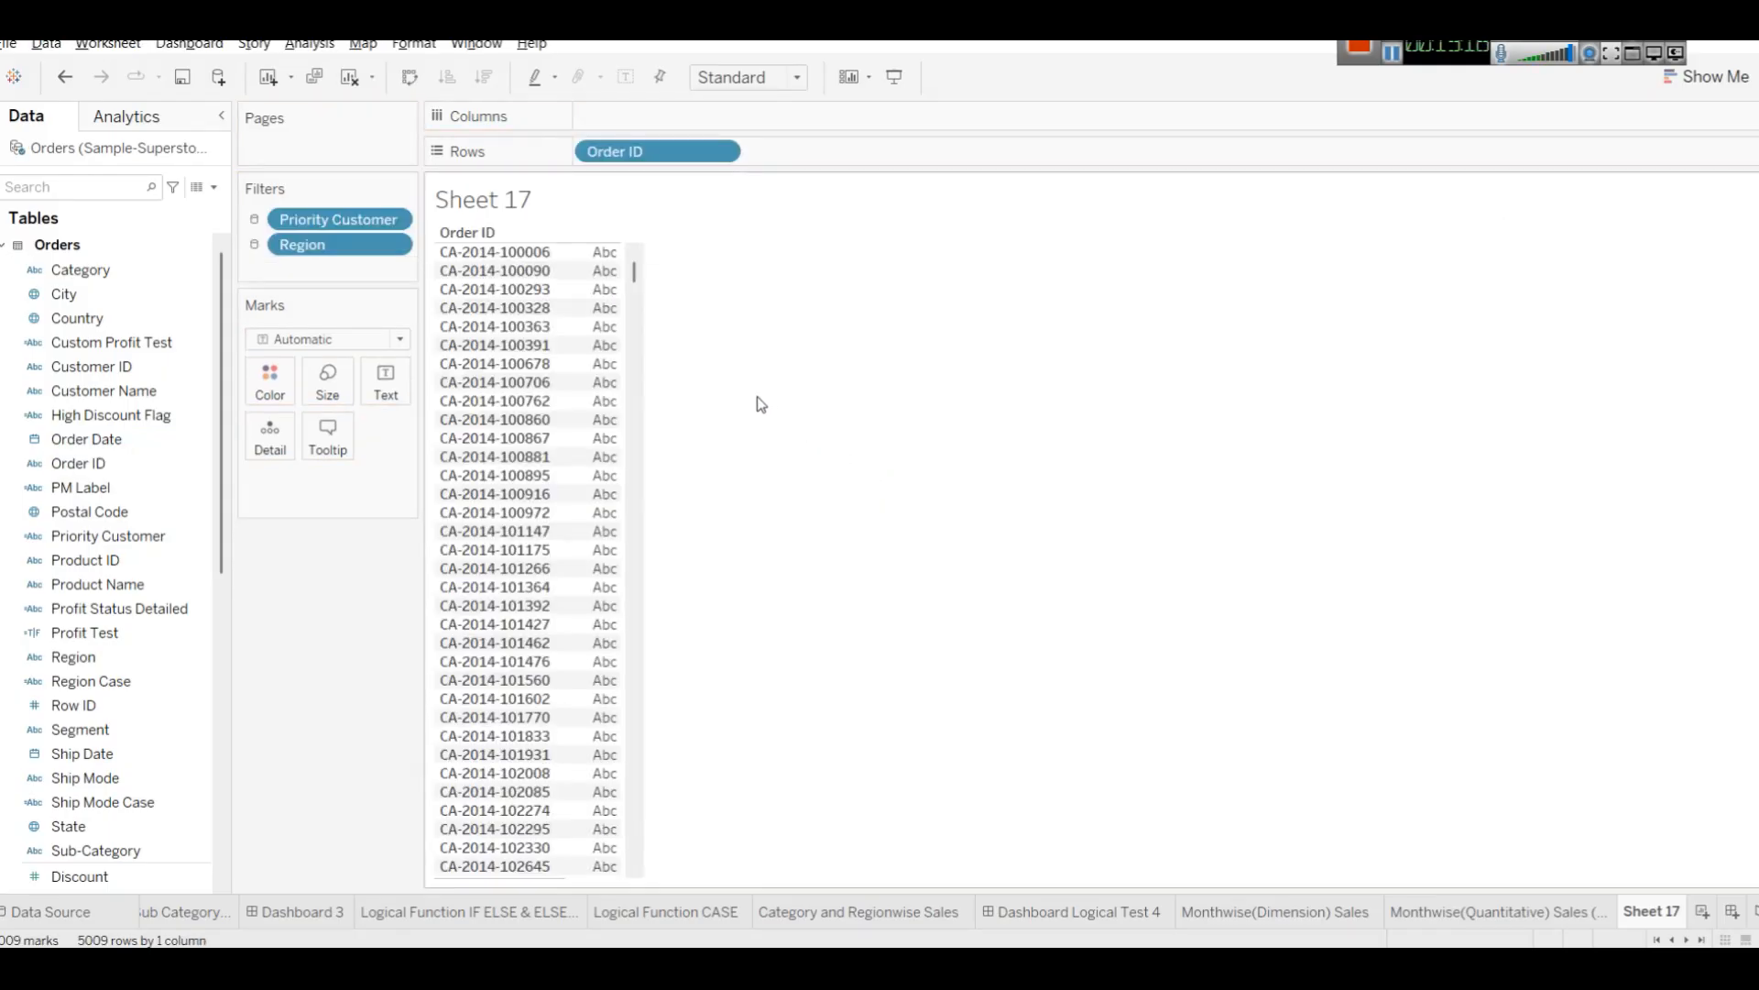
Add Order Date and Ship Date to Rows after Order ID.
drag(102, 439, 909, 162)
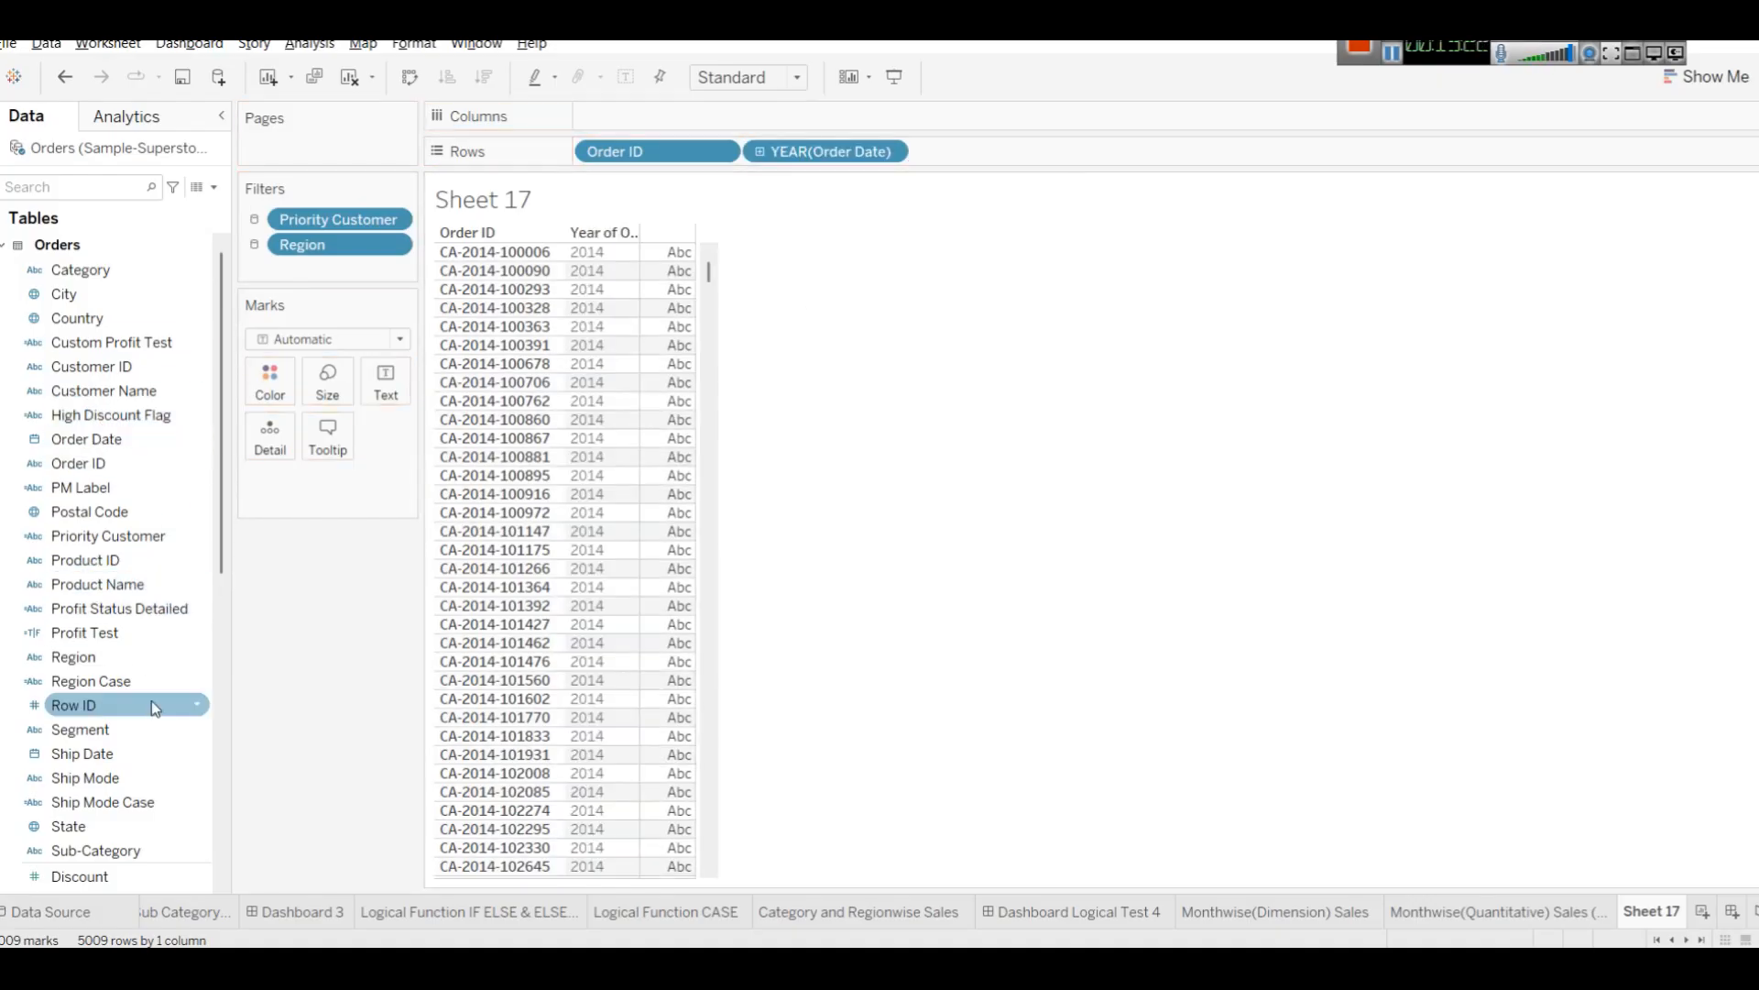
drag(110, 752, 987, 168)
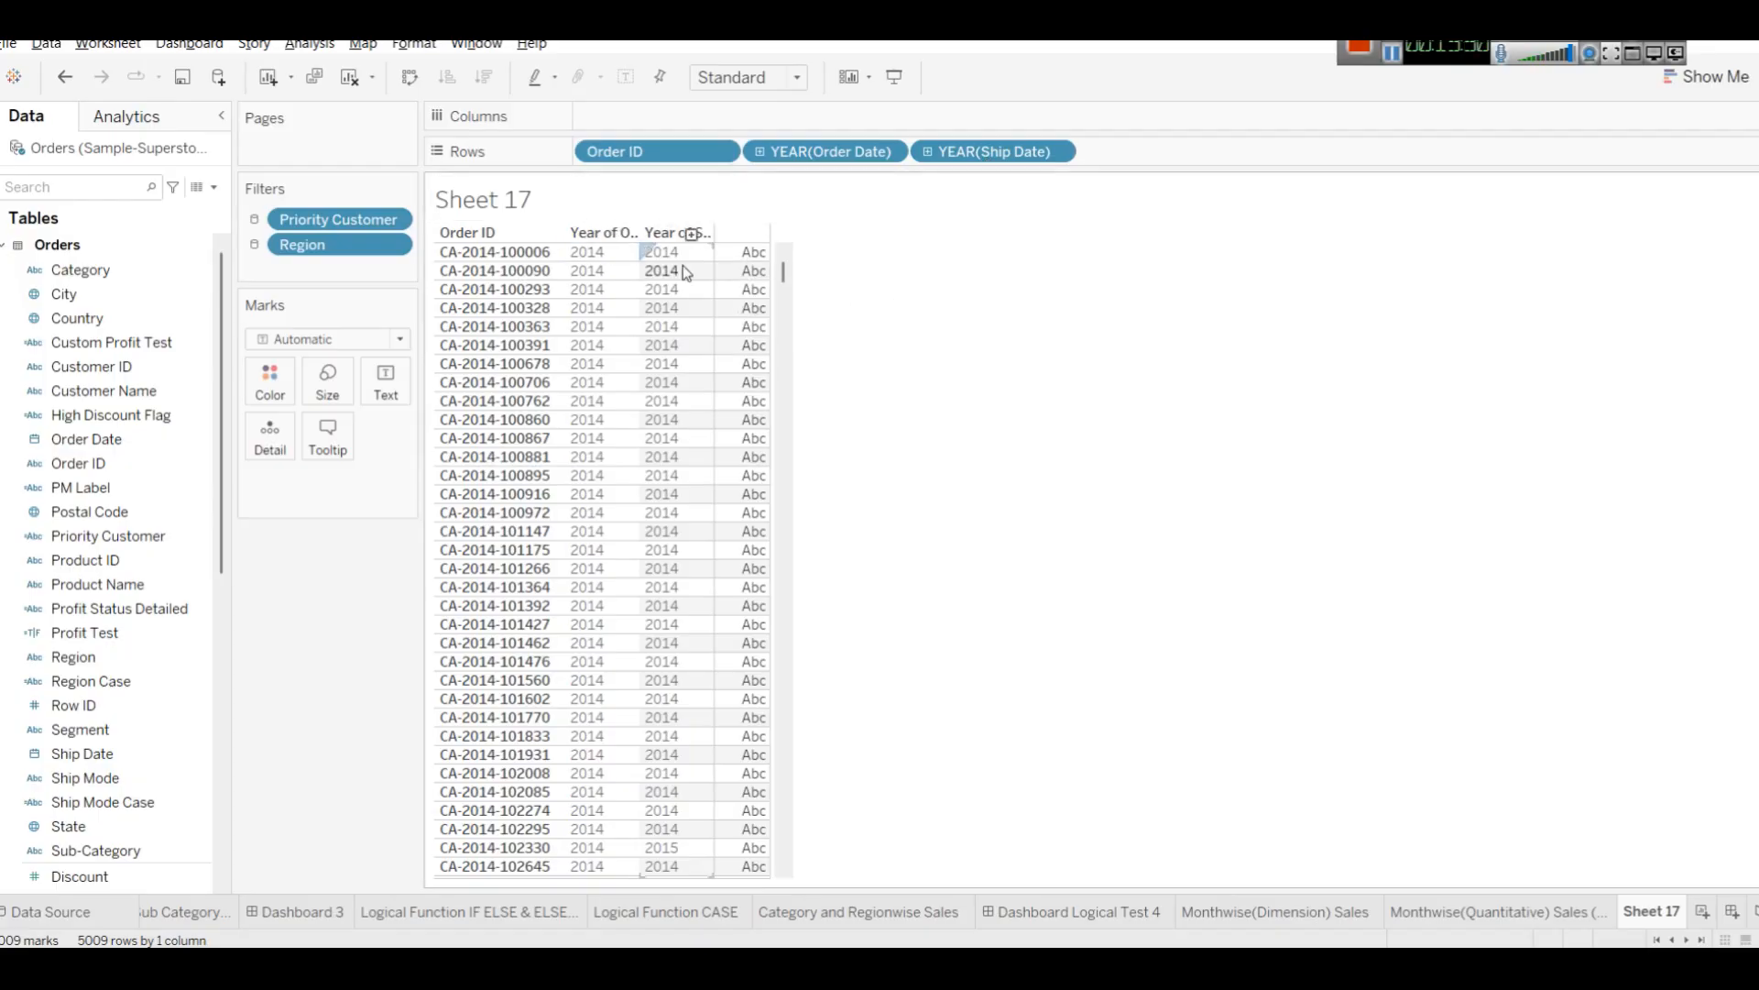
Set both the Order Date and Ship Date row fields to continuous day dates.
click(887, 152)
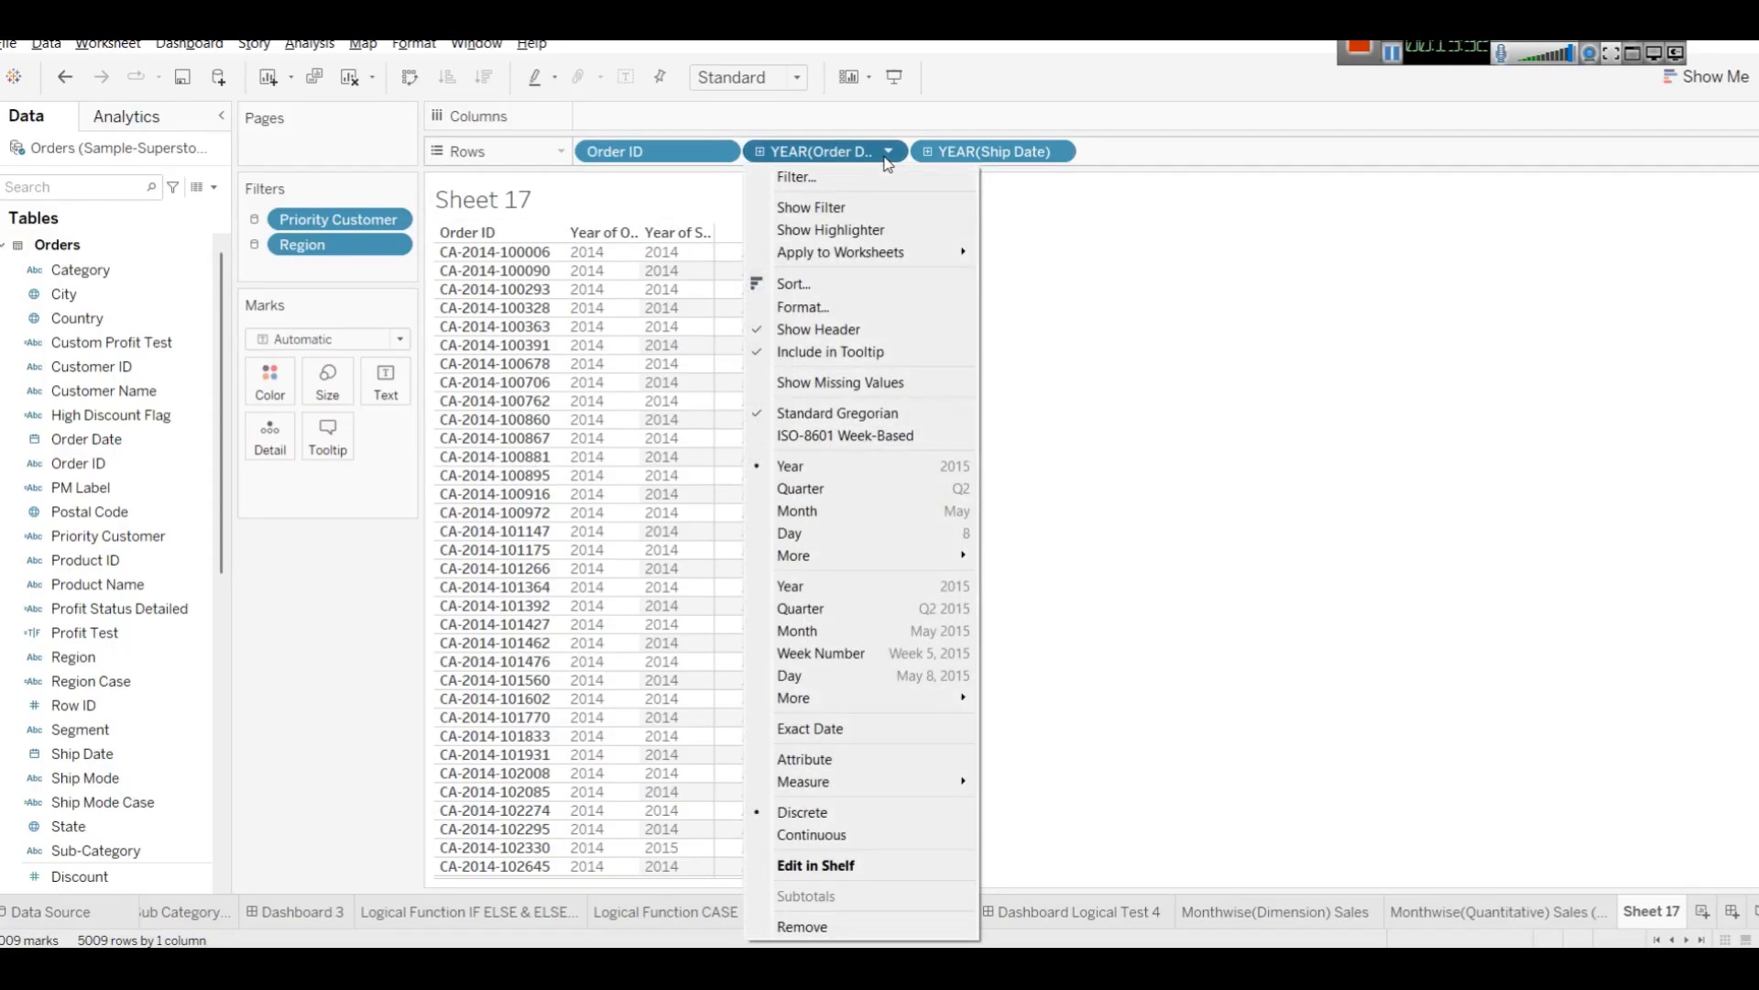
key(Escape)
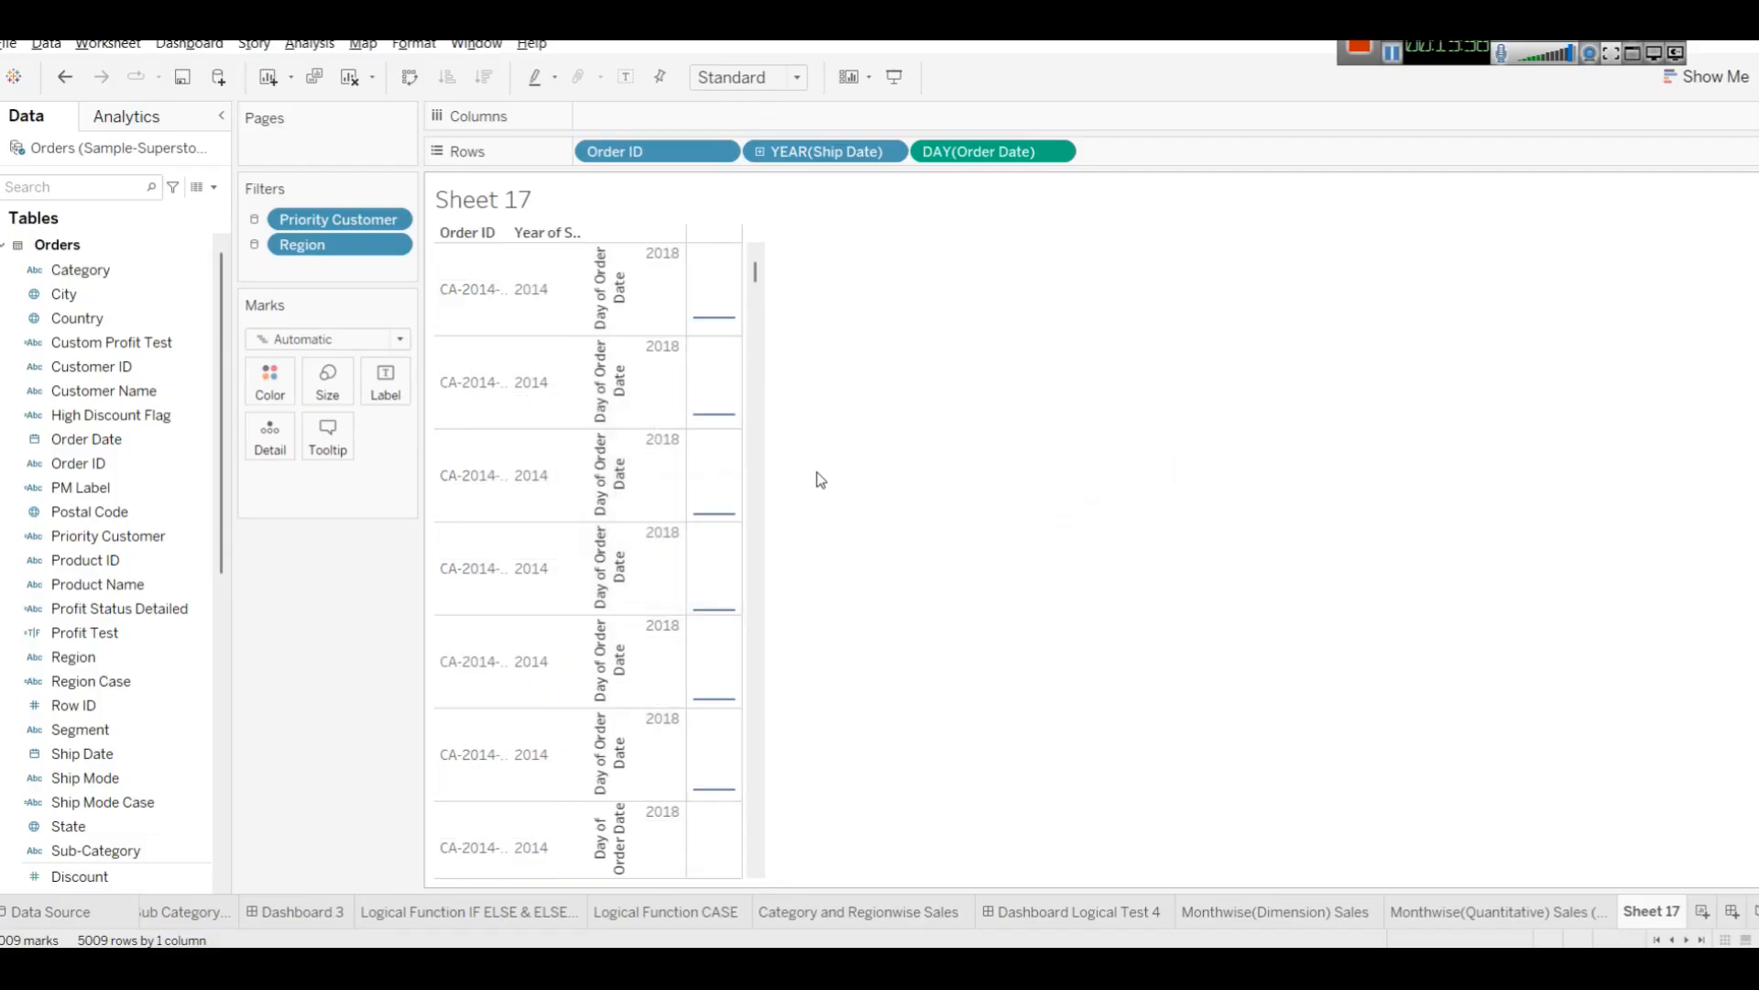
click(1058, 153)
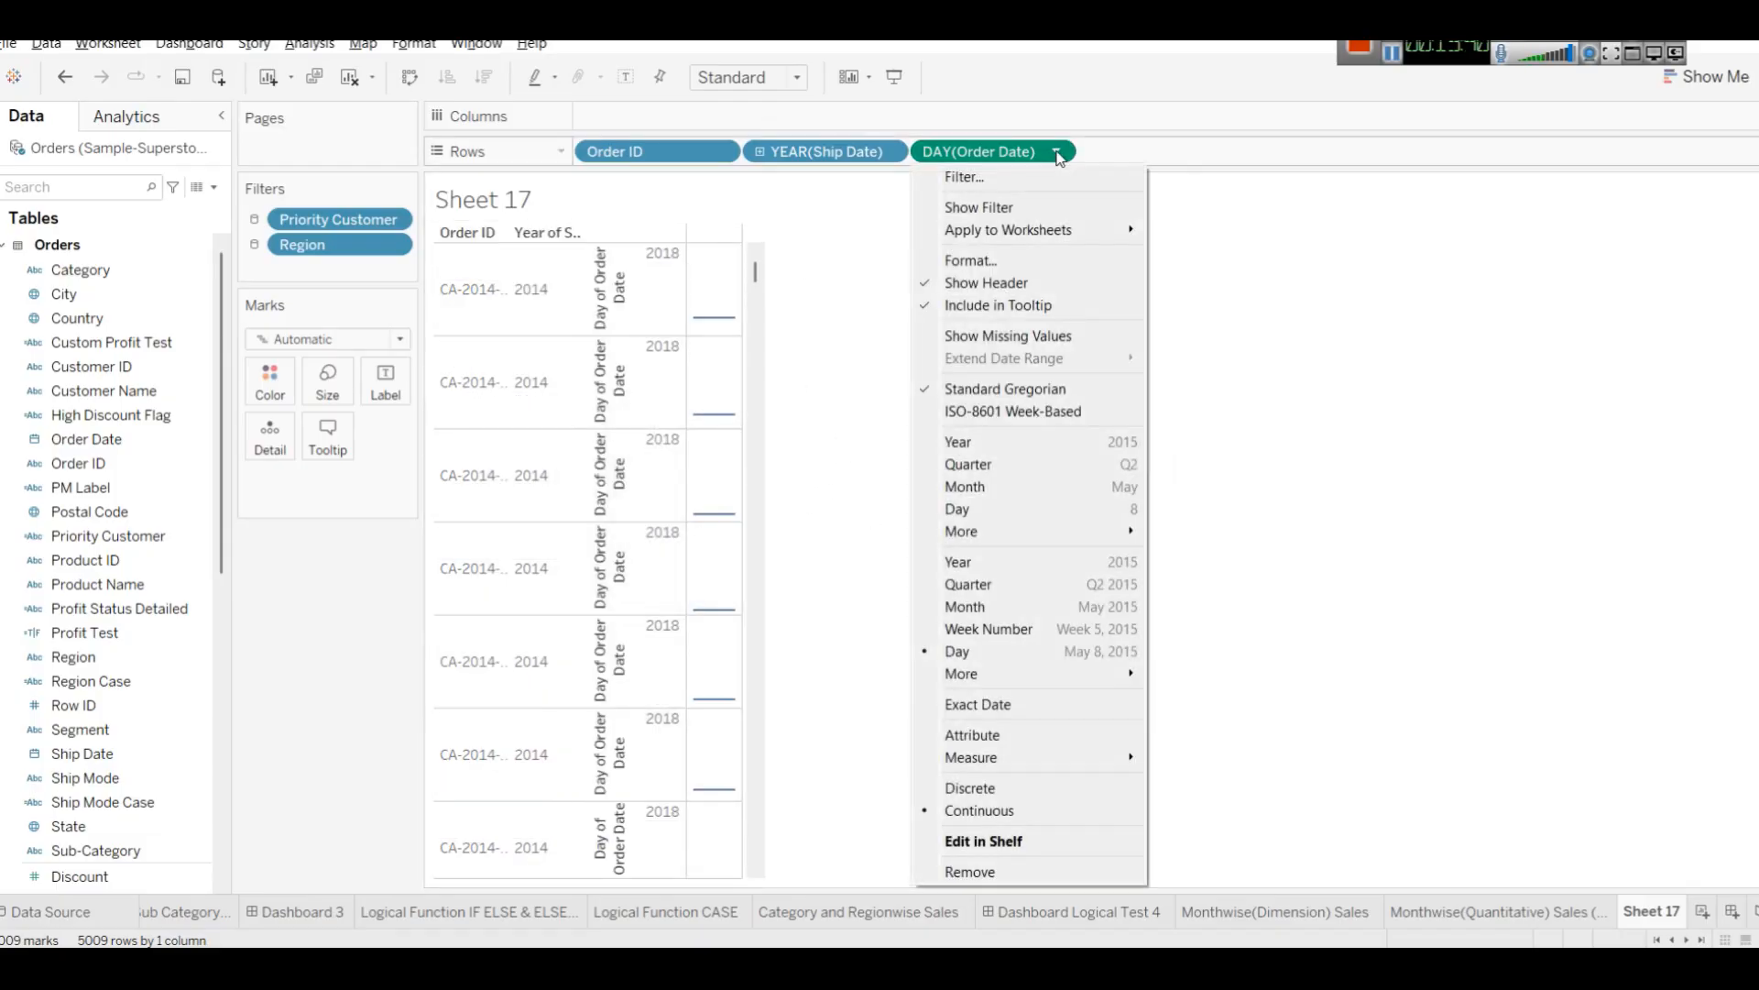
mouse_move(998, 673)
click(846, 177)
click(888, 152)
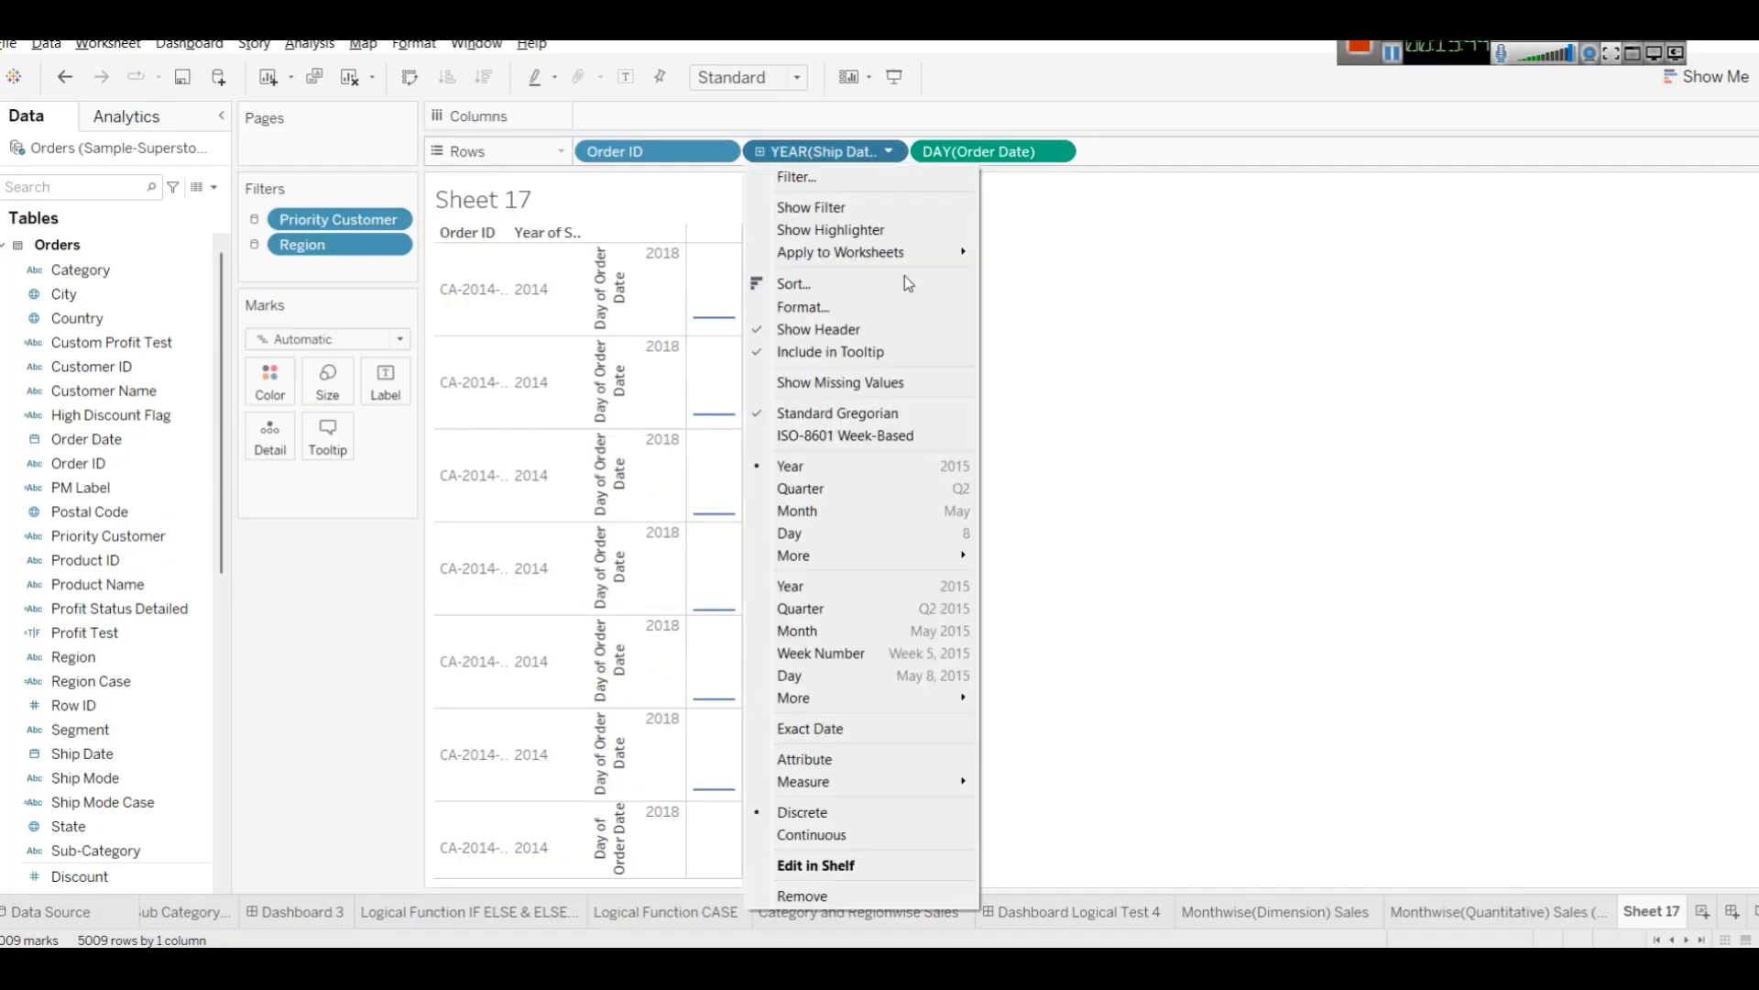
click(865, 667)
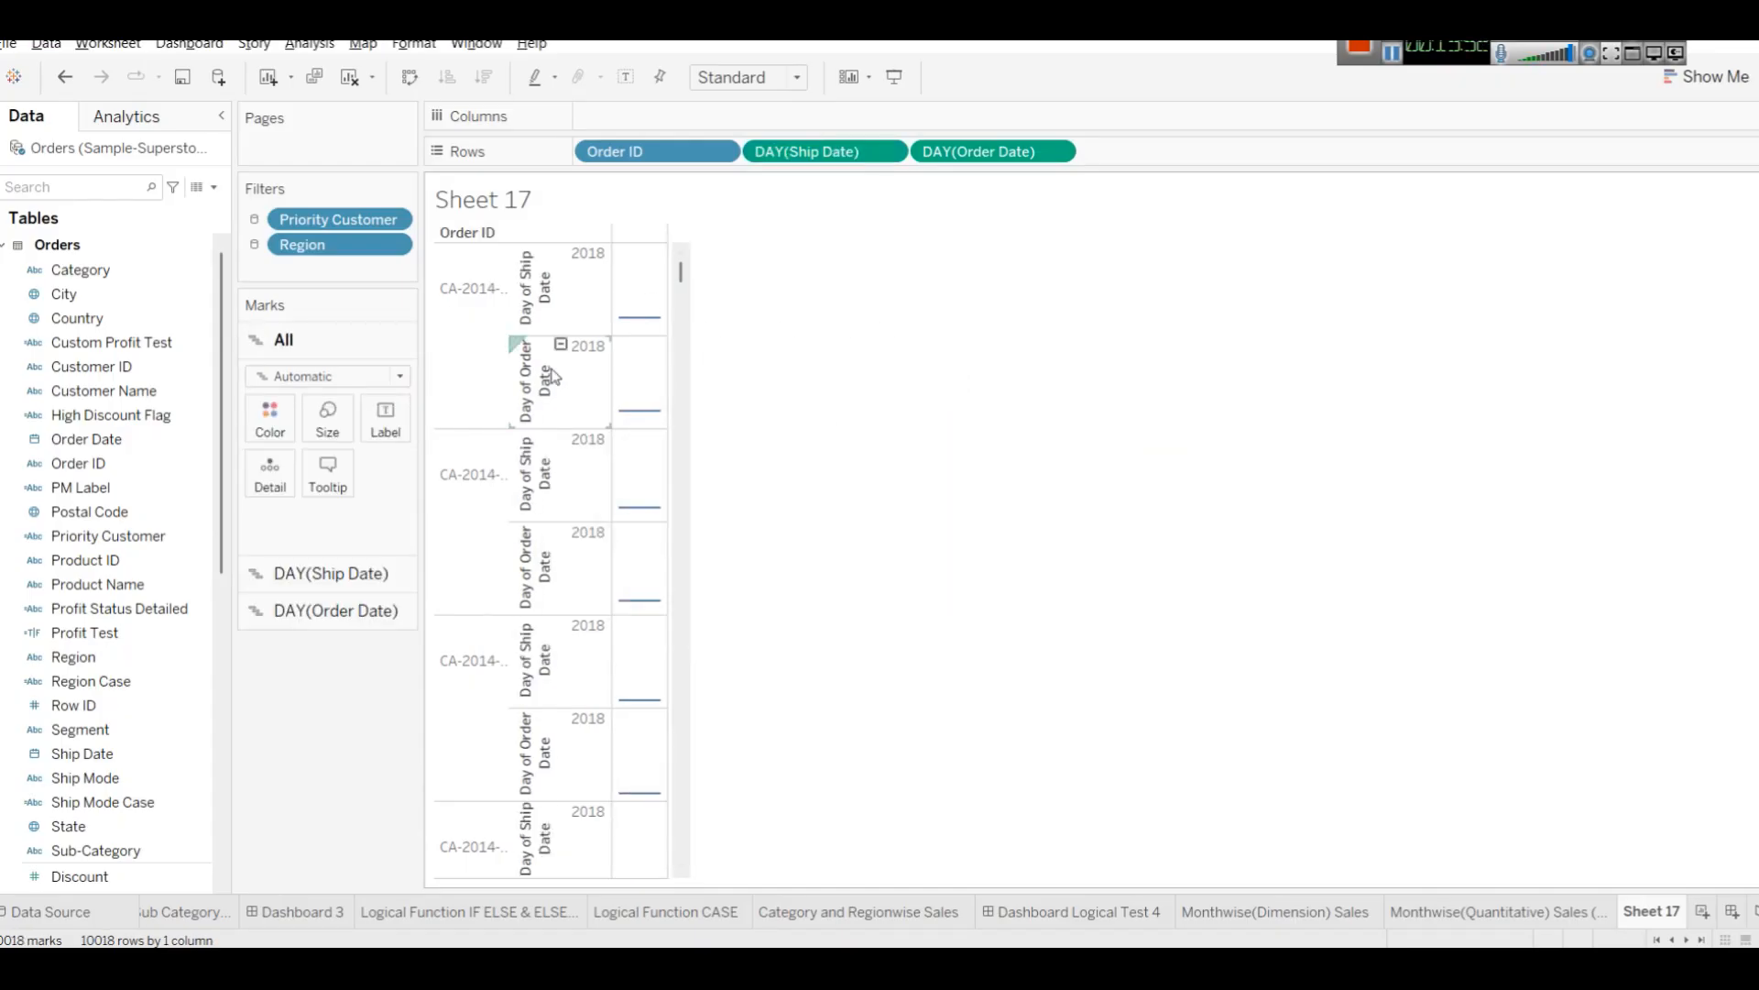
Show the day fields as a text table on Rows, with Order Date before Ship Date.
click(1696, 79)
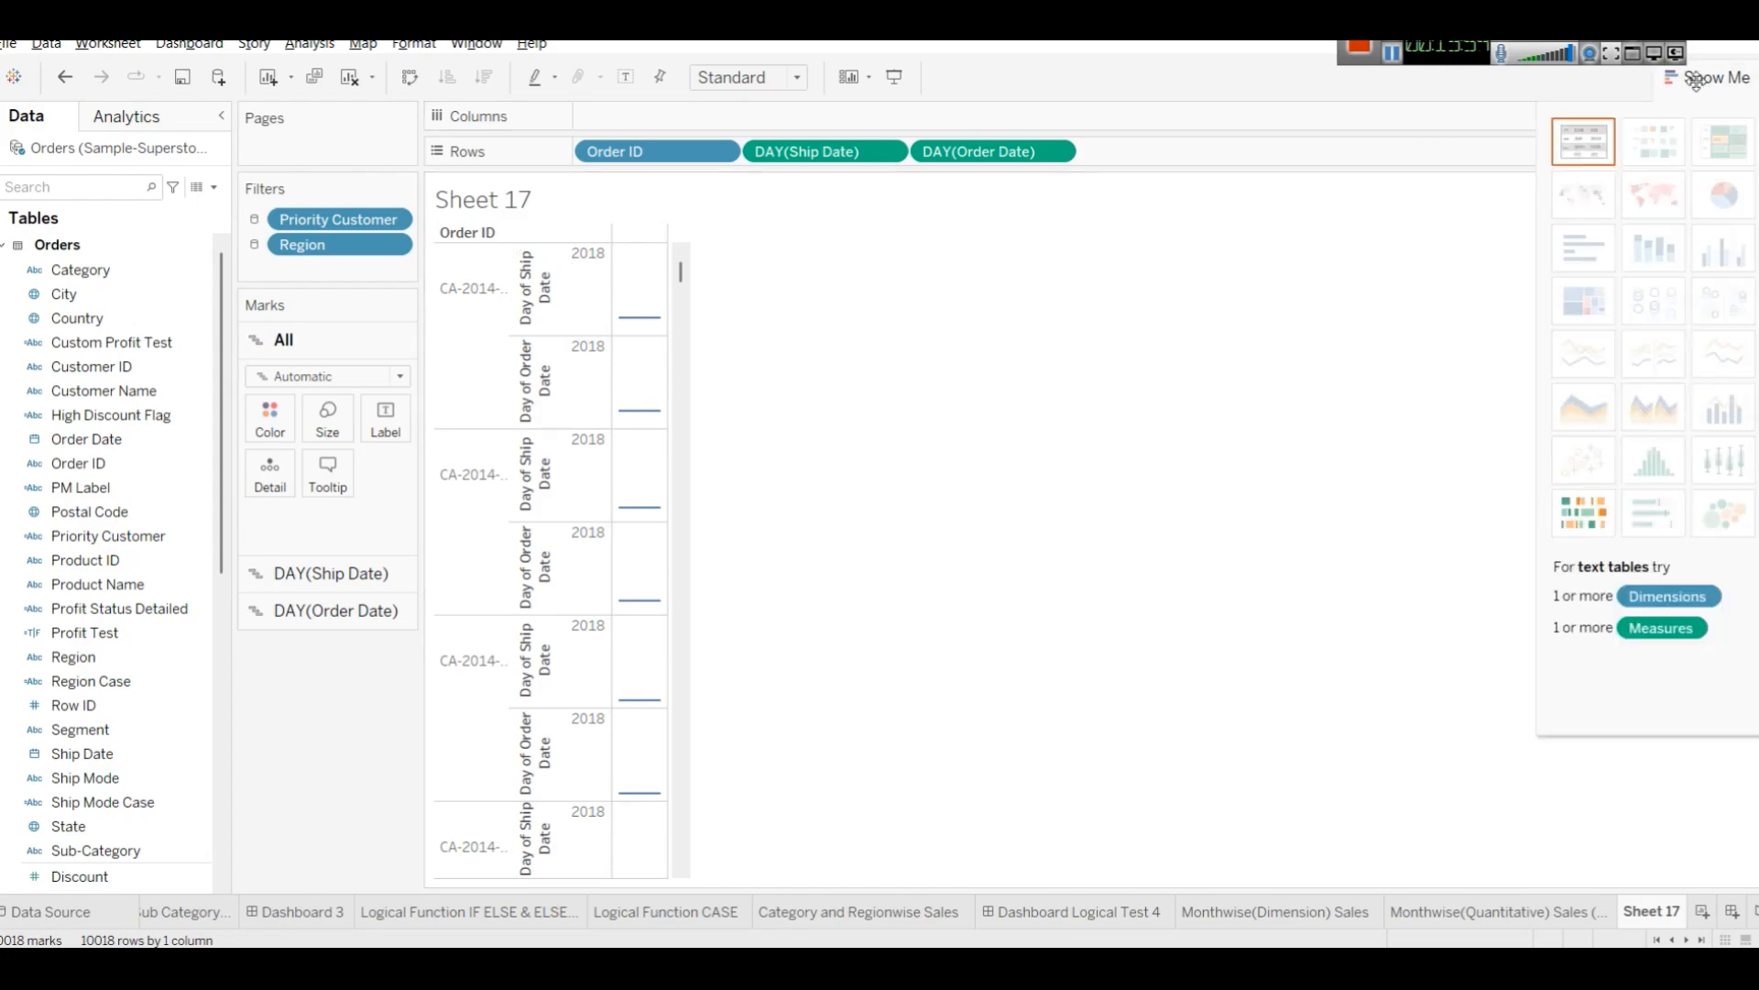
click(1589, 153)
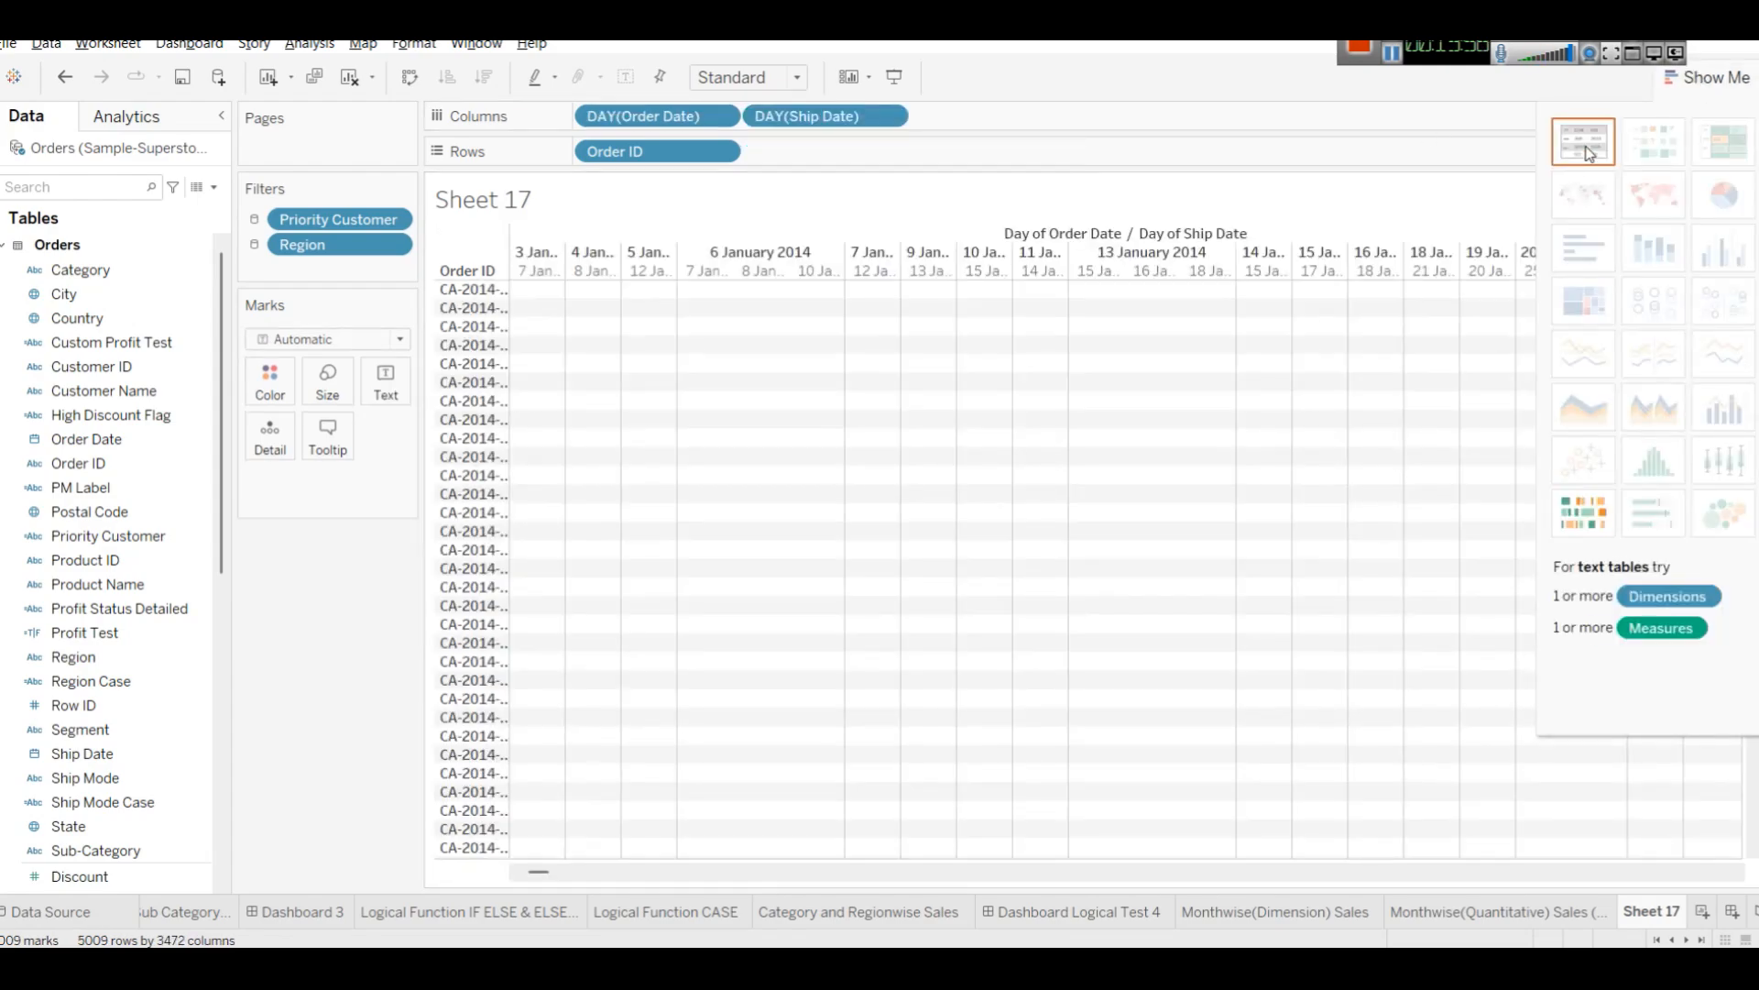
drag(788, 112, 807, 152)
drag(696, 119, 1036, 149)
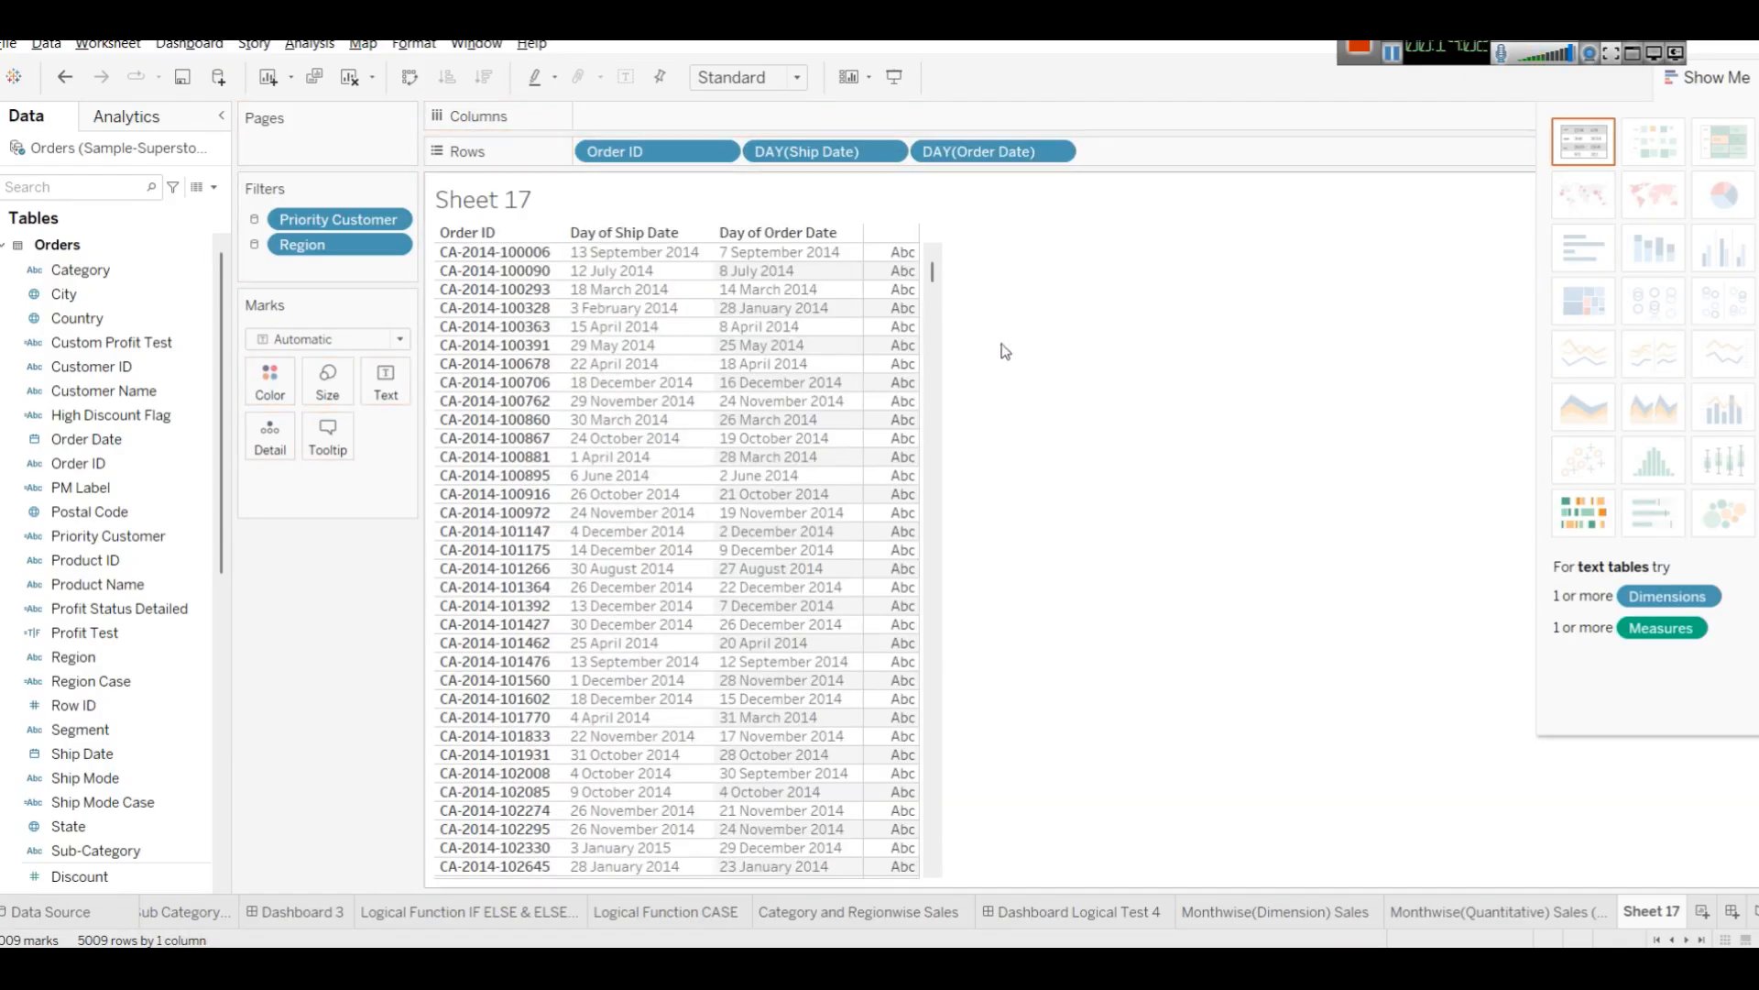
click(1704, 77)
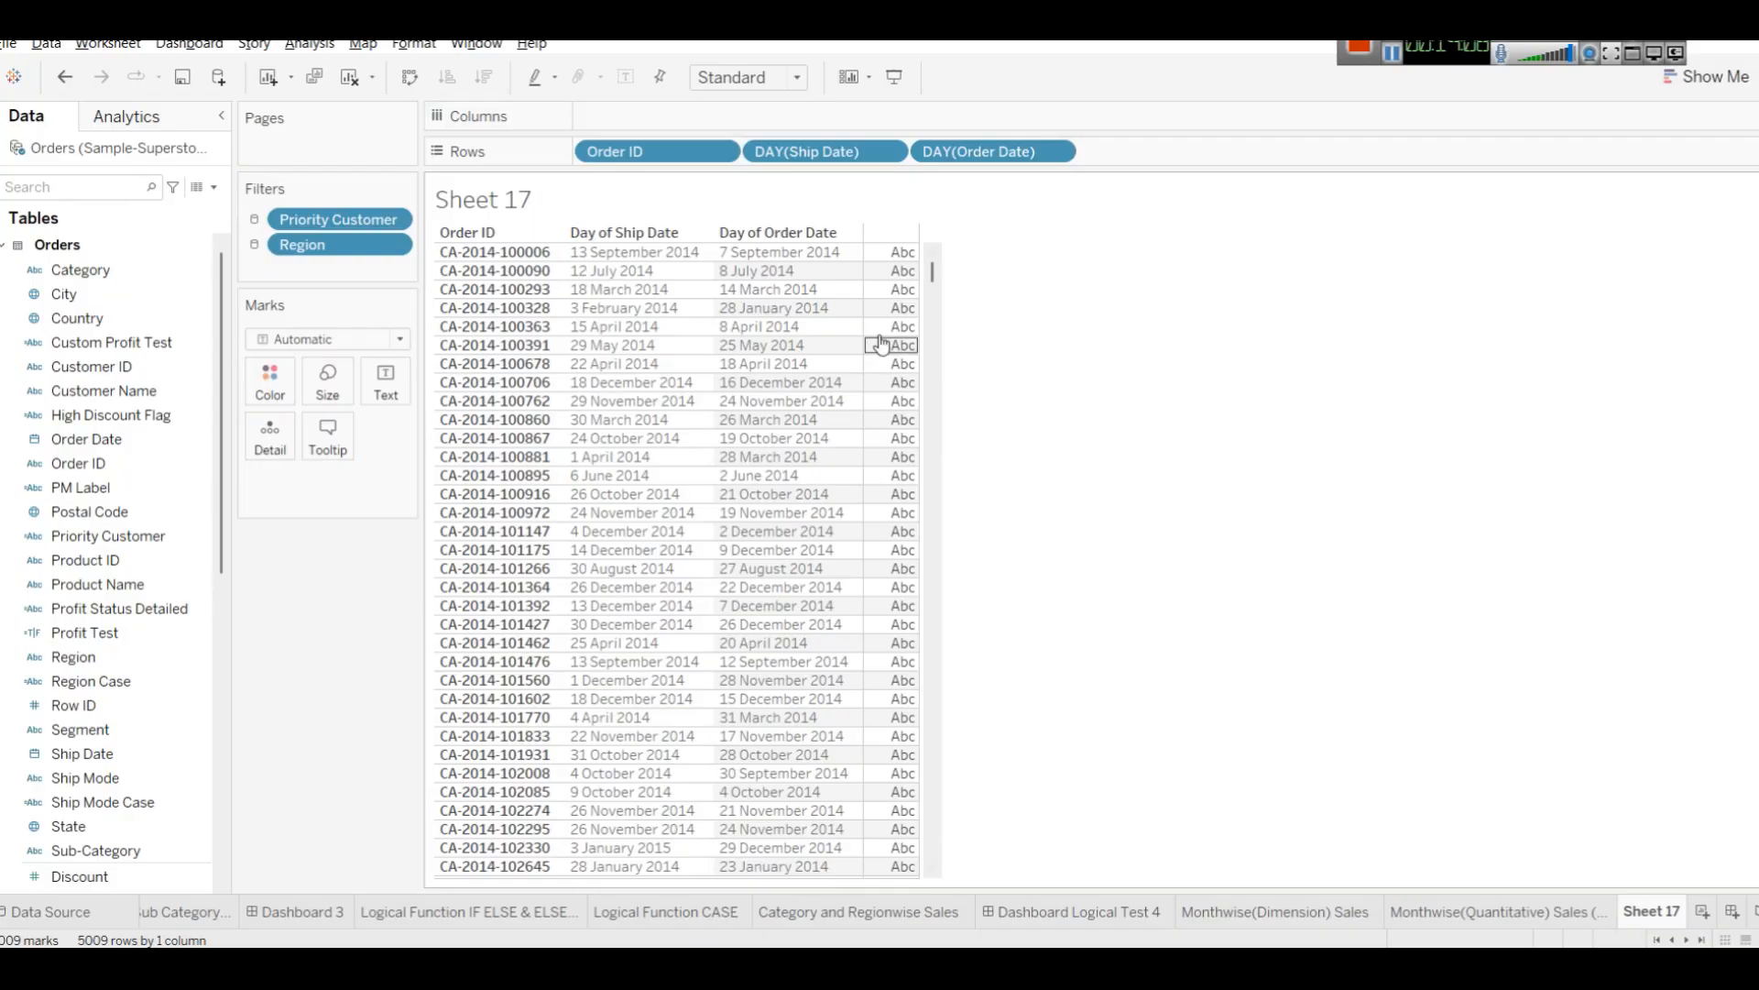
drag(916, 152, 720, 152)
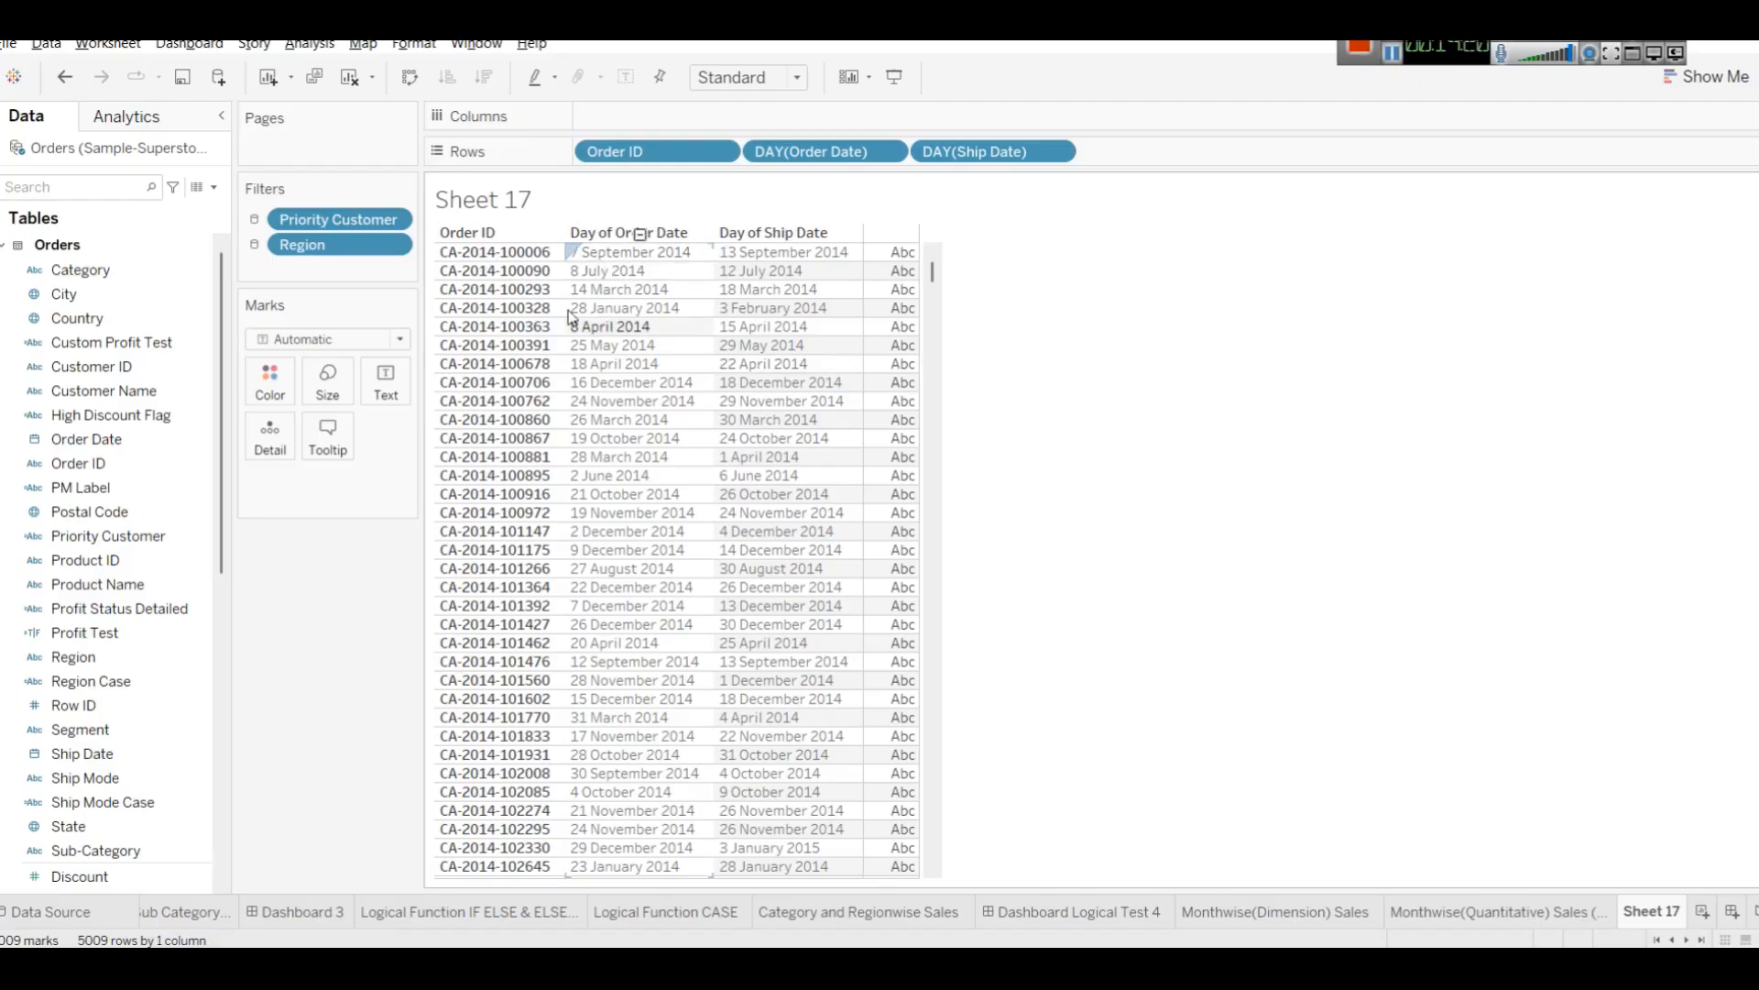
right_click(587, 255)
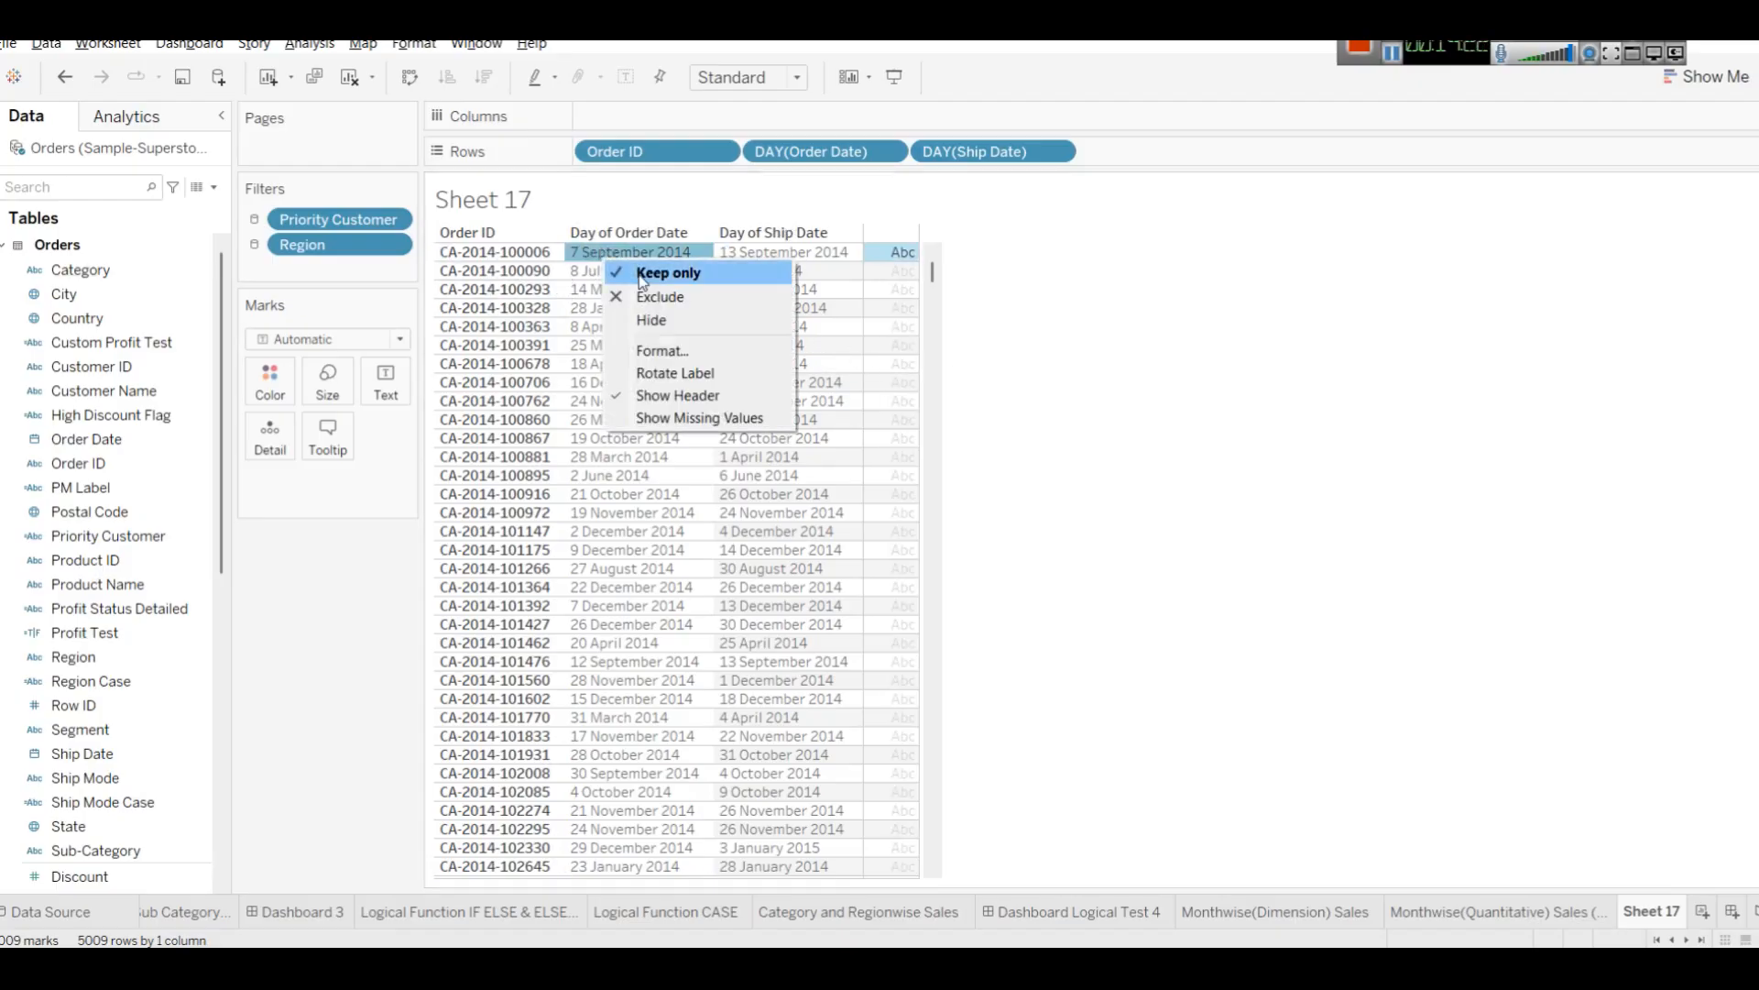
click(704, 366)
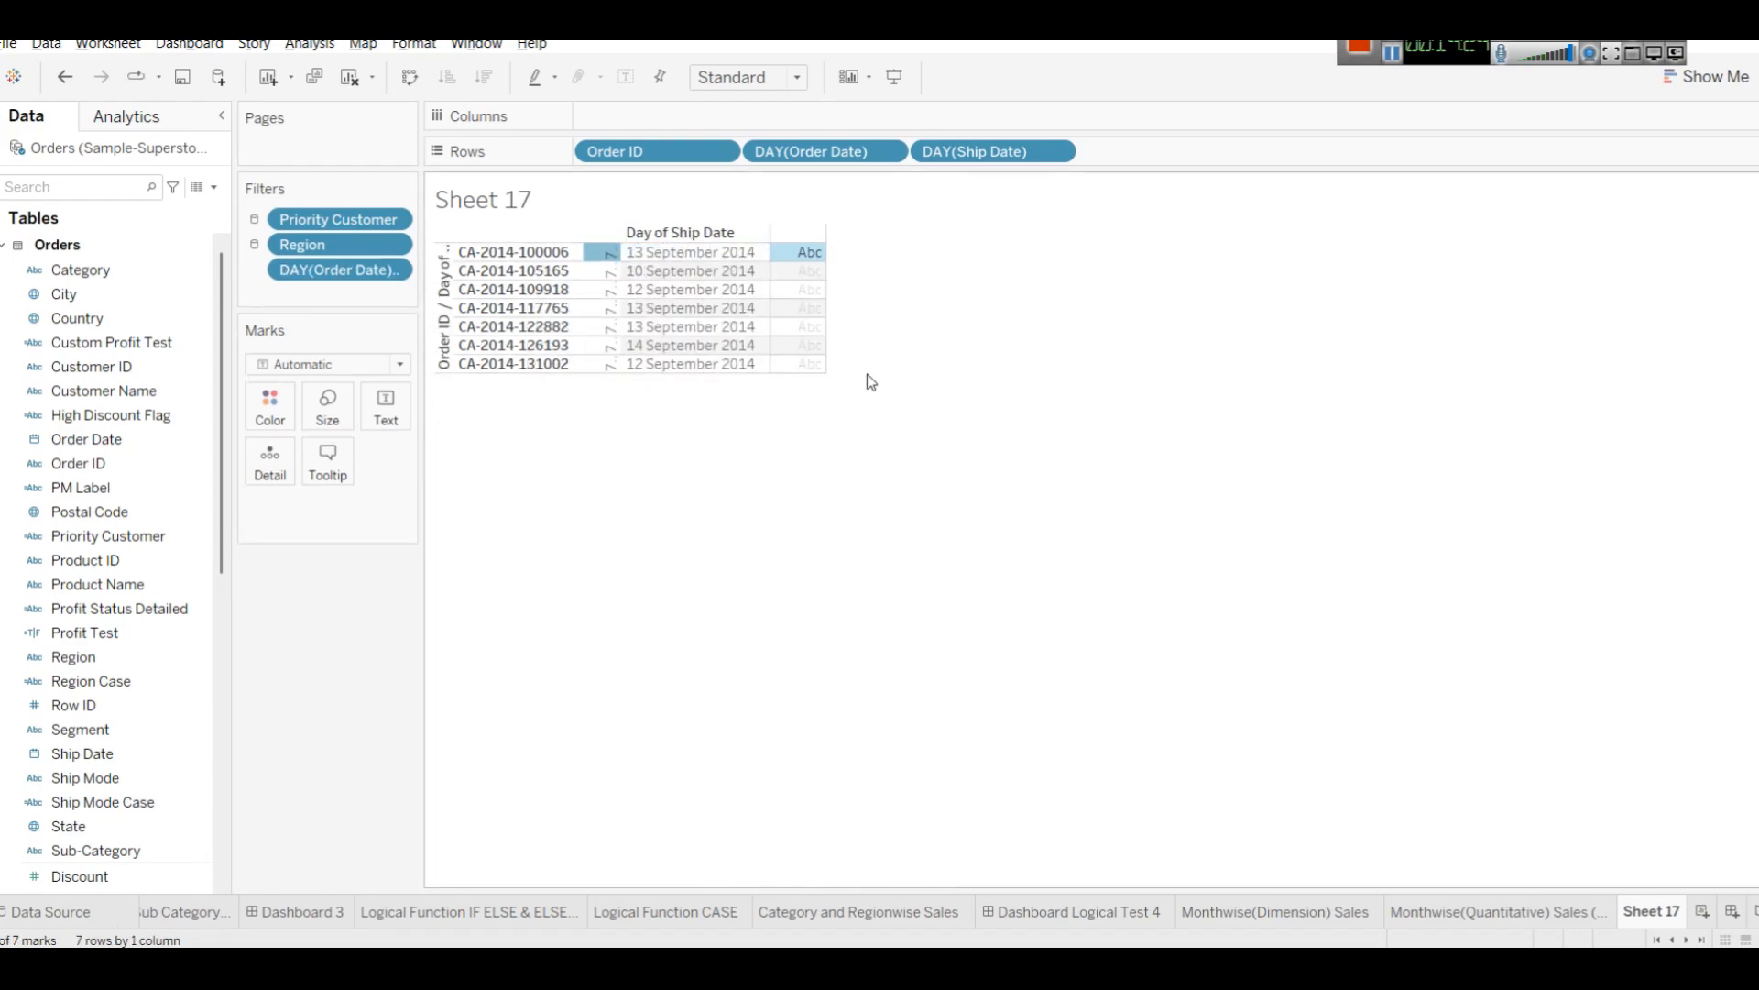
key(ctrl+z)
Open the font formatting for the worksheet and try setting the worksheet font size to 12.
right_click(656, 288)
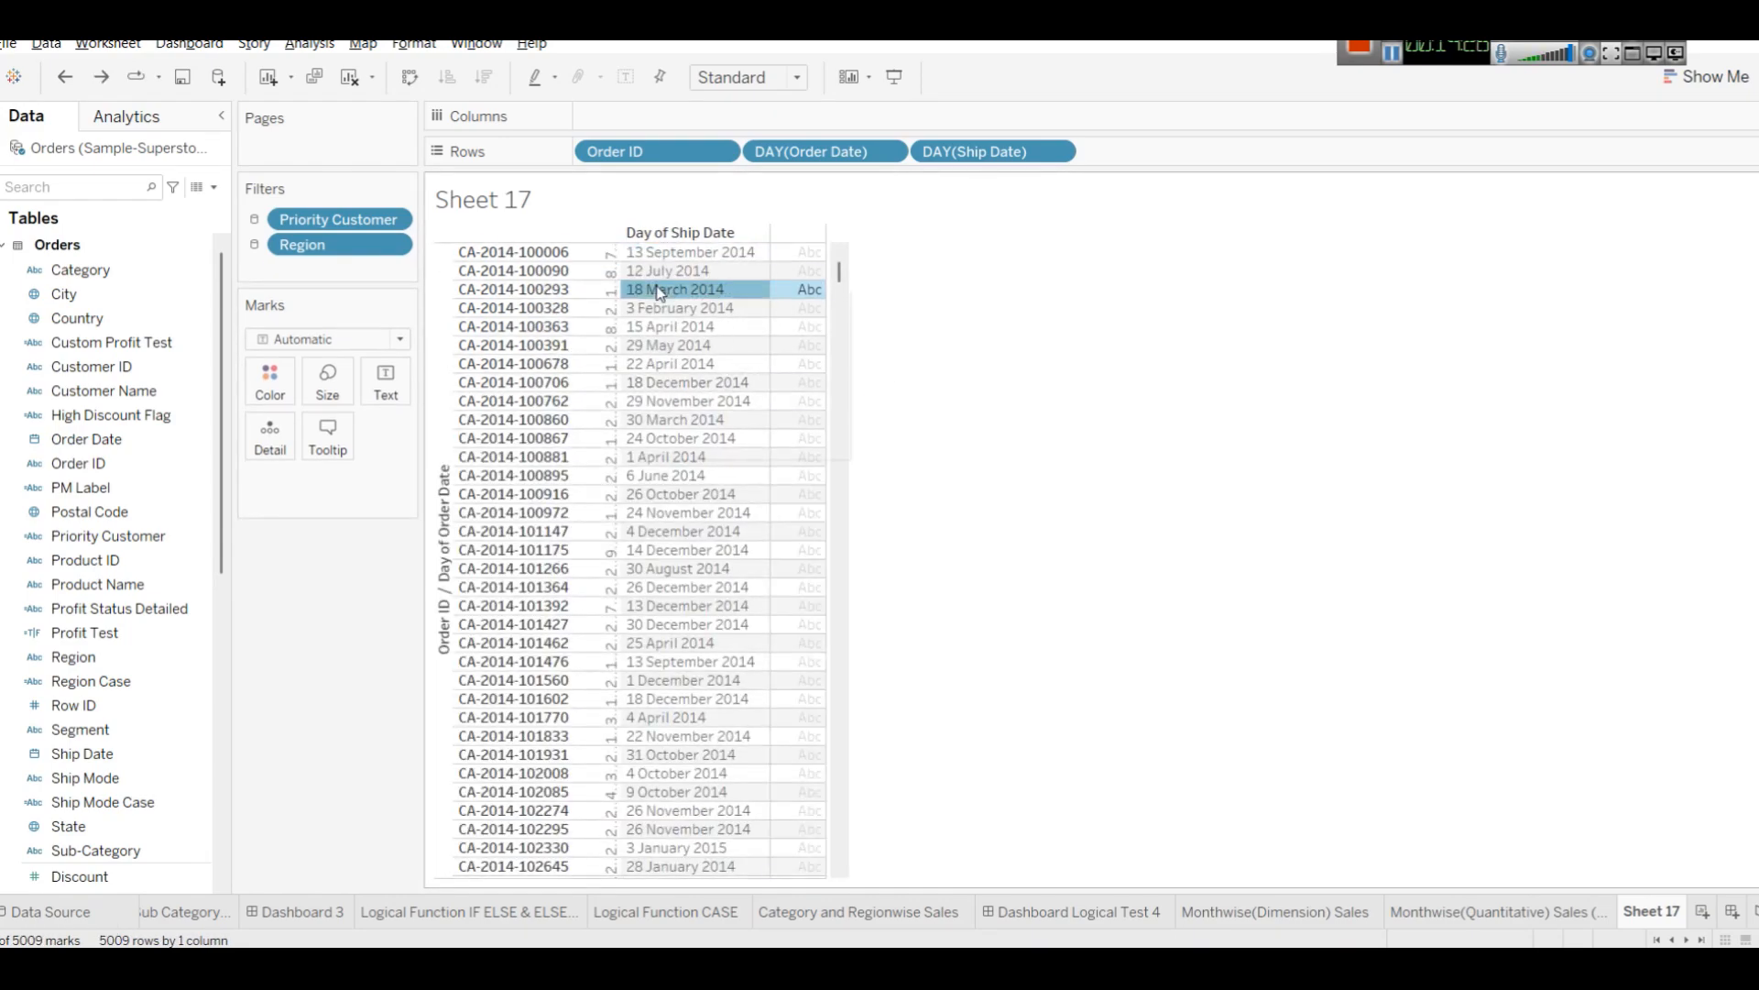
click(723, 378)
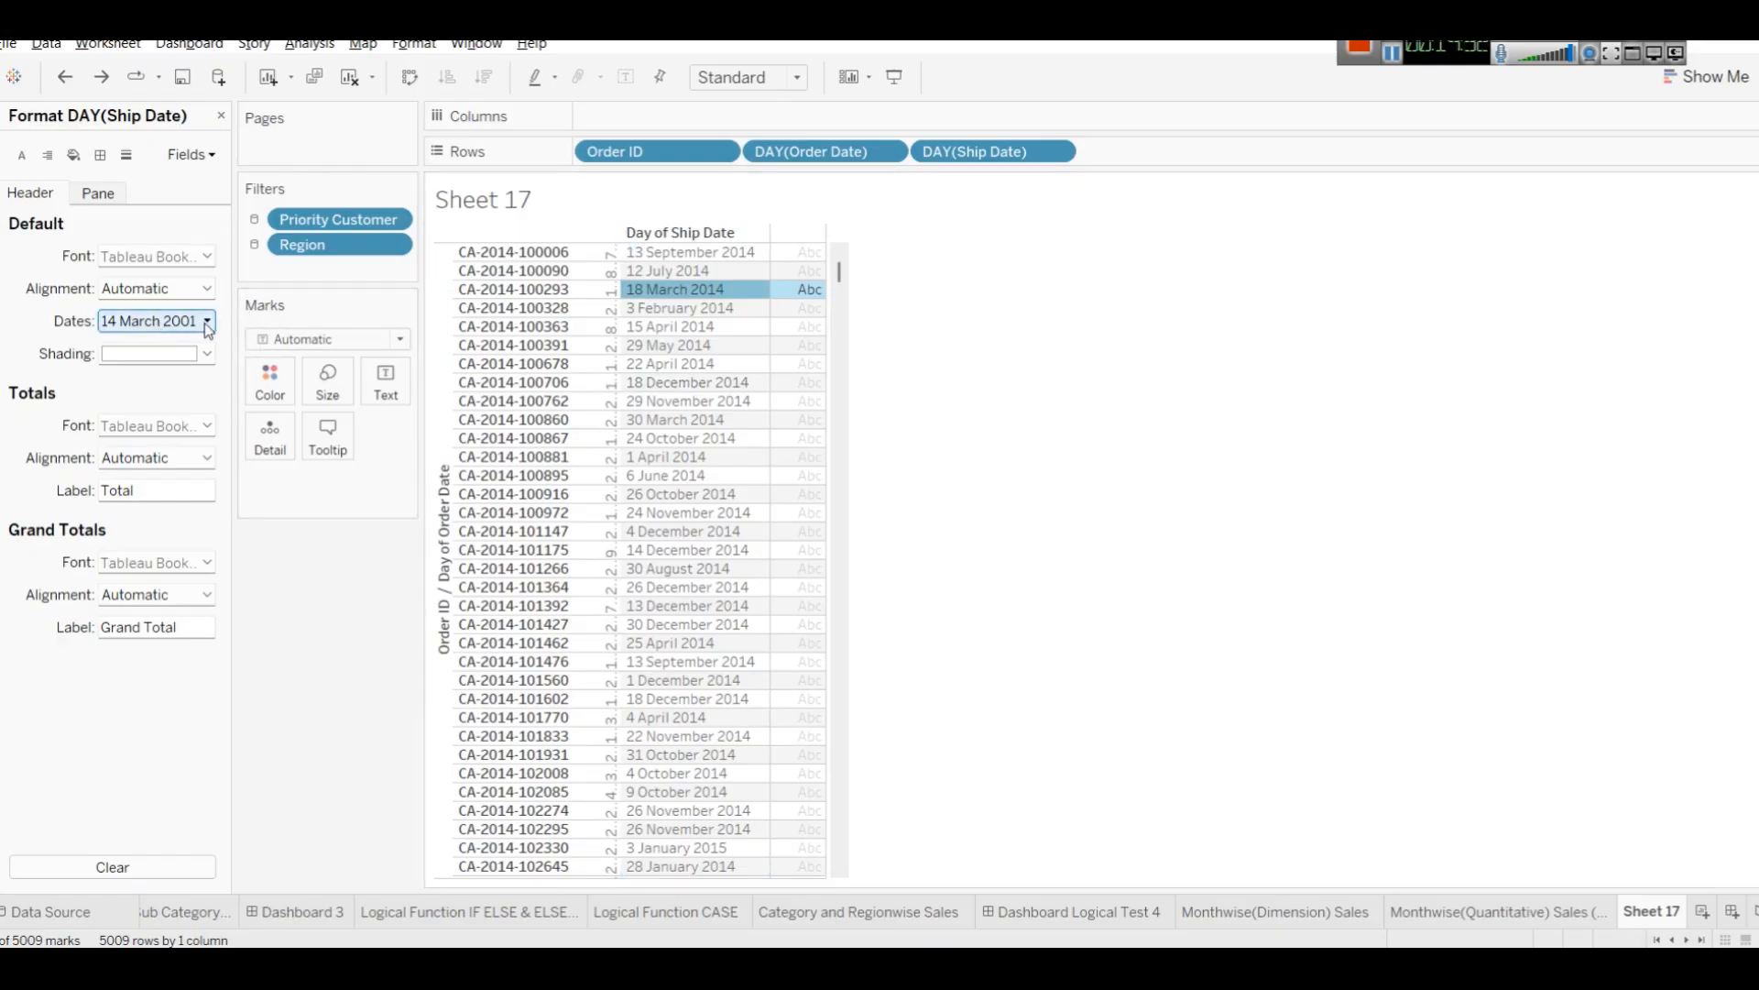
click(22, 154)
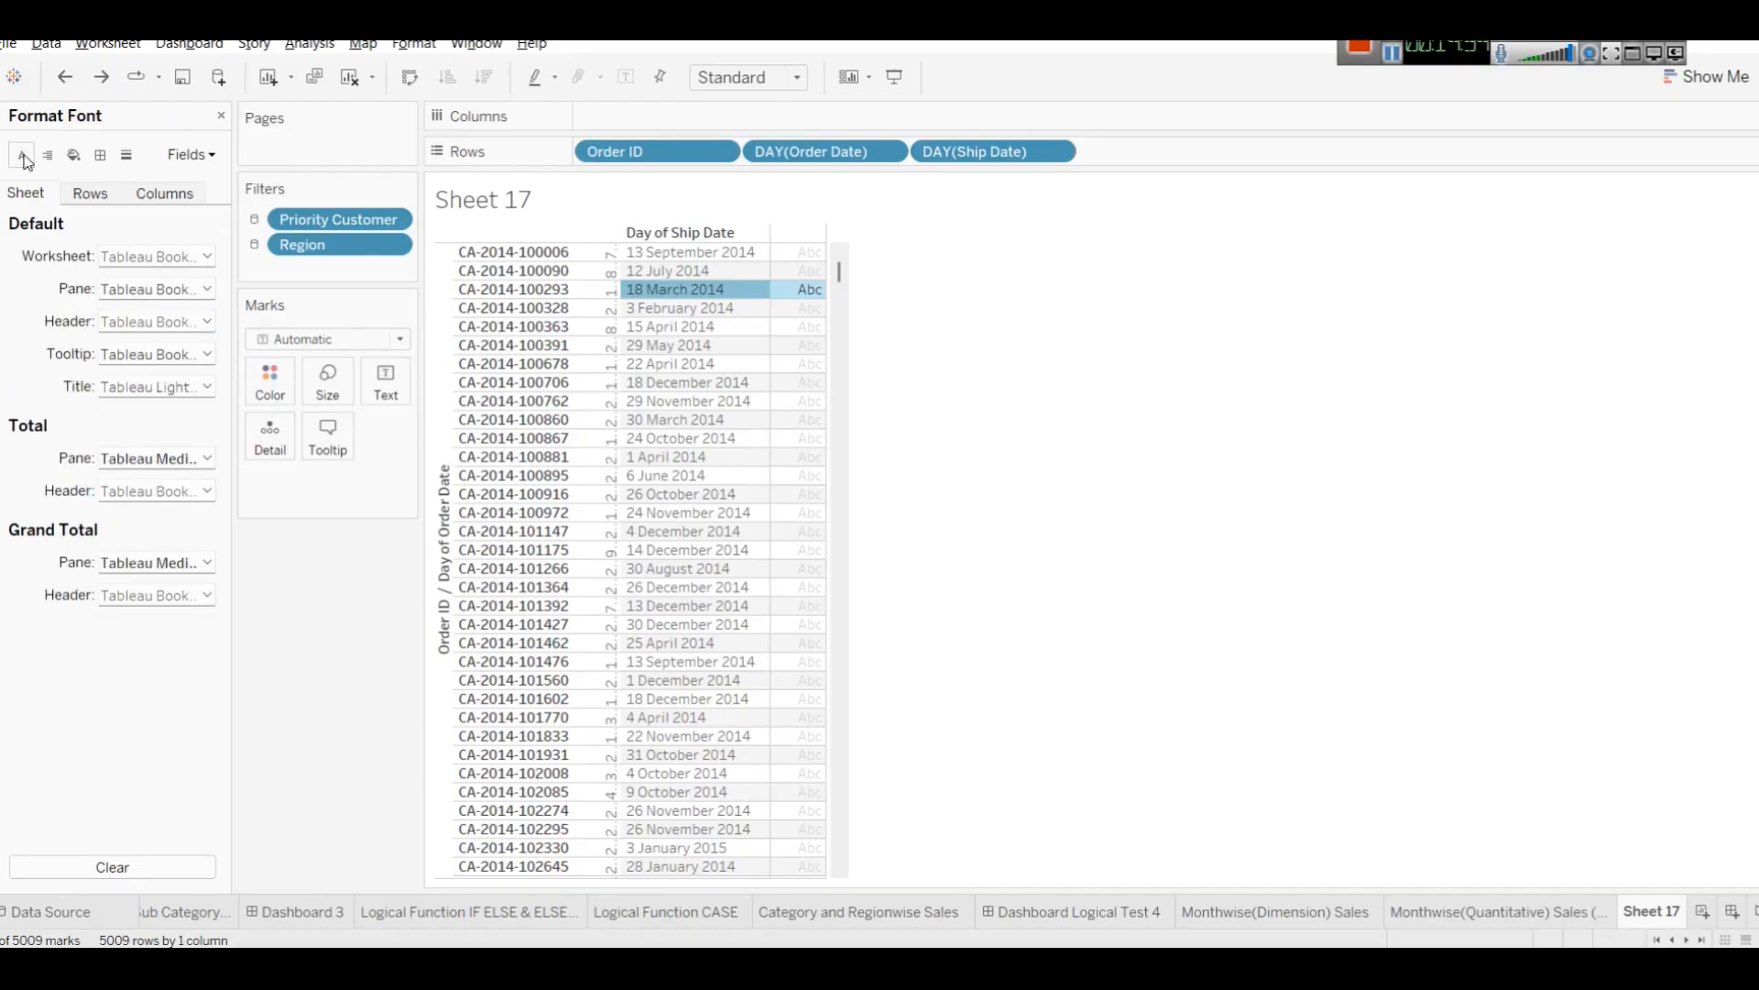
click(207, 256)
click(158, 318)
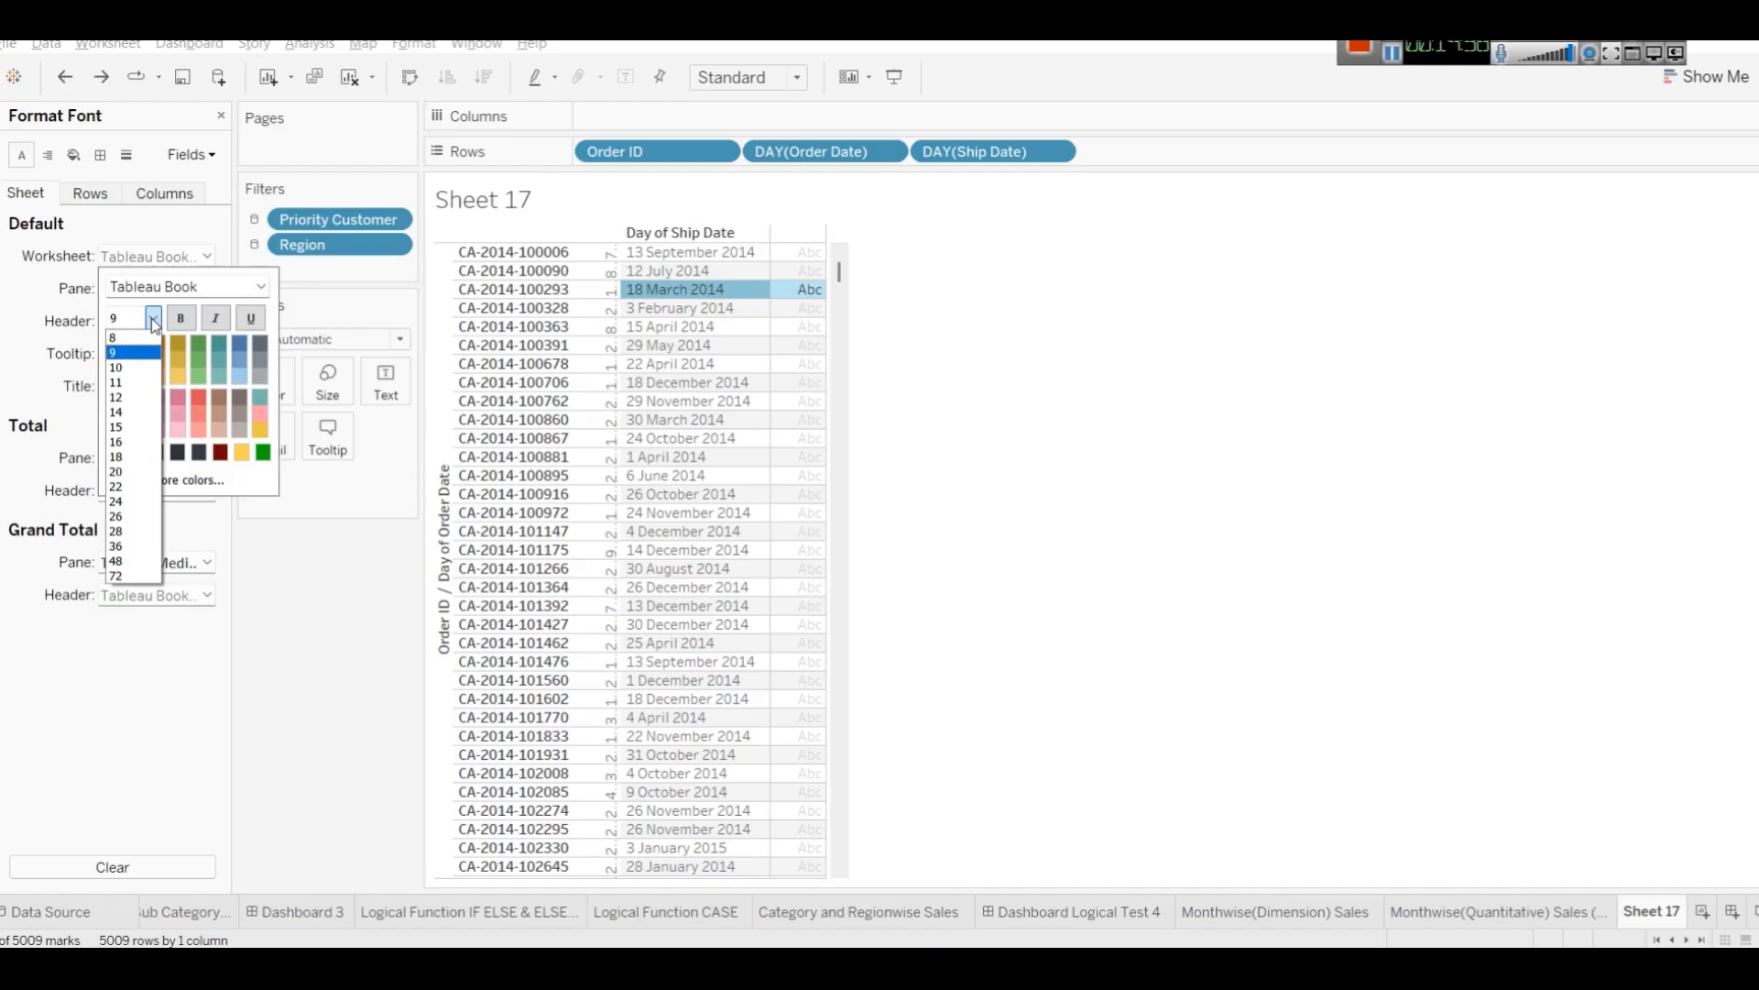
click(138, 403)
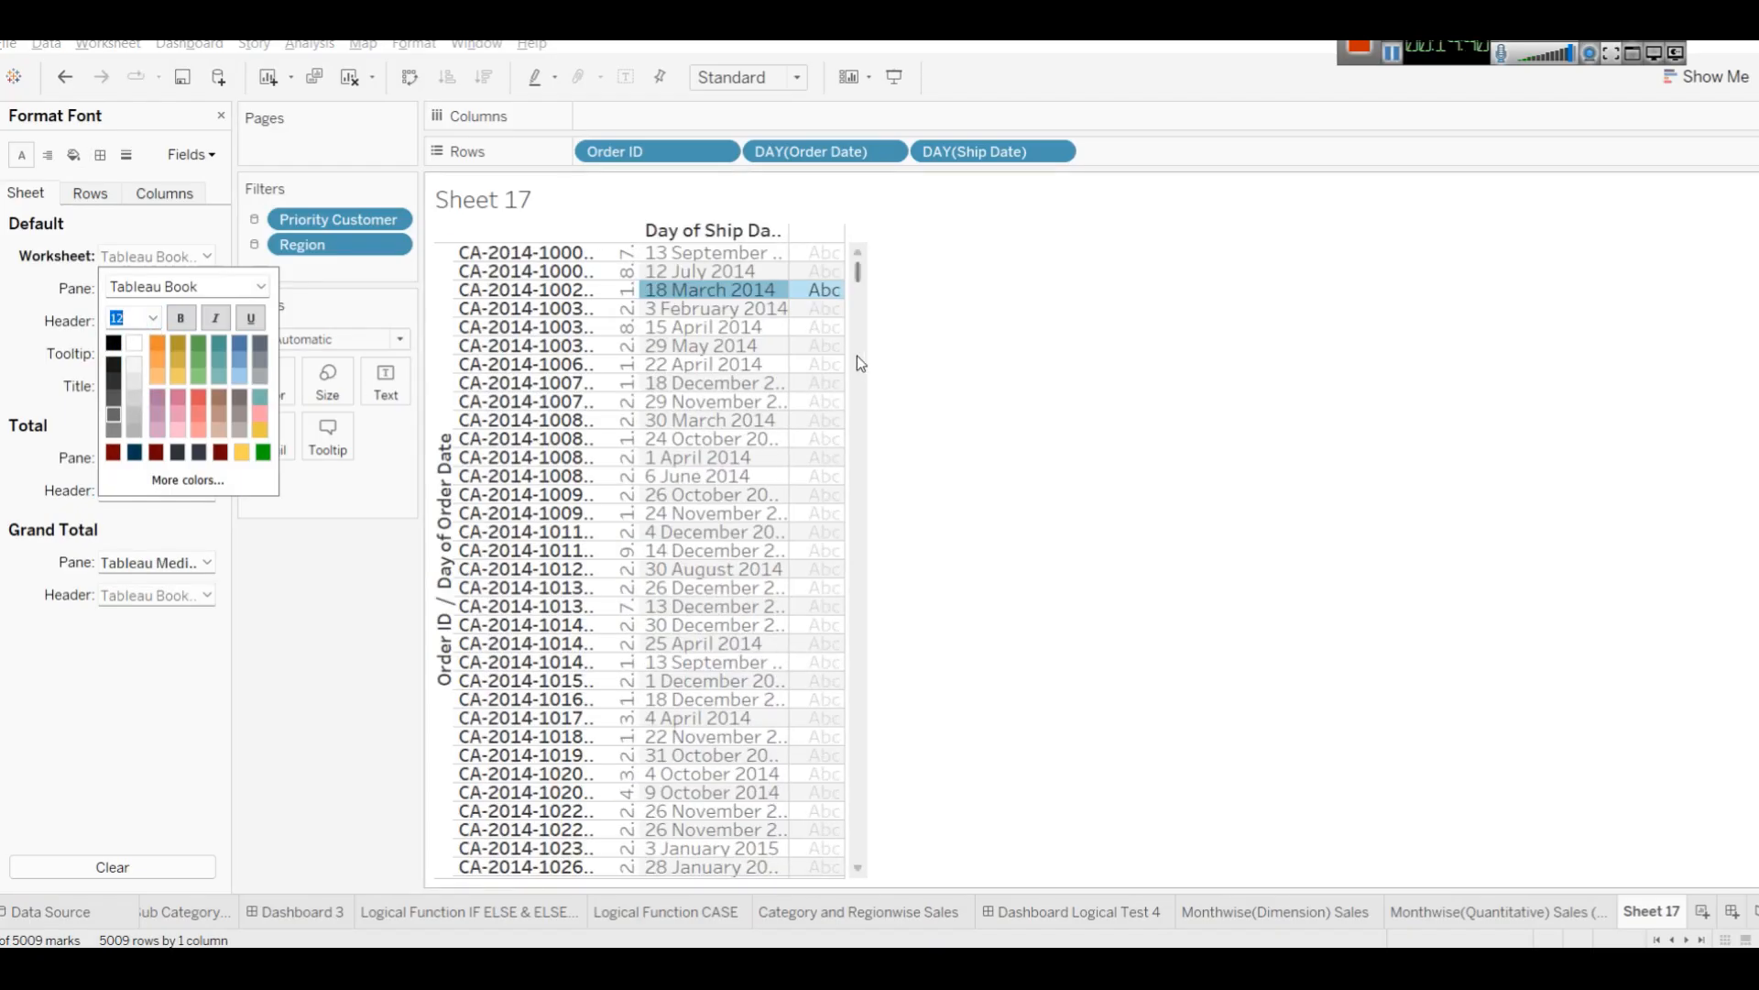
click(1012, 294)
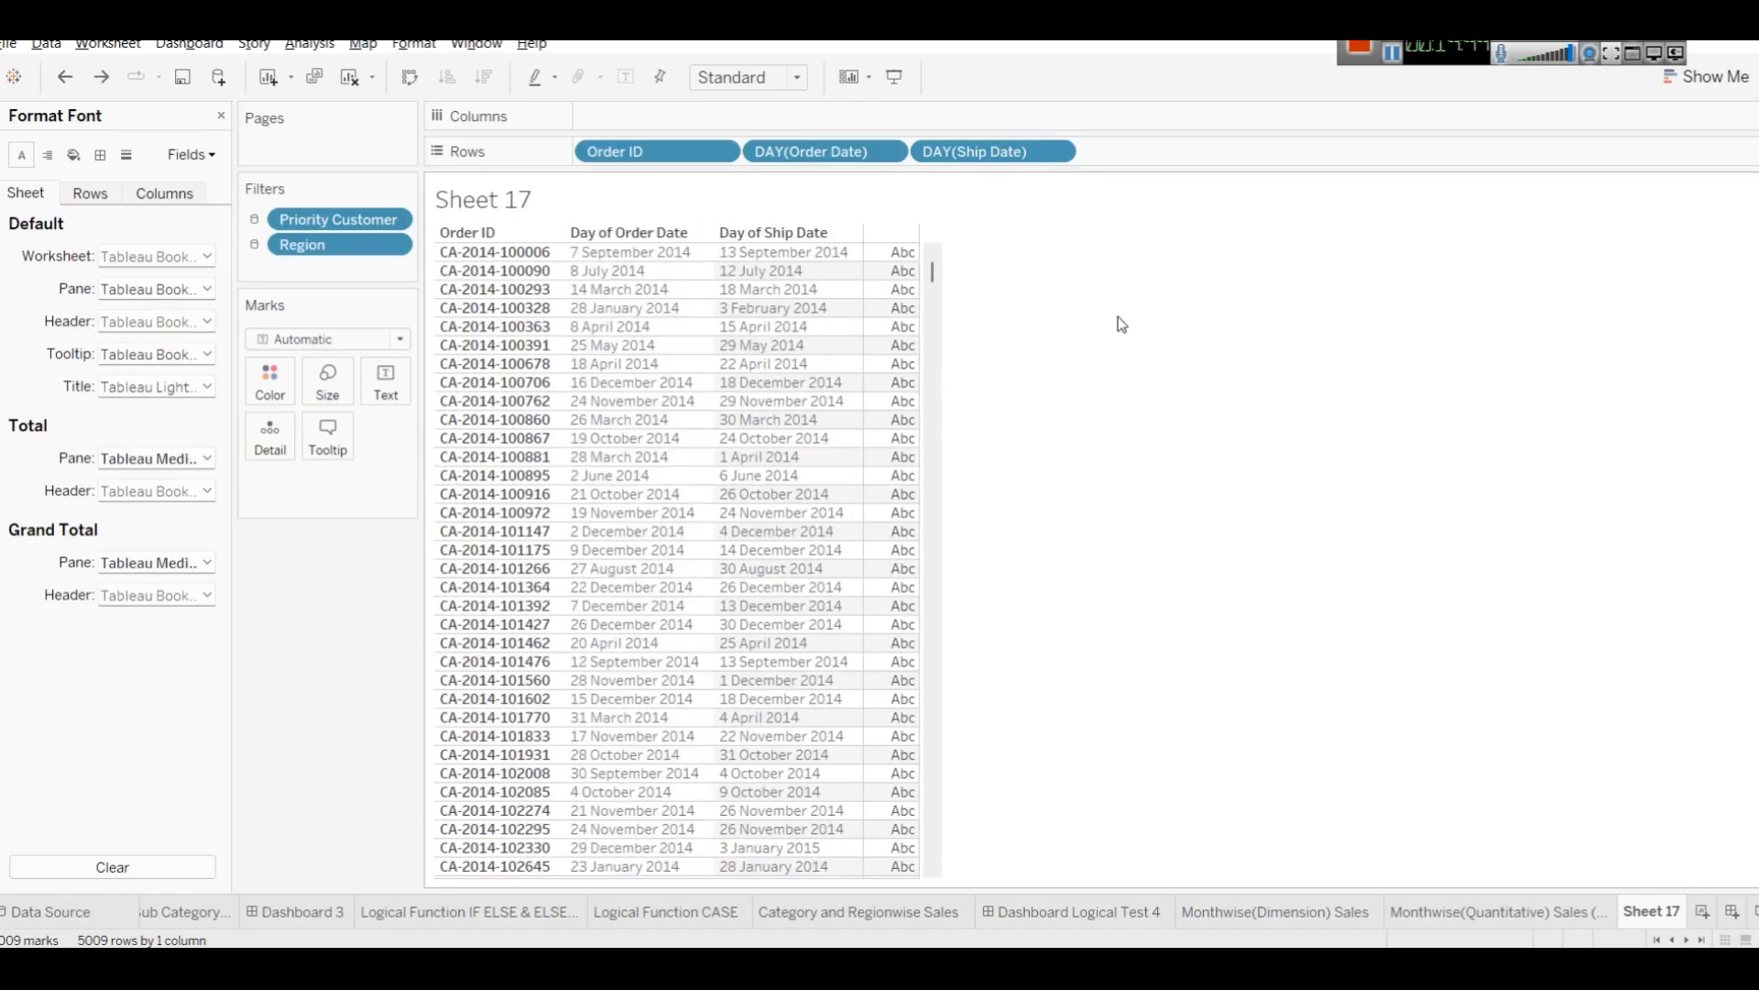
Set the worksheet font size to 12.
click(208, 256)
click(153, 318)
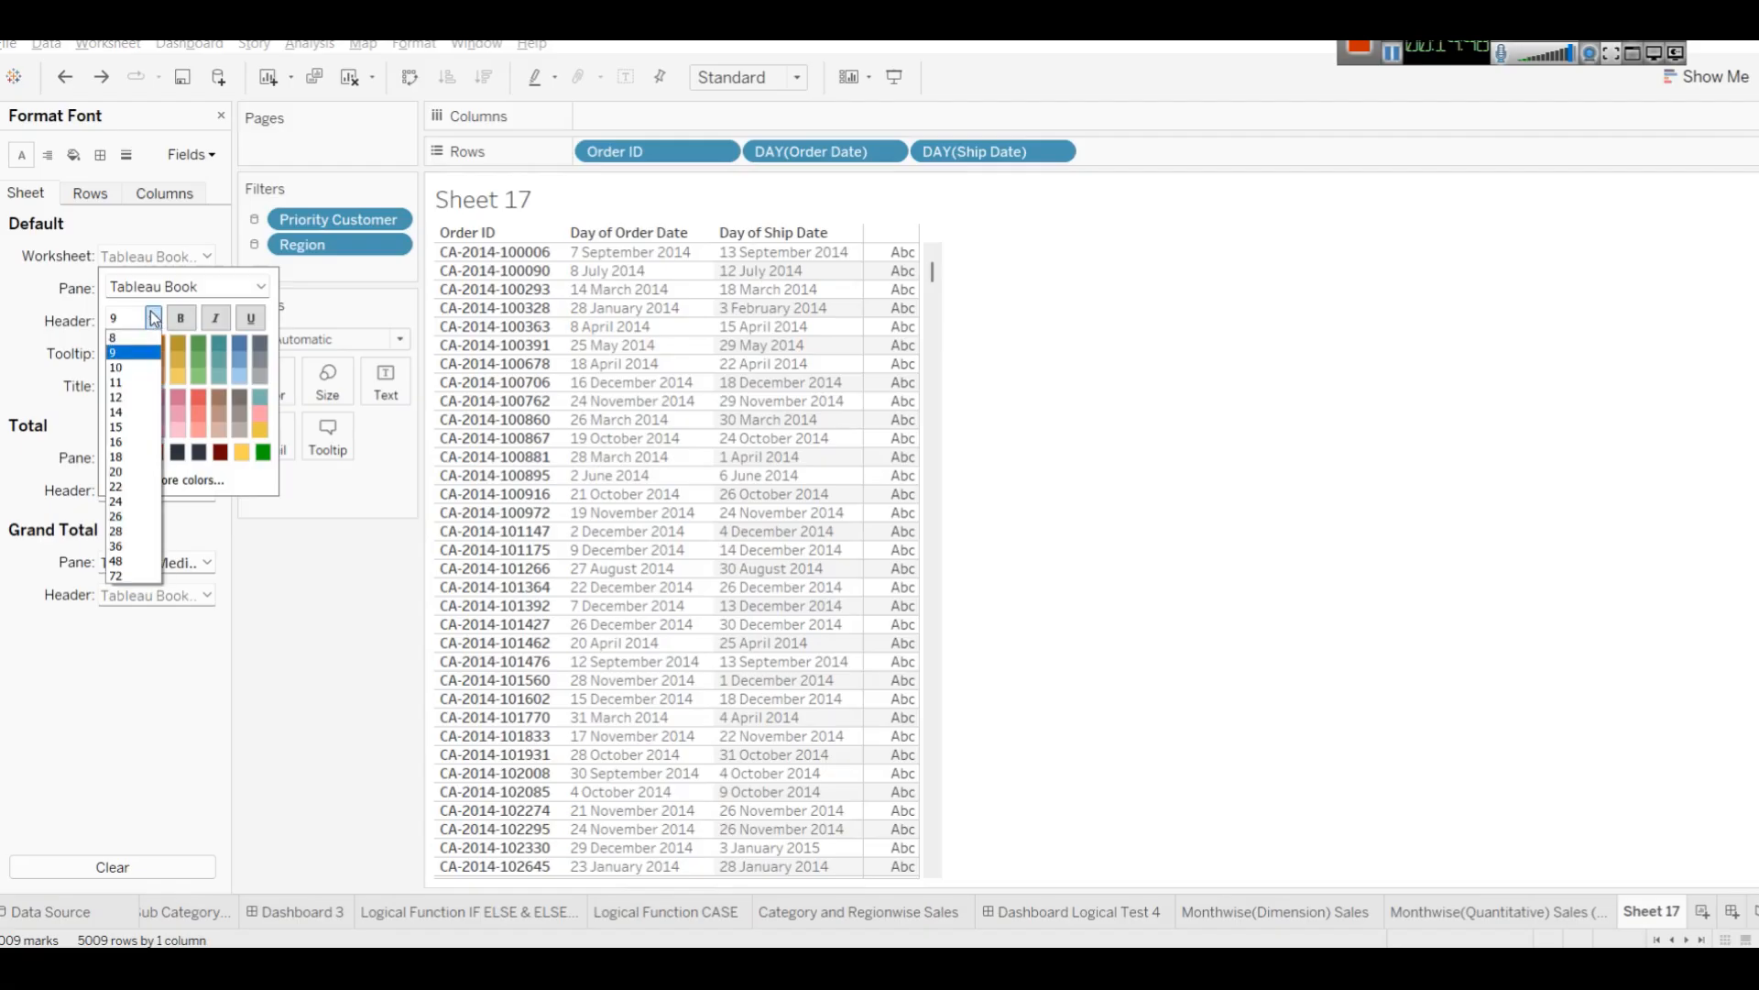
click(139, 399)
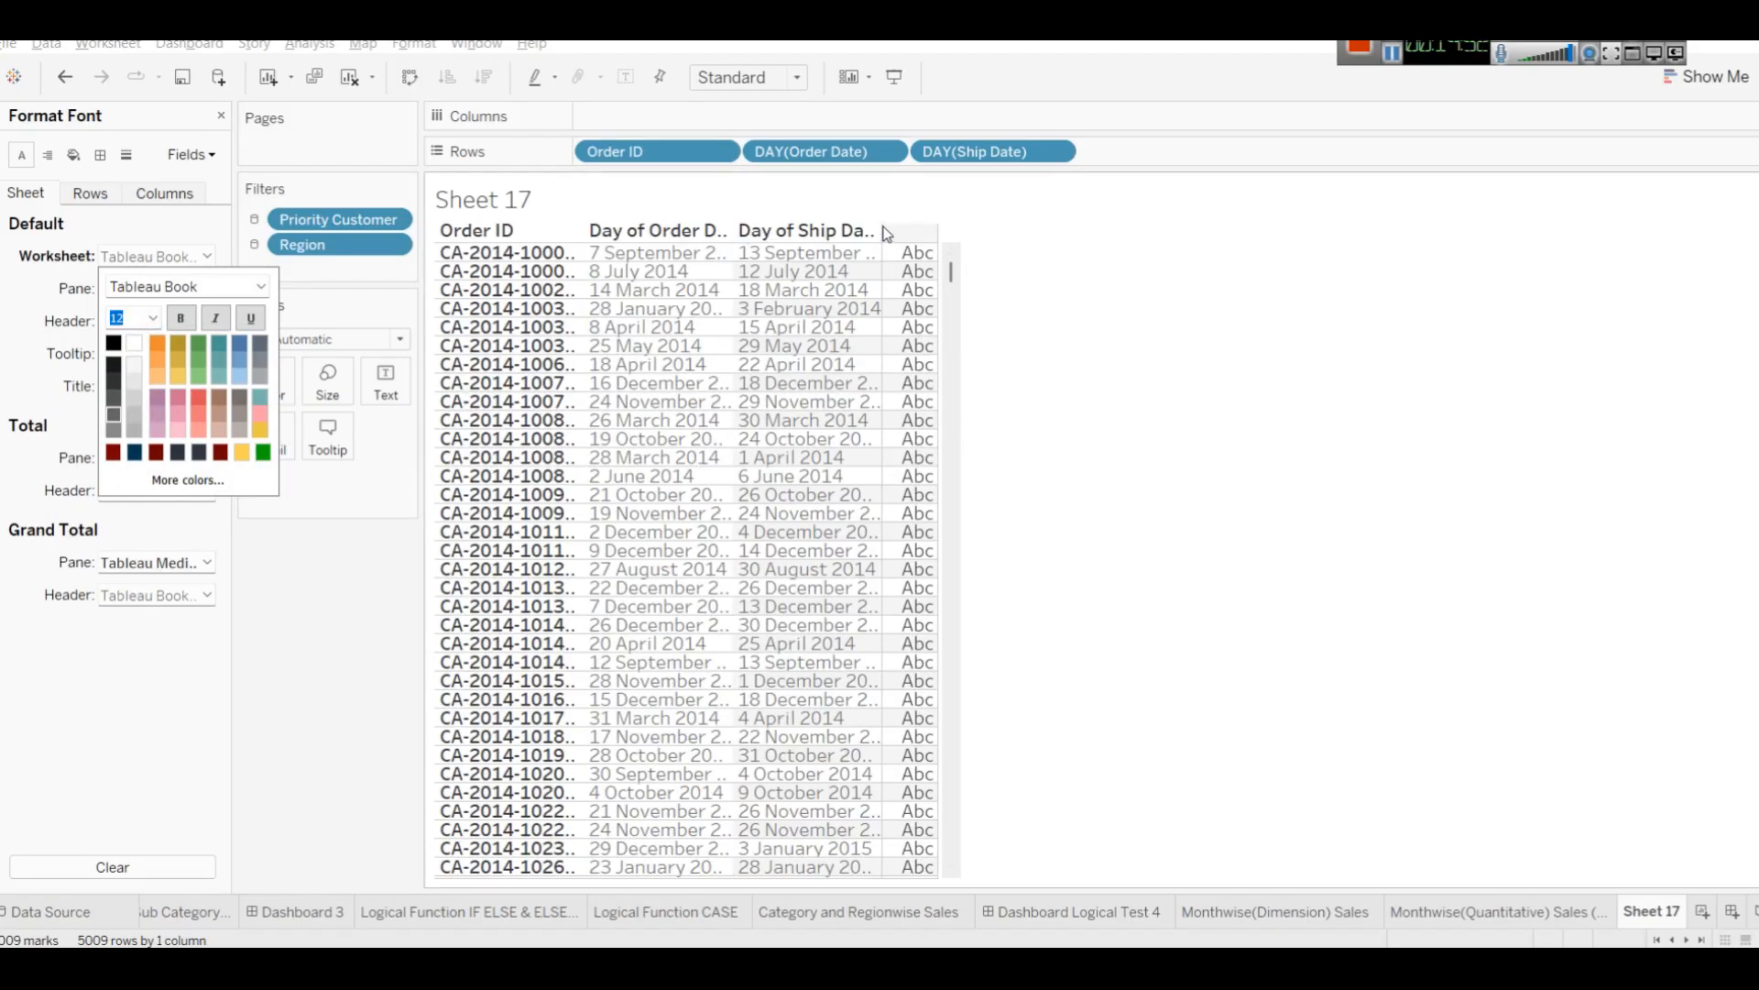
click(1030, 273)
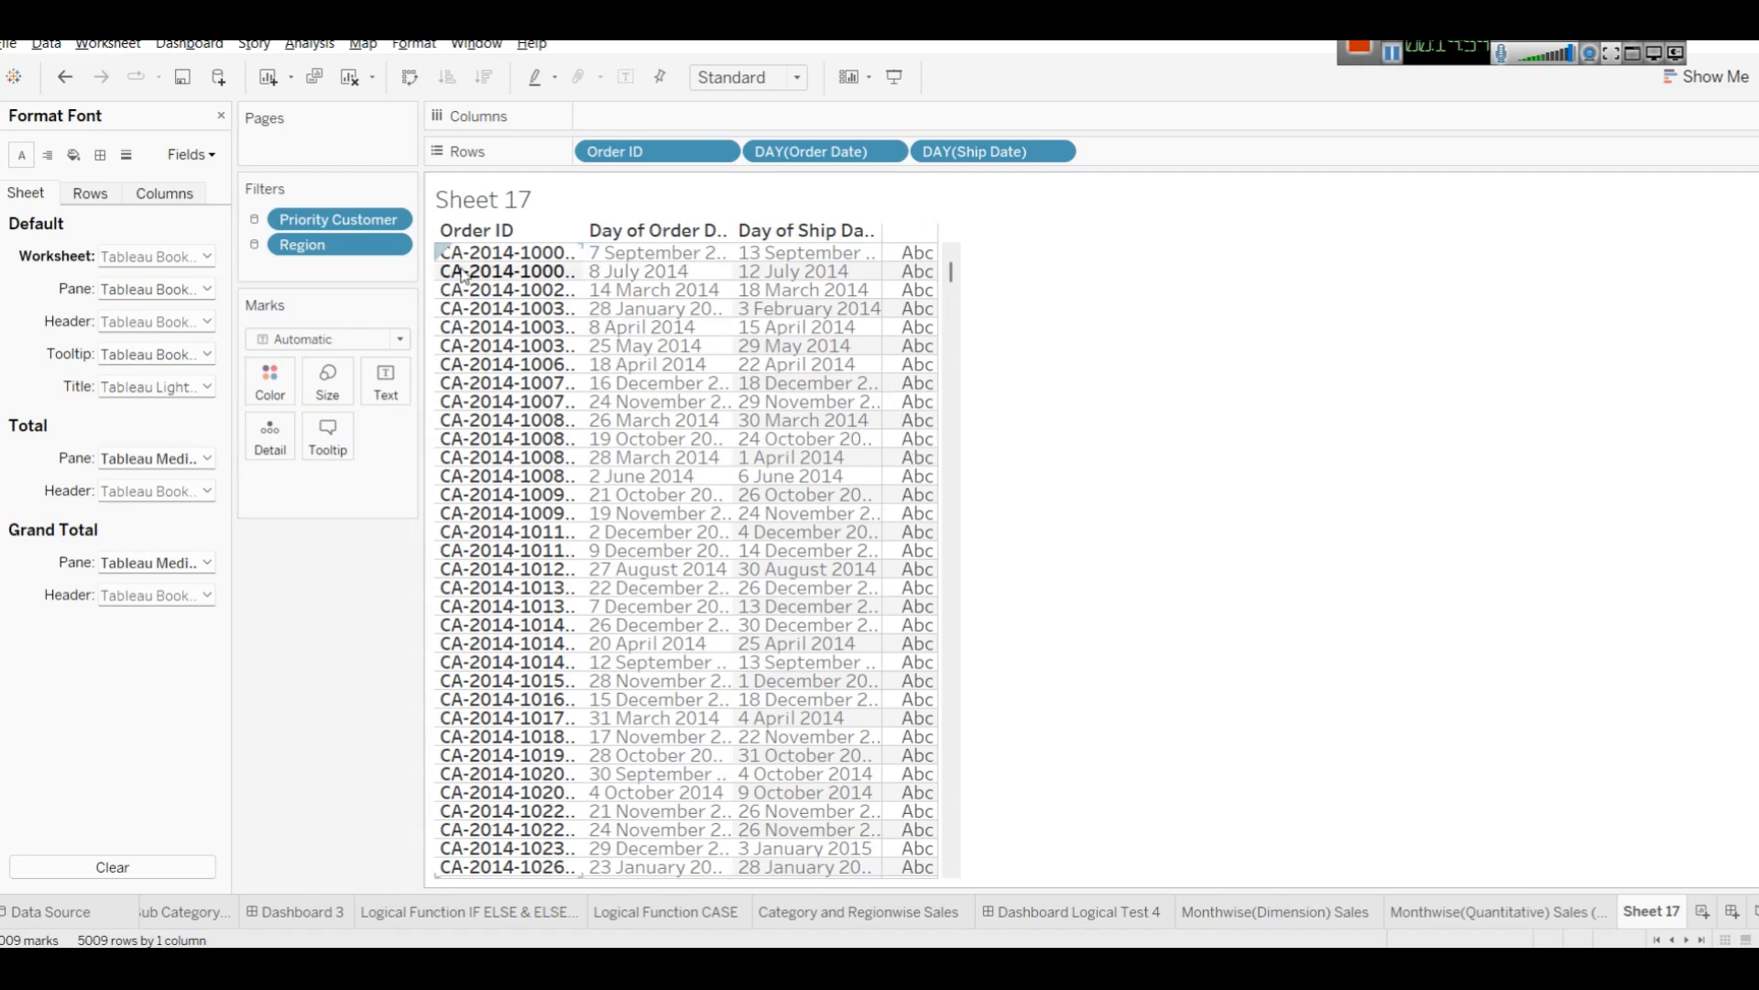
Enlarge the table's row height and make the worksheet font bold.
drag(456, 262, 456, 271)
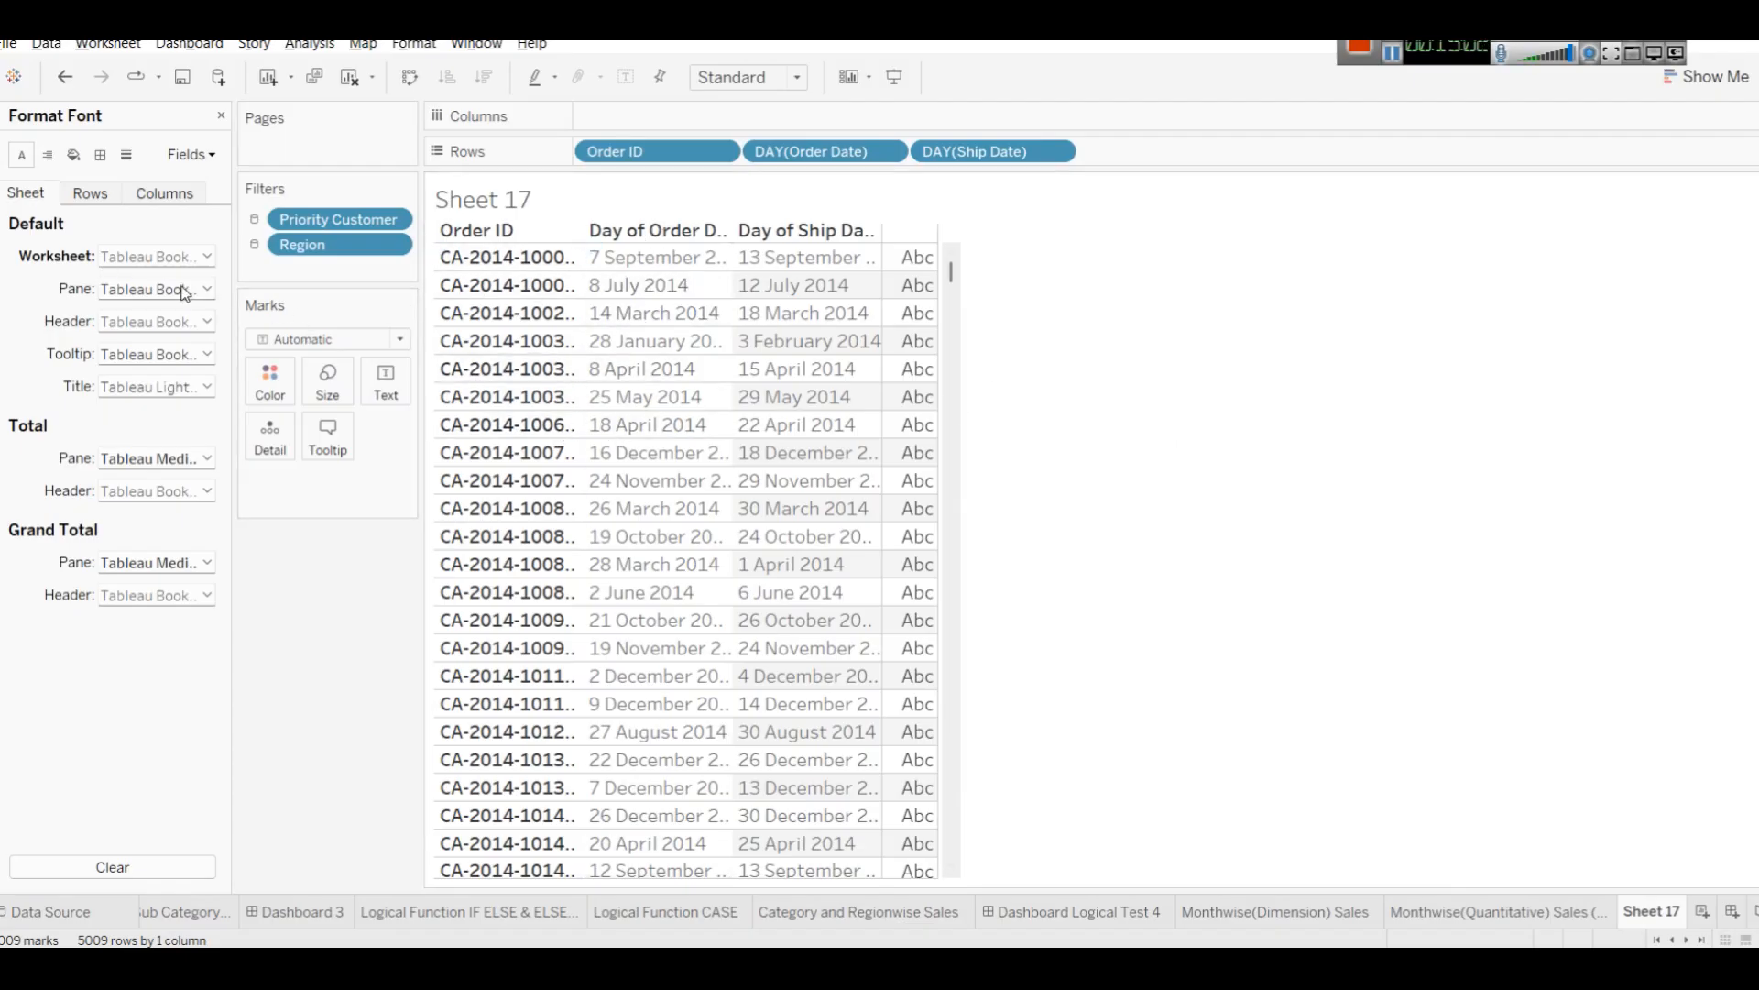
click(208, 256)
click(182, 320)
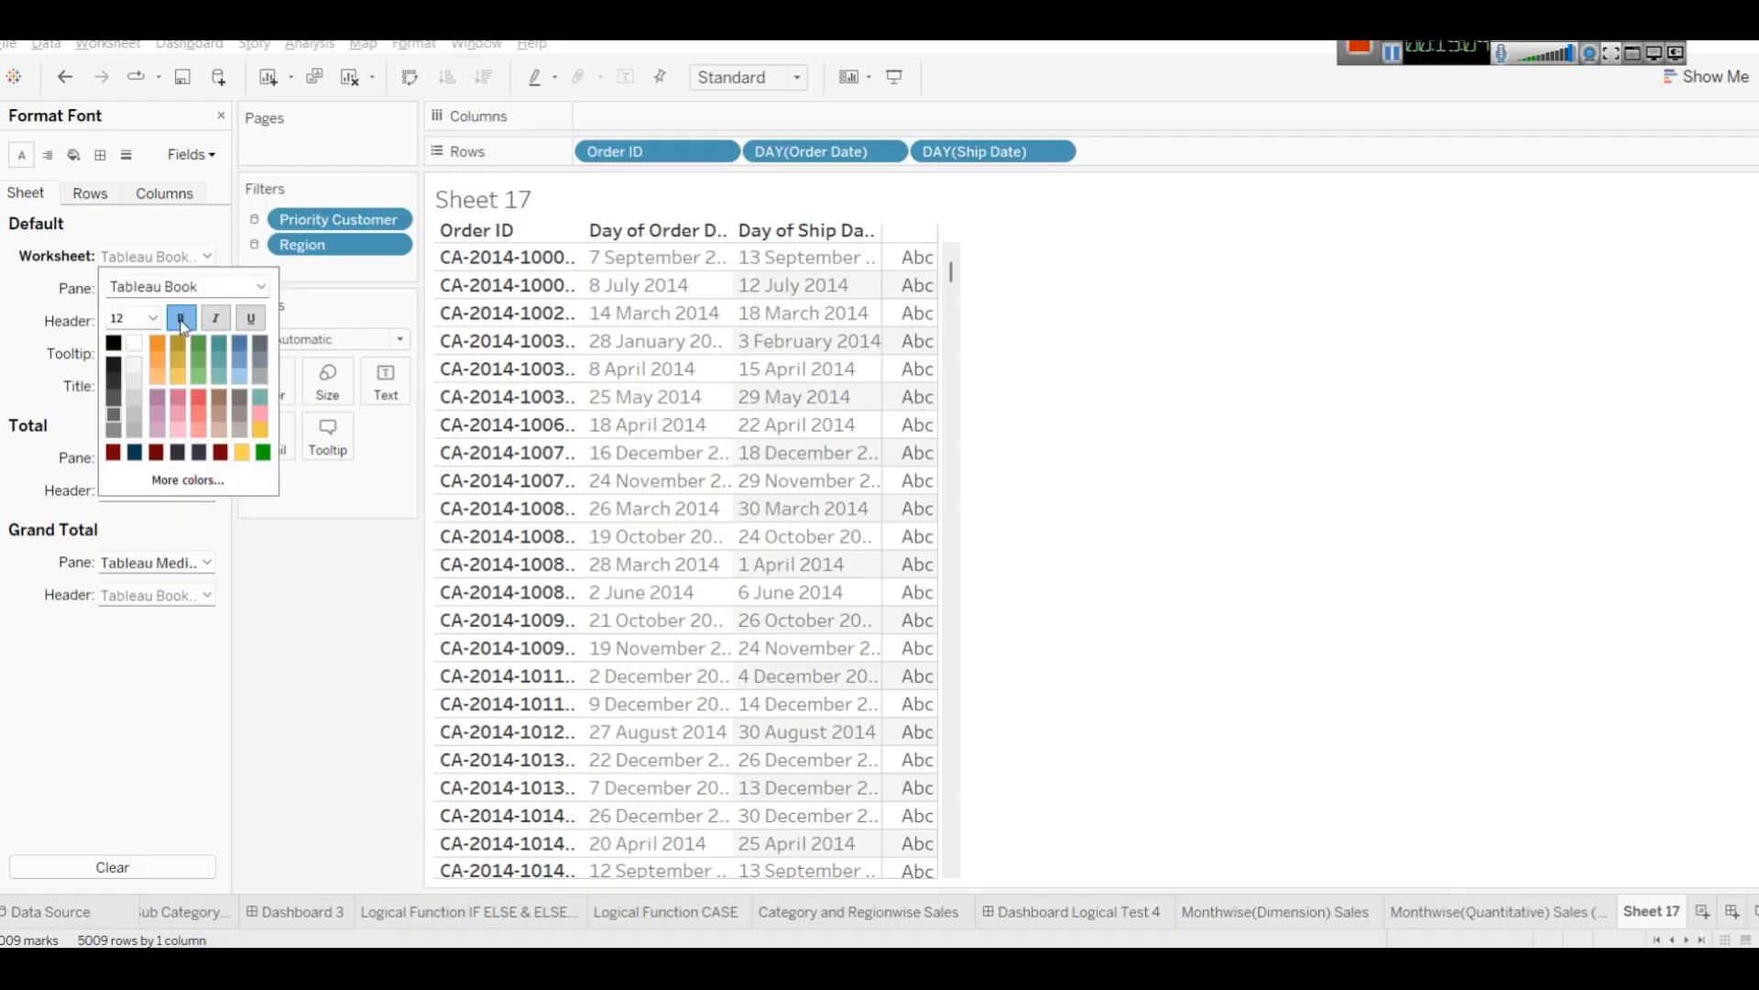
click(1409, 411)
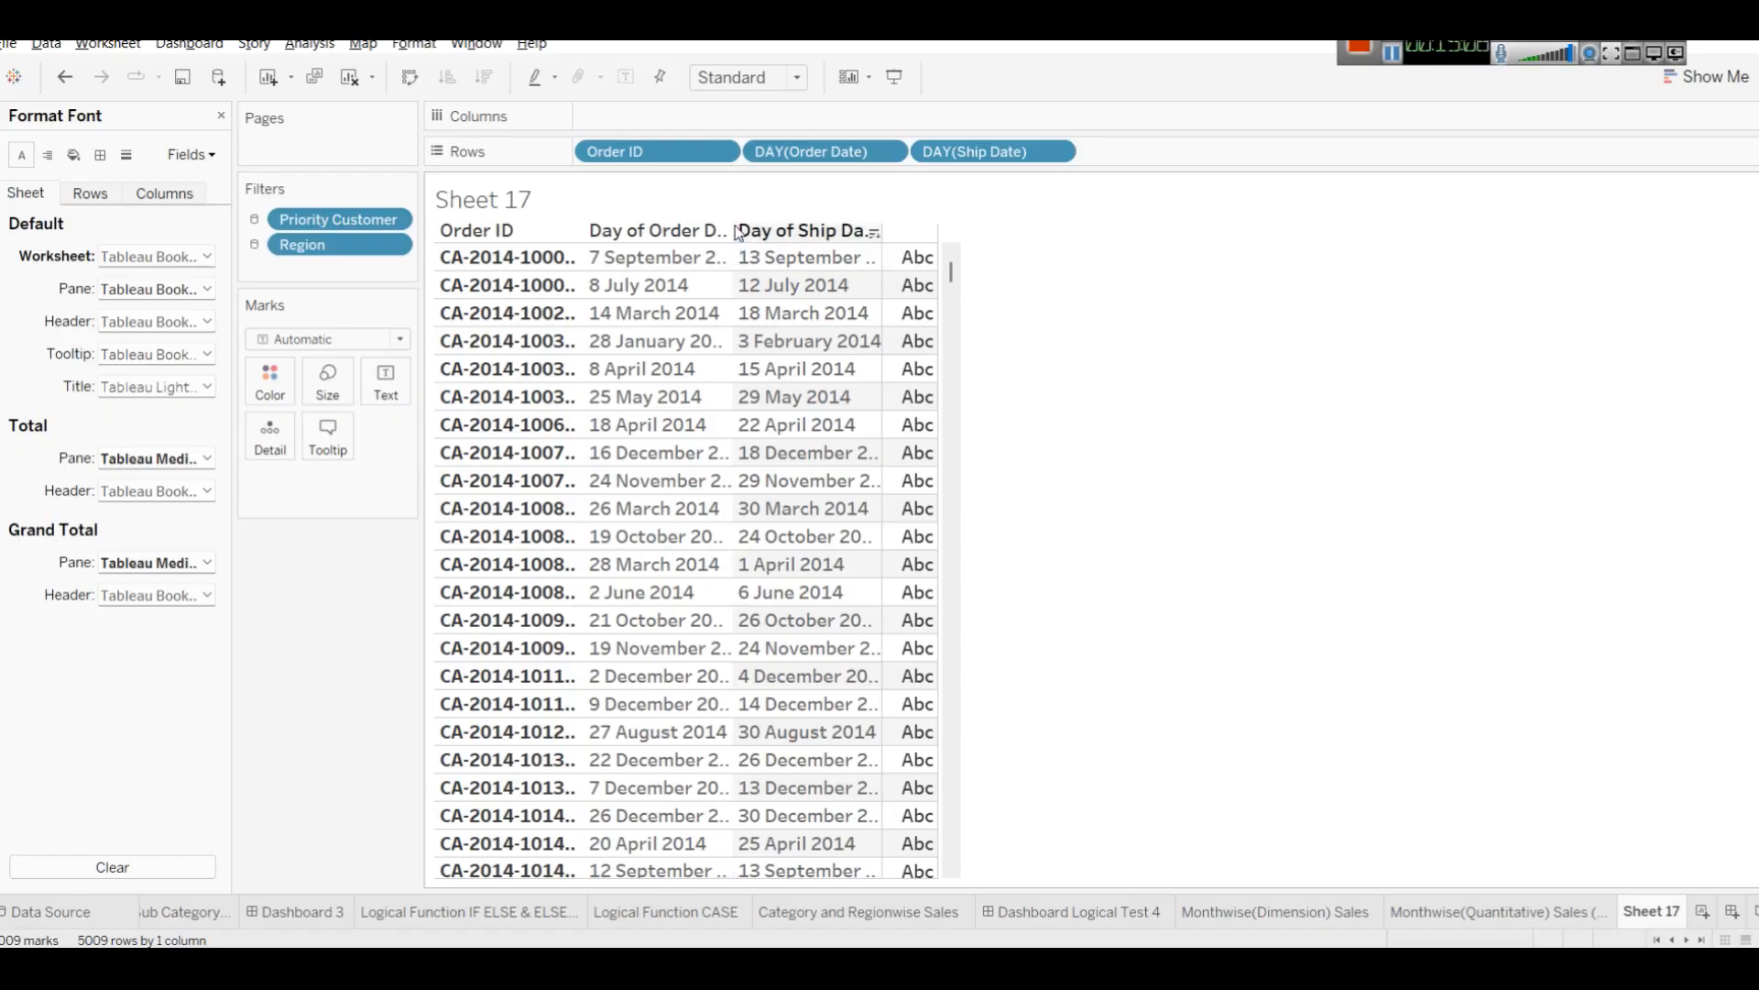
Widen the Day of Order Date and Day of Ship Date columns to fit the dates, then close the formatting pane.
click(738, 285)
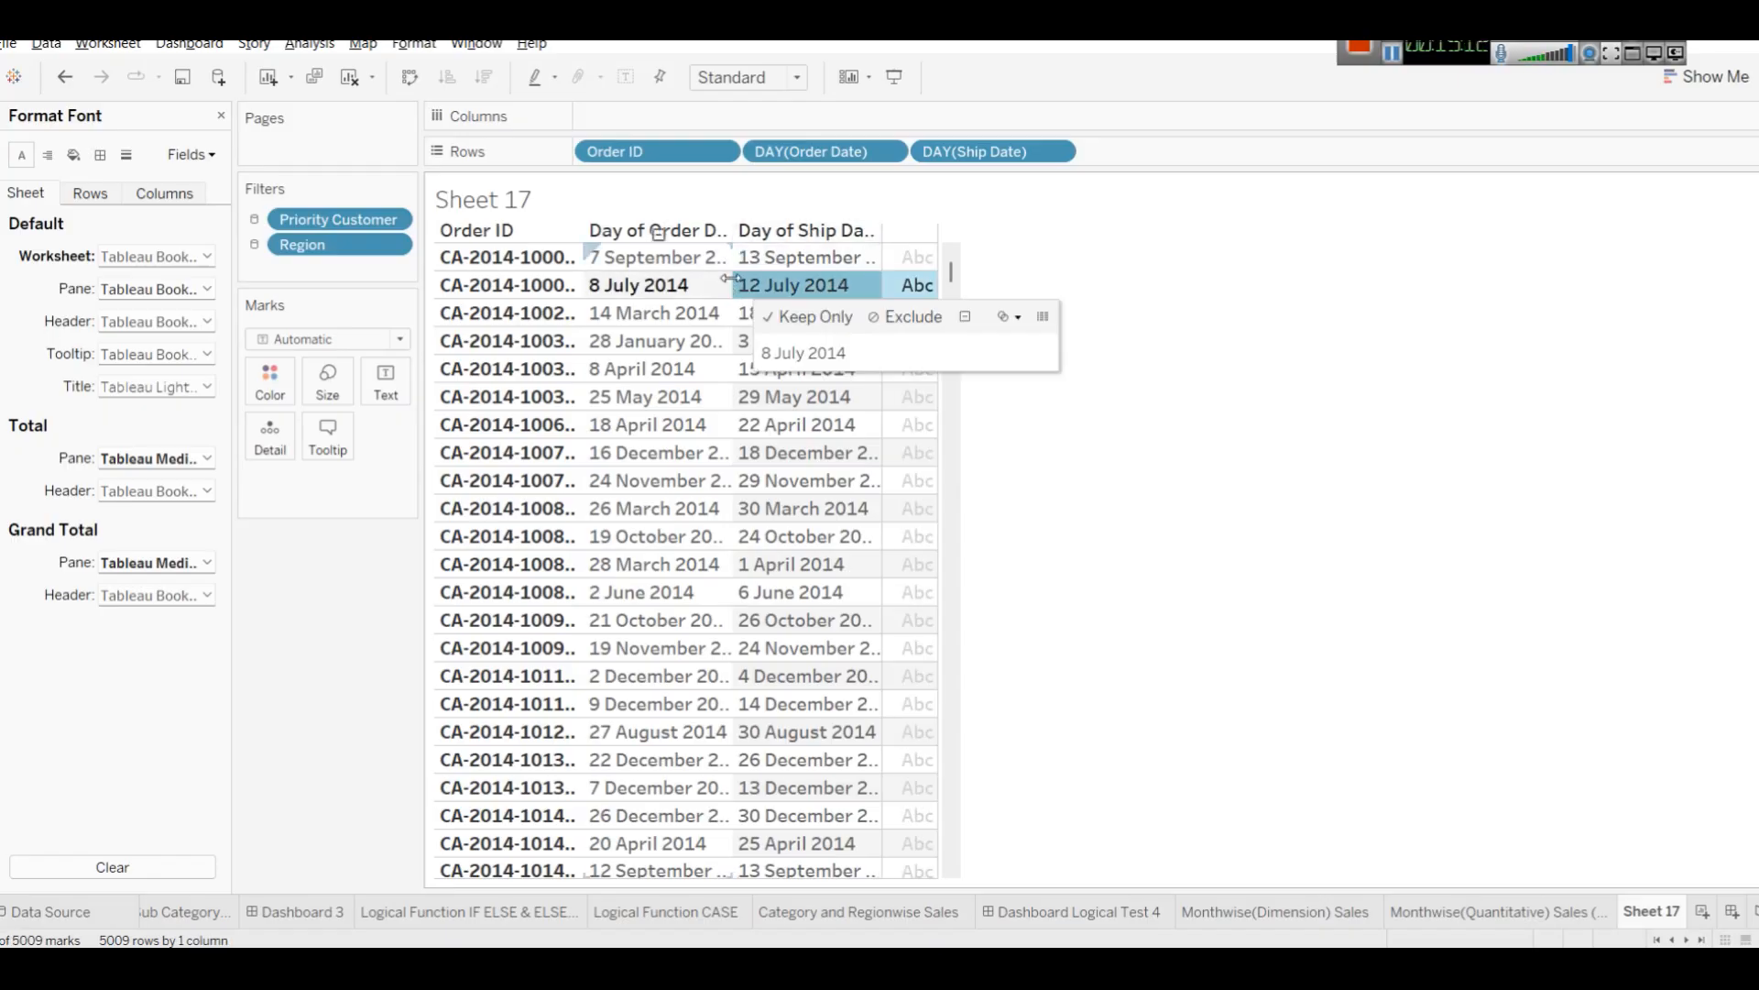
drag(730, 278, 773, 278)
click(1180, 306)
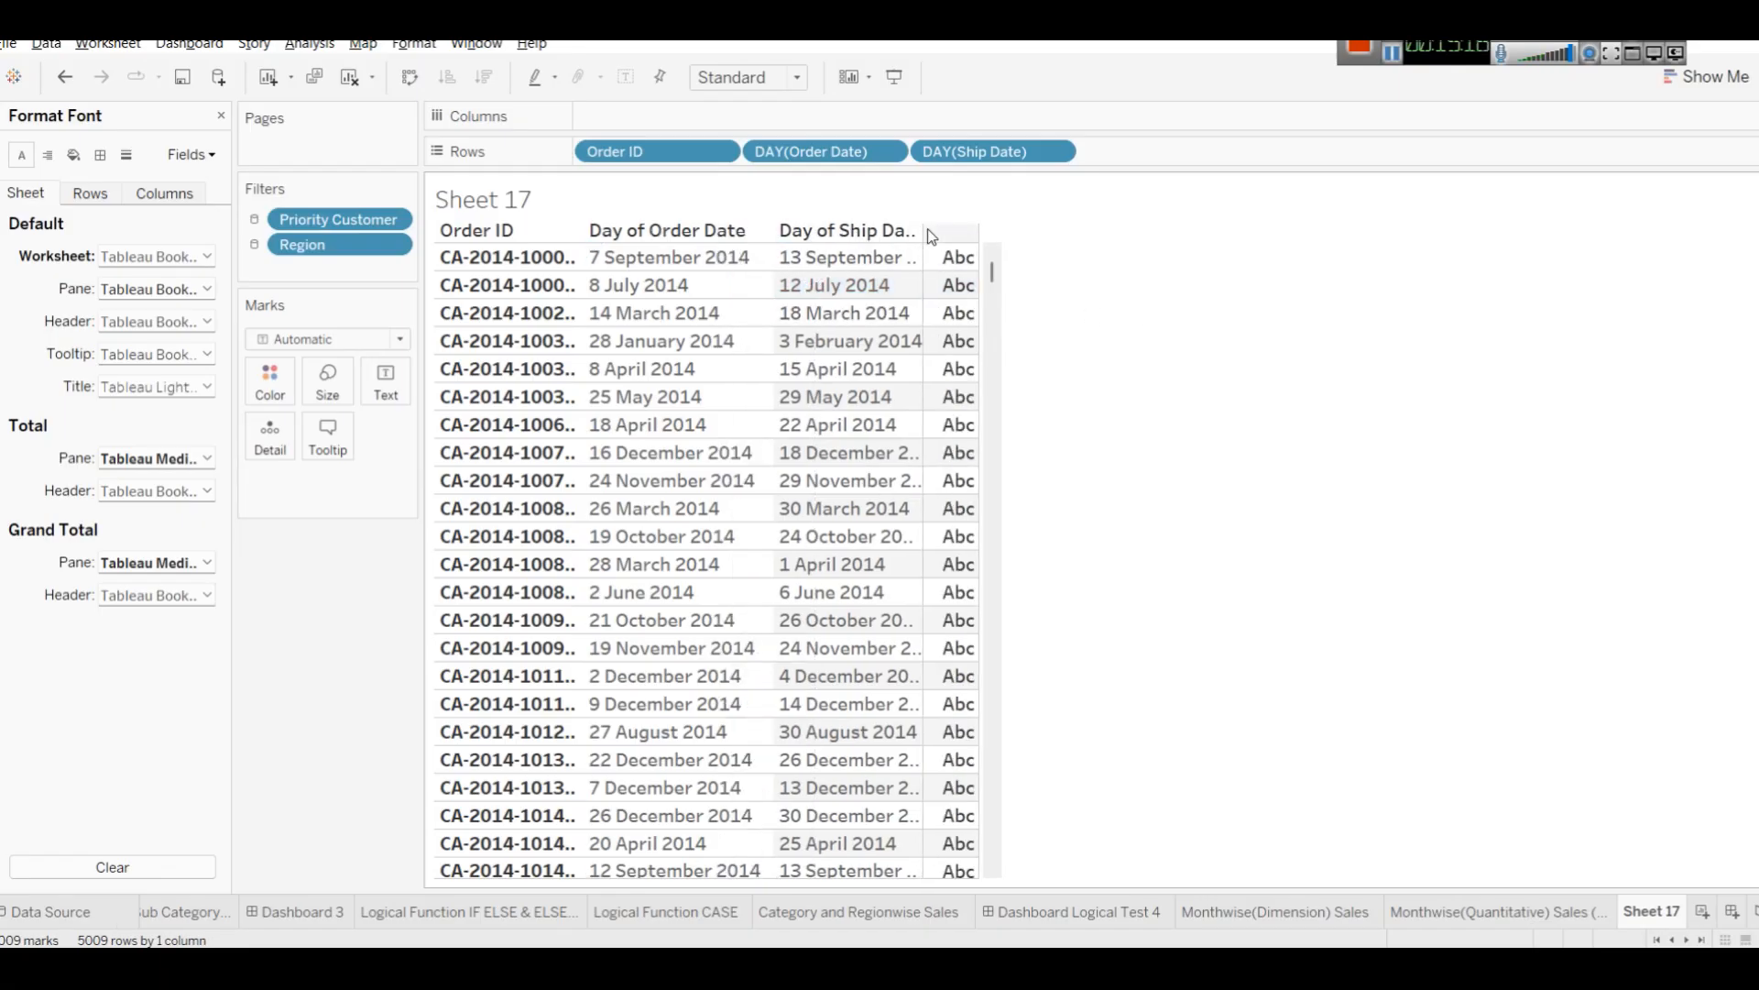
drag(924, 255, 949, 255)
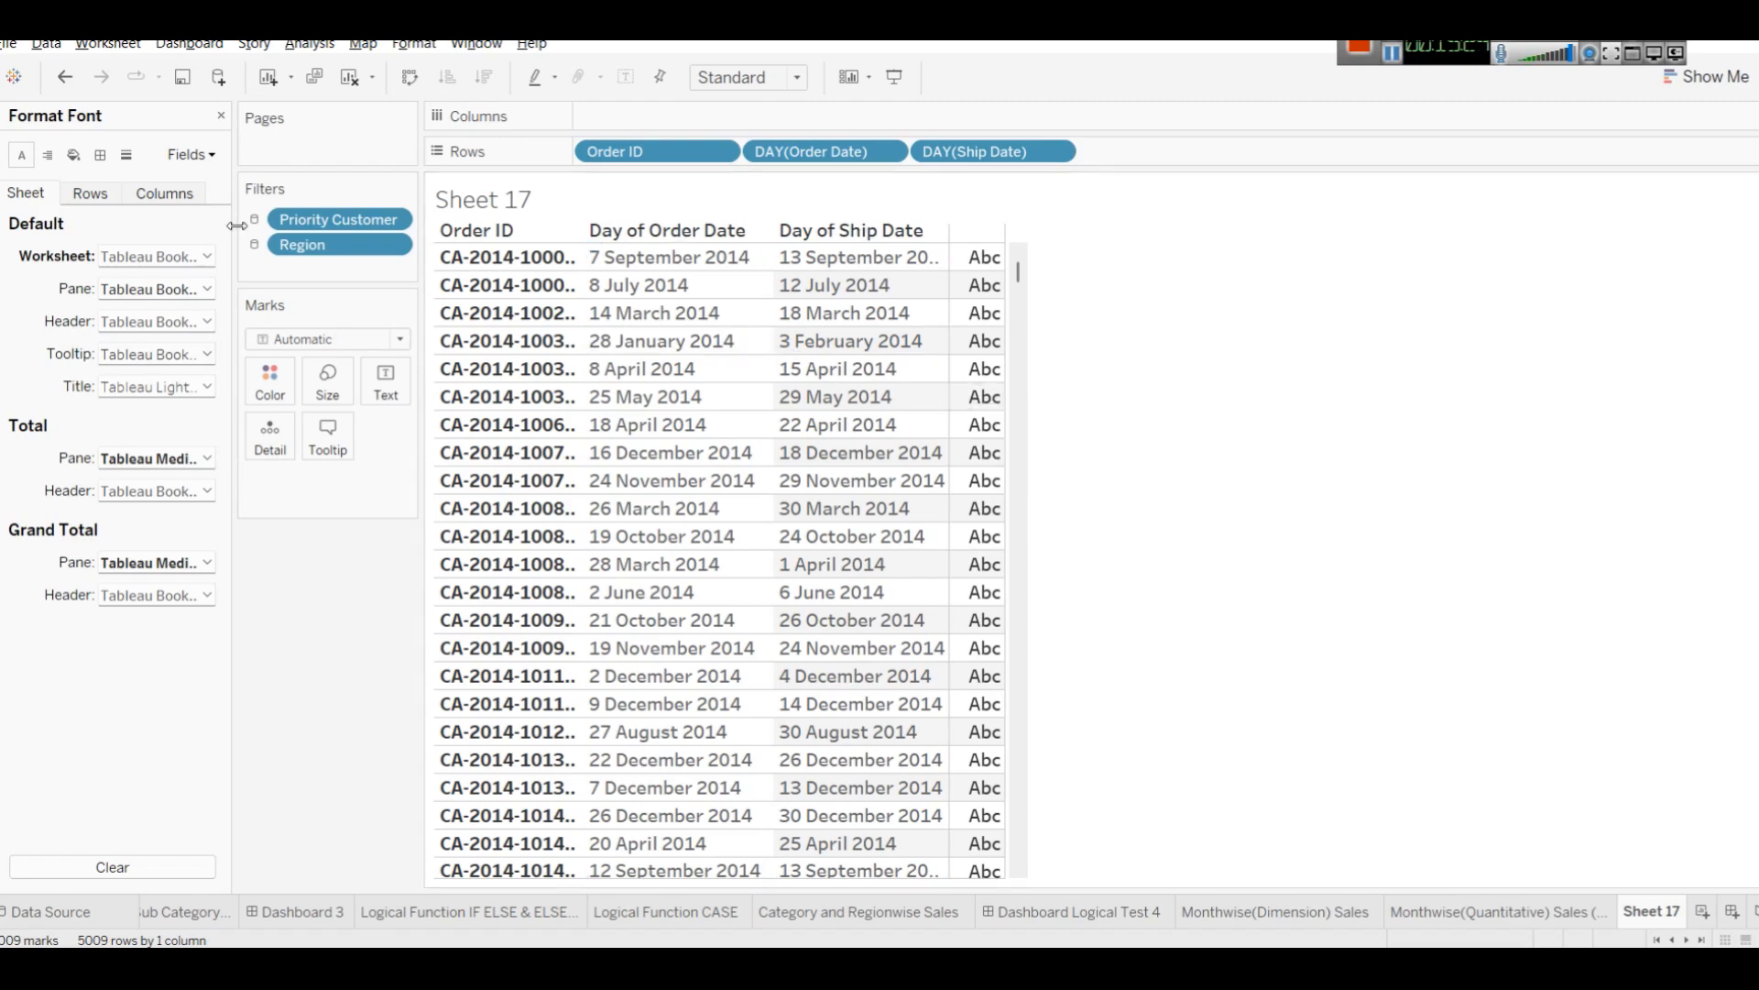
click(220, 116)
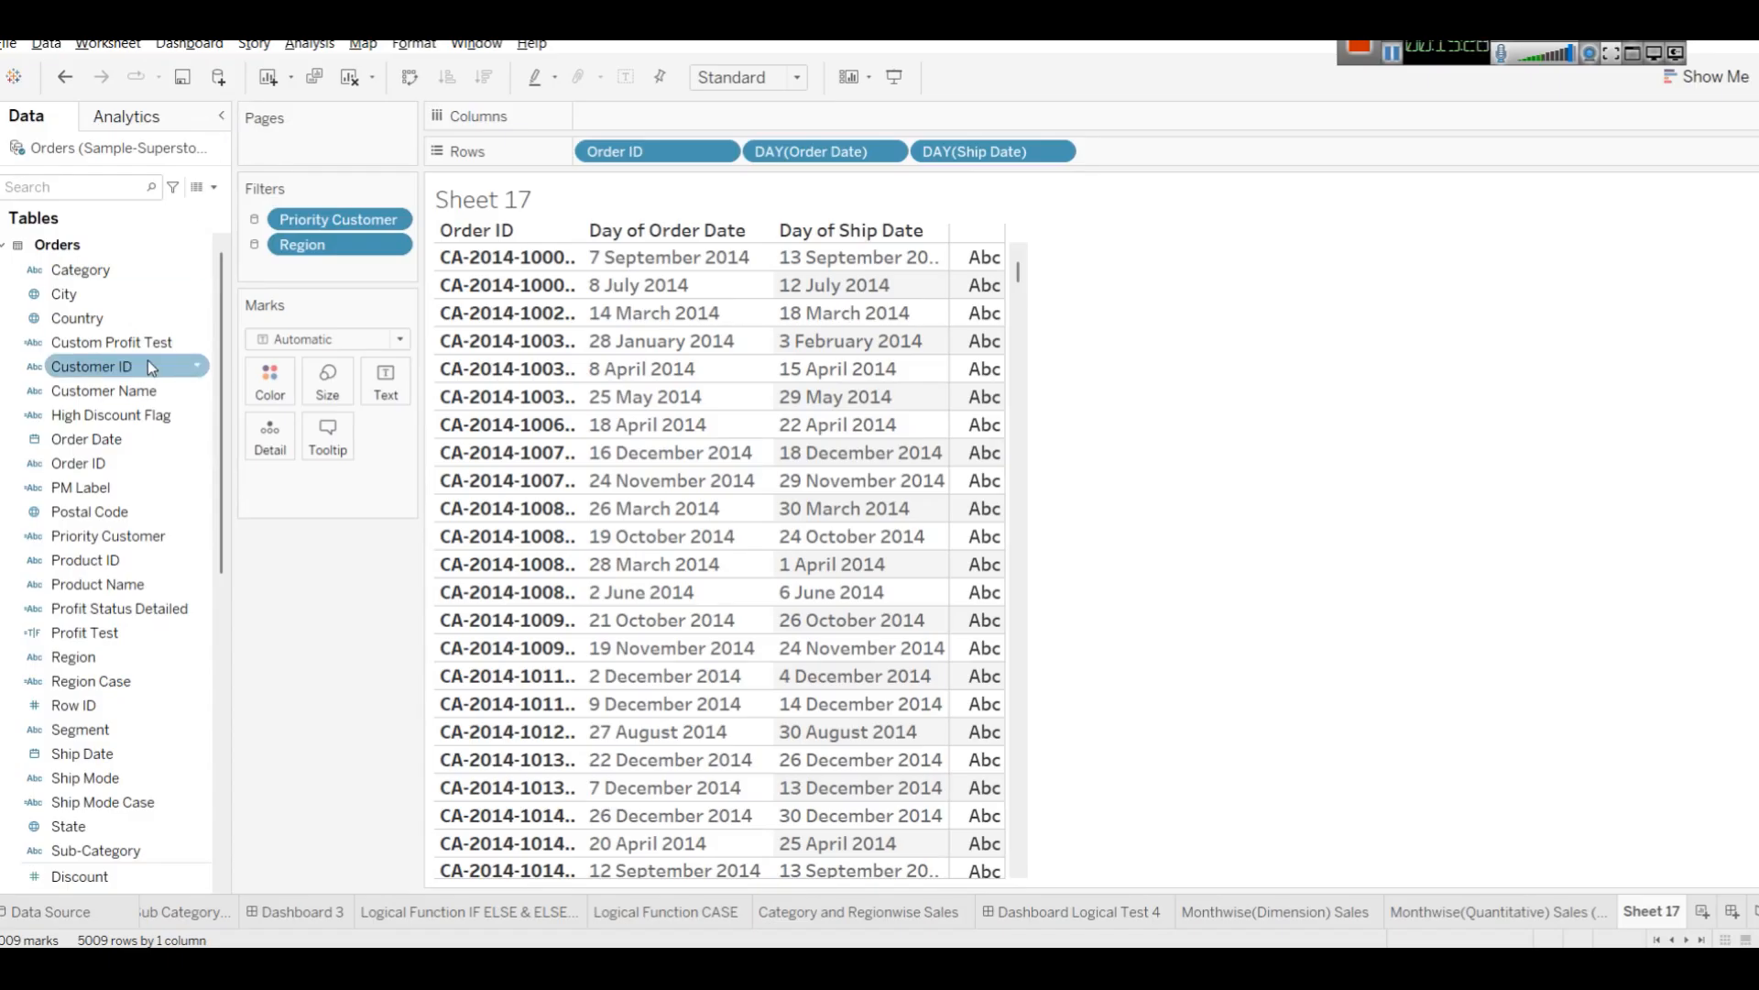
Create a calculated field with the formula STR([Order Date]).
click(213, 187)
click(182, 213)
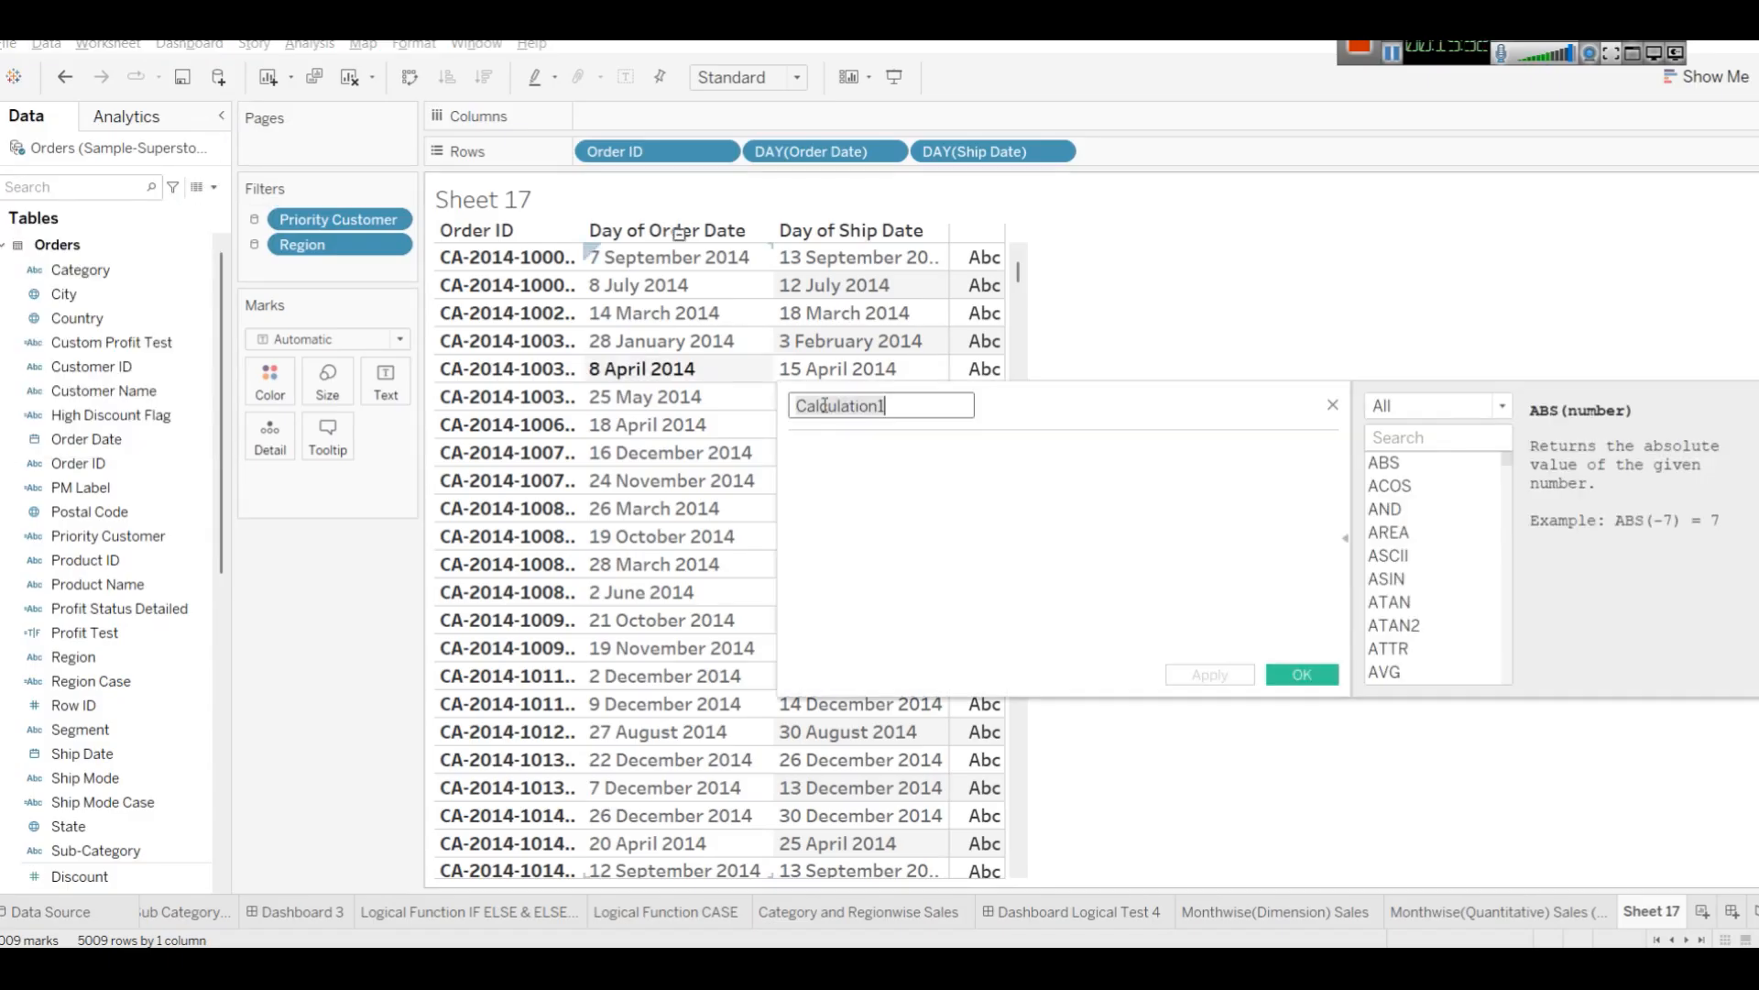
text(STR)
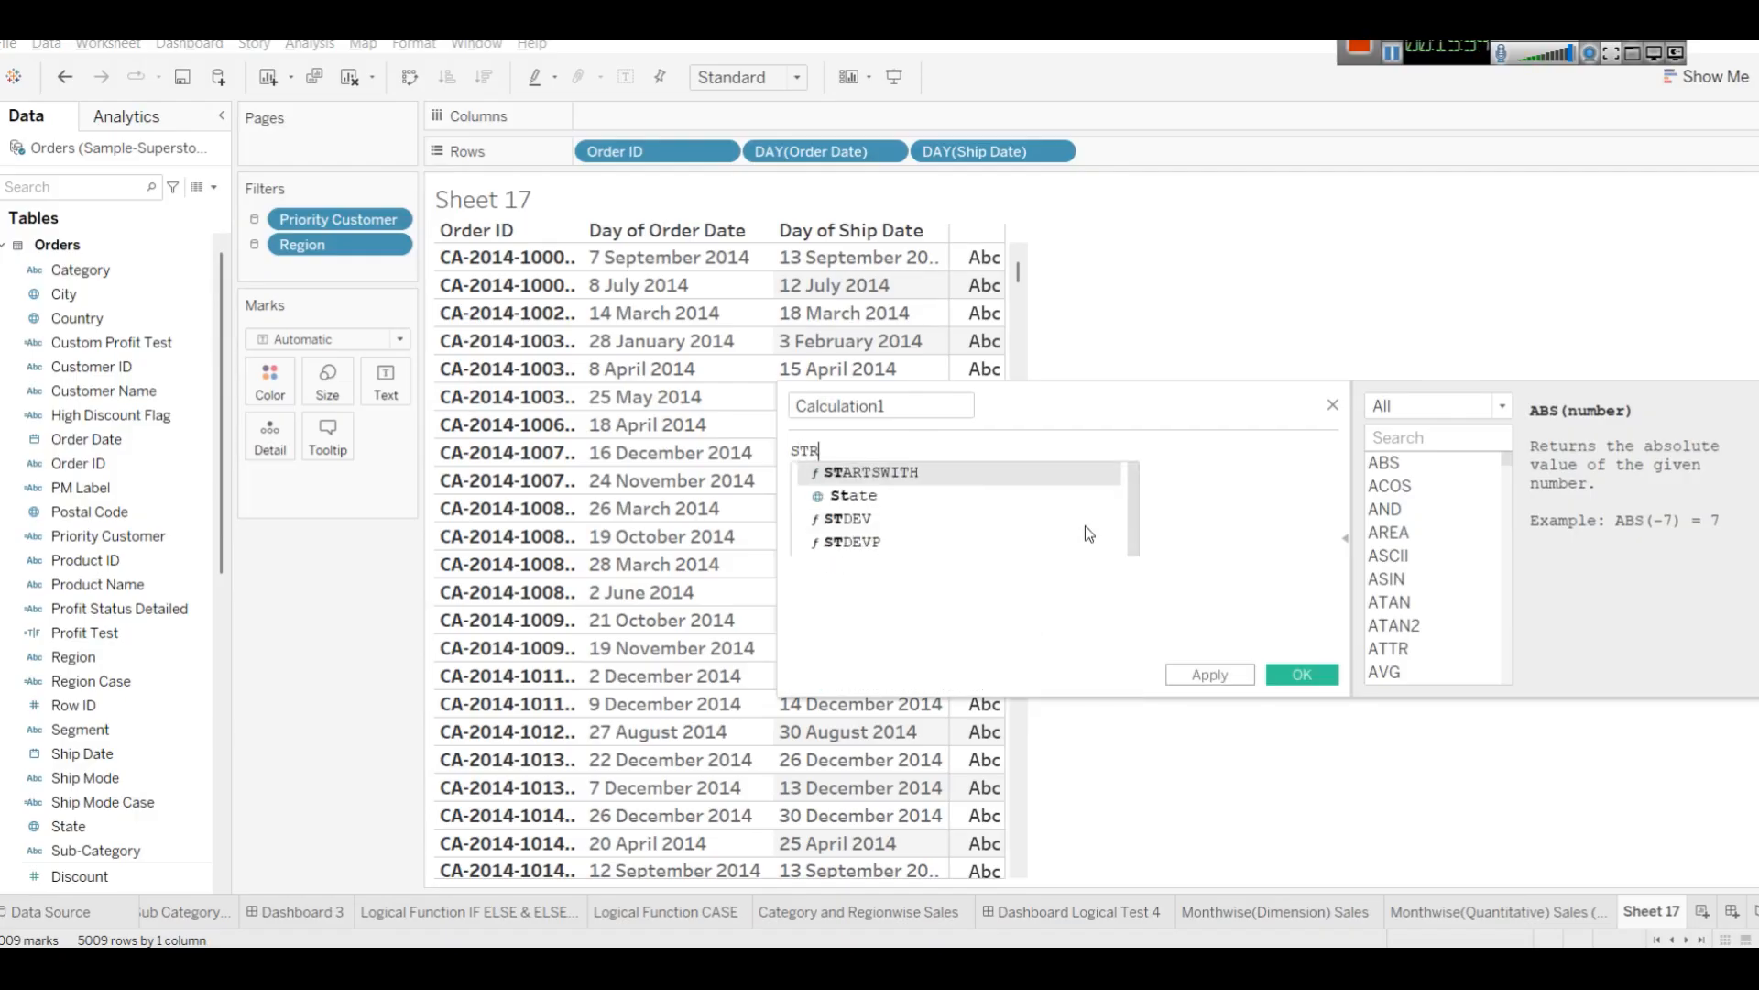
text(()
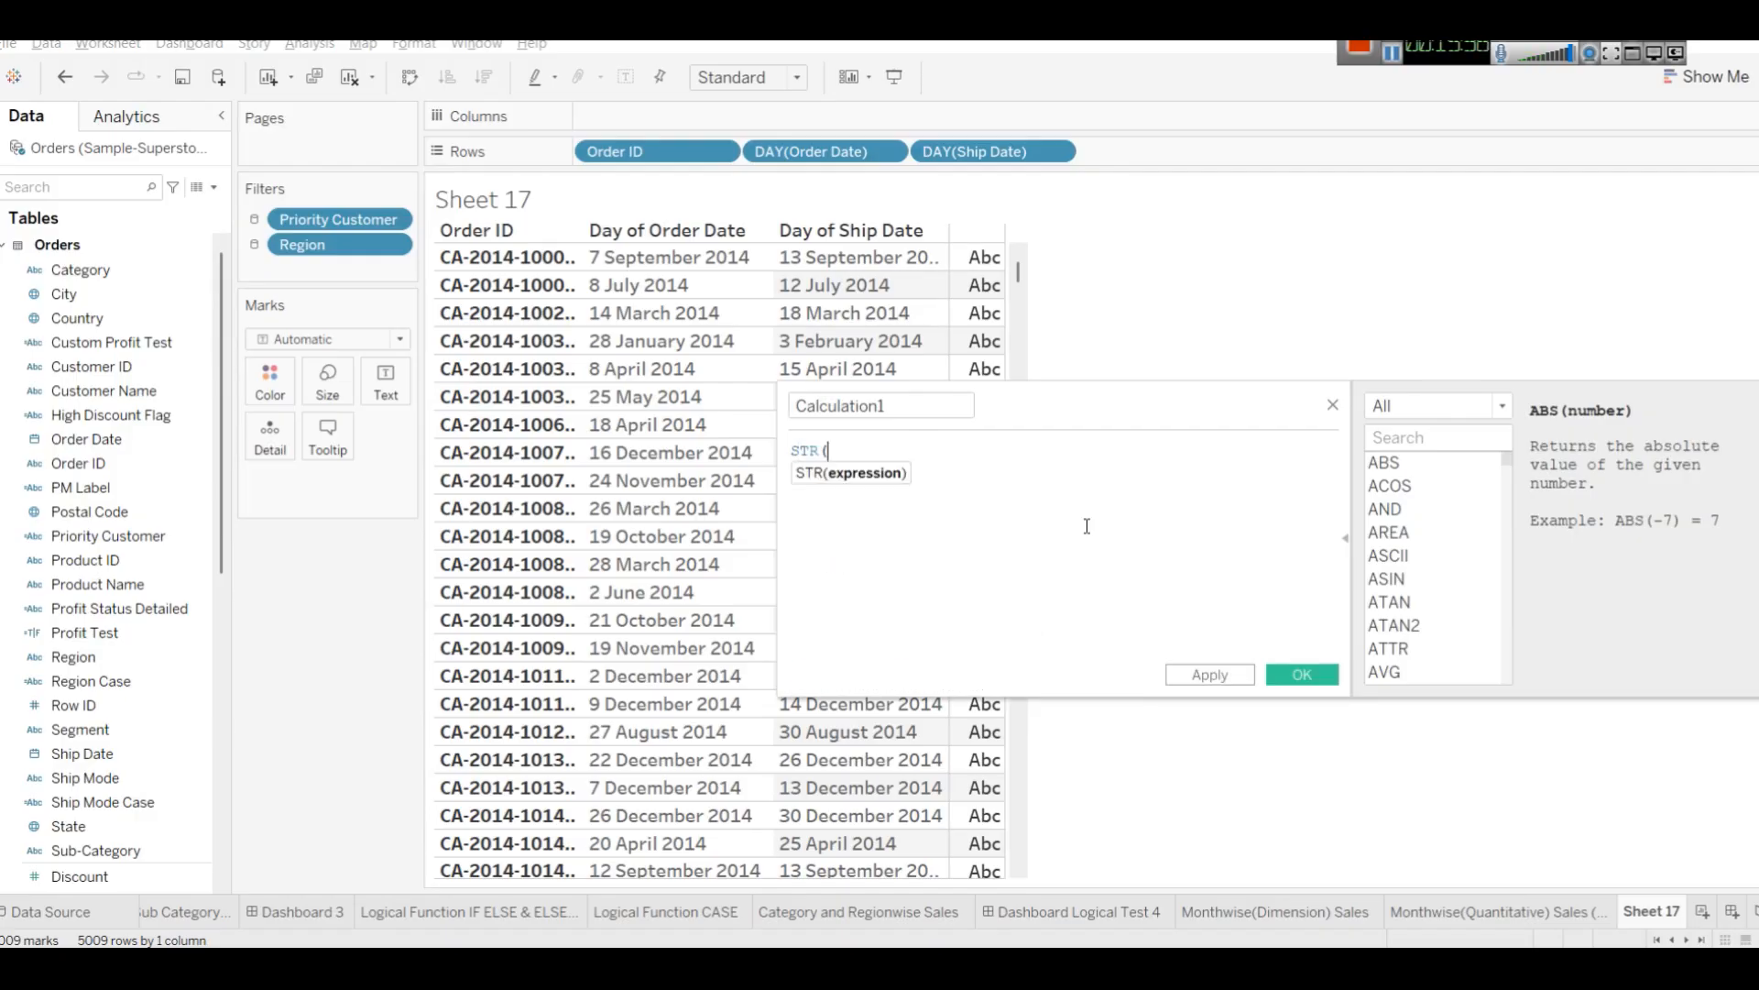
text([Order Date])
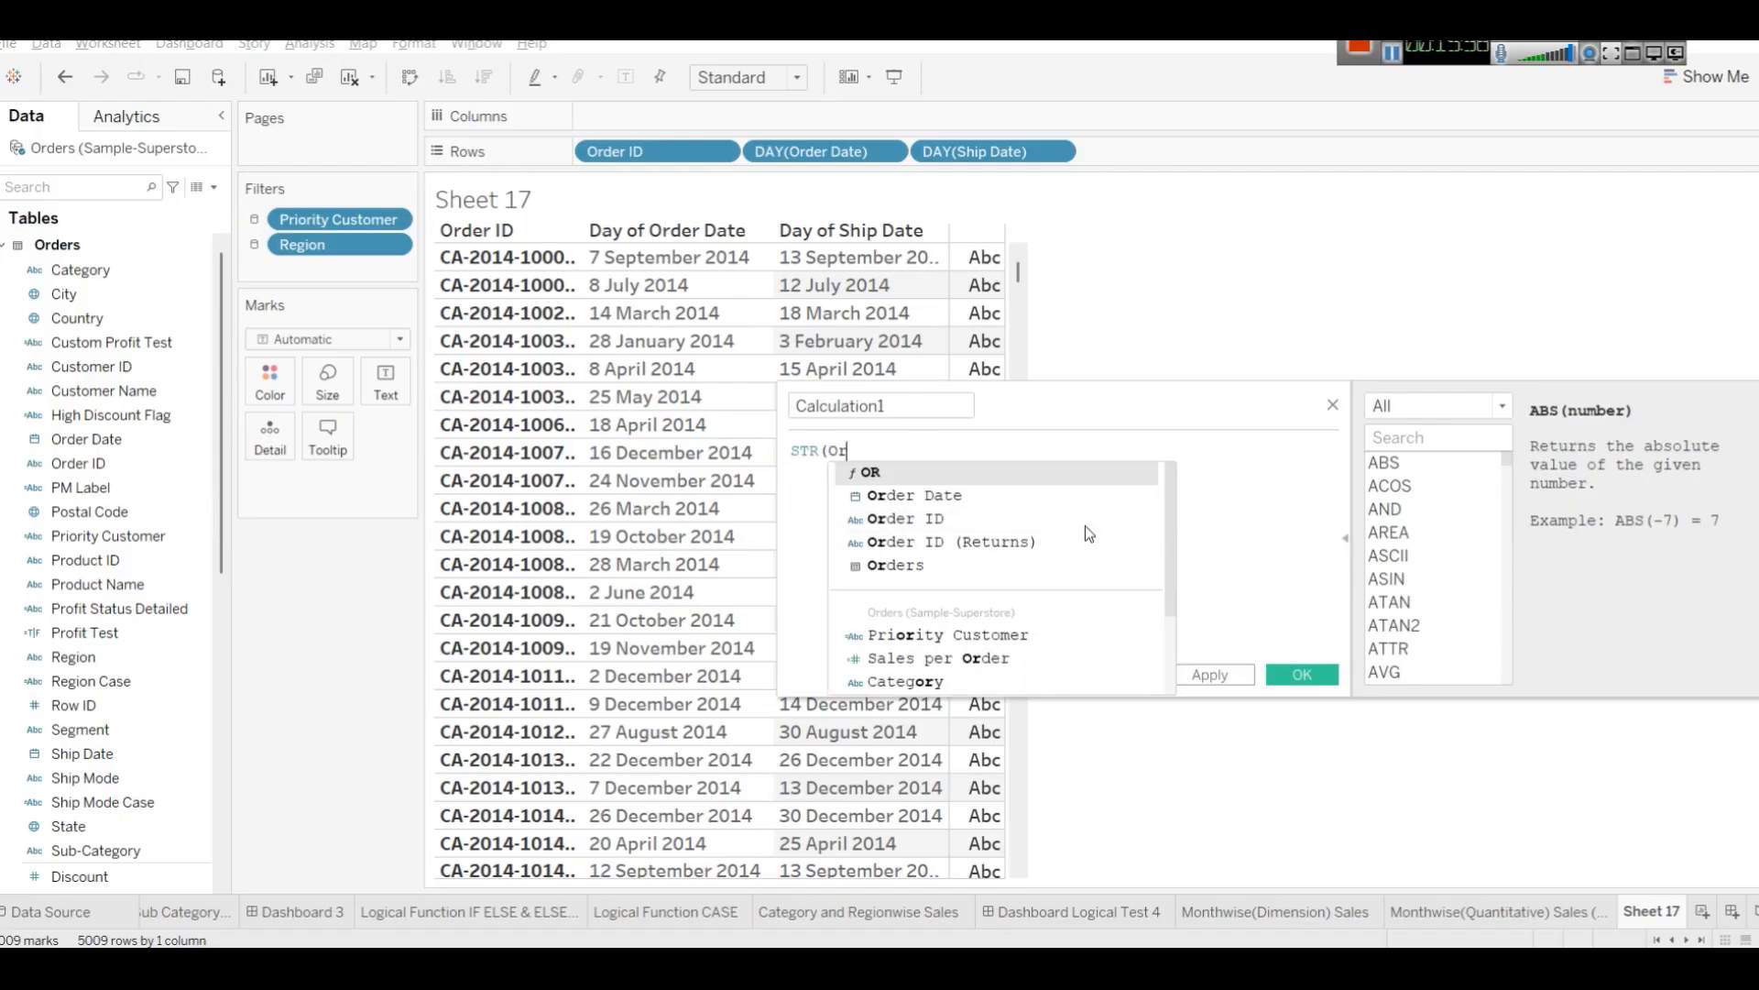
key(Return)
text())
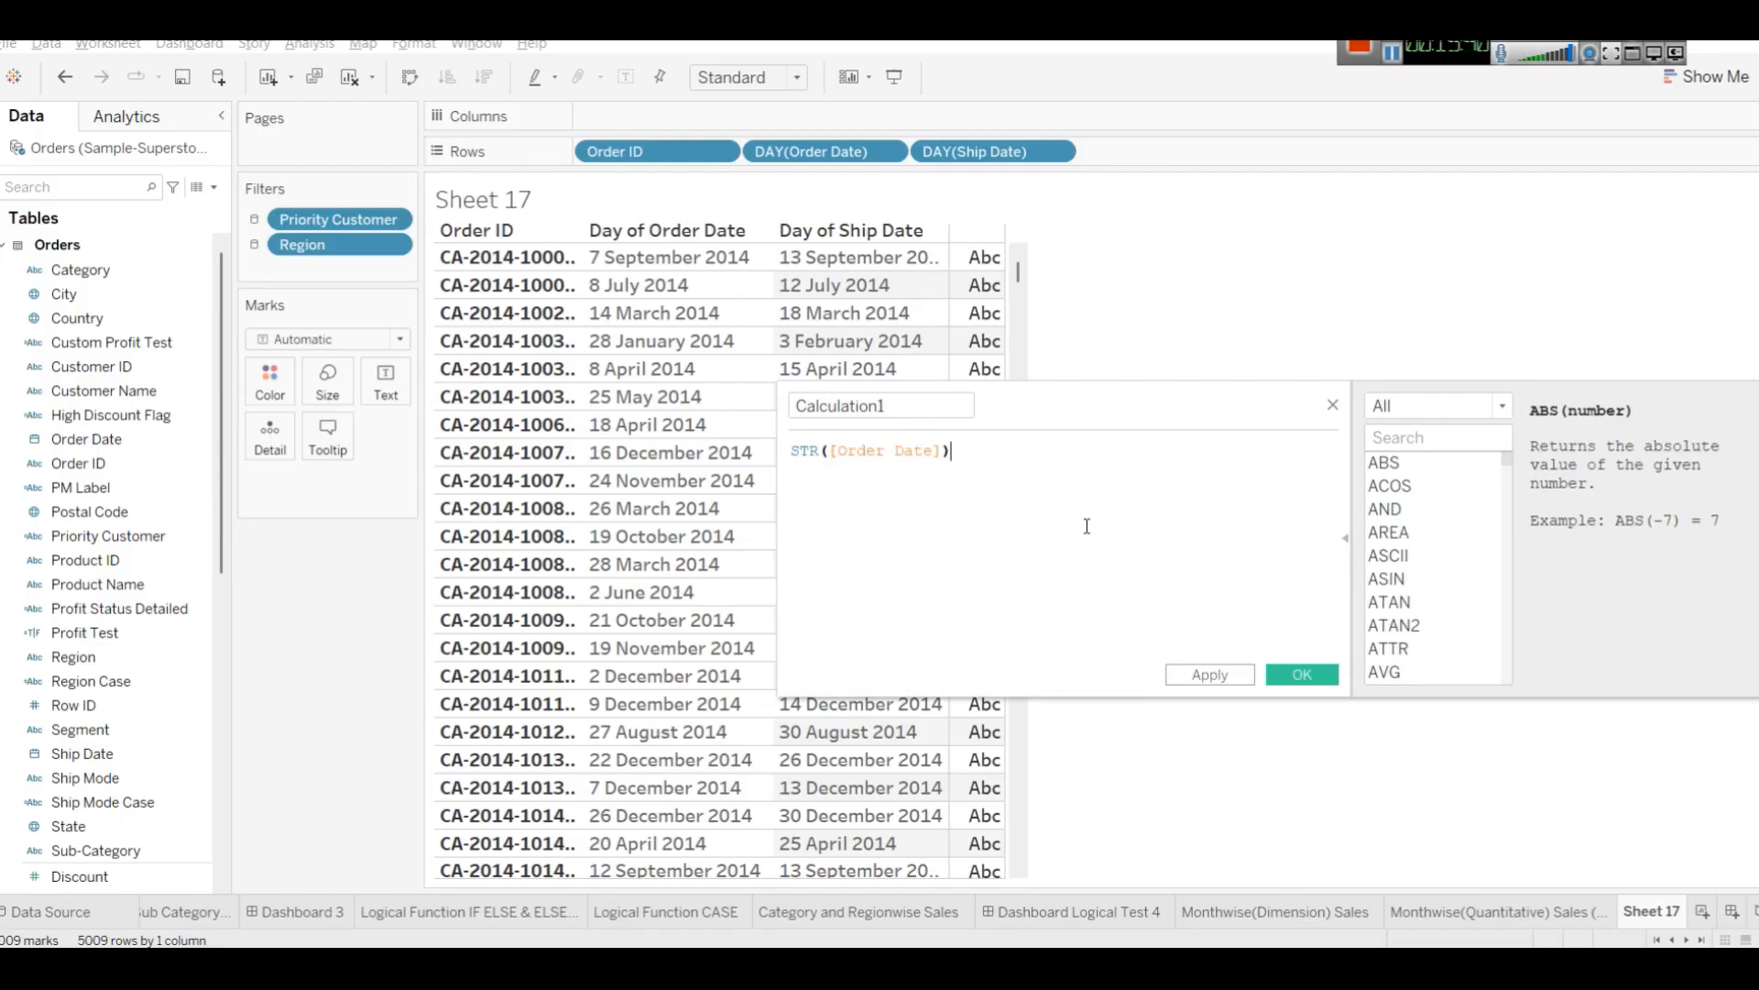
Name the calculated field StrOrderDate and apply it.
double_click(948, 414)
text(StrOD)
key(BackSpace)
text(rderDa)
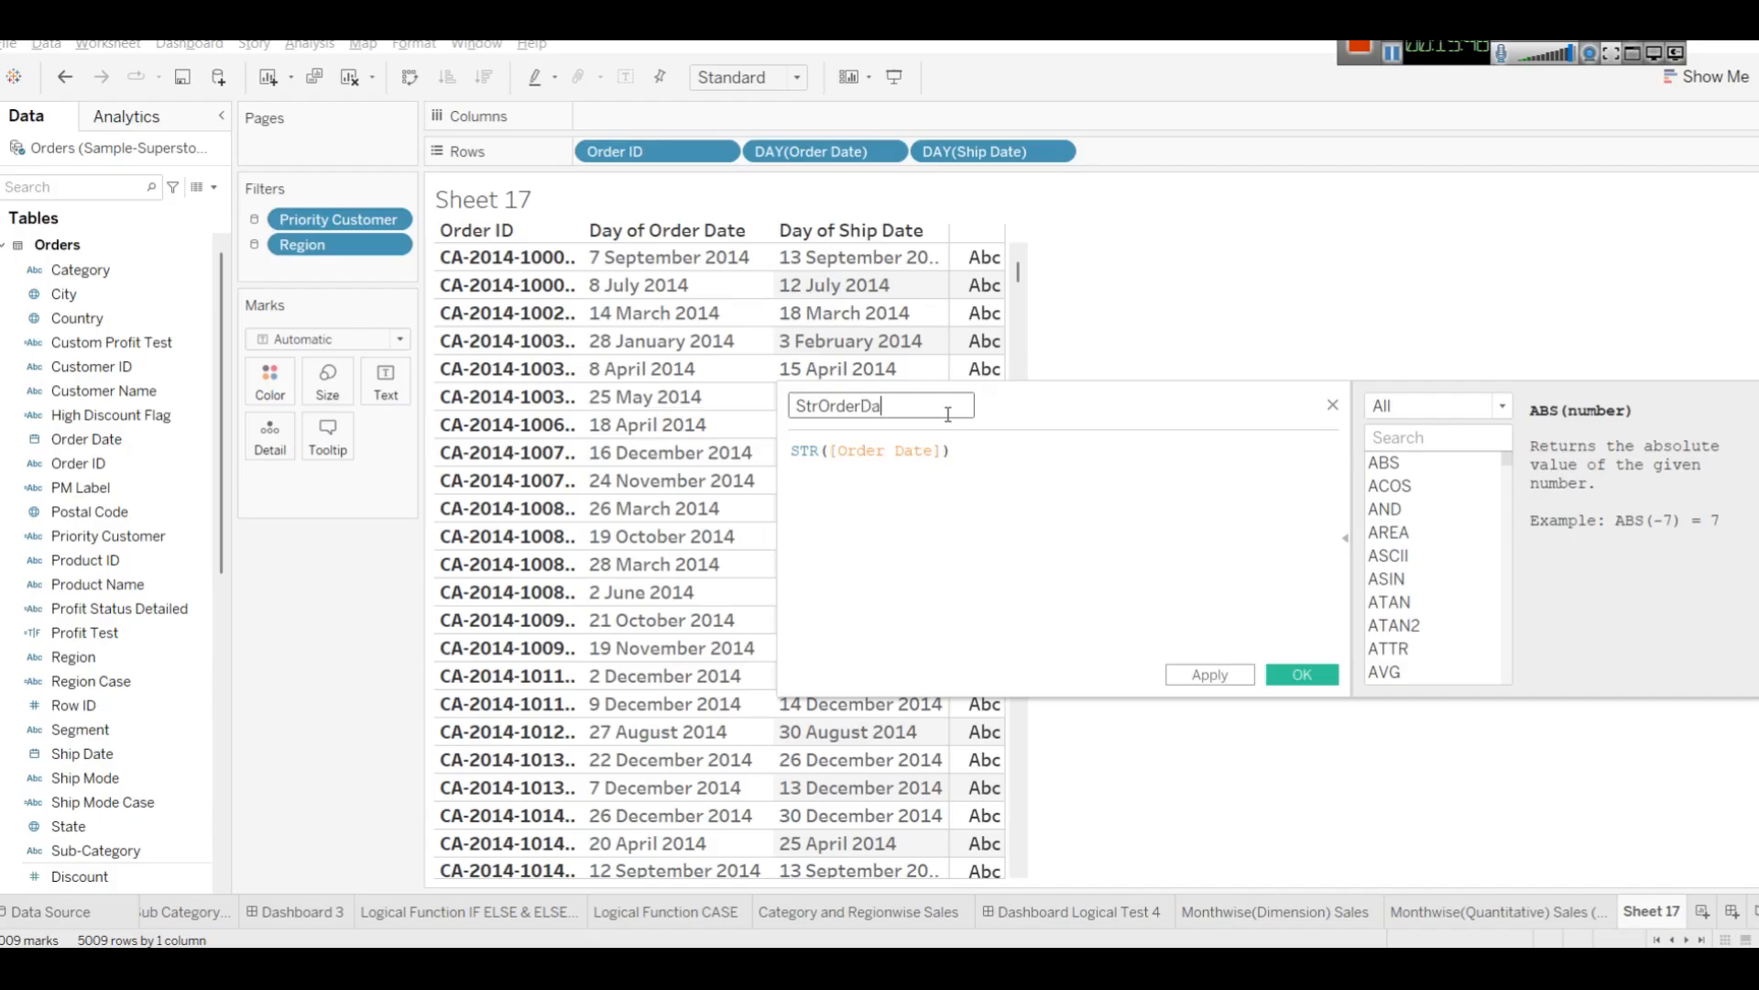
click(1209, 674)
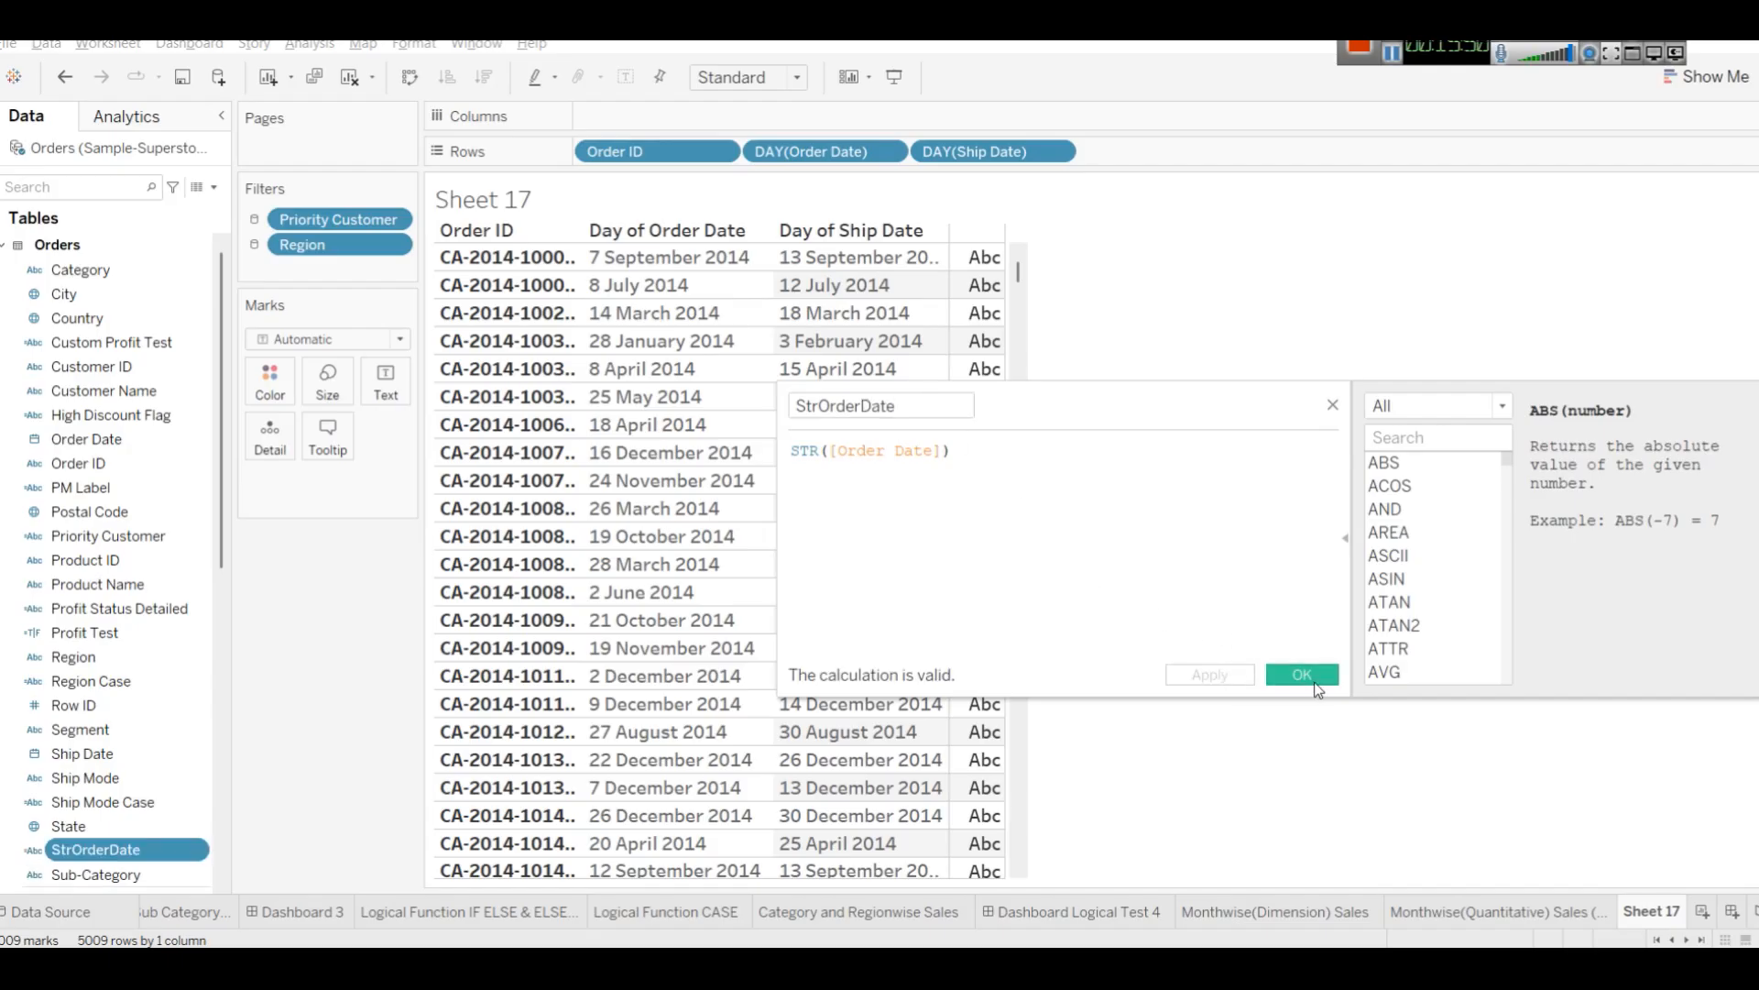
click(1302, 674)
Add StrOrderDate to Rows after the ship date field and widen its column.
drag(146, 852, 1246, 158)
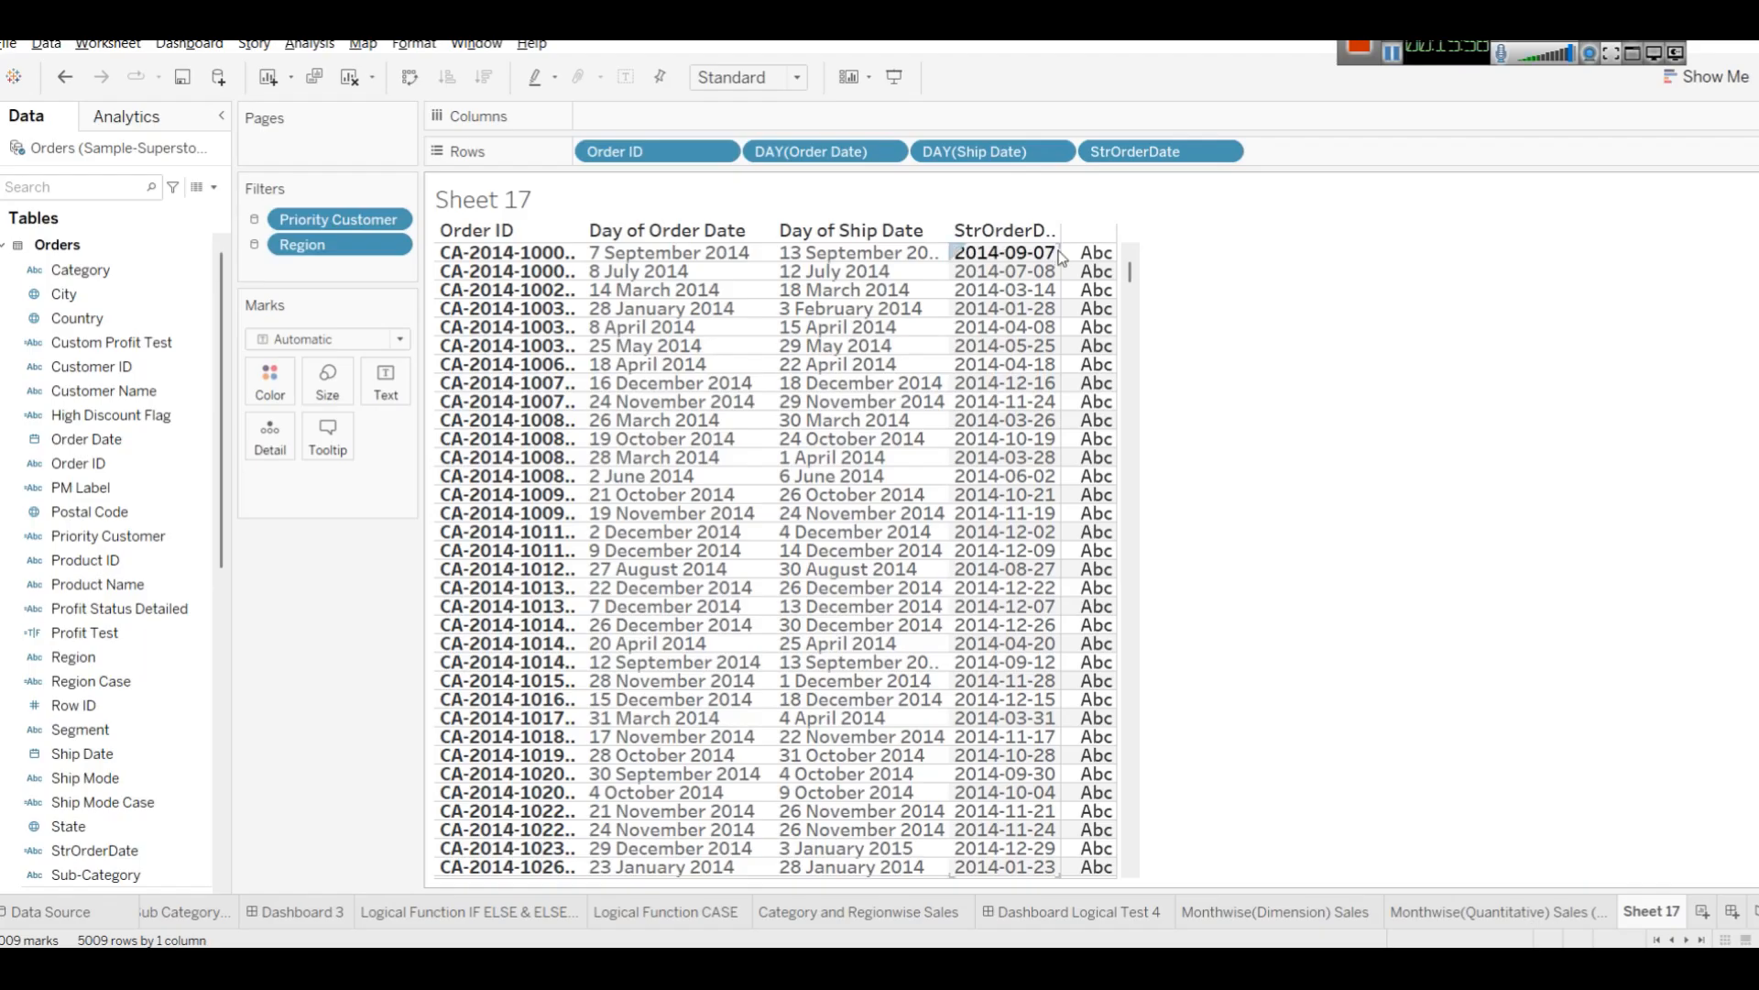
drag(1063, 256, 1093, 262)
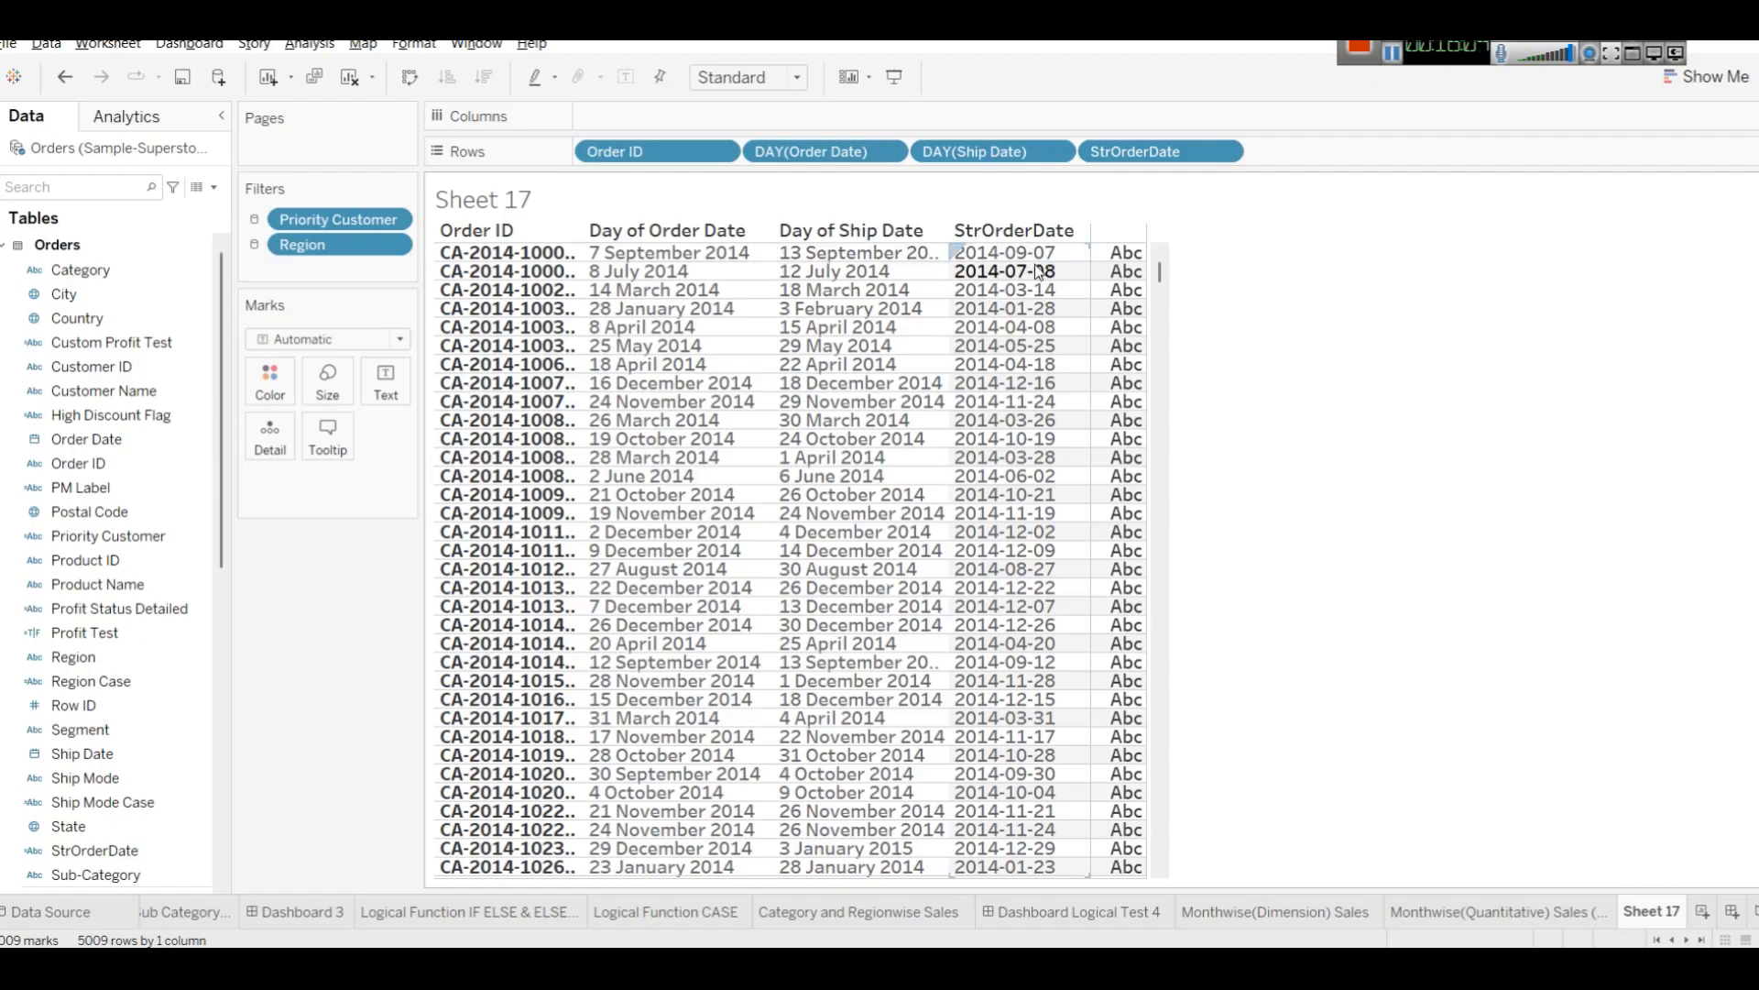
Review the order and delivery time notes in the text editor window.
mouse_move(1137, 325)
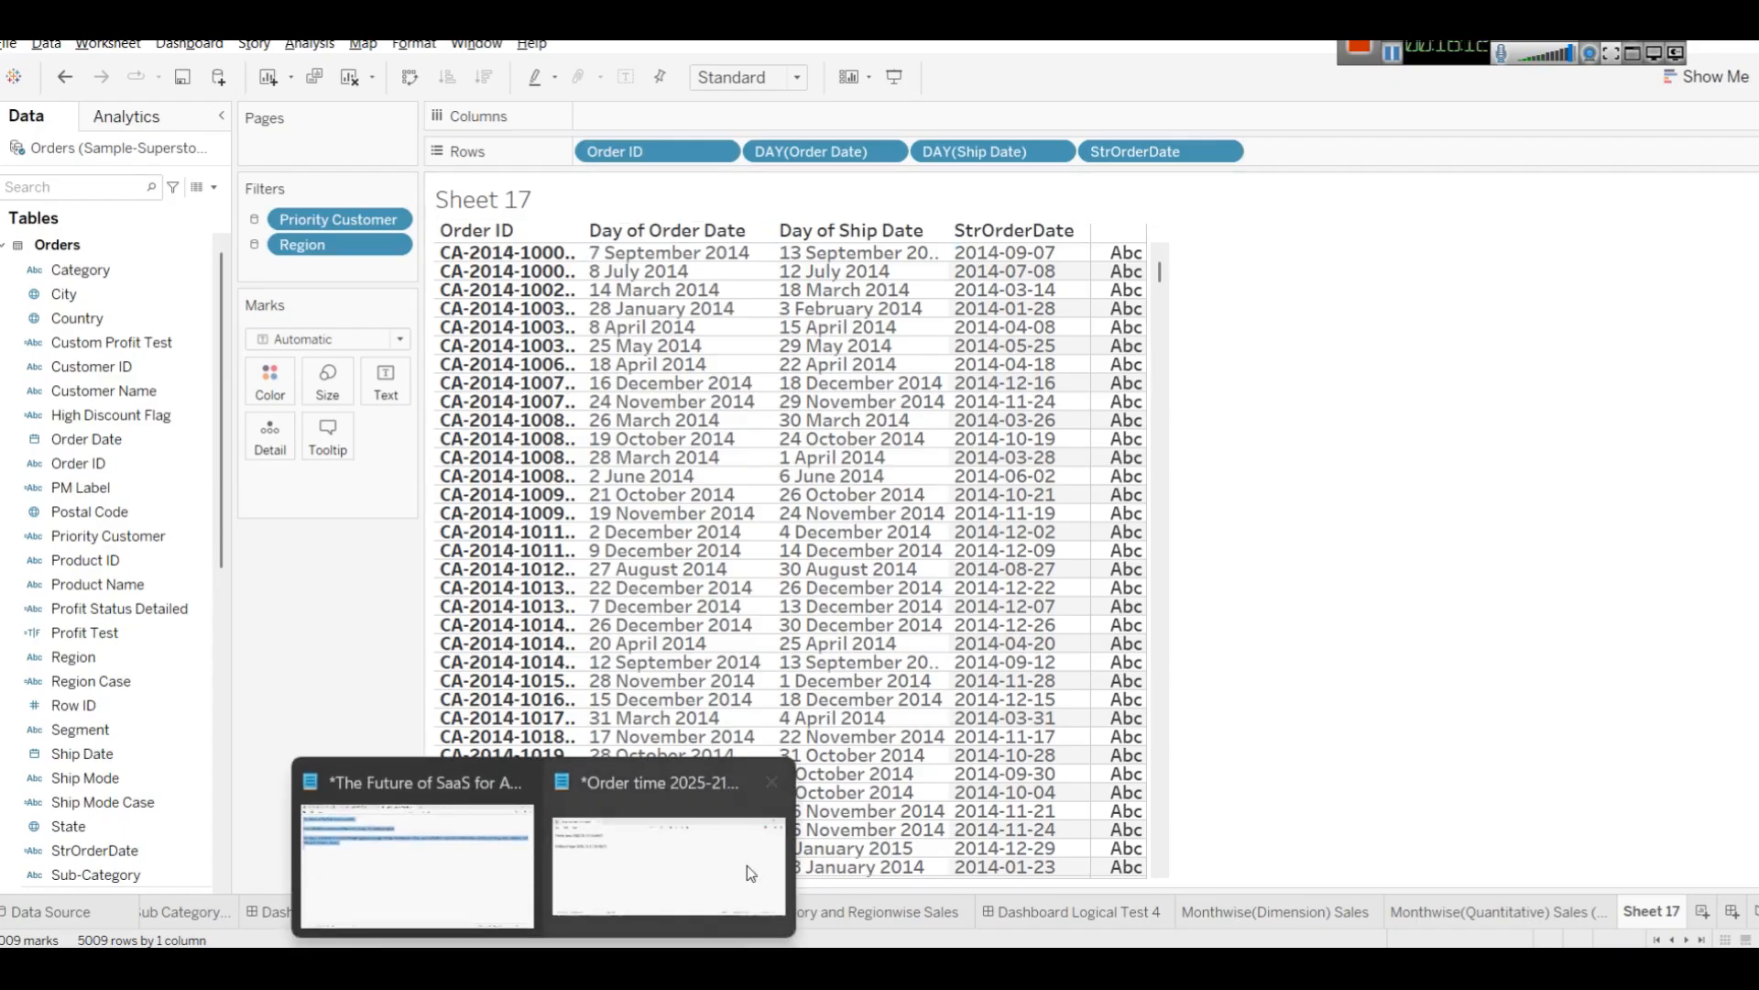
click(746, 865)
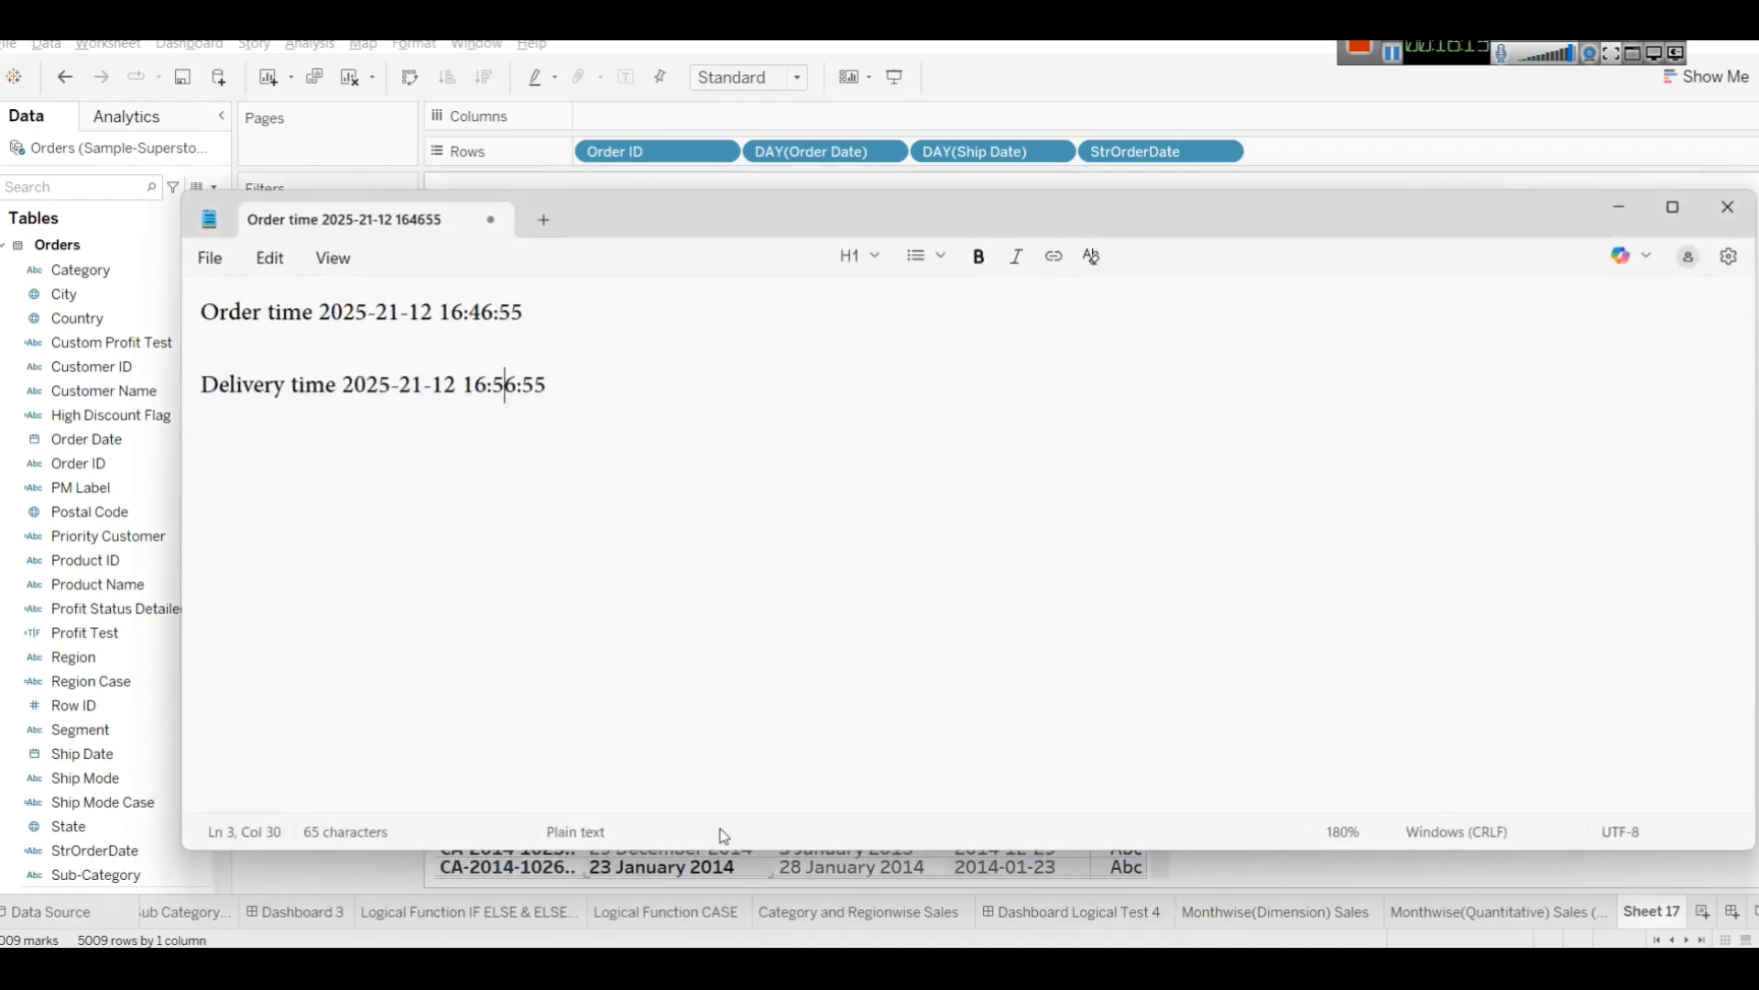
click(1622, 215)
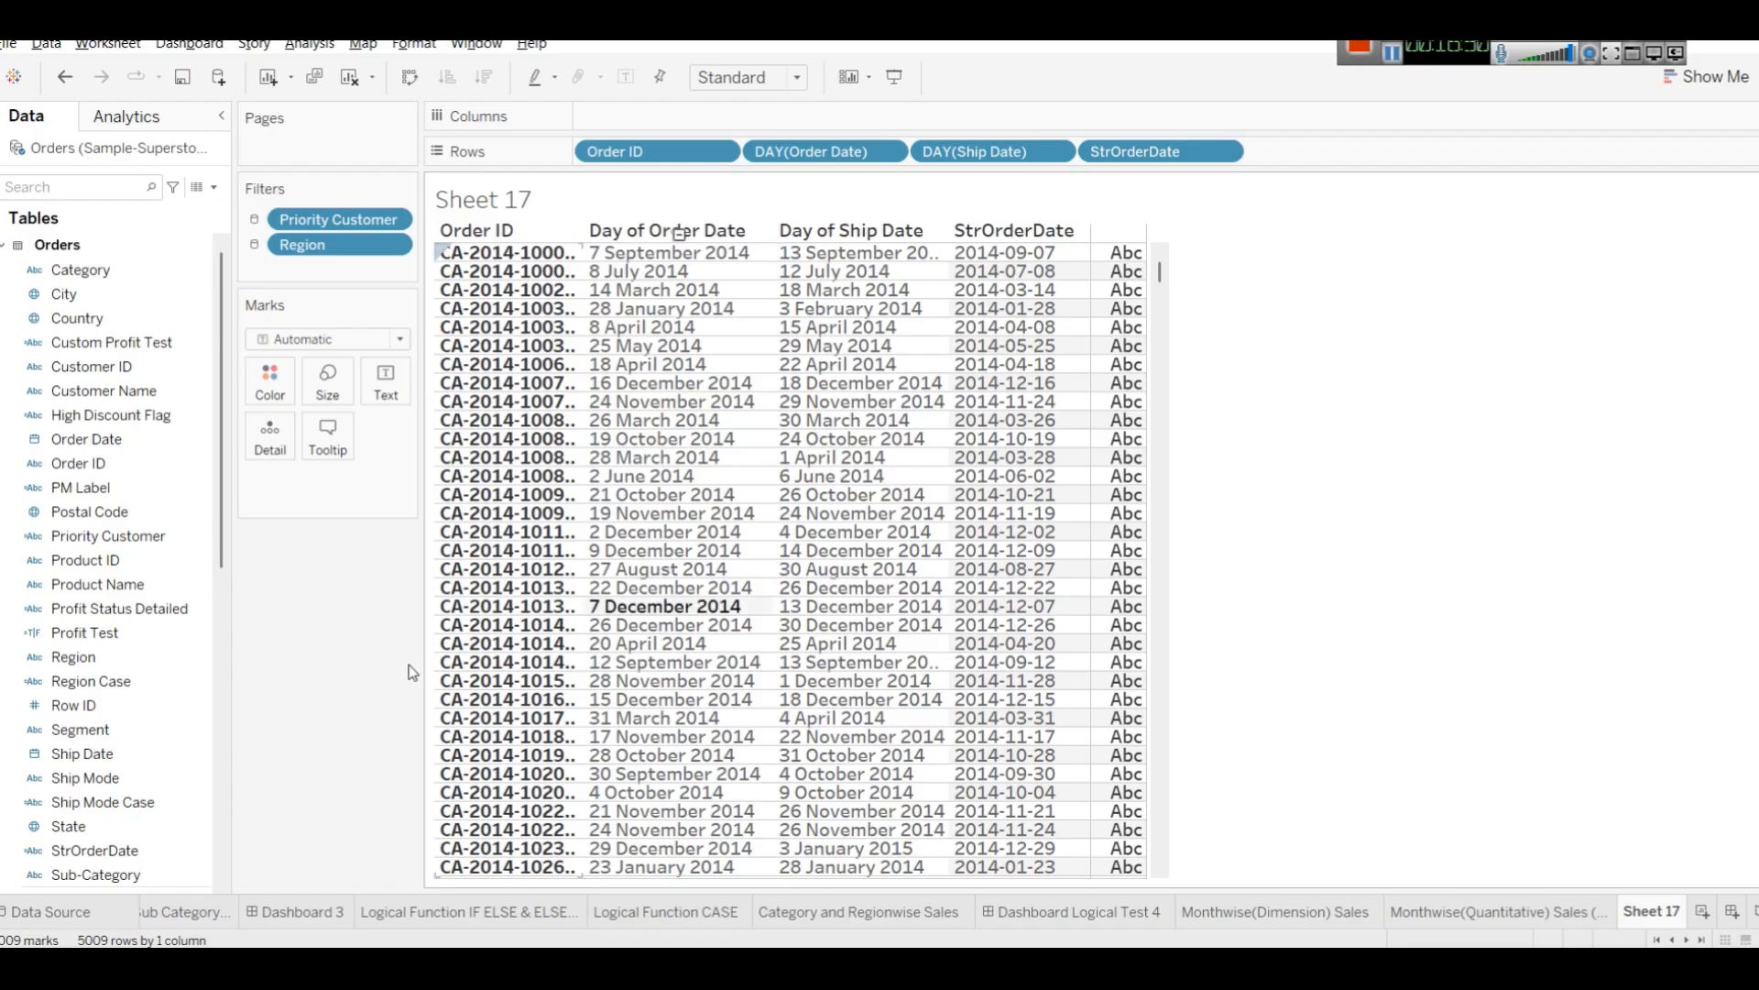
In the browser tutorial, select the Year of Order name and its YEAR([Order Date]) formula, then return to Tableau.
mouse_move(647, 967)
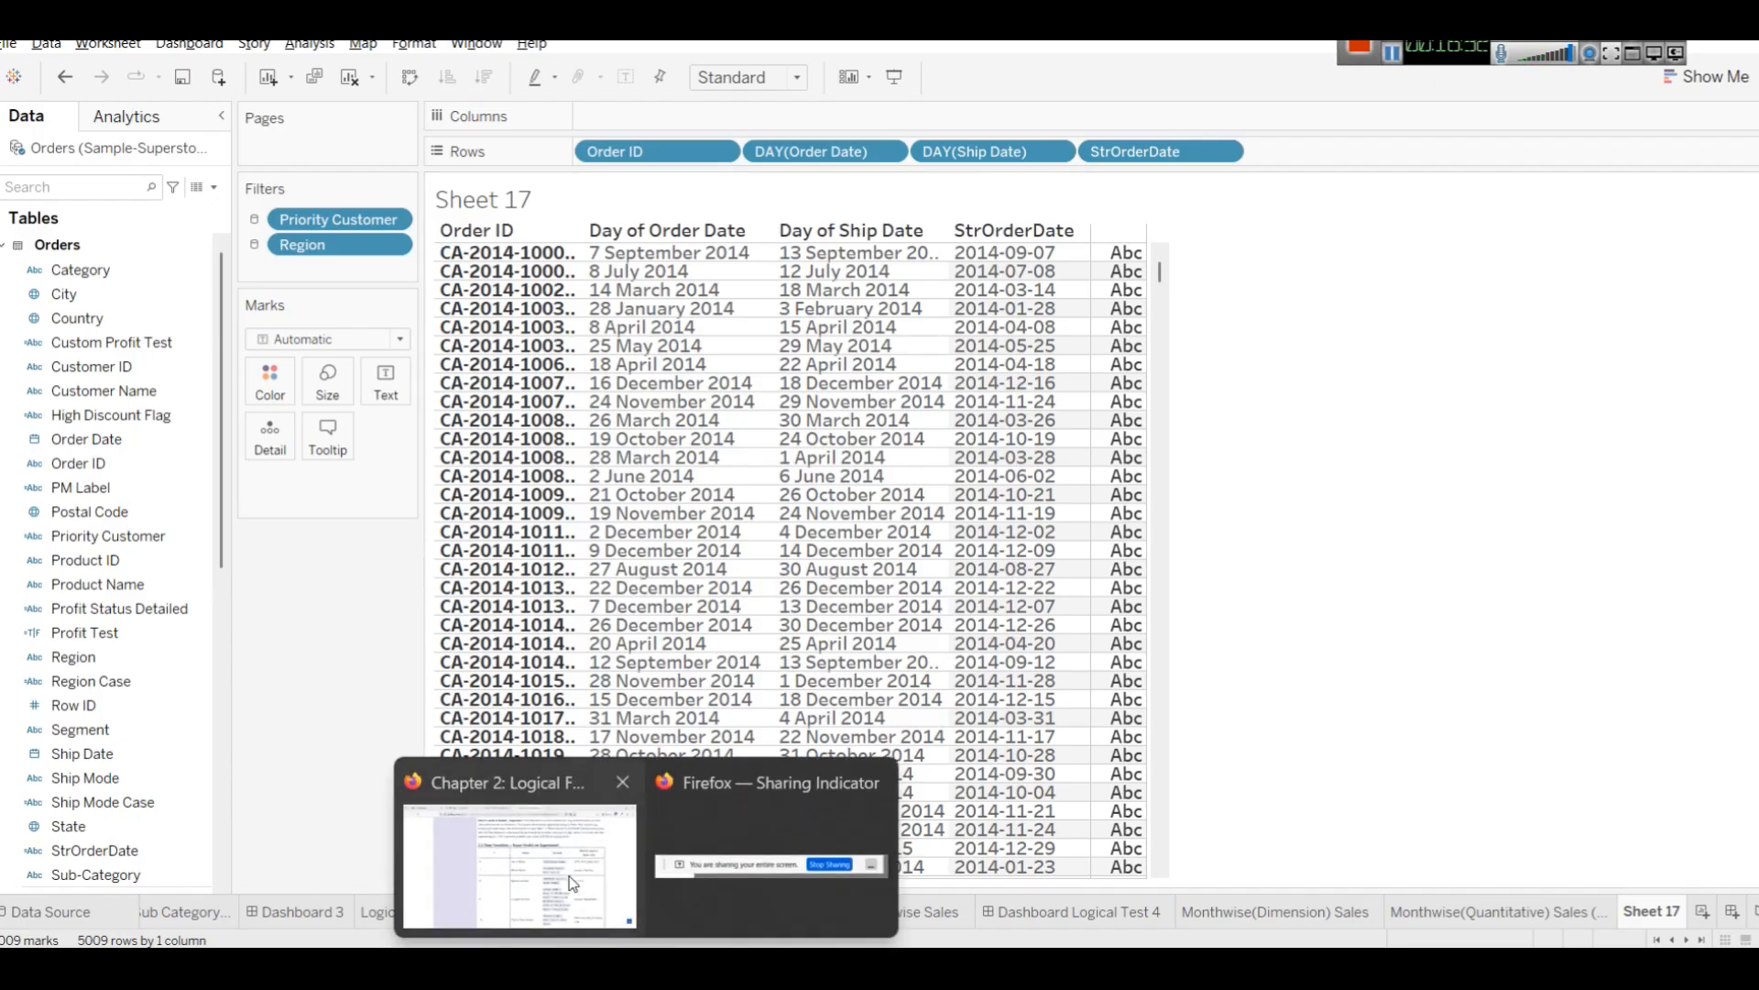
click(592, 893)
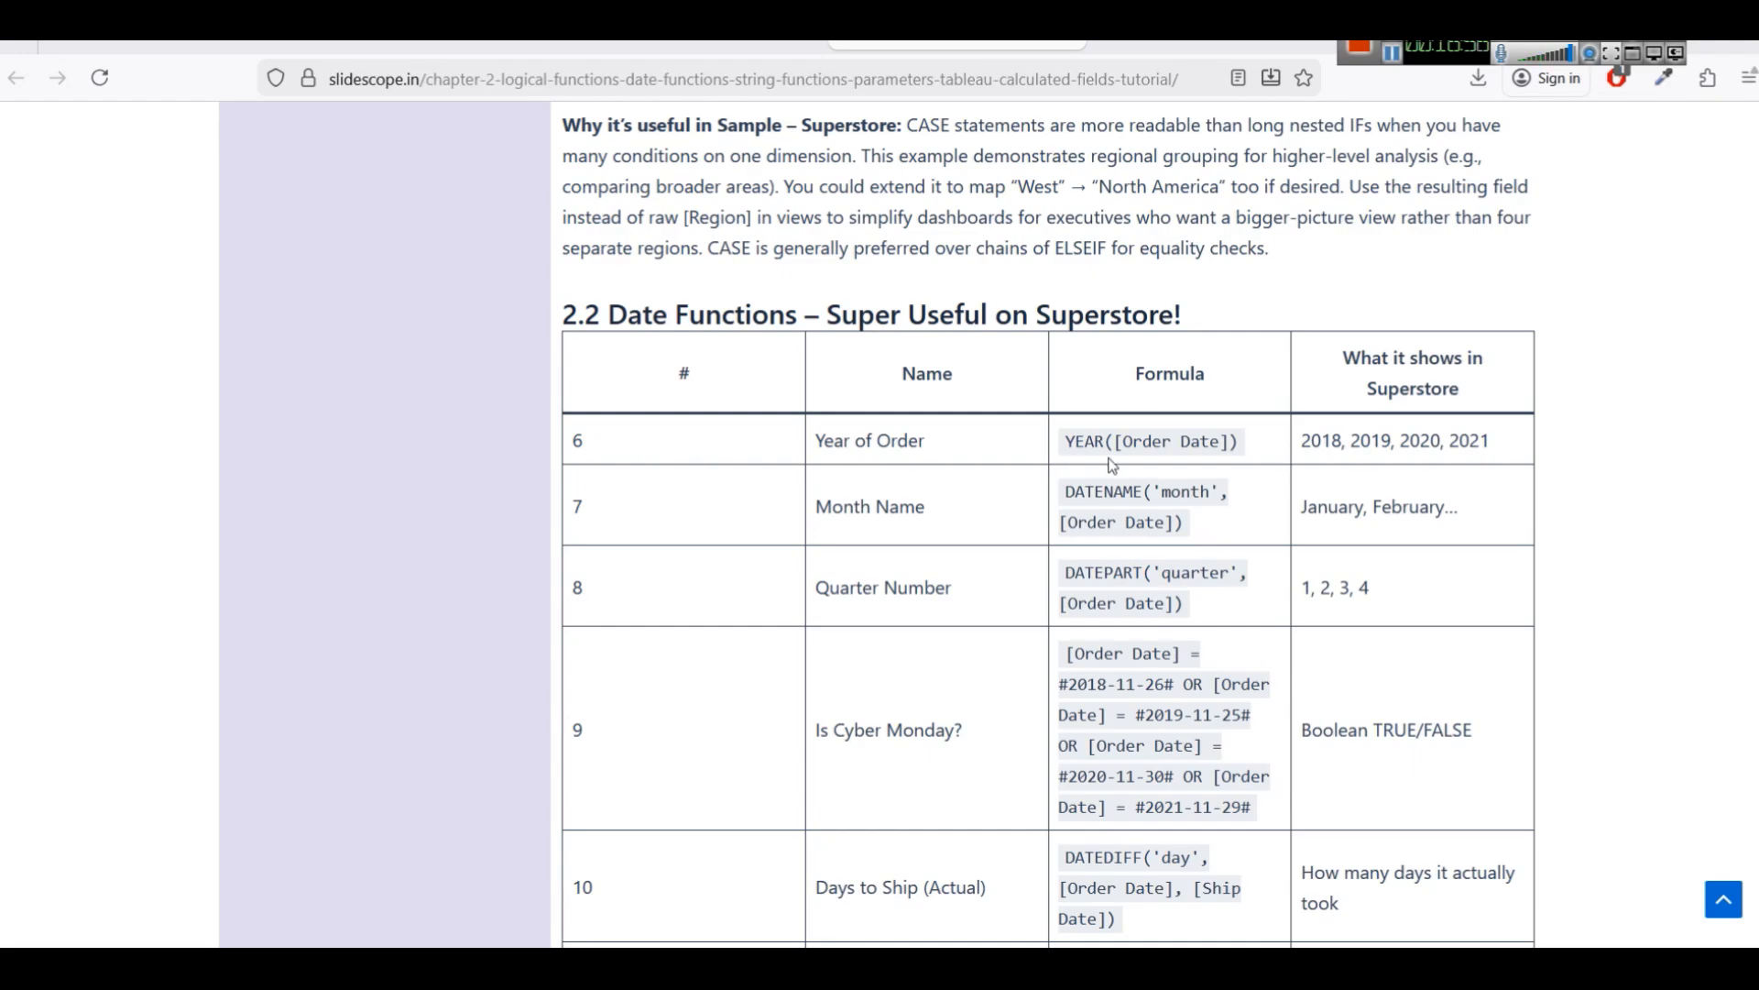
drag(1068, 445, 1239, 443)
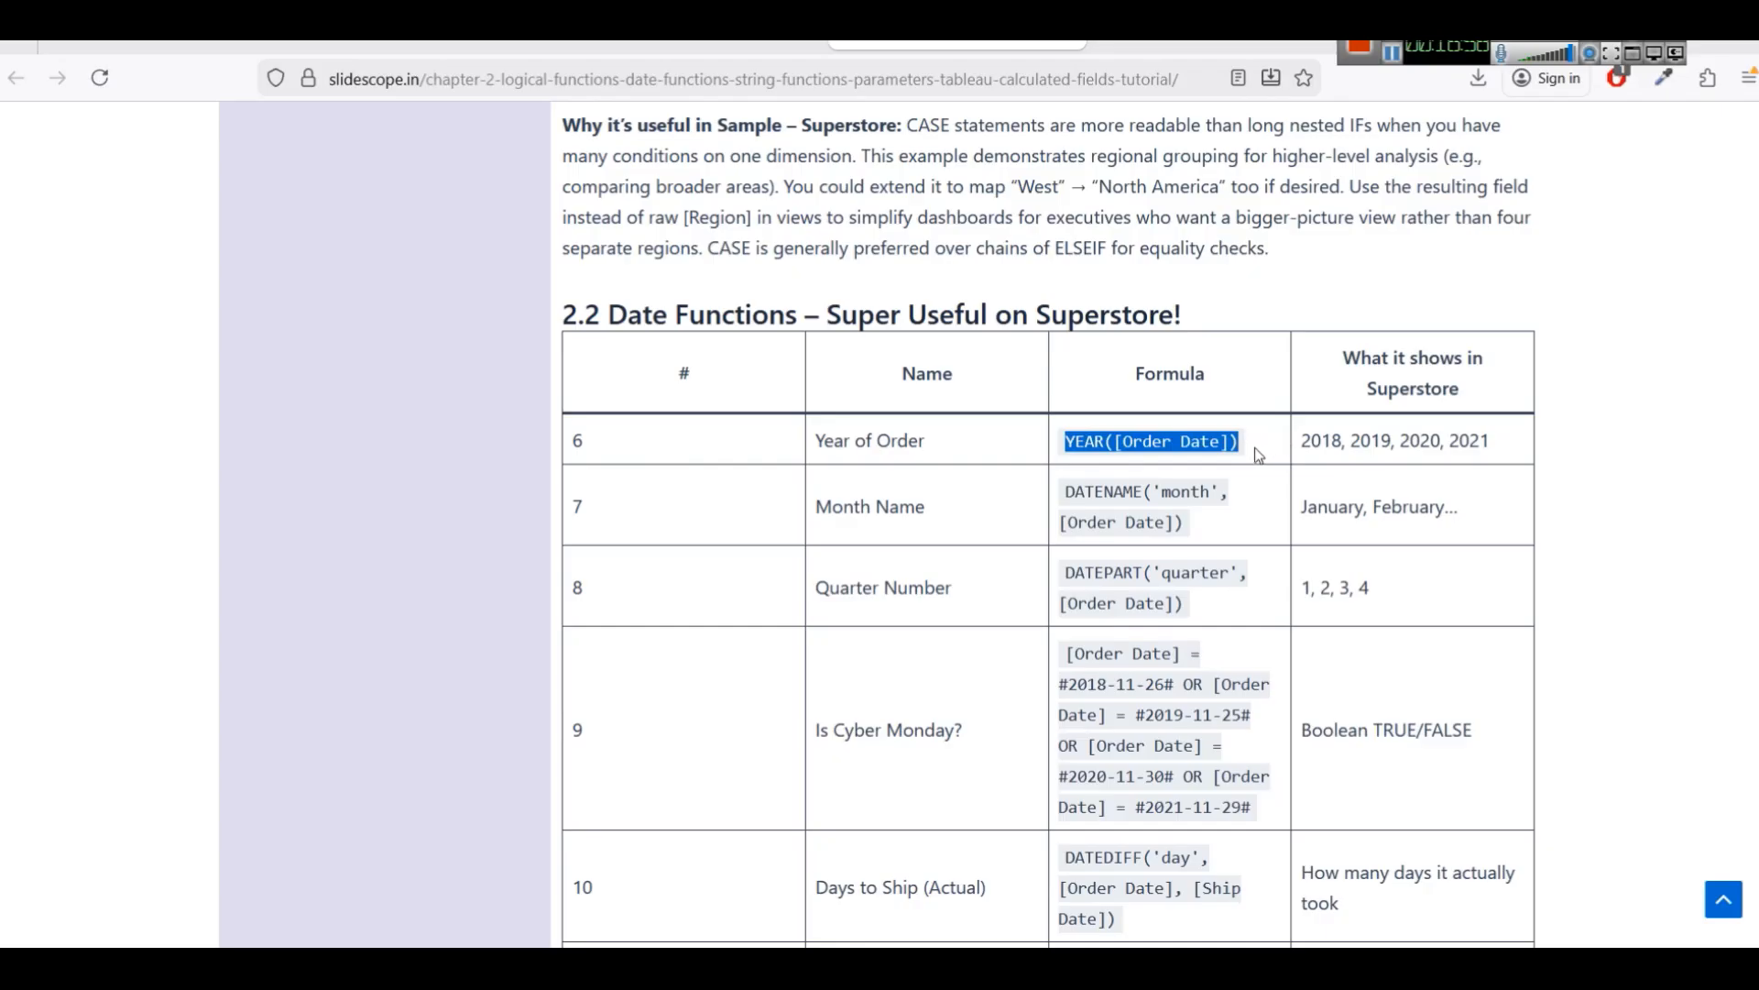
click(901, 417)
drag(824, 437, 1270, 454)
key(ctrl+c)
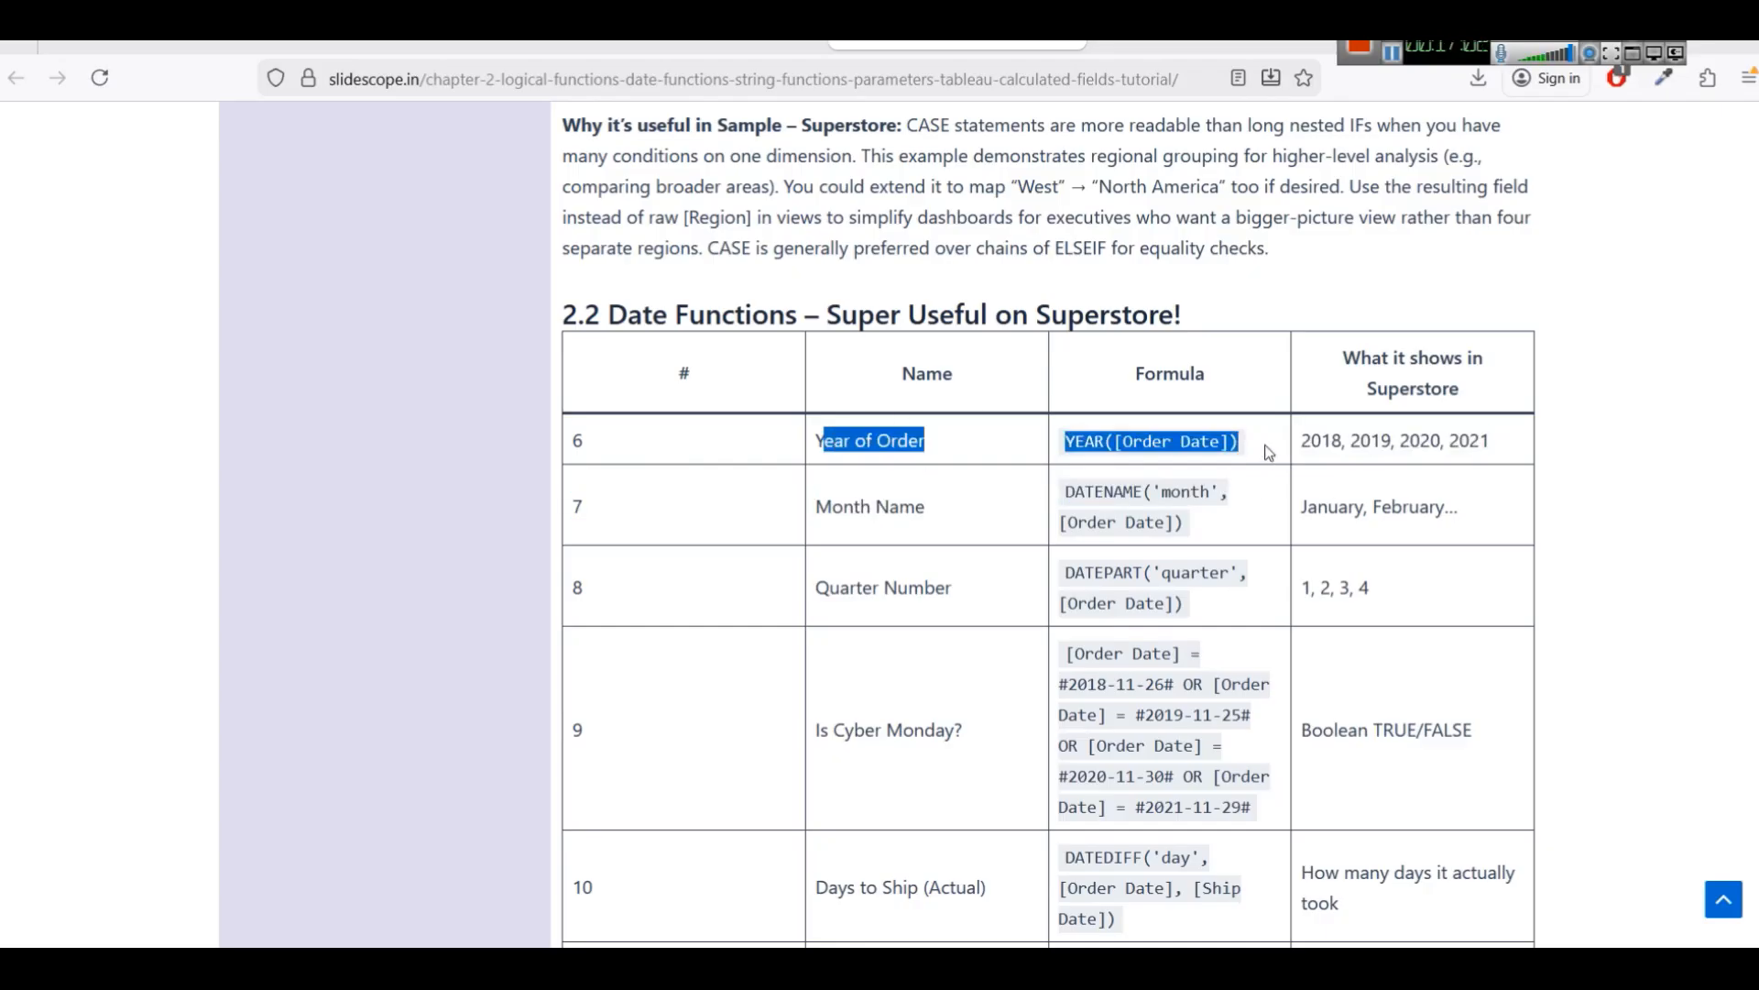
key(alt+Tab)
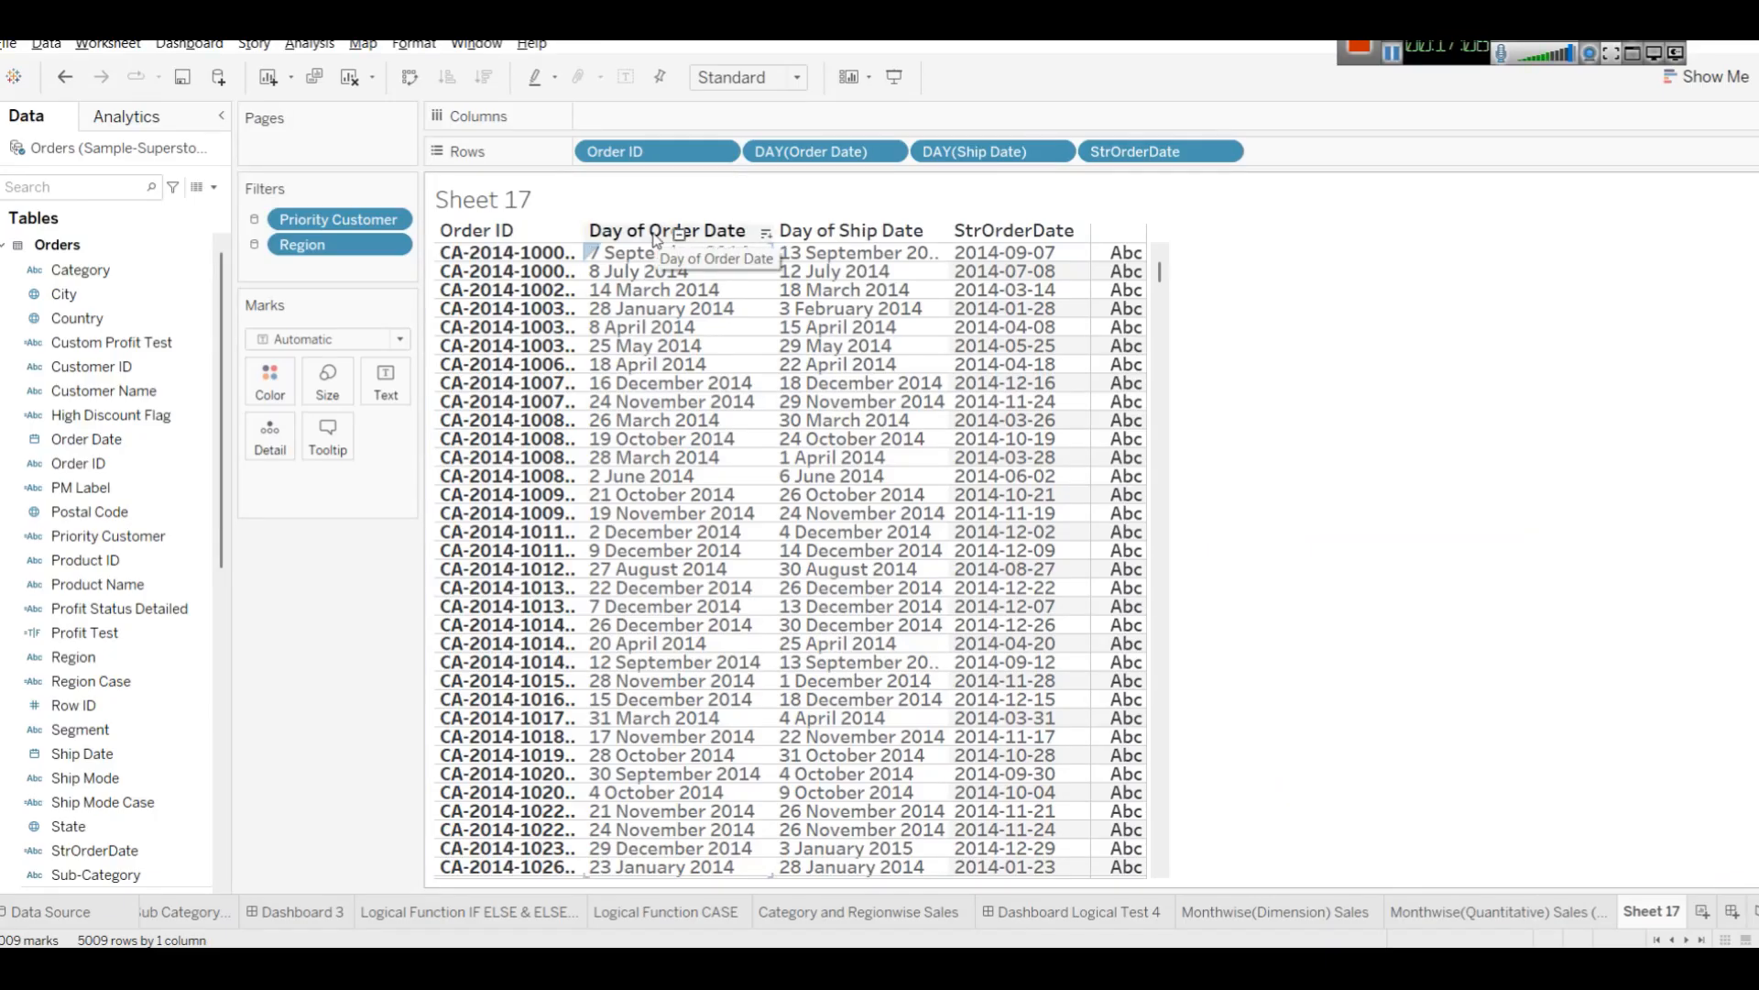
click(1056, 151)
click(1461, 570)
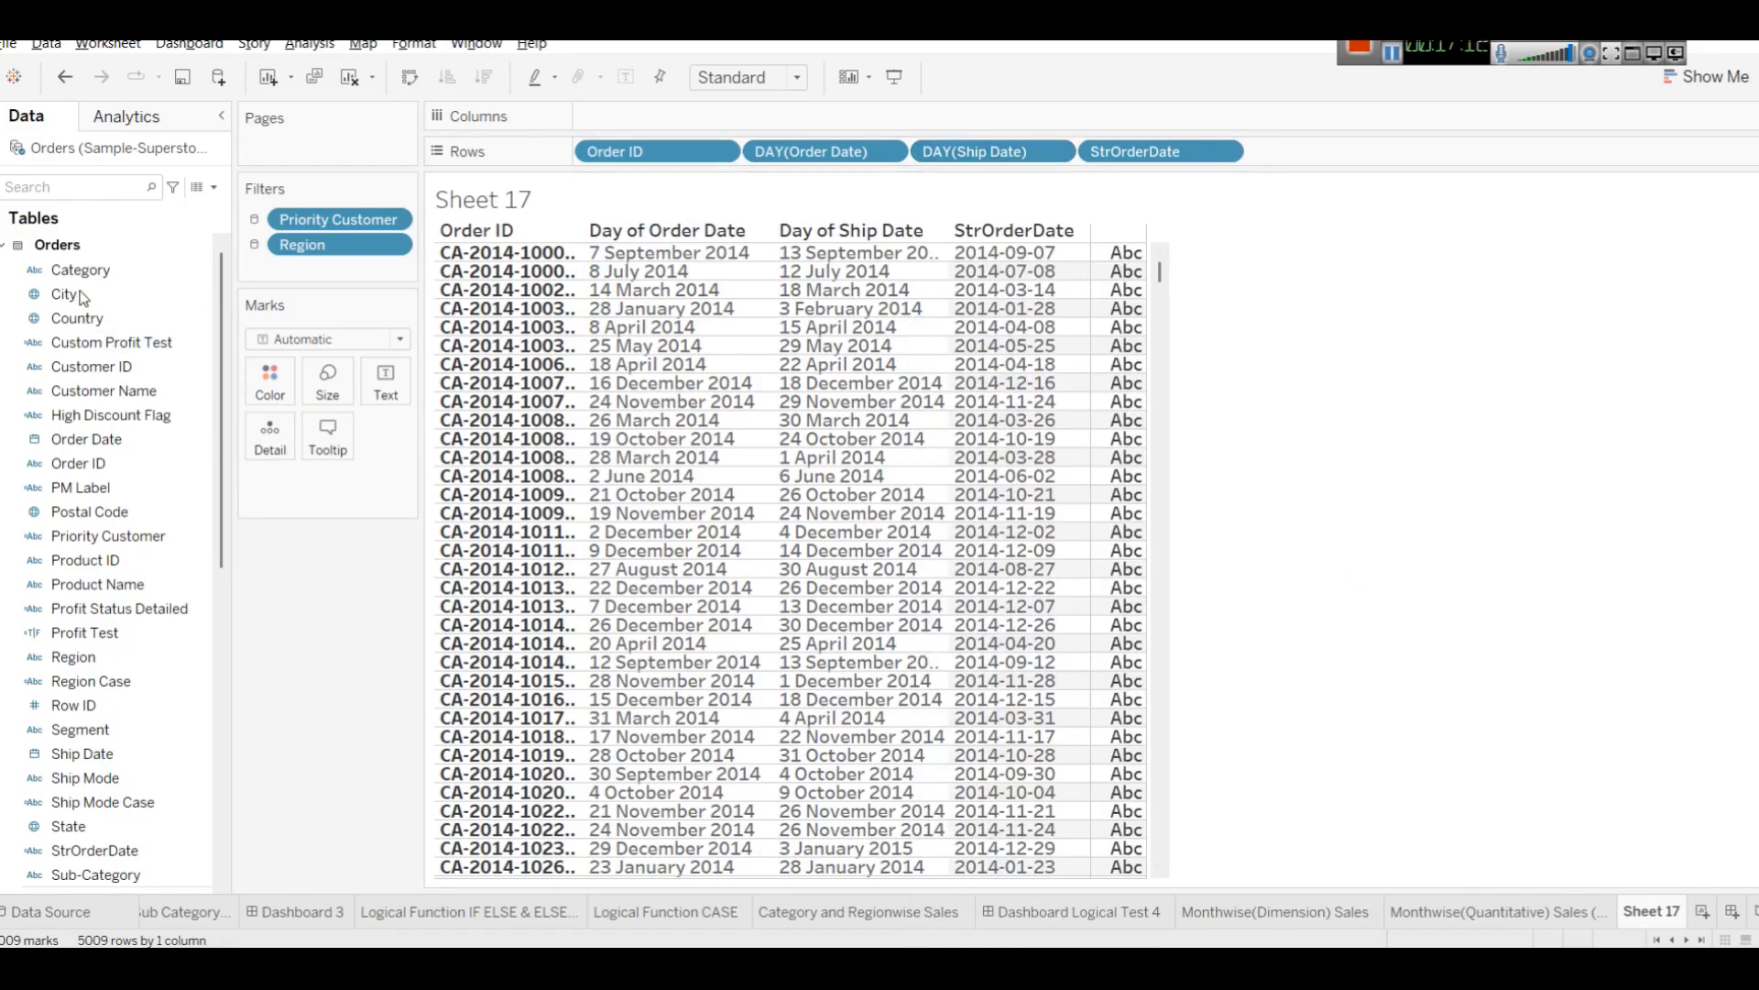
Create a calculated field named Year of Order with the formula YEAR([Order Date]) and apply it.
click(215, 188)
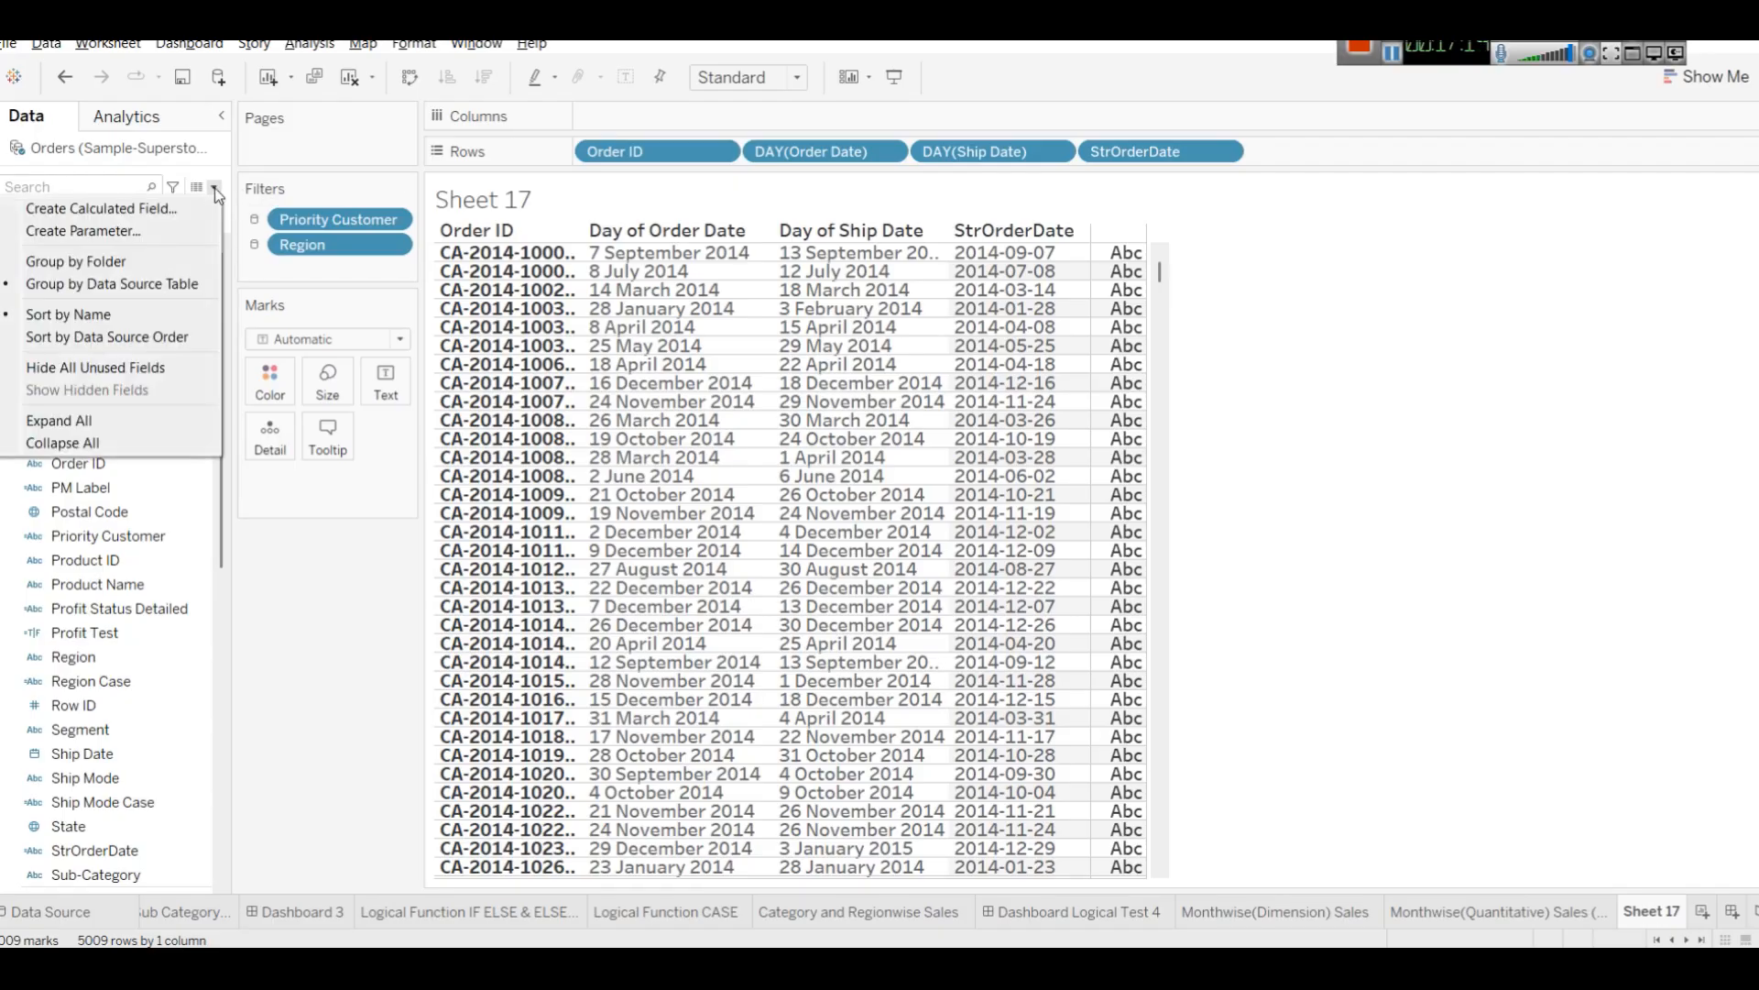
click(168, 201)
key(ctrl+v)
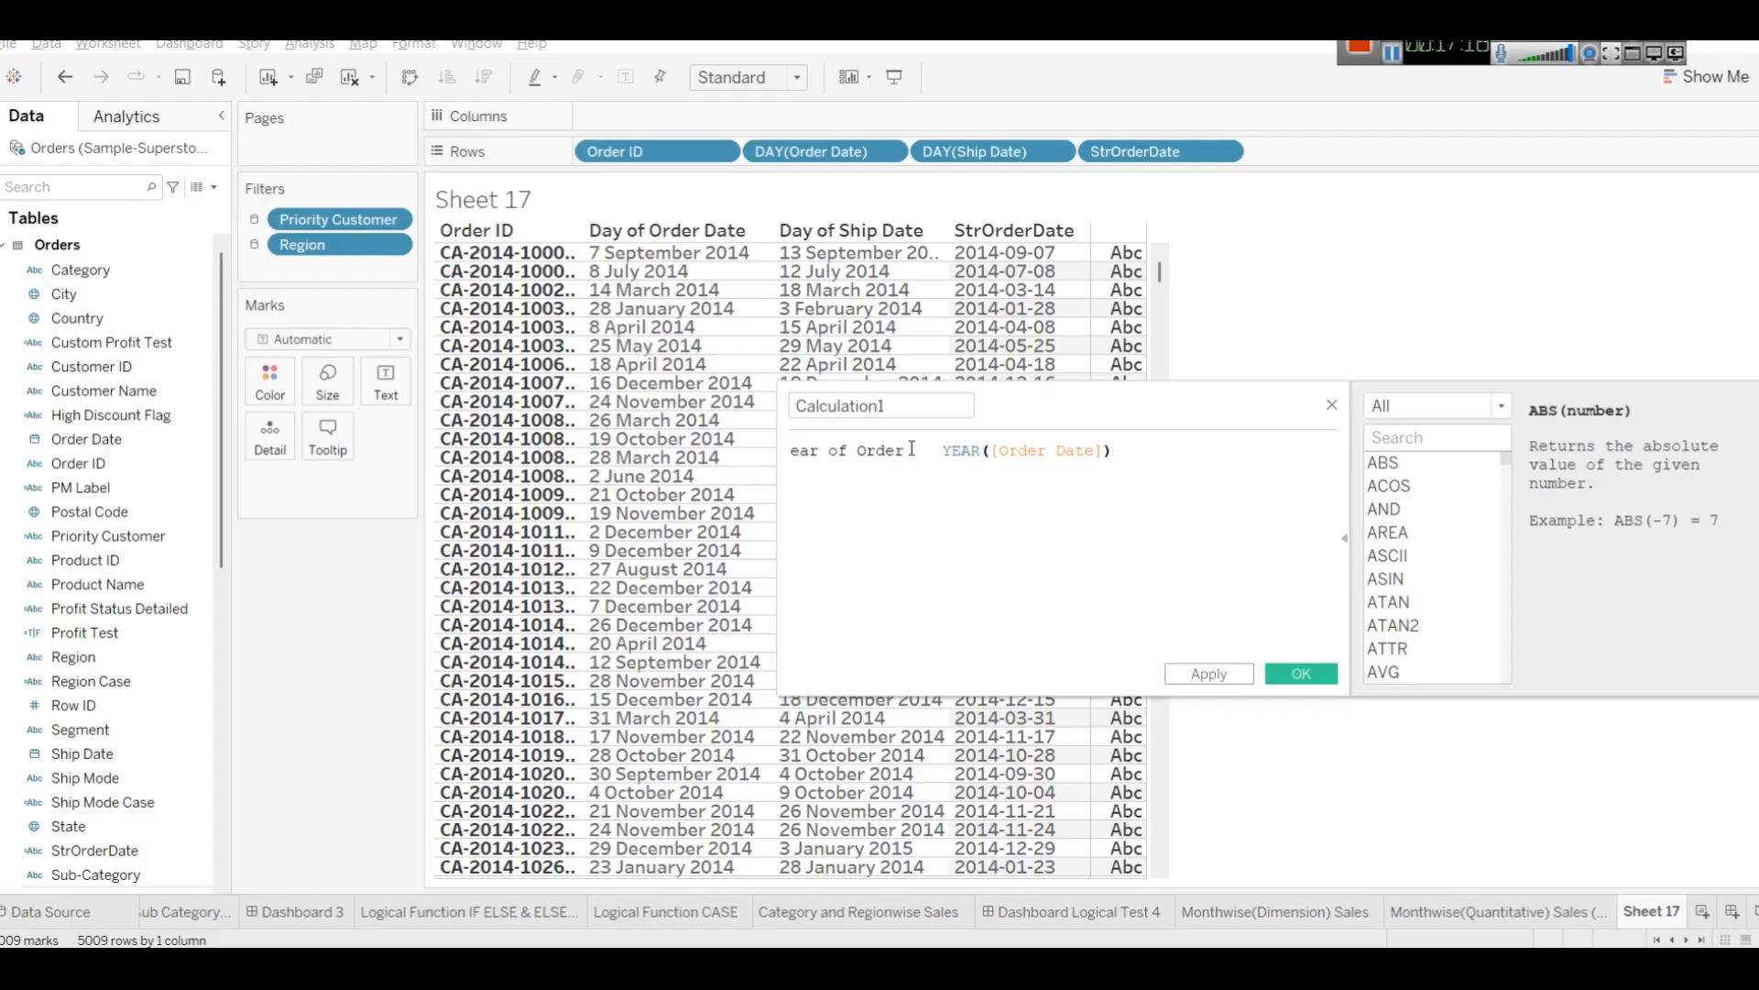
drag(905, 451, 790, 451)
key(ctrl+x)
click(859, 406)
key(ctrl+a)
key(ctrl+v)
click(794, 406)
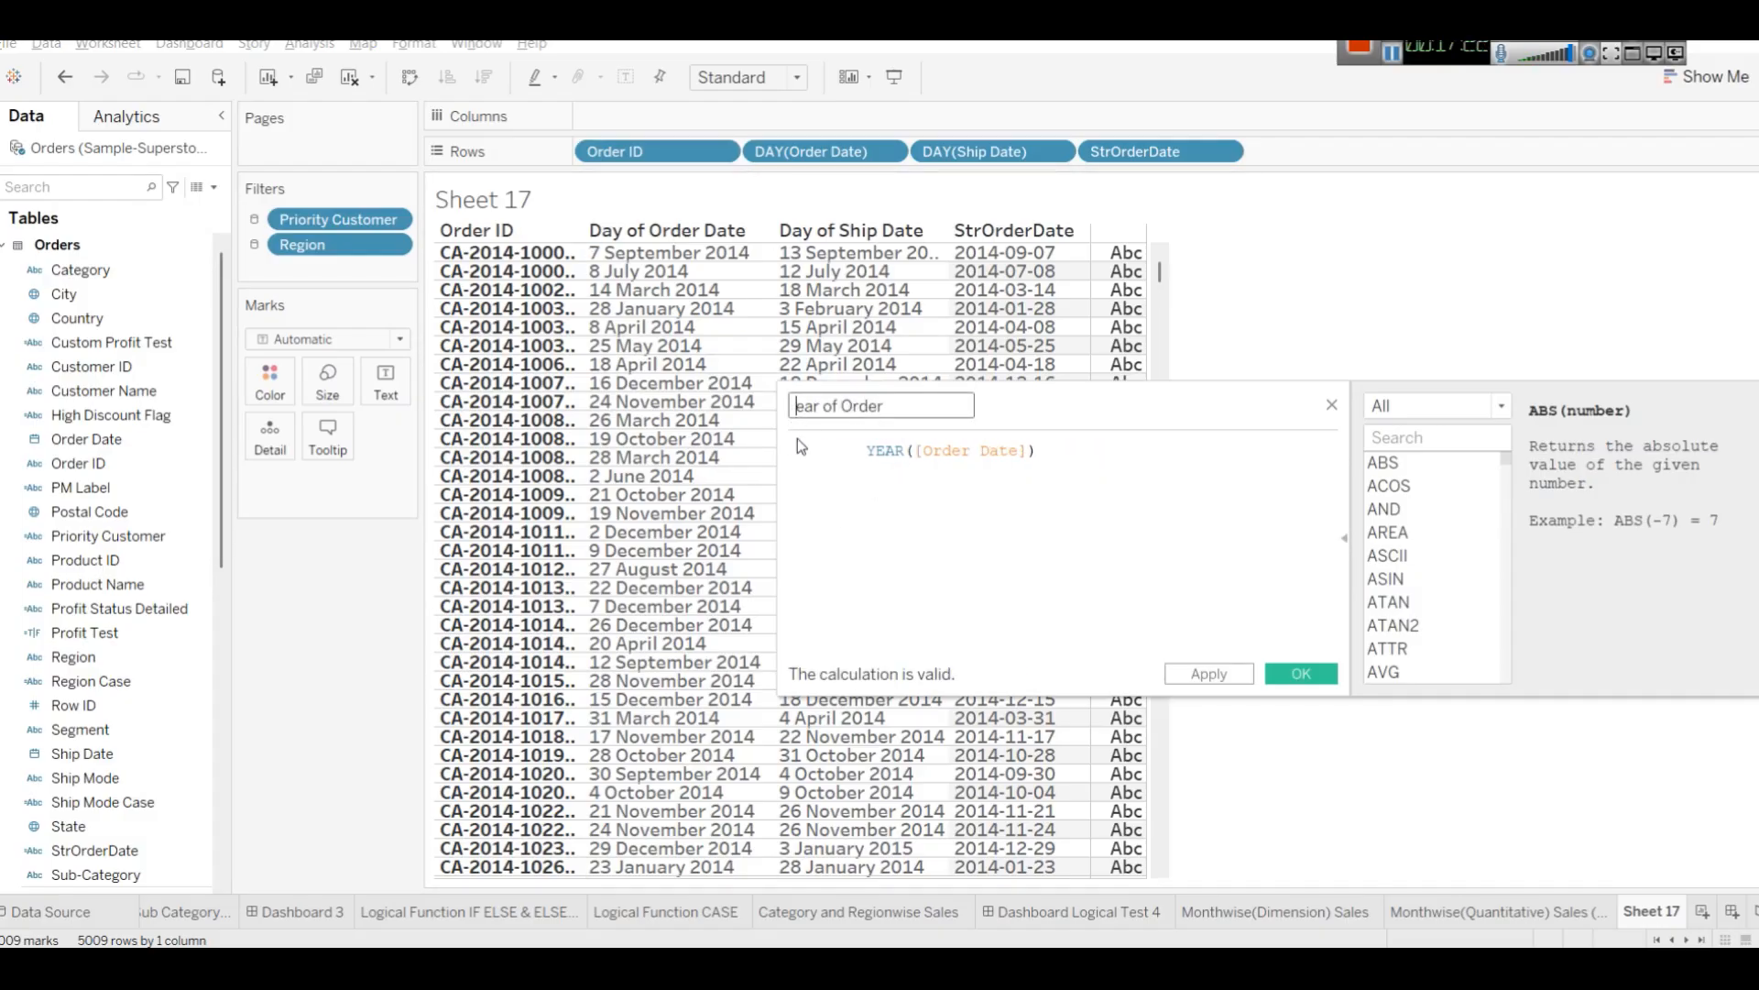
text(Y)
drag(868, 451, 790, 451)
key(BackSpace)
click(1210, 676)
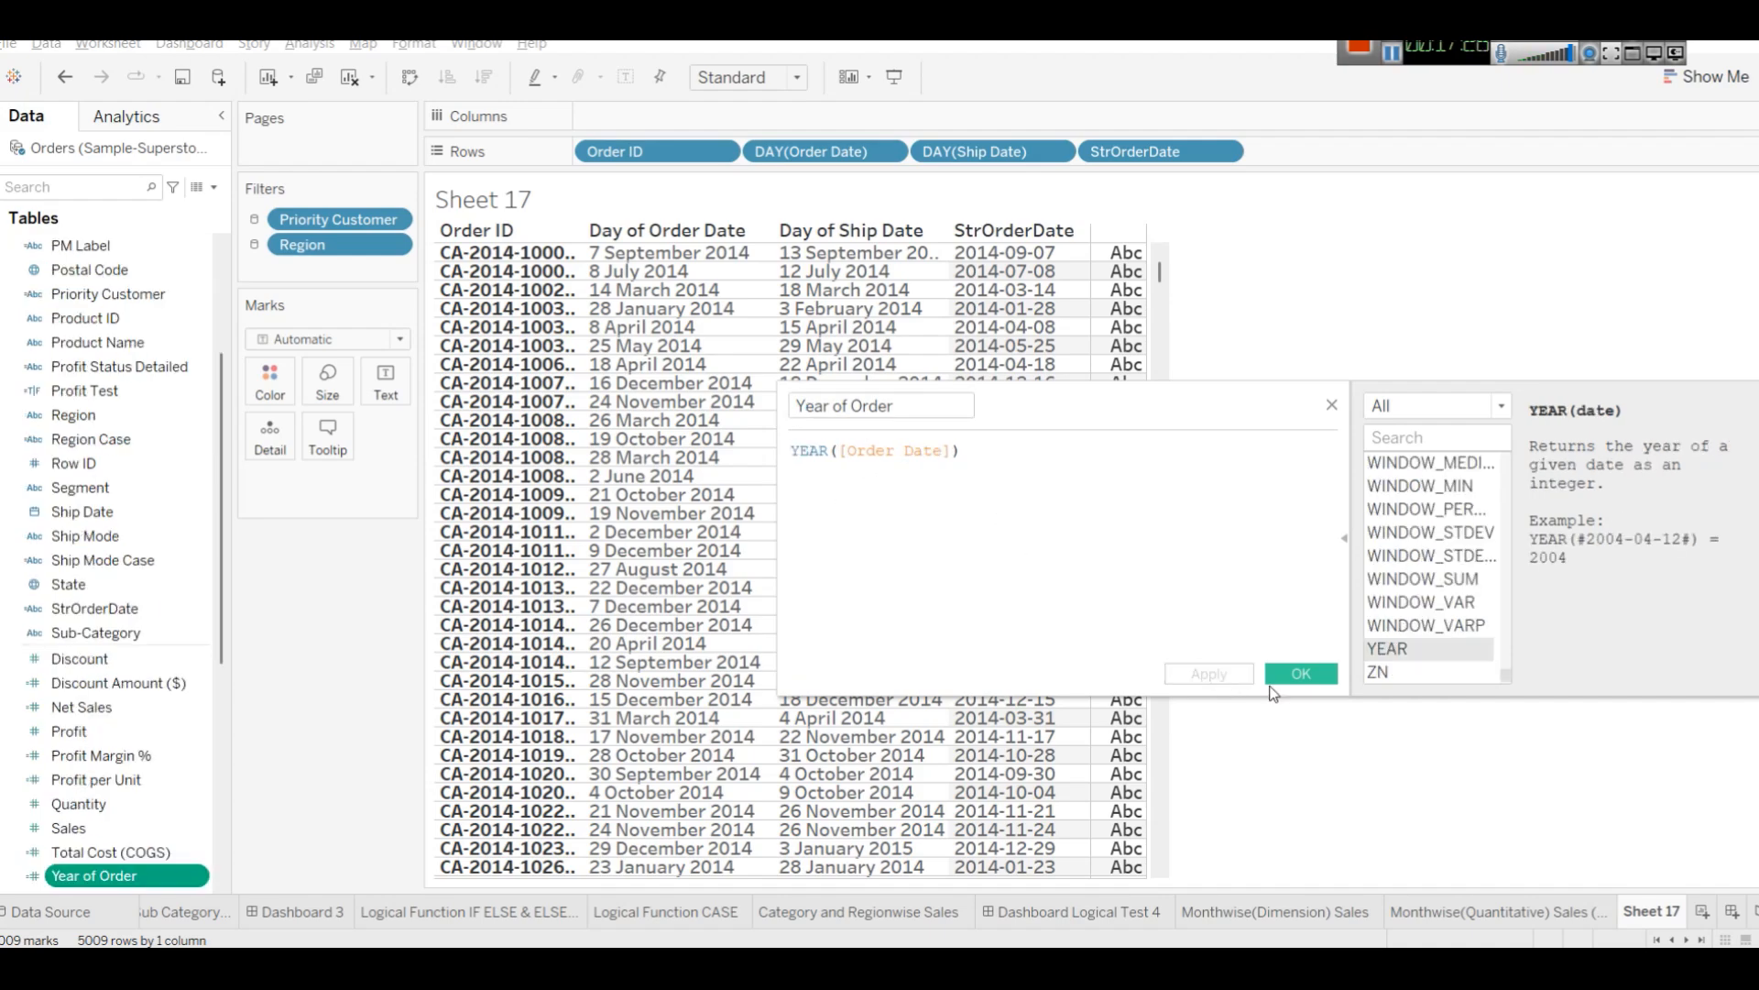
click(1301, 675)
Remove the DAY(Order Date) and DAY(Ship Date) fields from Rows.
drag(841, 151, 958, 519)
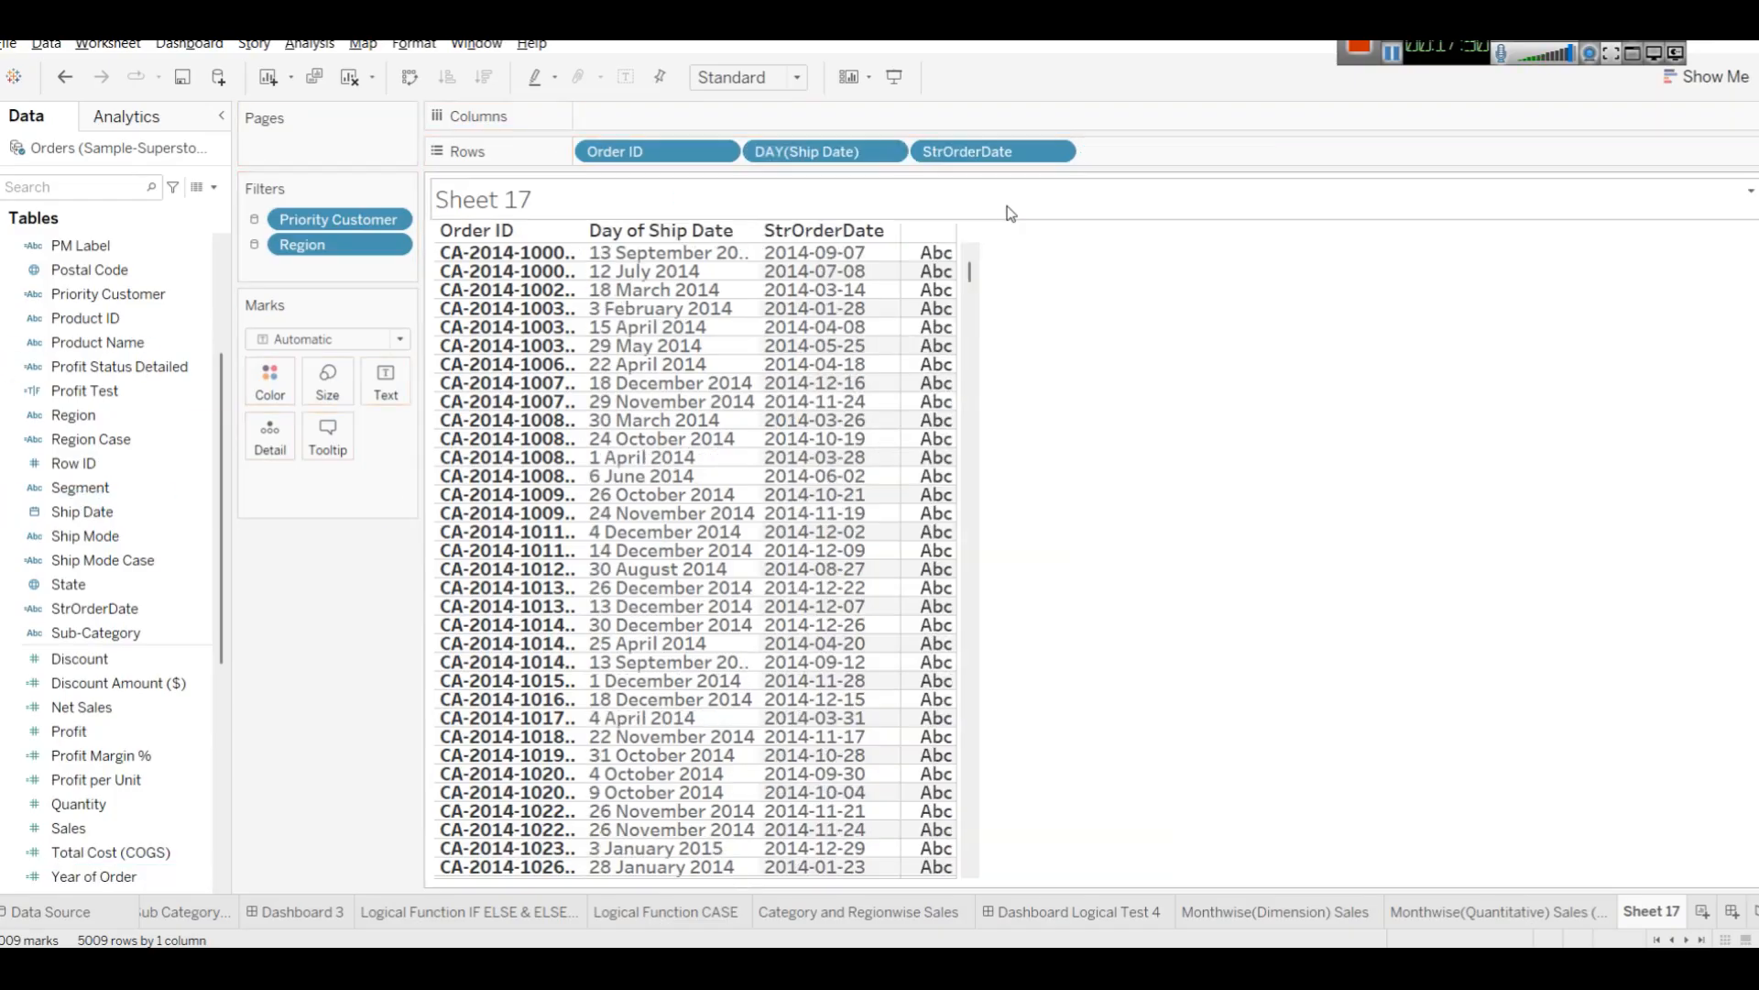
drag(788, 158, 192, 513)
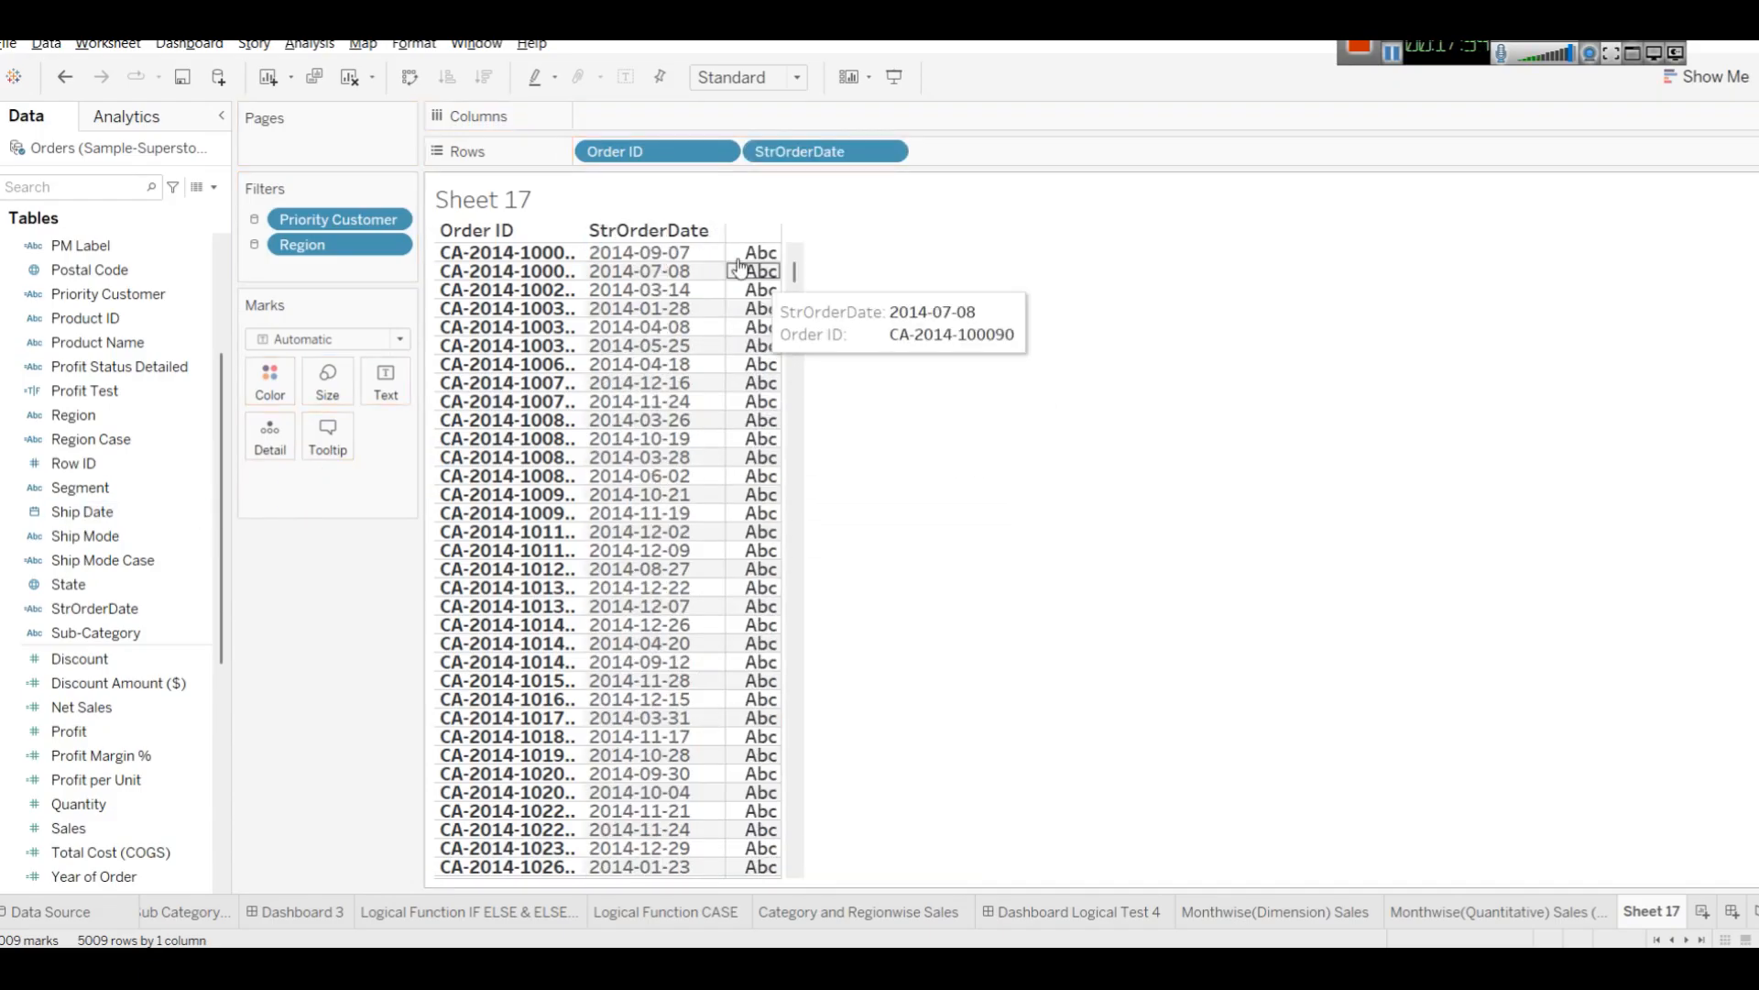
Try adding Year of Order to Rows and switching to horizontal bars, then undo both changes.
scroll(115, 509, up, 3)
click(69, 186)
text(year)
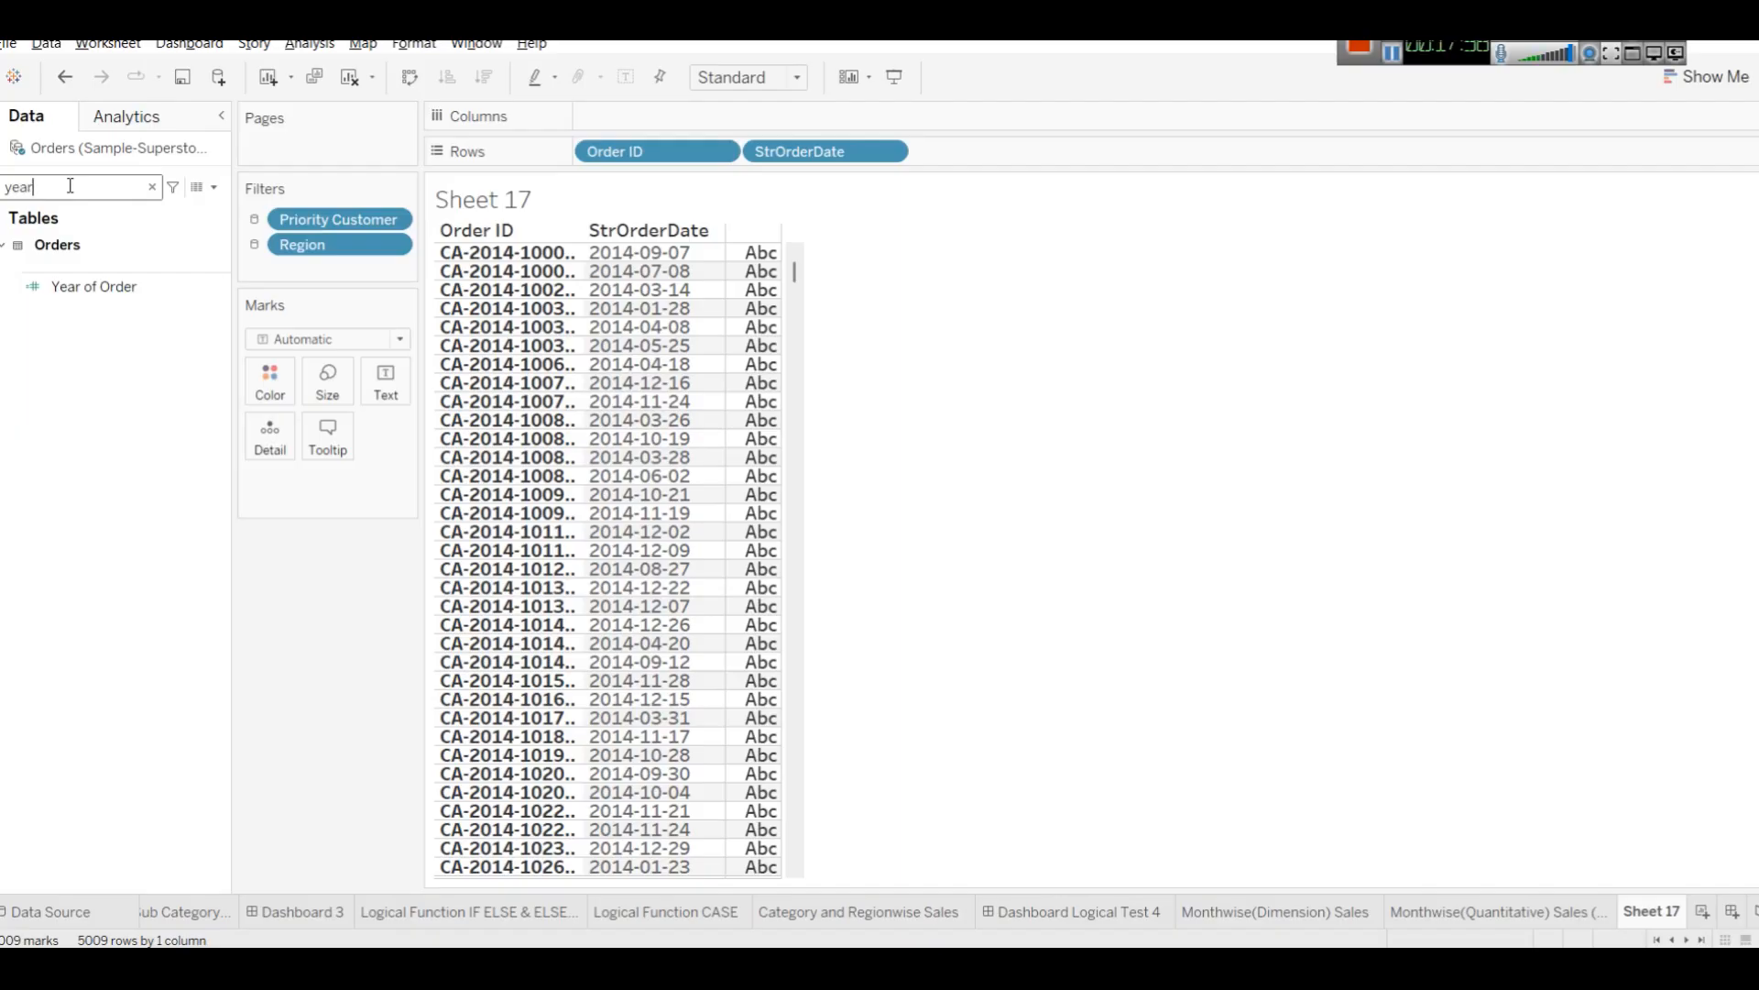
drag(81, 284, 937, 159)
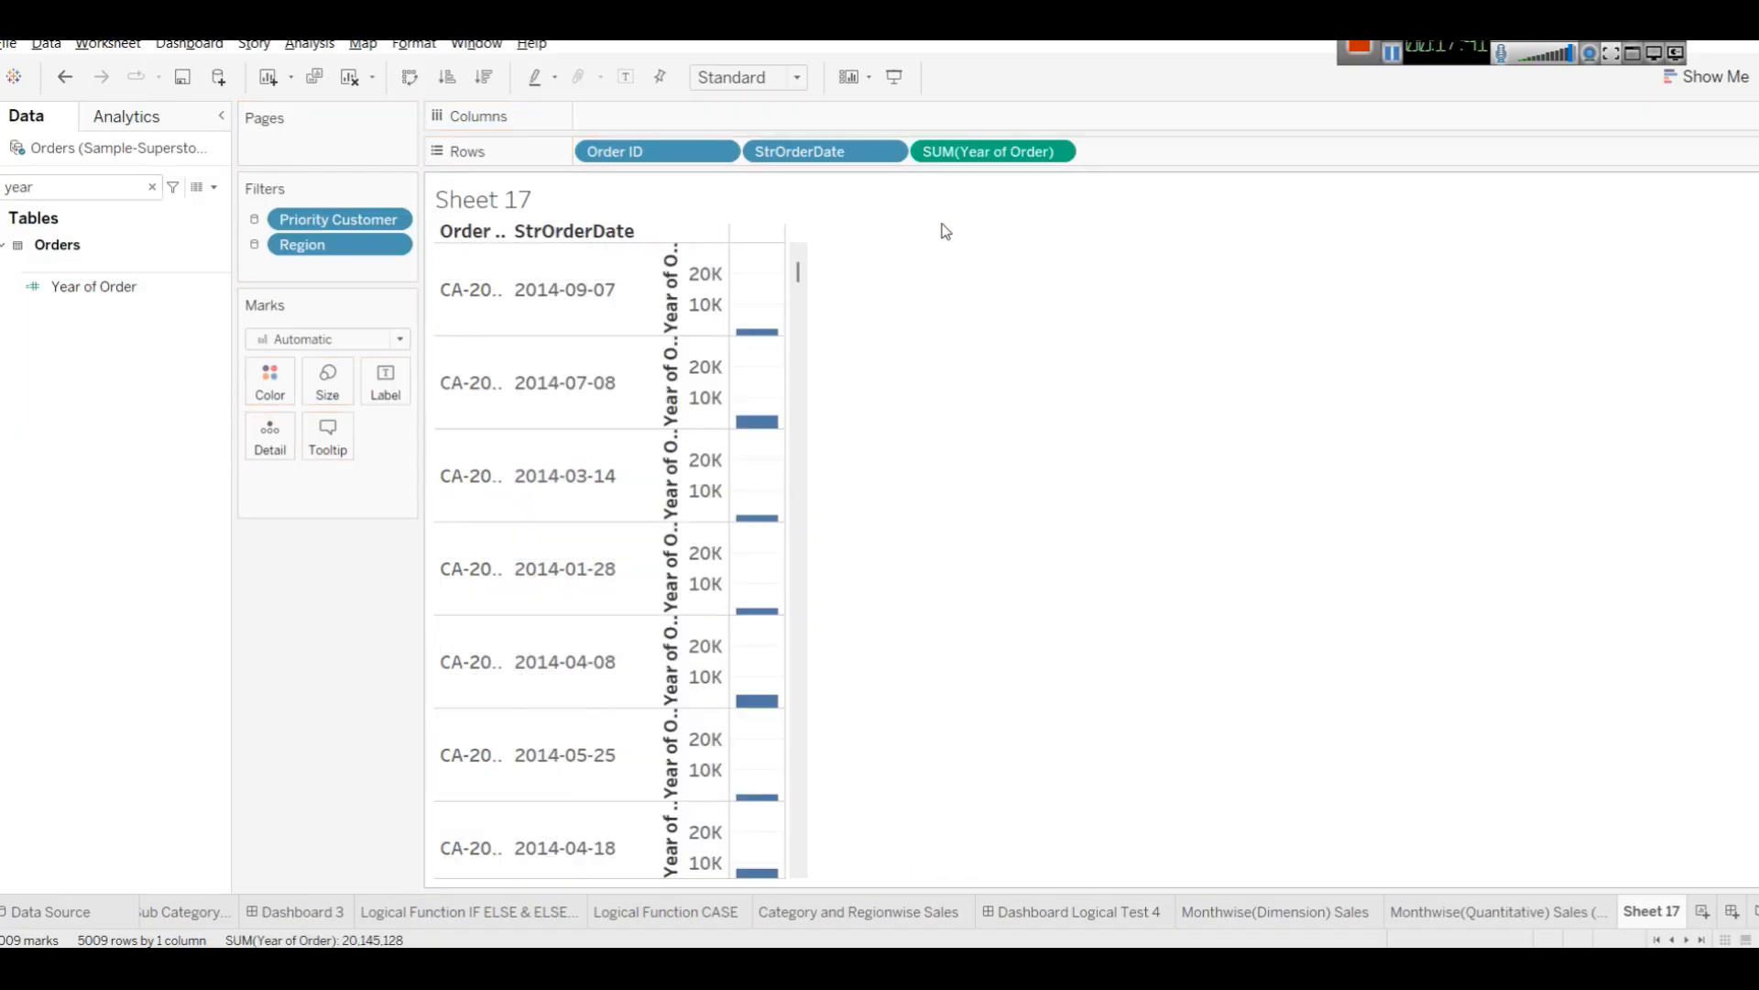
click(1710, 76)
click(1586, 148)
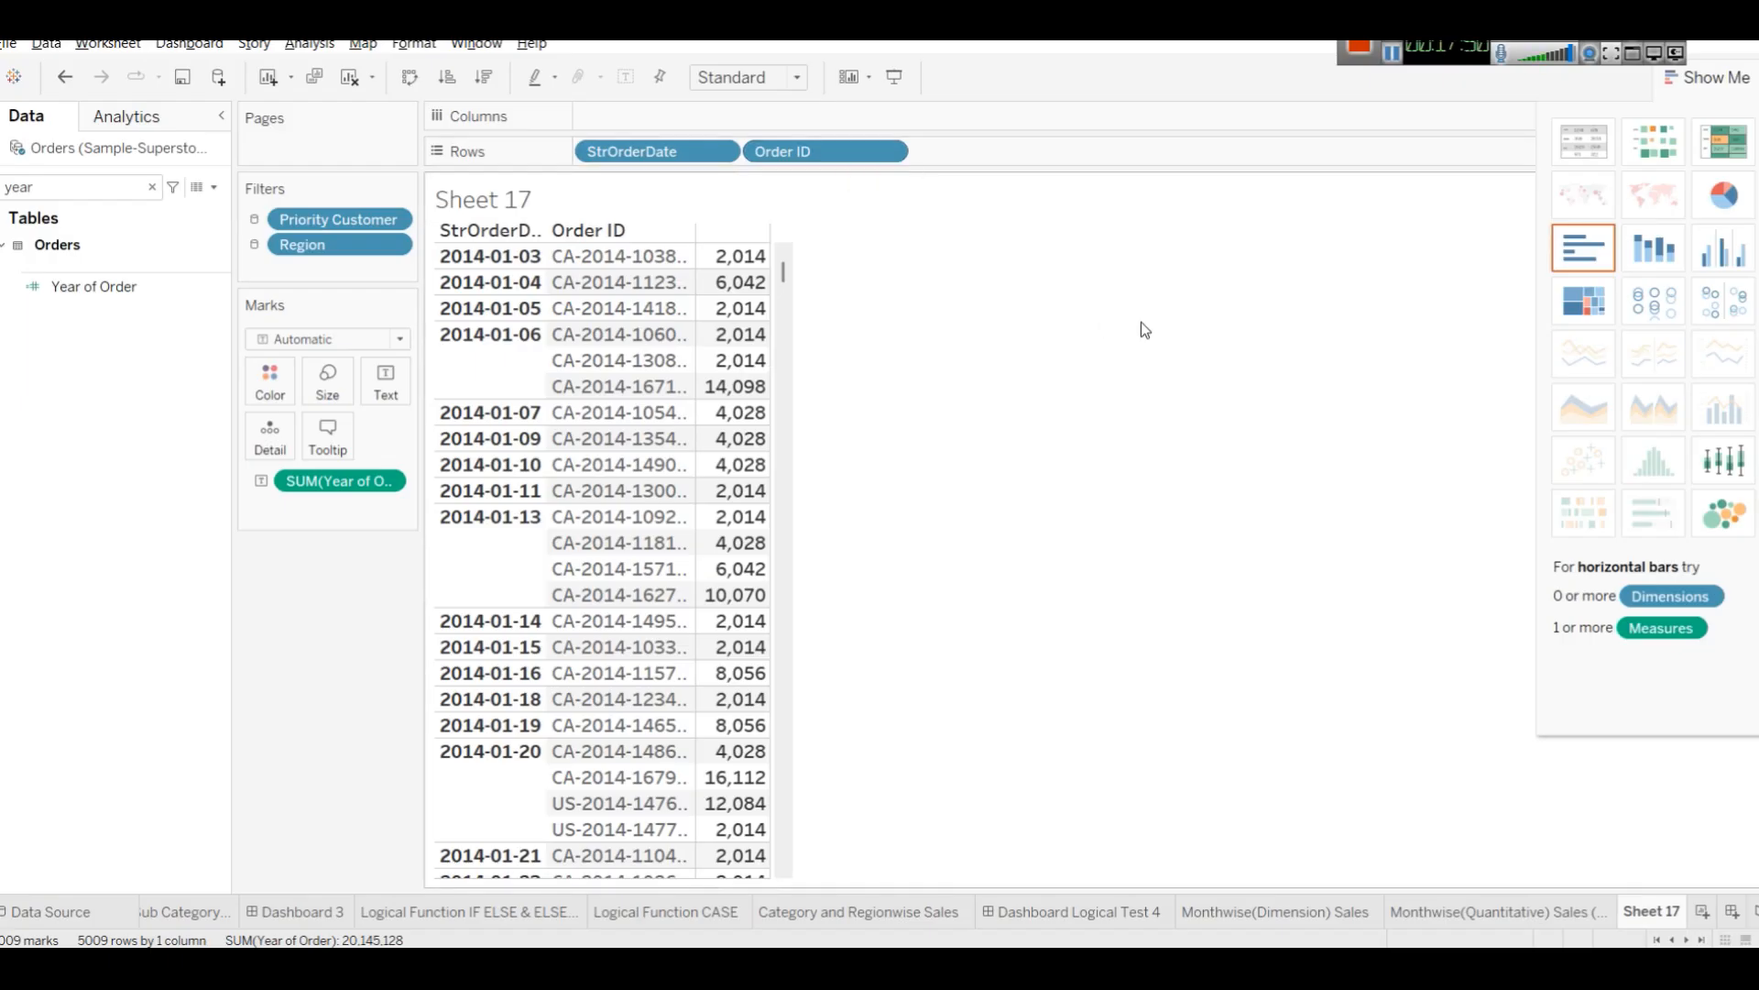
key(ctrl+z)
key(ctrl+z)
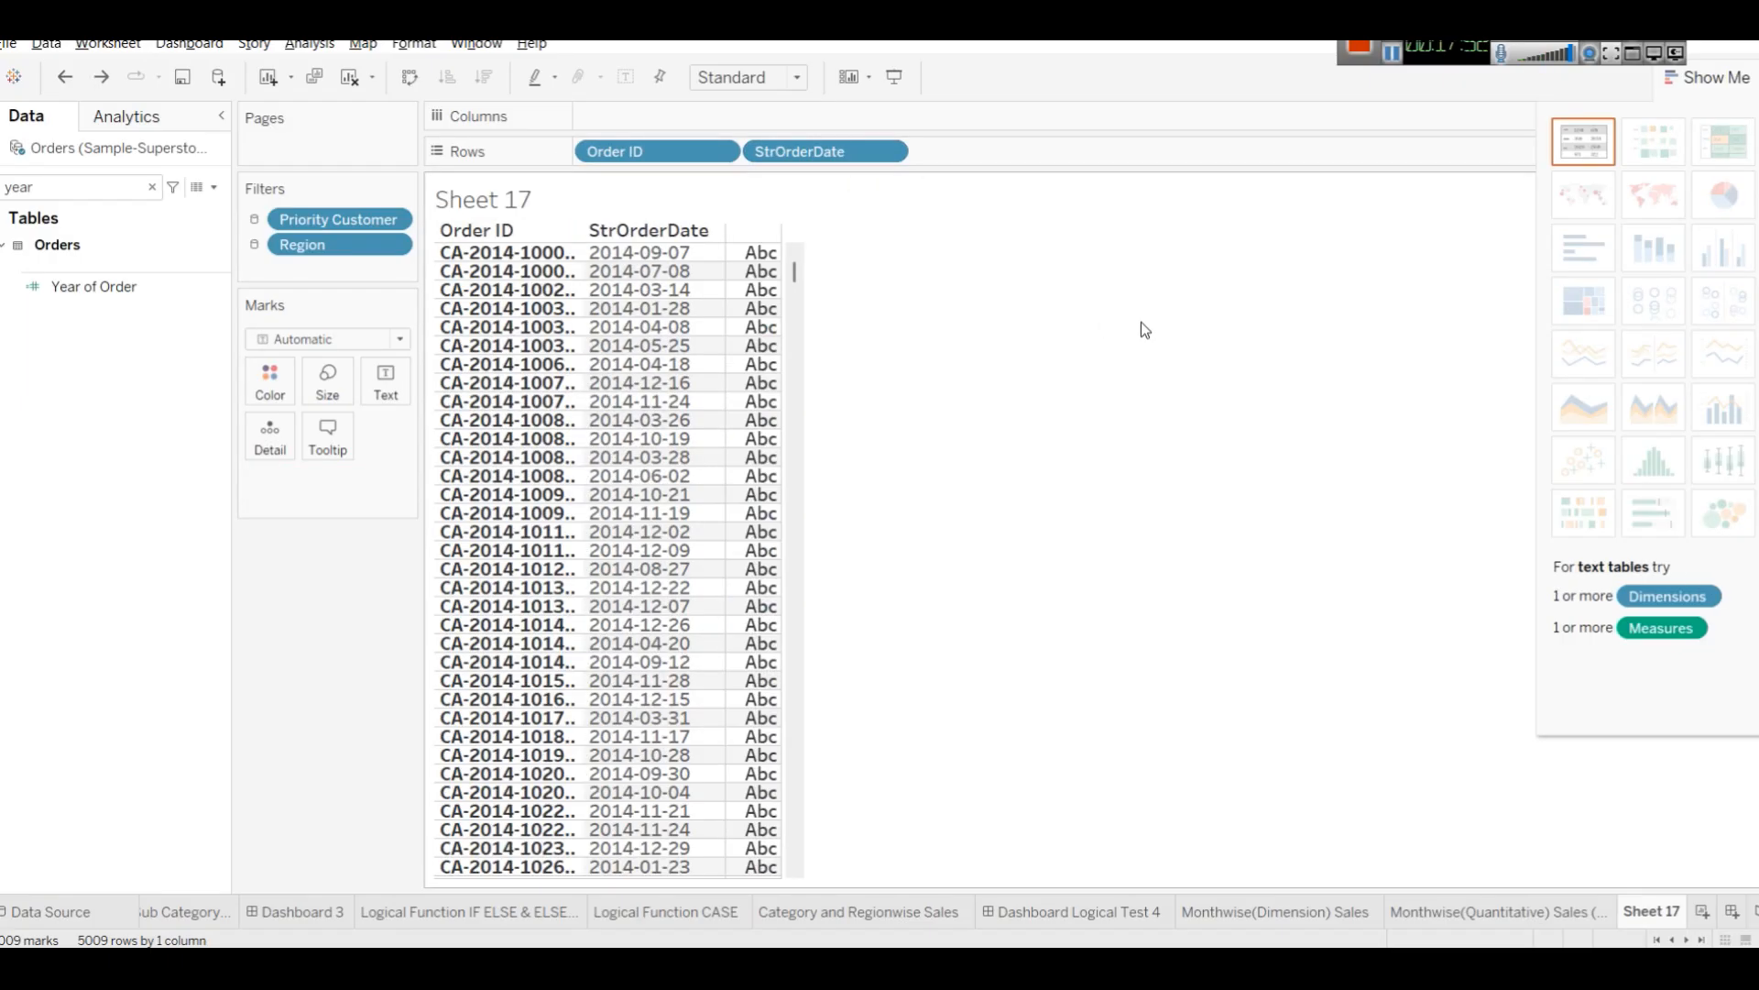
Add Year of Order to the table as text values and clear the field search.
drag(101, 286, 748, 295)
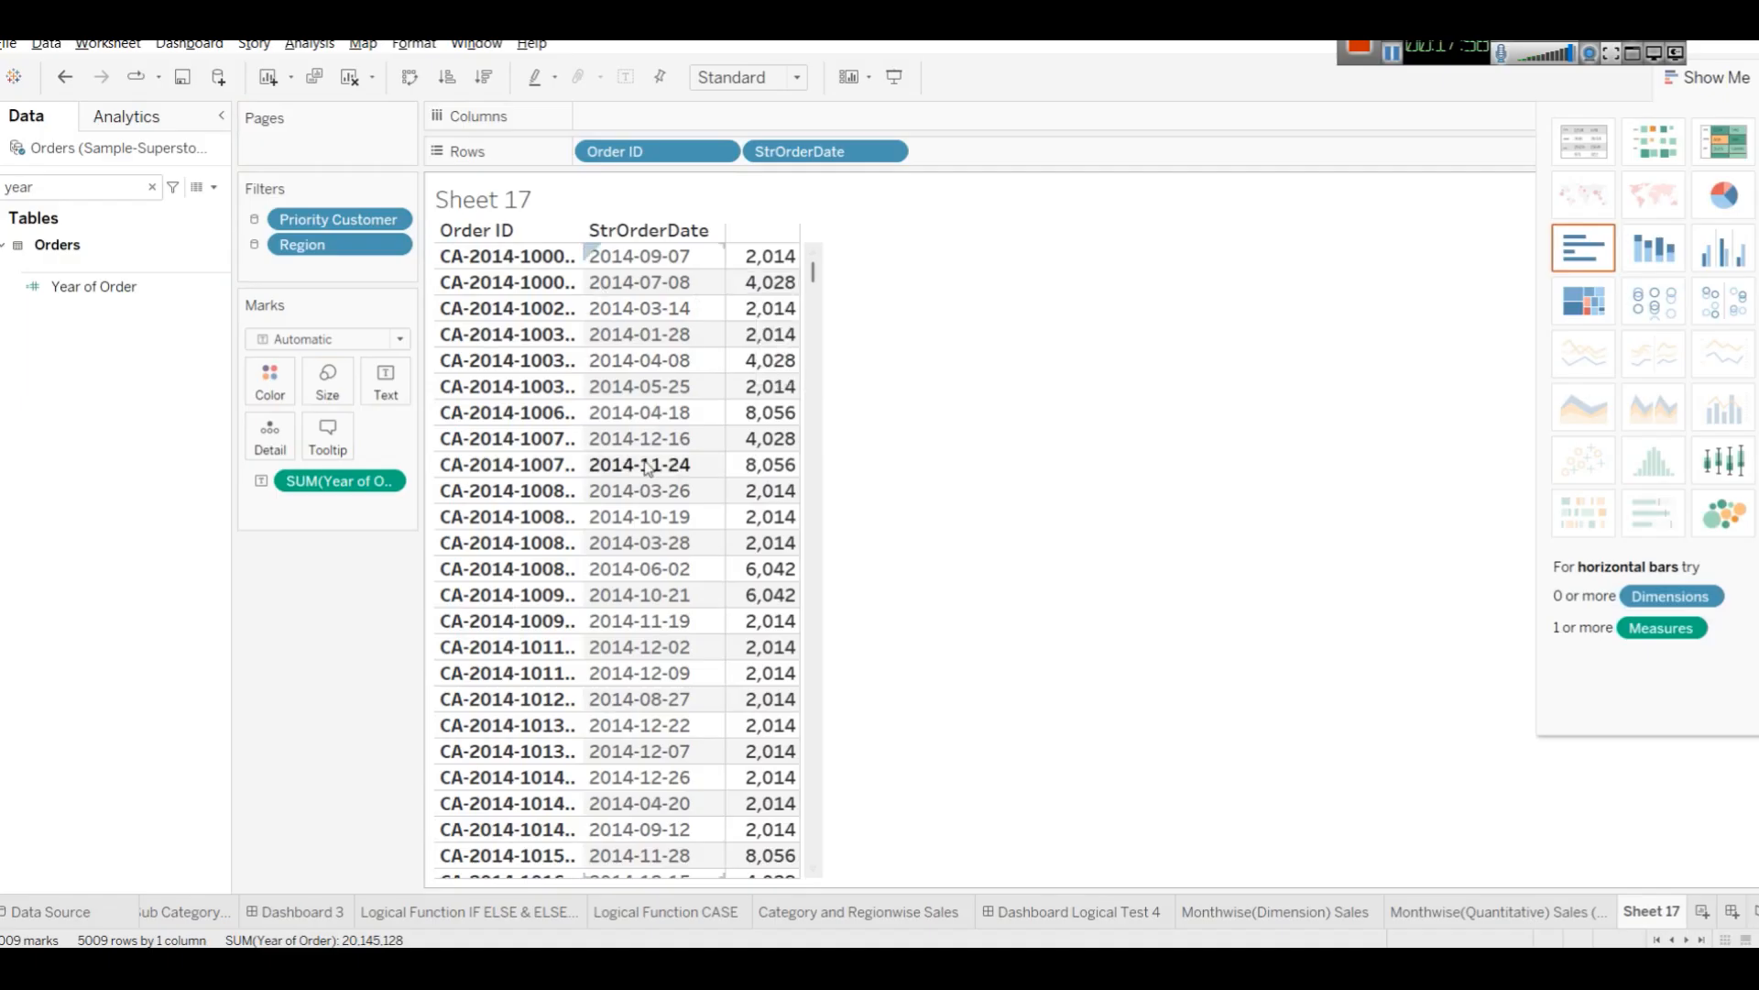
click(152, 187)
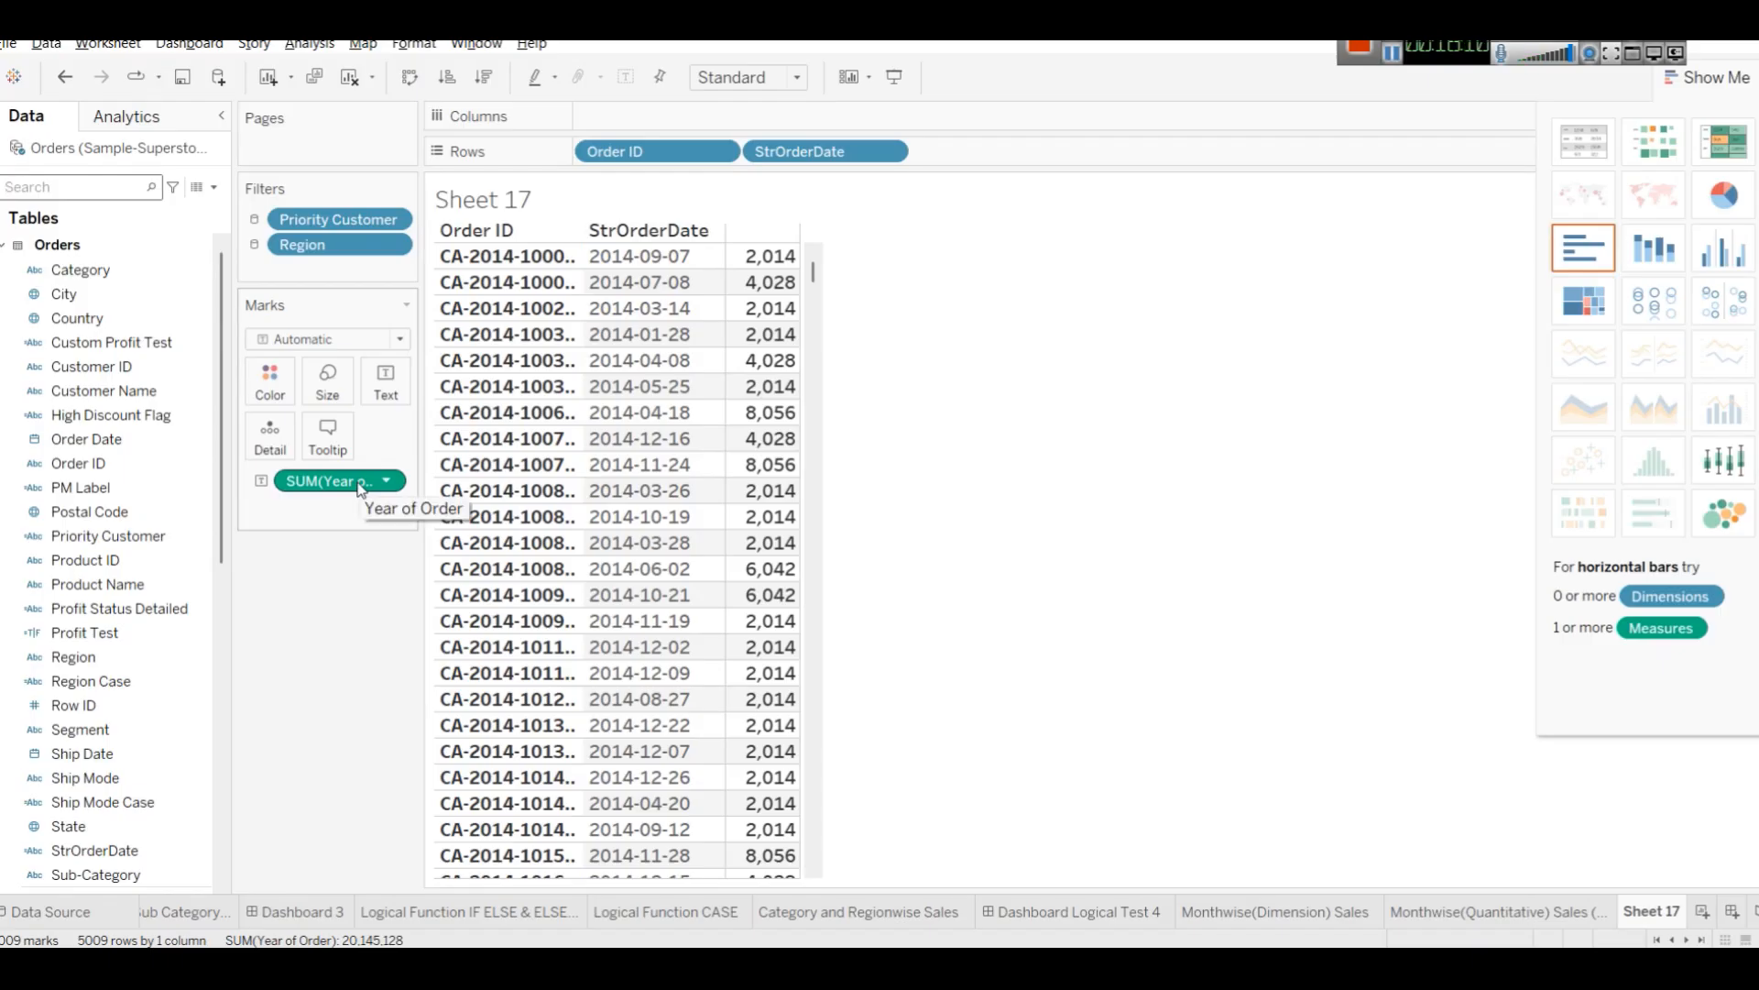
Widen the Order ID column so the full order IDs show.
mouse_move(761, 268)
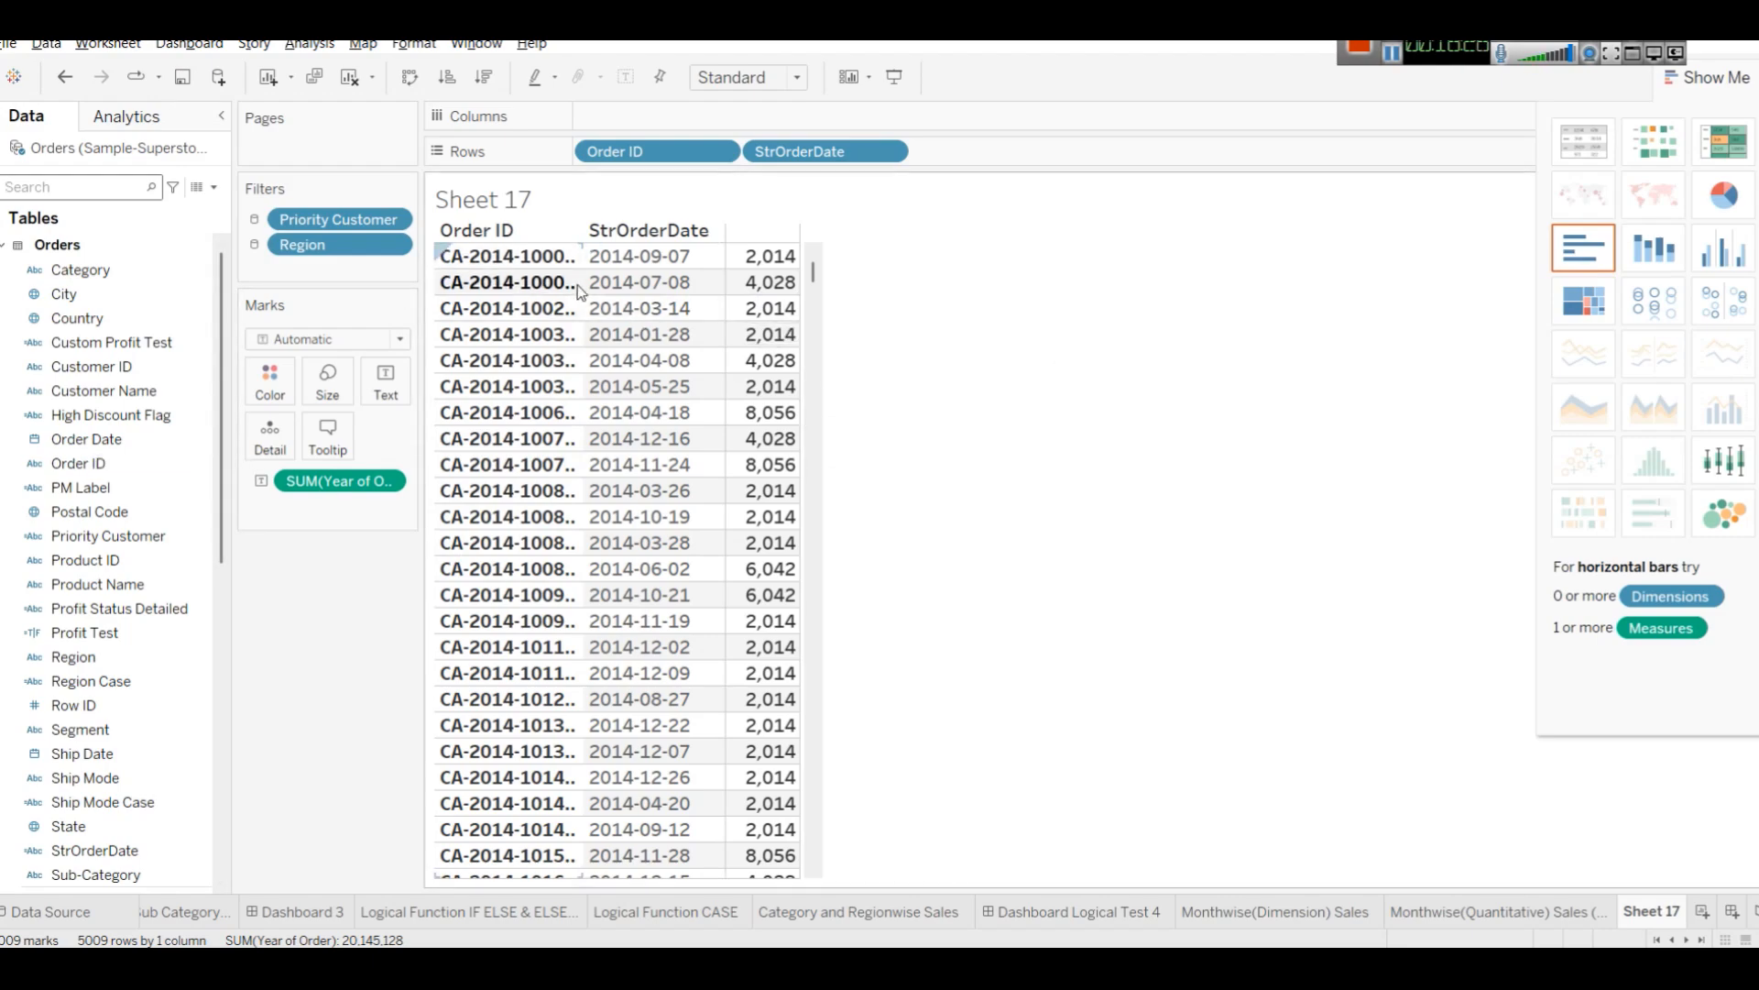
drag(580, 284, 615, 284)
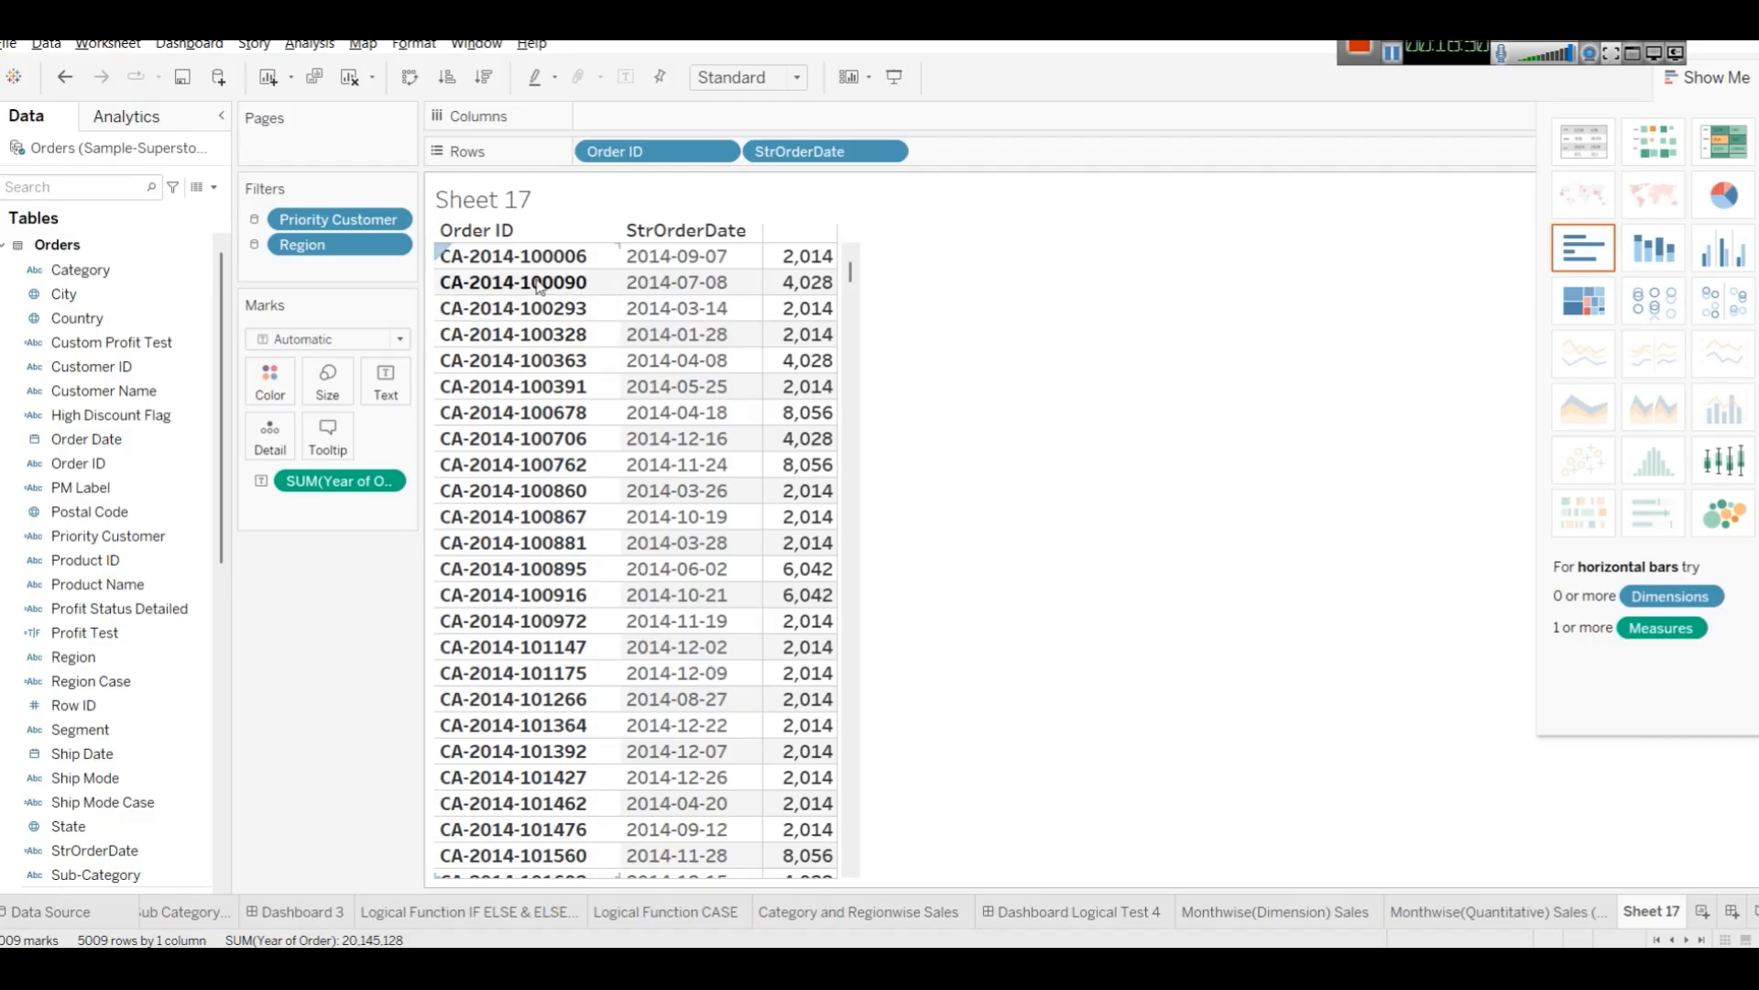
mouse_move(795, 292)
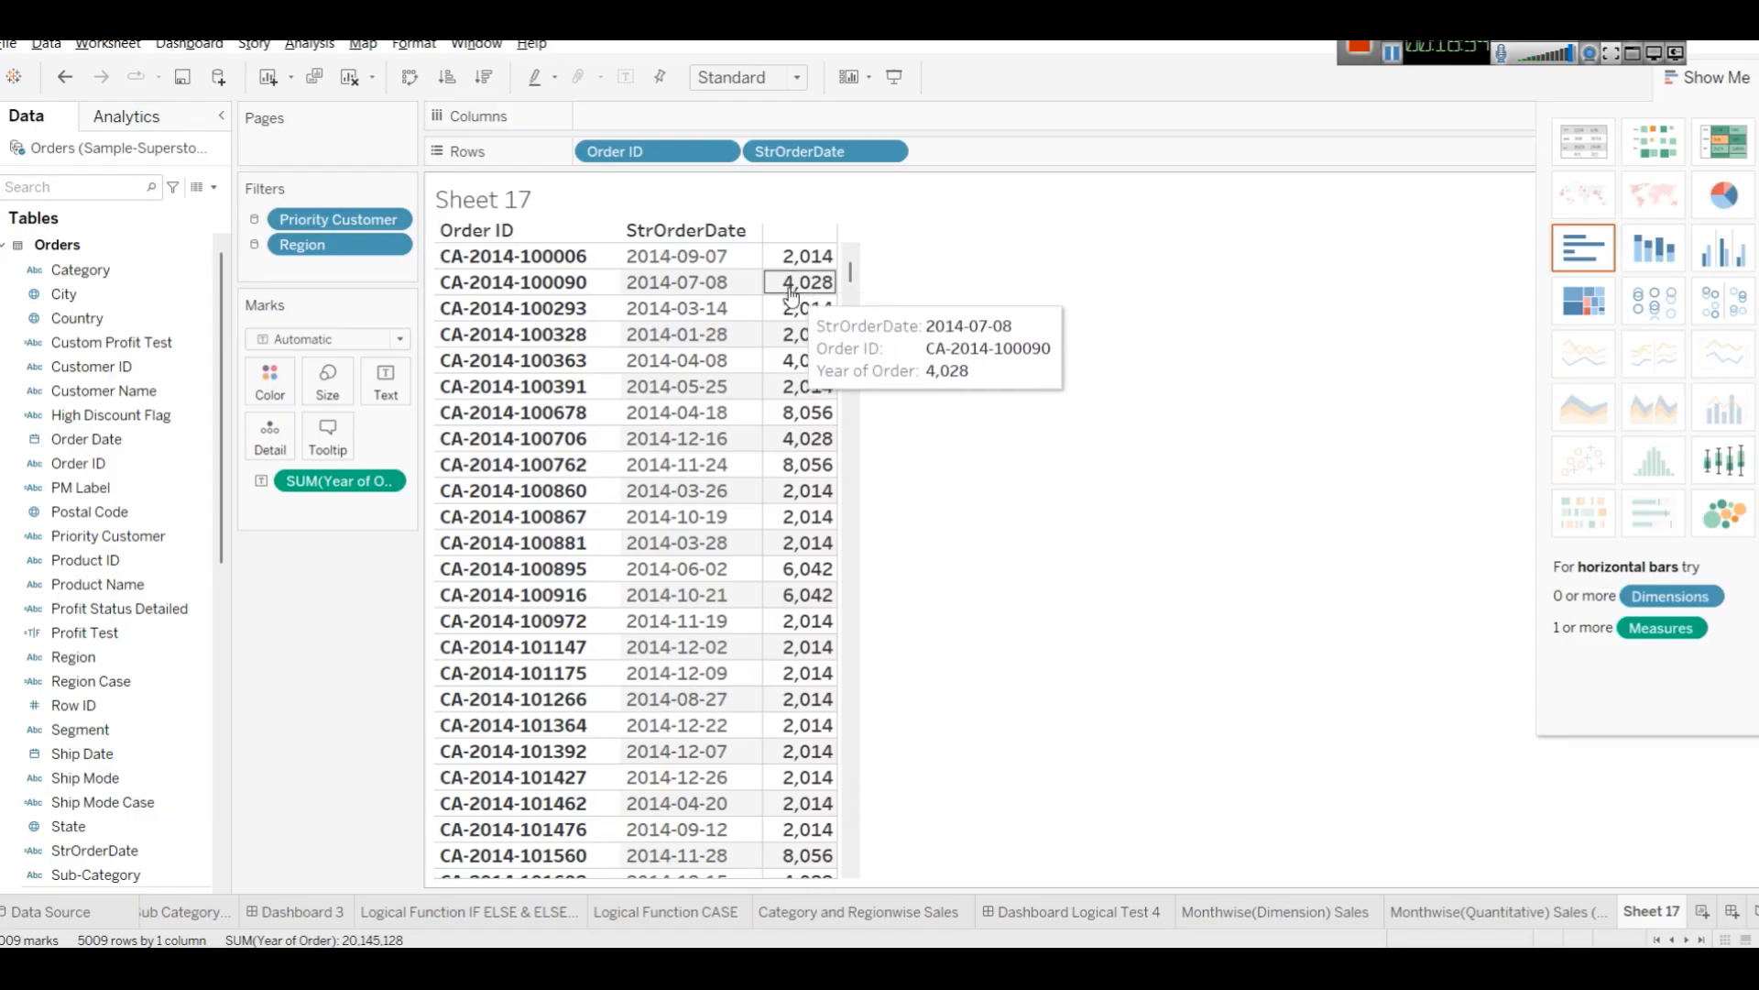
mouse_move(818, 446)
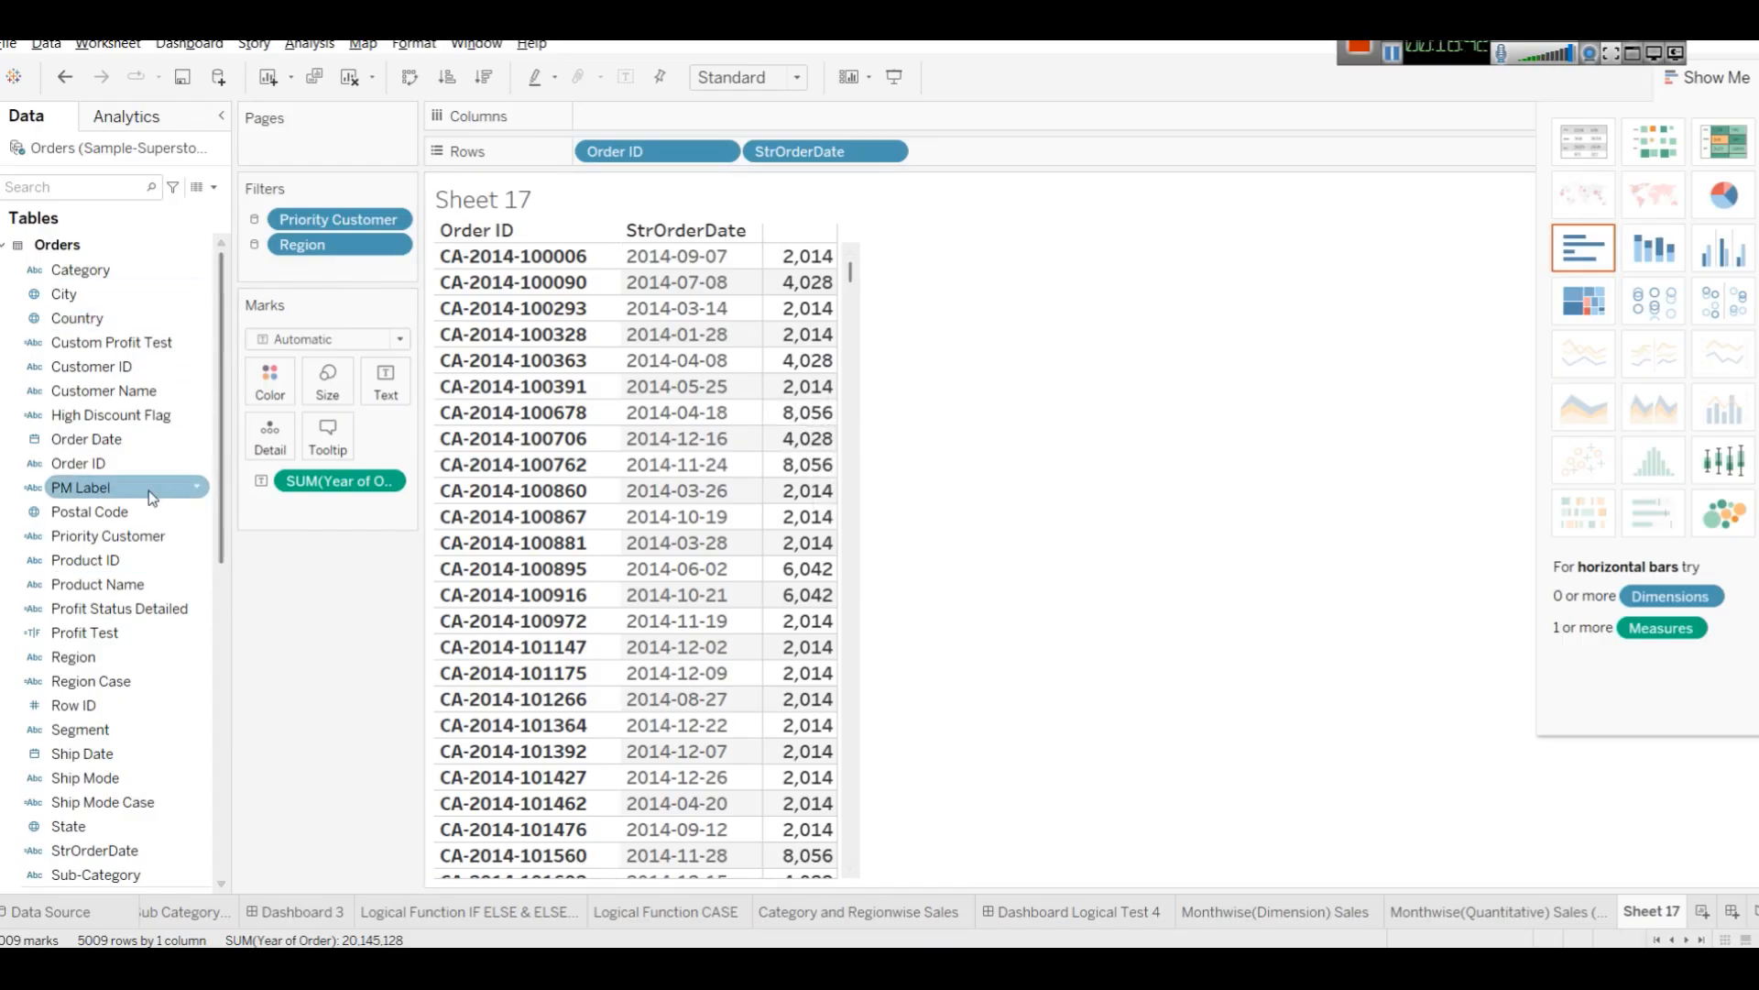
Edit the Year of Order calculation to STR(YEAR([Order Date])) and apply it.
click(89, 188)
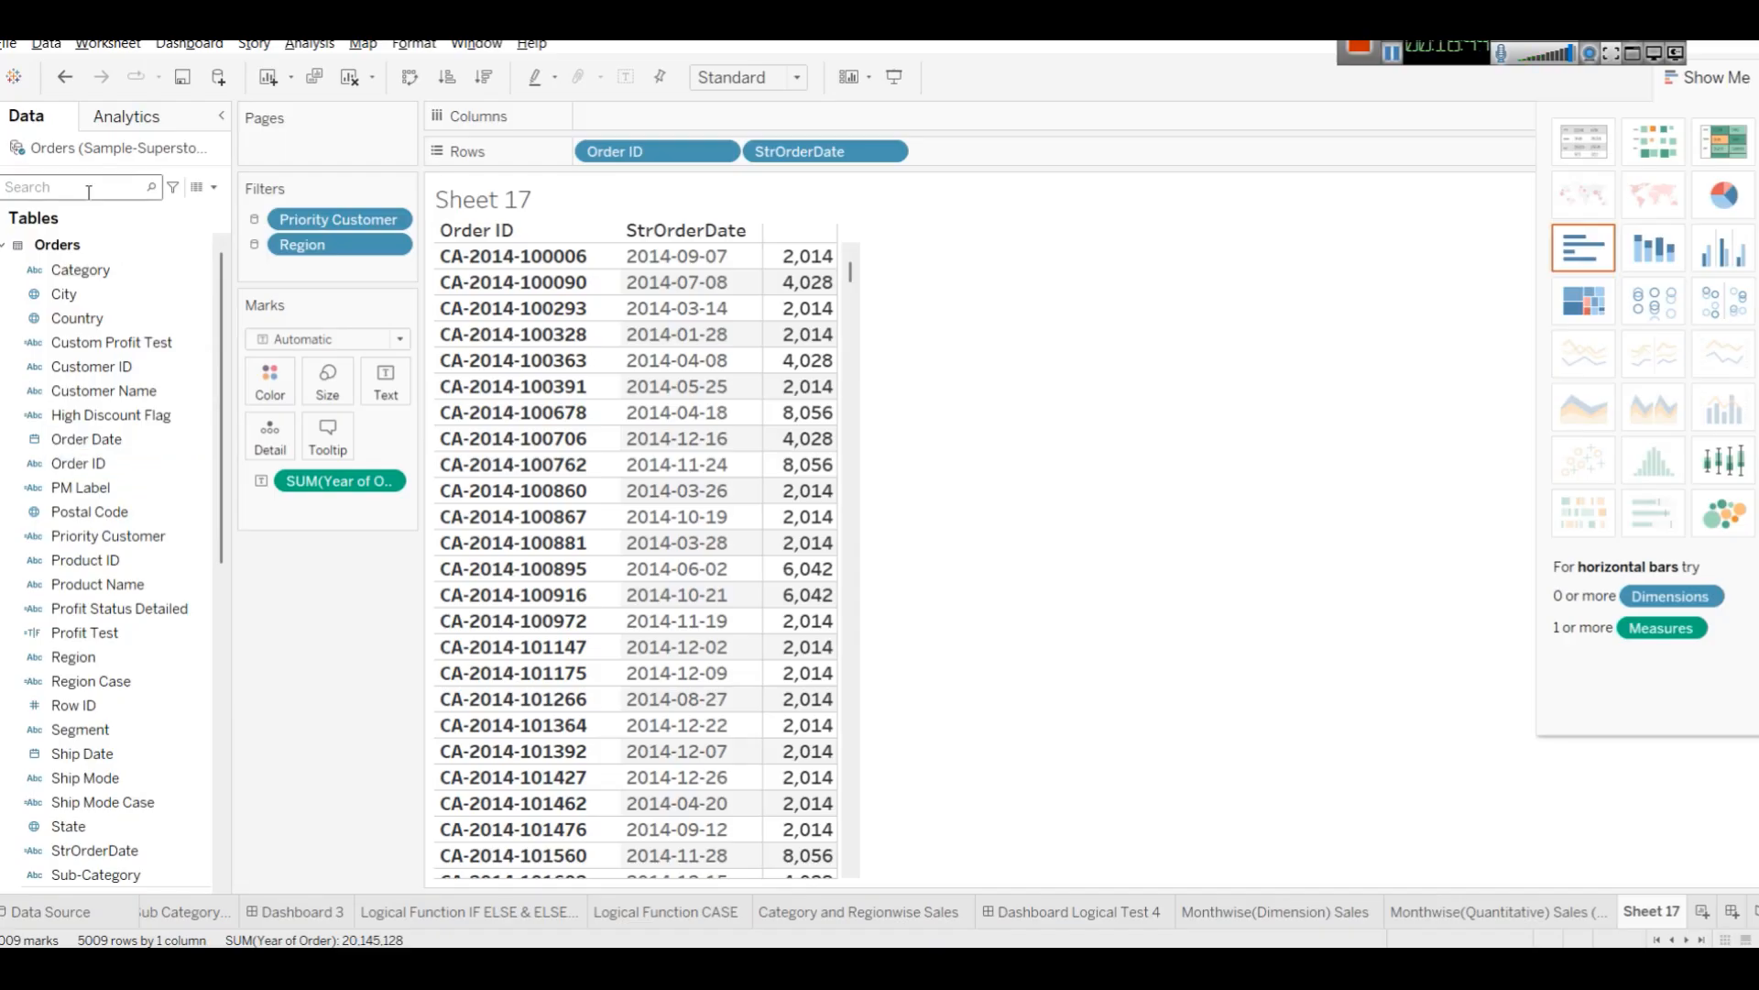
text(year)
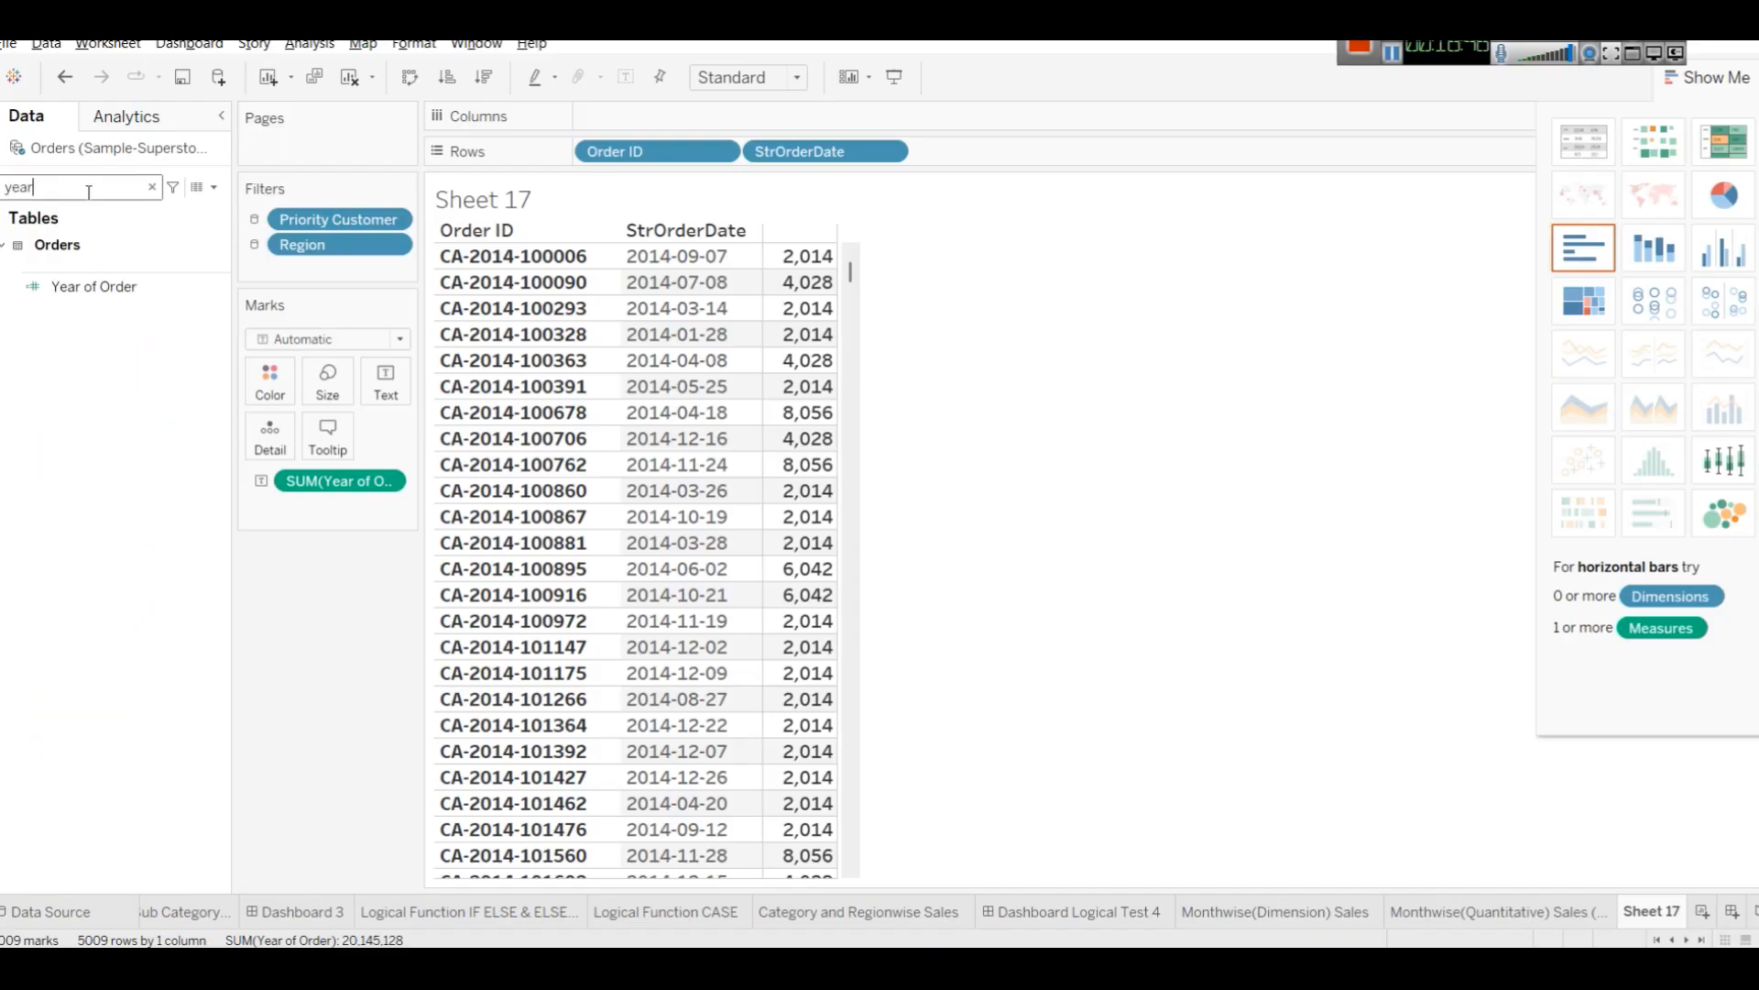
click(83, 285)
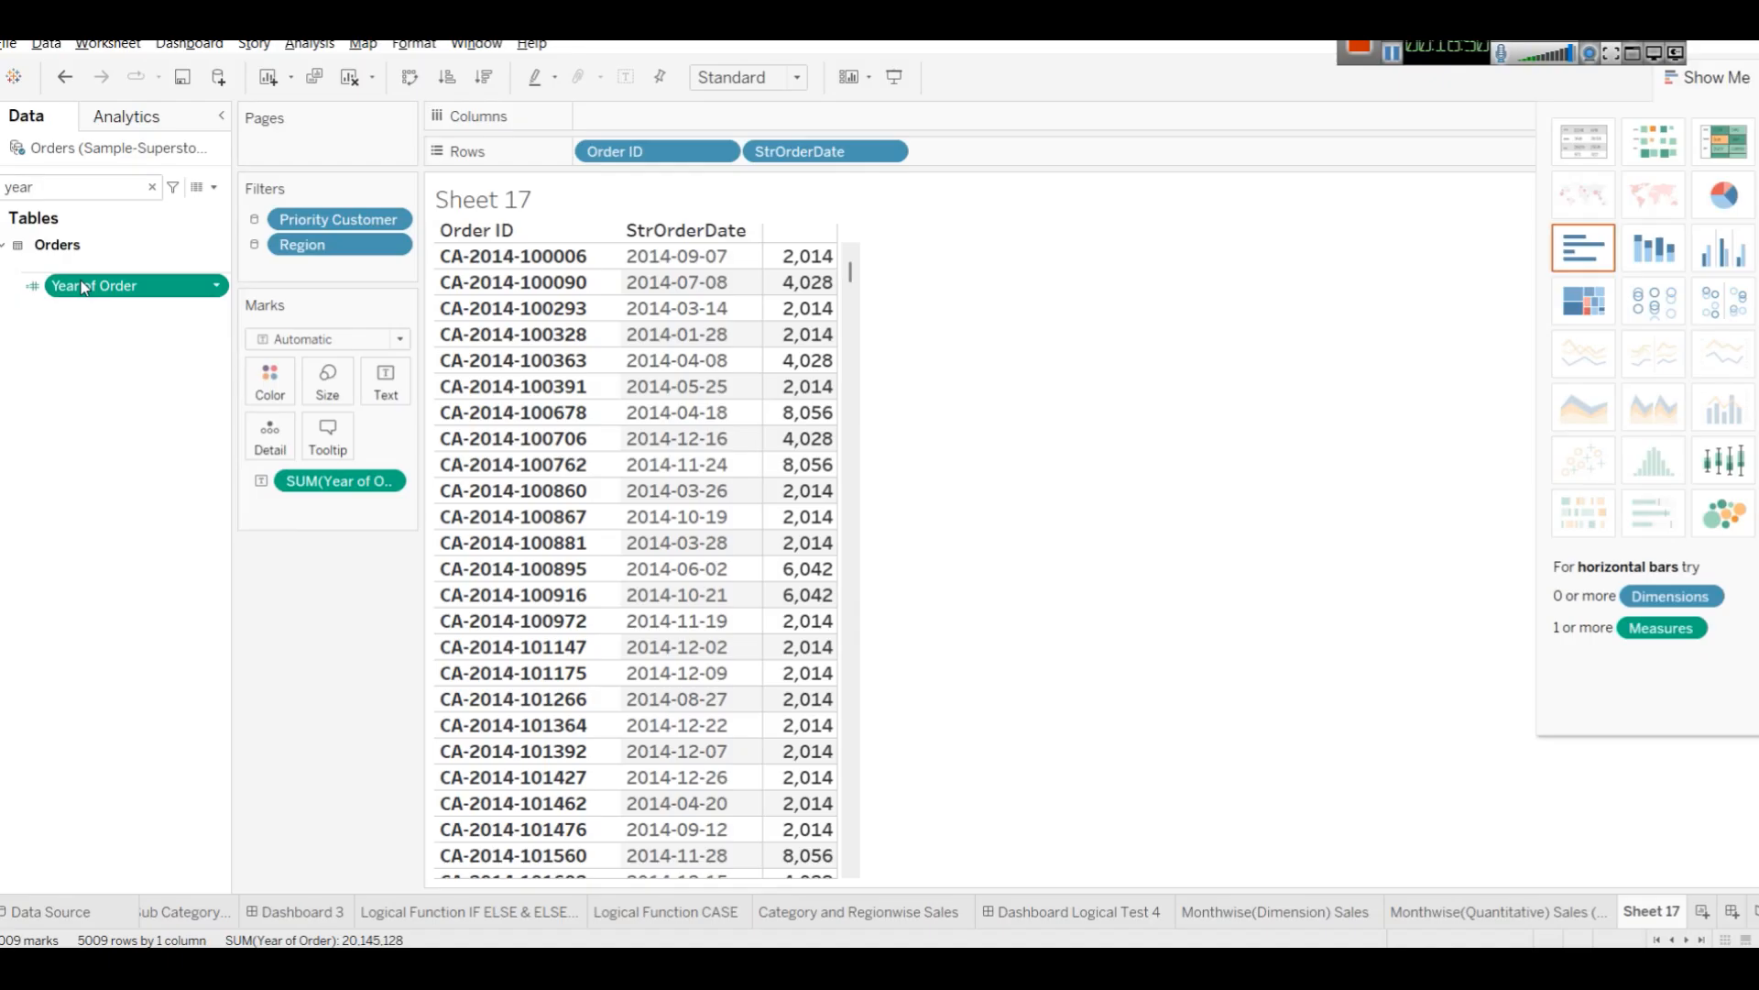
right_click(81, 282)
click(165, 406)
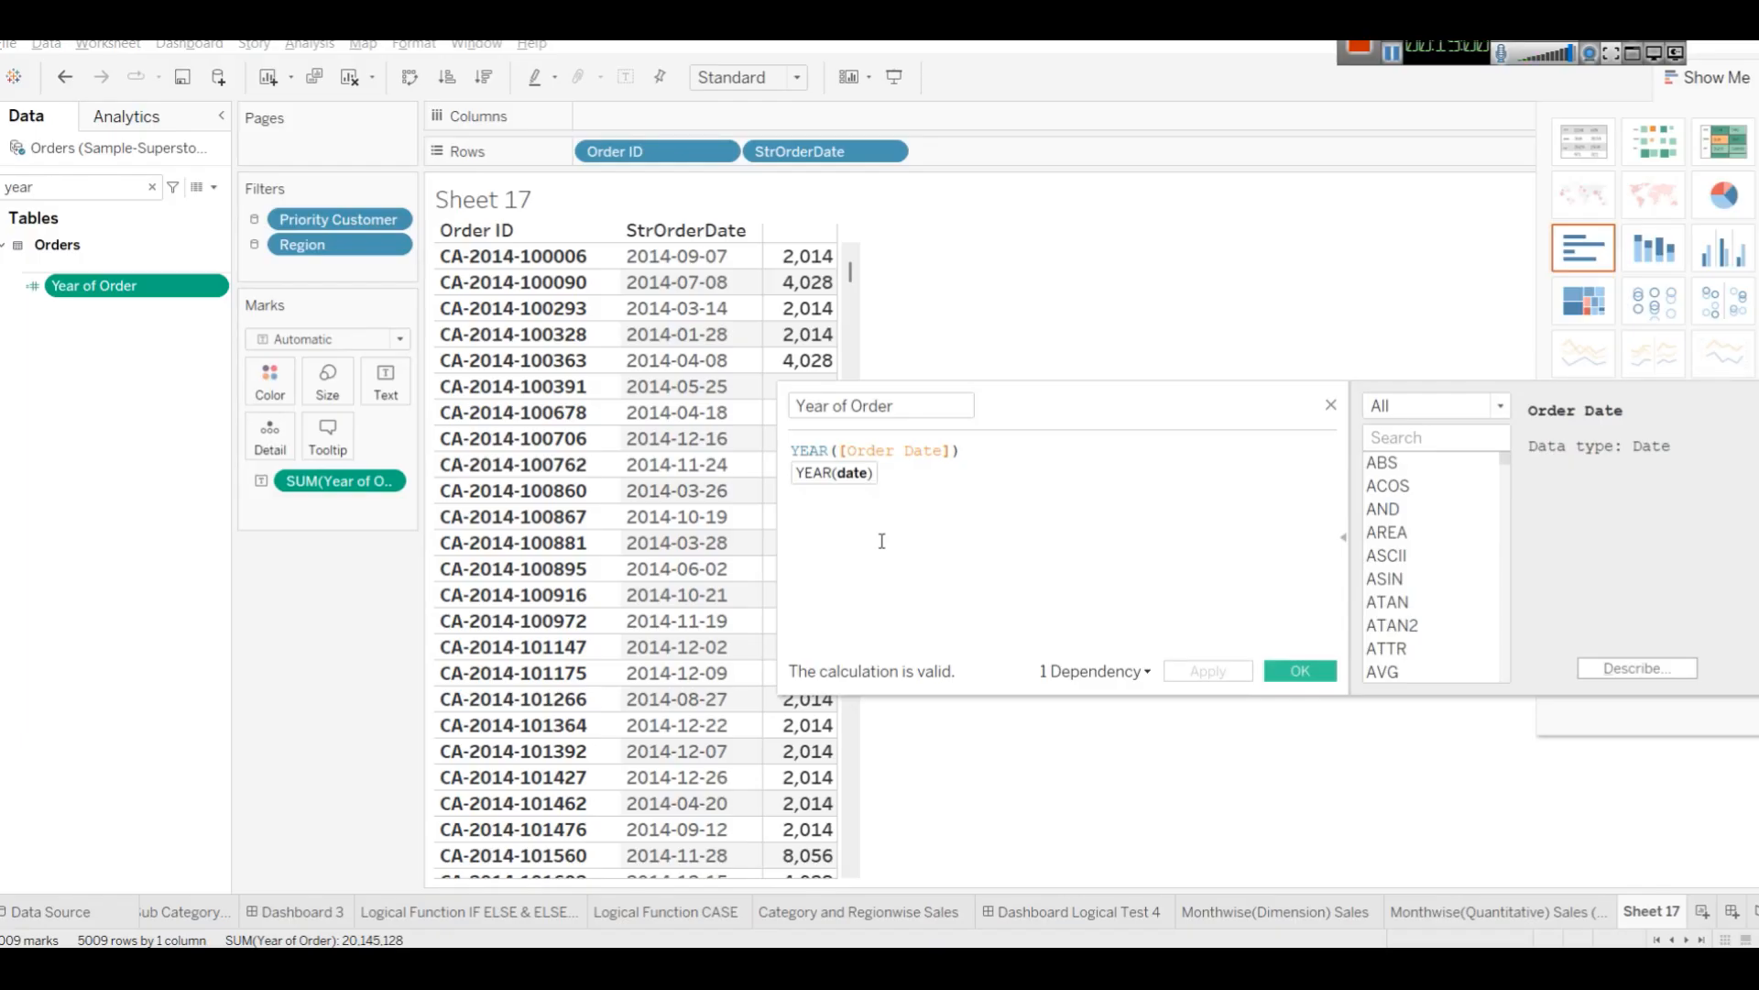
key(Home)
text(STR)
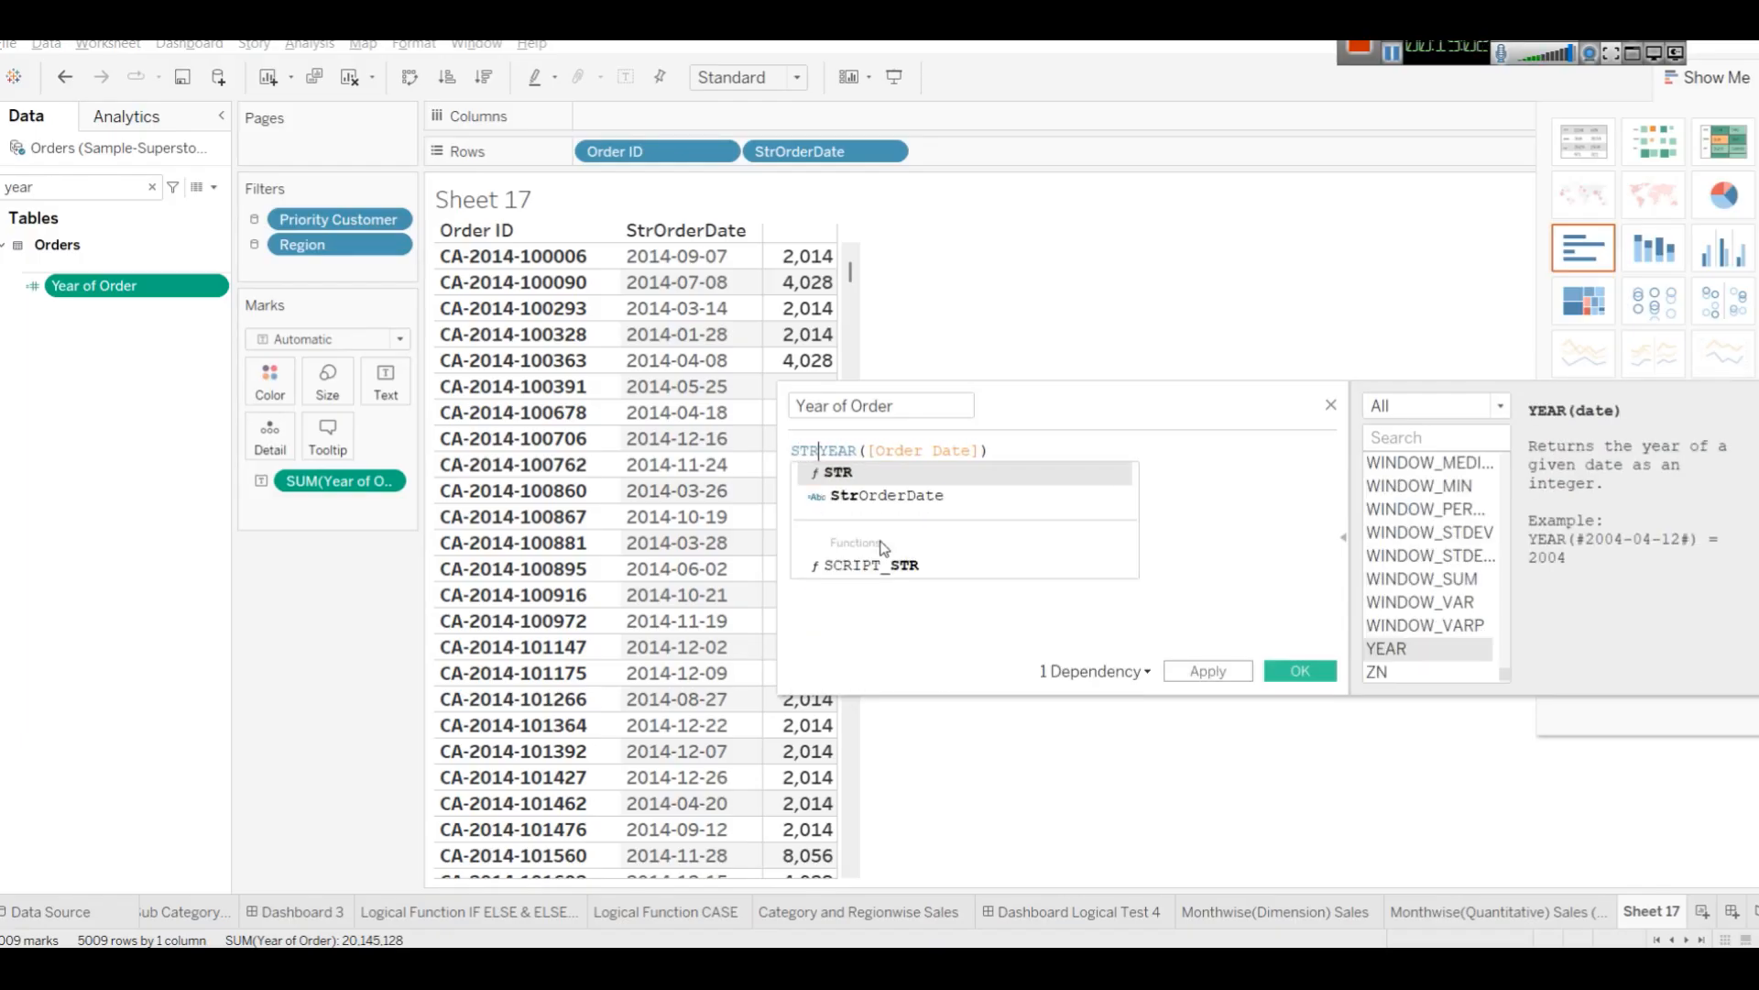
text(()
key(End)
text())
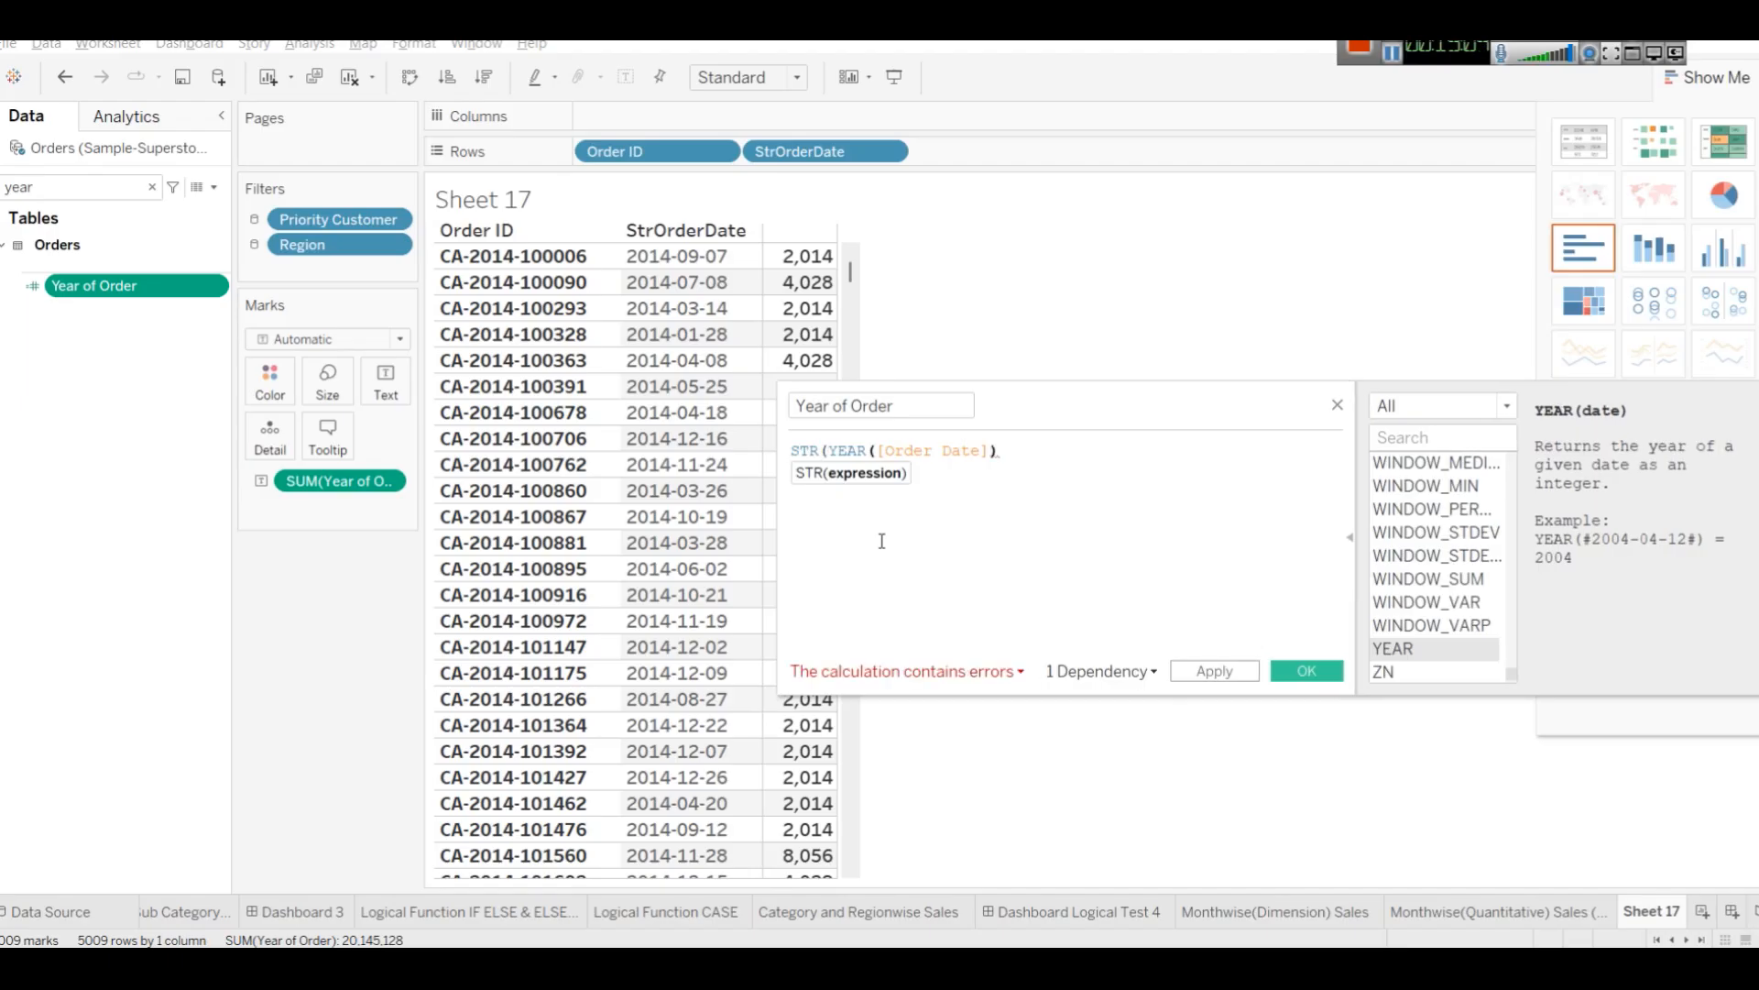
text())
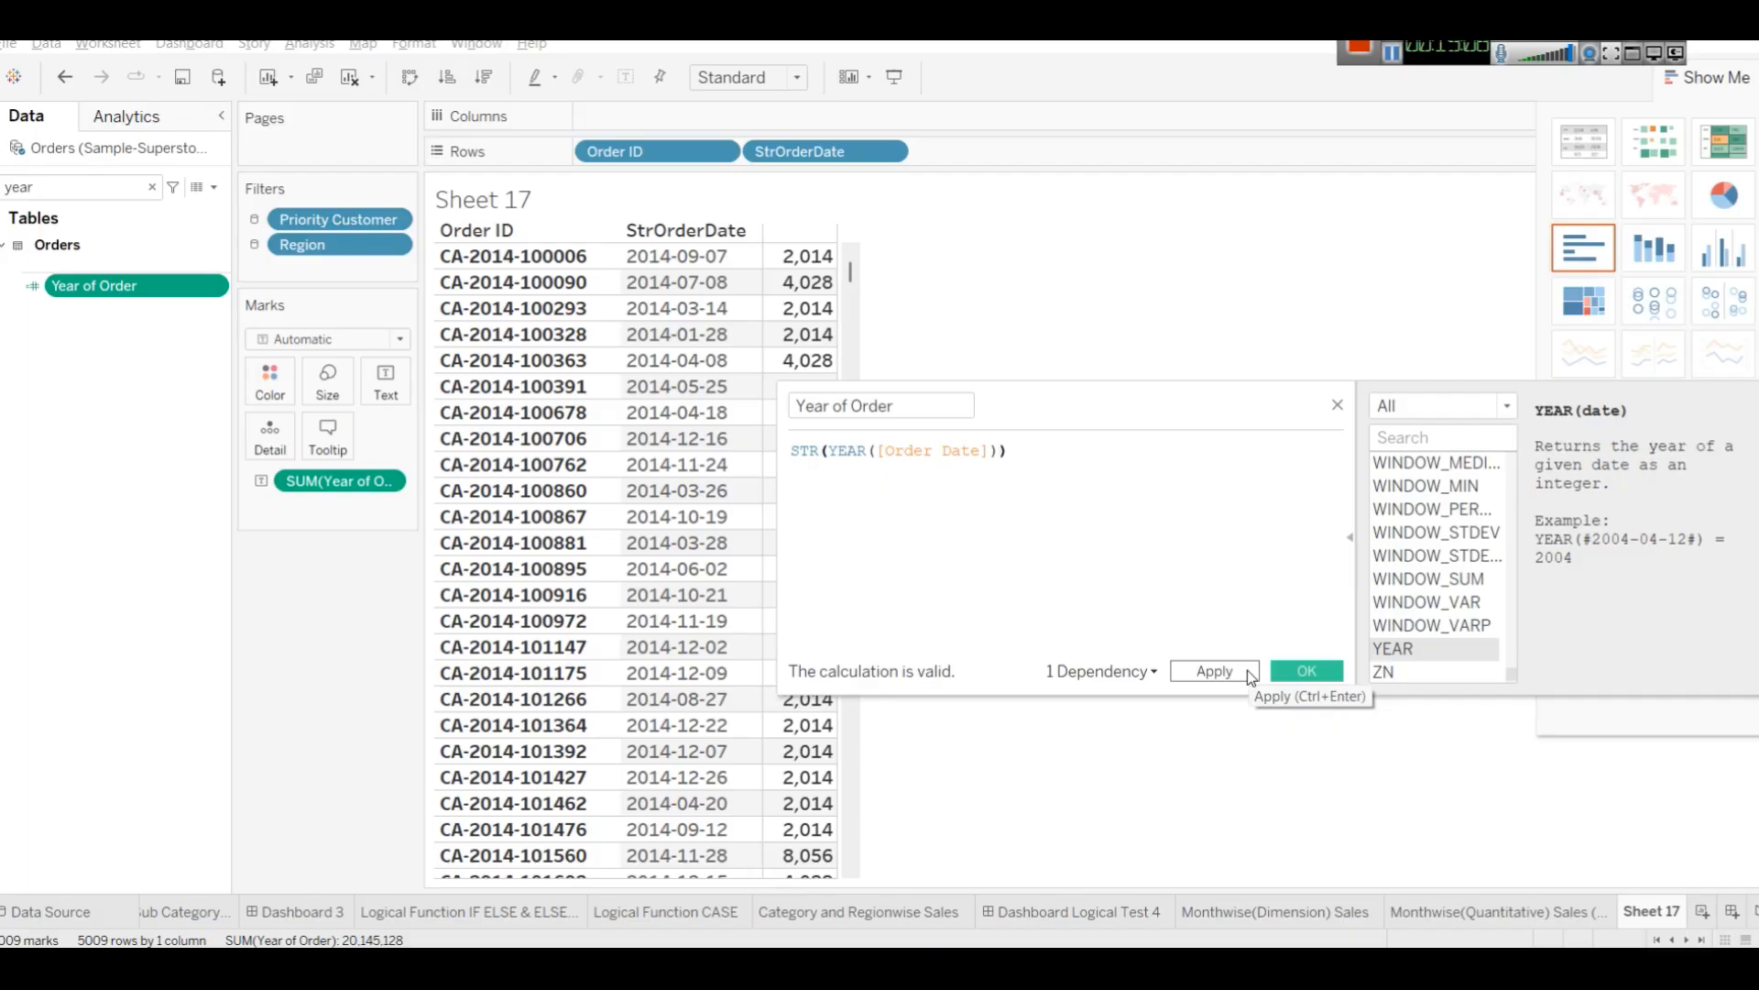
click(1246, 669)
click(1304, 664)
Replace the SUM(Year of Order) mark with Year of Order on Rows after StrOrderDate and widen its column.
drag(291, 486, 153, 509)
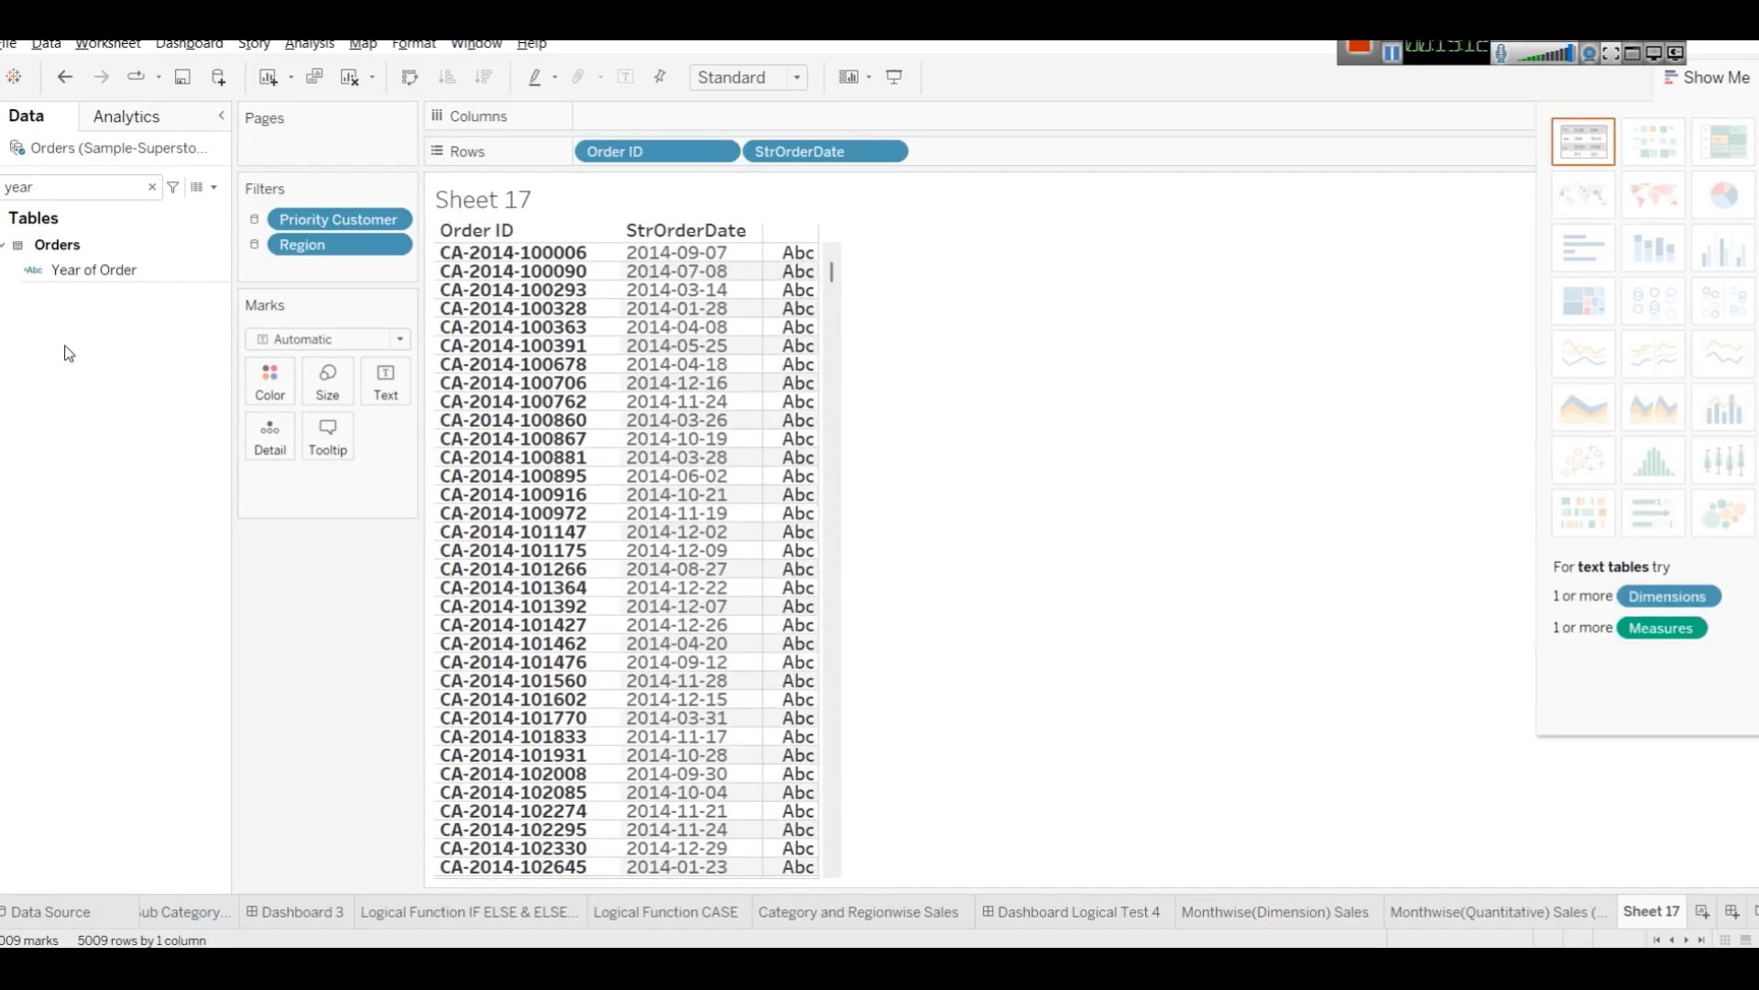
mouse_move(92, 270)
mouse_down()
mouse_move(403, 278)
mouse_move(1064, 140)
mouse_move(1059, 165)
mouse_up()
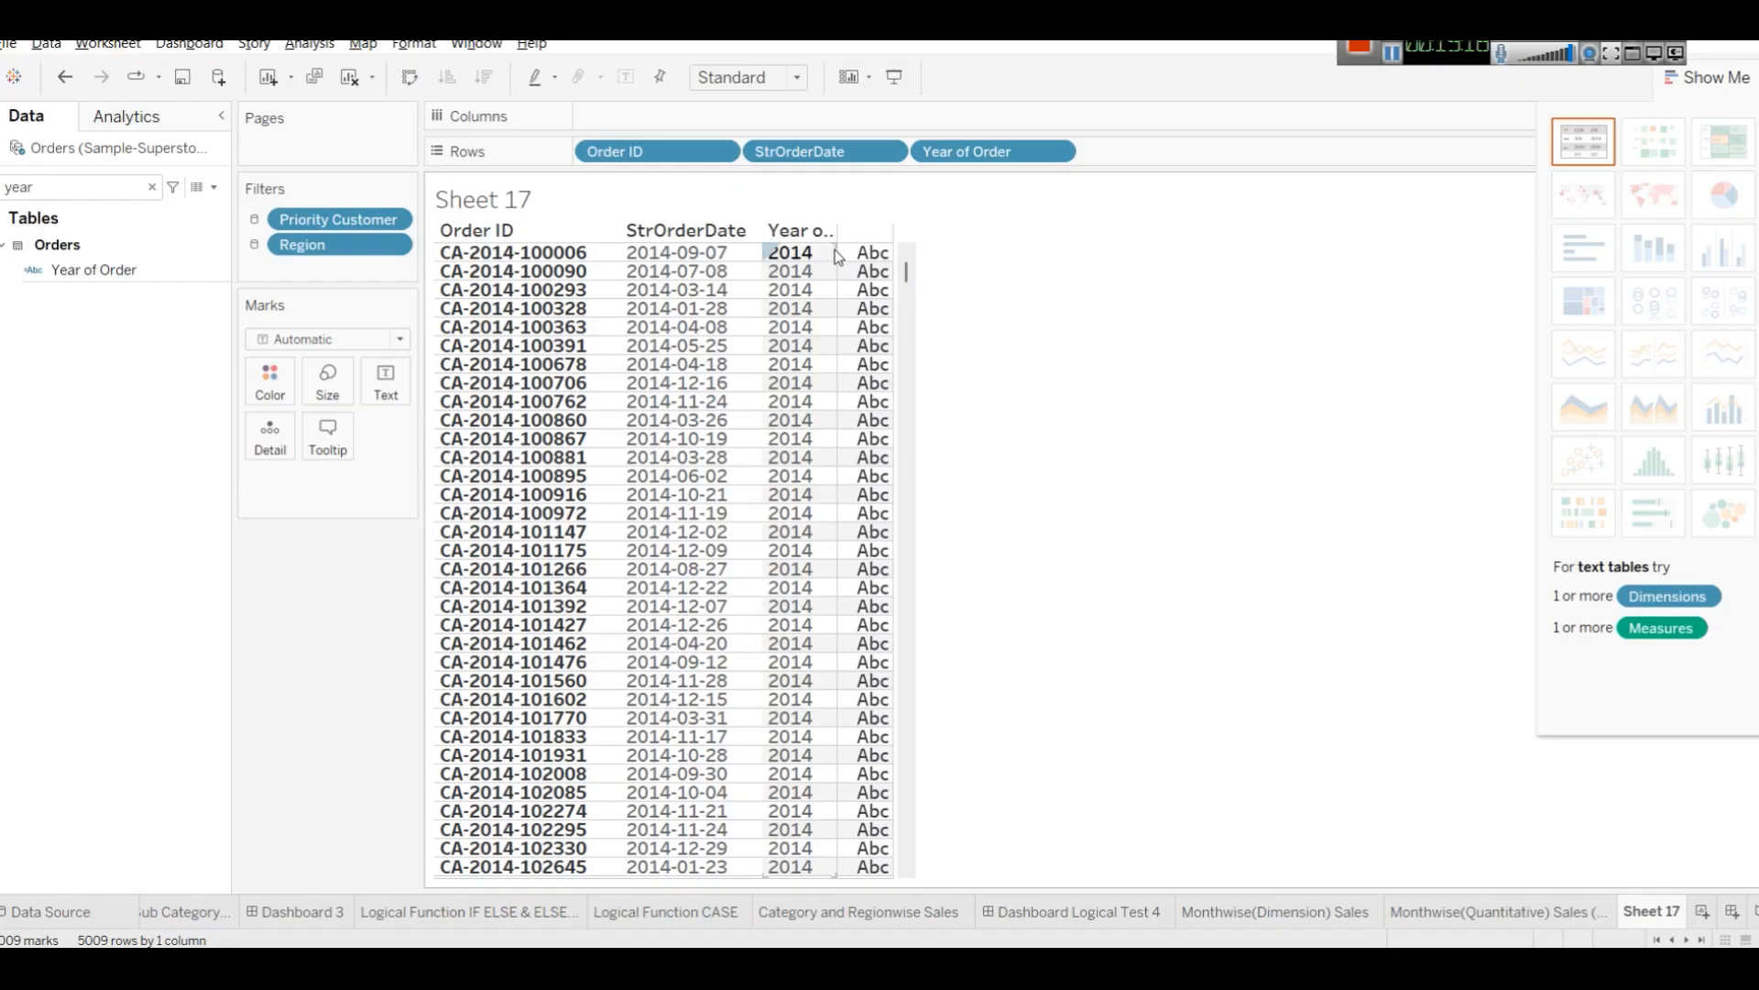
drag(836, 253, 864, 253)
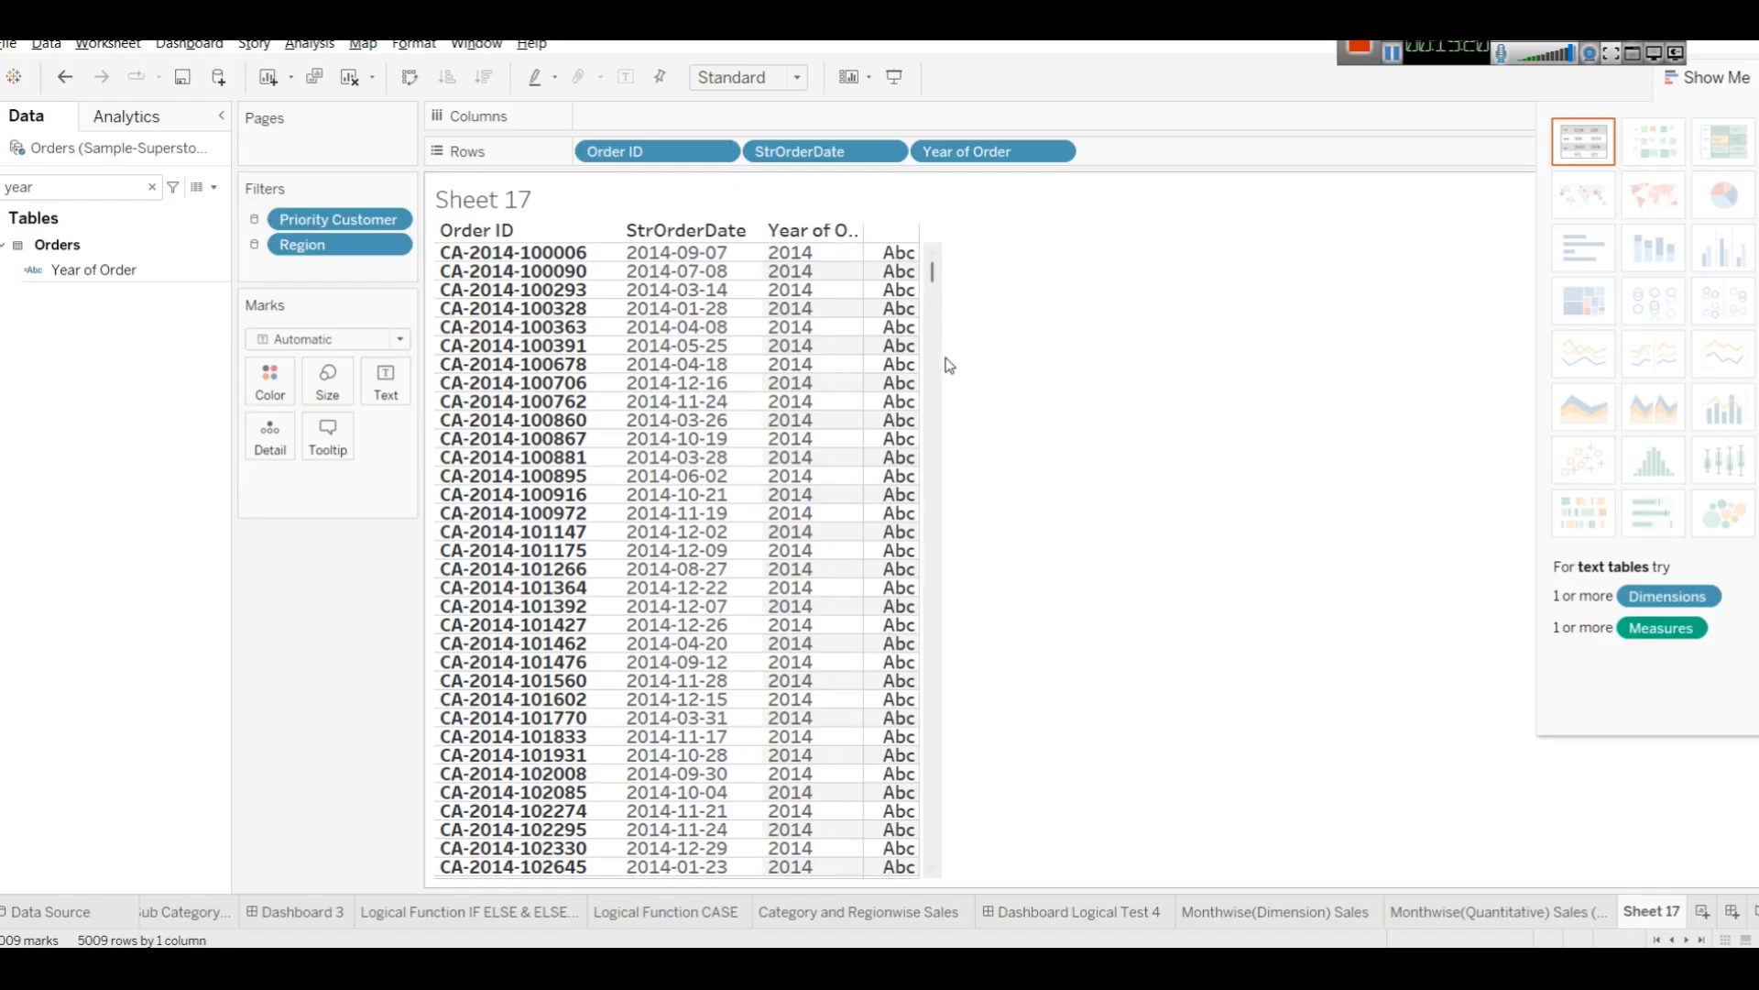
click(894, 253)
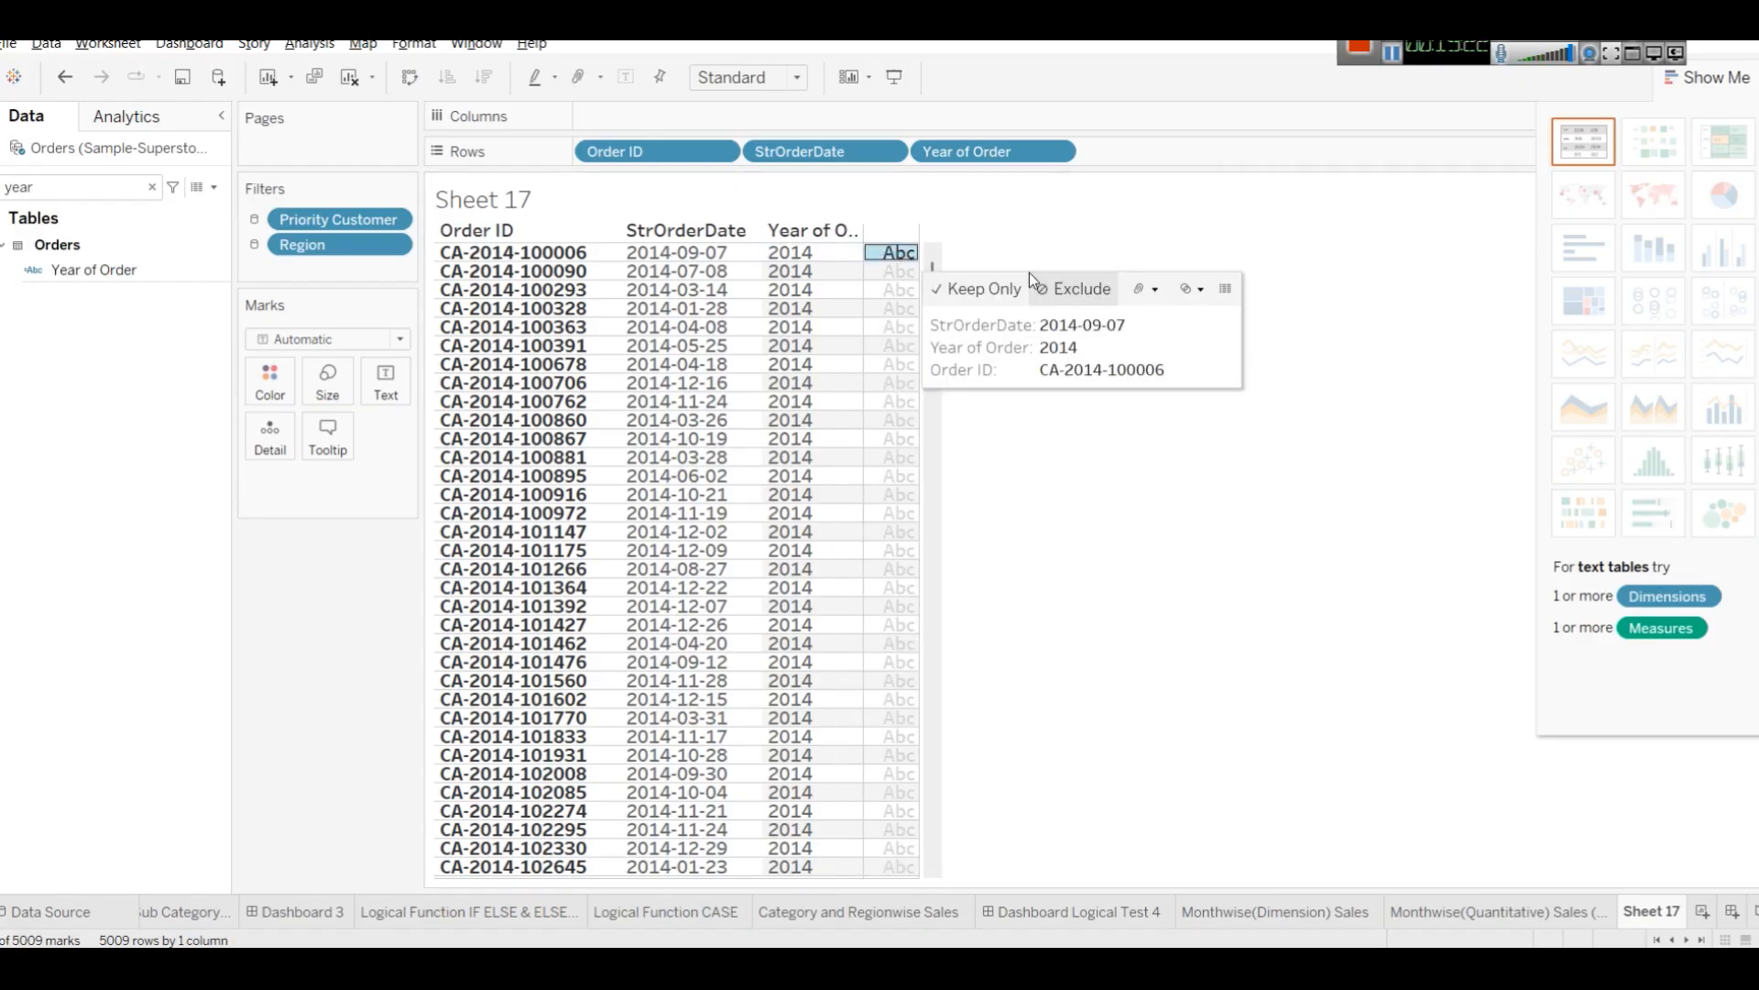
click(1074, 289)
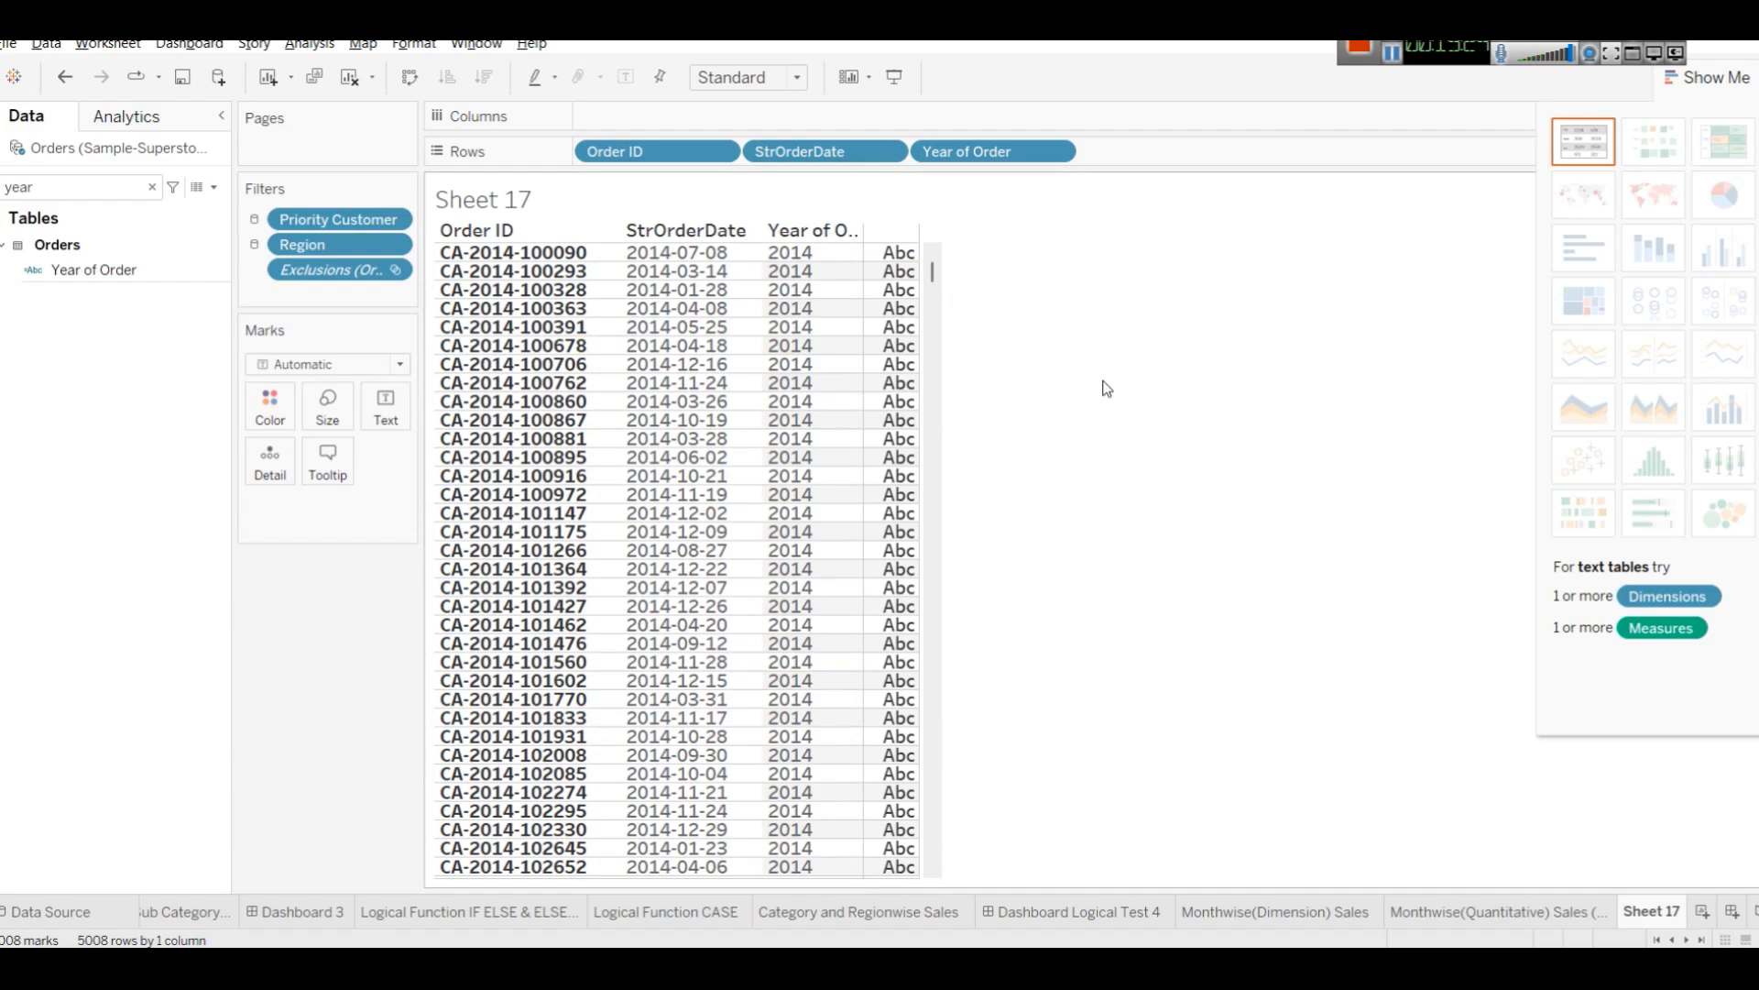
key(ctrl+z)
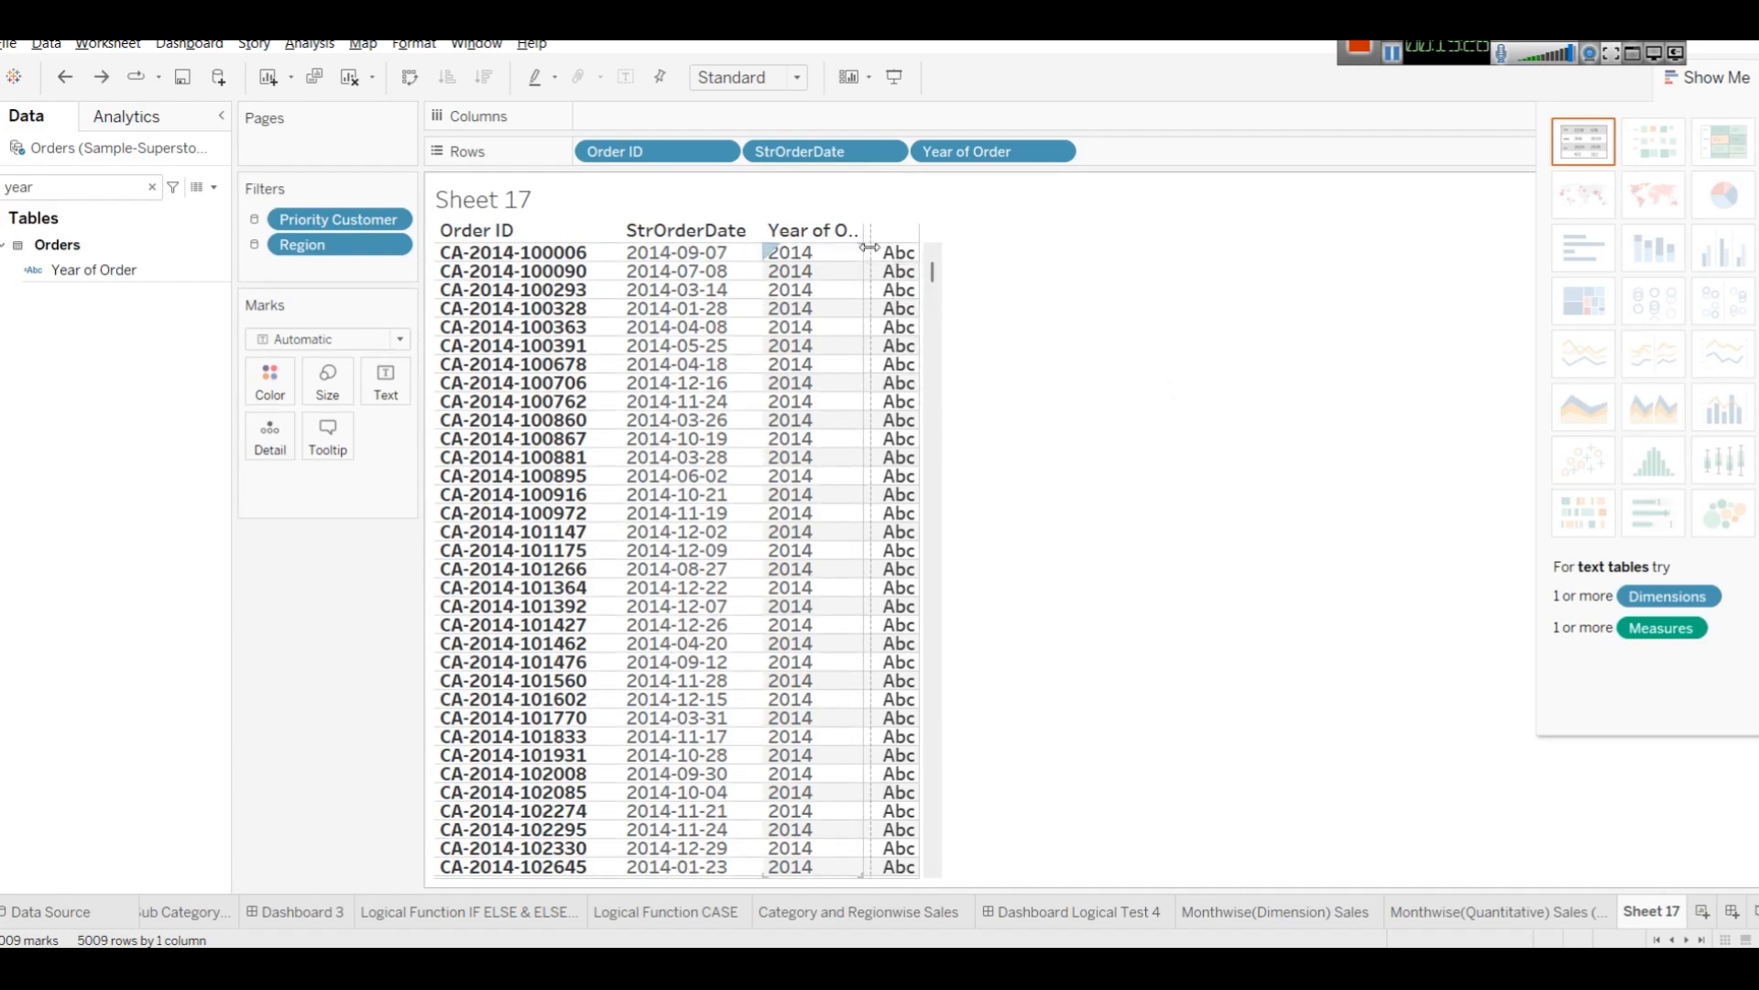
Resize the Year of Order column to fit its full header.
drag(869, 247, 1012, 250)
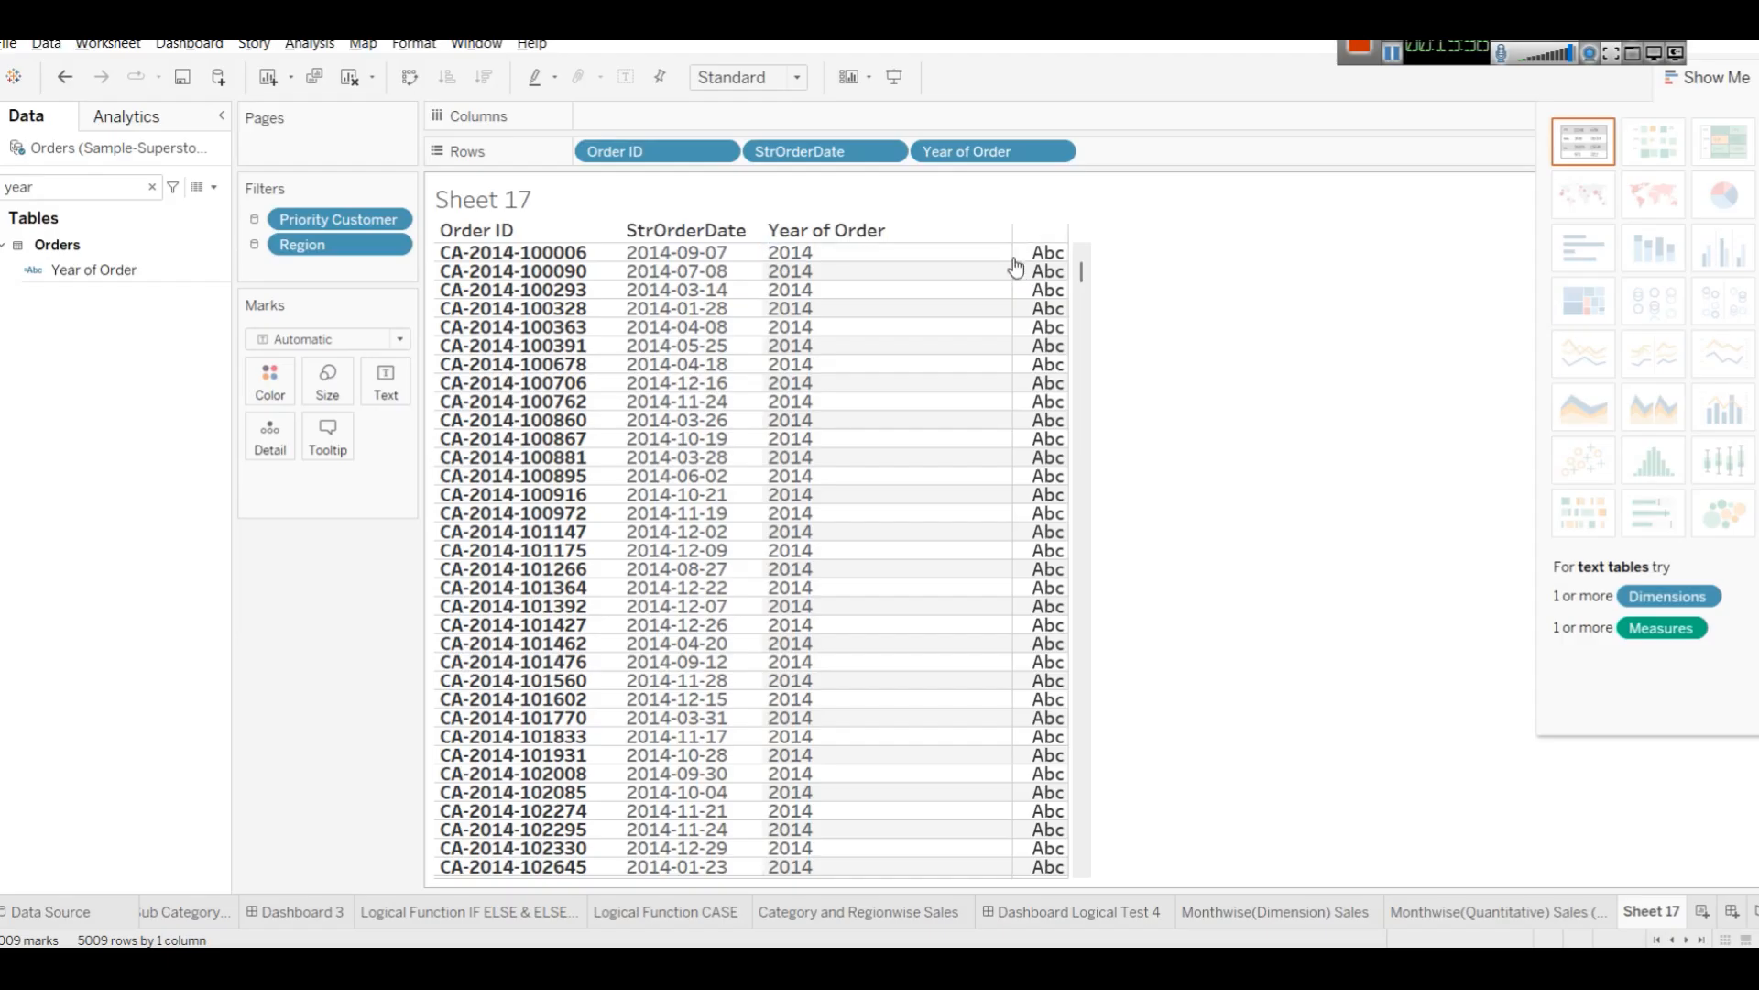
drag(1012, 250, 908, 251)
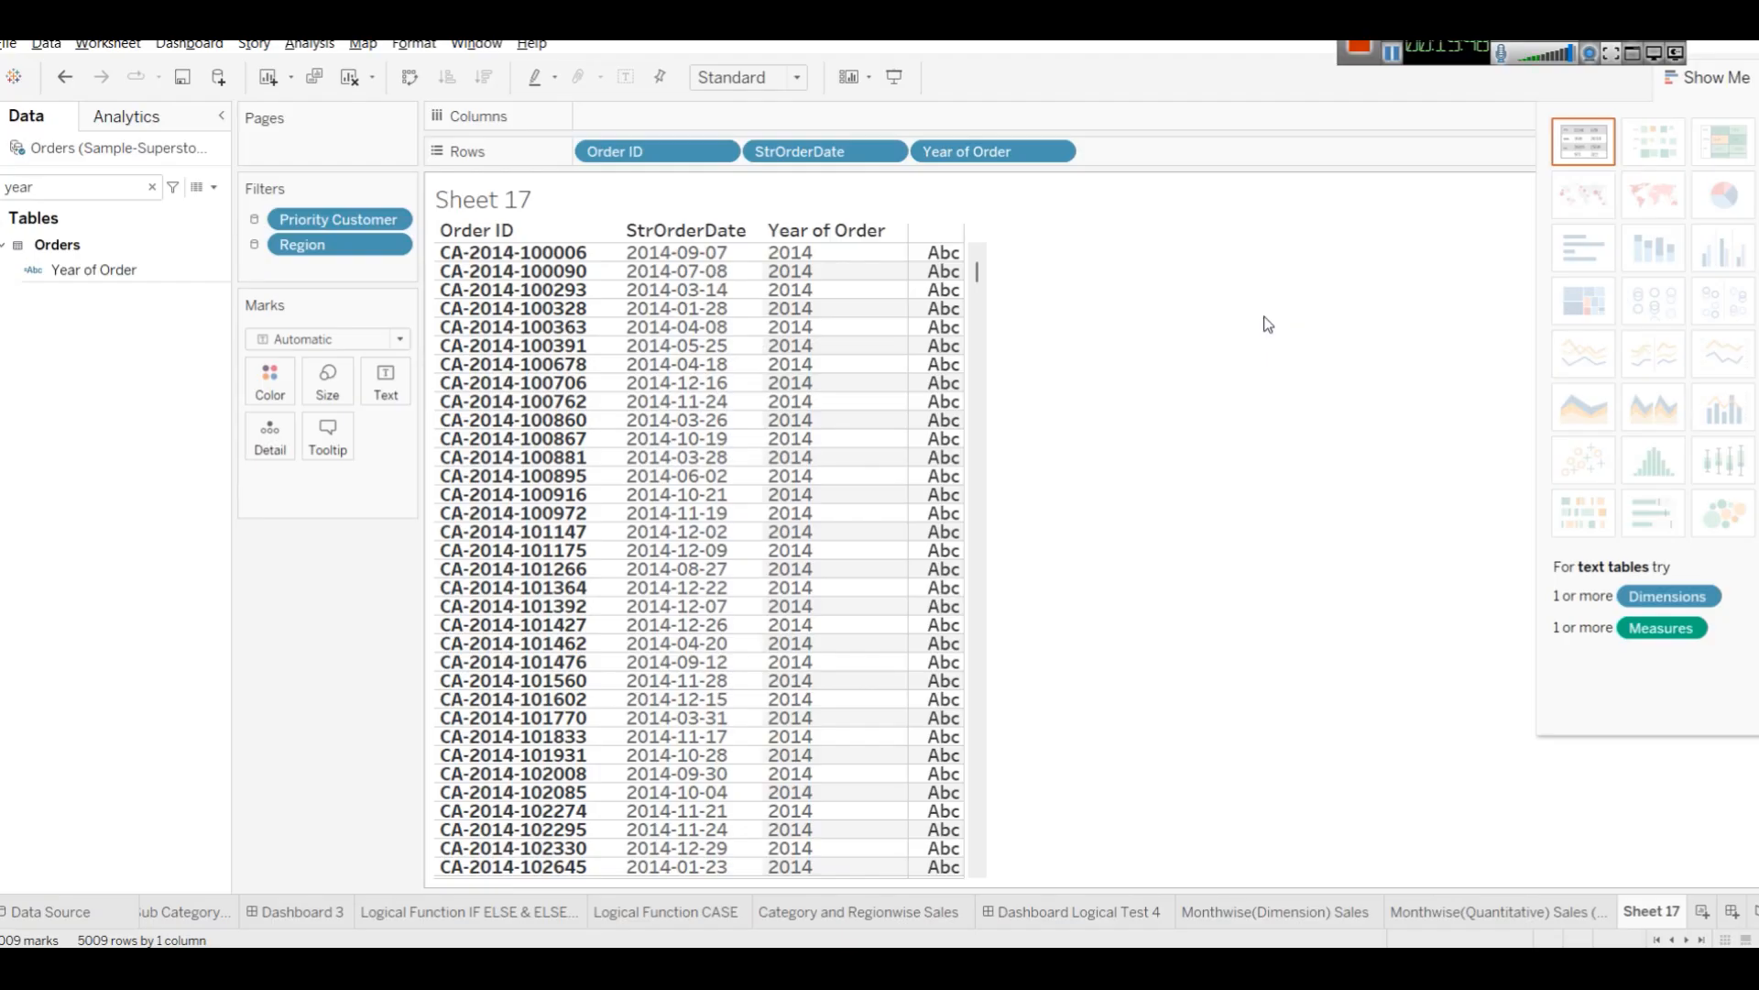
Switch to the browser tutorial showing the date functions table.
click(63, 269)
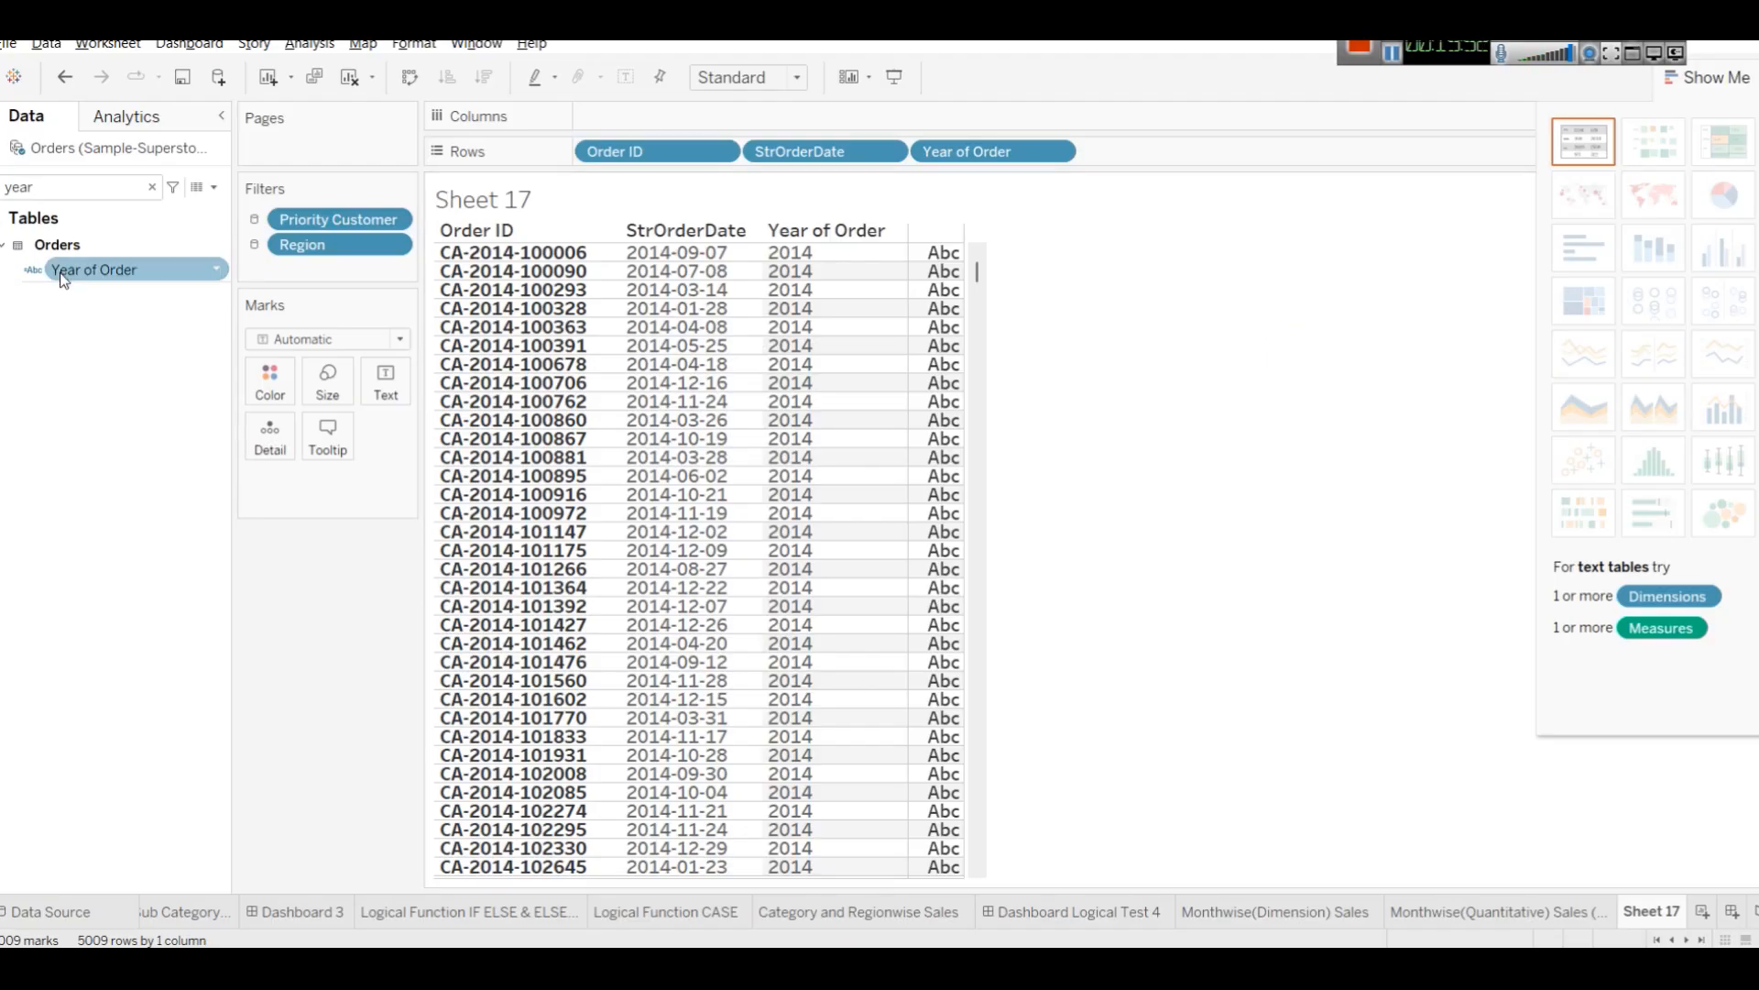
mouse_move(689, 939)
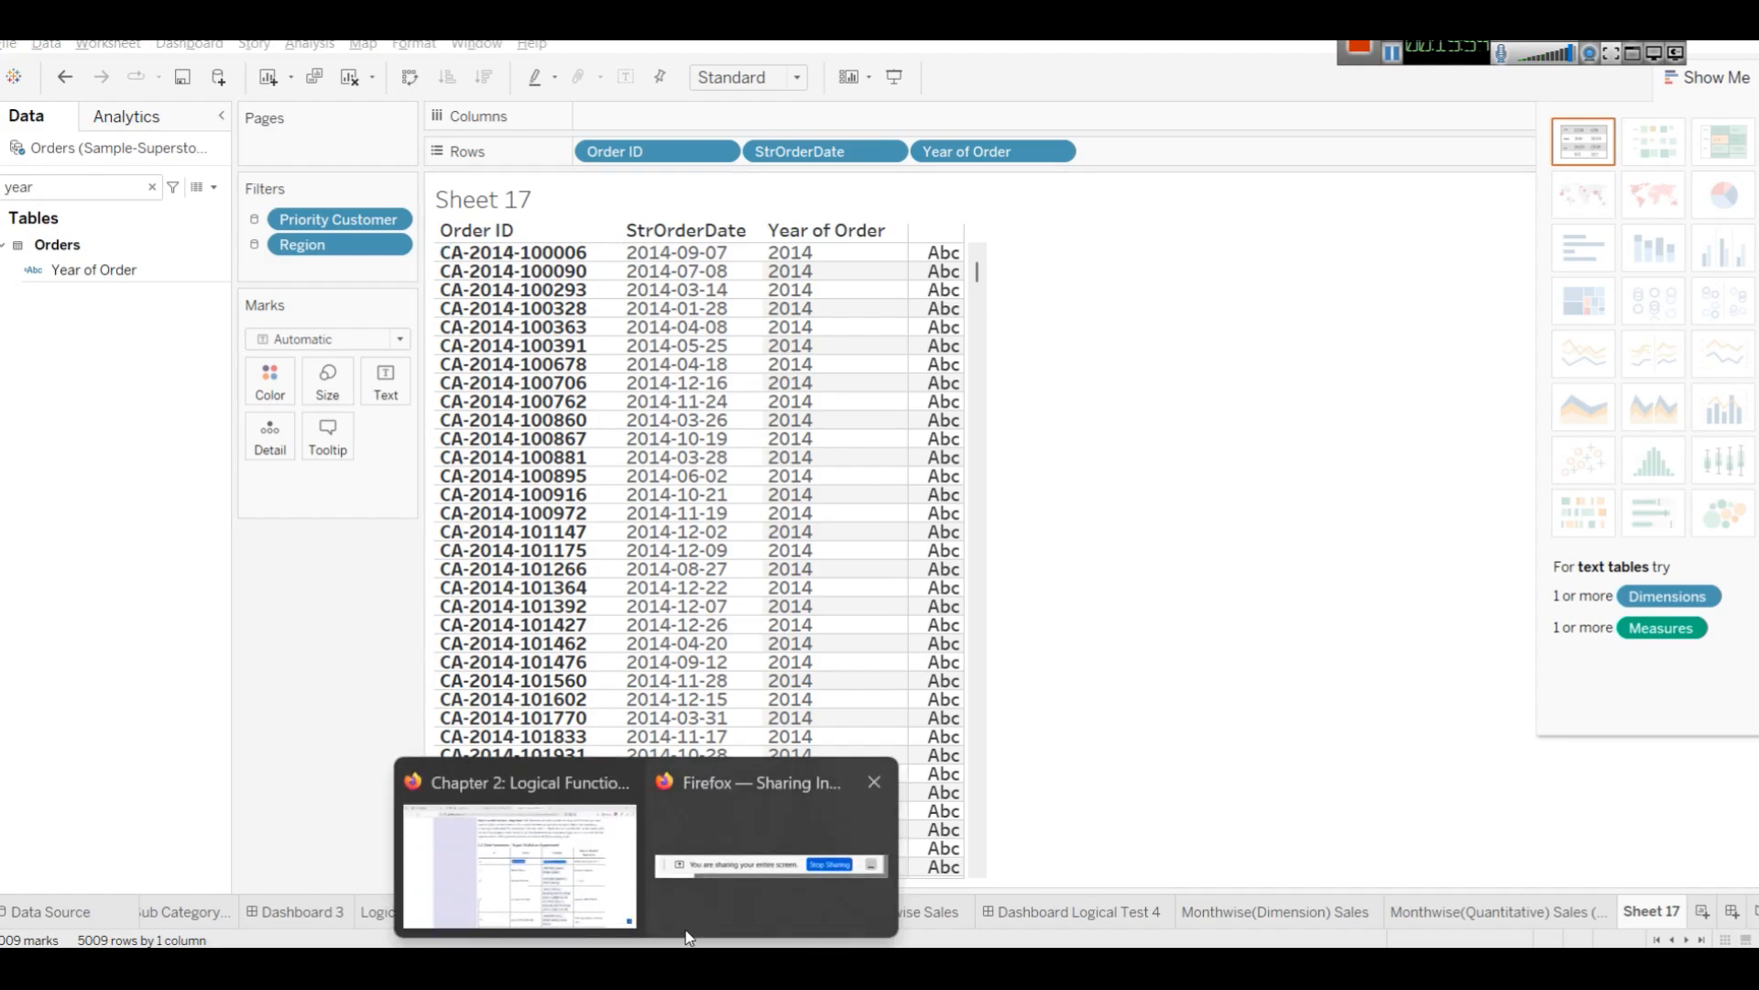
click(519, 861)
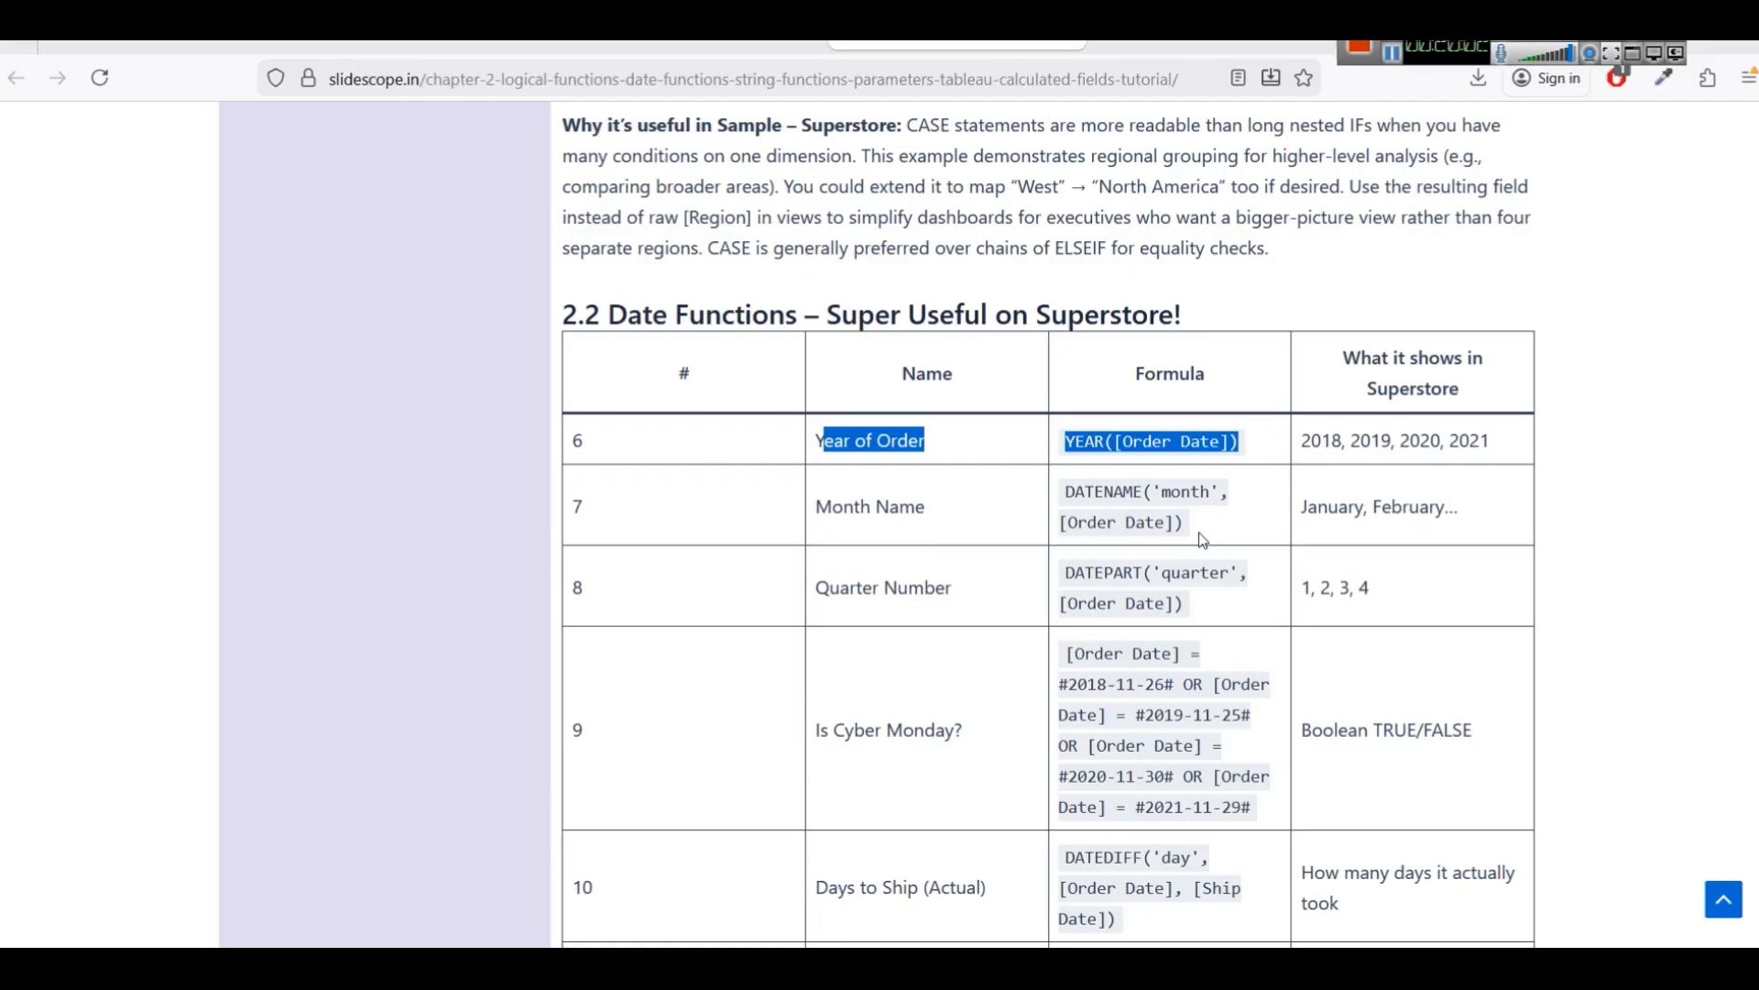
Change the Year of Order calculation to STR(MONTH([Order Date])) and apply it.
double_click(1083, 438)
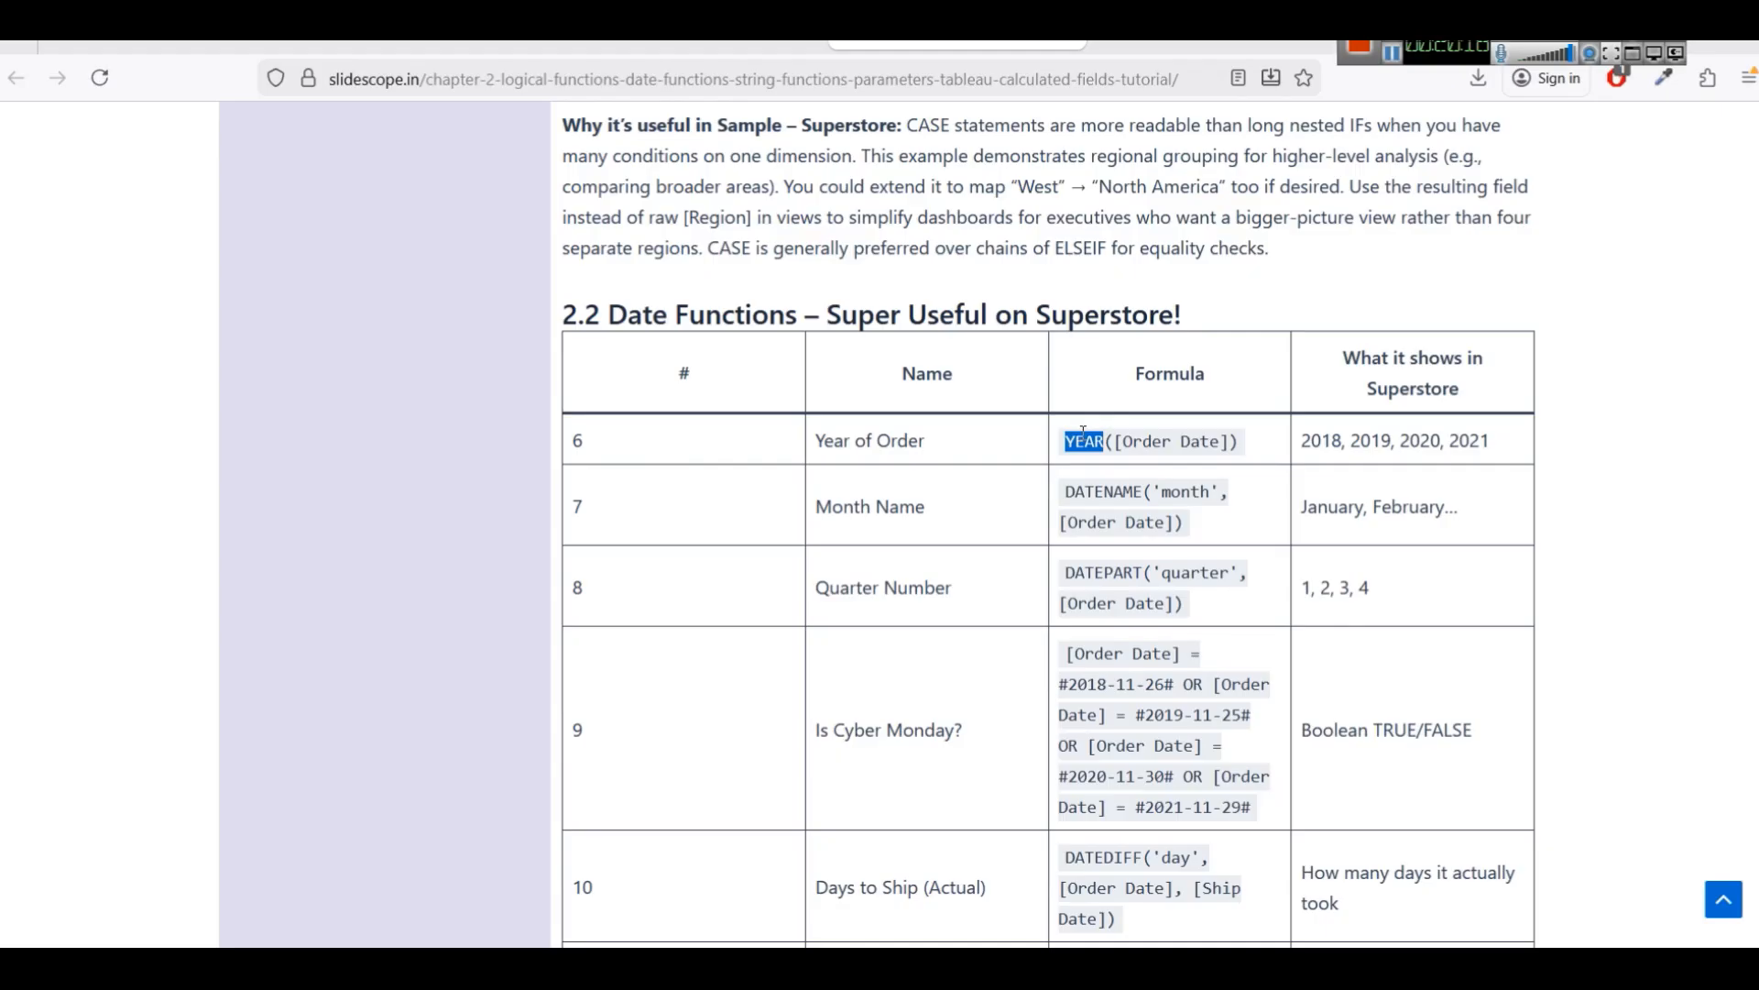
key(alt+Tab)
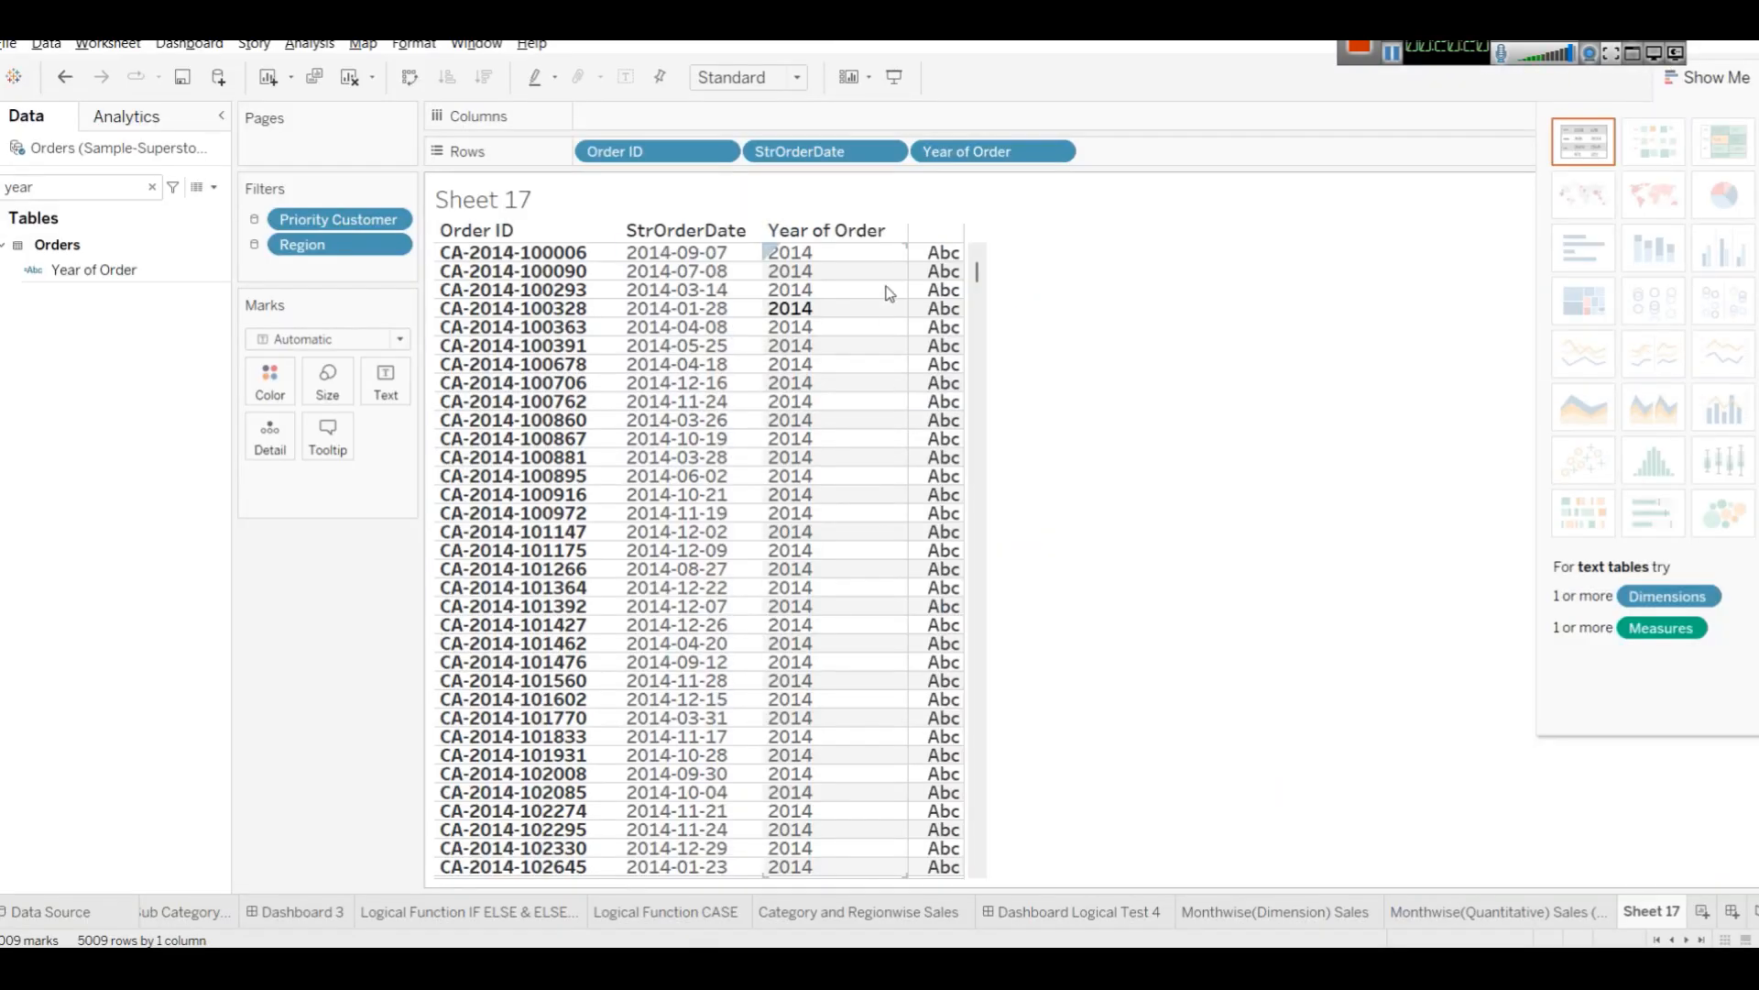
click(92, 269)
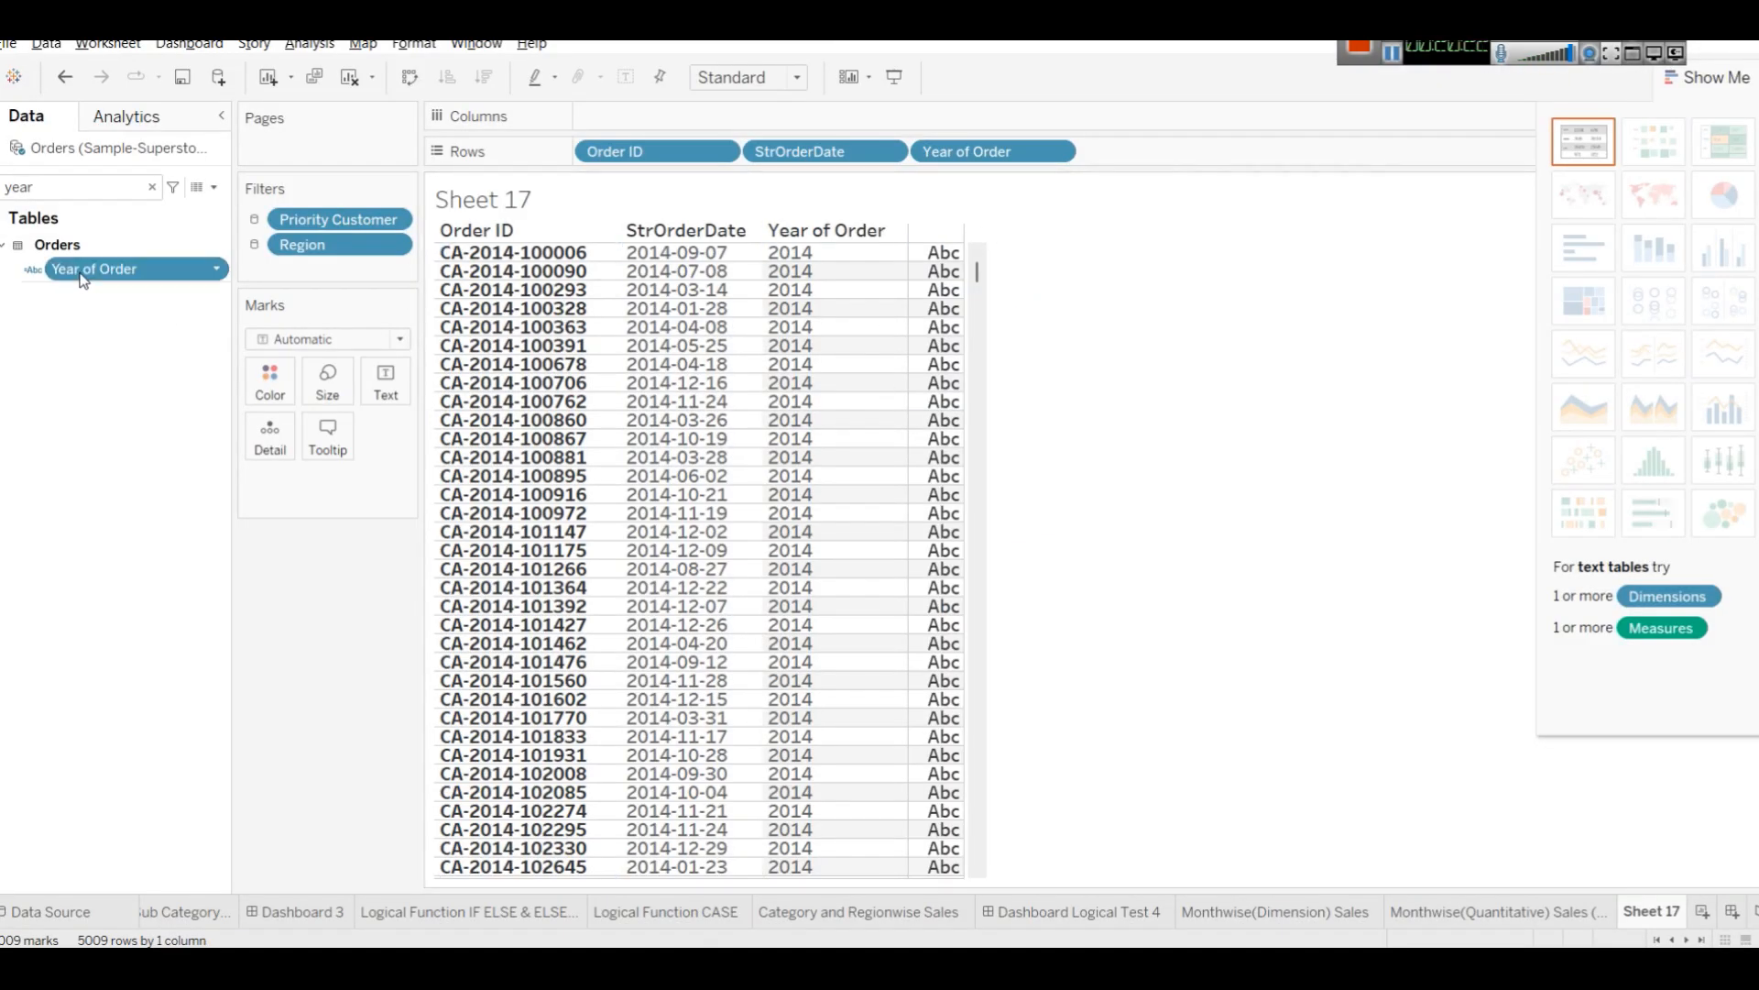
right_click(85, 271)
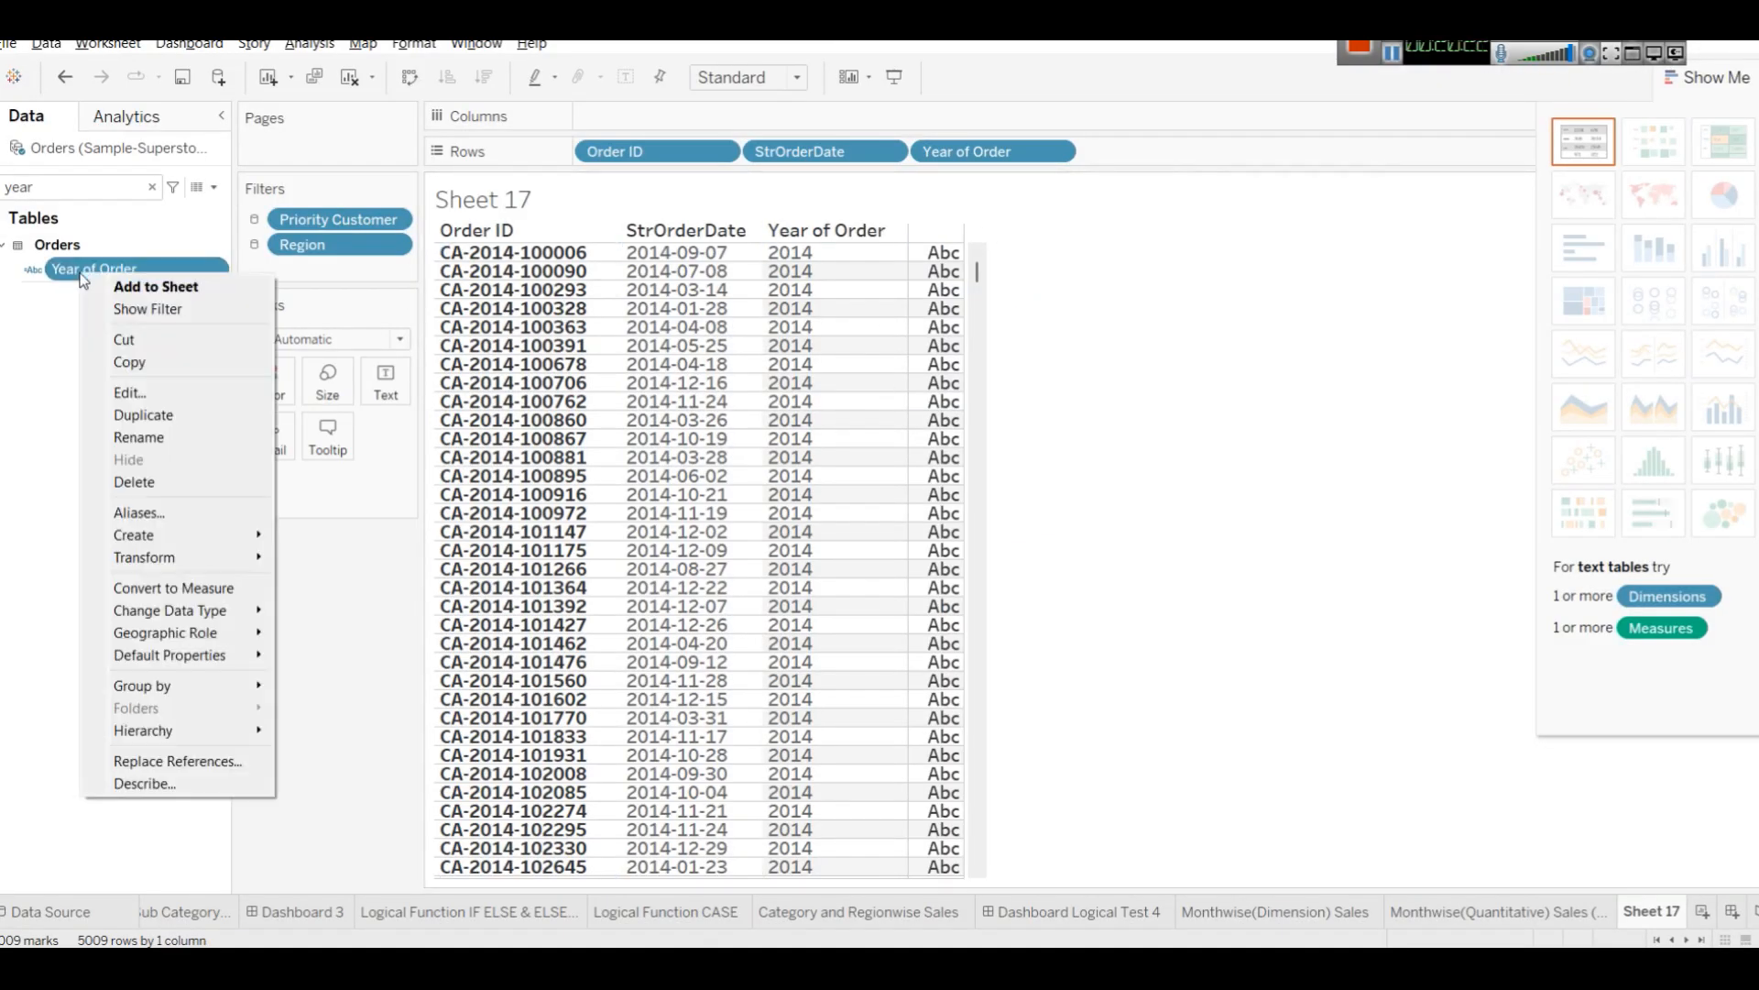
click(148, 394)
double_click(859, 451)
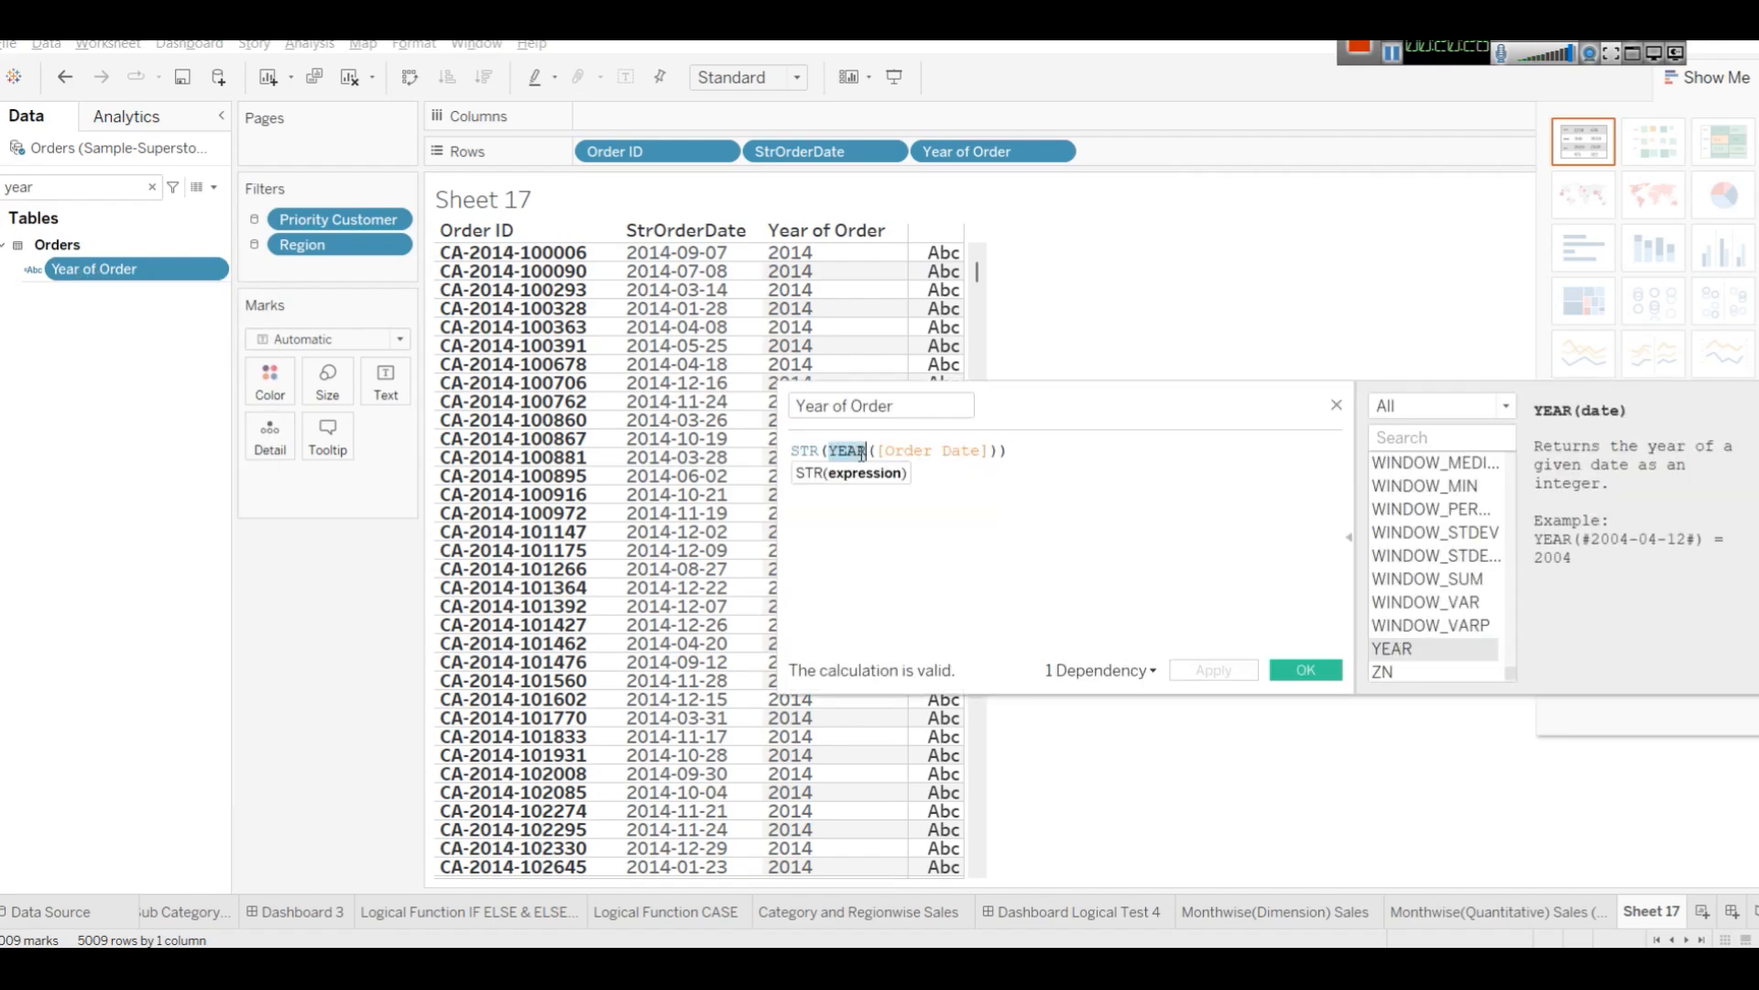
text(MON)
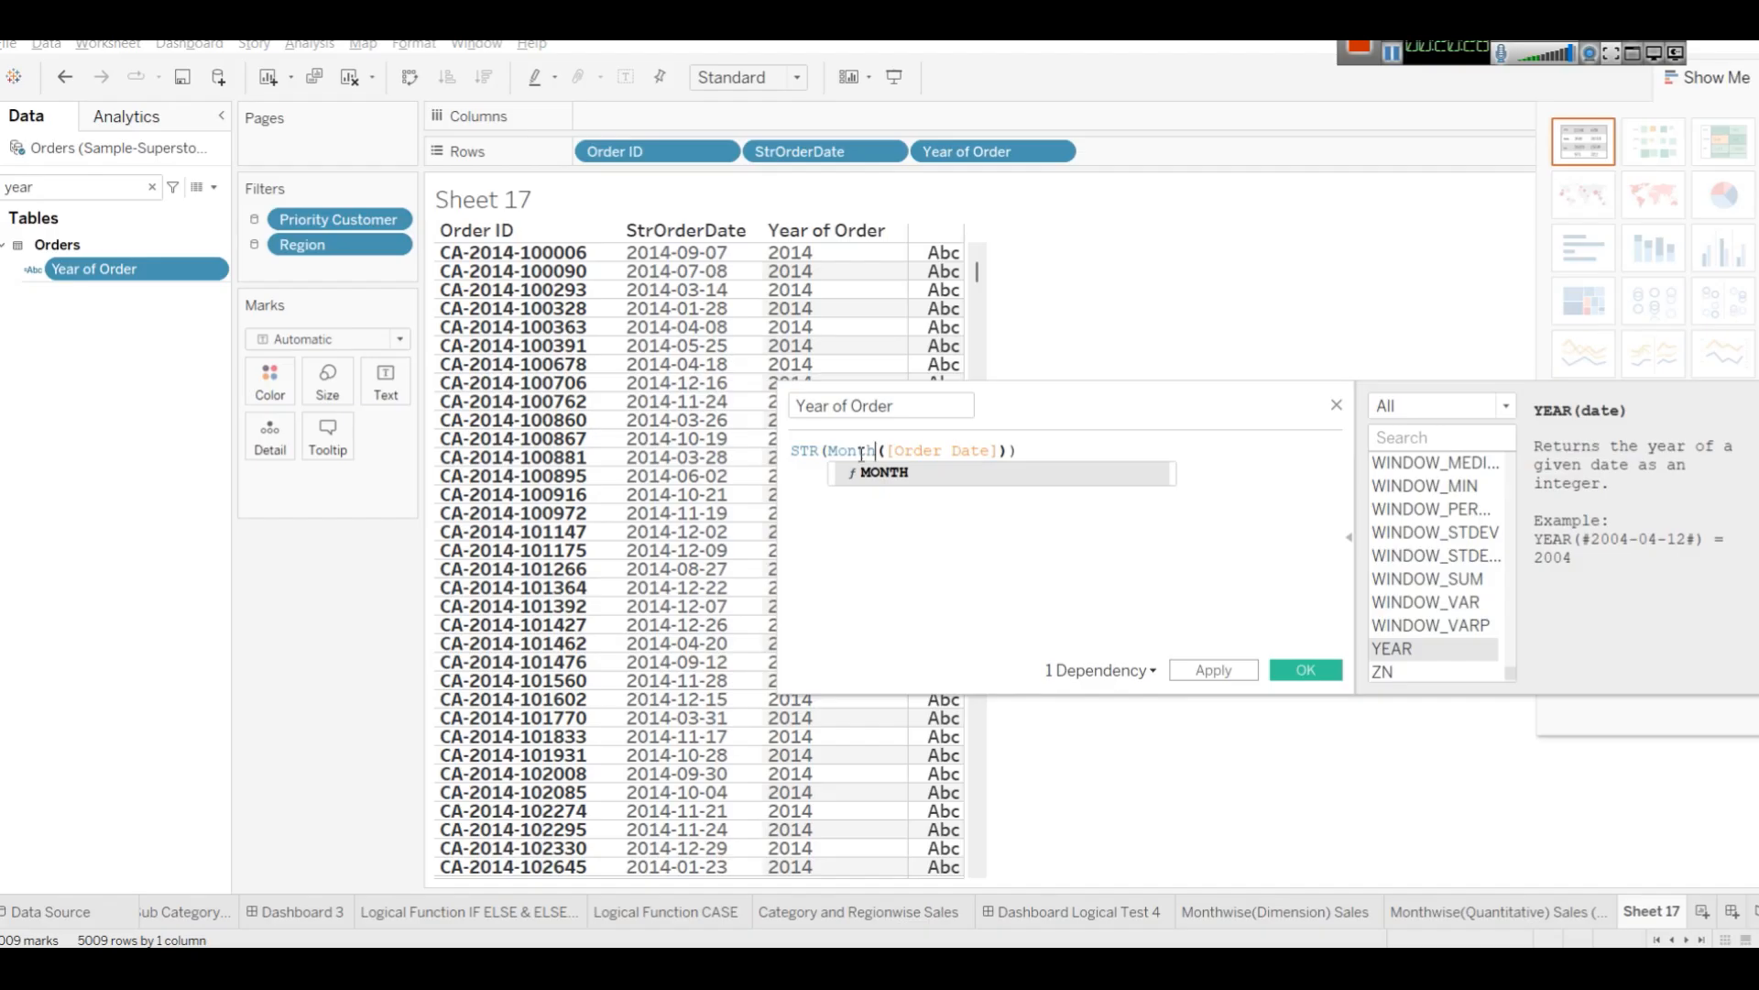
key(Return)
click(1108, 455)
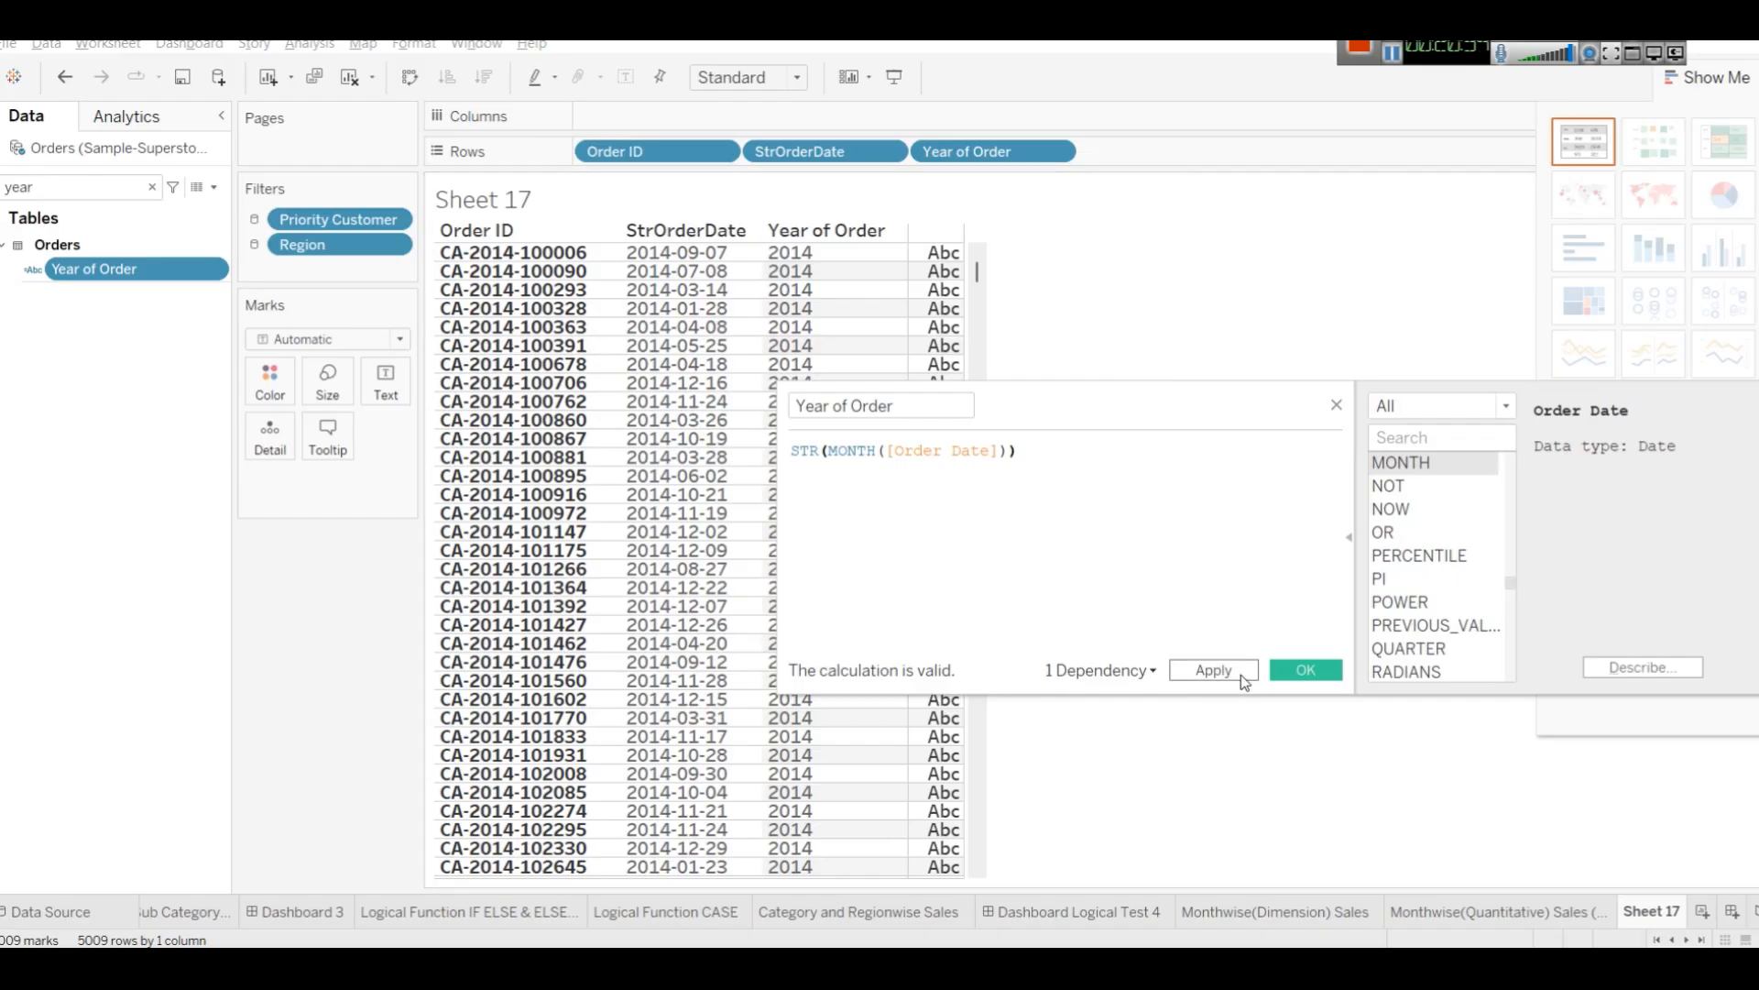
click(1299, 674)
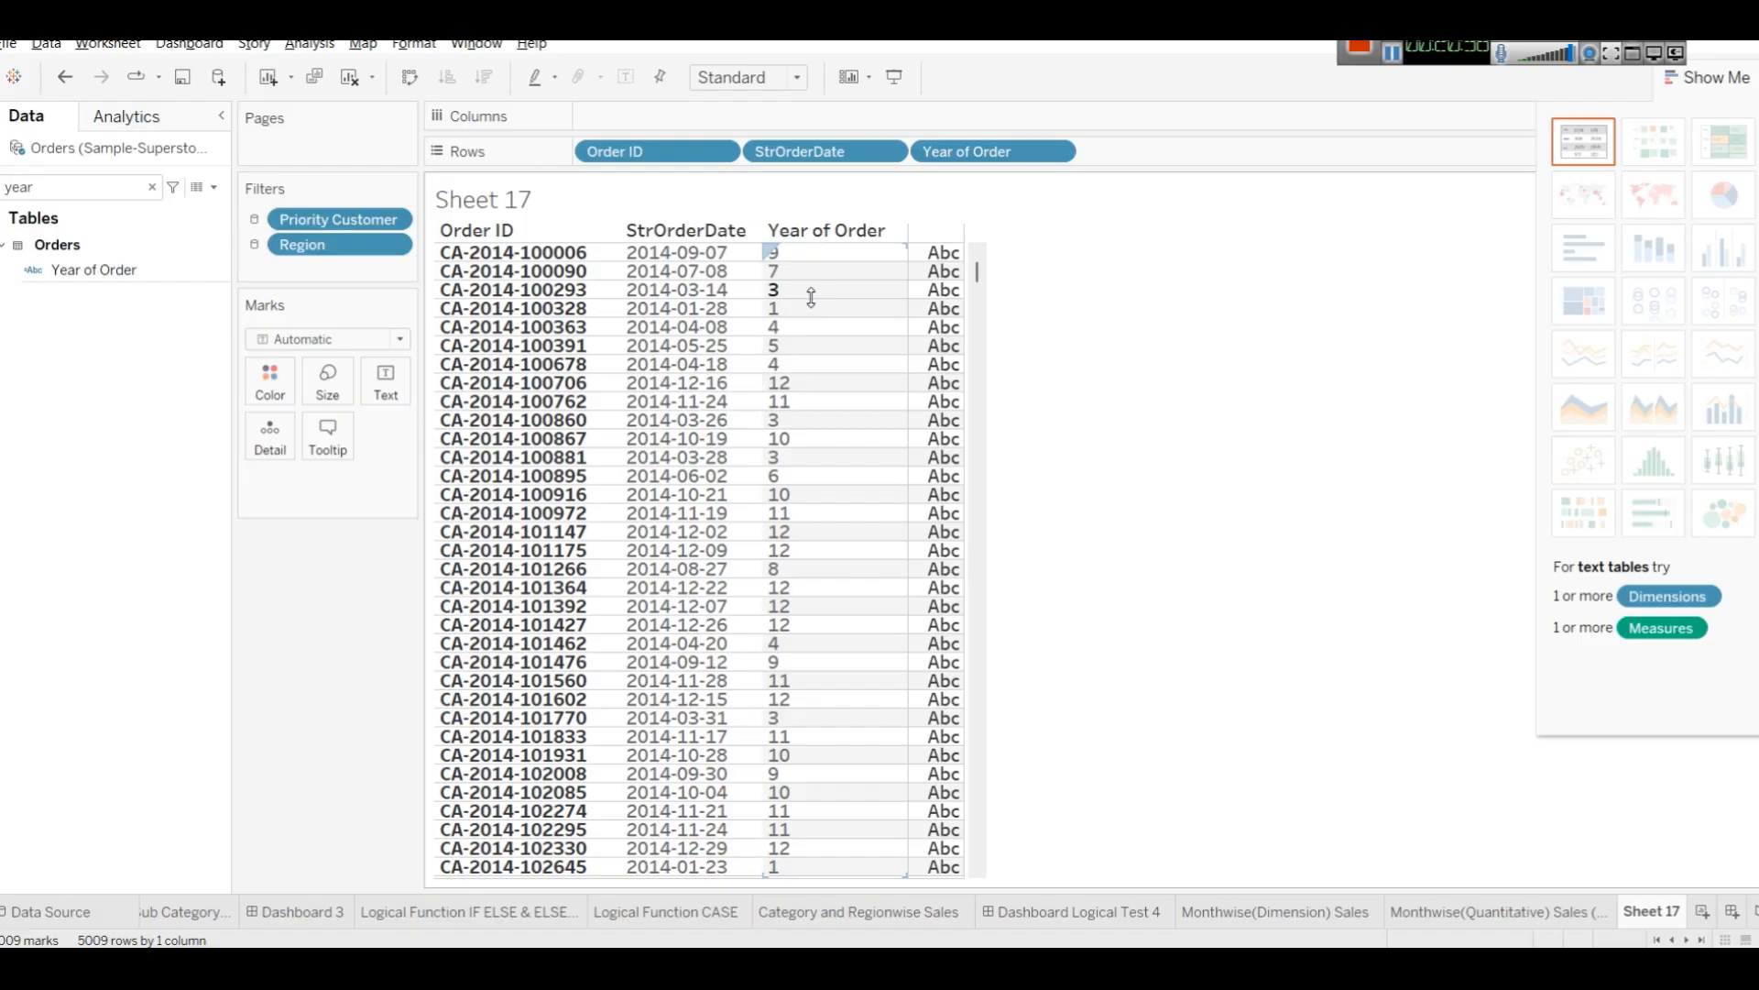
Edit Year of Order again, replacing MONTH with QUARTER, and apply the change.
click(90, 268)
right_click(90, 262)
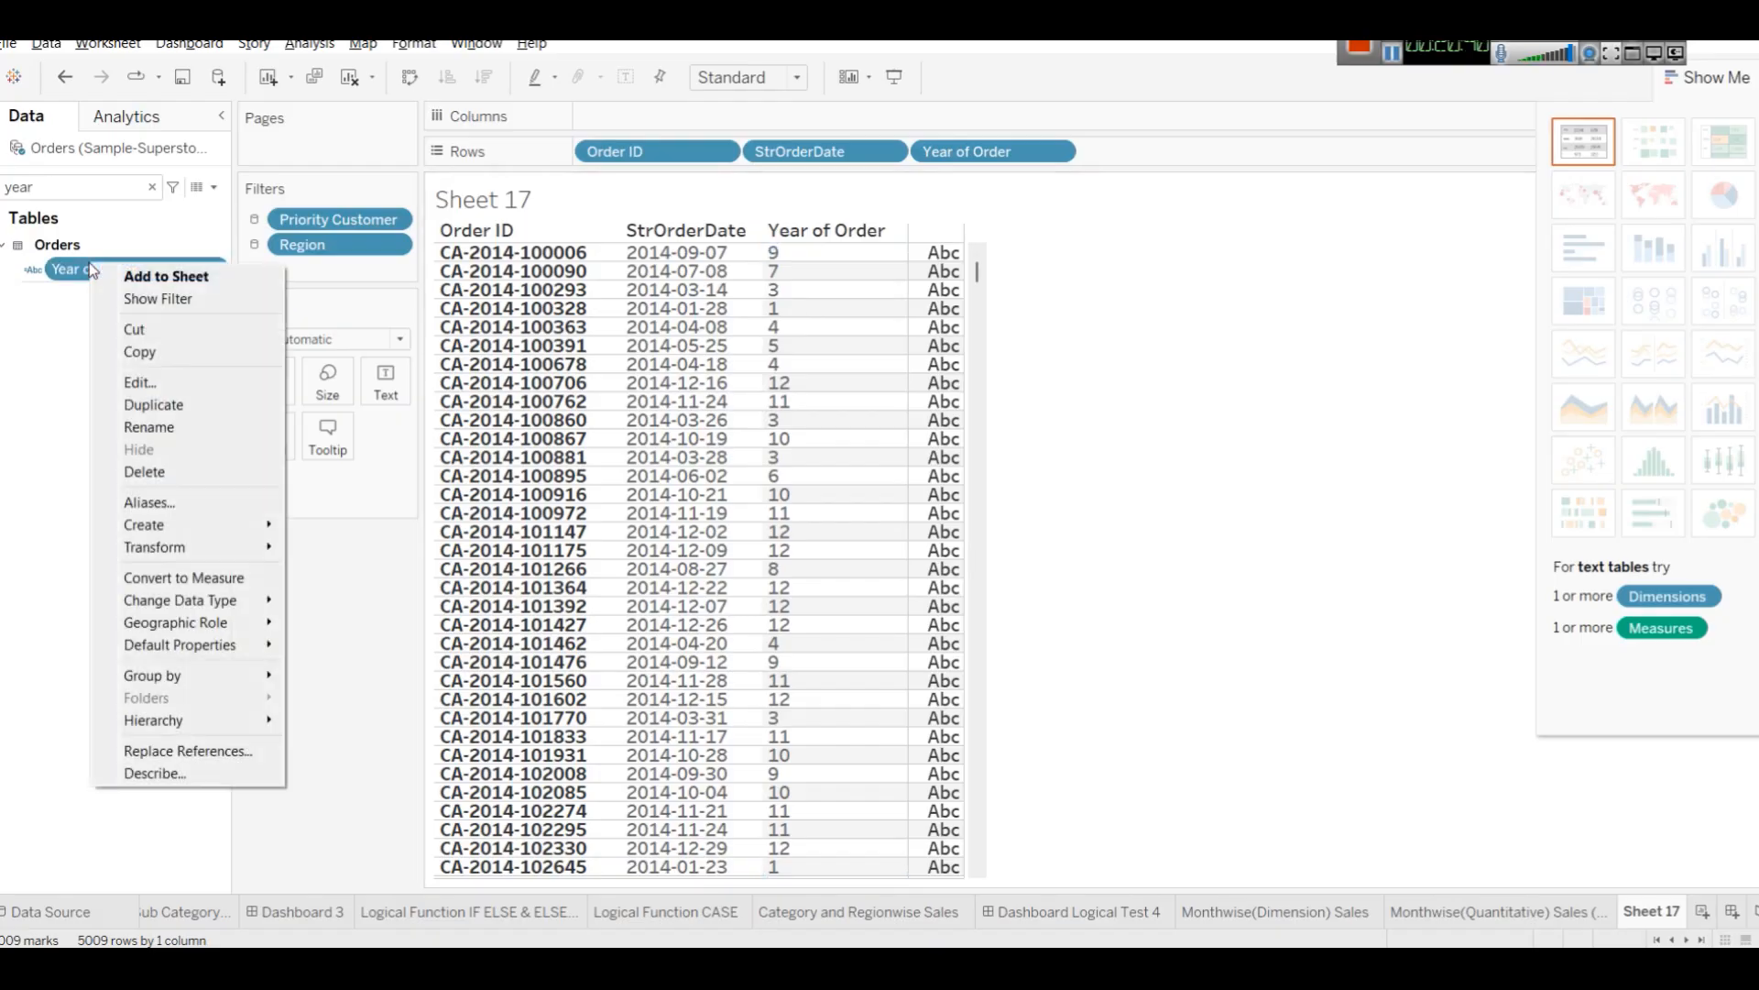
click(173, 380)
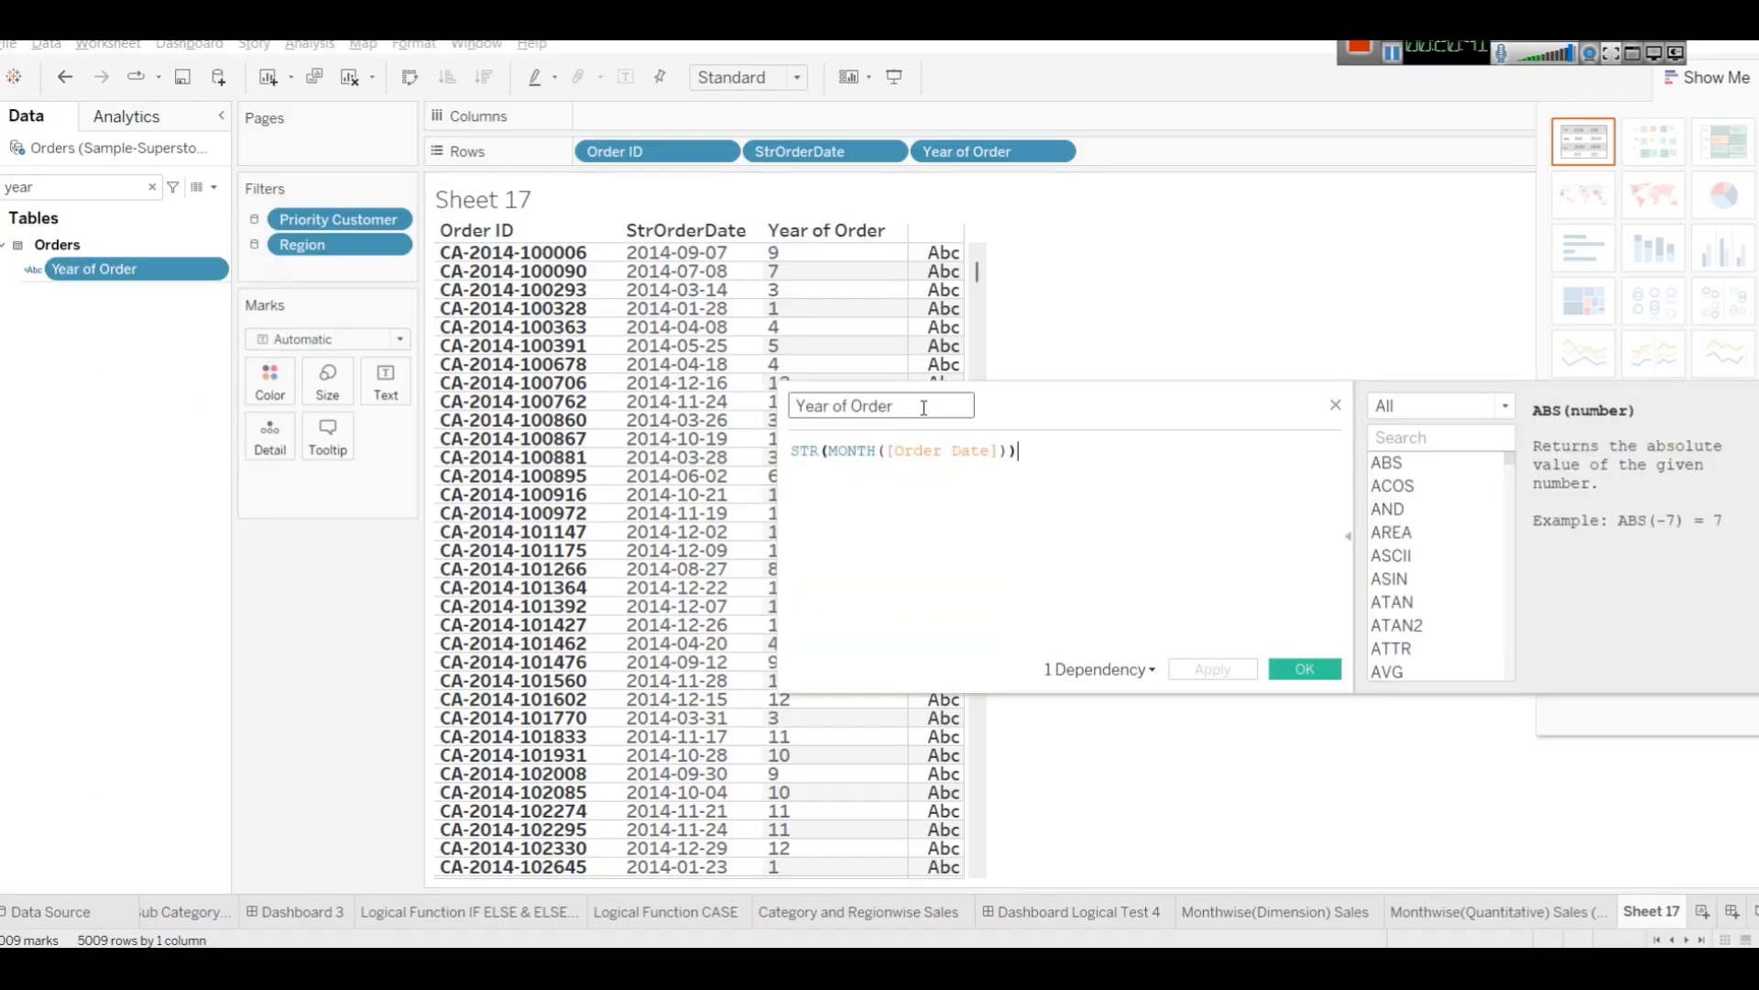
double_click(852, 451)
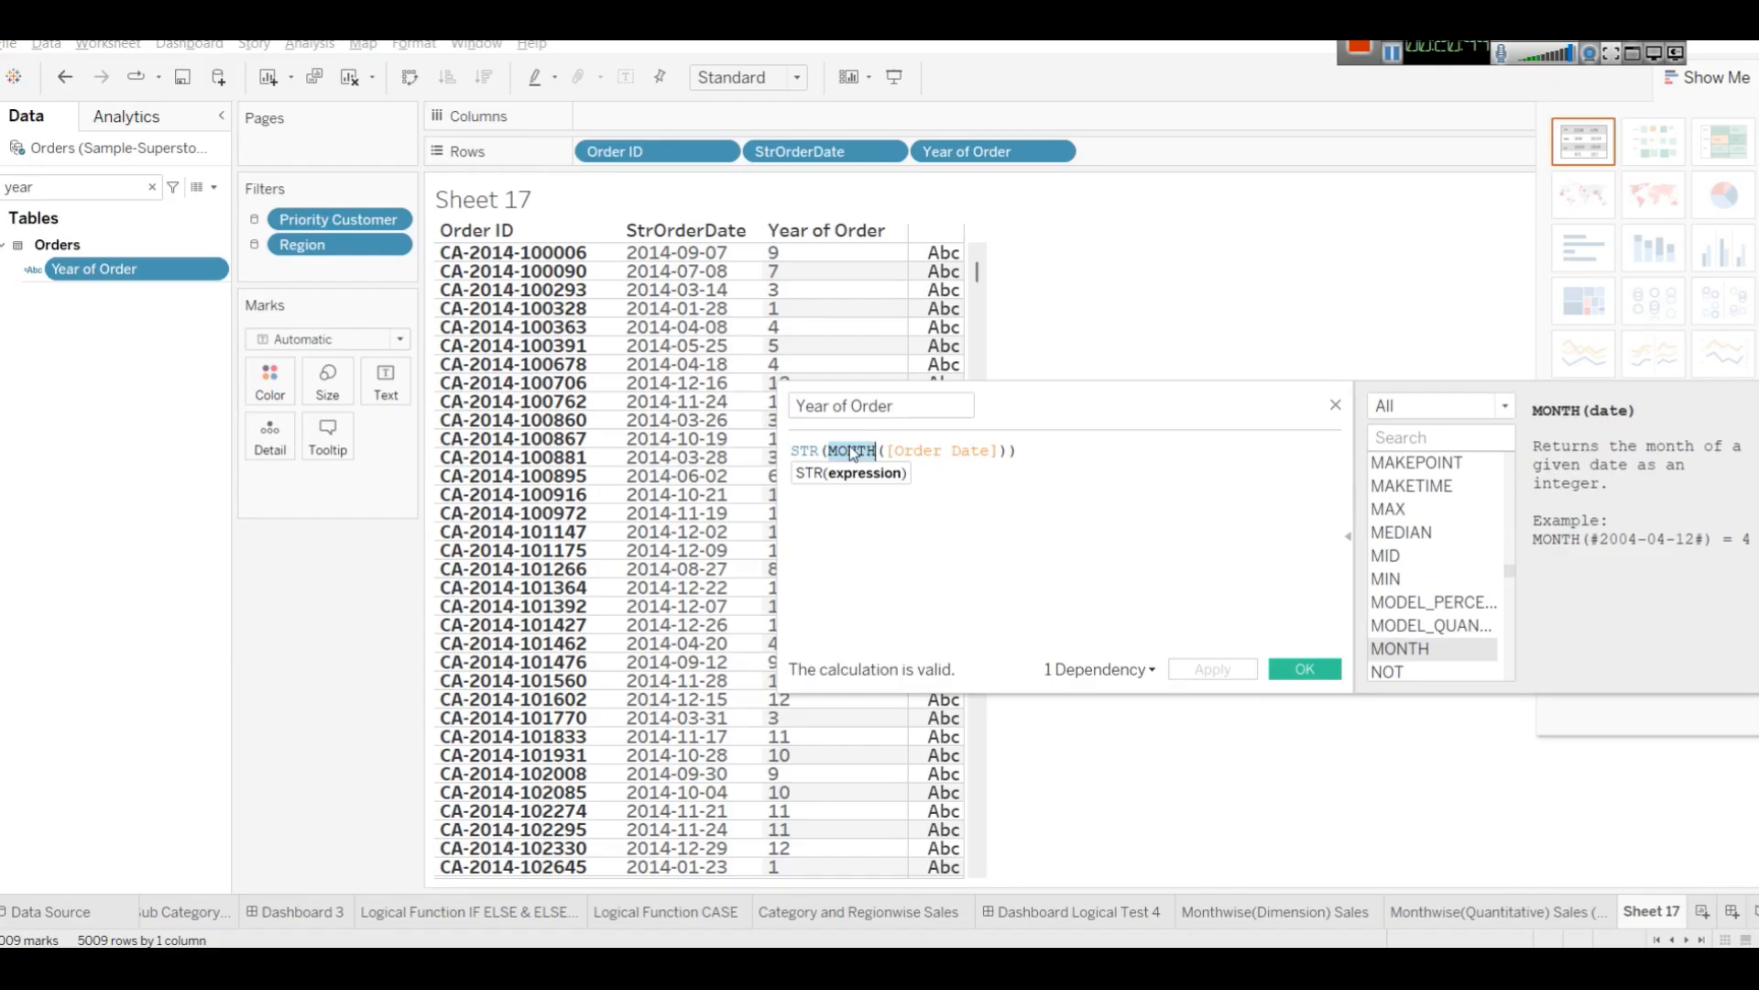
key(BackSpace)
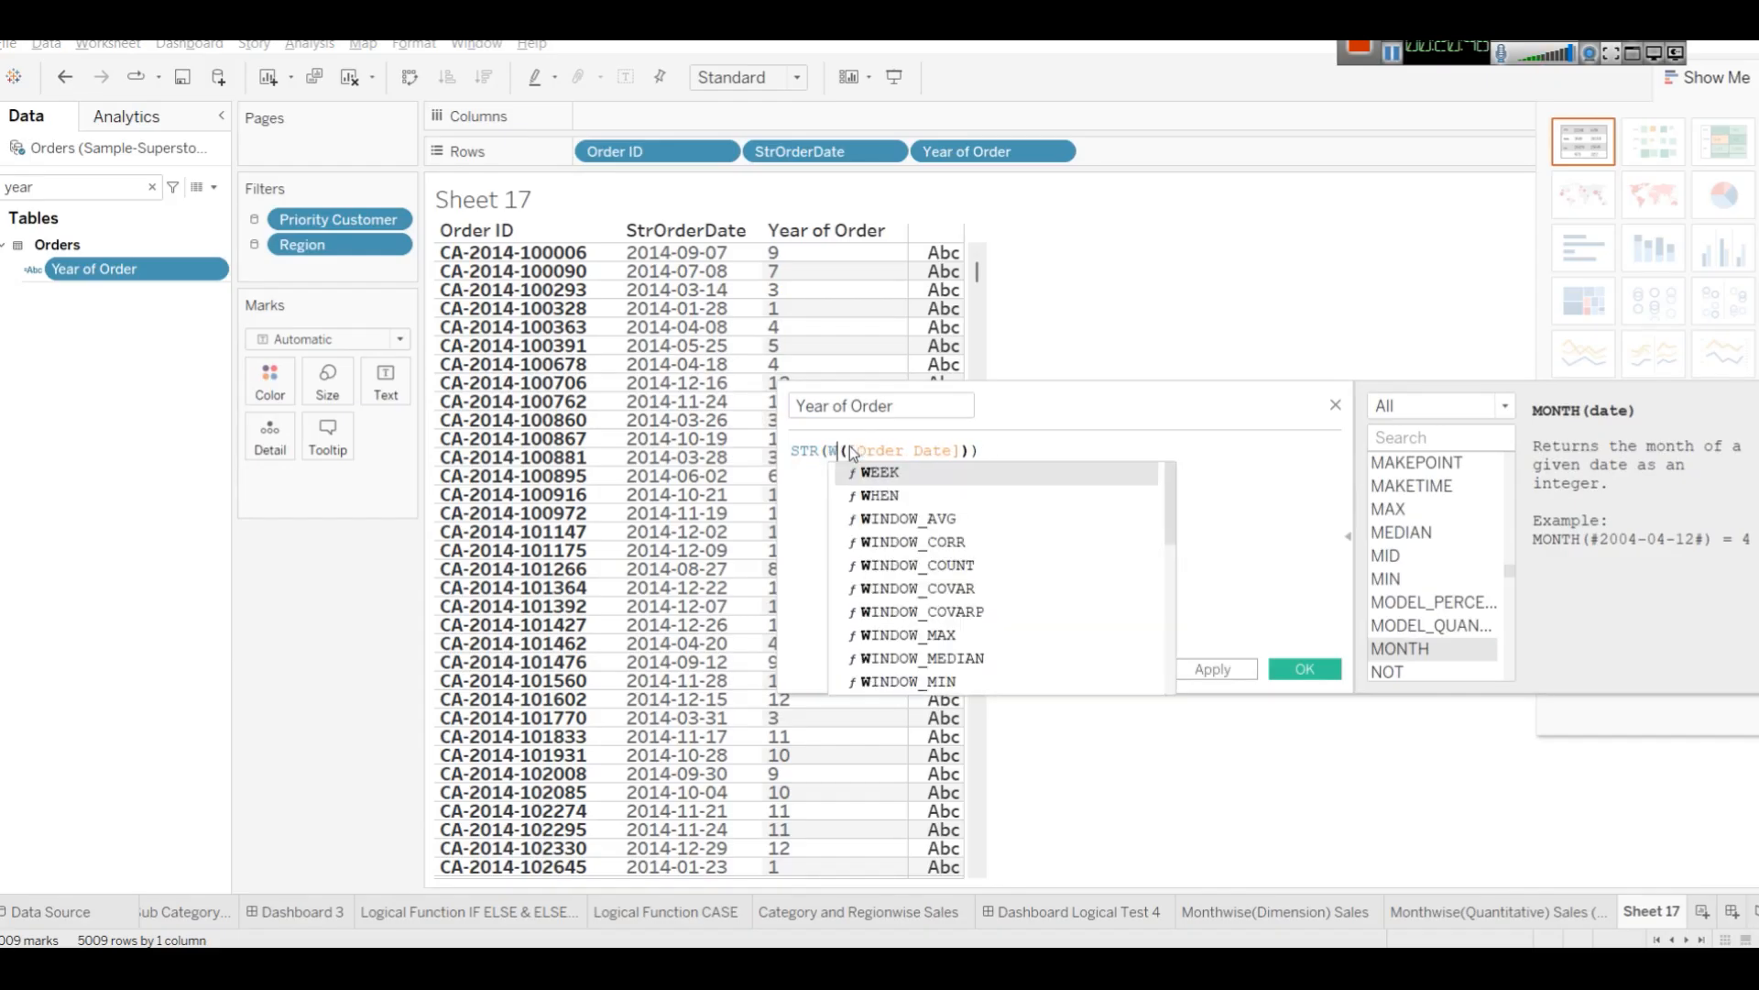
text(QUart)
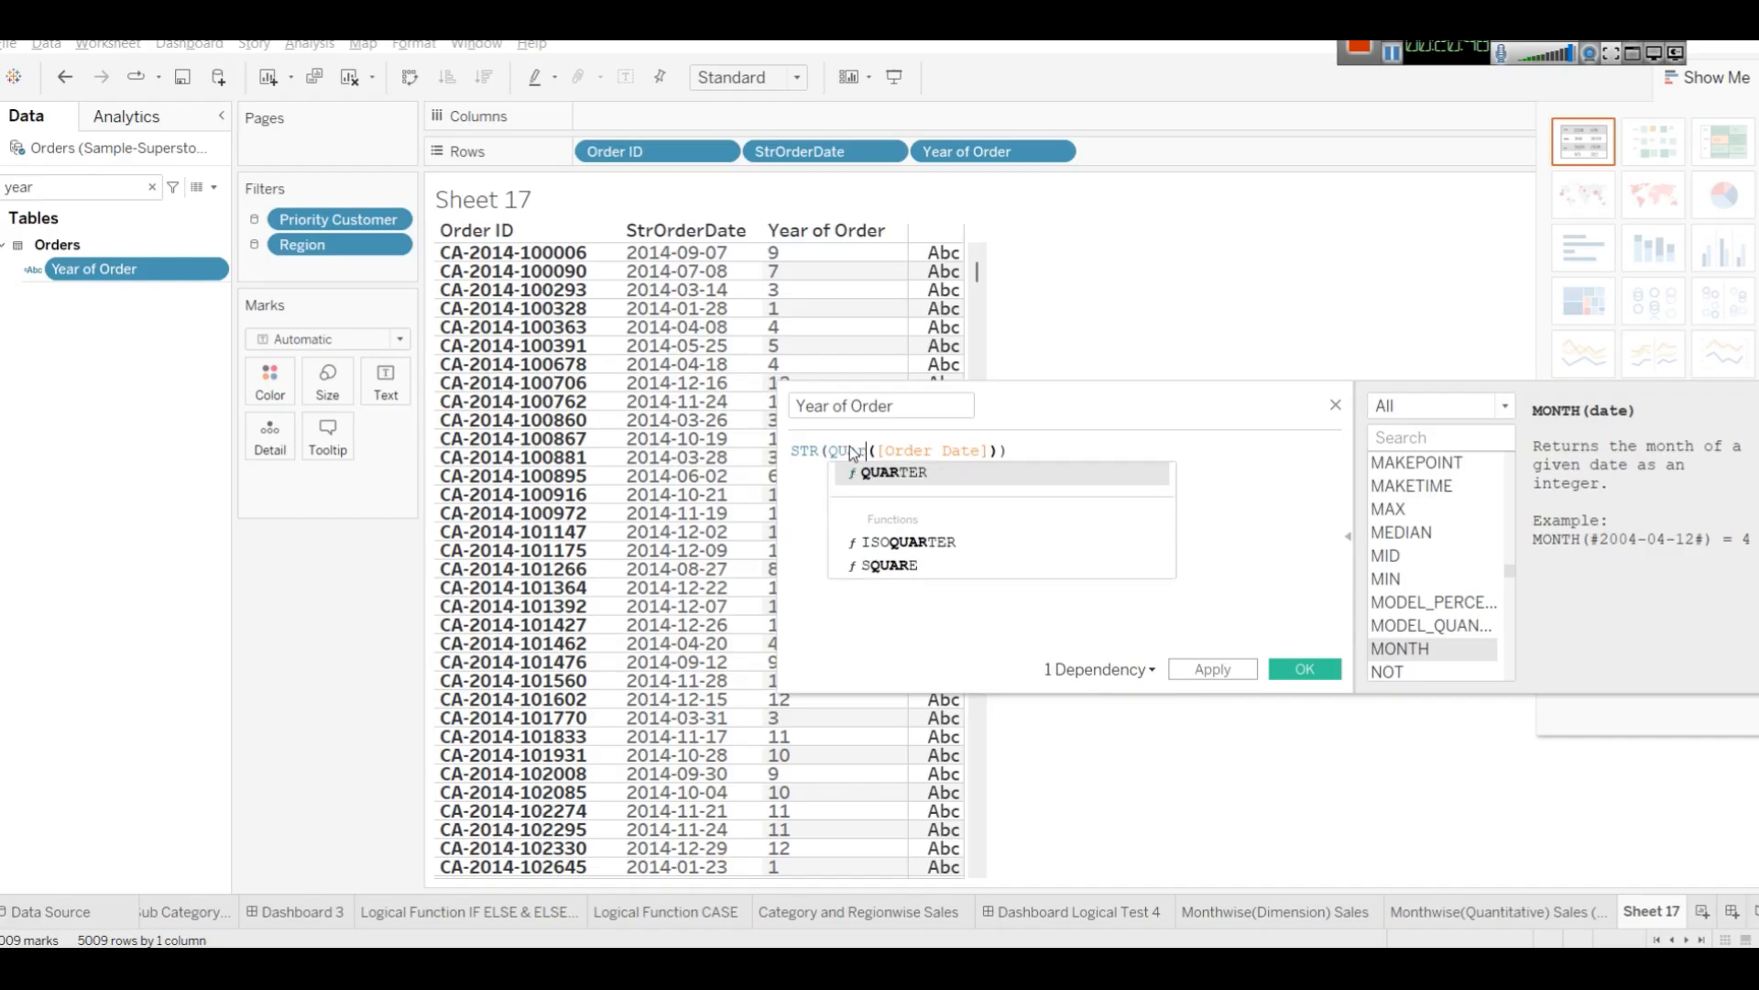
key(Return)
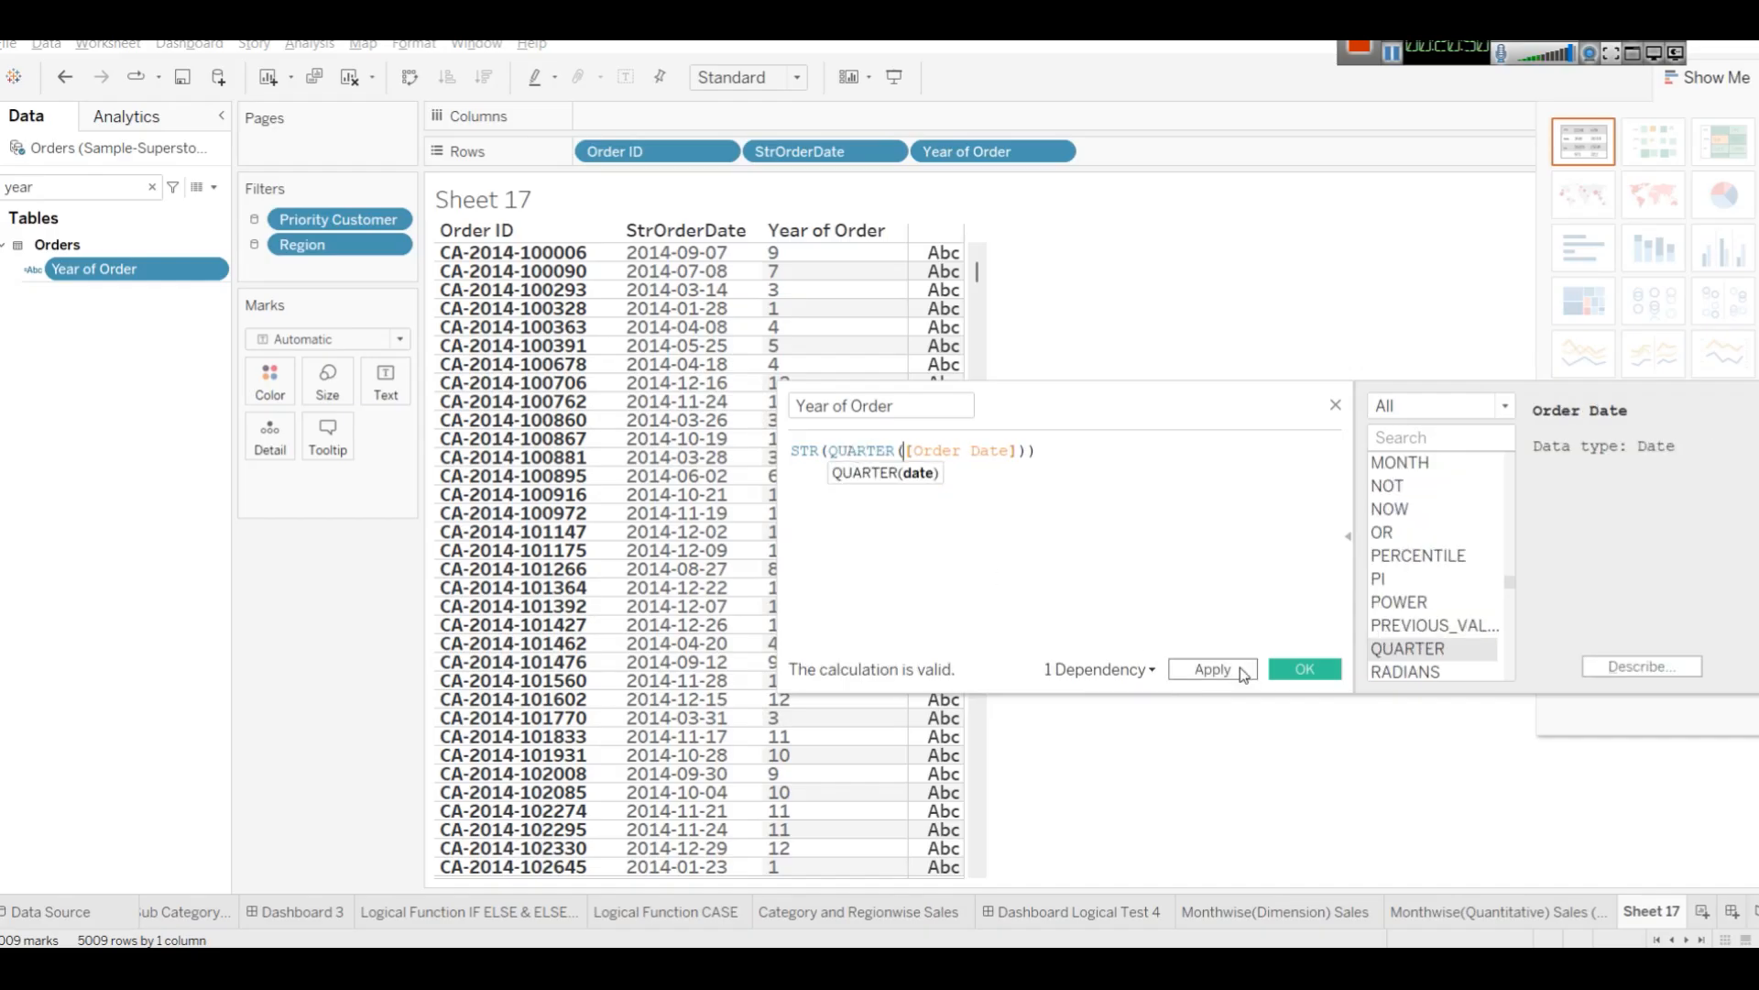
click(1241, 670)
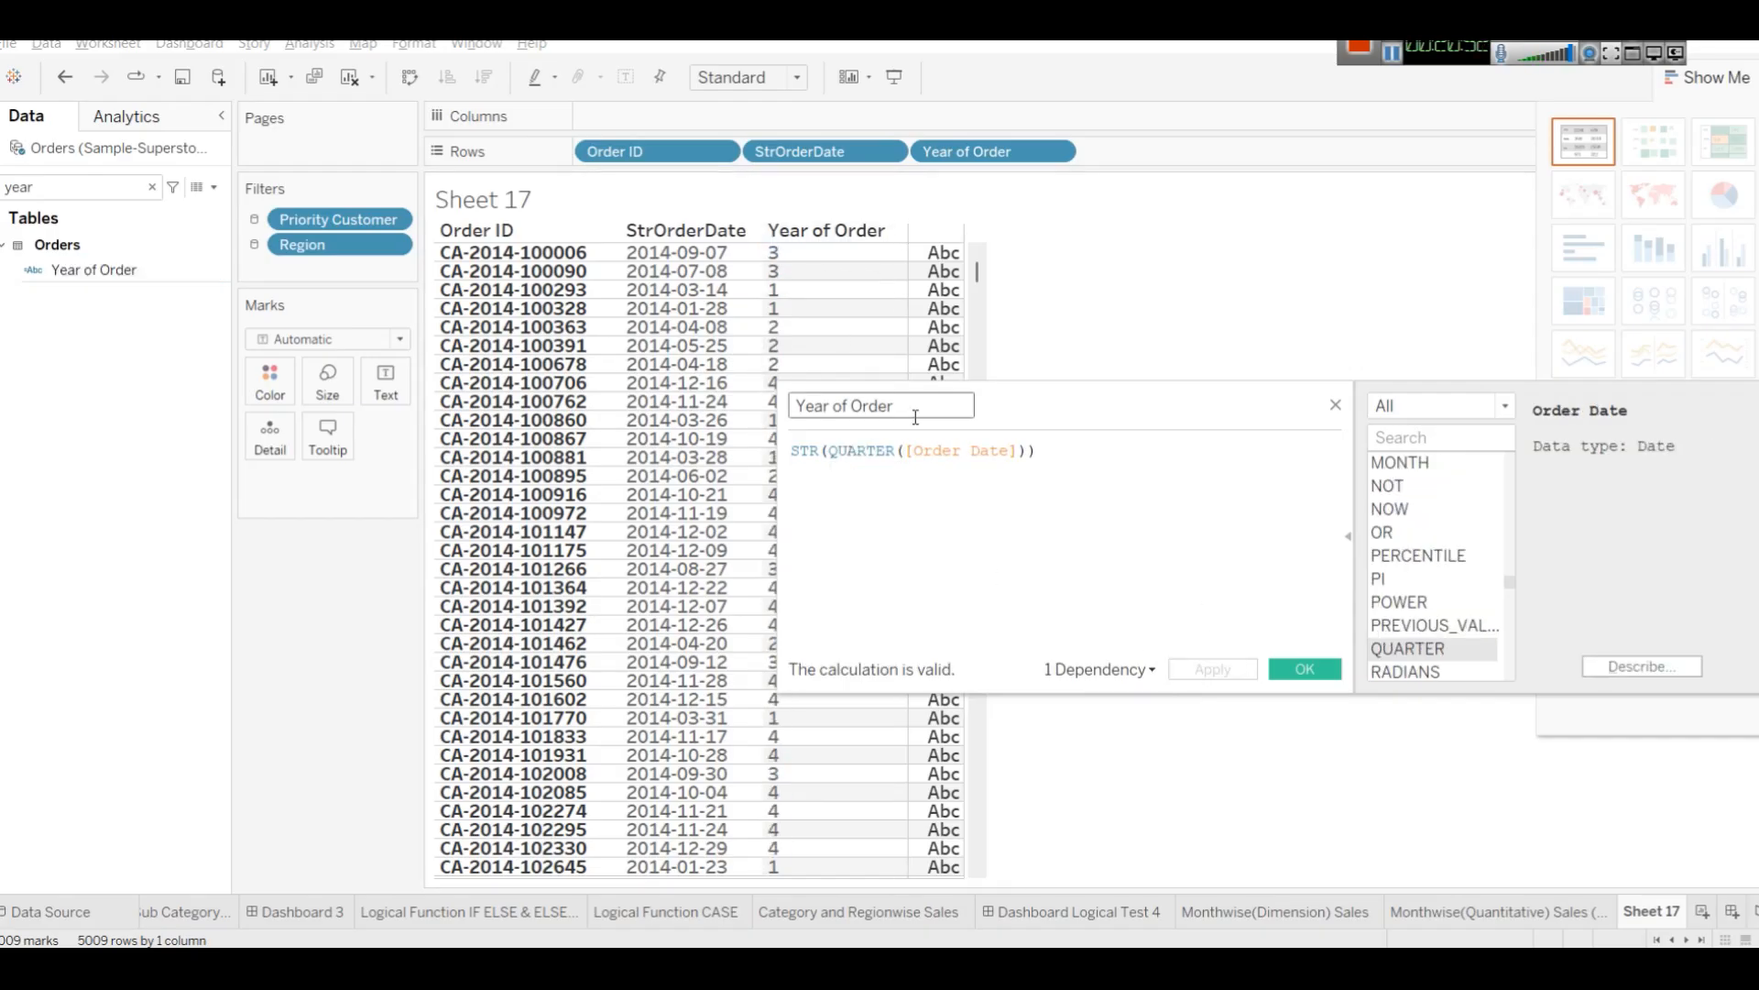
Restore the Year of Order formula to STR(YEAR([Order Date])), apply it and close the editor.
double_click(849, 452)
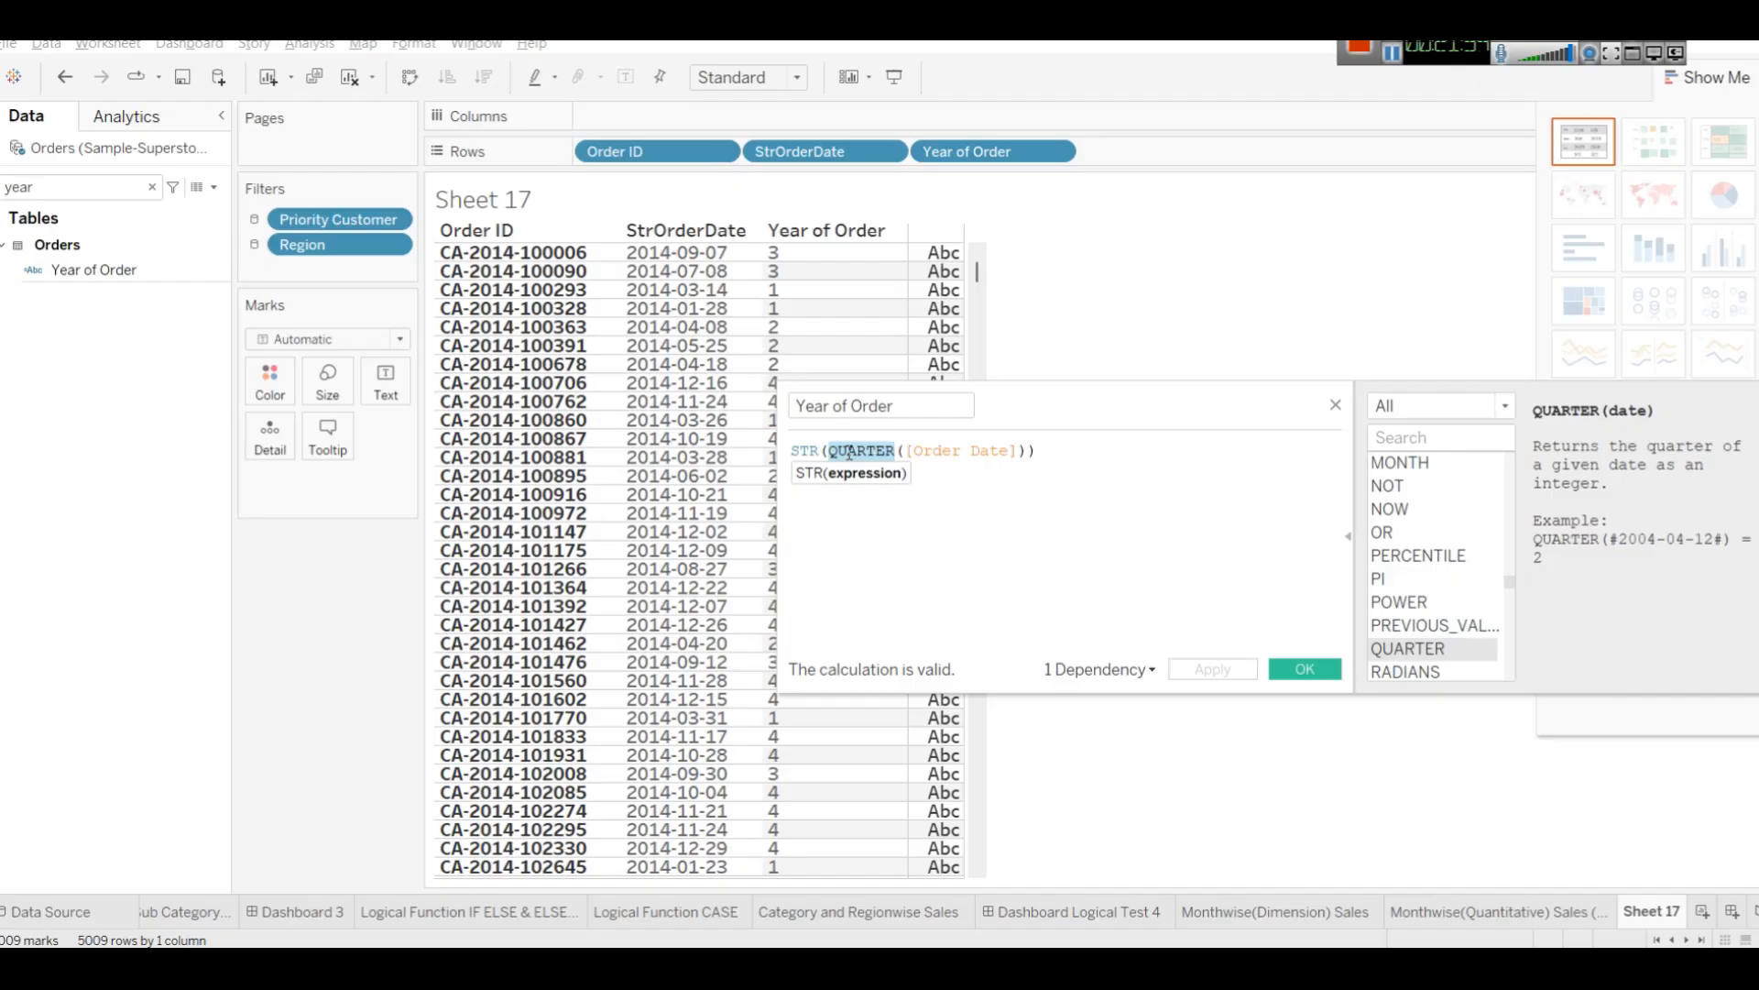
text(YEAR)
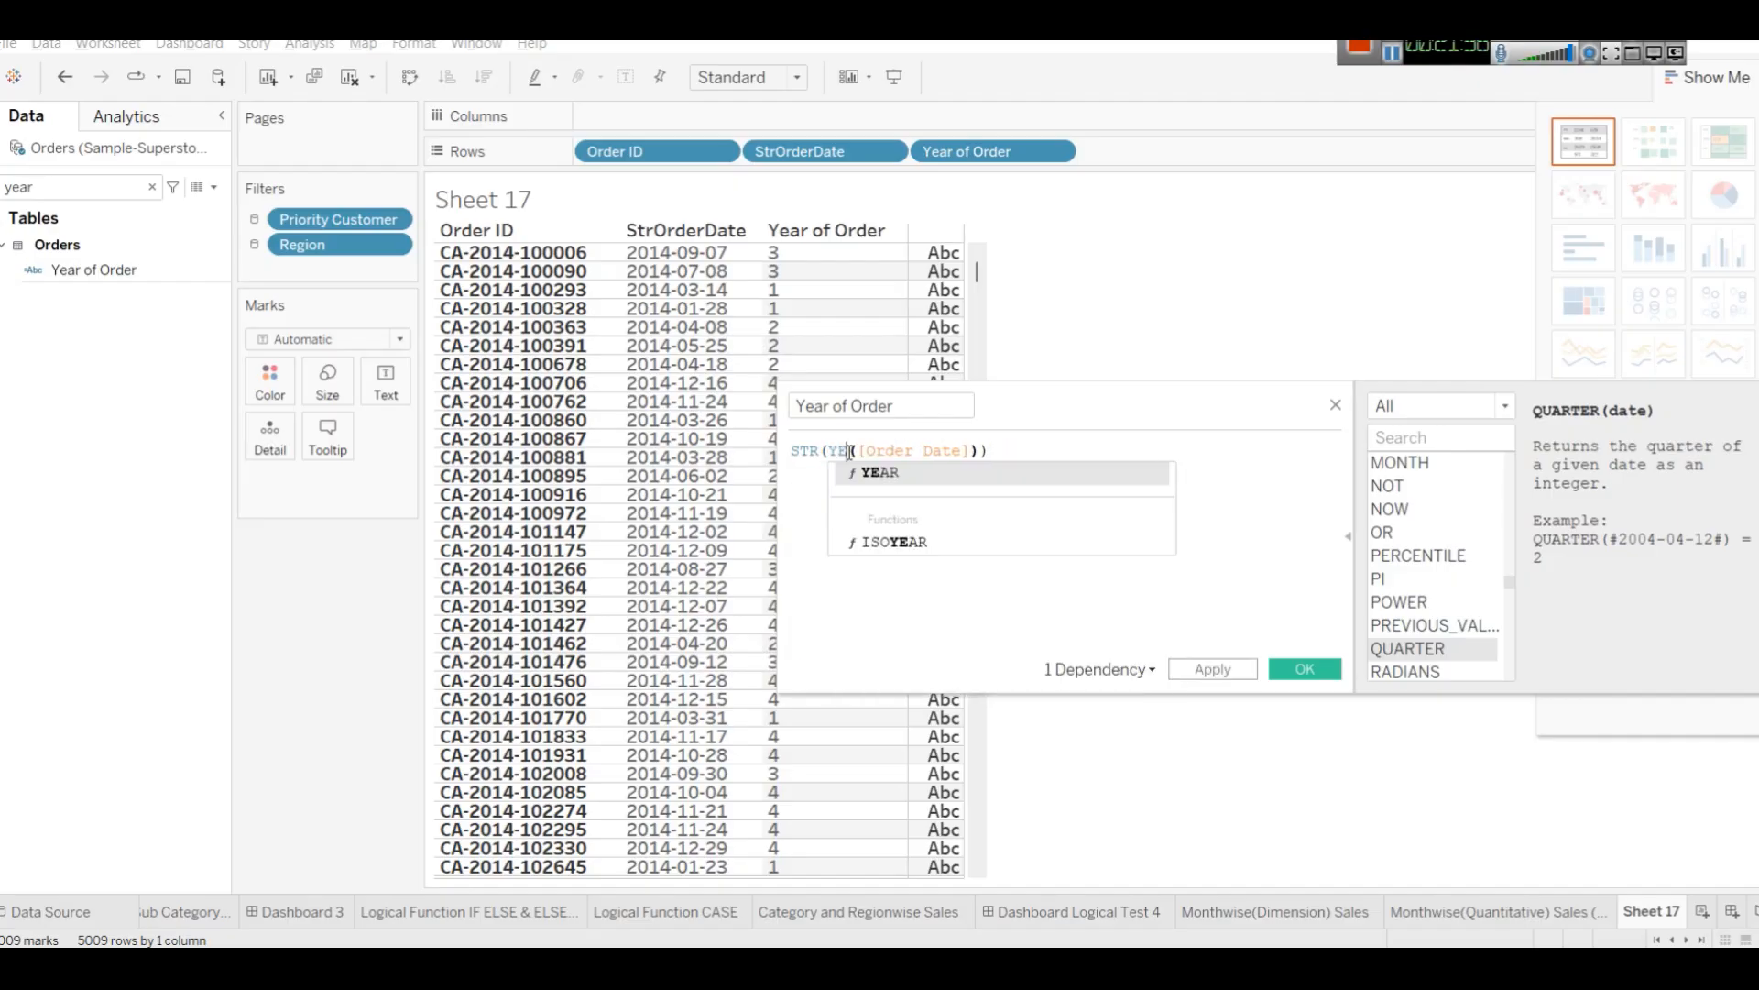
click(1337, 523)
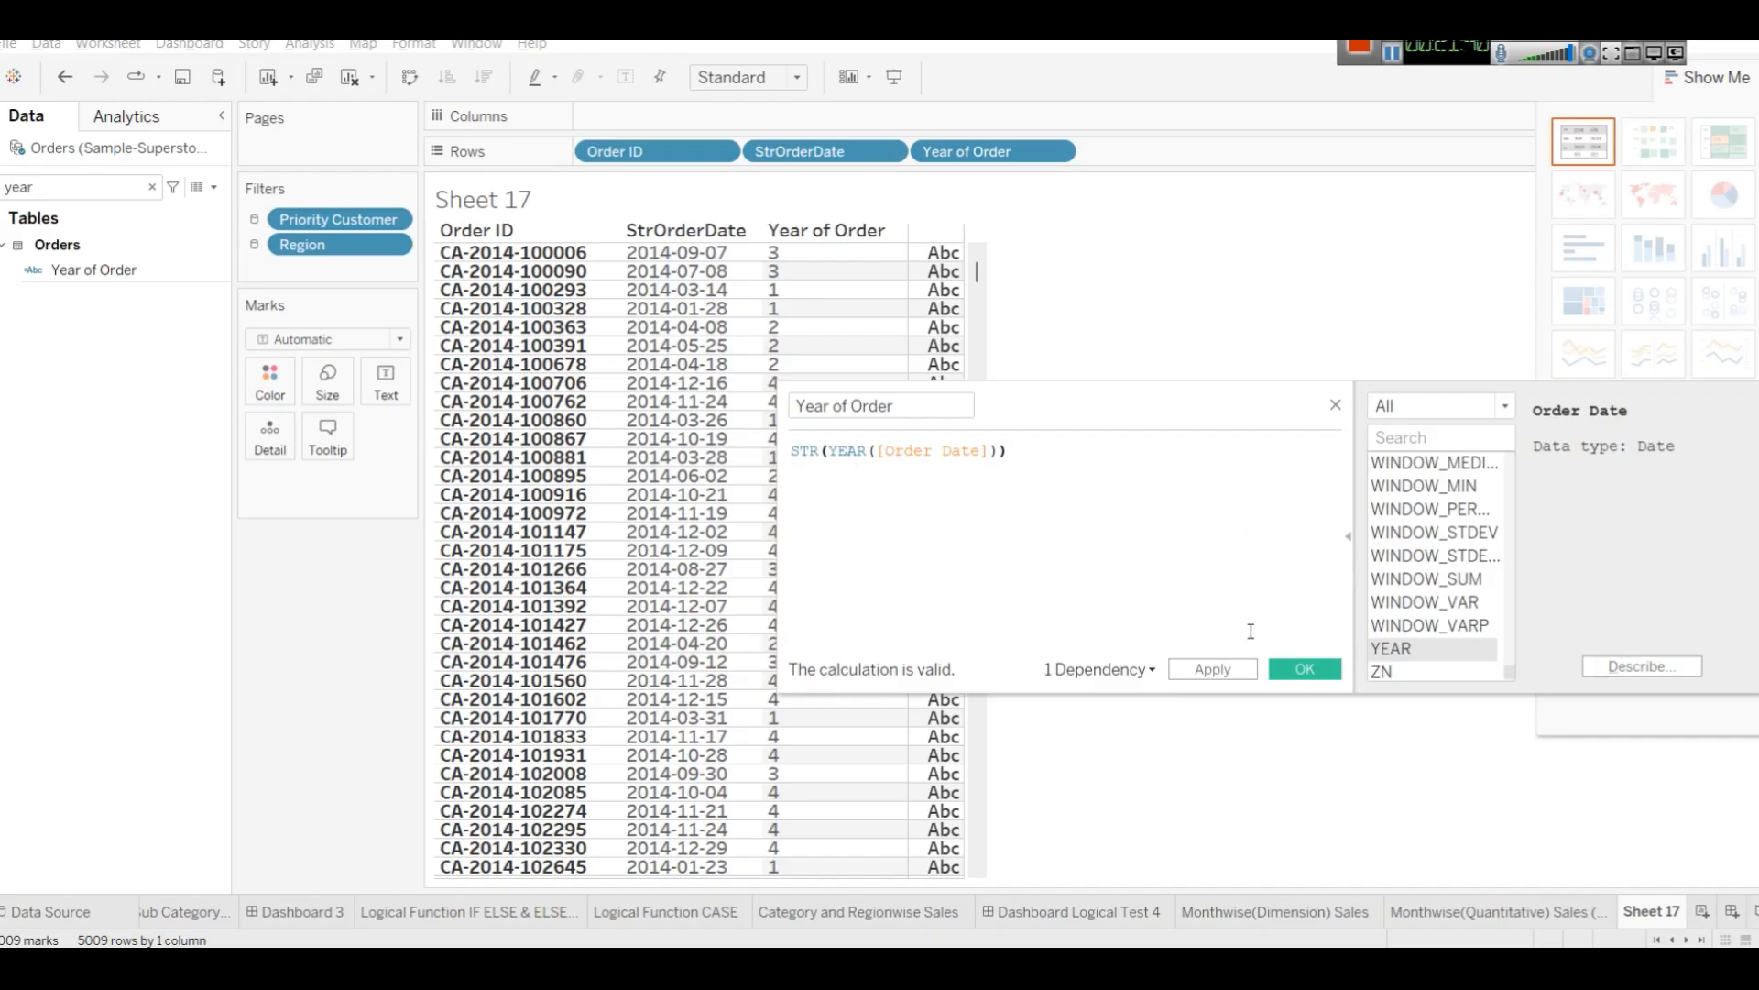
click(1211, 669)
click(1301, 672)
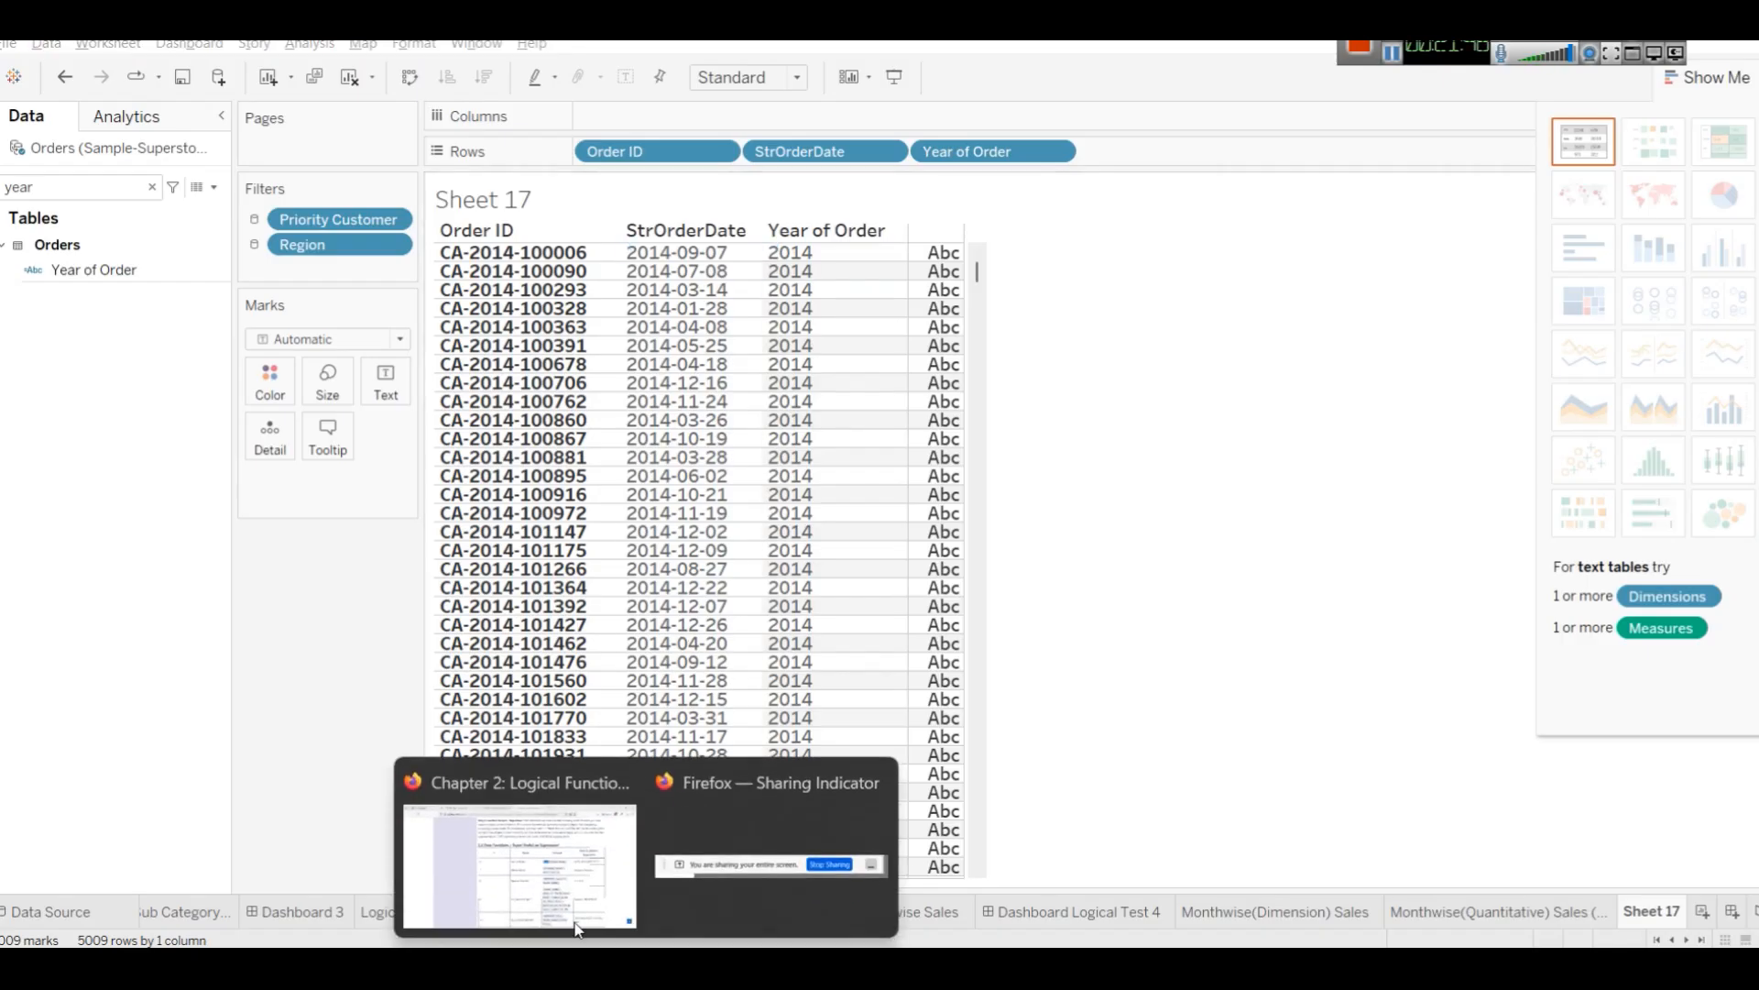
Copy the Month Name formula DATENAME('month', [Order Date]) from the tutorial and return to the worksheet.
click(578, 928)
drag(1063, 492, 1147, 520)
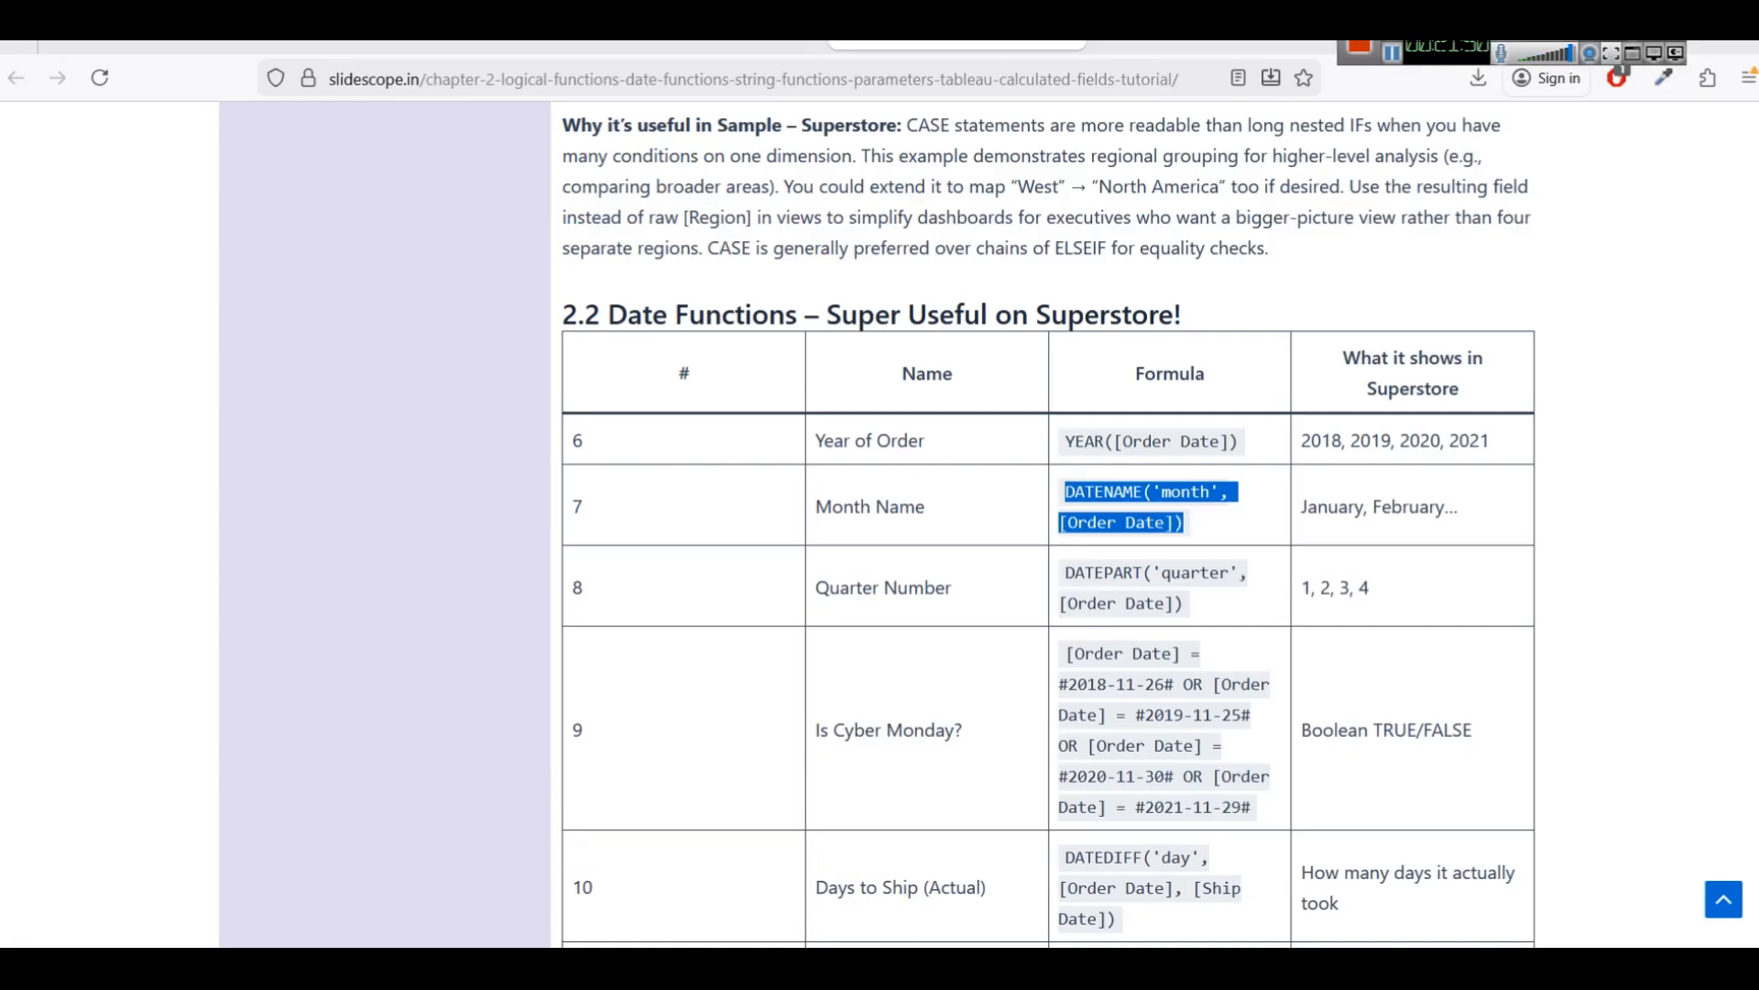
key(alt+Tab)
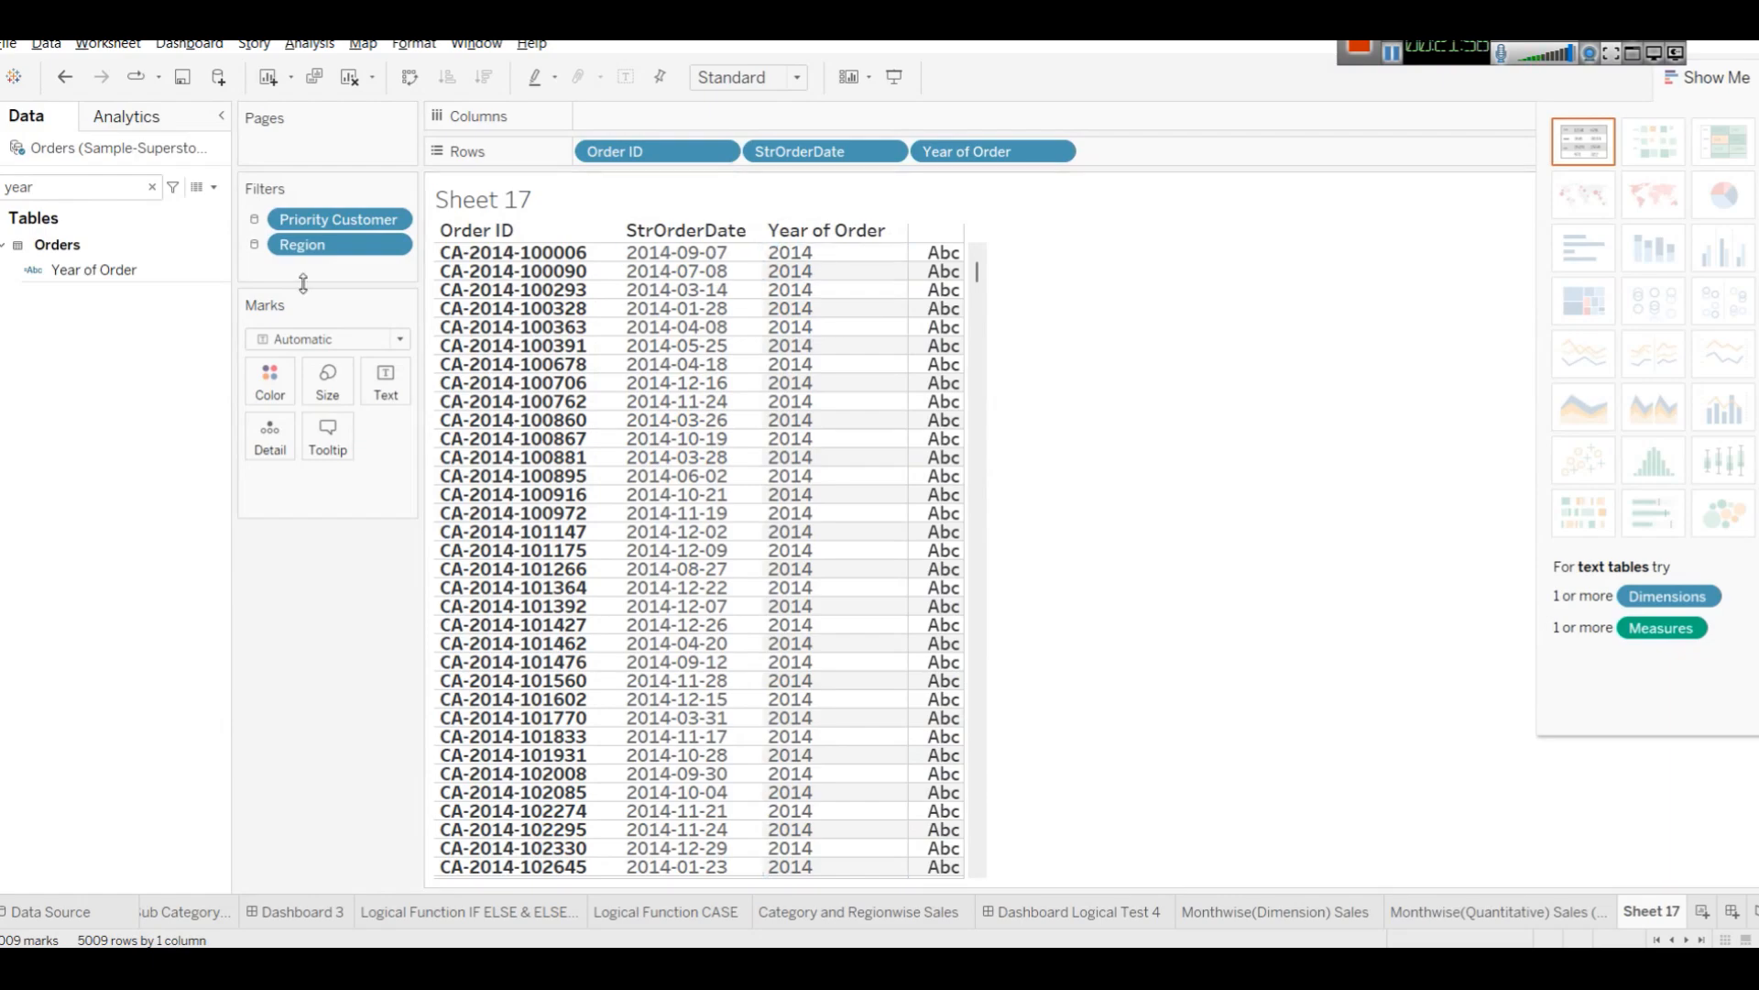
Create a new calculated field with the DATENAME('month', [Order Date]) formula and search the function list for date.
click(152, 186)
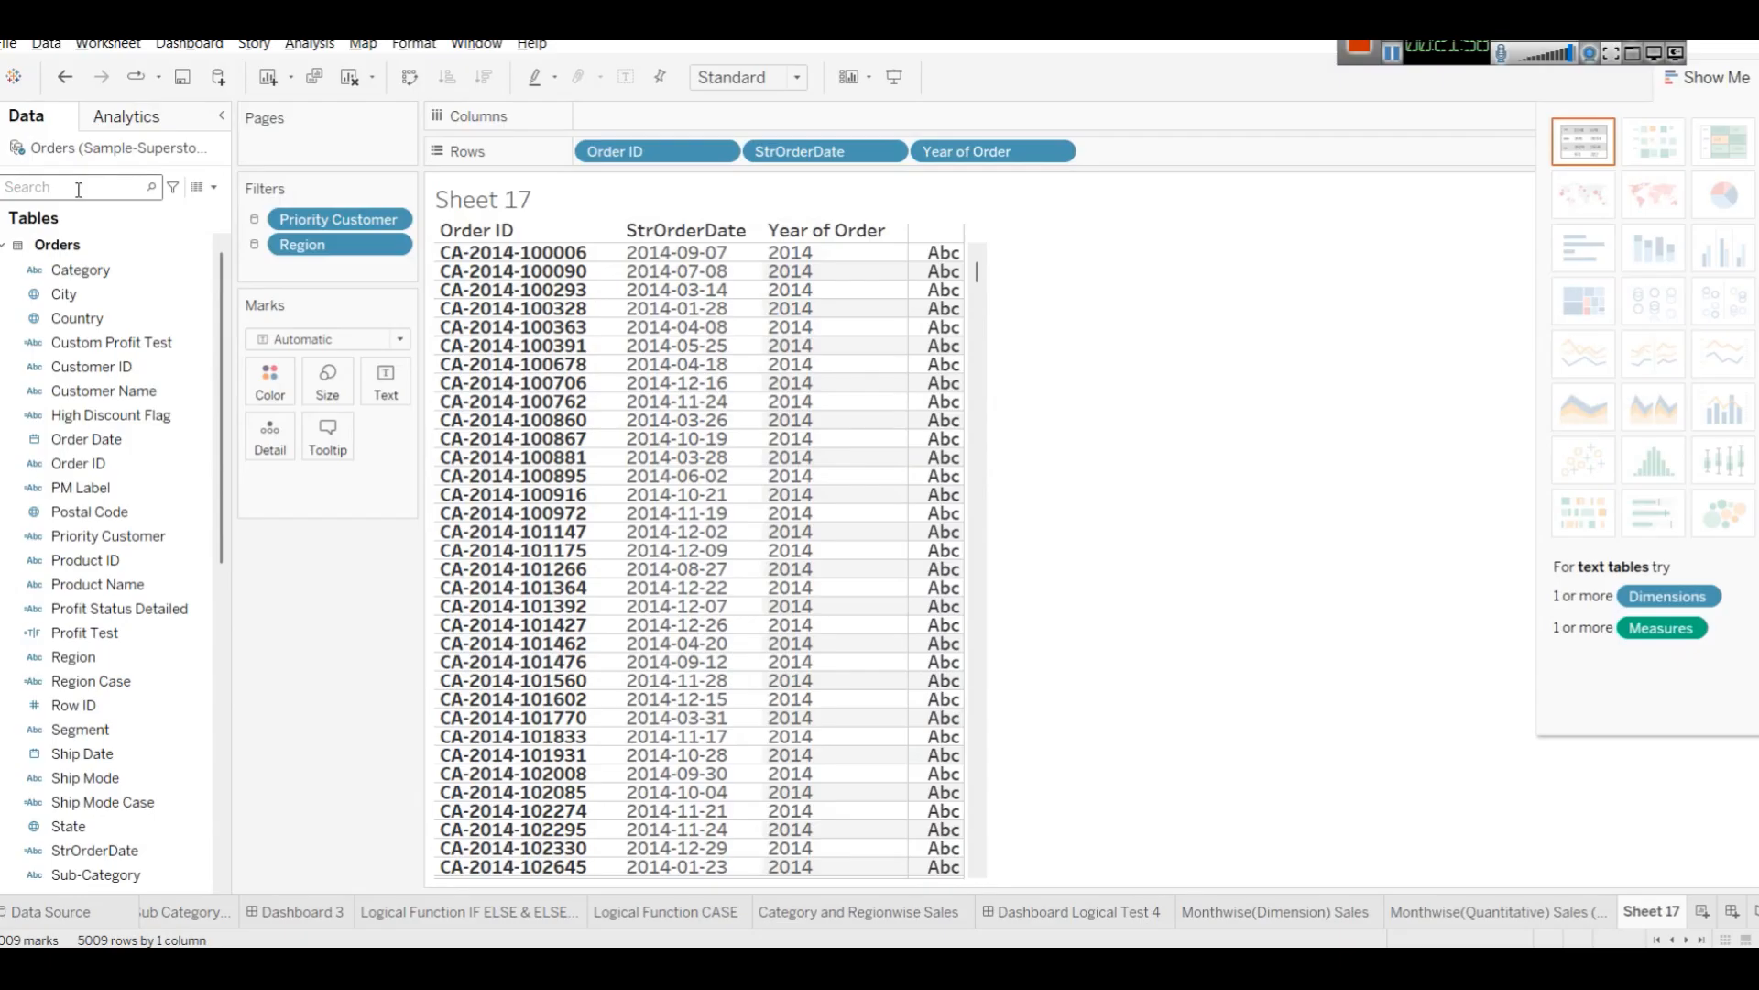
click(216, 187)
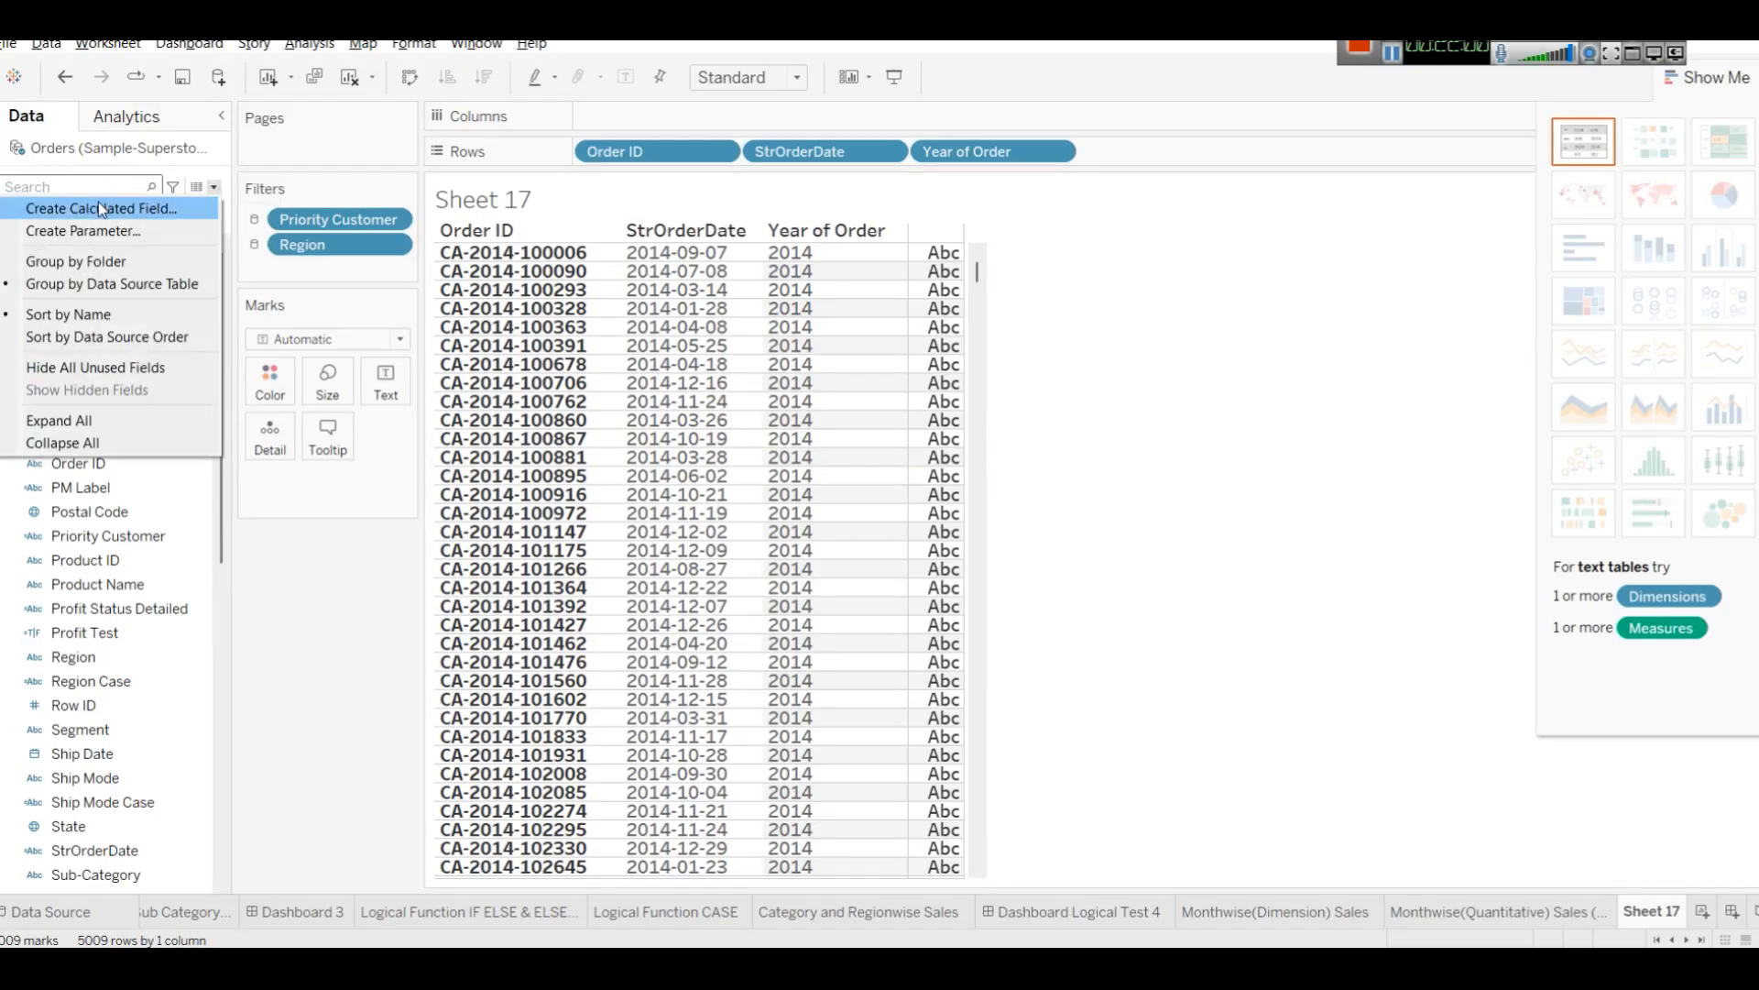
click(101, 208)
click(1087, 490)
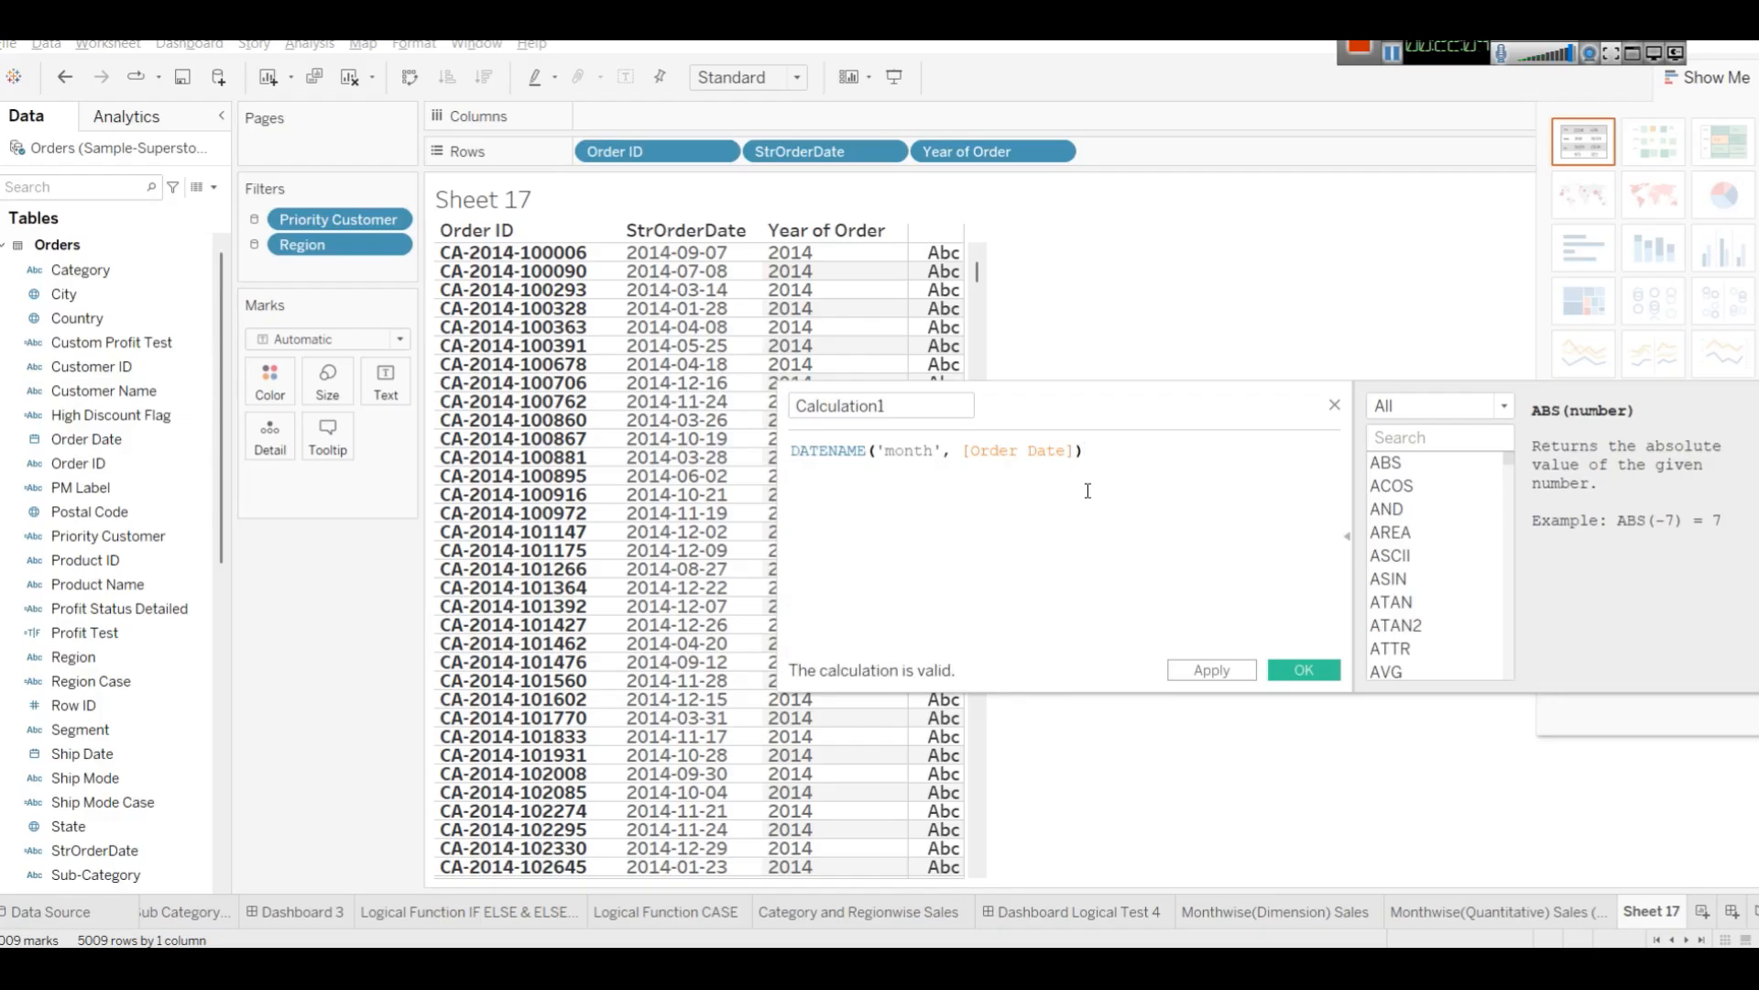
click(1396, 444)
text(date)
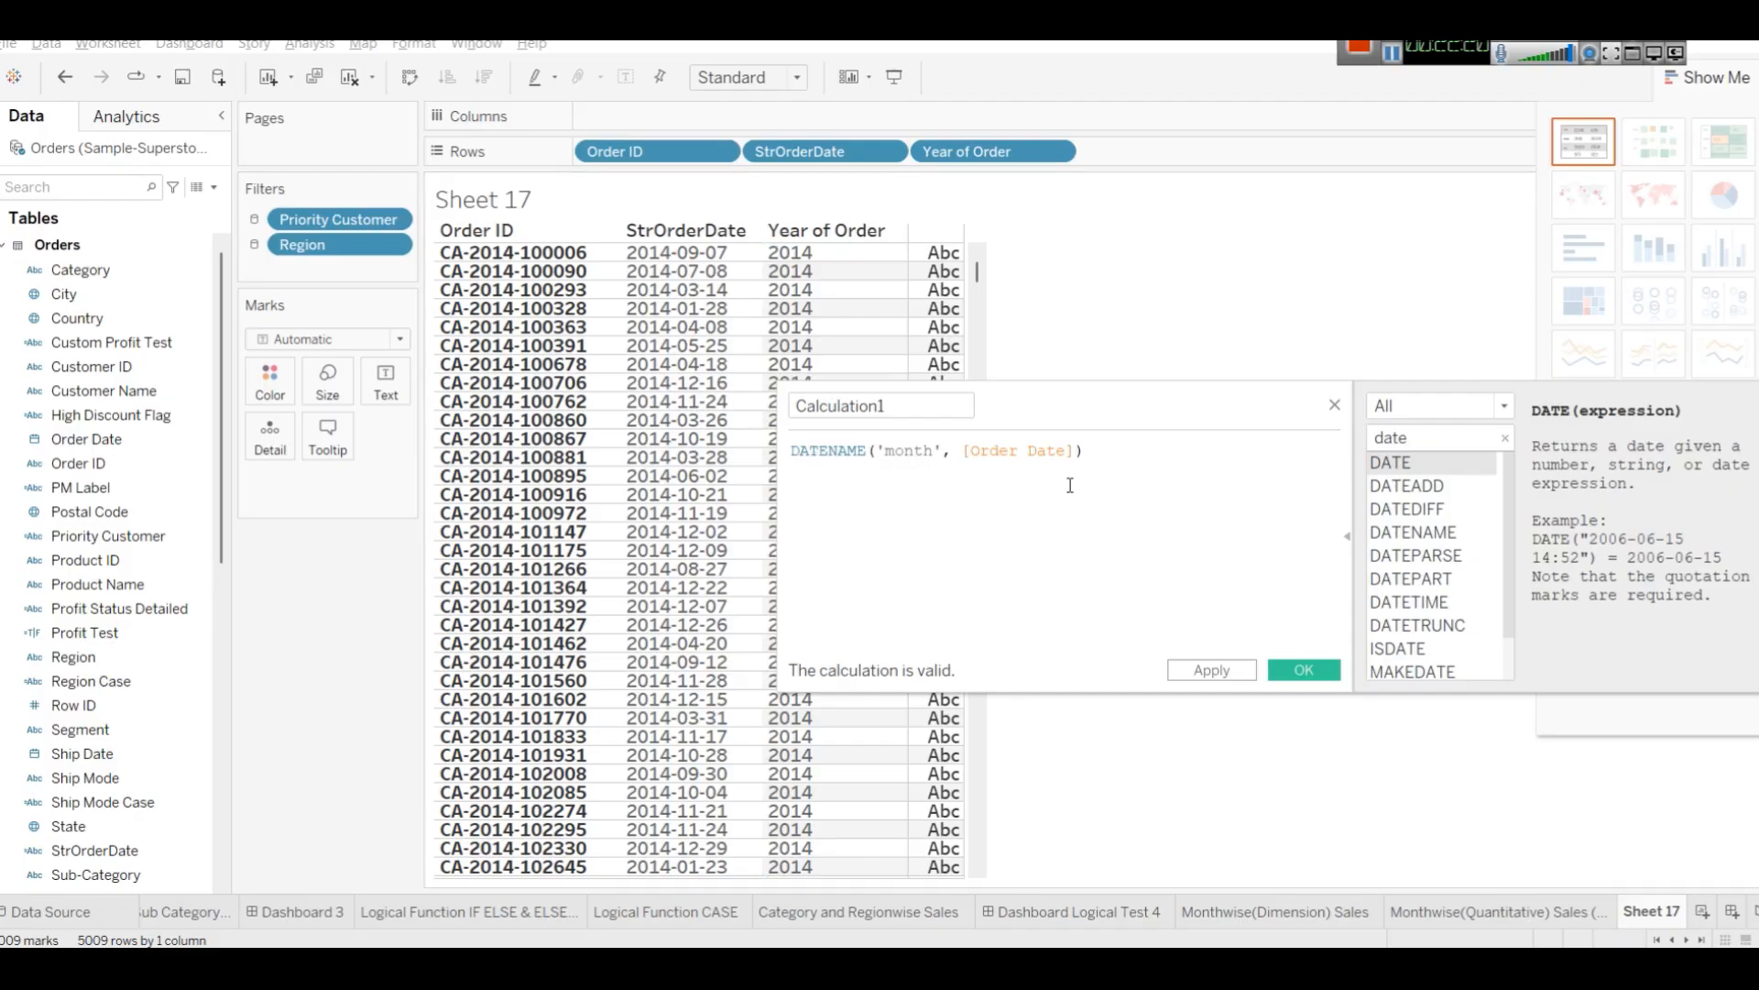
Name the calculation MonthName, save it, and add it to Rows after Year of Order.
double_click(933, 405)
text(Dat)
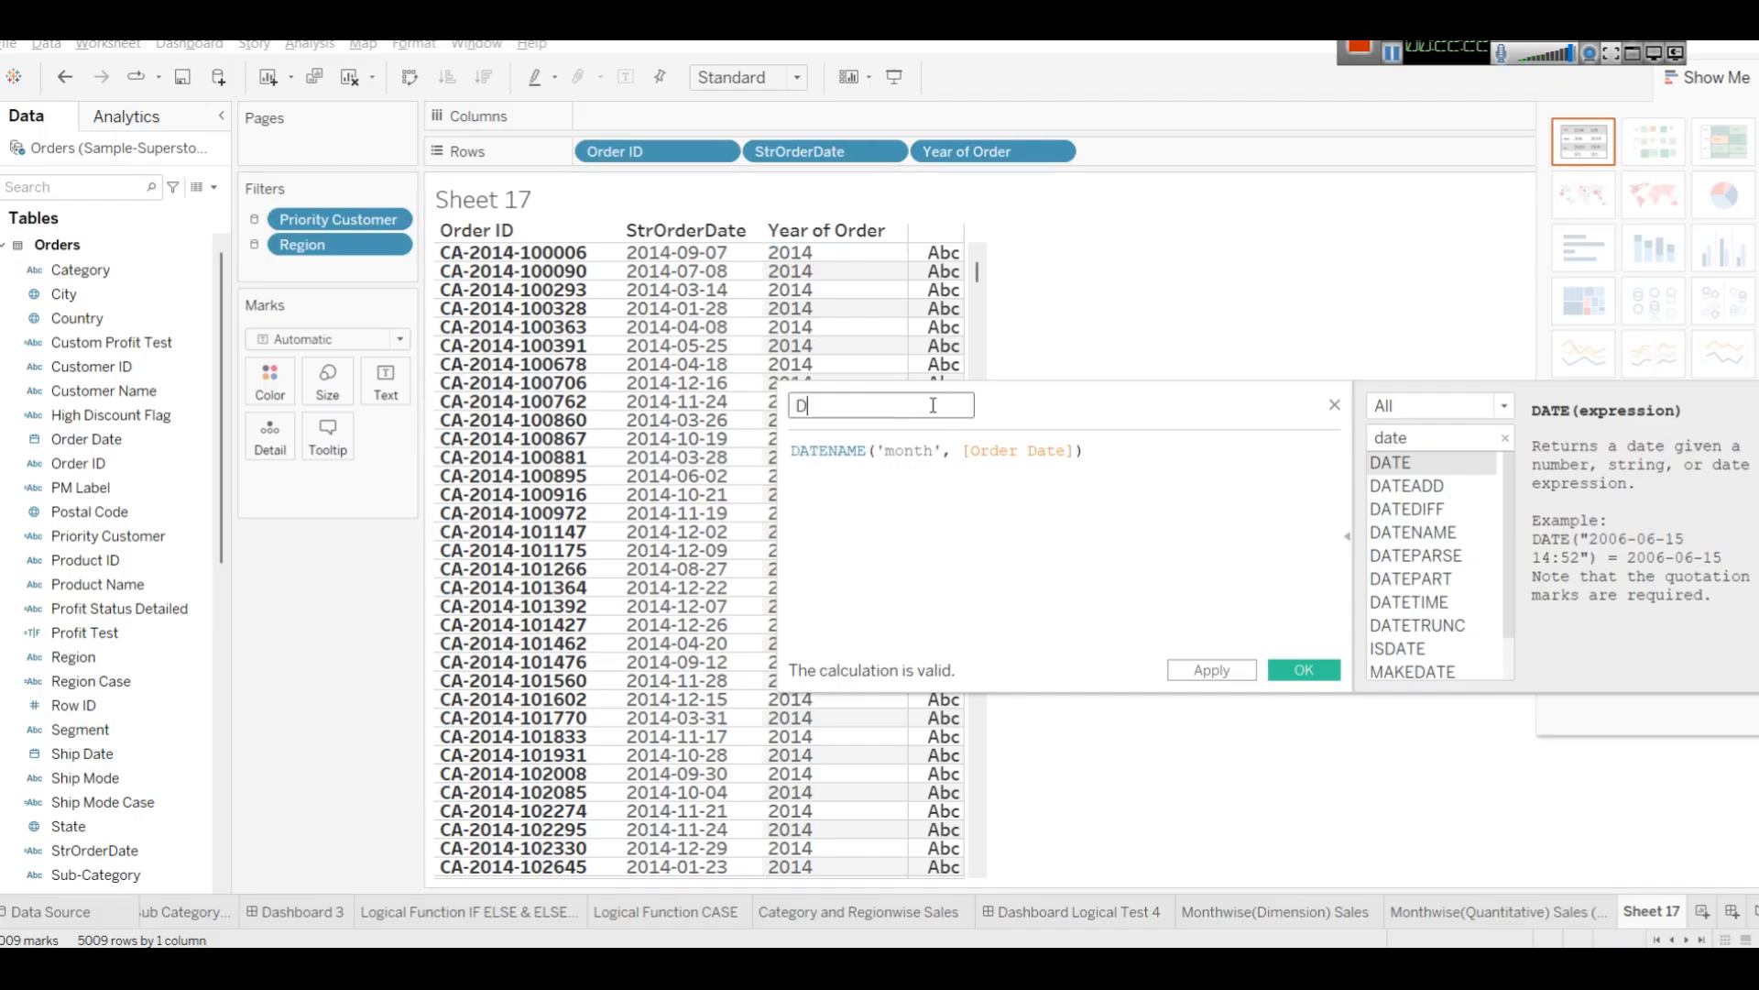
double_click(933, 405)
text(Mo)
key(BackSpace)
text(onthName)
click(1212, 670)
click(1304, 670)
drag(119, 437, 1182, 161)
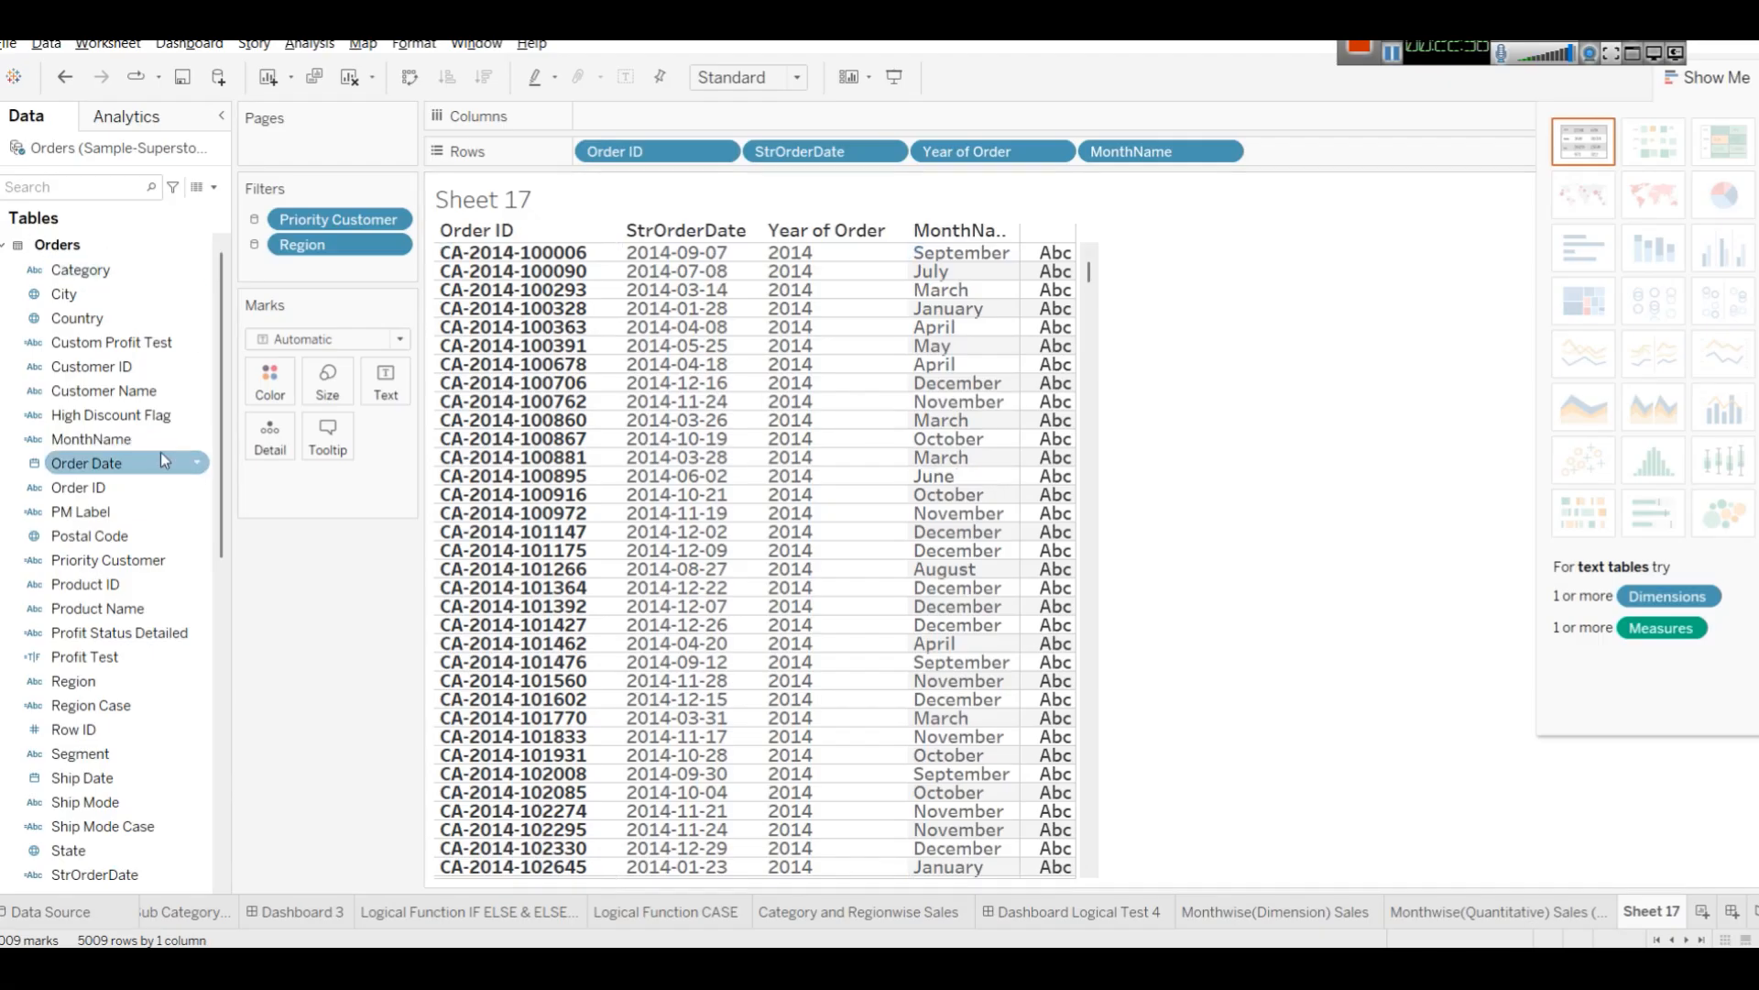
Open the MonthName calculation for editing and change its date part to 'year', applying the change.
right_click(125, 446)
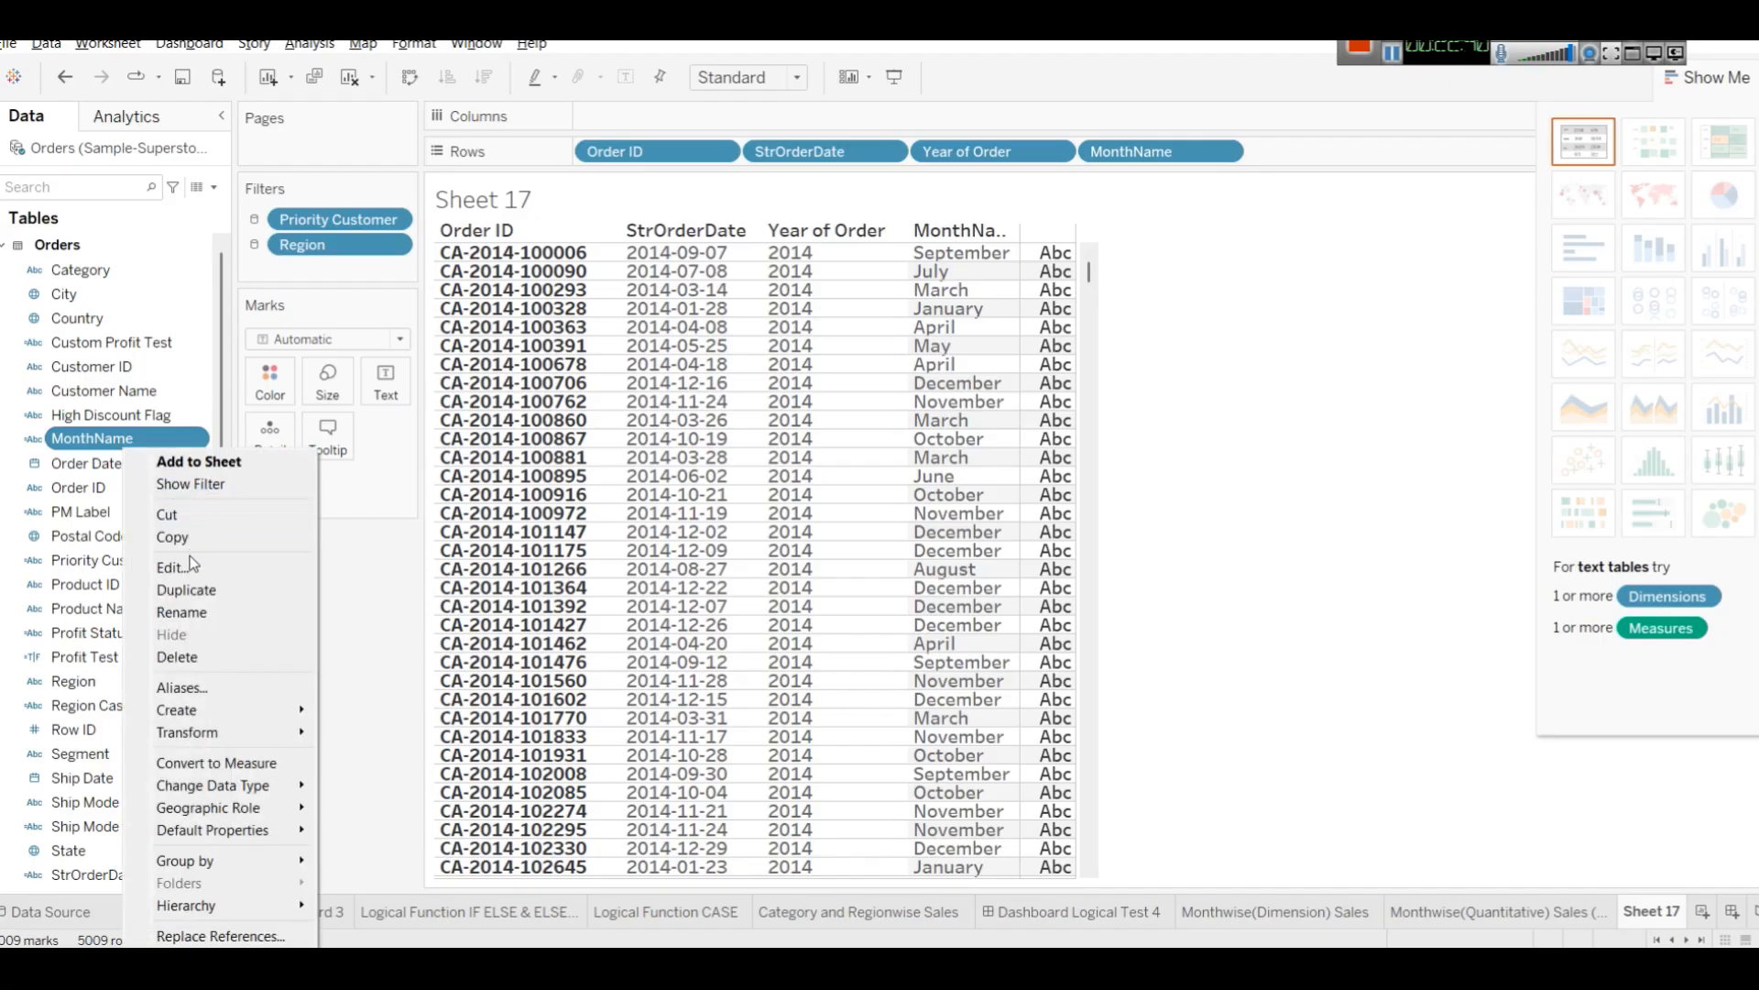
click(191, 565)
right_click(102, 438)
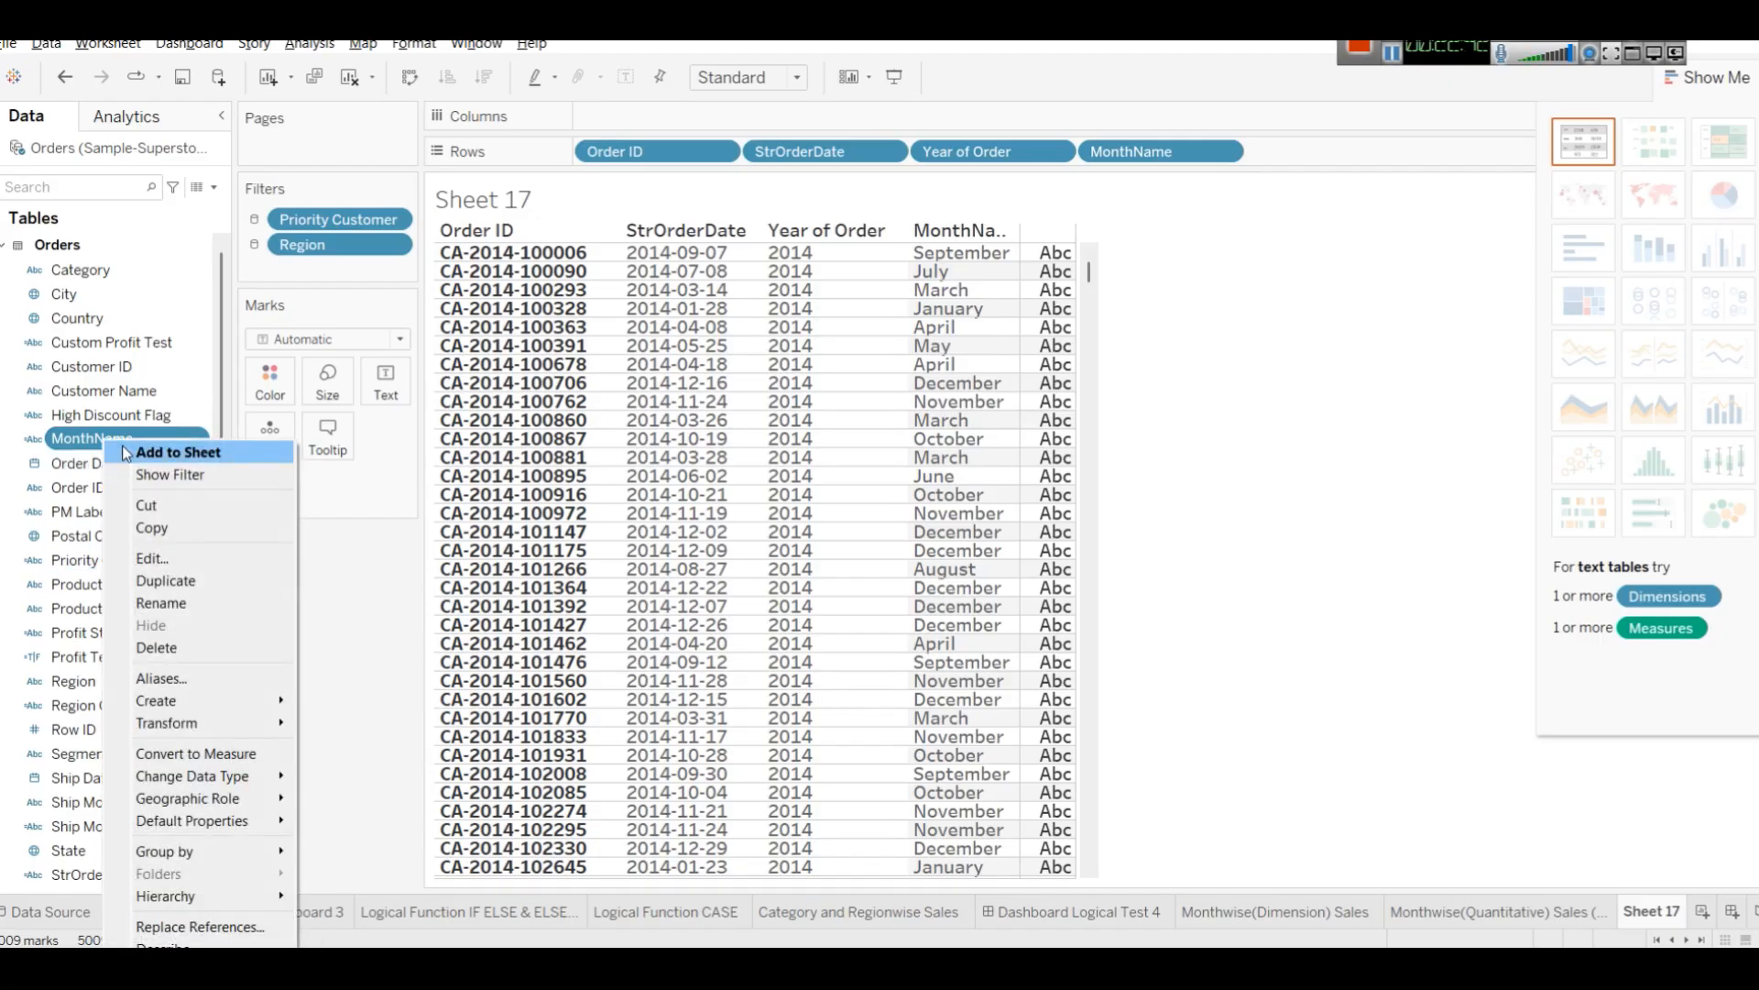
click(174, 558)
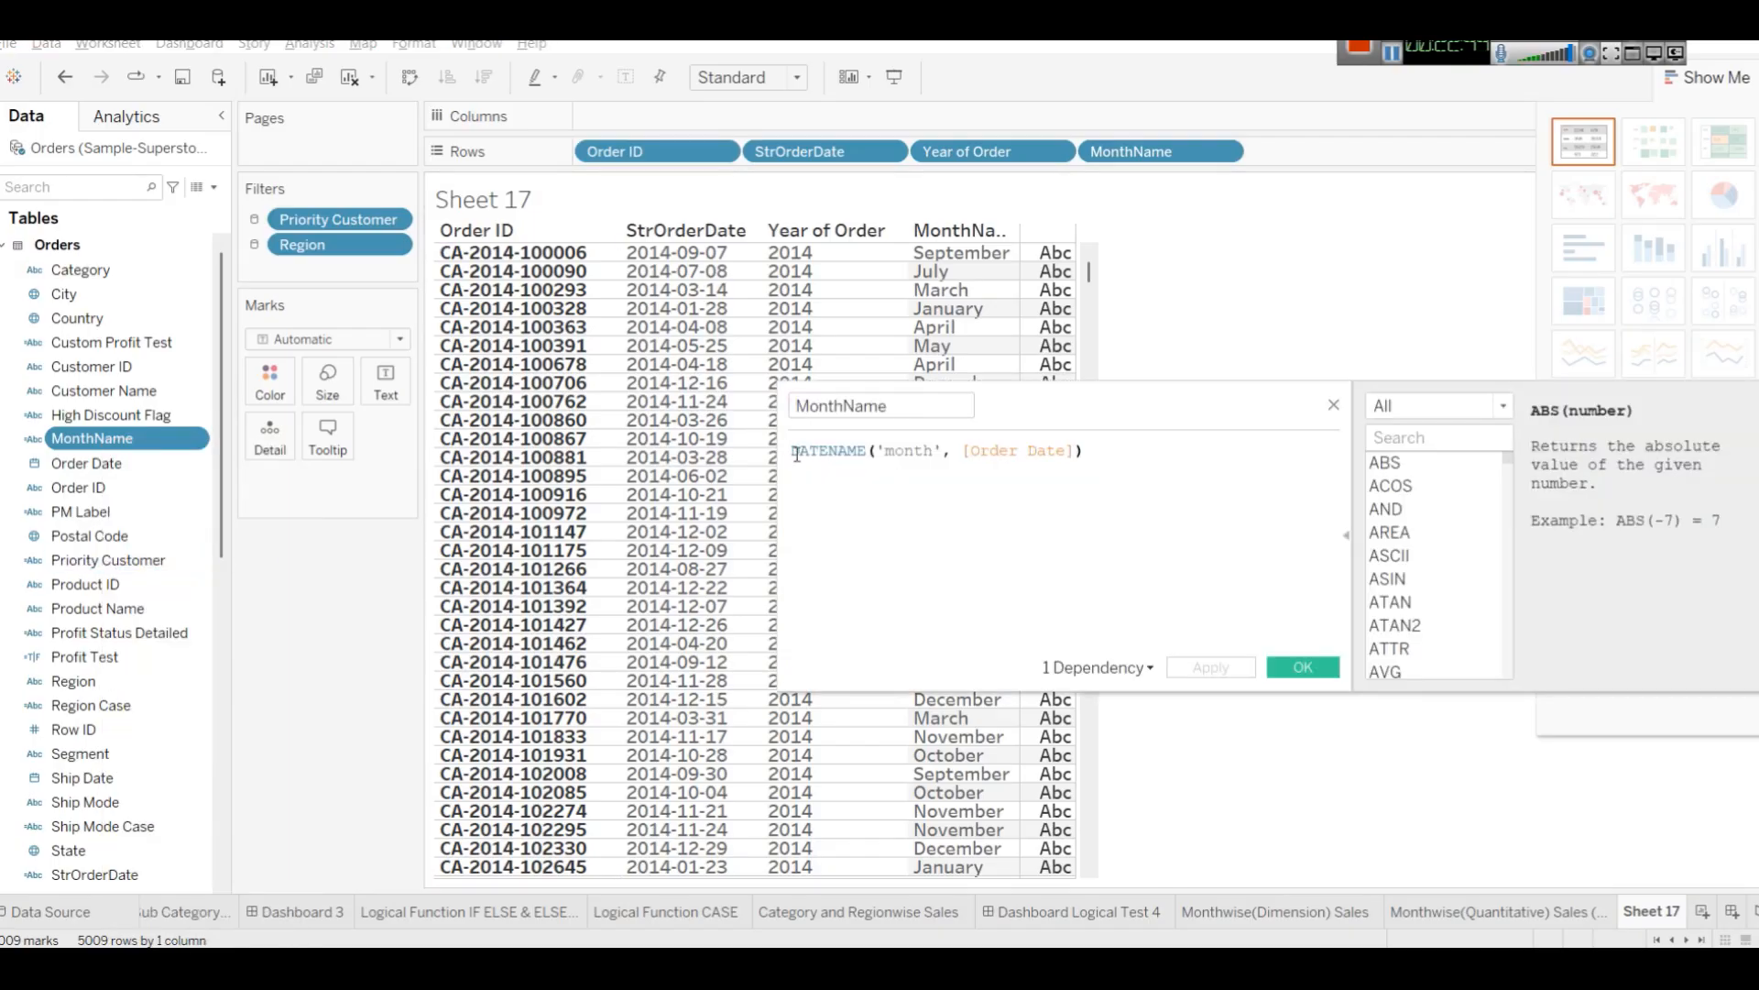
double_click(830, 451)
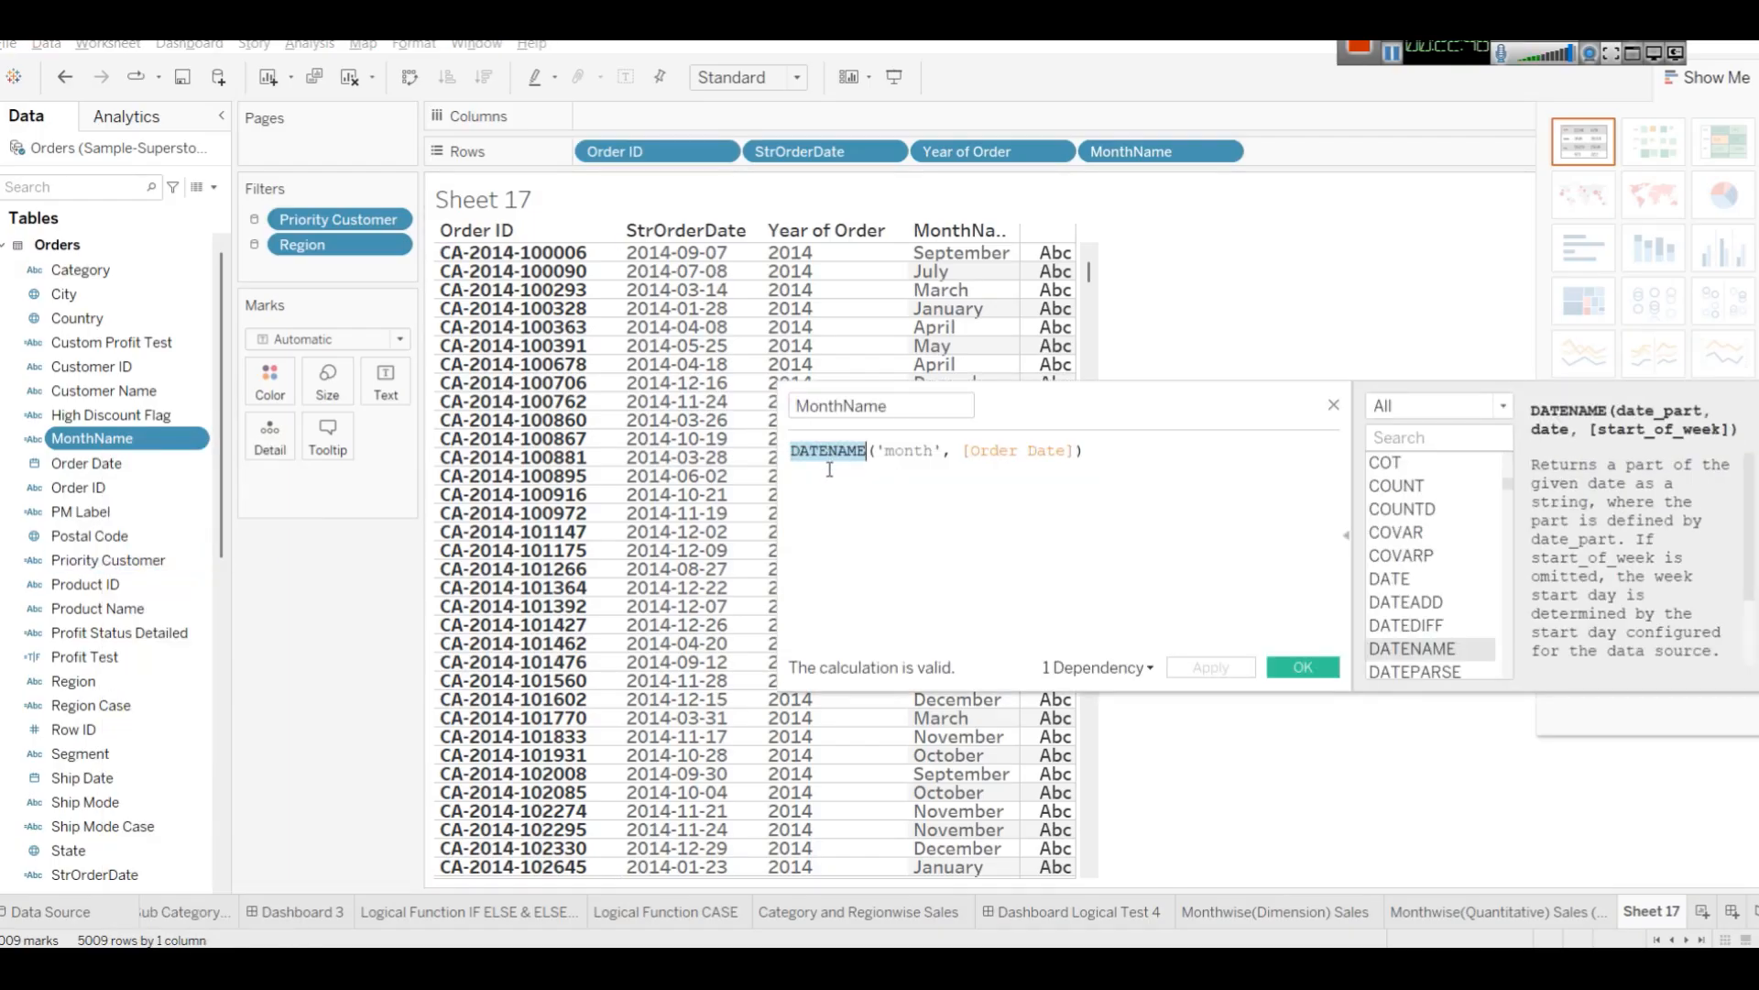
double_click(916, 451)
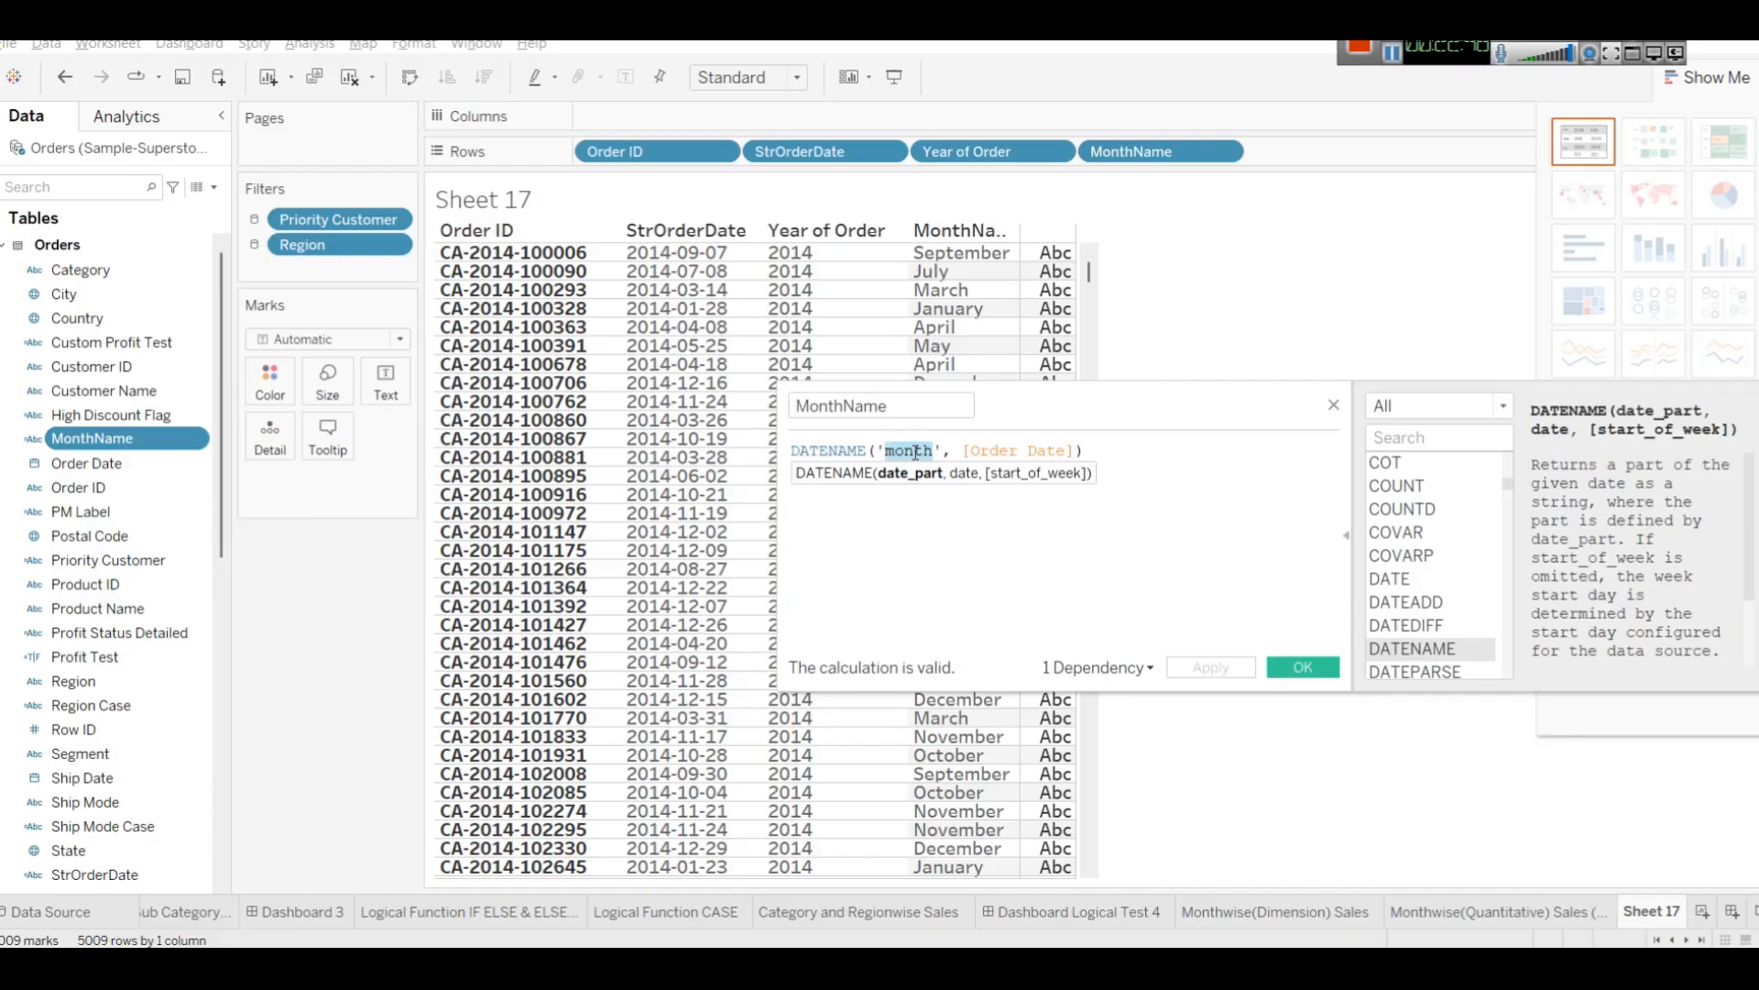
key(BackSpace)
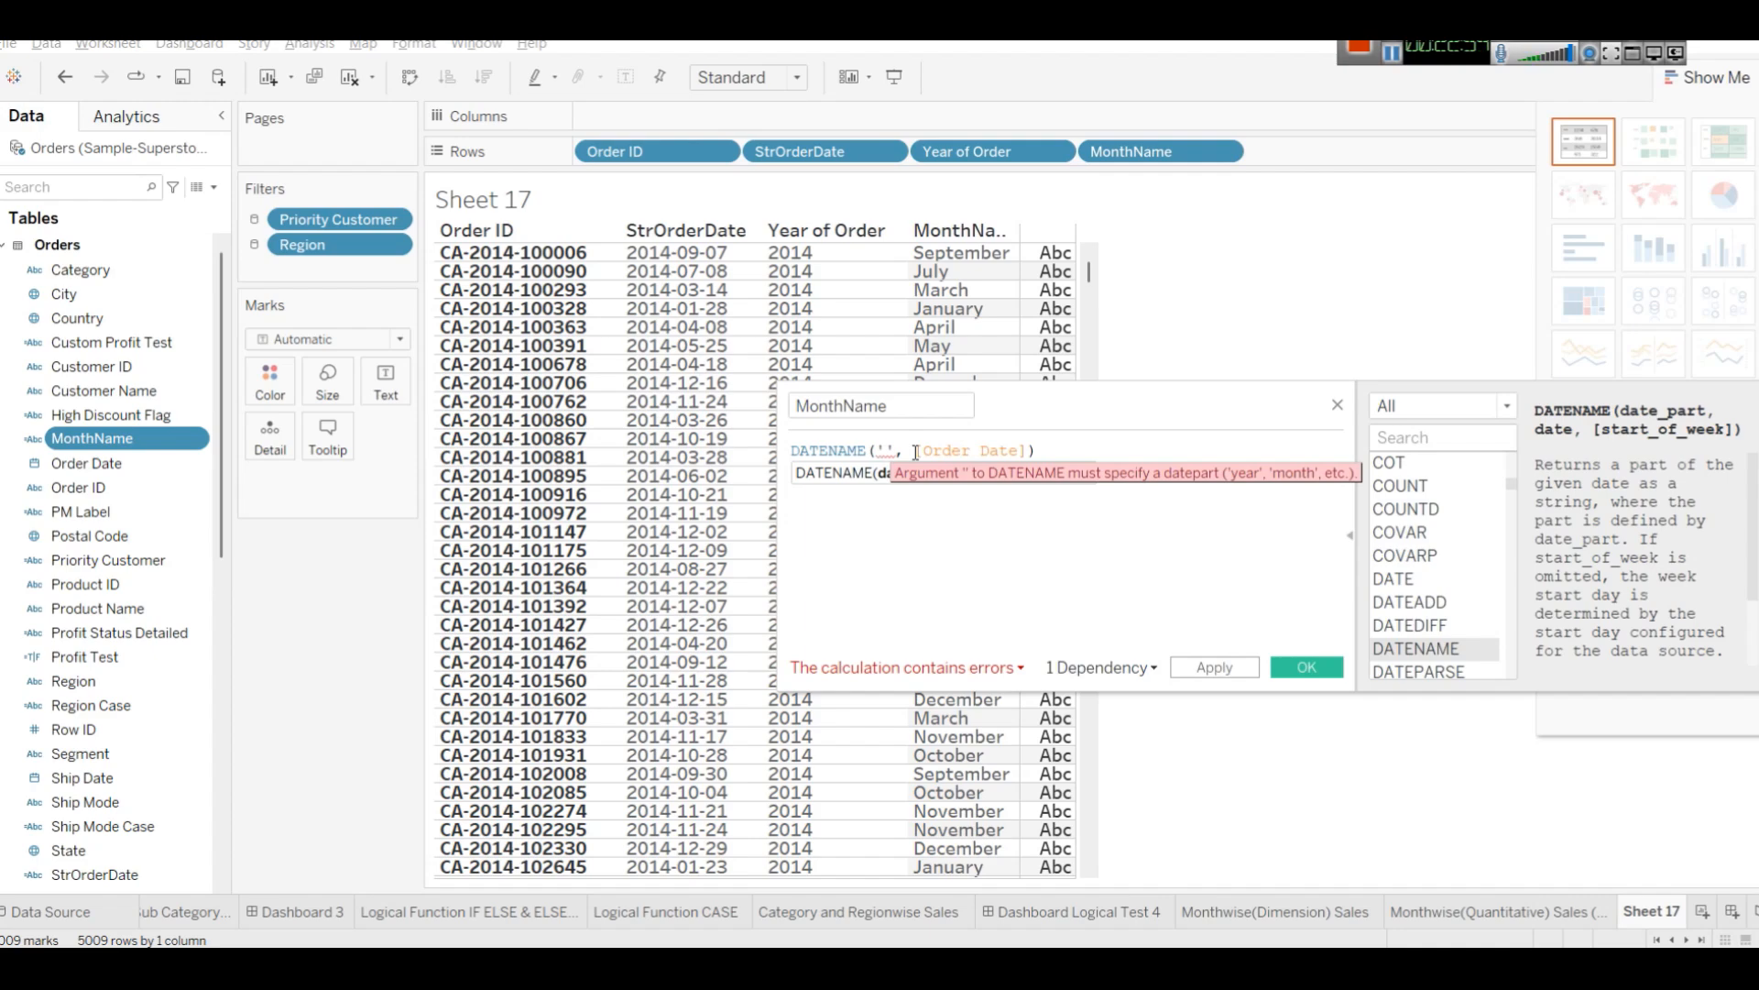
text(Year)
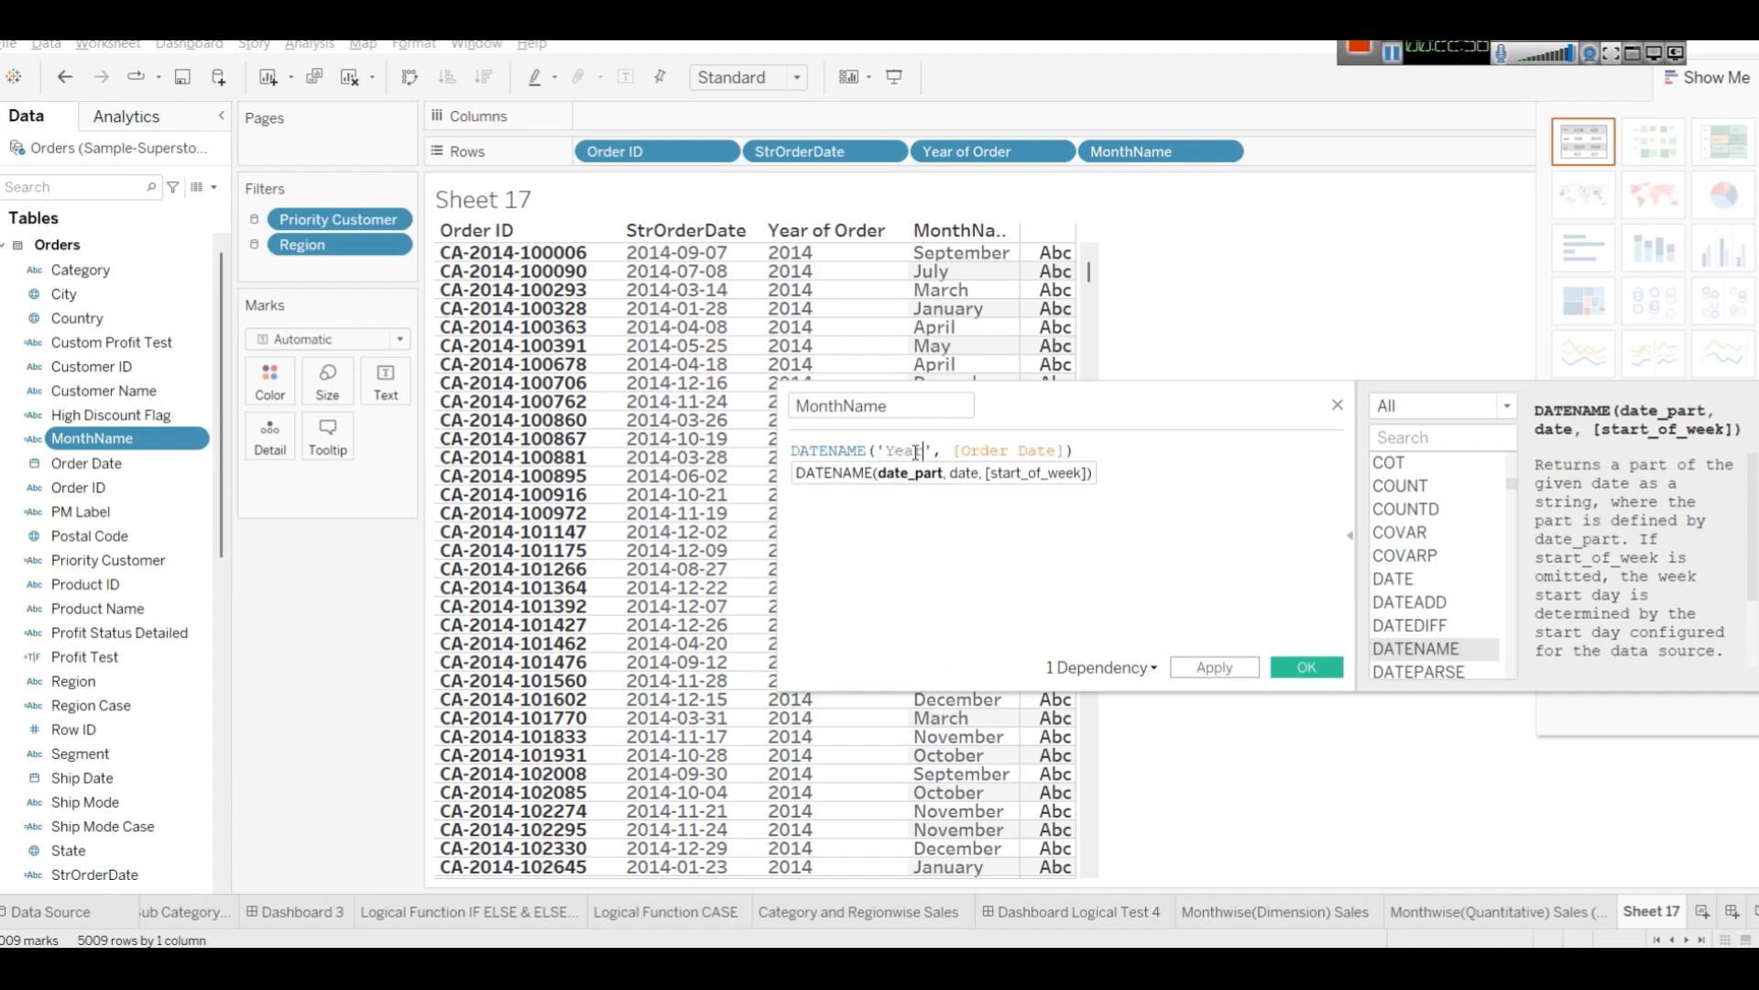
double_click(915, 452)
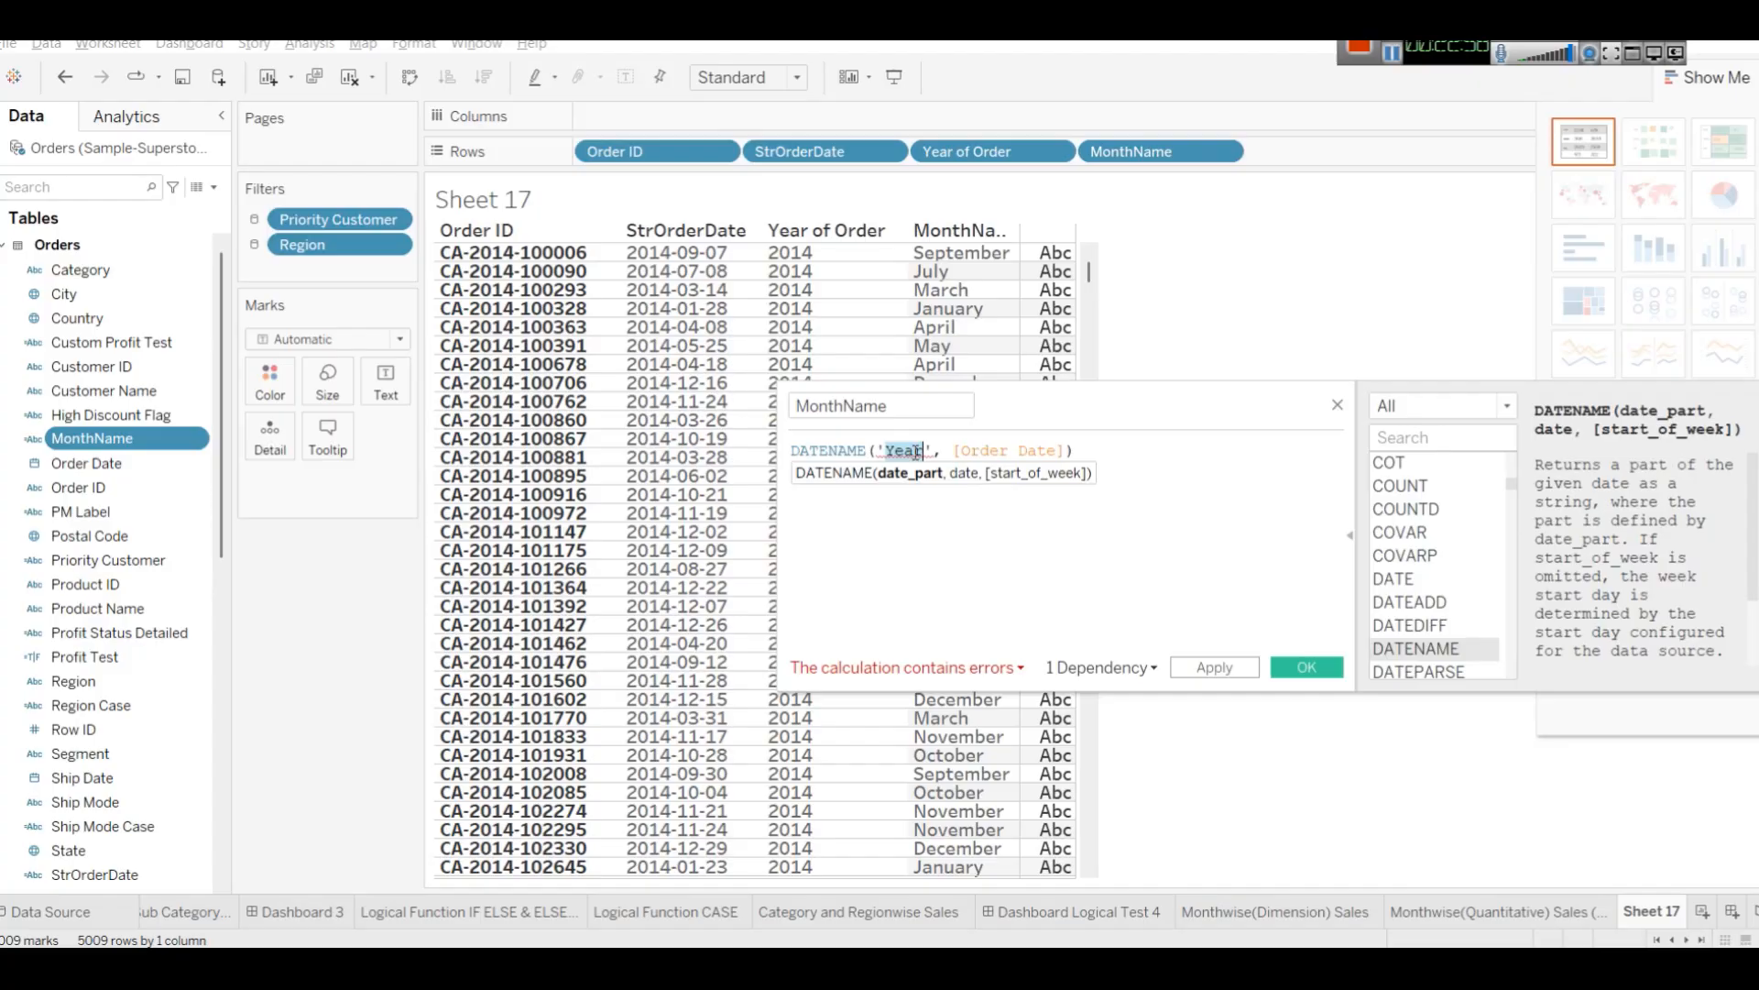
text(year)
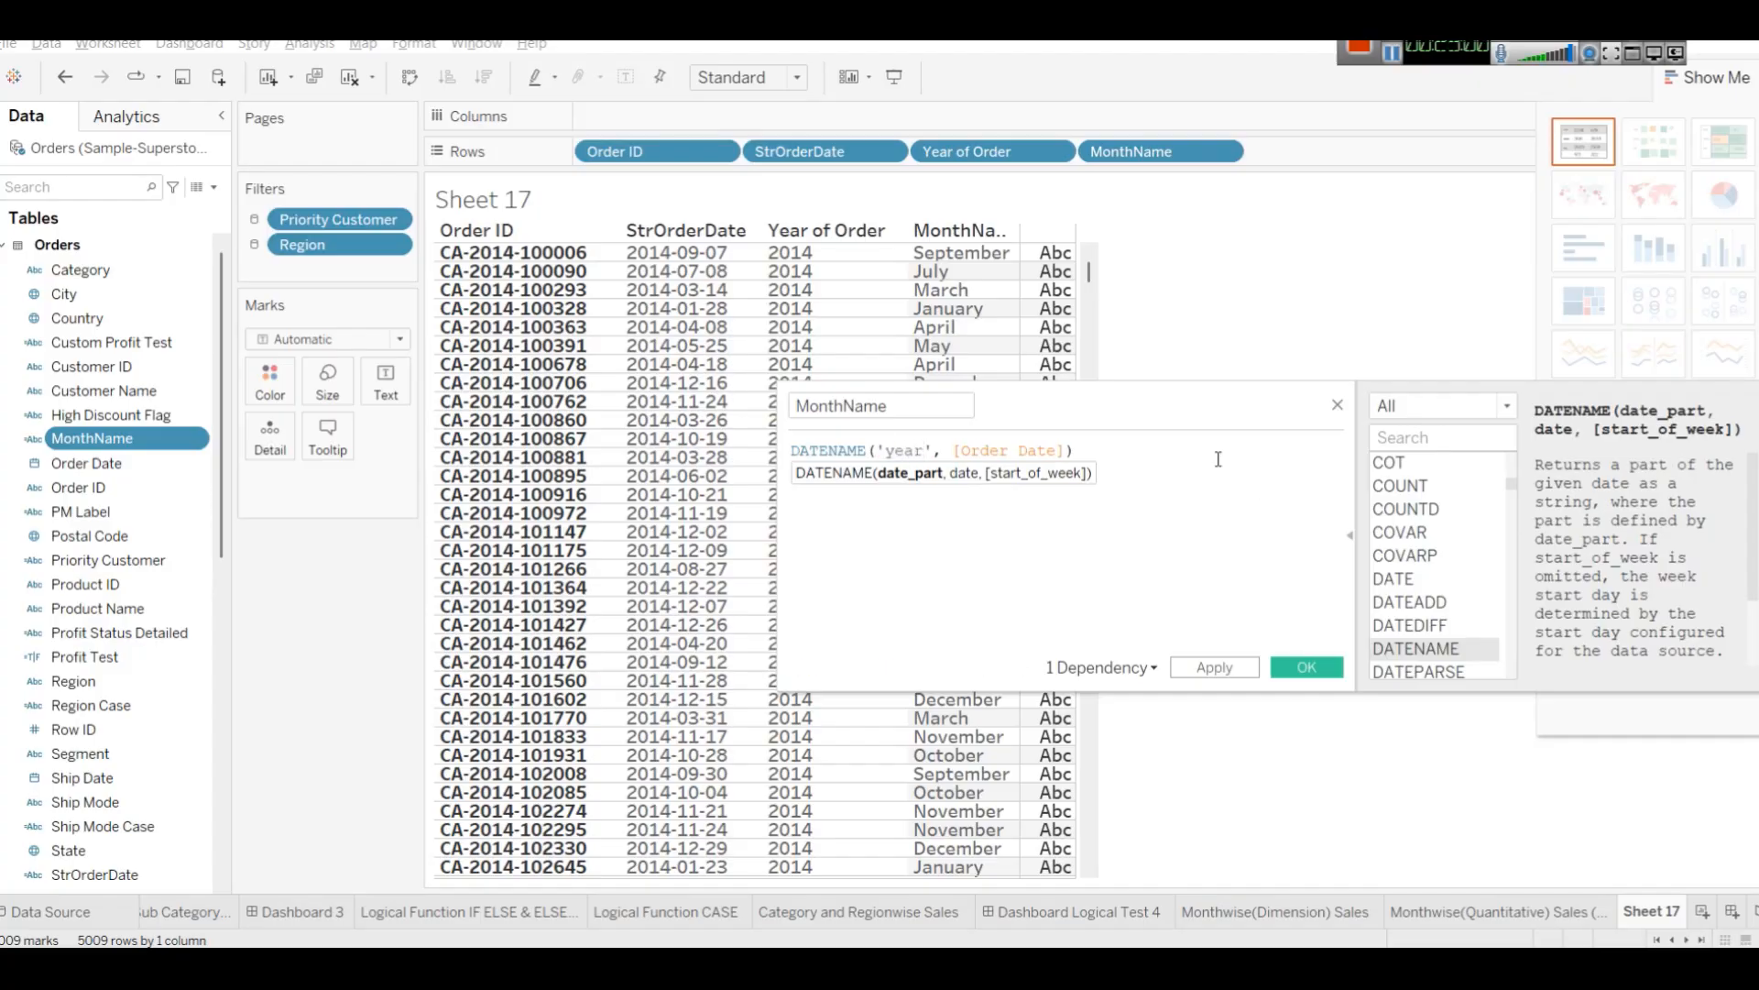
click(1186, 443)
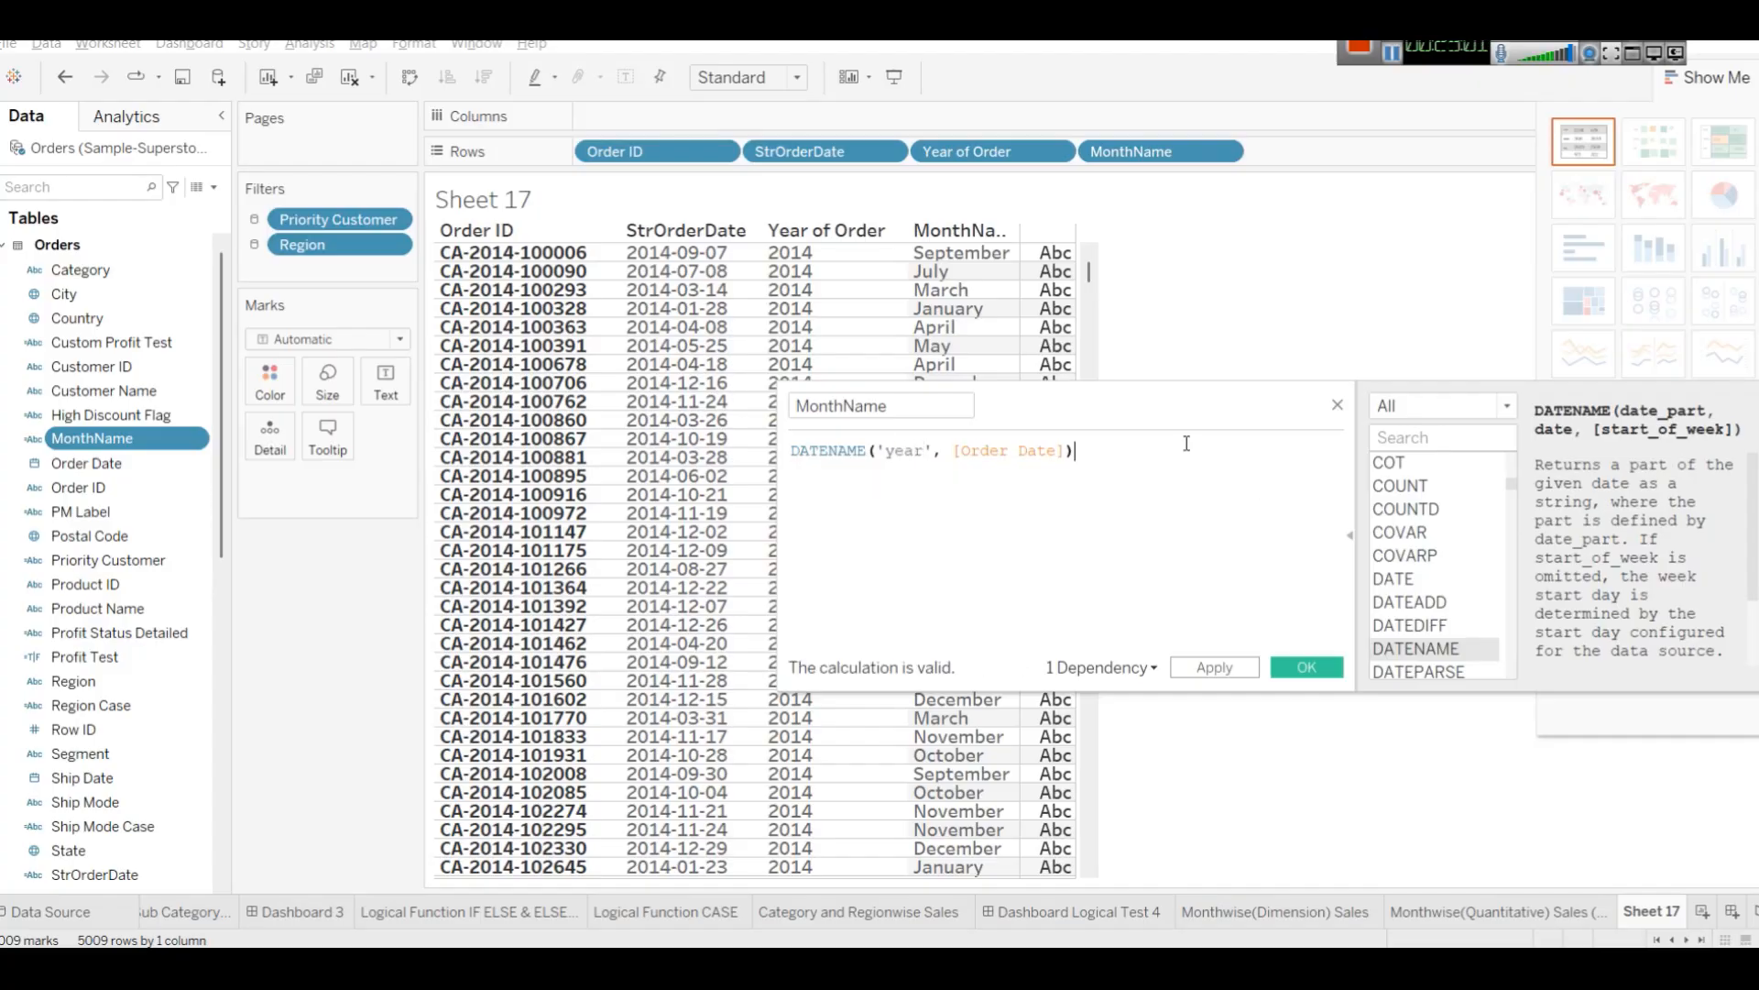
click(1227, 675)
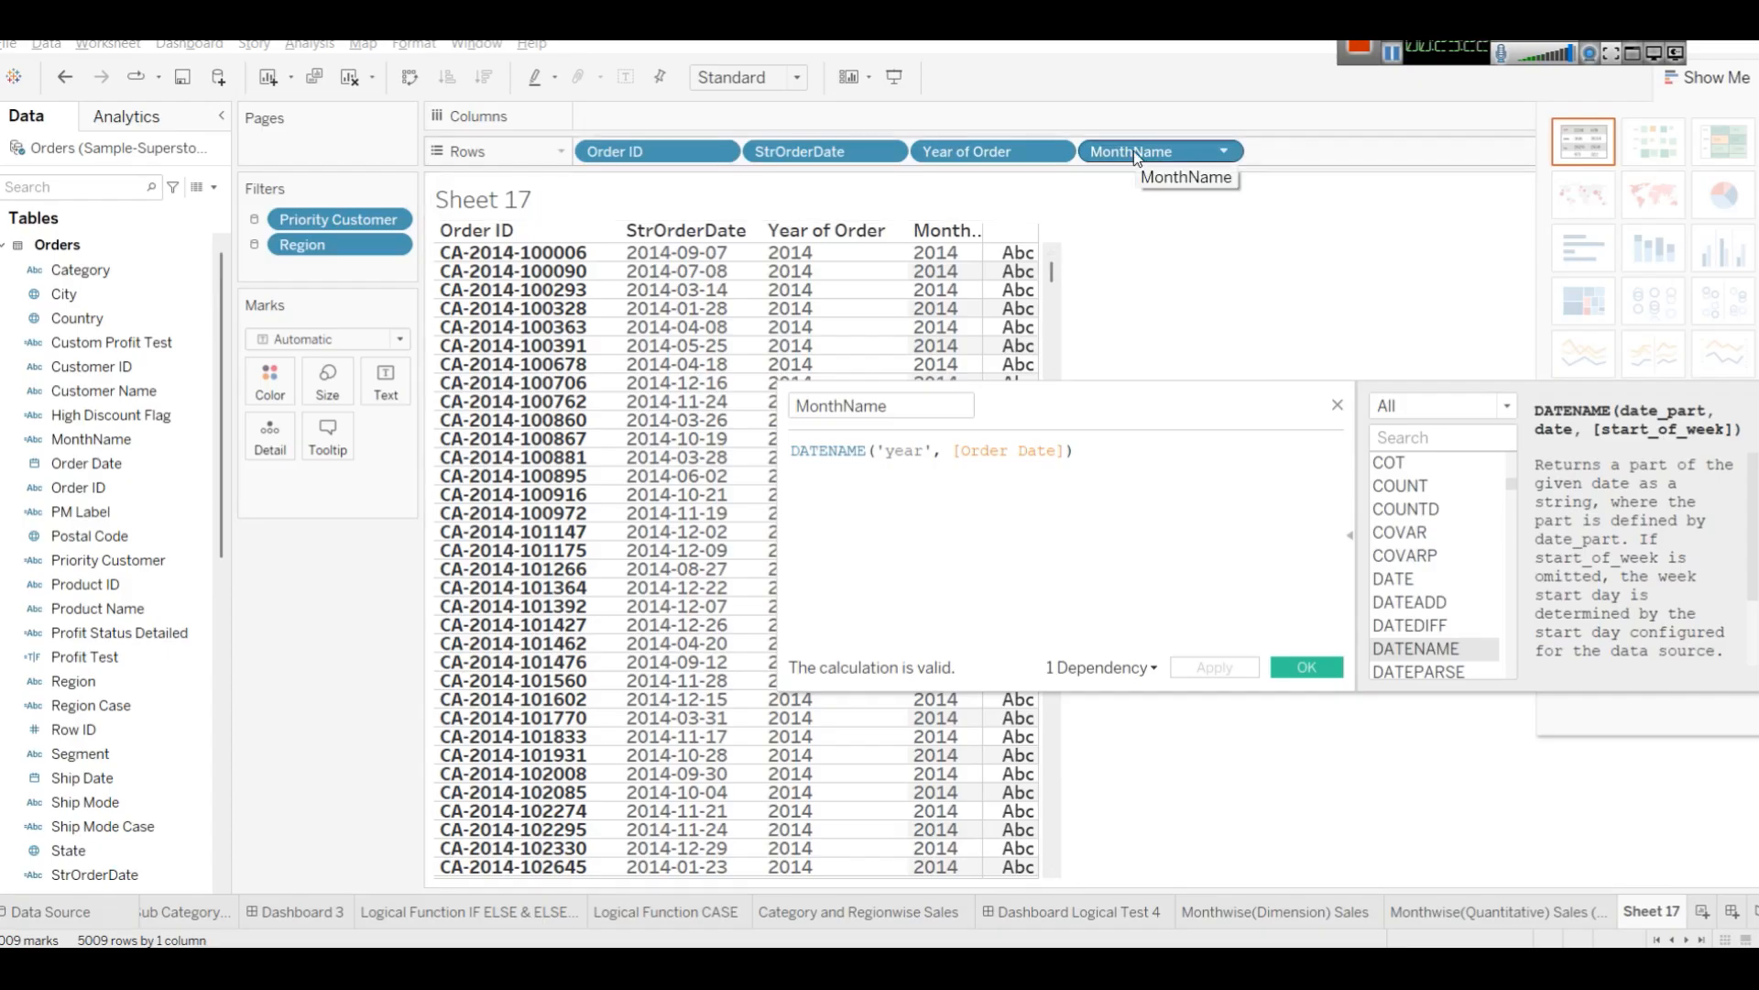
Set the MonthName date part back to 'month', apply it and close the editor.
double_click(919, 453)
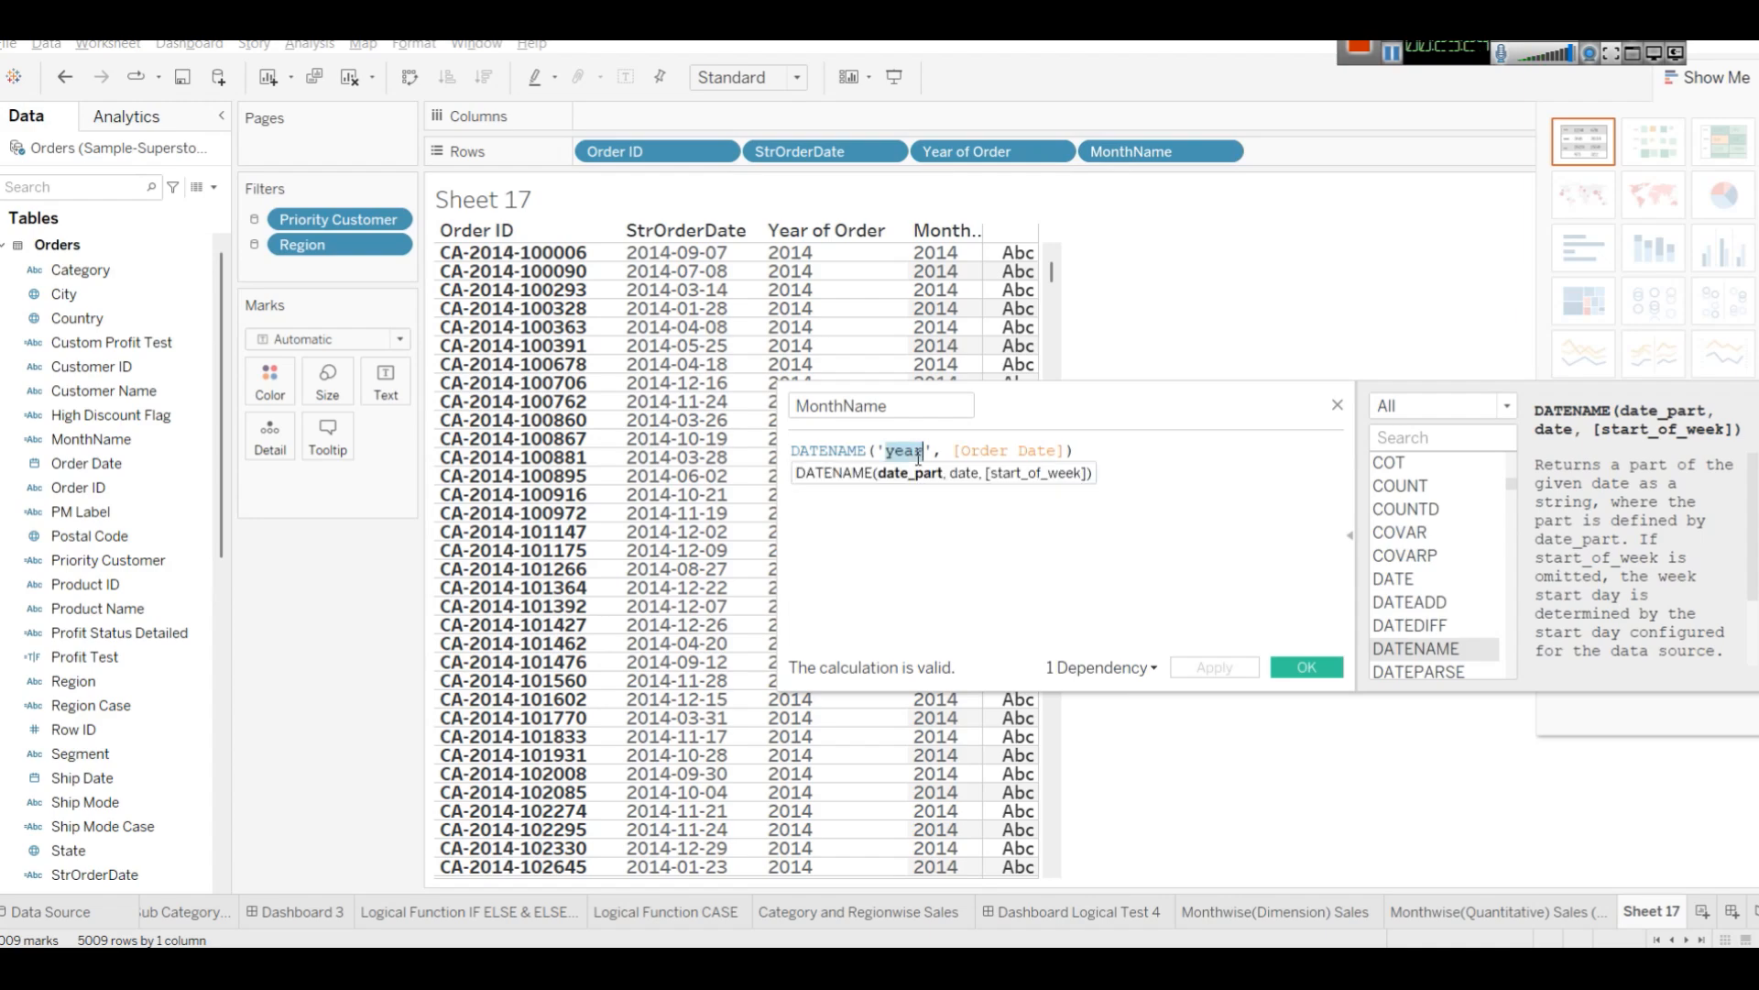
text(month)
key(Return)
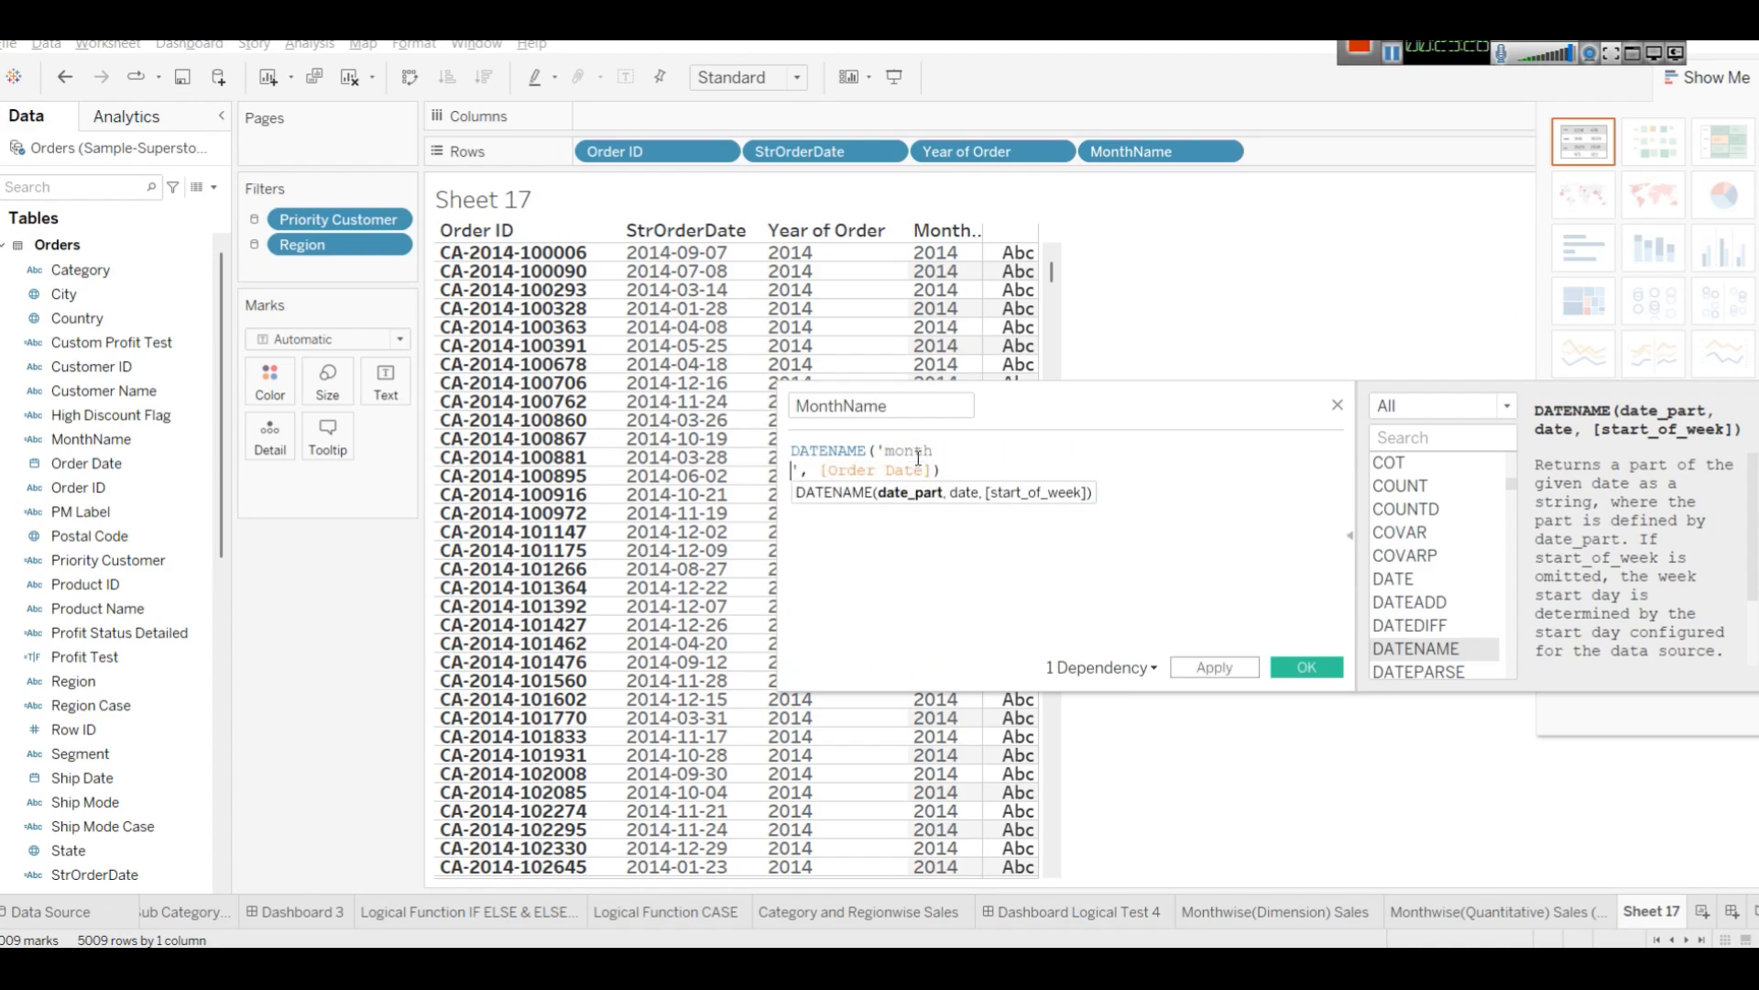
key(BackSpace)
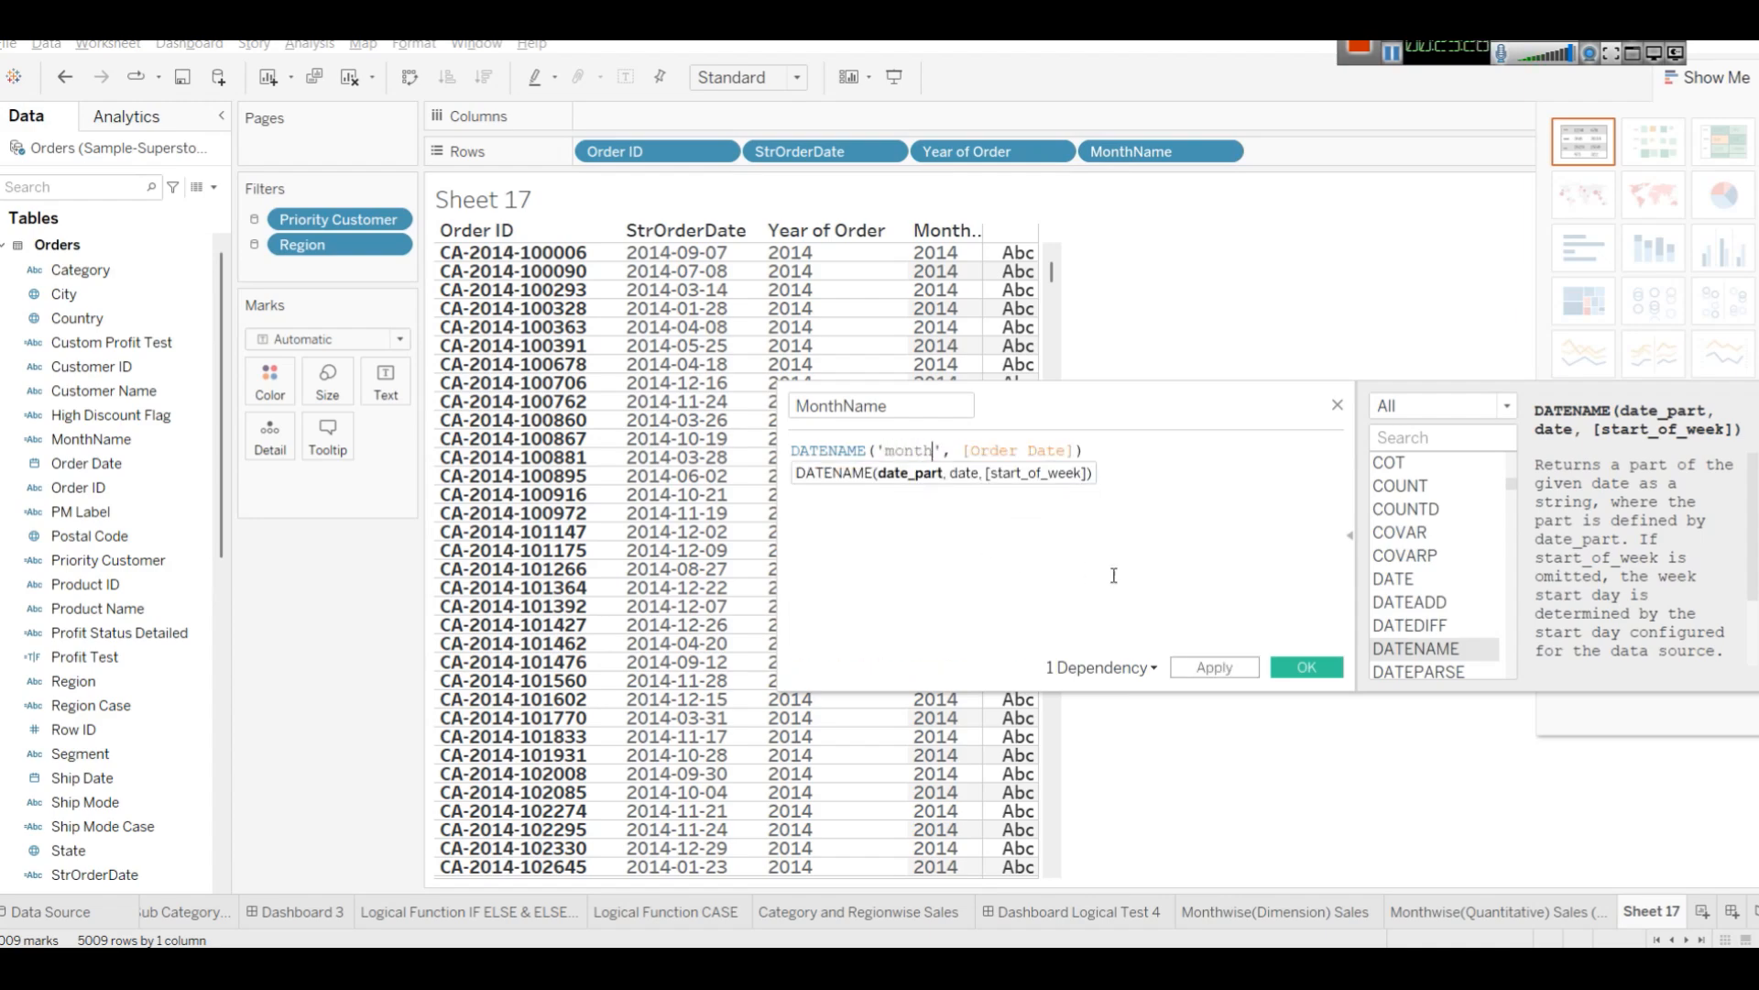
click(1203, 669)
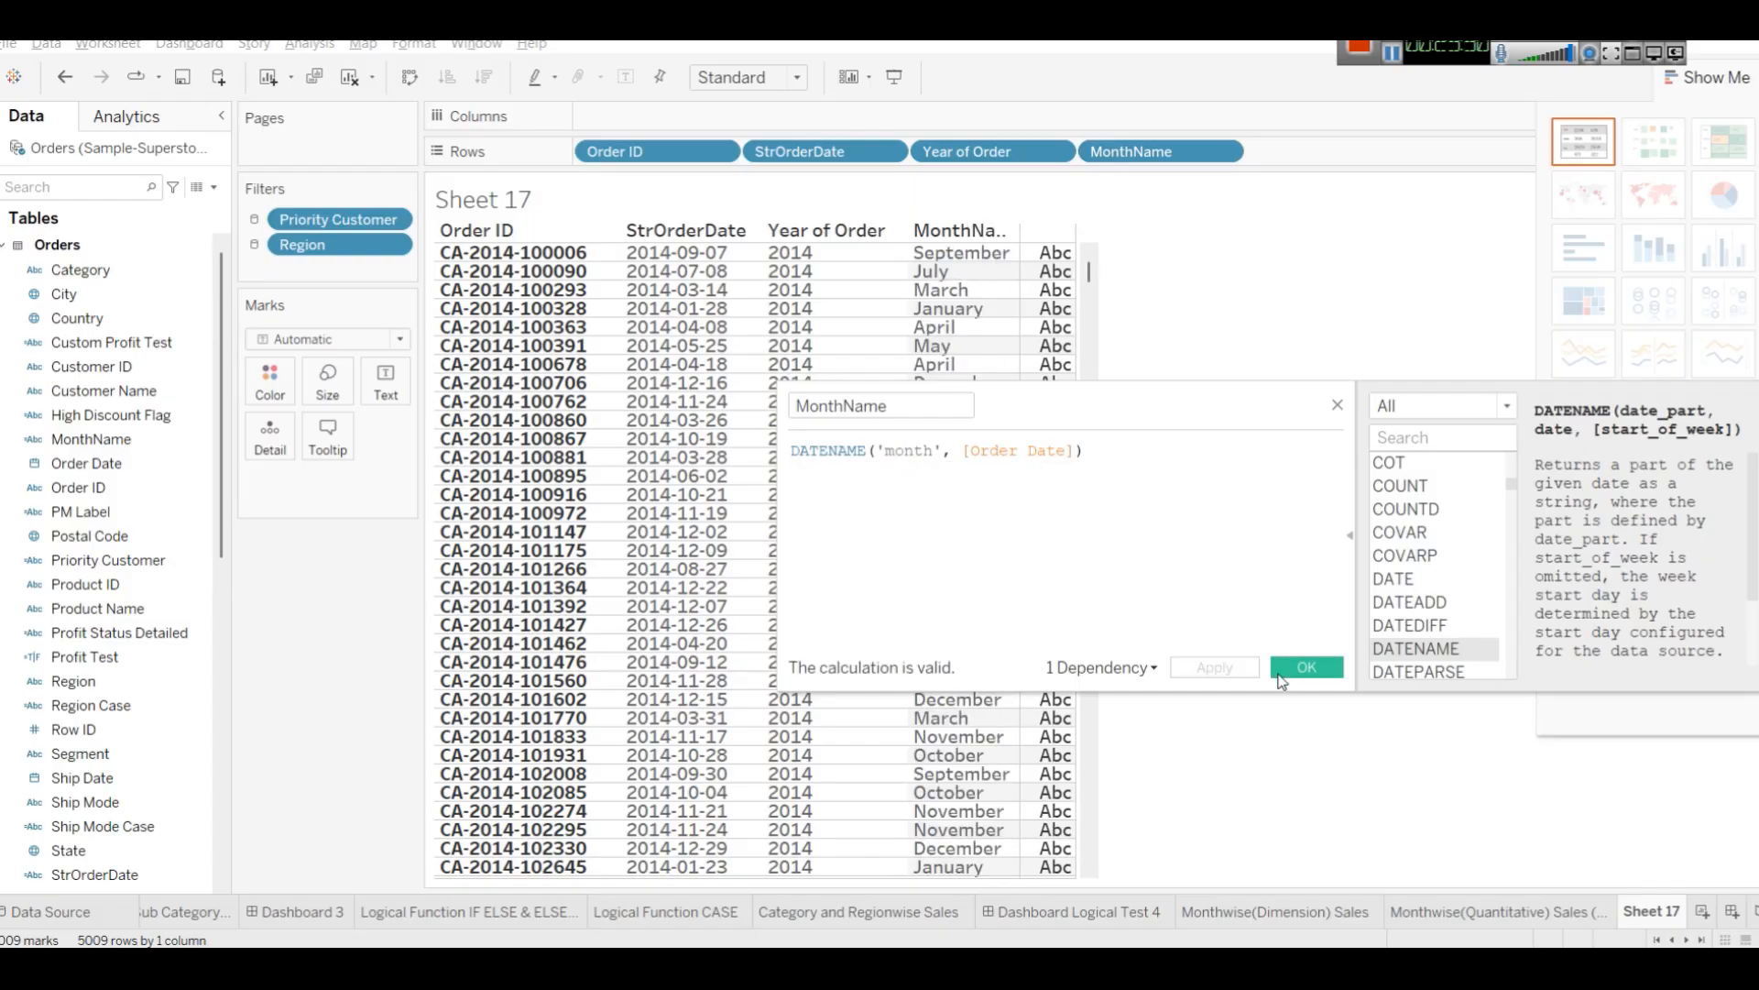
click(1296, 673)
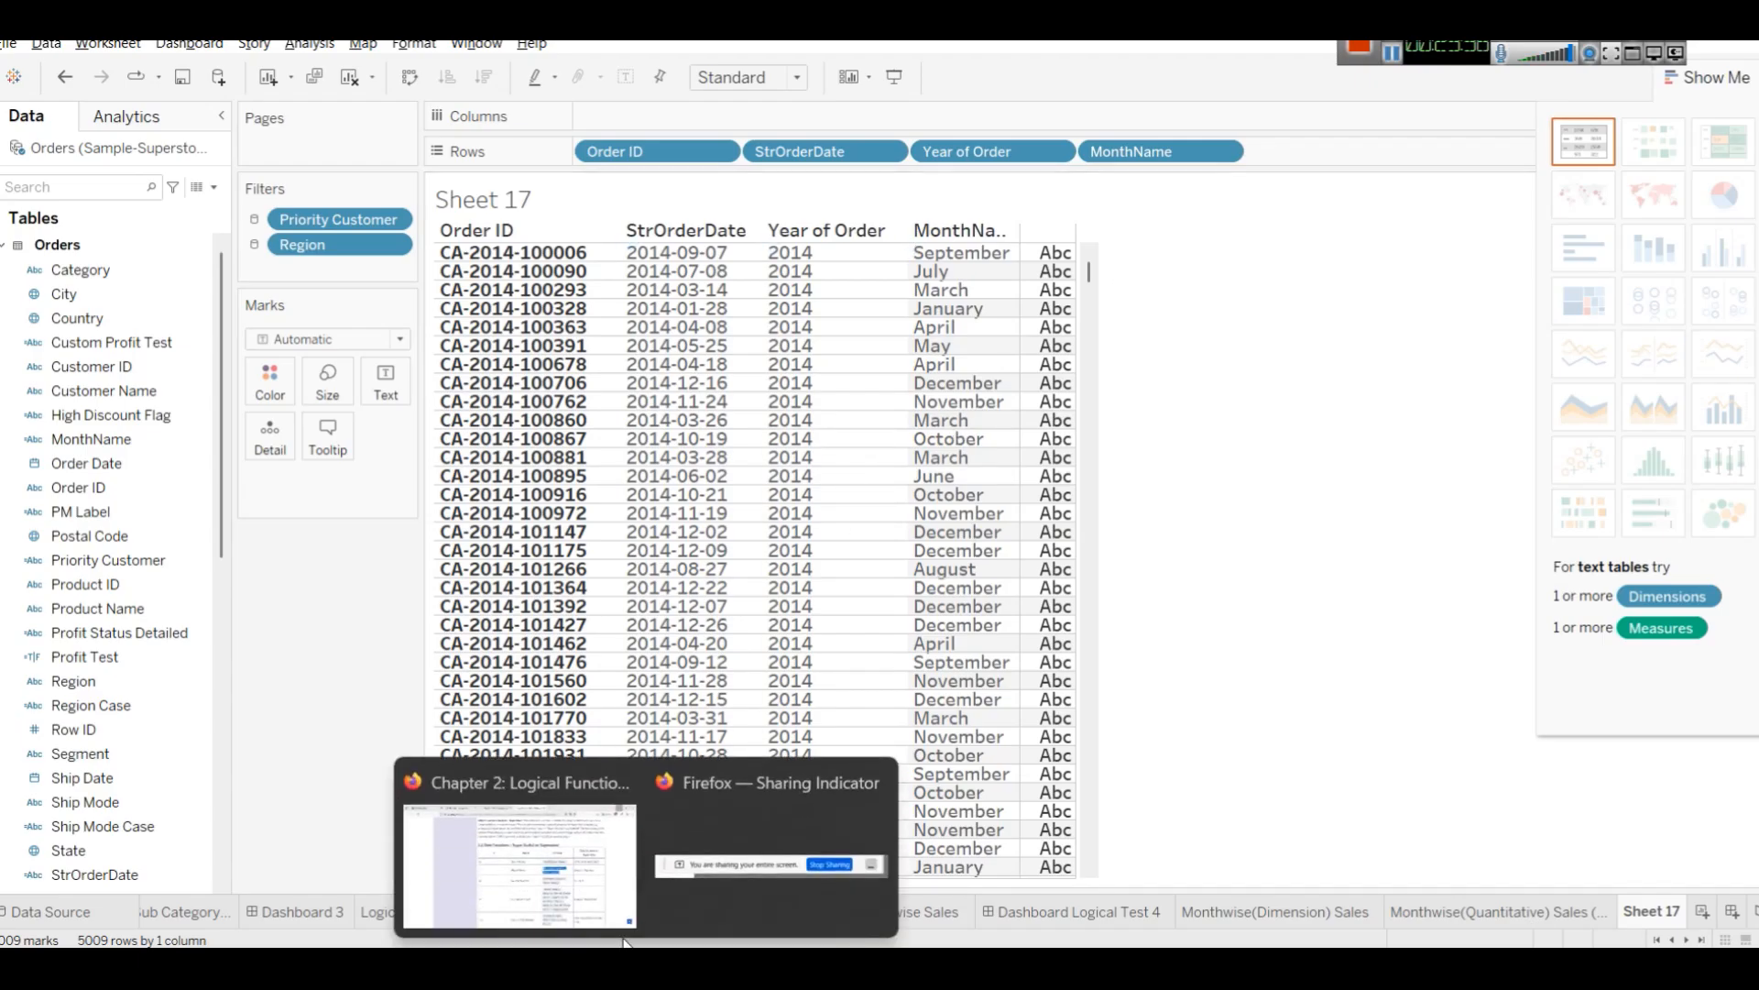
Switch to the browser tutorial and examine the Year of Order, Month Name and Quarter Number formulas and outputs.
click(629, 843)
click(1214, 493)
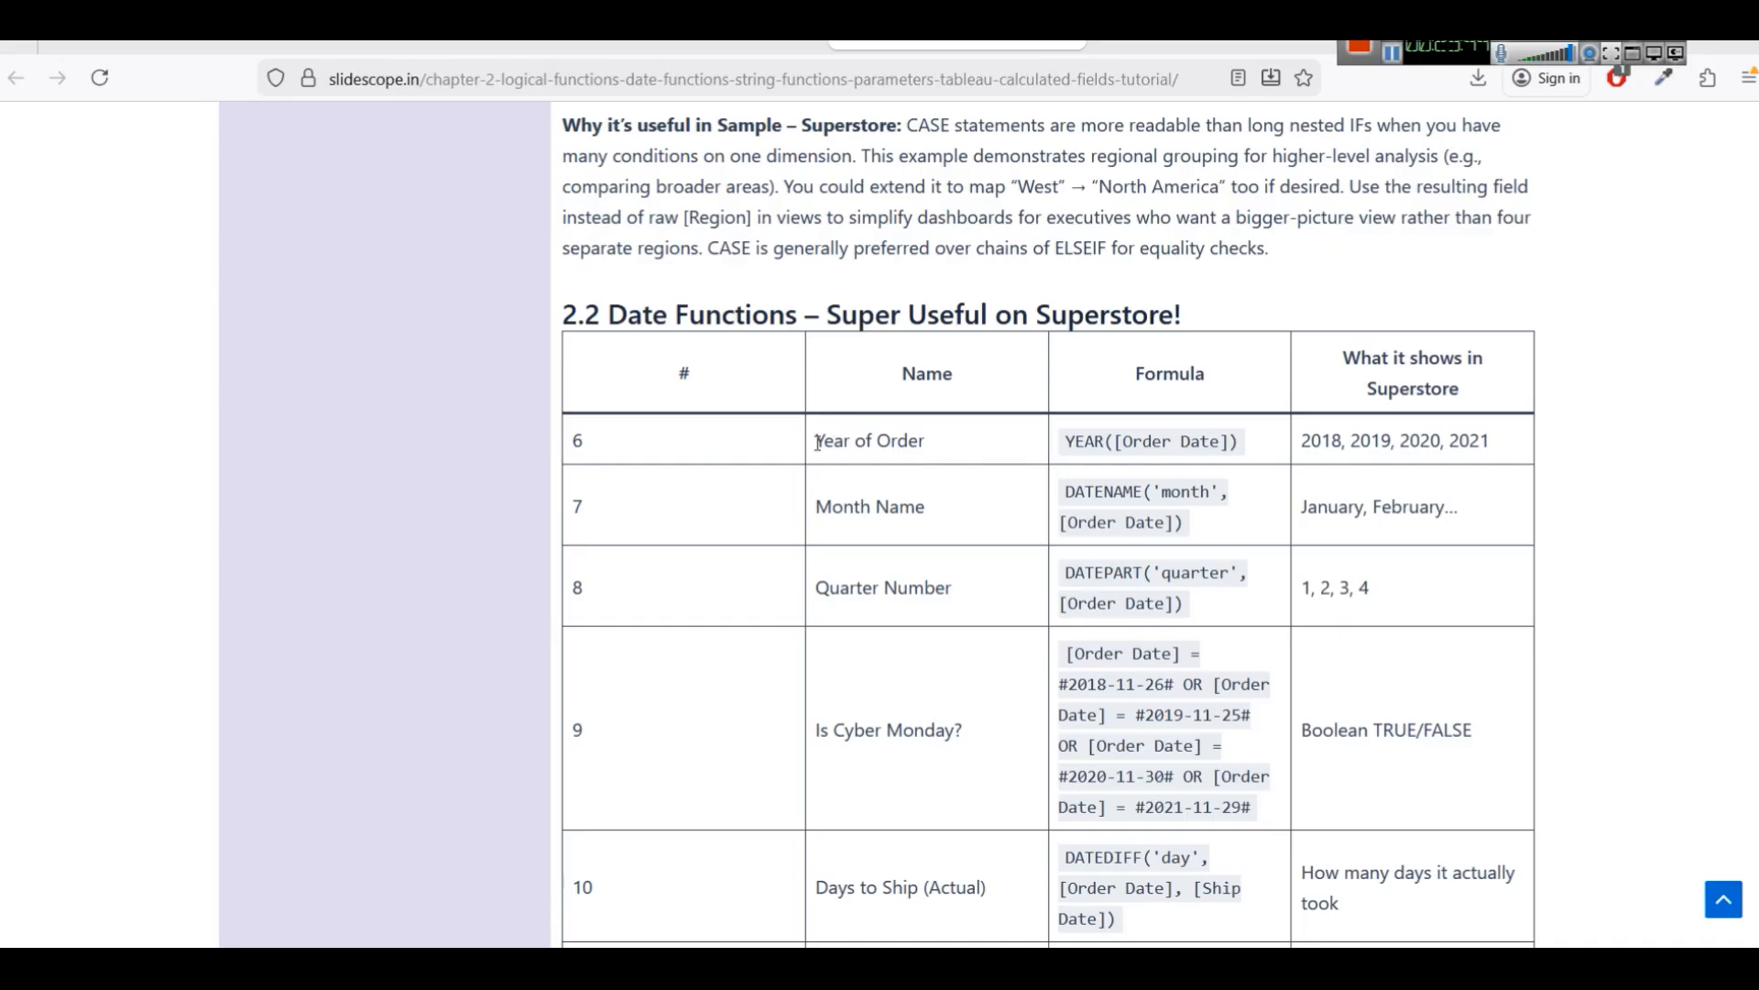
drag(818, 444, 1167, 442)
drag(830, 502, 1244, 500)
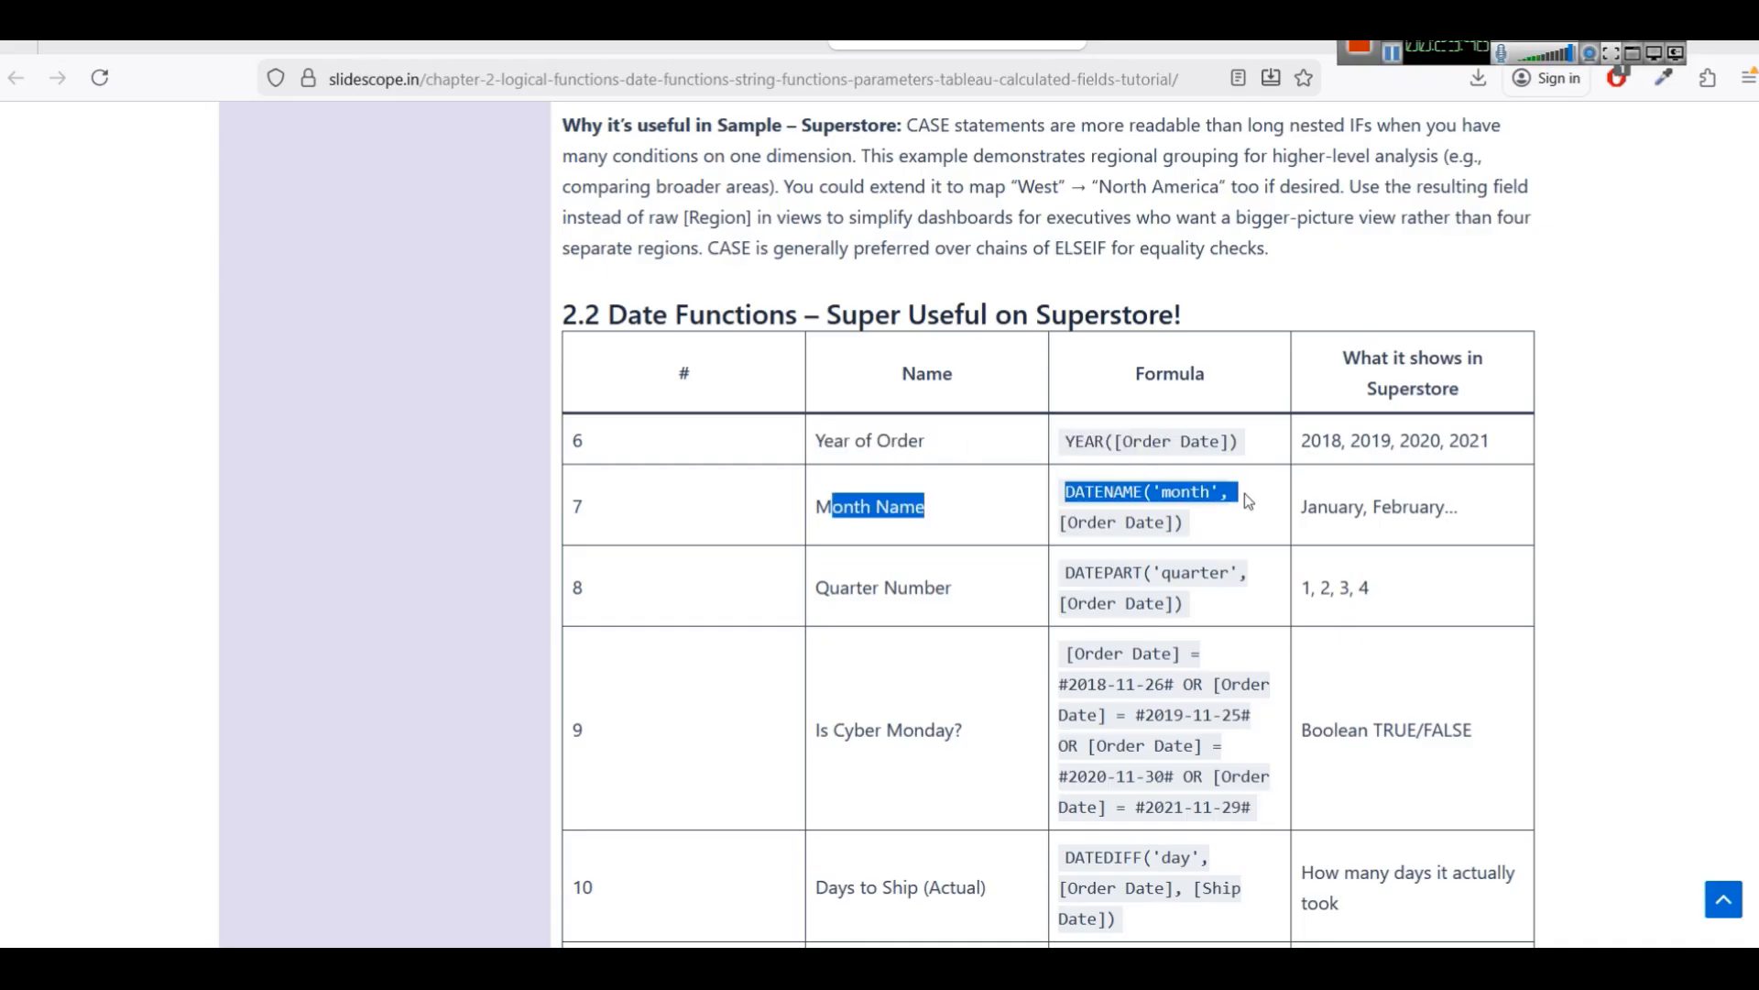
click(1245, 500)
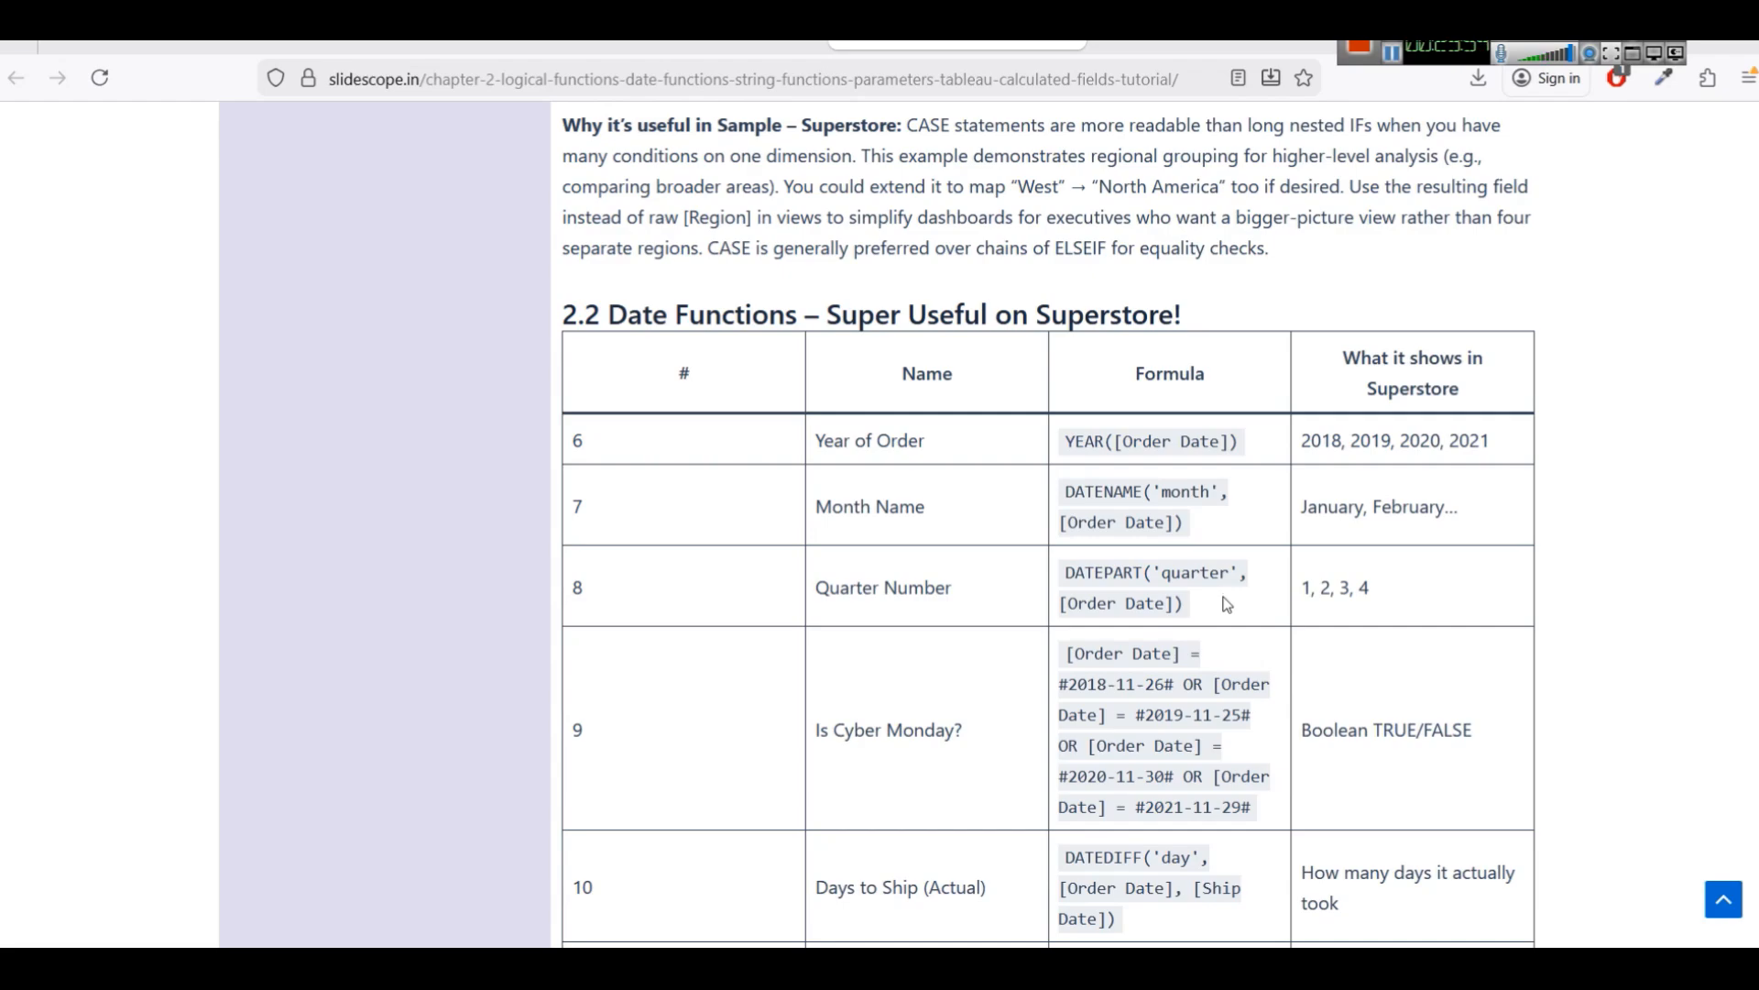
double_click(1086, 499)
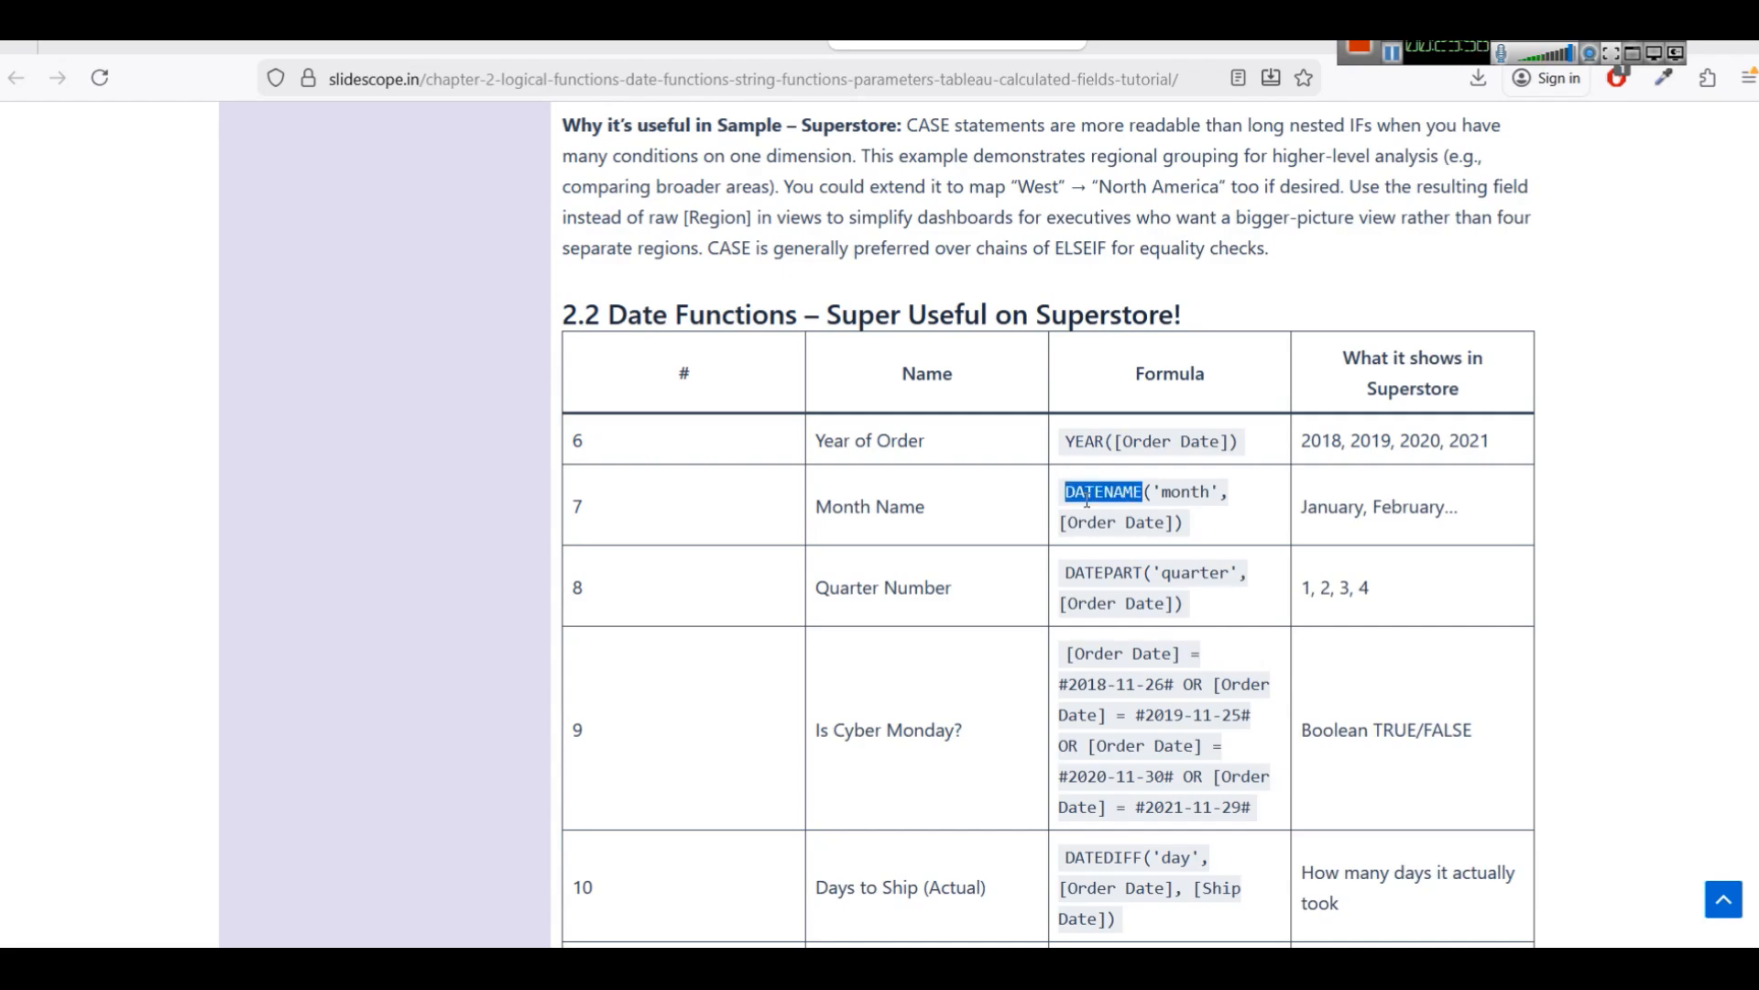
double_click(1102, 577)
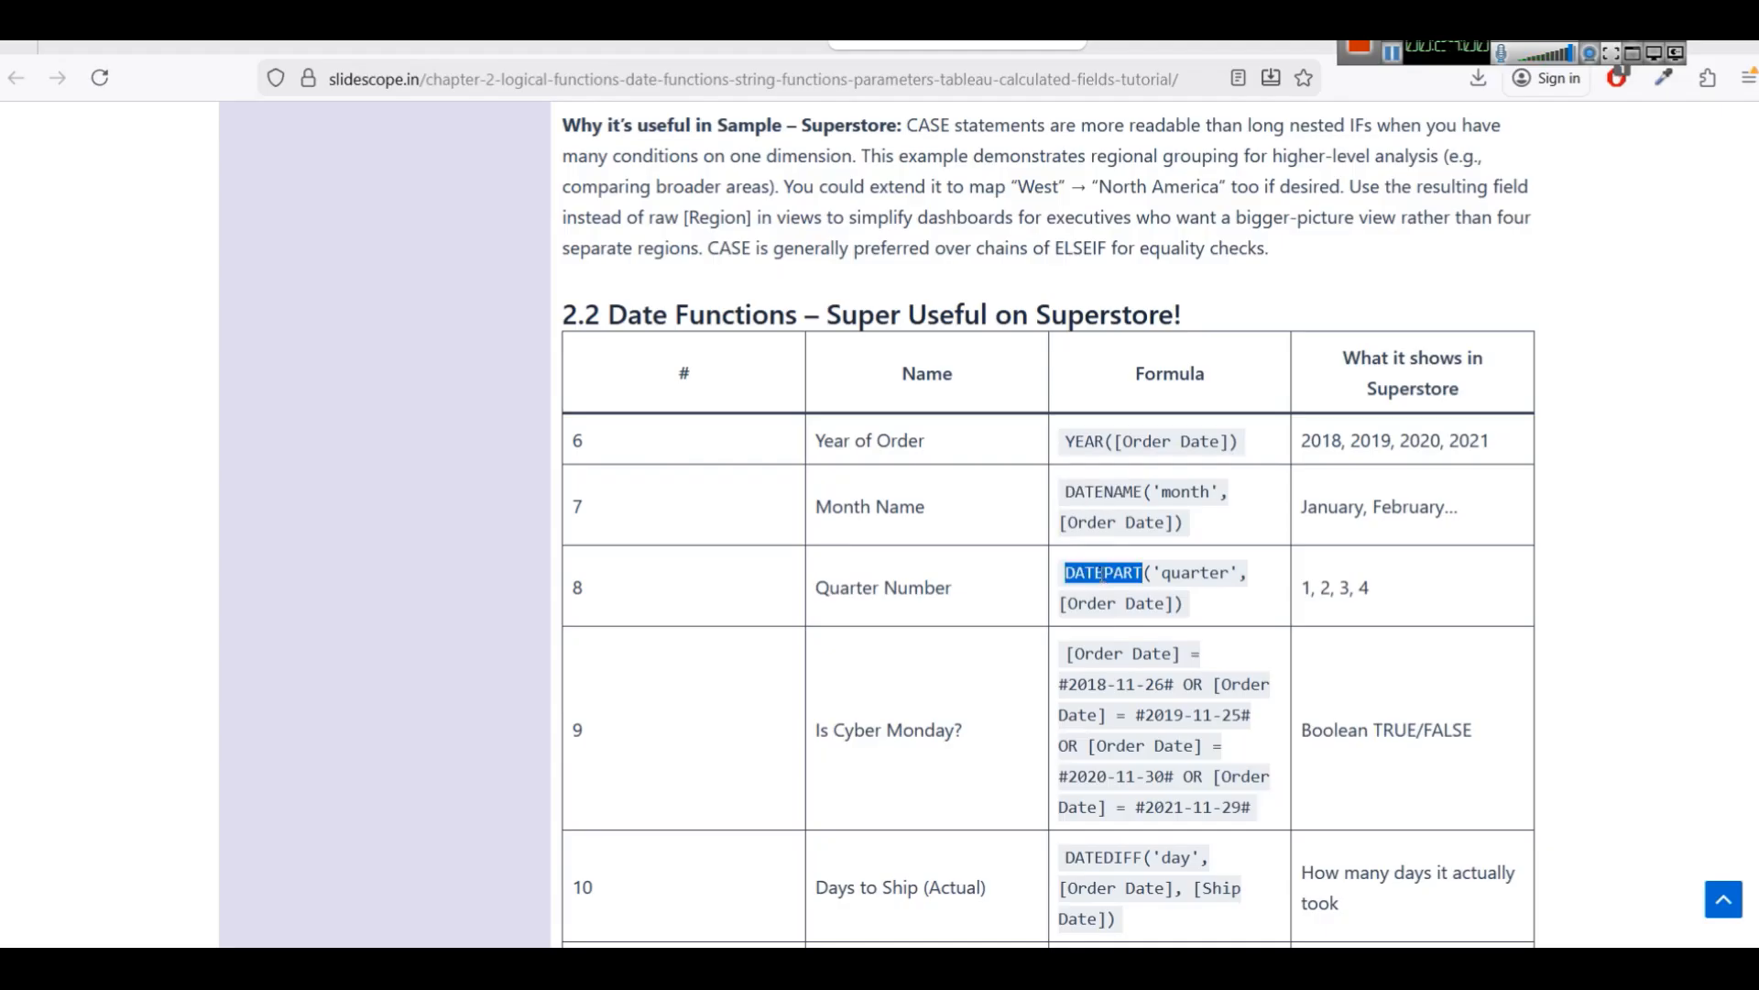
triple_click(1085, 438)
double_click(1085, 438)
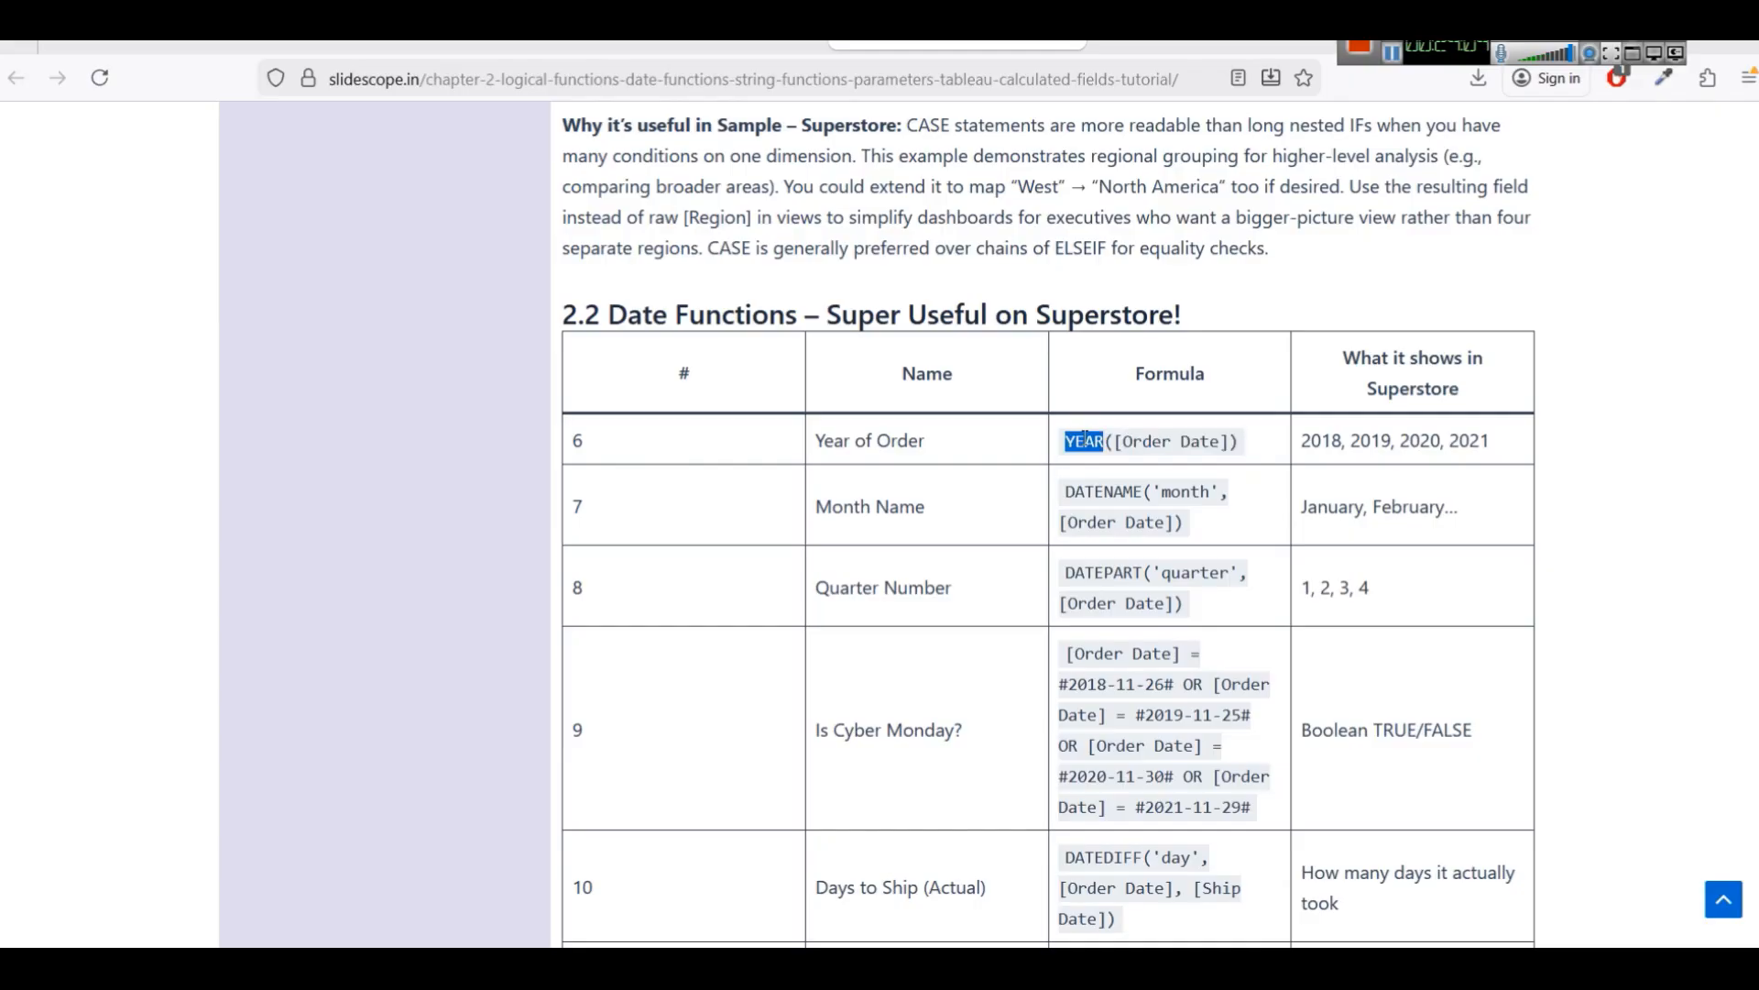
double_click(1090, 569)
double_click(1197, 574)
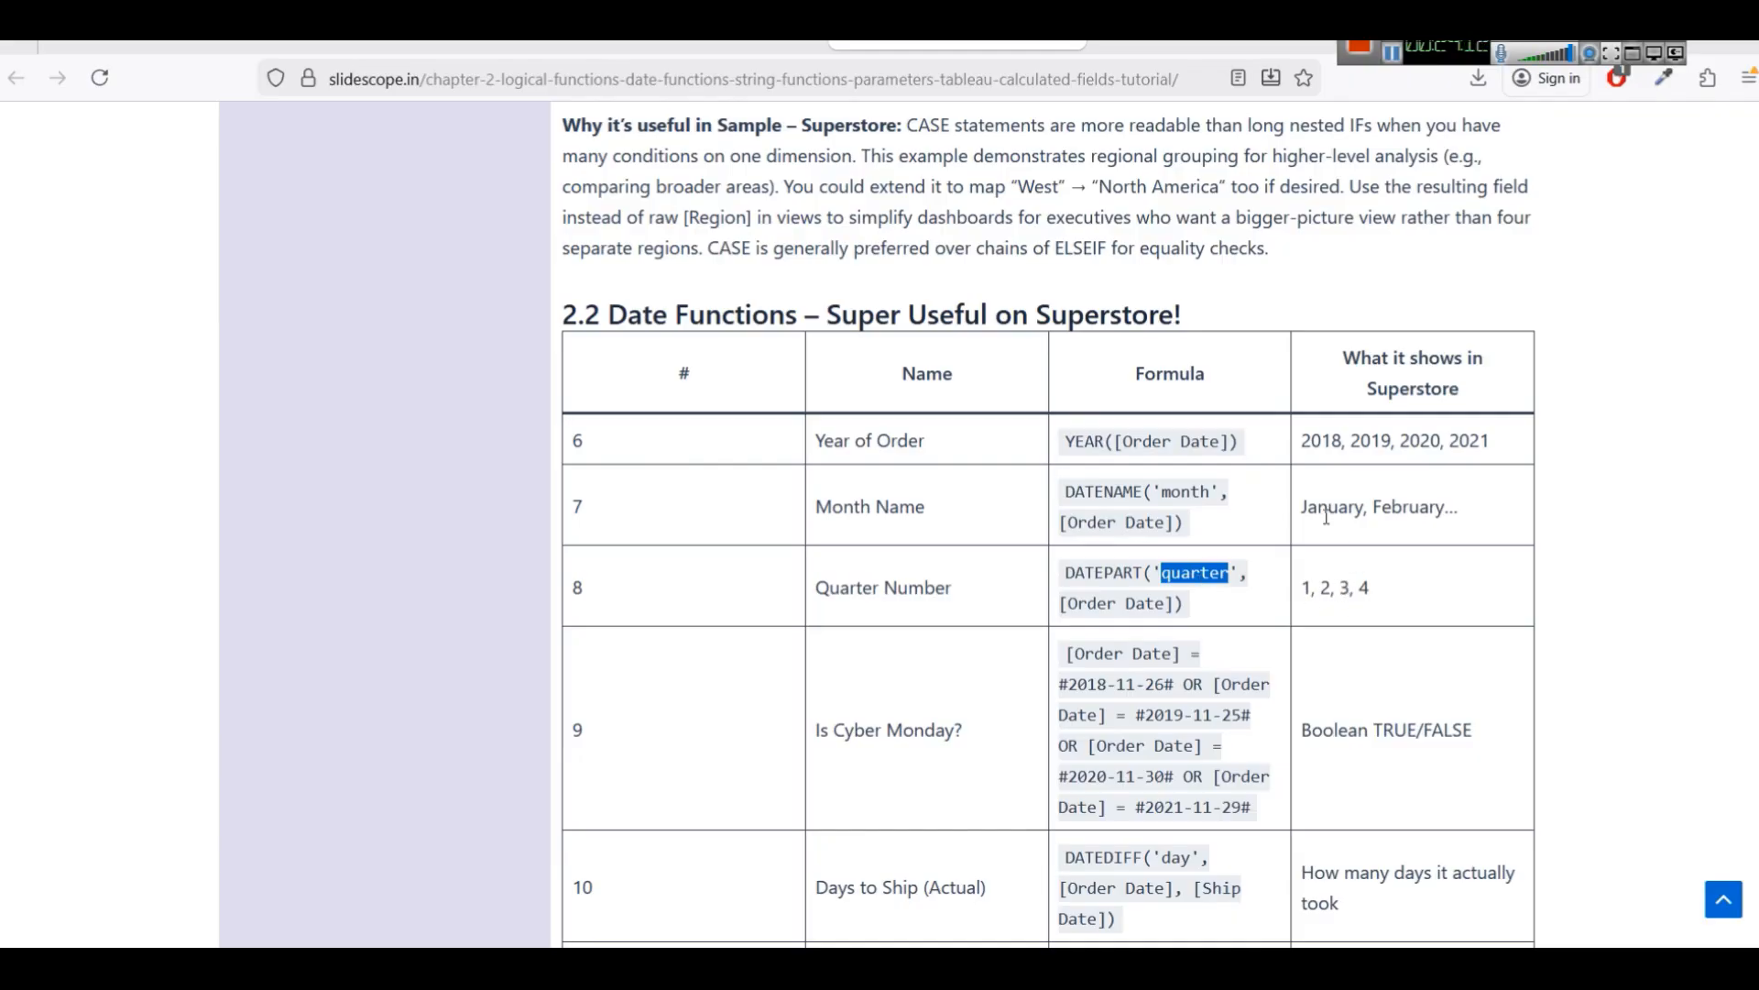
drag(1301, 509, 1443, 505)
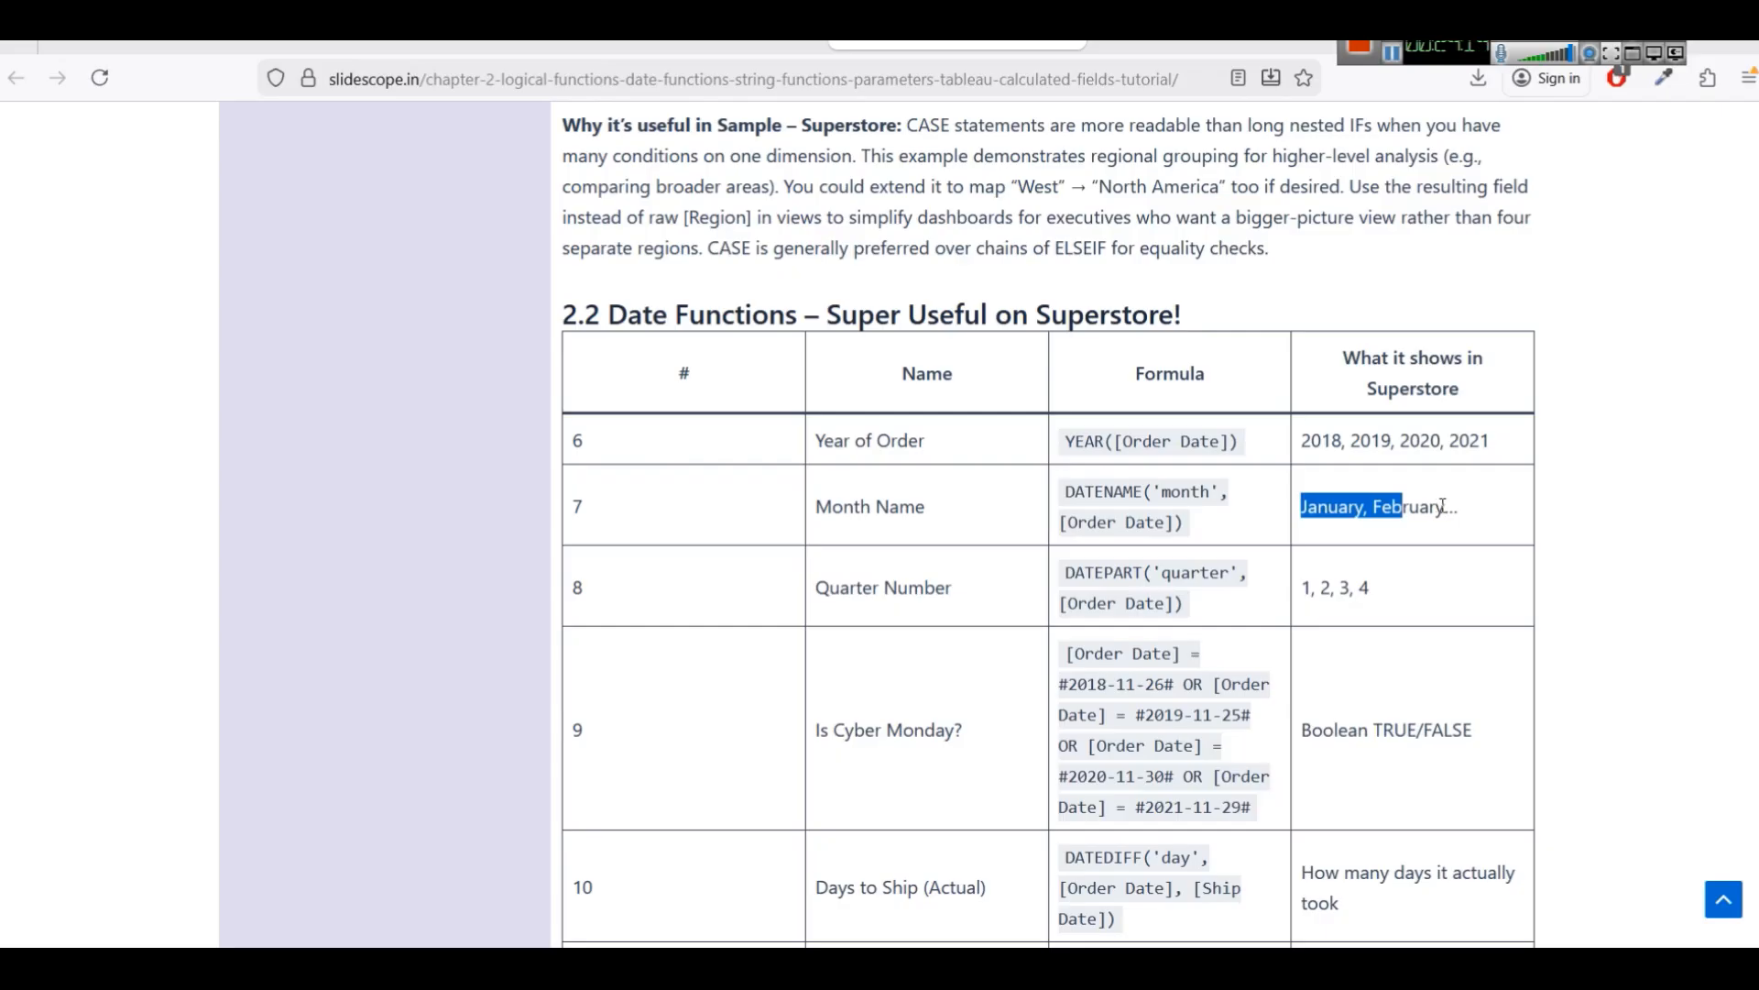
drag(1303, 438, 1521, 451)
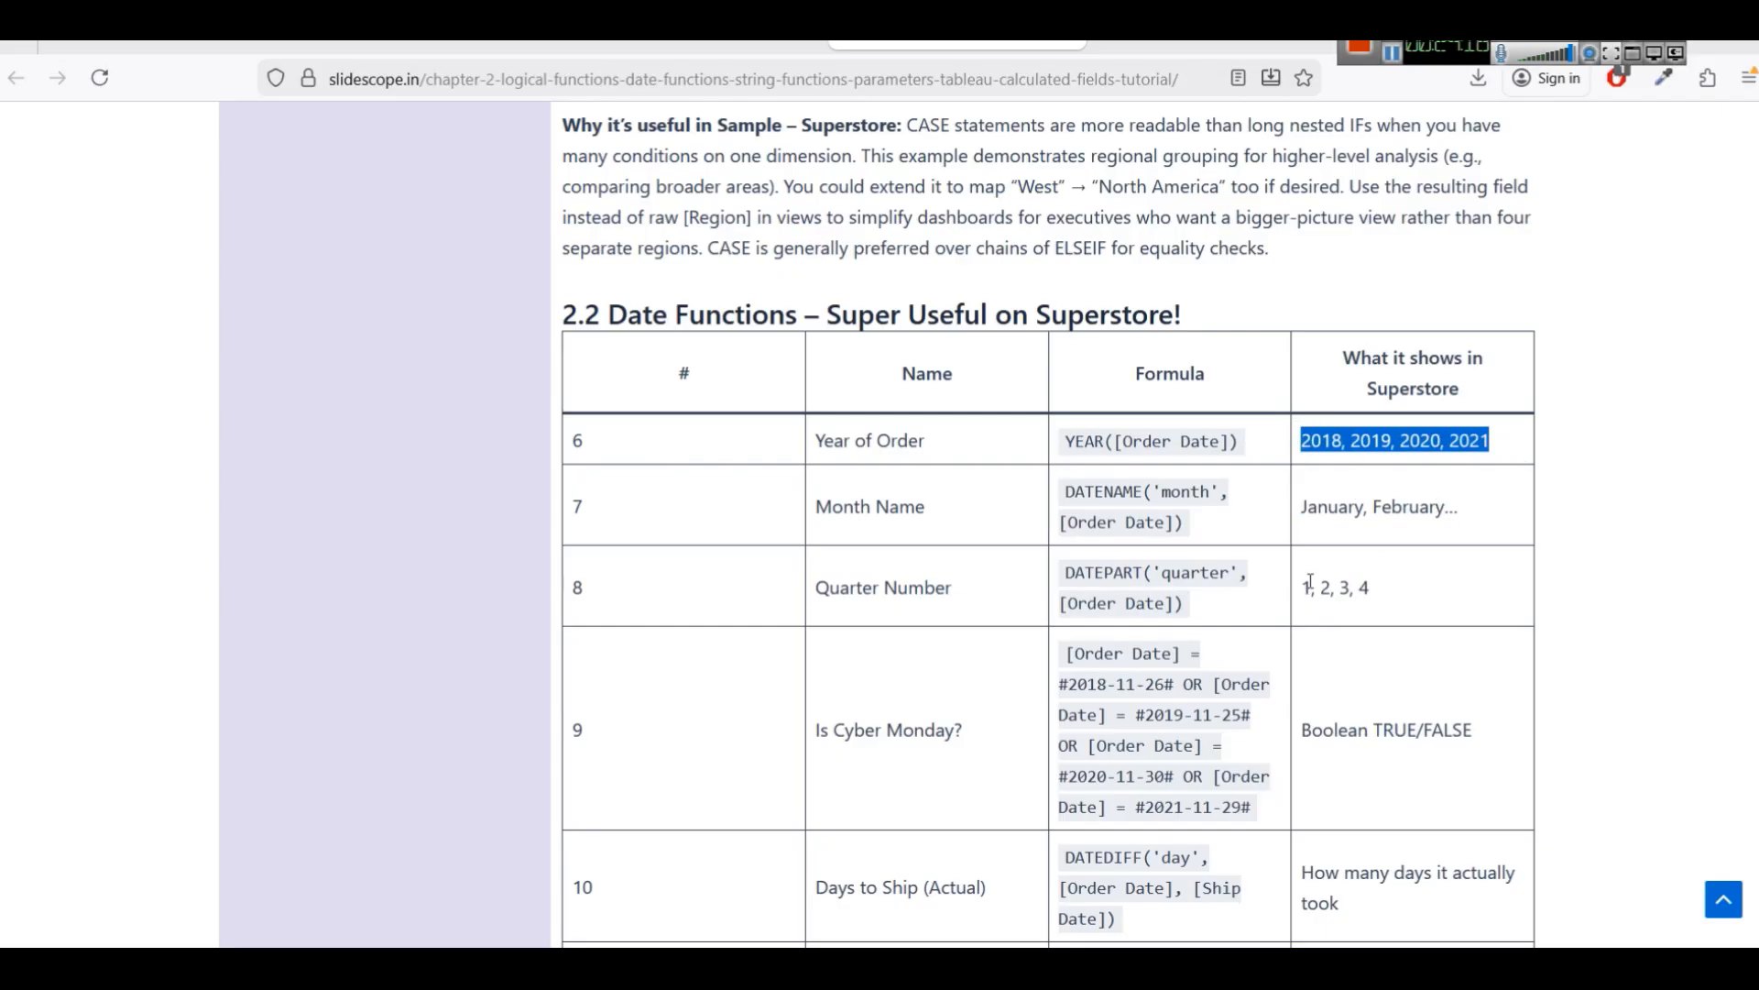
drag(1413, 590, 1293, 586)
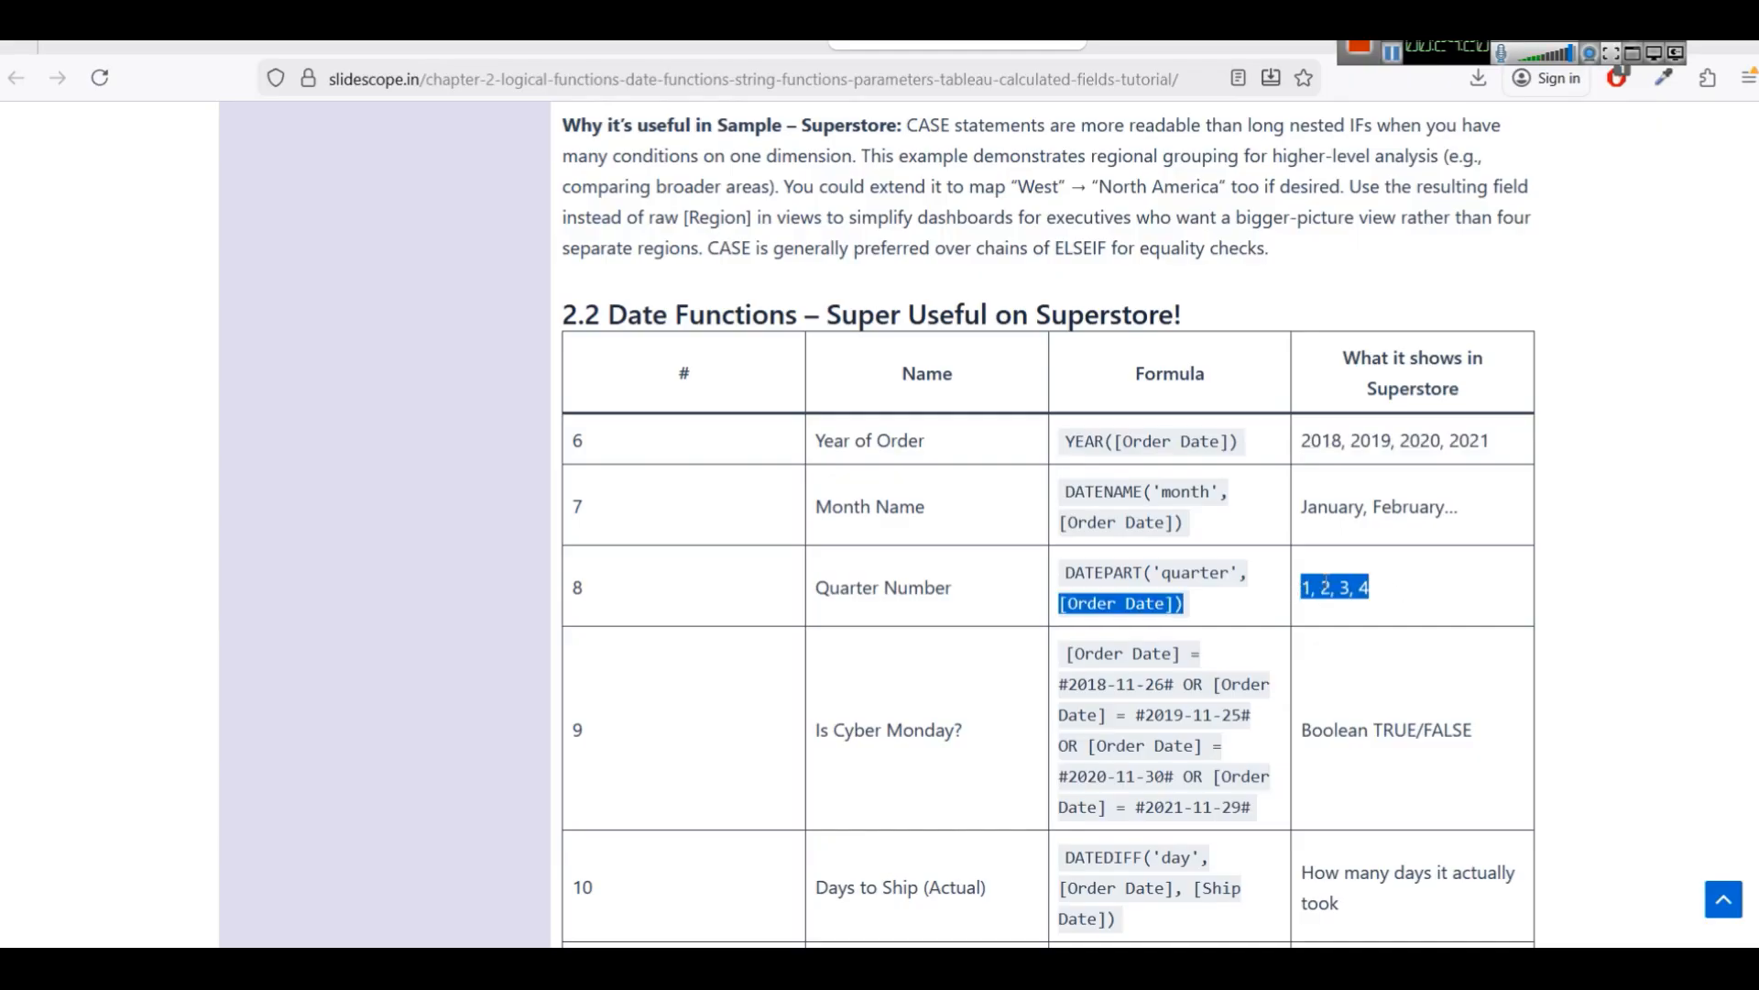
click(1326, 583)
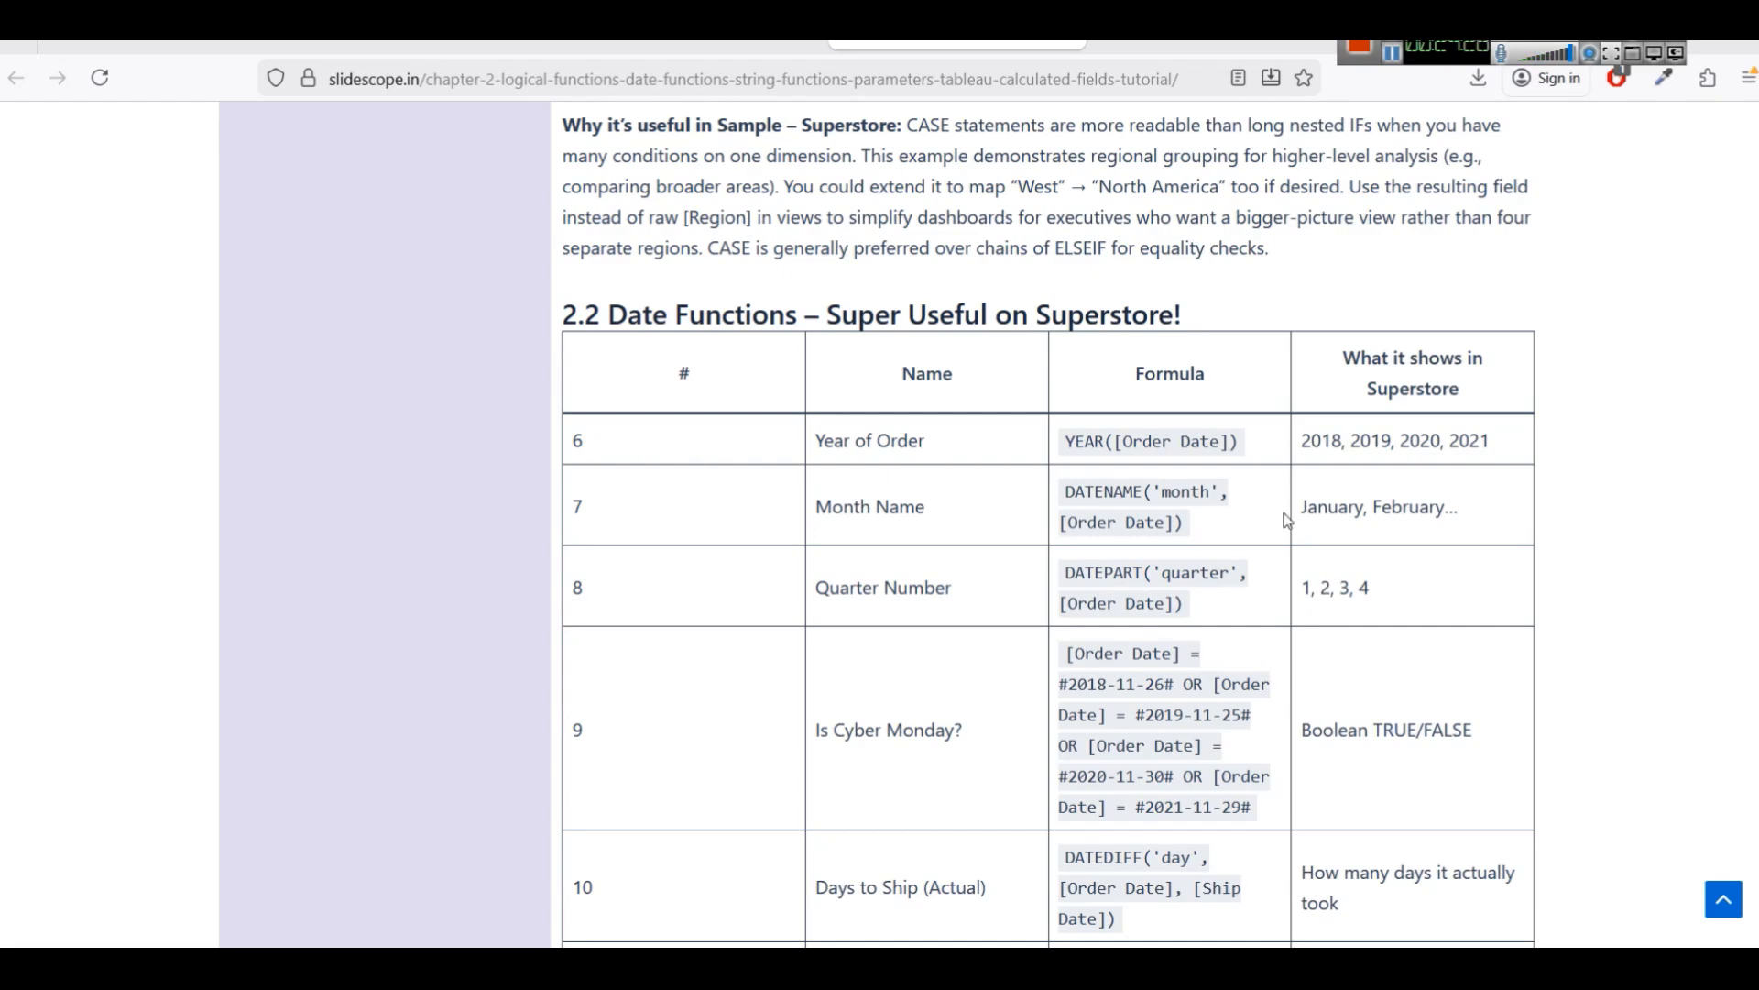
Scroll down the date functions table and examine the Is Cyber Monday formula's dates.
scroll(1288, 521, down, 2)
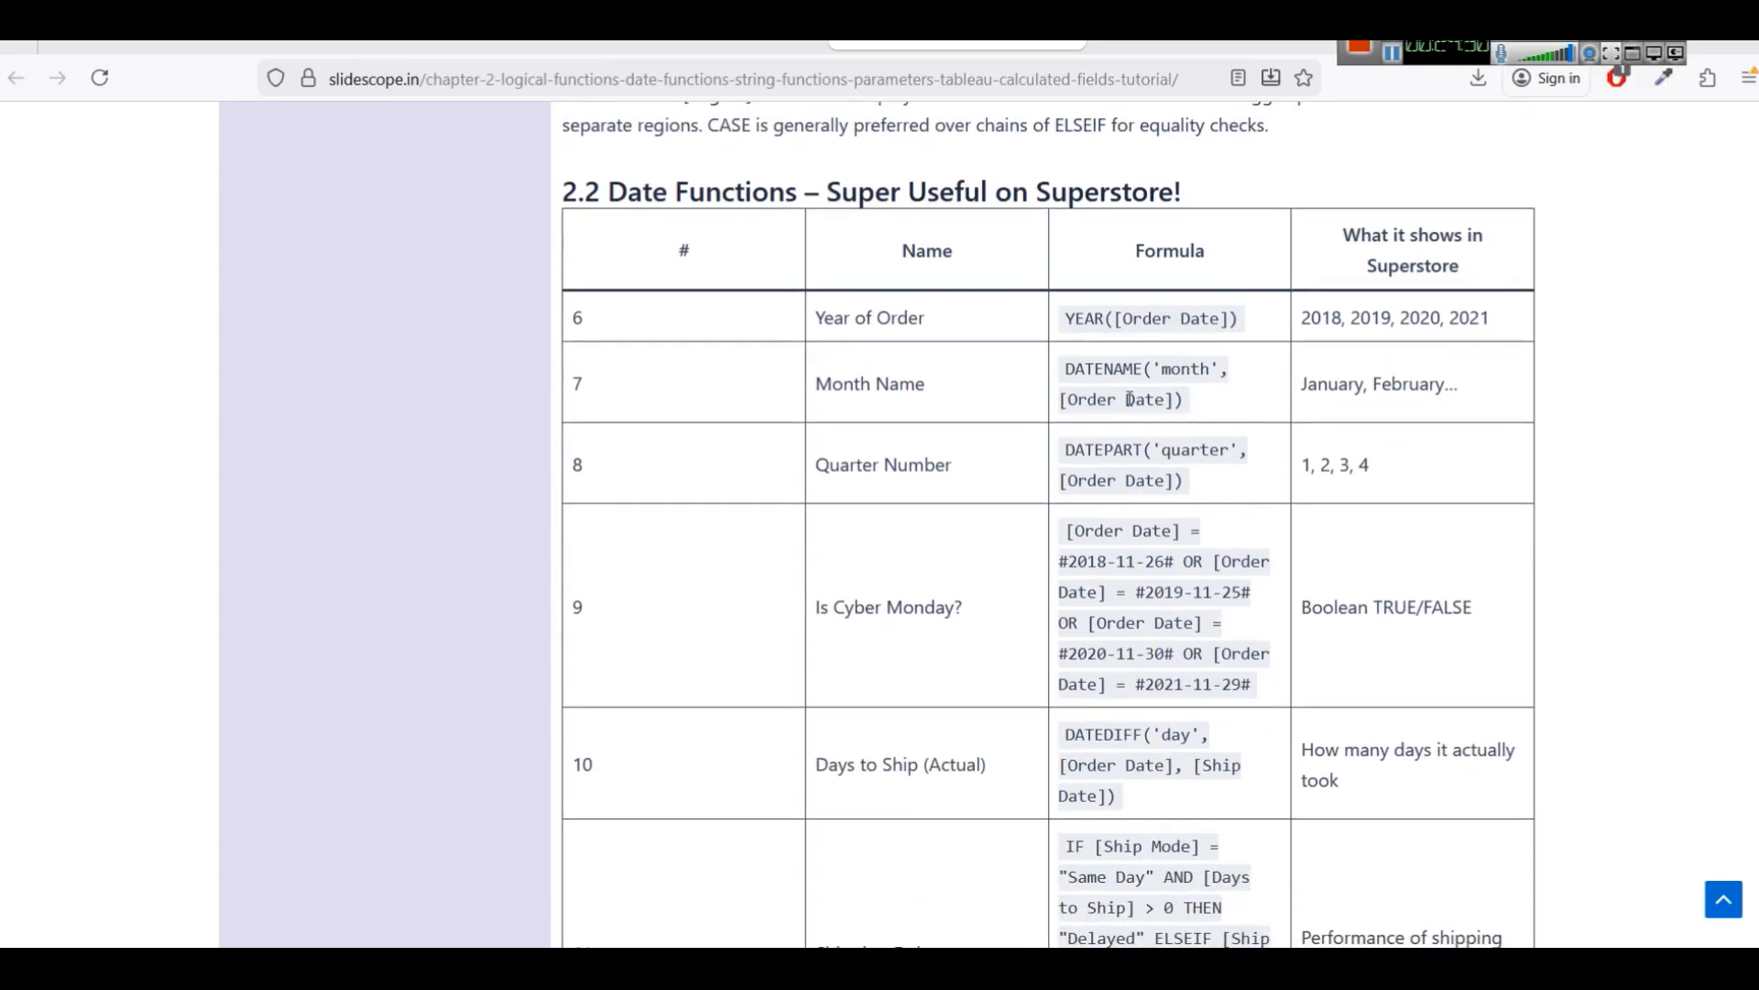
double_click(1081, 322)
click(1069, 317)
double_click(1127, 369)
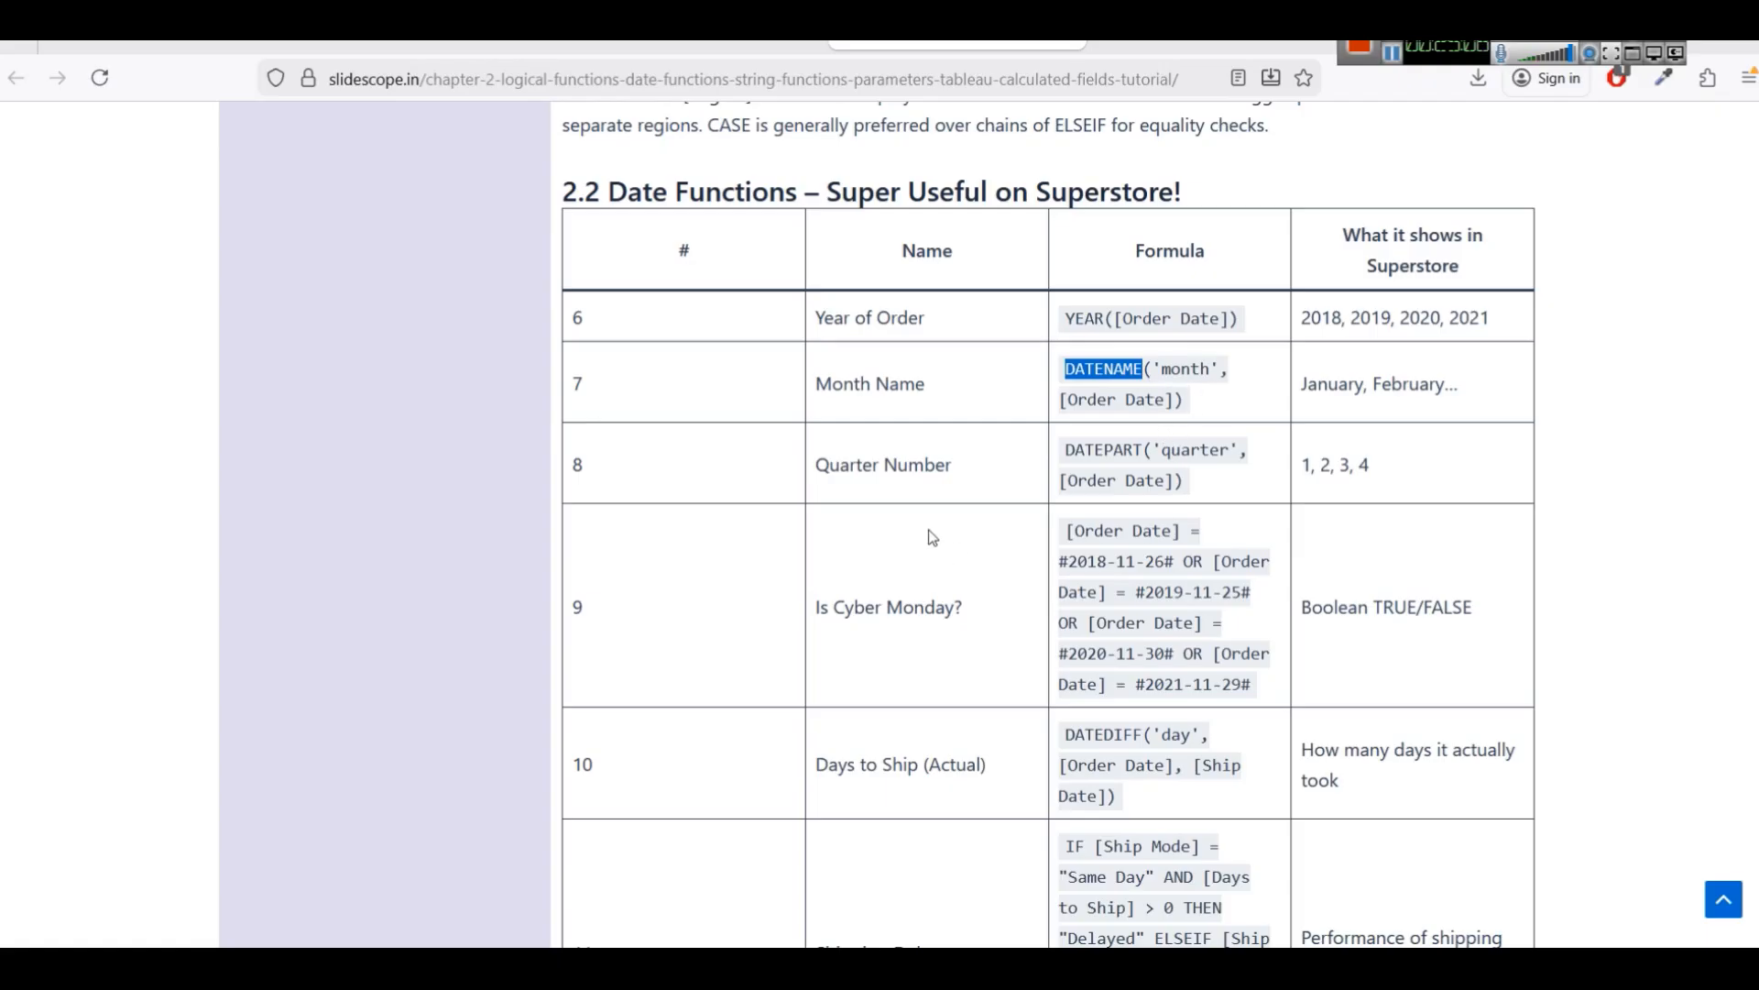
scroll(914, 503, down, 2)
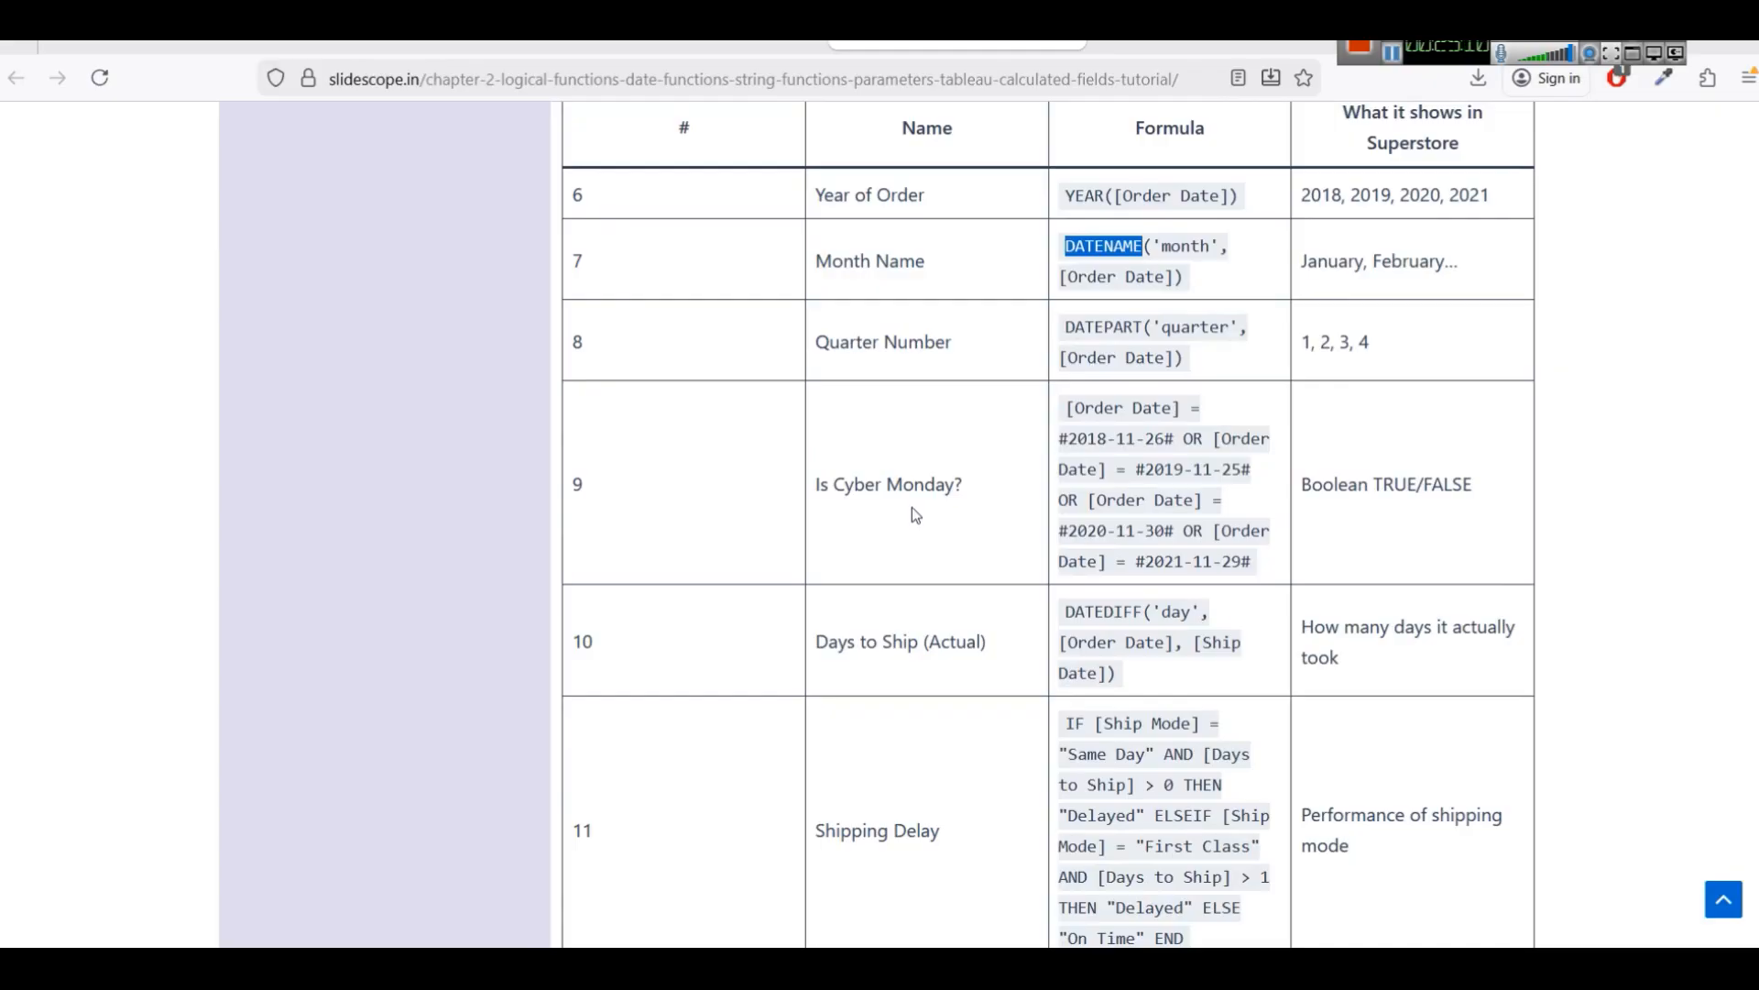
click(1156, 436)
double_click(1156, 437)
double_click(1128, 438)
double_click(1092, 437)
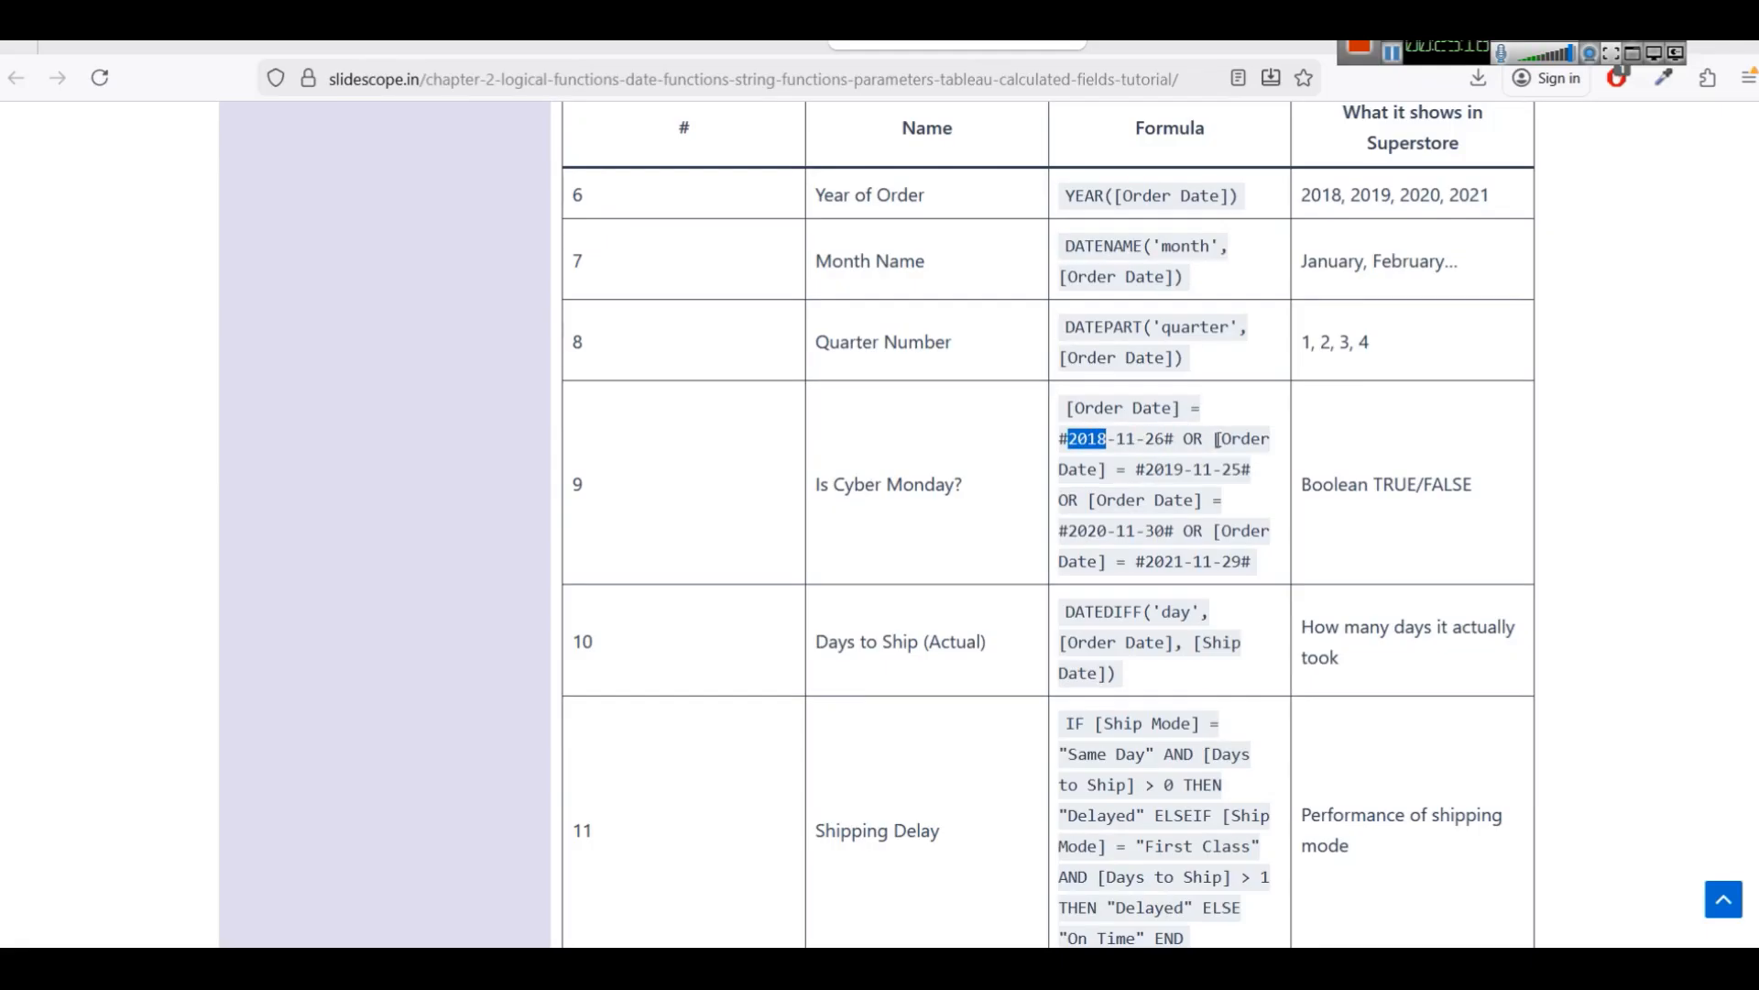
click(1229, 474)
double_click(1231, 470)
double_click(1202, 470)
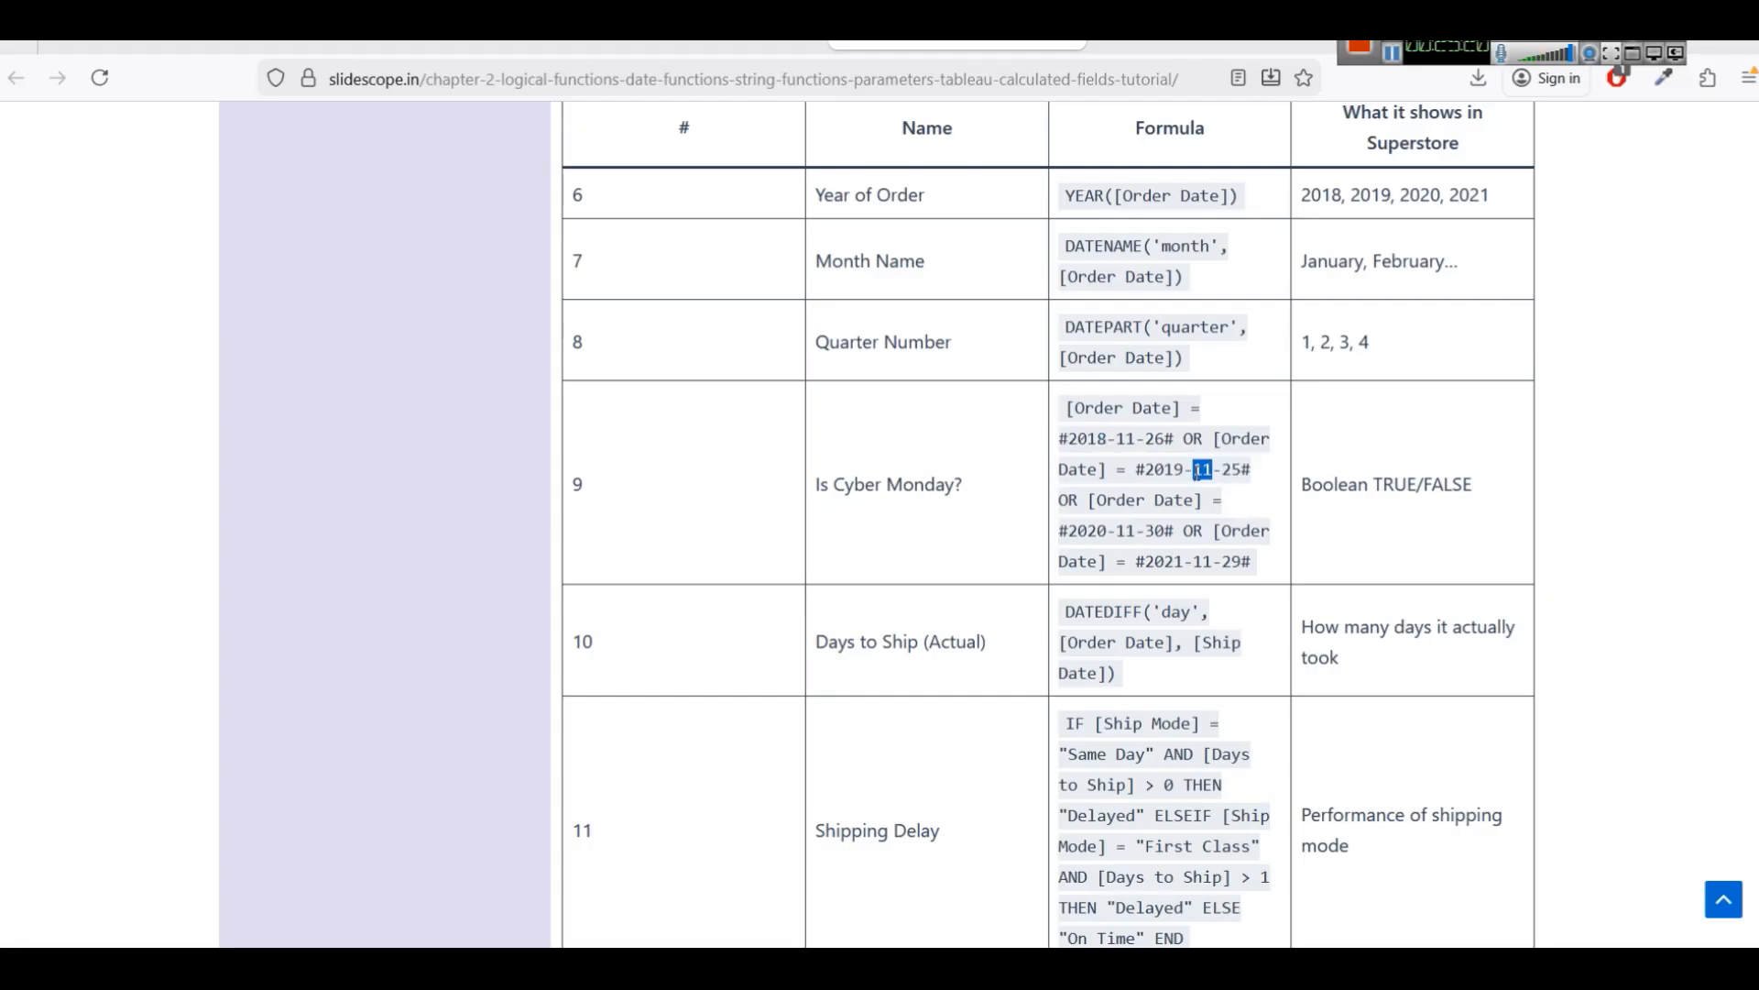
double_click(1156, 531)
double_click(1196, 439)
Scroll up through the logical functions table to the chapter start and back to the date functions.
scroll(1075, 581, up, 20)
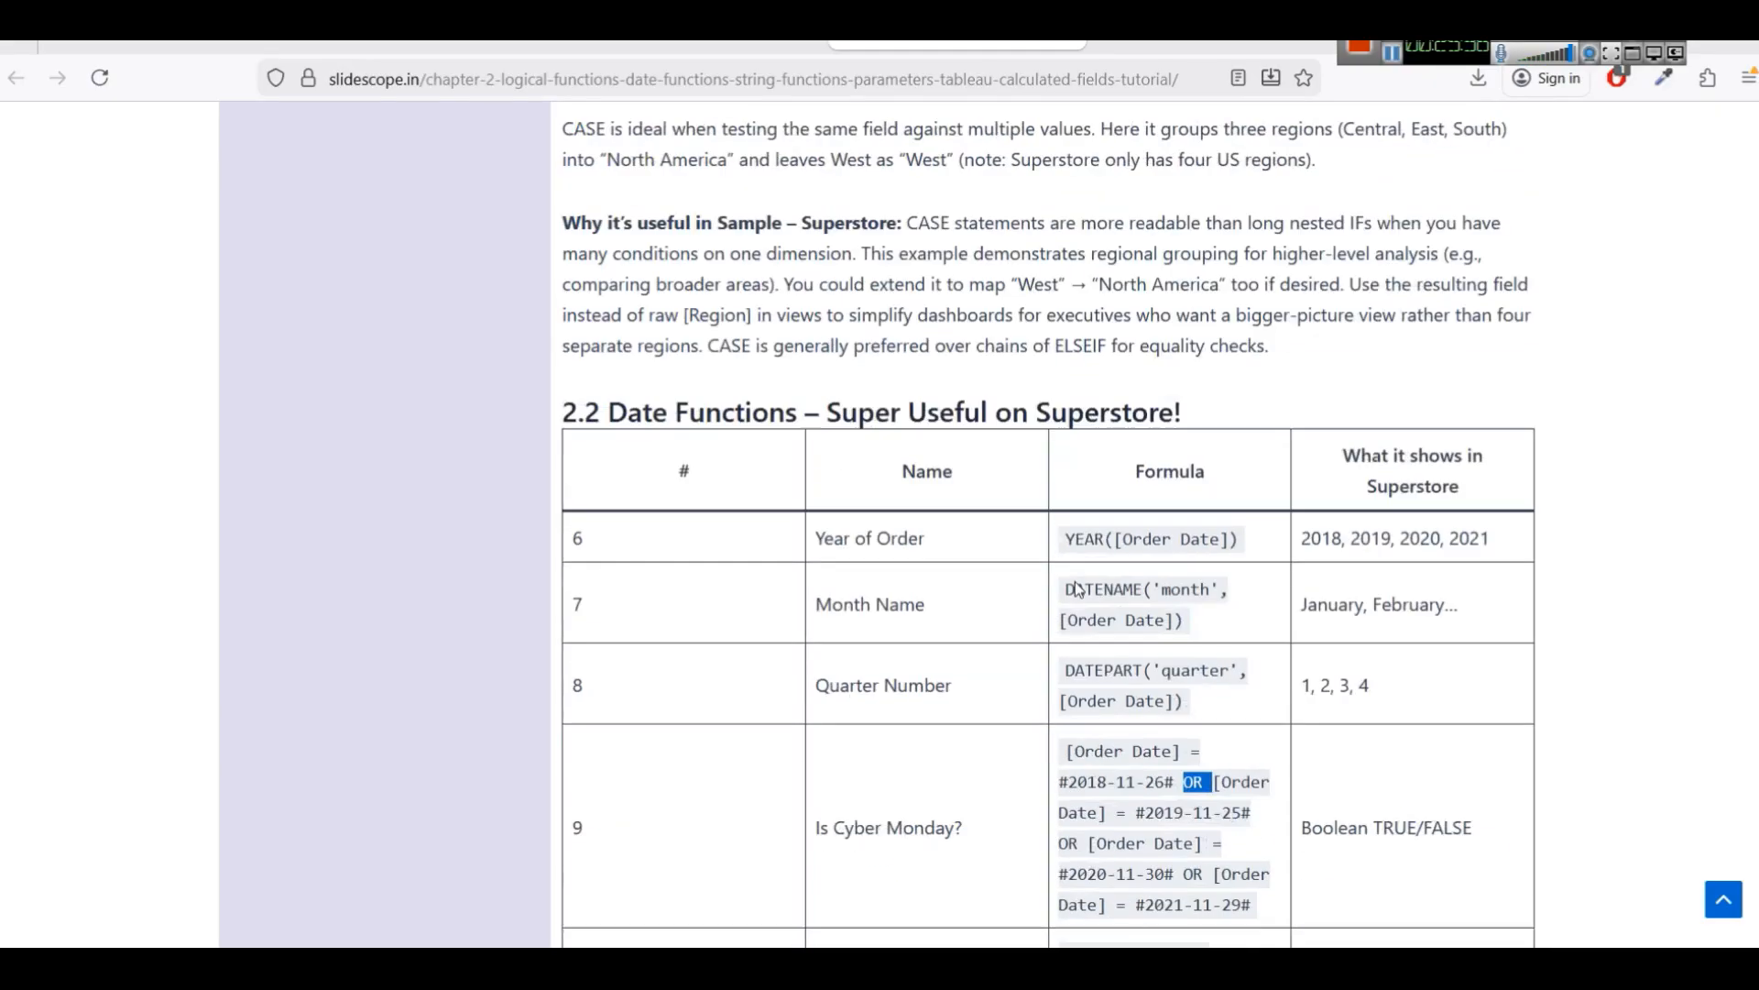
scroll(1075, 581, up, 12)
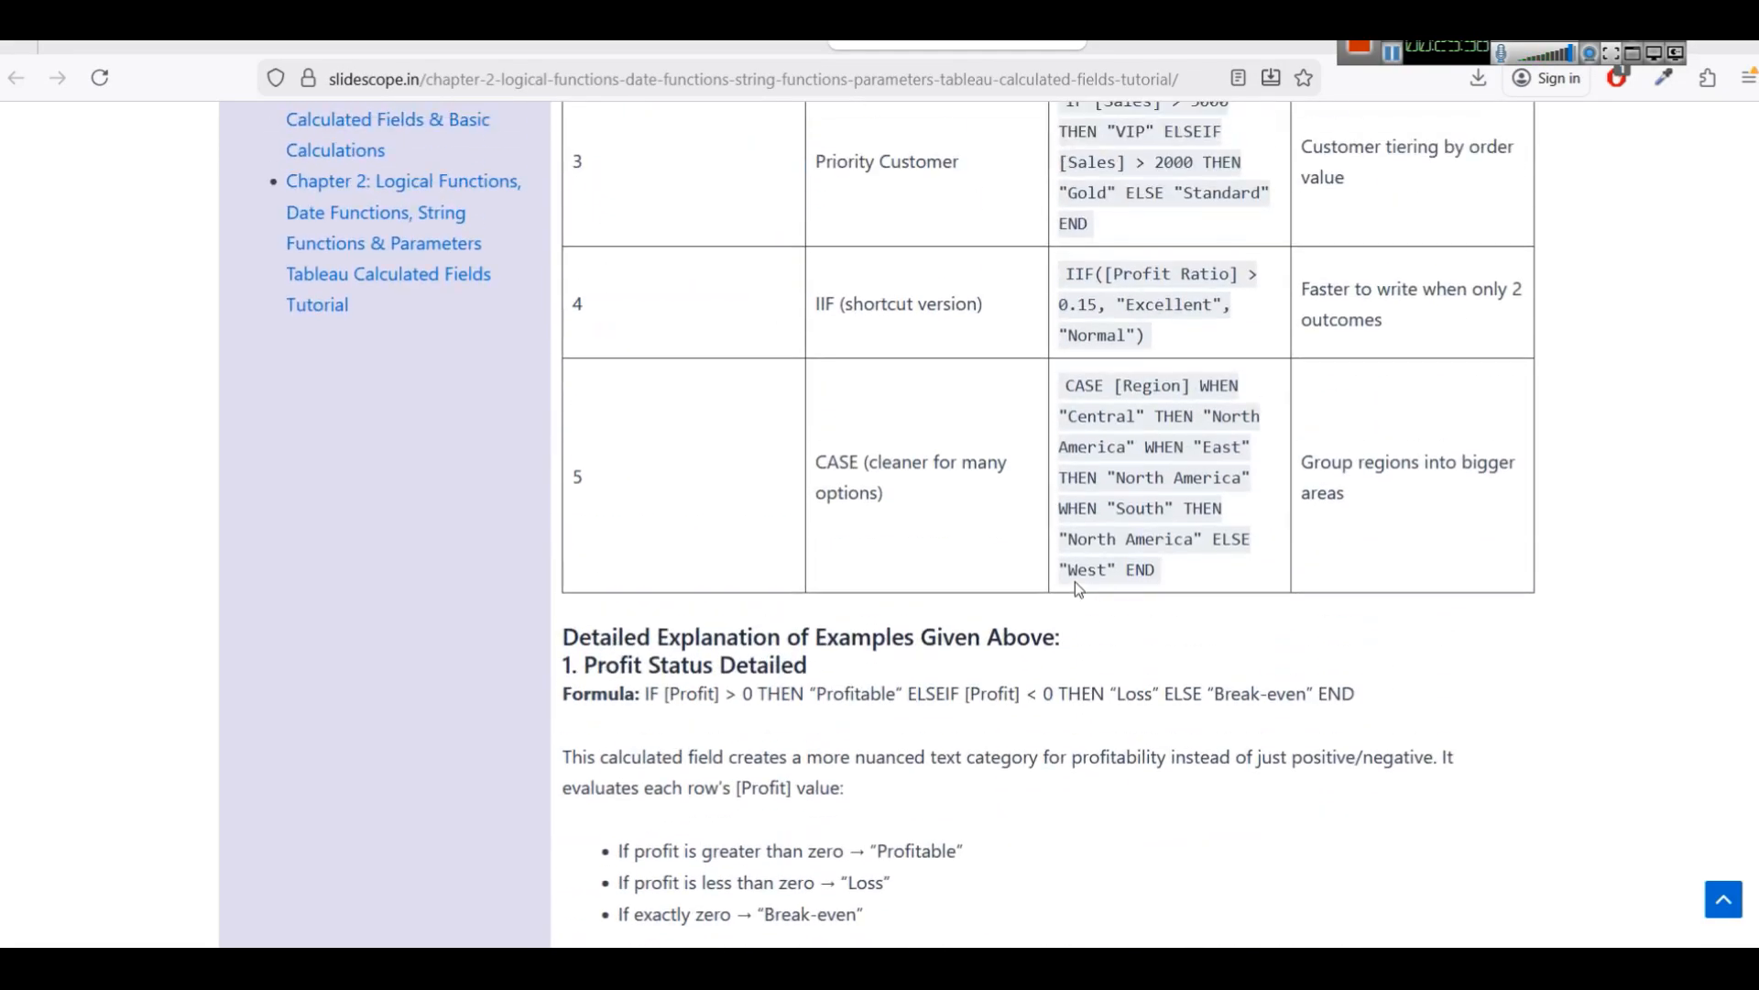
scroll(938, 529, up, 3)
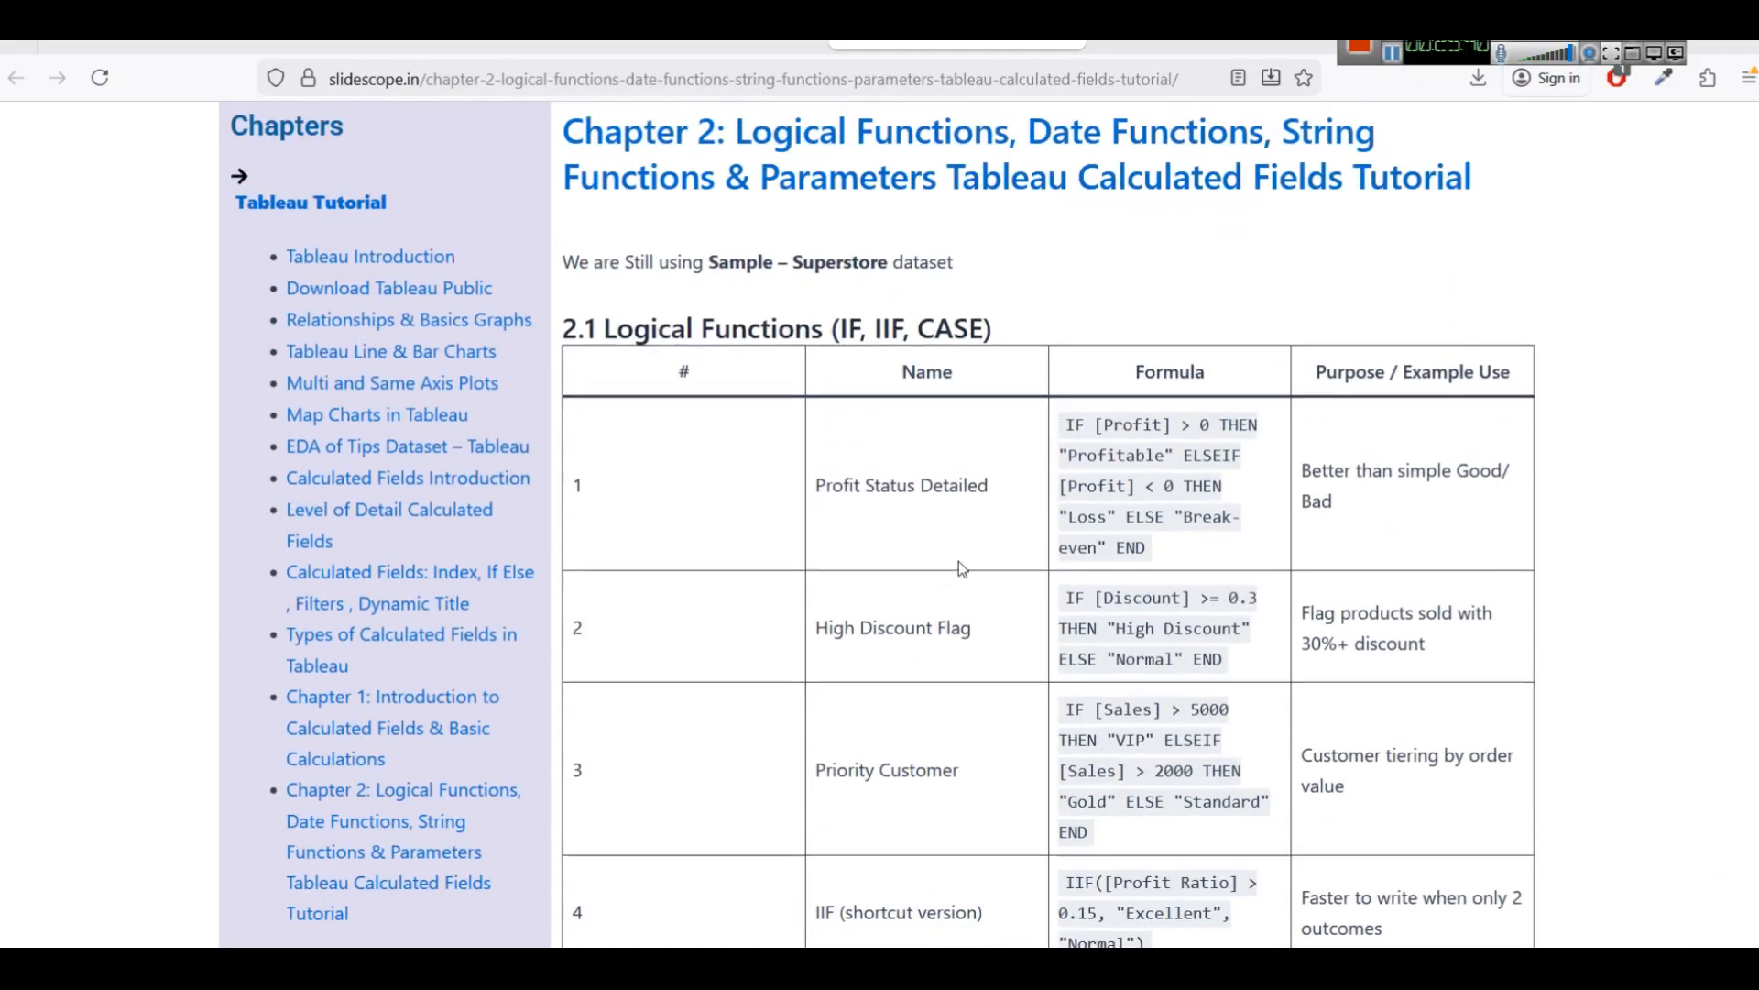
scroll(1034, 522, down, 15)
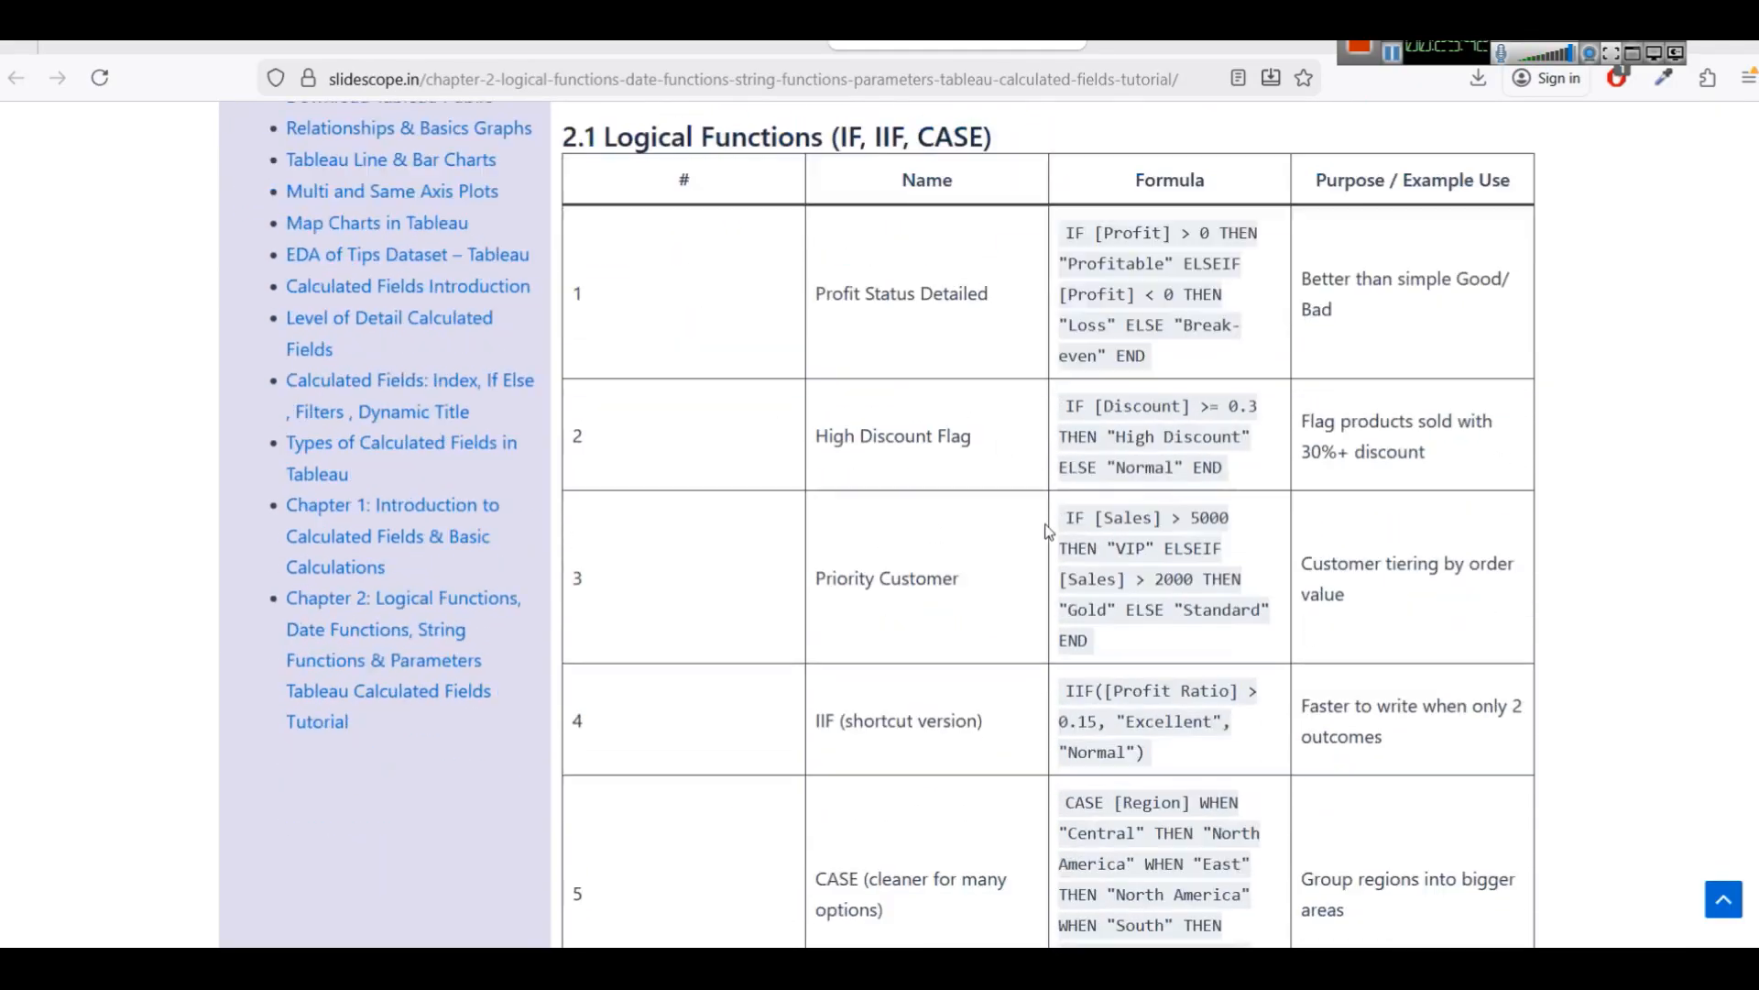
scroll(1045, 523, down, 10)
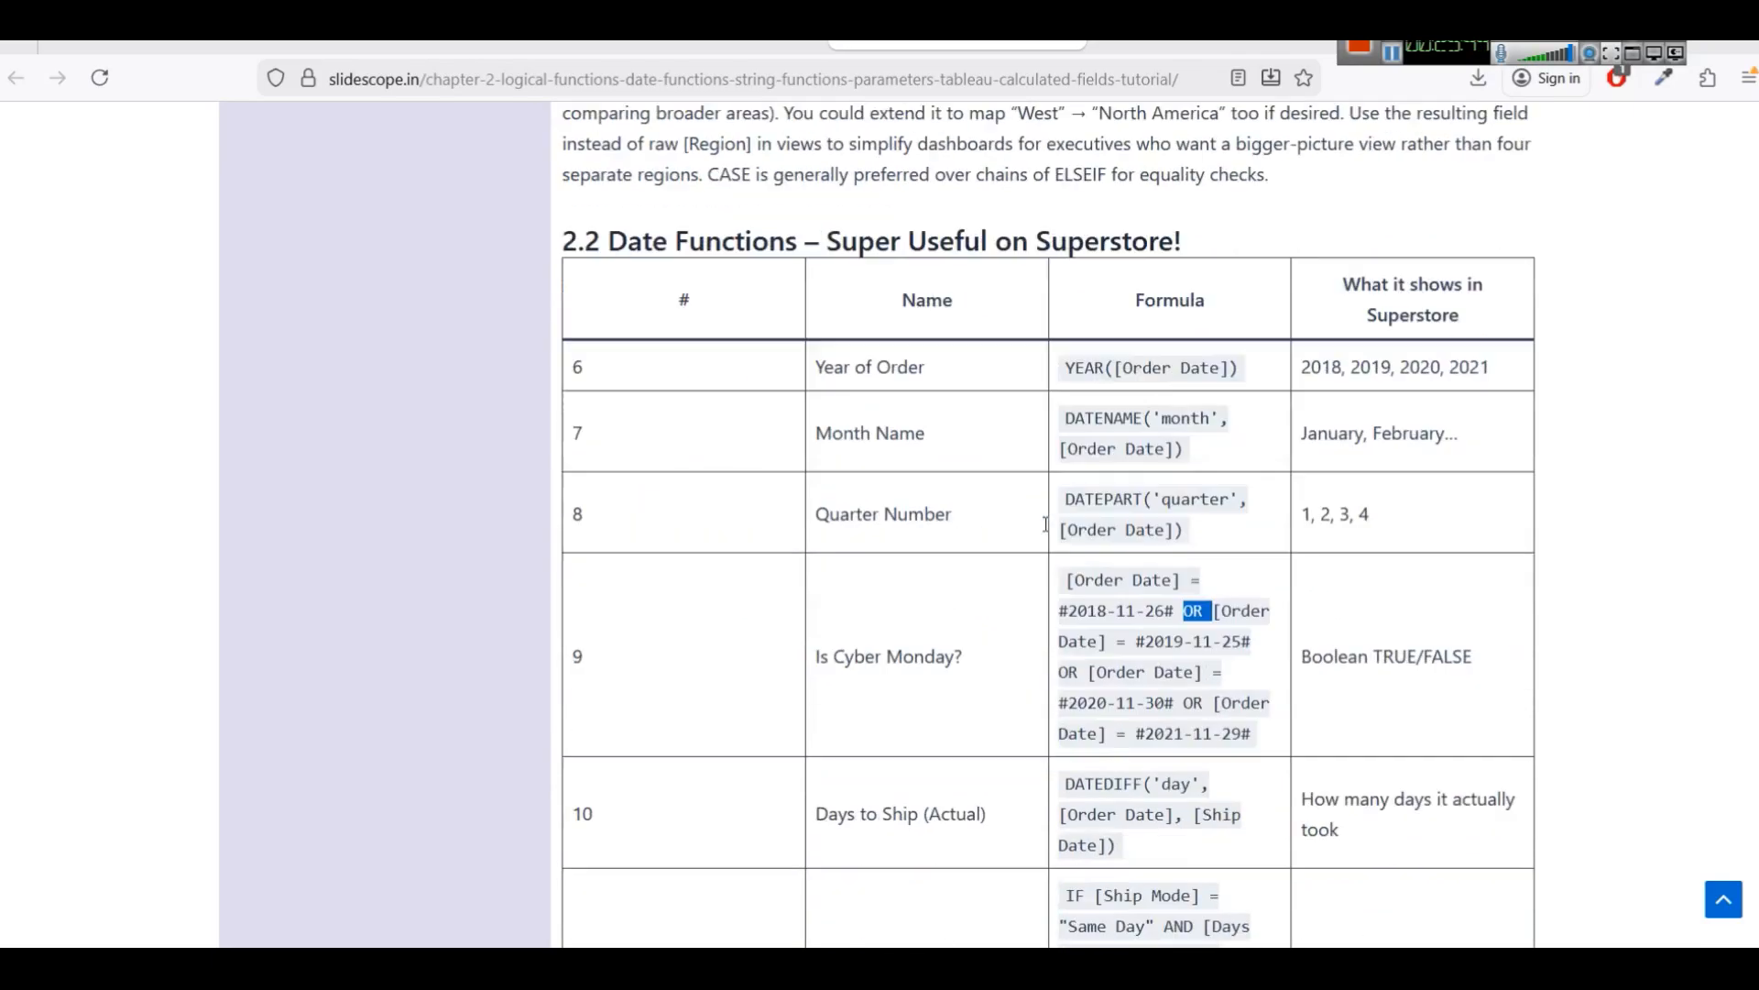
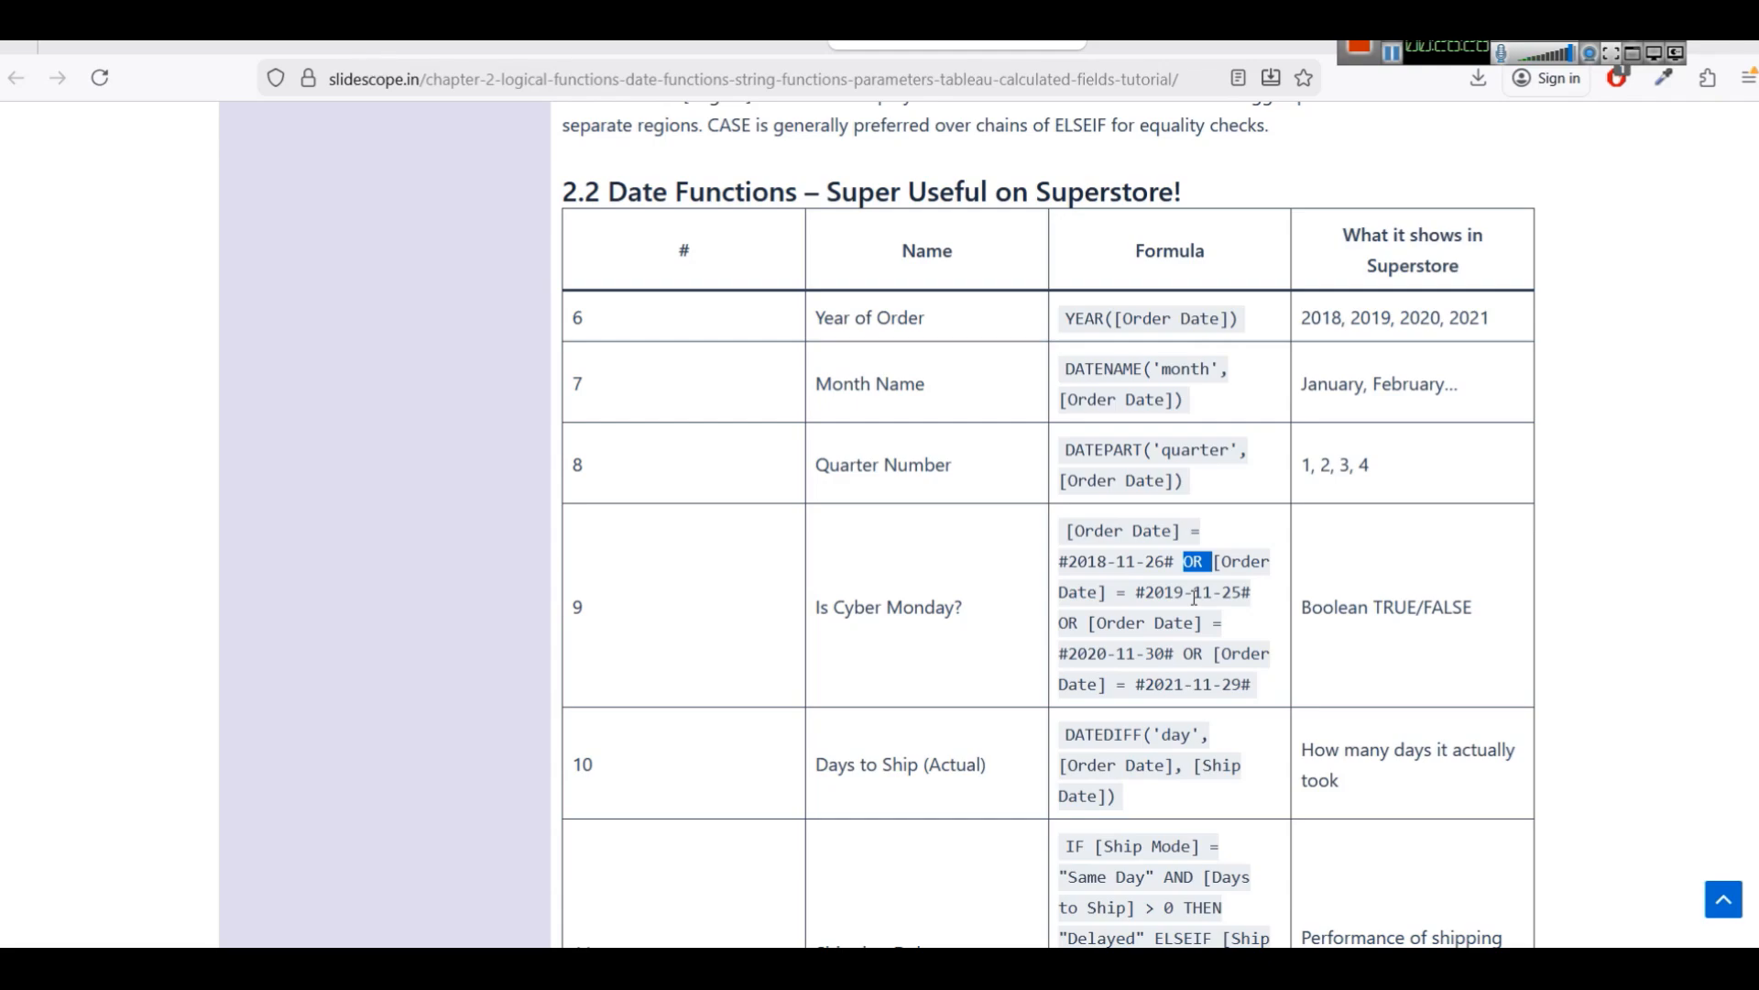
Copy the Is Cyber Monday? name and formula from the tutorial and paste them into a new calculated field.
click(1071, 522)
drag(816, 598, 1239, 672)
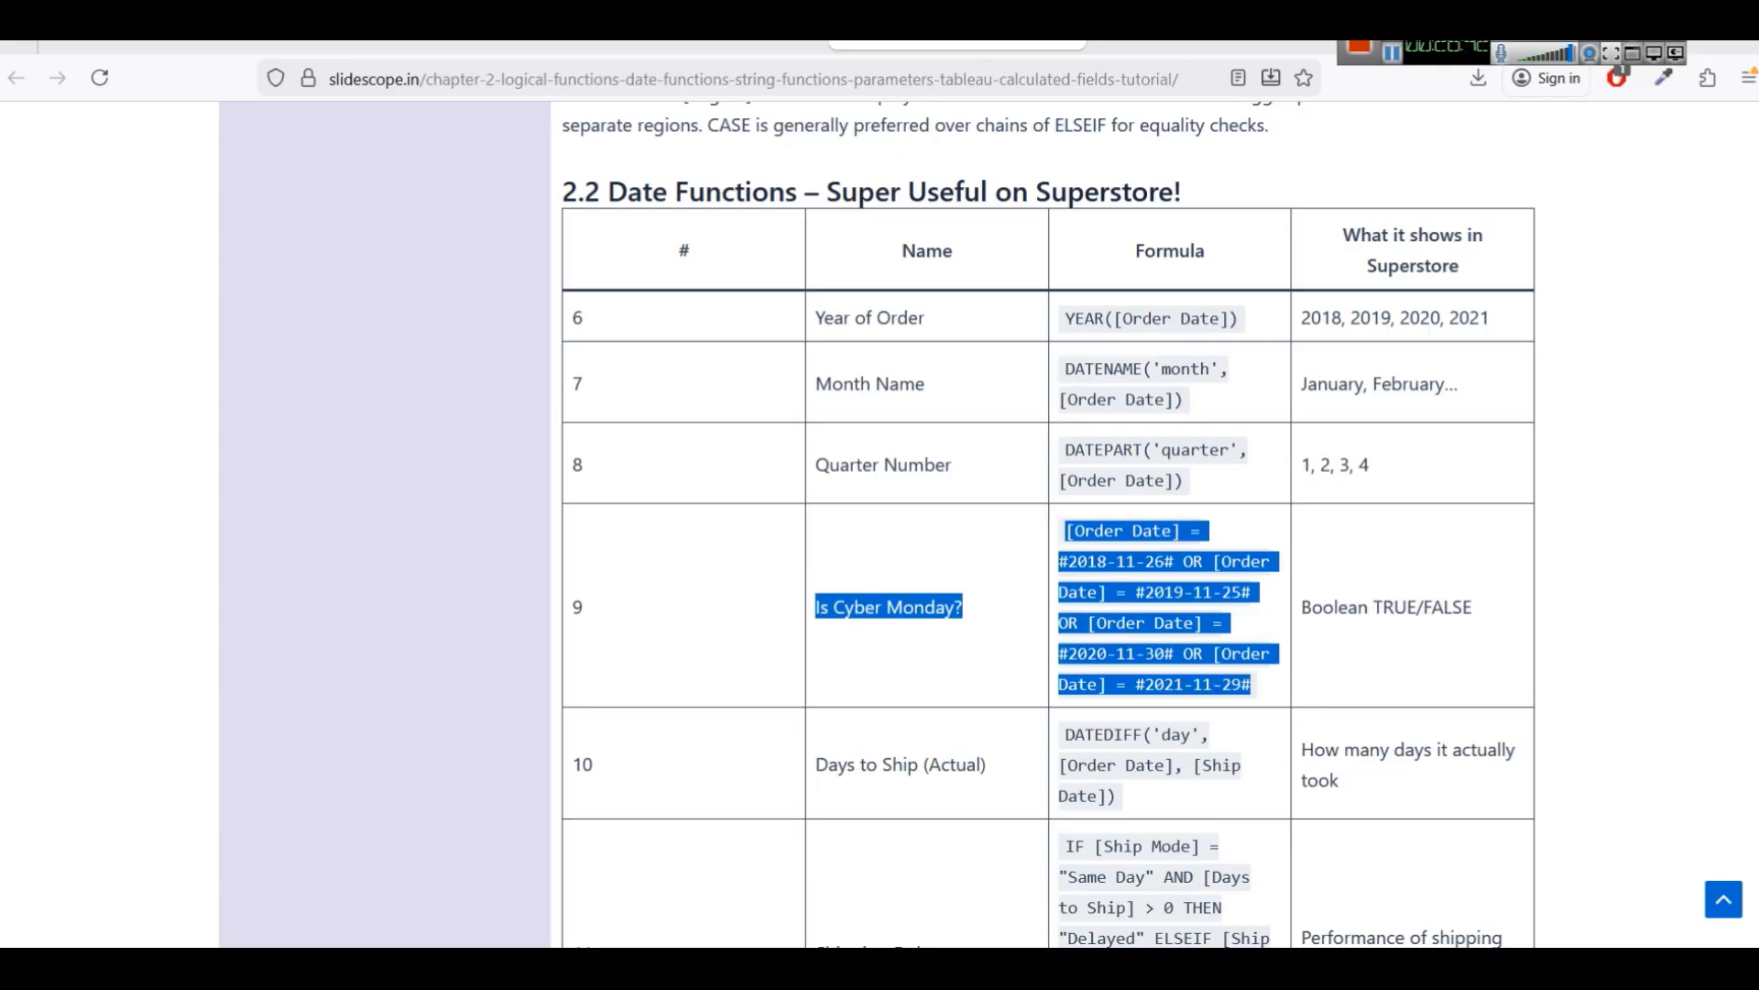
click(753, 970)
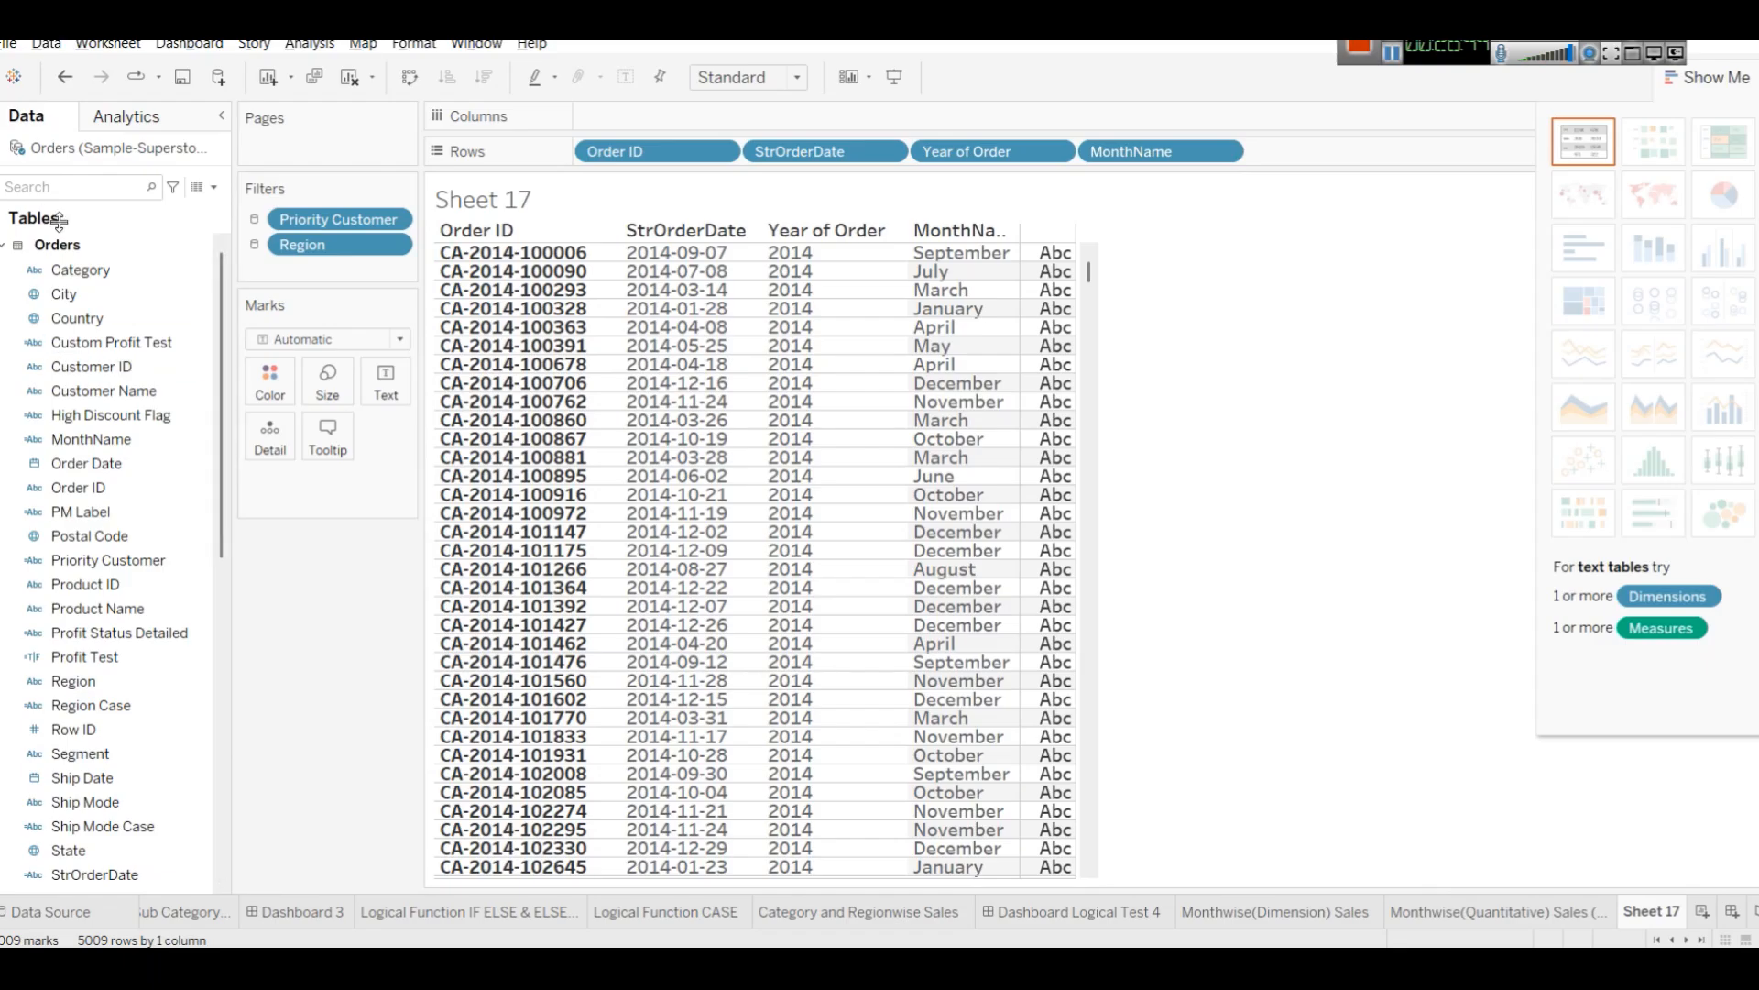
click(213, 187)
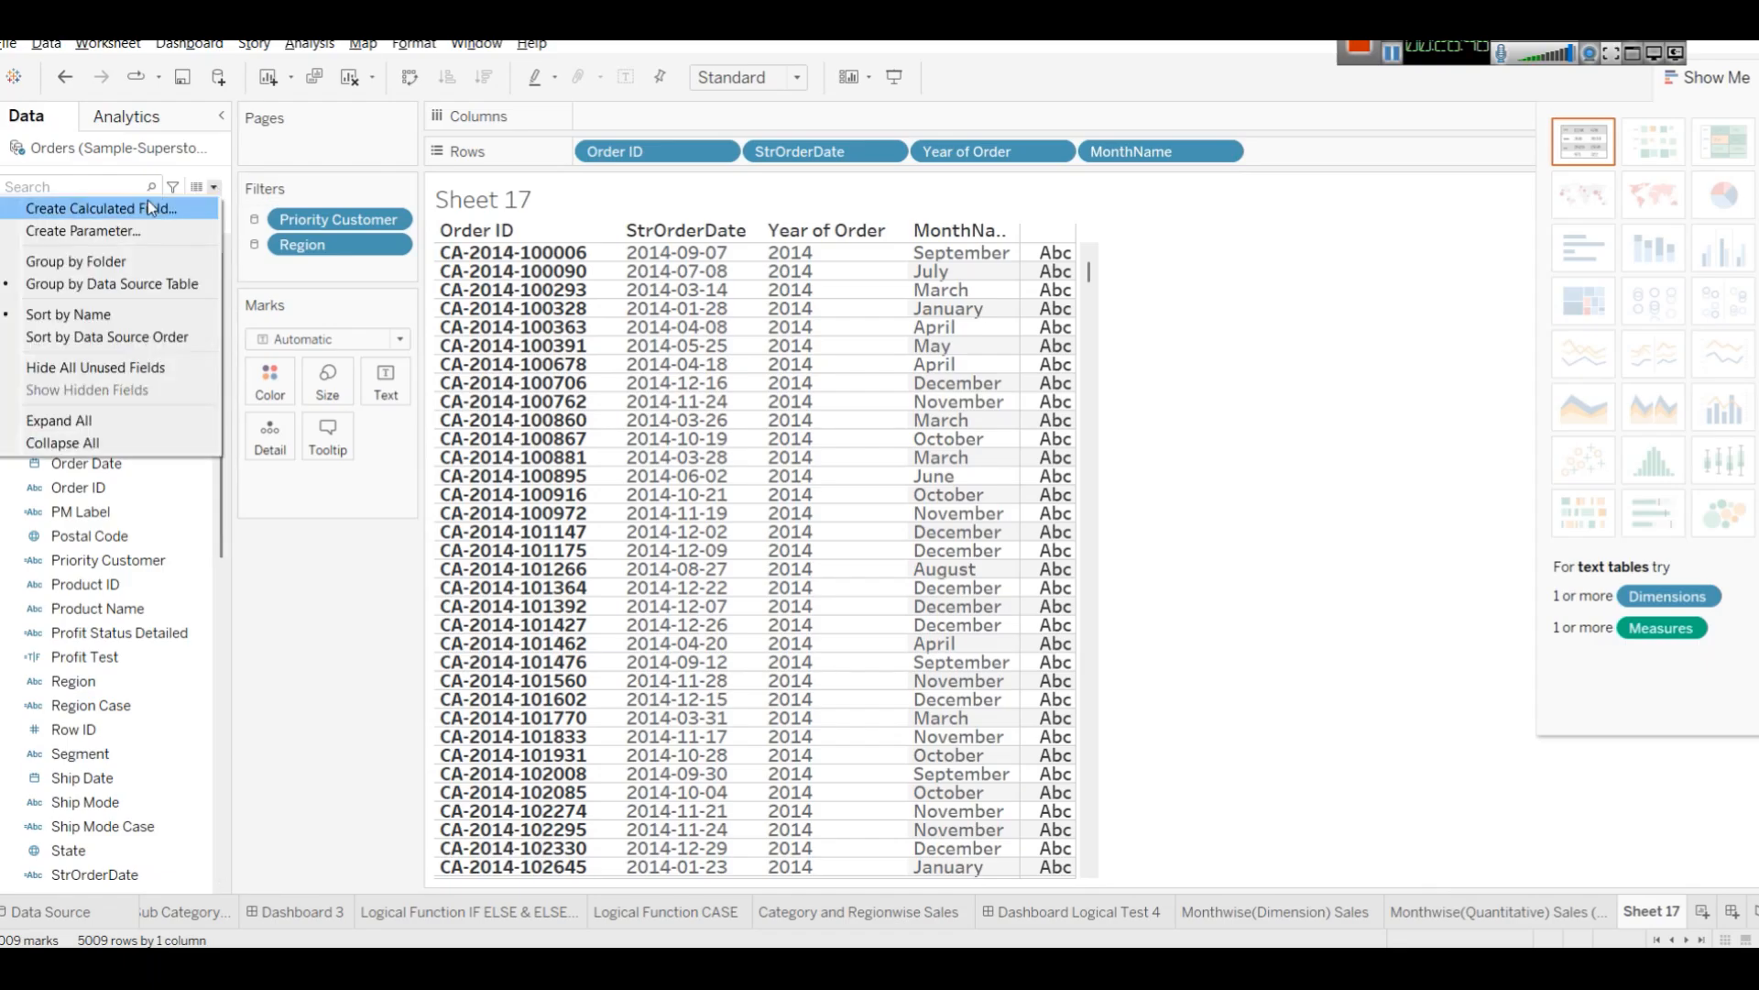
click(146, 205)
click(891, 616)
text([Order Date] = #2020-11-30# OR [Order Date] = #2021-11-29#)
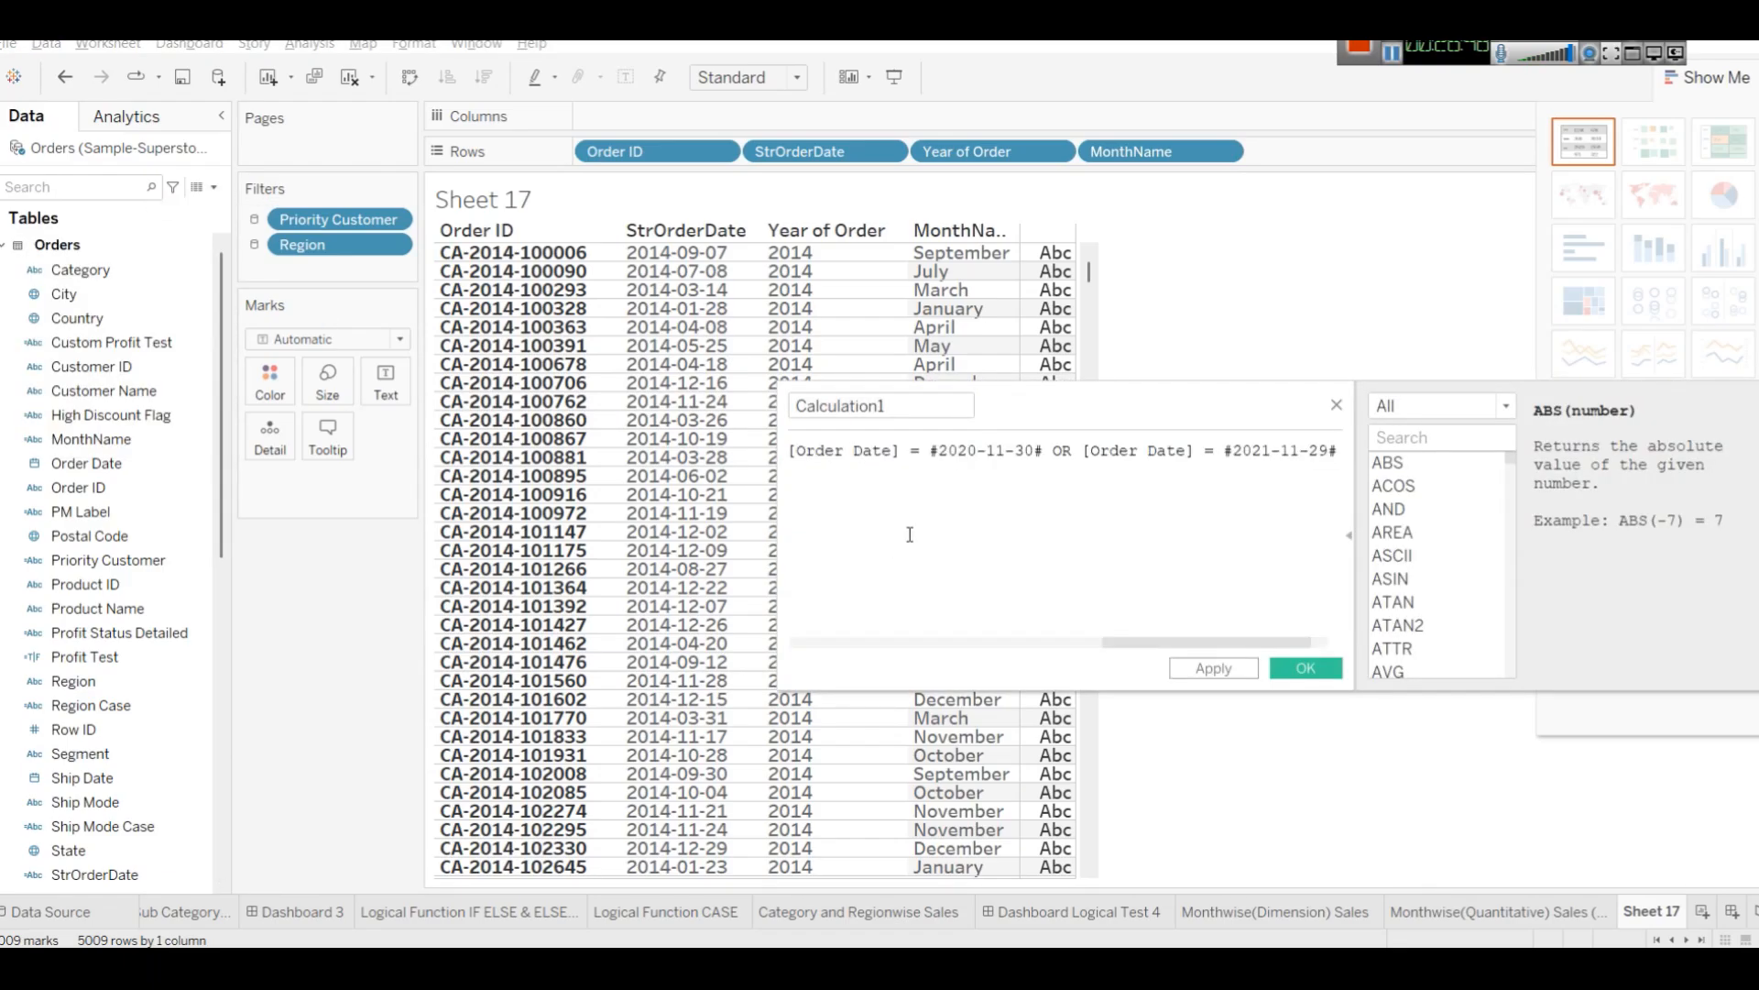
Move the pasted text "Is Cyber Monday?" out of the formula into the calculated field's name.
click(1051, 451)
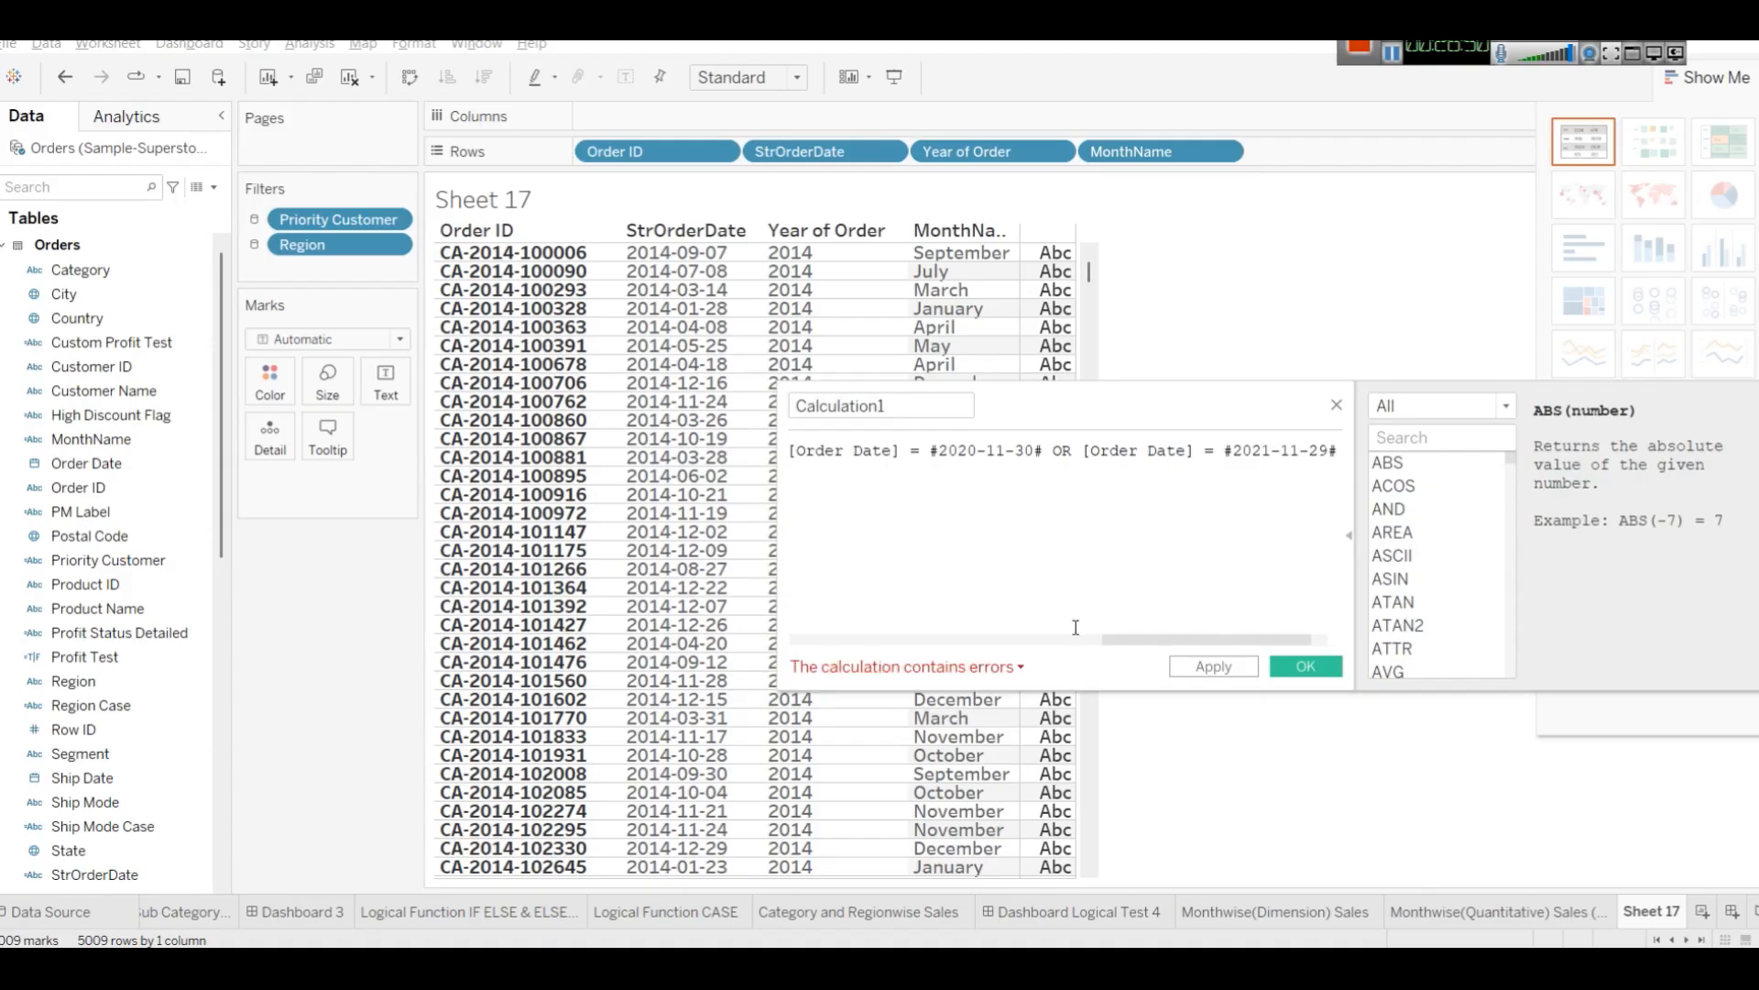
drag(1130, 644, 814, 629)
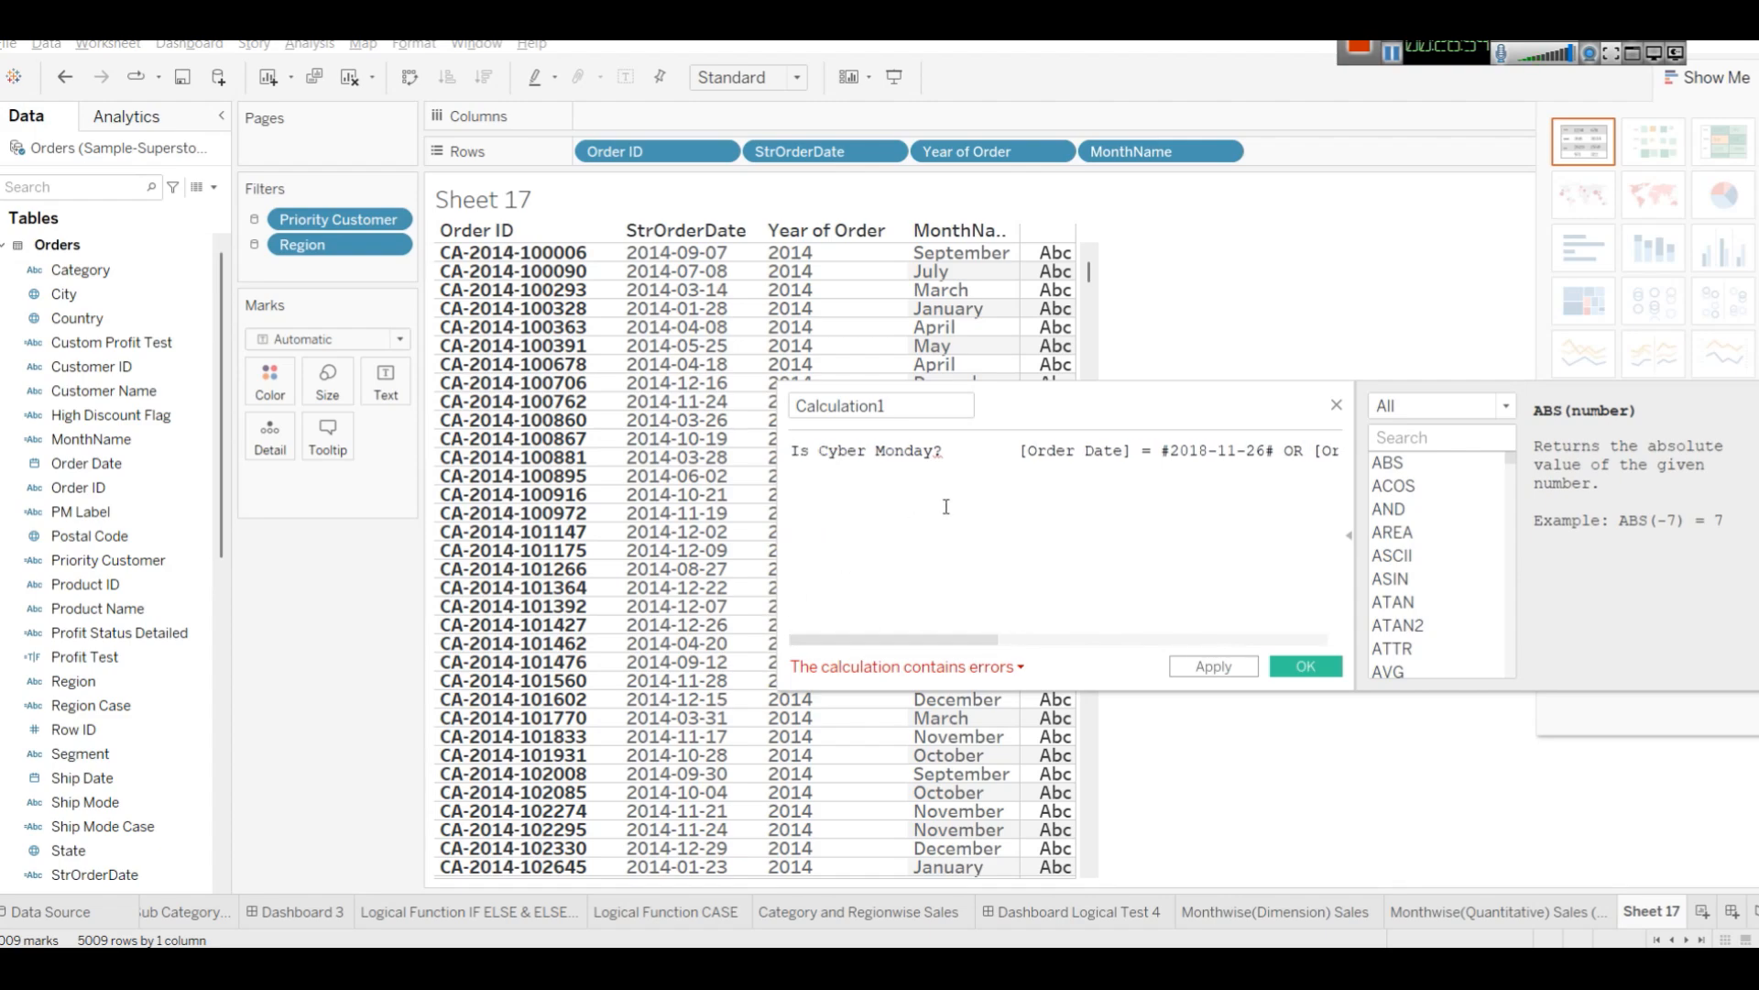
drag(943, 450, 819, 450)
click(970, 466)
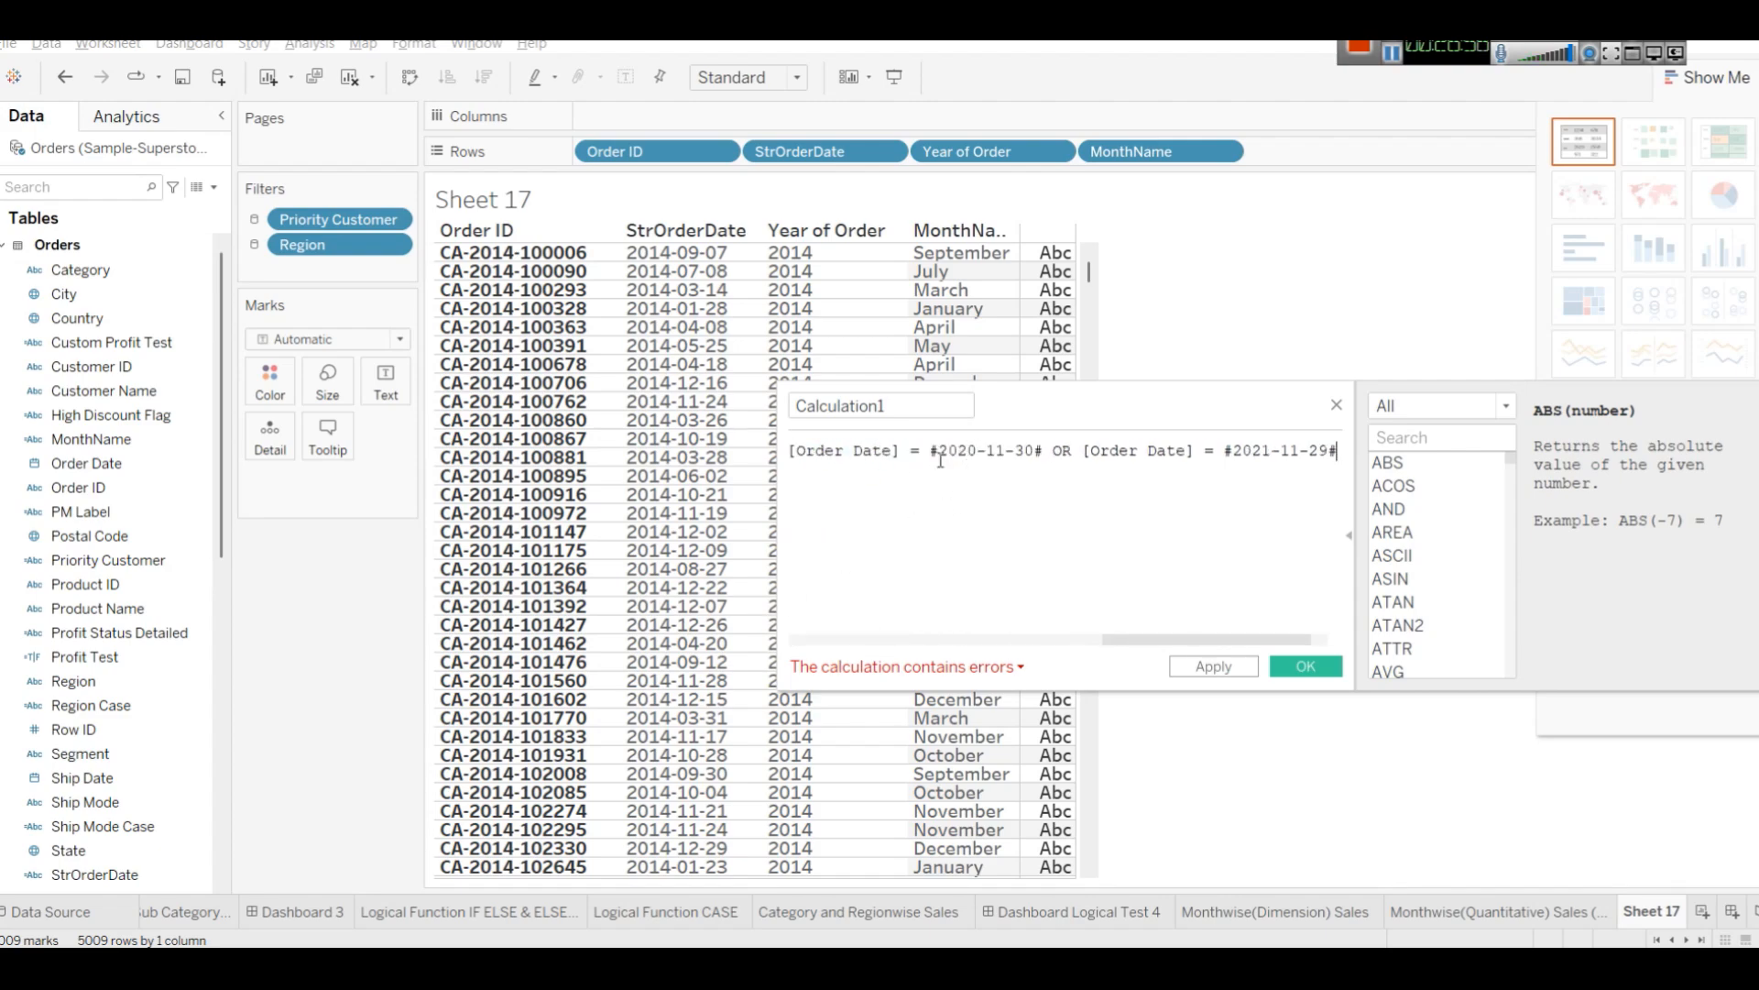
click(882, 636)
click(881, 640)
drag(944, 450, 896, 442)
key(ctrl+x)
click(886, 405)
key(ctrl+a)
key(ctrl+v)
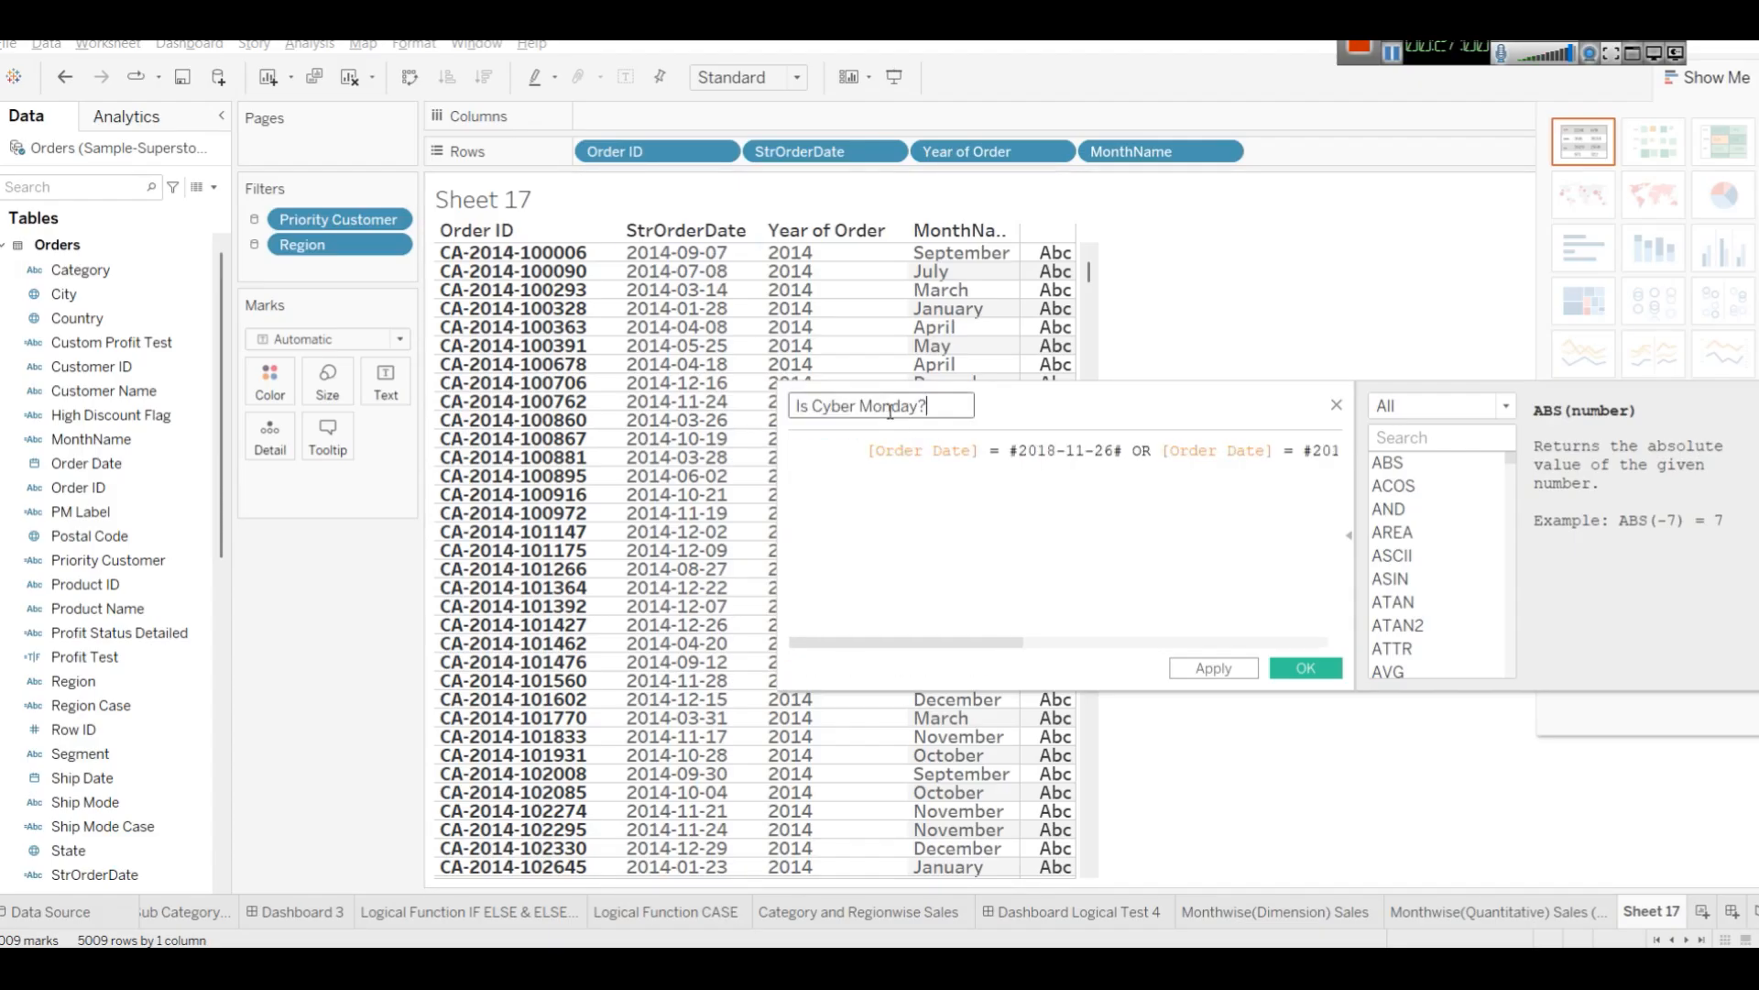
Reformat the formula so each [Order Date] = #date# condition and each OR sits on its own line.
click(870, 460)
drag(1142, 642, 796, 641)
click(872, 456)
key(BackSpace)
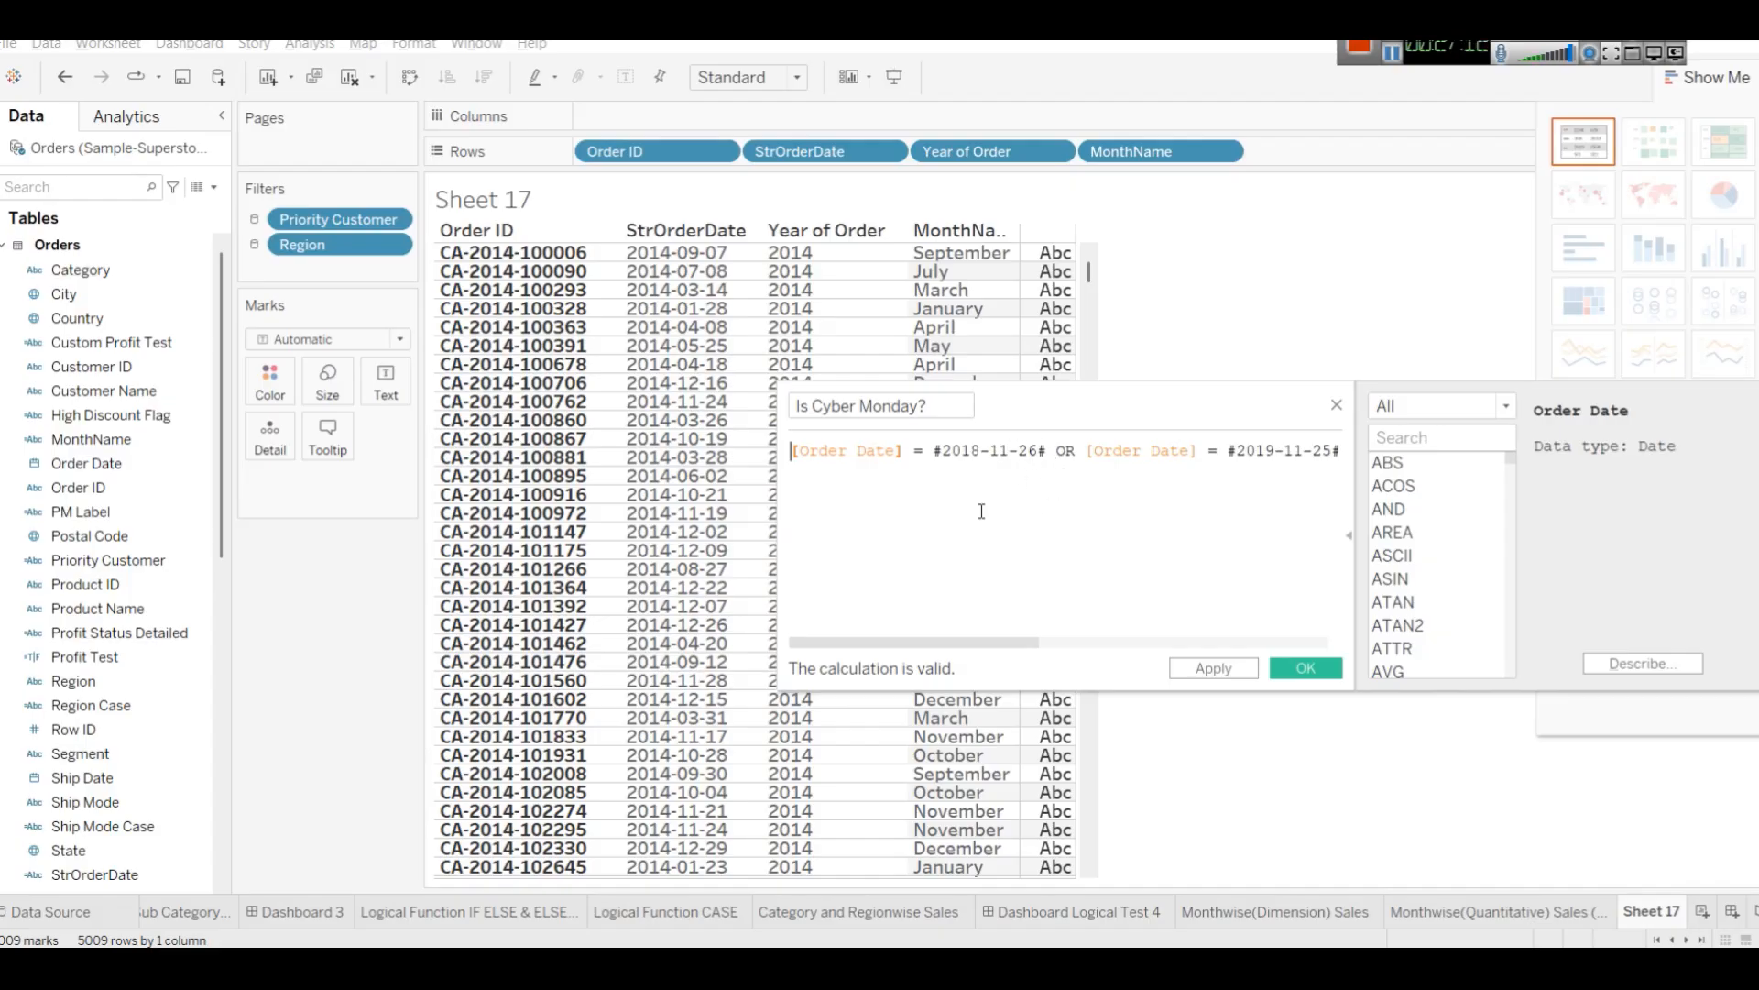
click(1055, 451)
key(Return)
click(827, 470)
key(Return)
key(BackSpace)
key(Left)
key(Return)
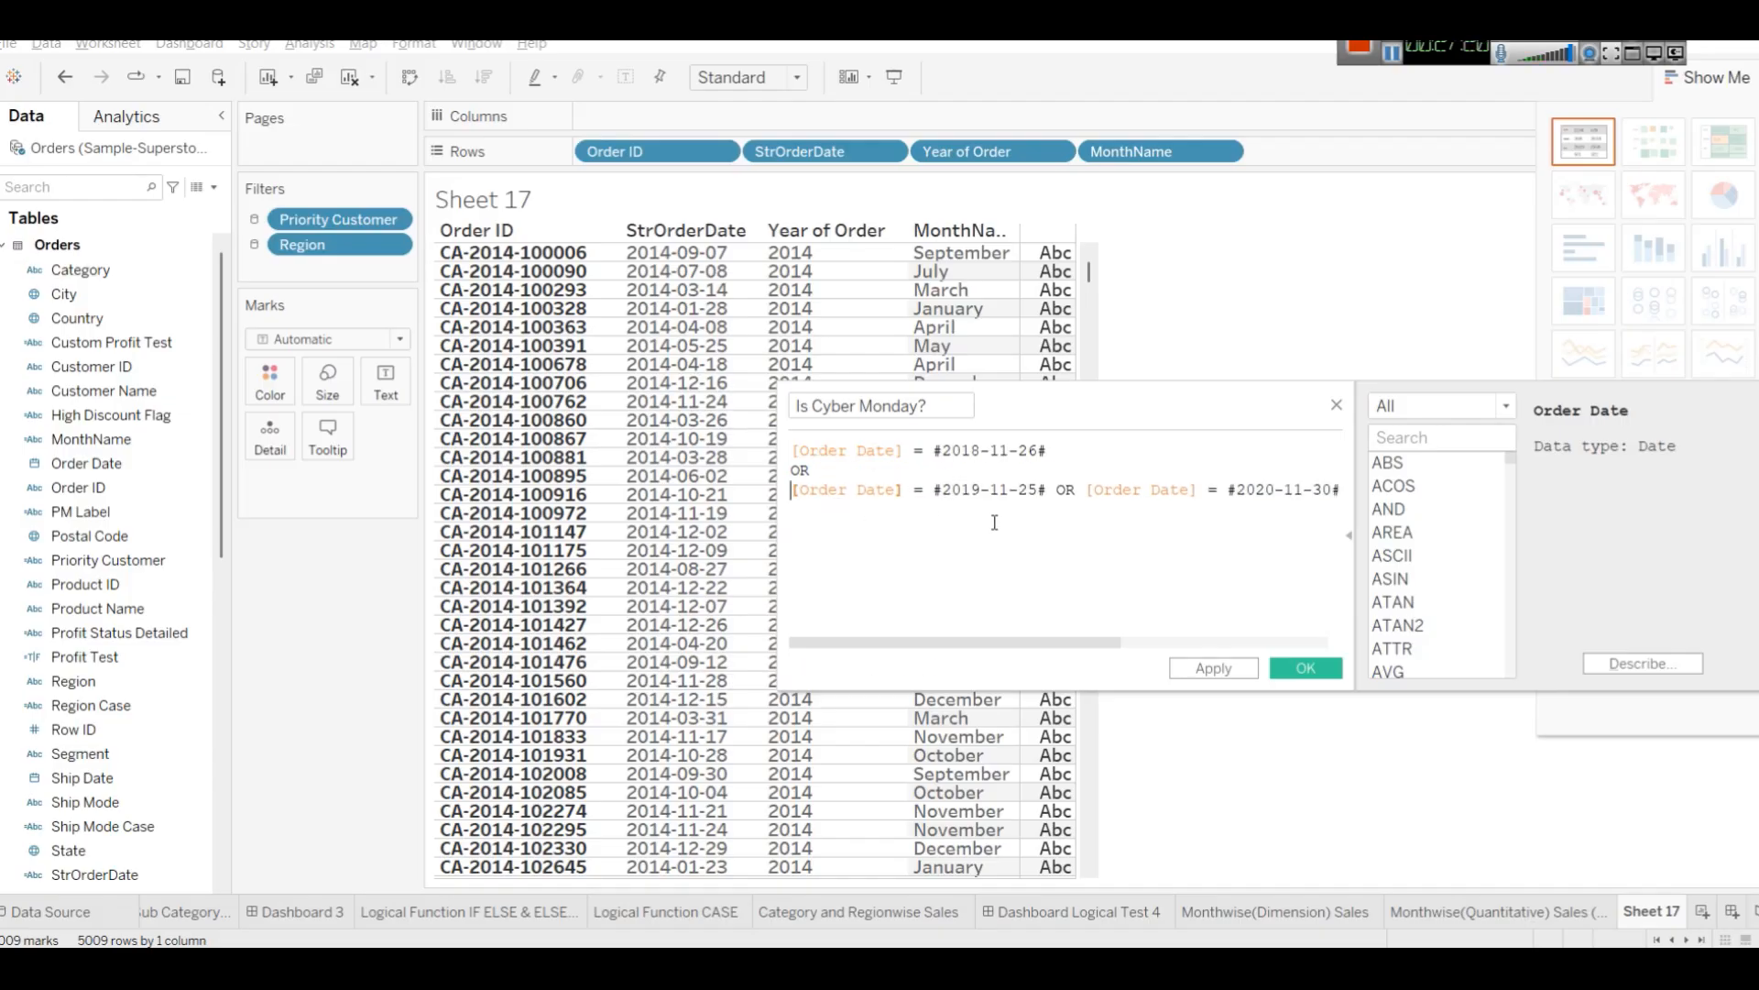
click(1056, 526)
key(Return)
click(1088, 511)
key(Return)
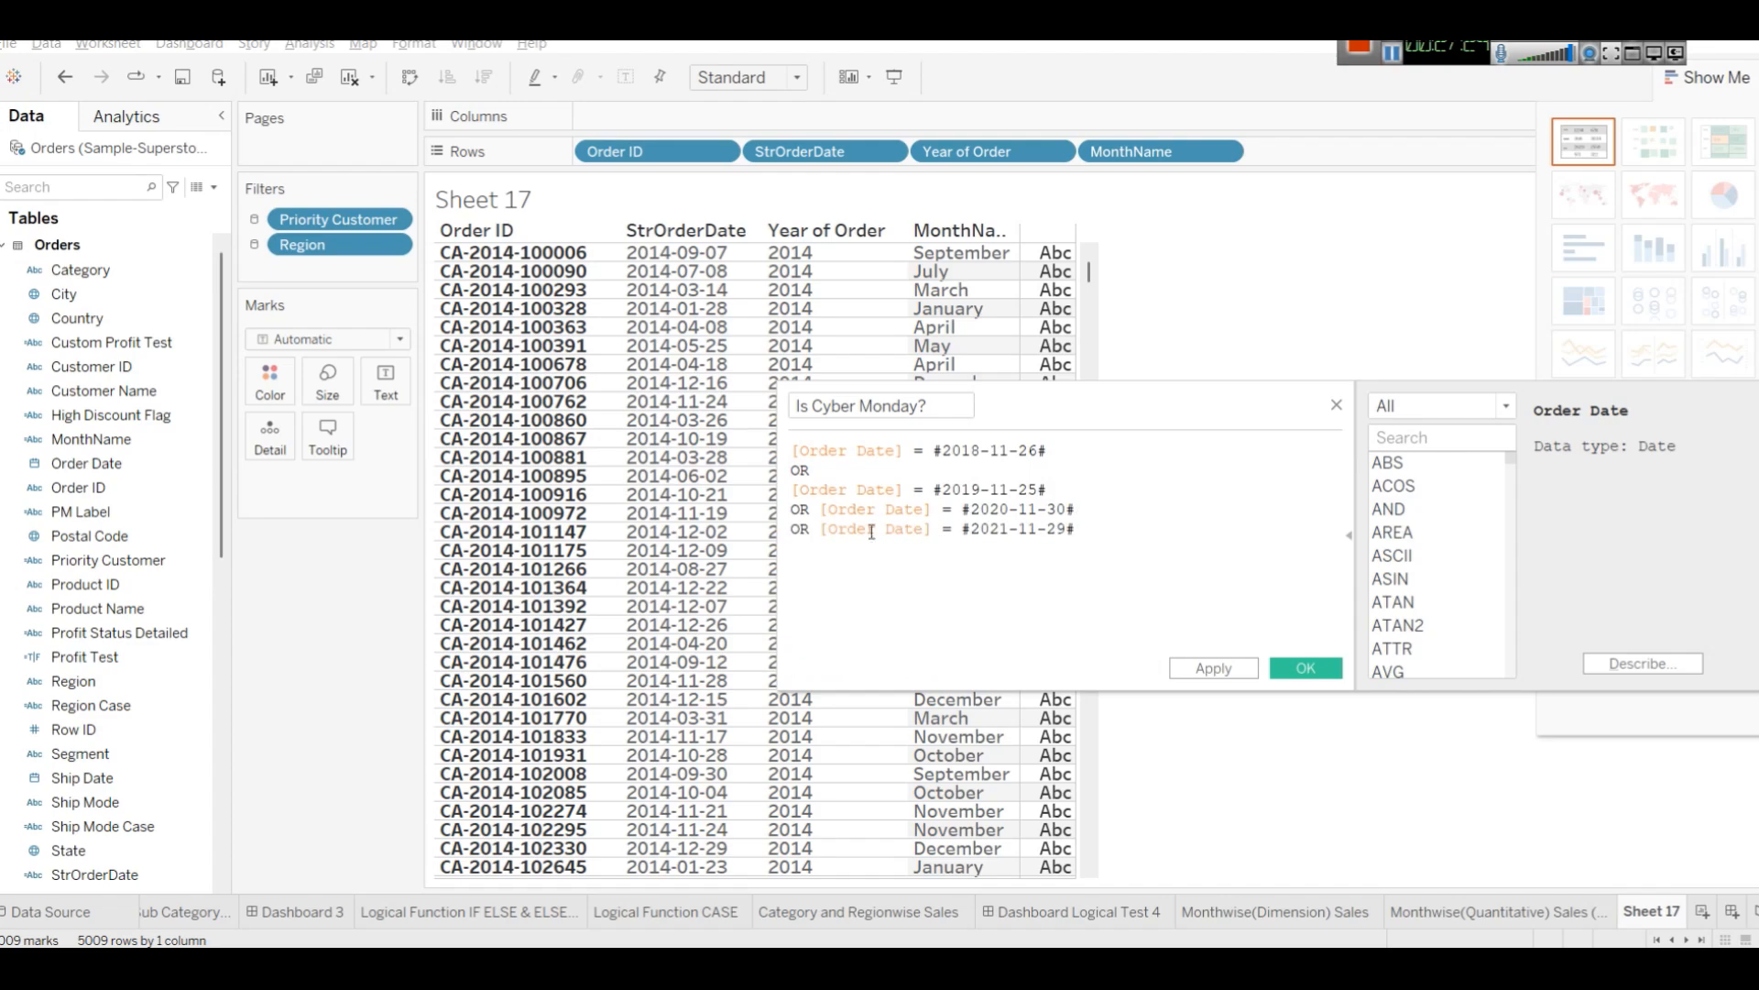
click(822, 509)
key(Return)
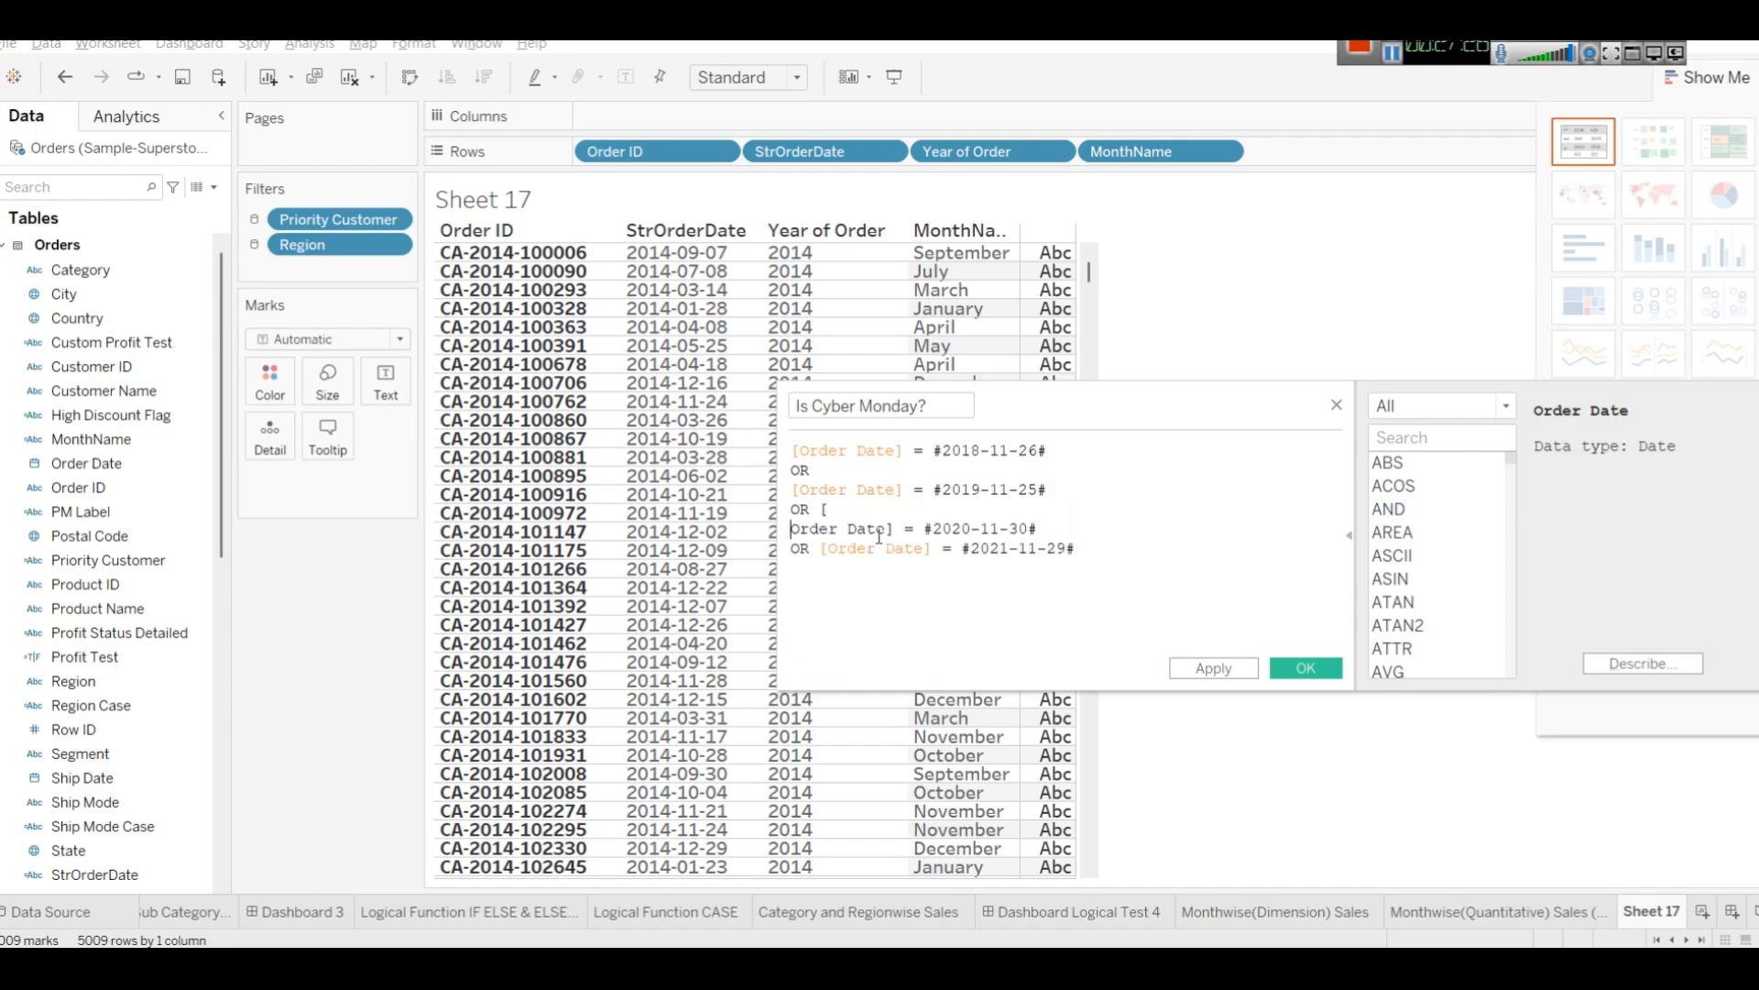
key(BackSpace)
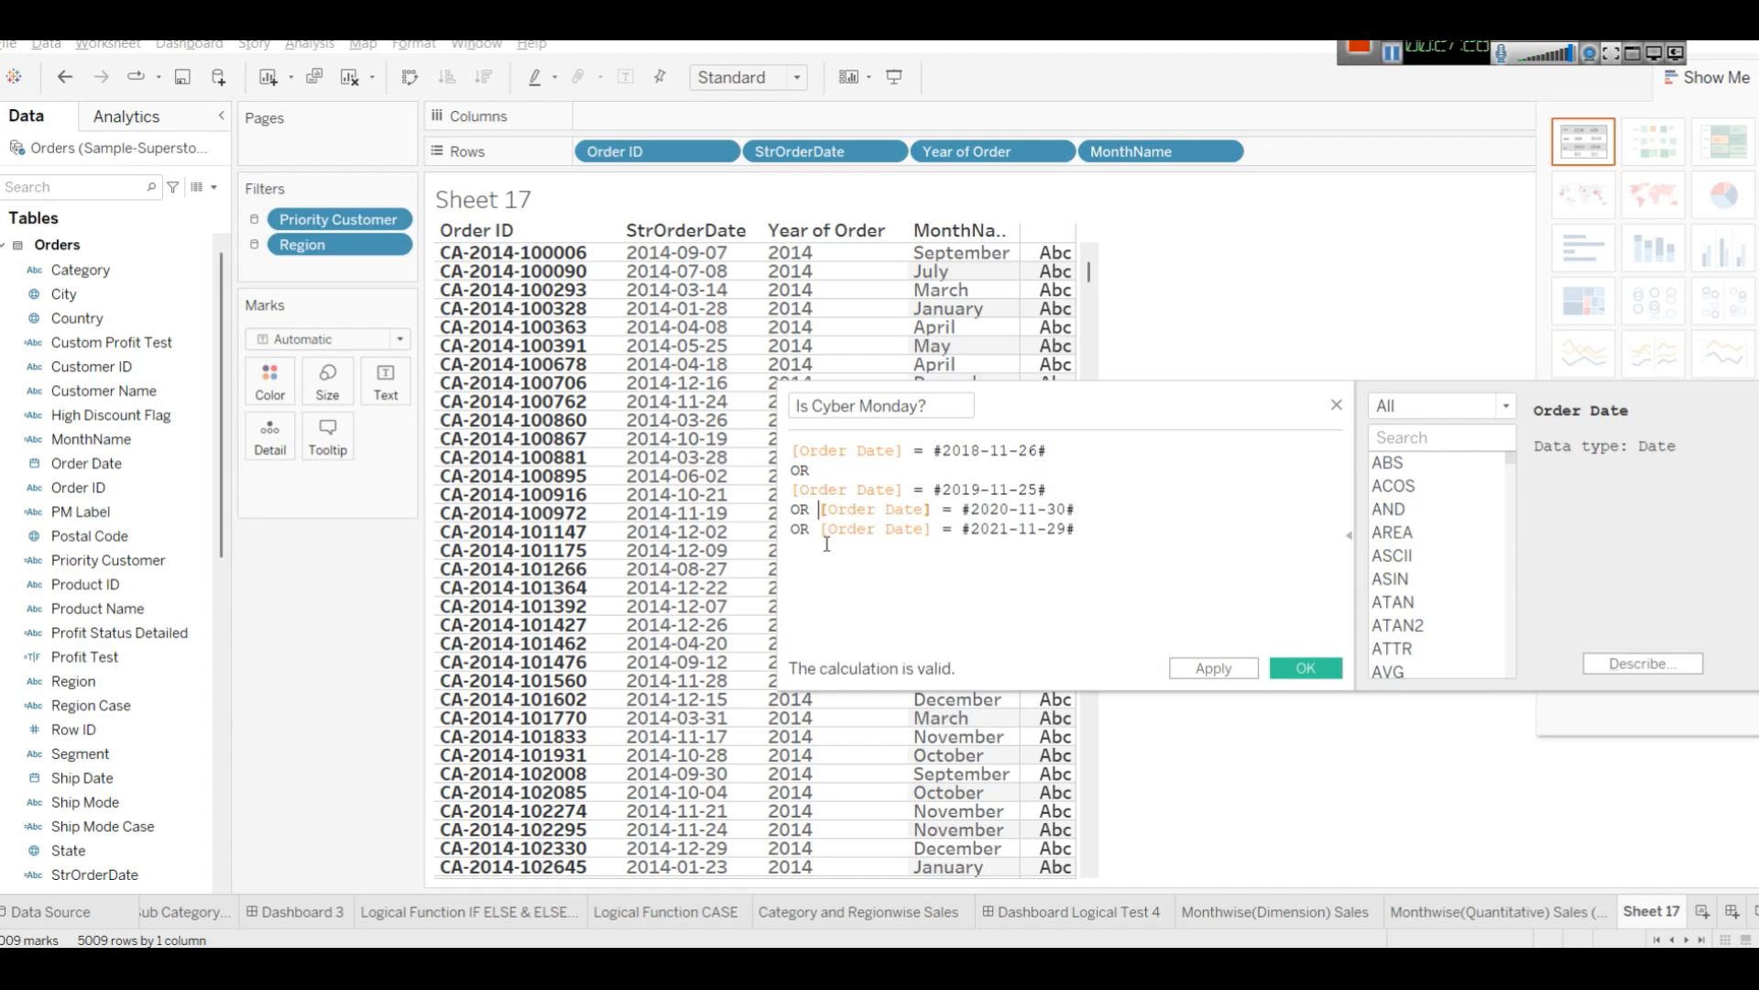
key(Return)
click(821, 547)
key(Return)
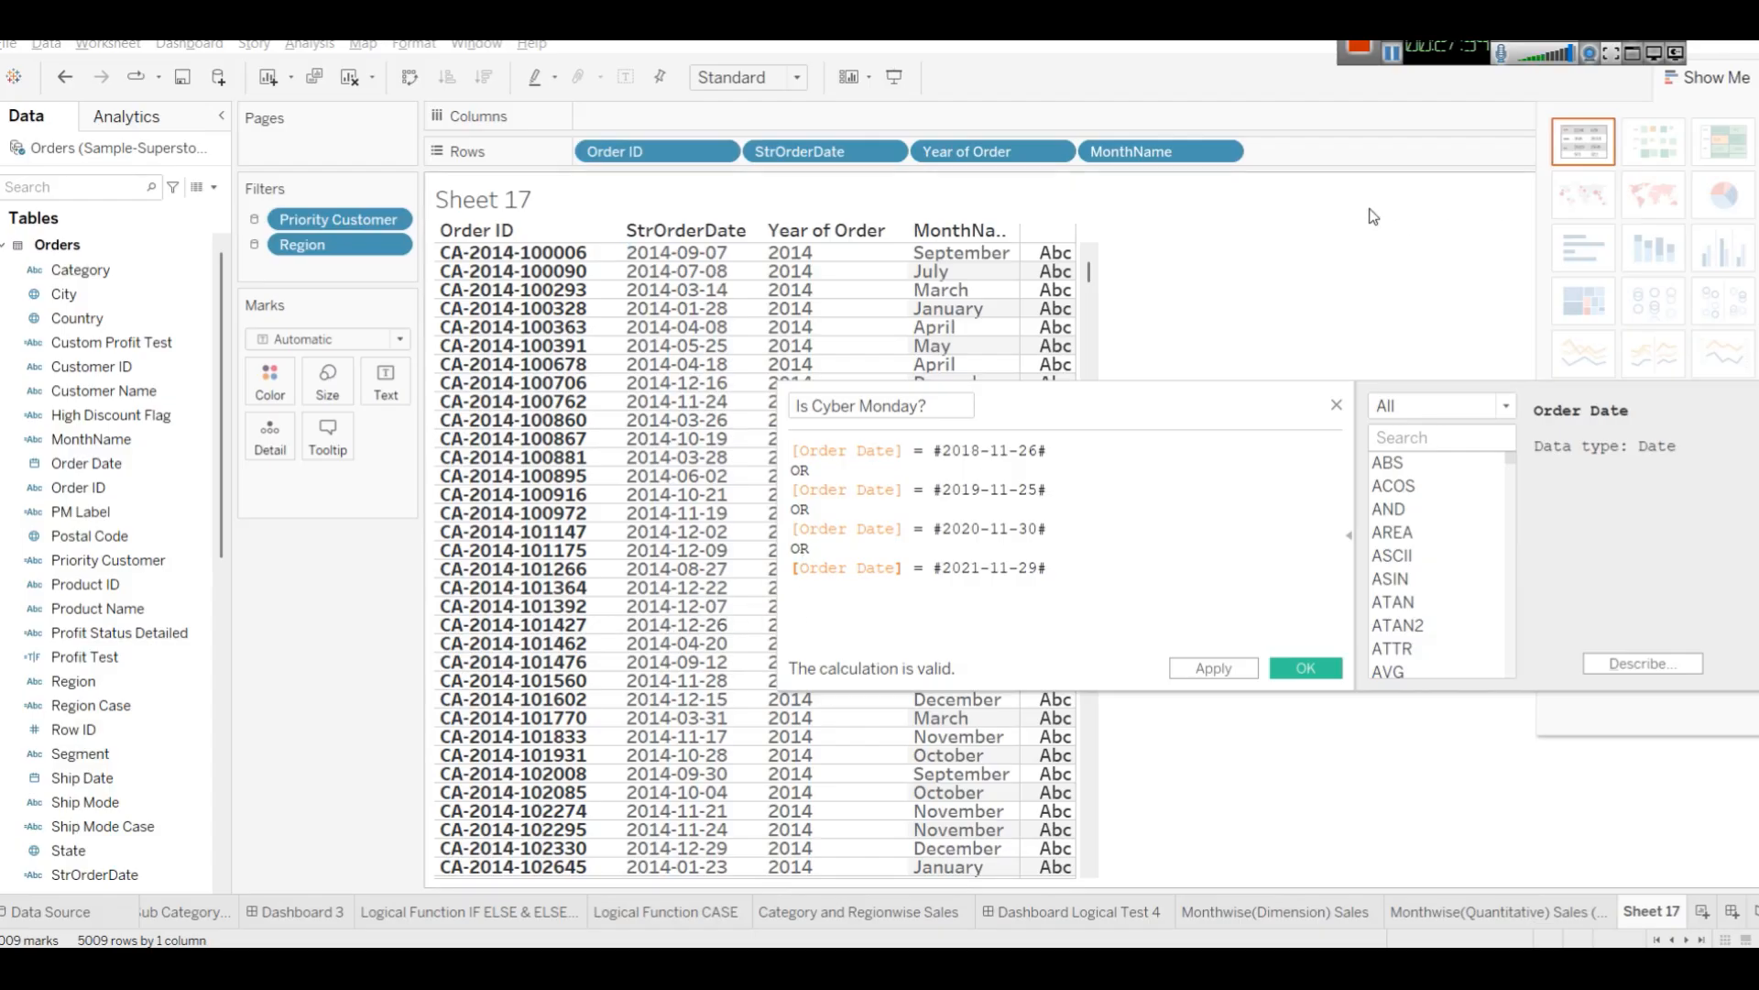
Check the Cyber Monday 2018 date in a web search and the tutorial, then return to the editor.
key(alt+Tab)
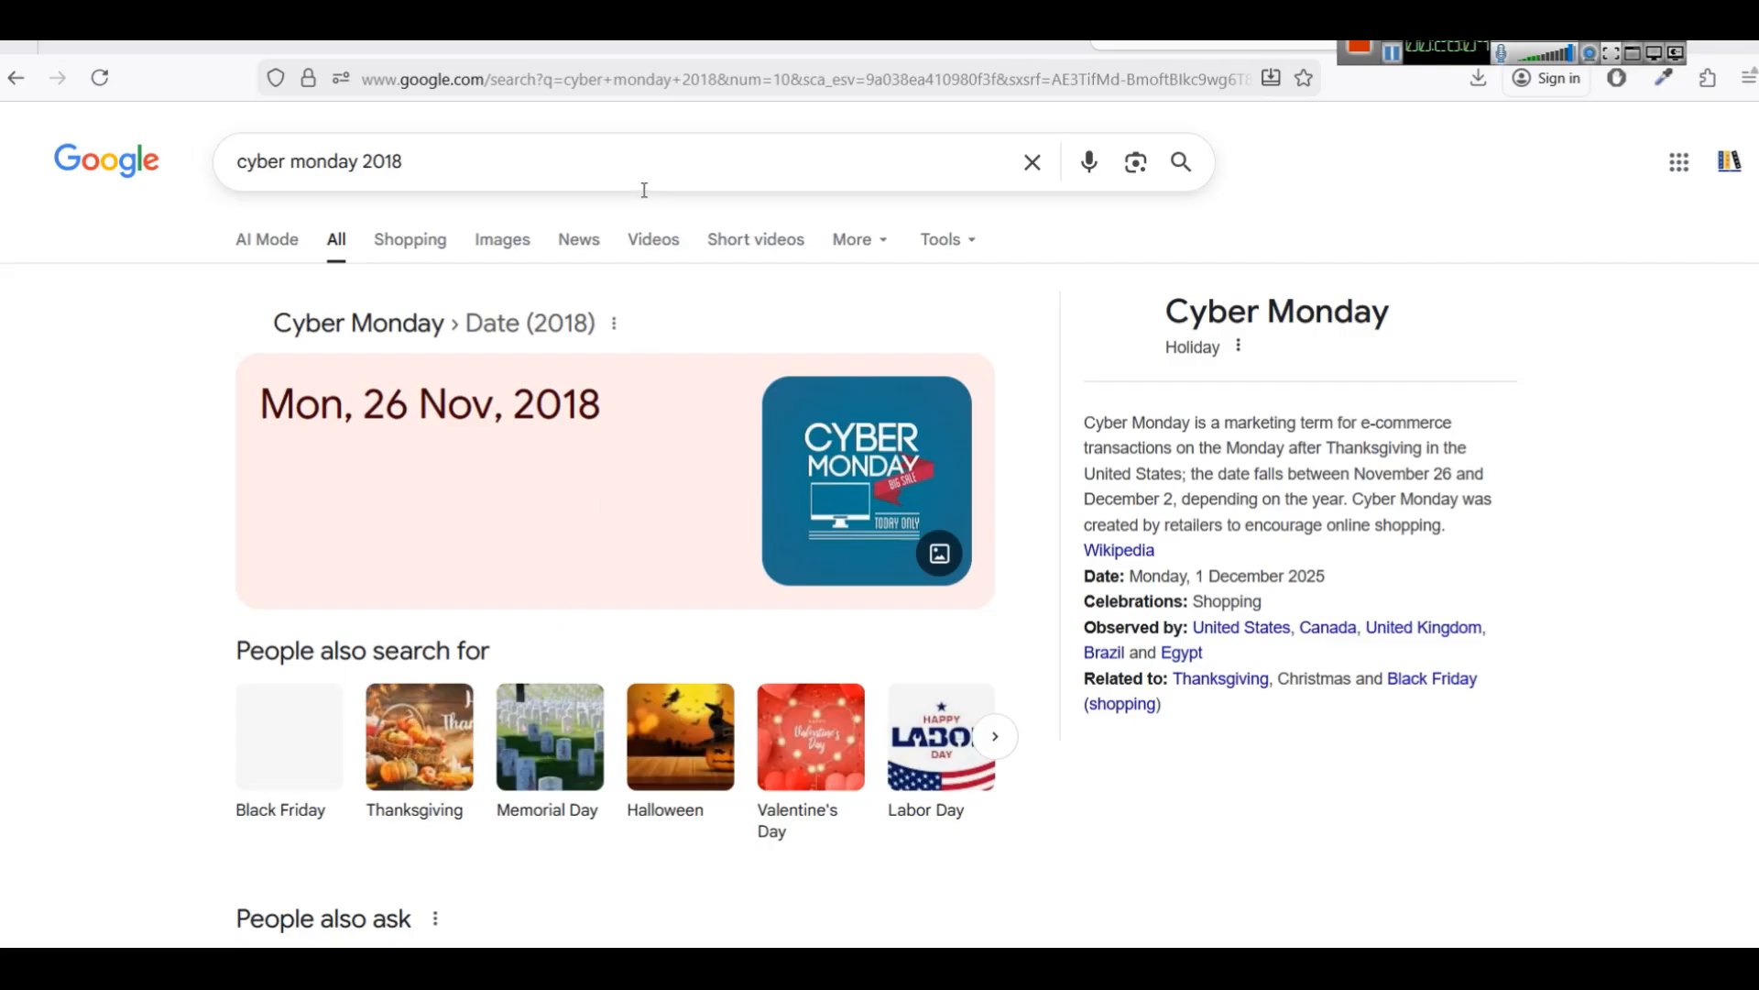
click(932, 62)
click(1134, 585)
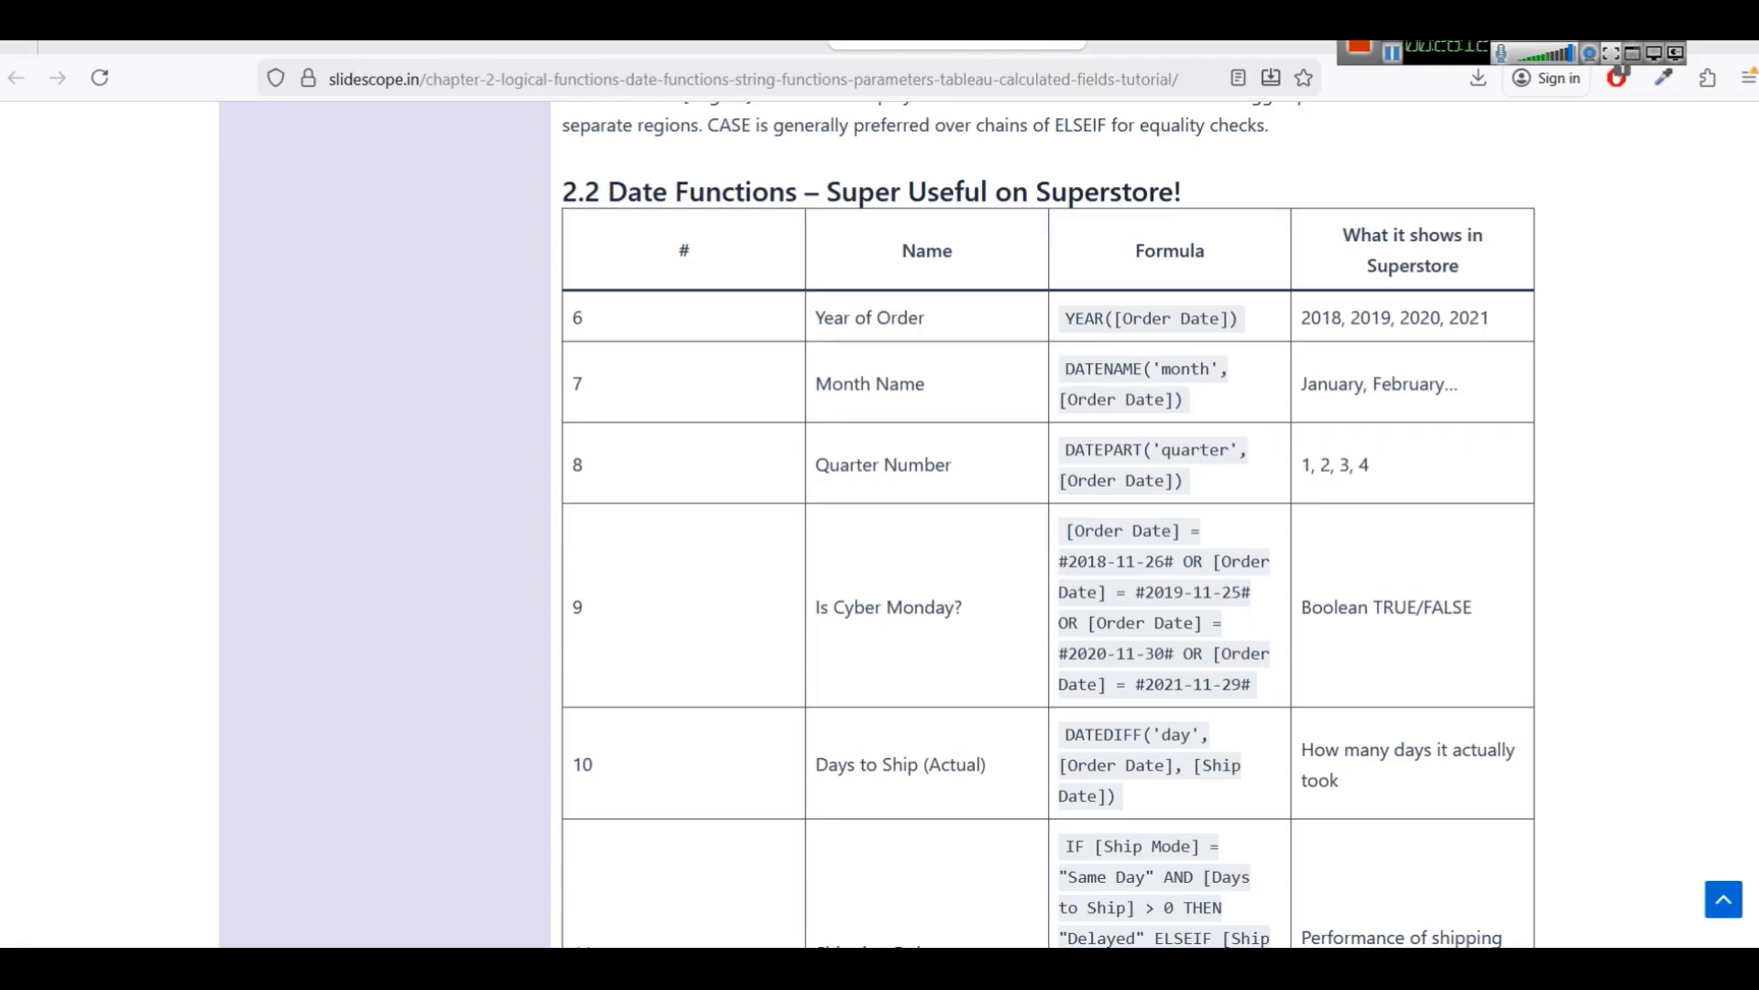
mouse_move(696, 967)
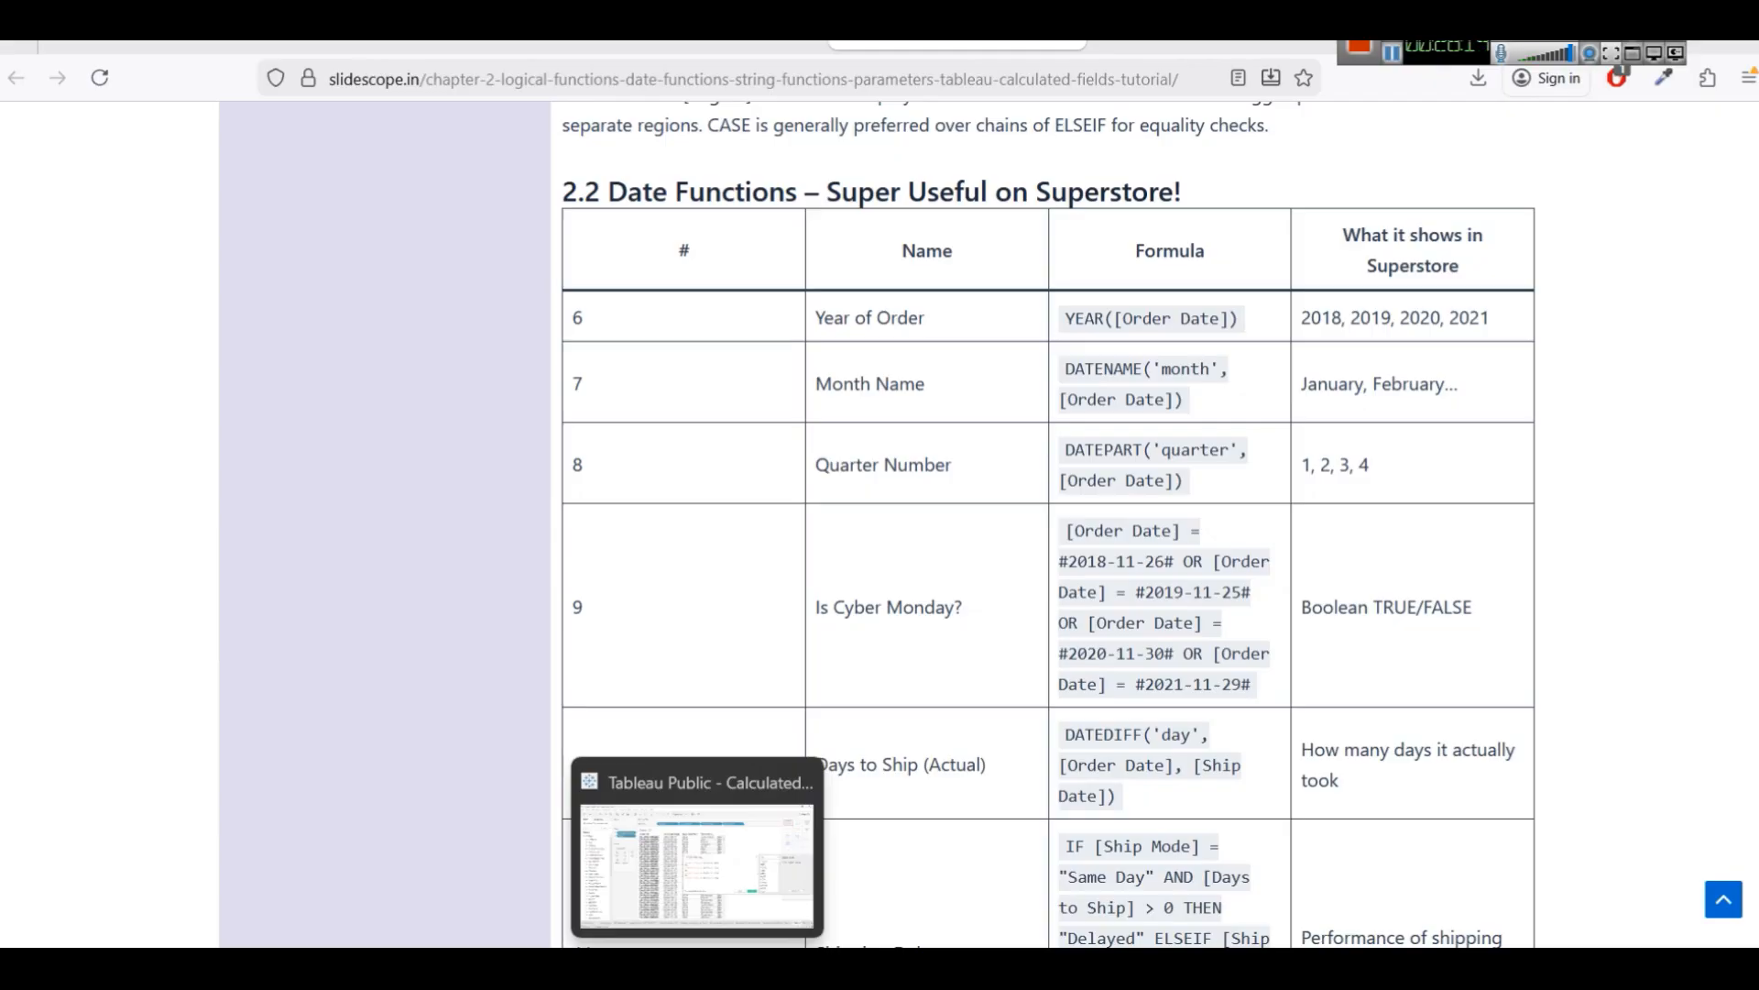
click(696, 866)
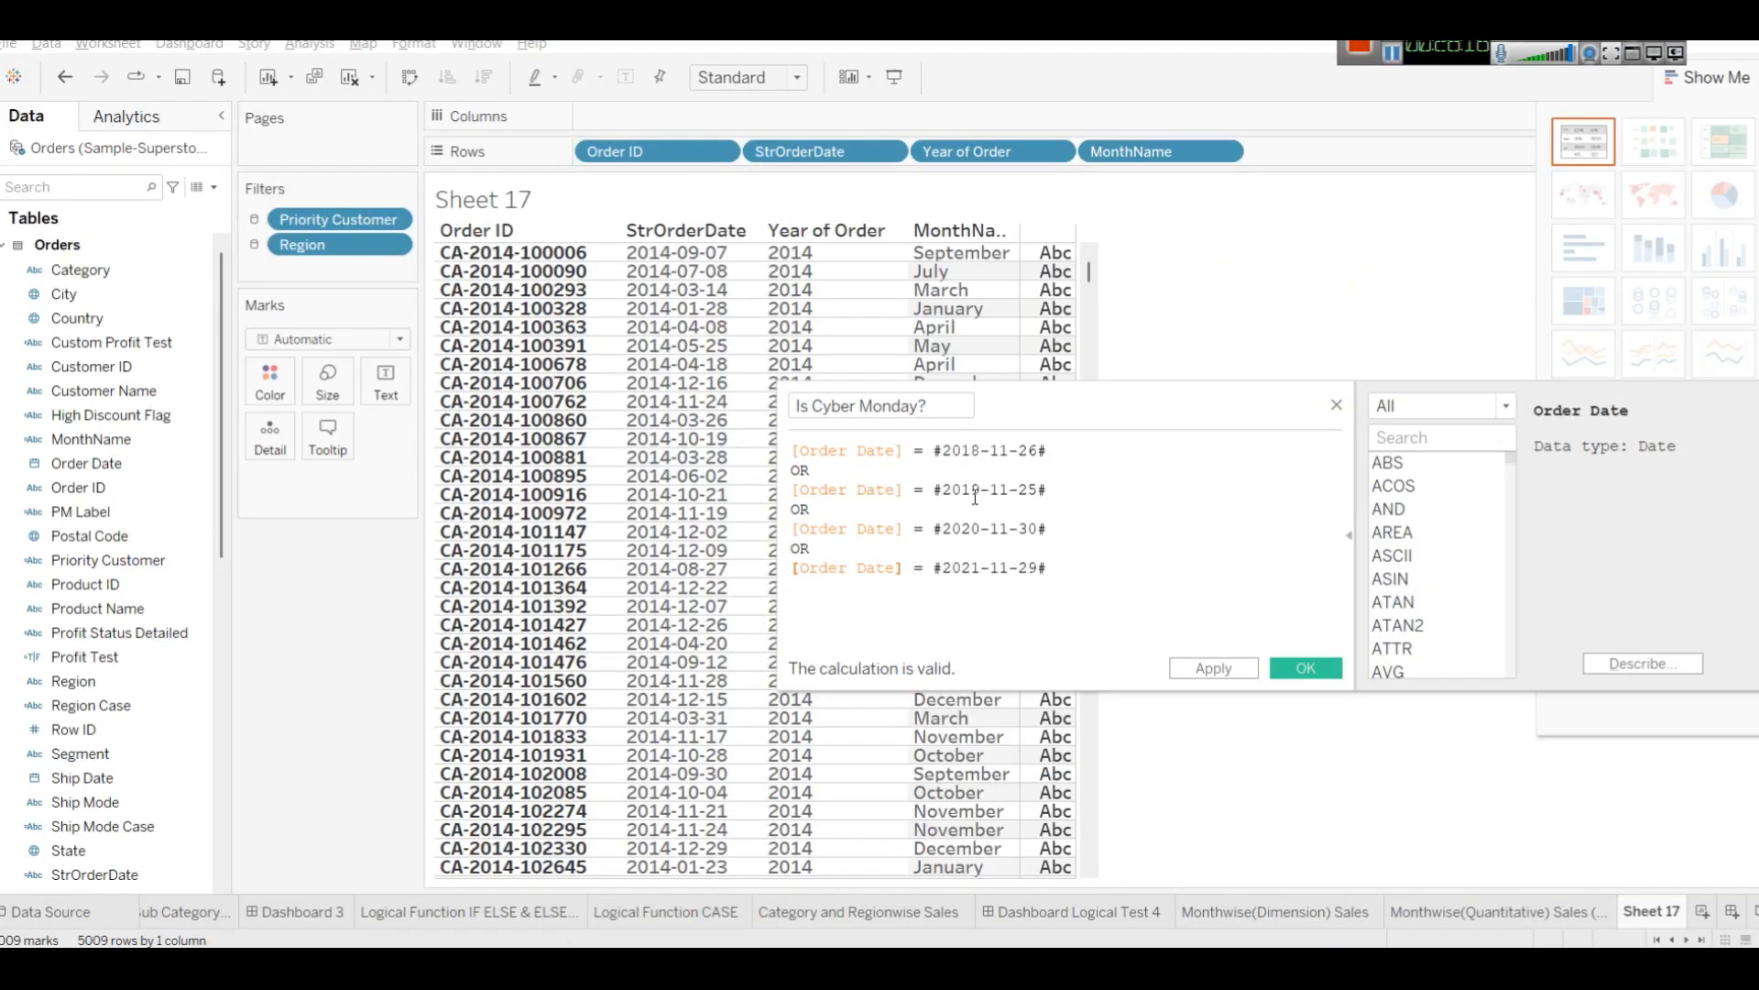
Try replacing the # delimiters around 2018-11-26 with double quotes.
key(BackSpace)
text(")
key(Right)
key(Right)
key(Right)
key(Right)
key(Right)
key(Right)
key(Right)
key(Right)
key(Right)
key(Right)
key(Right)
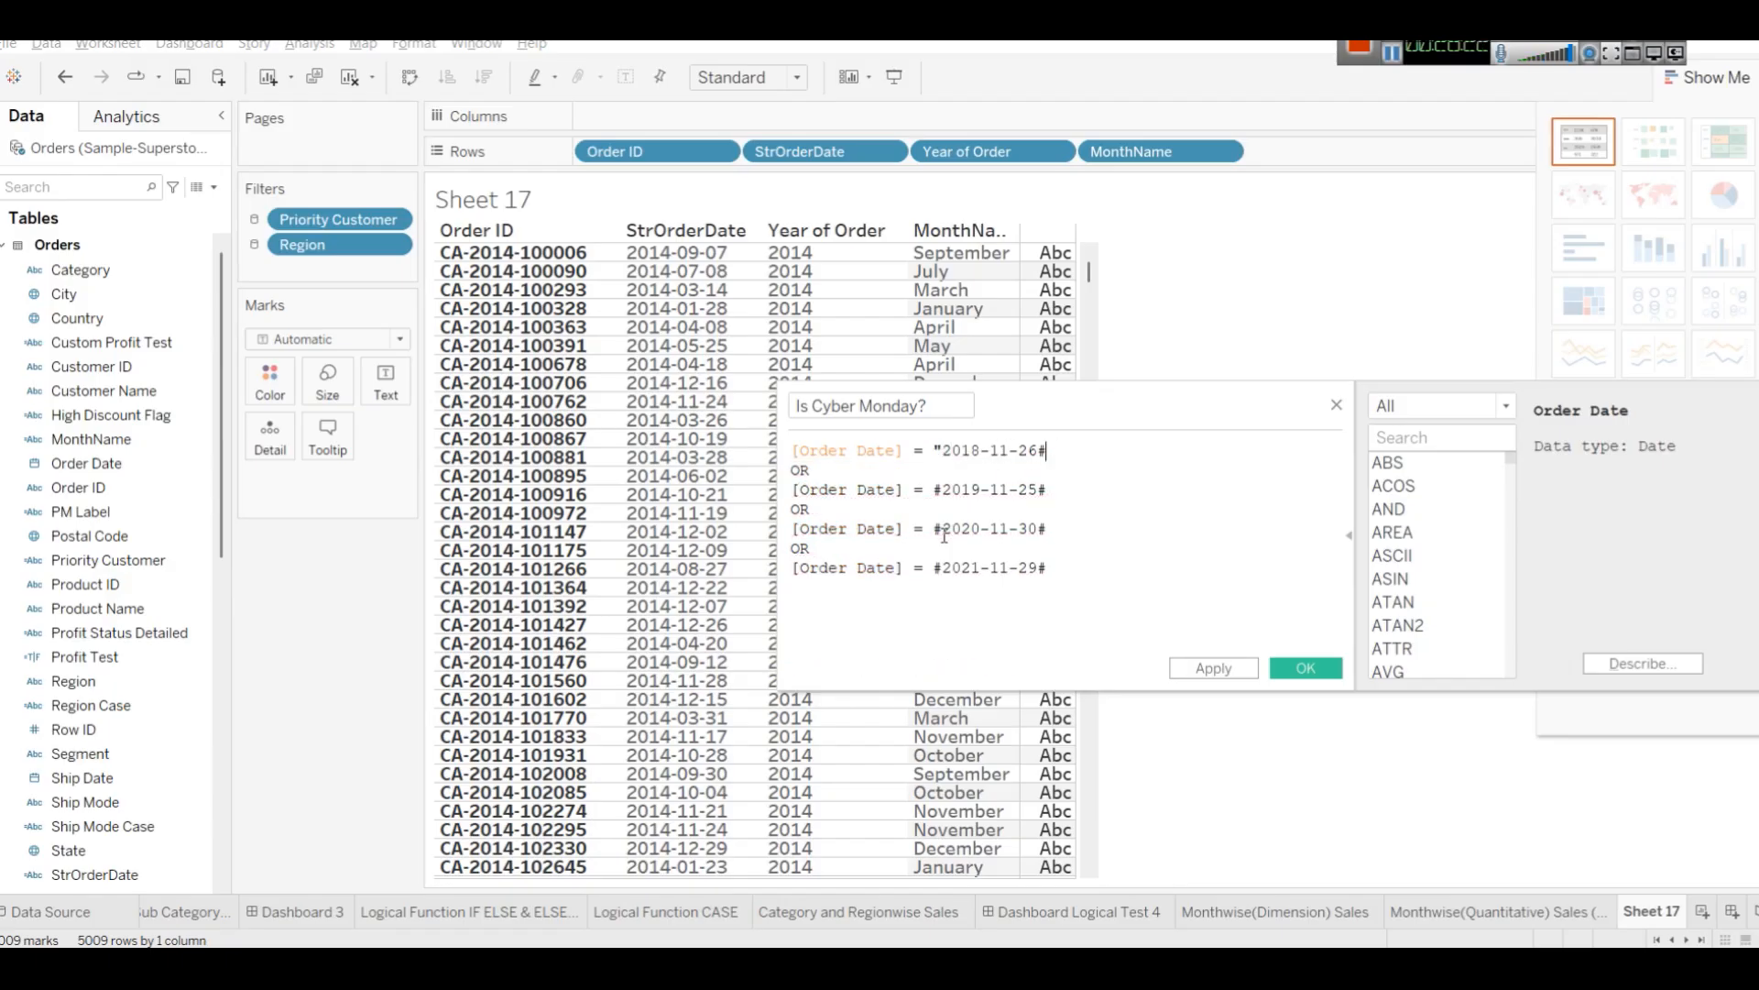
key(BackSpace)
text(")
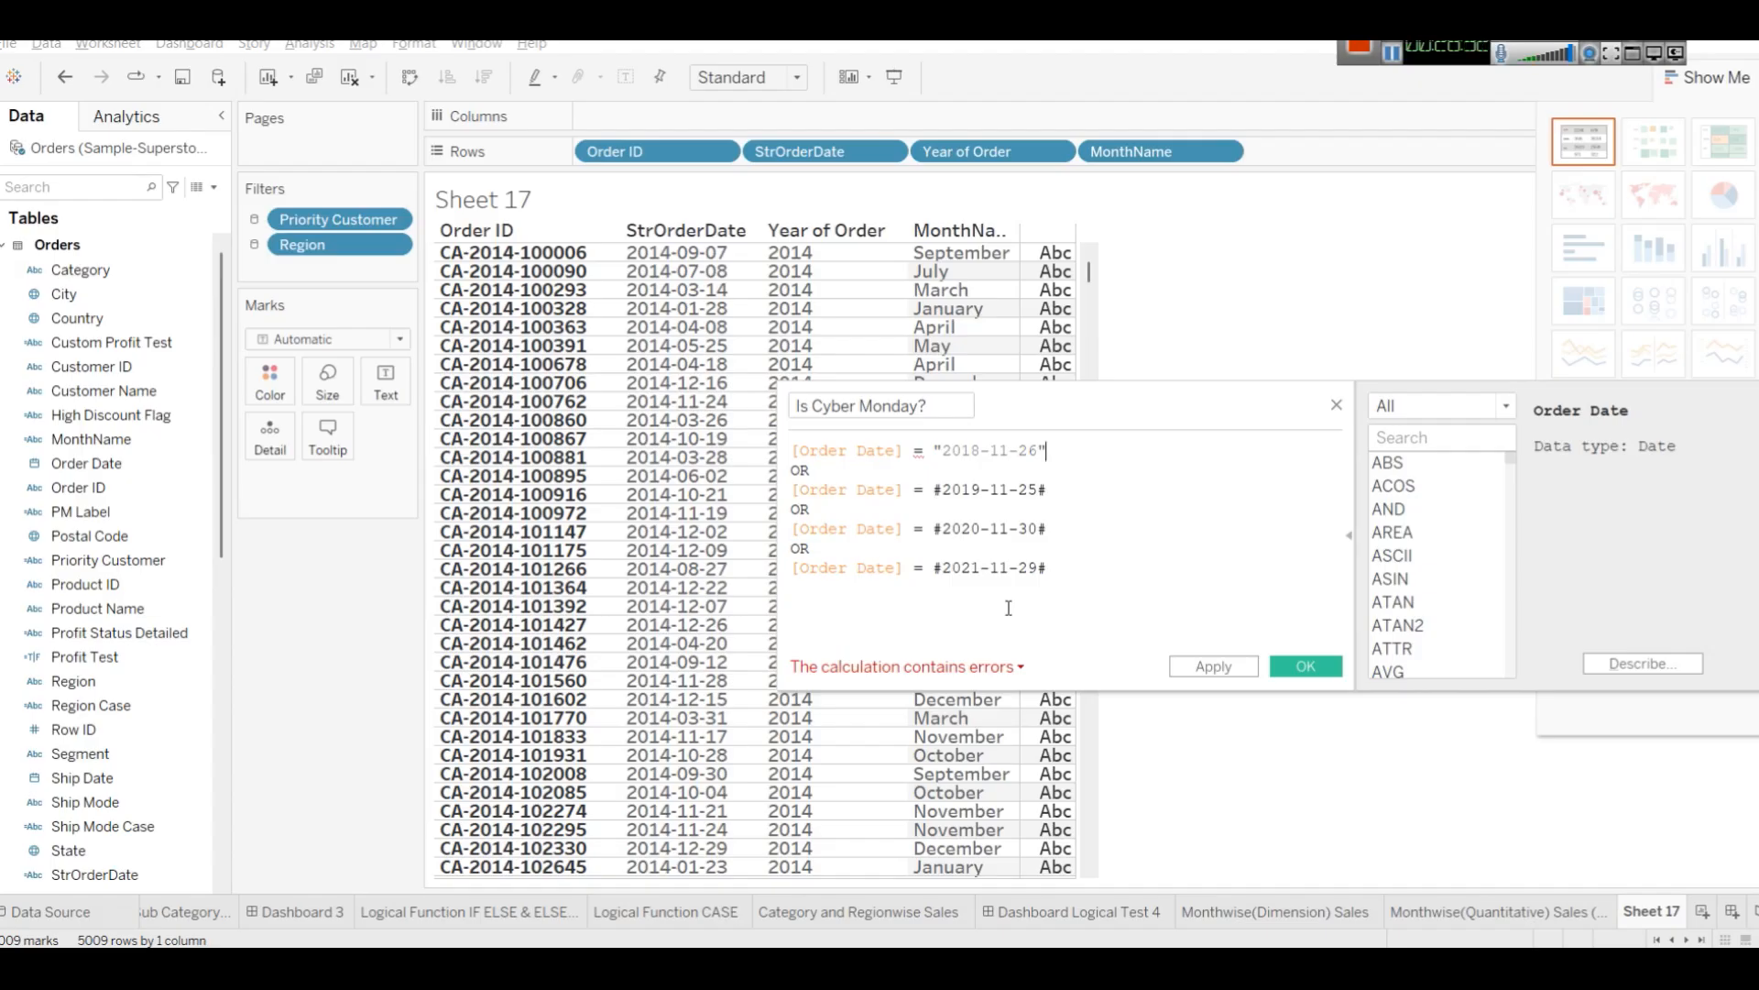
Undo the quote edits to restore the # date delimiters.
key(ctrl+z)
key(ctrl+z)
key(ctrl+z)
key(ctrl+z)
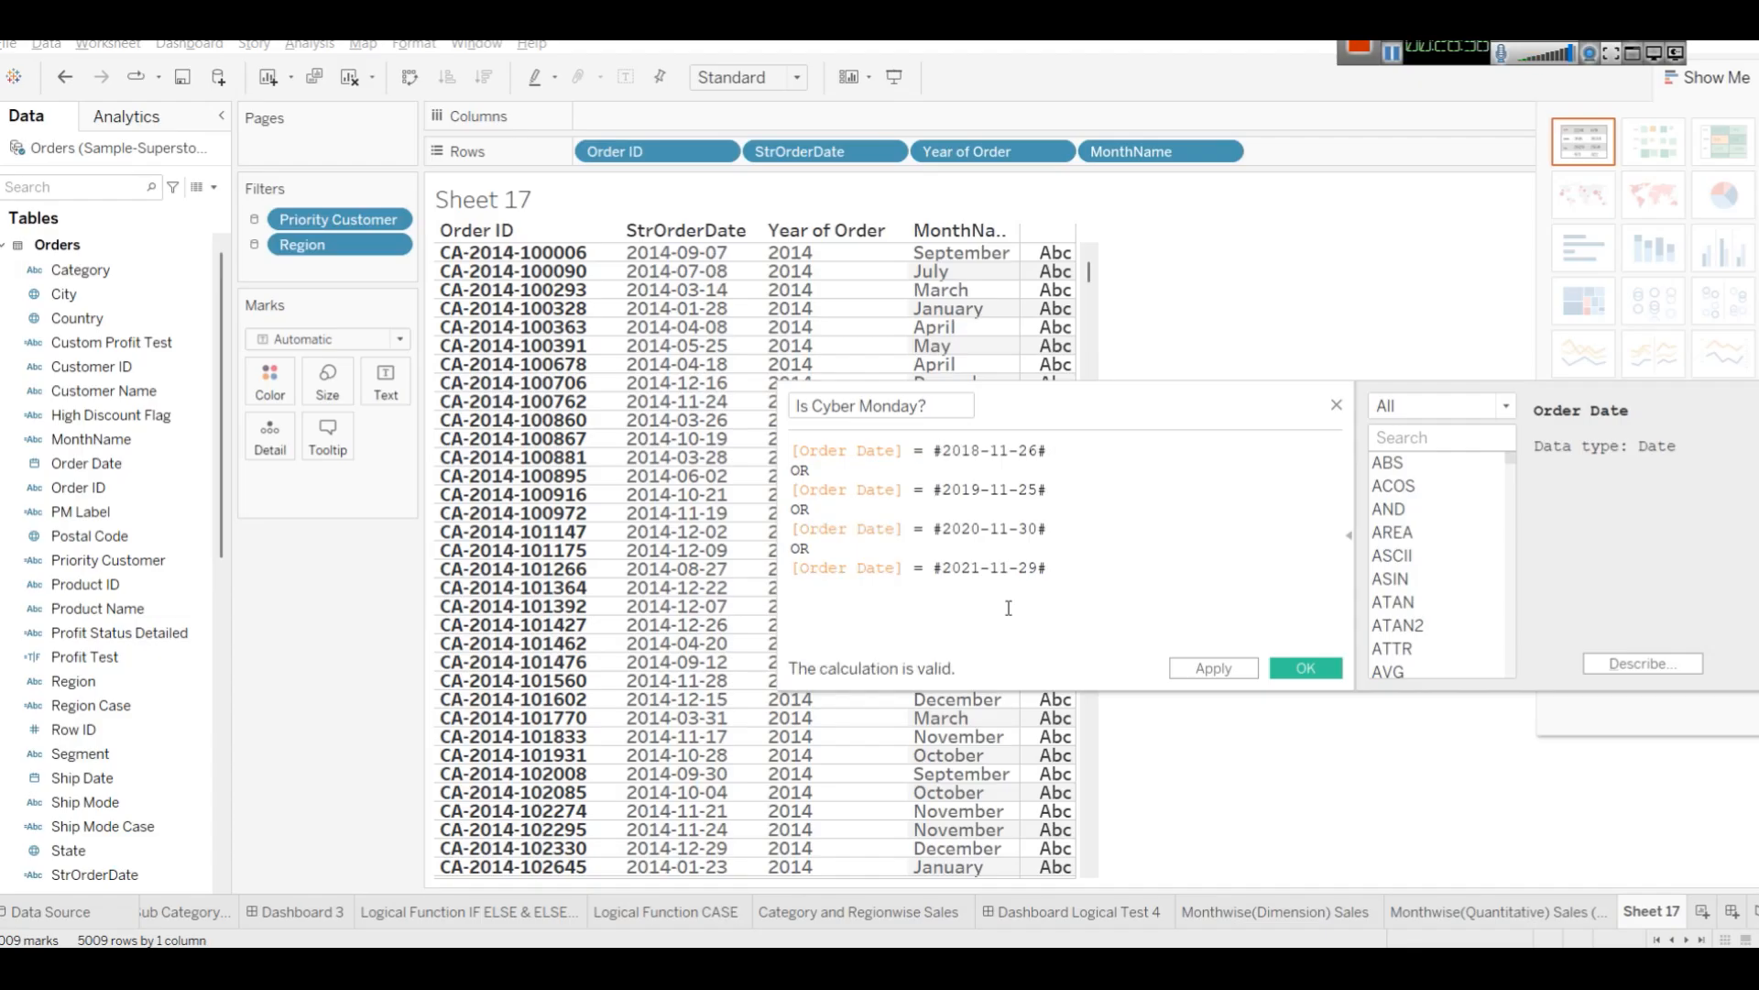
key(ctrl+z)
key(ctrl+z)
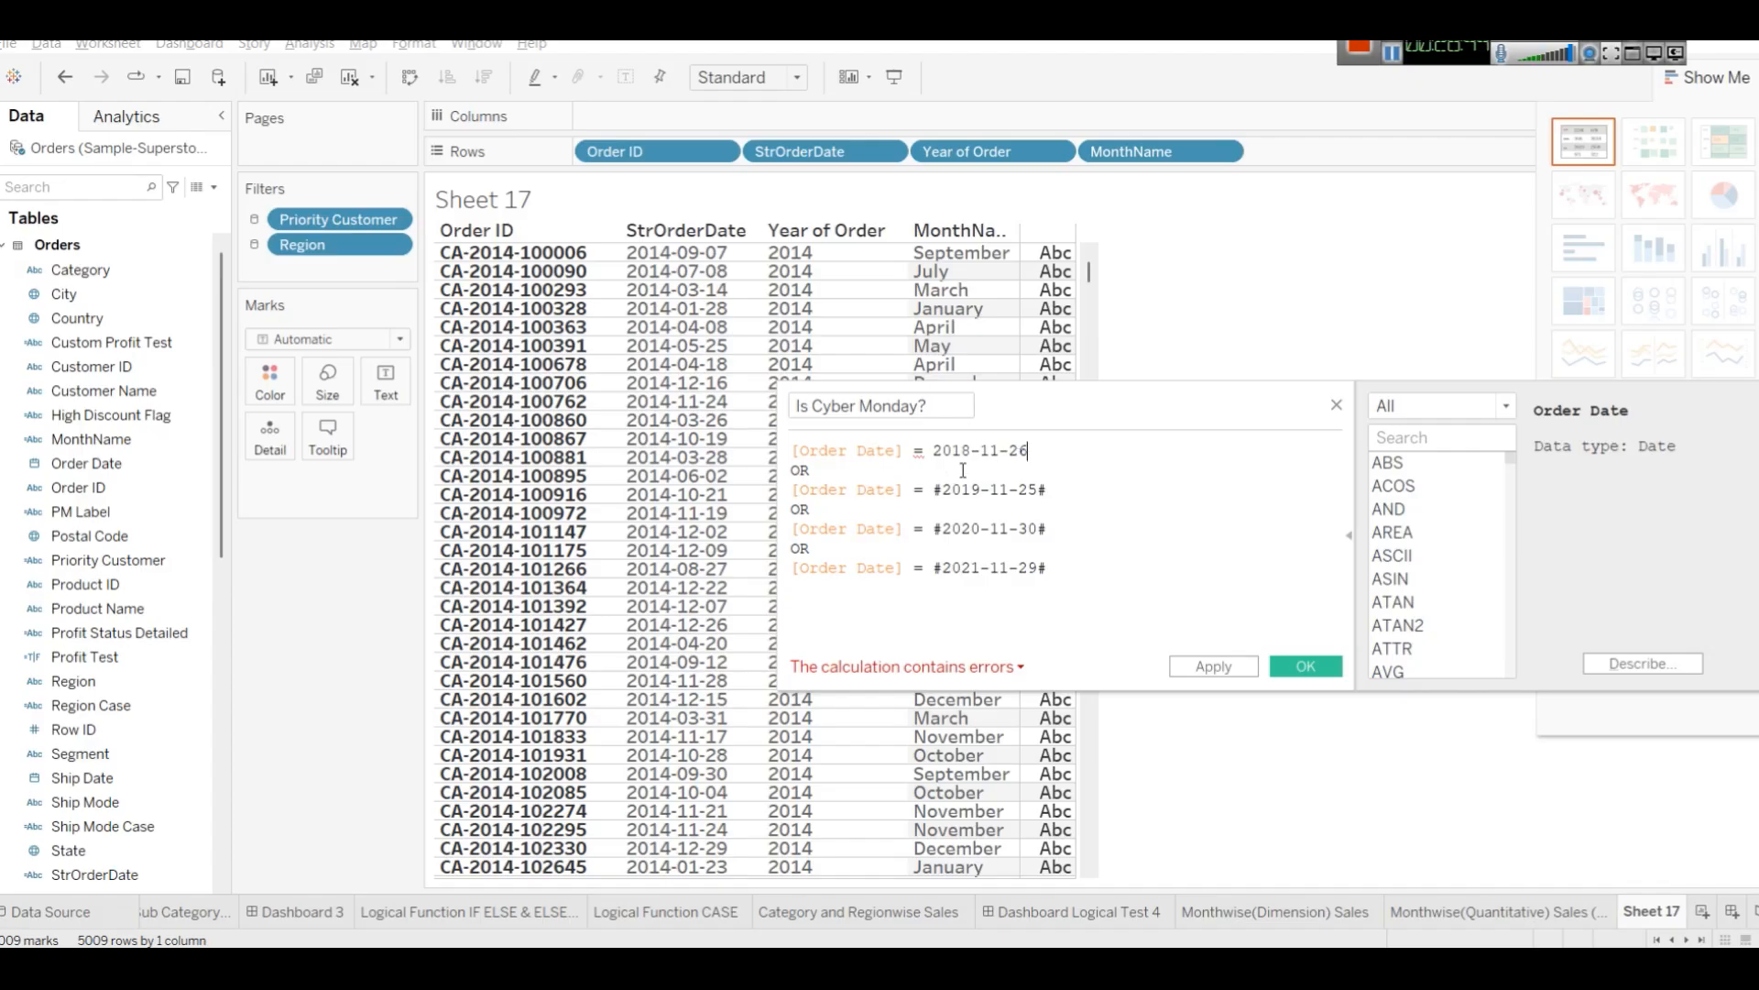
key(ctrl+z)
key(ctrl+z)
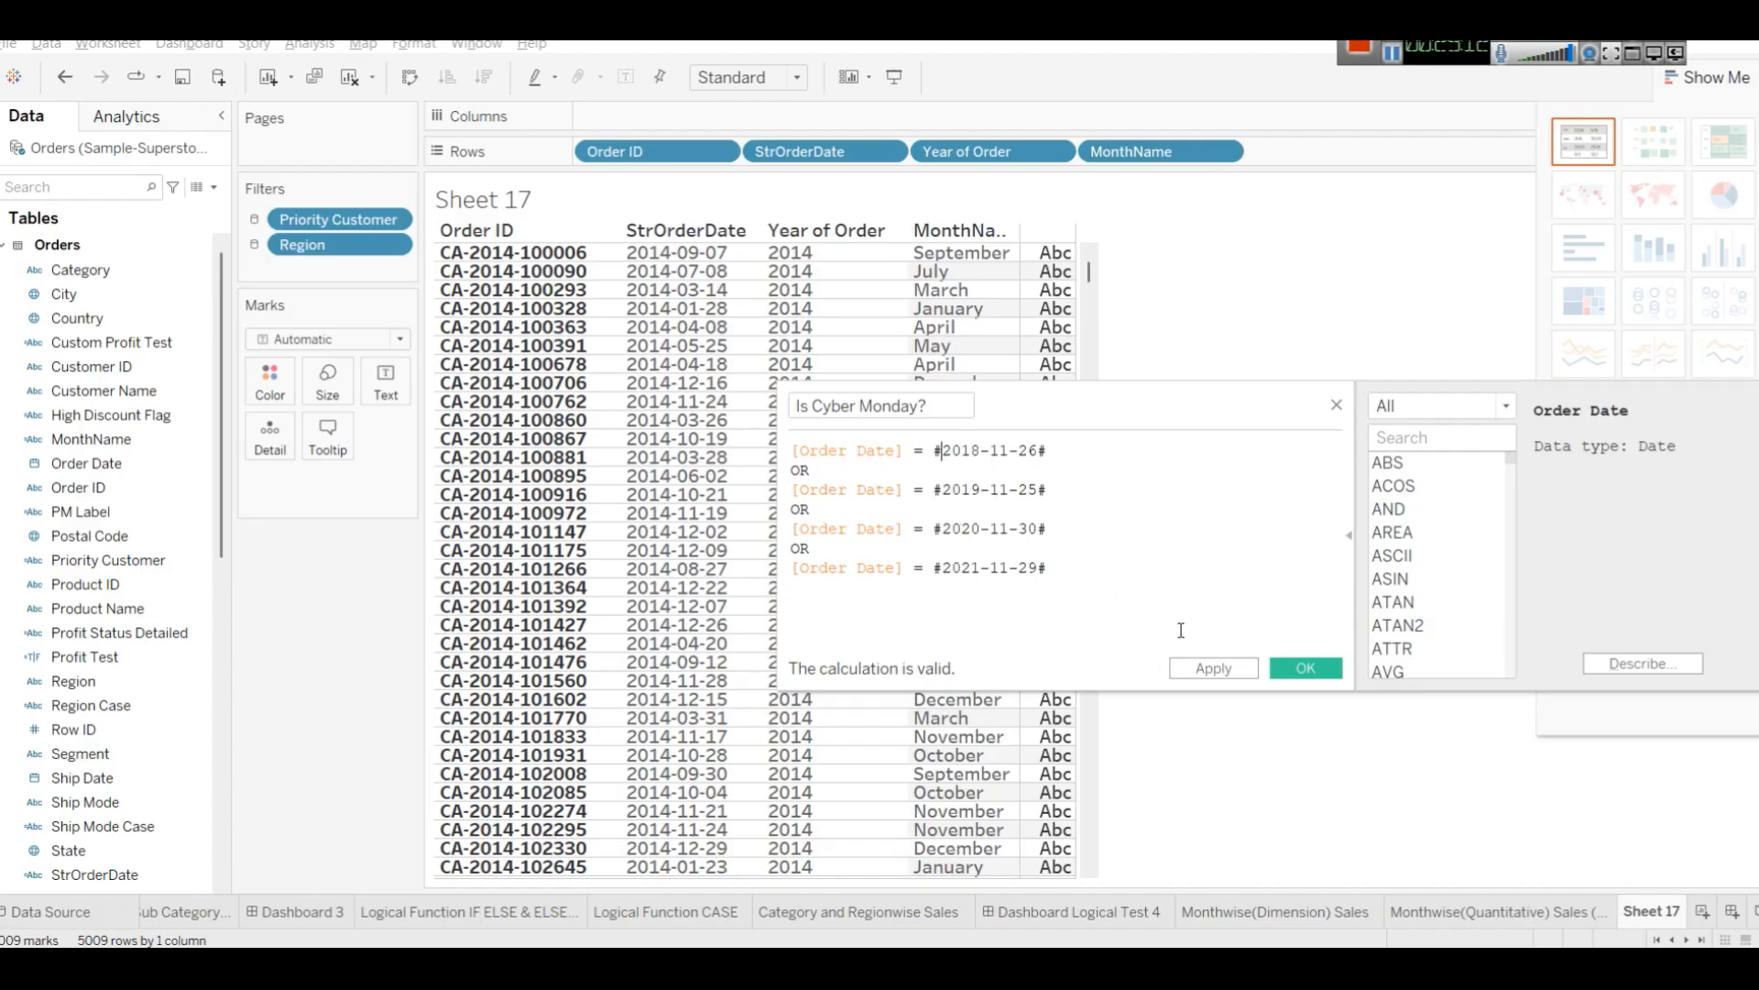
Apply and save the Is Cyber Monday? calculated field.
click(1209, 669)
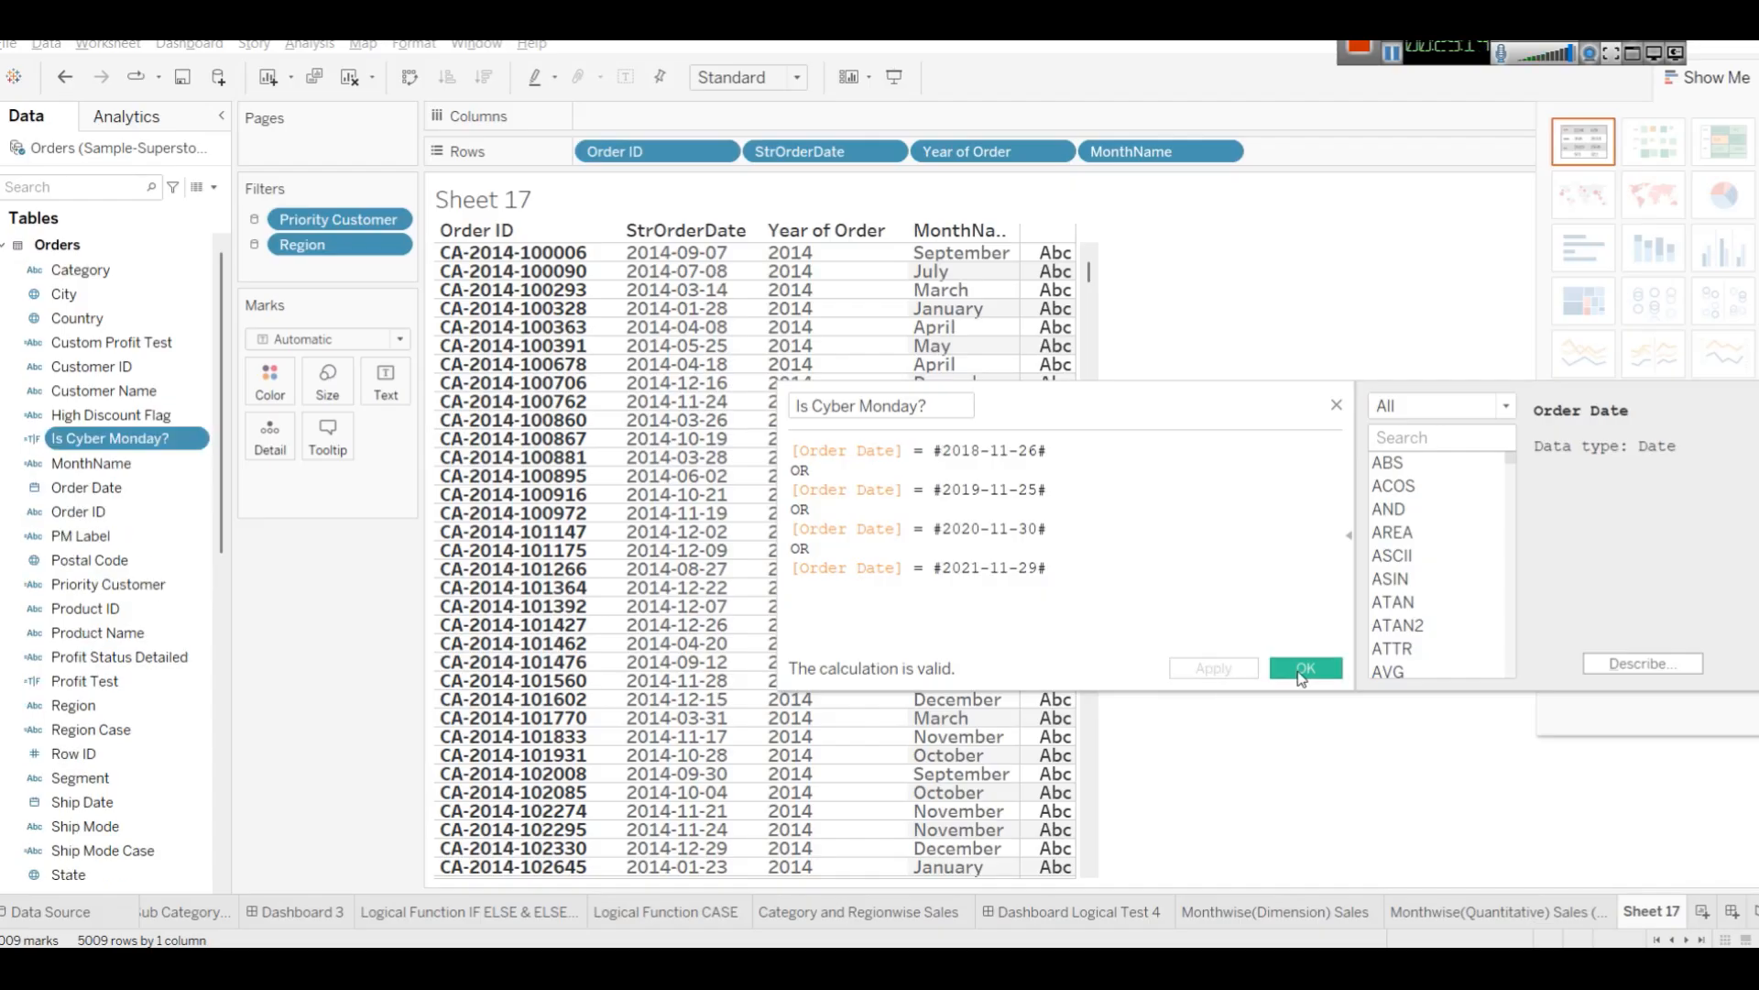
click(1305, 669)
mouse_move(104, 442)
mouse_down()
mouse_move(69, 398)
mouse_move(92, 437)
mouse_up()
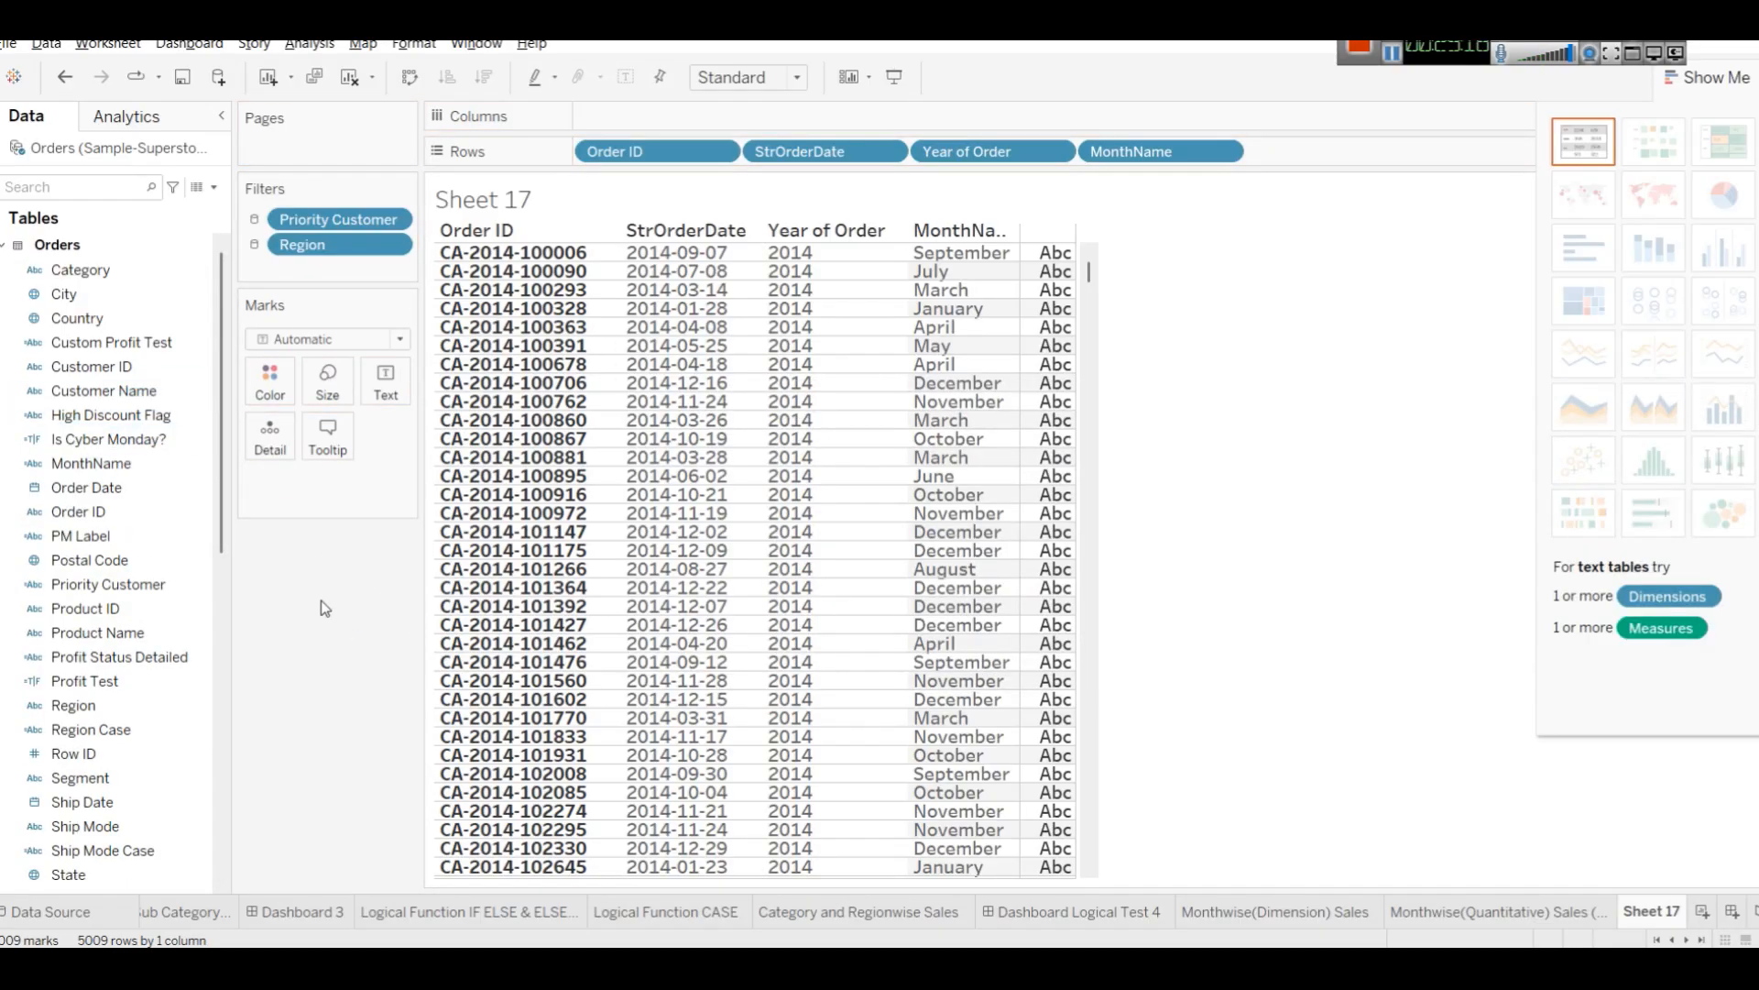
Snip the field list and underline the data-type icons of High Discount Flag, Is Cyber Monday? and Order Date.
key(super+shift+s)
drag(11, 361, 273, 530)
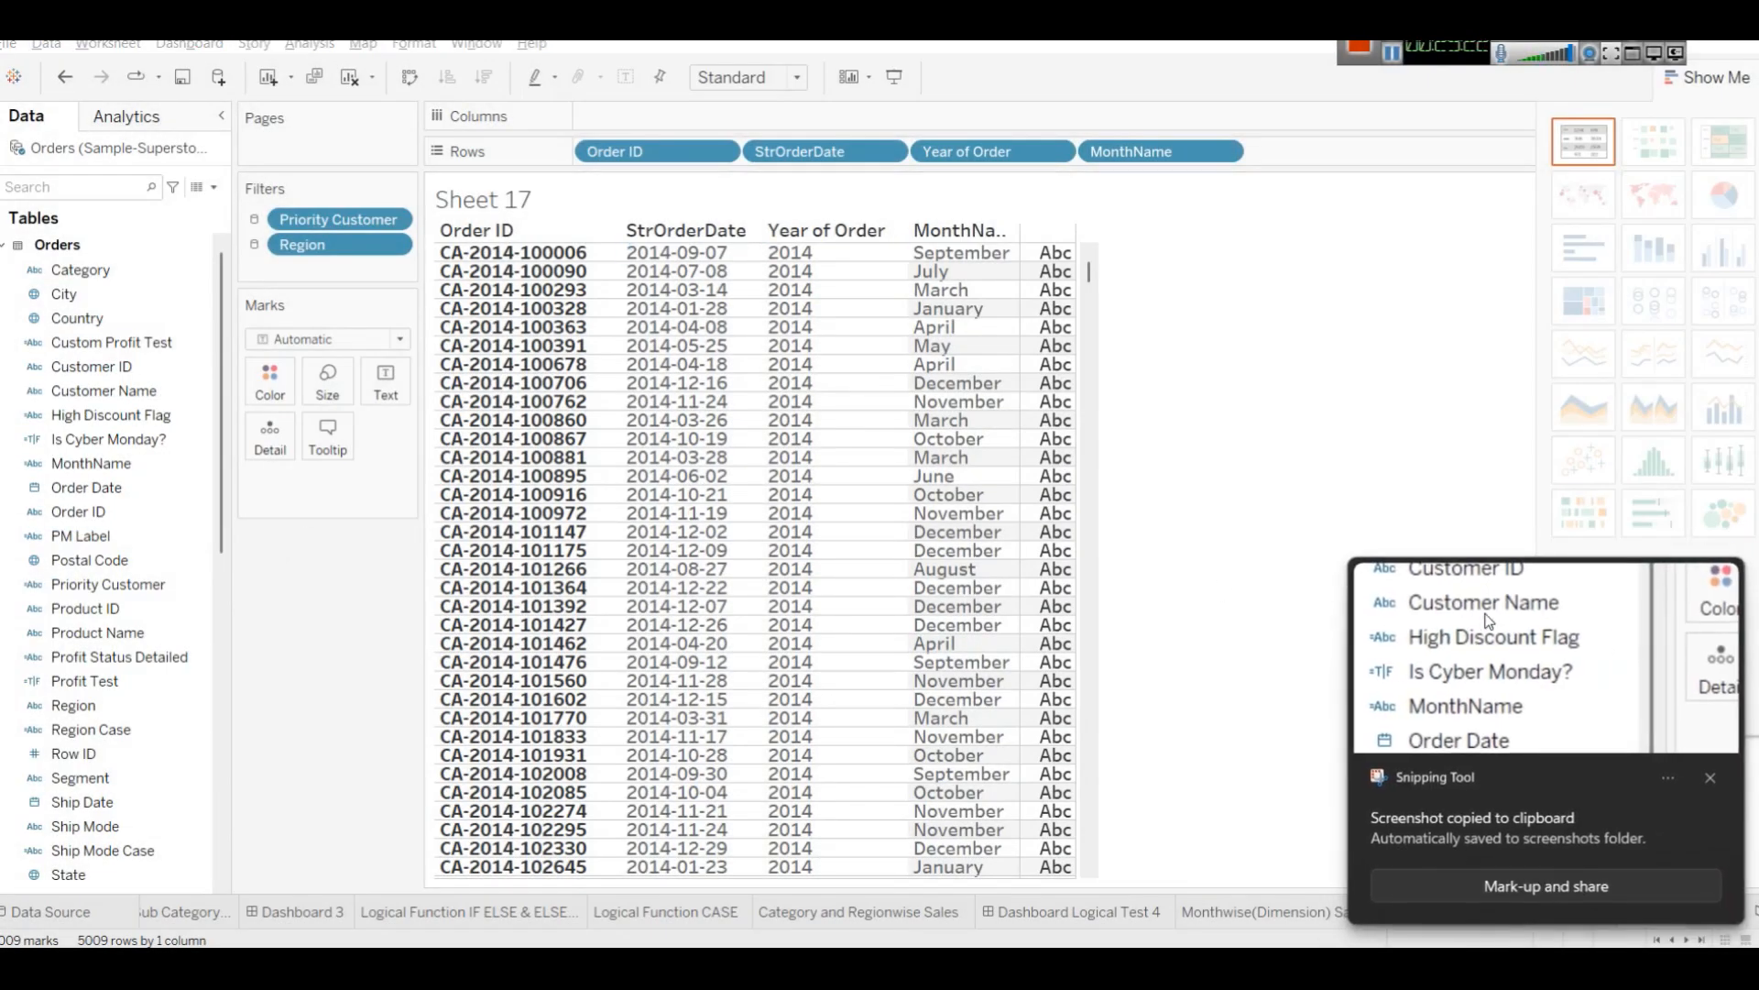
click(1486, 621)
scroll(1198, 693, up, 5)
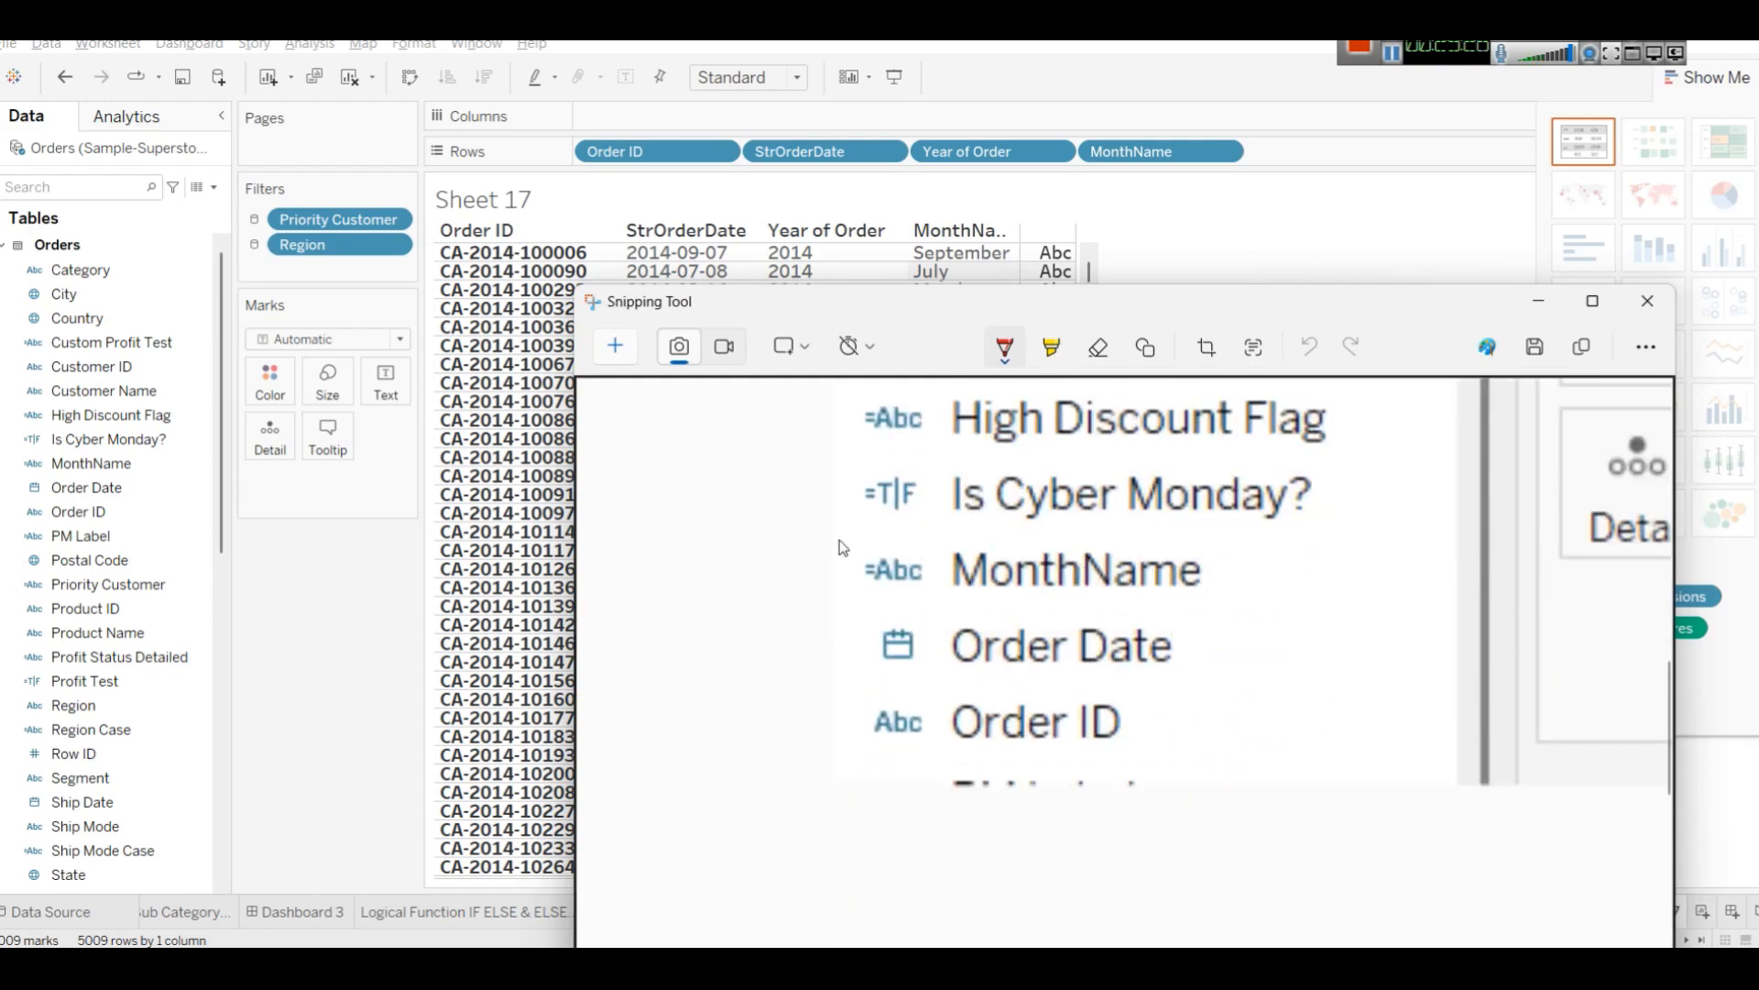
drag(851, 529, 985, 526)
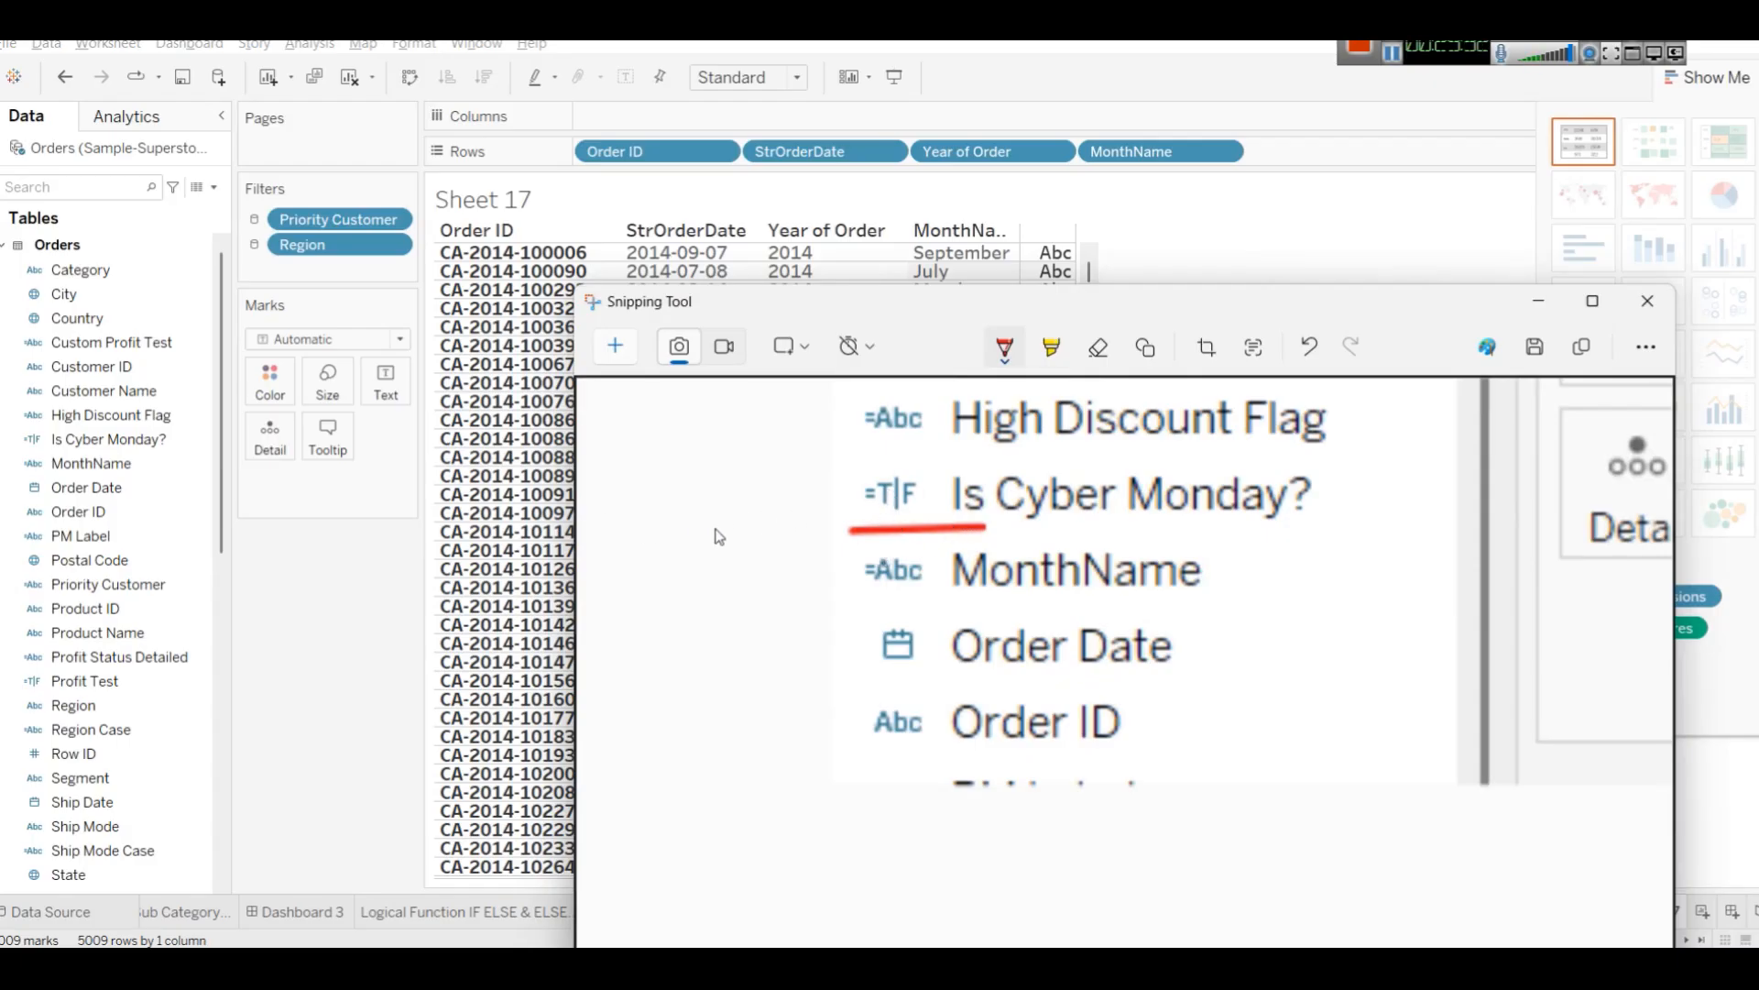
drag(863, 444, 955, 448)
drag(868, 676, 928, 672)
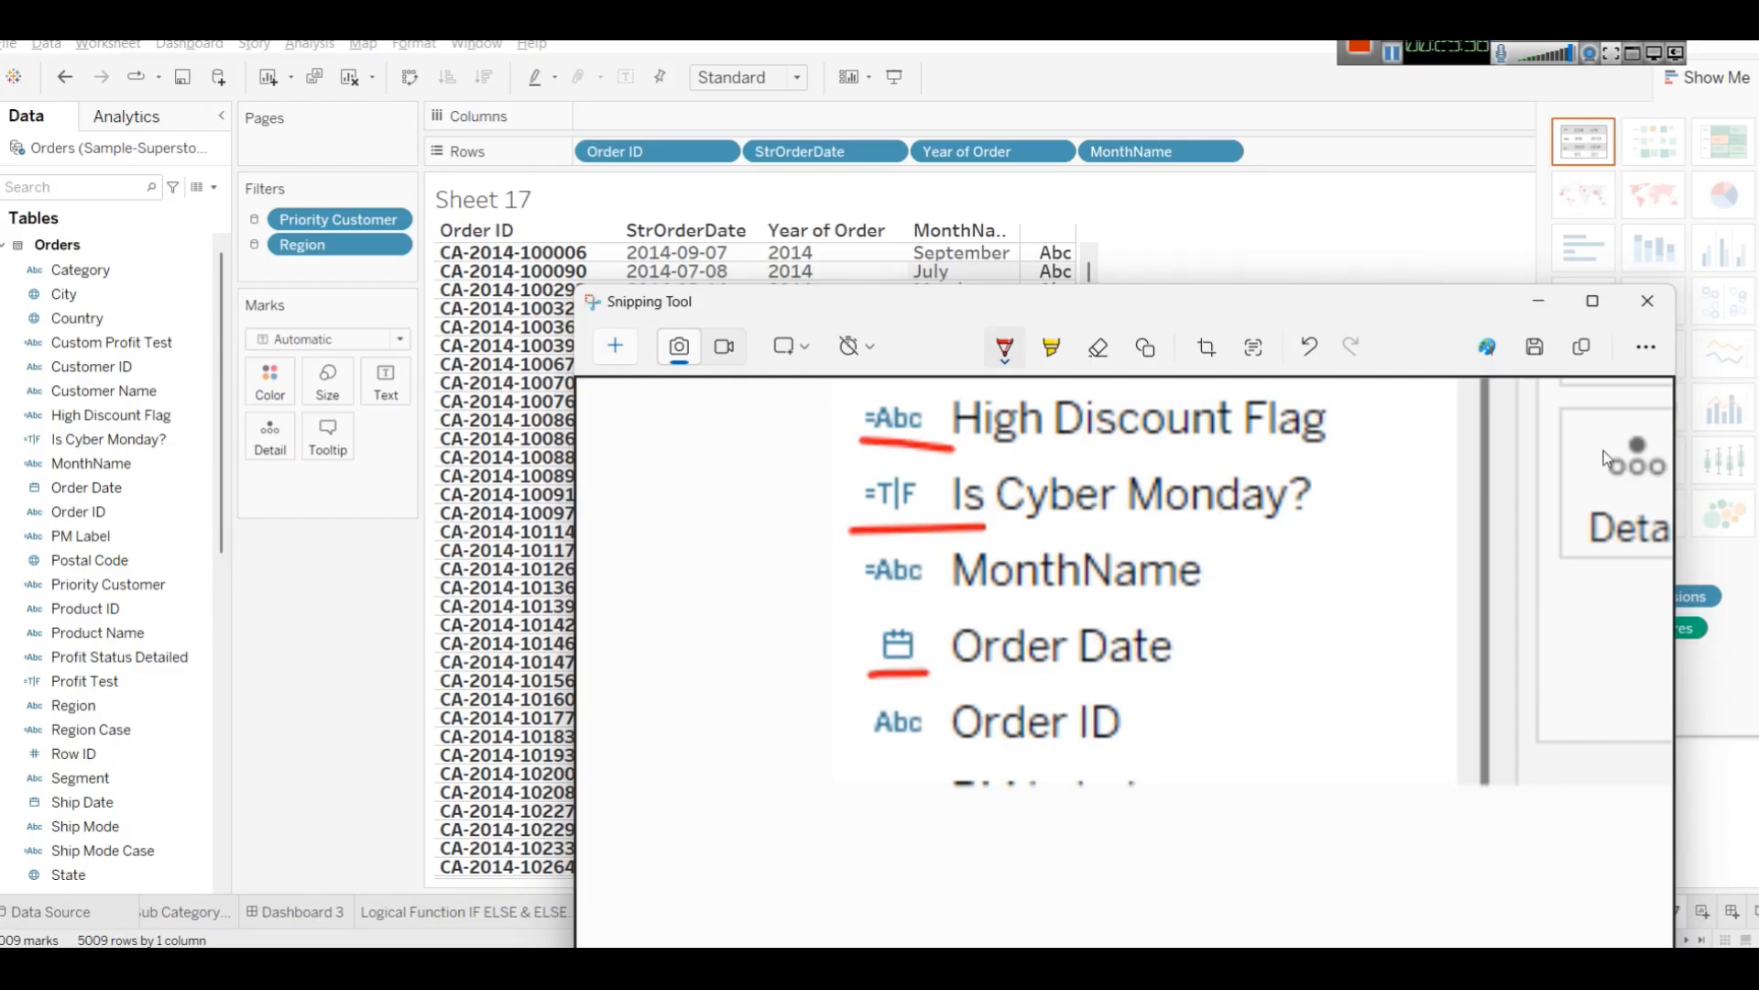
click(1539, 301)
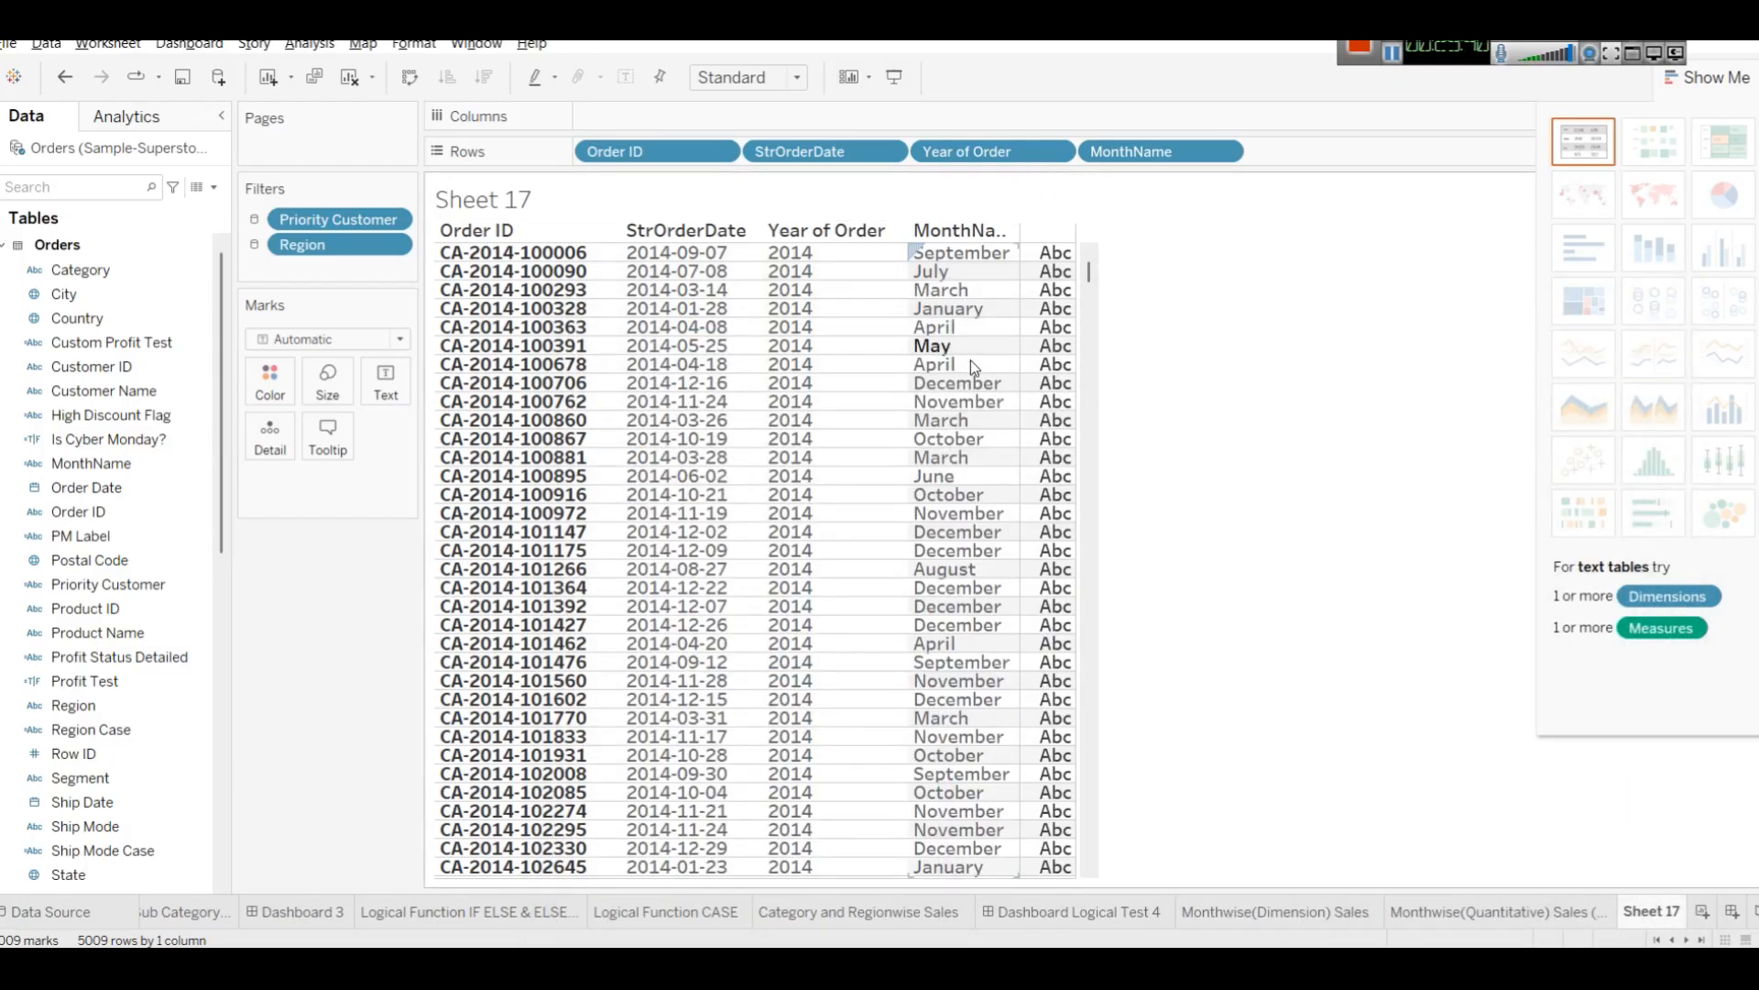
Add Is Cyber Monday? to Rows, then open its formula for review and close the editor.
drag(137, 449, 1049, 299)
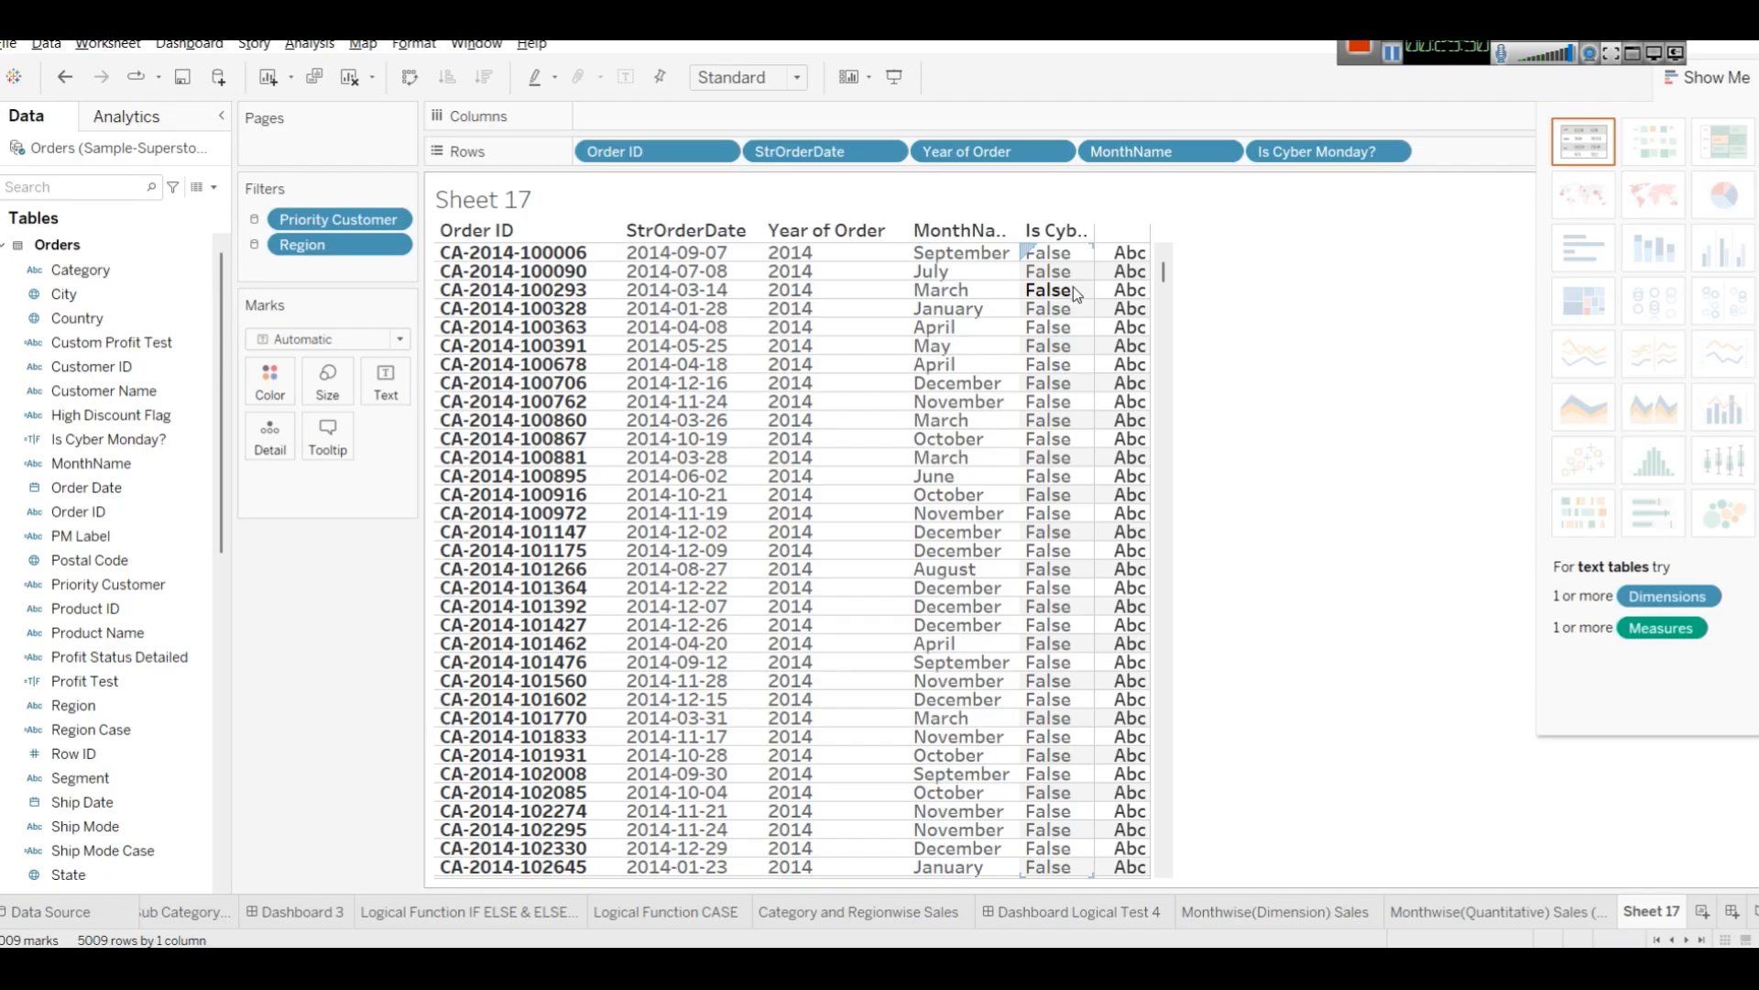
click(55, 439)
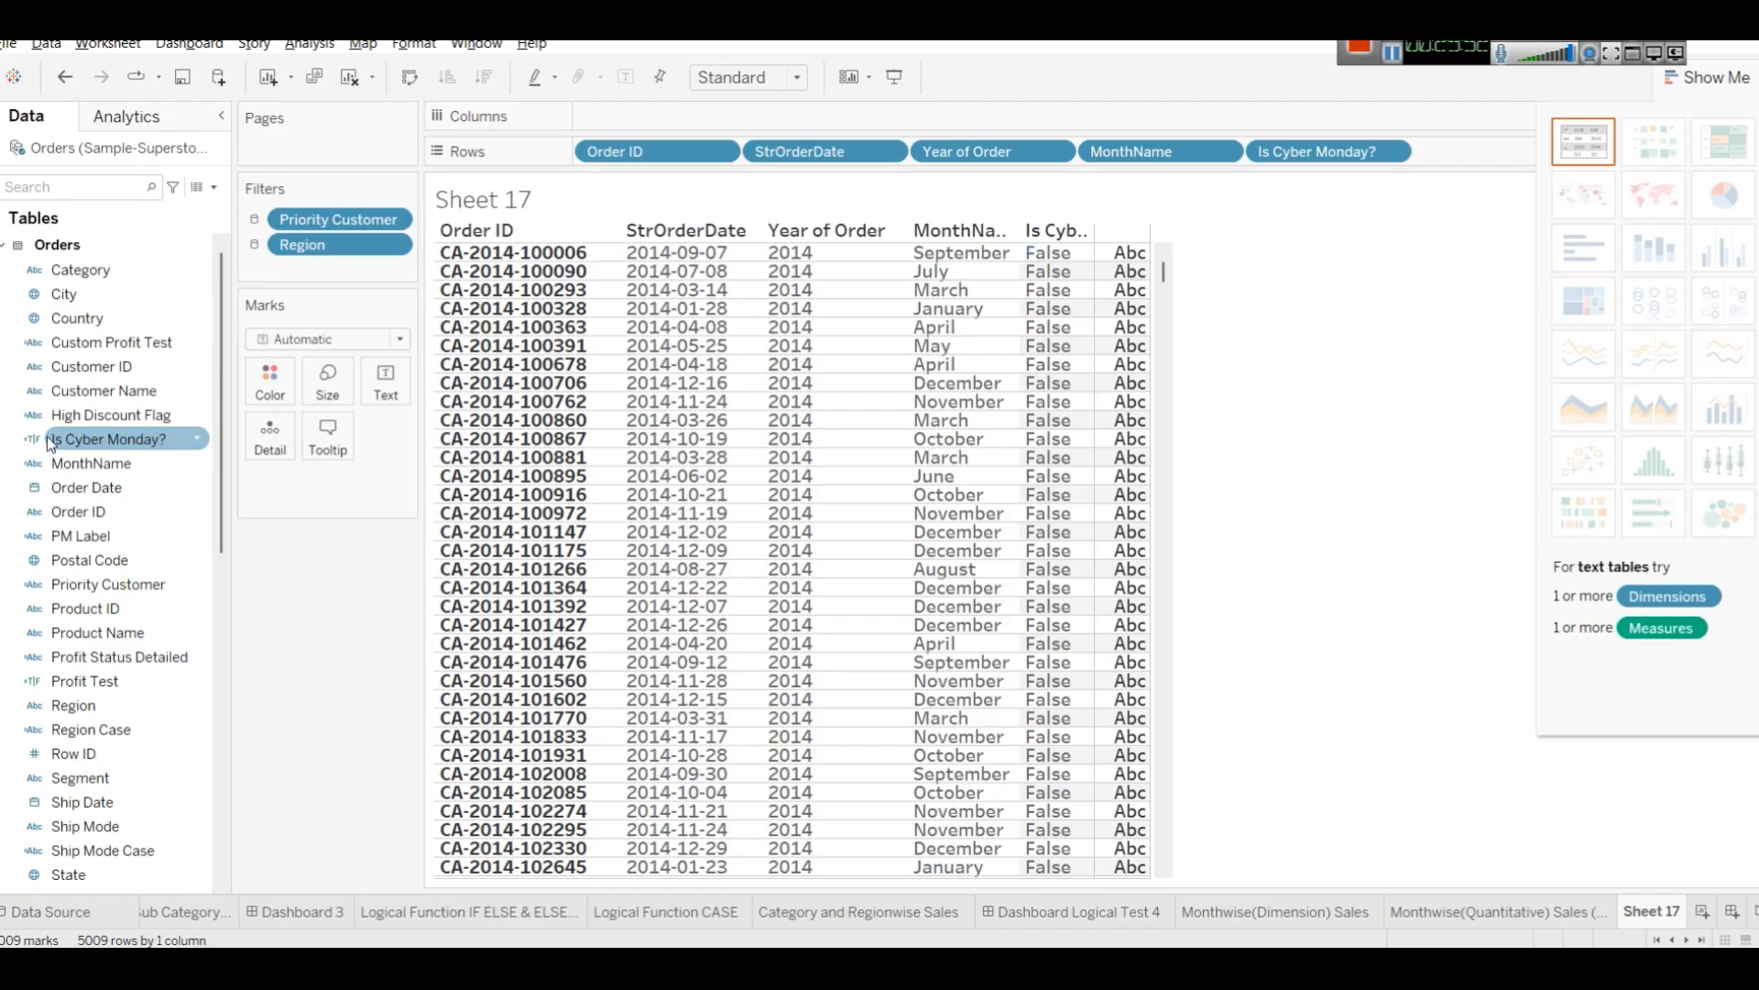
right_click(71, 444)
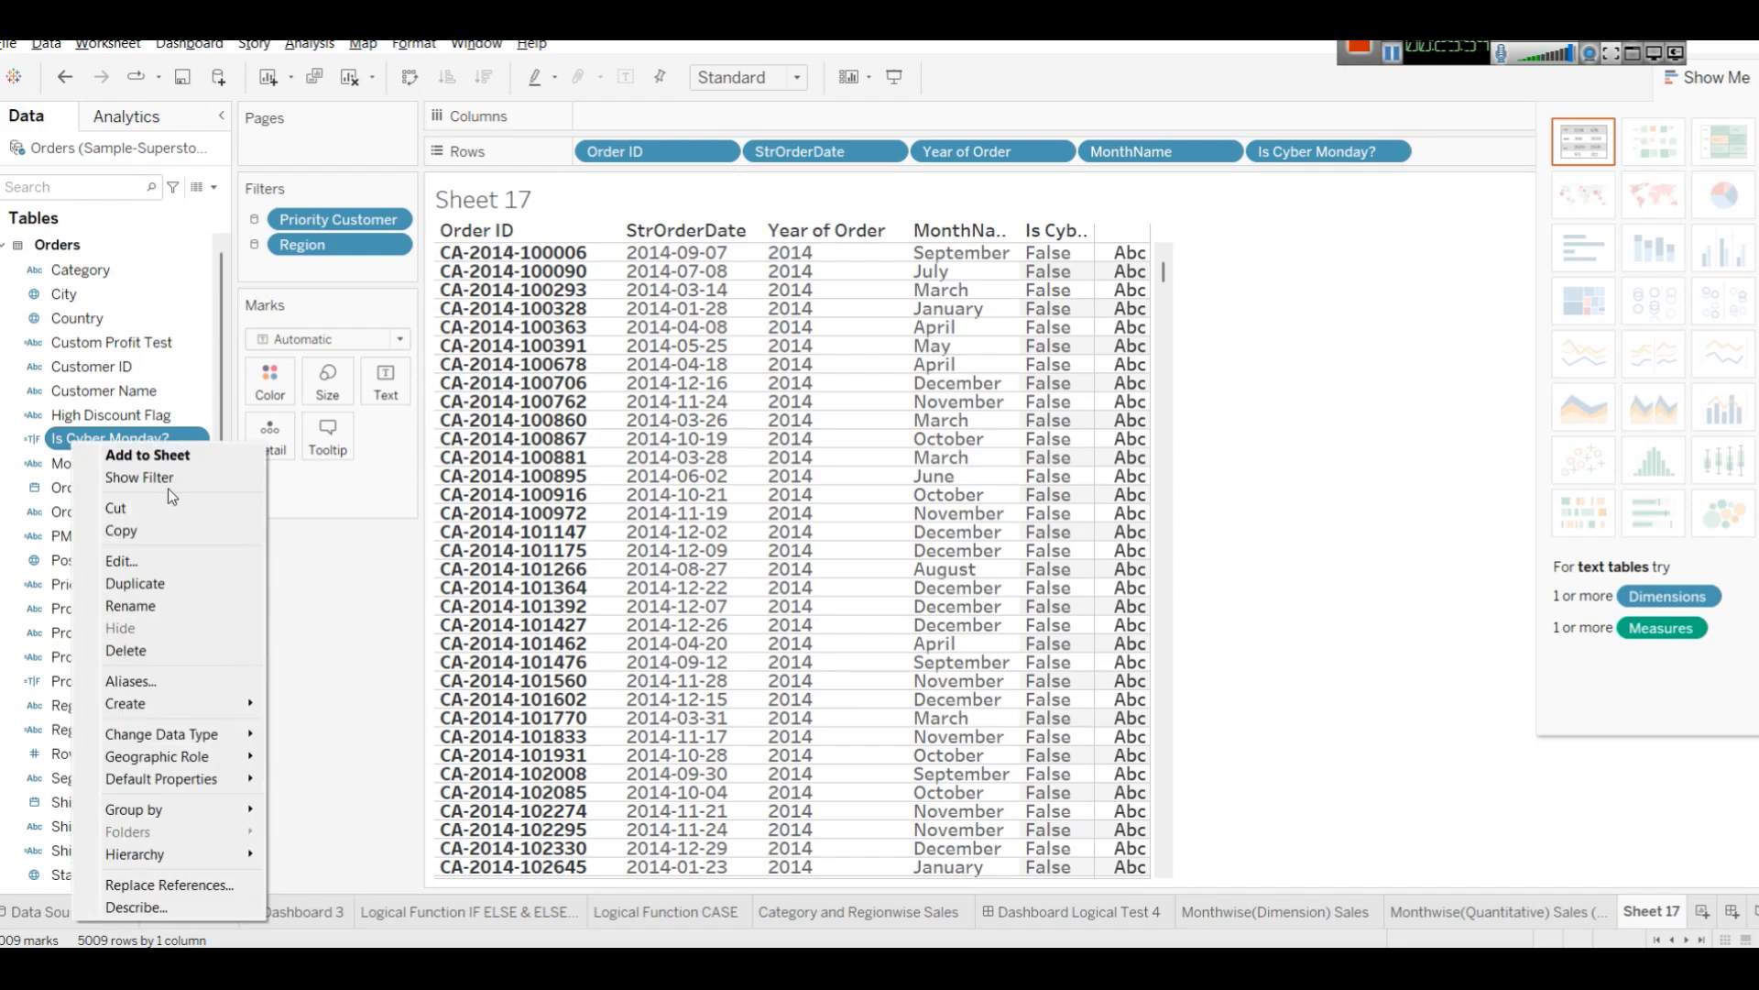
click(162, 563)
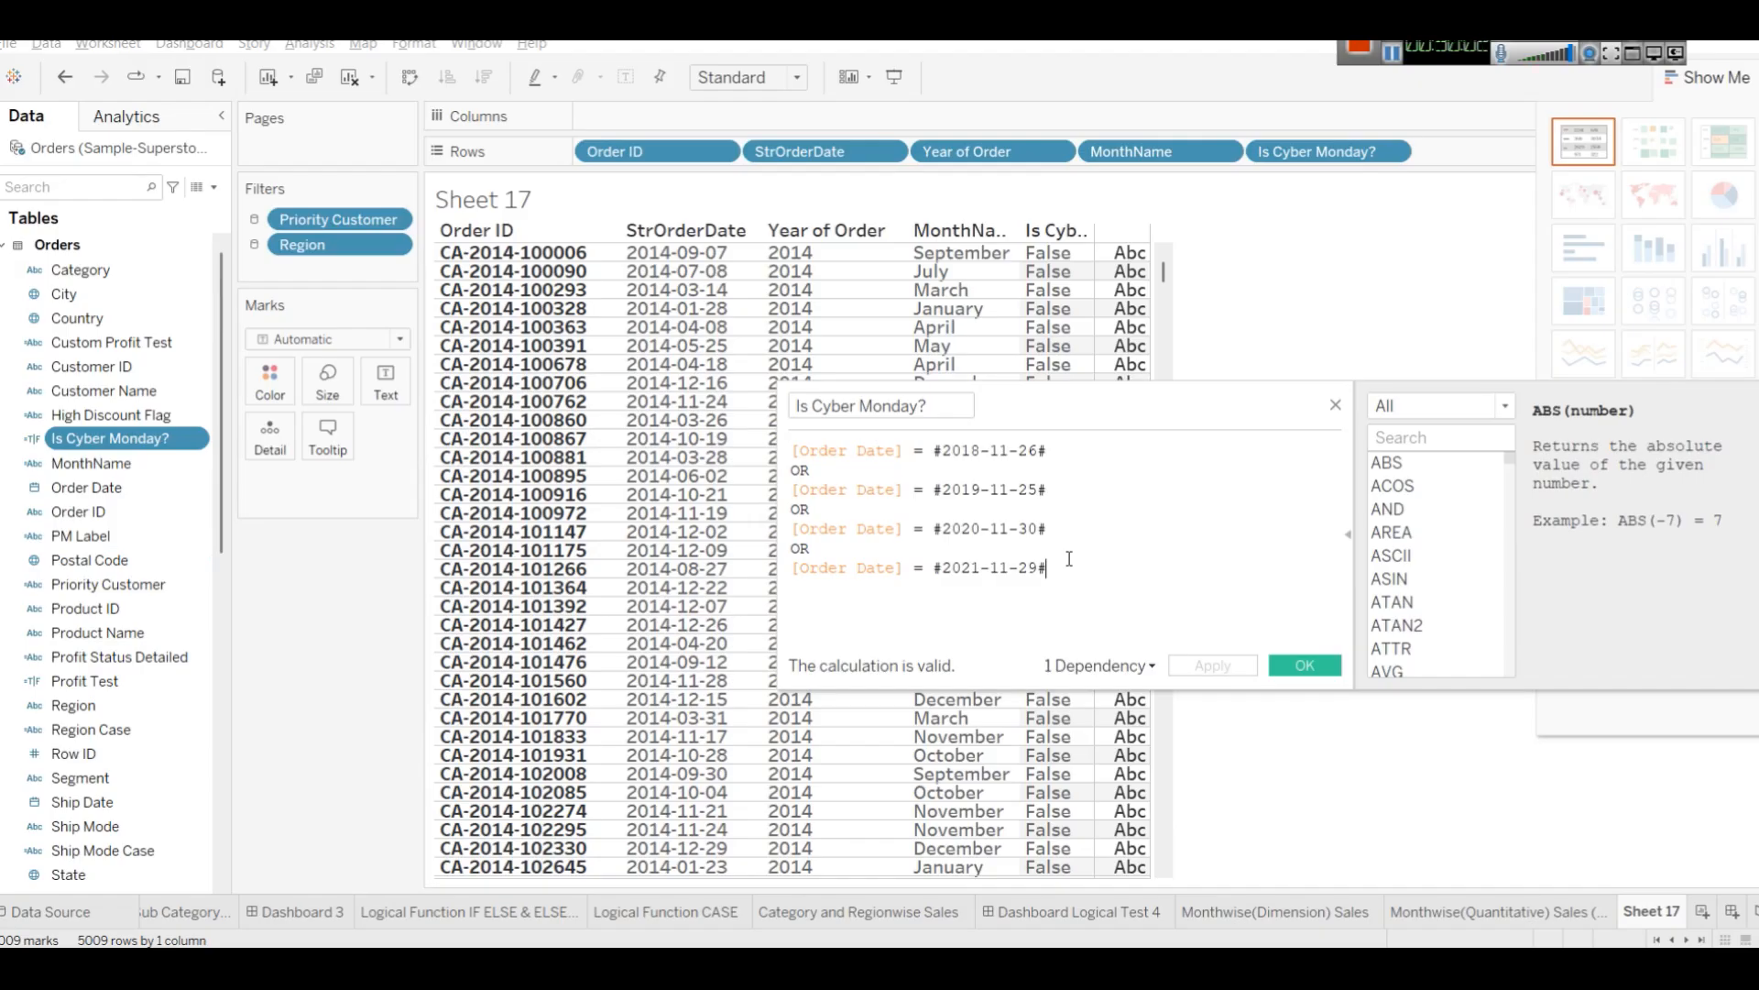
click(1335, 404)
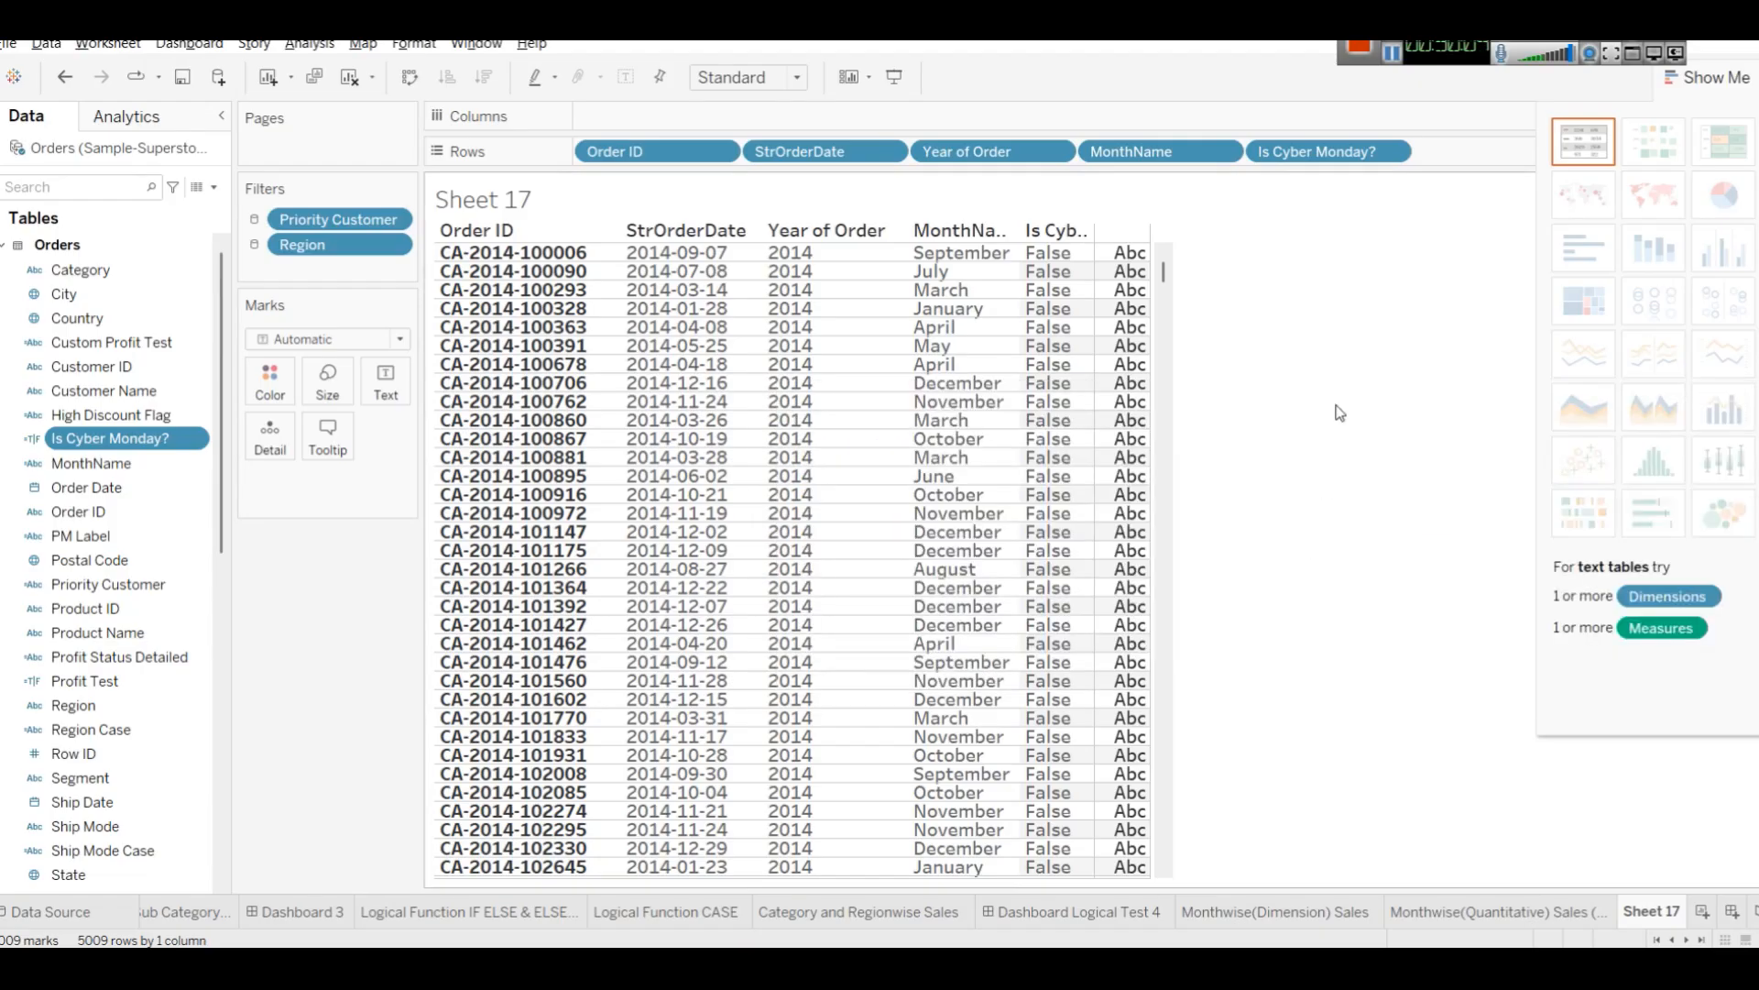
Create a calculated field named CyberMondayTest with the formula INT([Is Cyber Monday?]), then apply and save it.
click(213, 188)
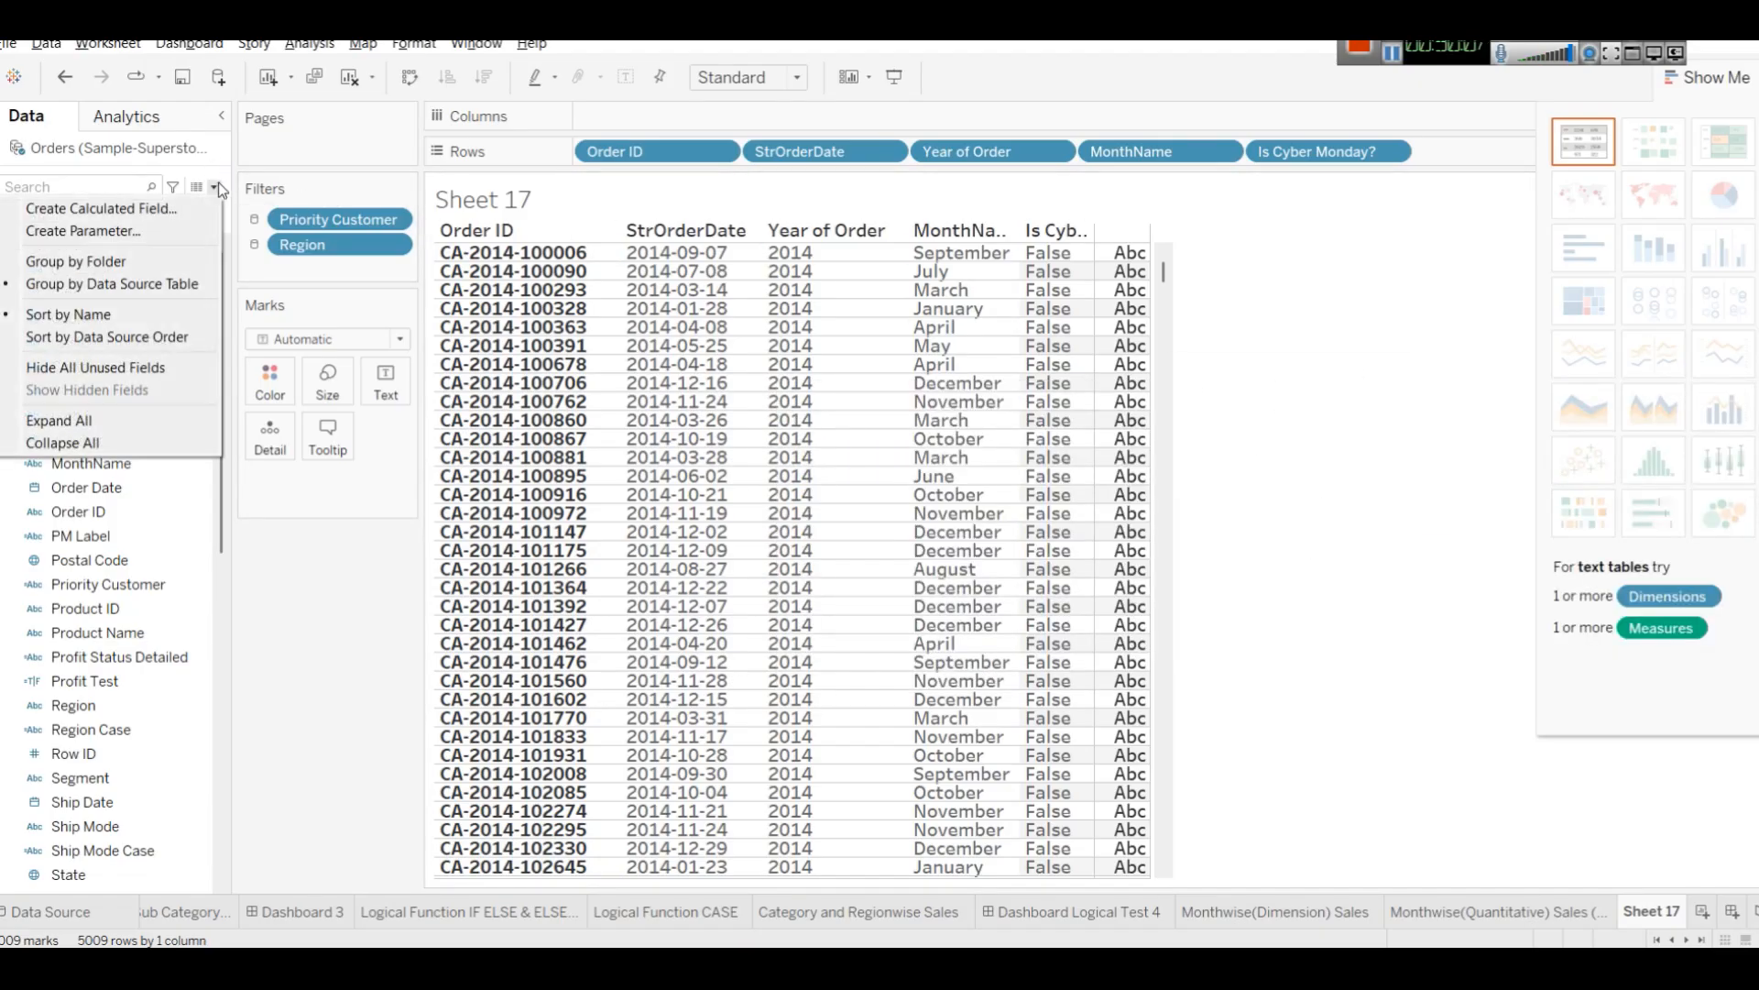
click(105, 201)
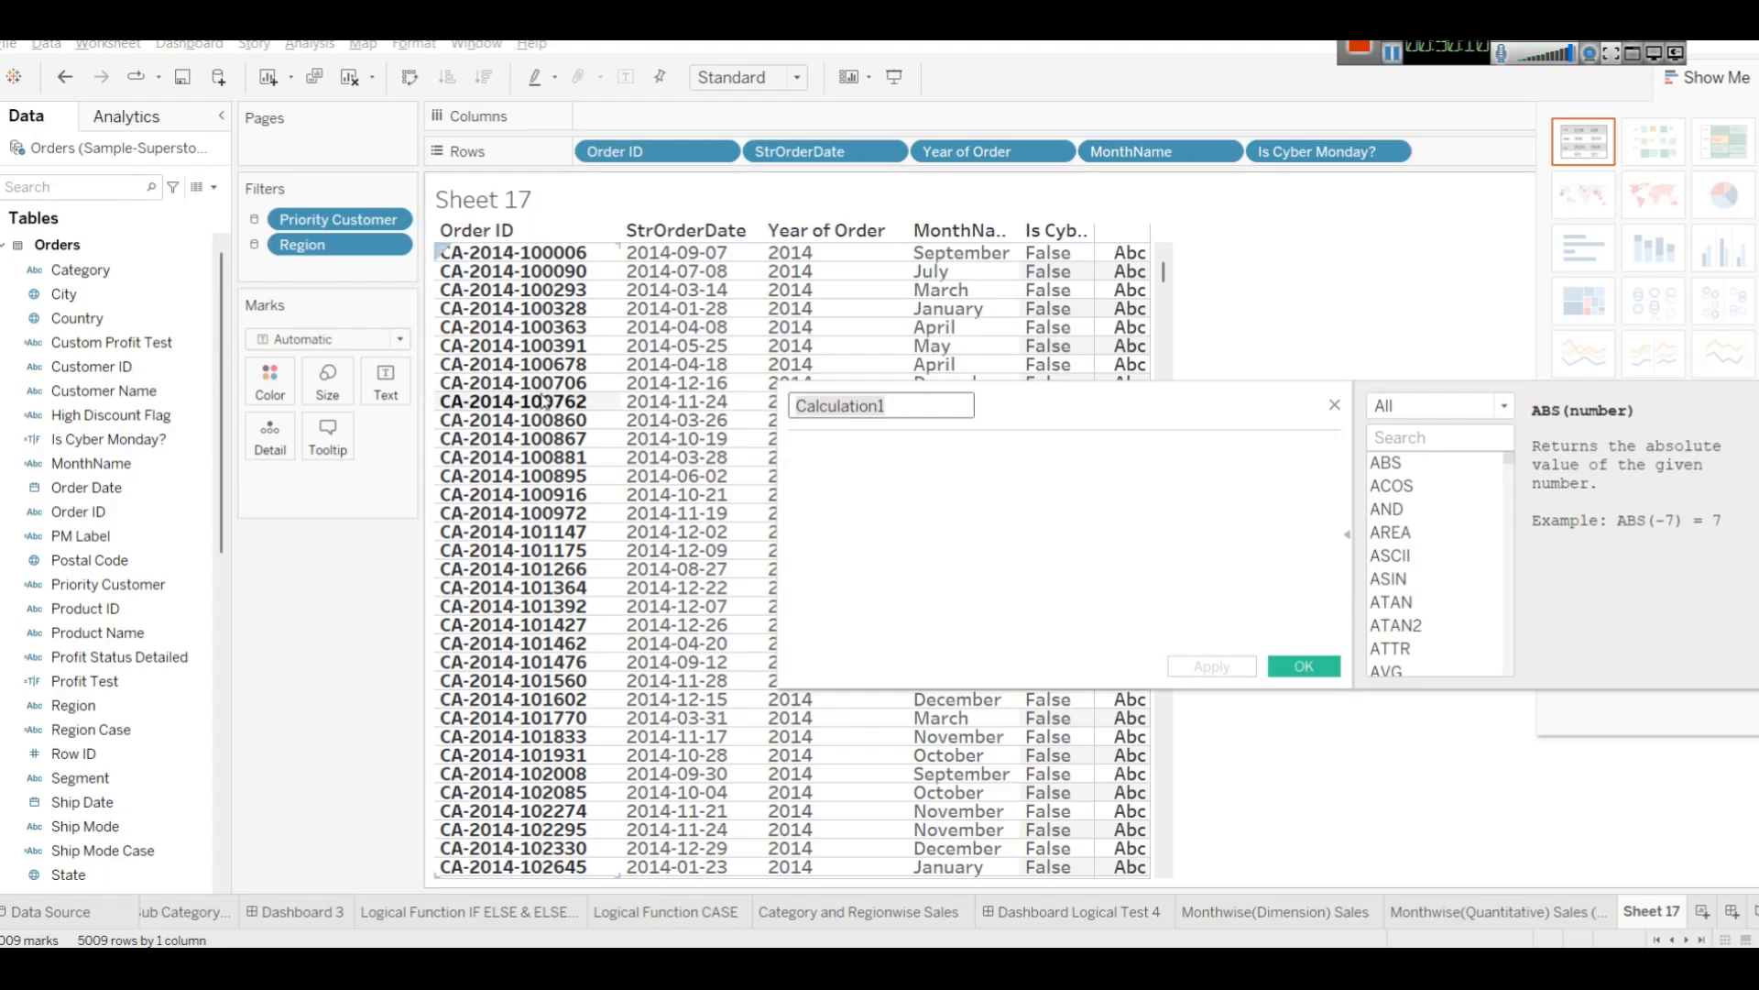
key(BackSpace)
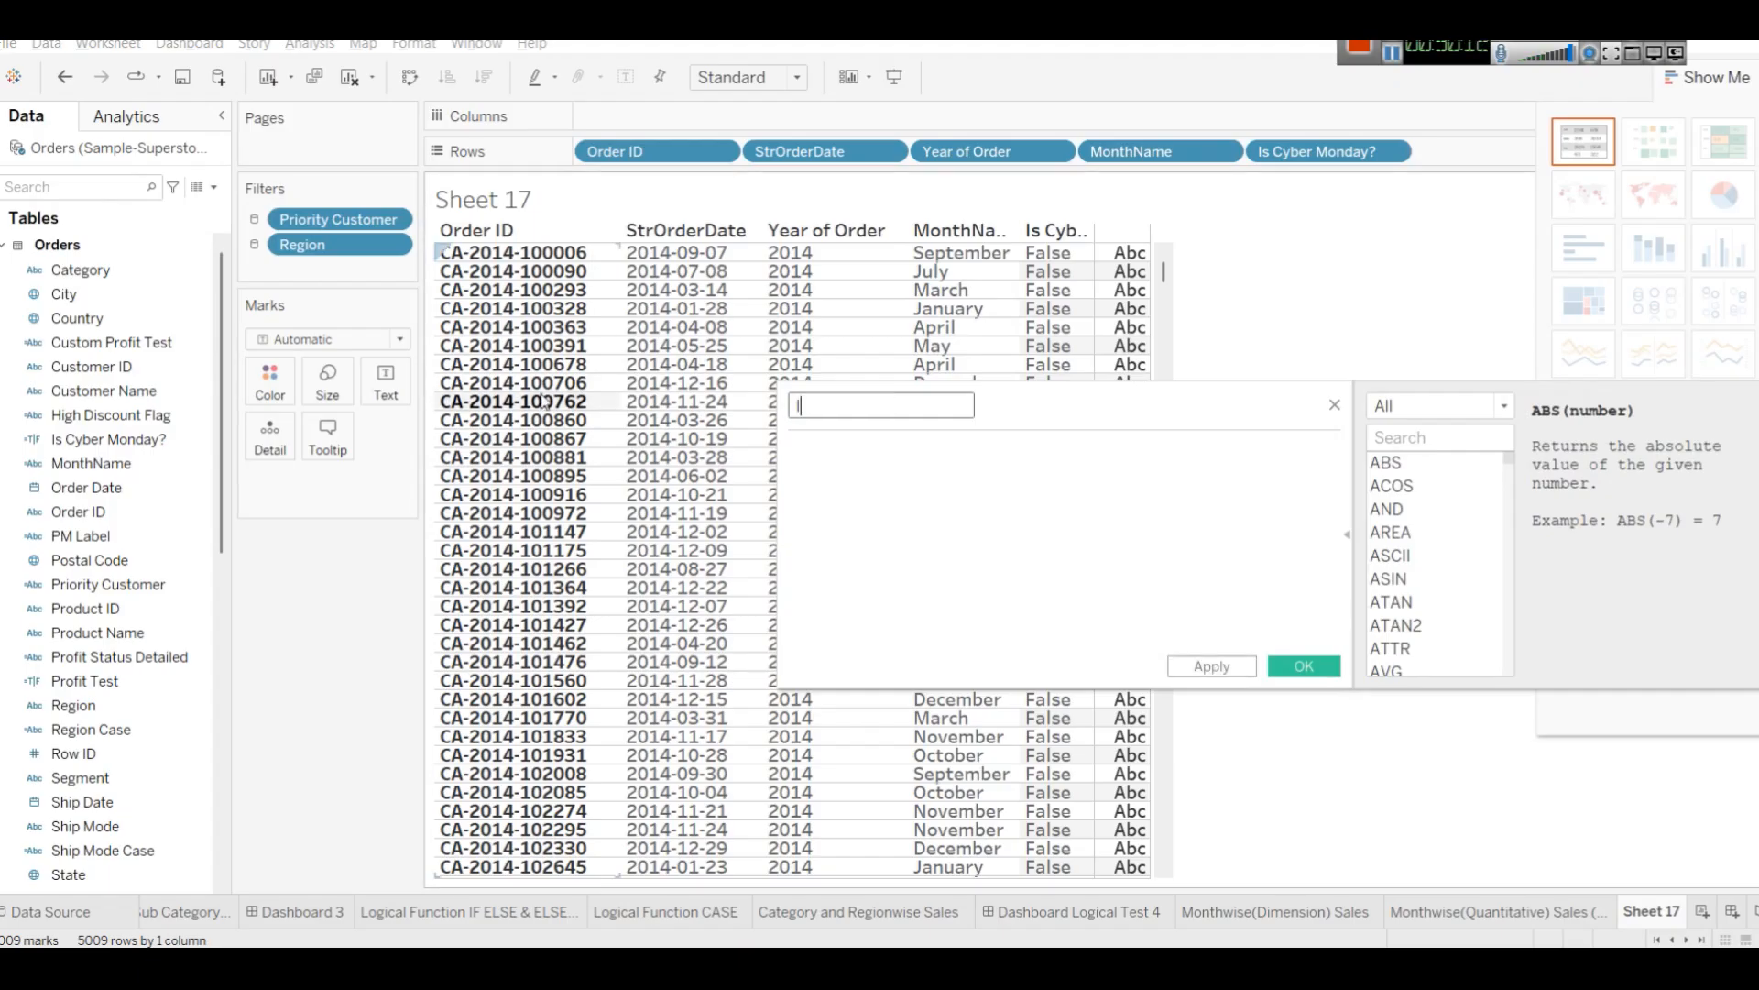
text(CyberMondayTest)
key(Tab)
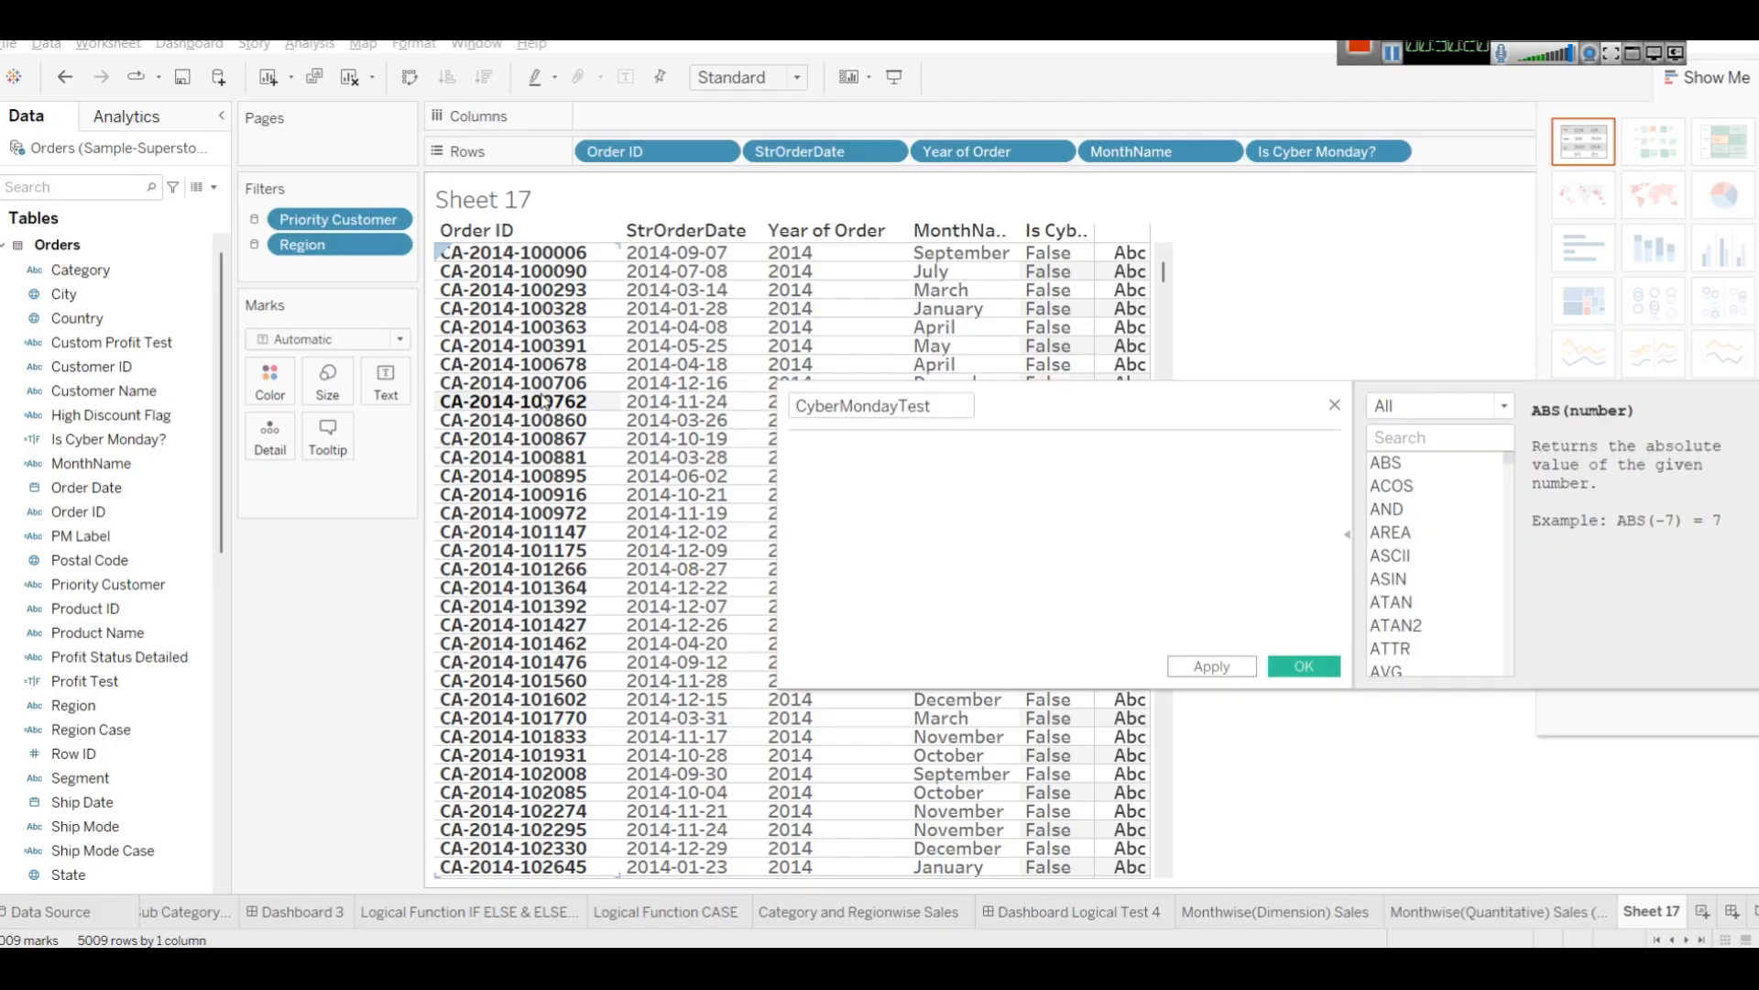
text(INT()
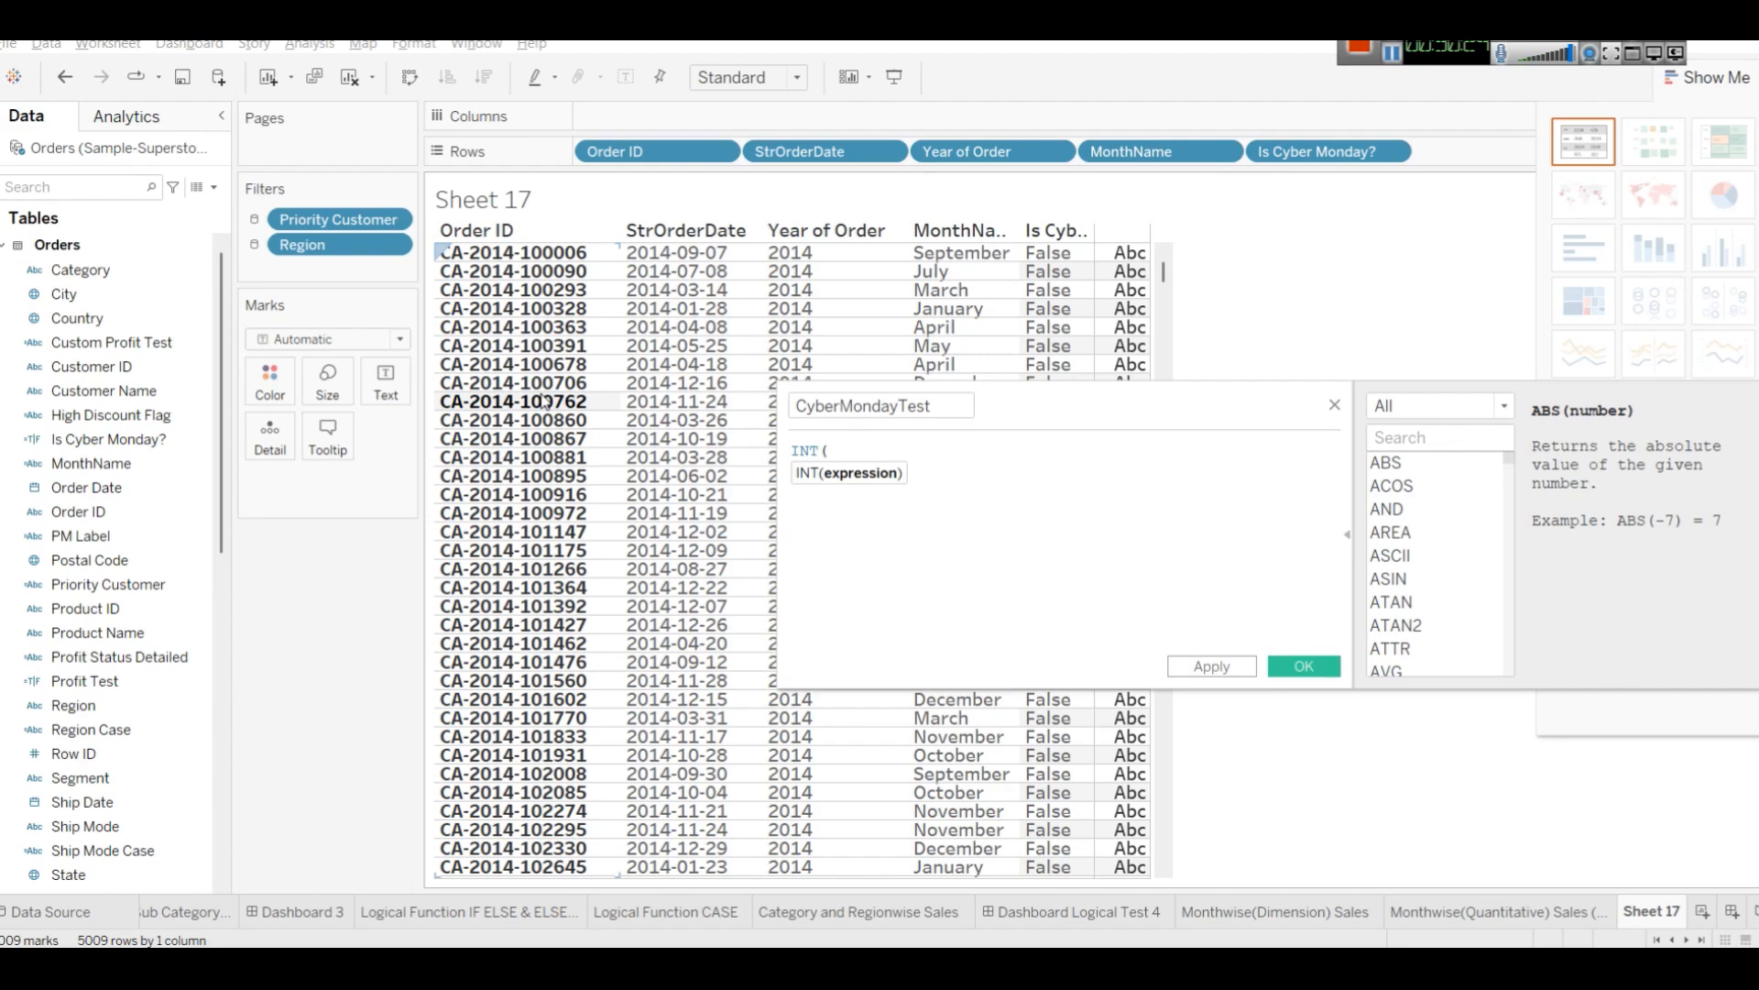
text([Is Cyber Monday?])
key(Return)
text())
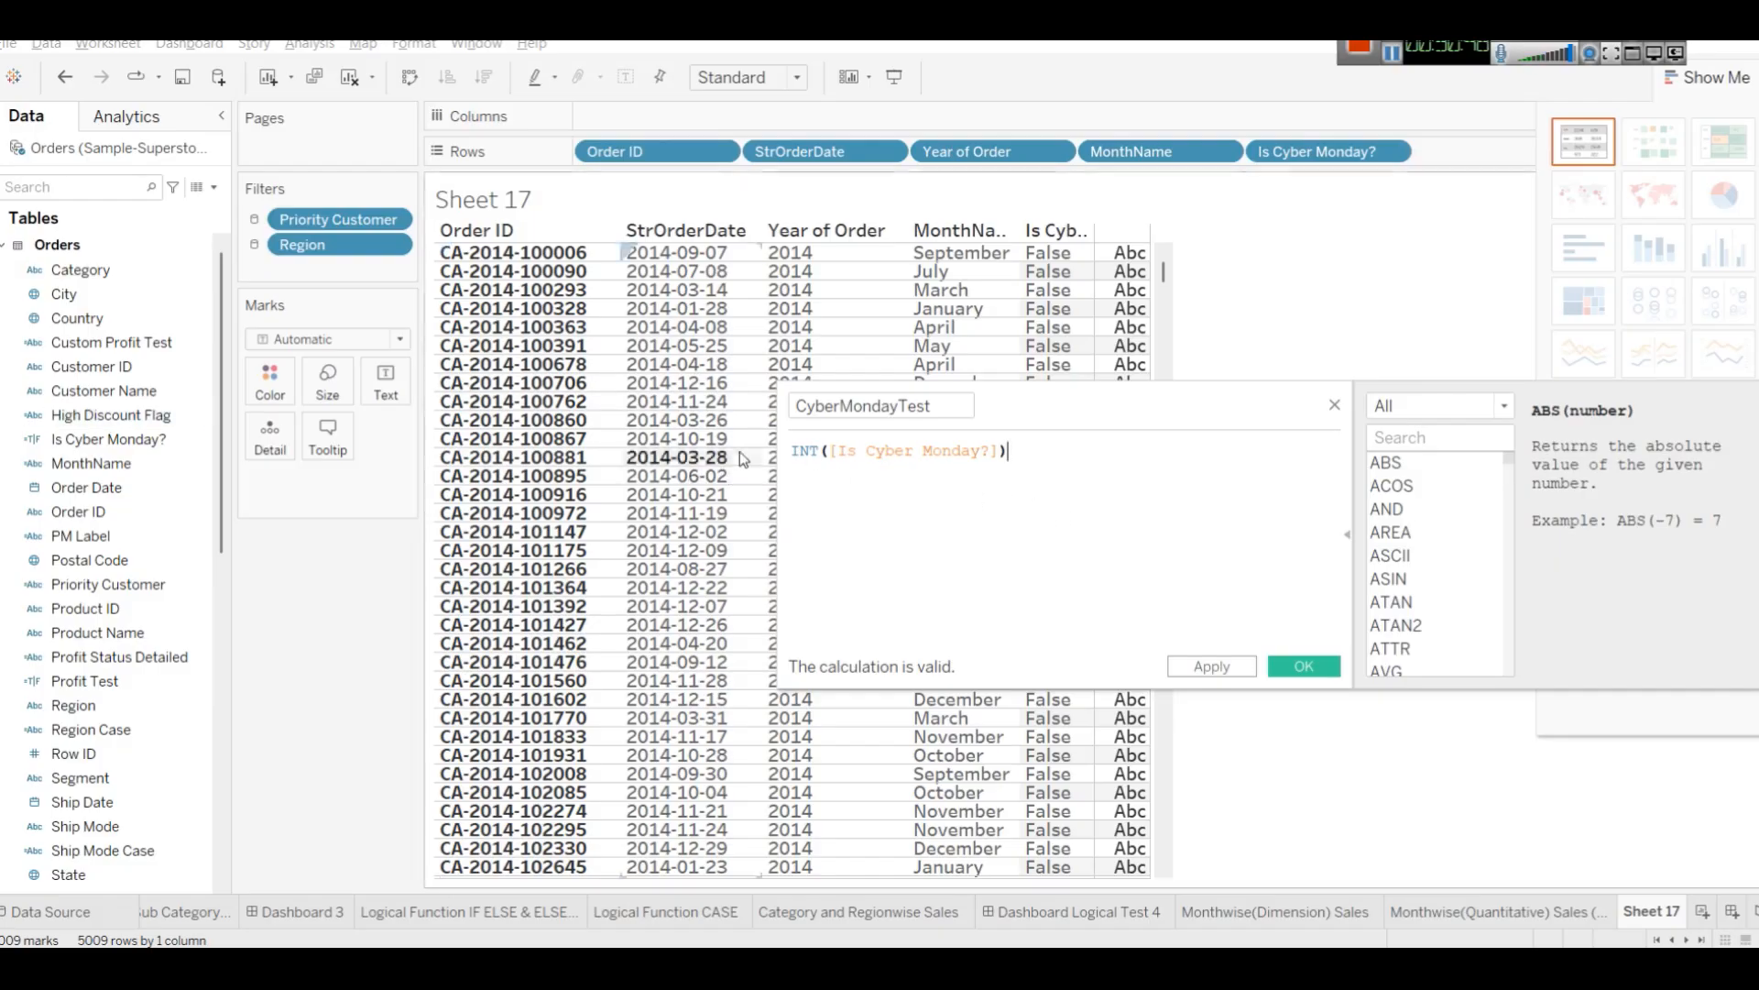
click(1211, 668)
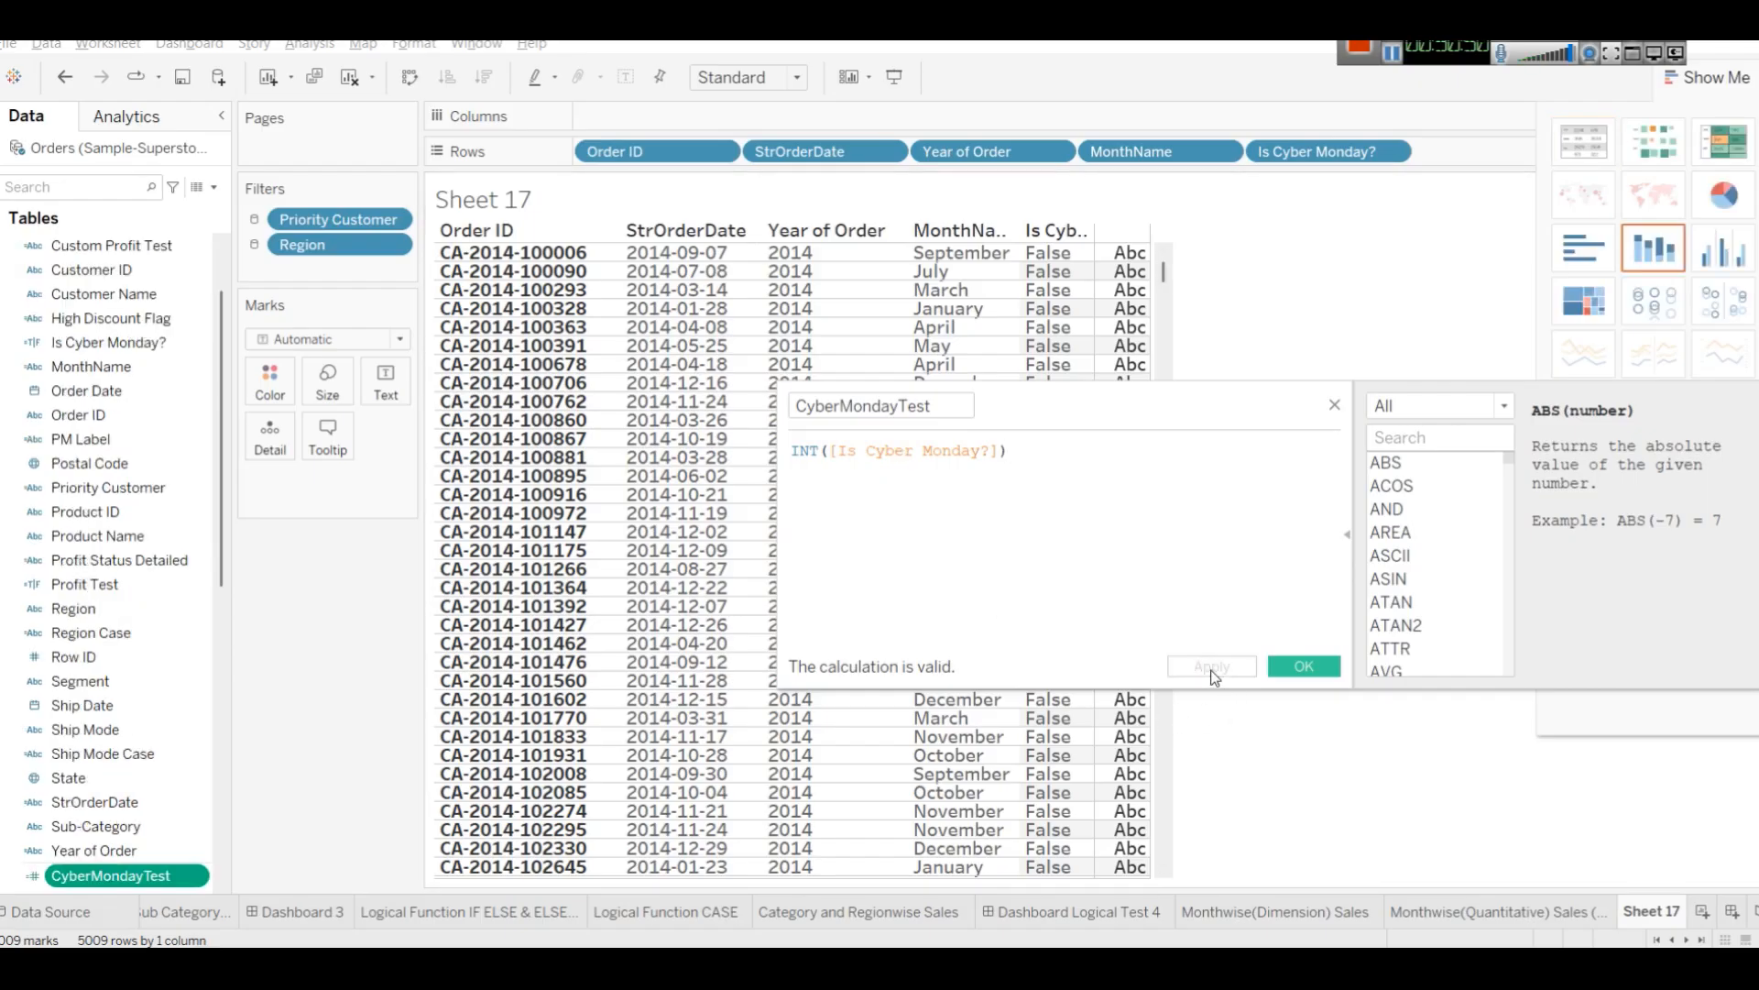
click(1299, 664)
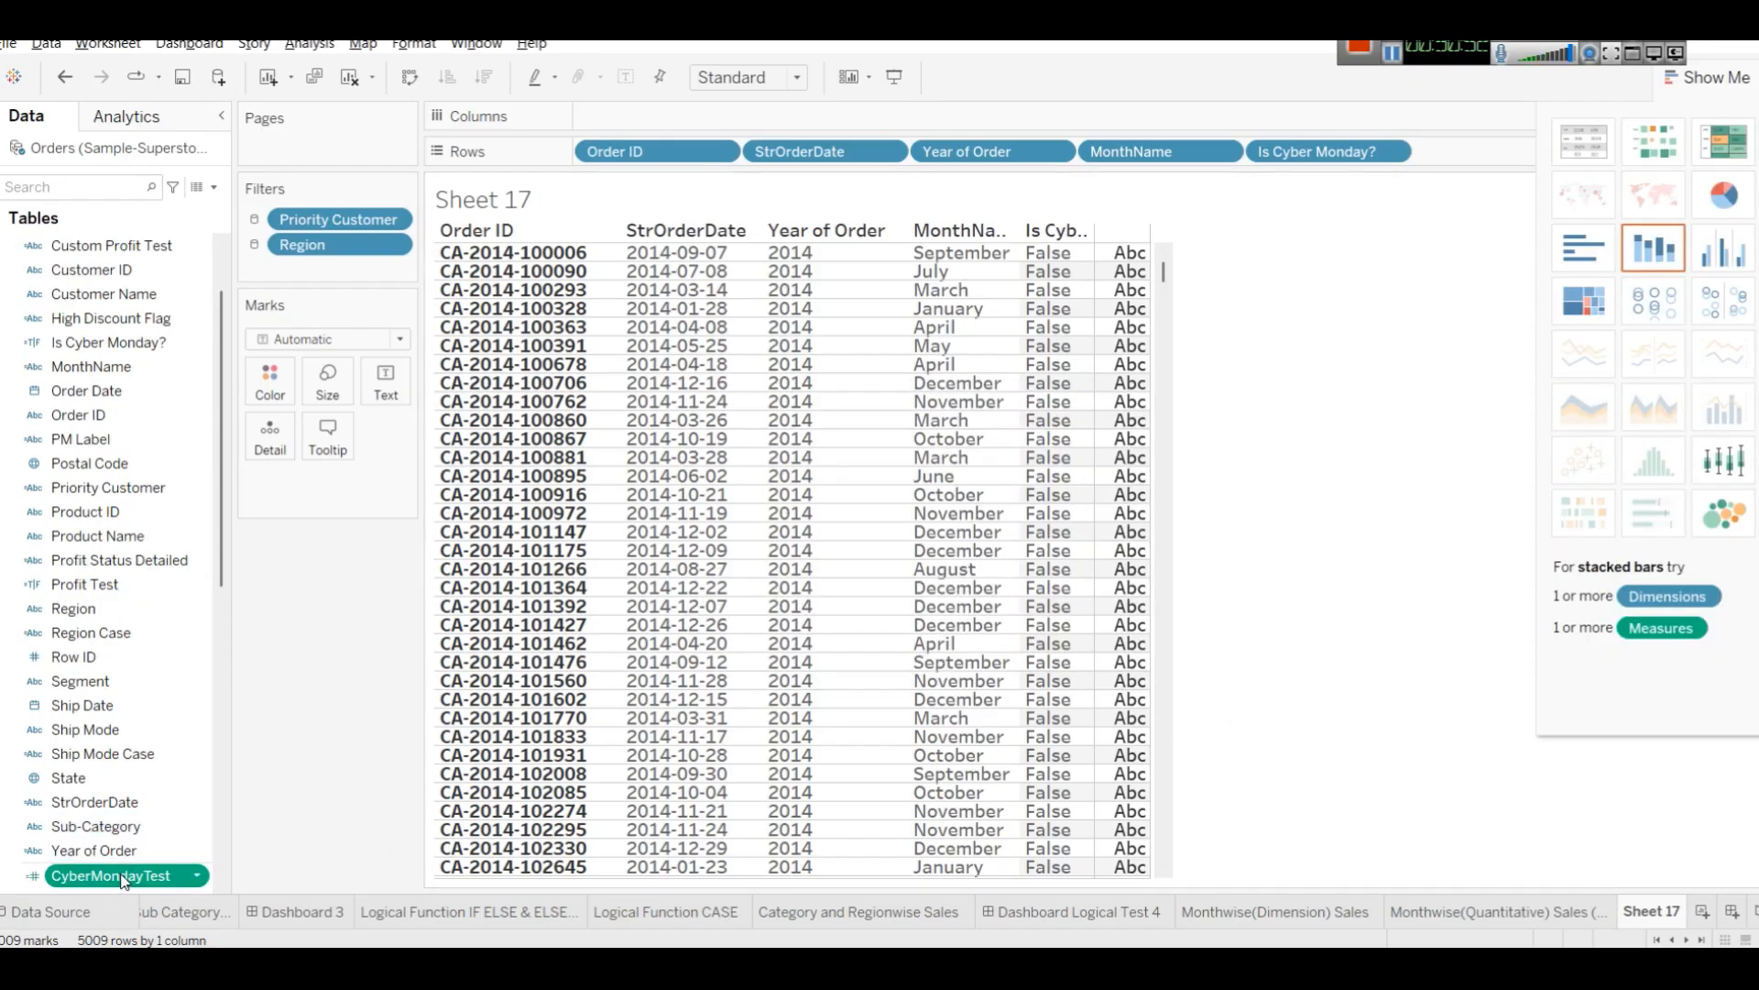
Add CyberMondayTest to the table, sort rows by Is Cyber Monday?, then remove it from the view again.
drag(123, 877, 1167, 829)
drag(1169, 672, 1164, 262)
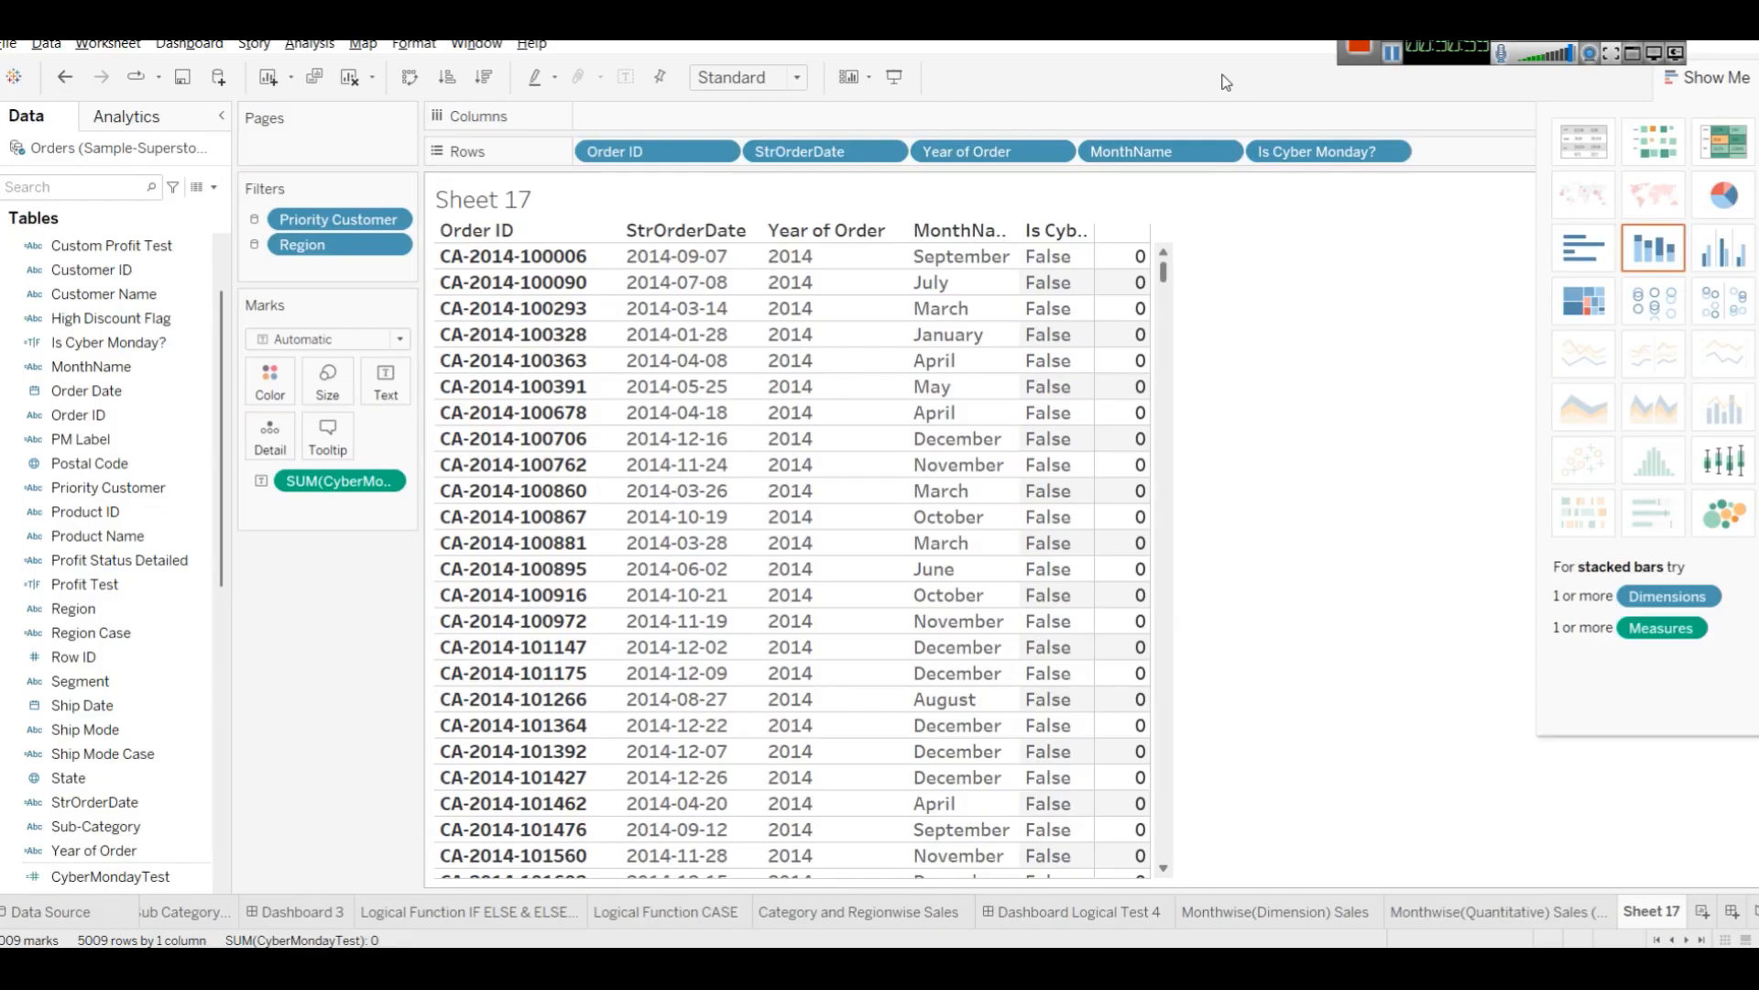
click(1086, 234)
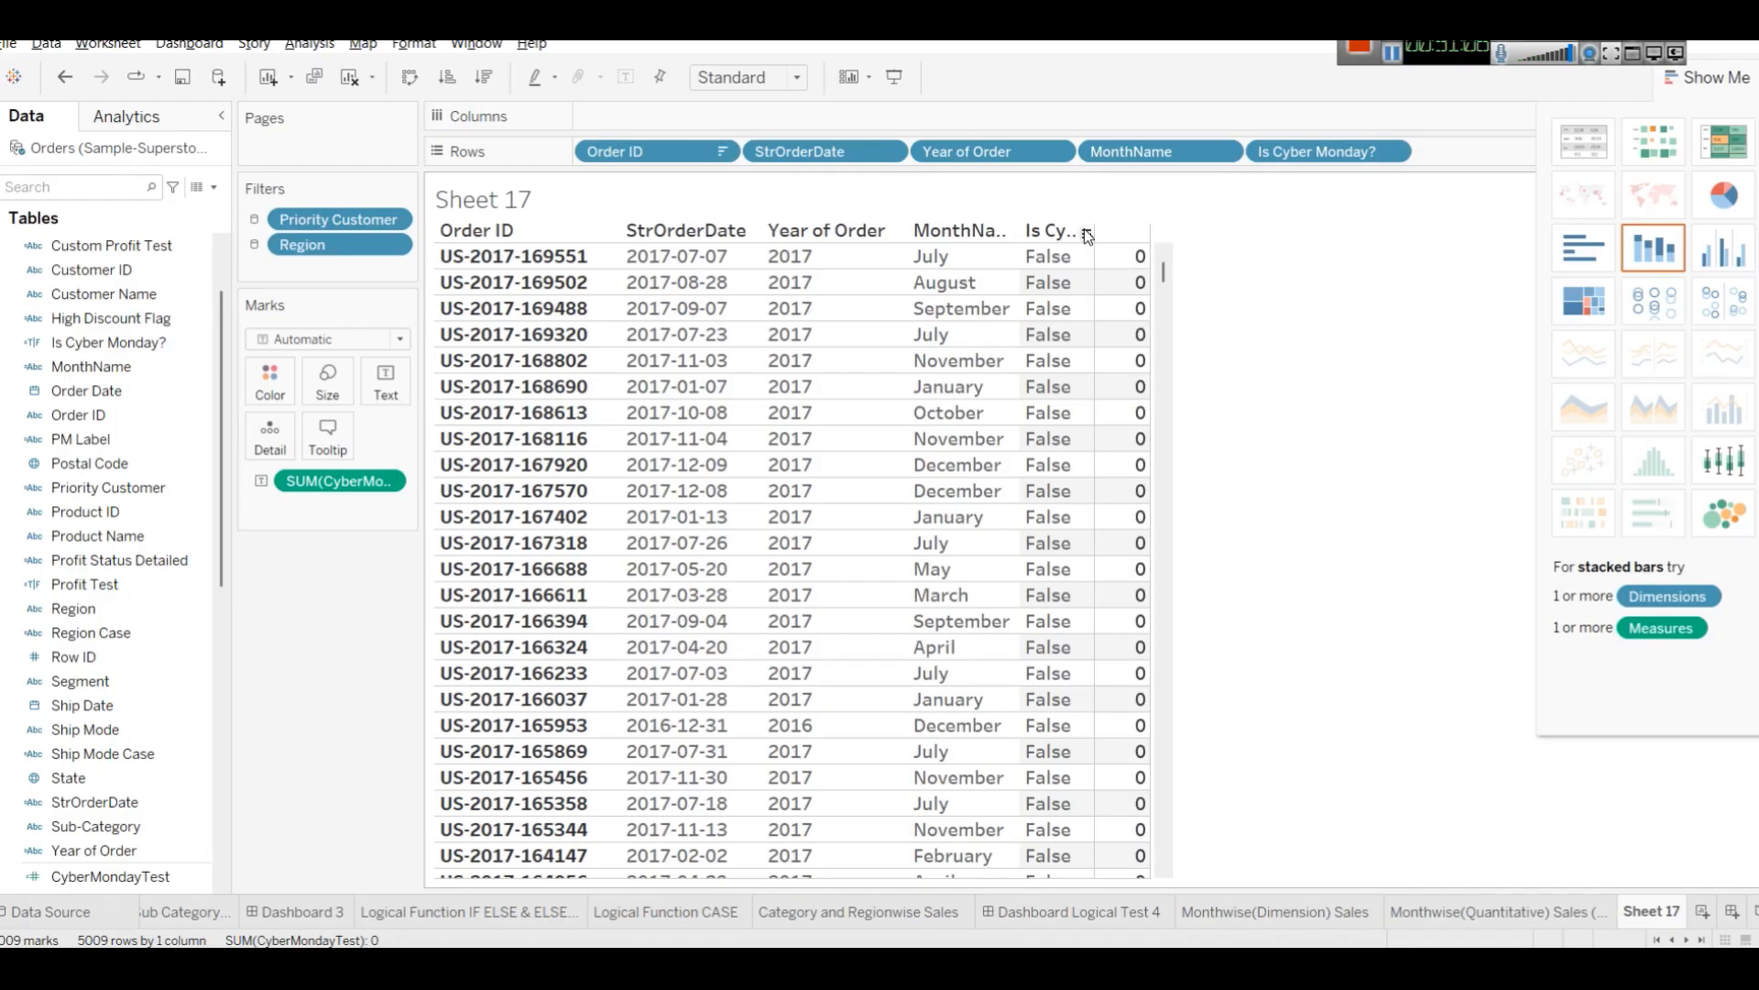
click(1086, 234)
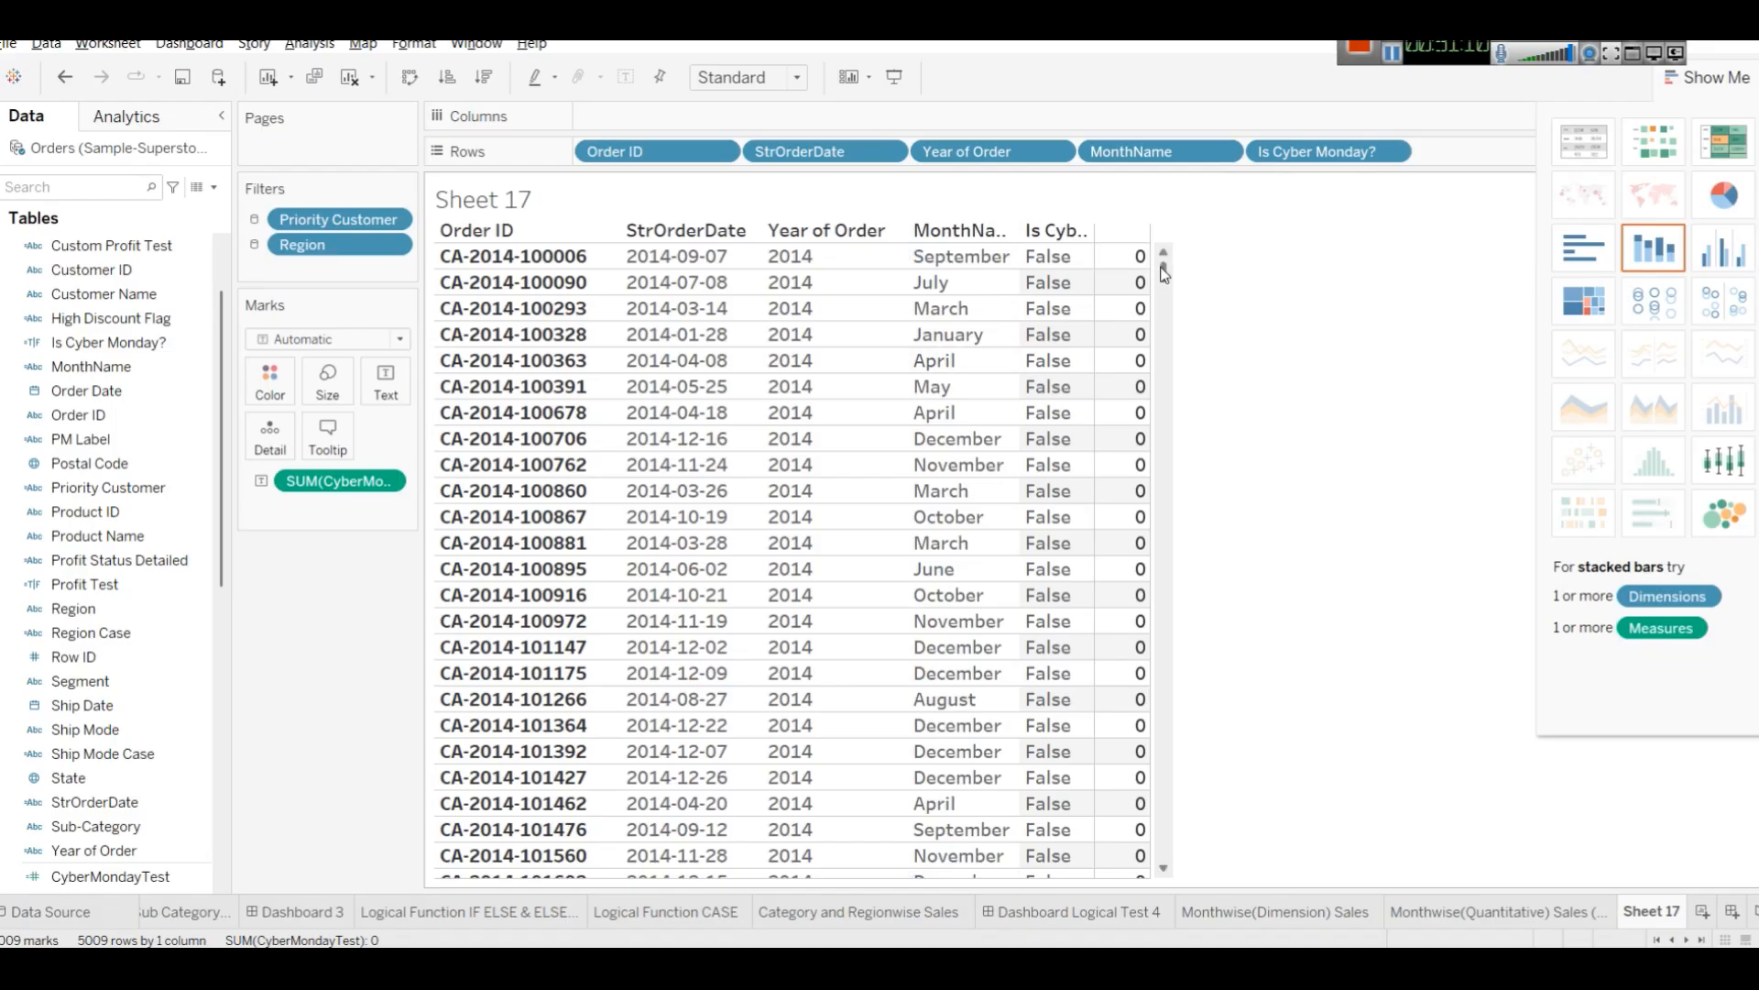
drag(1164, 273, 1153, 216)
drag(339, 480, 52, 511)
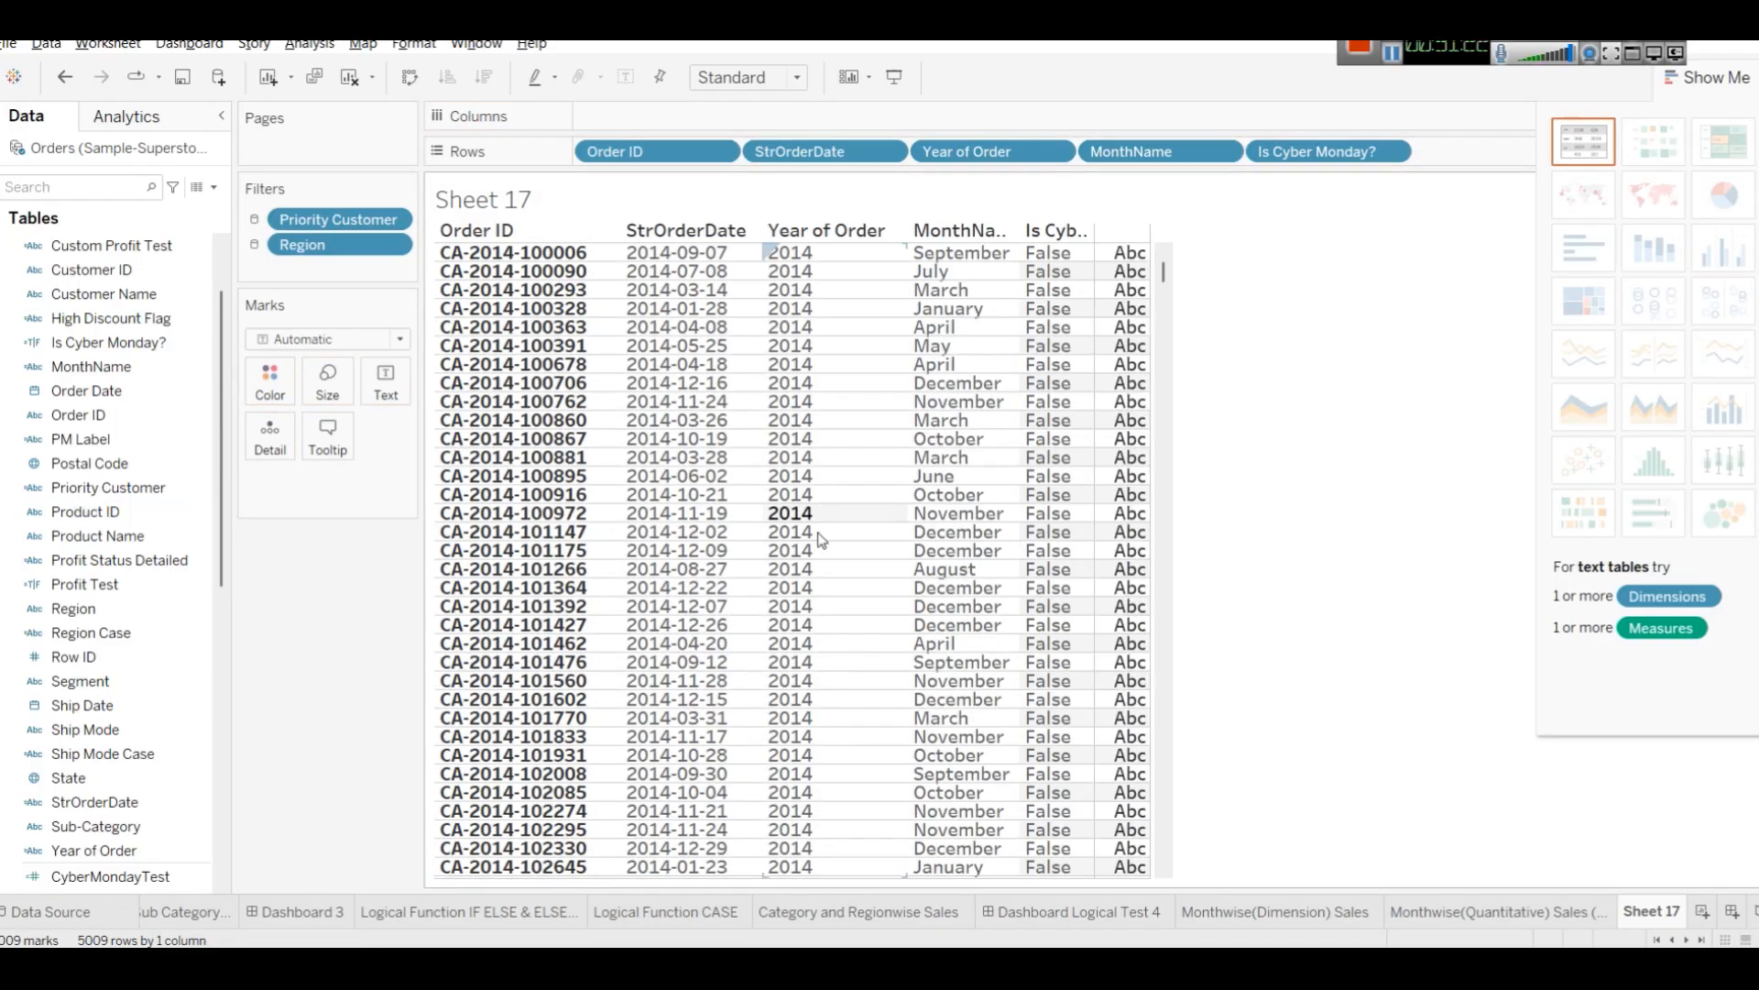
Switch to the browser and read the search results about dummy values in data analysis.
click(71, 344)
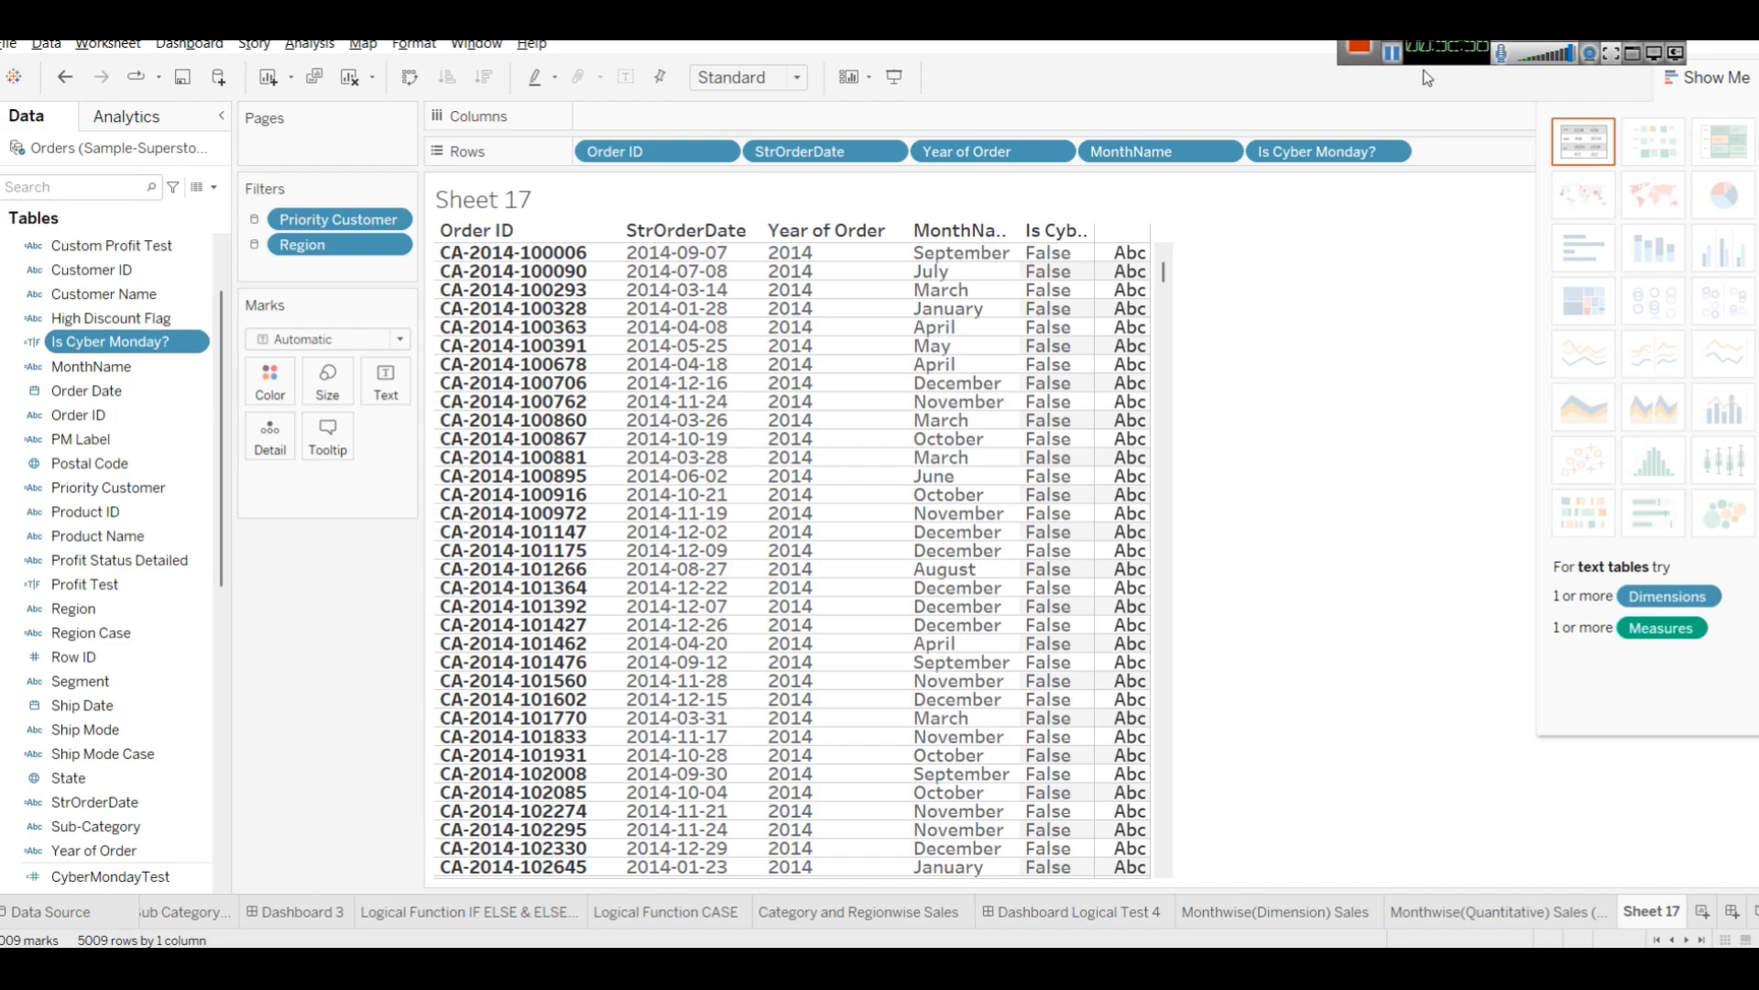
click(1390, 57)
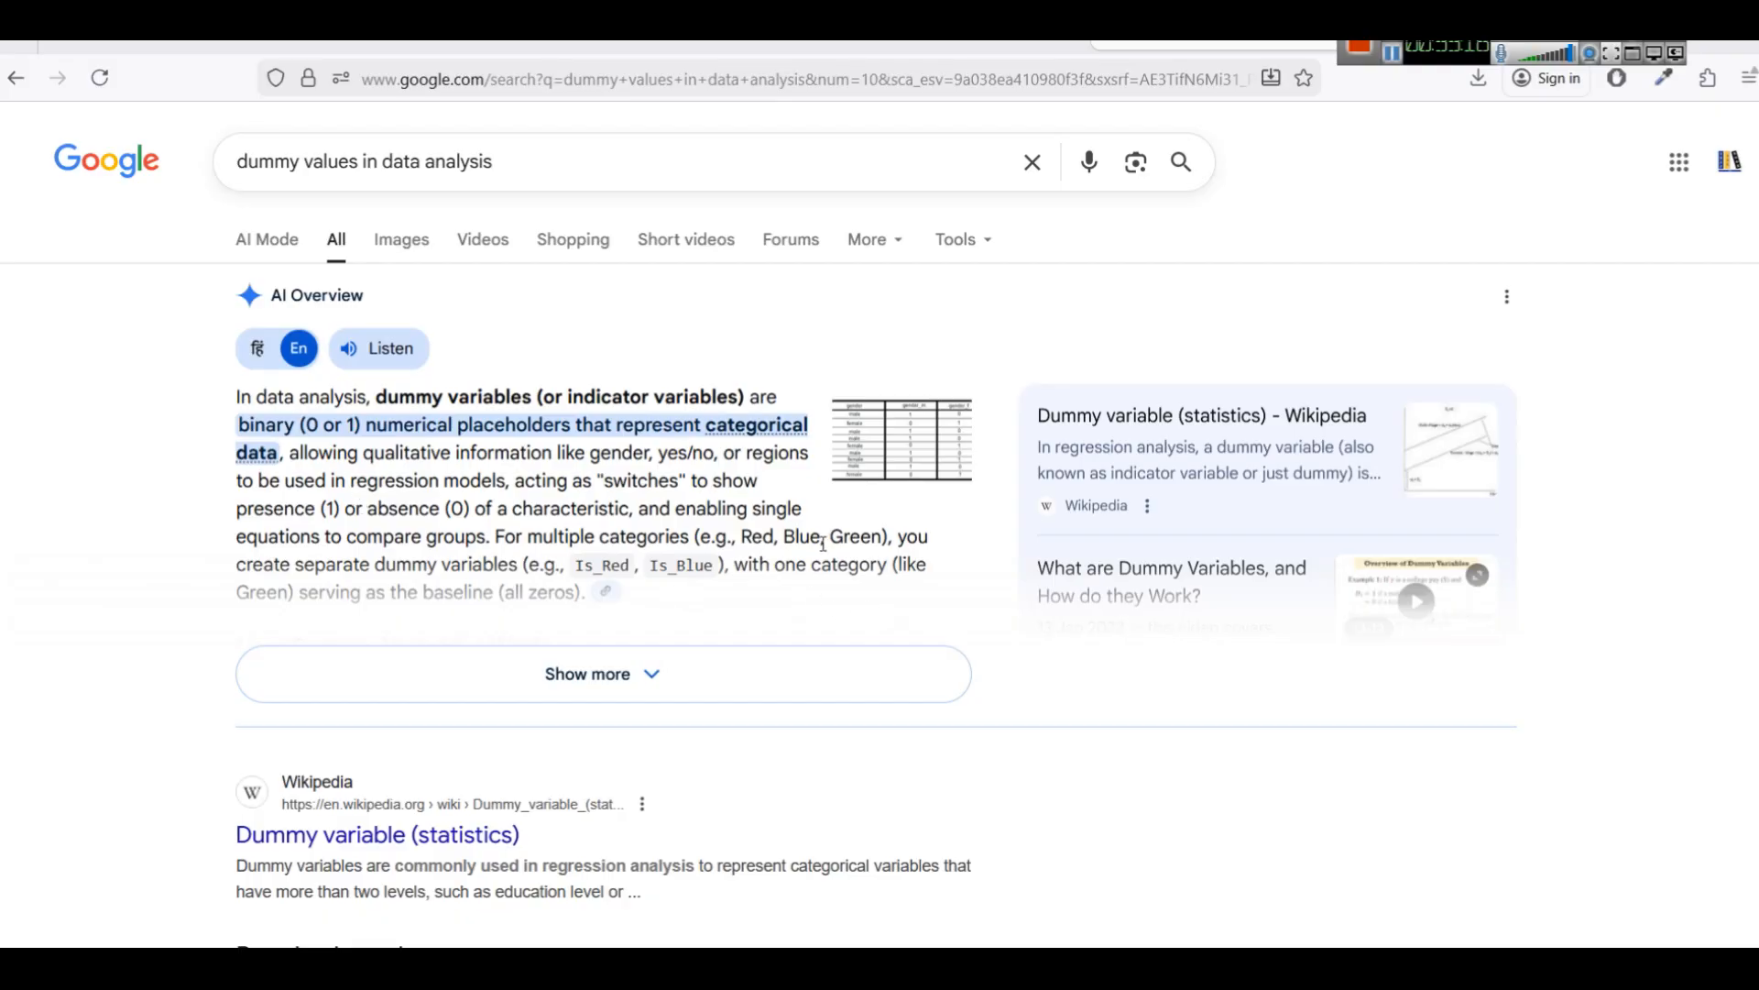
click(689, 671)
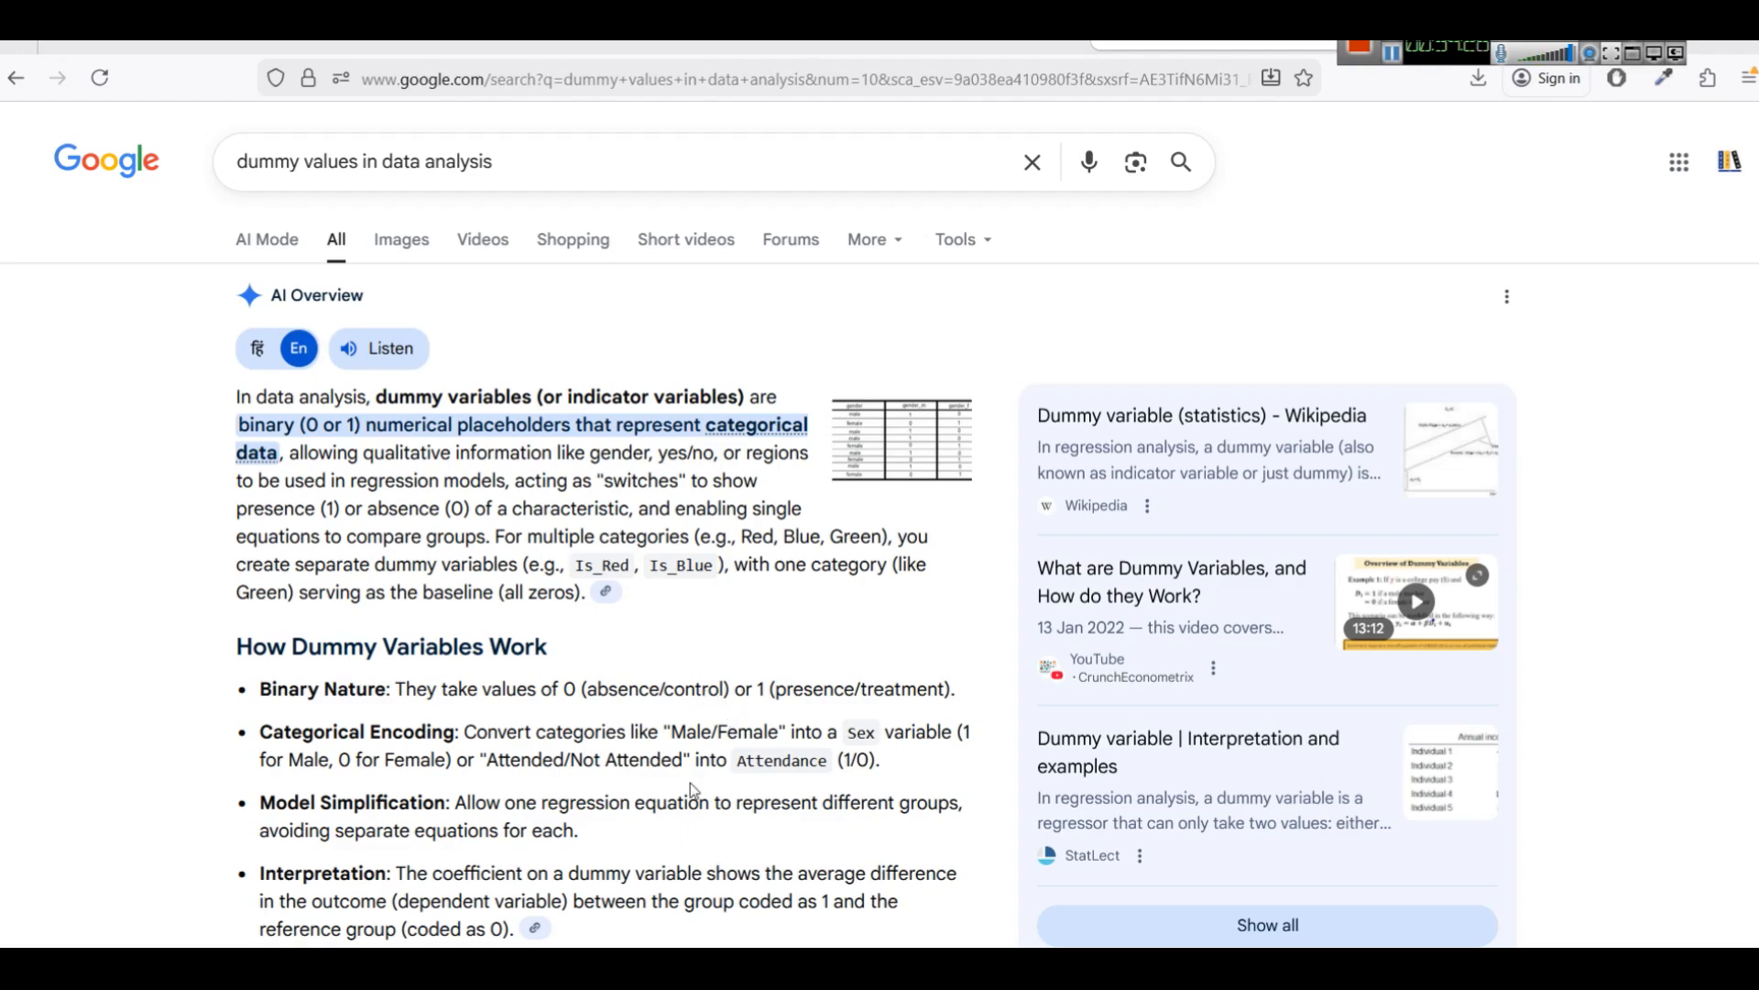
key(alt+Tab)
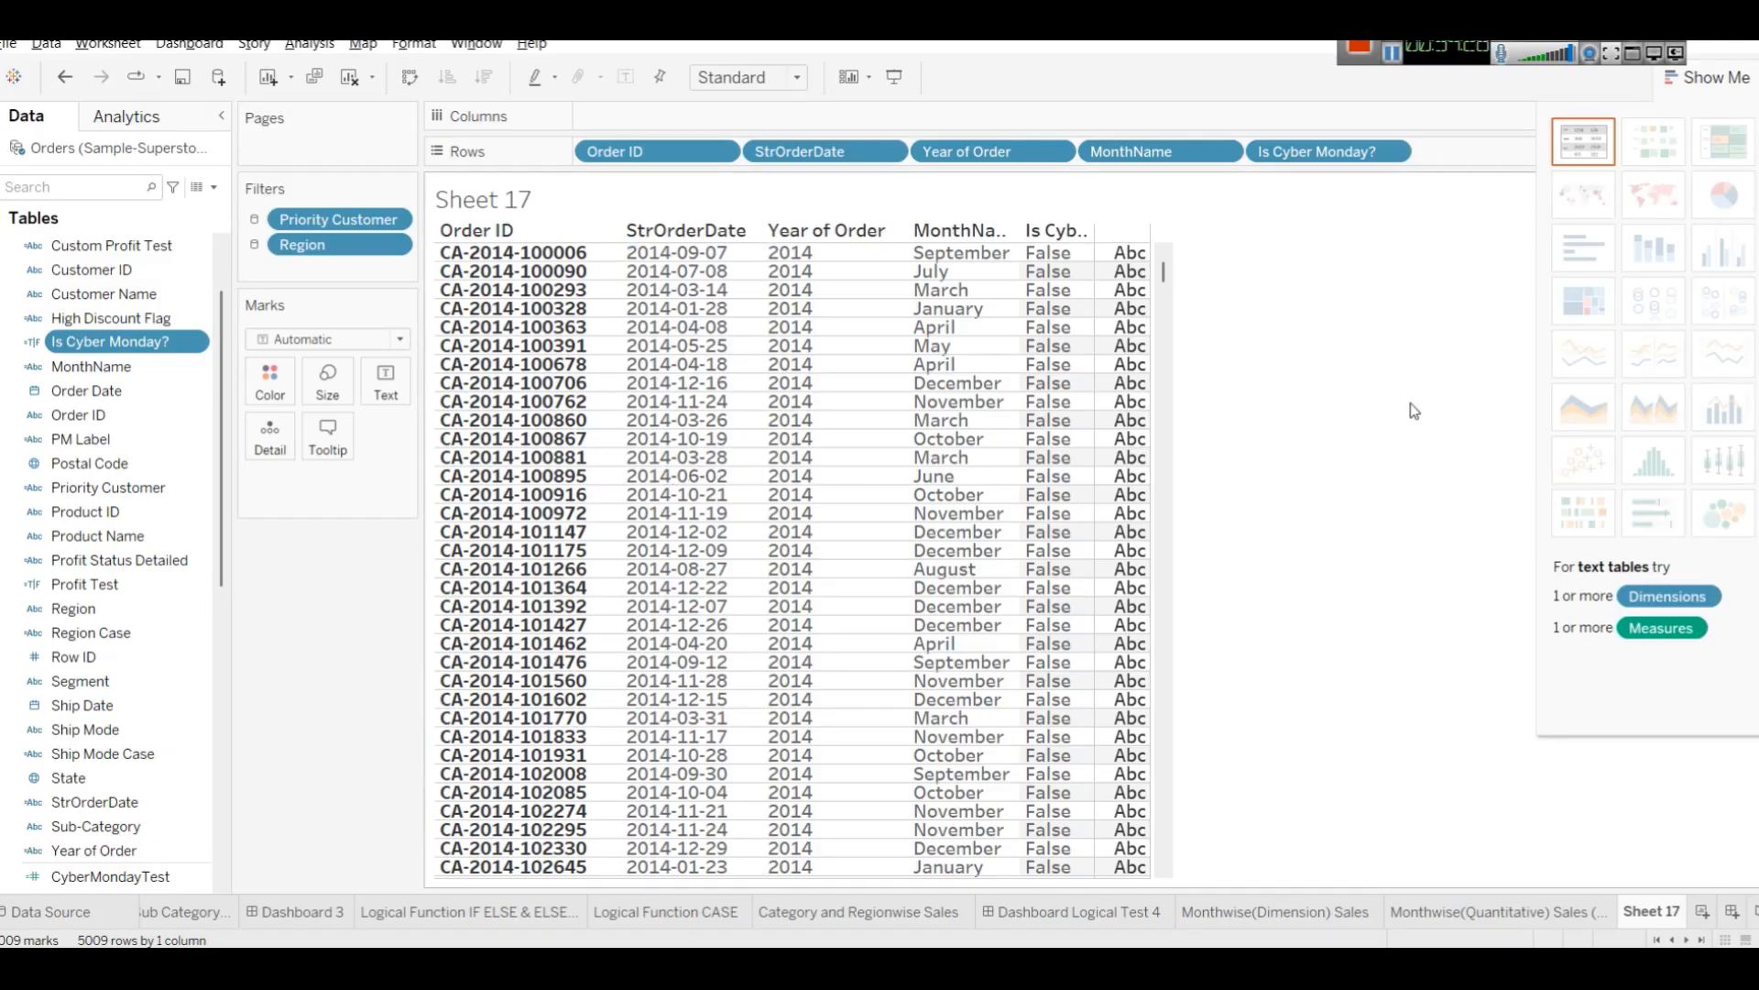
Start a new calculated field and name it Is wekkend.
click(106, 346)
click(23, 349)
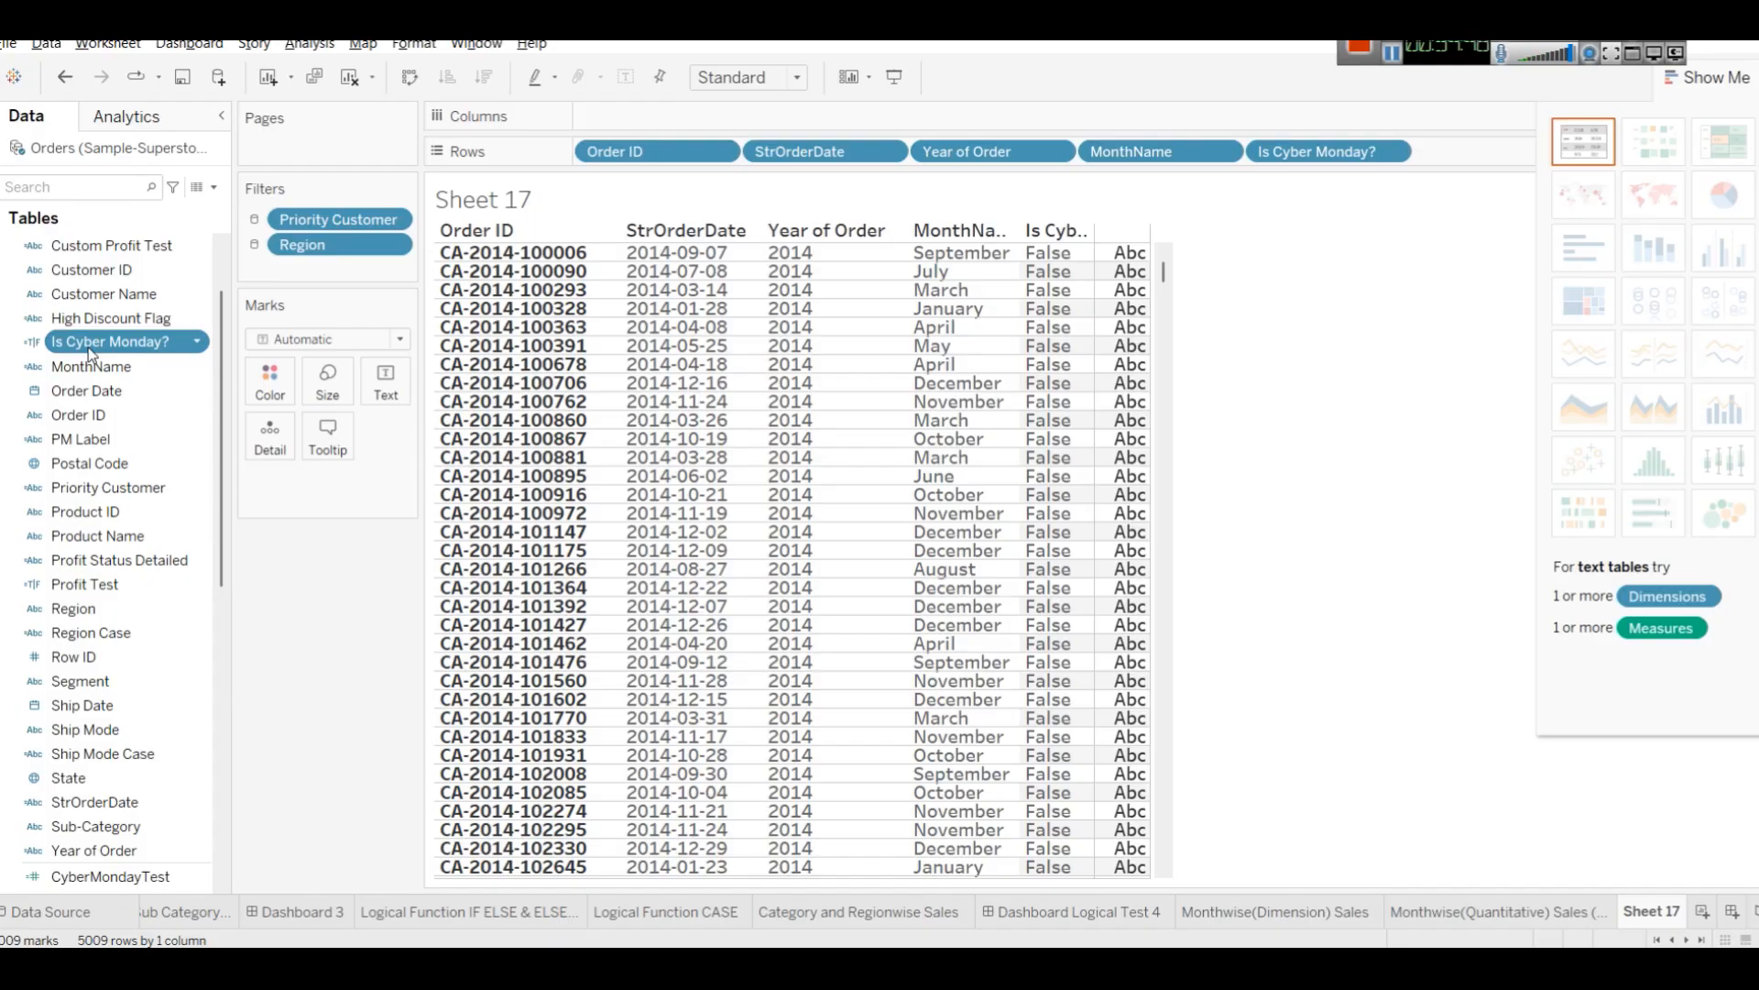
click(213, 187)
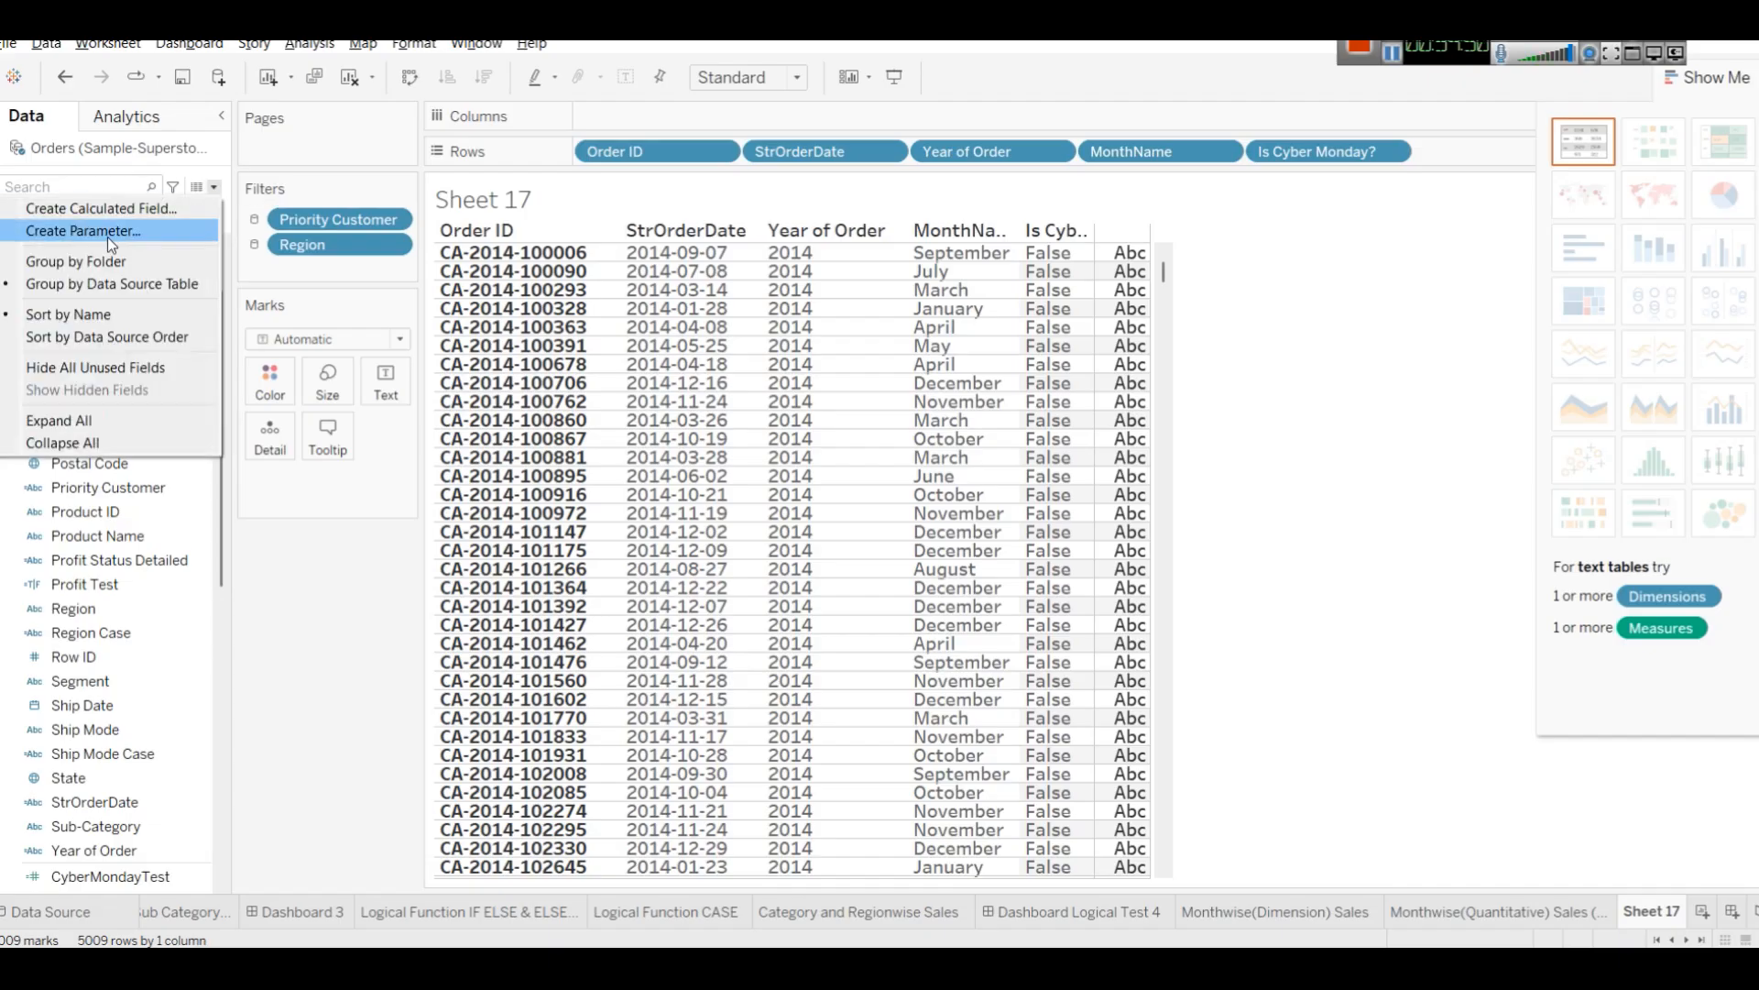
click(103, 209)
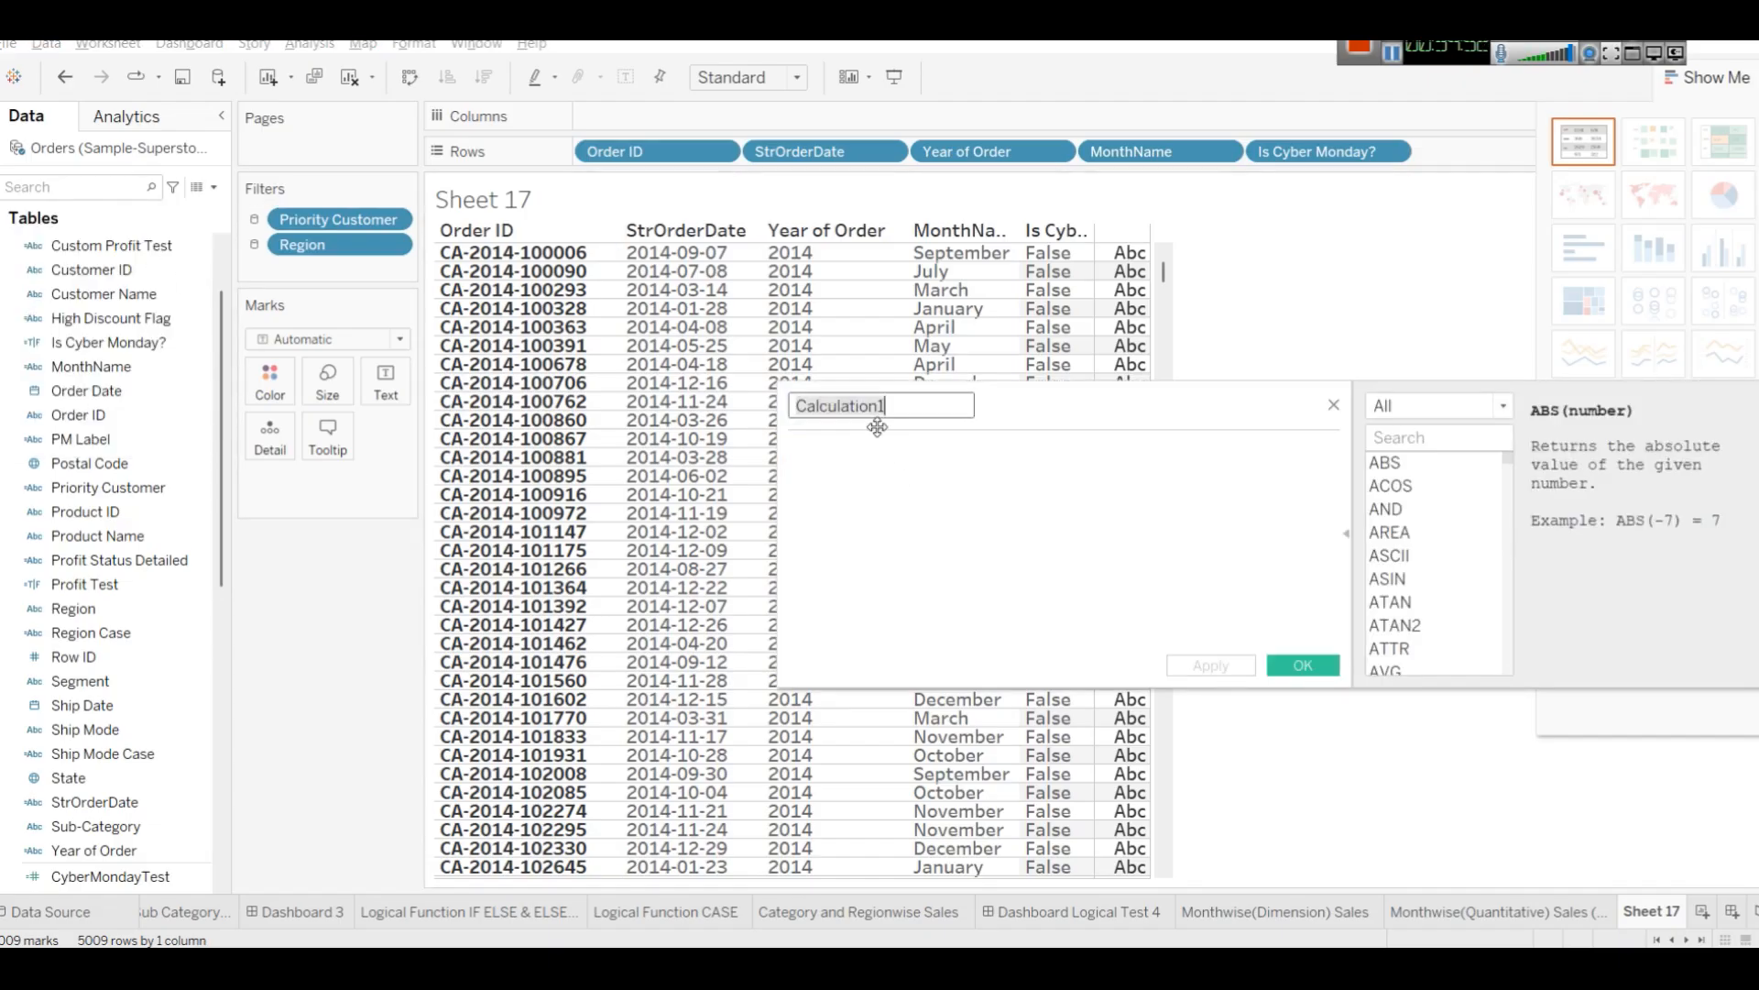
text(IS W)
key(BackSpace)
key(BackSpace)
key(BackSpace)
text(s wekkend)
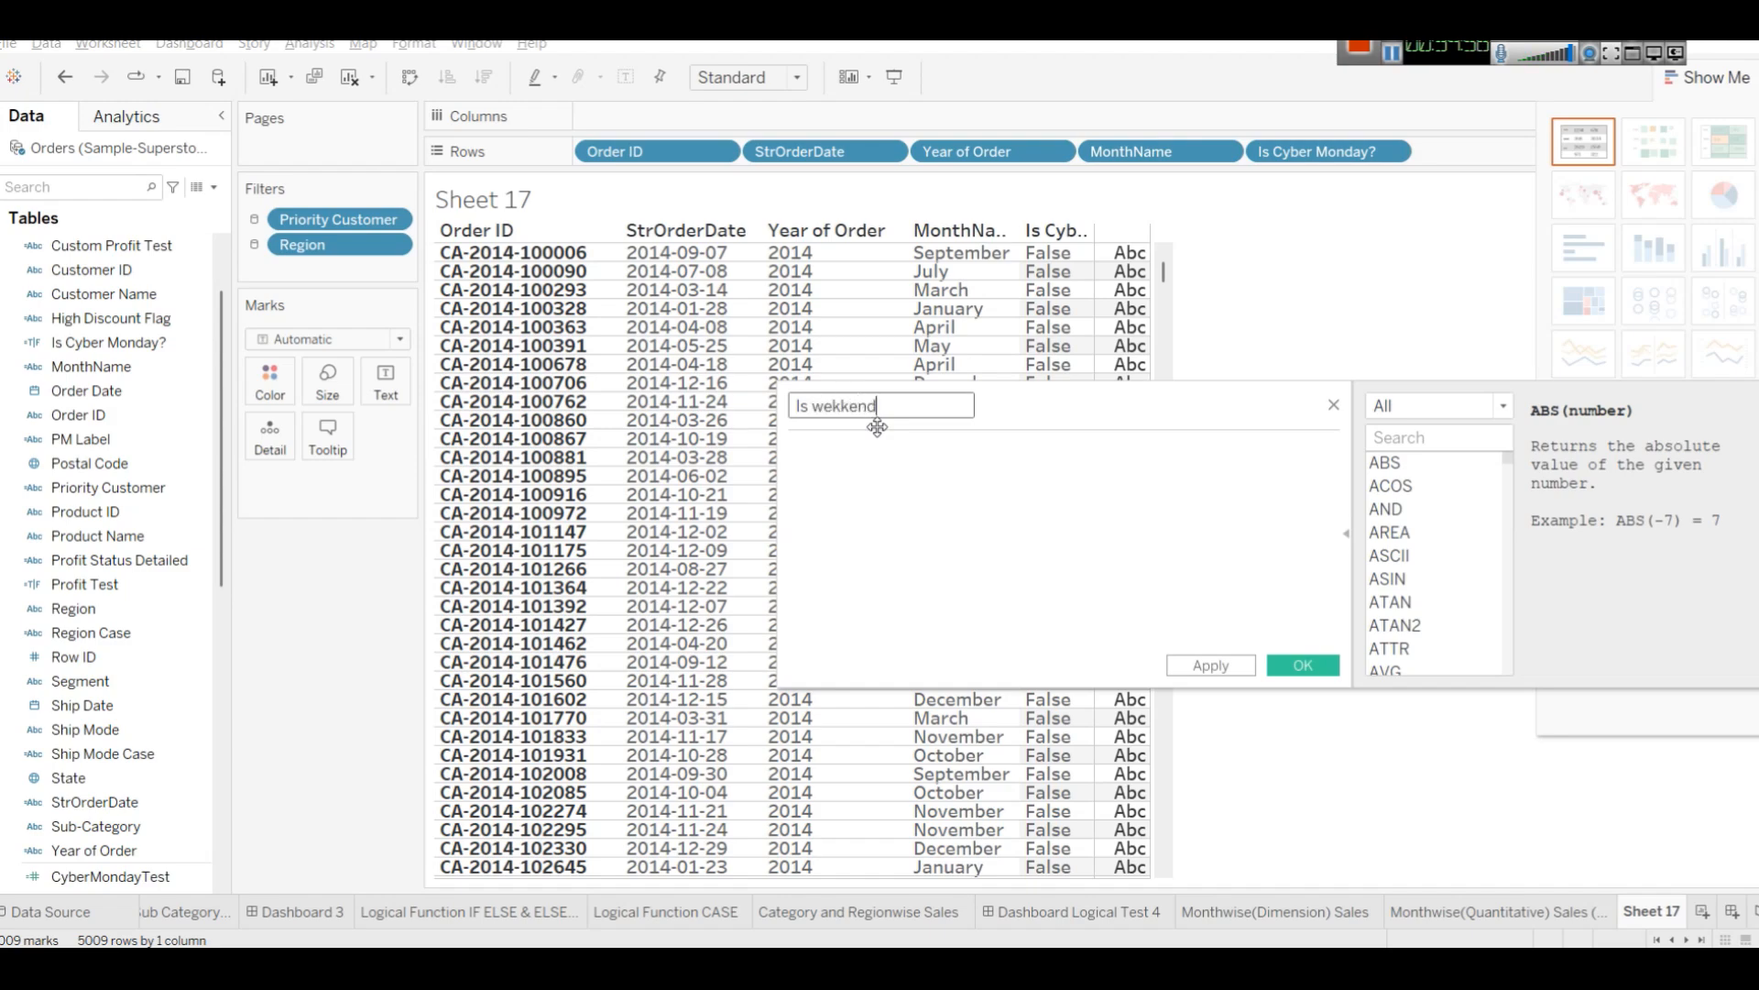
Enter the condition DAY([Order Date]) = 6 followed by OR, removing the initial IF.
key(Tab)
text(IF DAY)
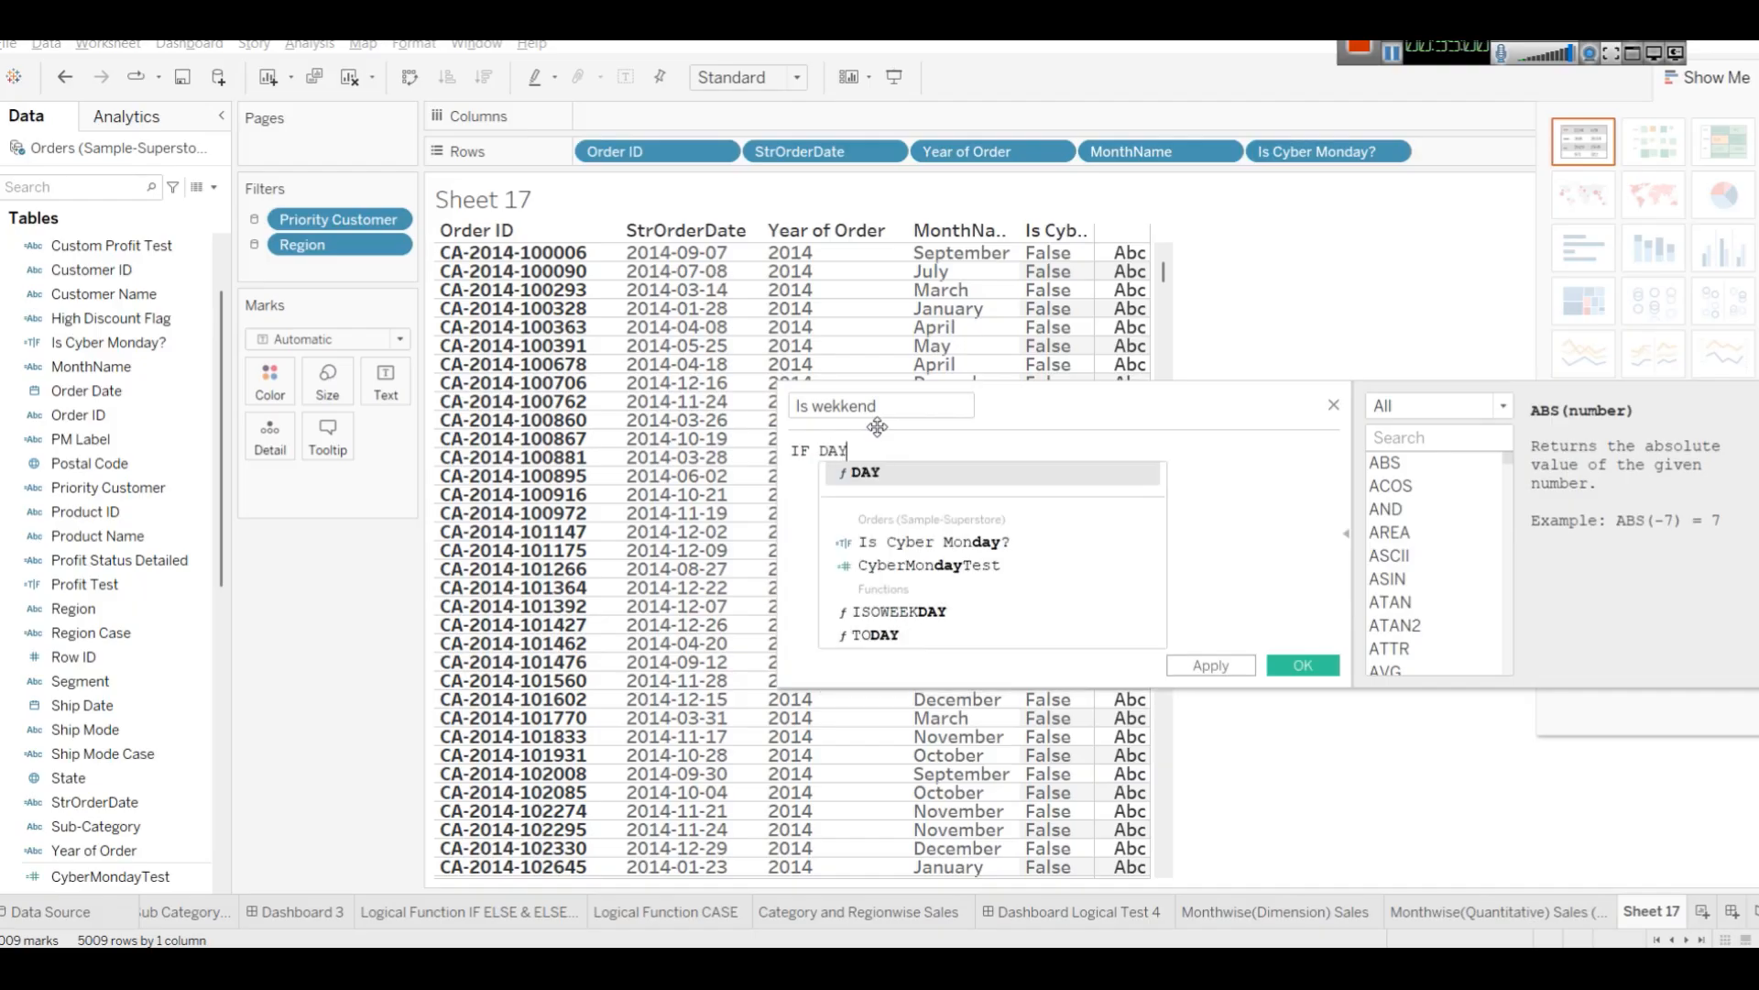
text(([O)
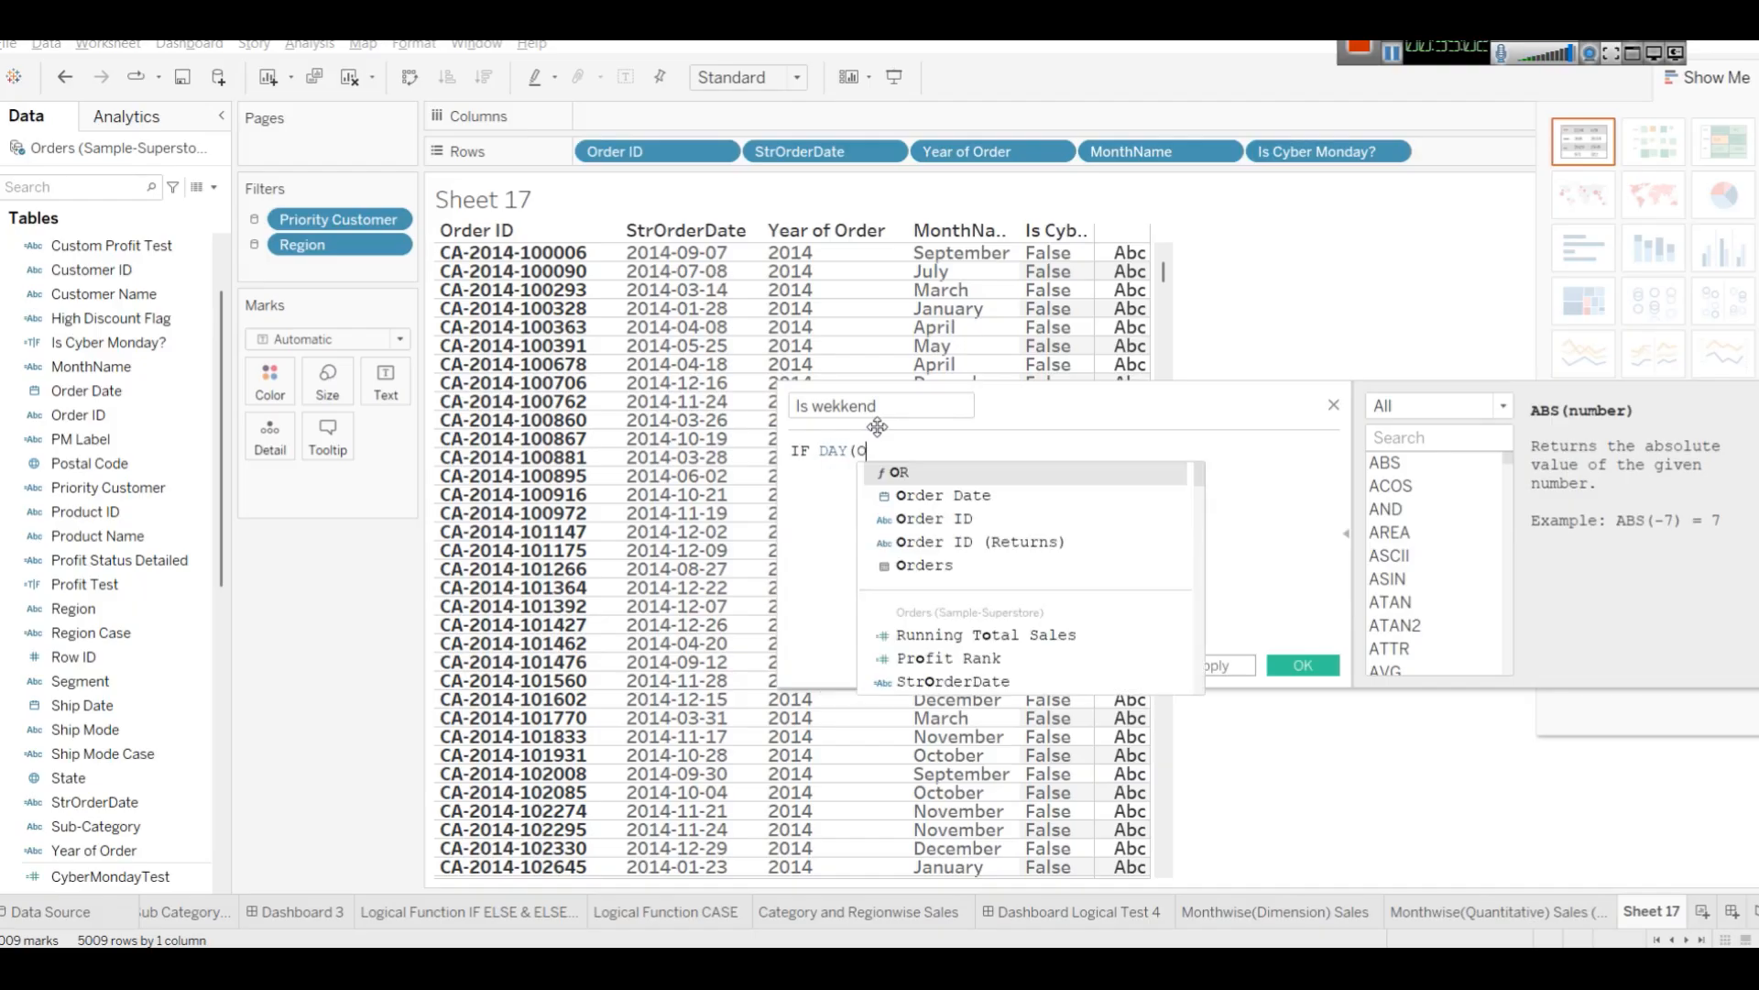
text(rd)
key(Return)
text())
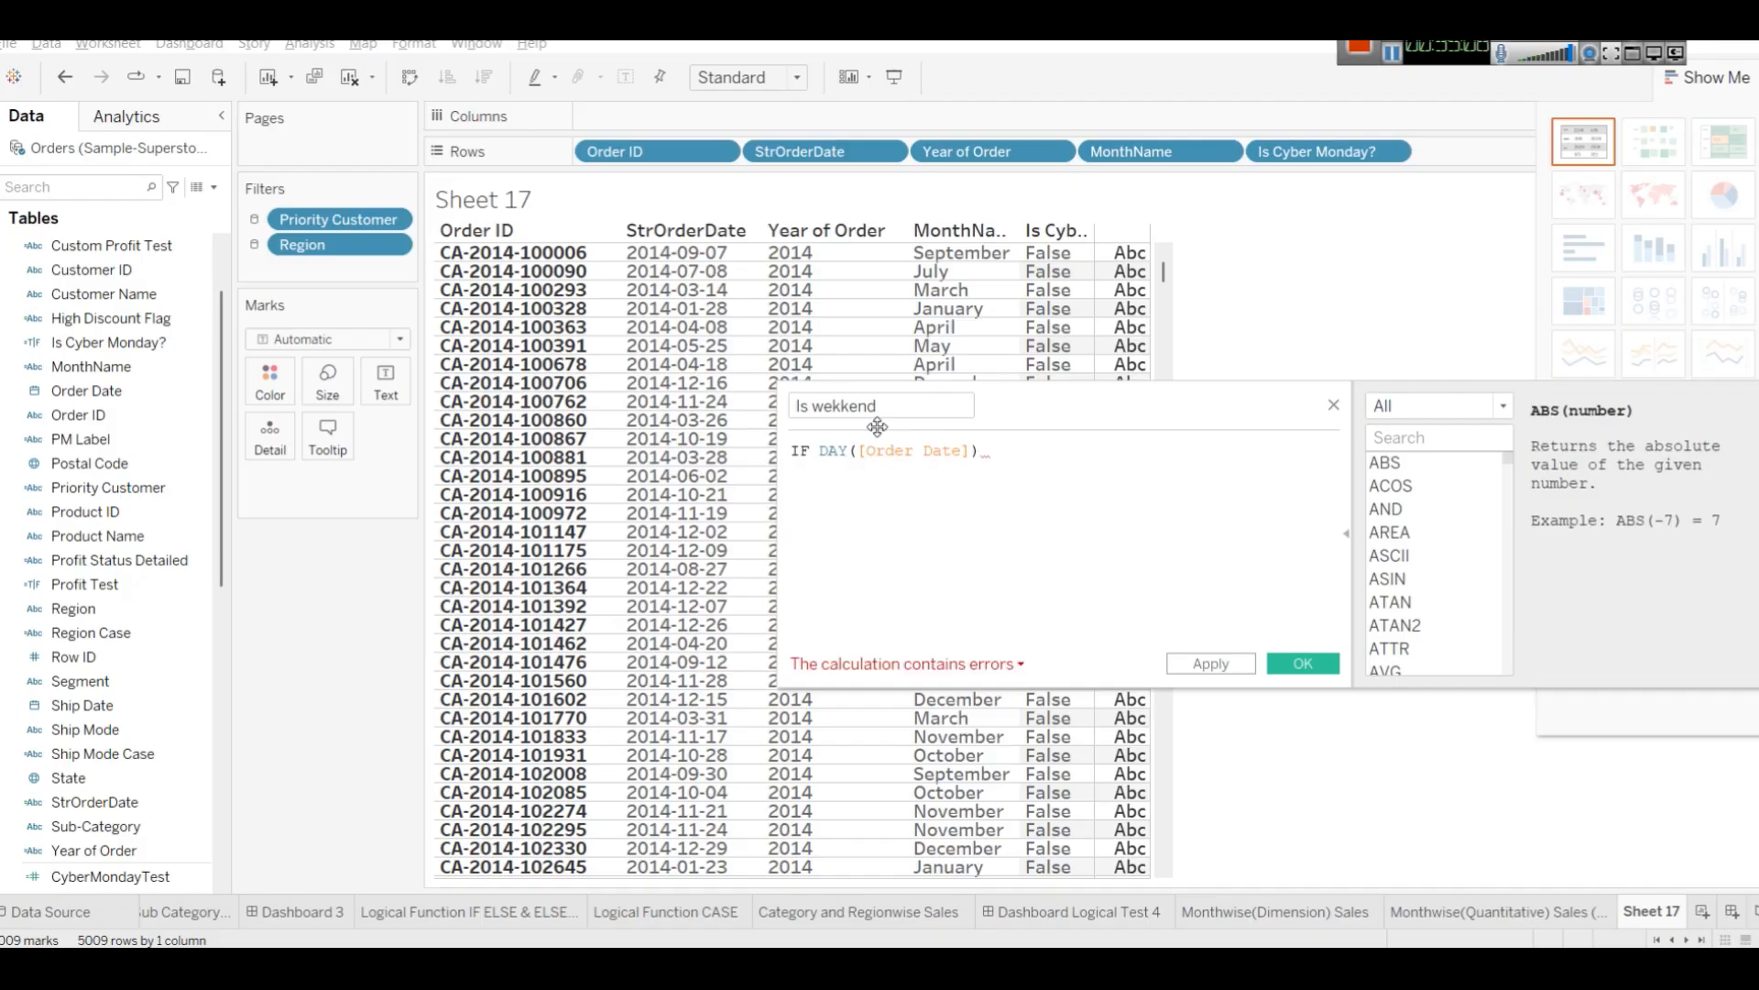
text( =)
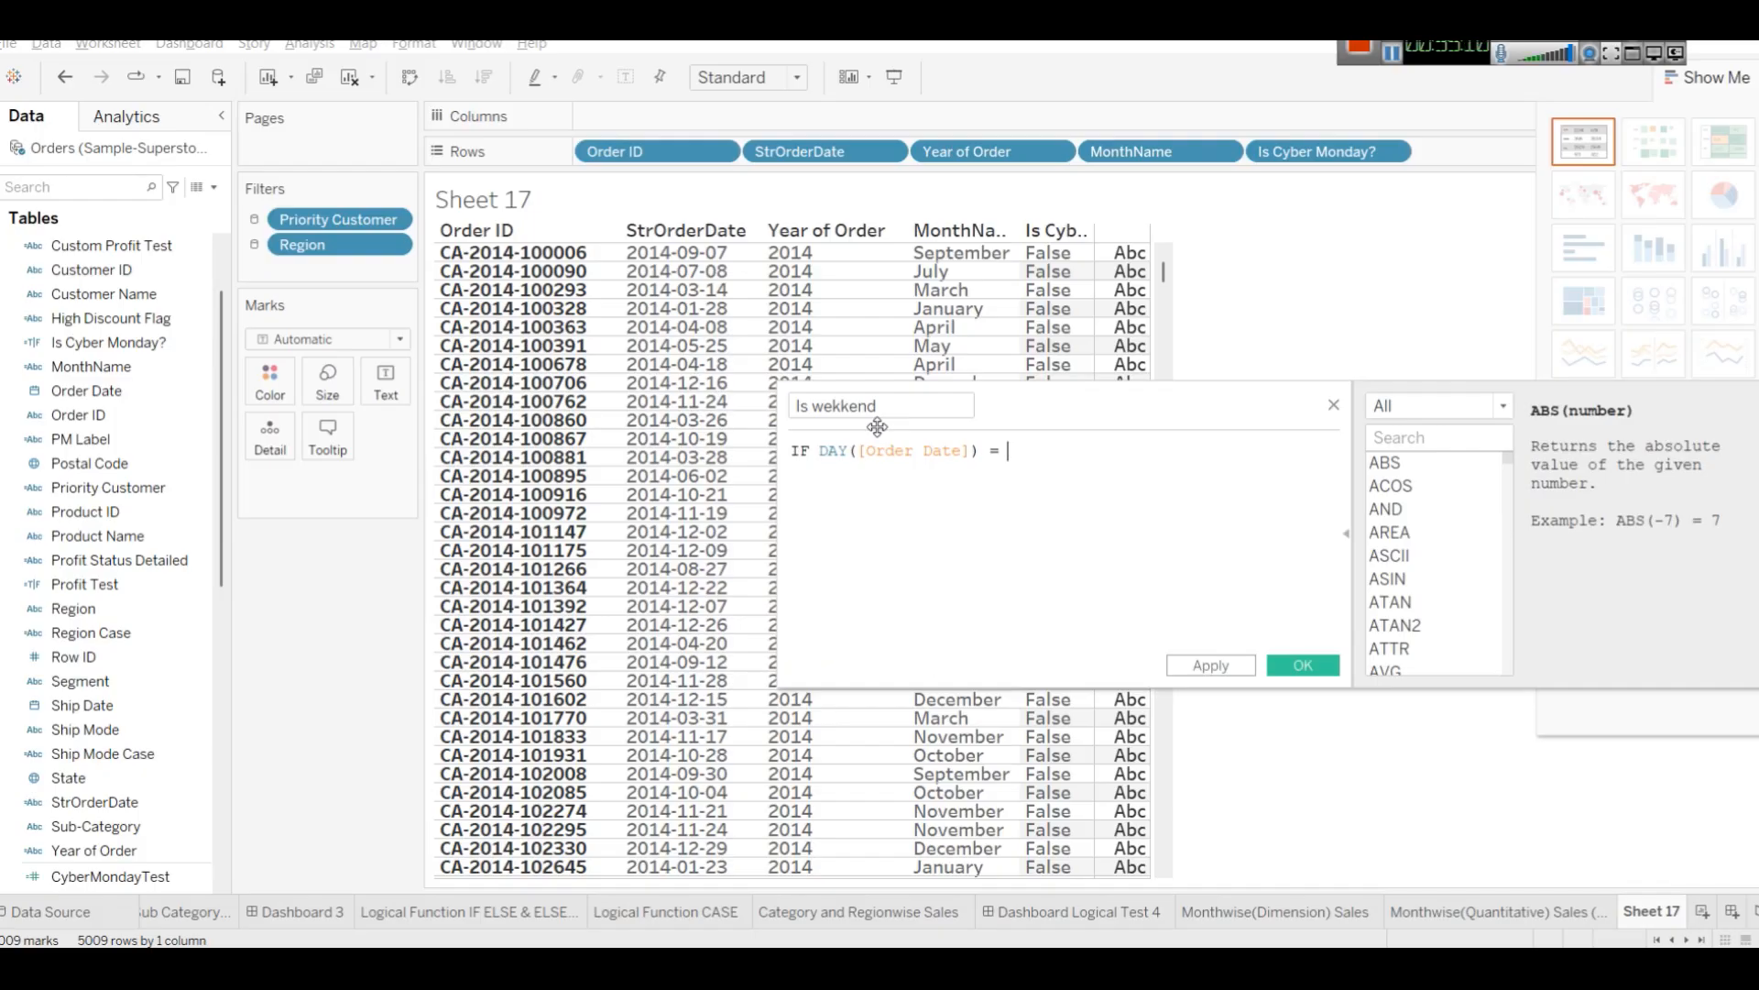
text(6)
text(OR)
key(BackSpace)
key(BackSpace)
key(BackSpace)
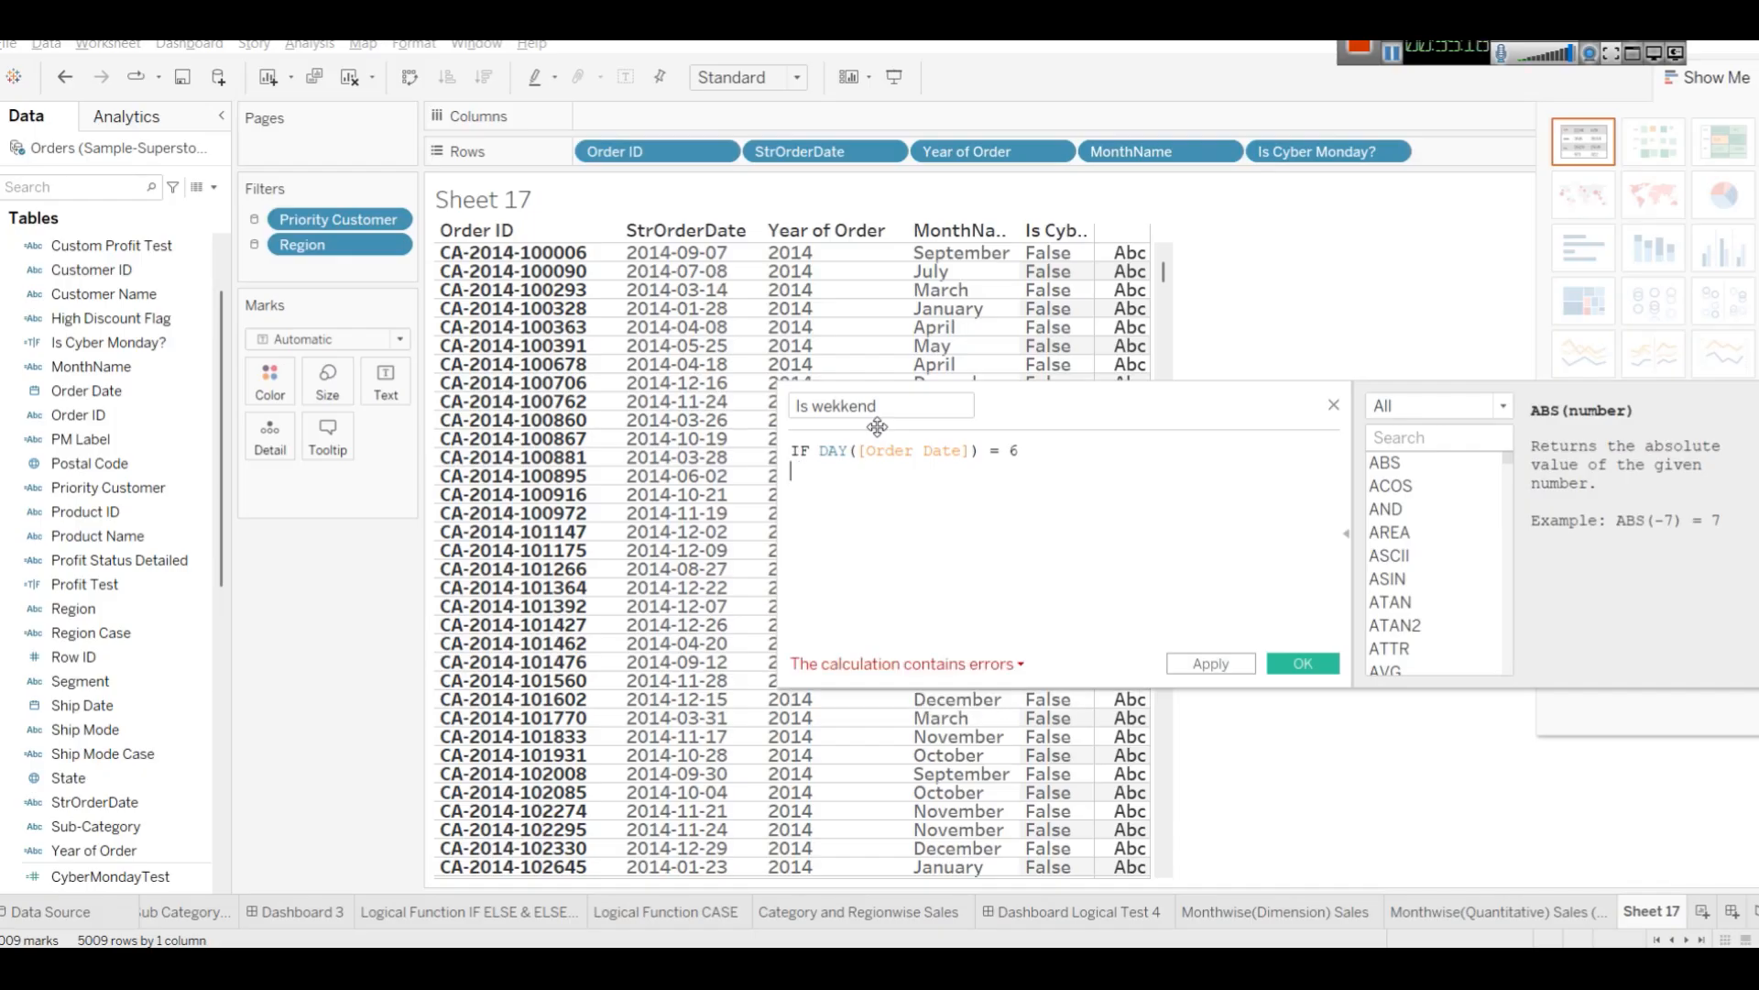
click(818, 450)
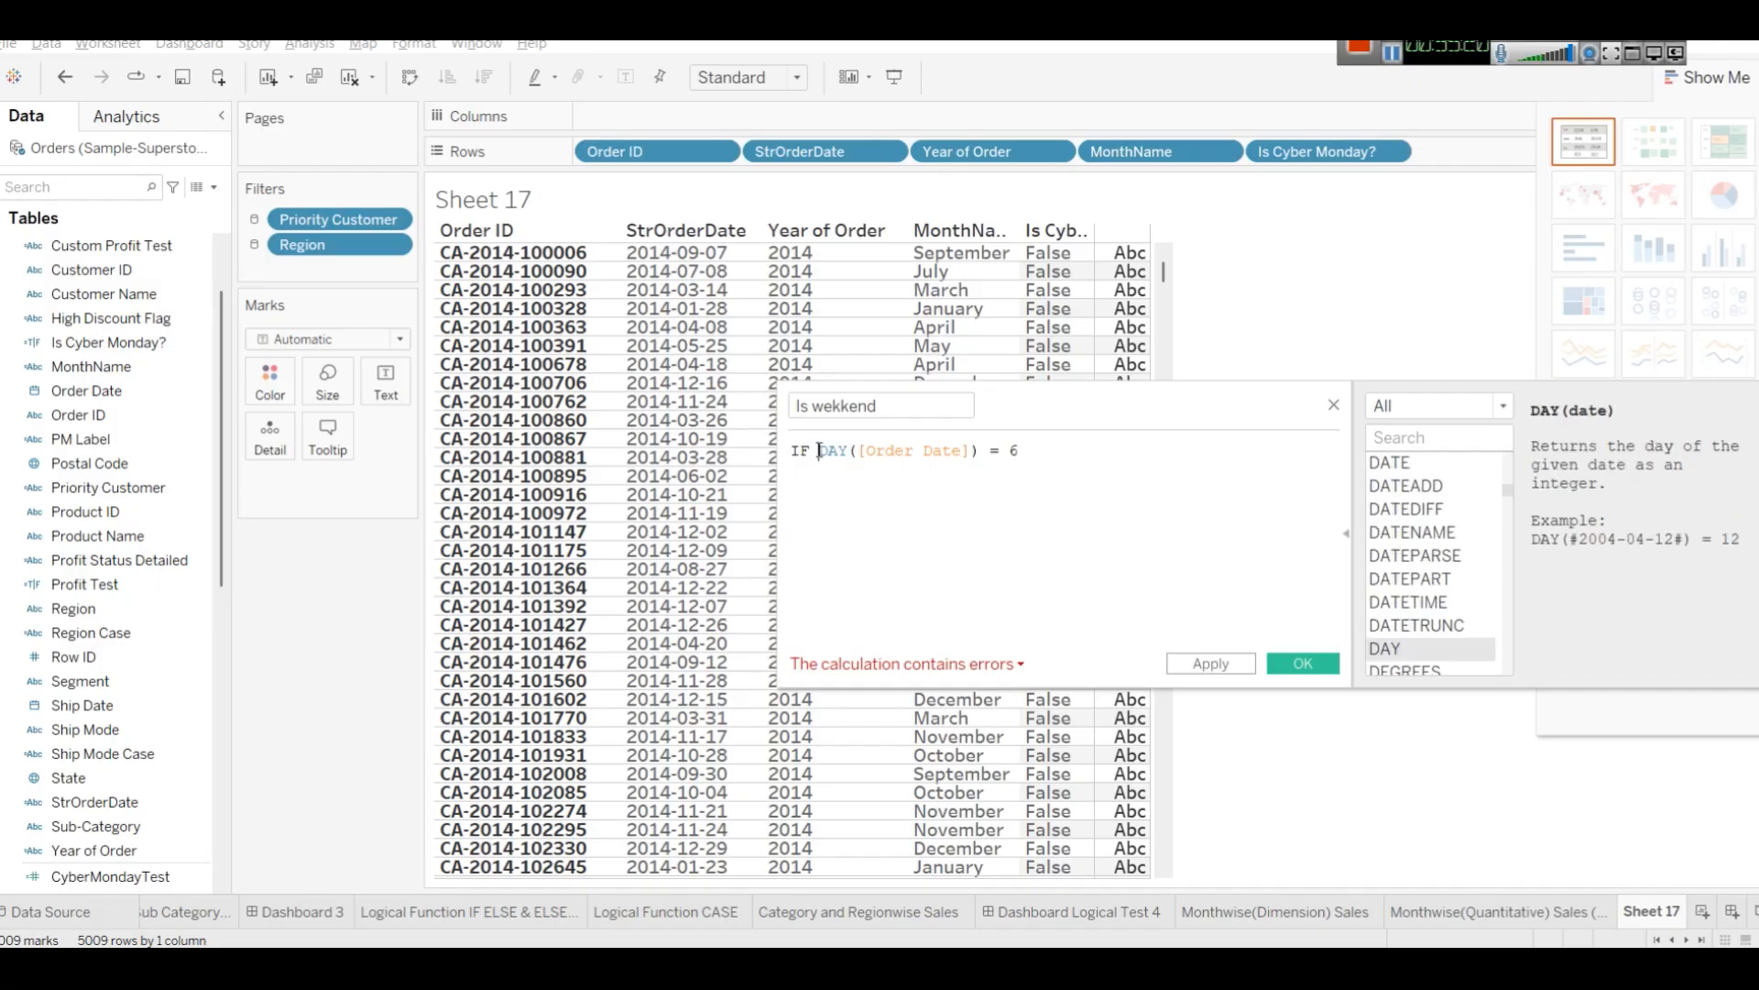
key(BackSpace)
key(BackSpace)
key(BackSpace)
click(1024, 456)
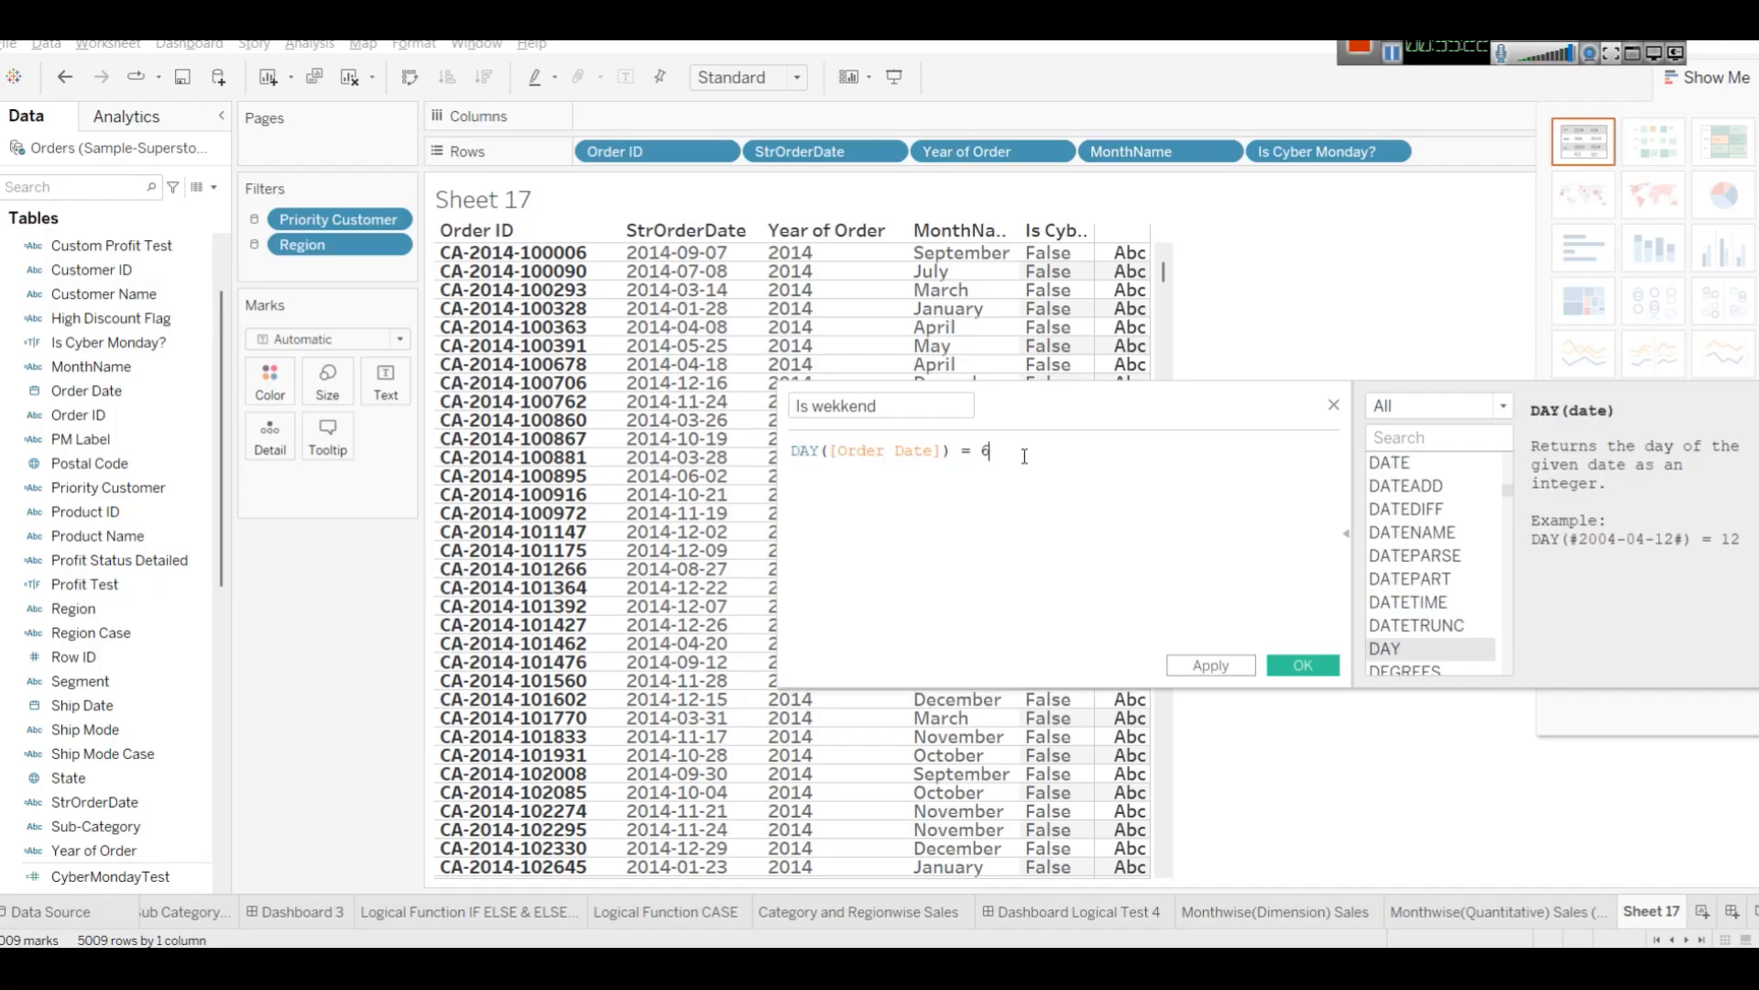
key(Return)
text(OR)
key(Return)
drag(1022, 456, 791, 451)
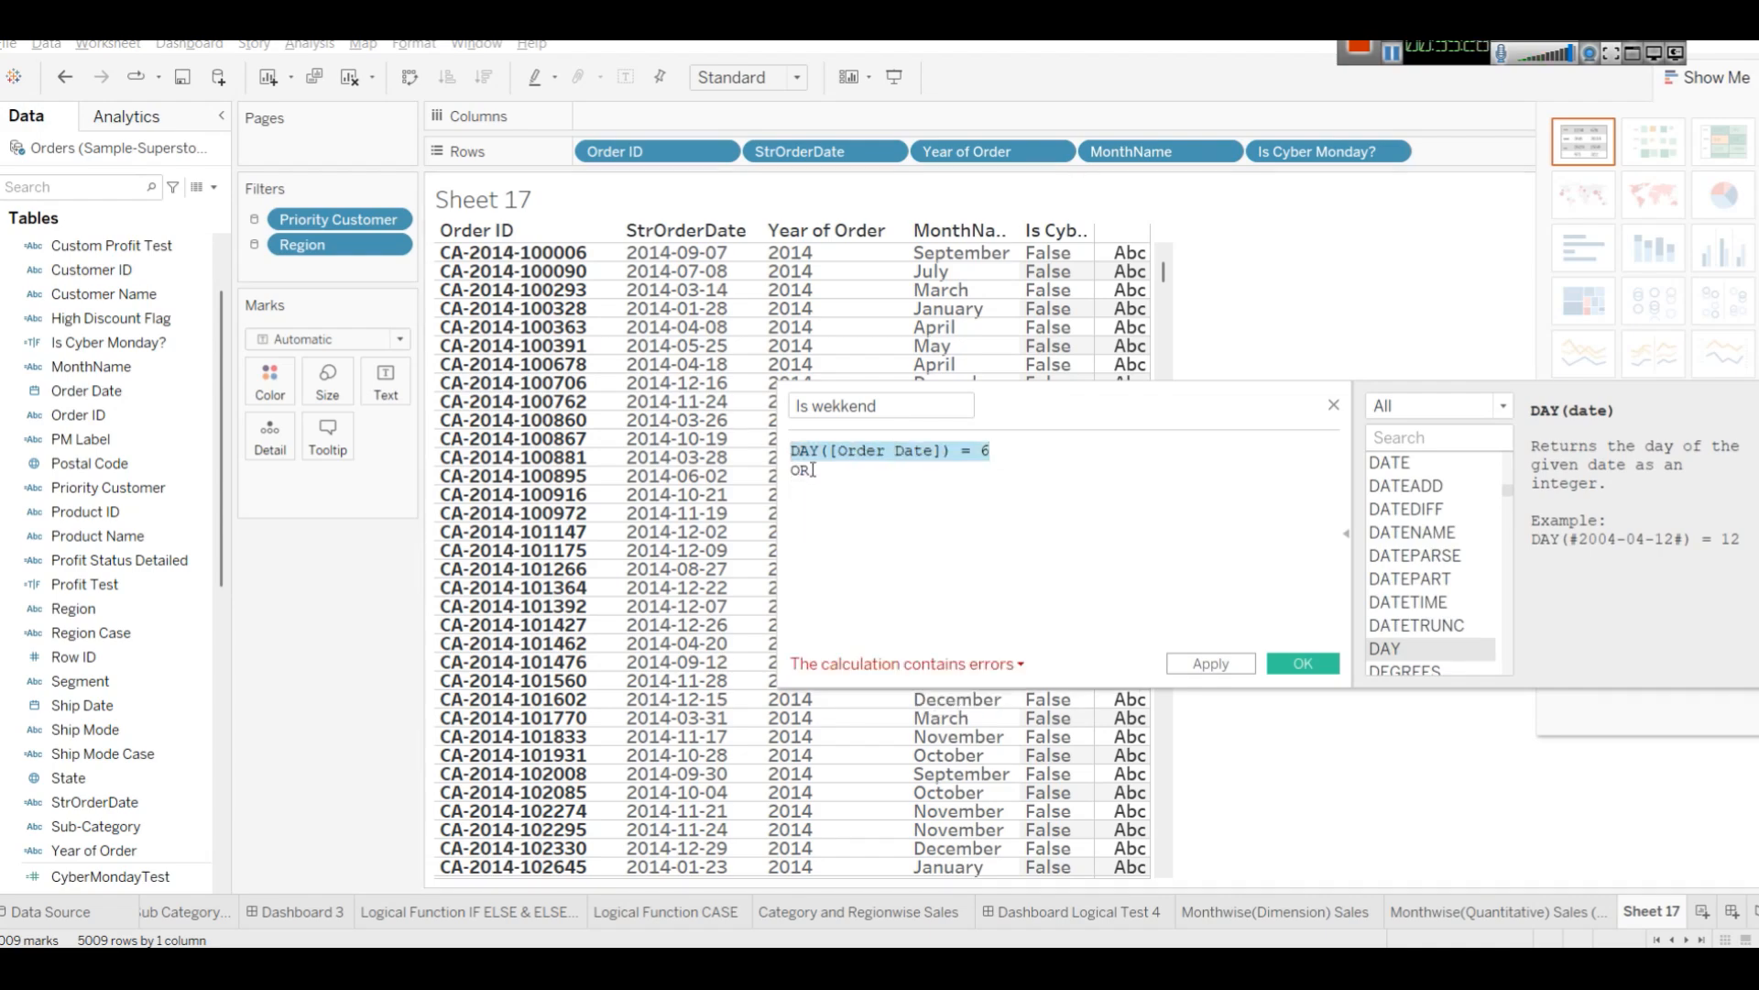
Duplicate the condition on a new line with 7 instead of 6, then apply and save the field.
key(ctrl+c)
click(806, 490)
key(ctrl+v)
double_click(985, 490)
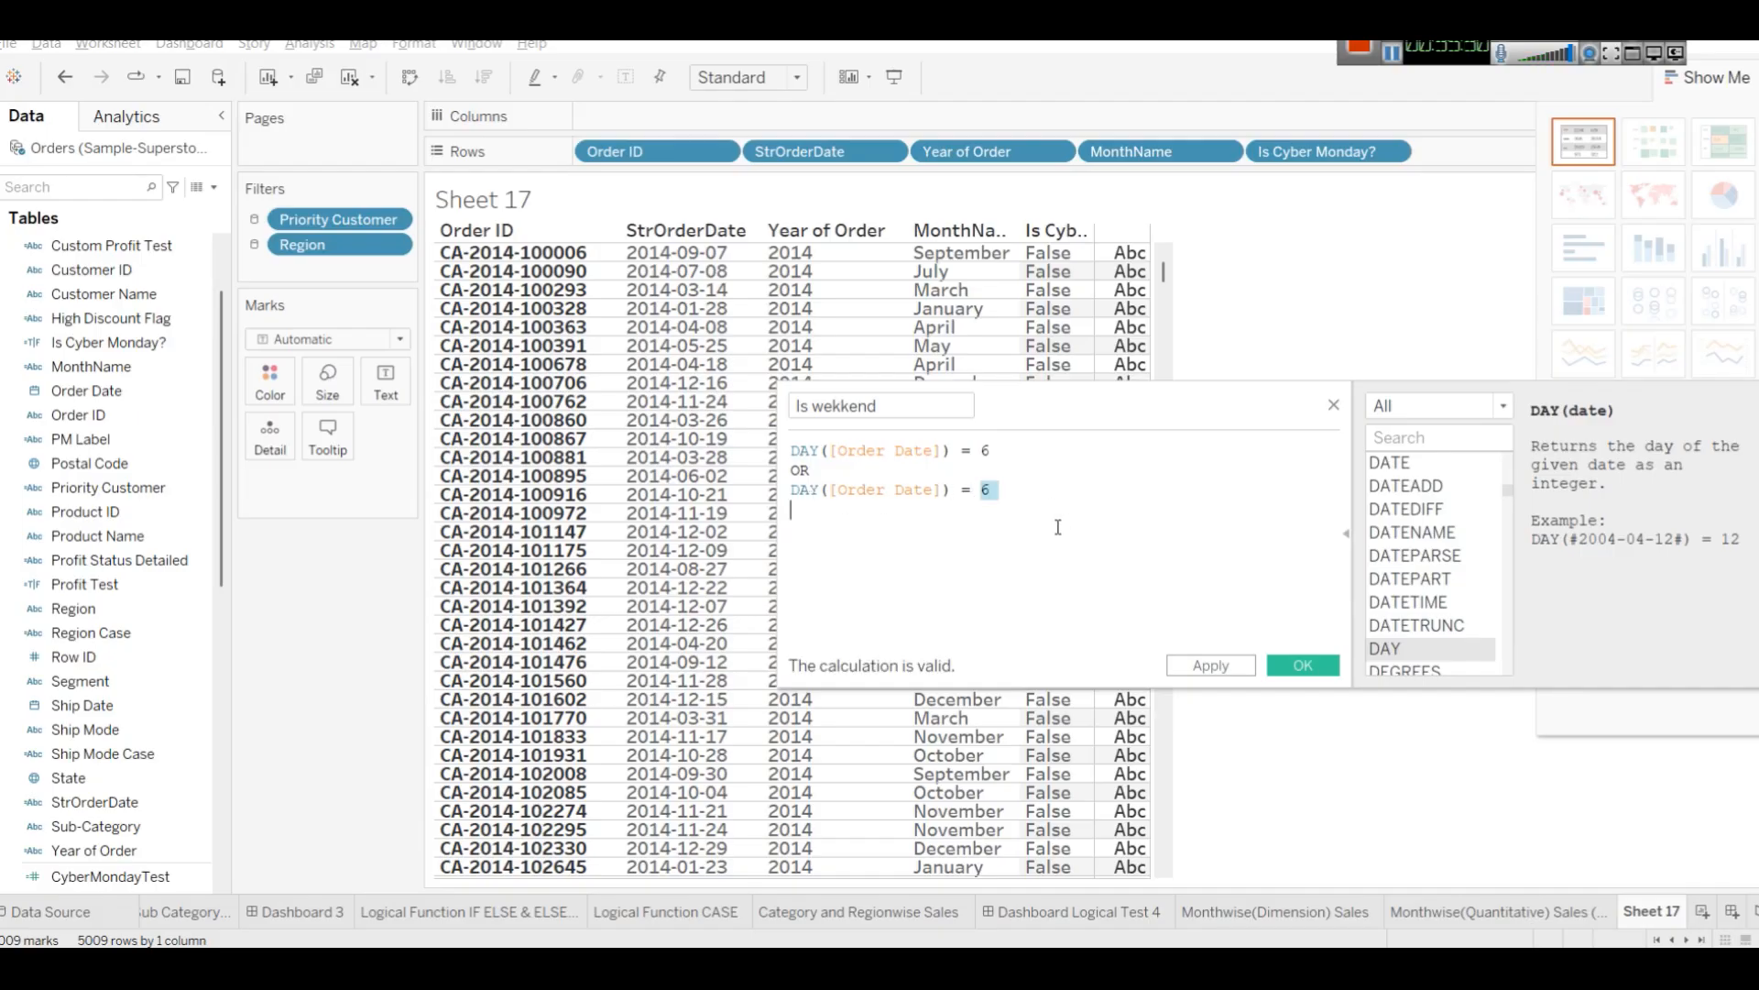
text(7)
click(1191, 665)
click(1303, 665)
Add Is wekkend to Rows, close Show Me, and widen the Is wekkend column.
mouse_move(87, 366)
mouse_down()
mouse_move(1432, 156)
mouse_move(1343, 160)
mouse_move(1489, 183)
mouse_move(1485, 155)
mouse_up()
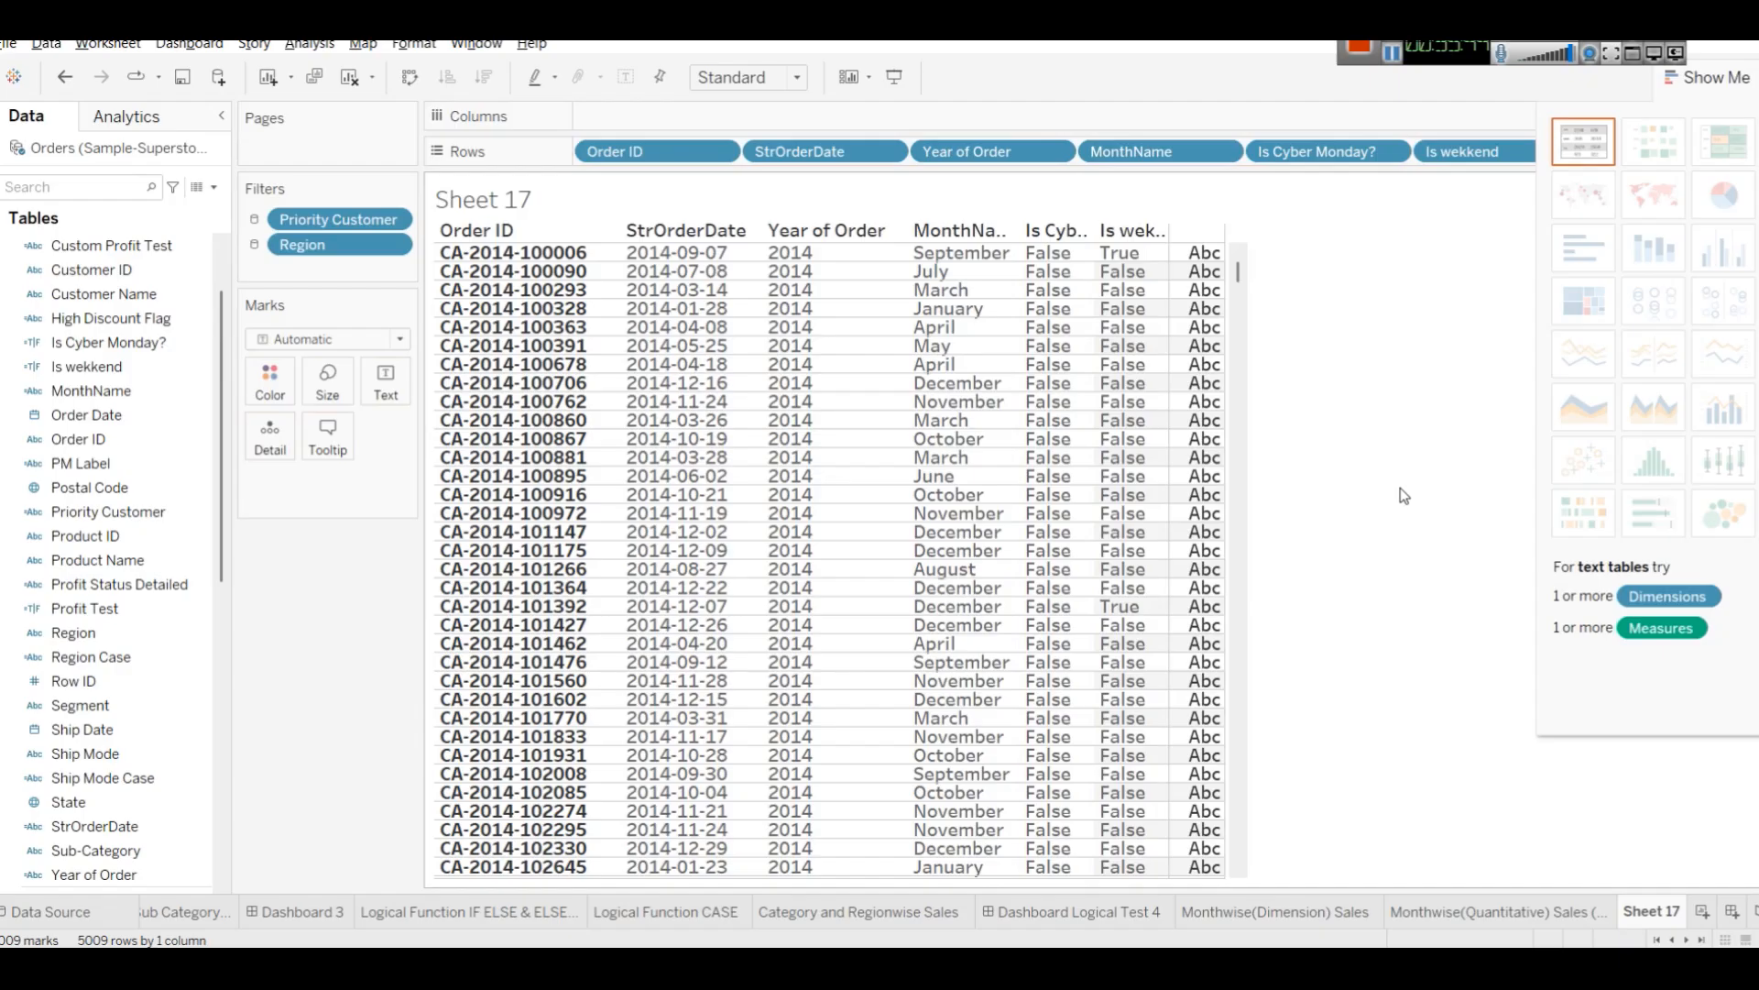
click(722, 255)
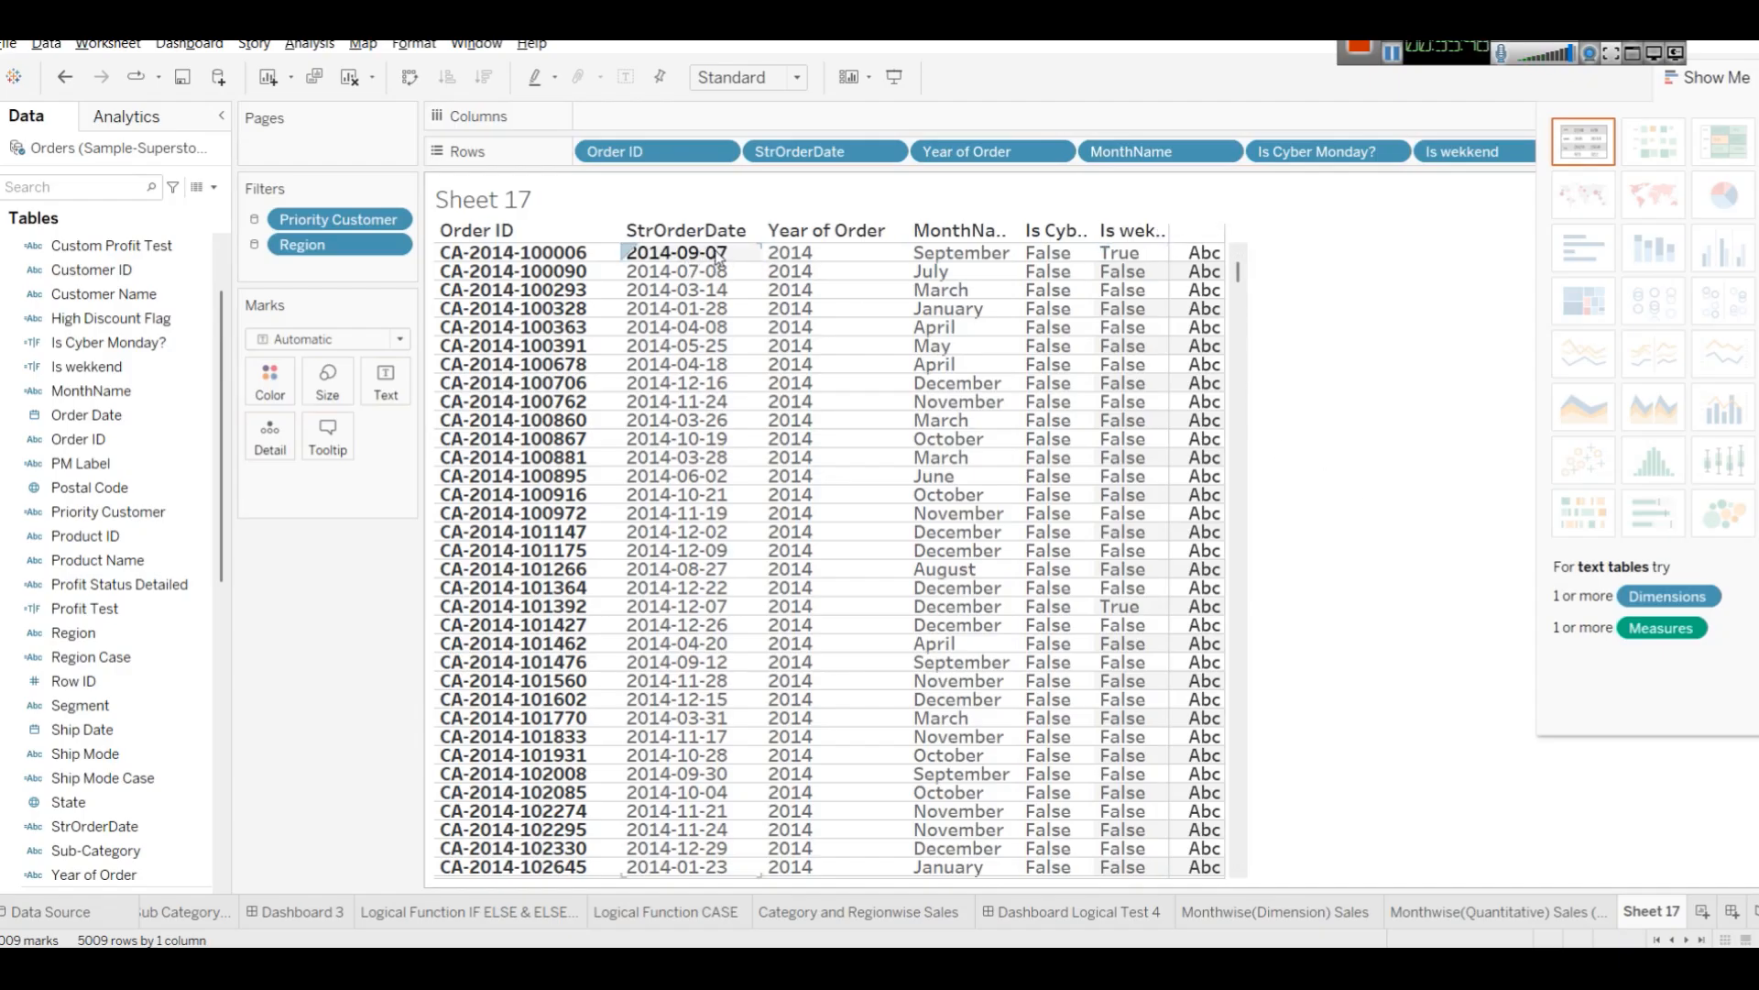
click(1706, 77)
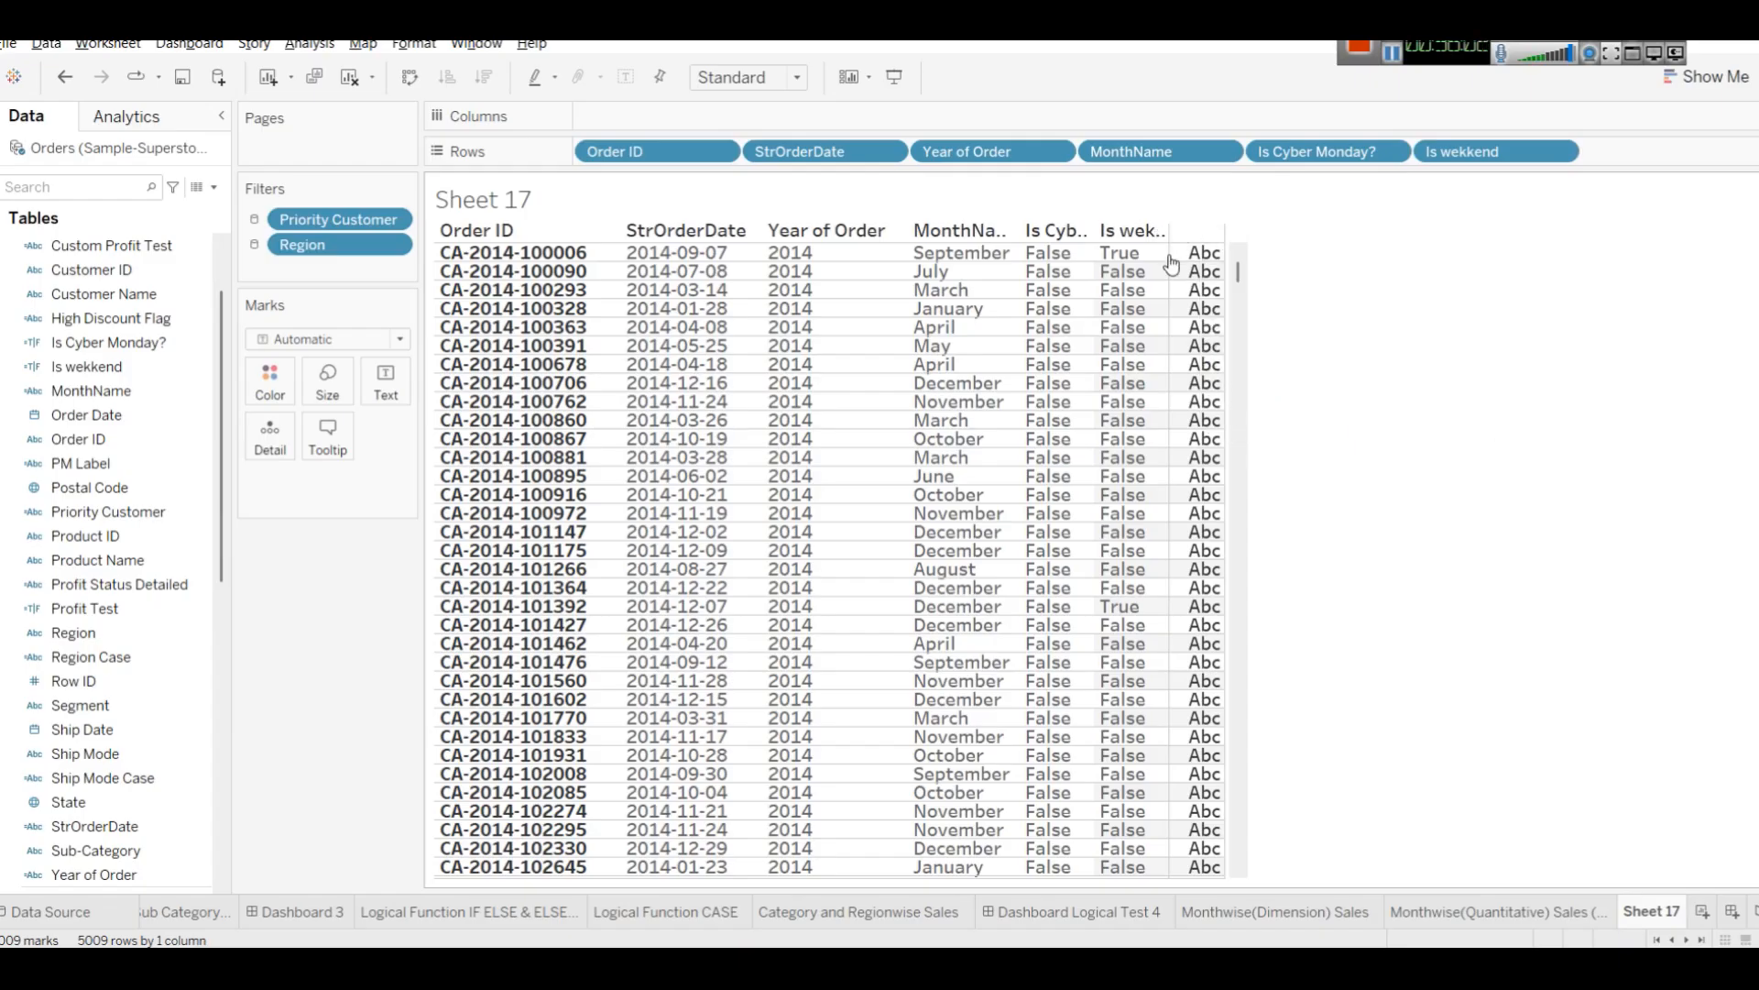
drag(1168, 250, 1185, 249)
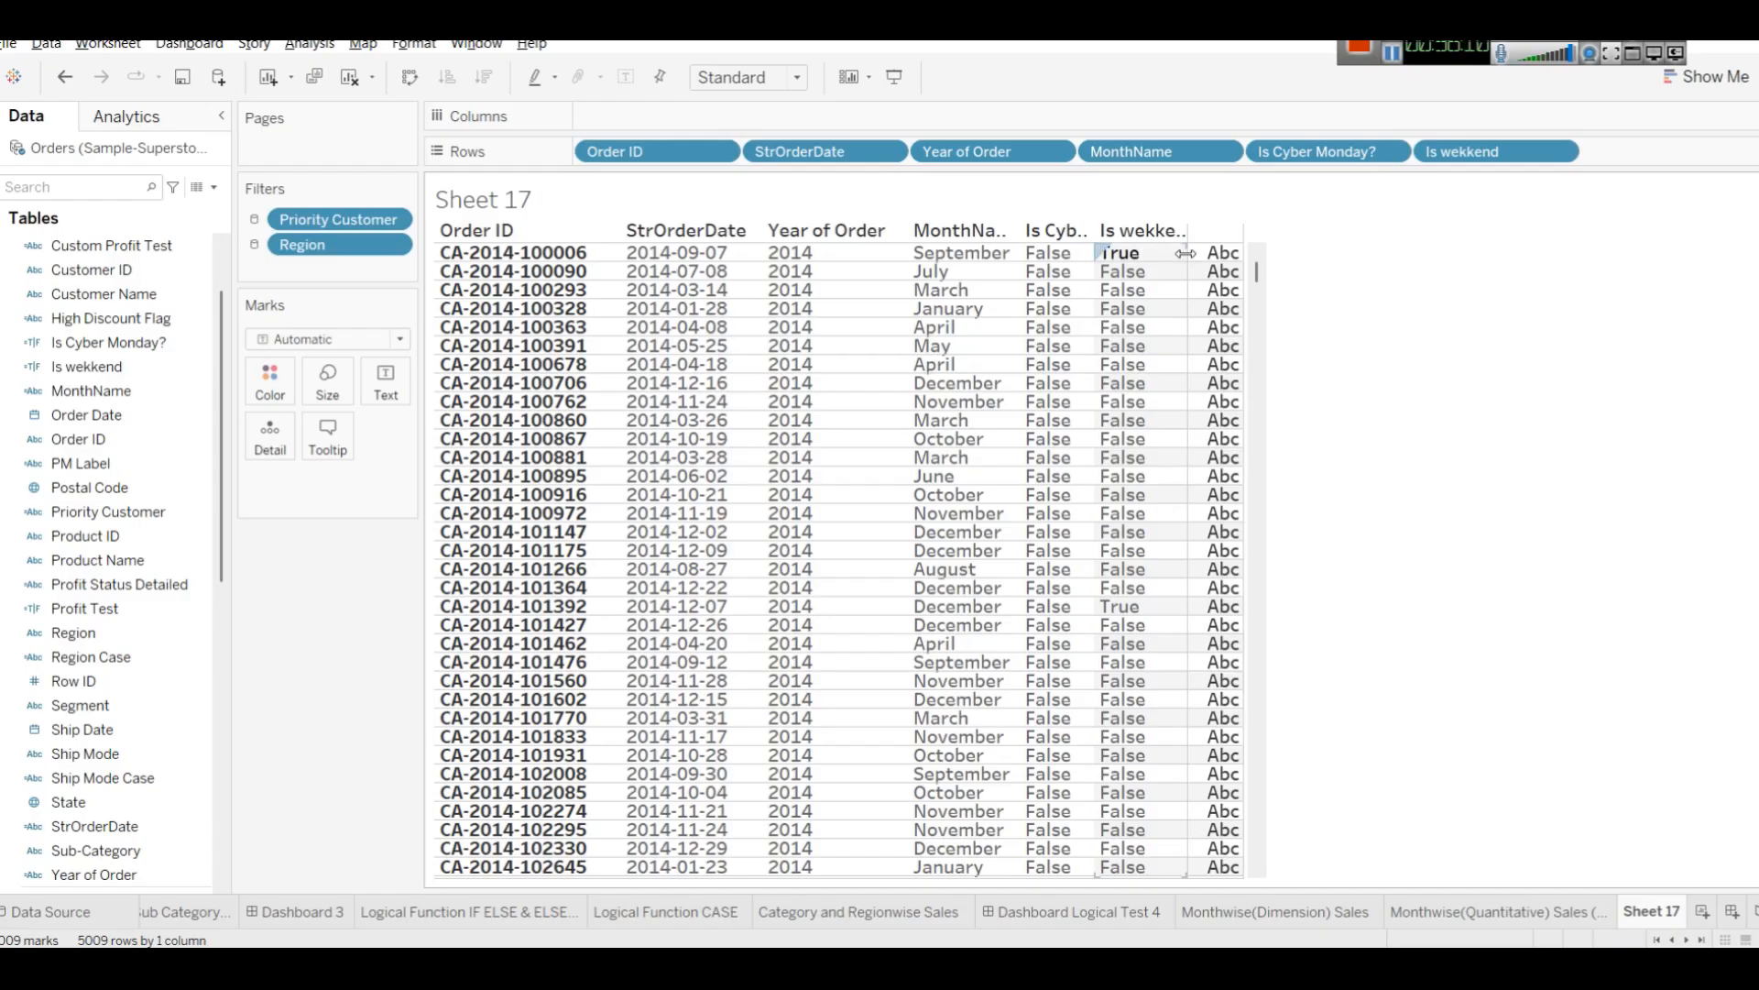
drag(1185, 253, 1215, 253)
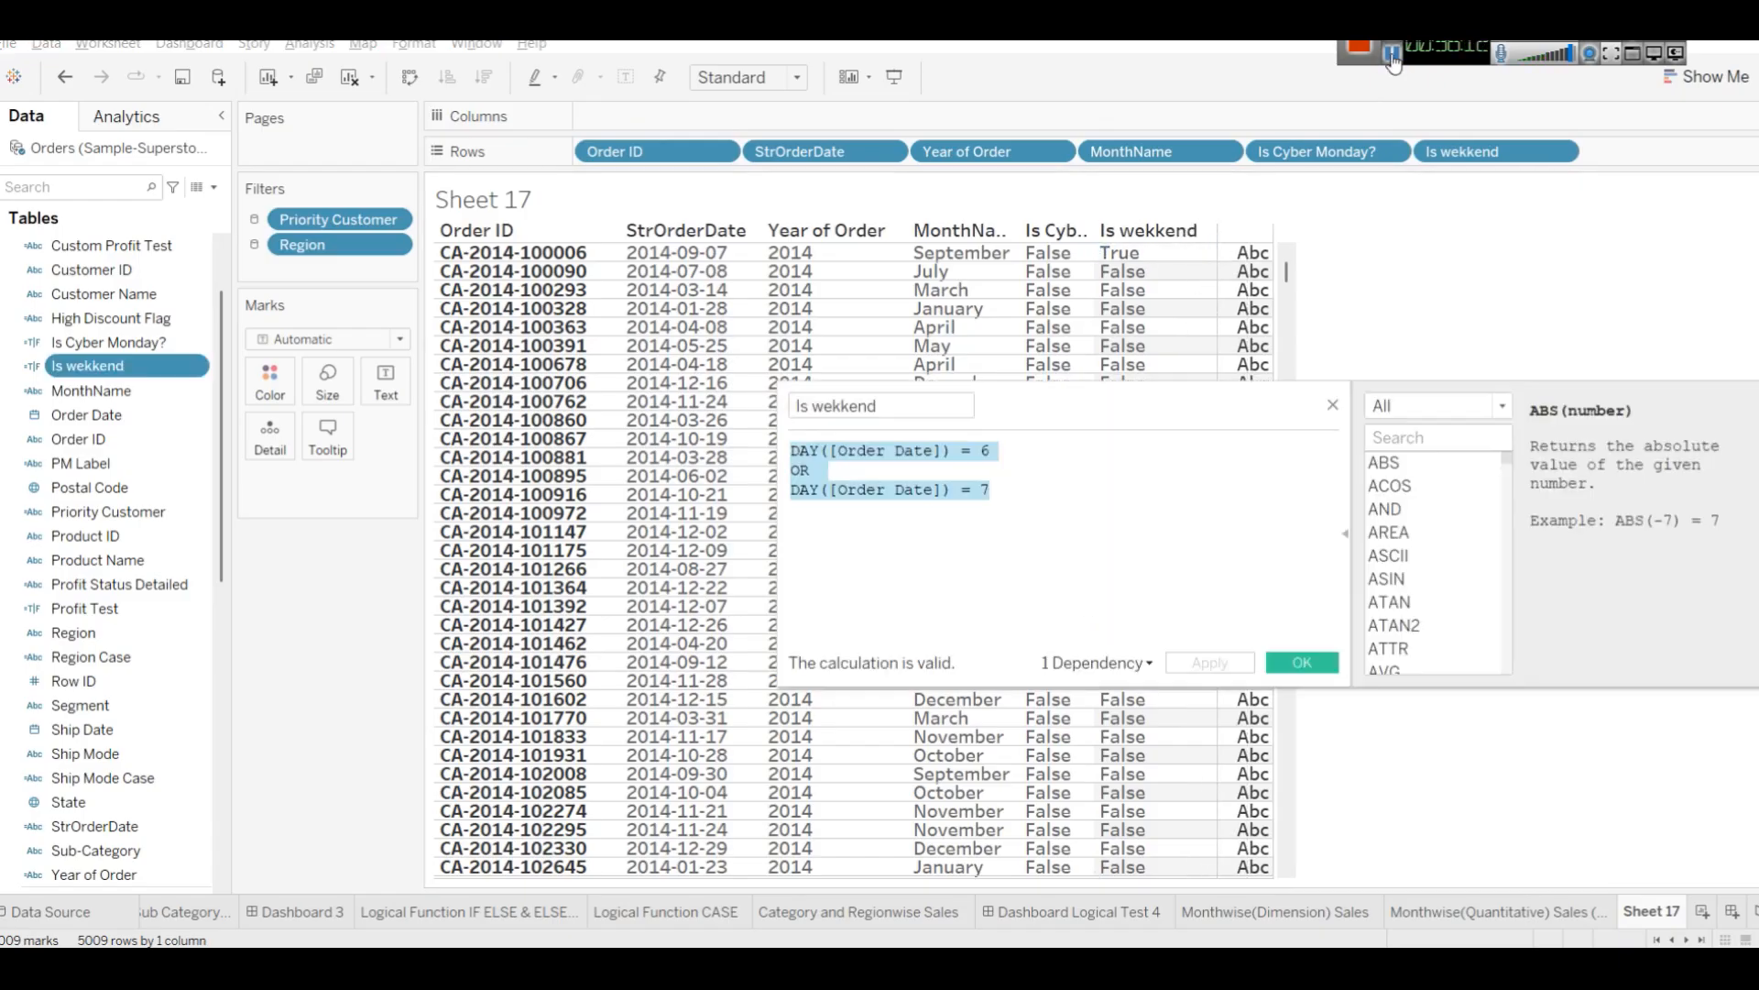
Replace the Is wekkend formula with DATENAME('day',[Order Date]) and apply it.
click(1118, 476)
key(ctrl+a)
key(BackSpace)
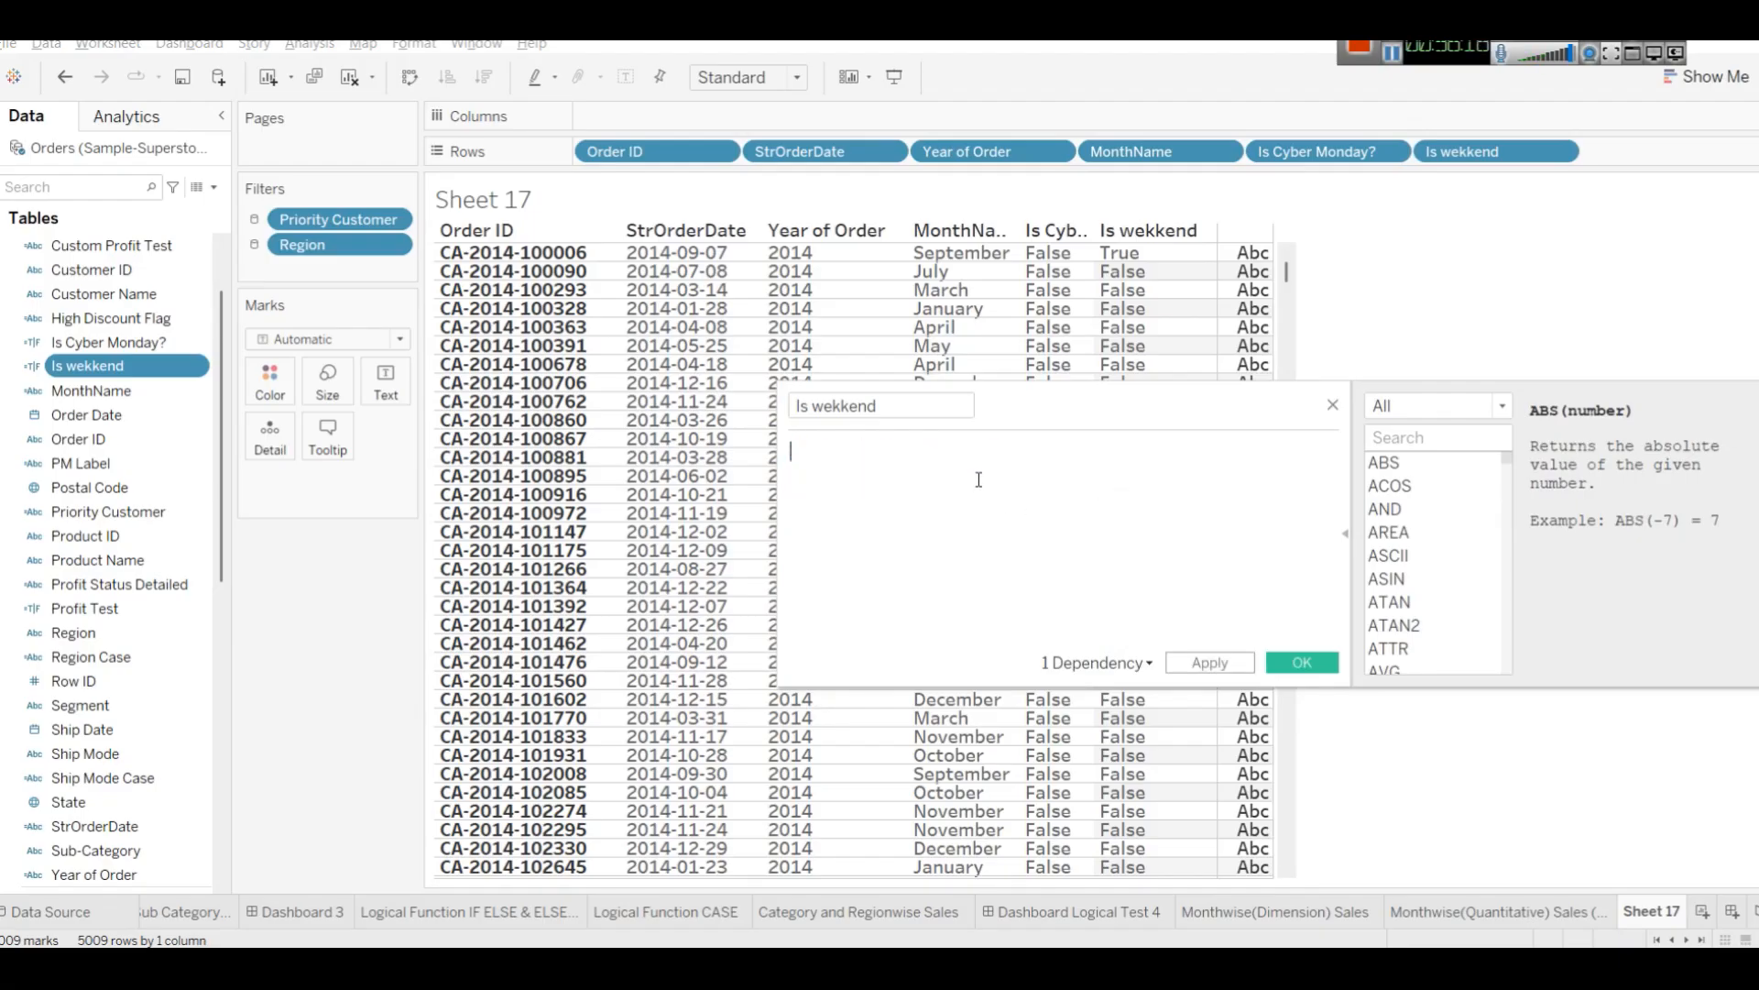
text(Date)
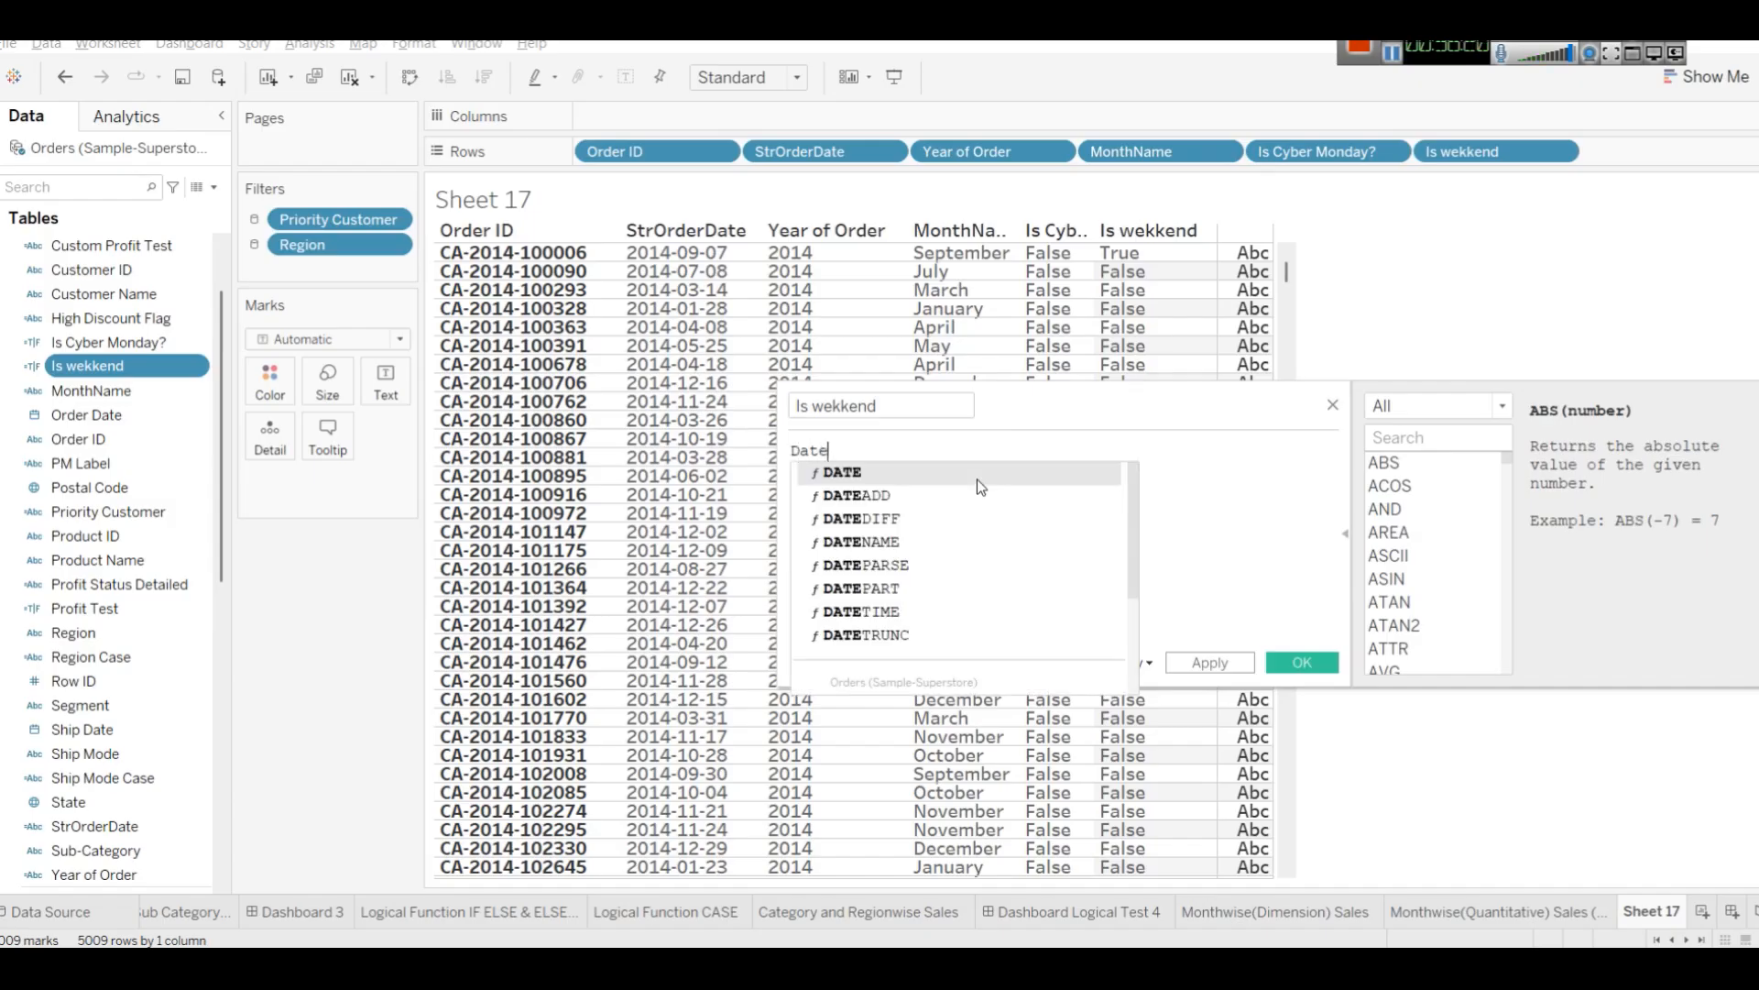
key(Down)
key(Down)
key(Return)
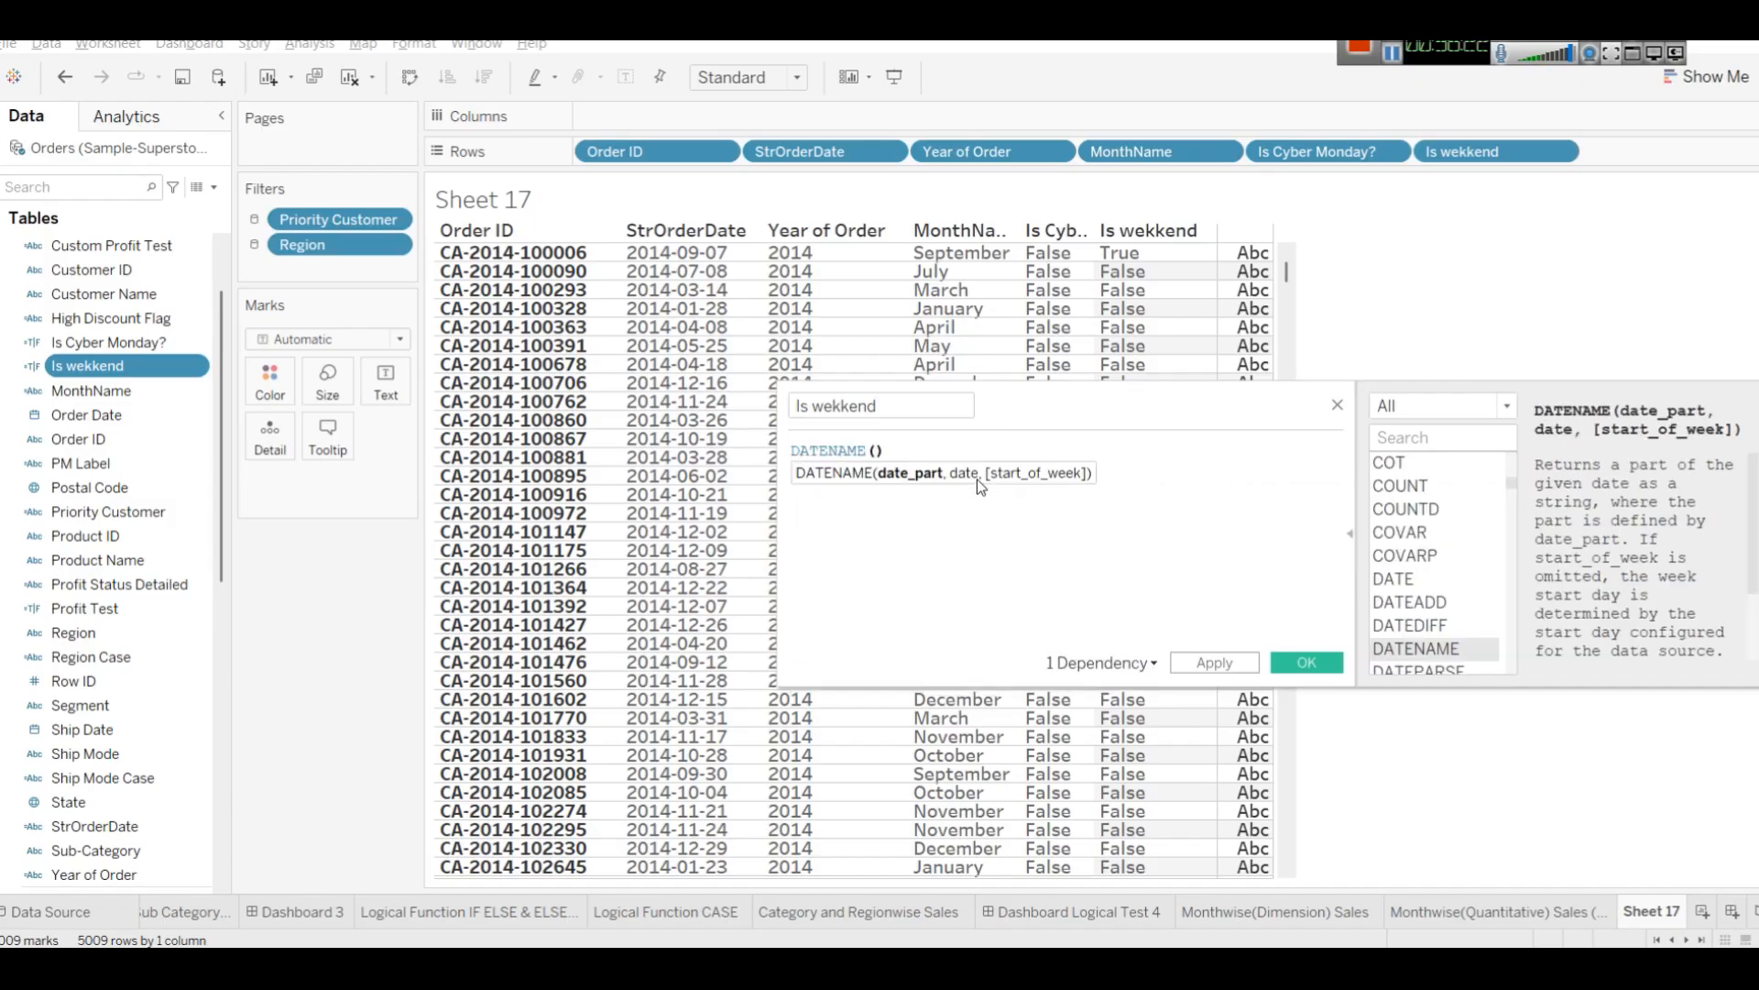
text('Day',)
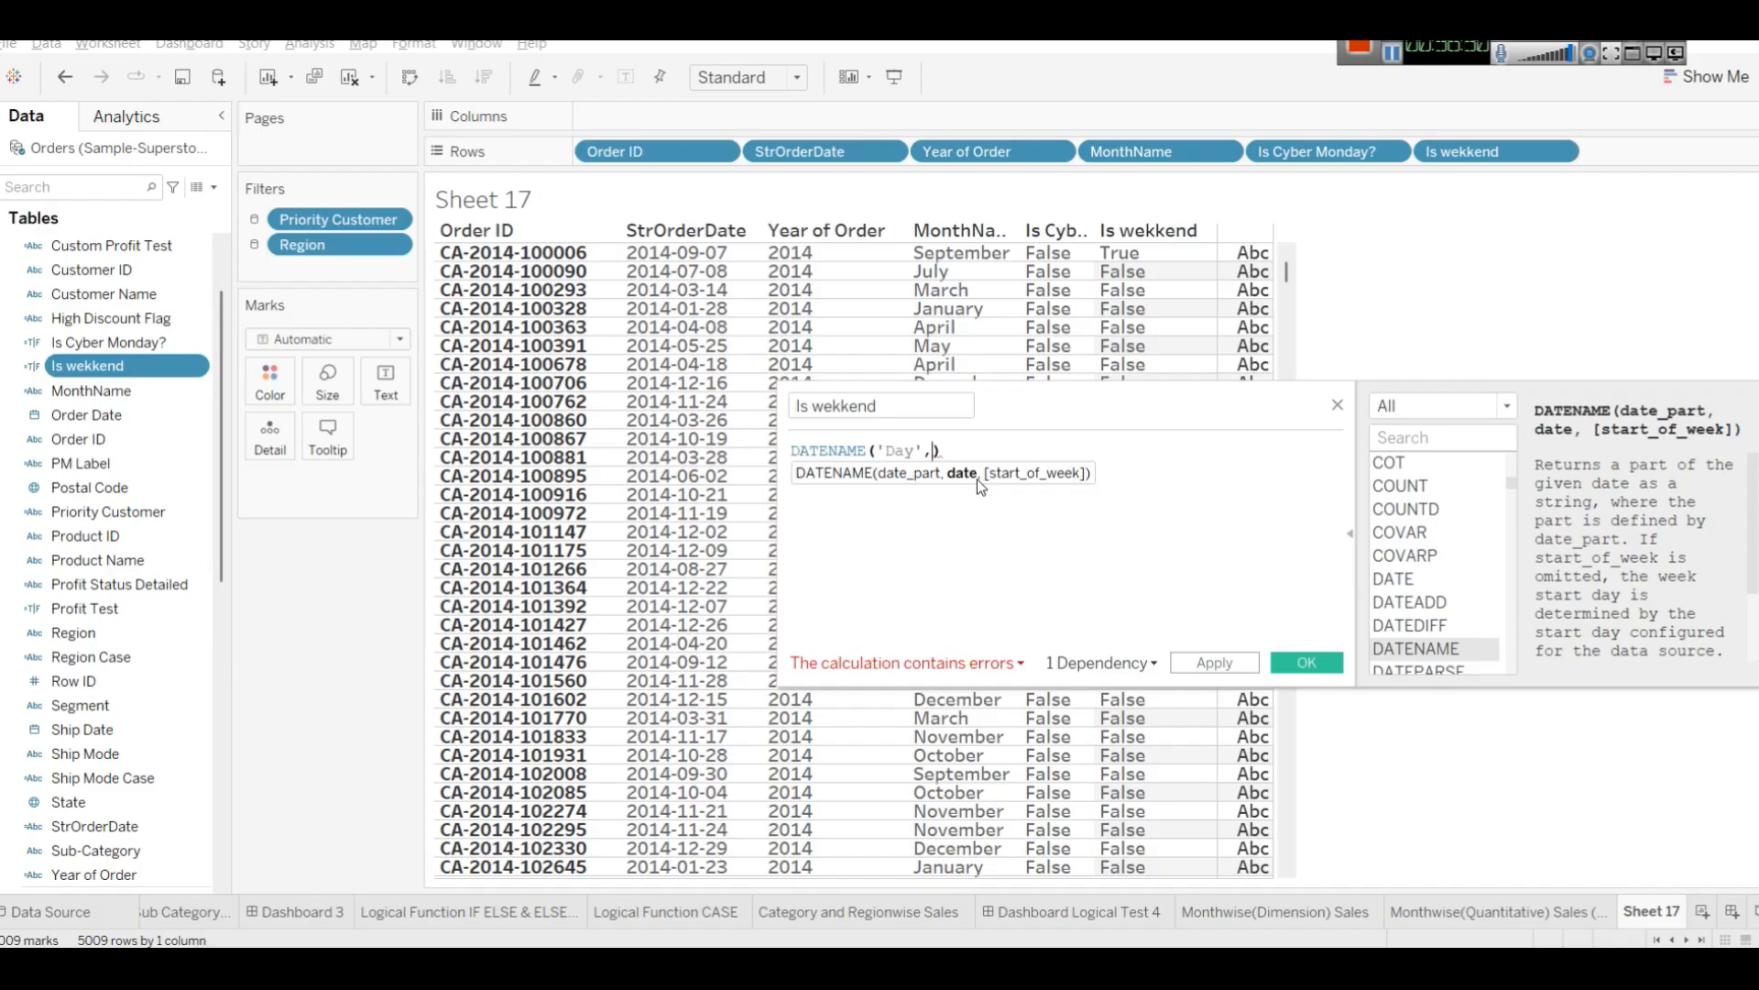
text(or)
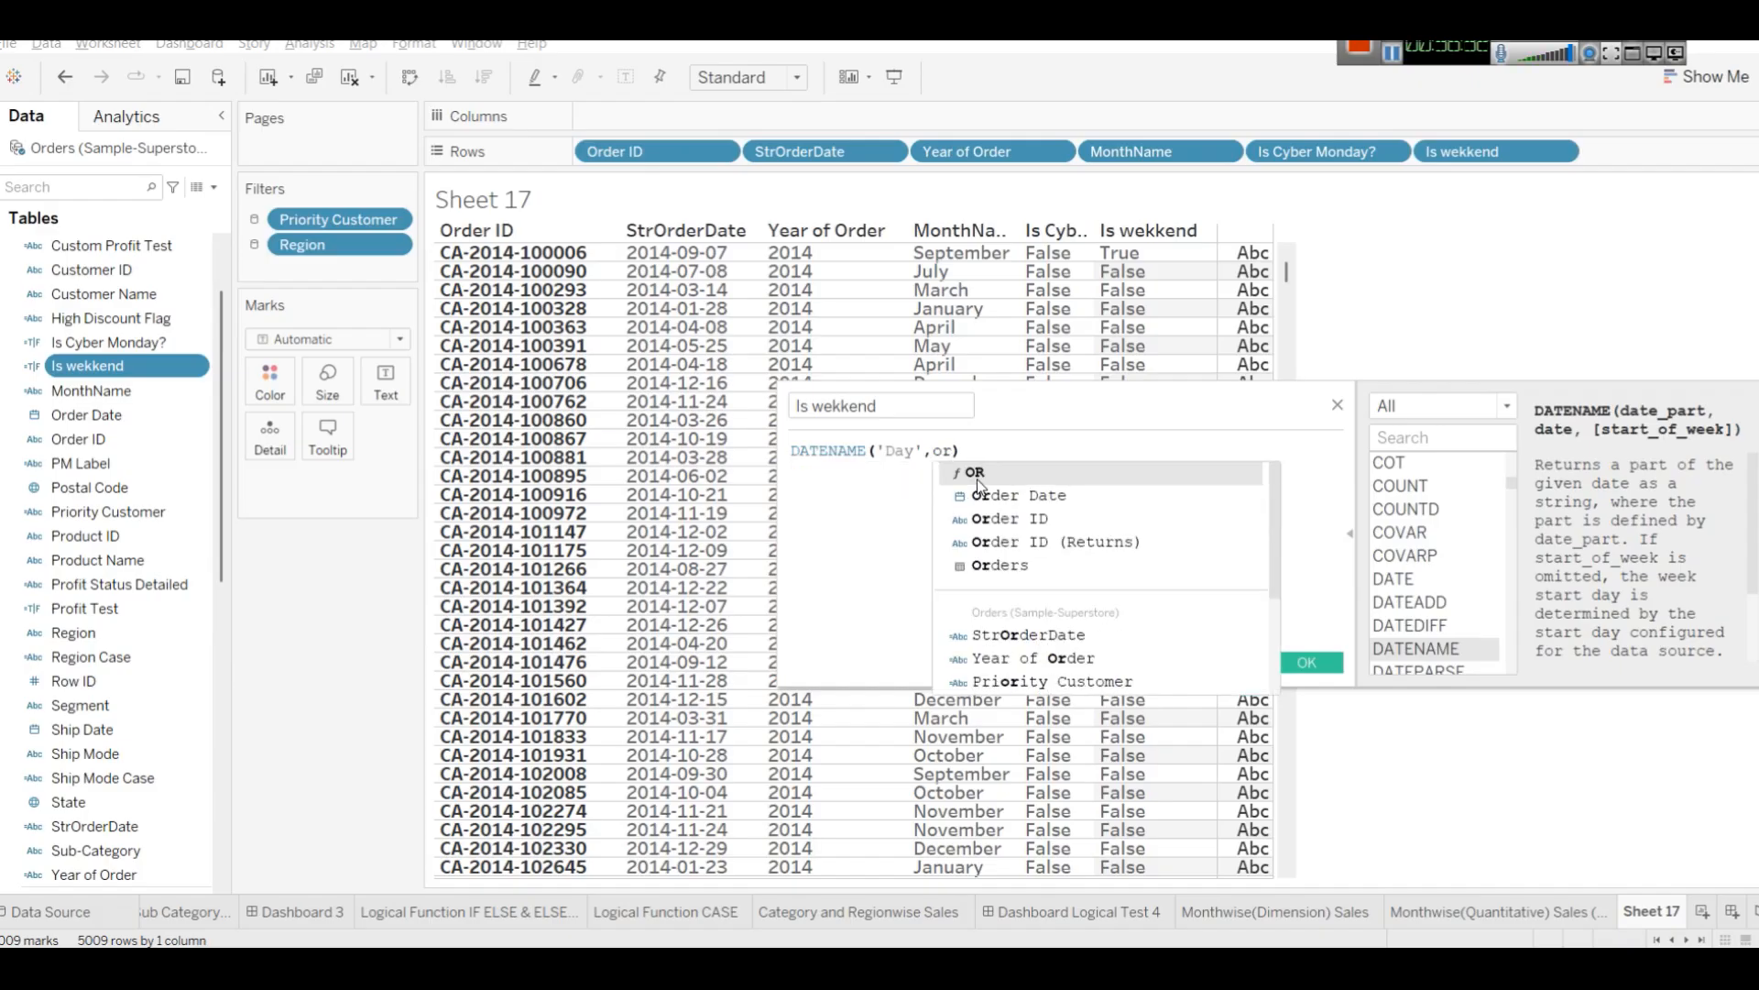
key(Return)
text())
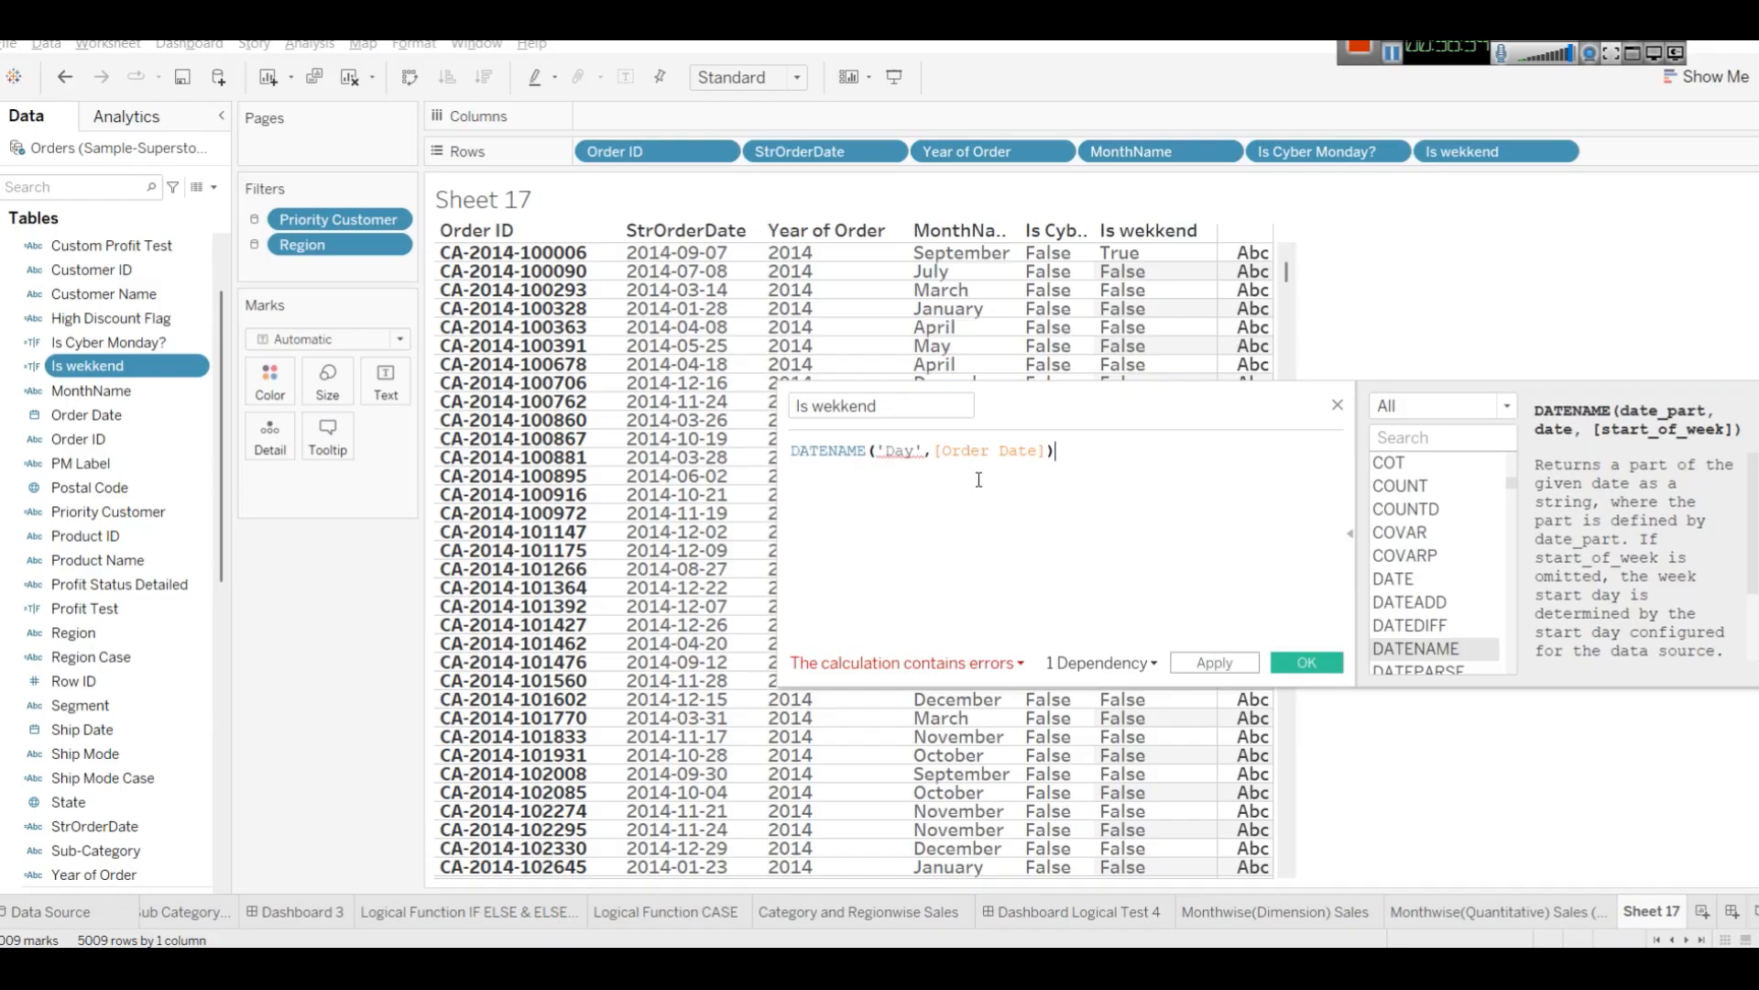
click(897, 451)
key(BackSpace)
text(d)
click(1085, 457)
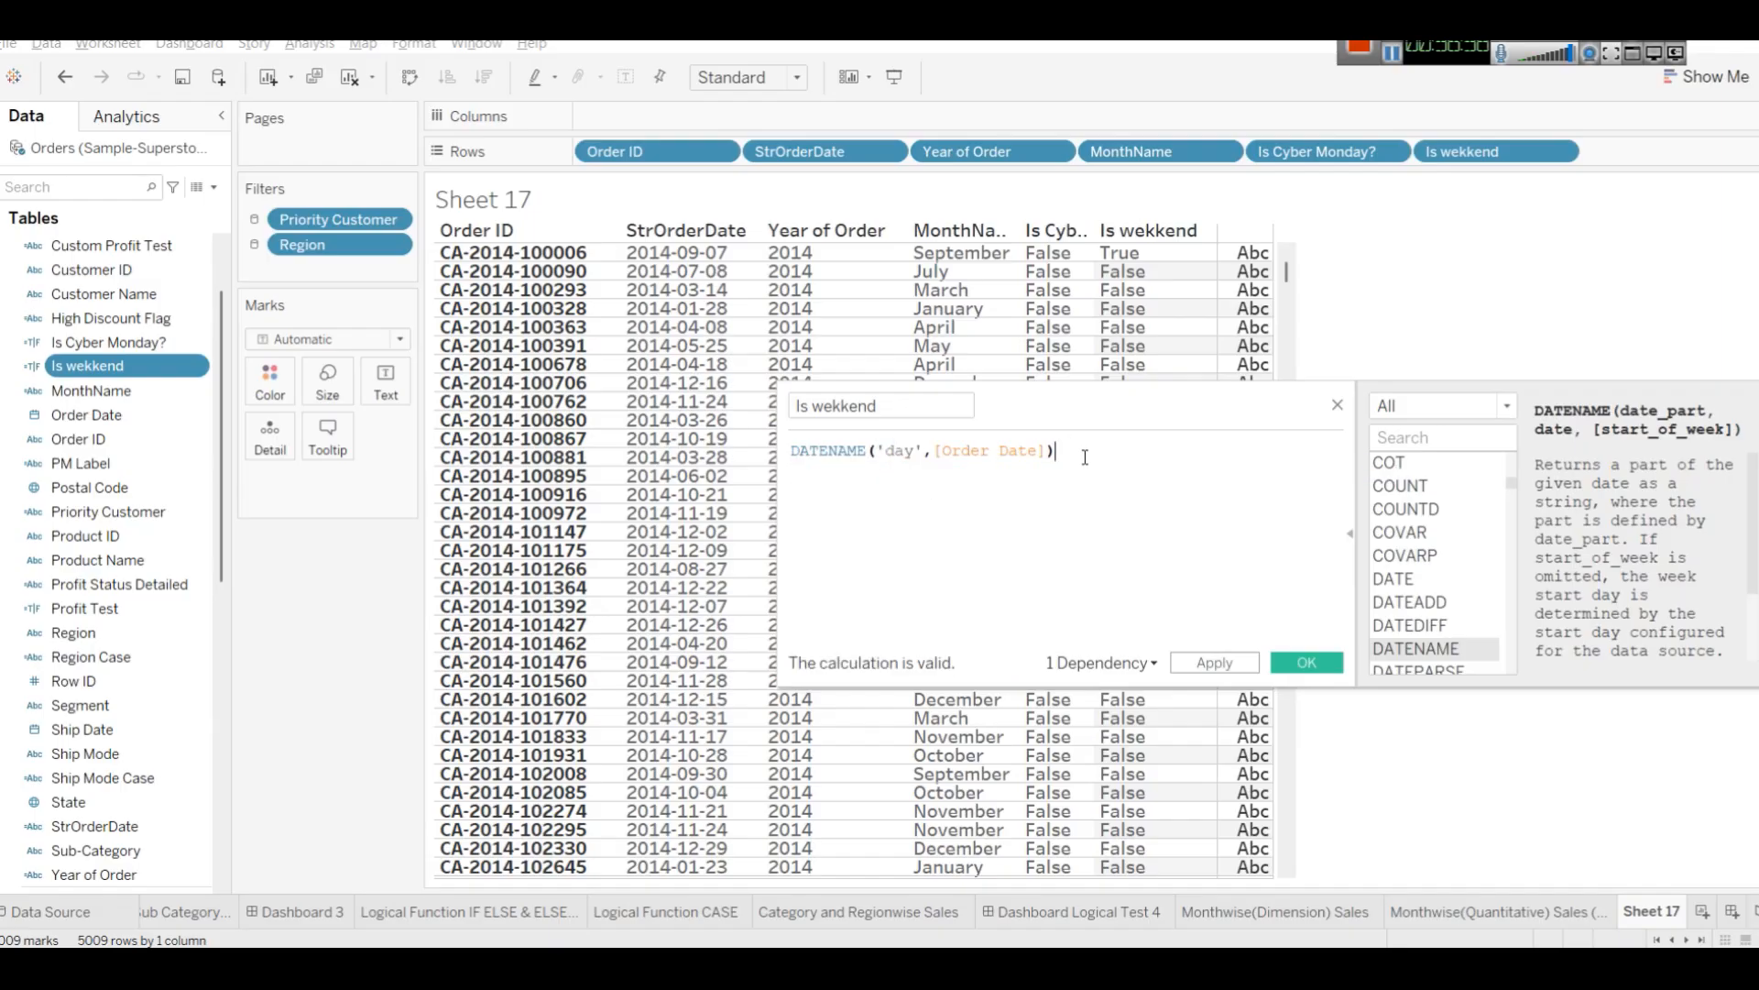
click(1242, 669)
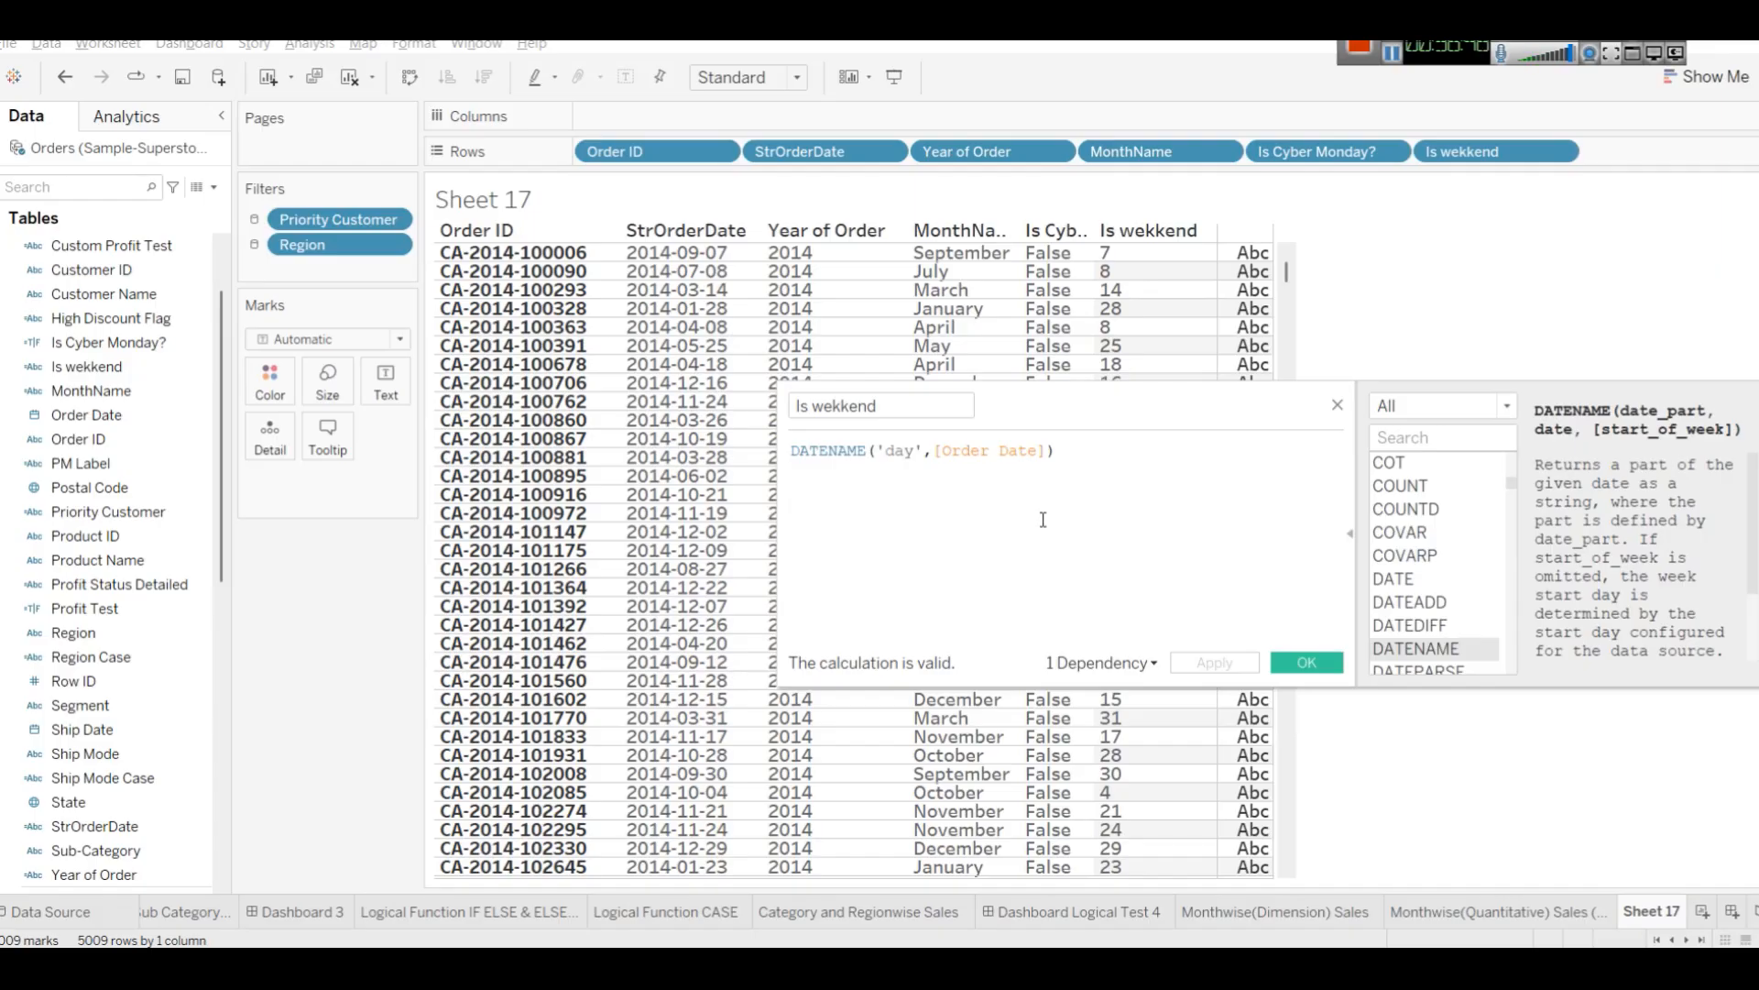
Change the date part in the formula to 'weekday' and apply the calculation.
text(day)
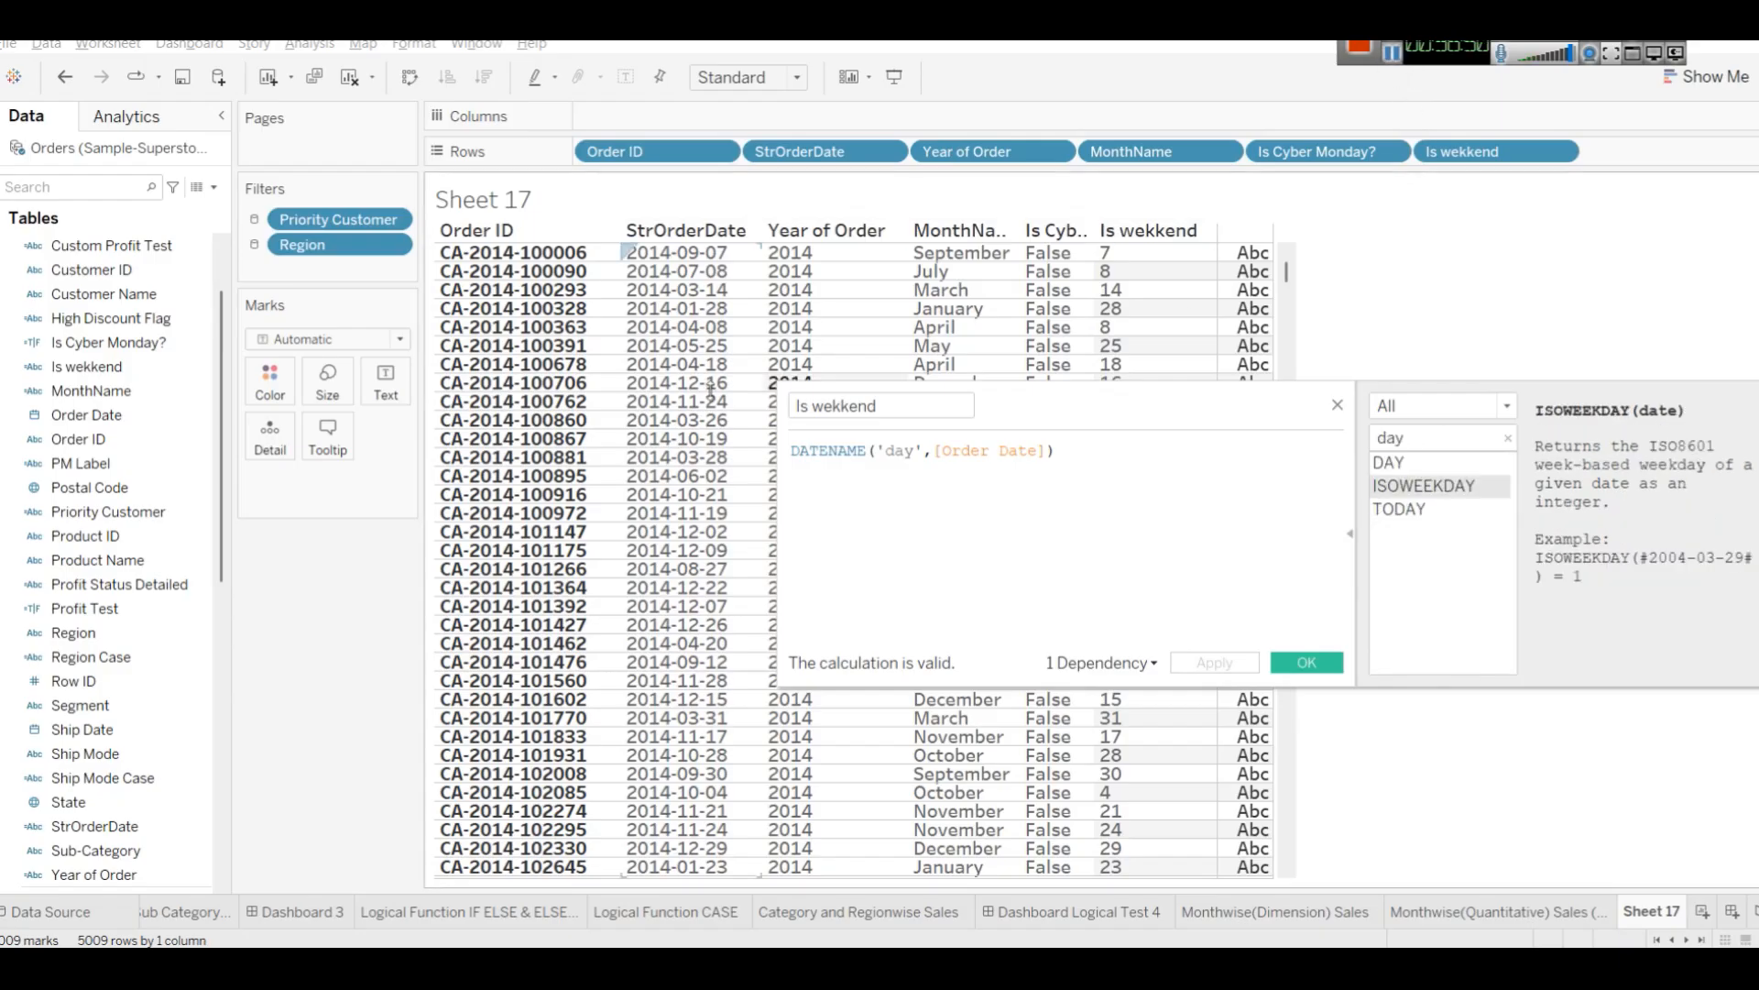
click(1086, 457)
key(ctrl+a)
click(982, 470)
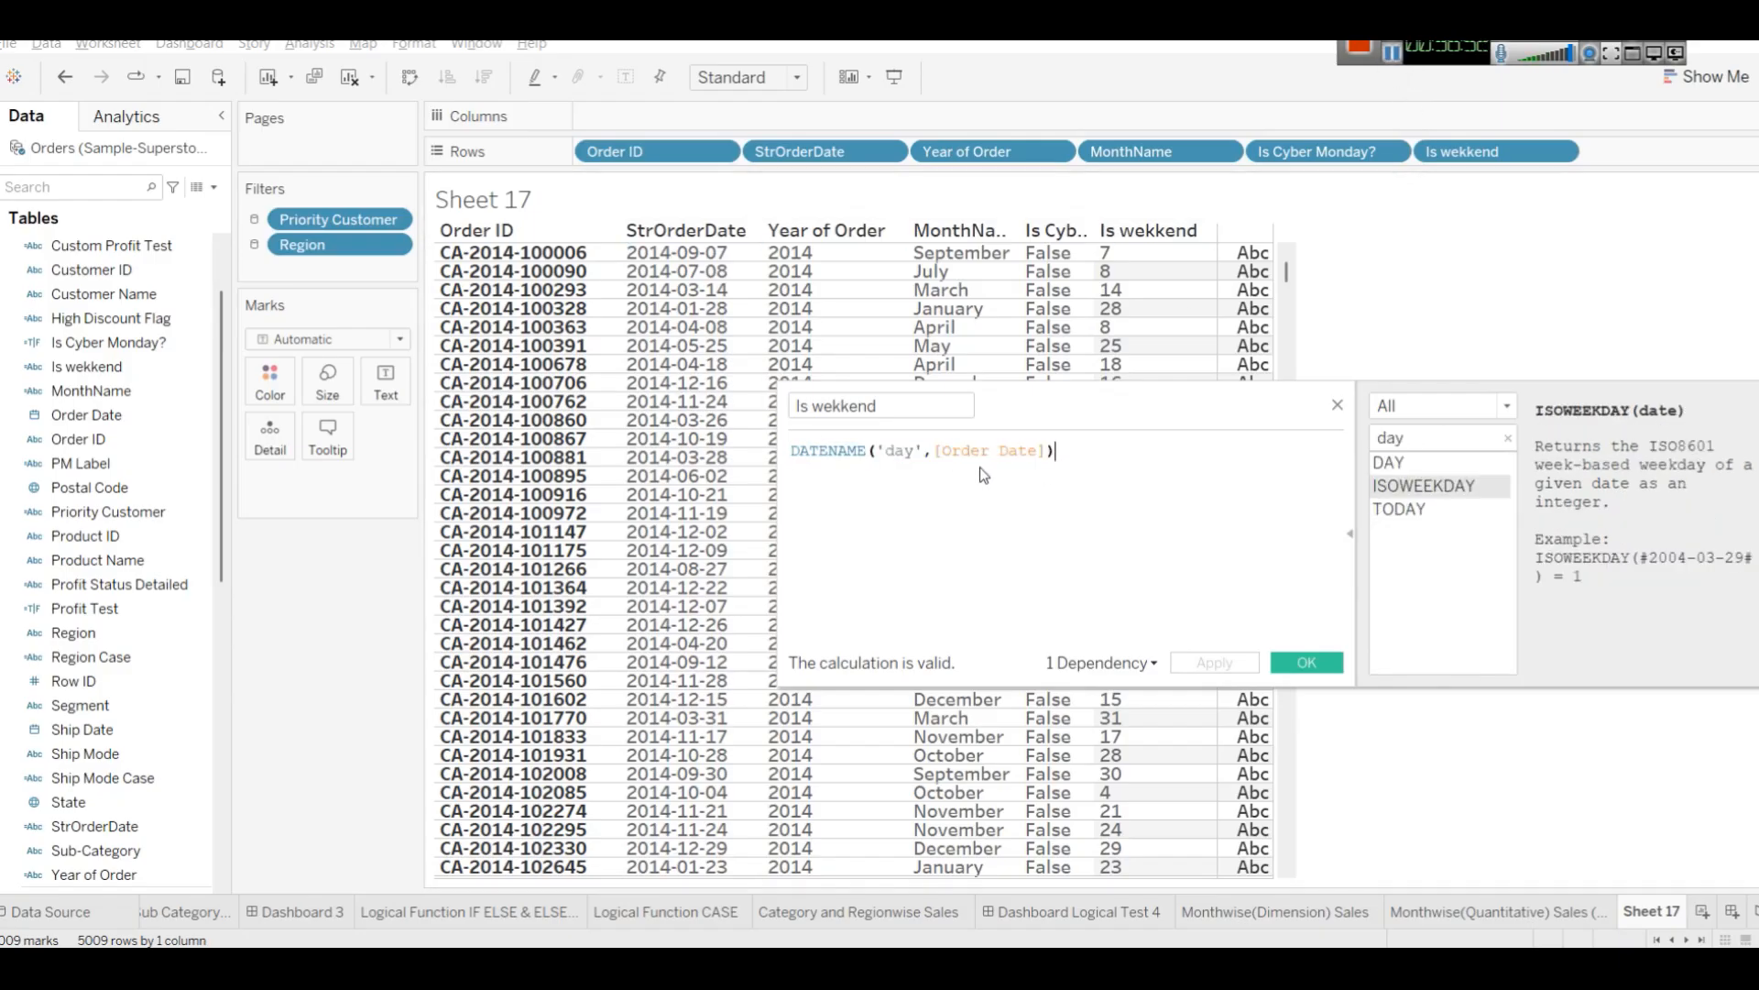
click(890, 456)
text(we)
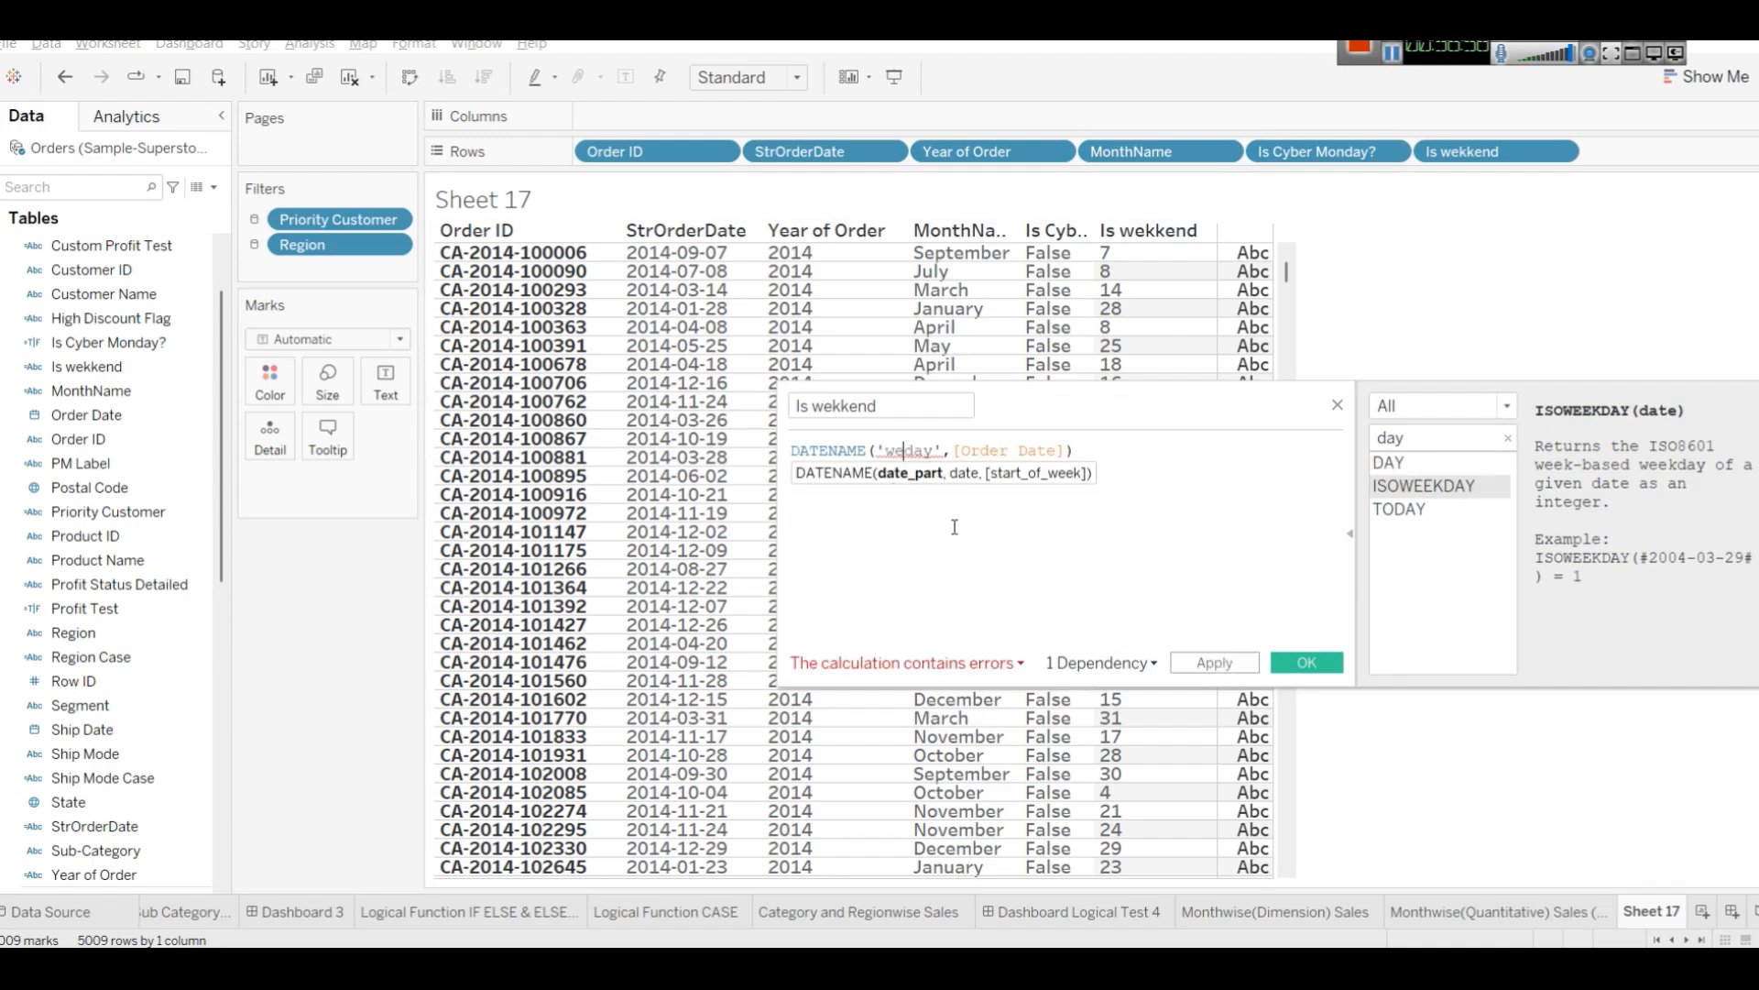
text(ek)
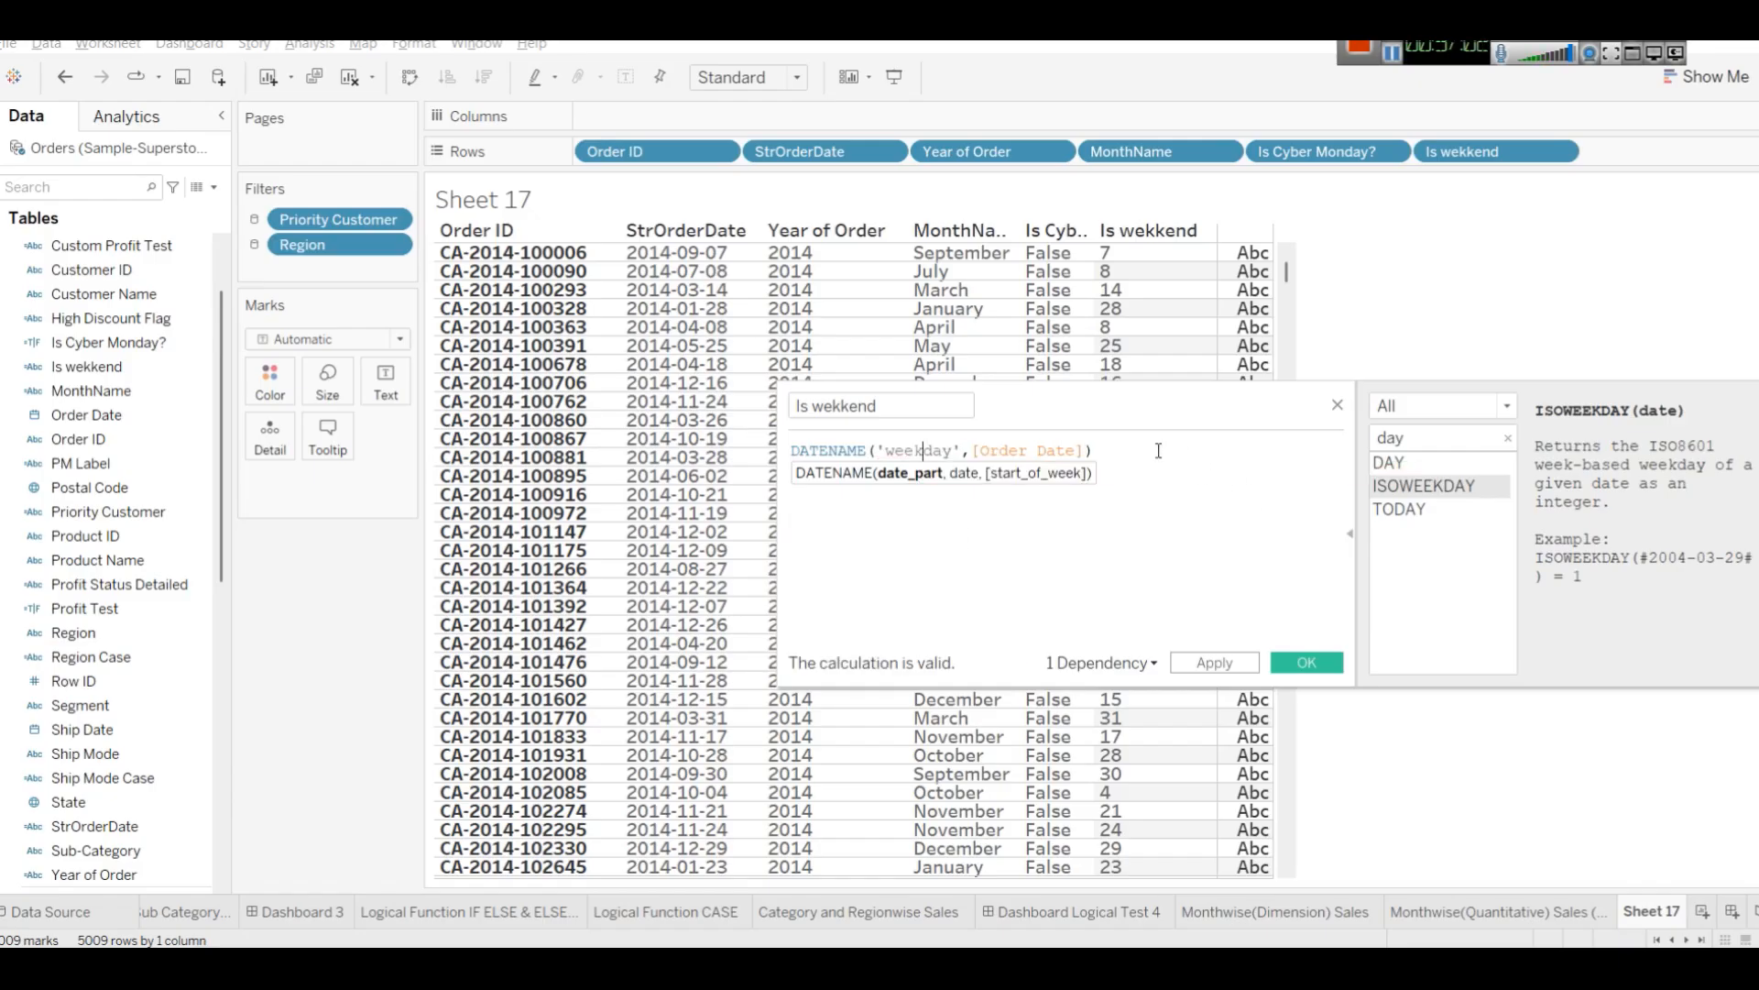
click(1218, 669)
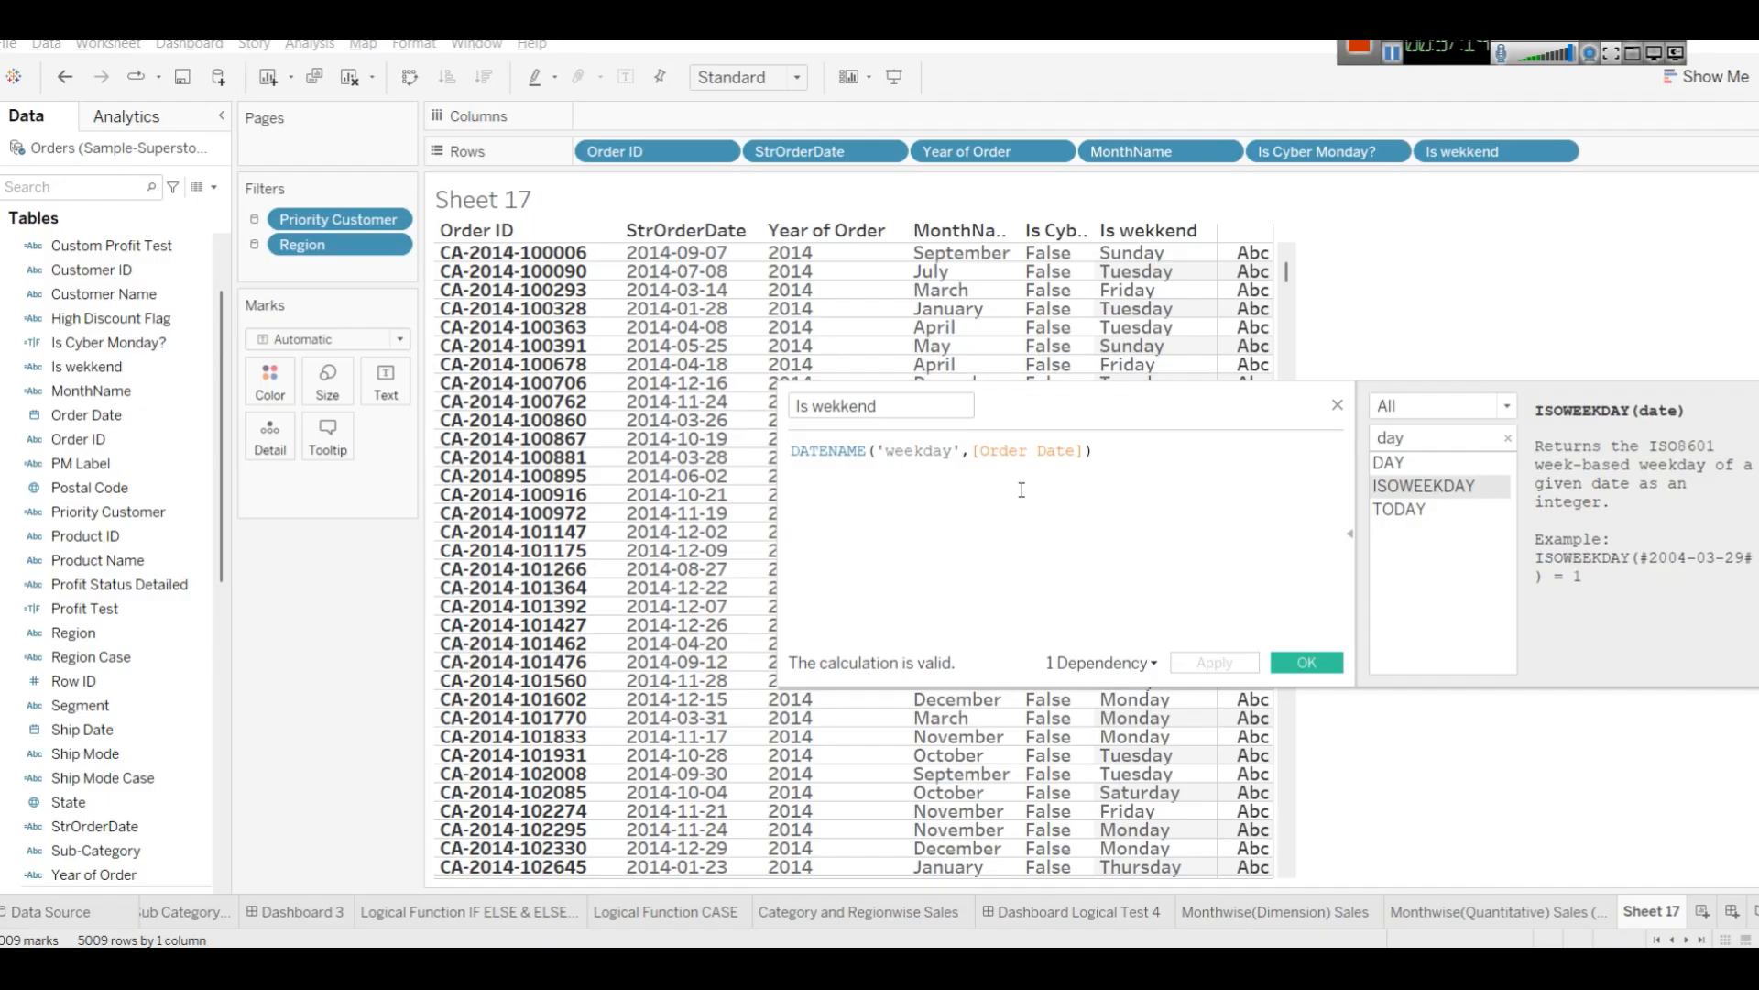
Compare the weekday name to 'Saturday' and add OR on a new line.
click(1108, 451)
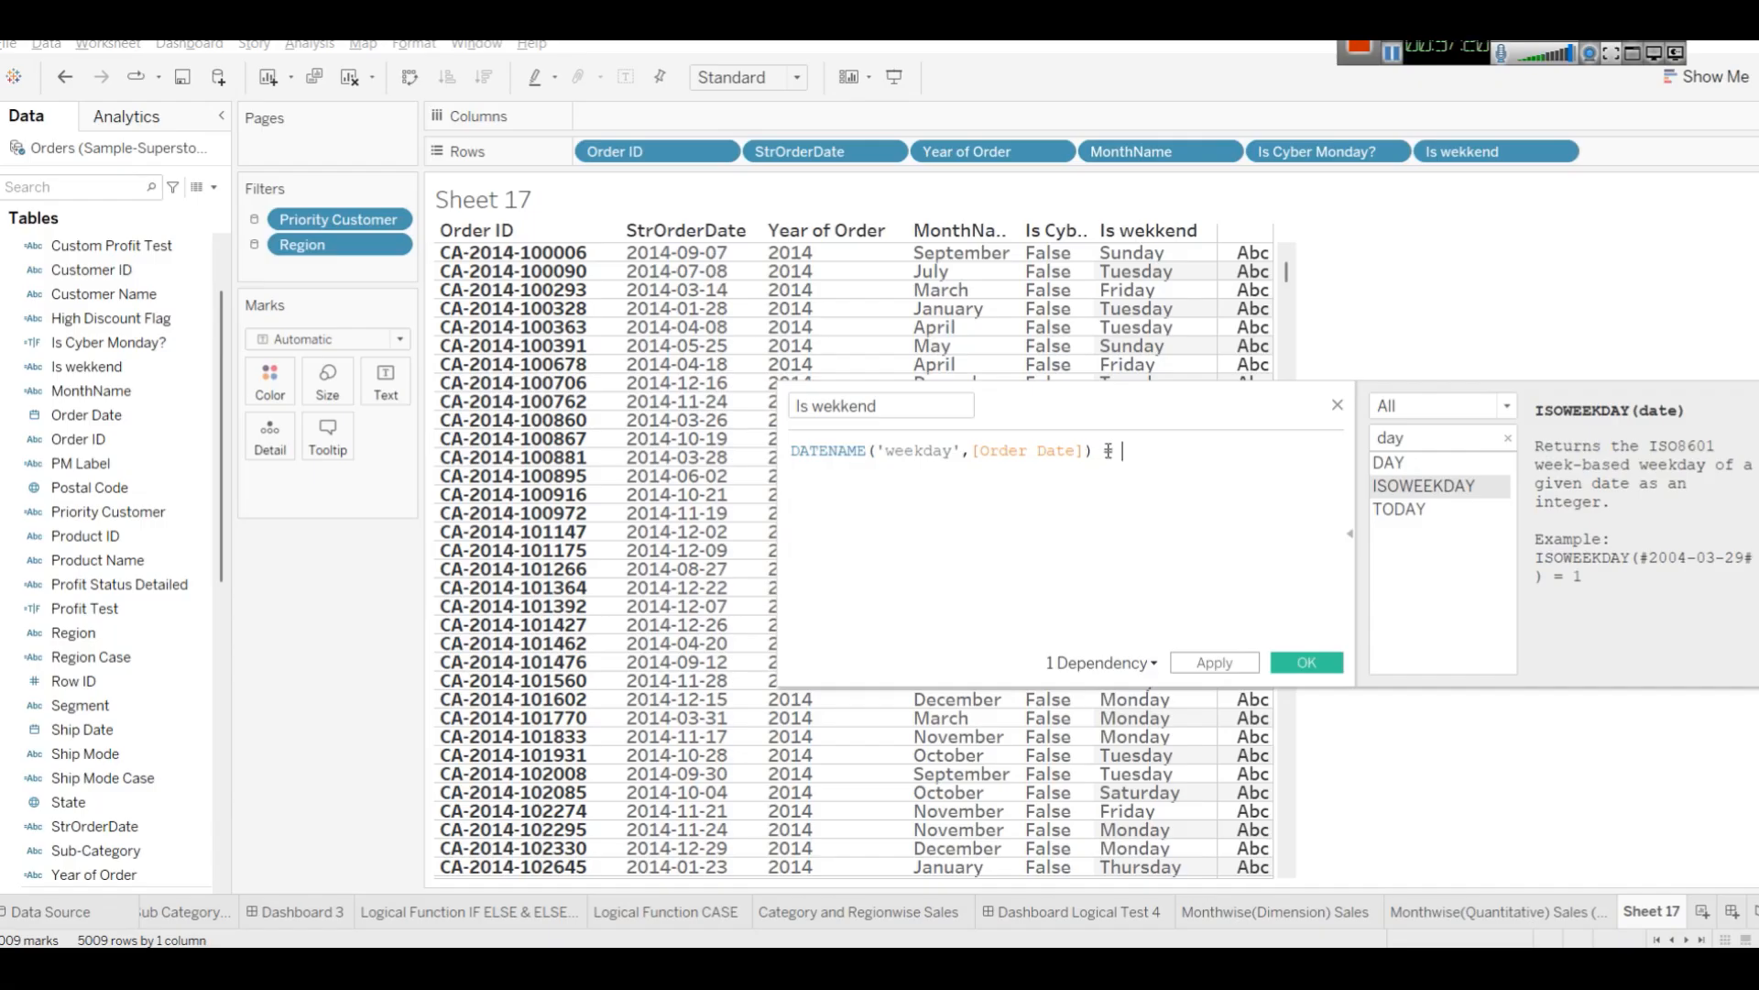
text(= 'Saturday)
key(Return)
text(OR)
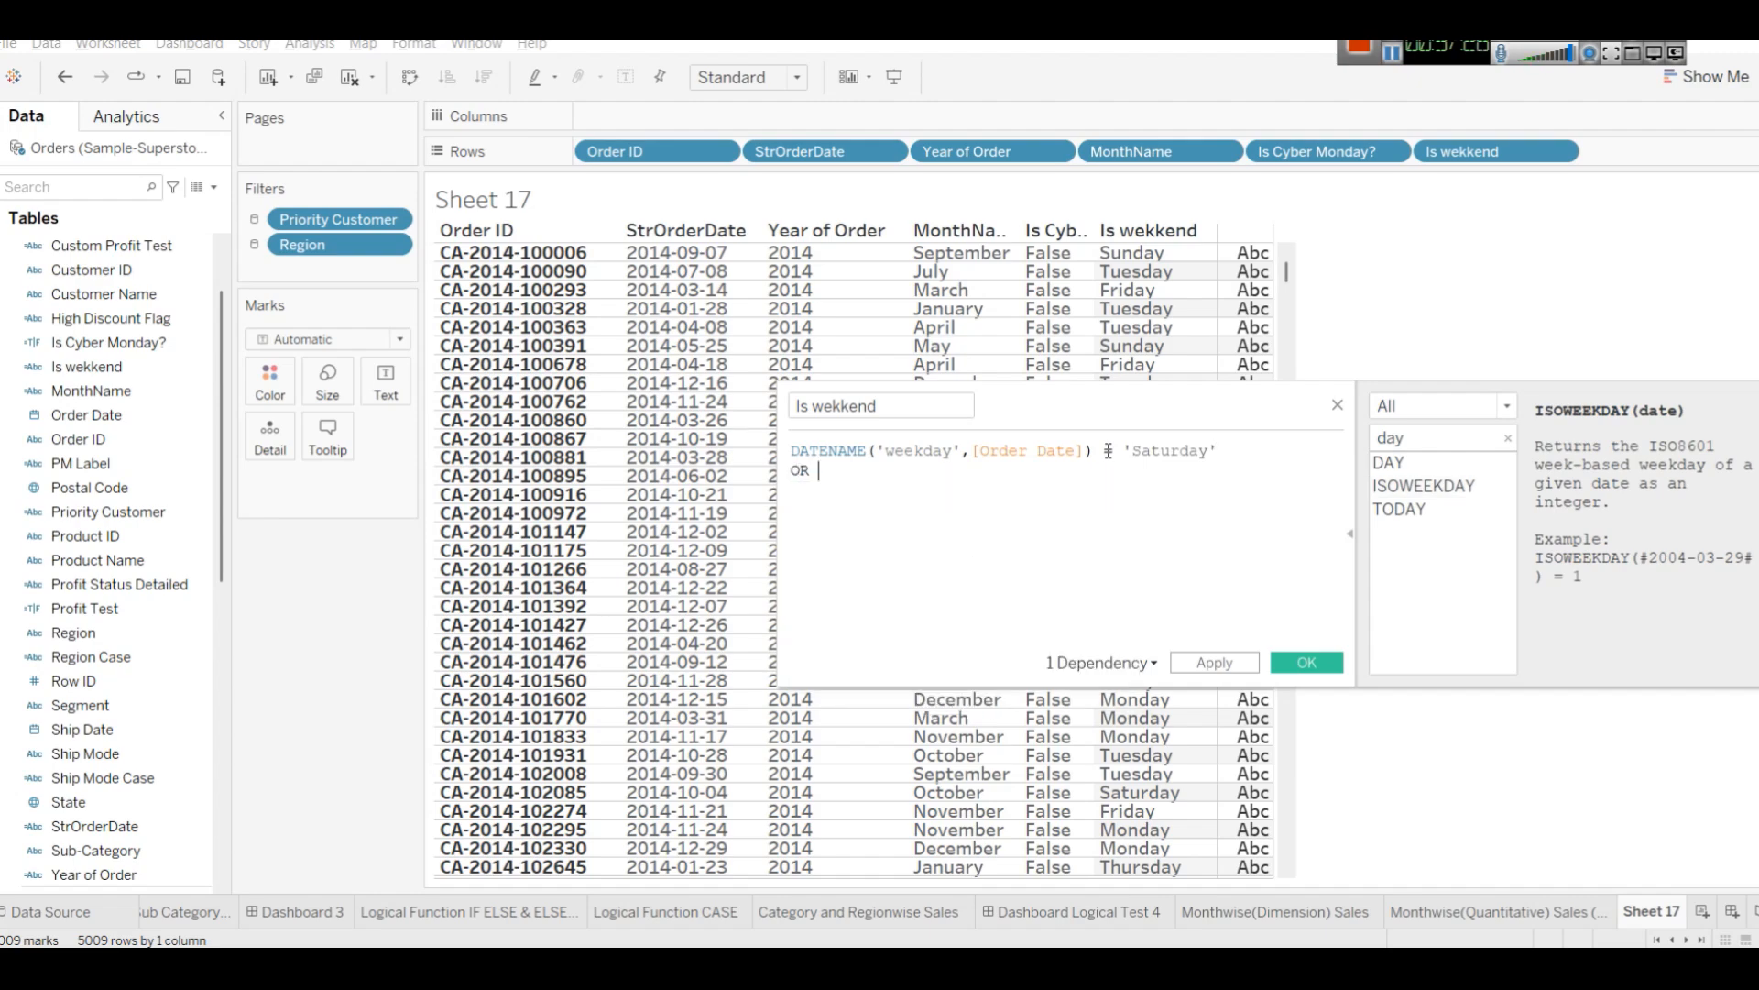
Copy the Saturday condition below the OR, change it to 'Sunday', then apply and save the field.
drag(1265, 445, 796, 435)
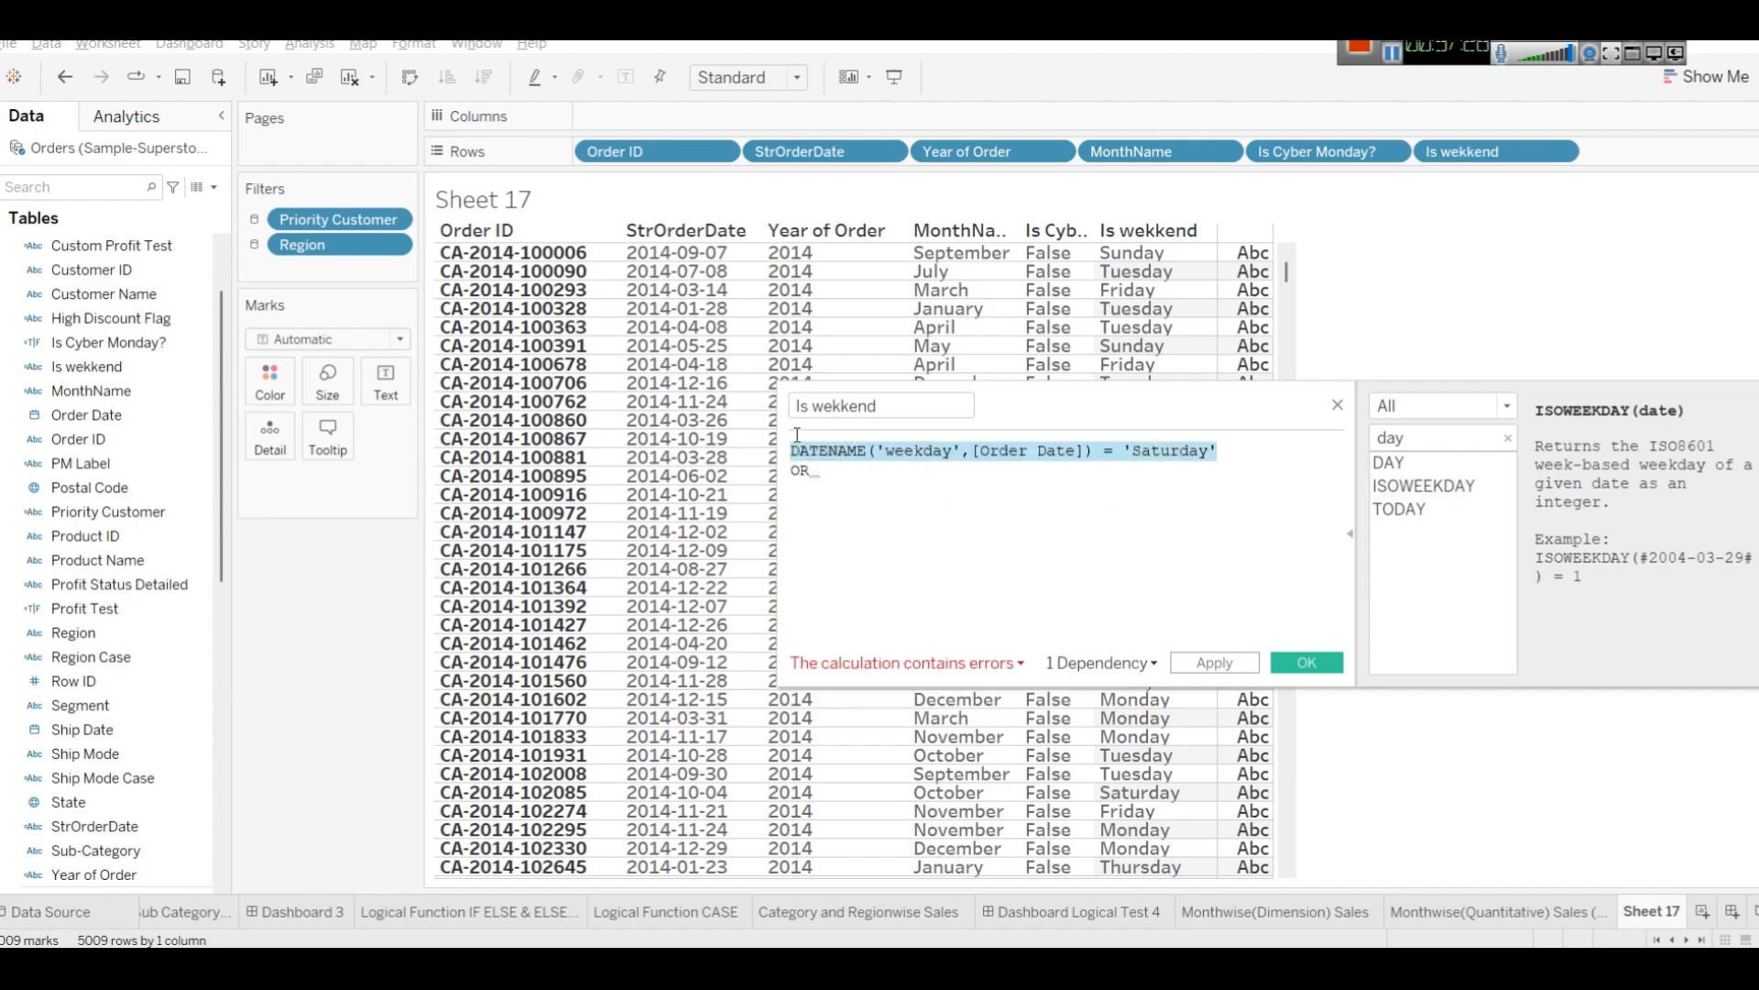
click(827, 494)
key(Return)
key(ctrl+v)
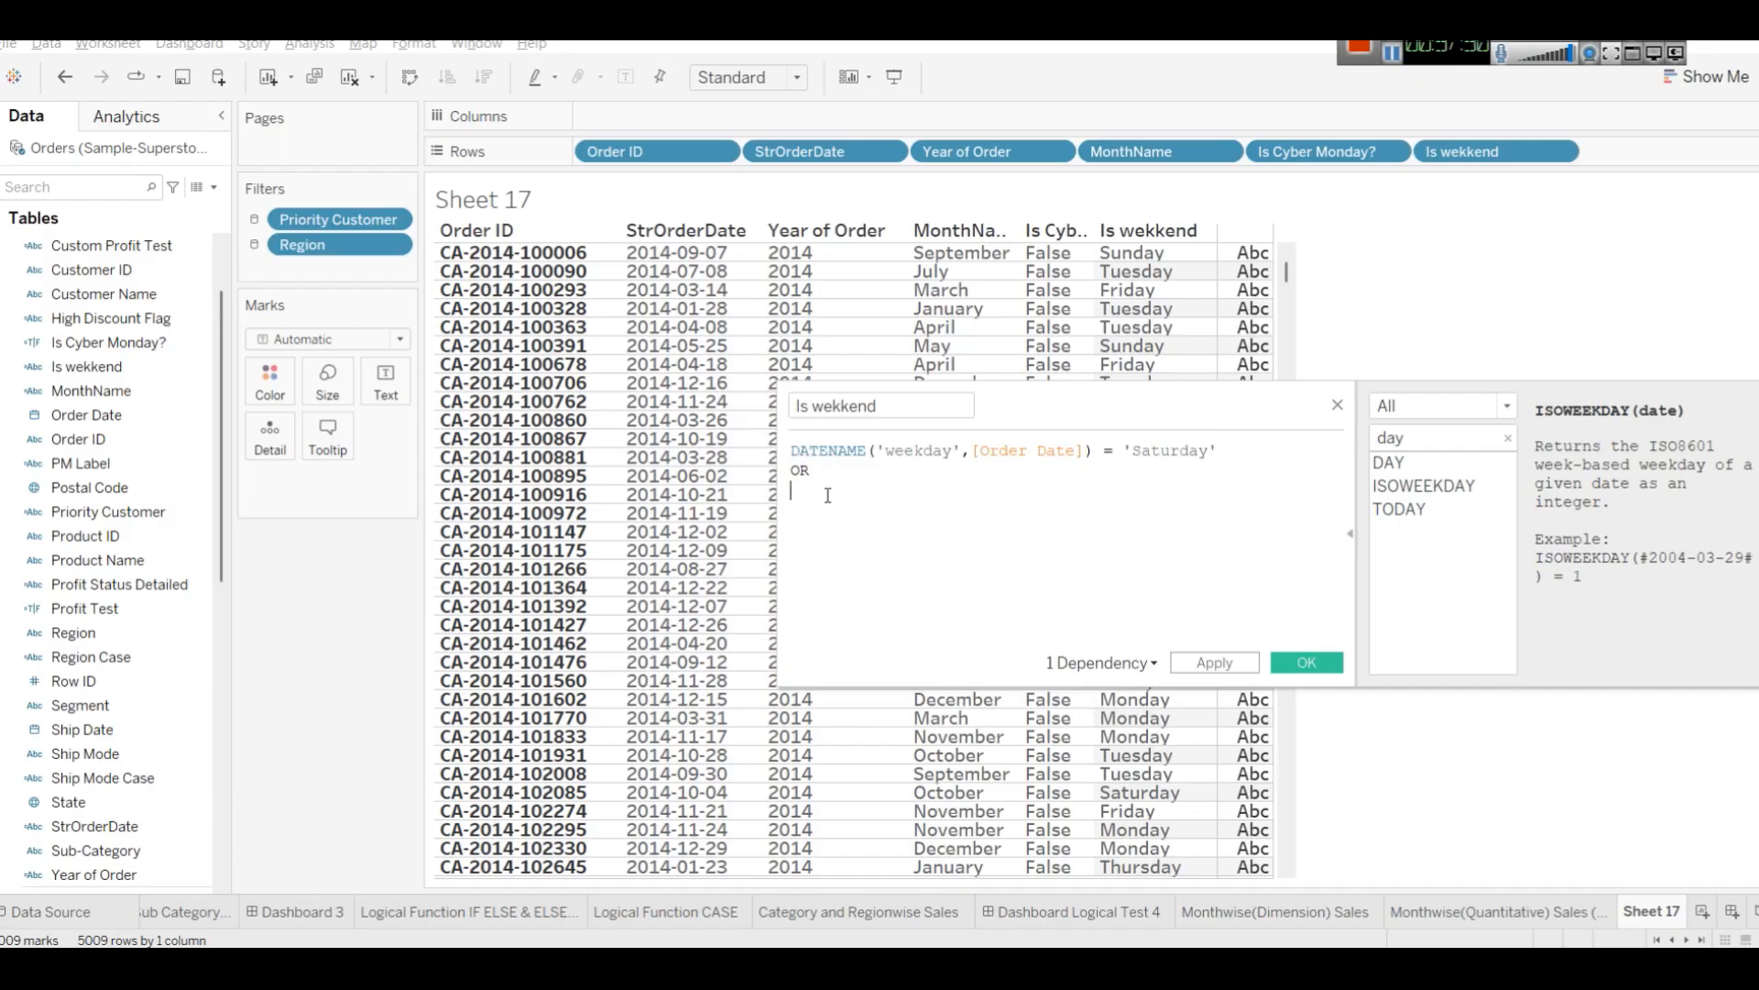
double_click(1157, 489)
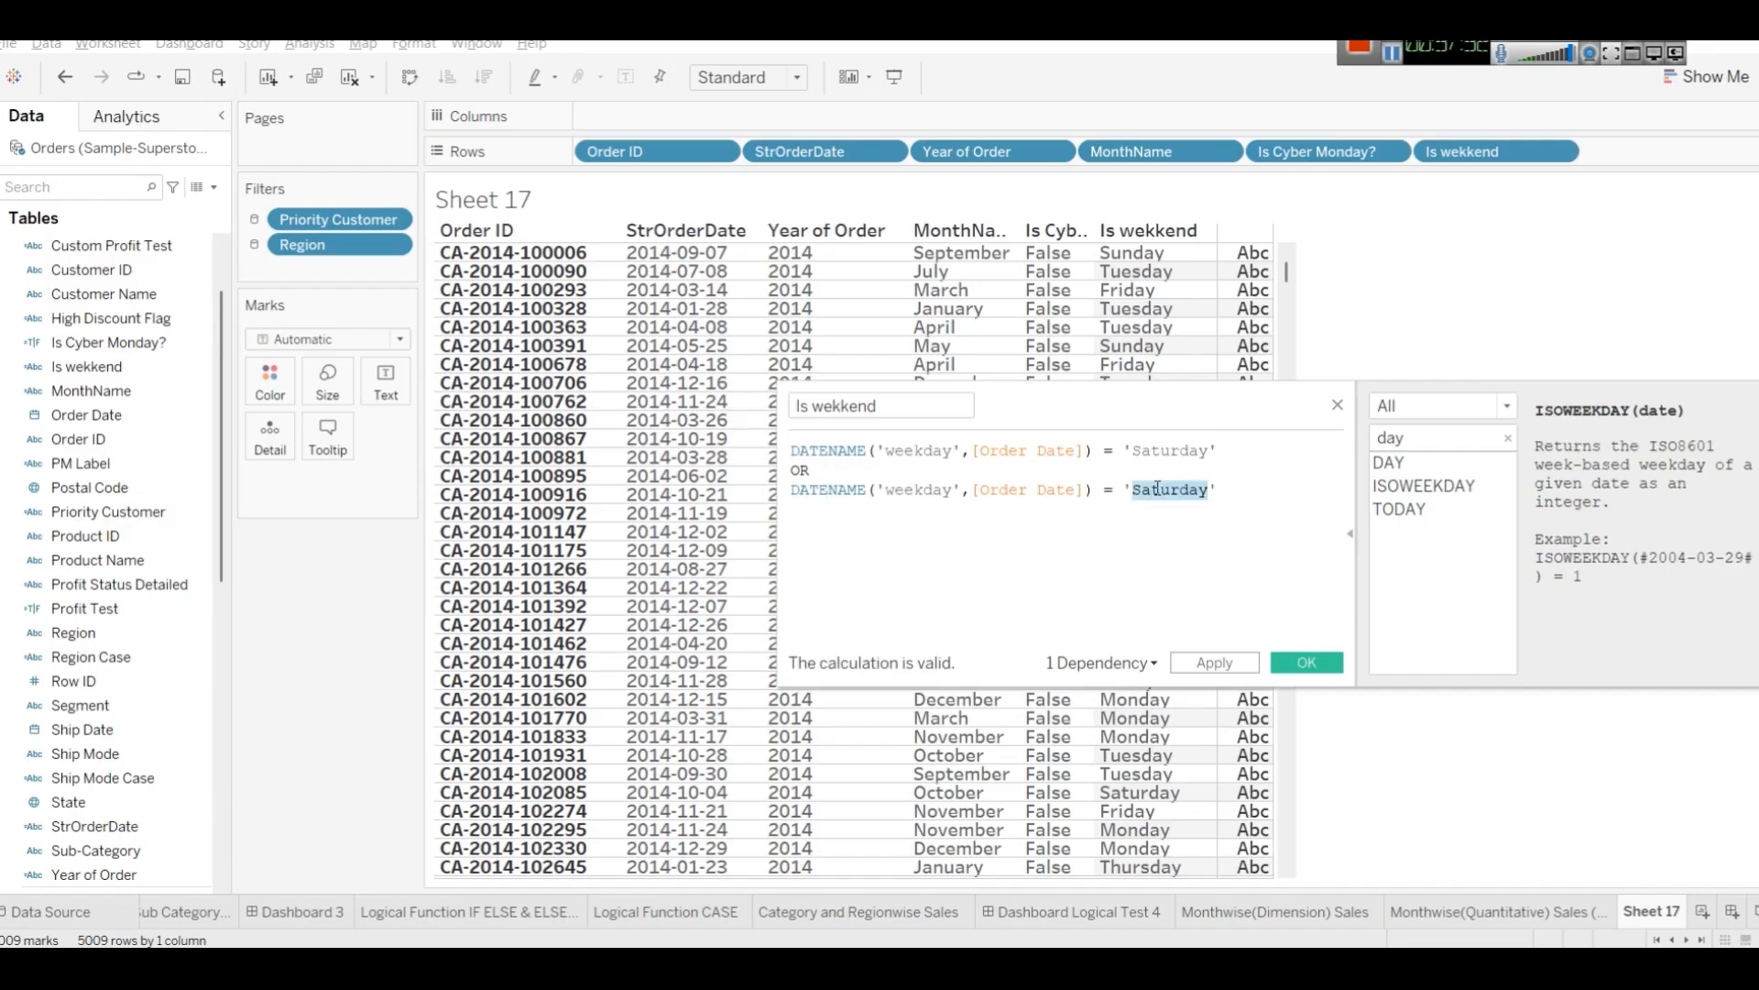
text(Sunday)
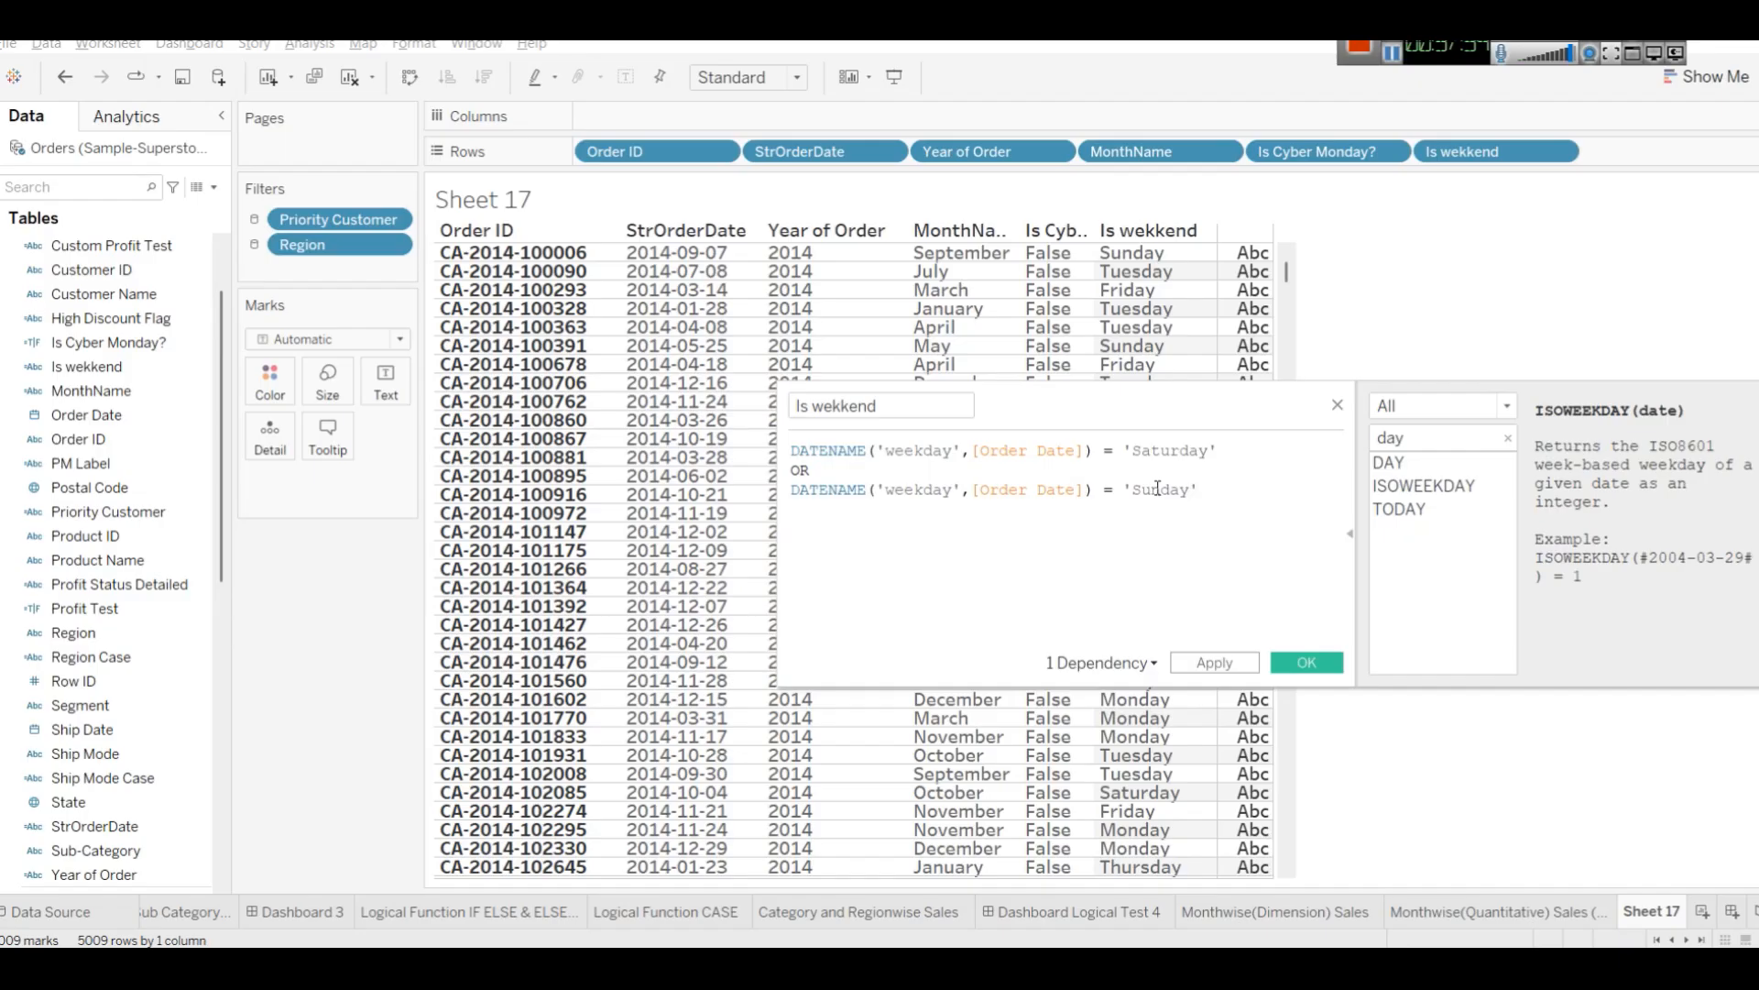
click(1246, 665)
click(1295, 668)
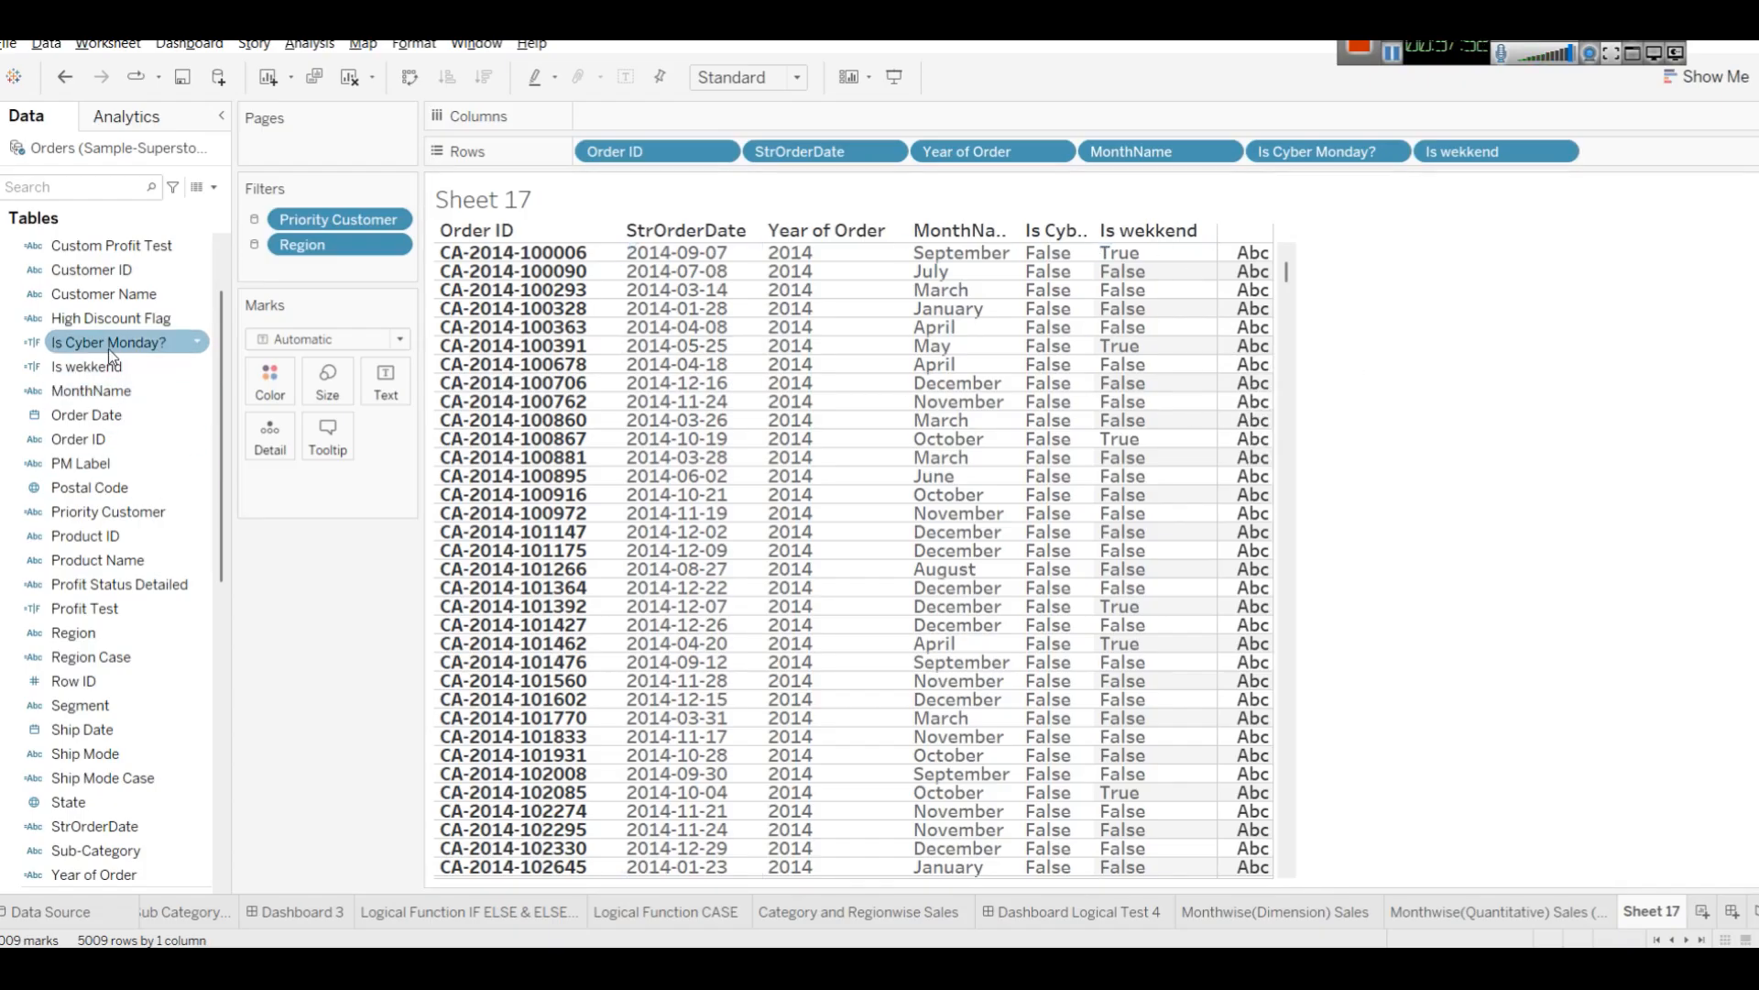
Reopen the Is wekkend calculation to review the formula, then close it.
click(119, 374)
right_click(115, 372)
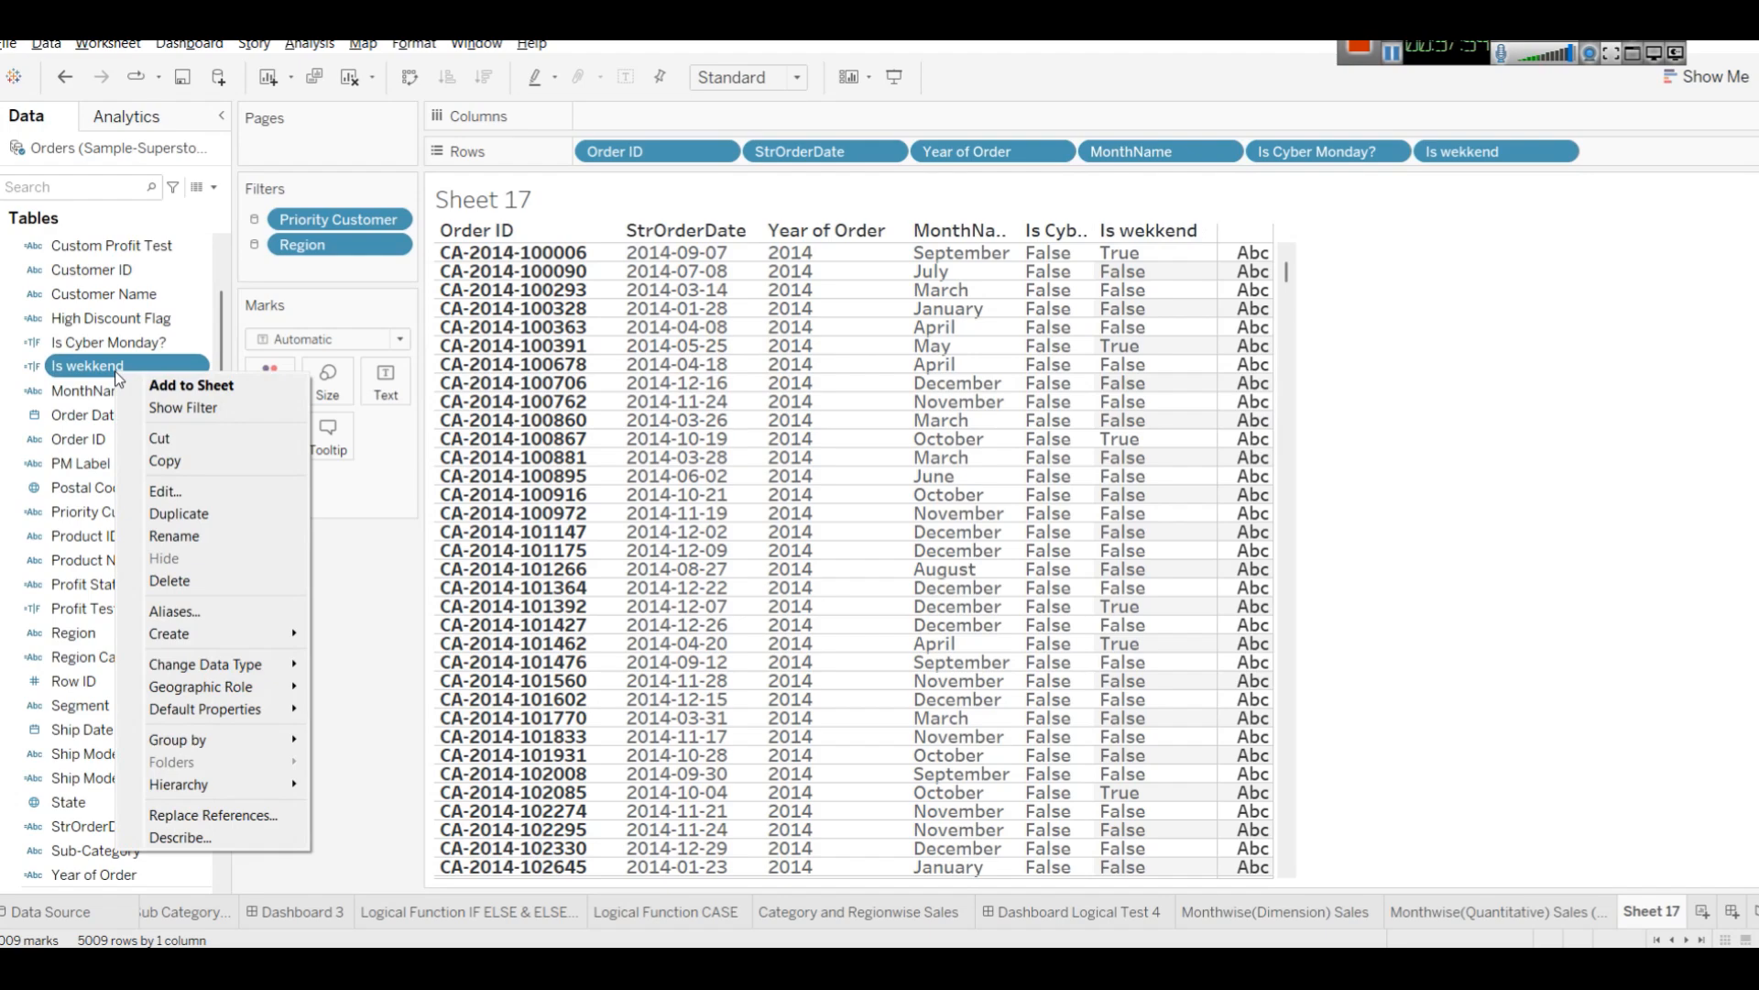
click(191, 501)
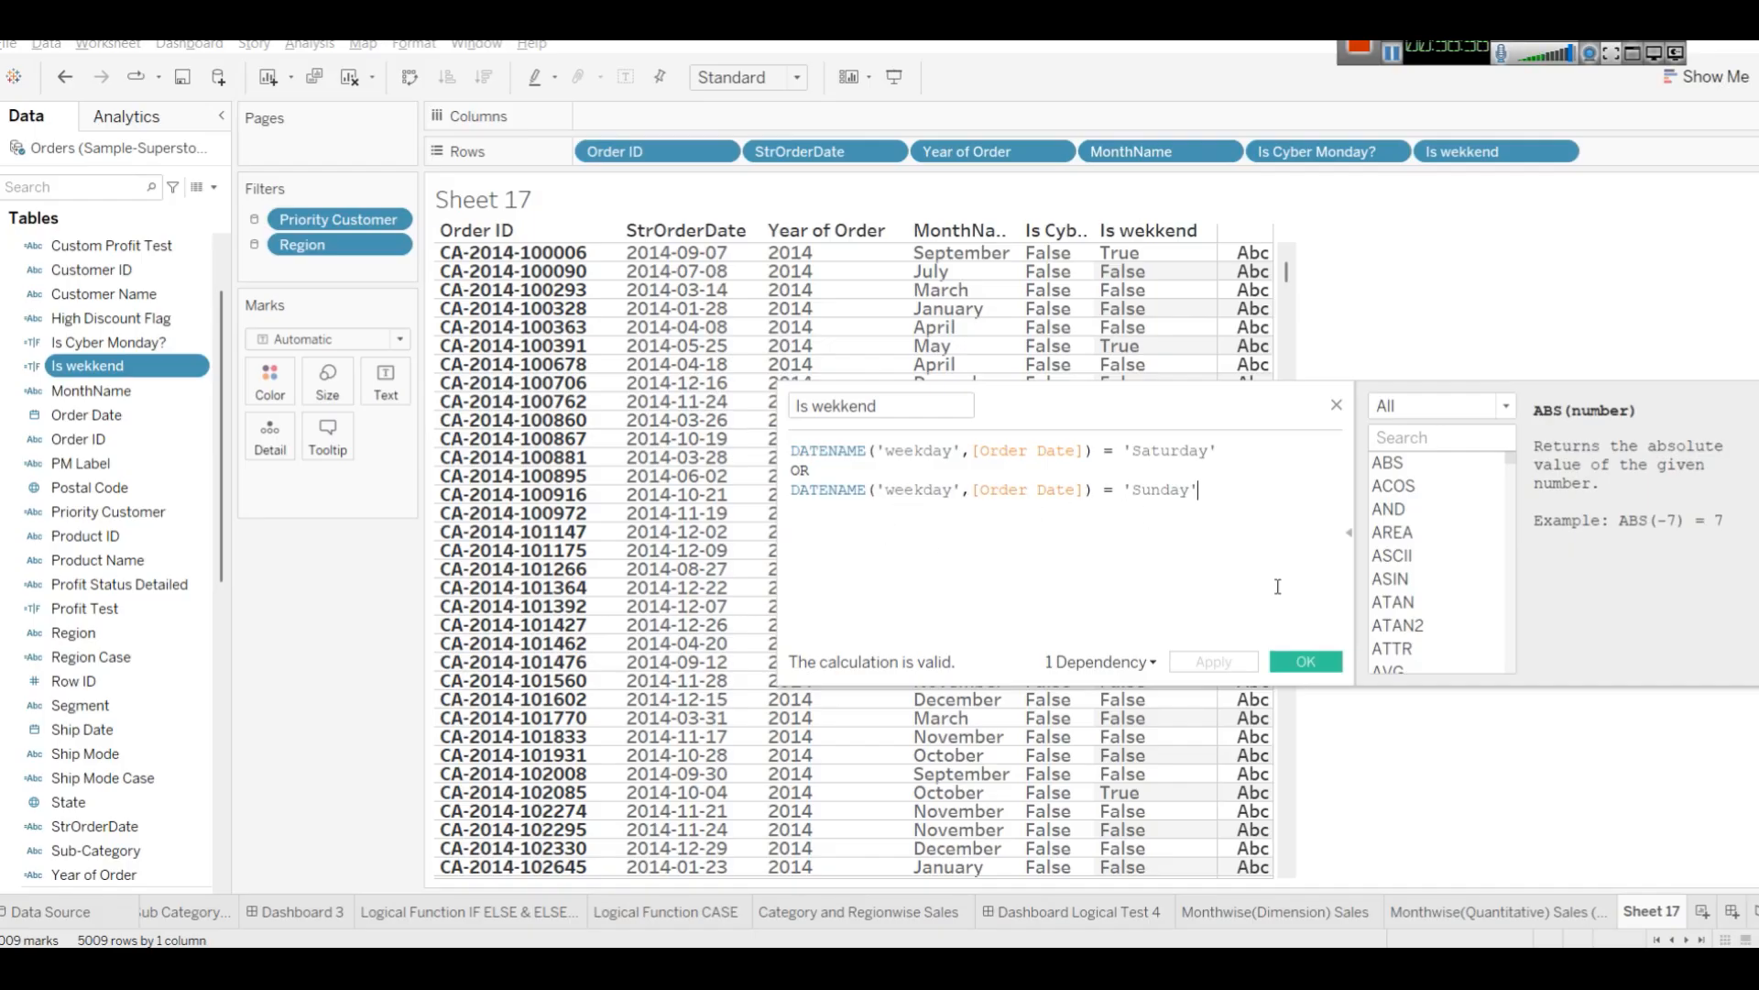
click(1336, 404)
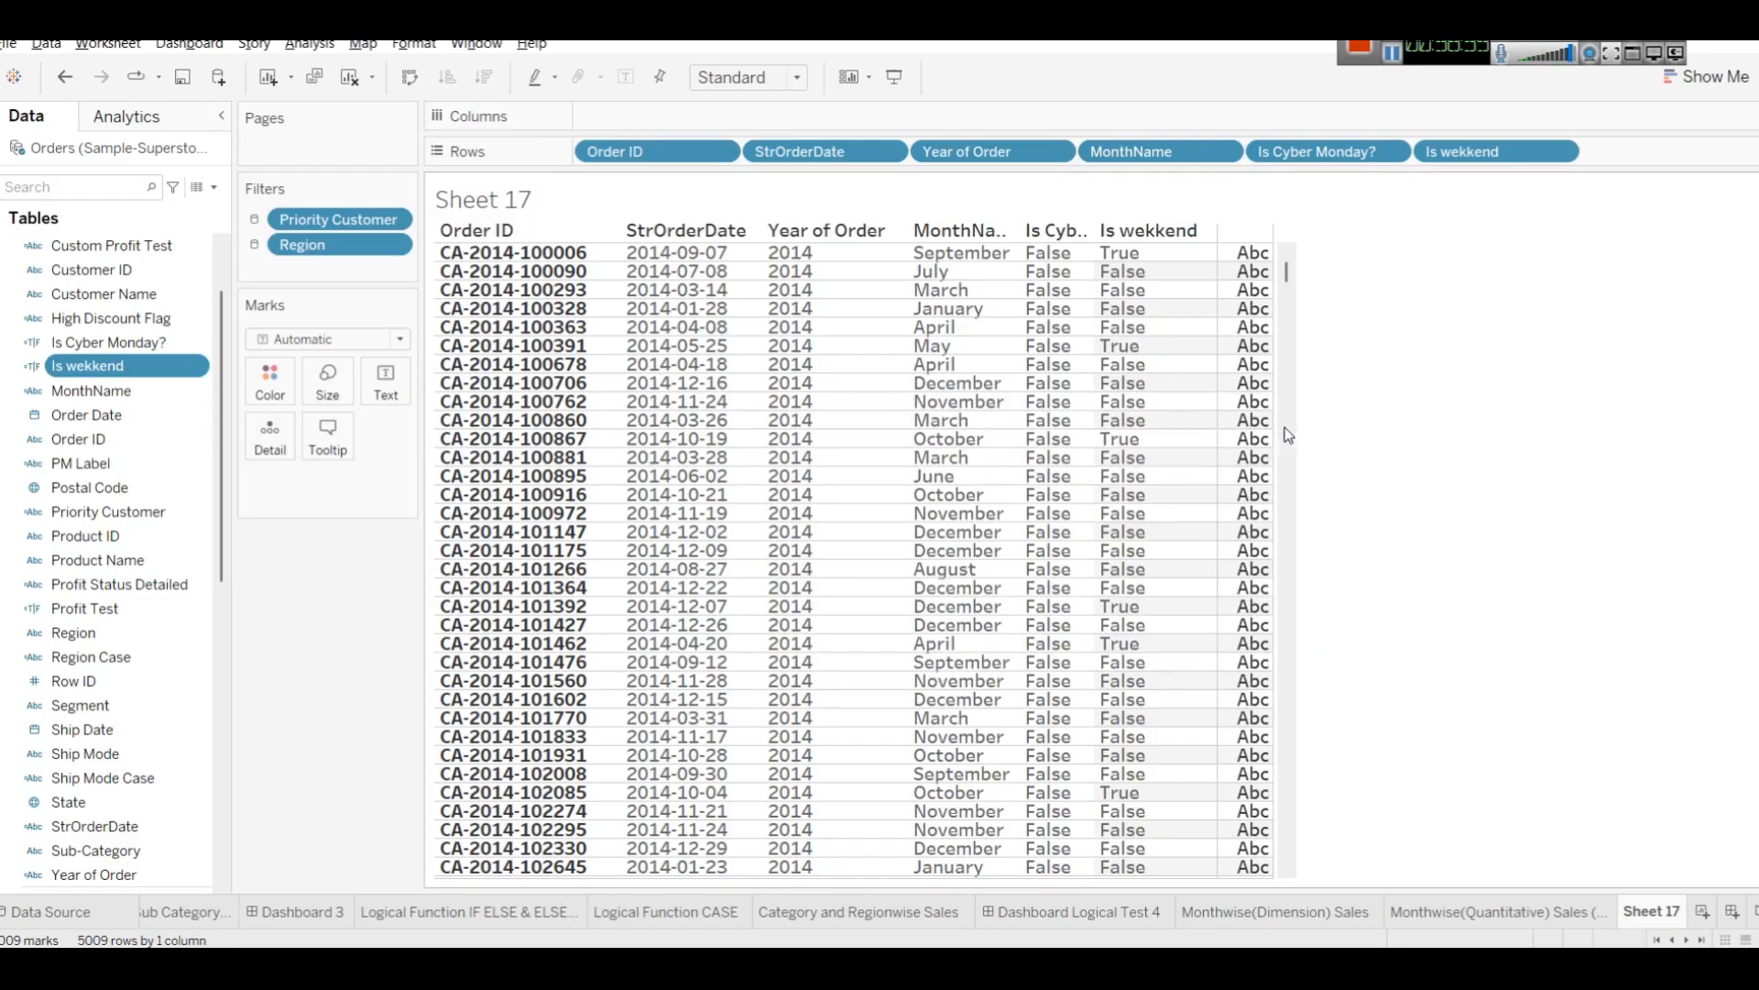
Add Is wekkend to Filters, keeping both True and False selected.
right_click(97, 366)
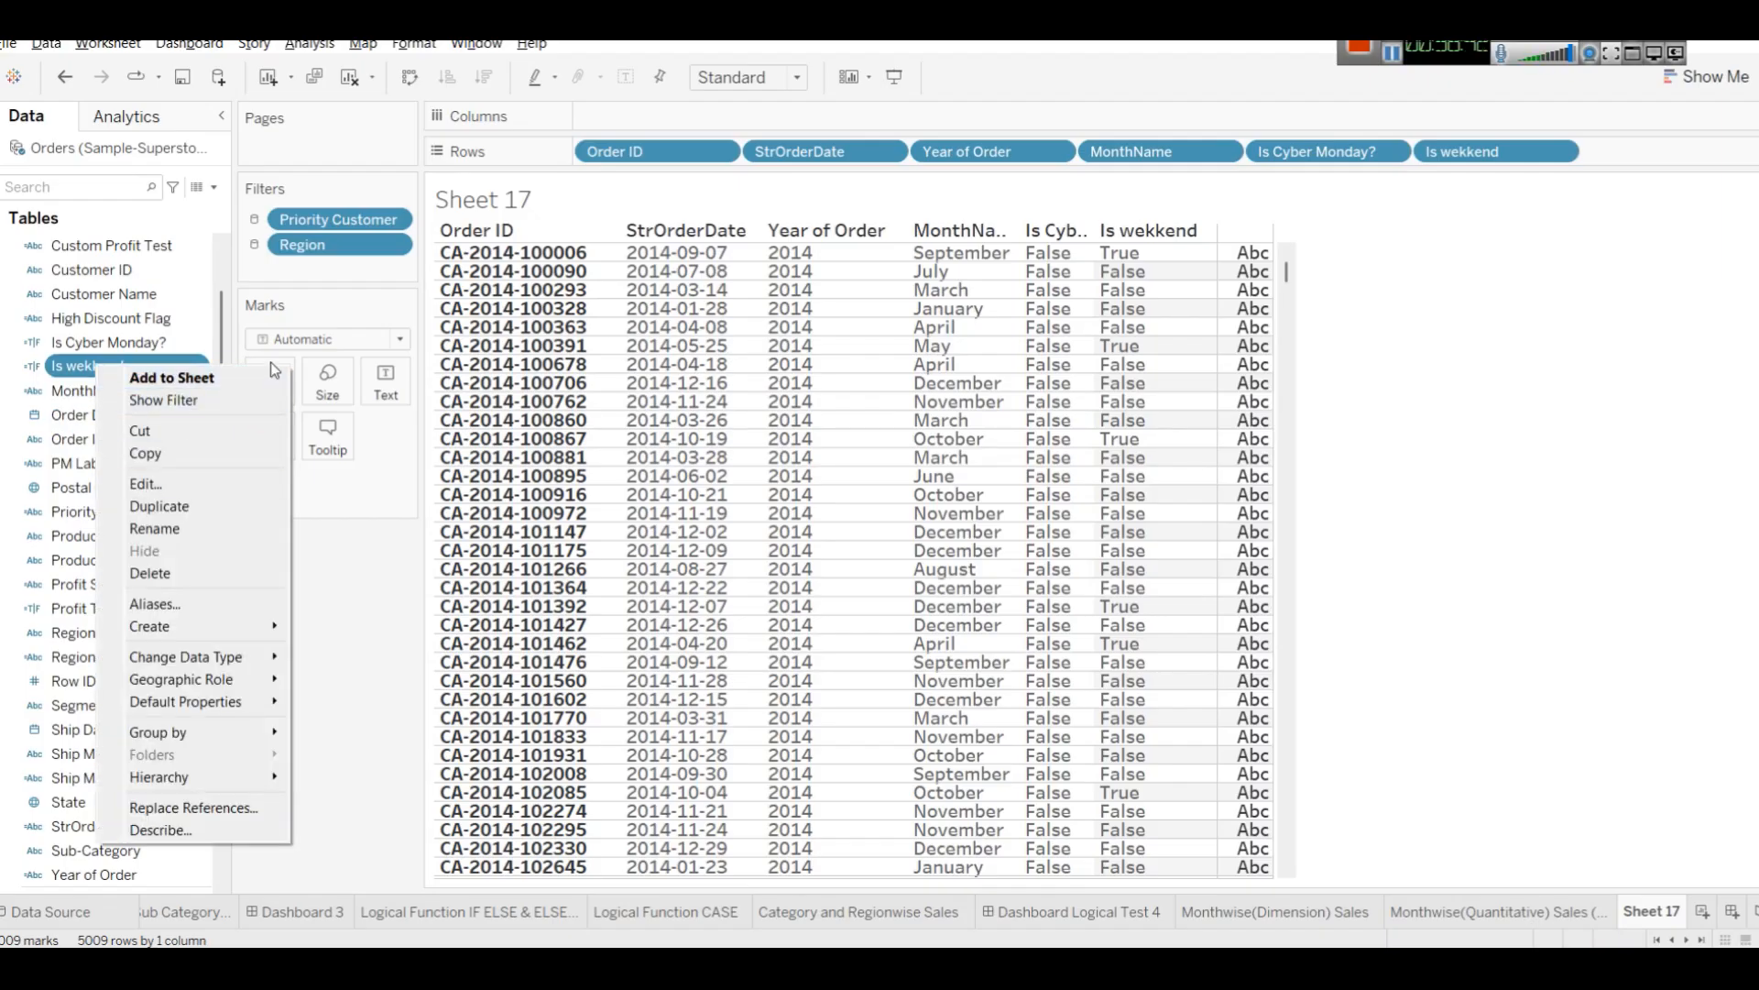
drag(84, 370, 300, 273)
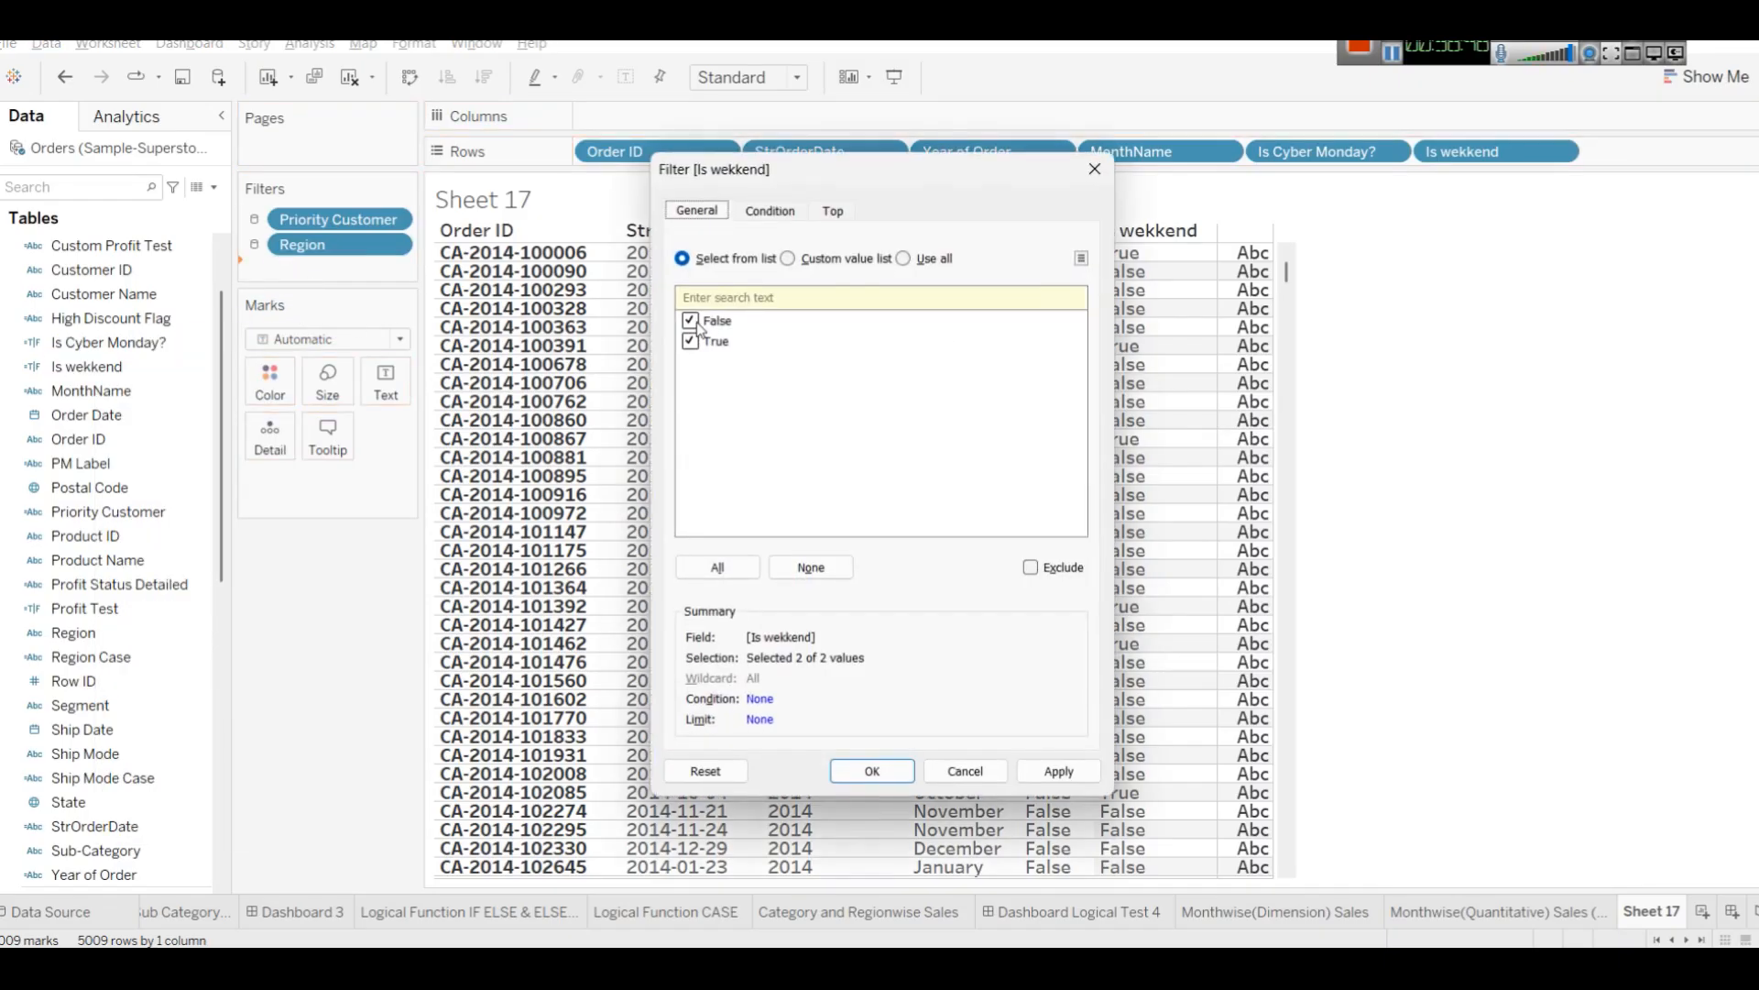
click(1061, 768)
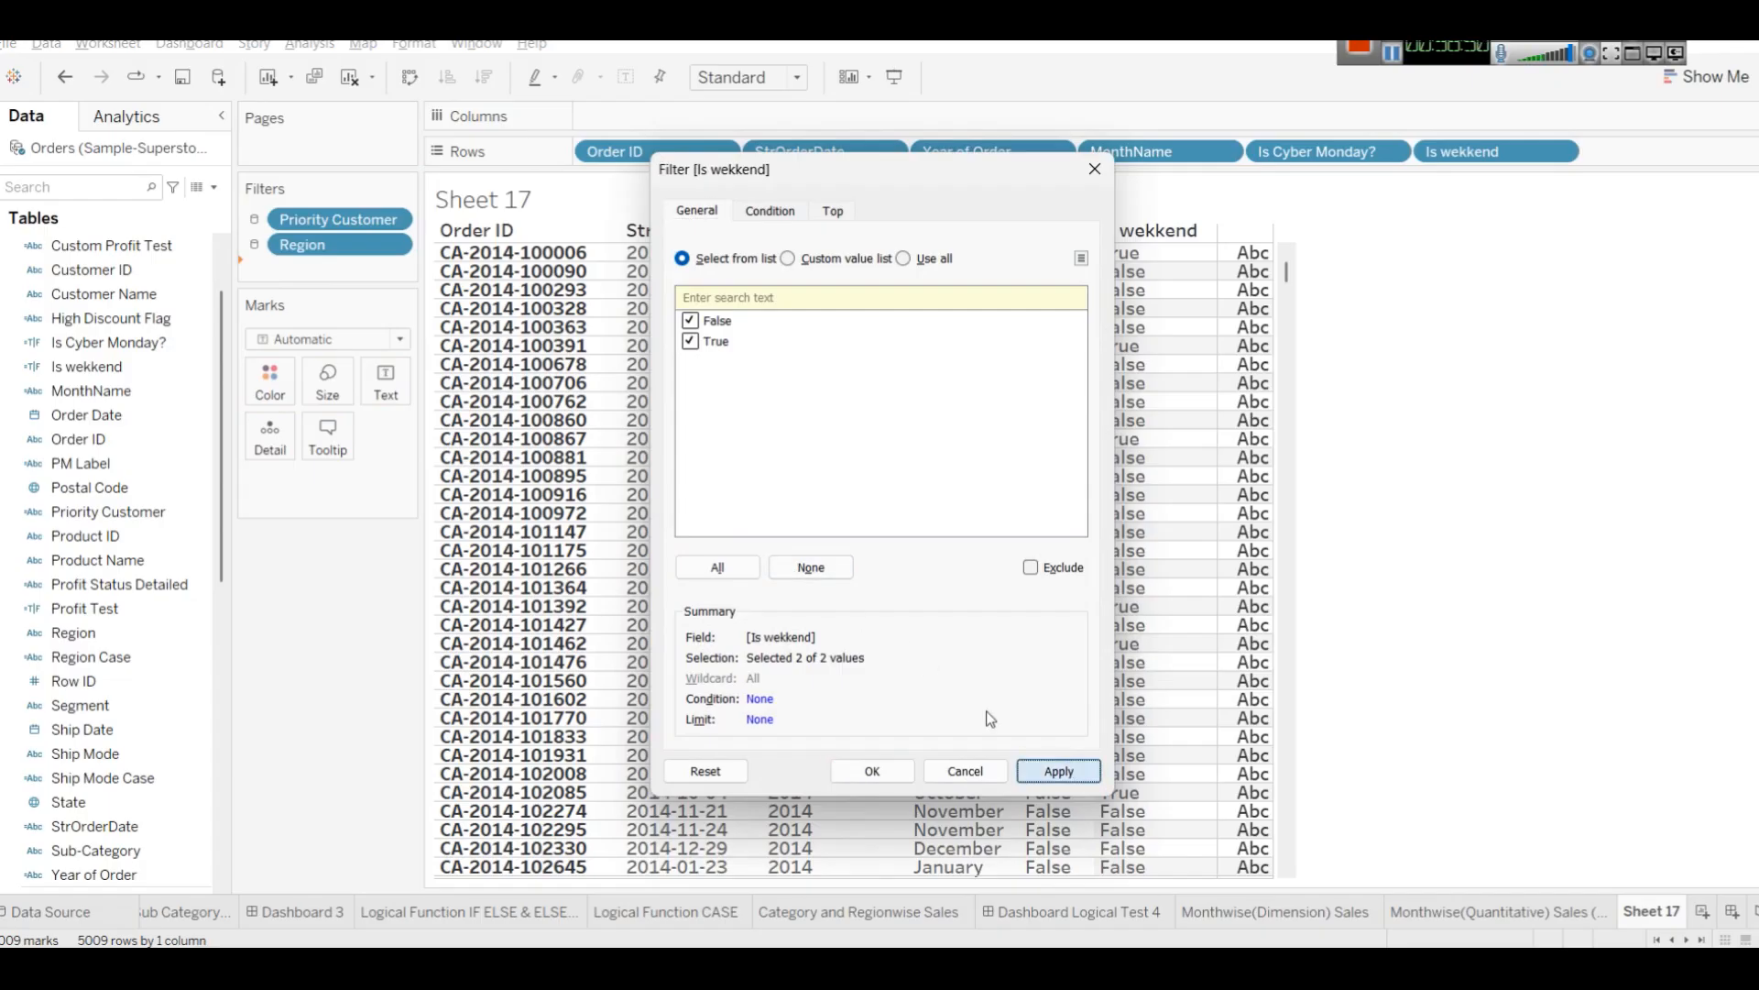
click(874, 777)
Show the Is wekkend filter card and test it with only False, only True, then all values.
right_click(340, 276)
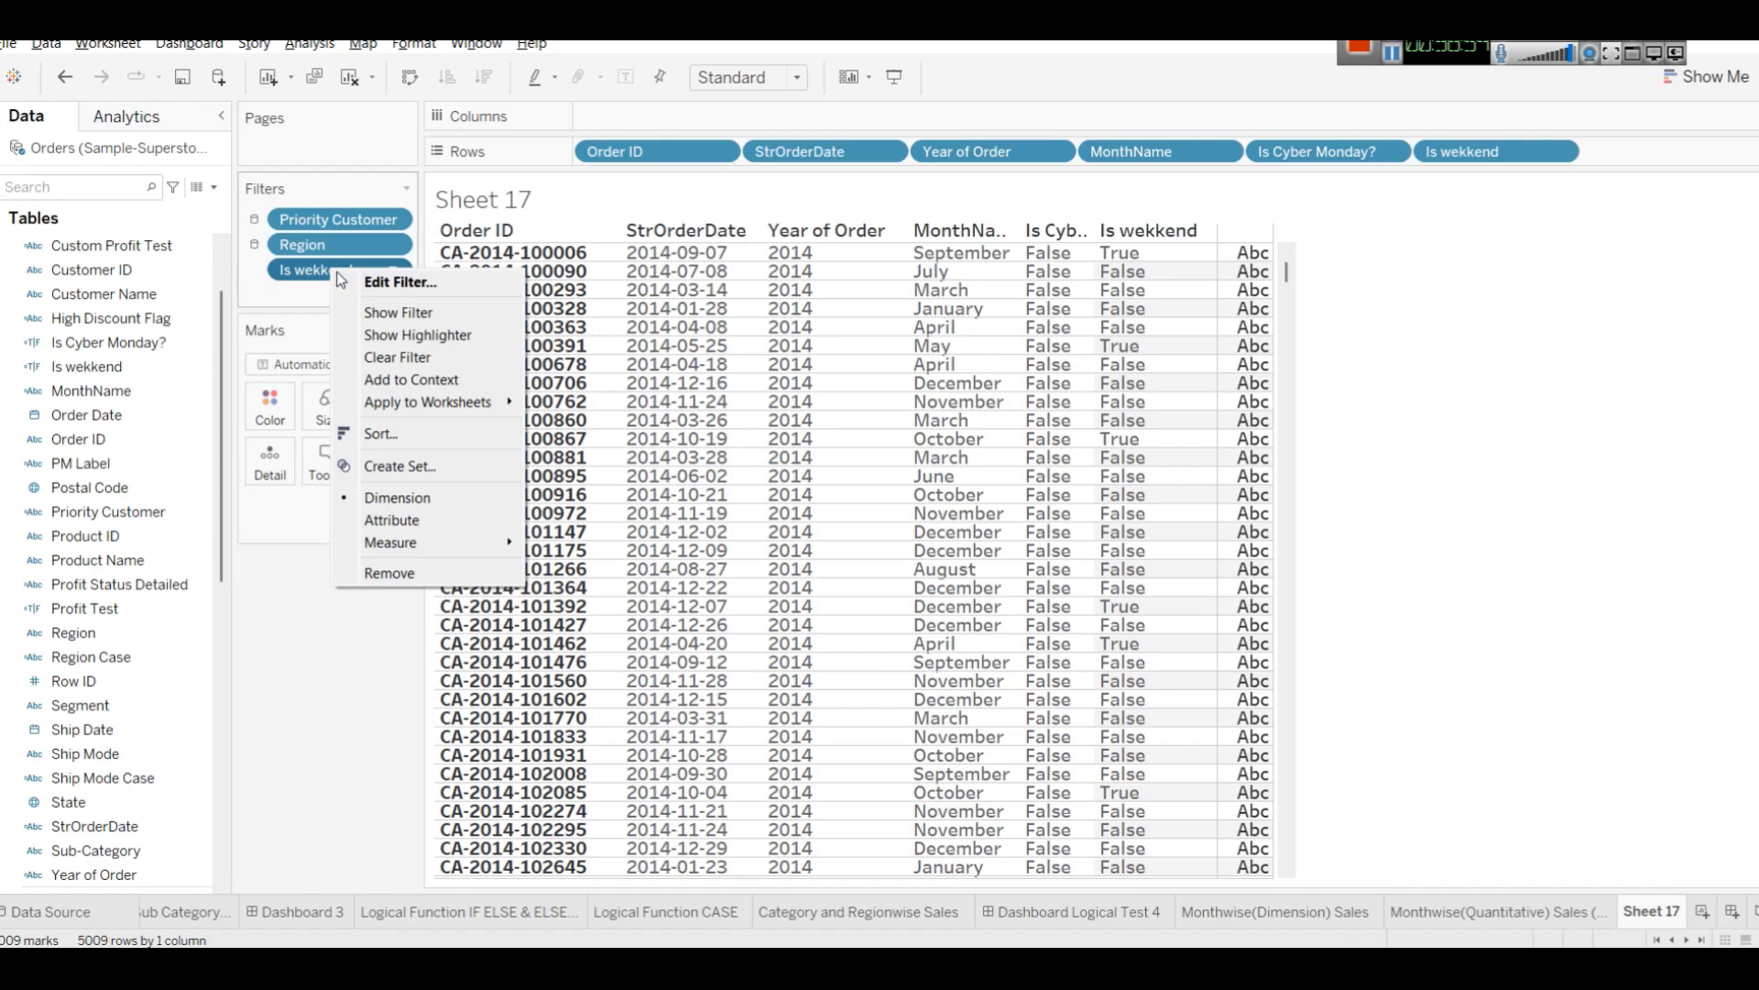
click(400, 313)
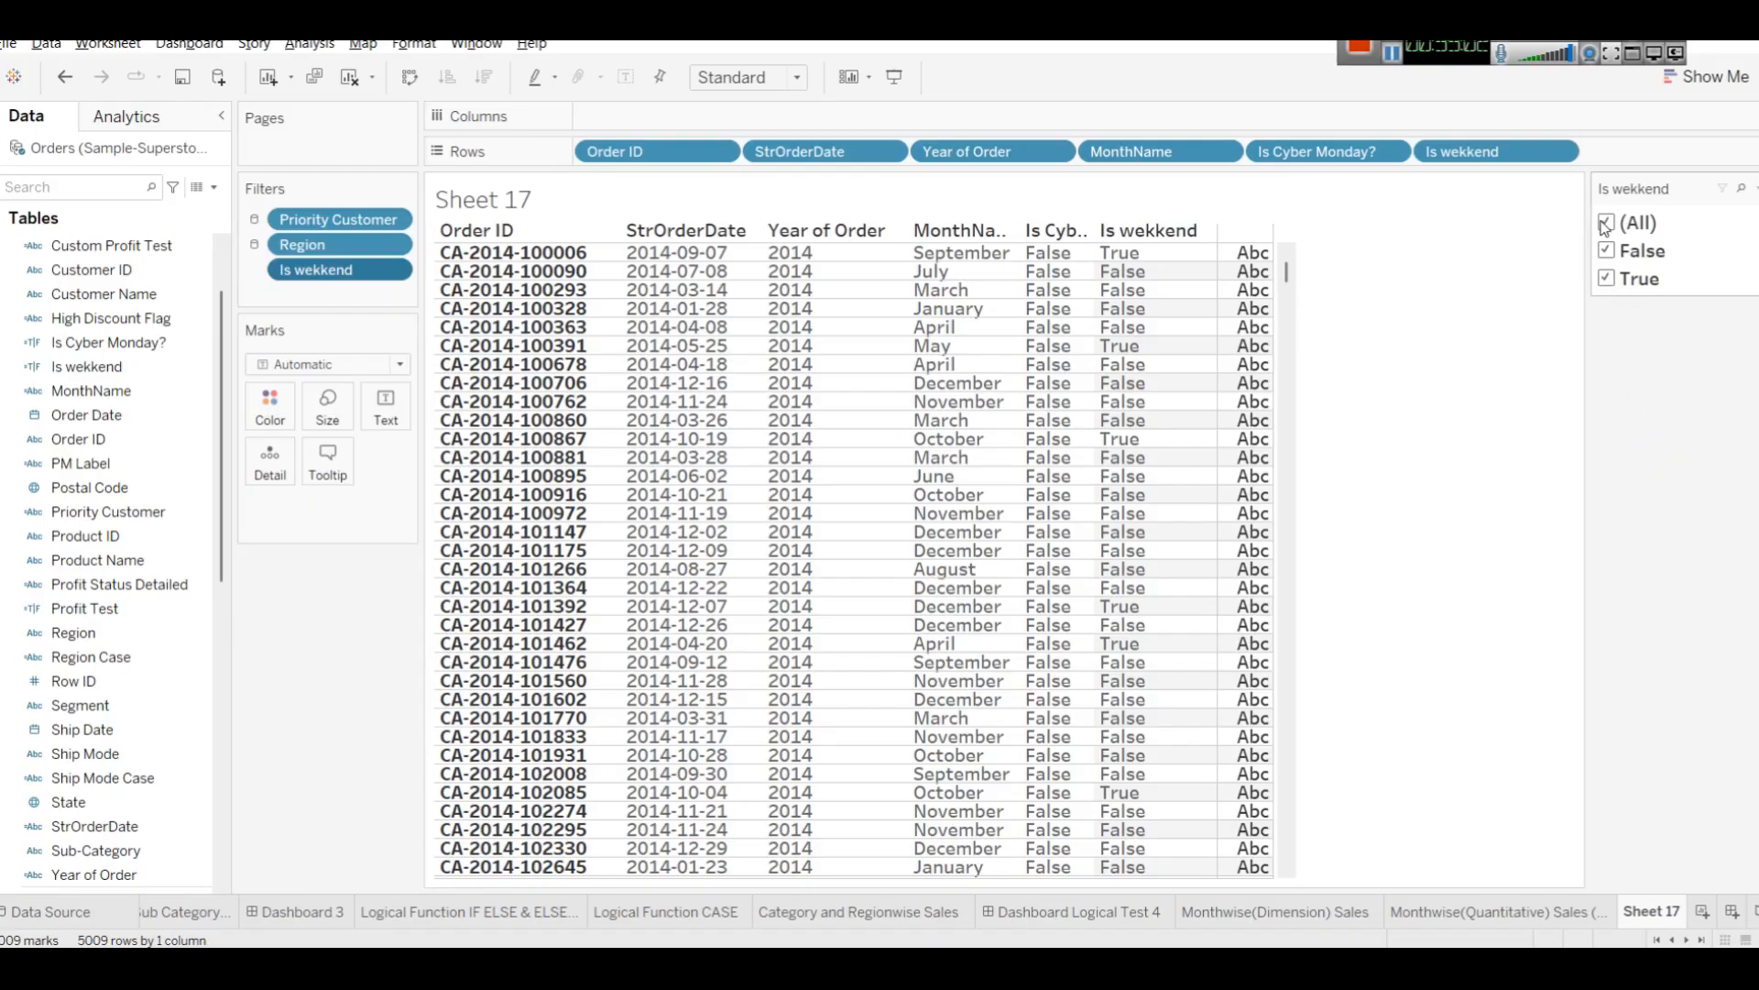
click(1607, 278)
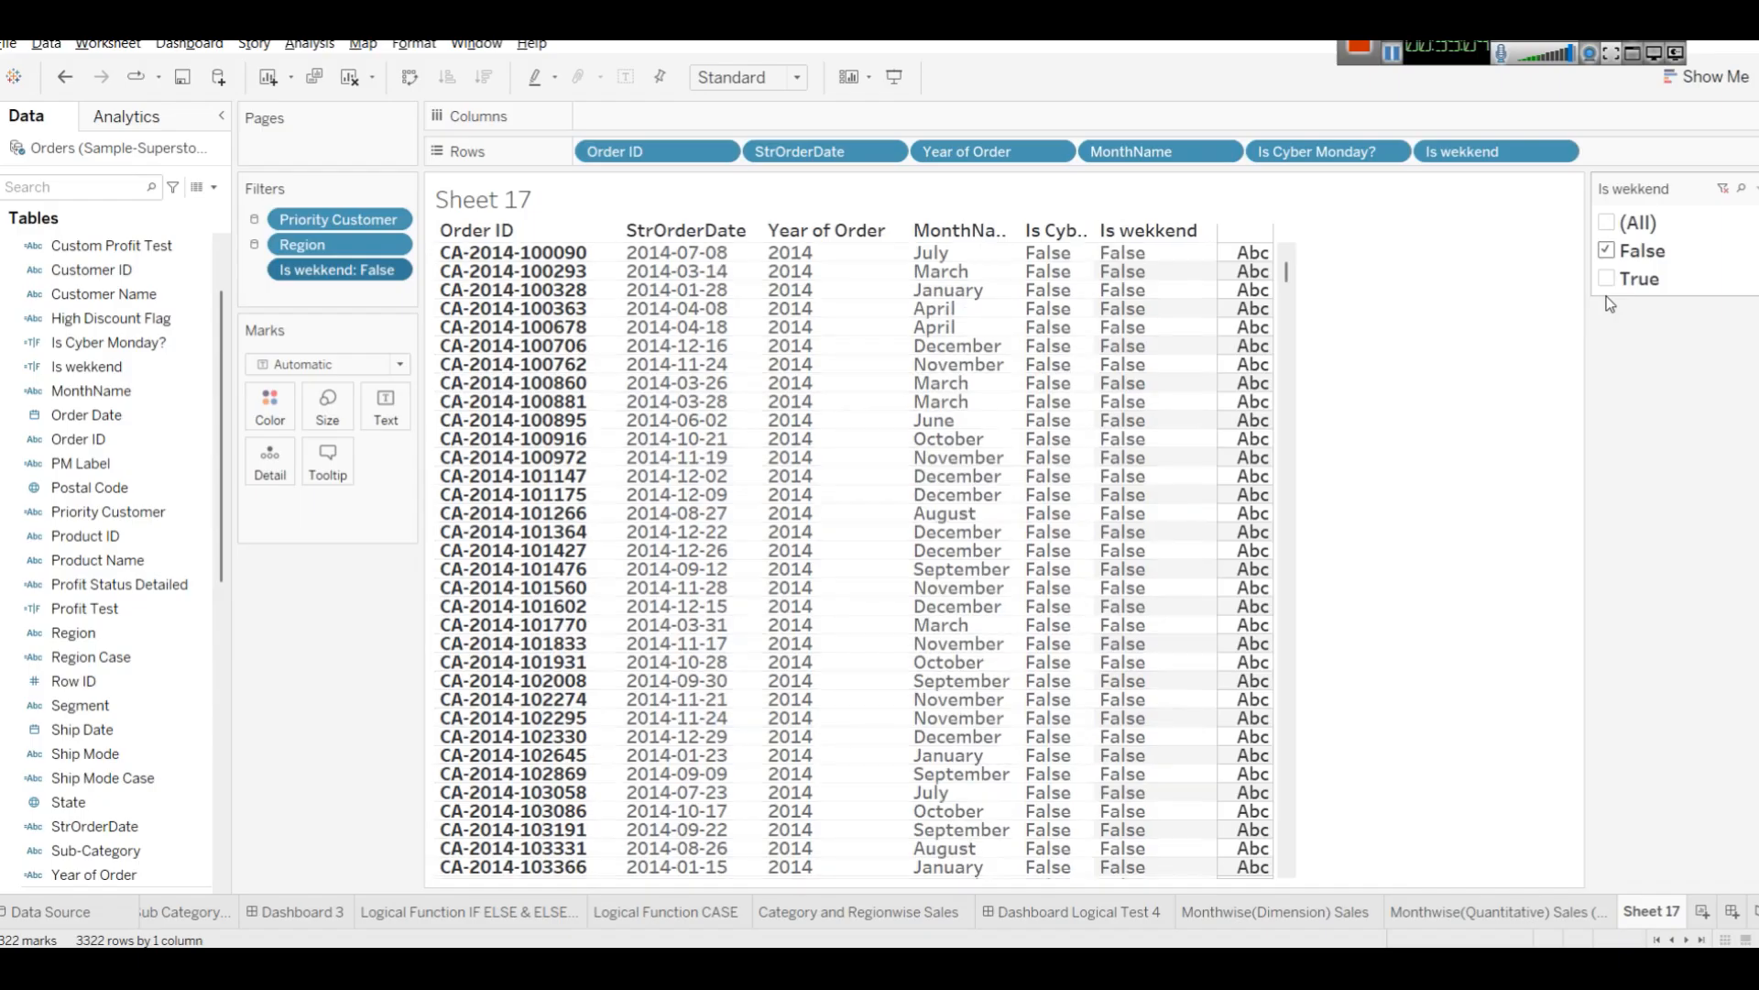
click(1607, 251)
click(1610, 279)
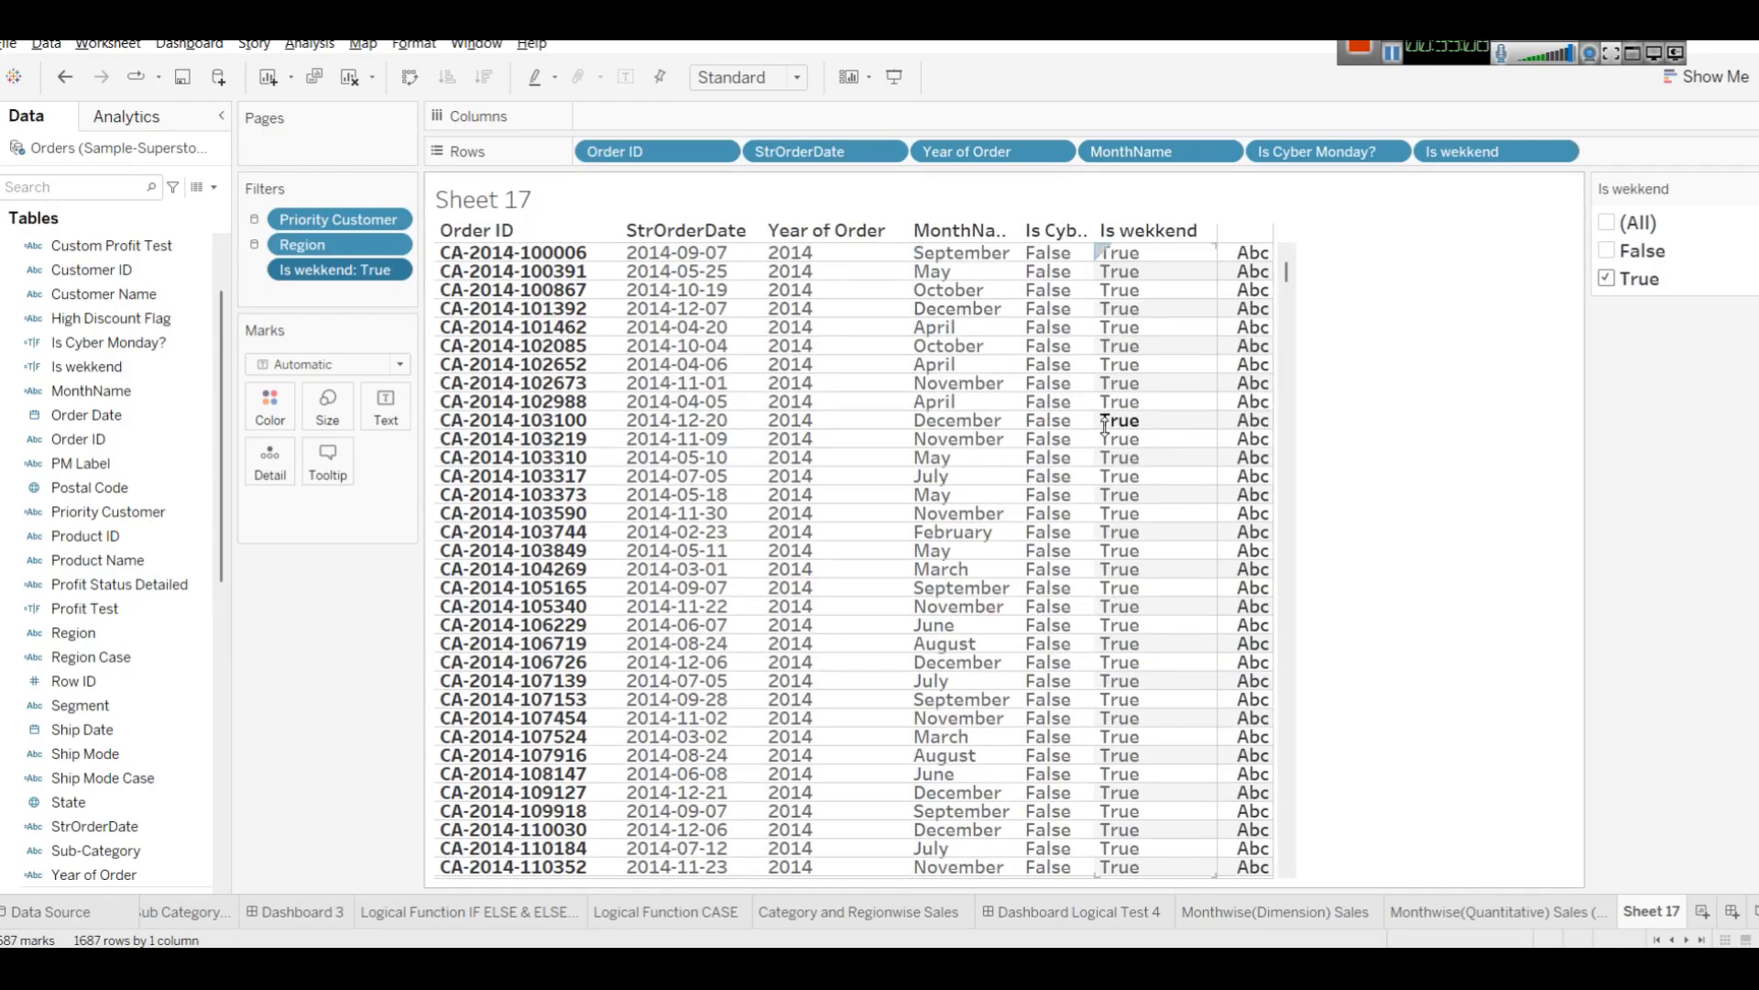
click(1608, 251)
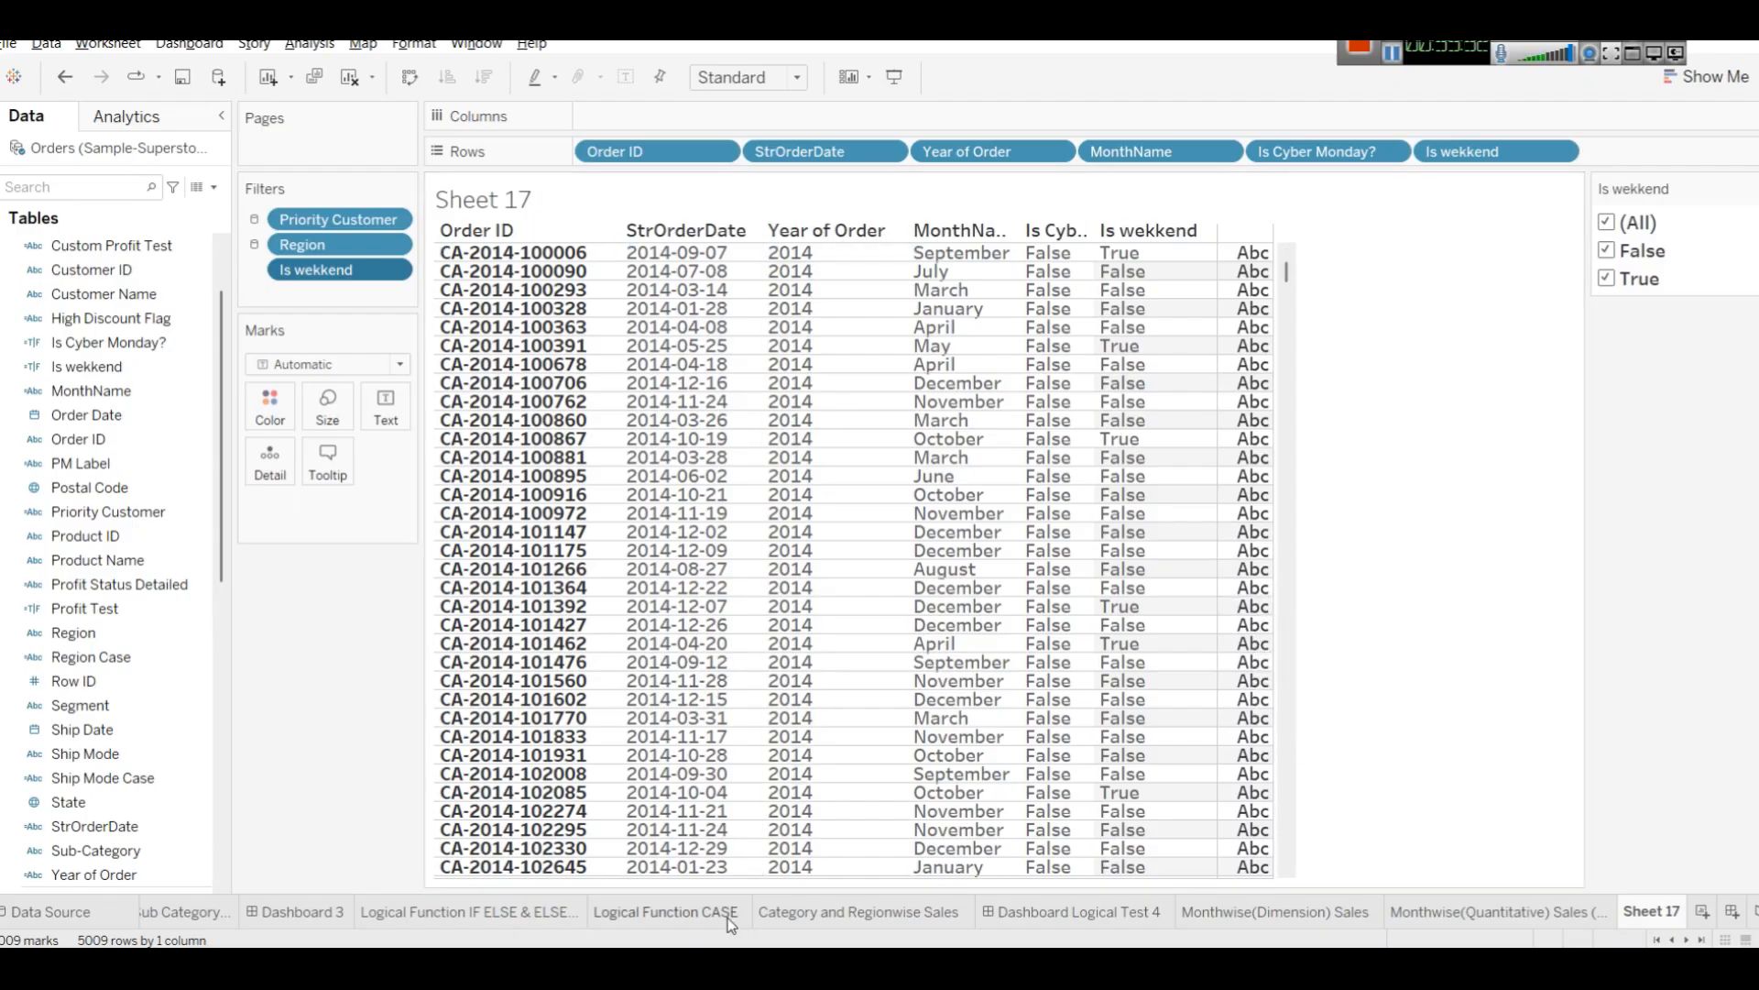
Switch to the tutorial page in the browser and copy the Days to Ship (Actual) name and its DATEDIFF formula.
mouse_move(648, 962)
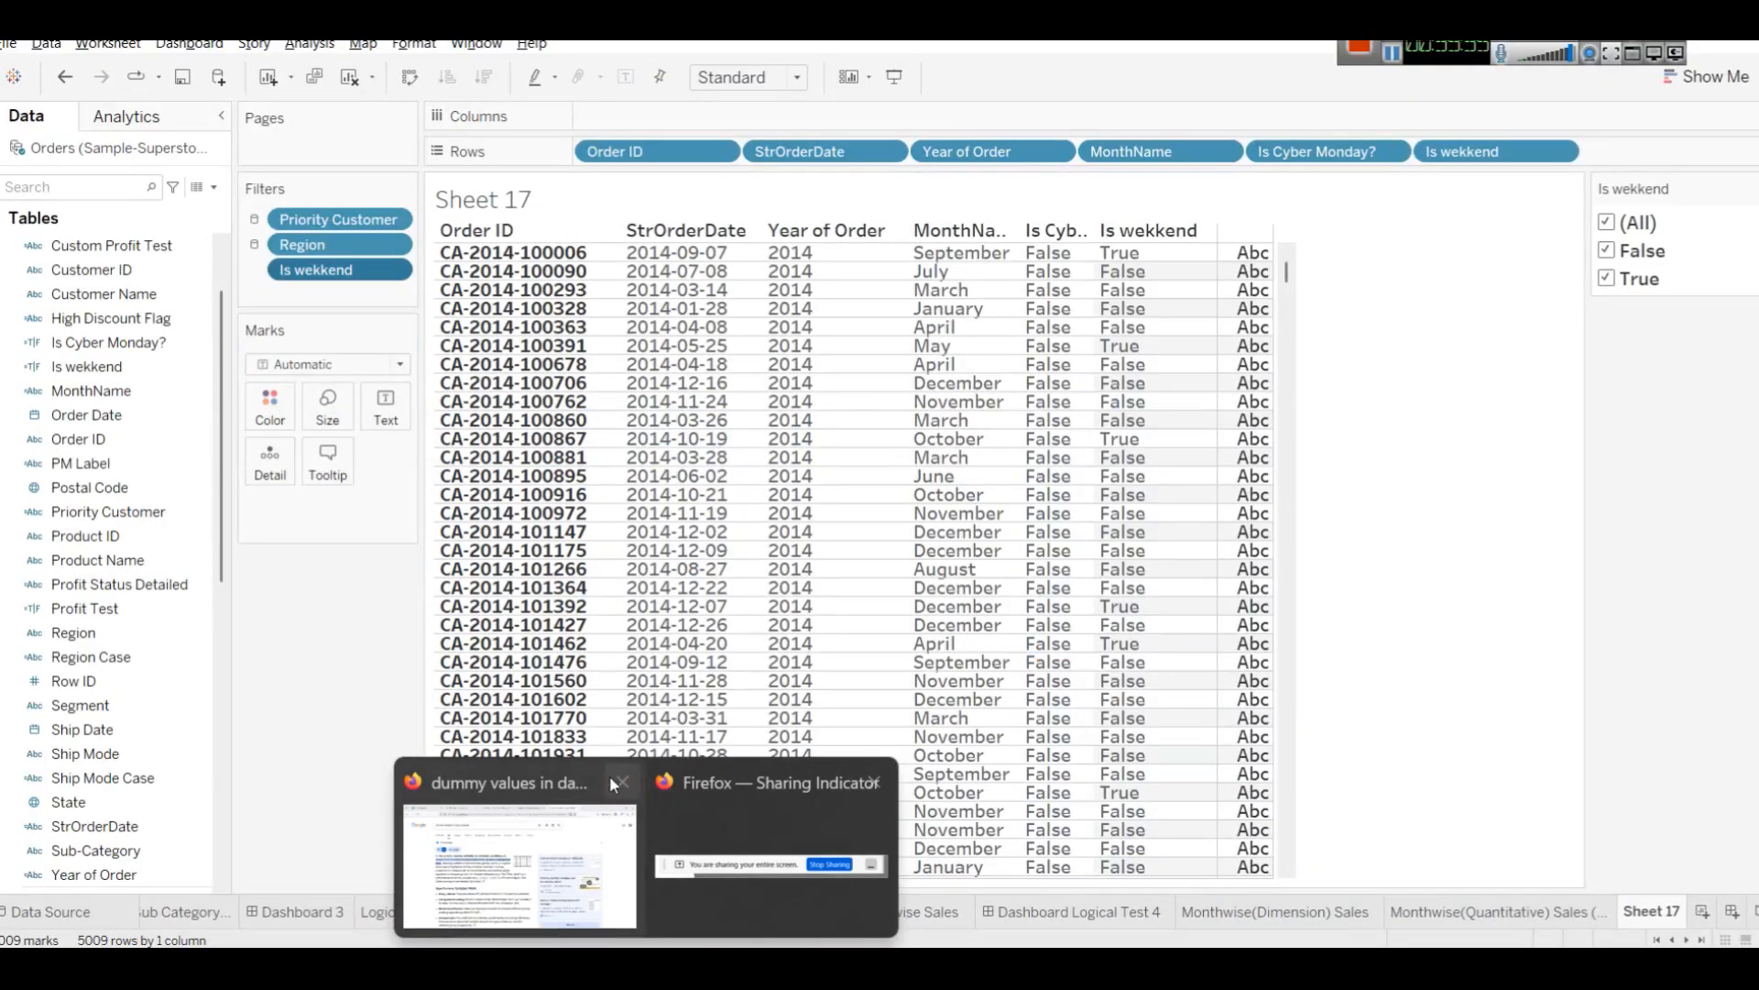
click(587, 793)
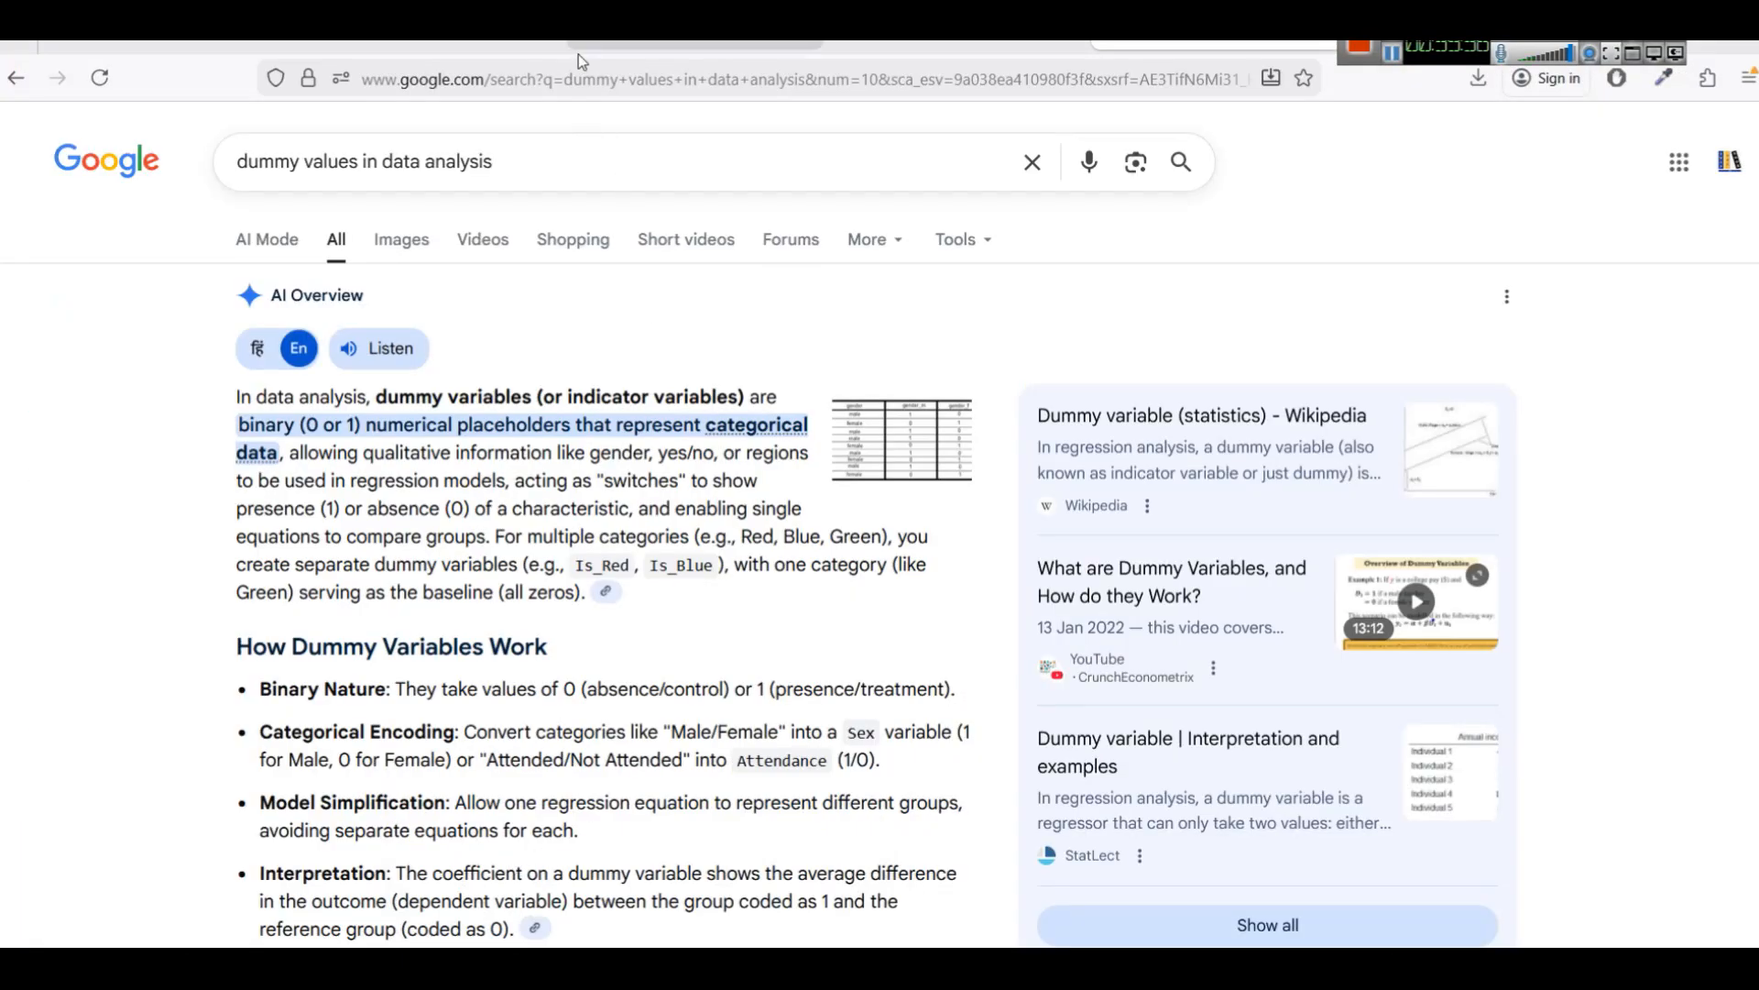
click(1056, 57)
scroll(843, 513, down, 3)
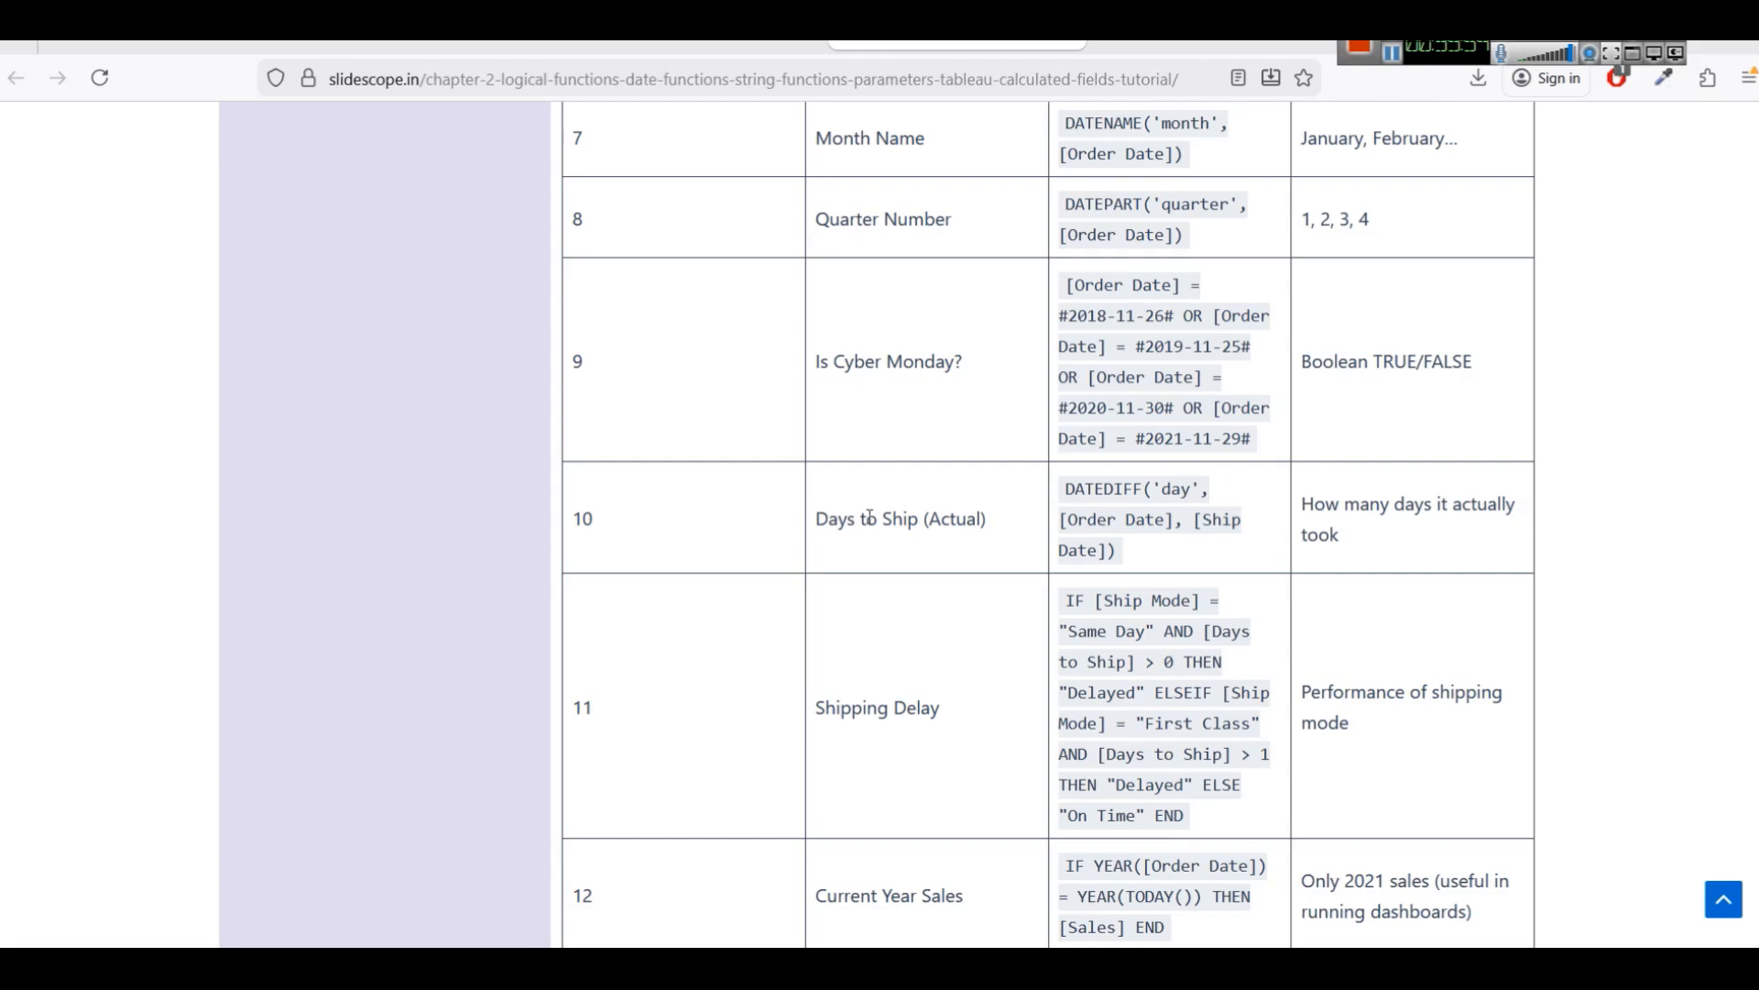
drag(818, 521, 1145, 547)
key(ctrl+c)
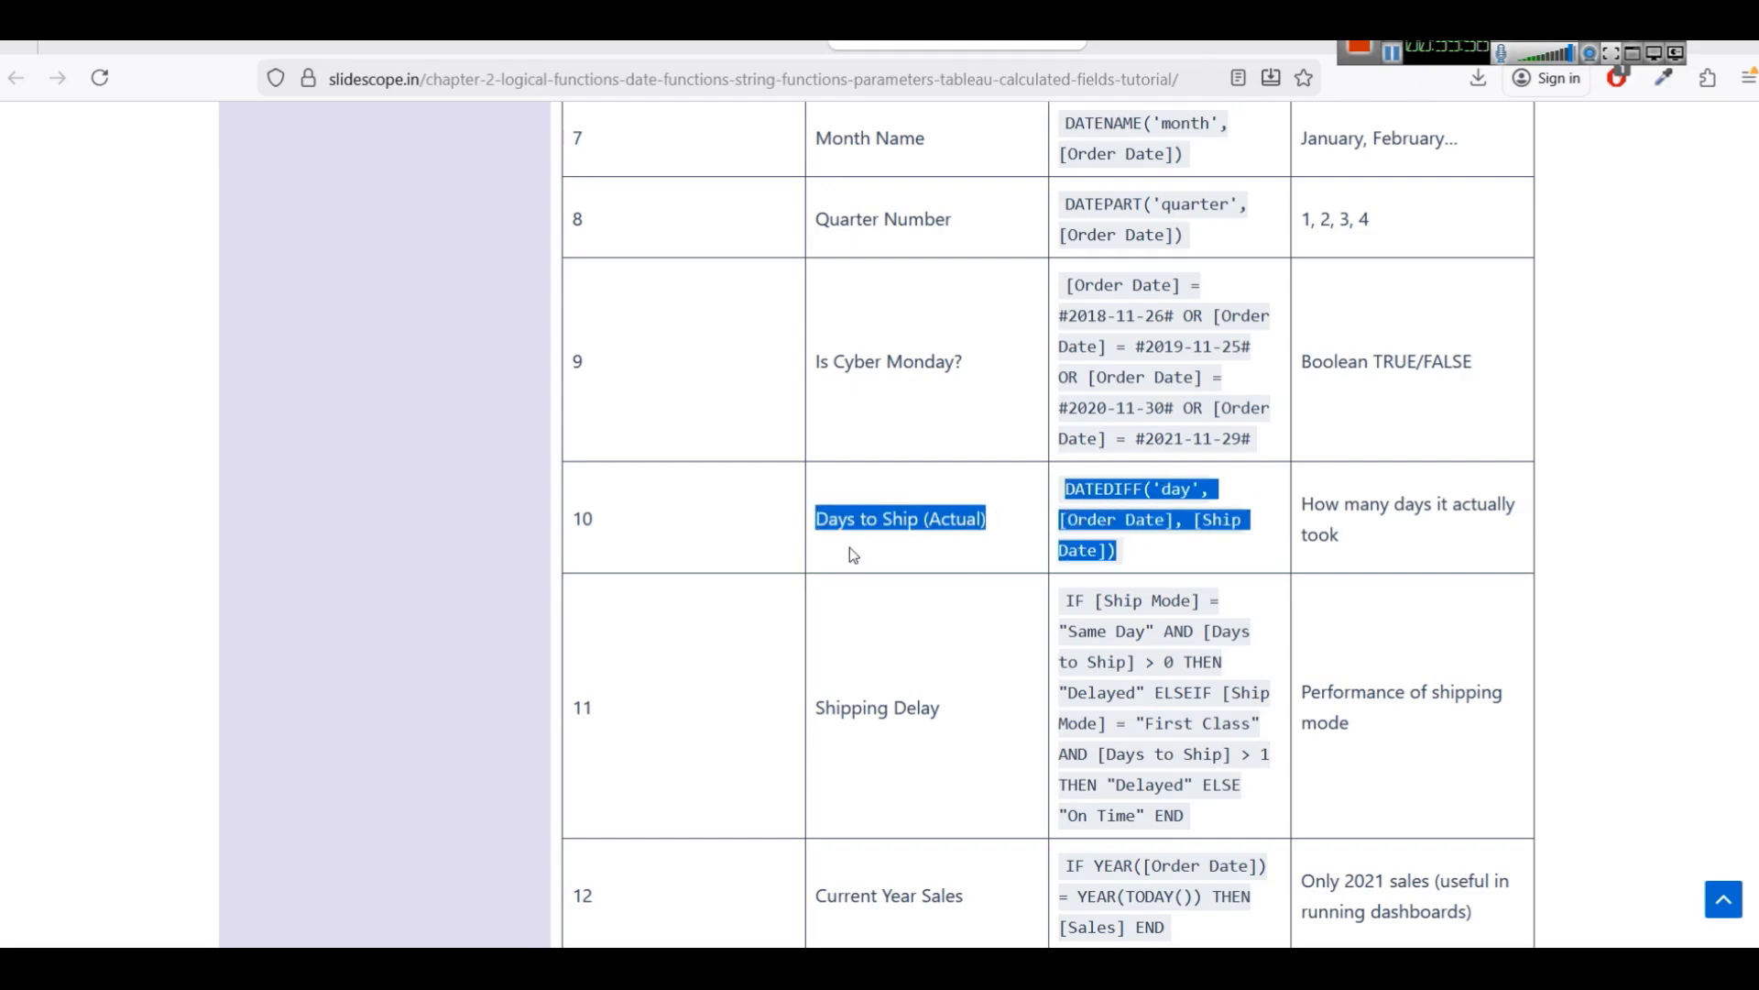
click(687, 964)
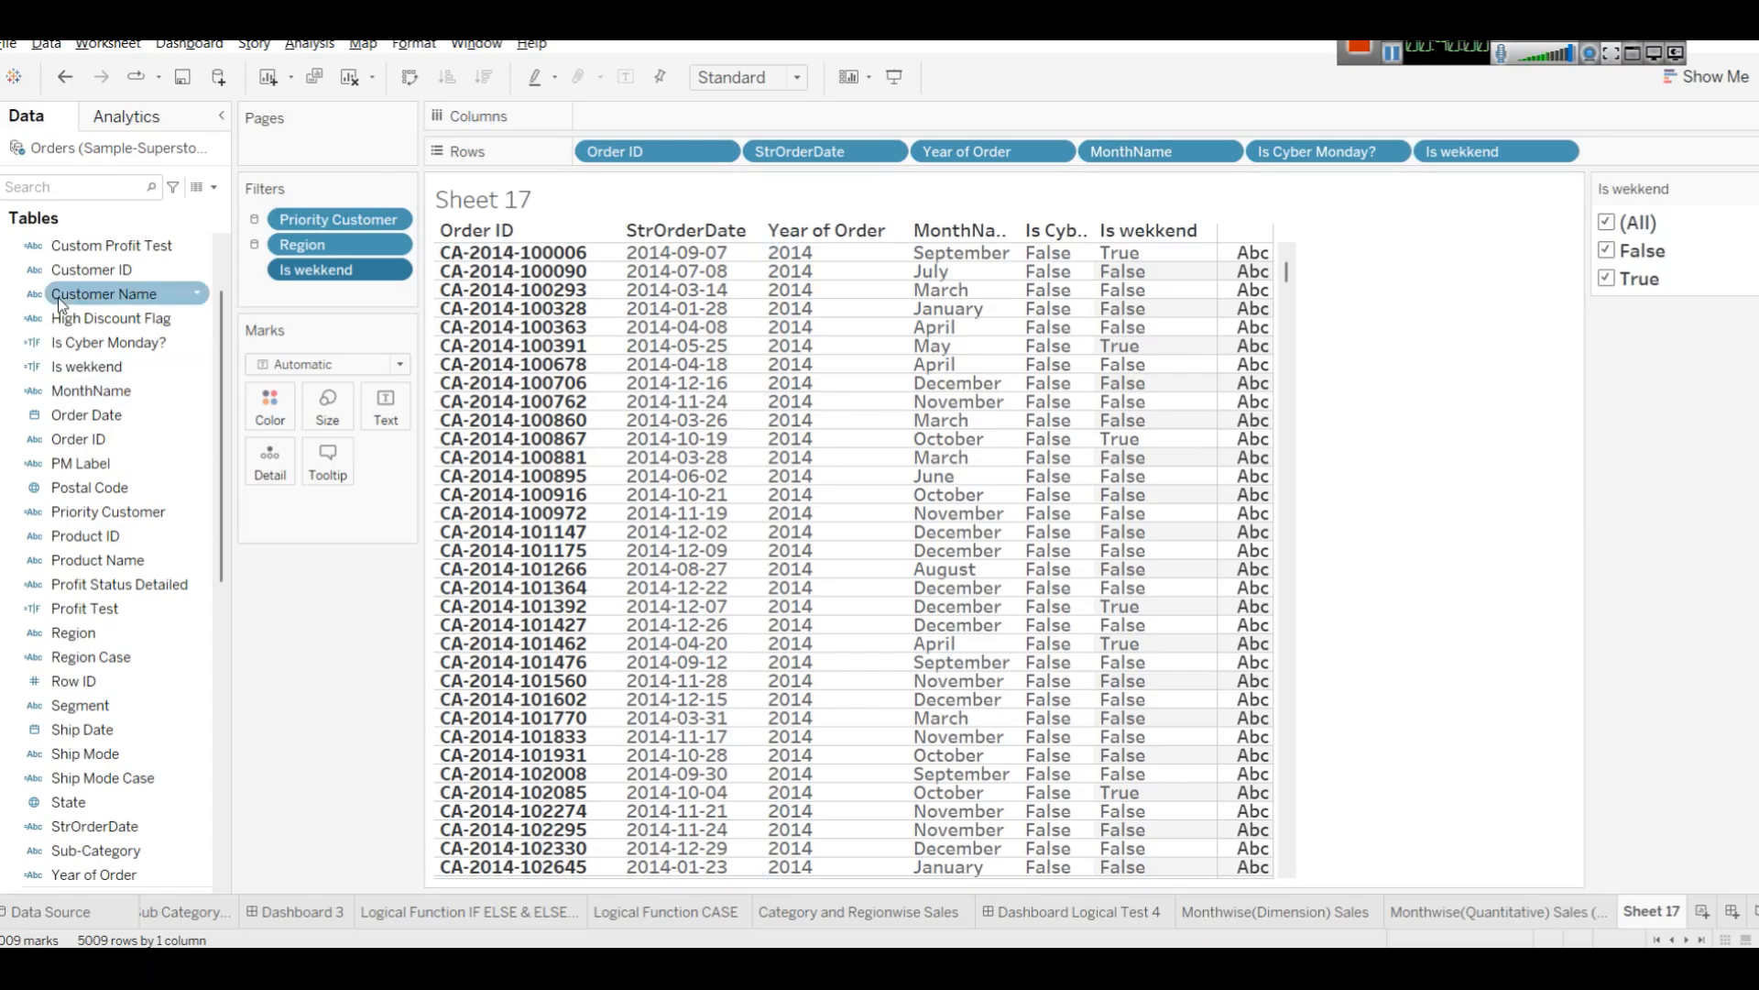
Create a calculated field named Days to Ship (Actual) with DATEDIFF('day', [Order Date], [Ship Date]) and apply it.
scroll(57, 297, up, 2)
click(207, 189)
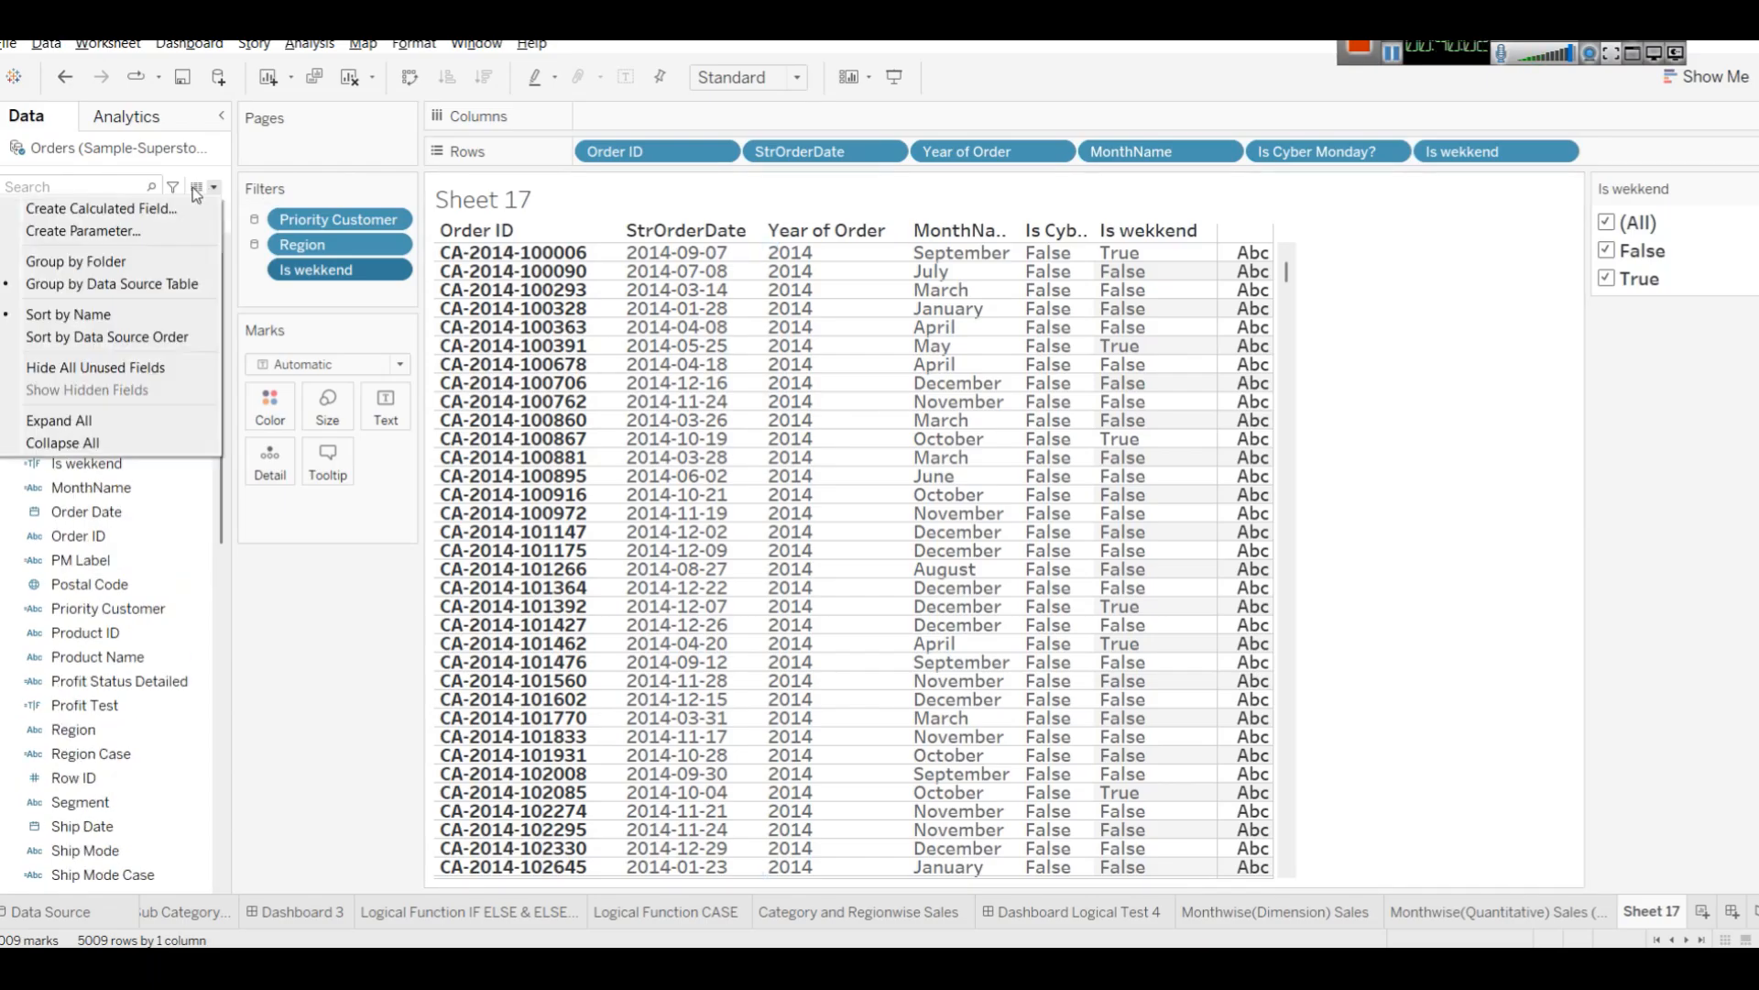
click(152, 218)
key(ctrl+v)
drag(942, 636, 879, 636)
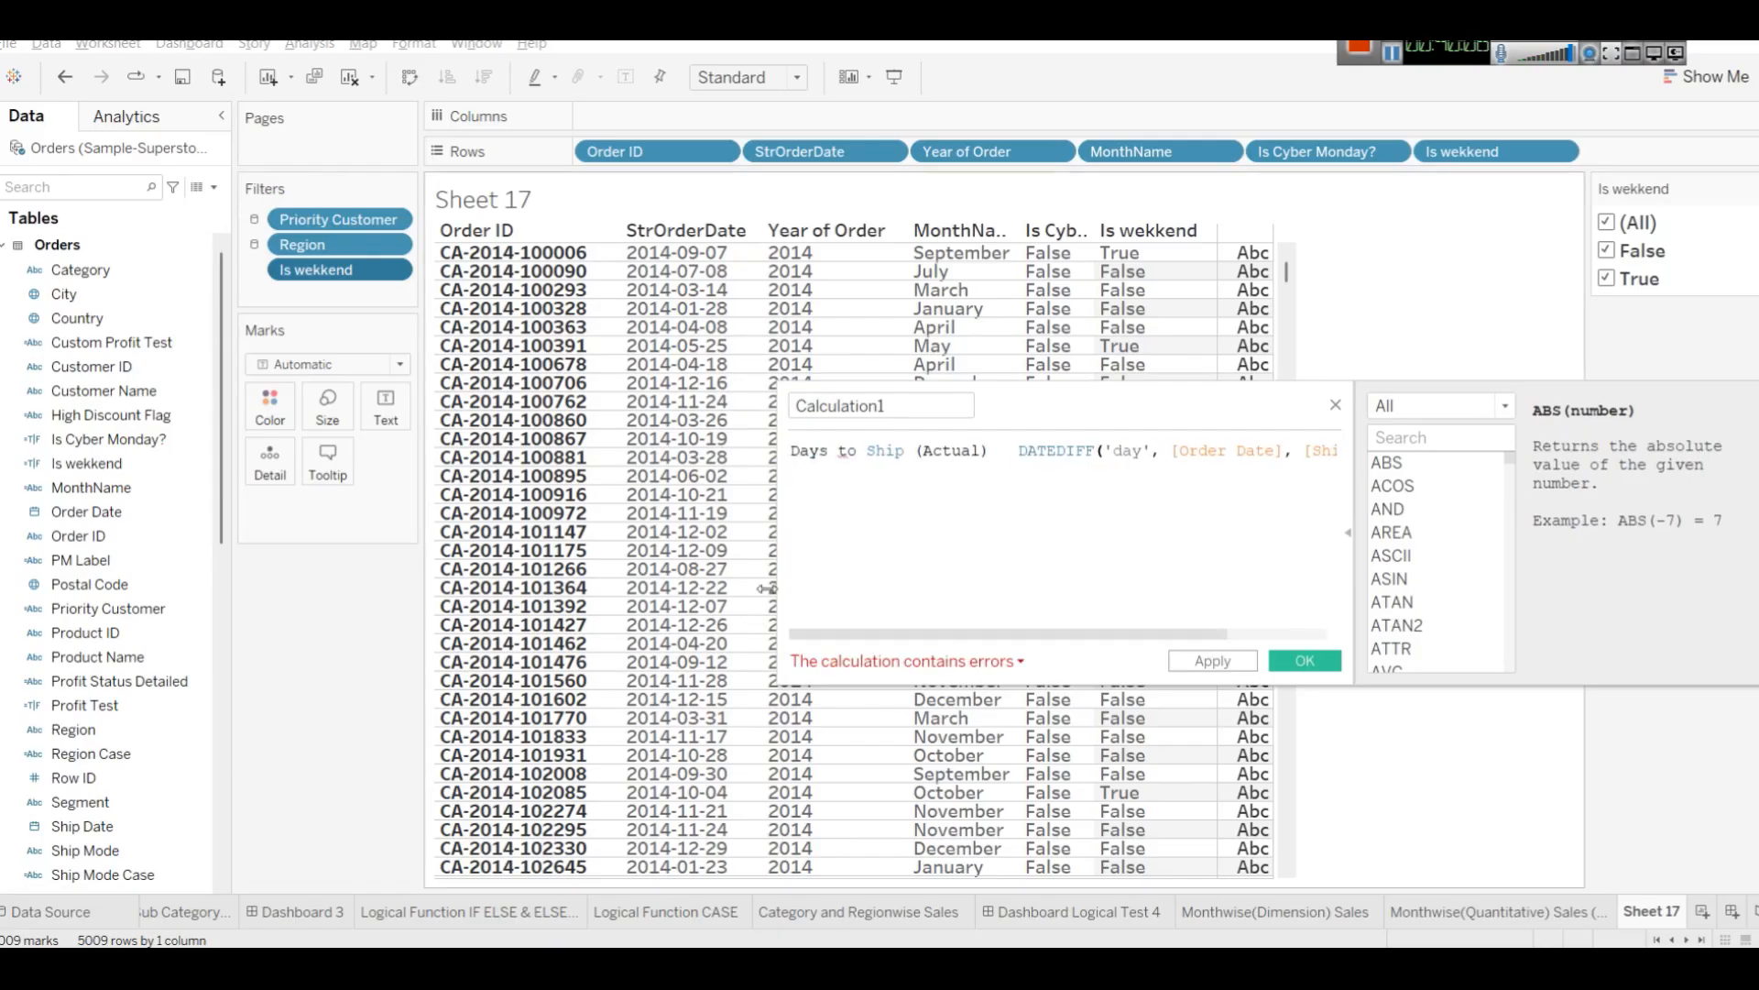
drag(1008, 444, 859, 407)
key(ctrl+x)
key(ctrl+v)
key(Delete)
key(Delete)
key(Delete)
click(865, 451)
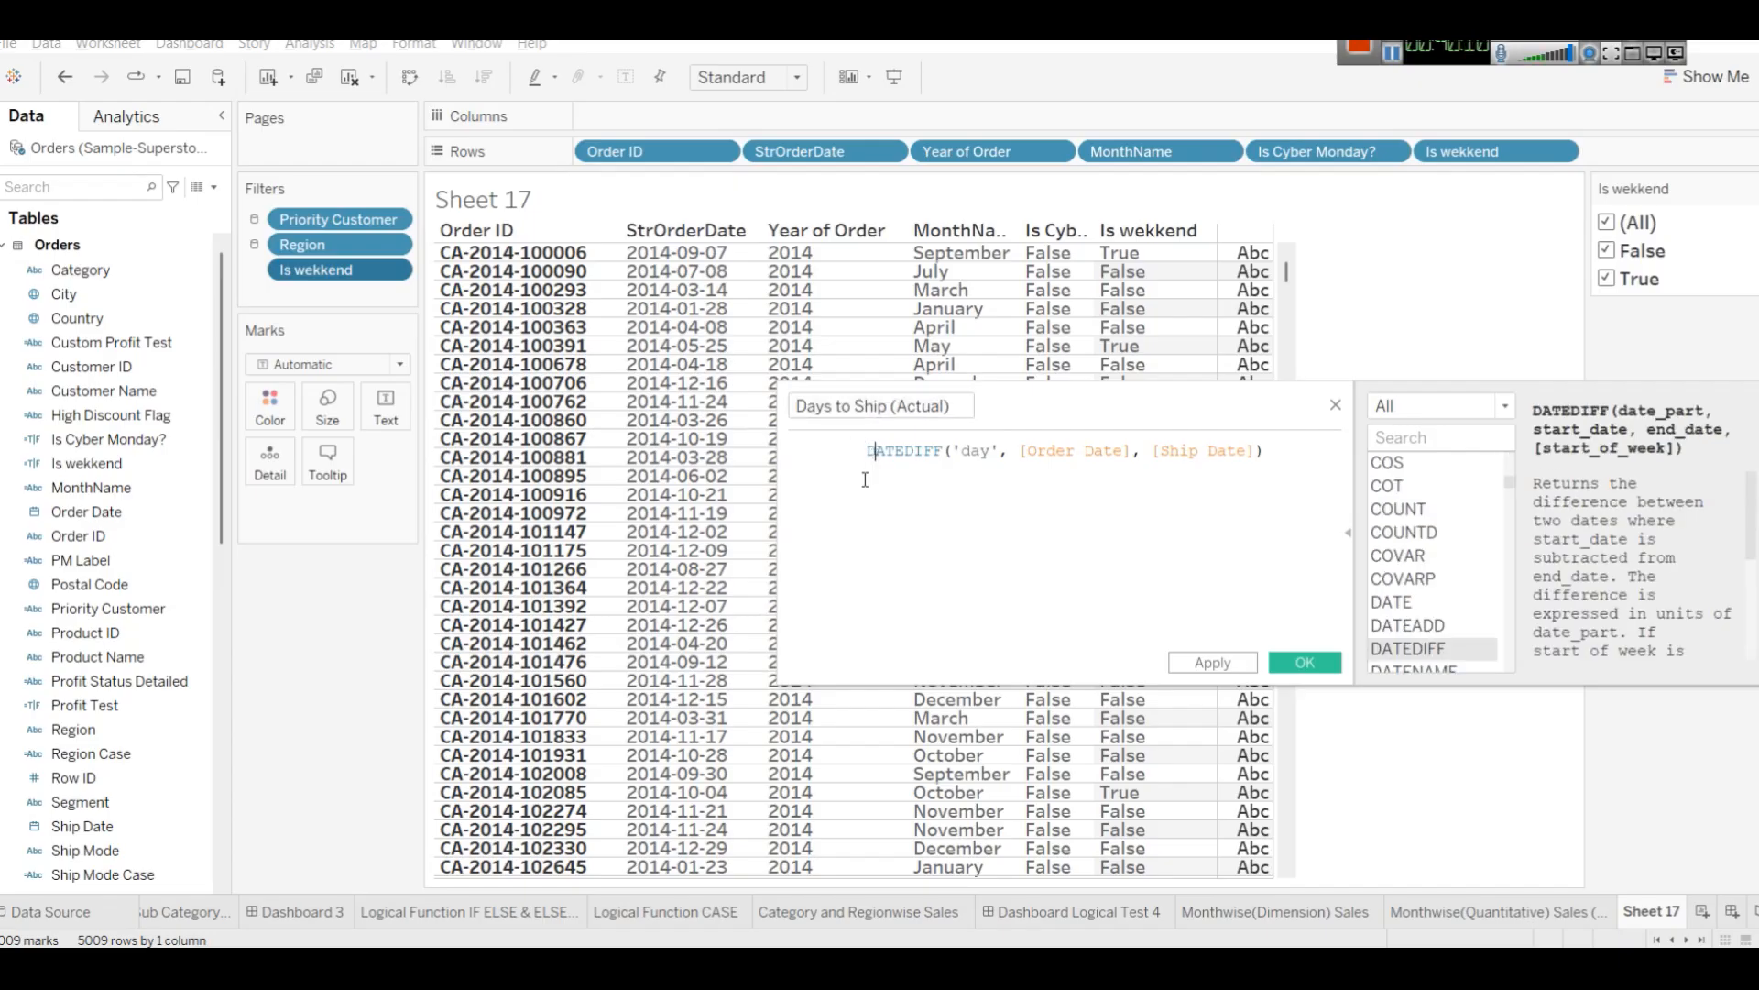
key(BackSpace)
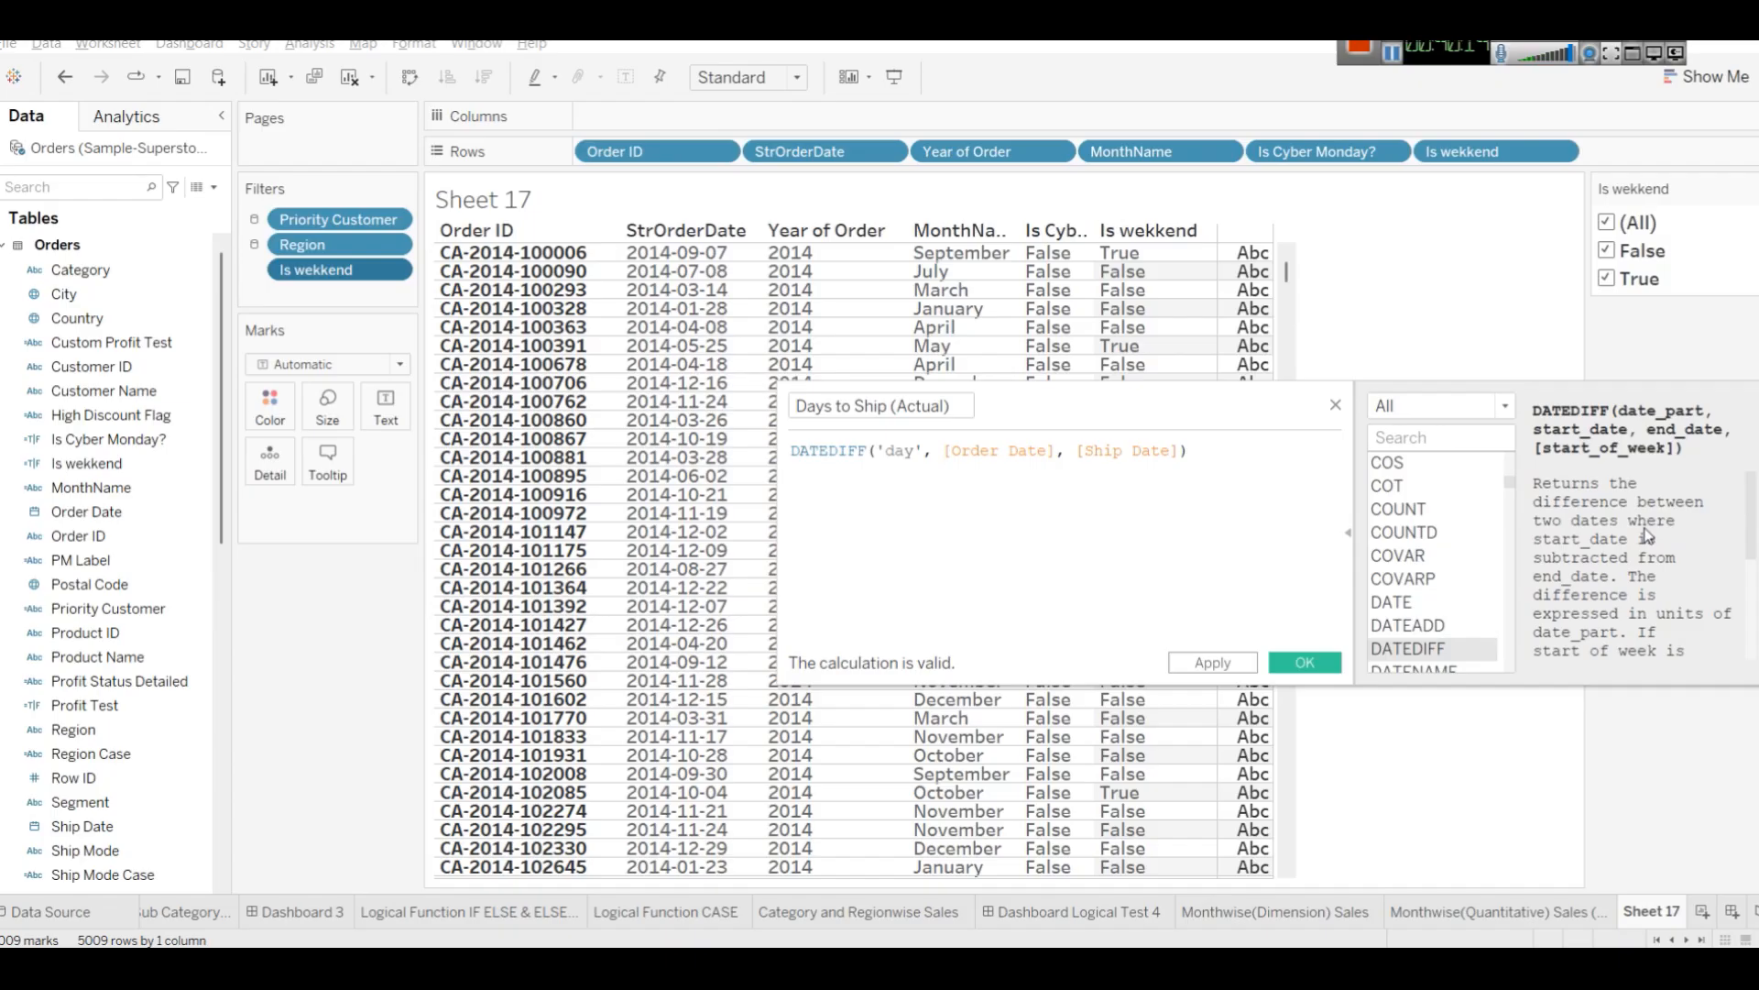
scroll(1636, 531, down, 2)
scroll(1696, 533, up, 2)
click(1216, 667)
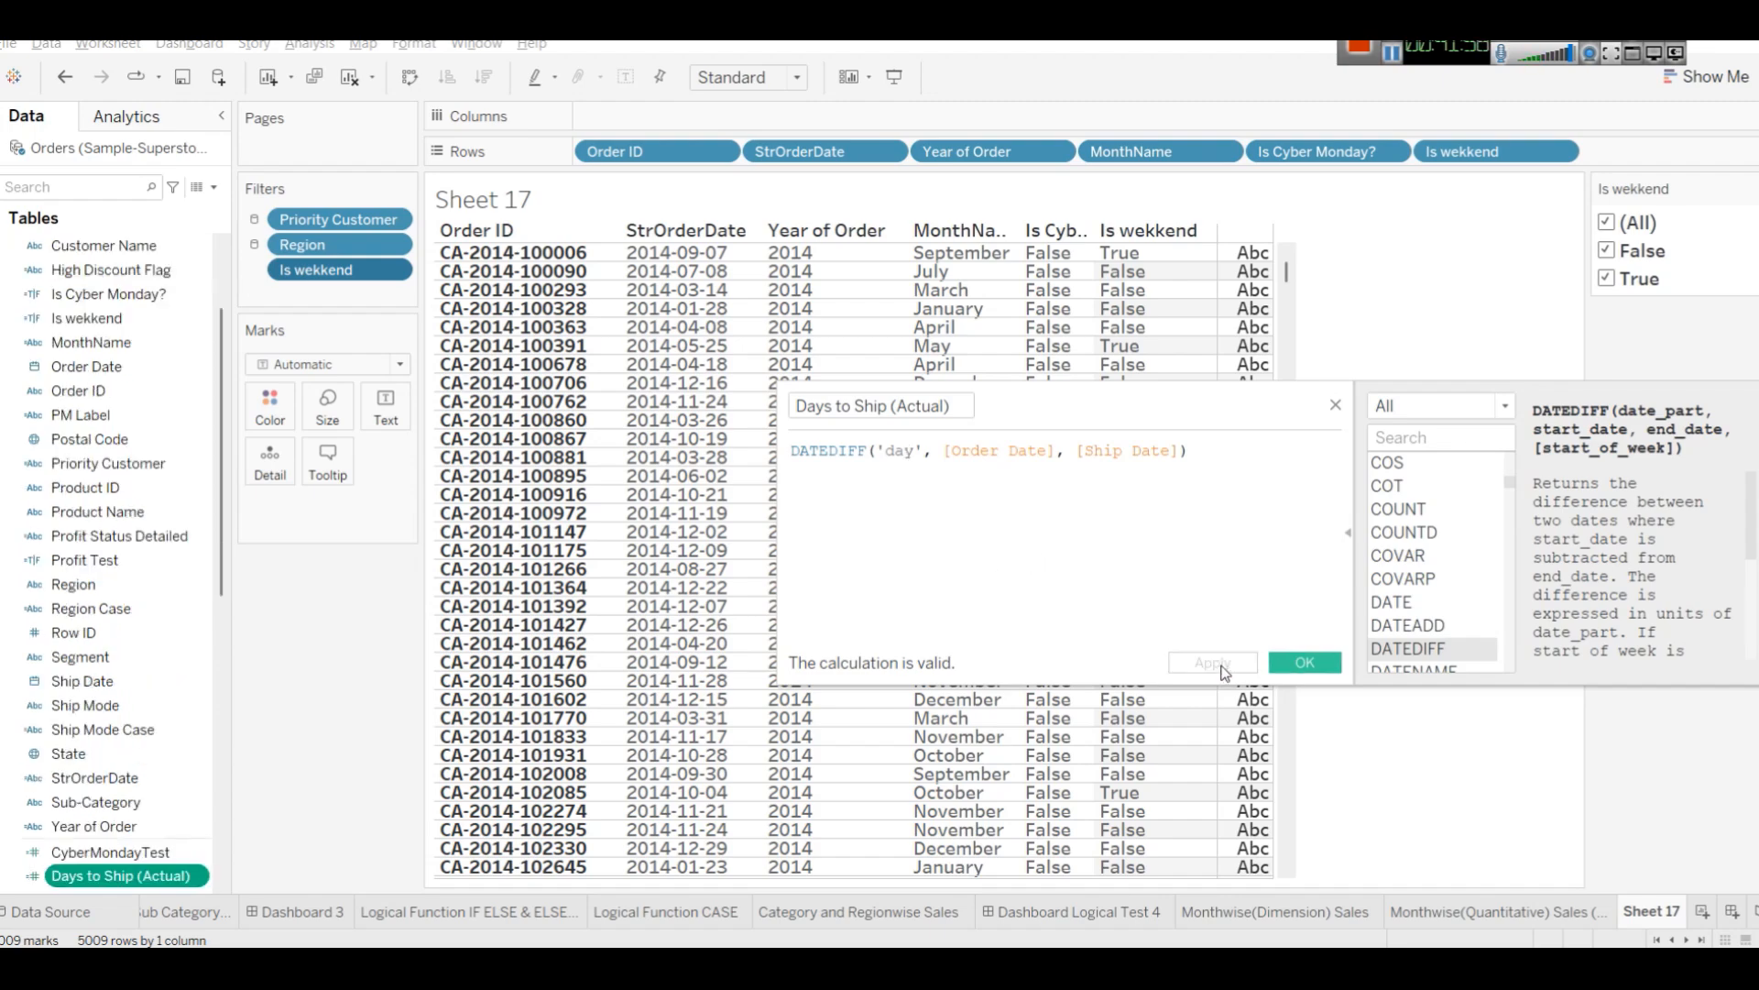
click(1299, 665)
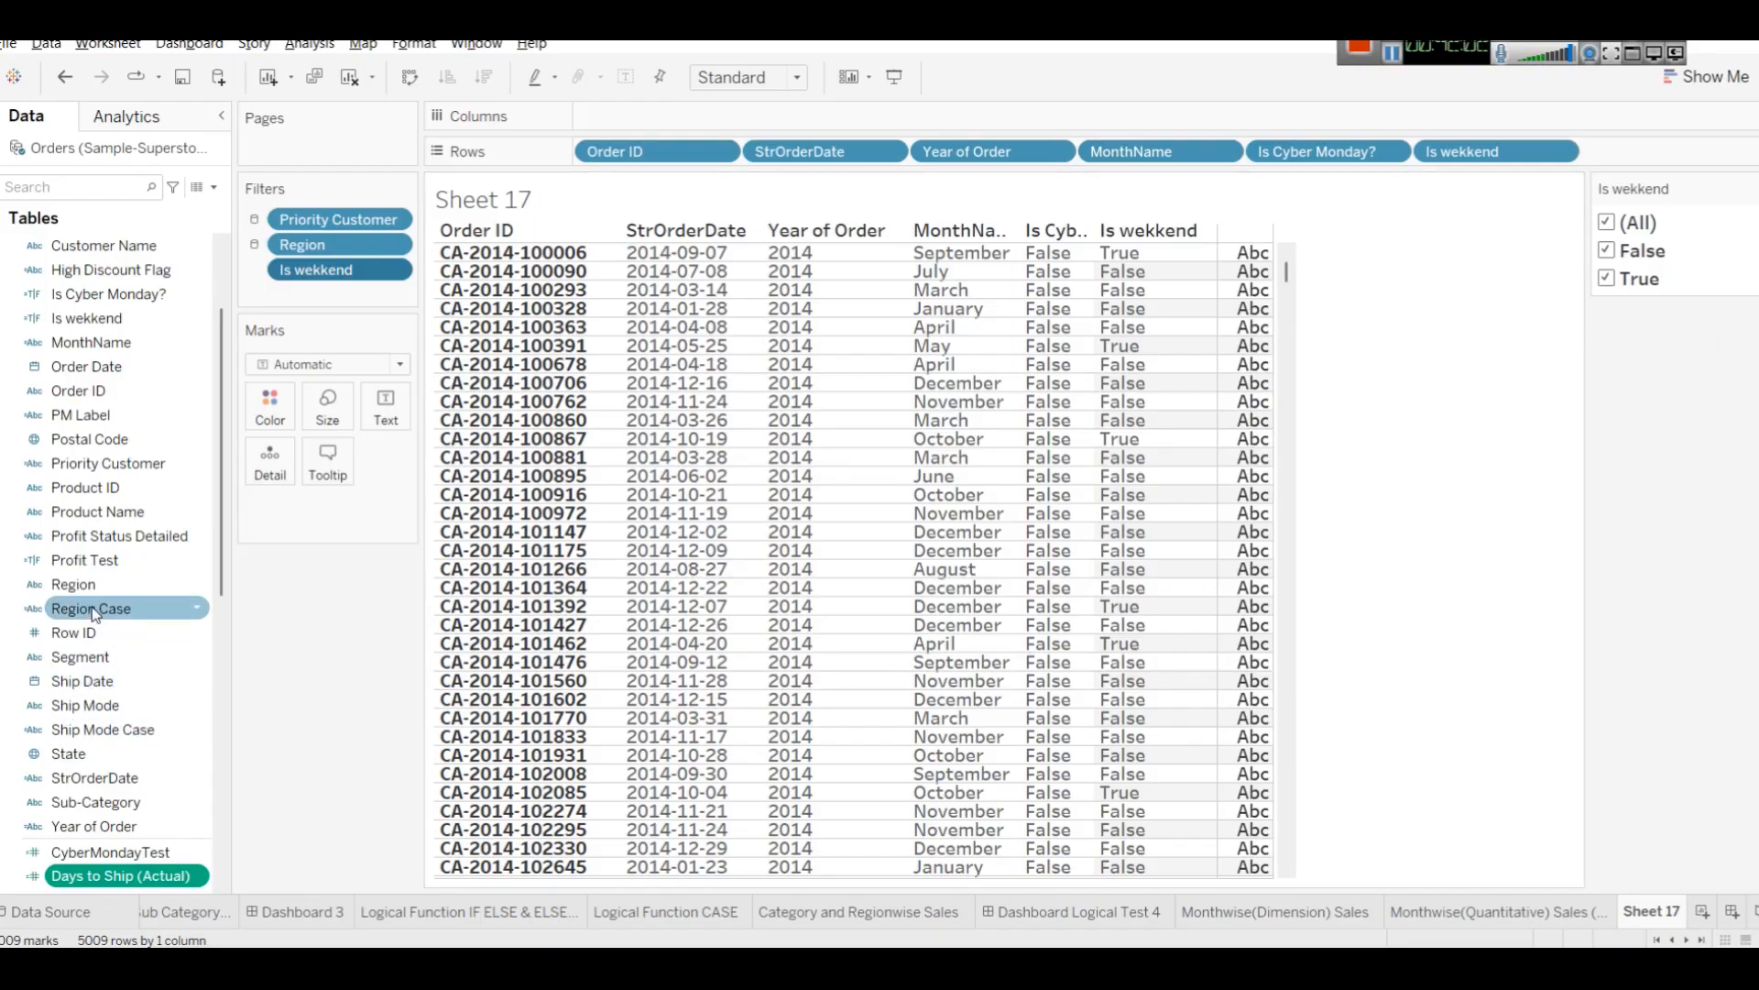
Add Days to Ship (Actual) to the table as the value column and sort the rows descending by it.
scroll(91, 605, up, 3)
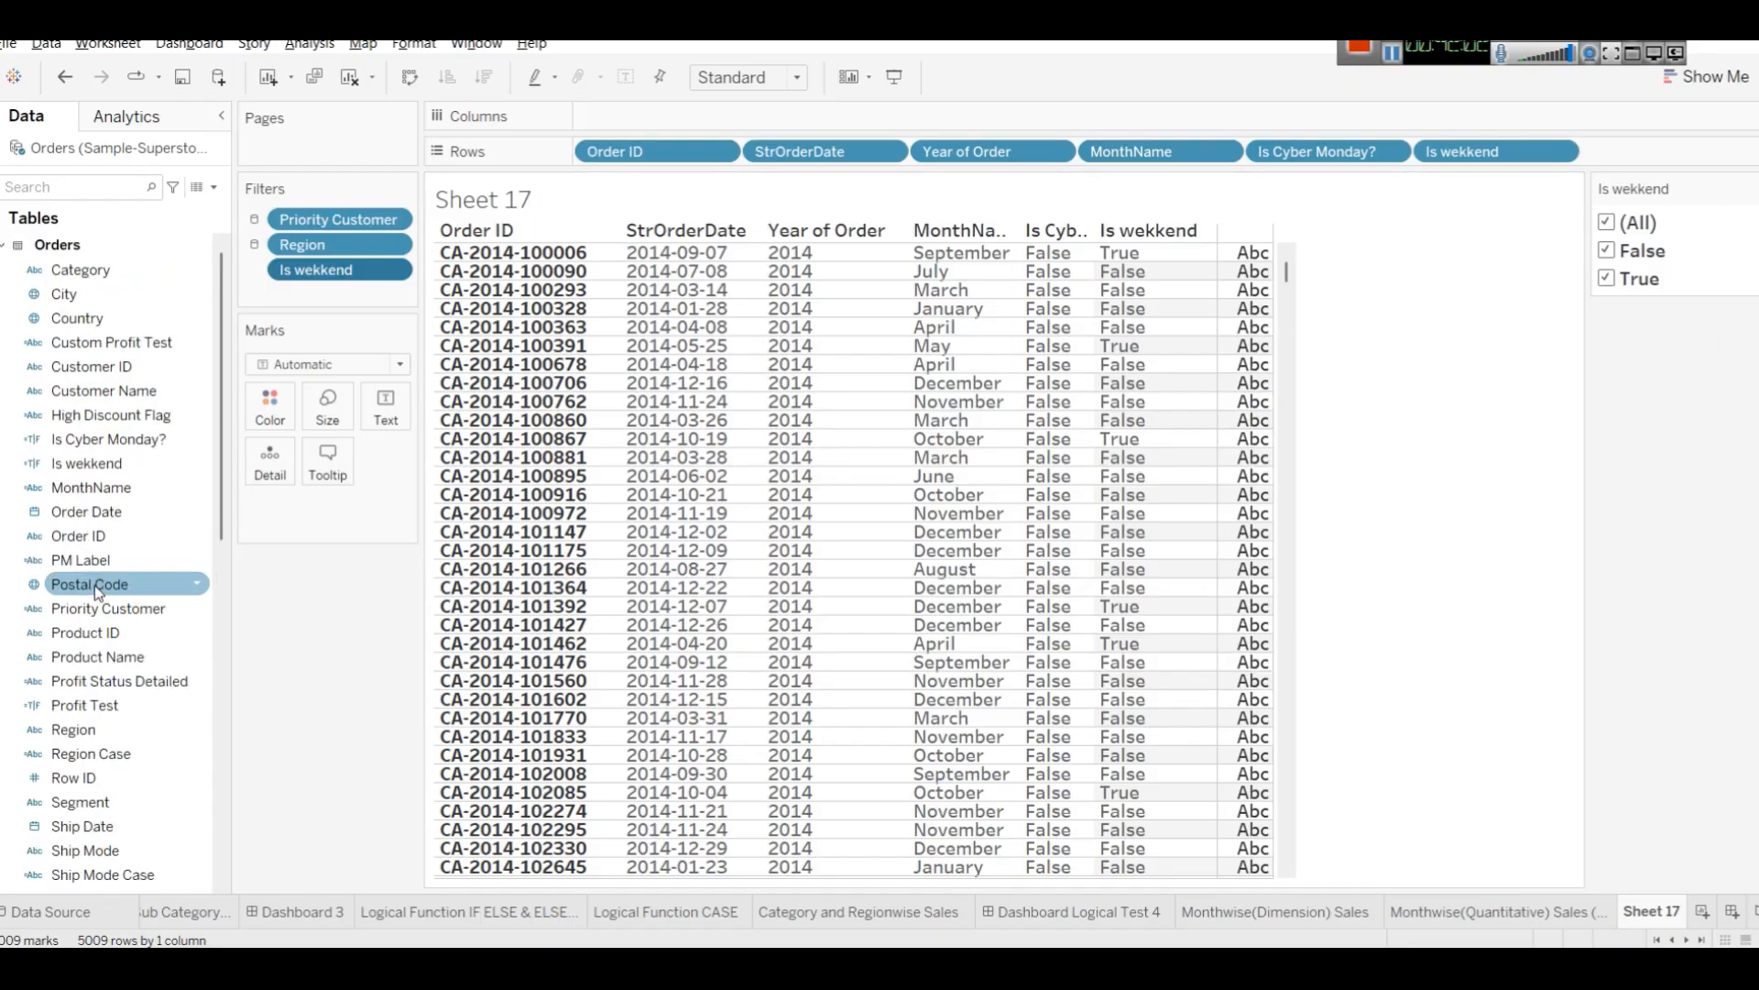
click(64, 189)
text(ship)
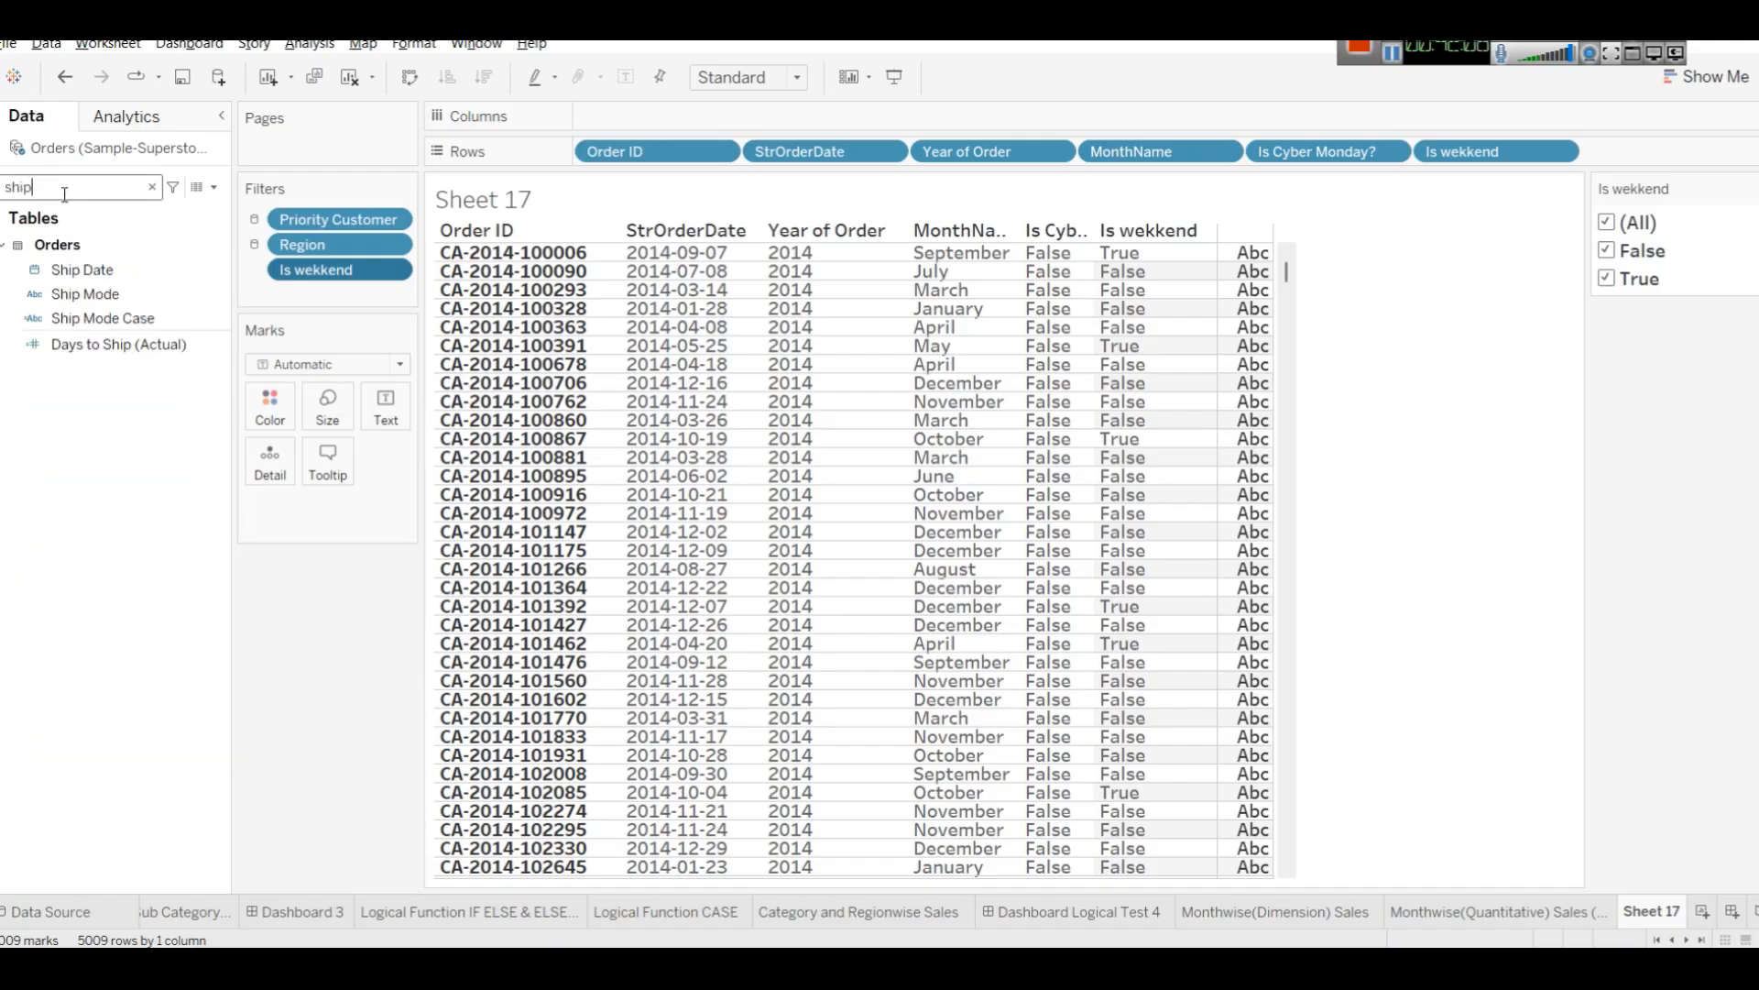
drag(117, 344, 1196, 256)
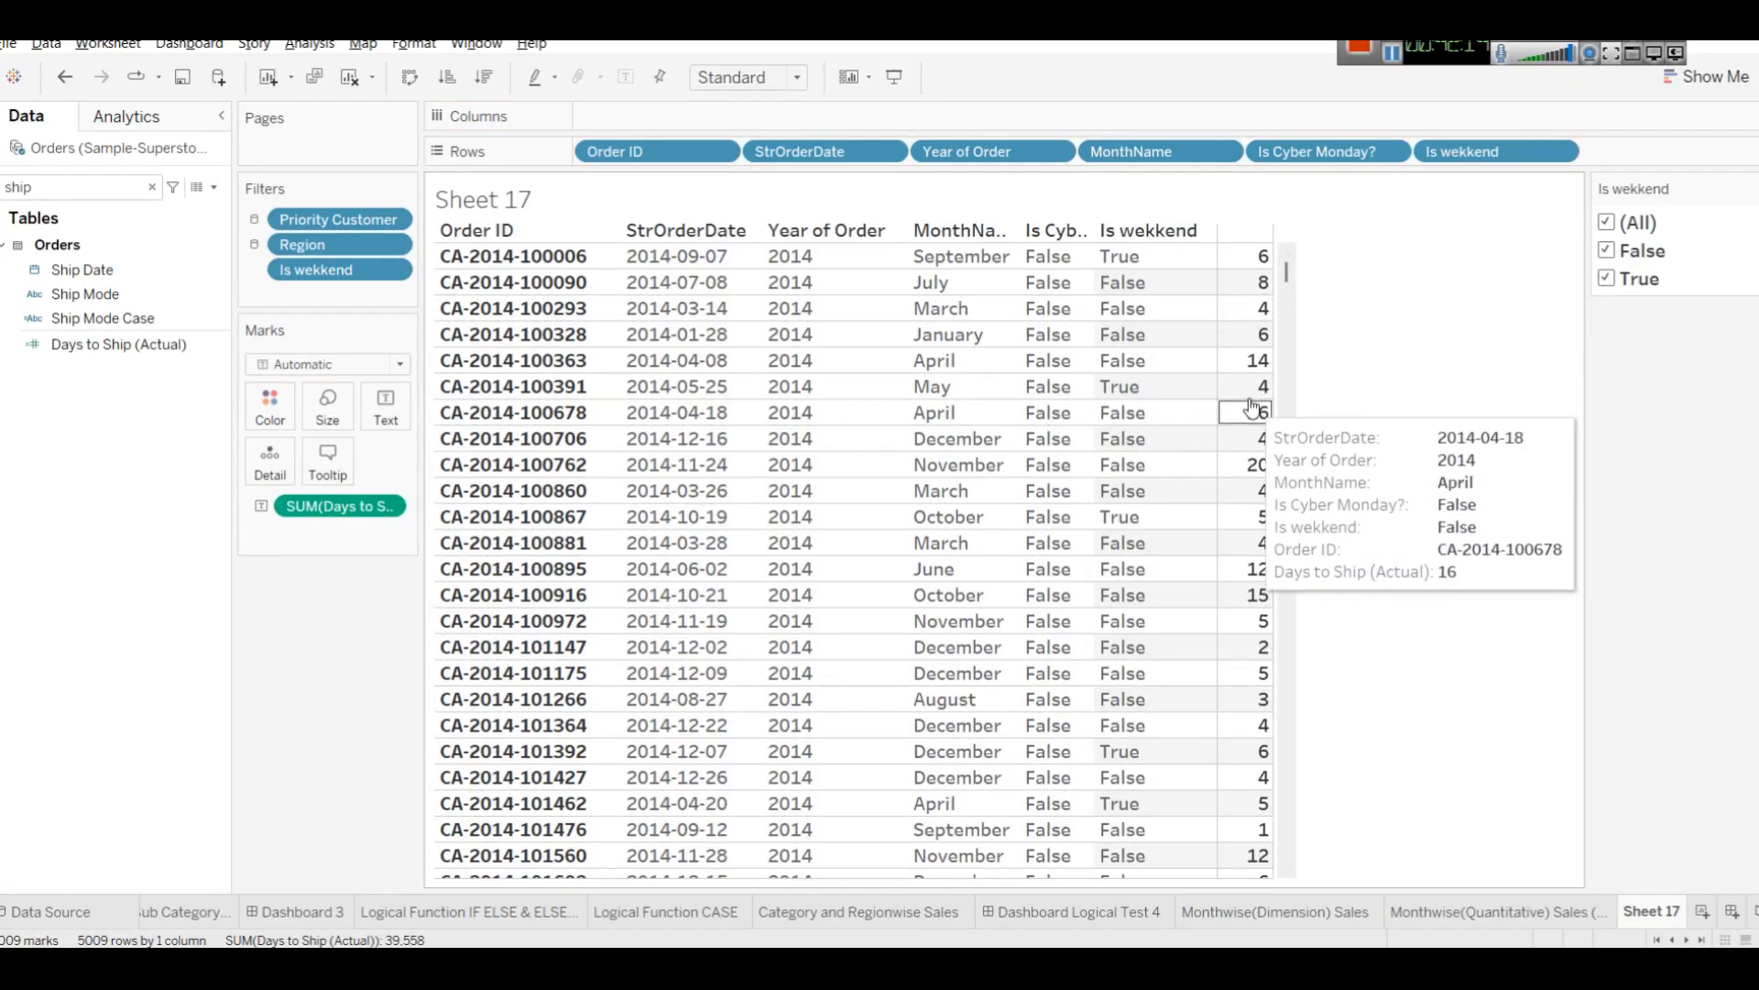
right_click(1254, 235)
click(1340, 270)
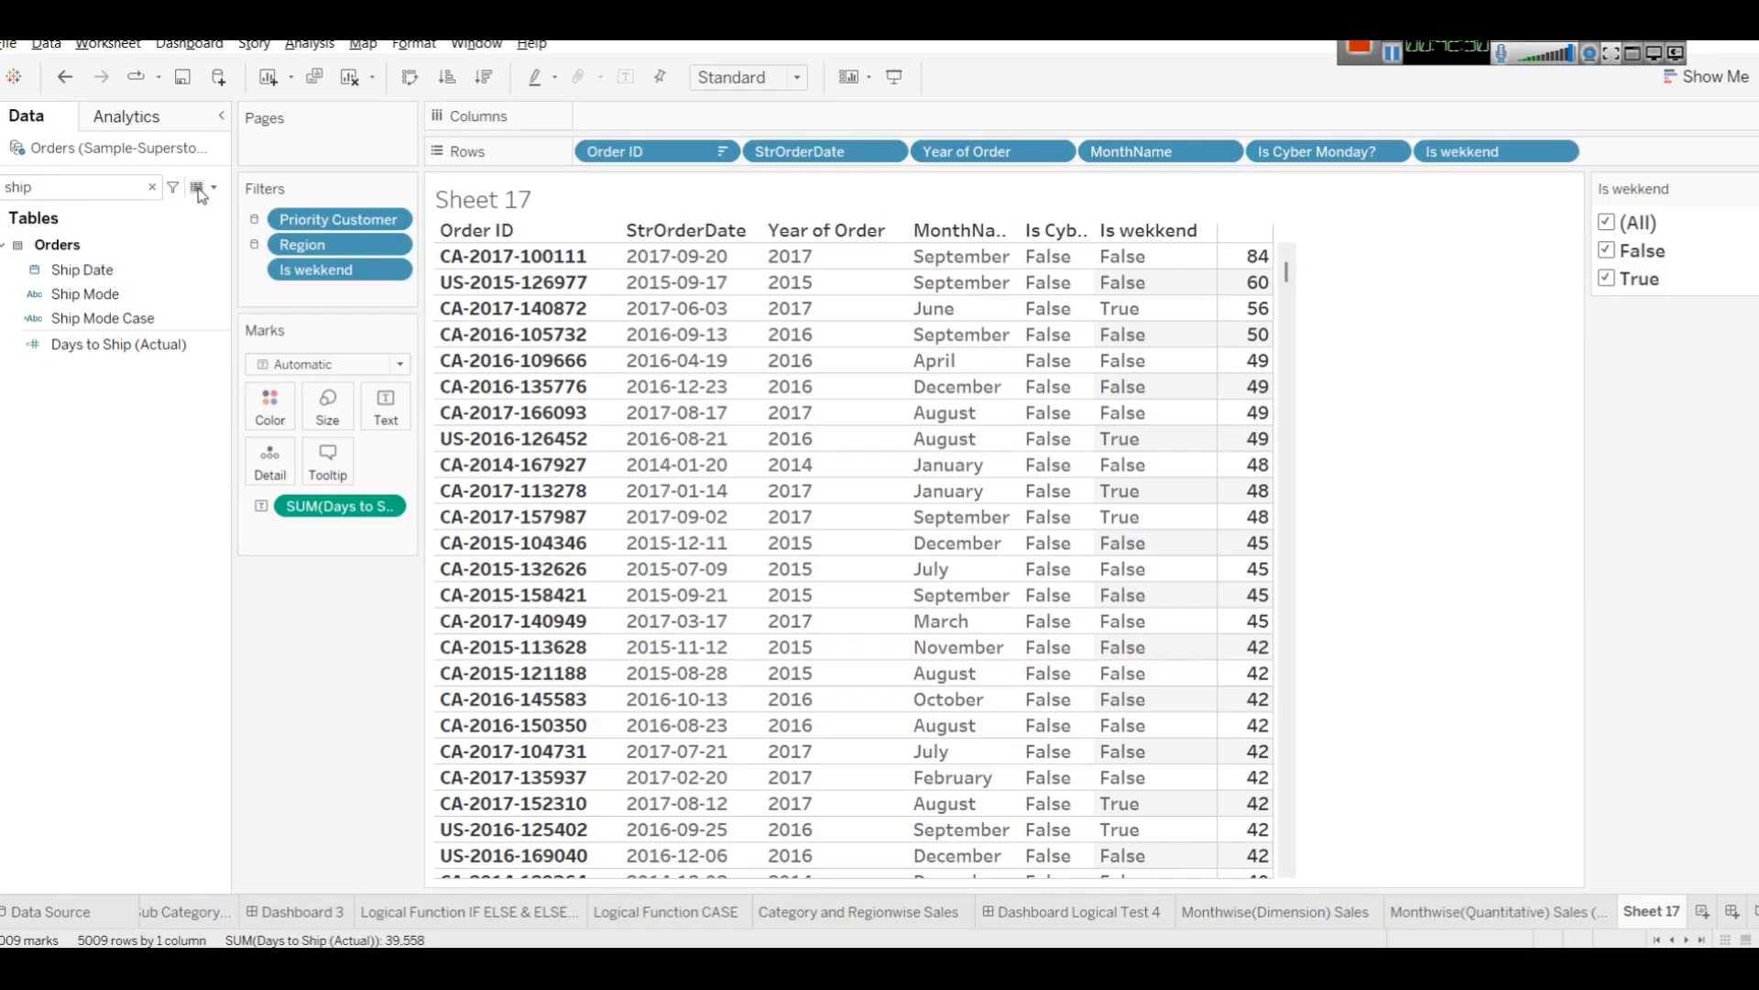
Search for State and add it to Rows after Is wekkend.
click(151, 188)
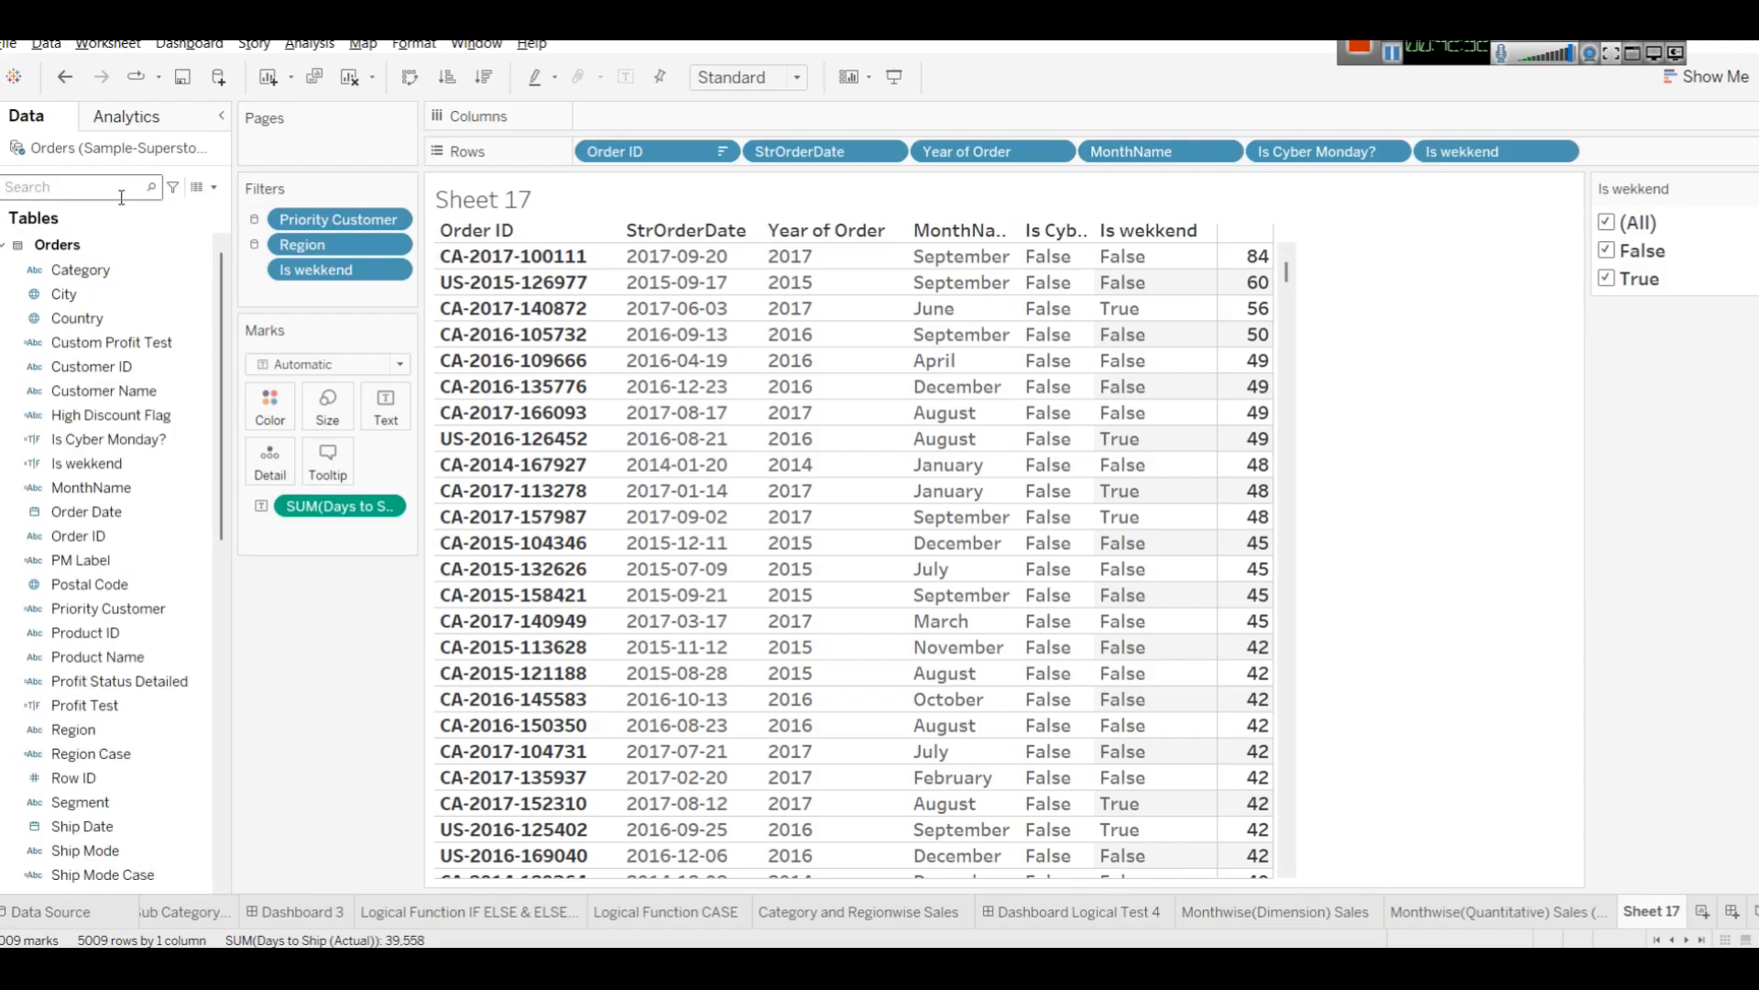
text(state)
mouse_move(103, 271)
mouse_down()
mouse_move(1340, 280)
mouse_move(1172, 275)
mouse_move(1620, 196)
mouse_move(1654, 151)
mouse_up()
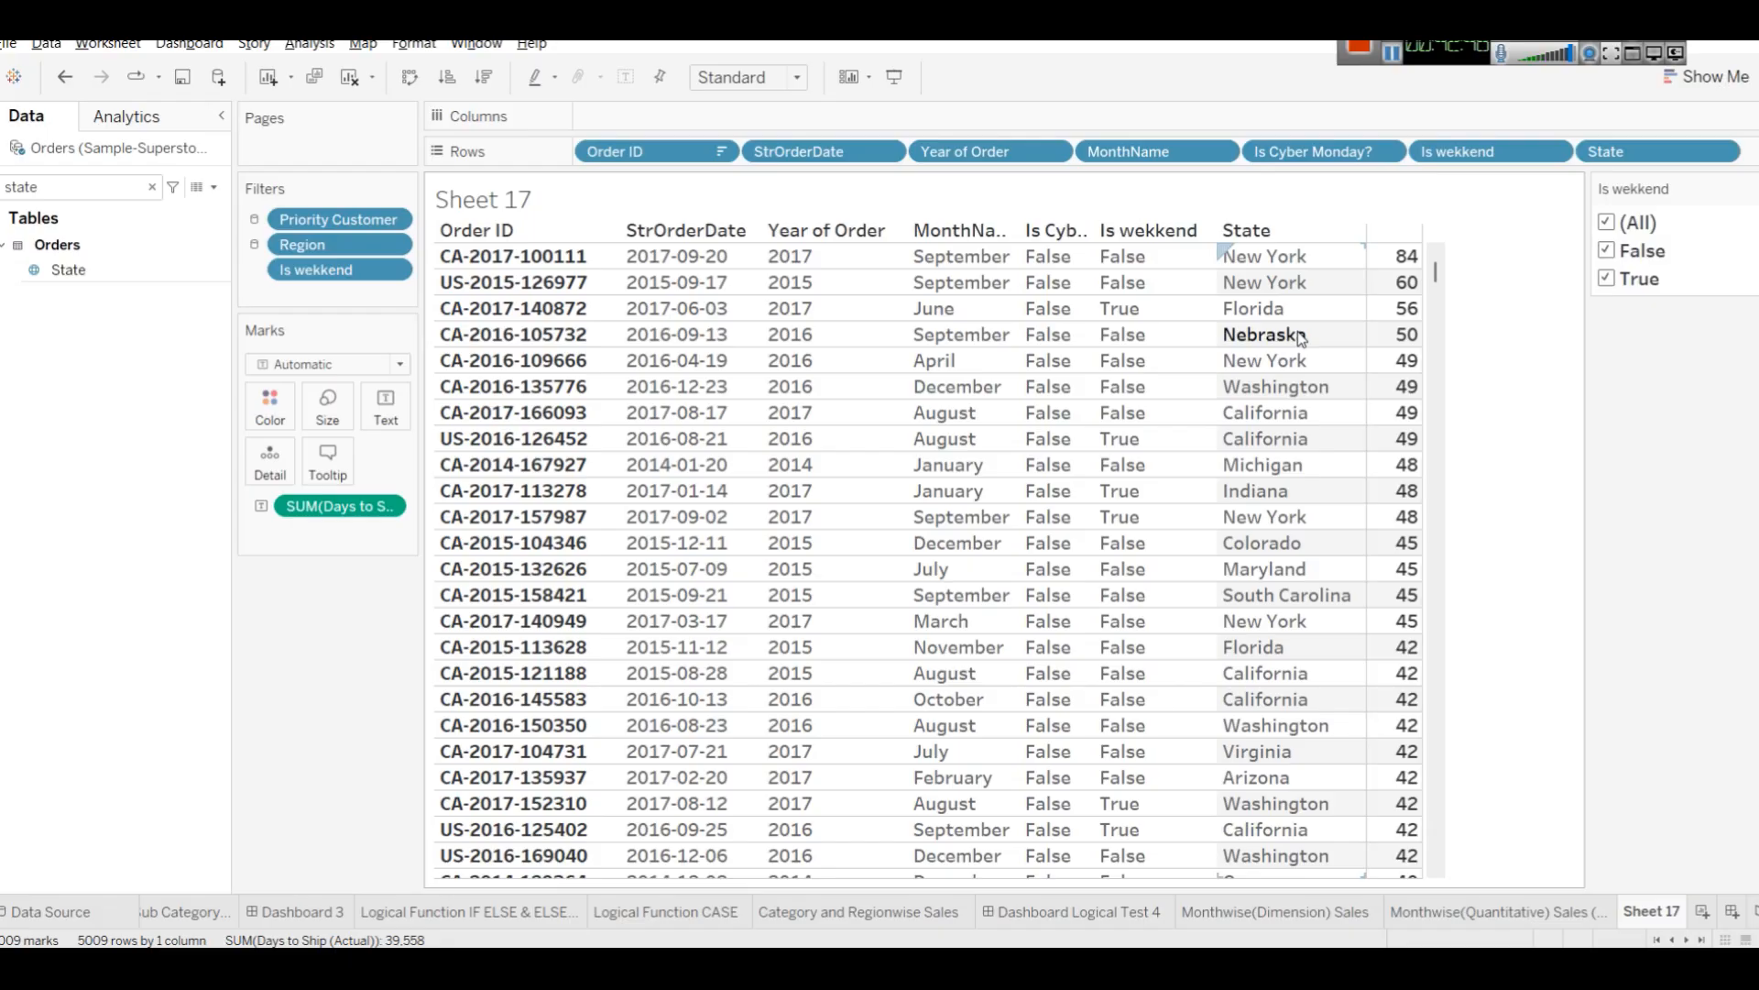
Rename the sheet to Order Date Summary.
right_click(1635, 916)
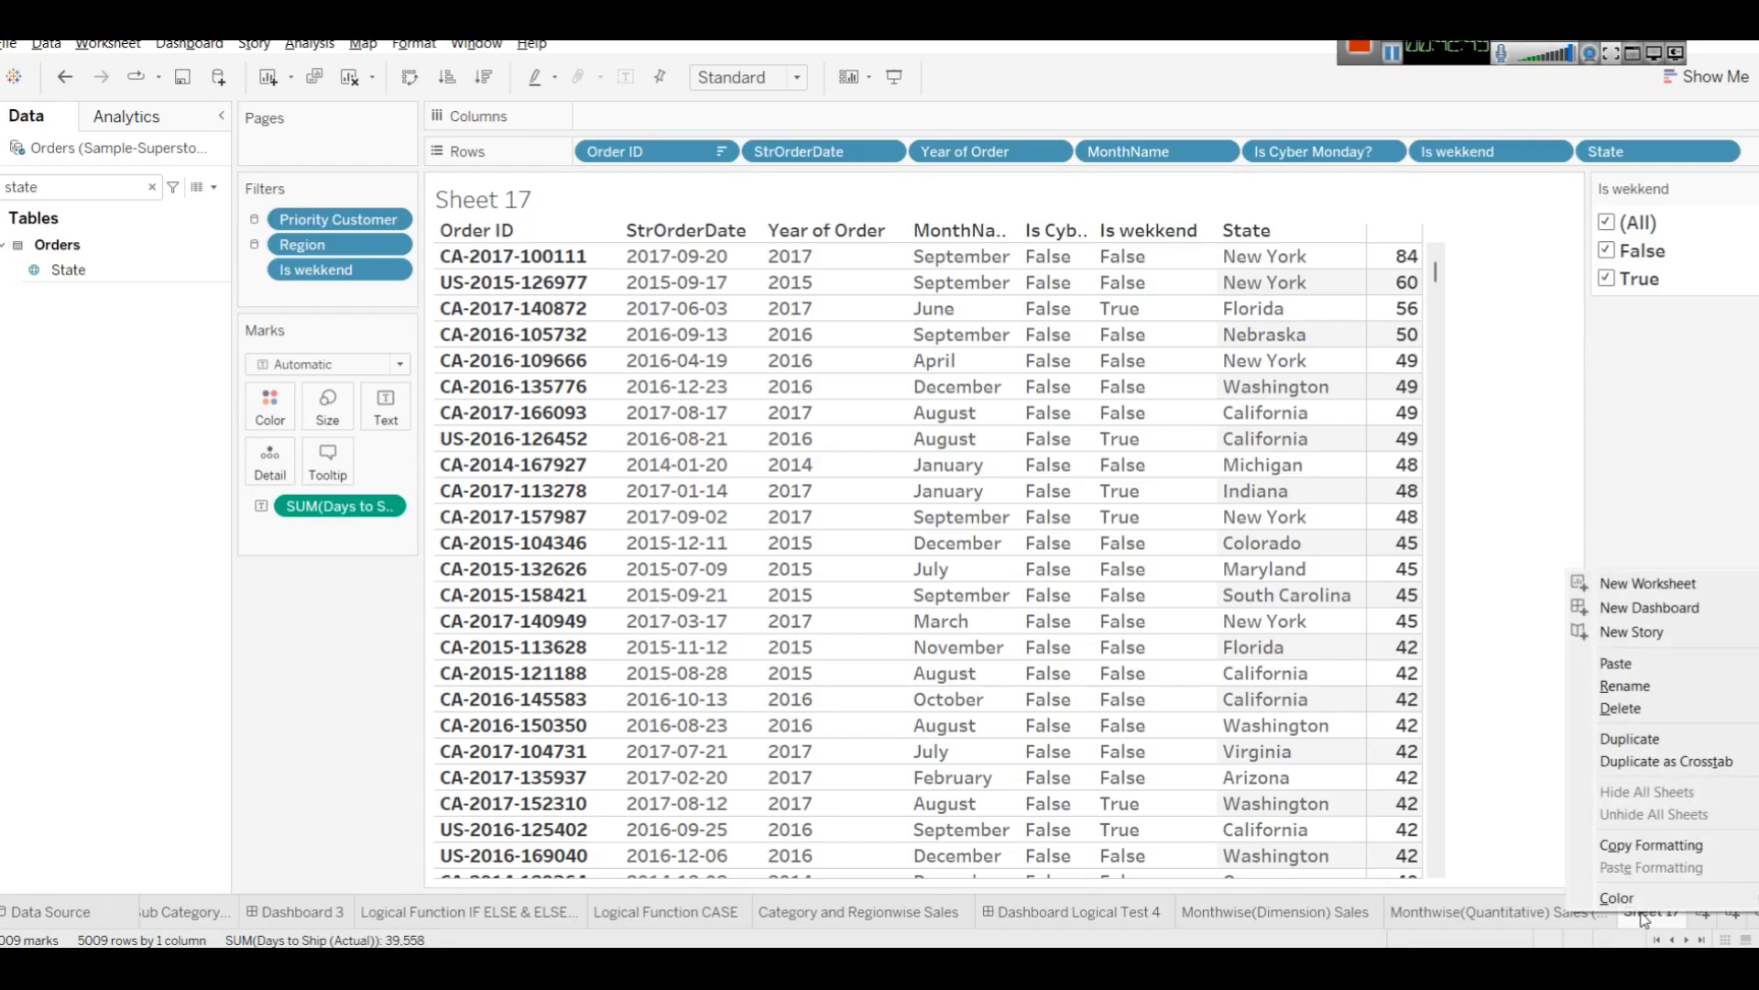
click(1633, 718)
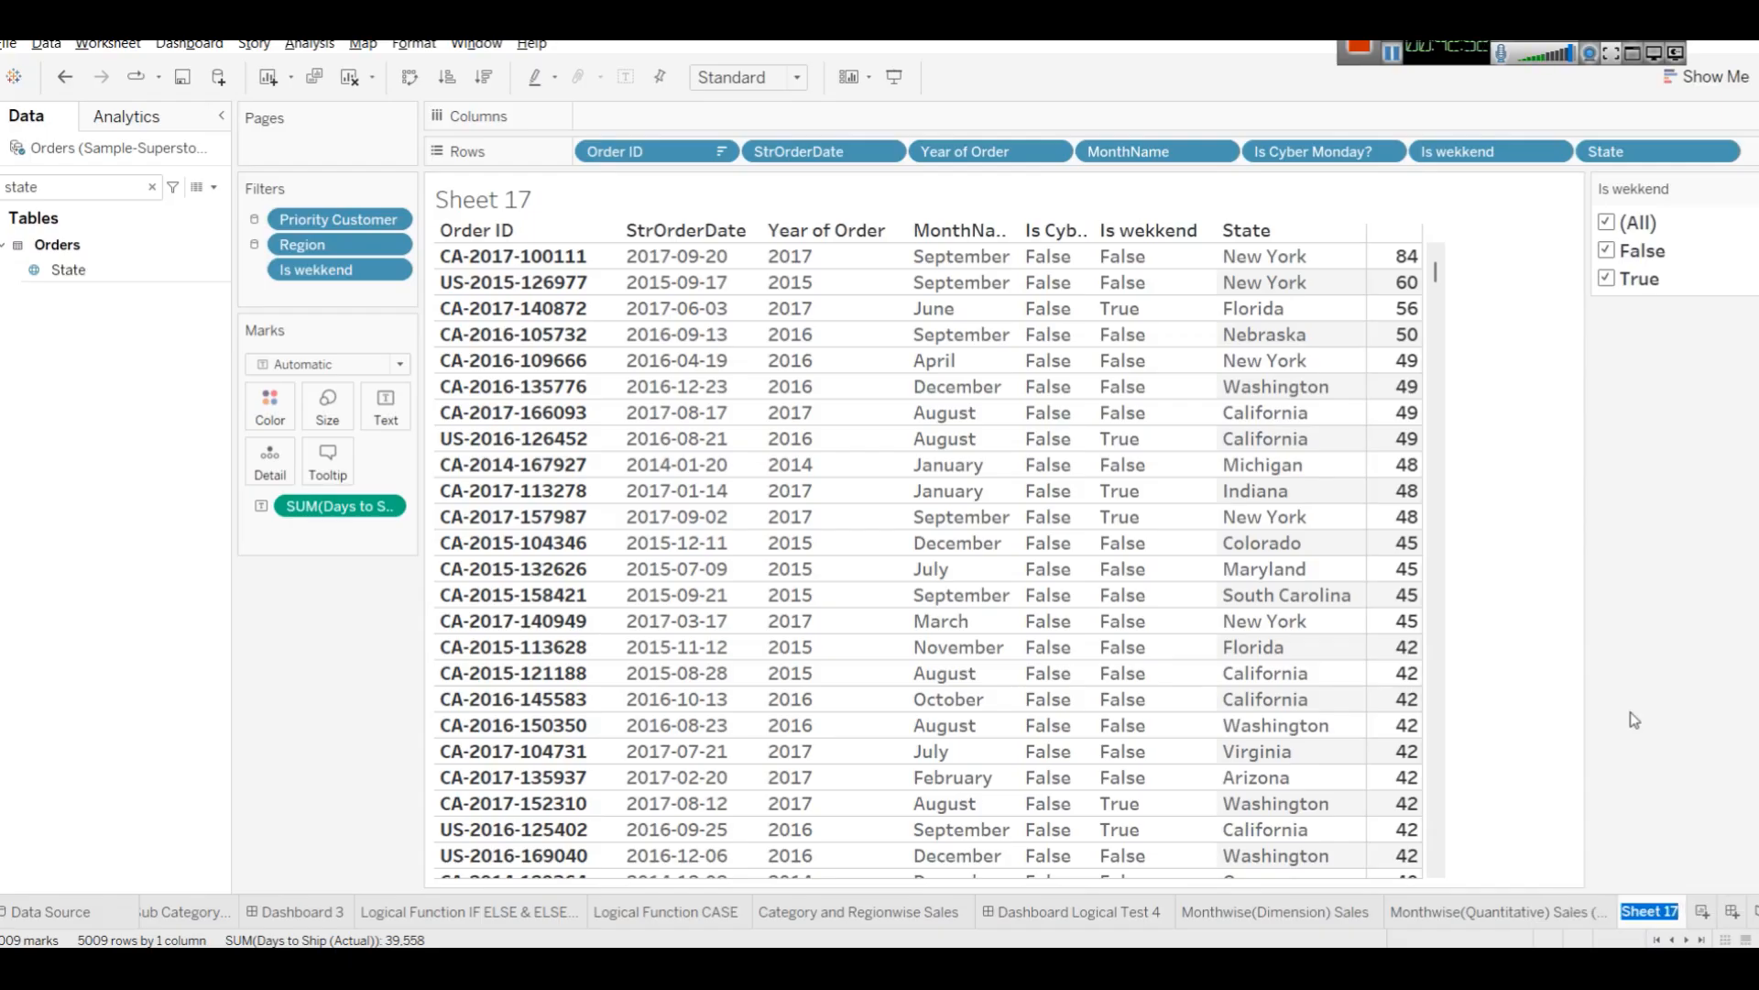
text(Order Date Summary)
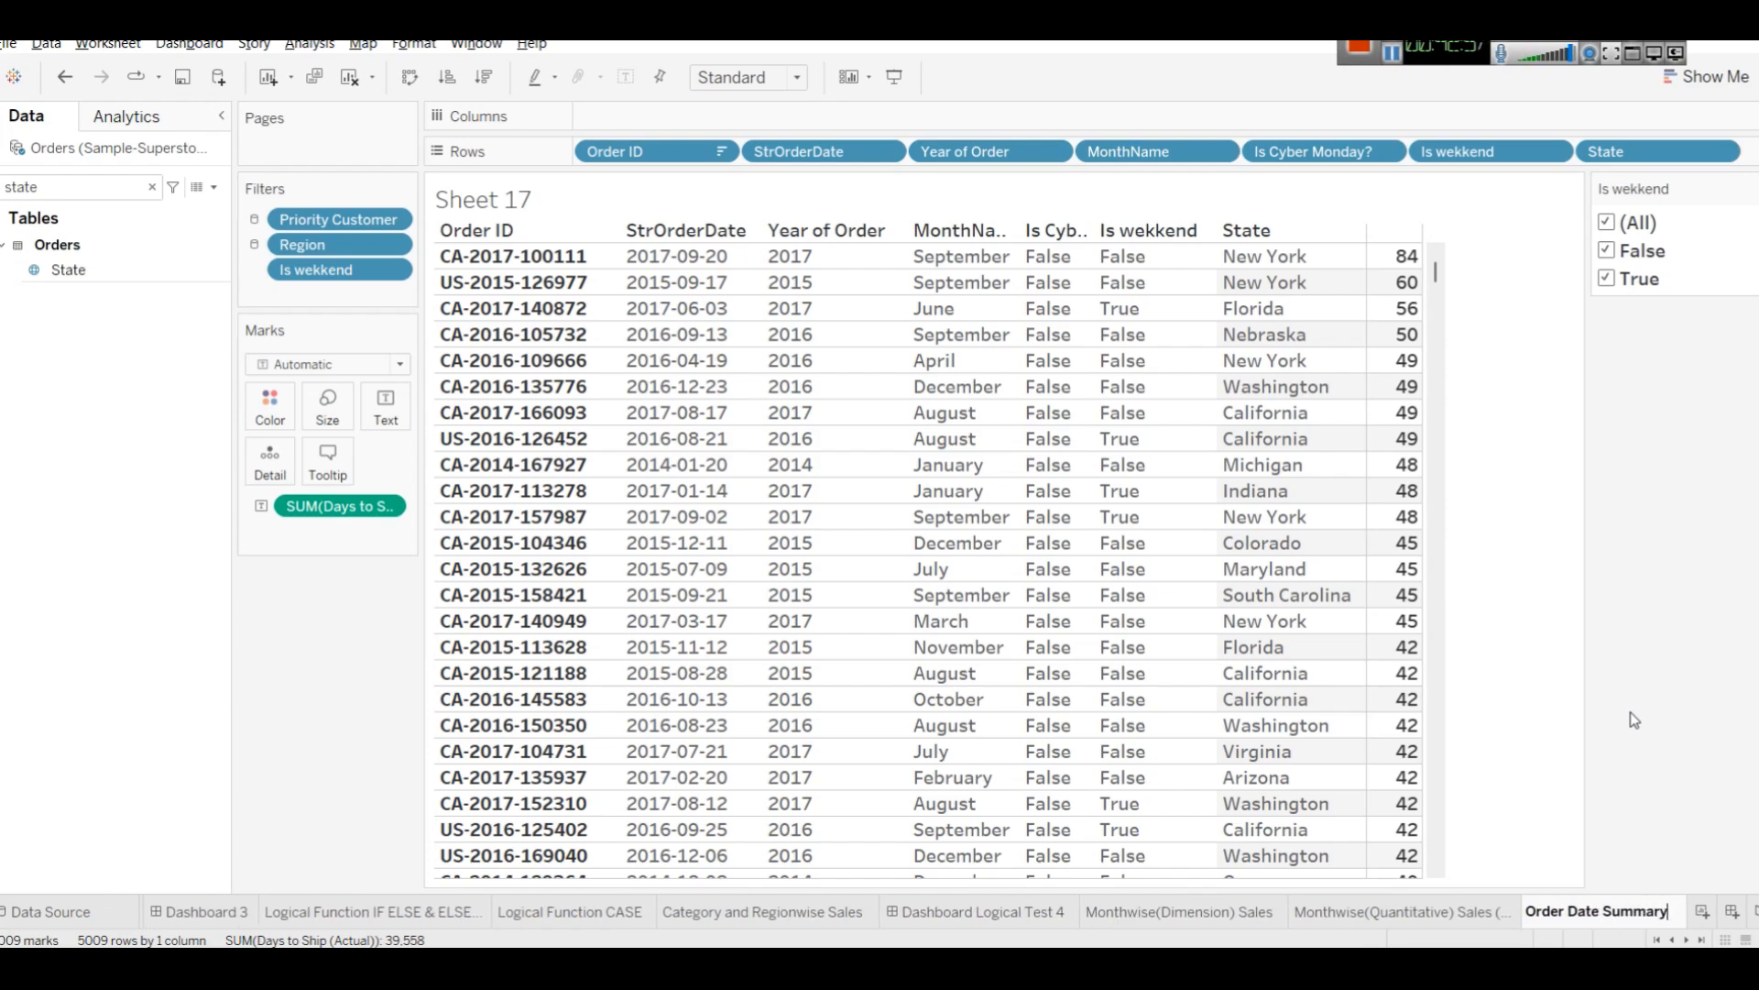
key(Return)
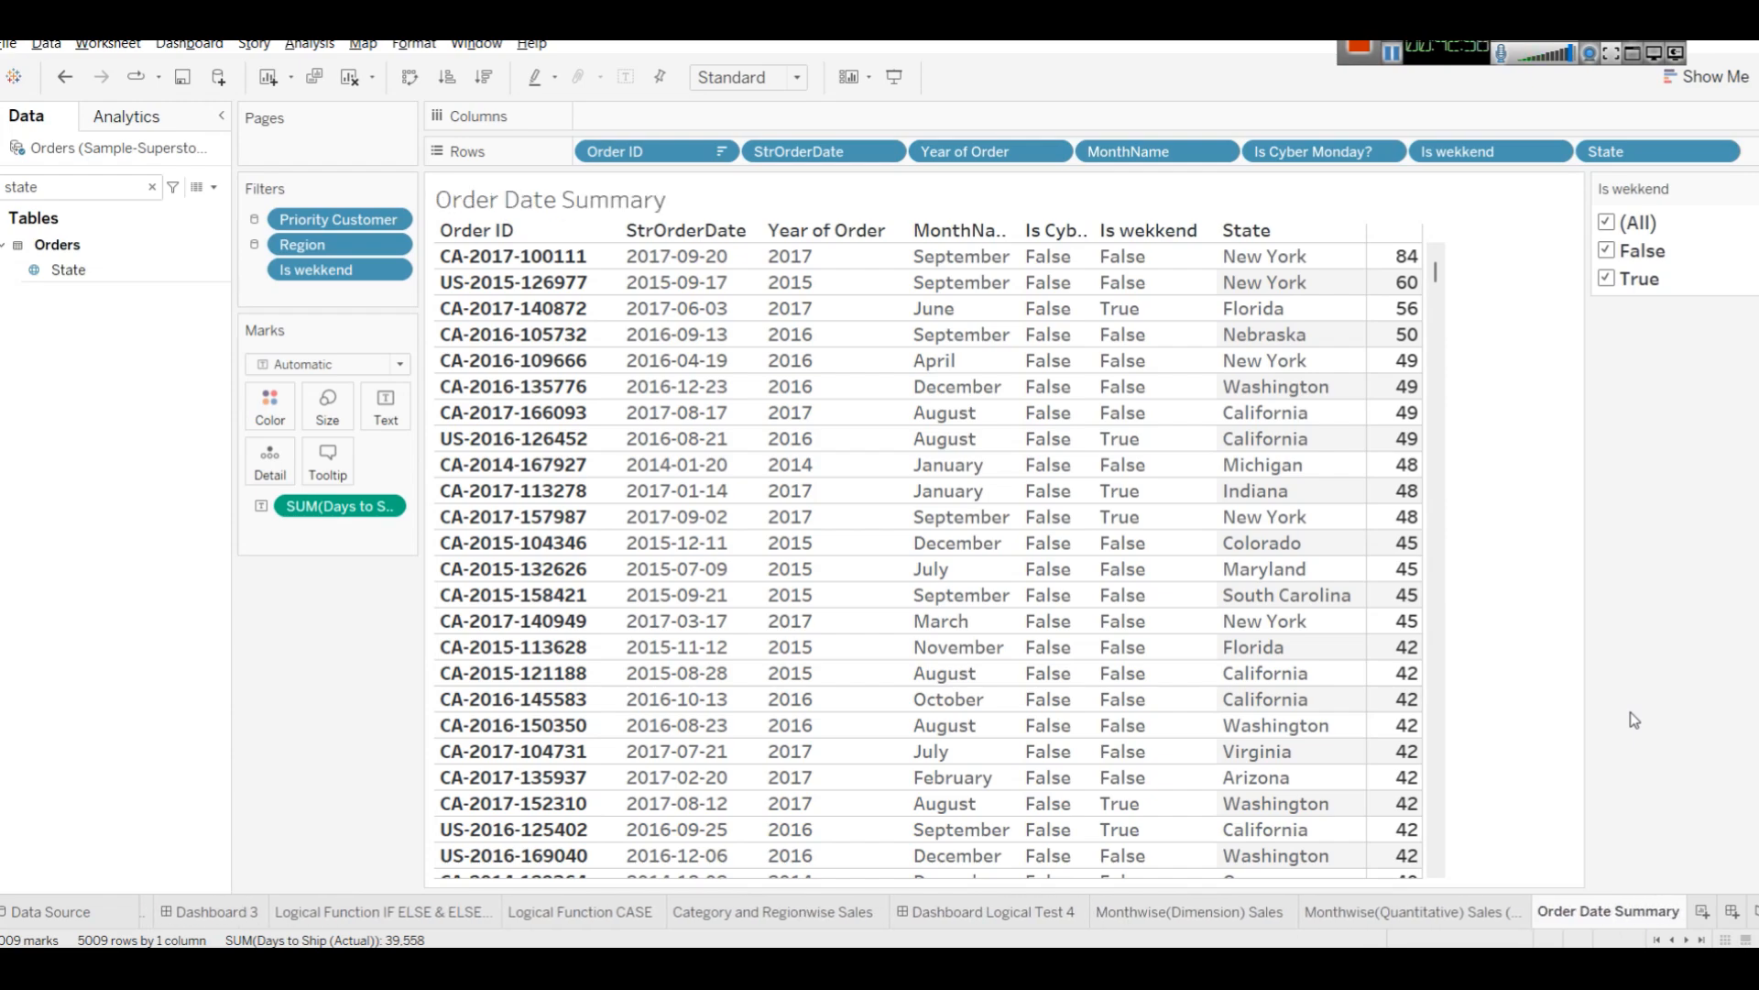
Edit the sheet title and change its font colour to red.
double_click(513, 200)
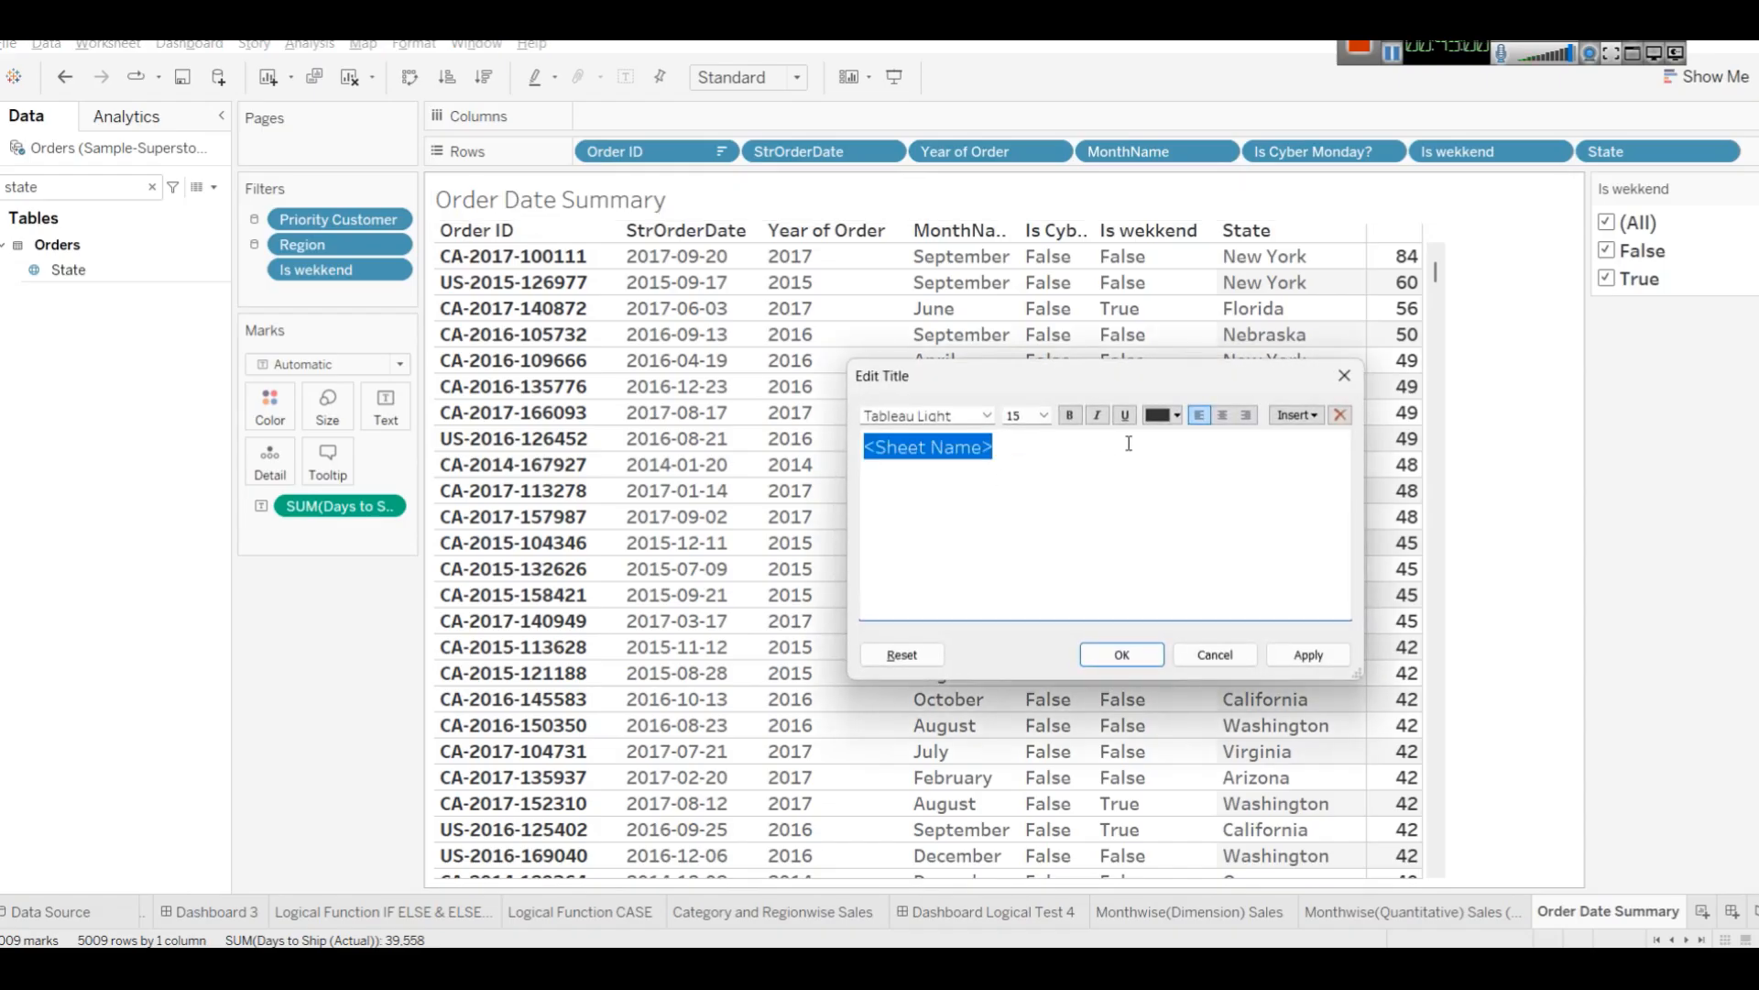
click(1176, 415)
click(1157, 546)
click(1127, 654)
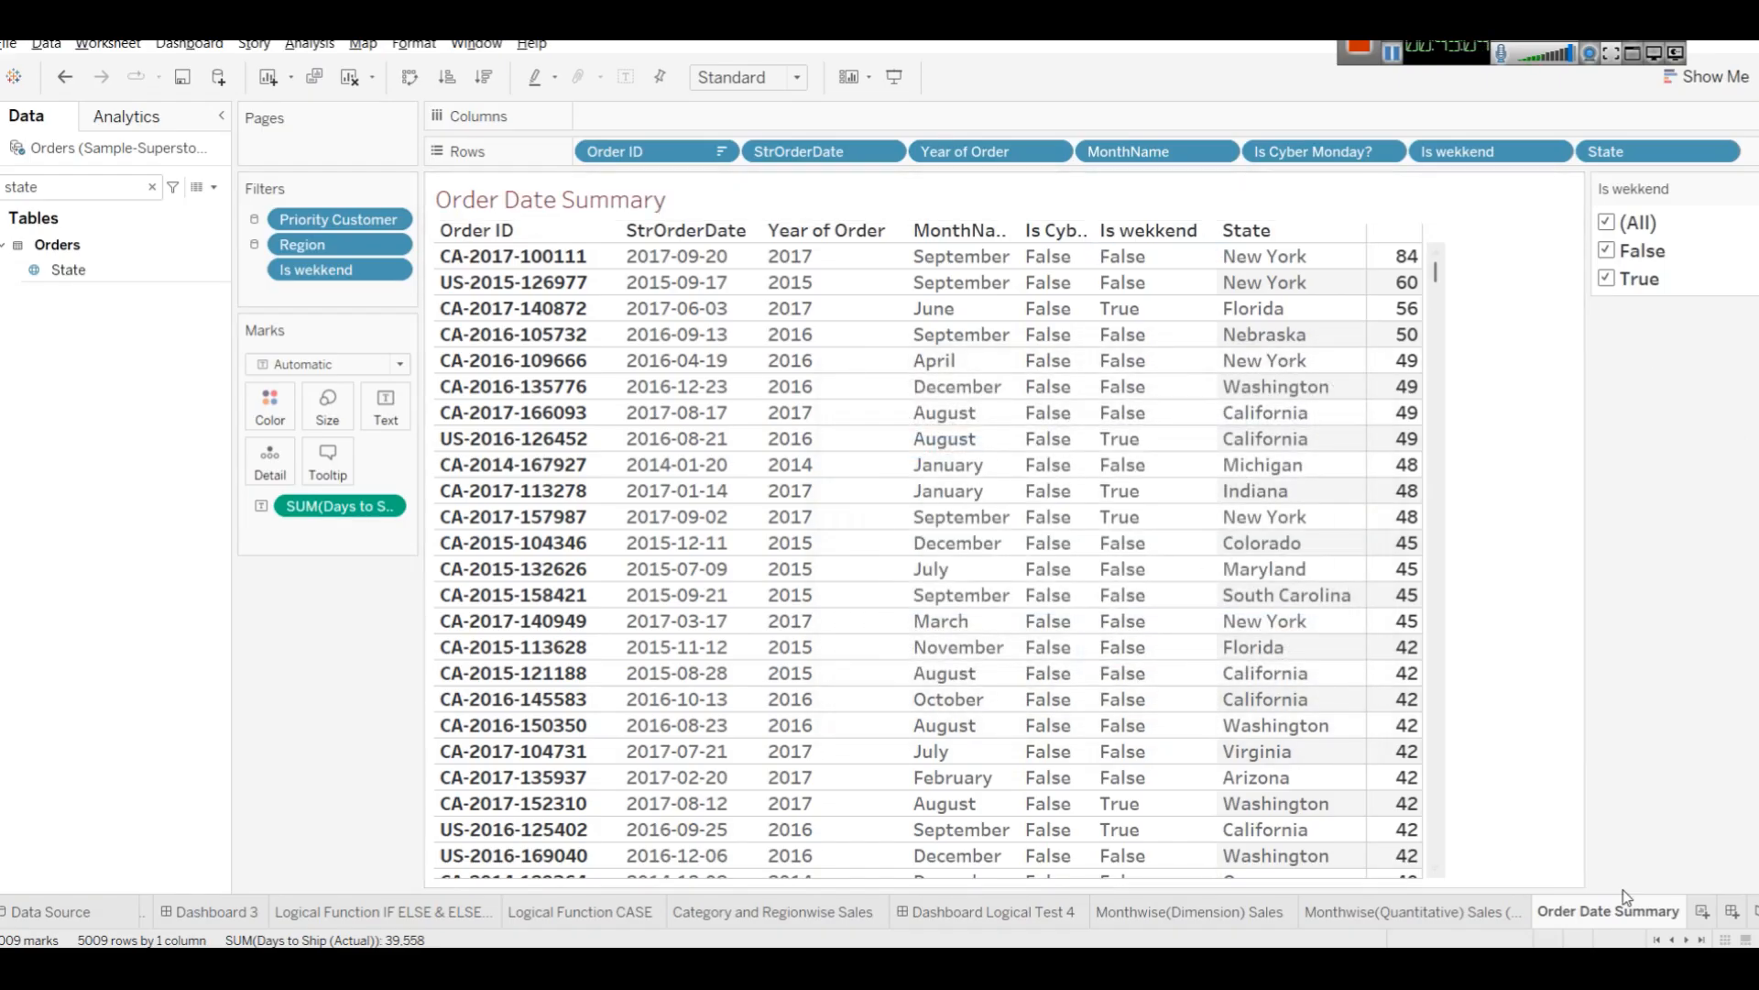
Insert a new blank worksheet.
click(1702, 911)
click(131, 267)
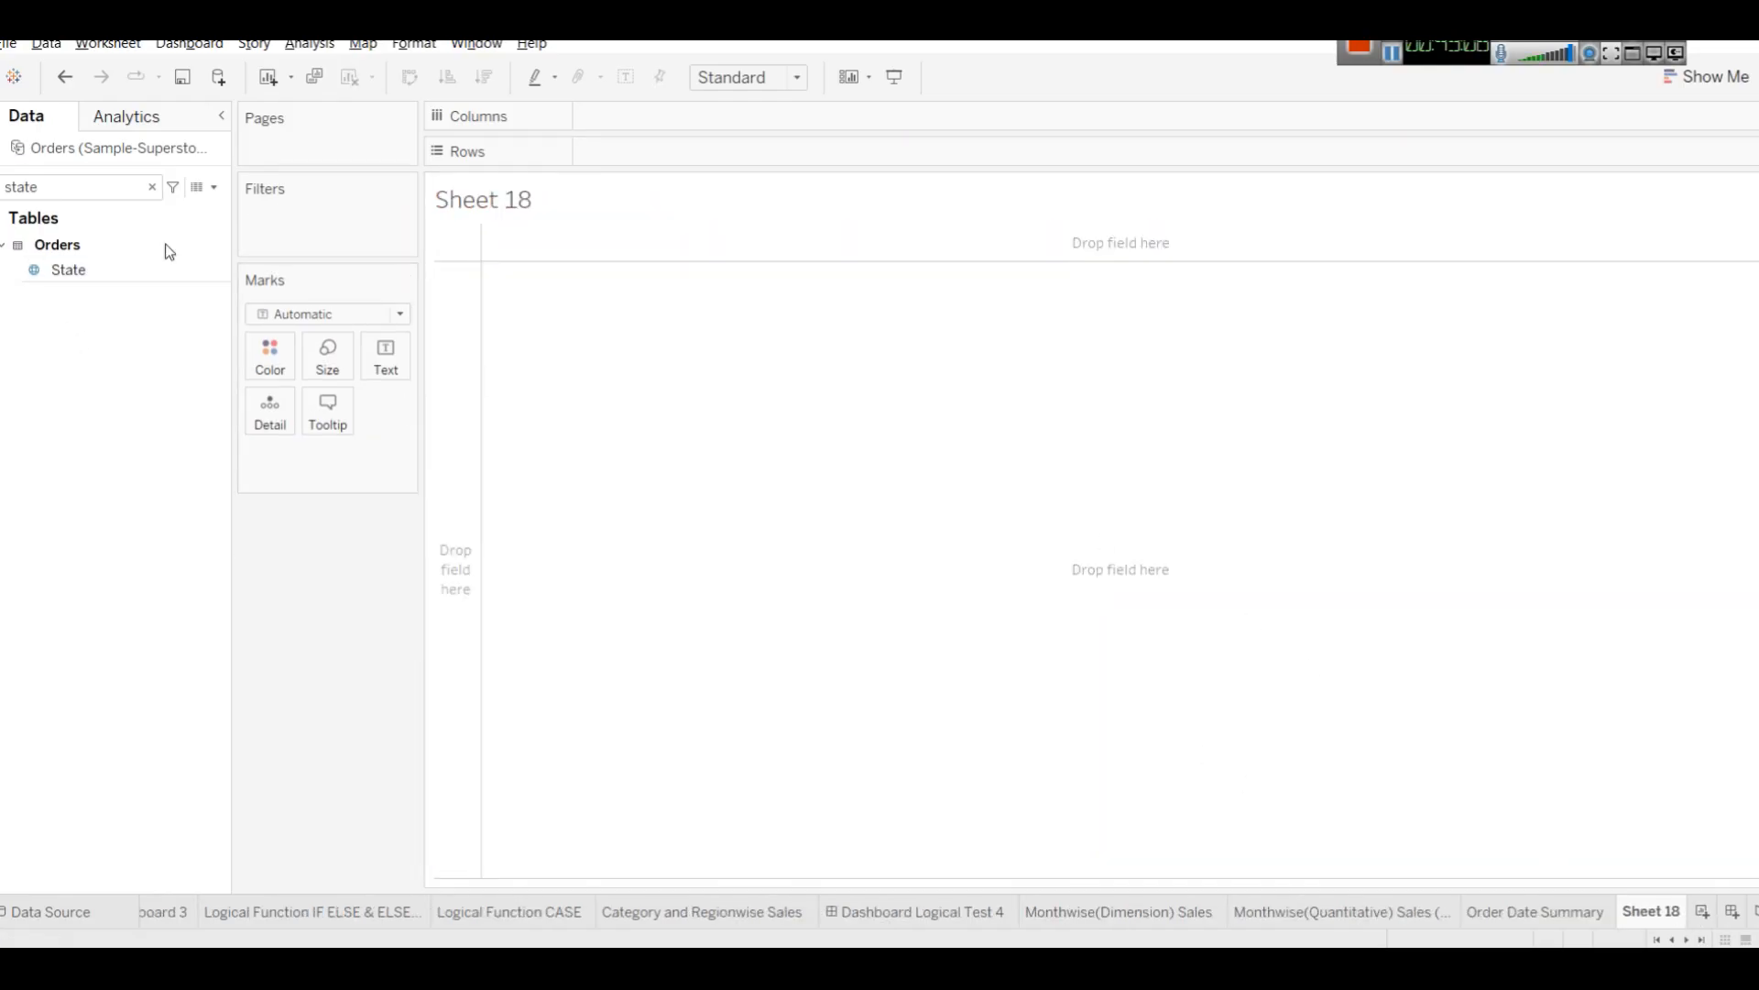
click(213, 187)
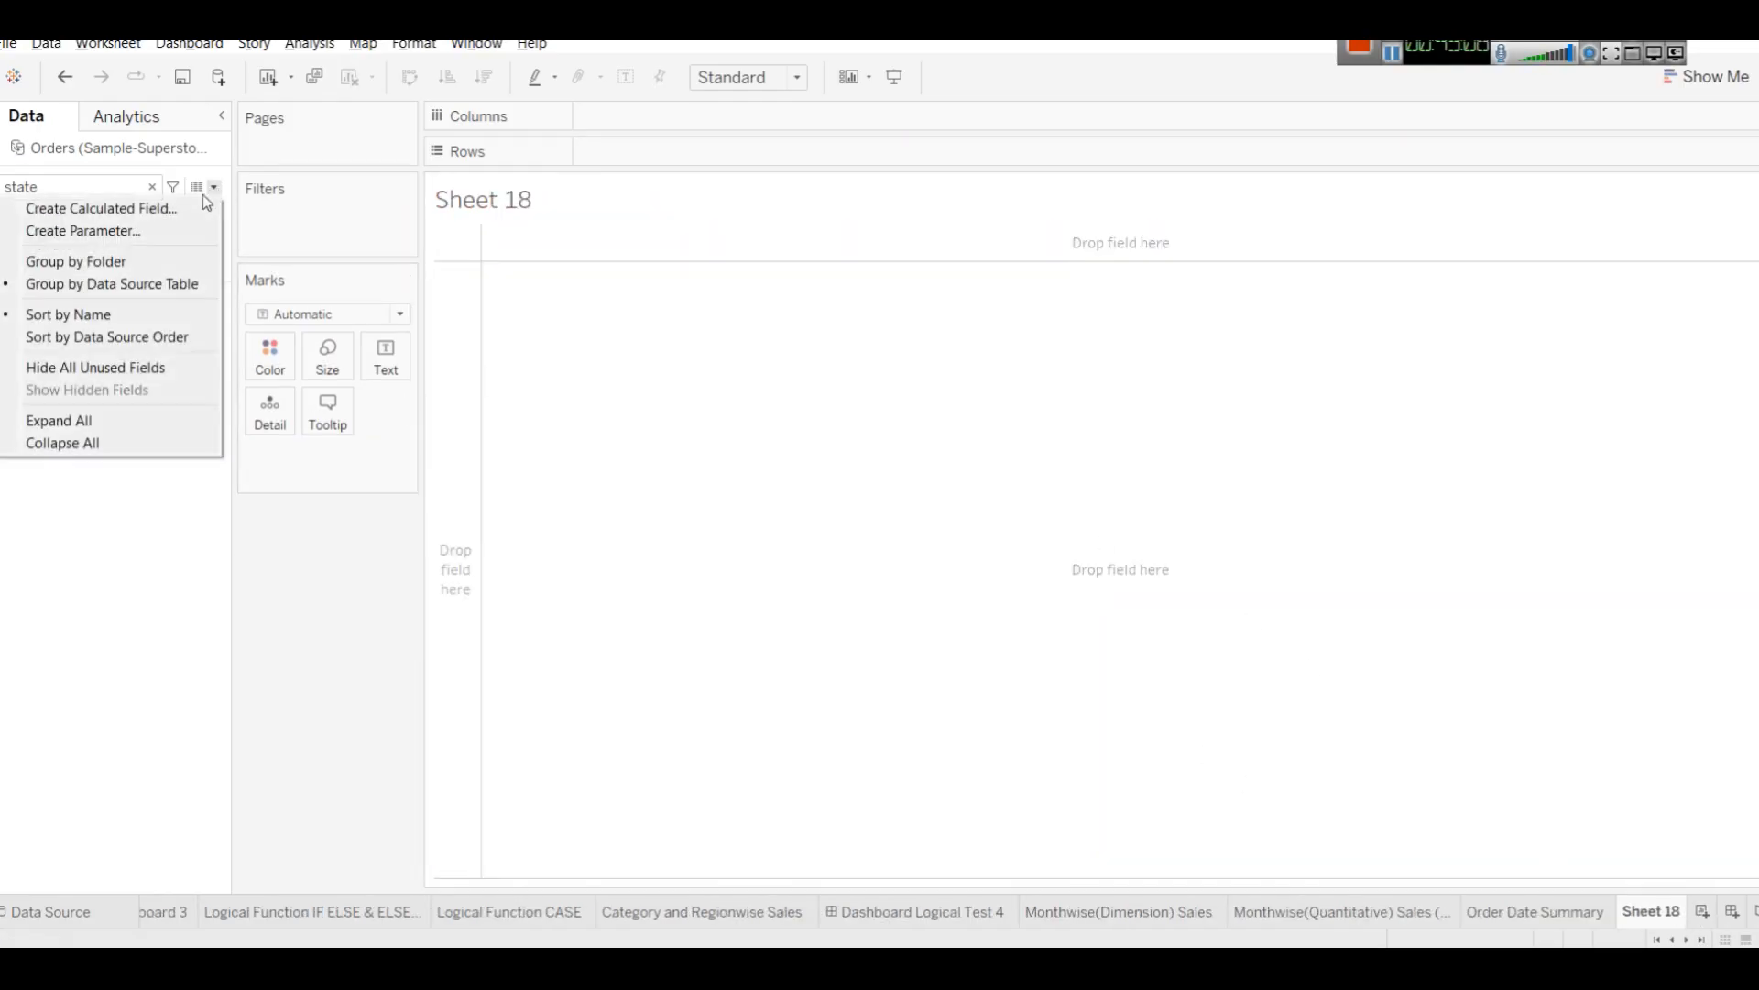
click(49, 182)
key(ctrl+d)
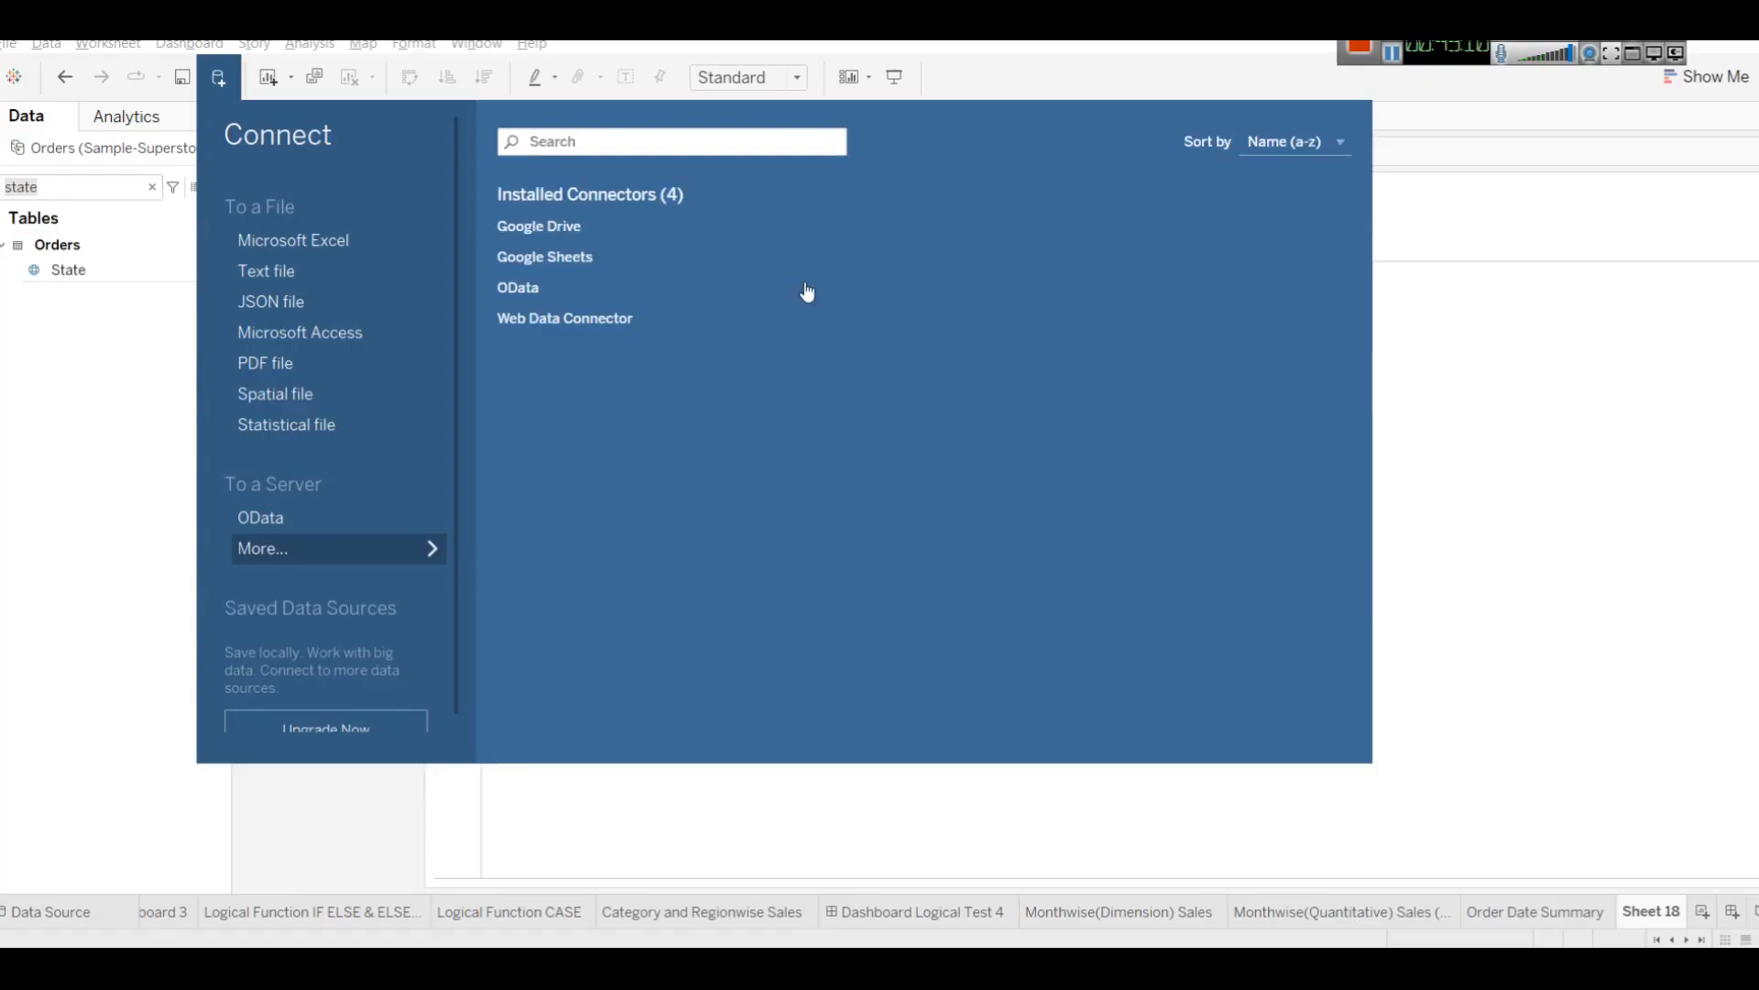
key(Escape)
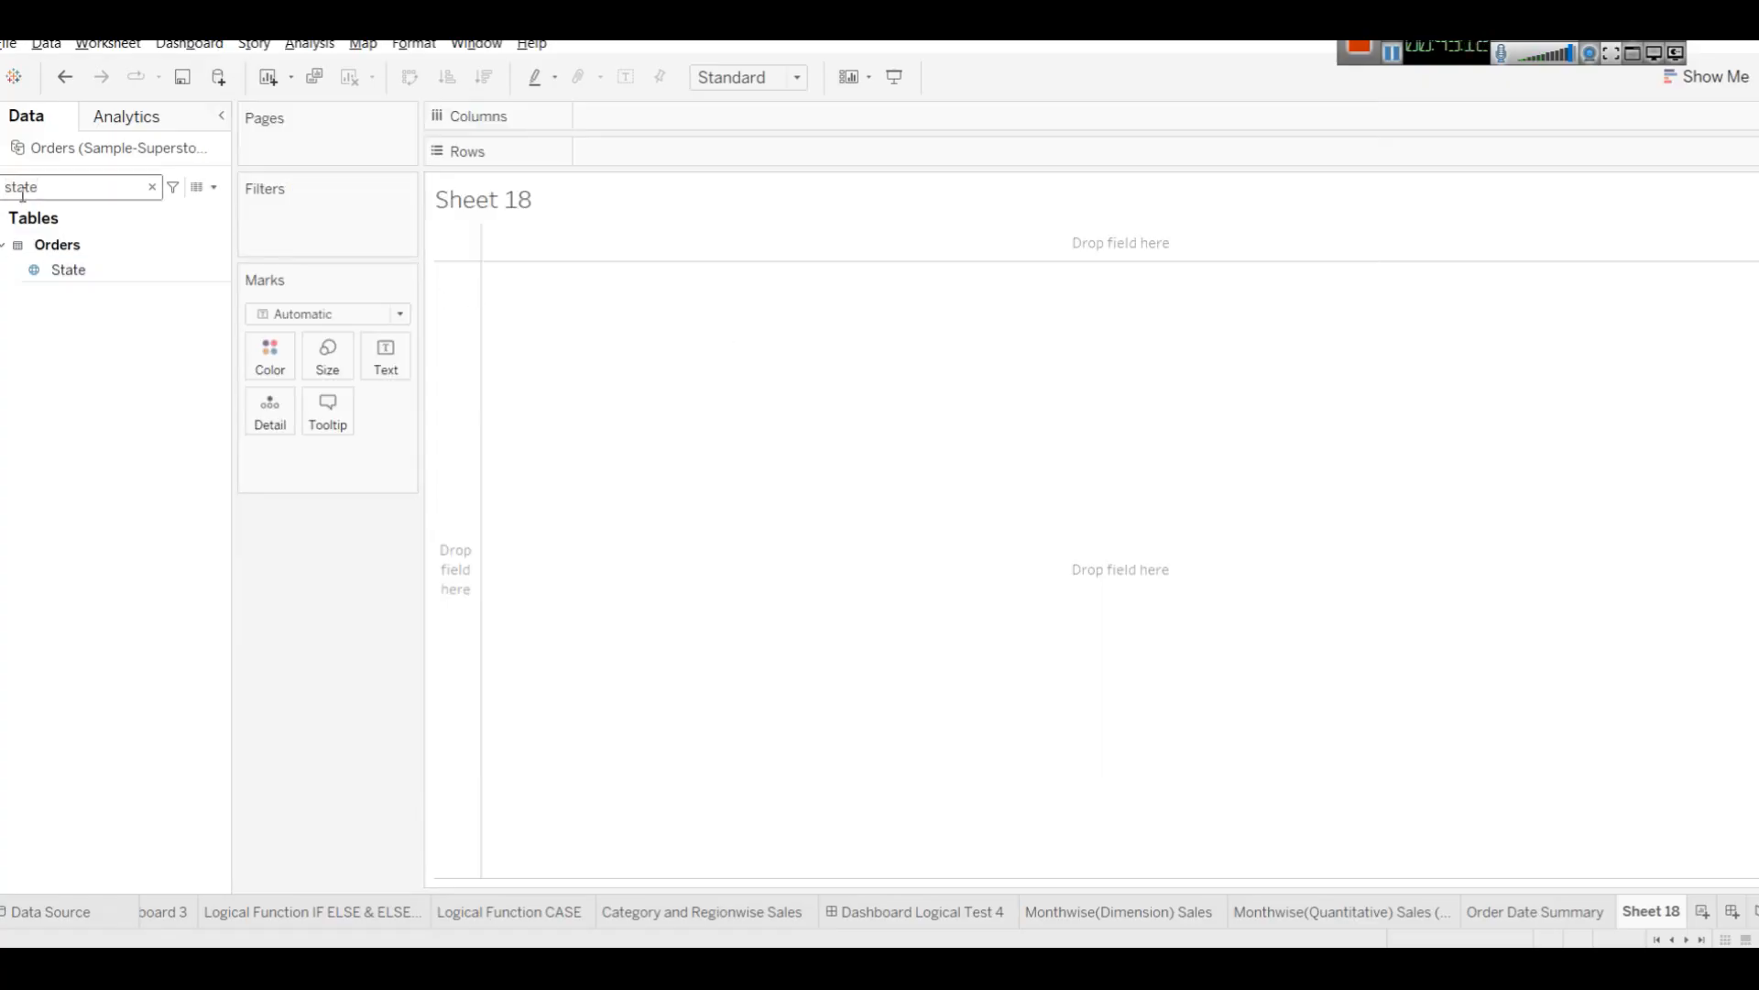
Build a bar chart with Days to Ship (Actual) on Rows and State on Columns.
text(day)
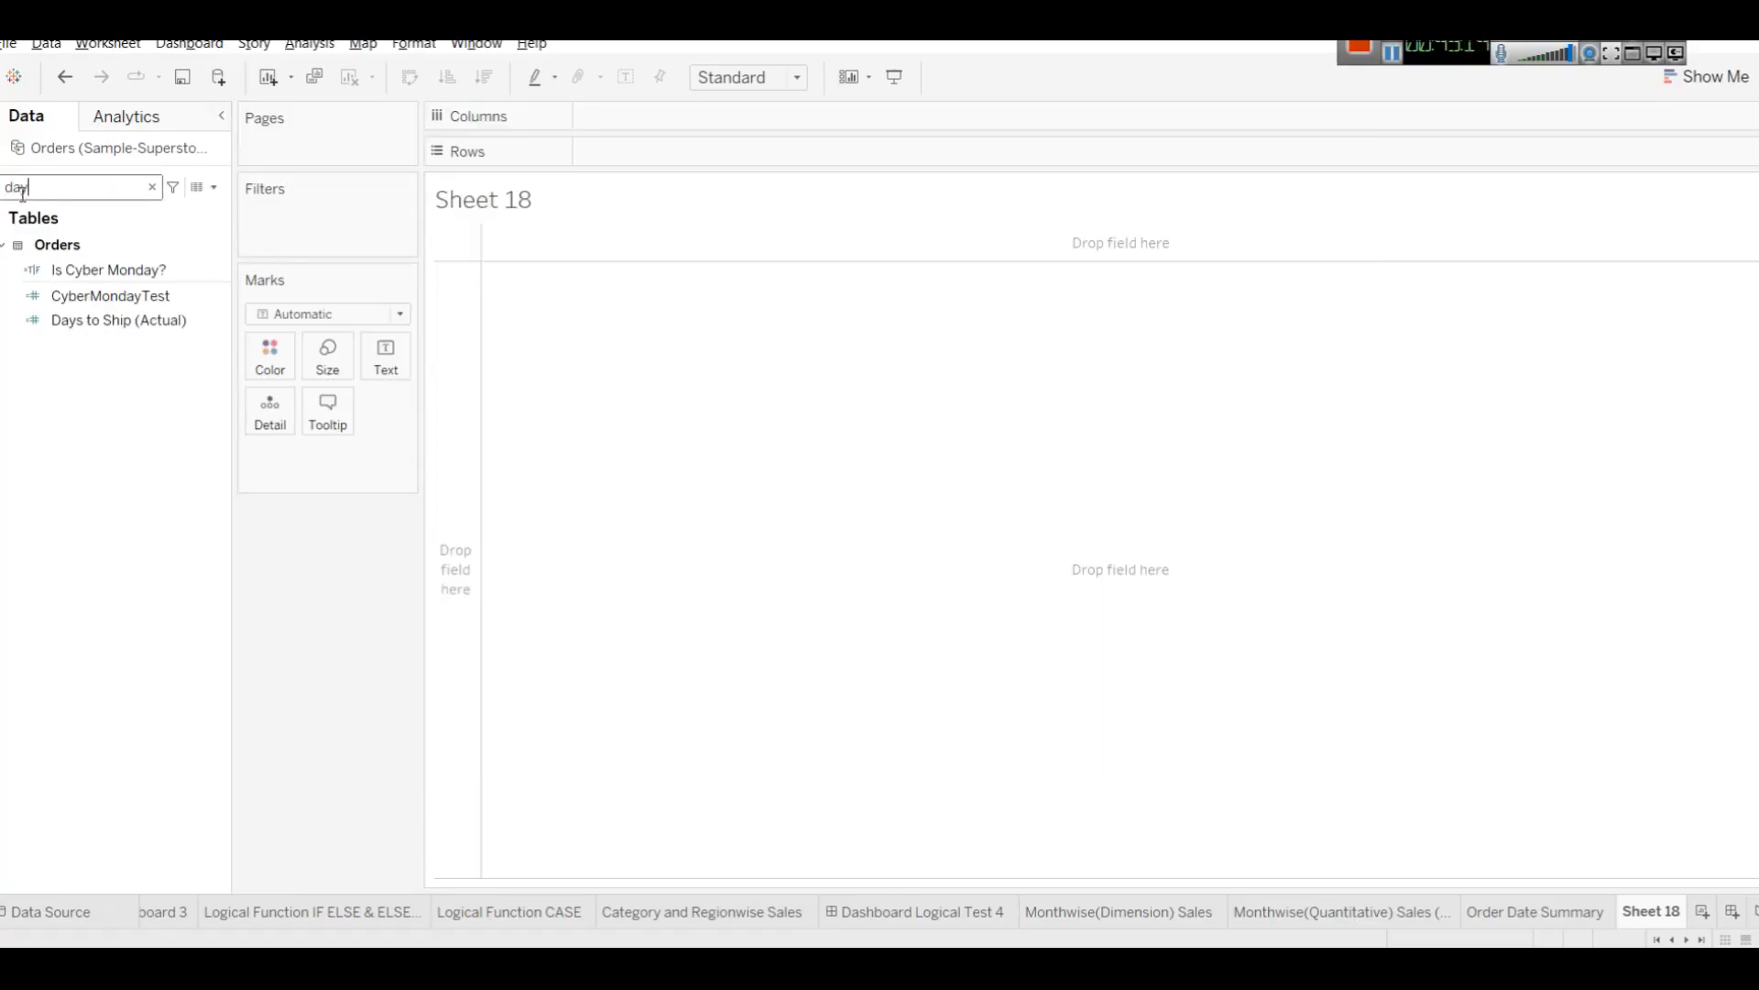
drag(124, 322, 707, 150)
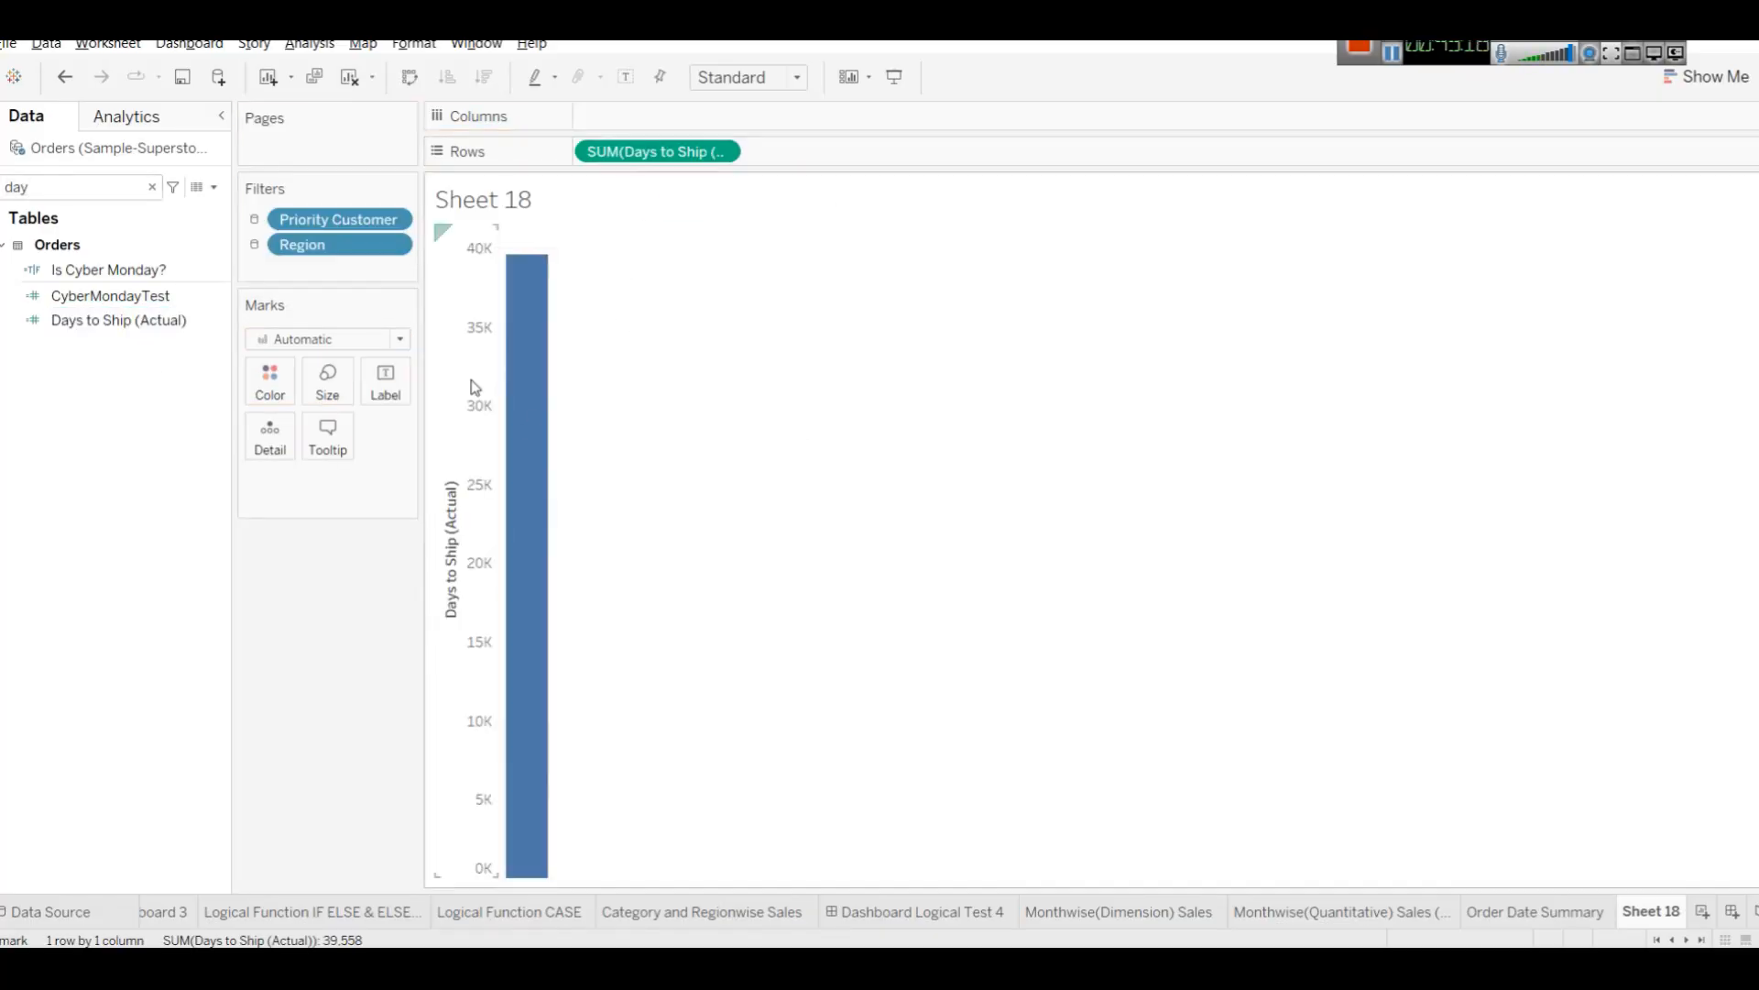
click(83, 188)
key(BackSpace)
key(BackSpace)
key(BackSpace)
text(state)
click(107, 273)
drag(108, 277, 646, 114)
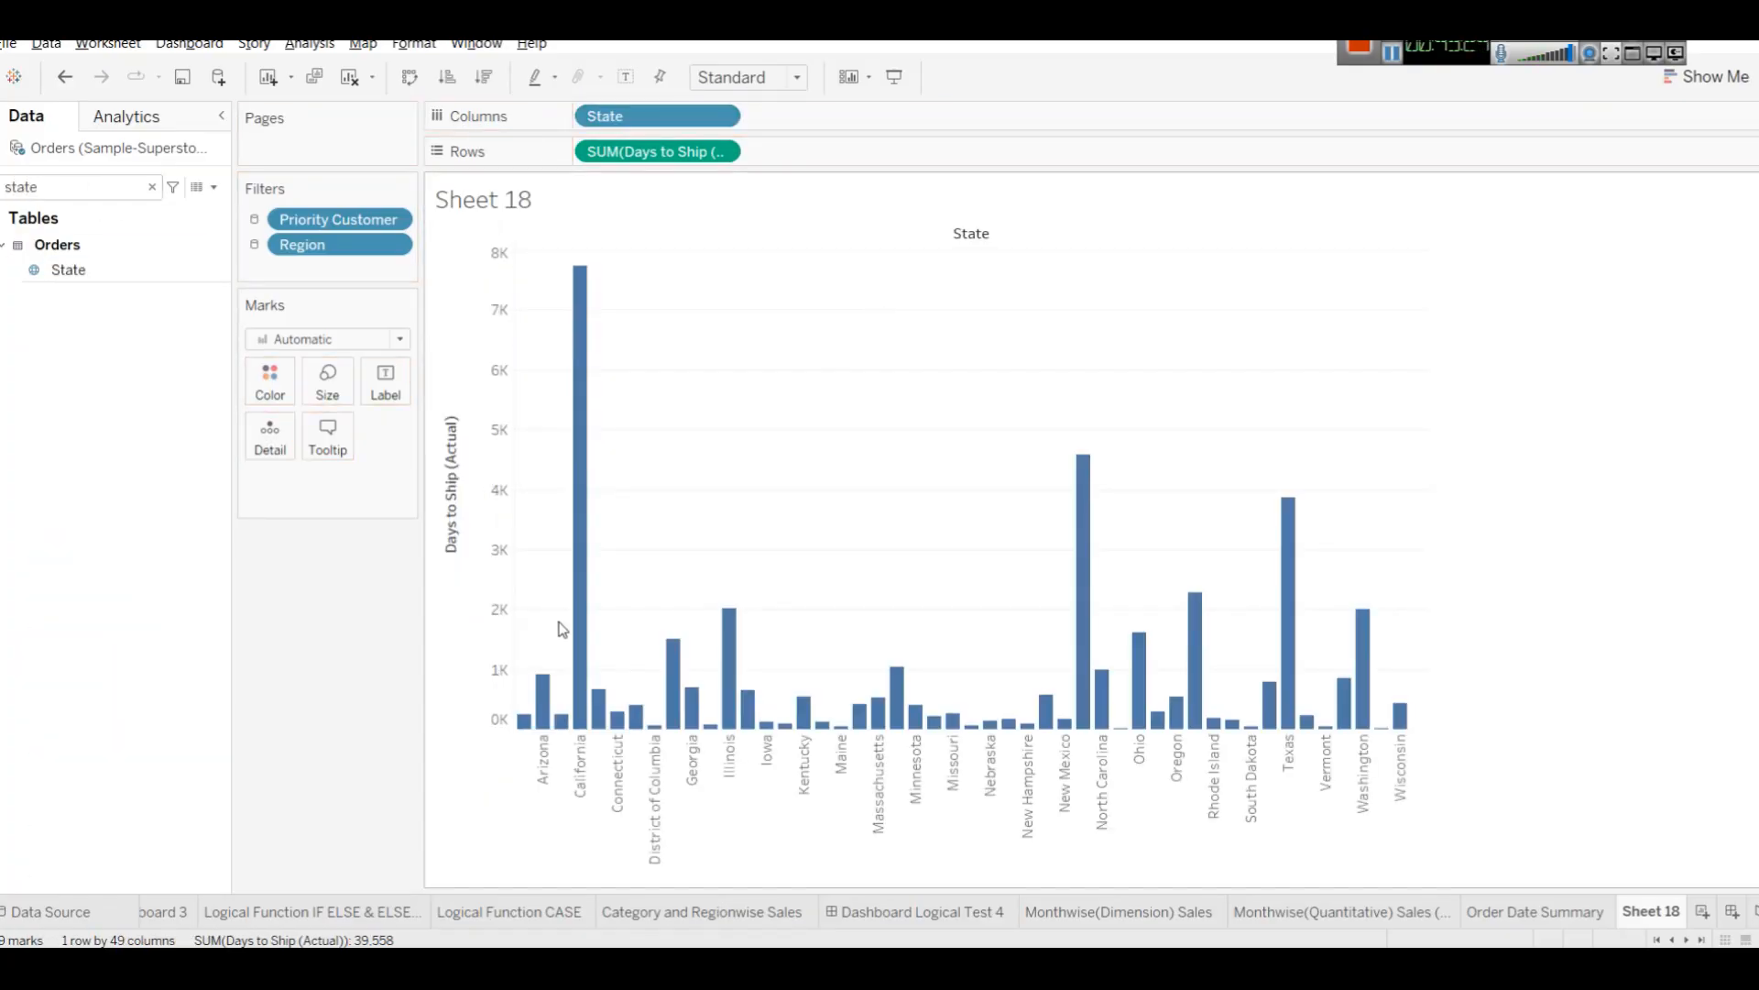
Sort the state bars descending by Days to Ship (Actual).
mouse_move(578, 287)
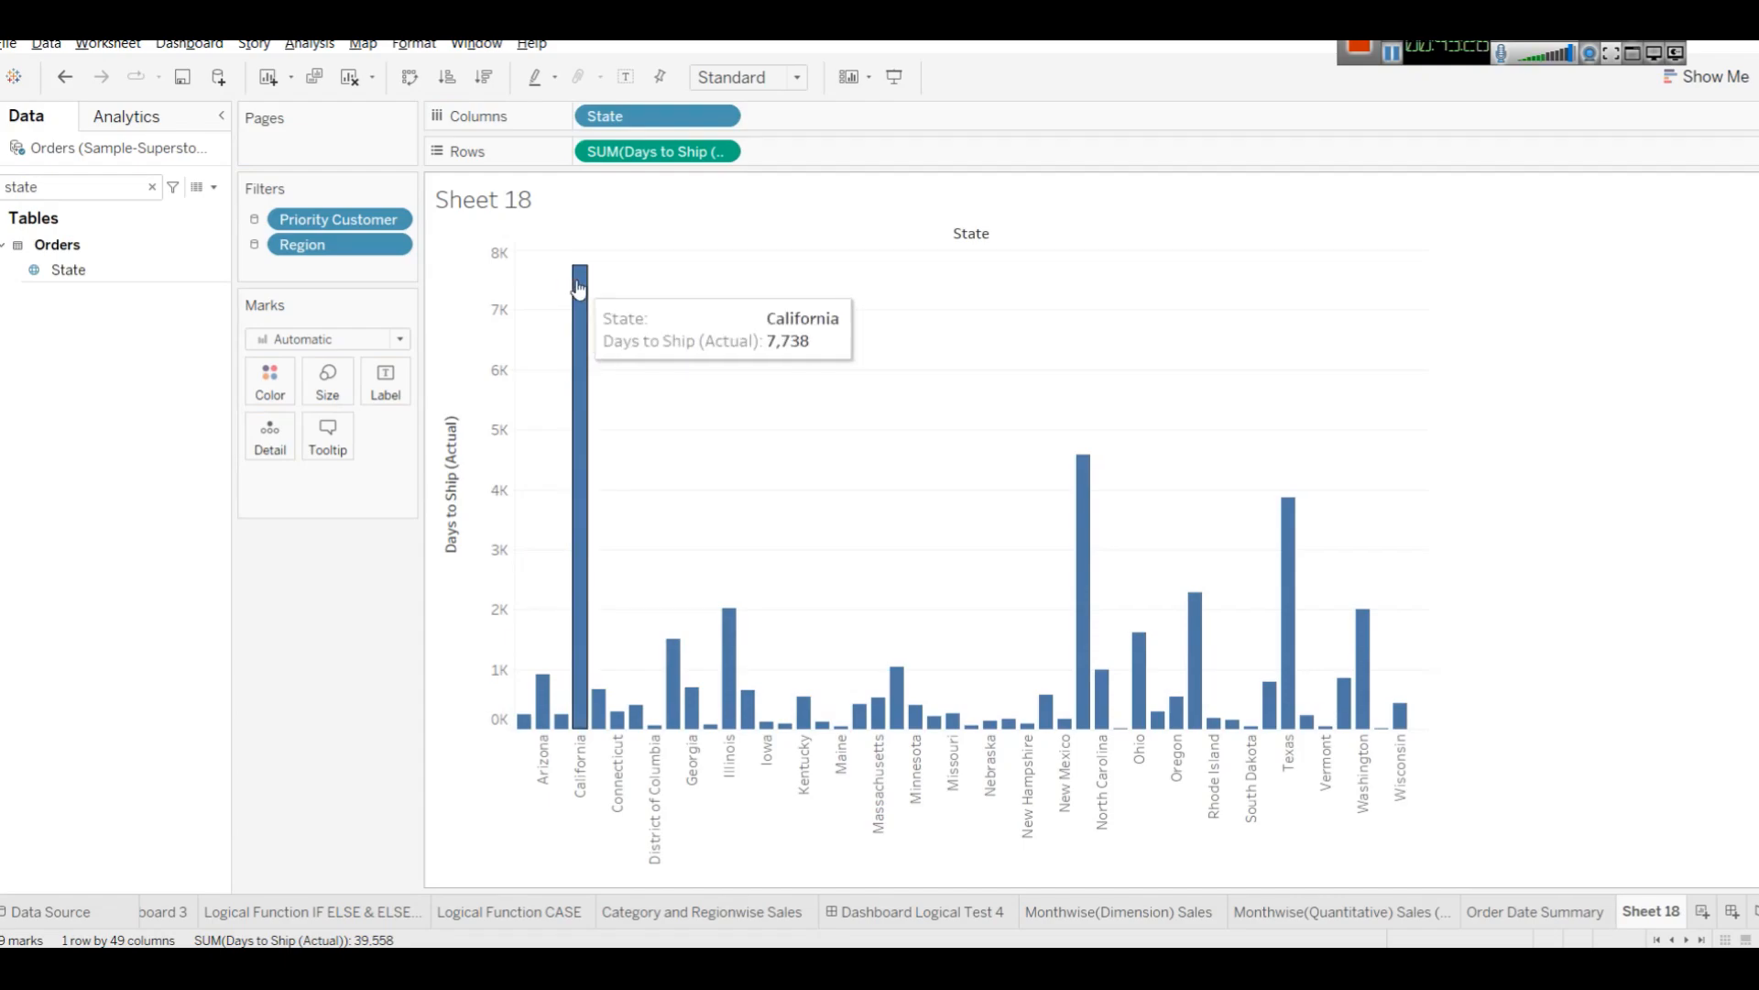
click(450, 407)
mouse_move(526, 306)
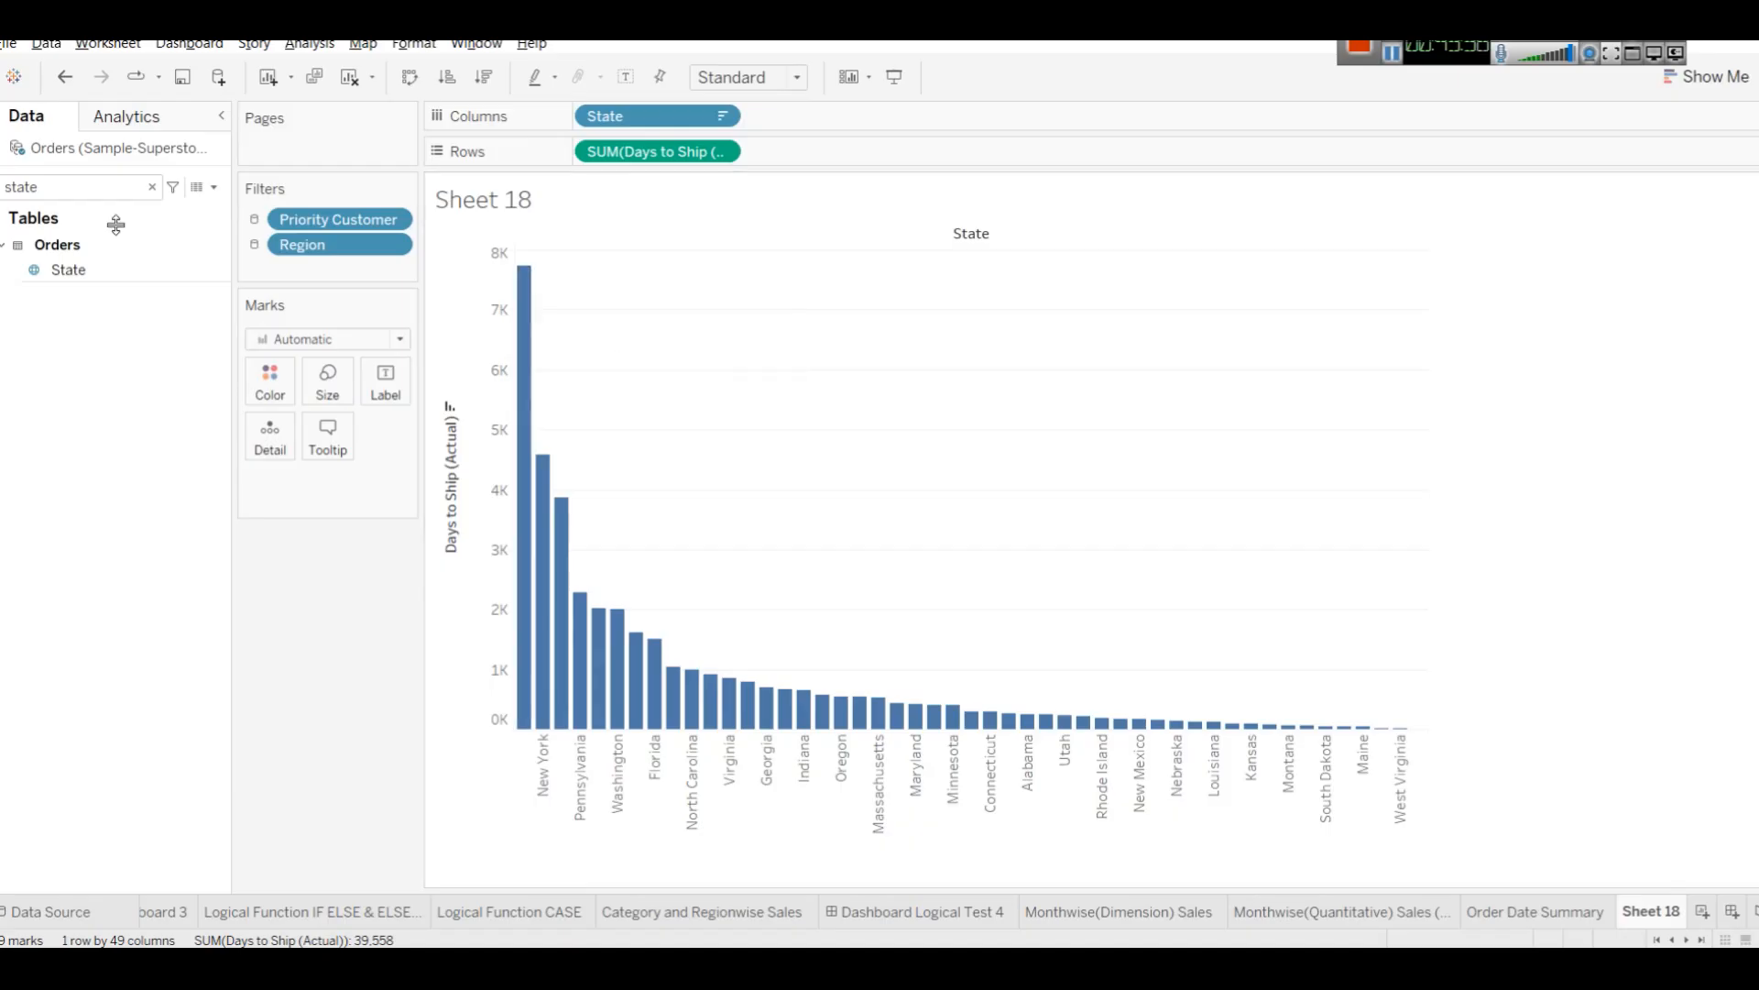
Change the Days to Ship (Actual) measure's aggregation from Sum to Average.
click(152, 187)
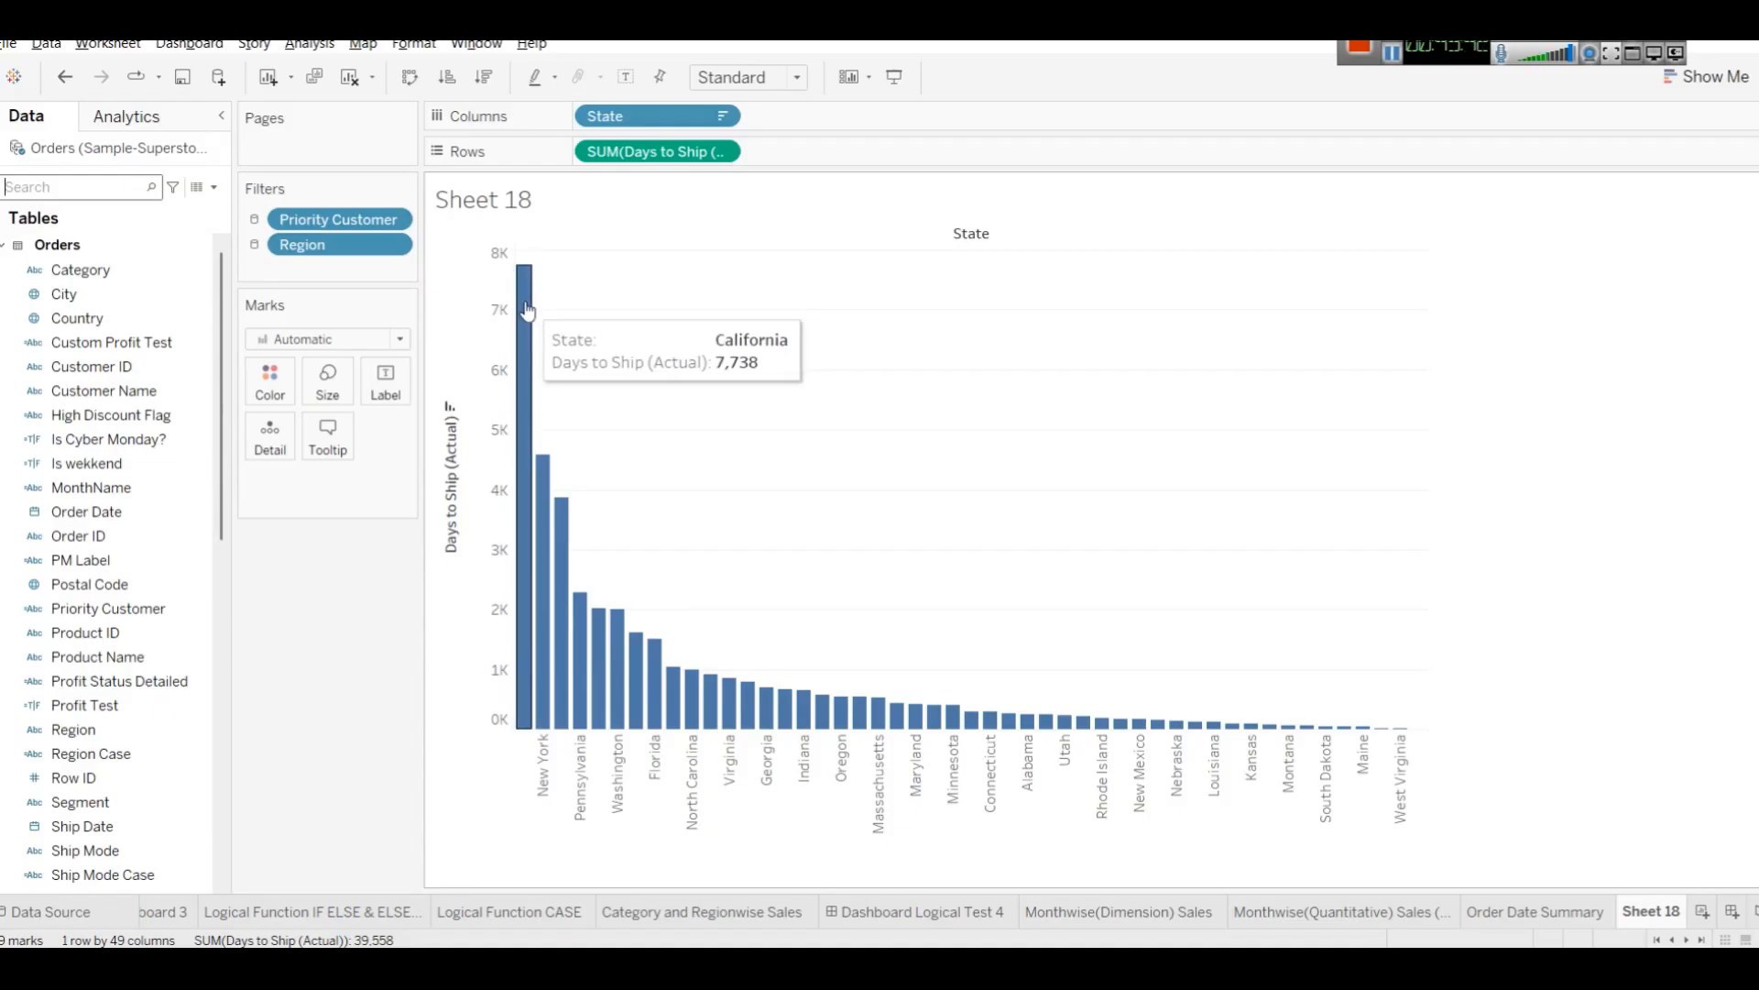
click(722, 153)
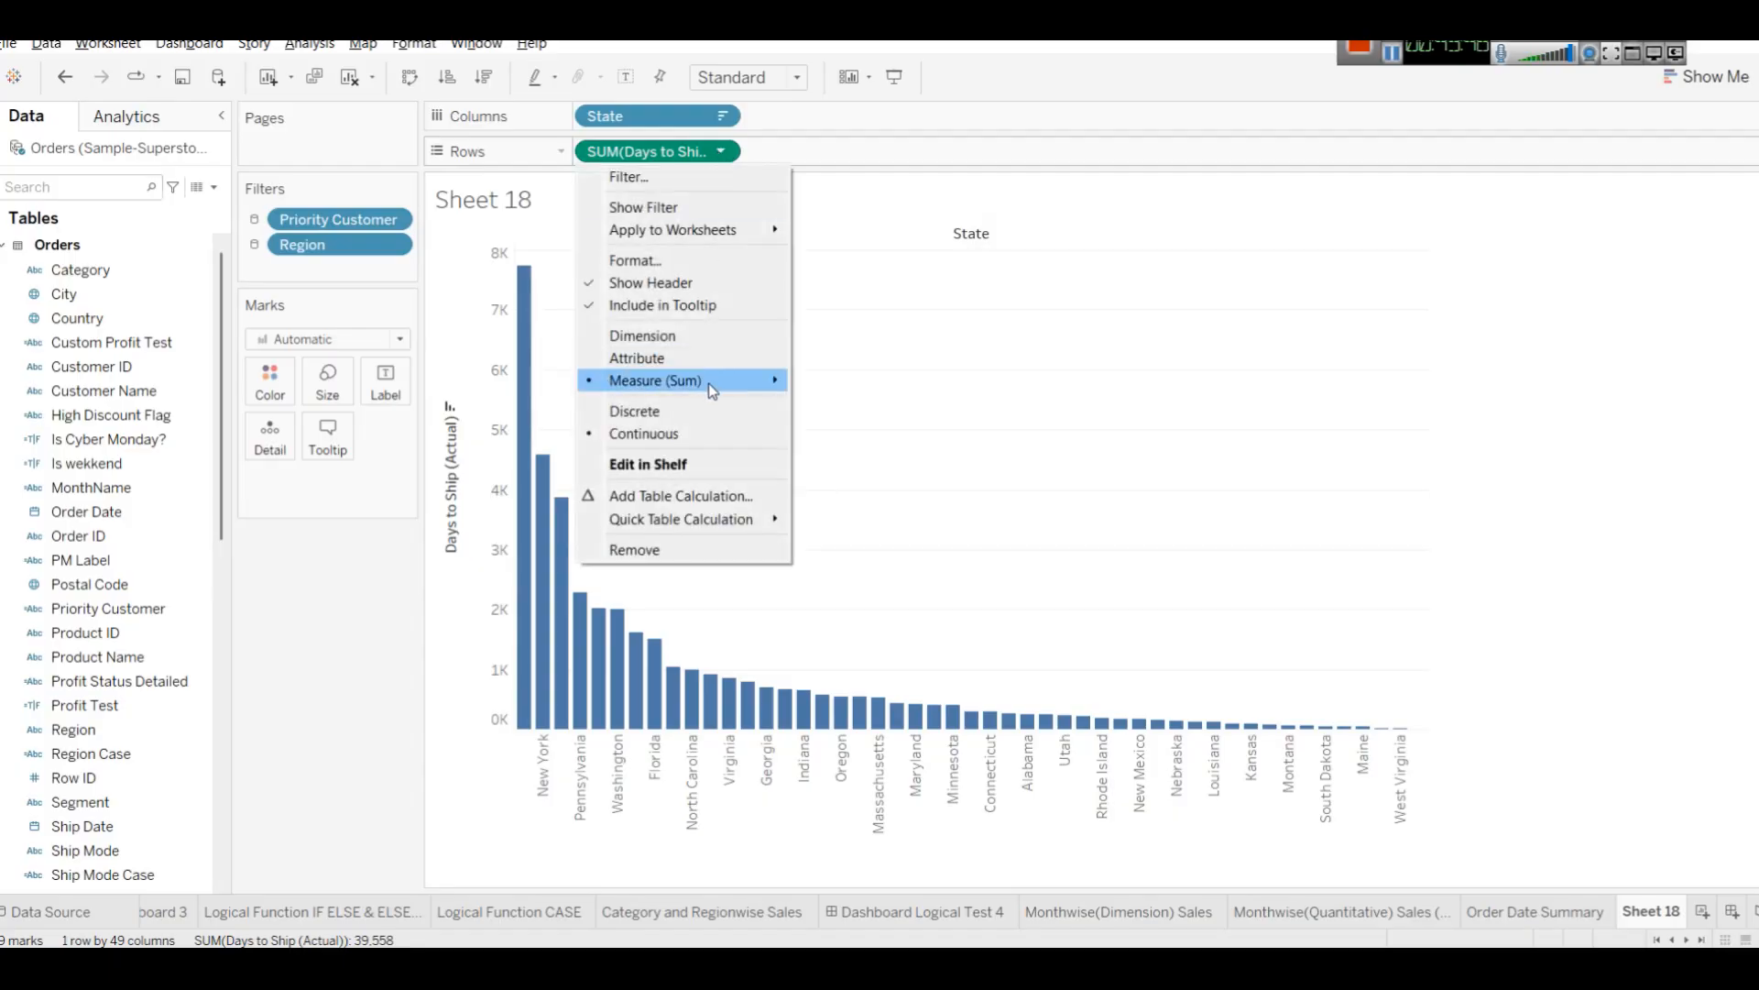
mouse_move(713, 388)
click(865, 403)
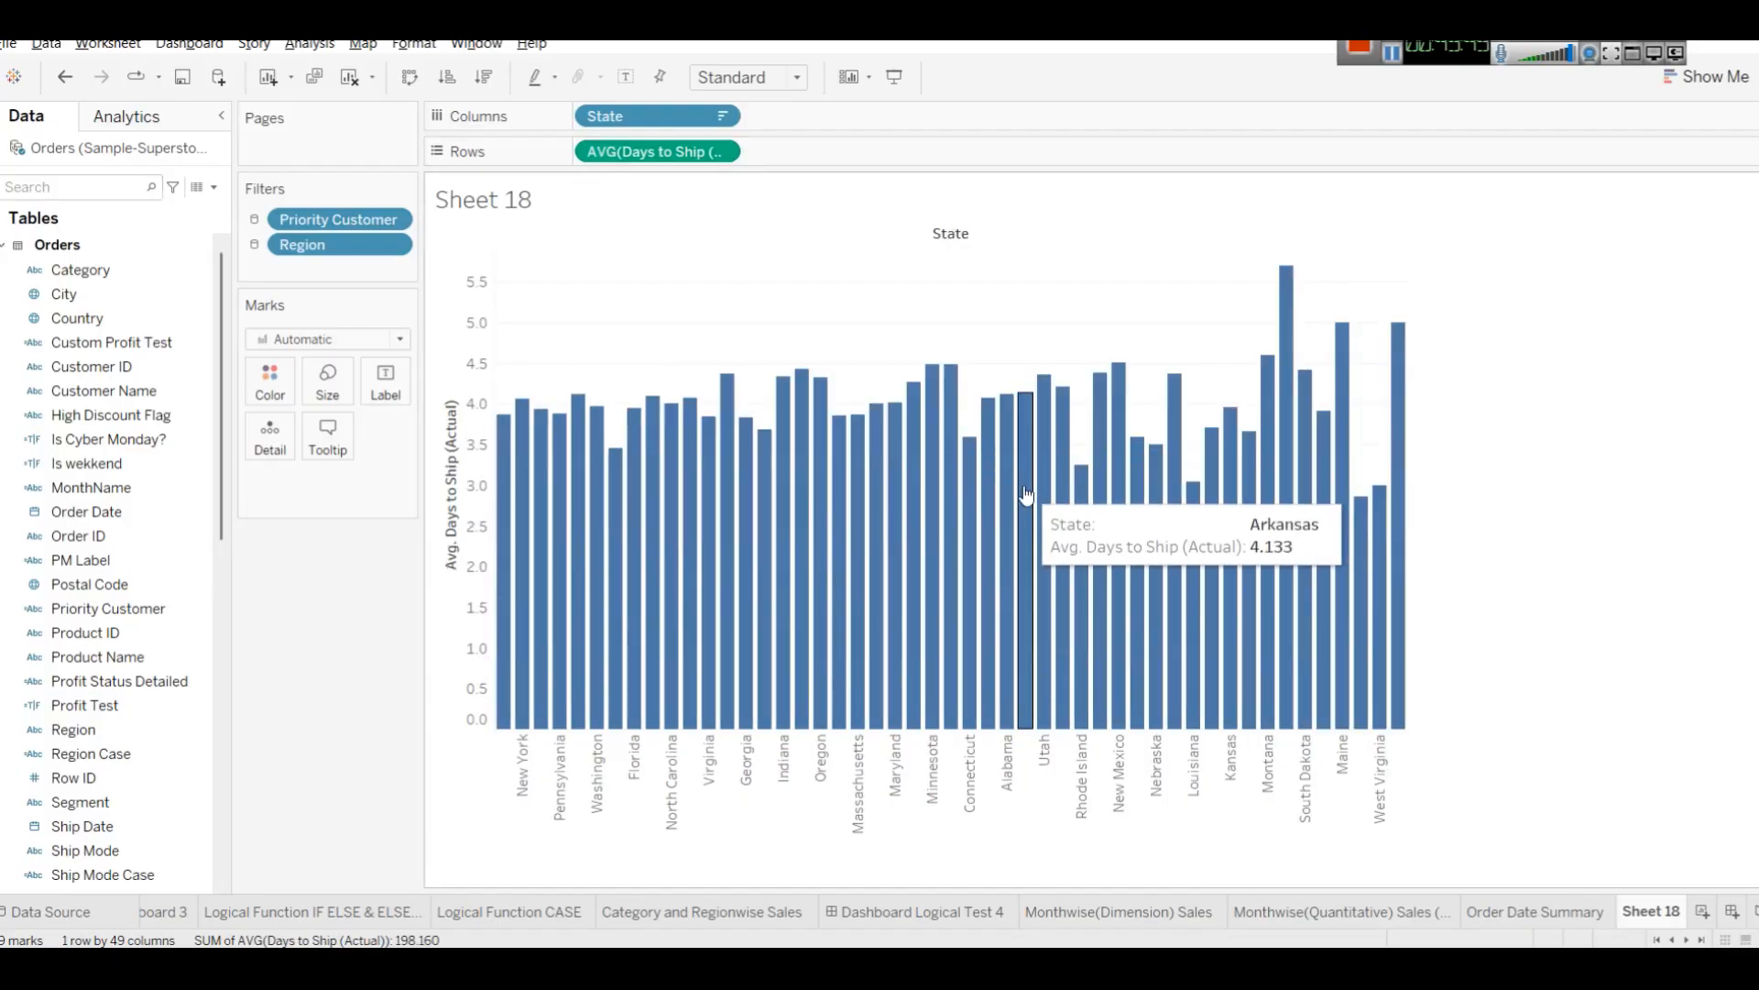
Sort the state bars descending by average days to ship, then convert the chart into a filled map of states.
click(451, 392)
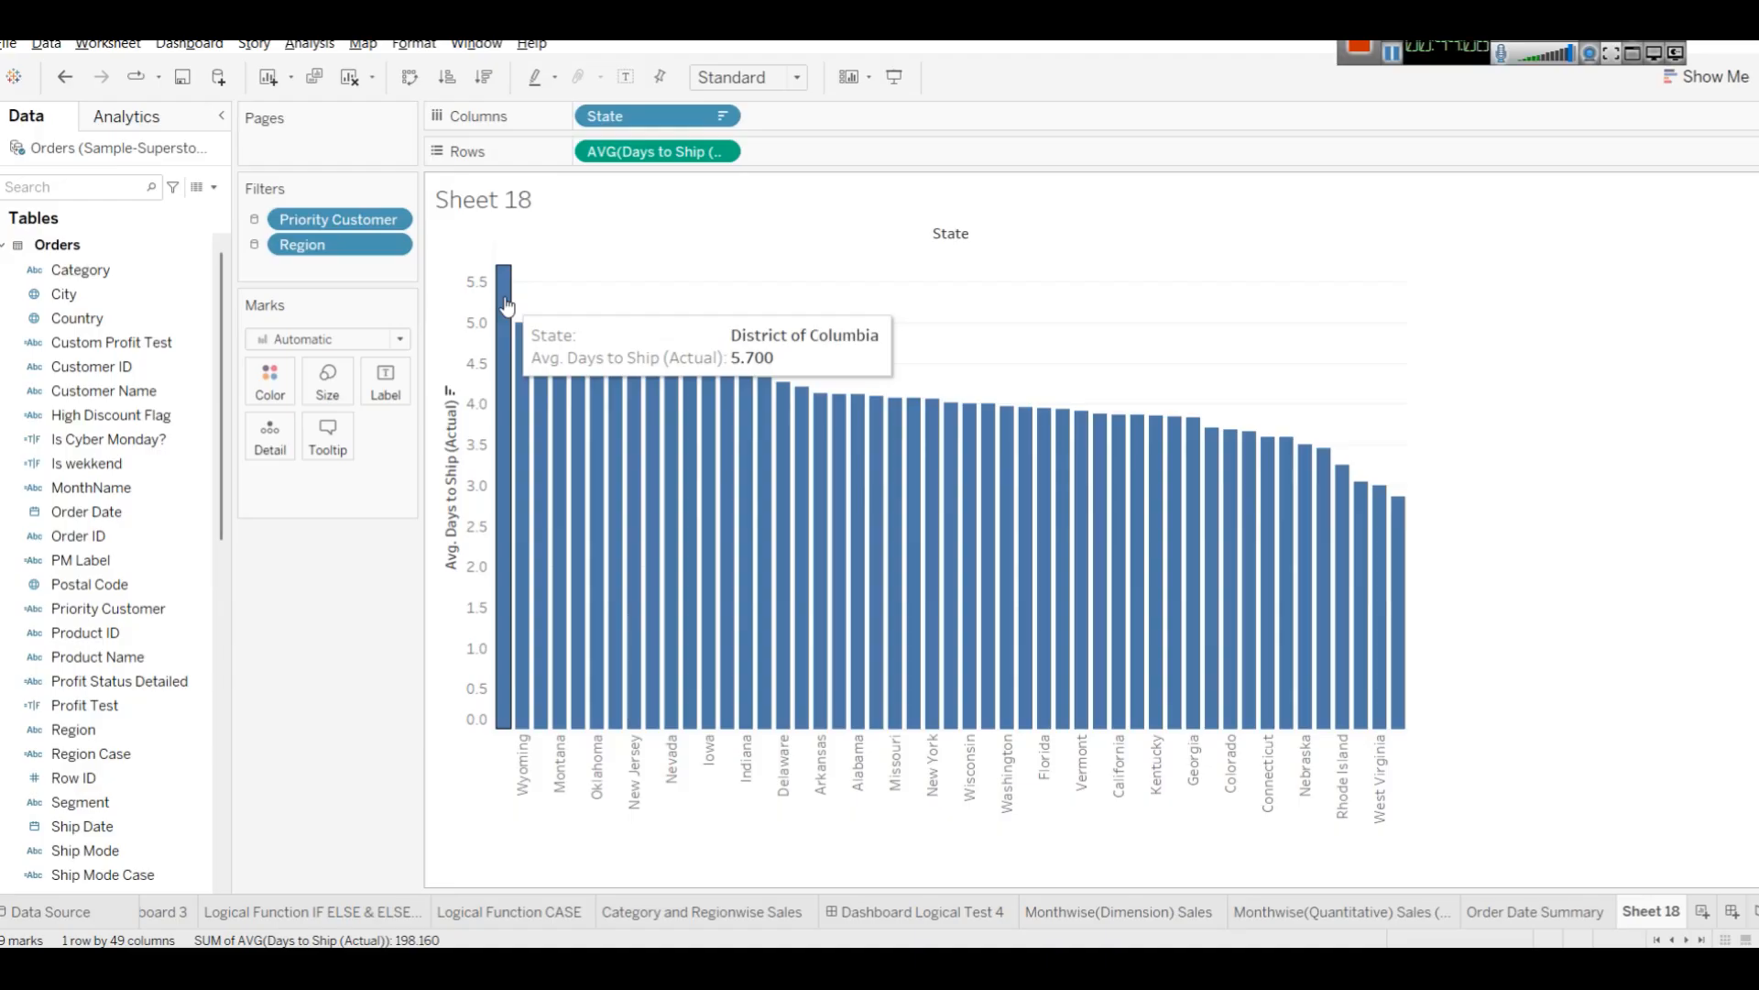
click(1747, 76)
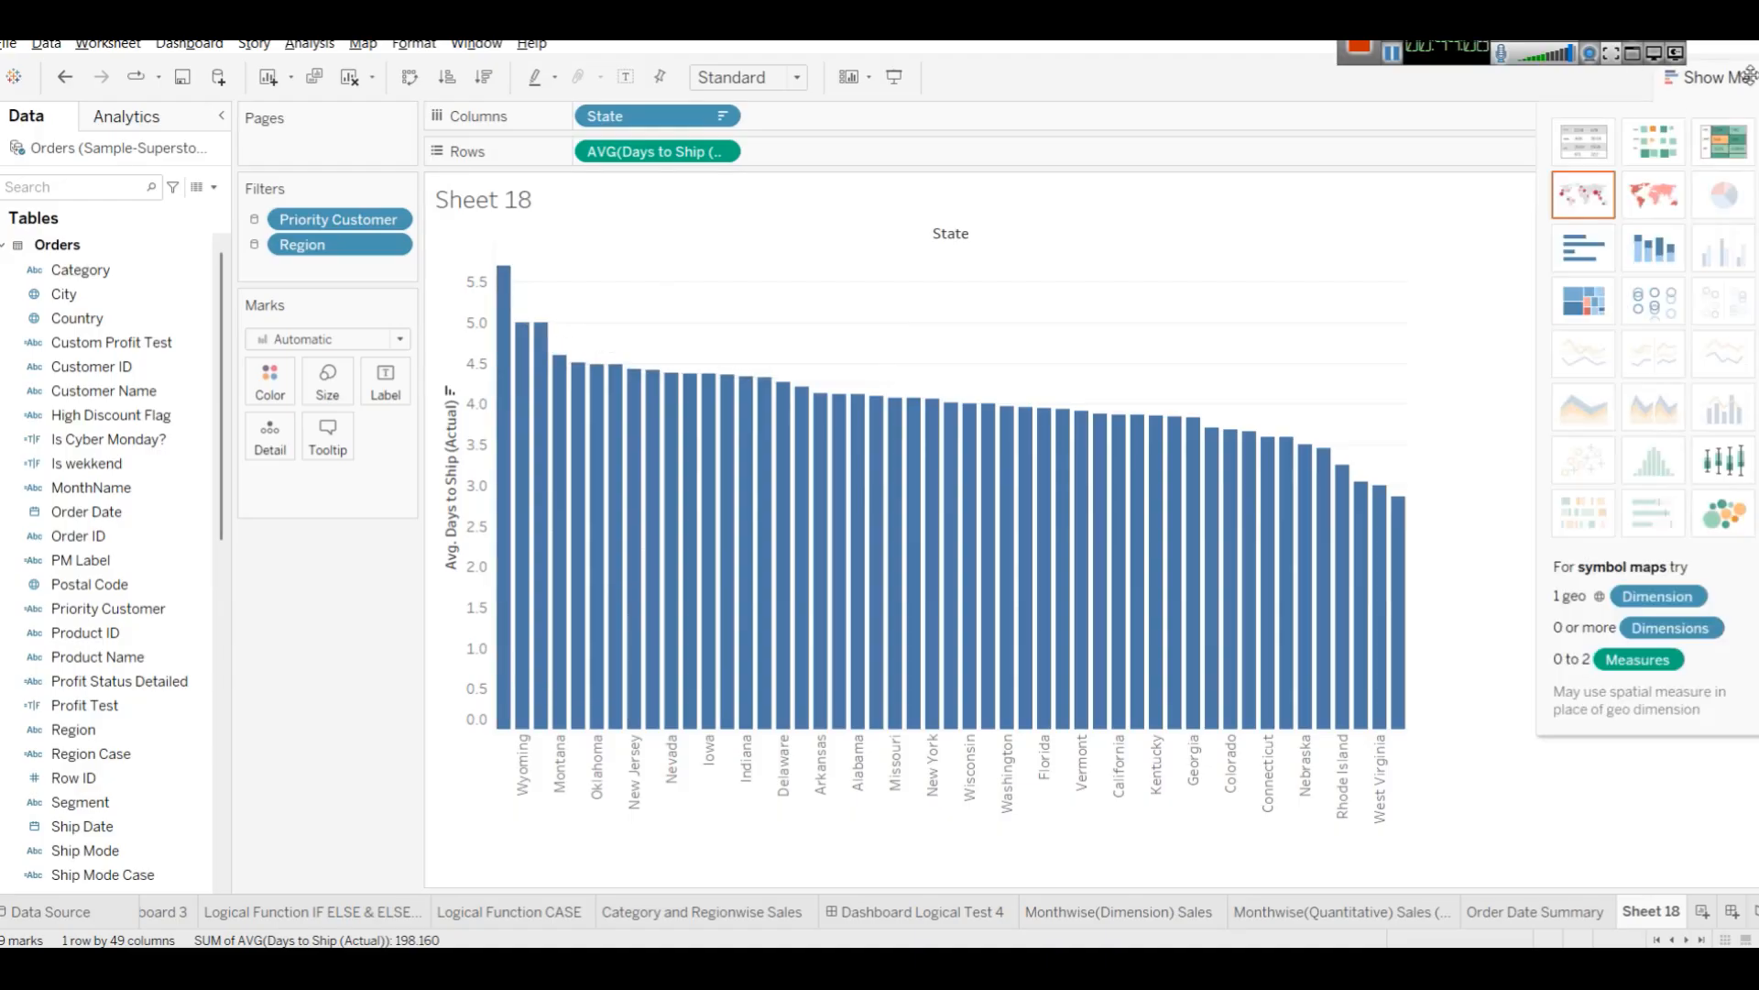
click(1669, 184)
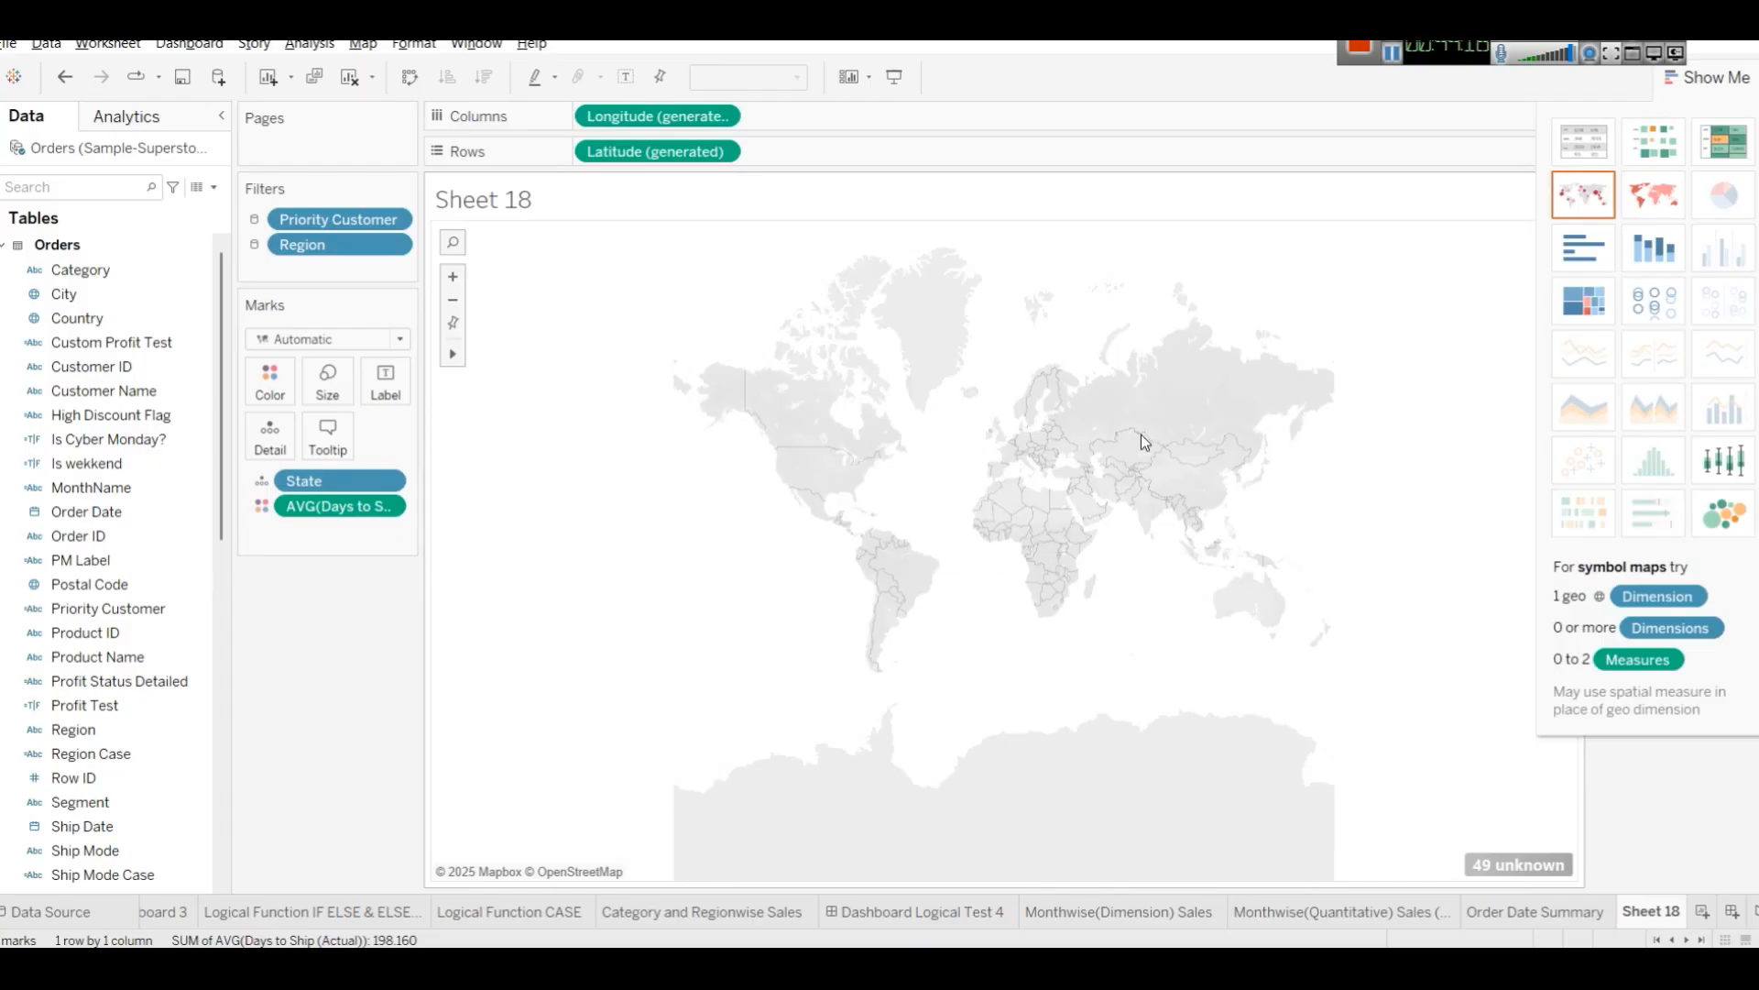
Resolve the unknown state locations by setting the map's country to United States.
click(1503, 868)
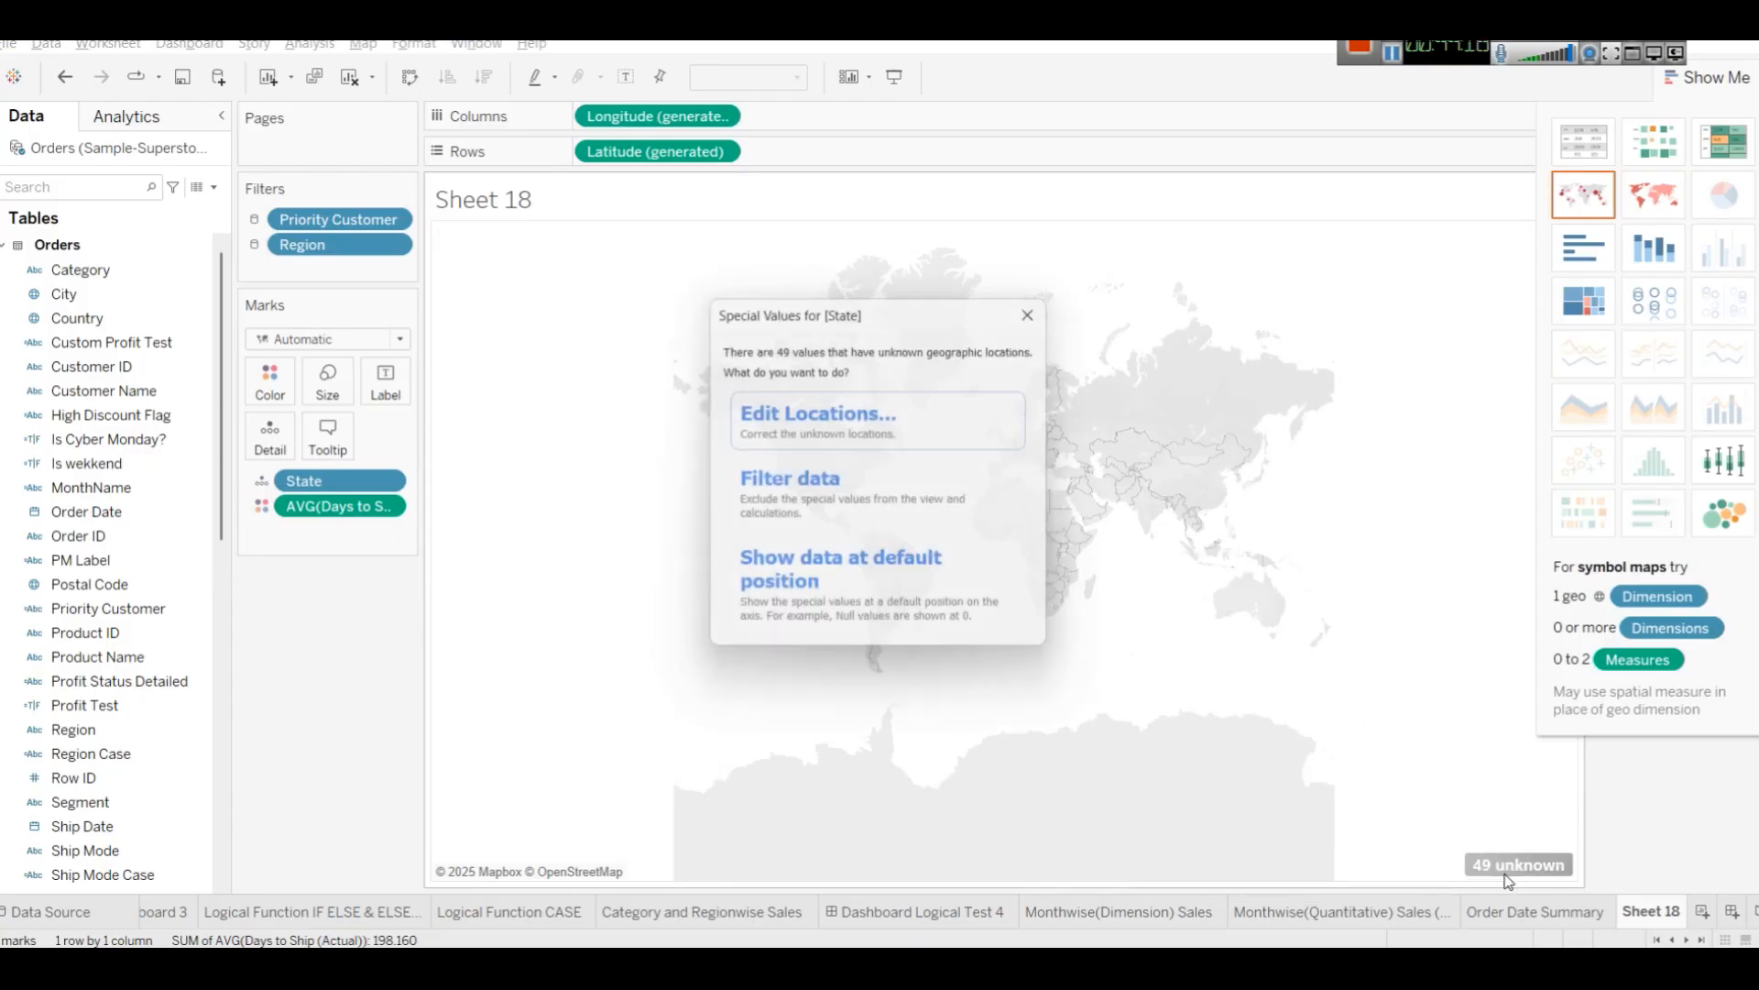
click(819, 417)
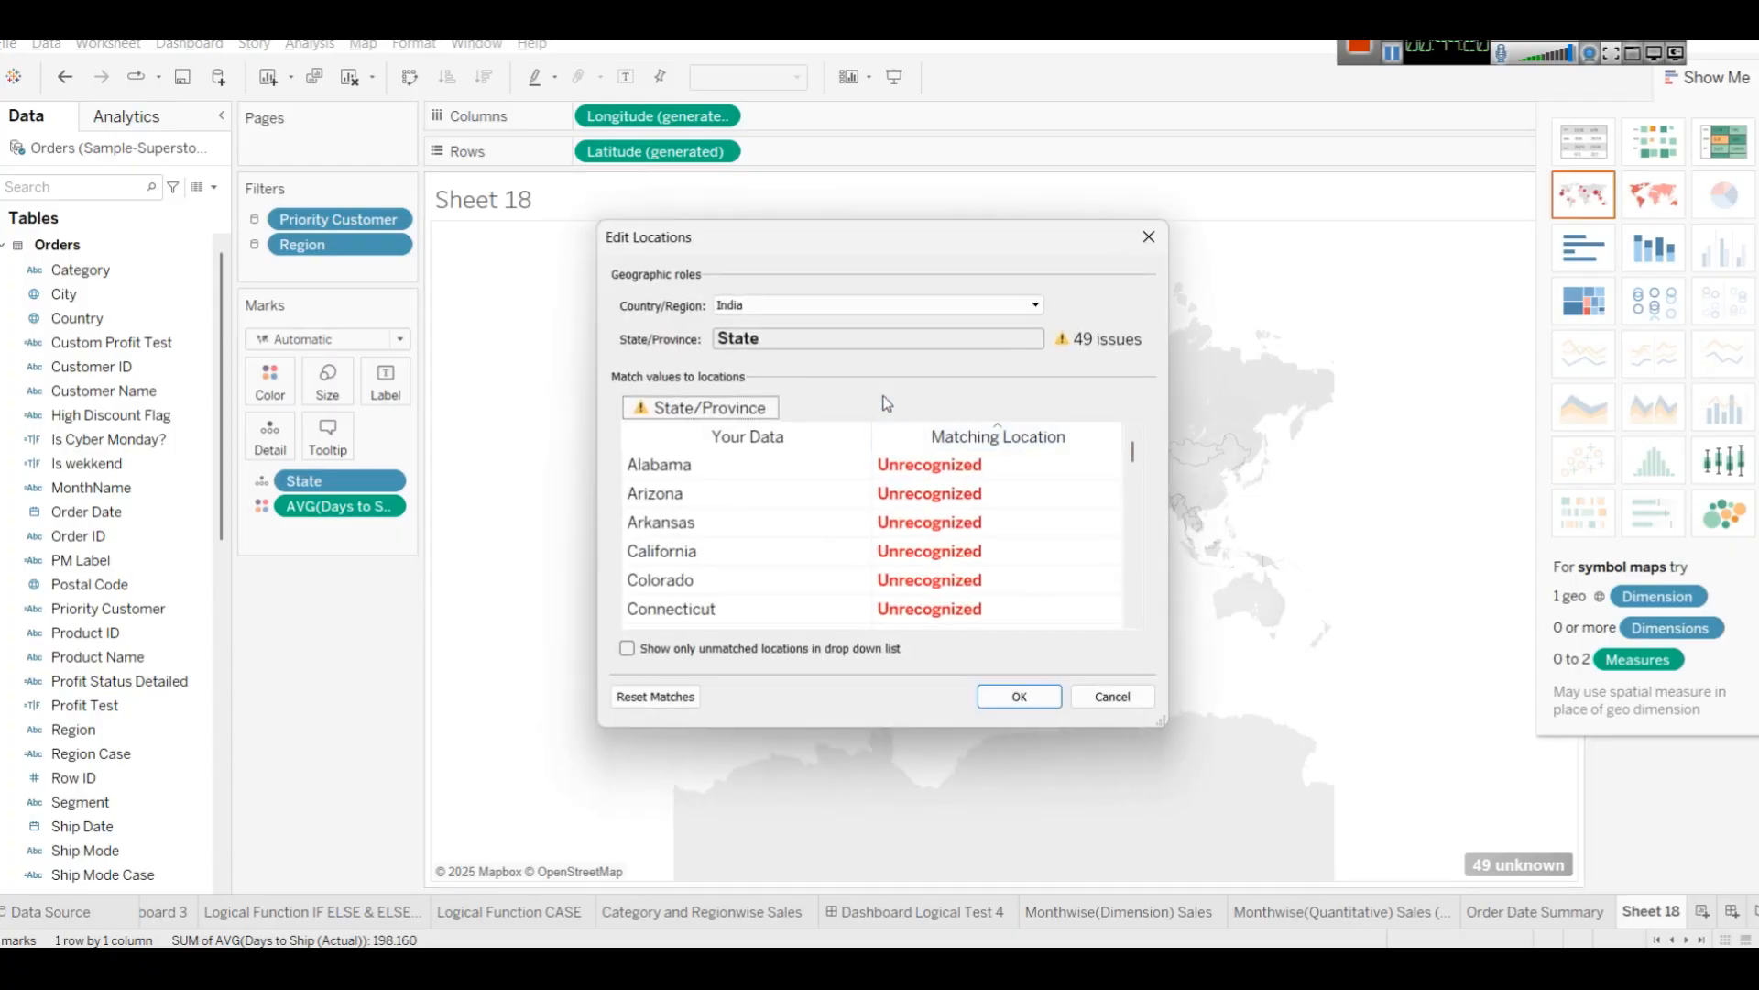
click(854, 302)
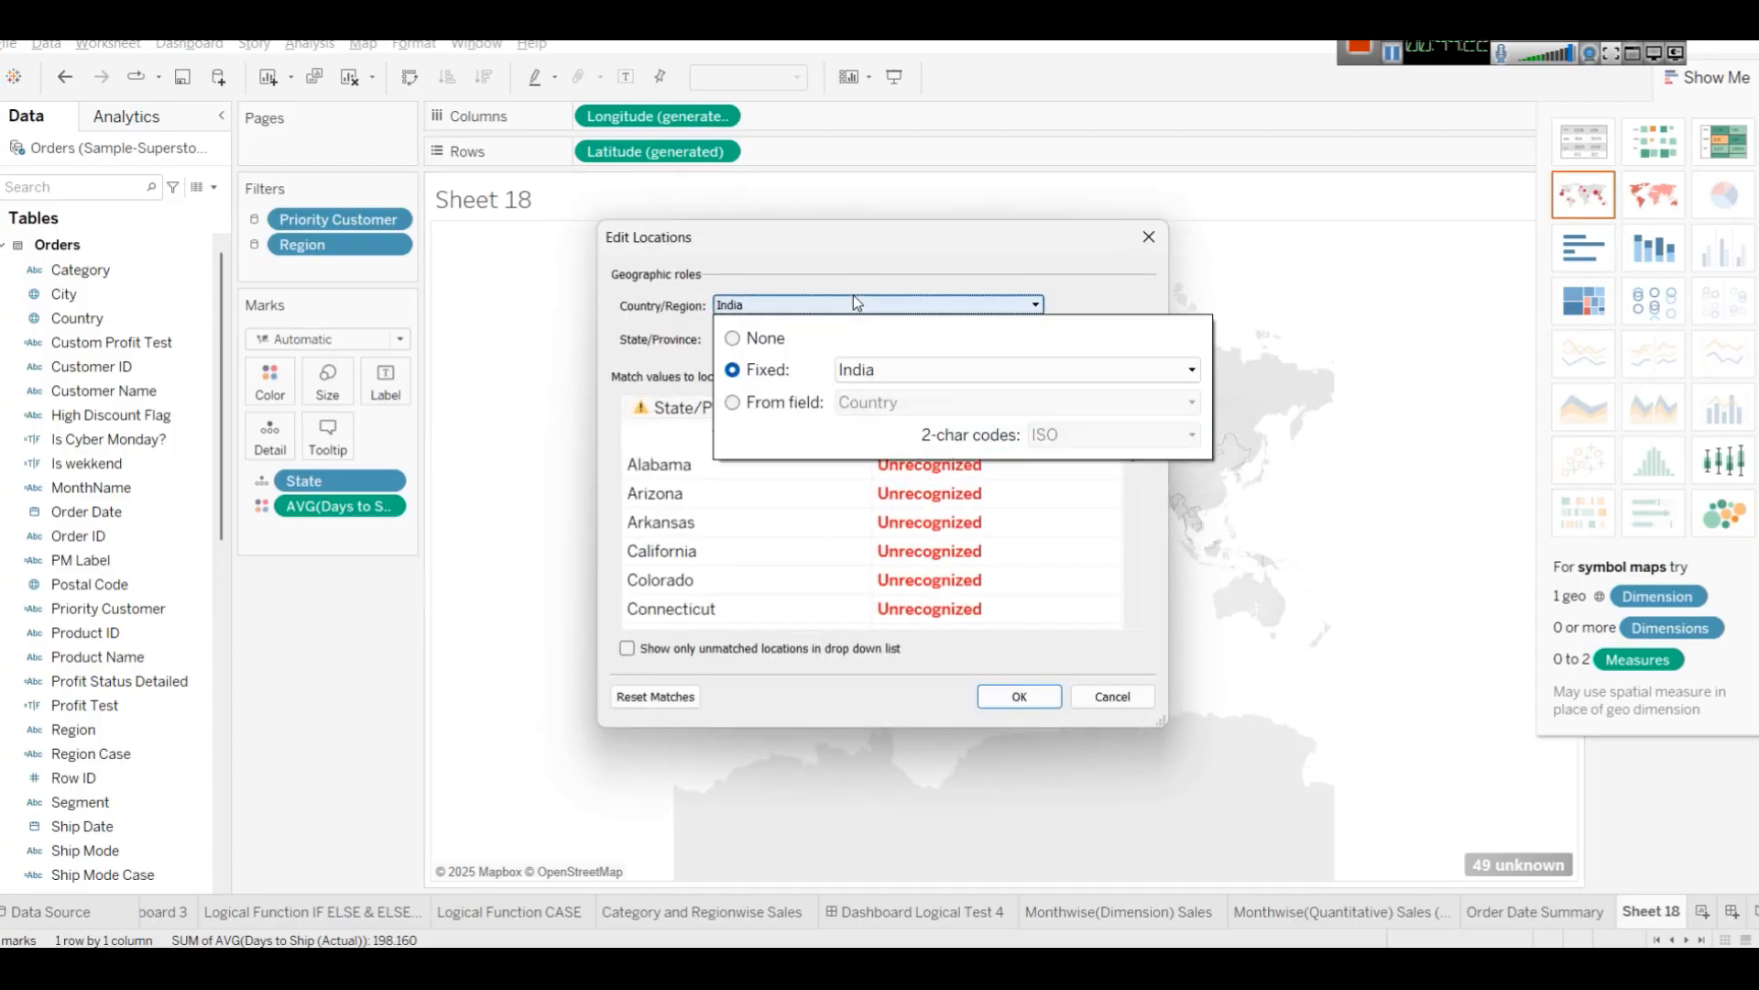
click(901, 366)
text(uni)
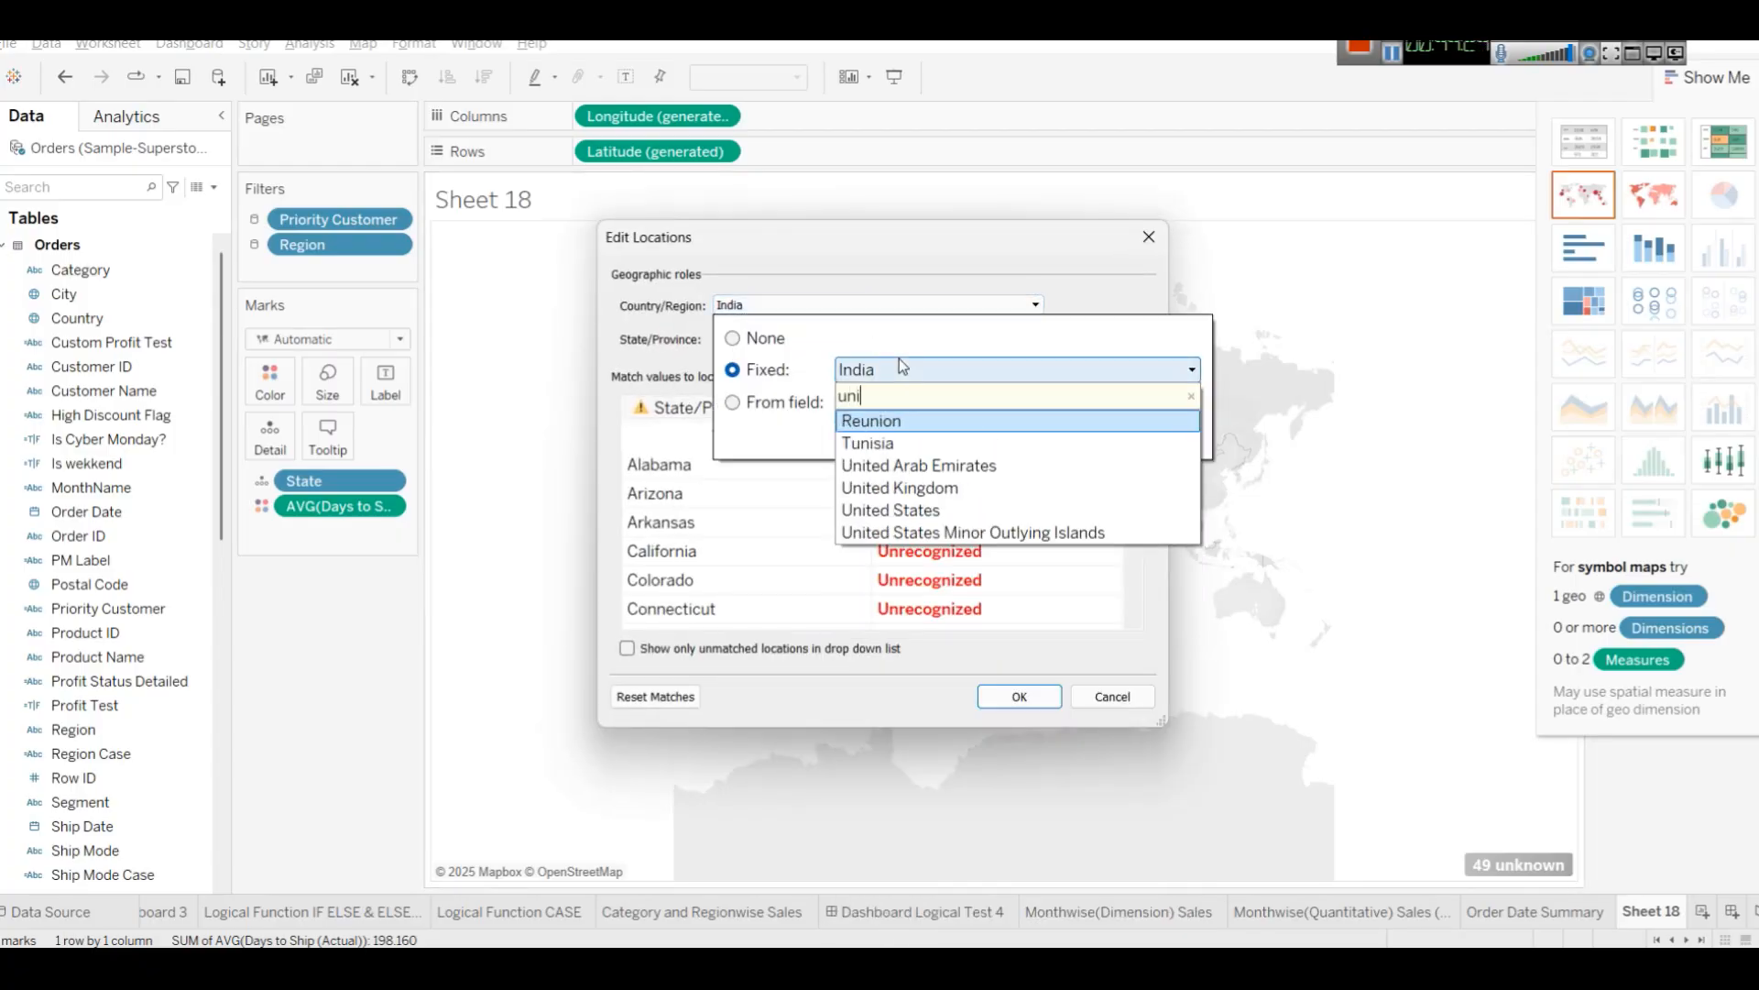
click(891, 509)
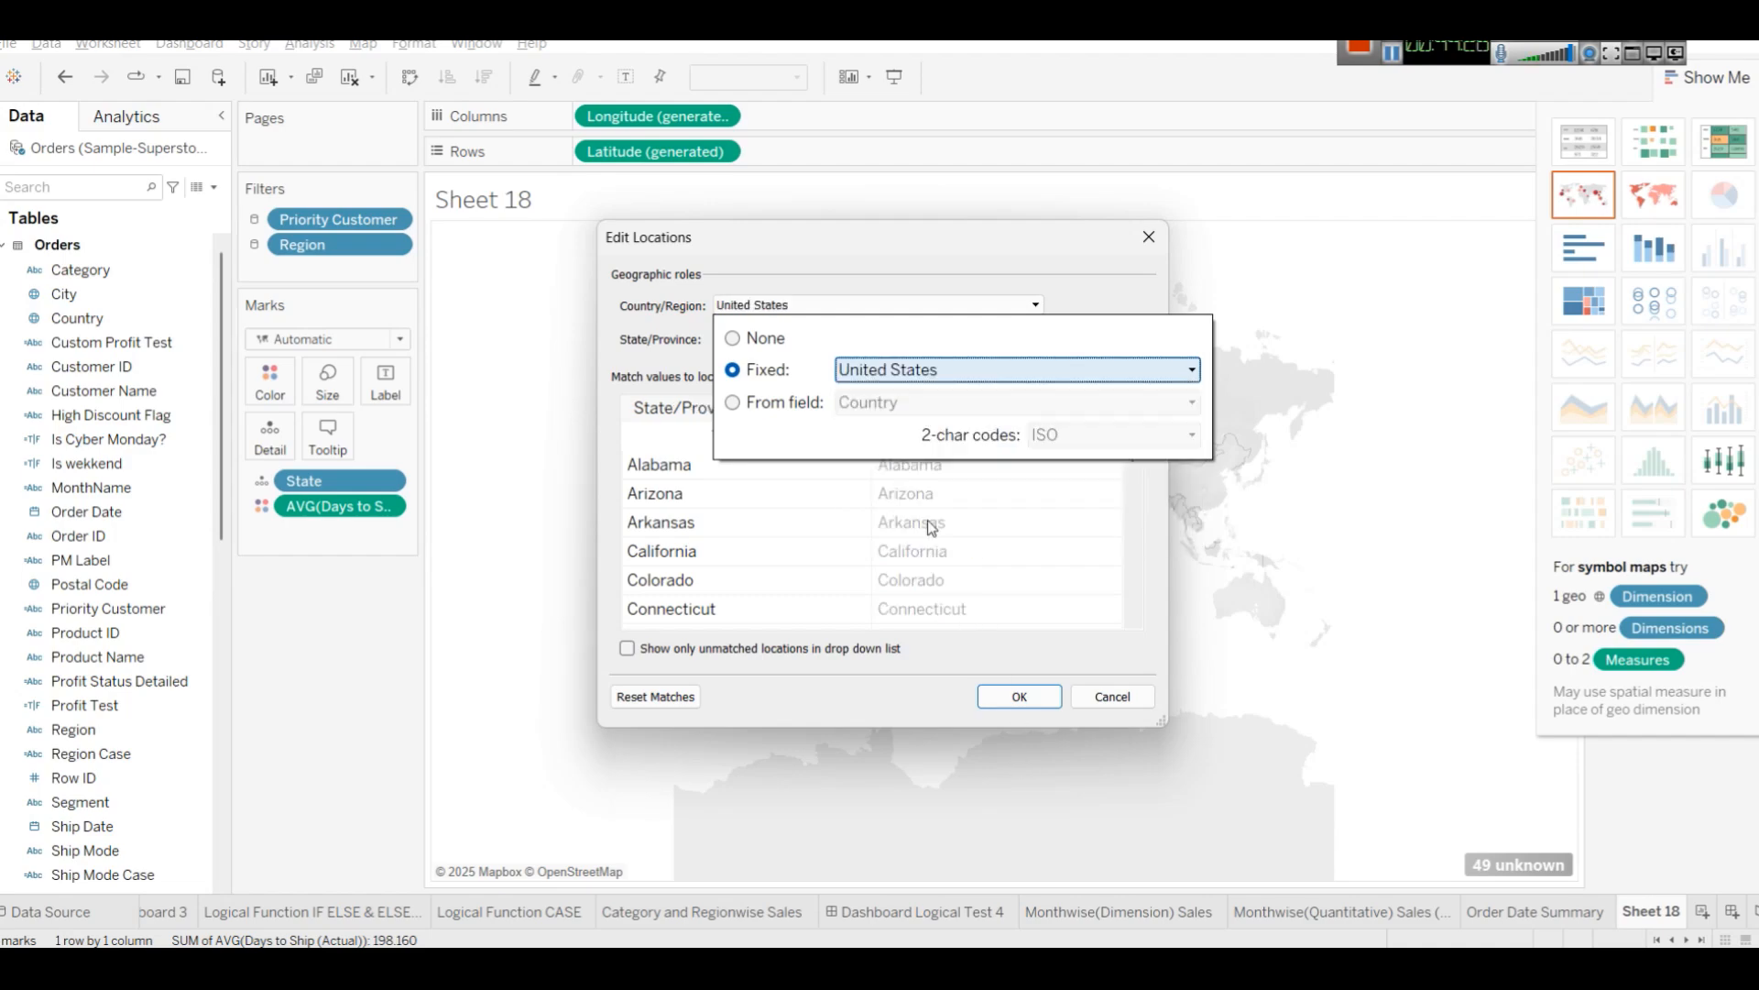
click(1006, 698)
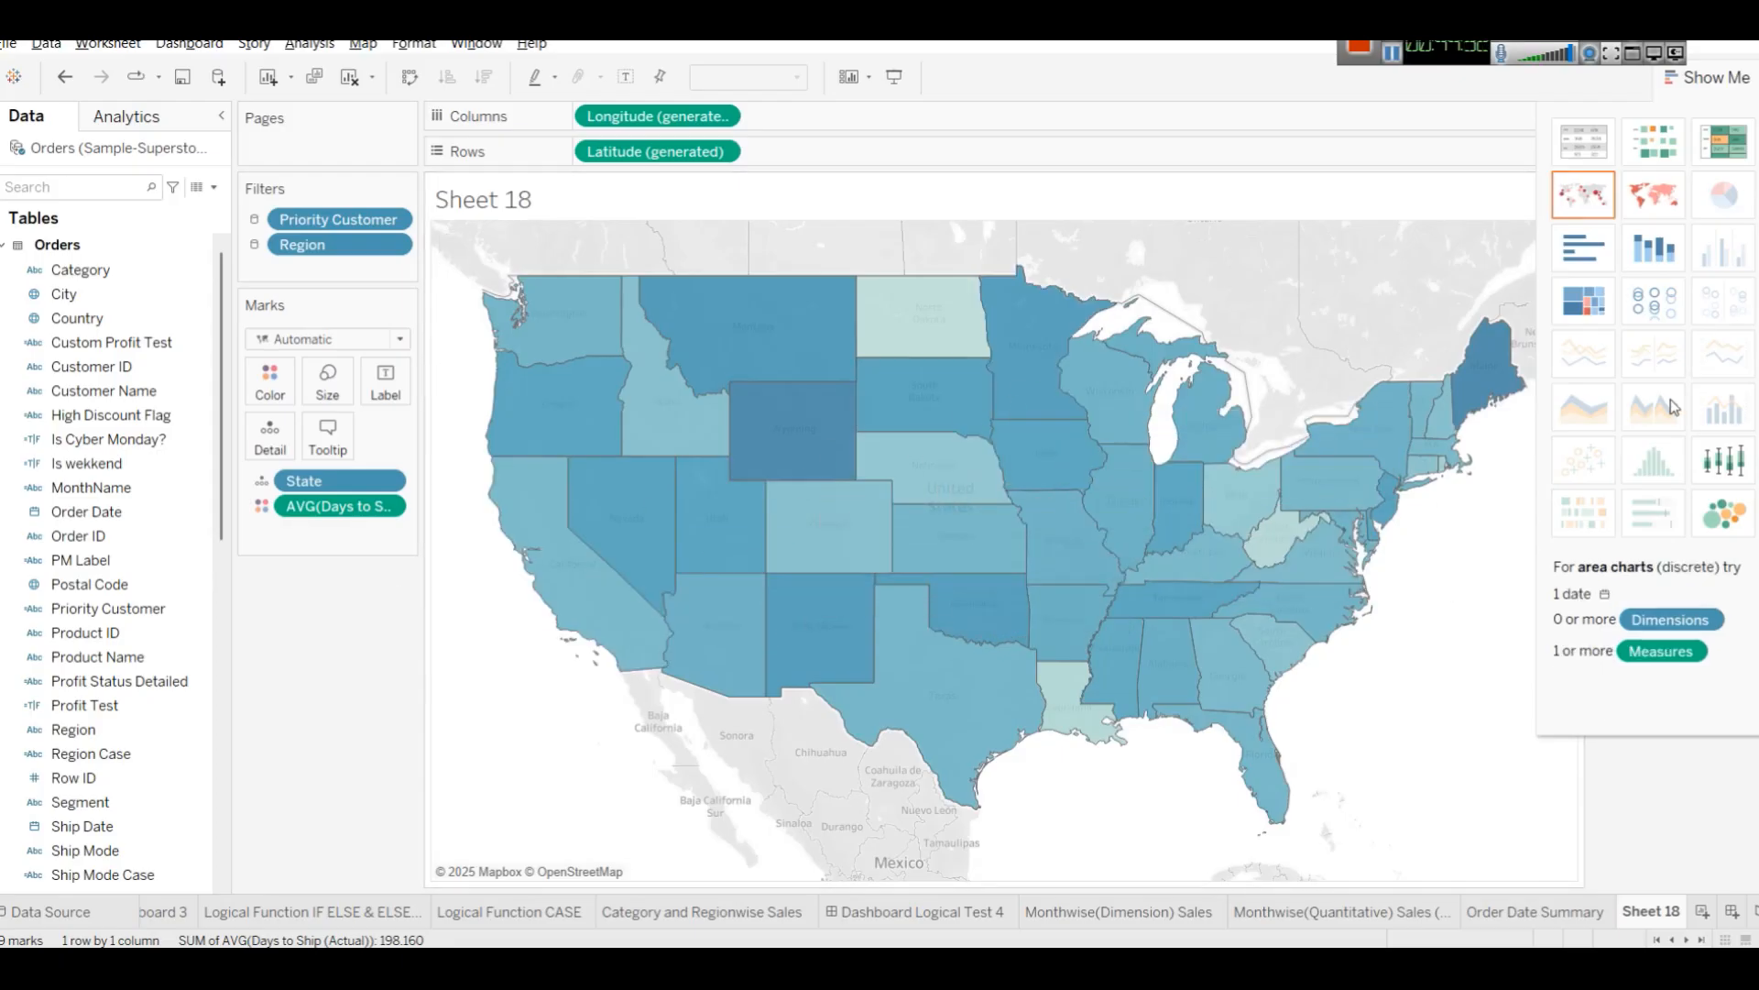
click(1681, 78)
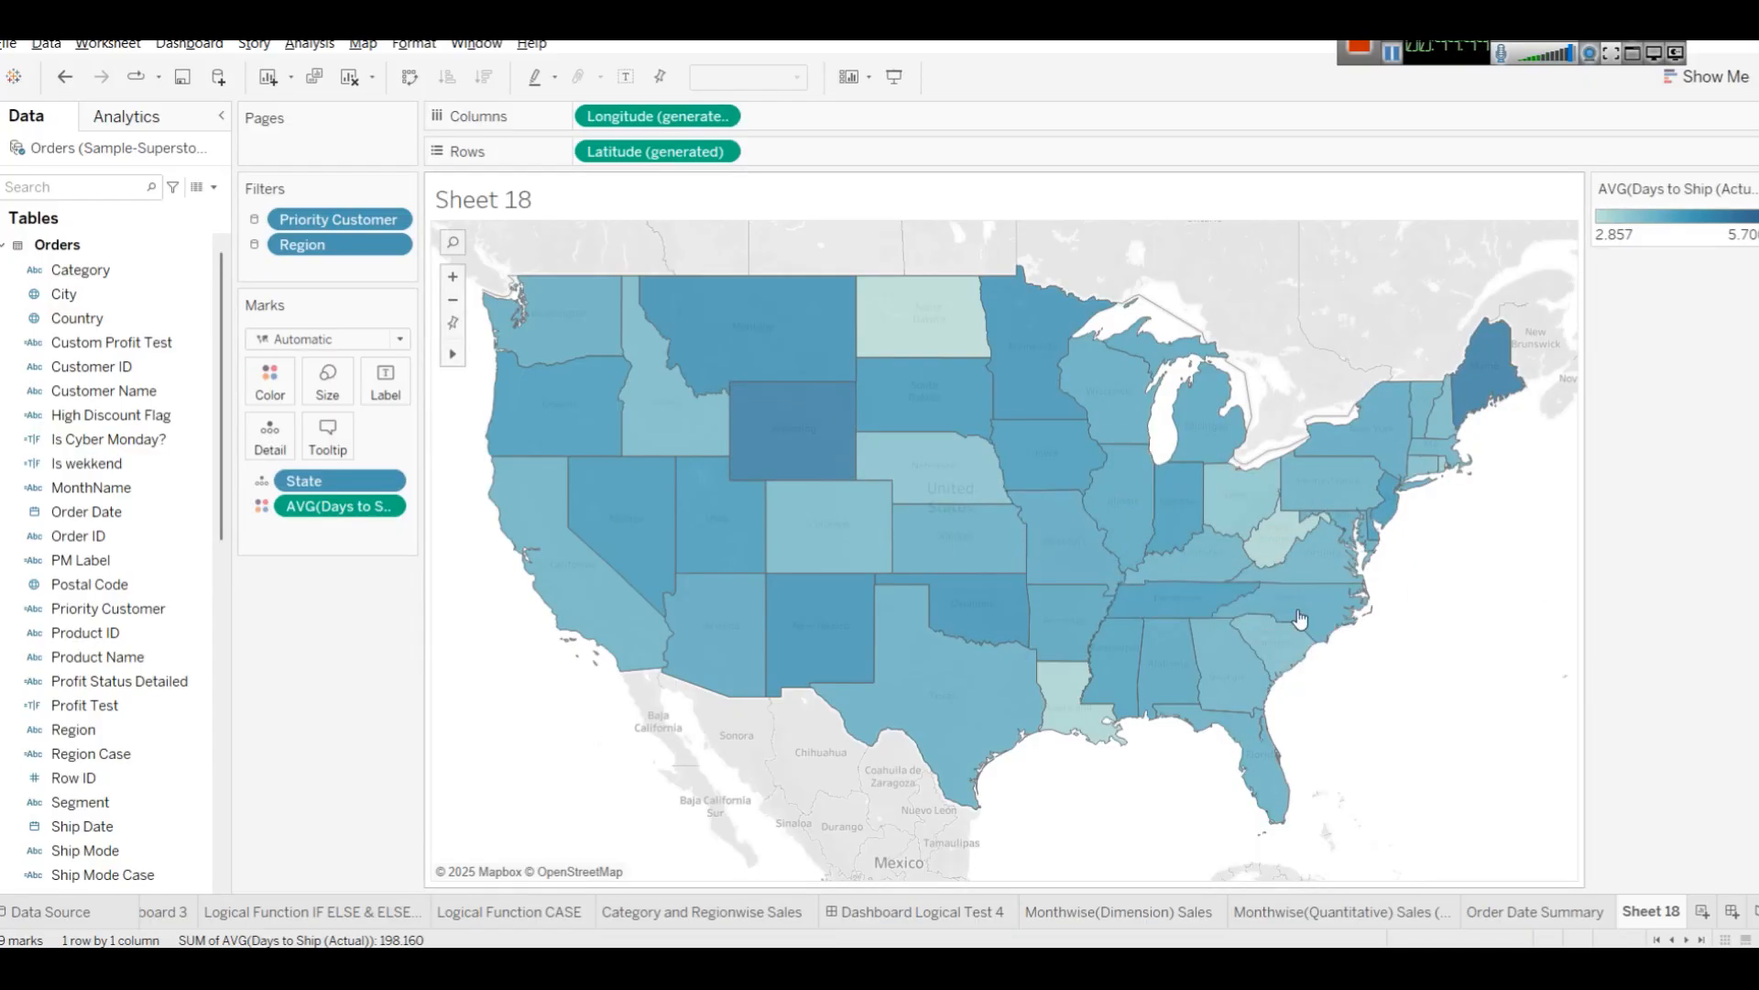
Change the map's color palette to Green-Gold.
click(270, 378)
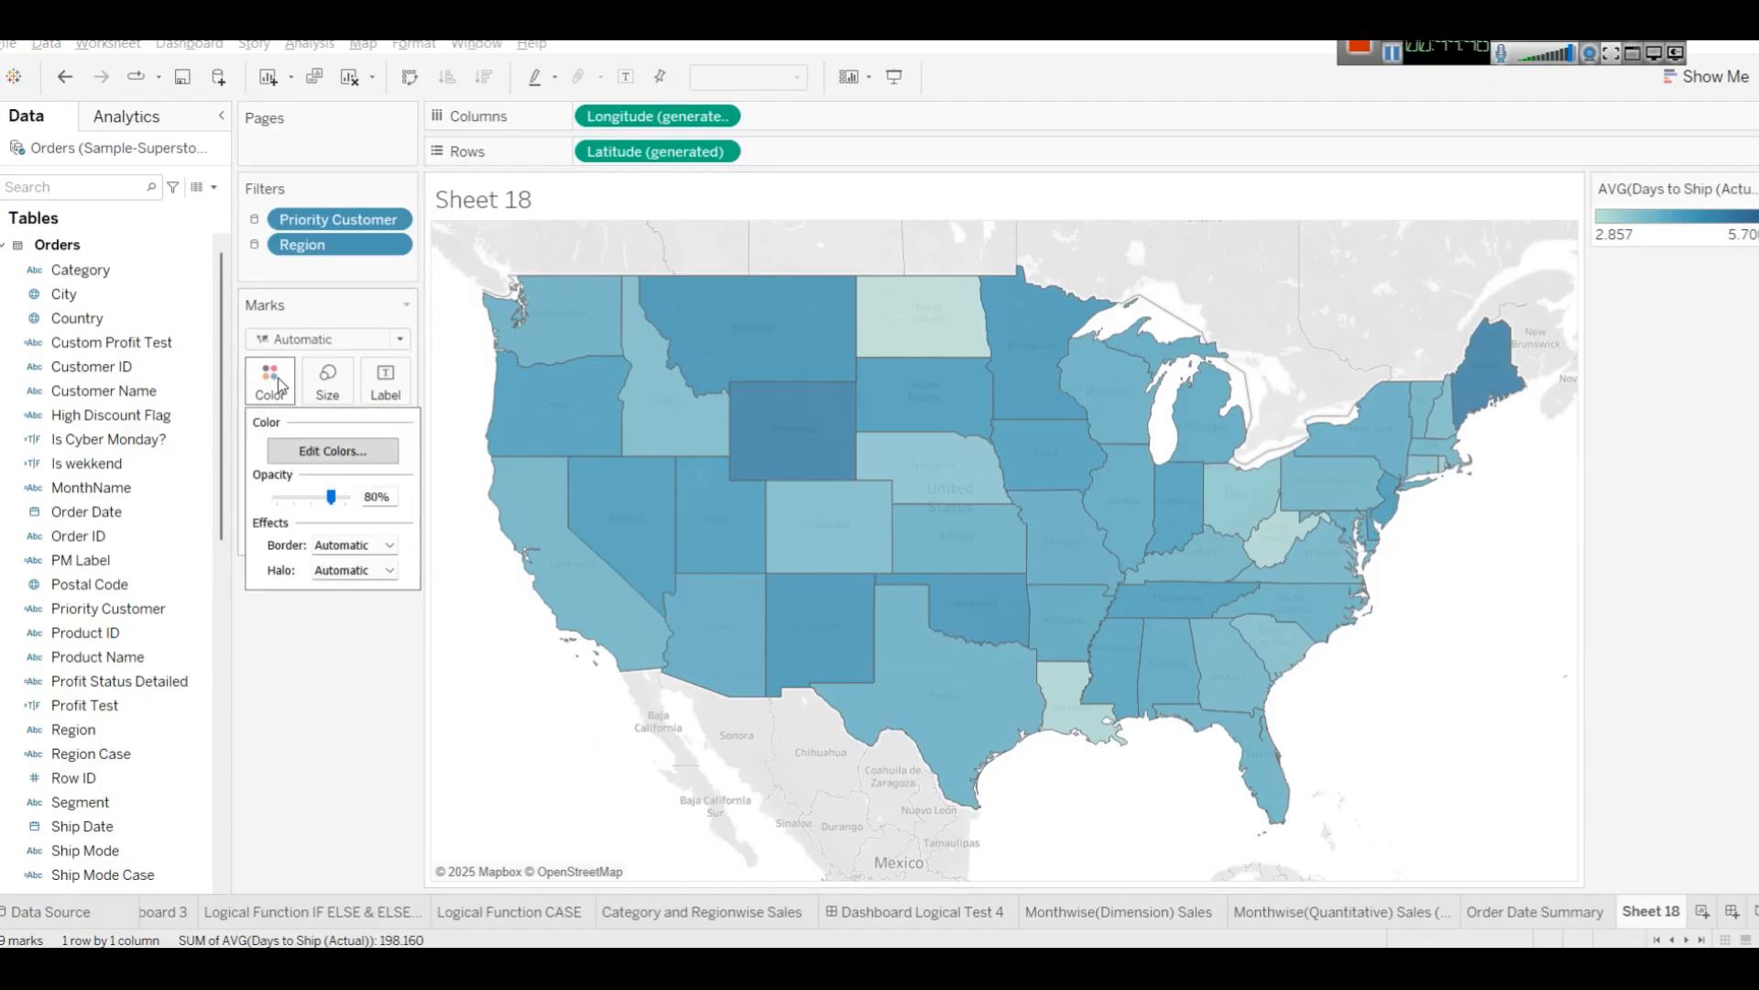
click(326, 450)
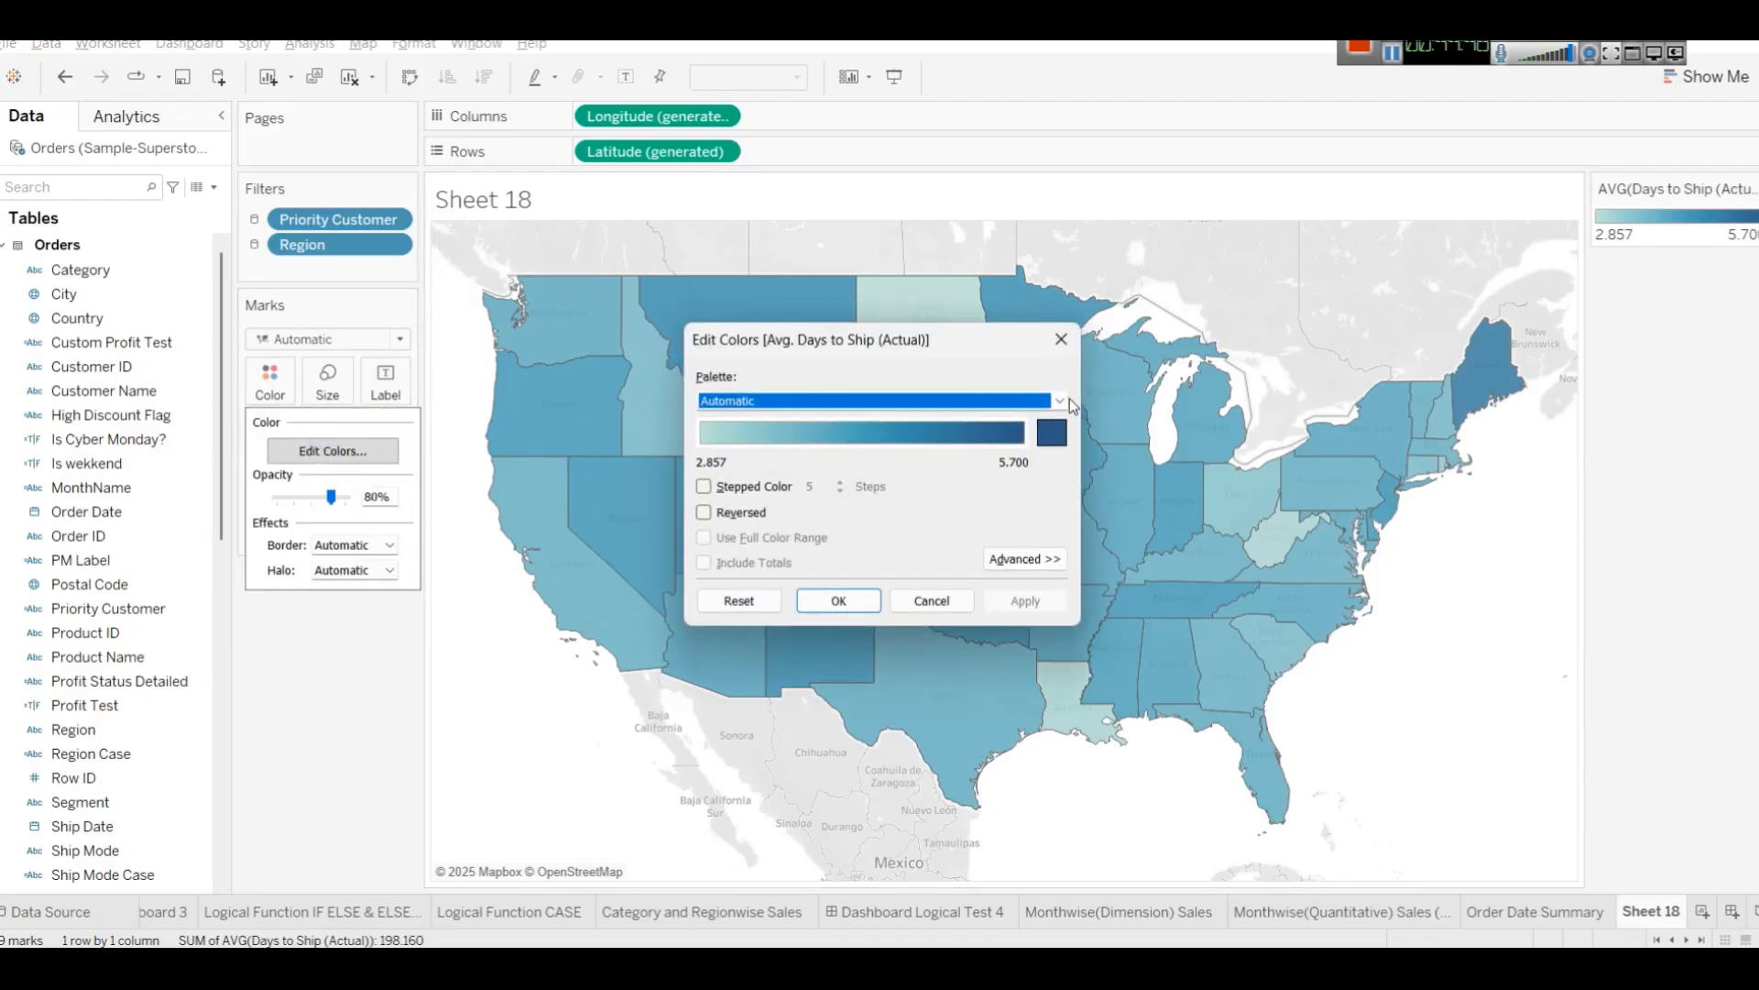
click(1061, 401)
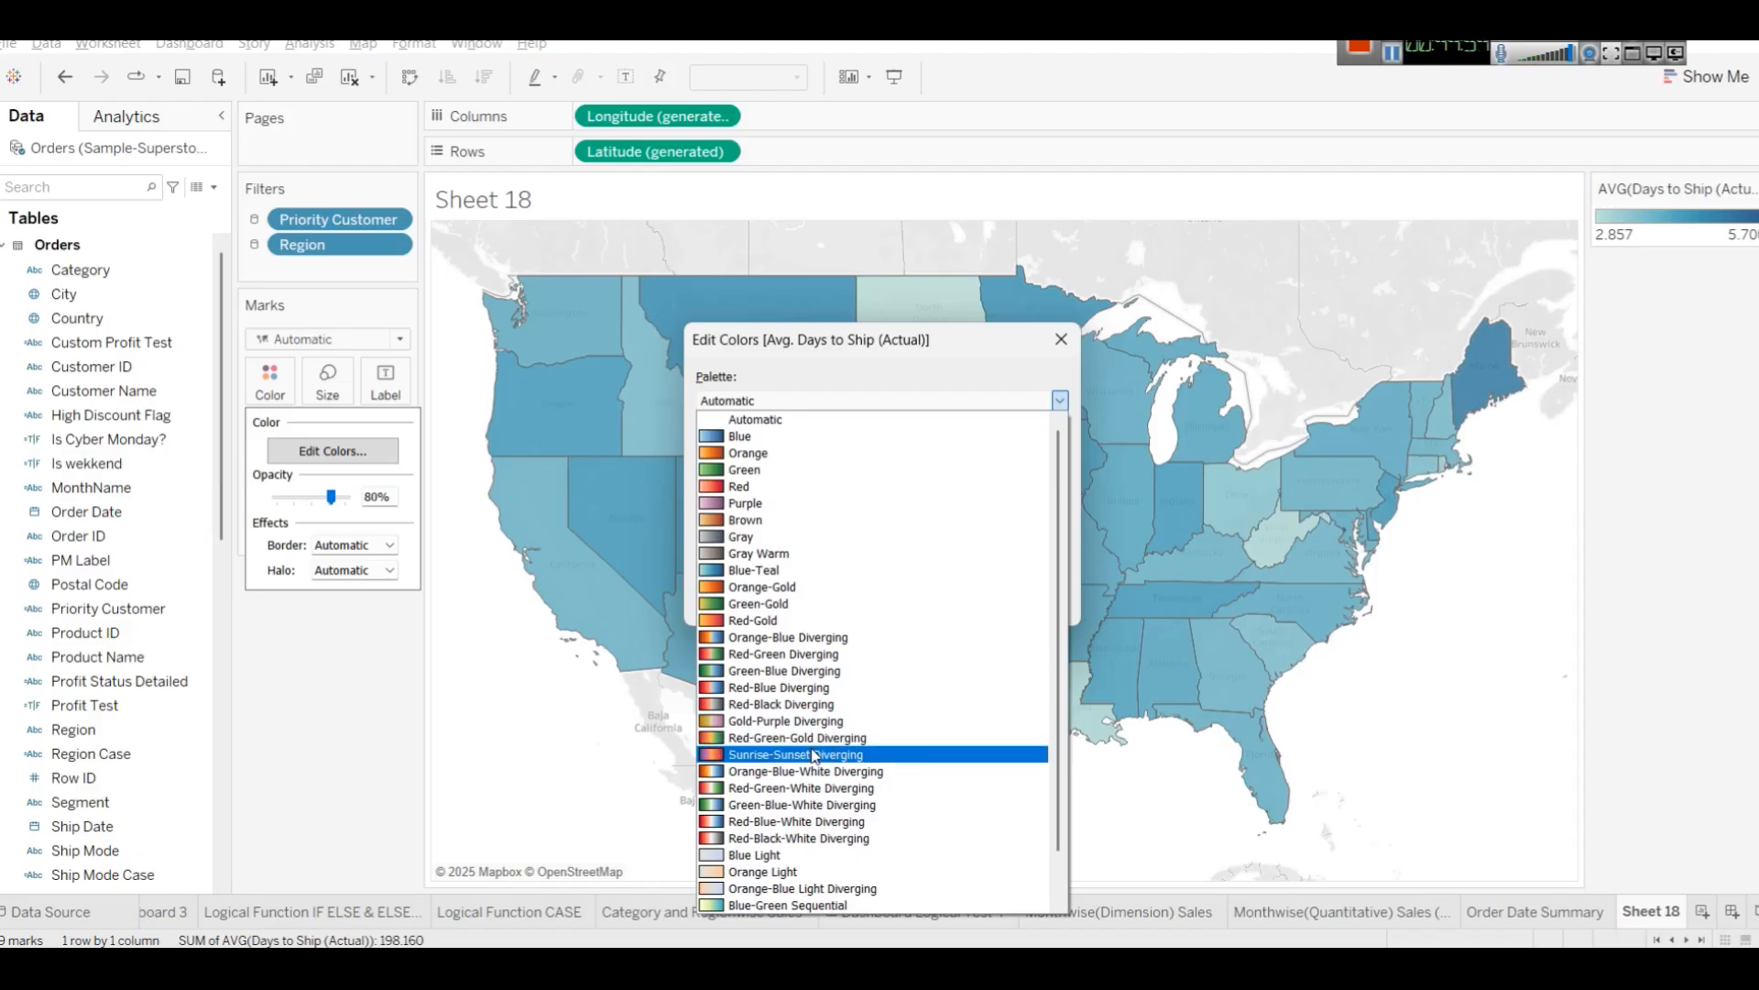
click(765, 603)
click(838, 601)
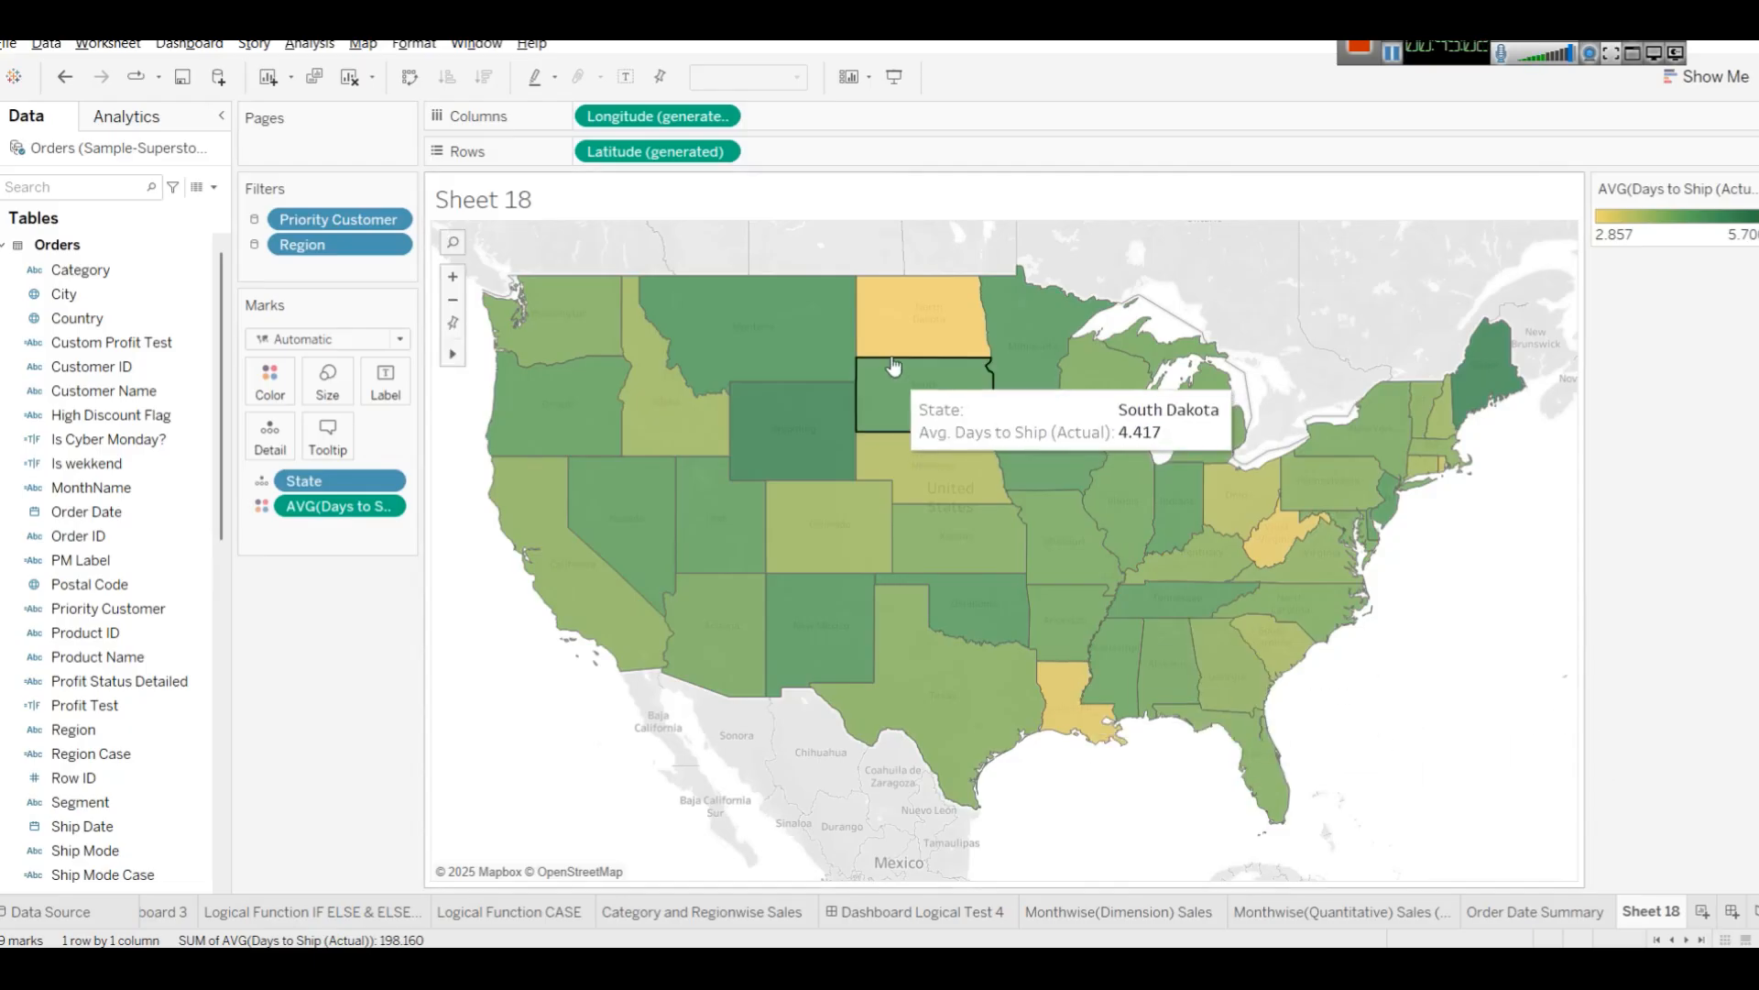
Inspect the average shipping days of individual states on the map.
mouse_move(900, 339)
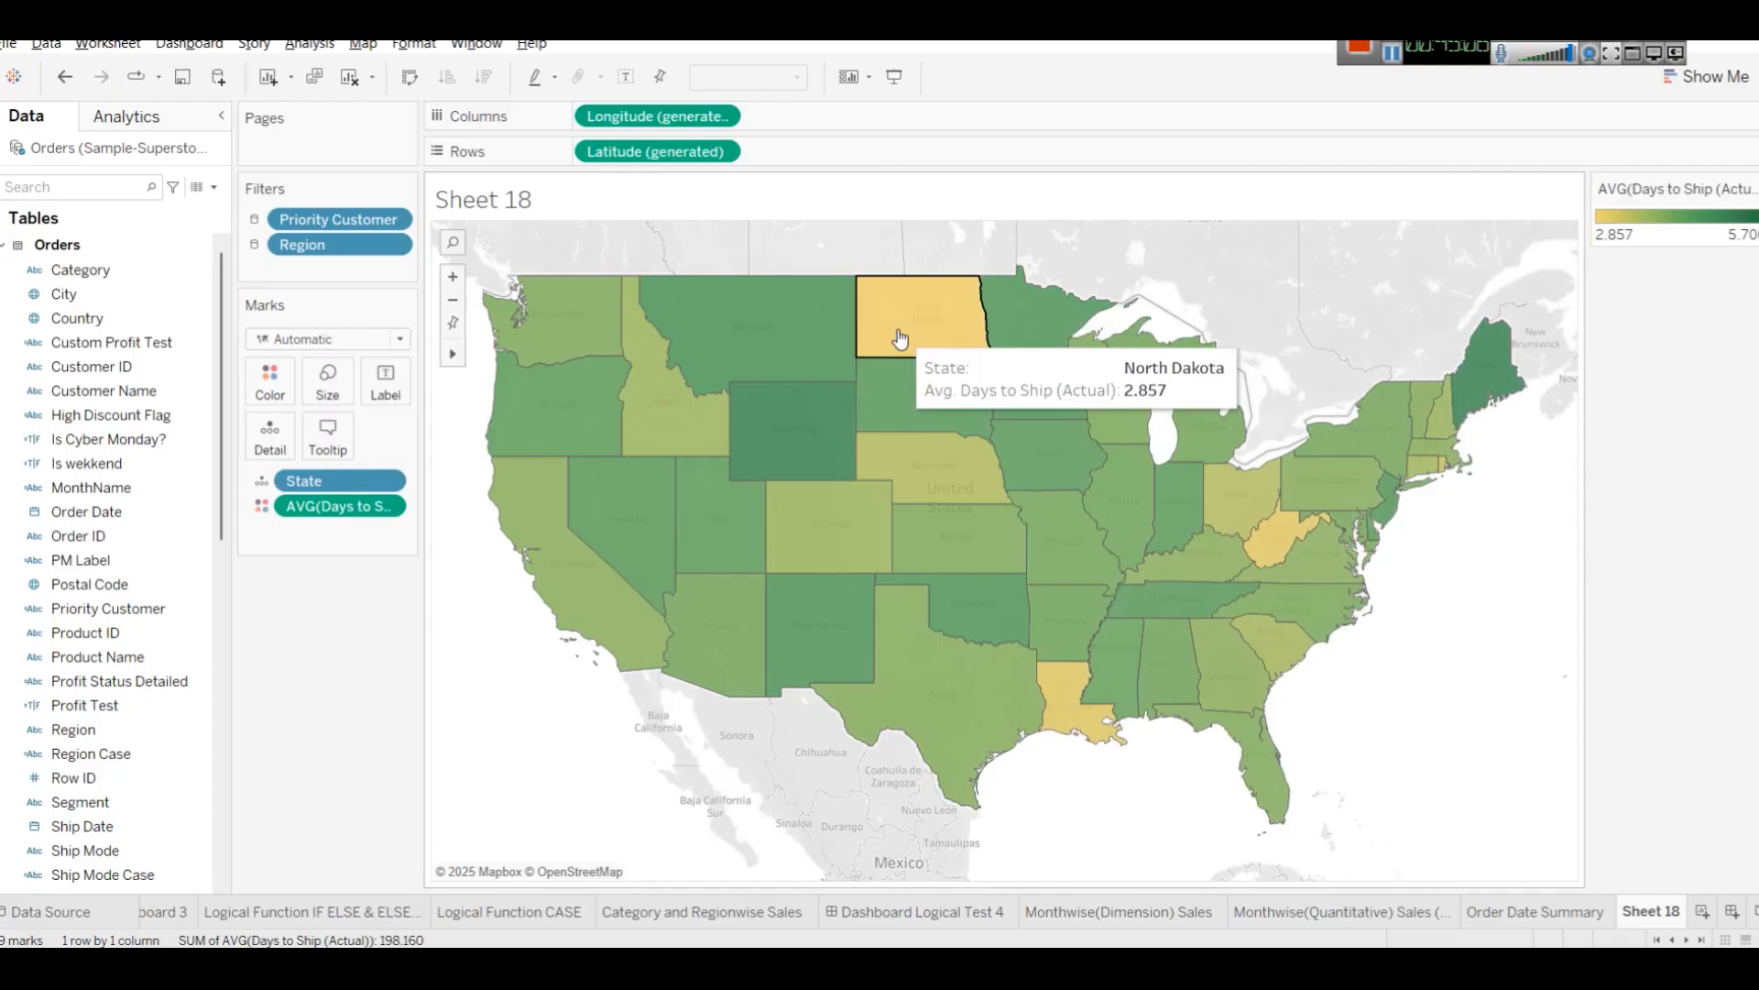
mouse_move(1275, 538)
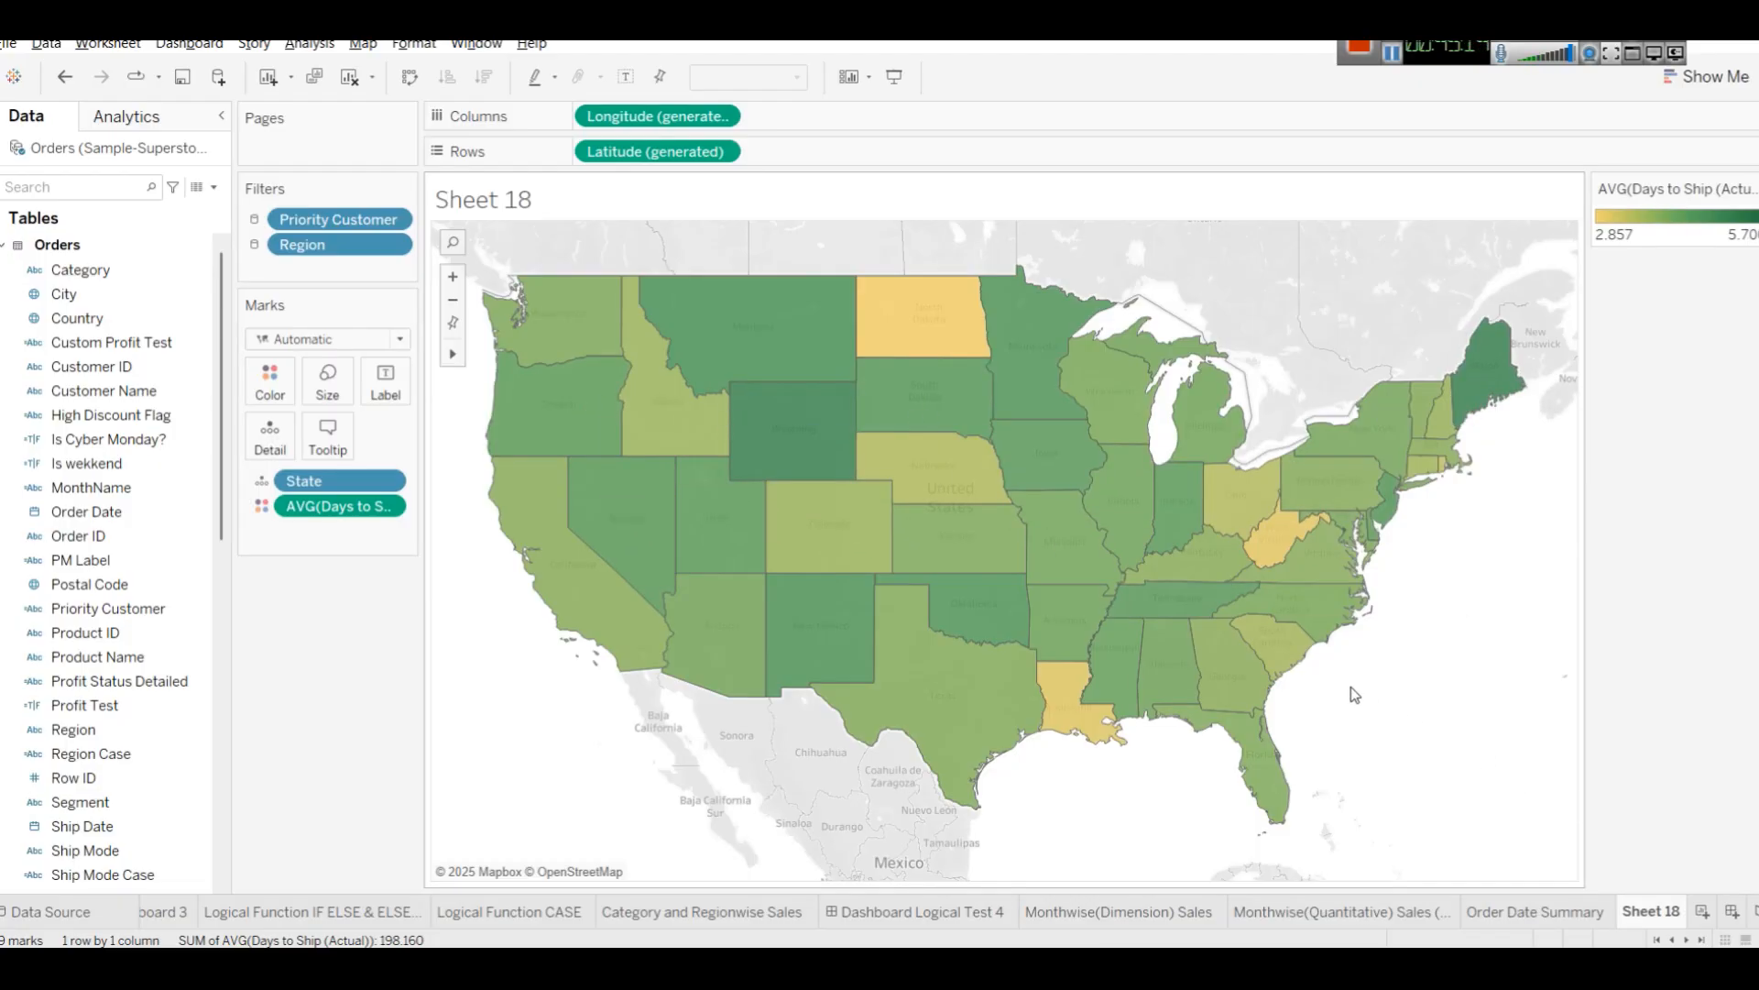
mouse_move(1389, 511)
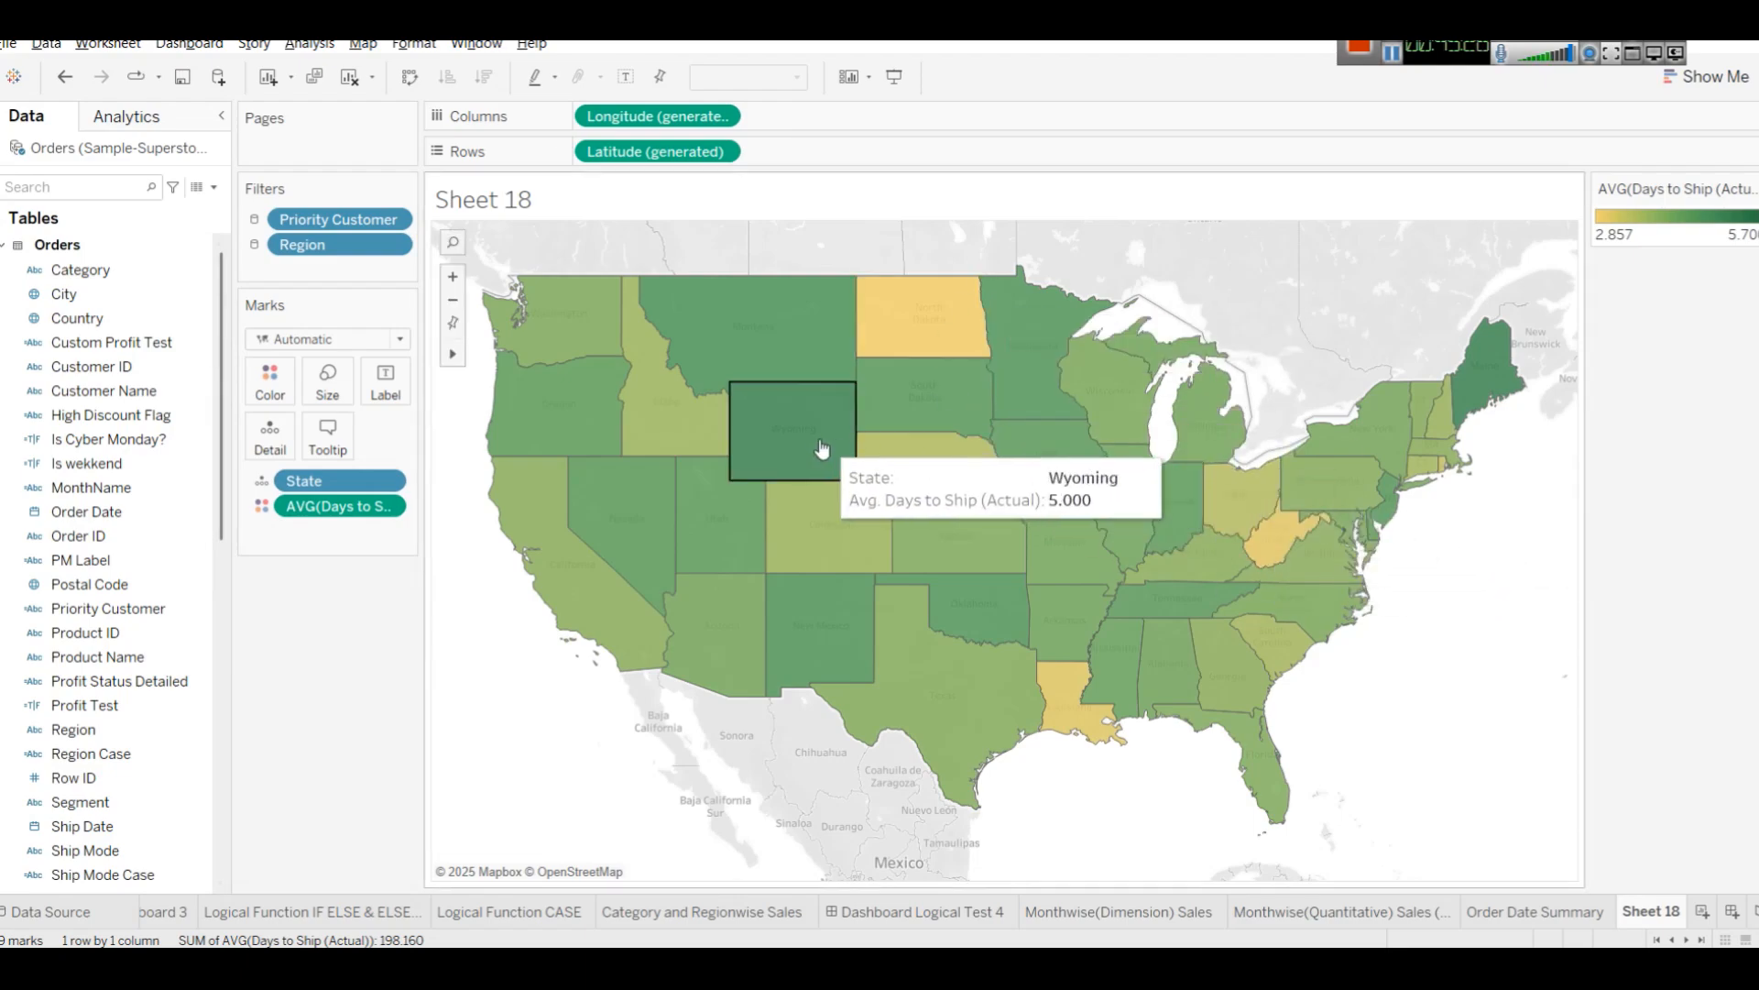
Review the Current Year Sales formula in the tutorial webpage's date functions table.
click(1537, 912)
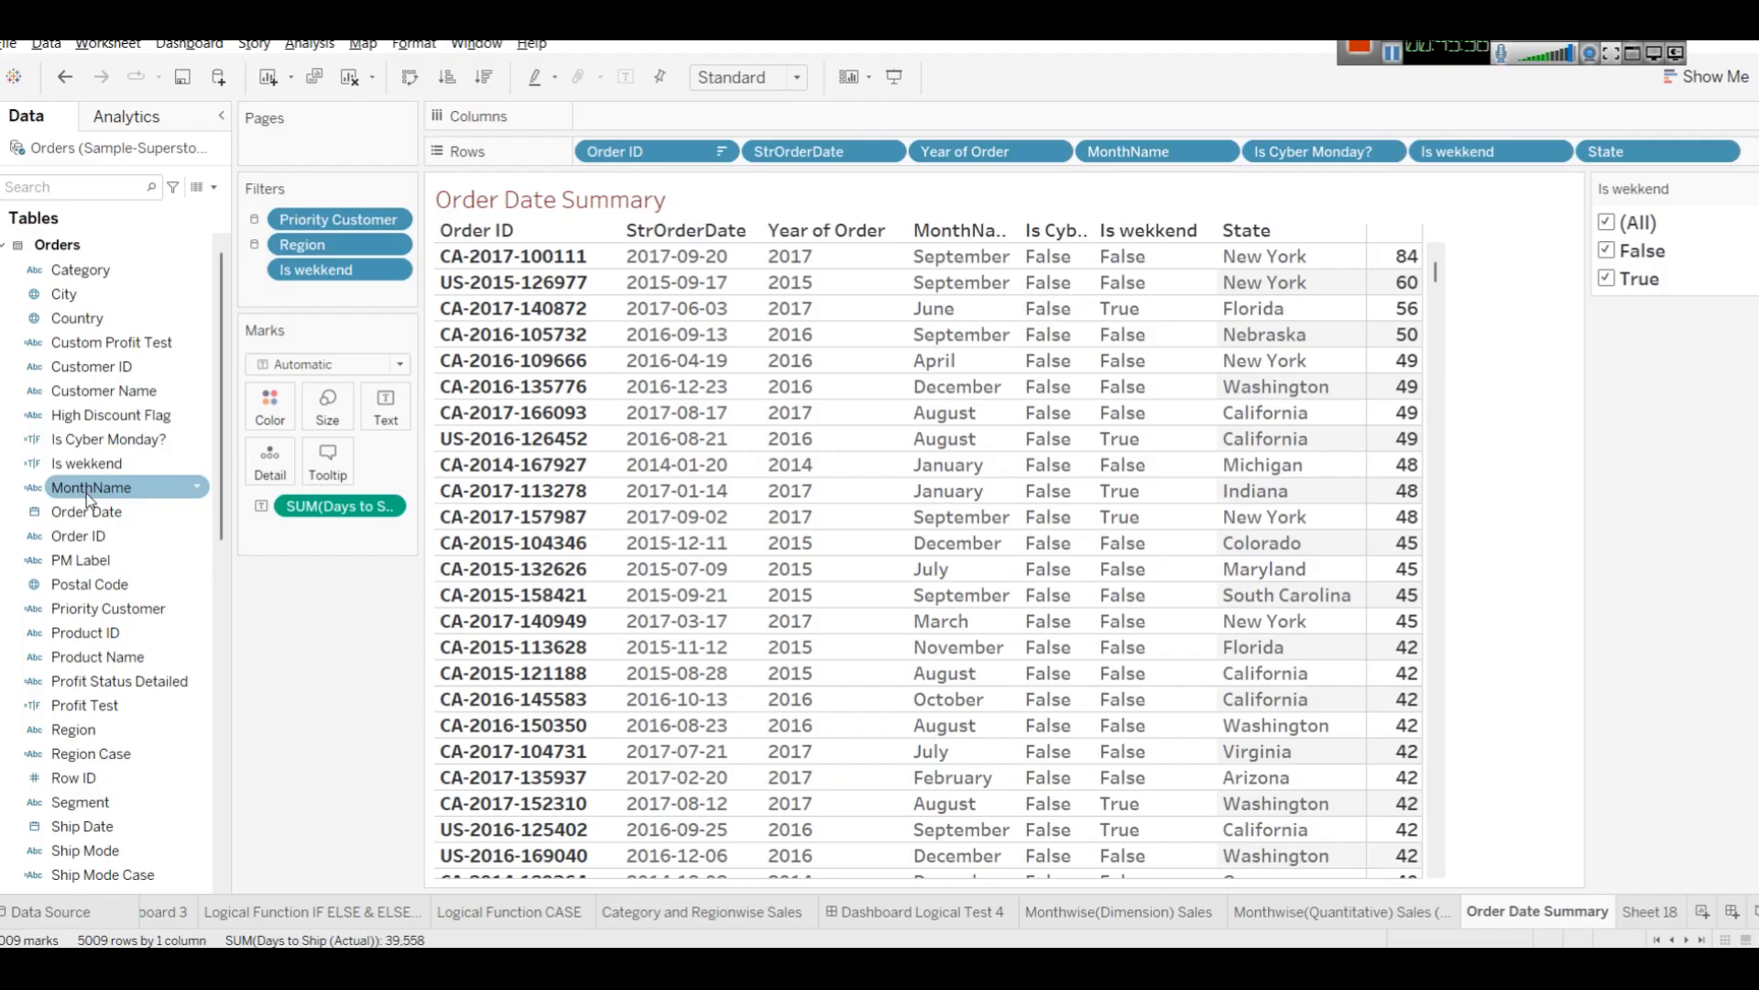
scroll(110, 618, down, 2)
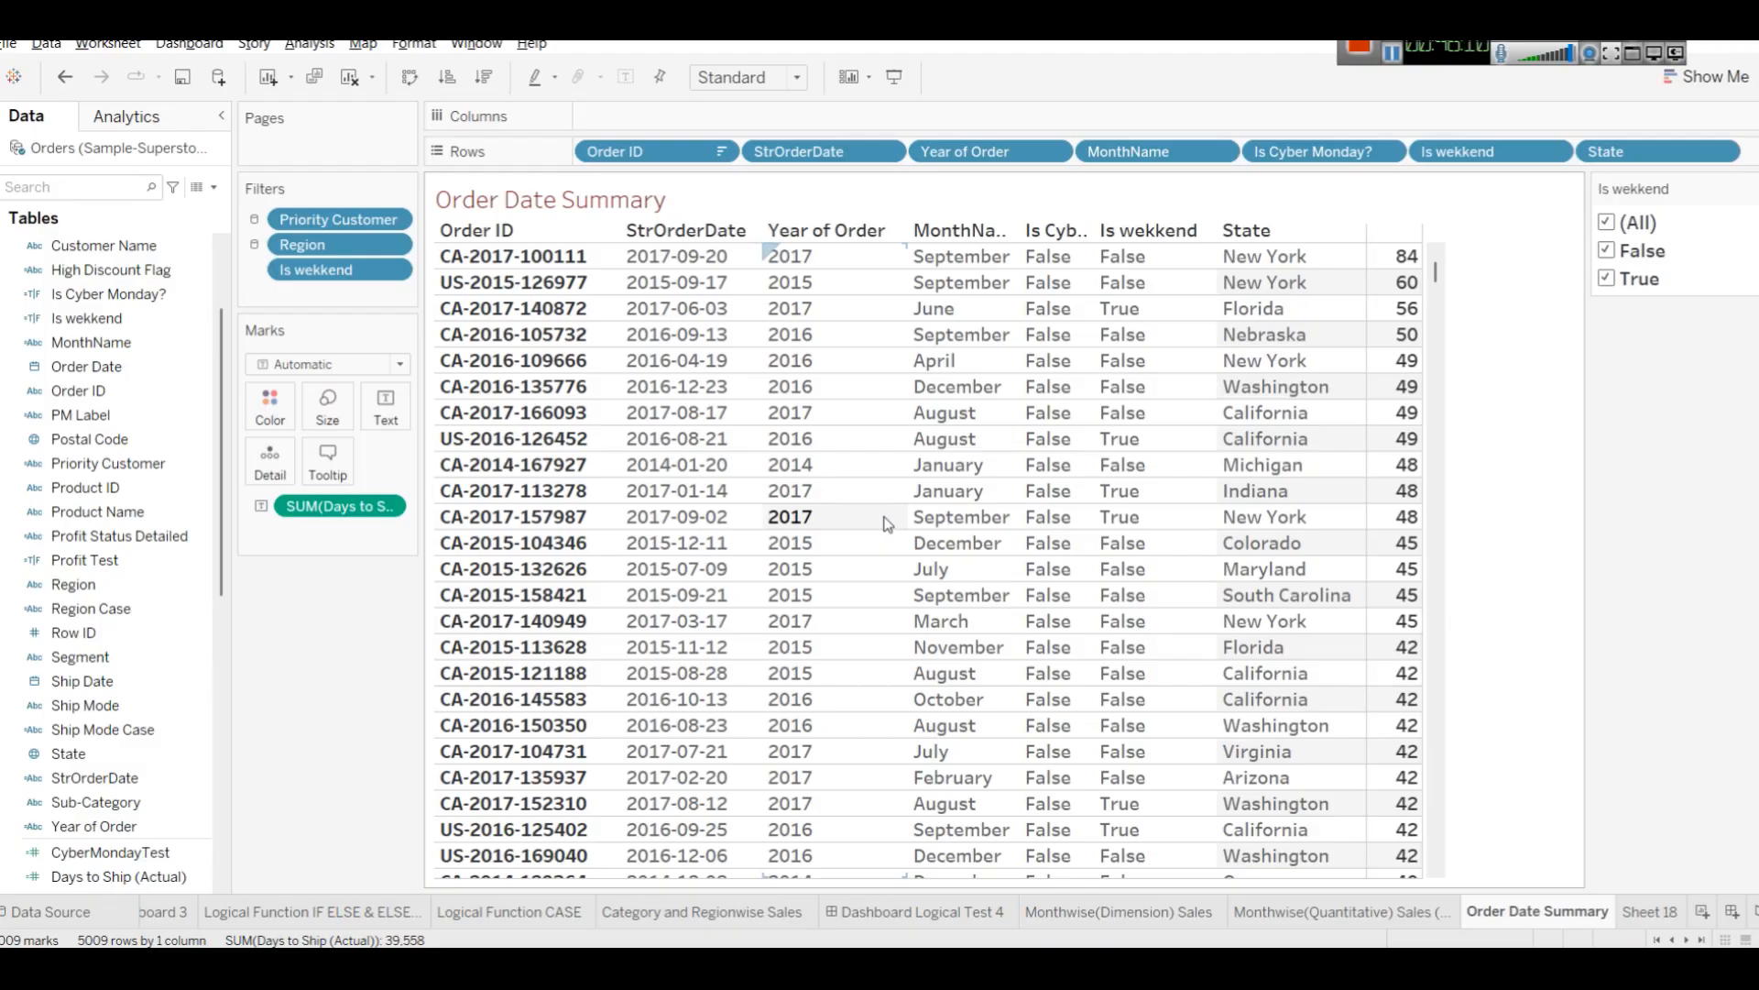
mouse_move(646, 967)
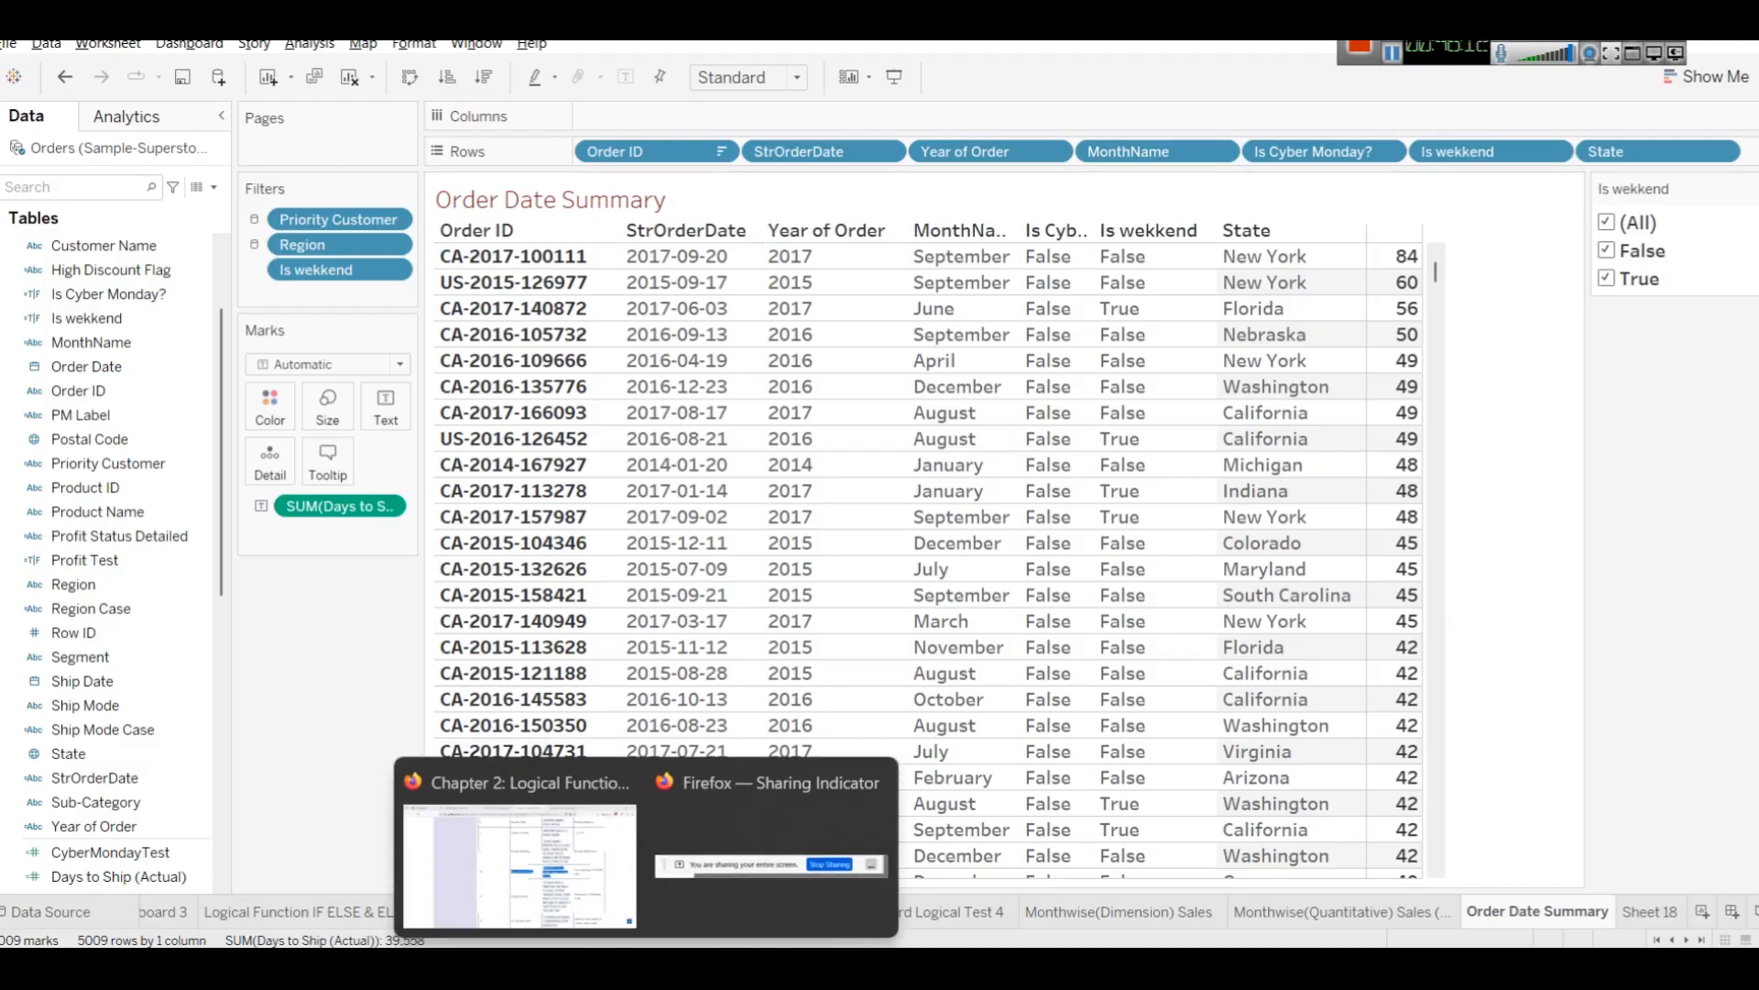
click(537, 853)
scroll(1026, 612, down, 3)
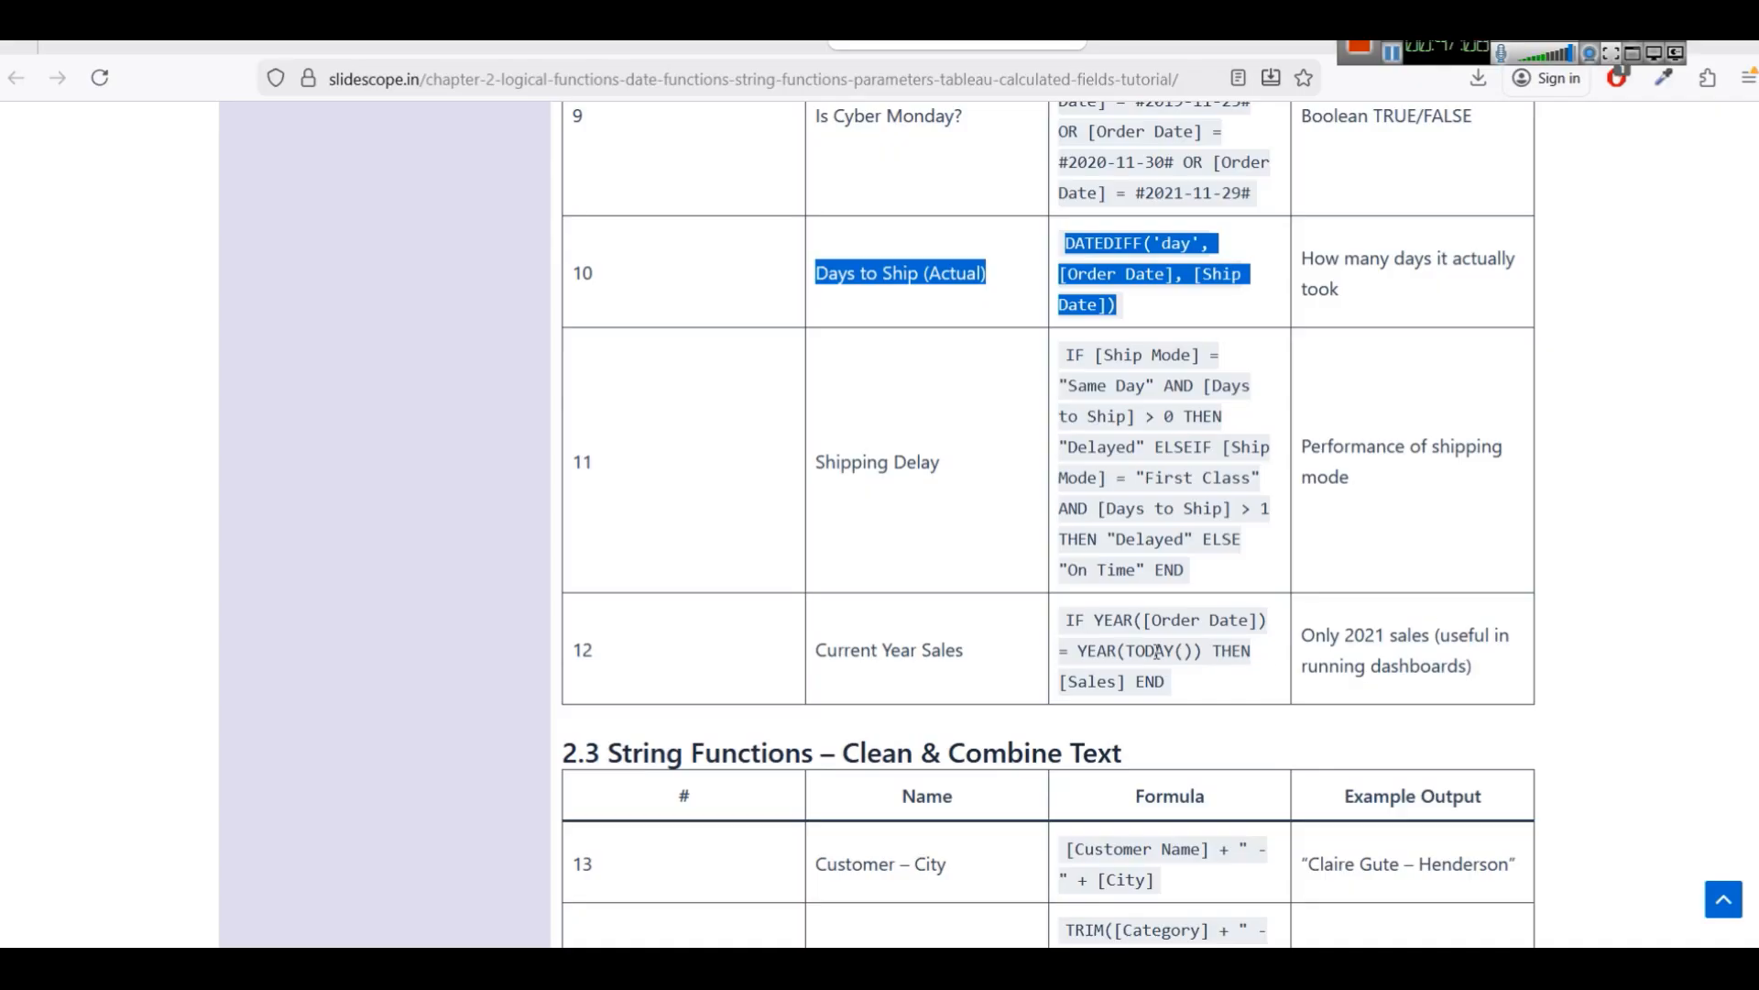
drag(1099, 652, 1207, 653)
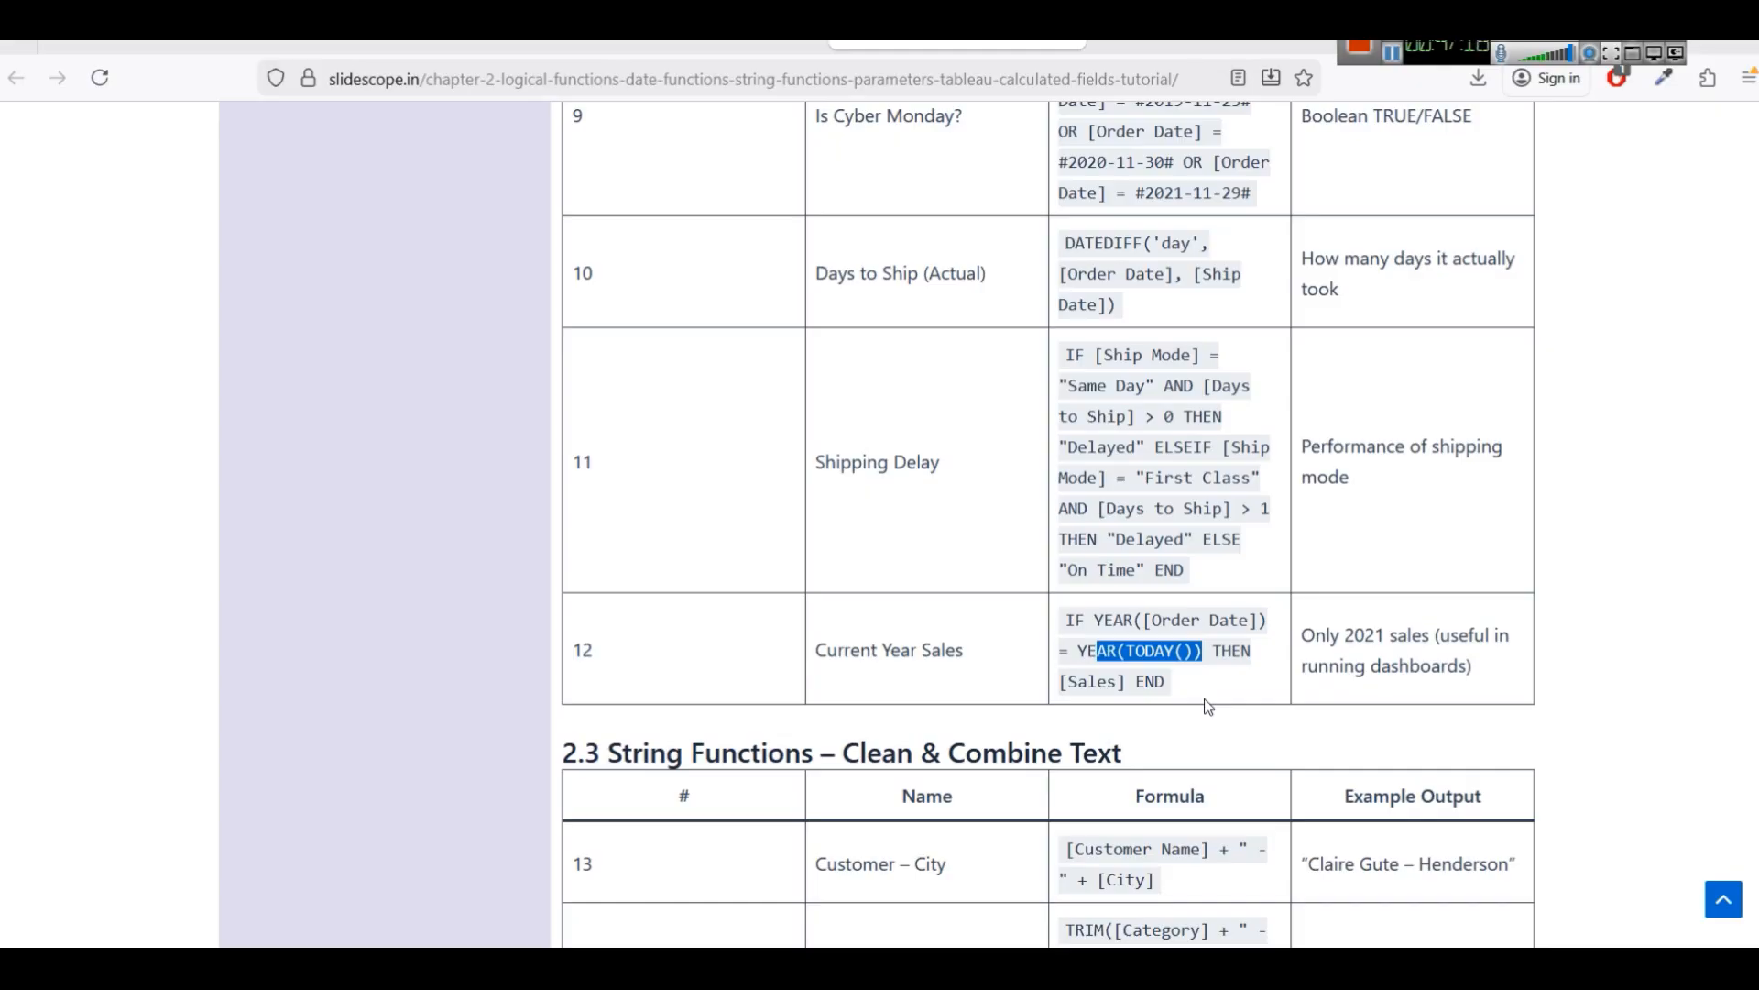
click(1138, 641)
drag(1124, 650, 1199, 653)
click(1195, 670)
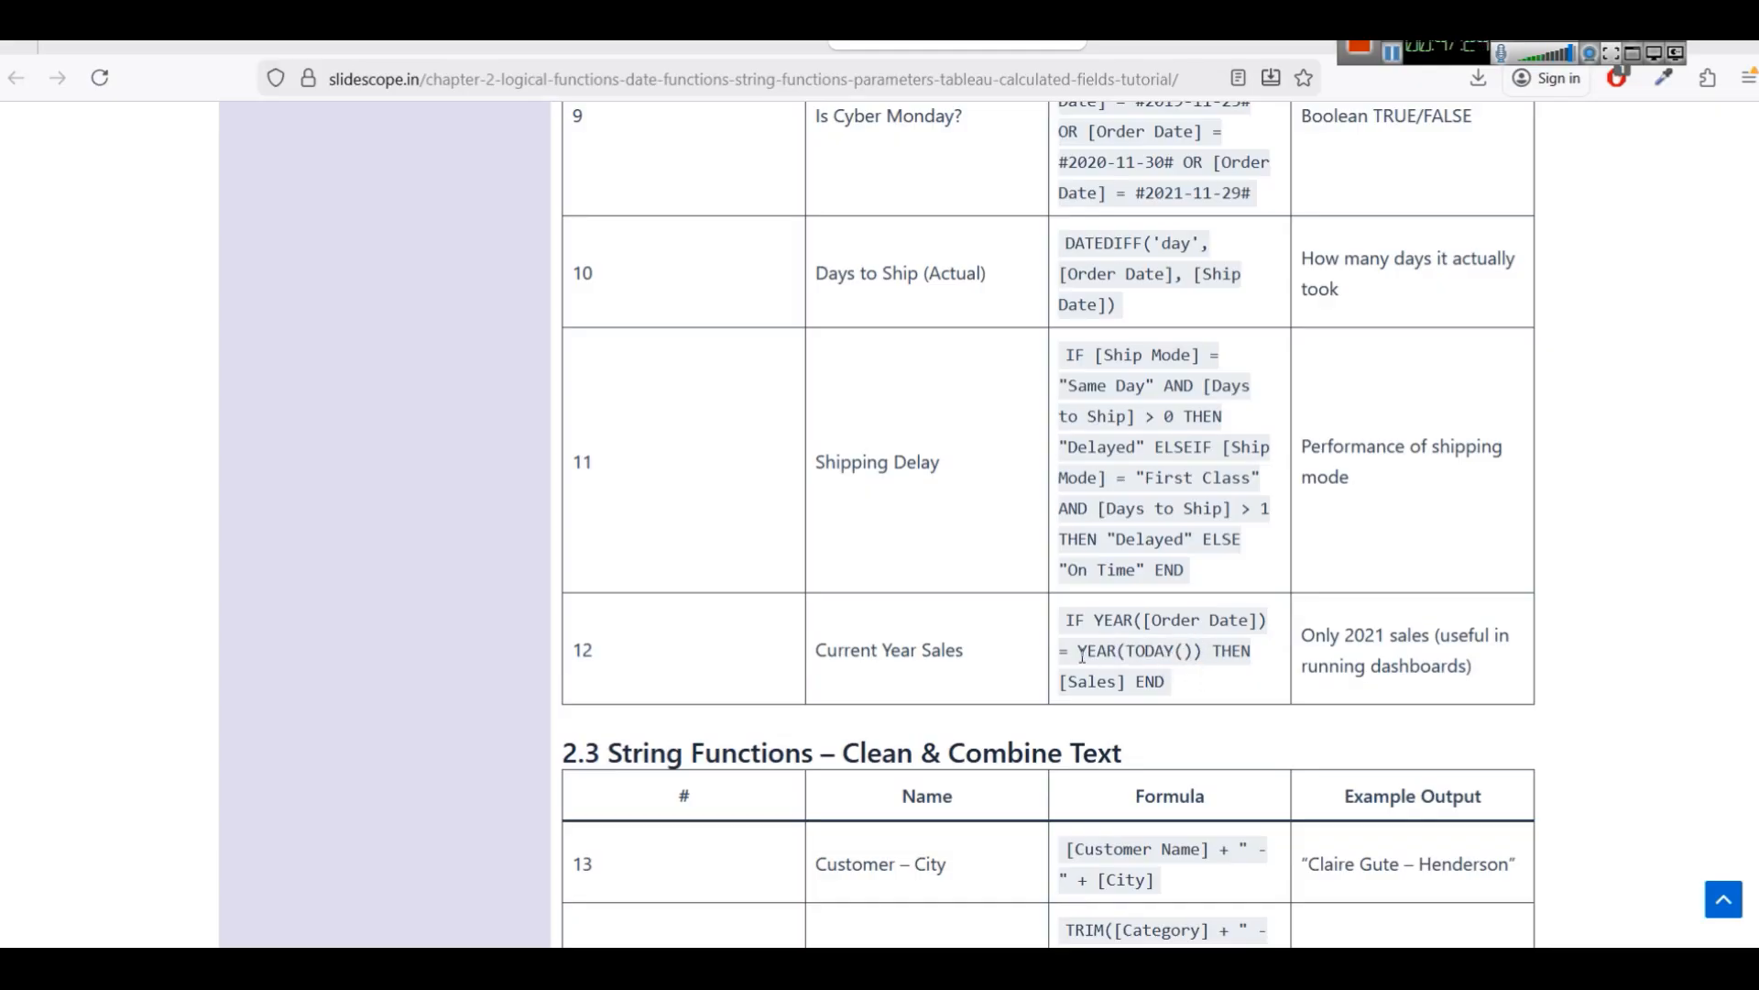
drag(1082, 652, 1203, 652)
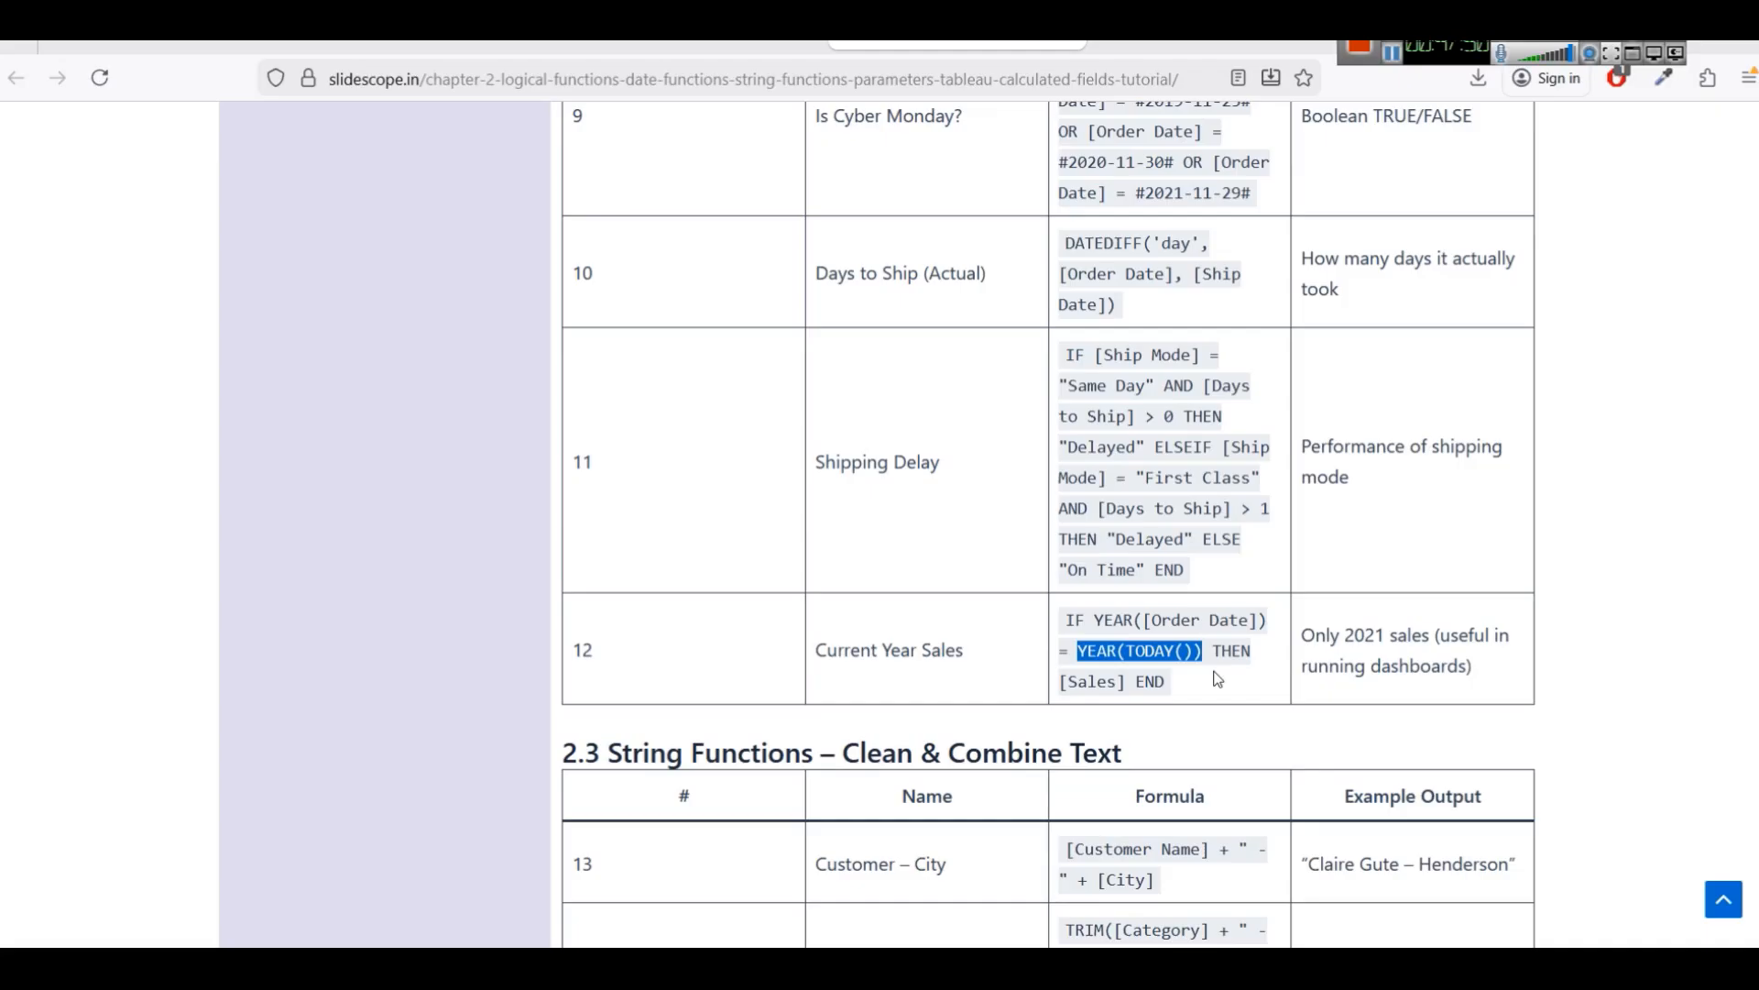
click(1201, 658)
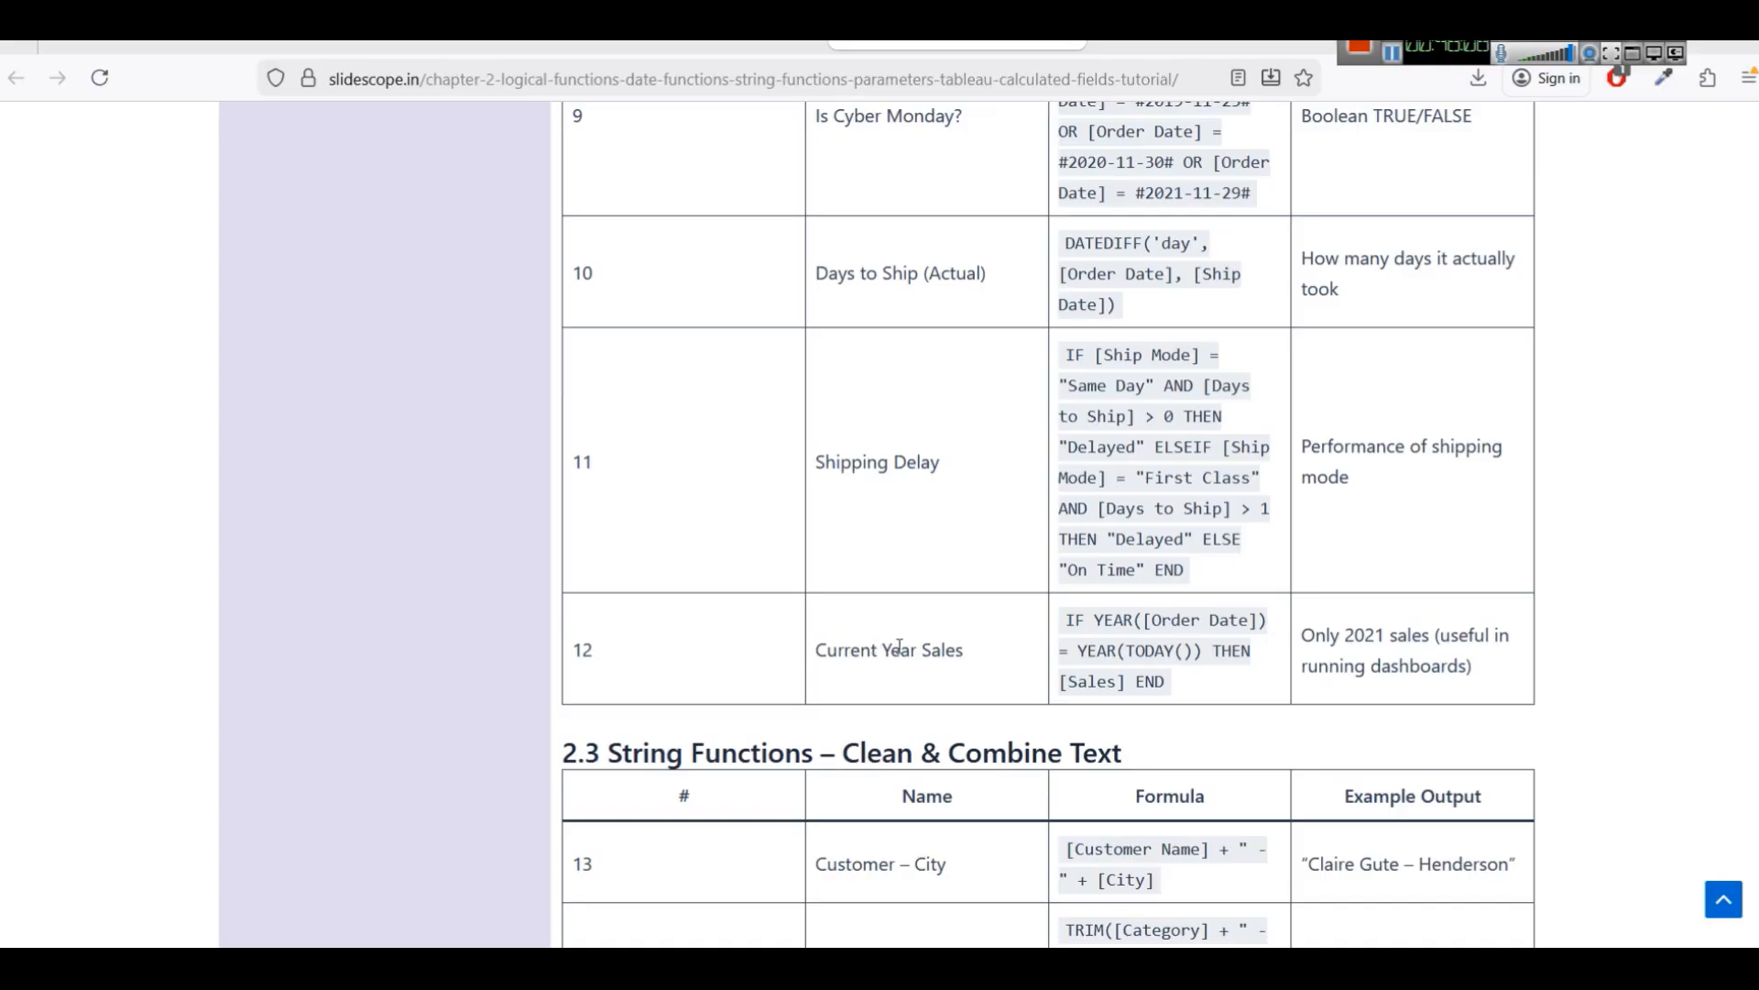
drag(1056, 618, 1179, 683)
key(ctrl+c)
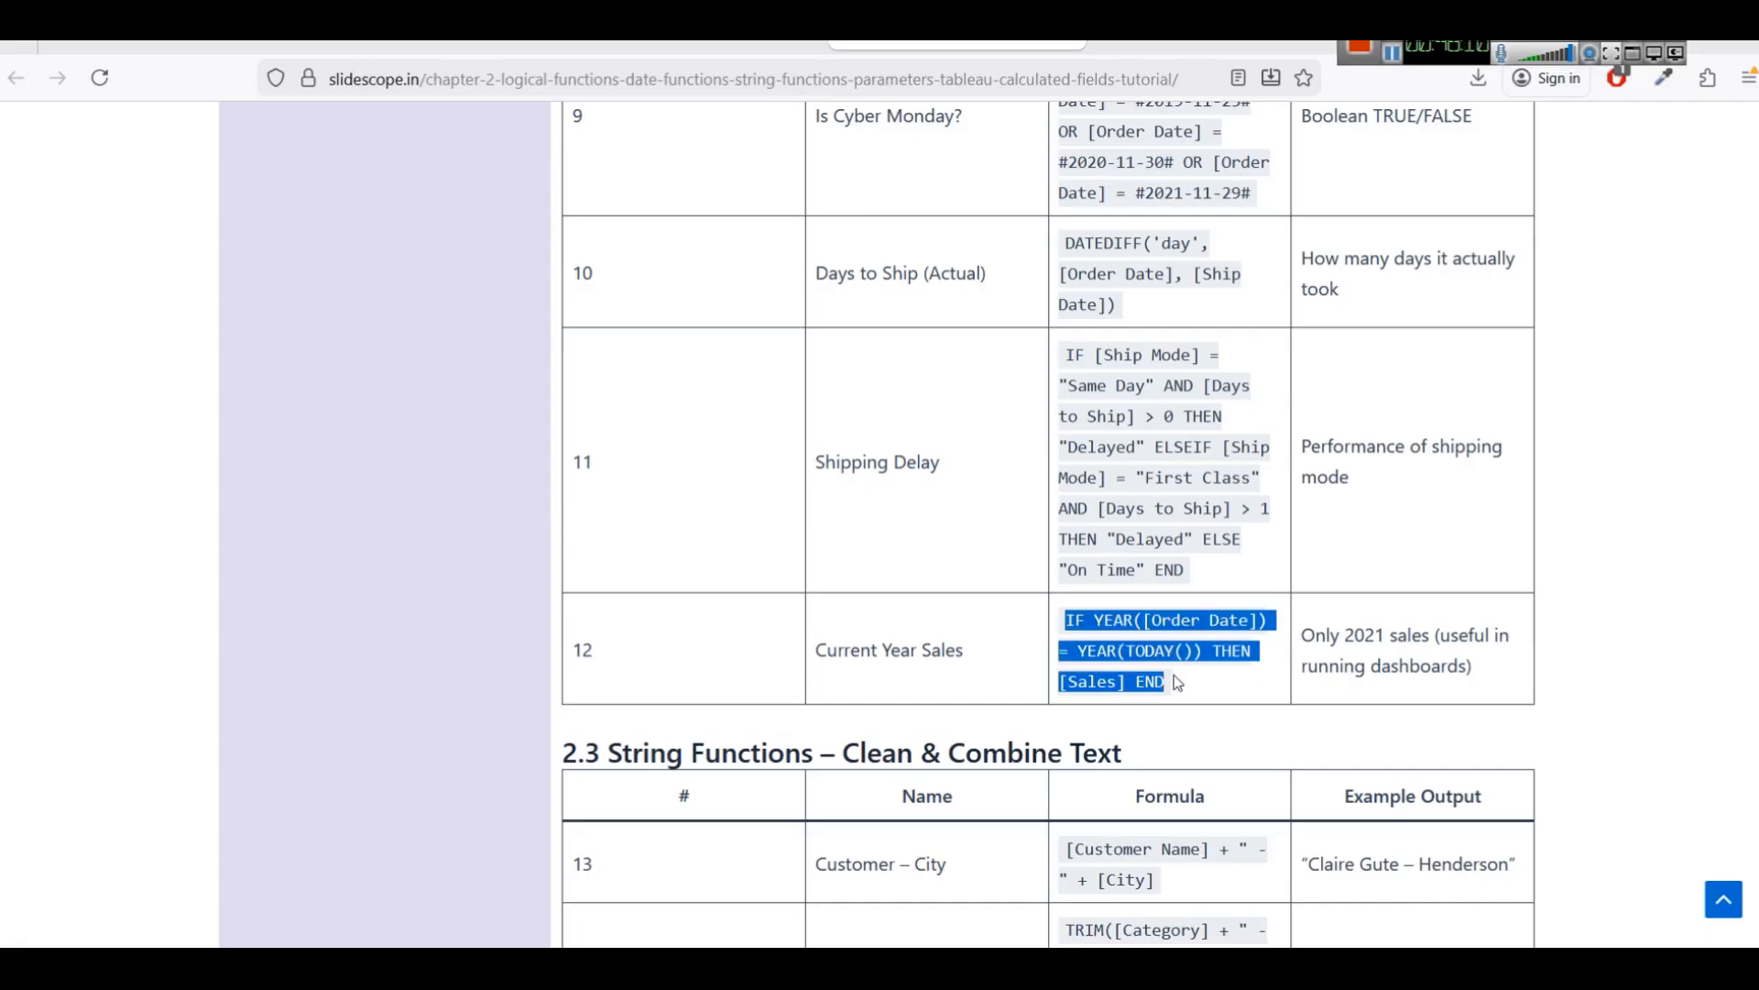
drag(818, 649, 1214, 694)
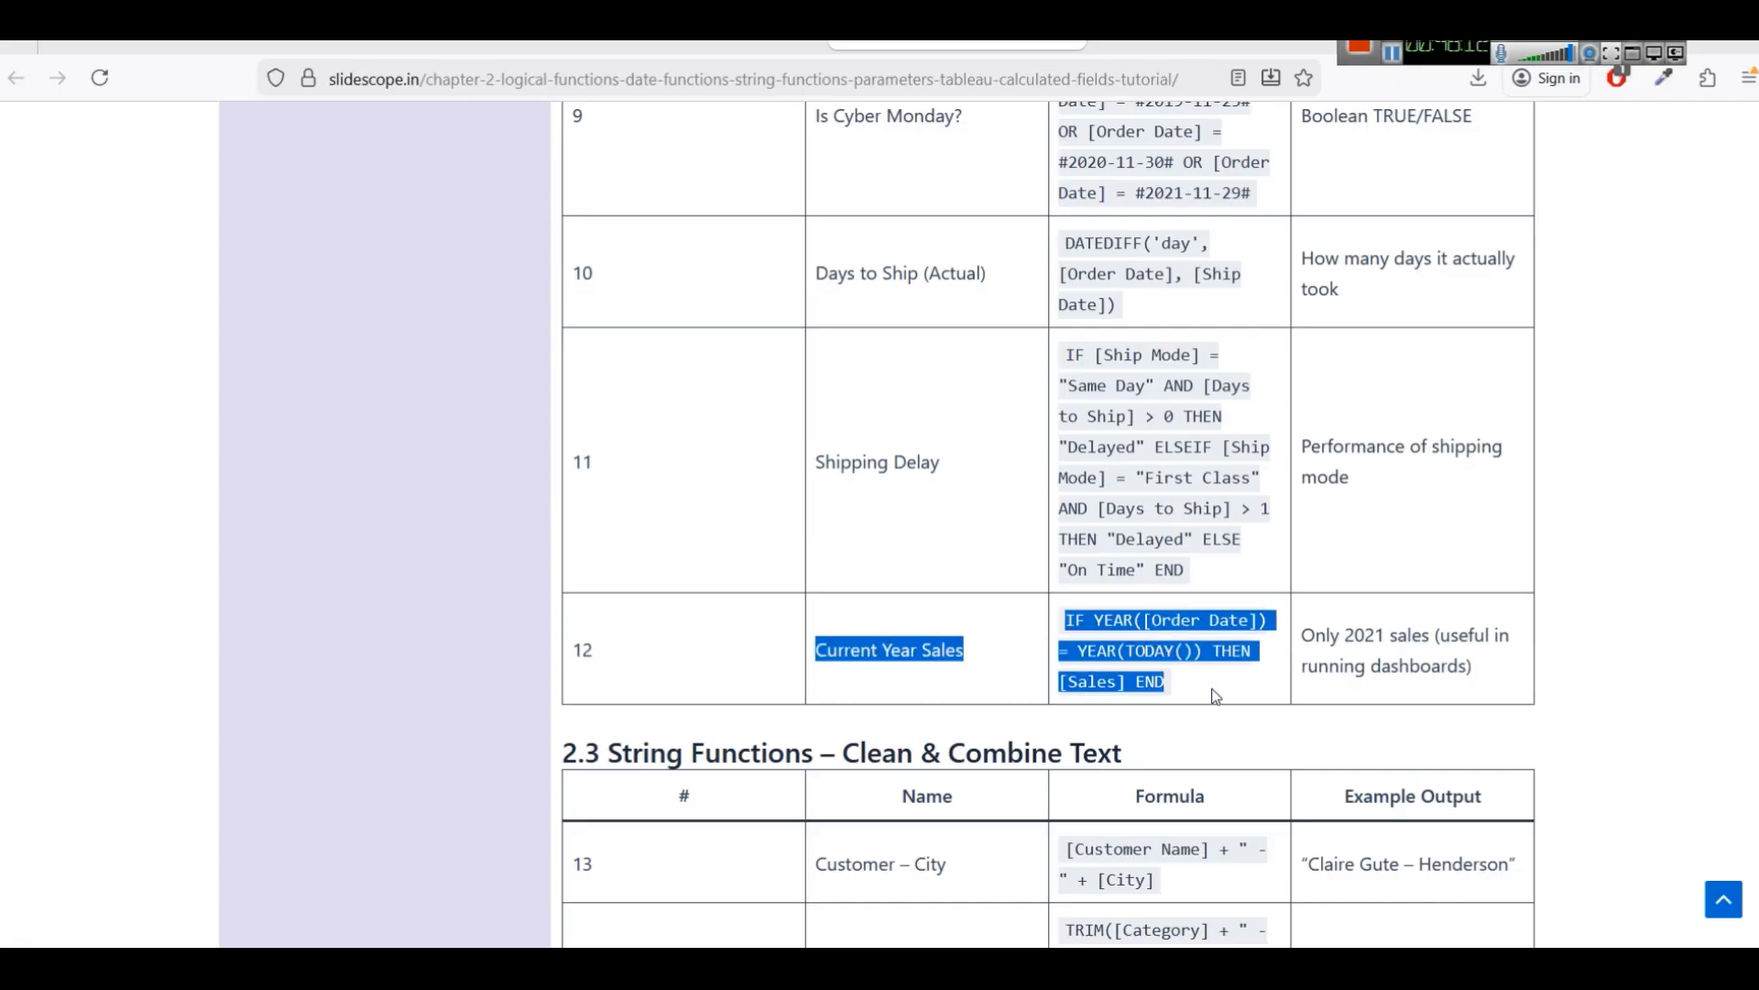
click(682, 967)
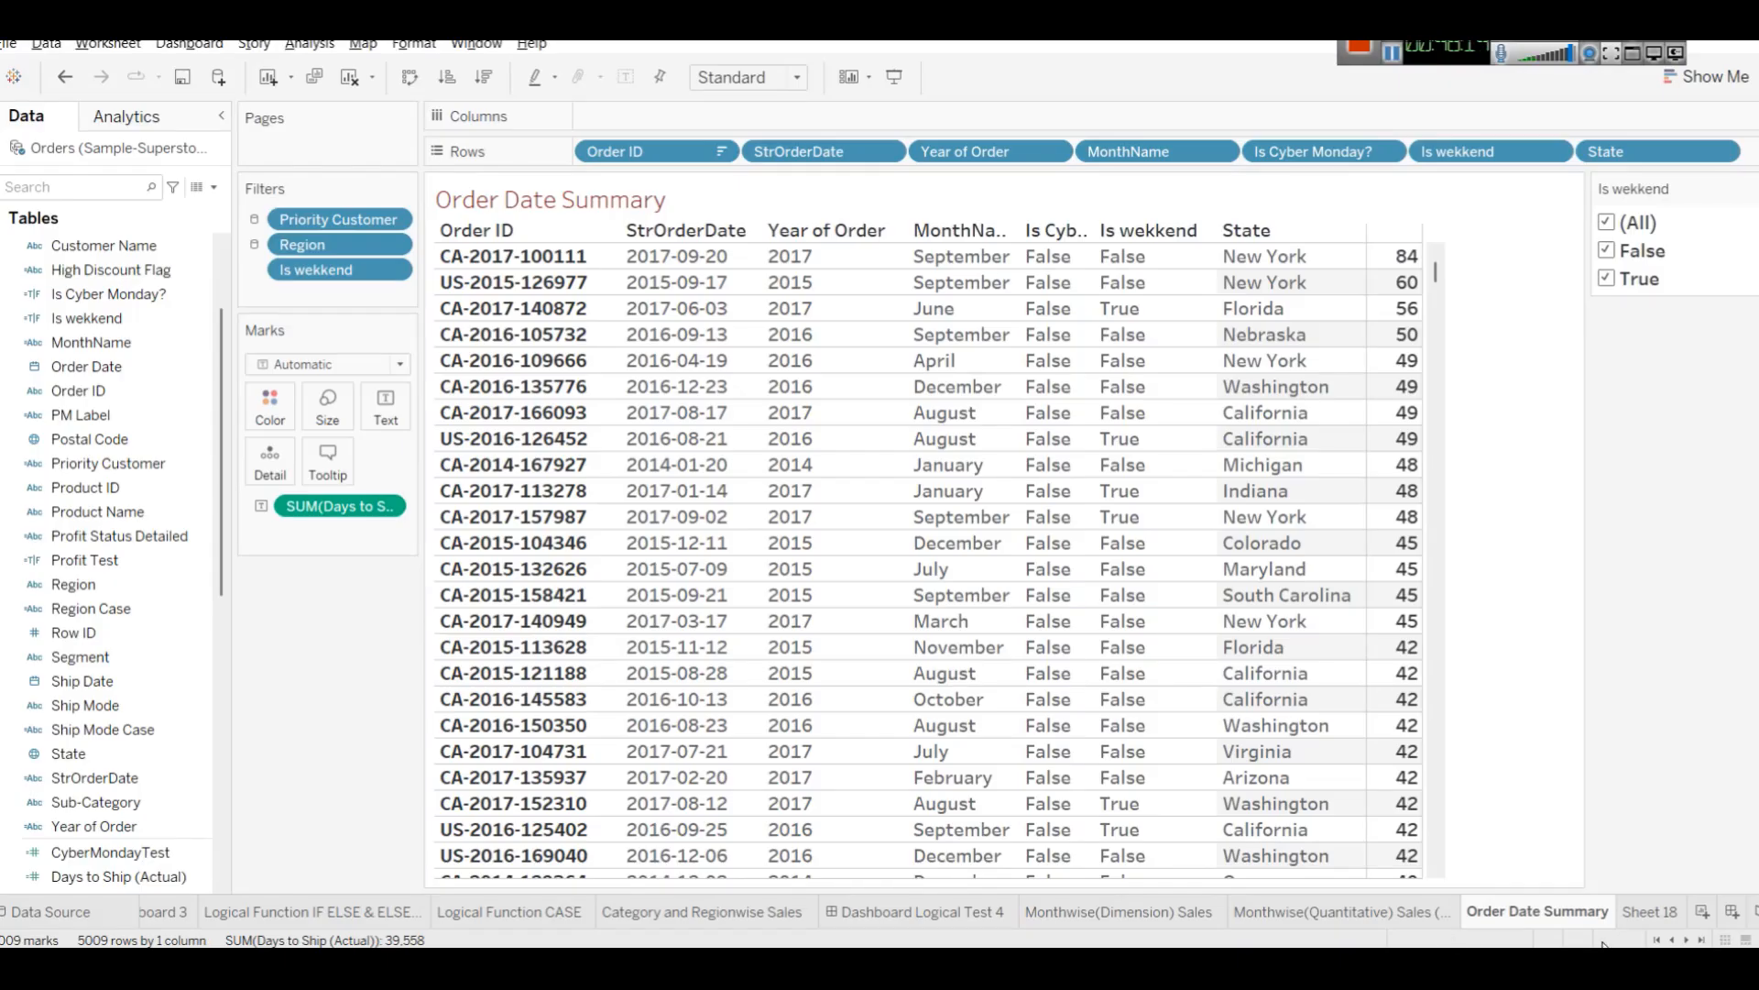
Rename the map worksheet as State wise Avg Order Time.
click(1631, 913)
right_click(1631, 919)
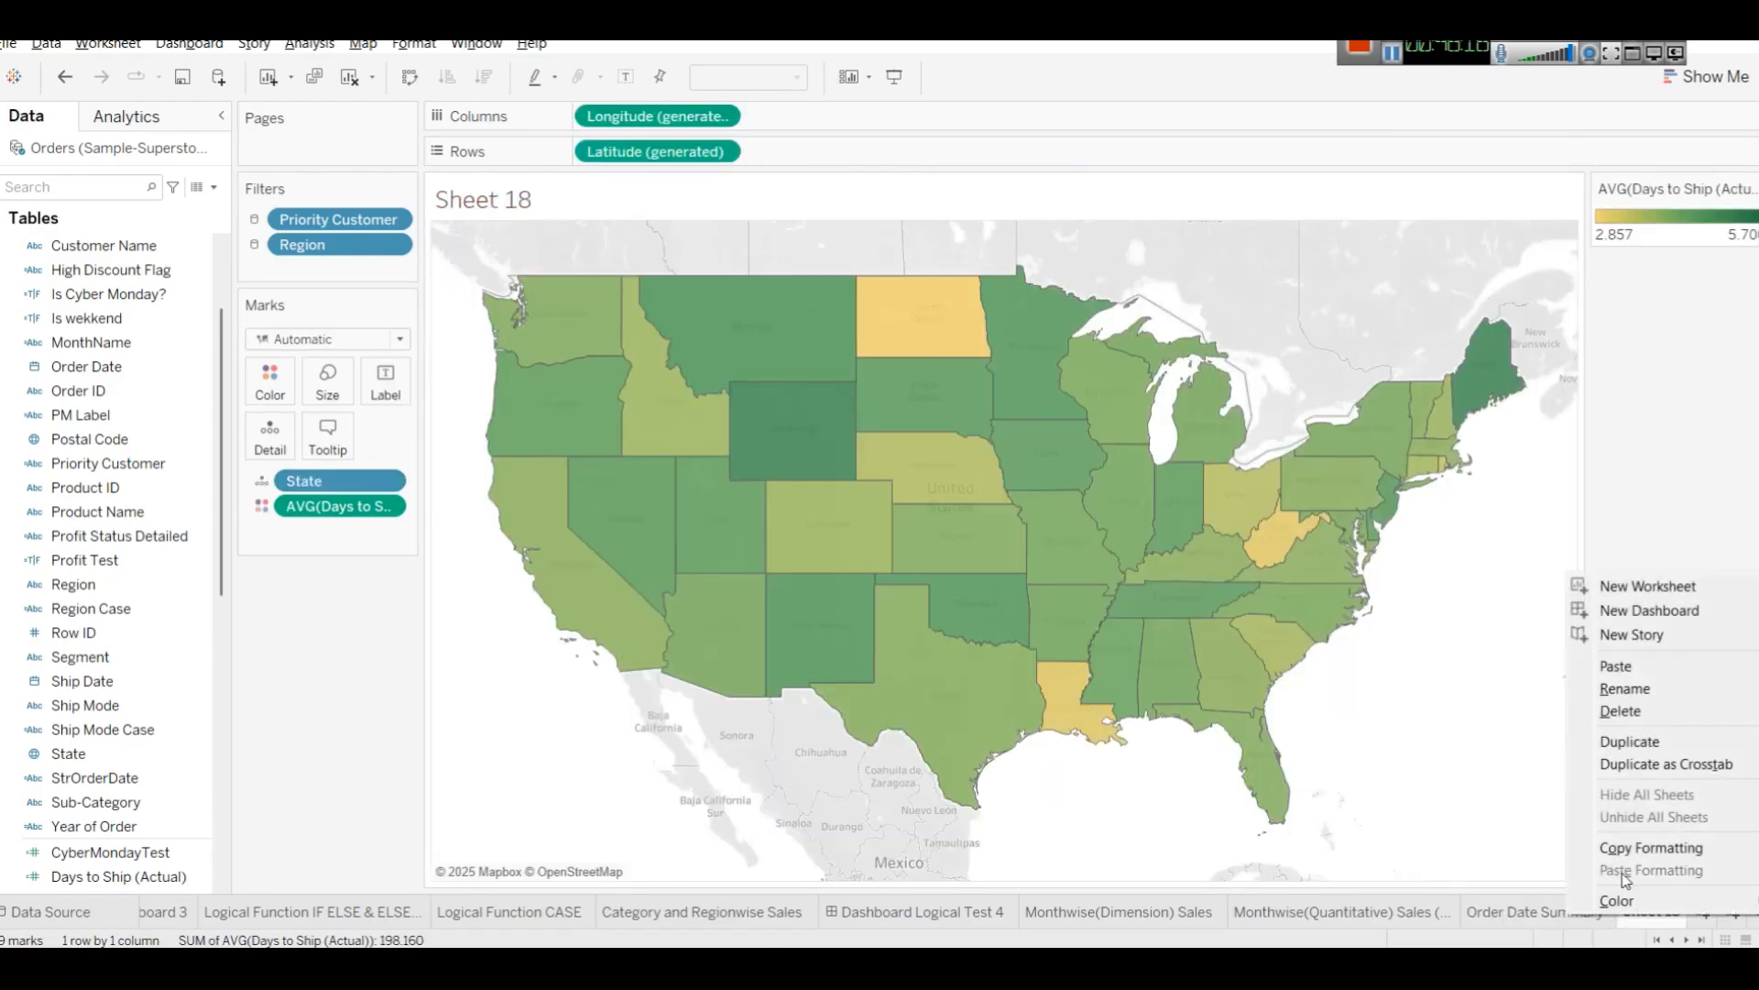
click(1649, 696)
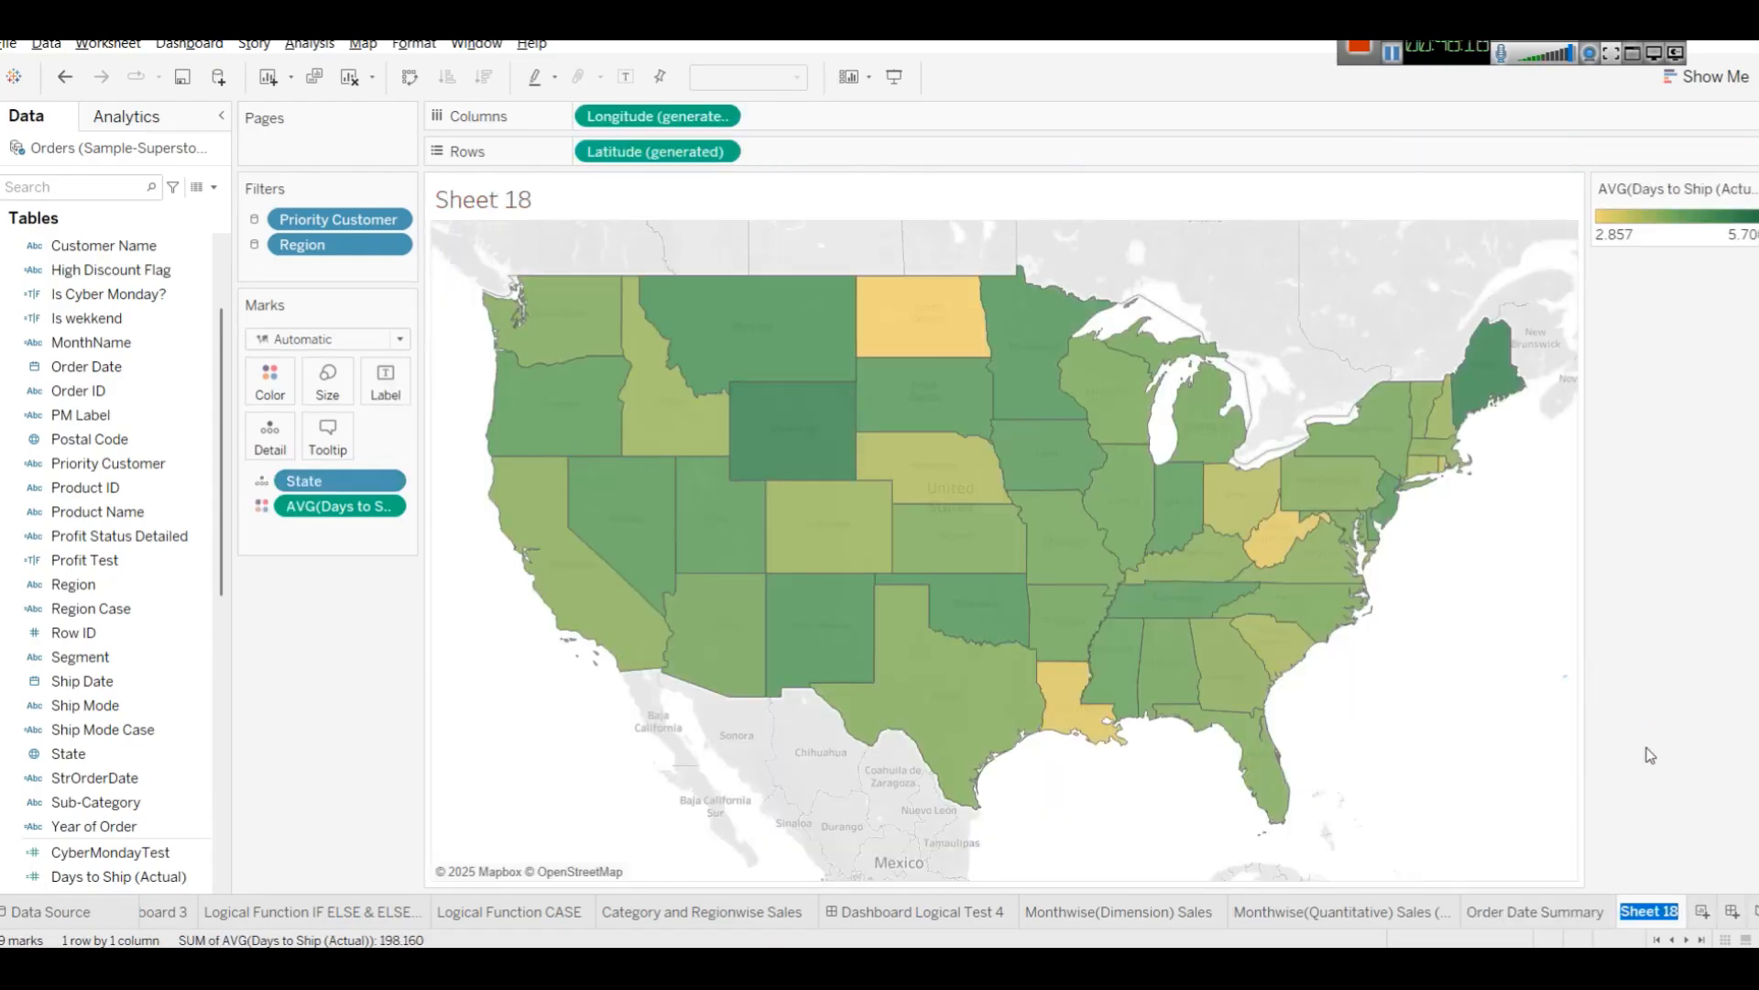
mouse_move(1657, 902)
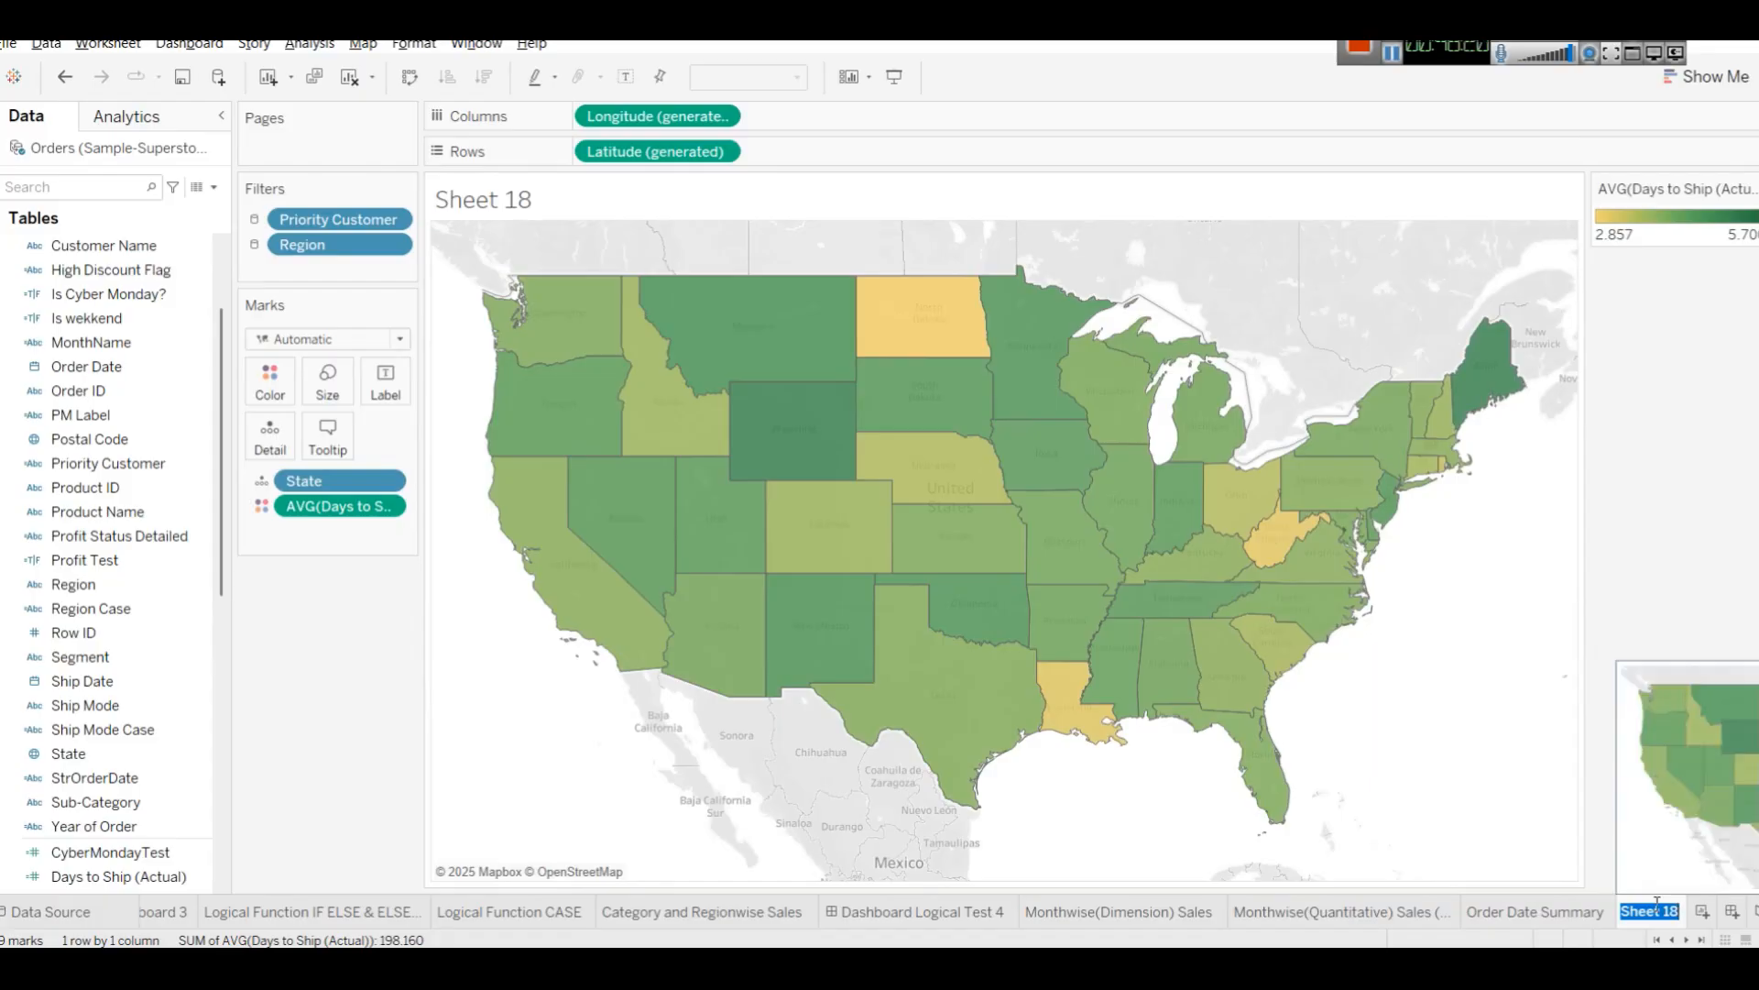
text(State wise A)
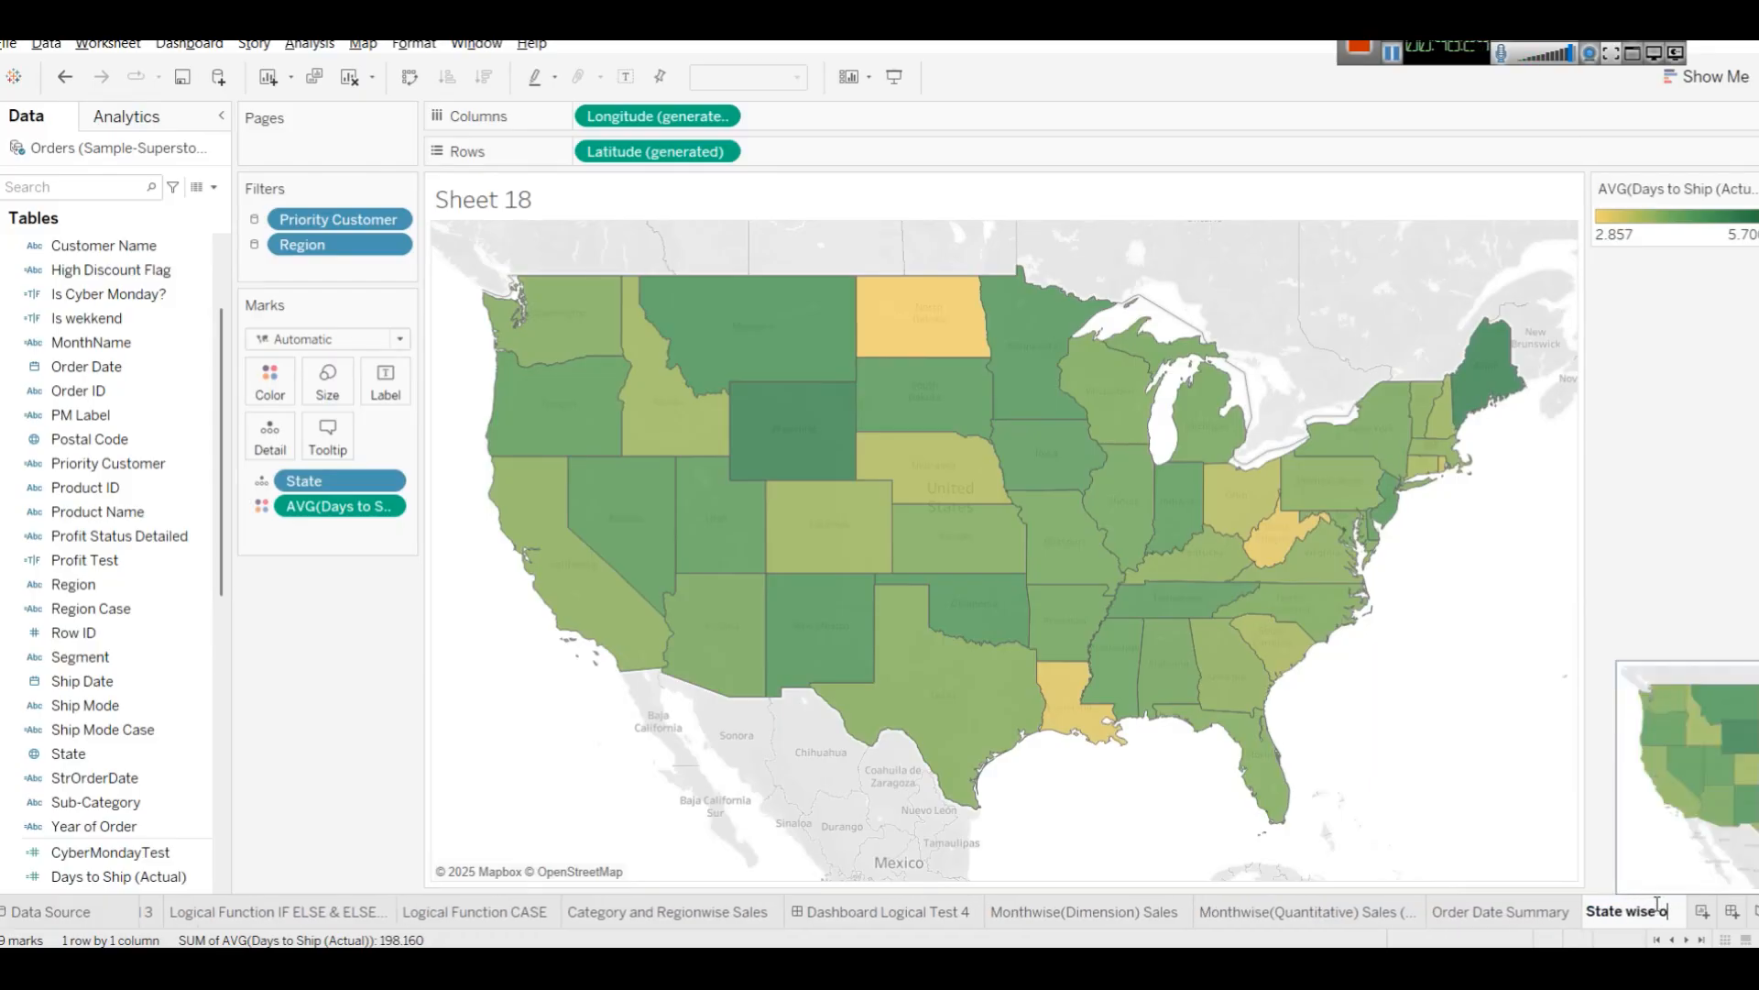
text(vg Ord)
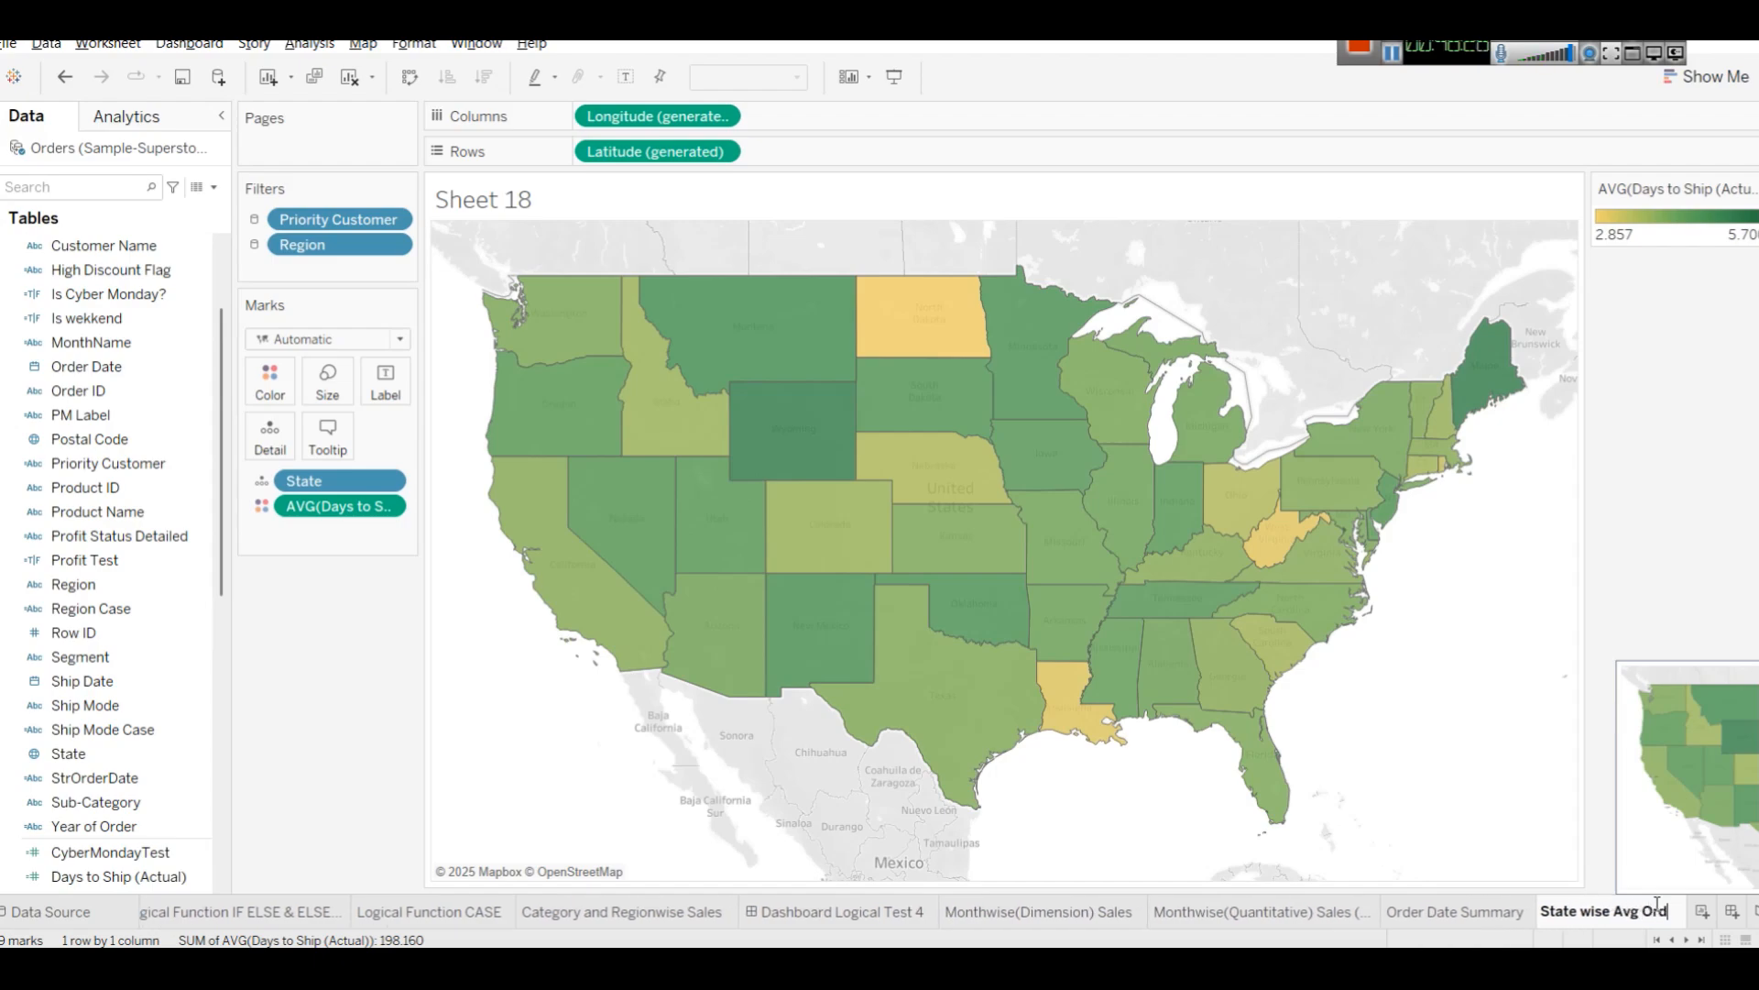
text(er Time)
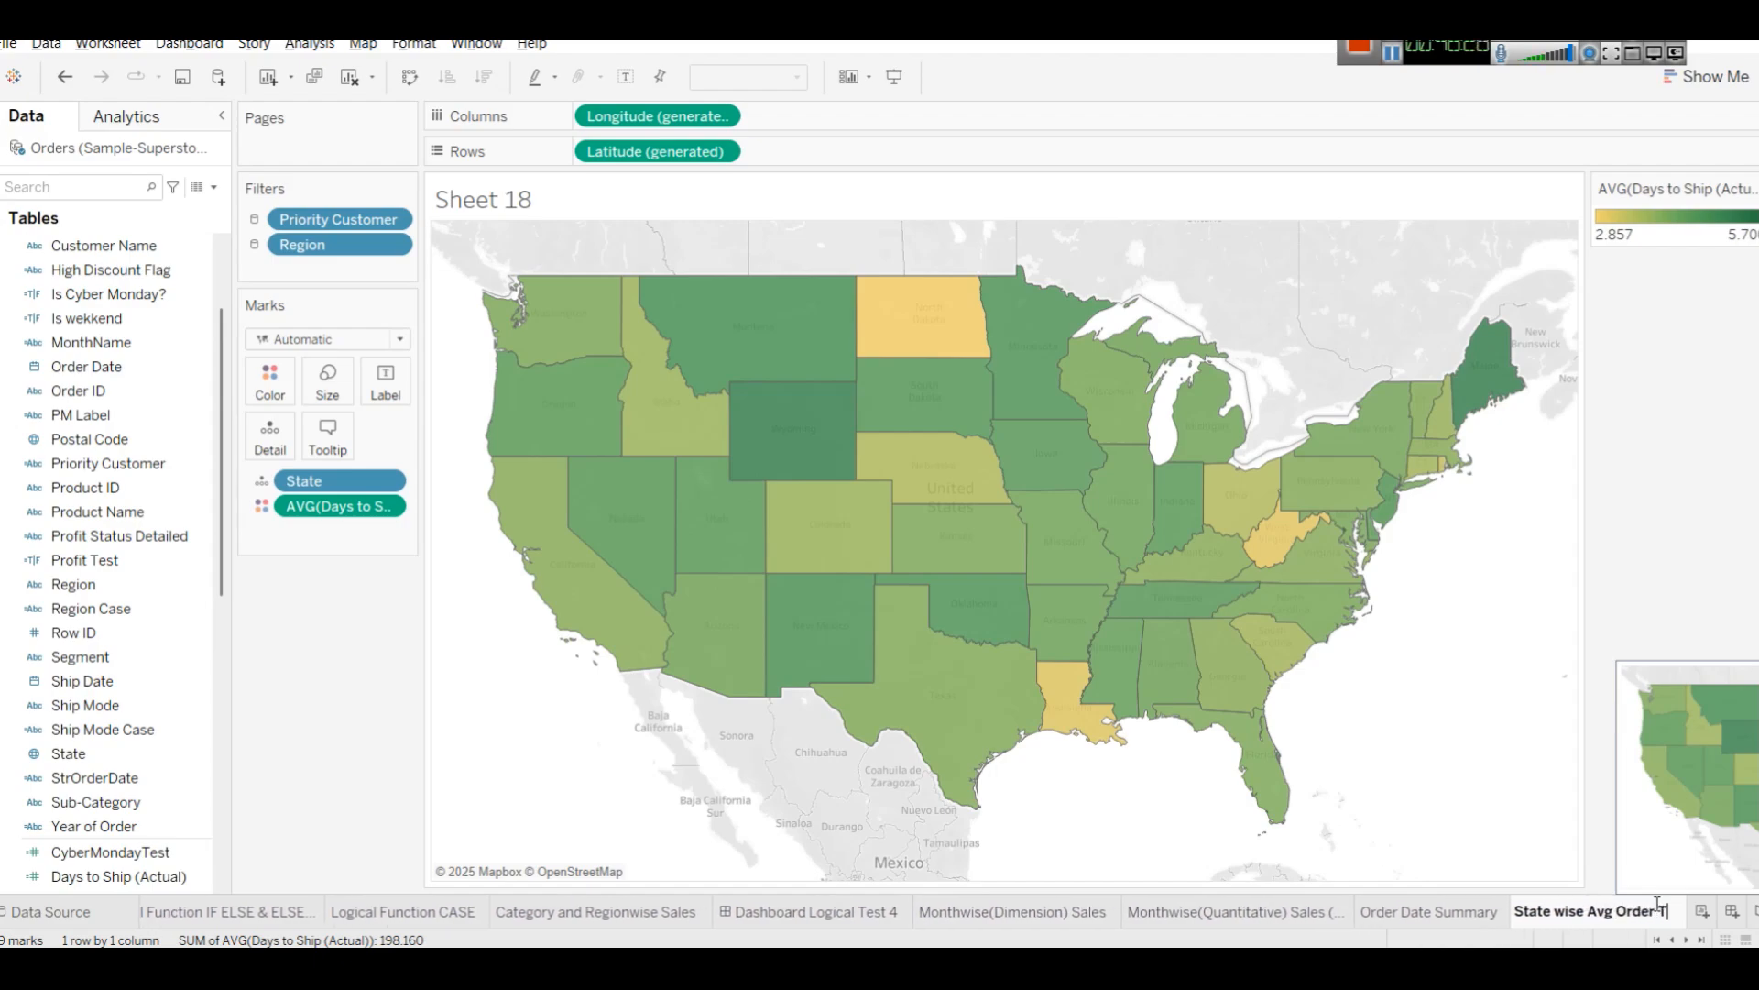
key(Return)
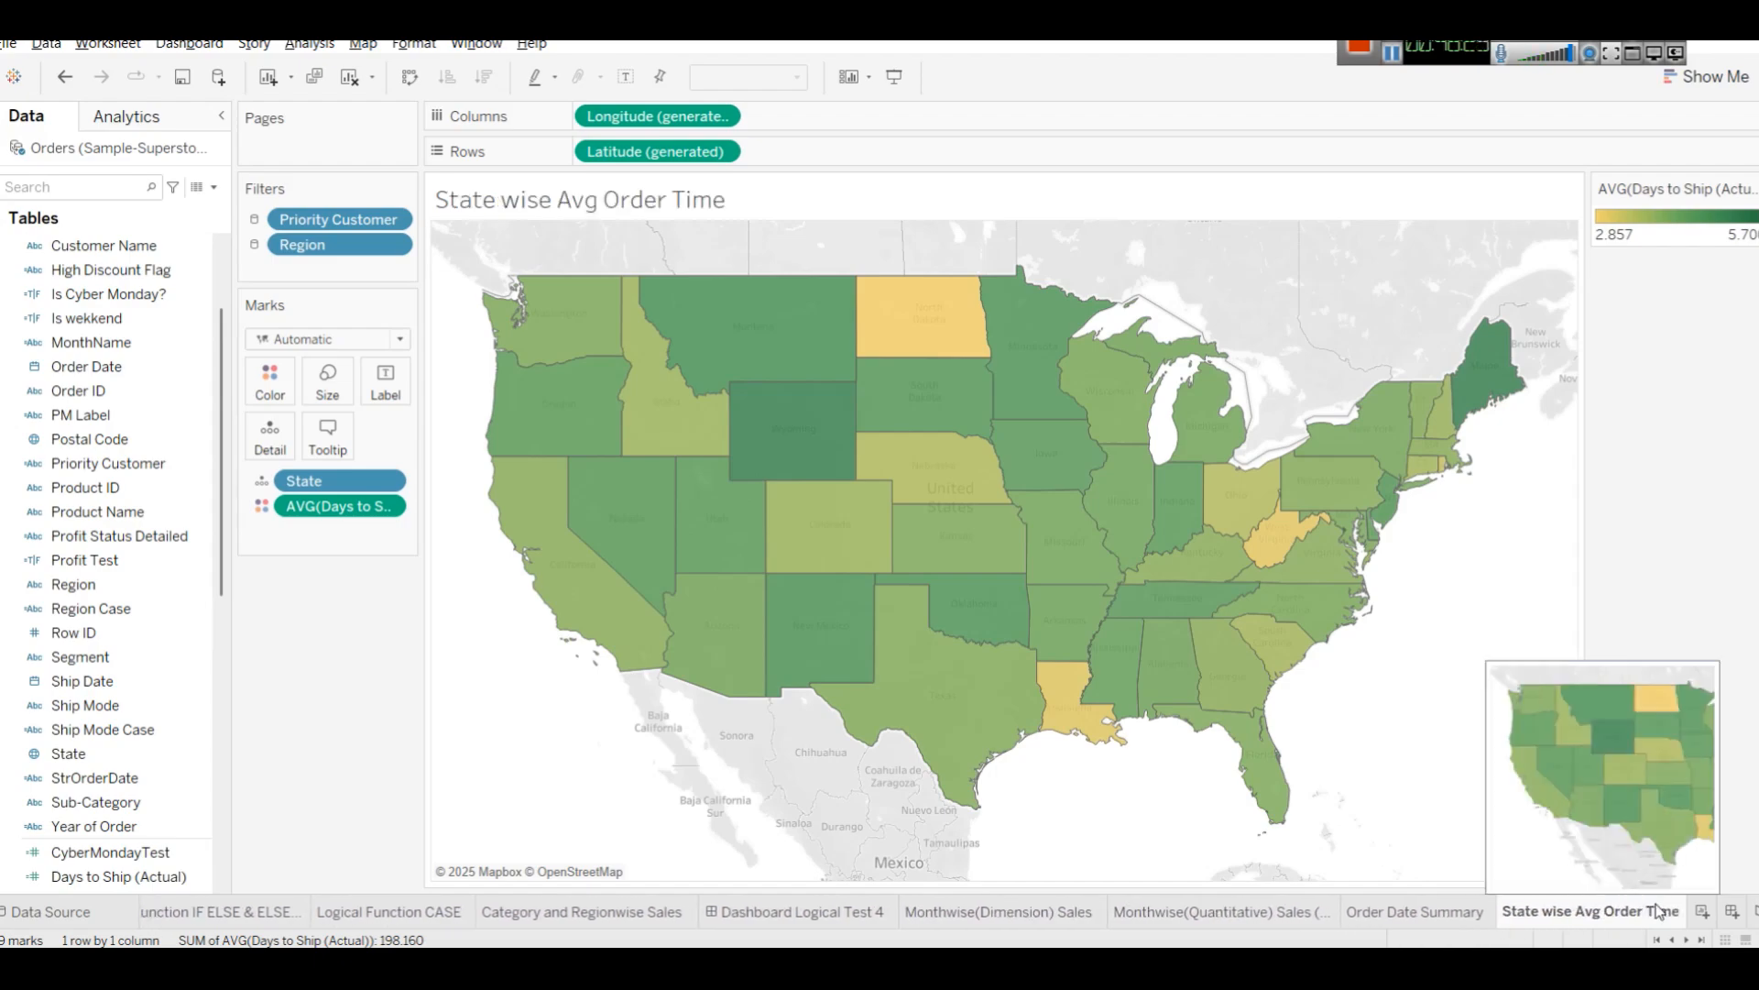
In a new worksheet, create a calculated field named Current Year Sales with IF YEAR([Order Date]) = YEAR(TODAY()) THEN [Sales] END.
click(1717, 917)
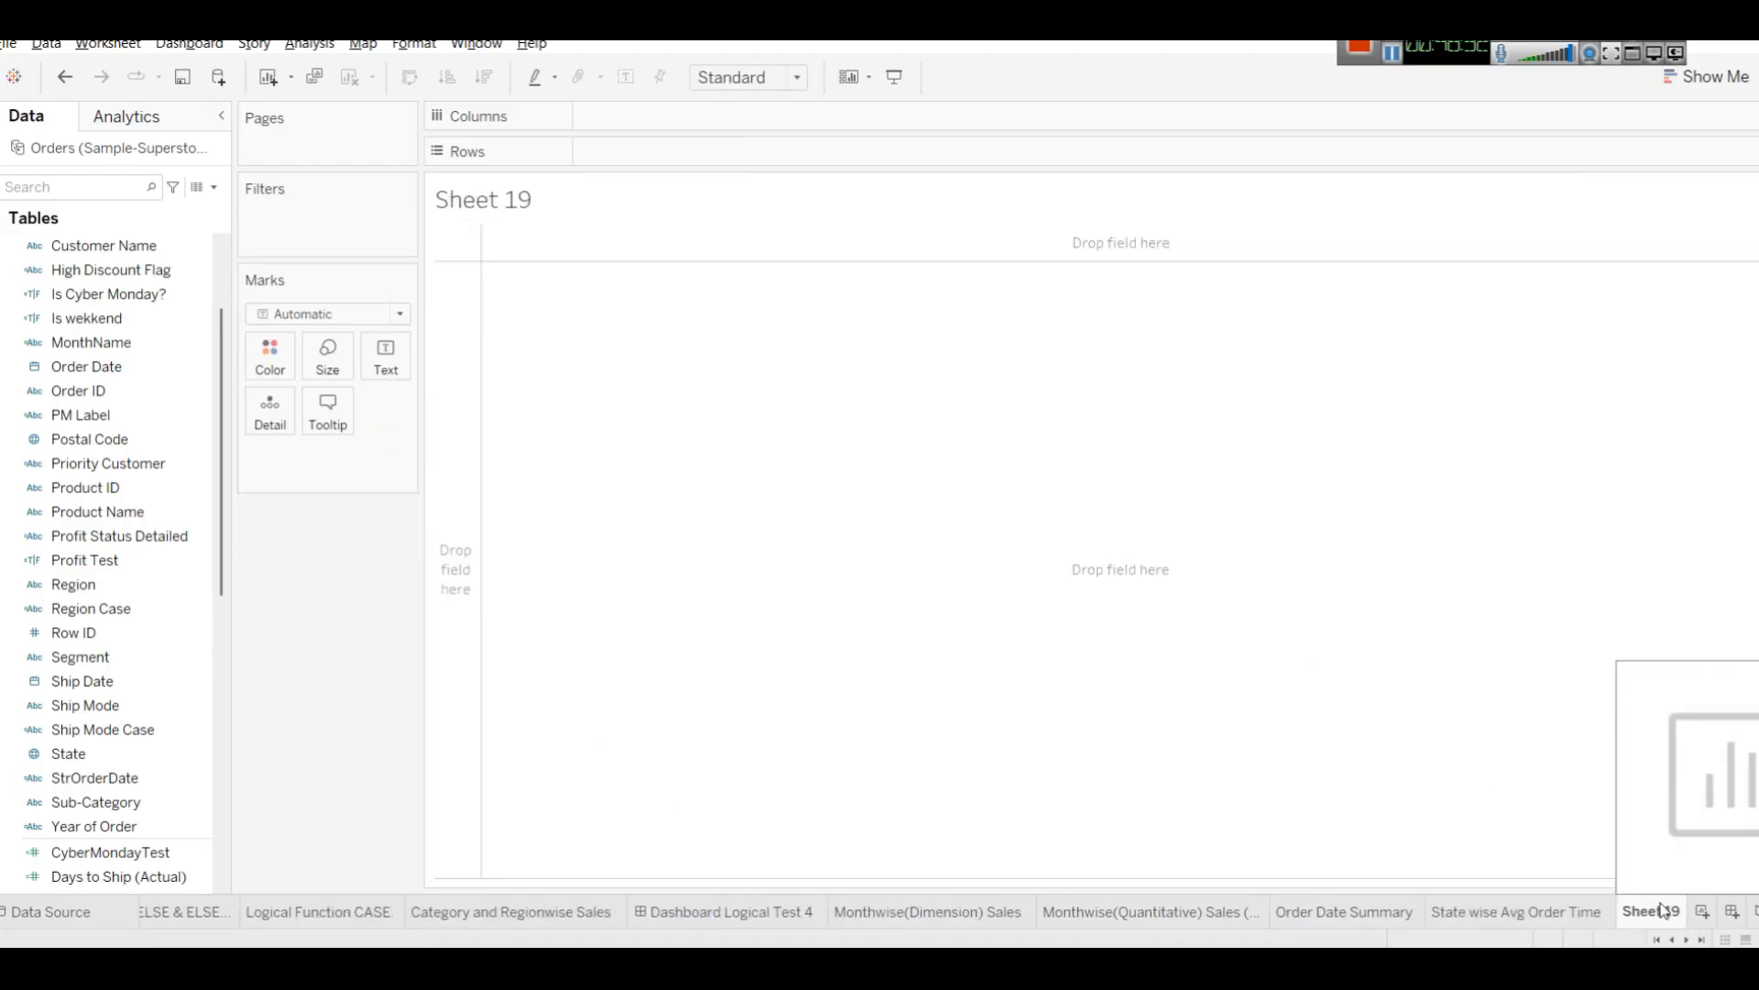
scroll(224, 394, up, 3)
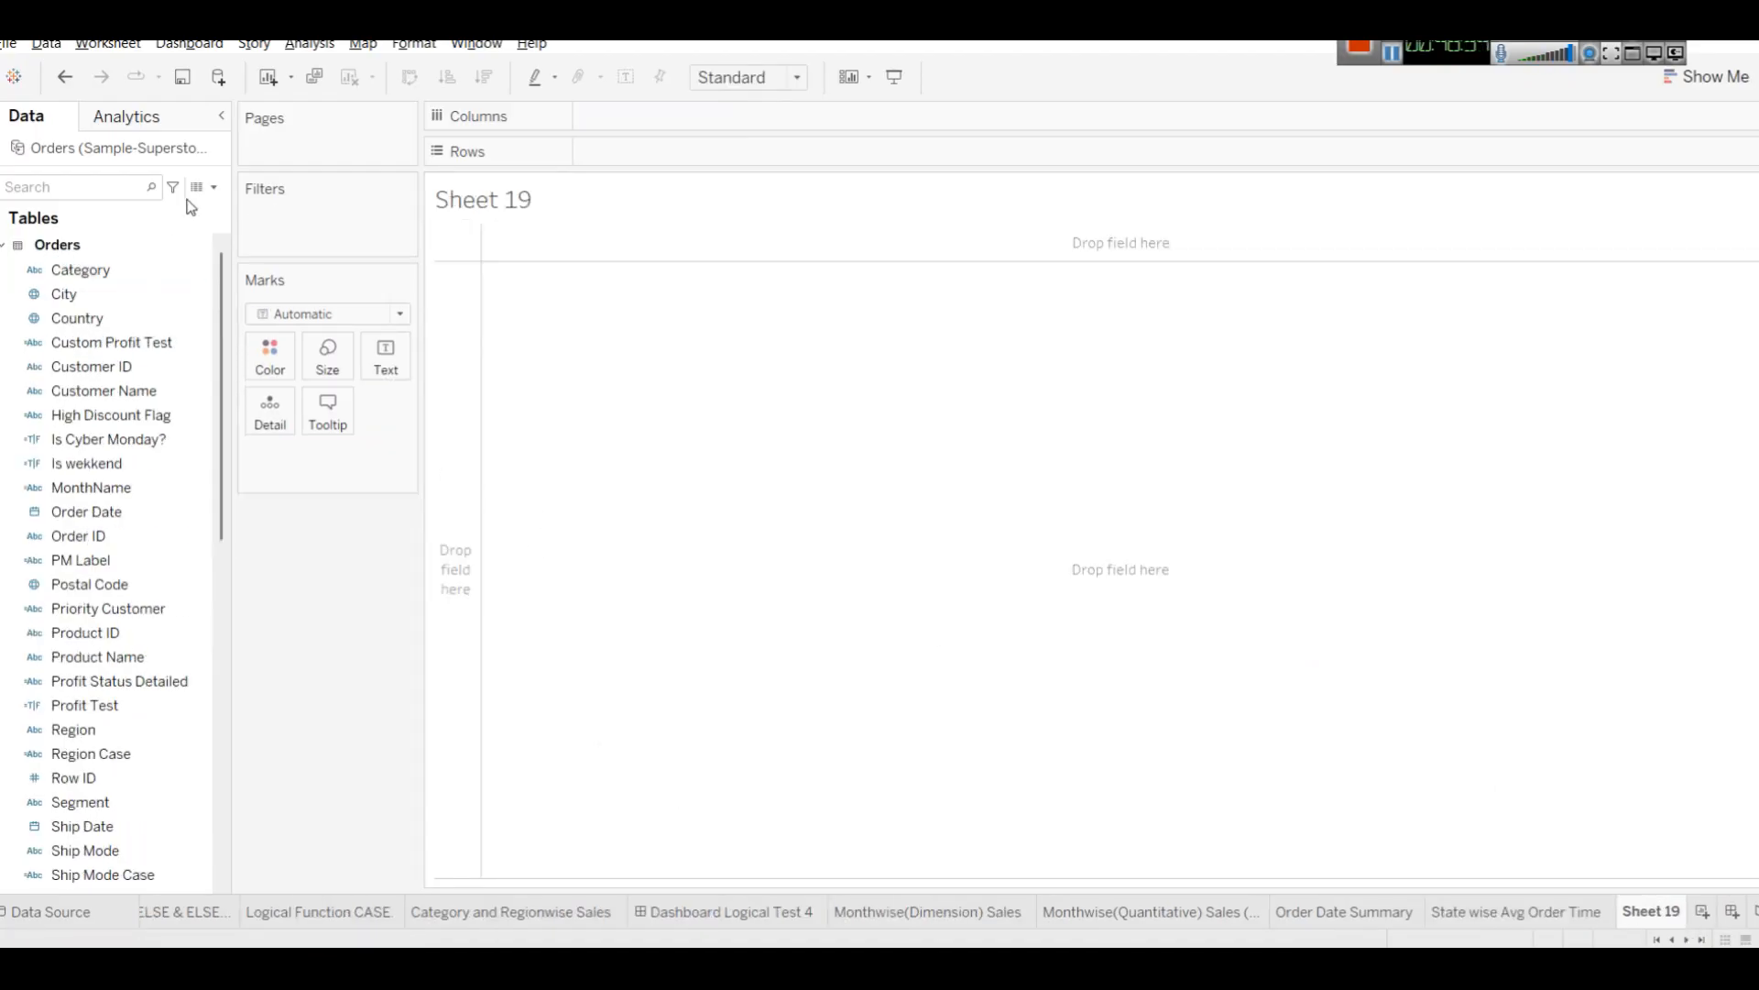
click(215, 188)
click(92, 207)
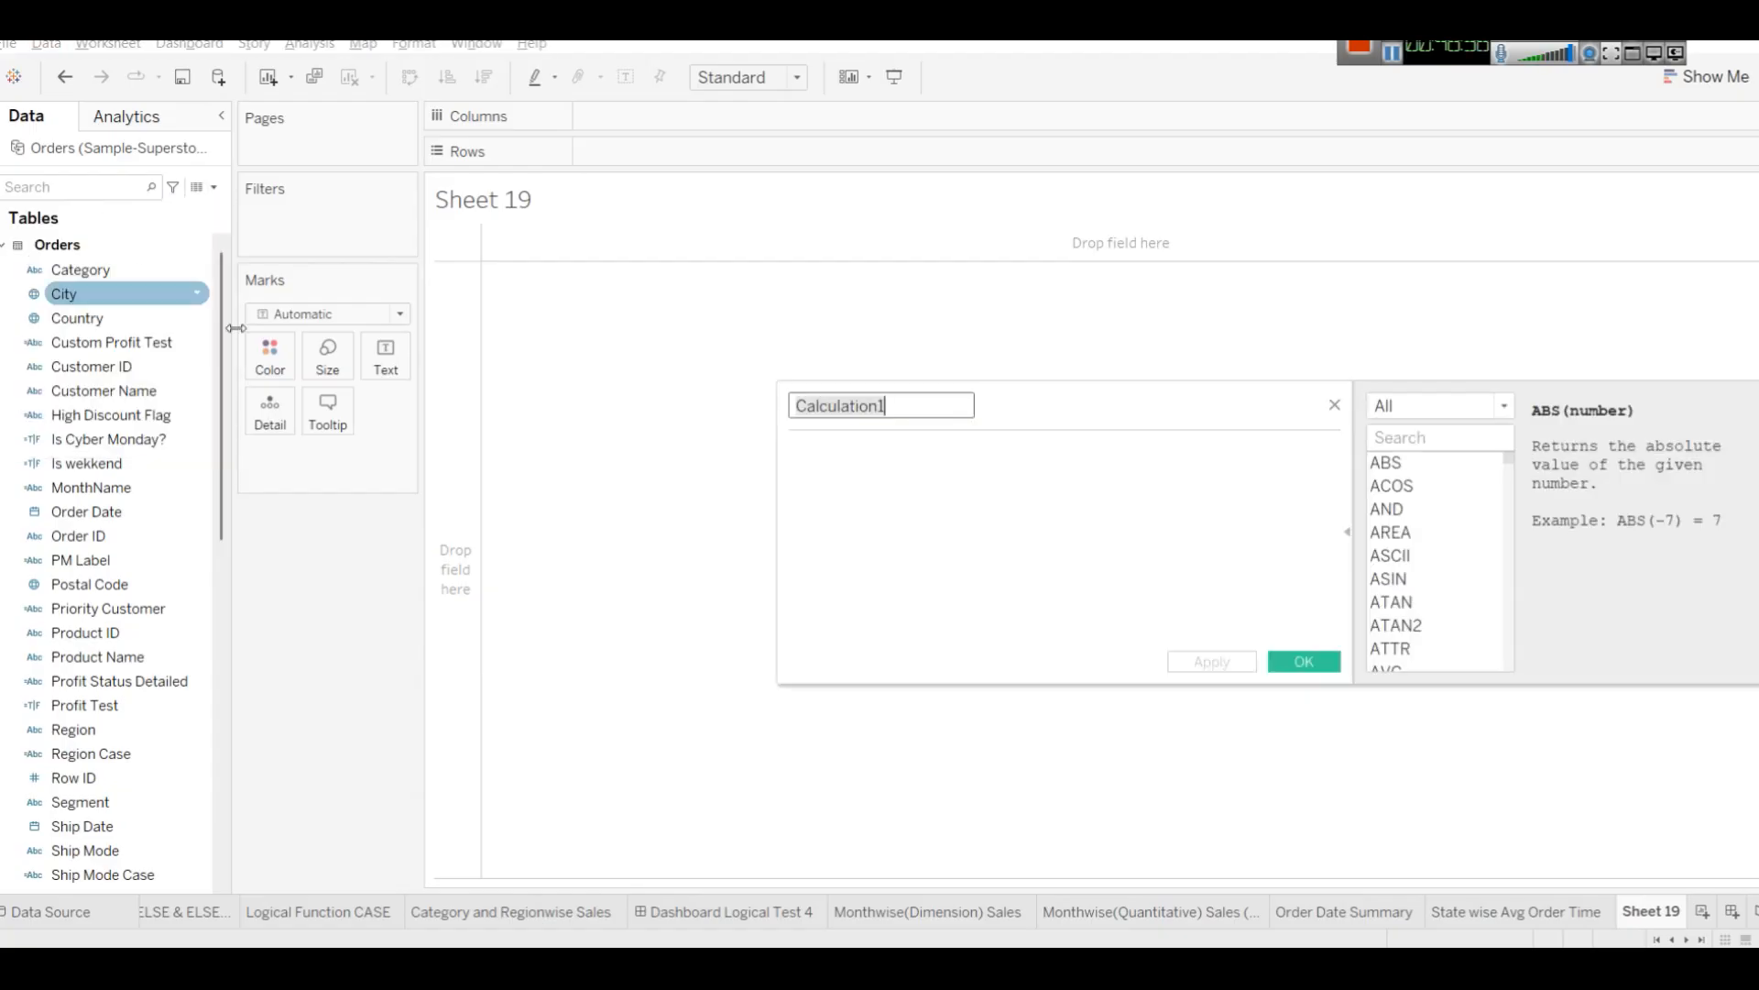
key(ctrl+v)
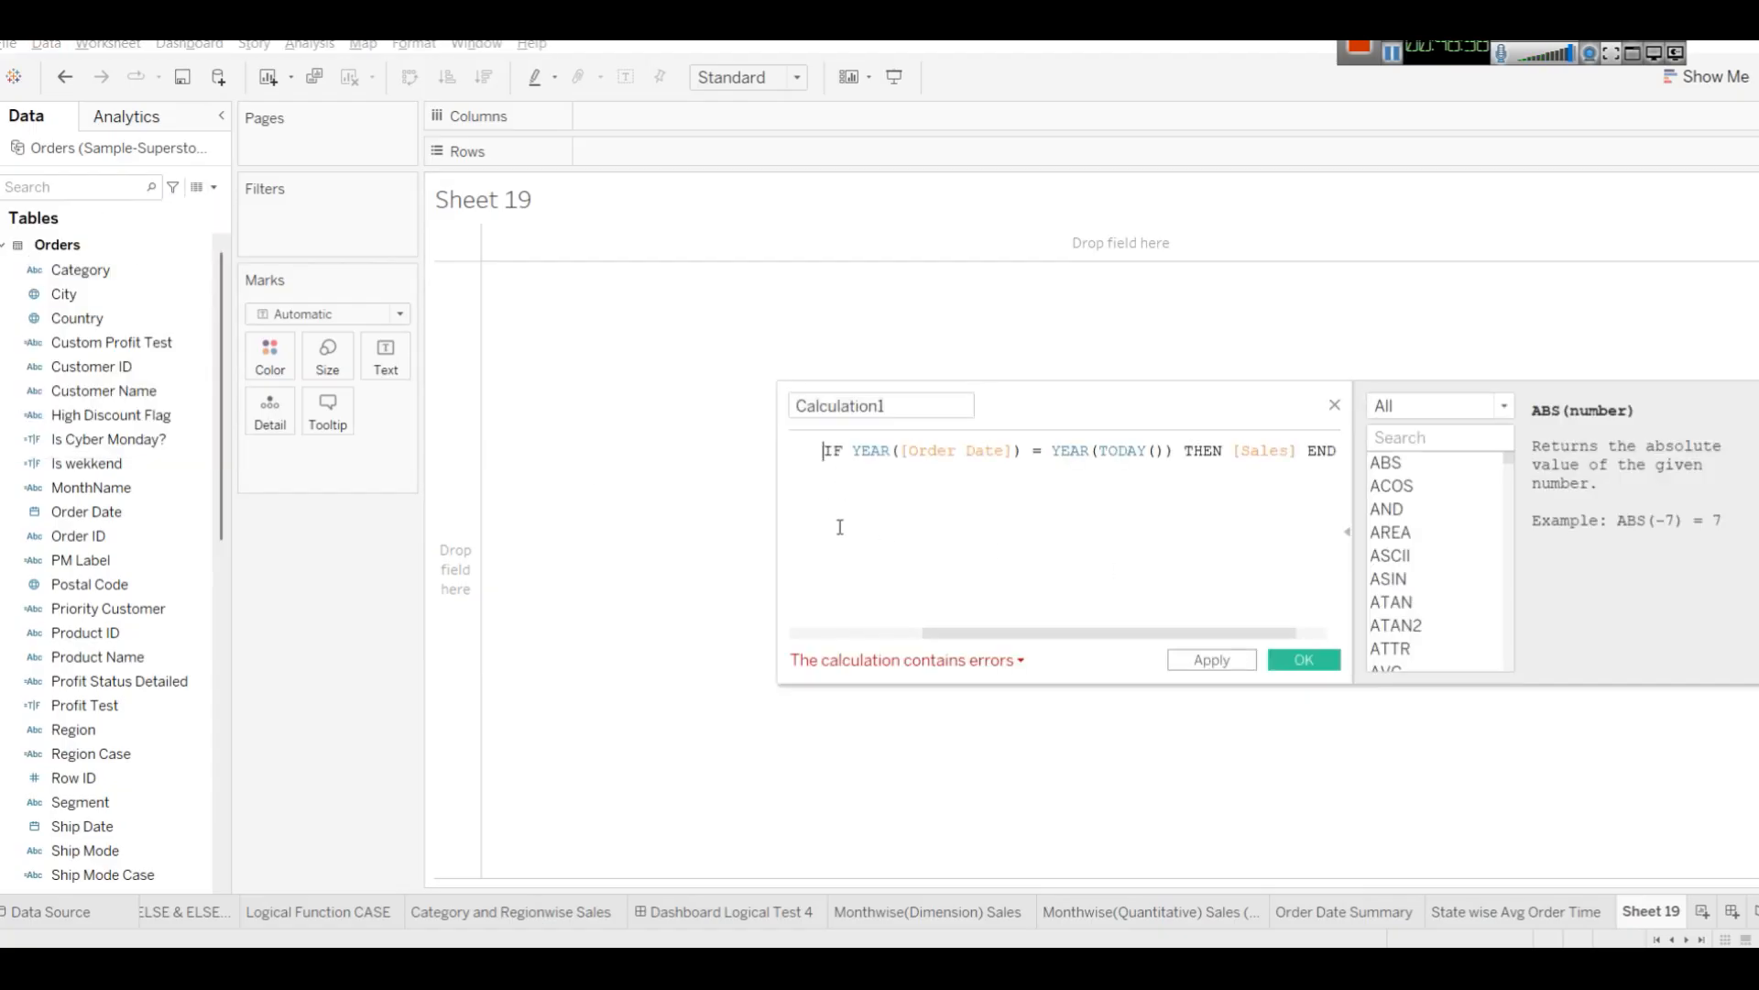
drag(934, 634, 821, 632)
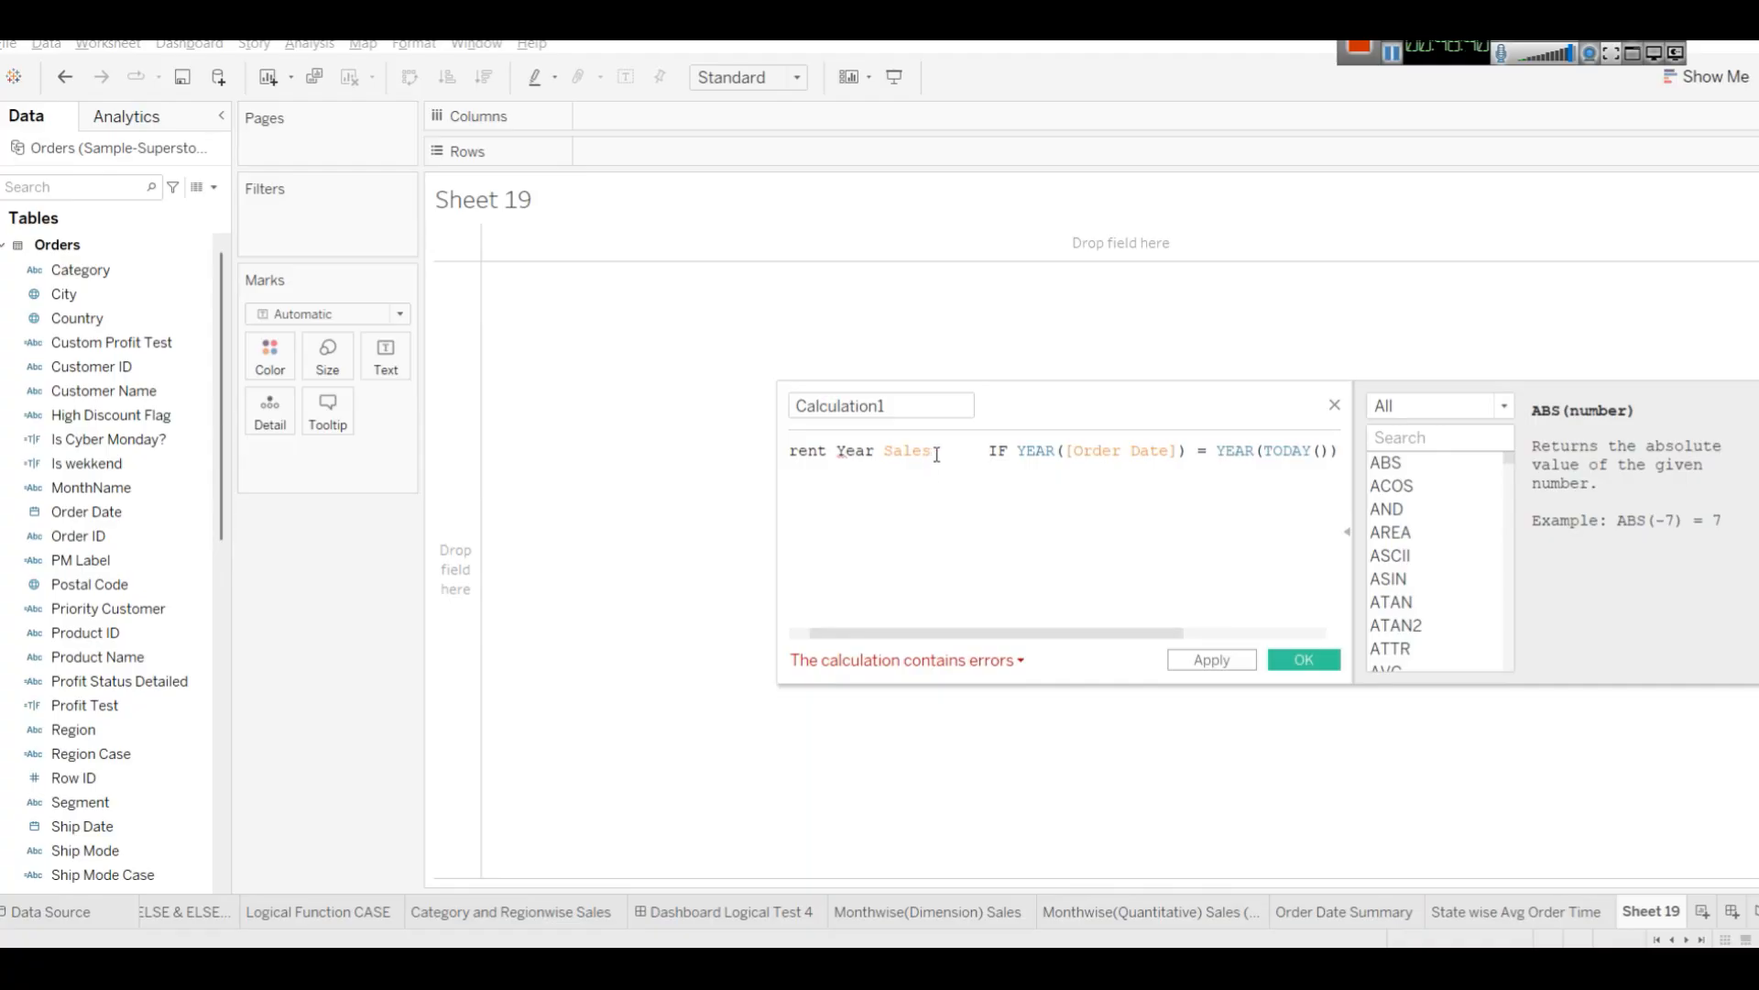
drag(934, 452, 707, 450)
key(ctrl+x)
double_click(885, 406)
key(ctrl+v)
click(868, 452)
key(BackSpace)
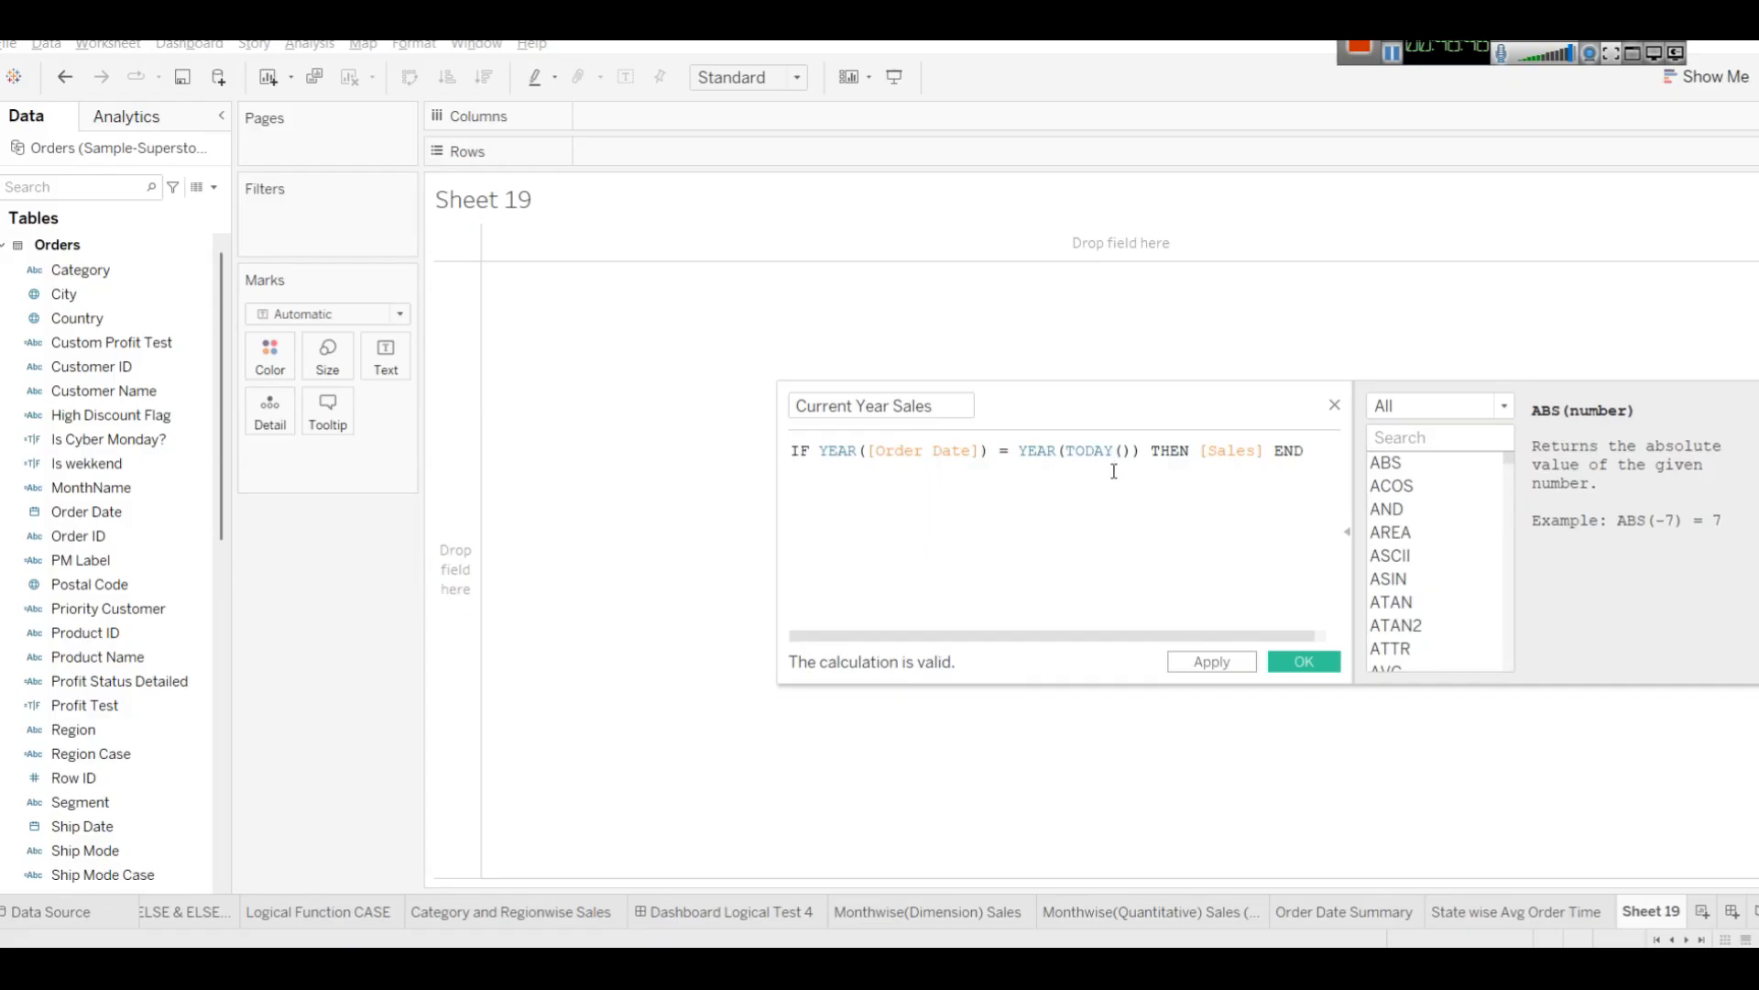
click(1208, 664)
click(1305, 662)
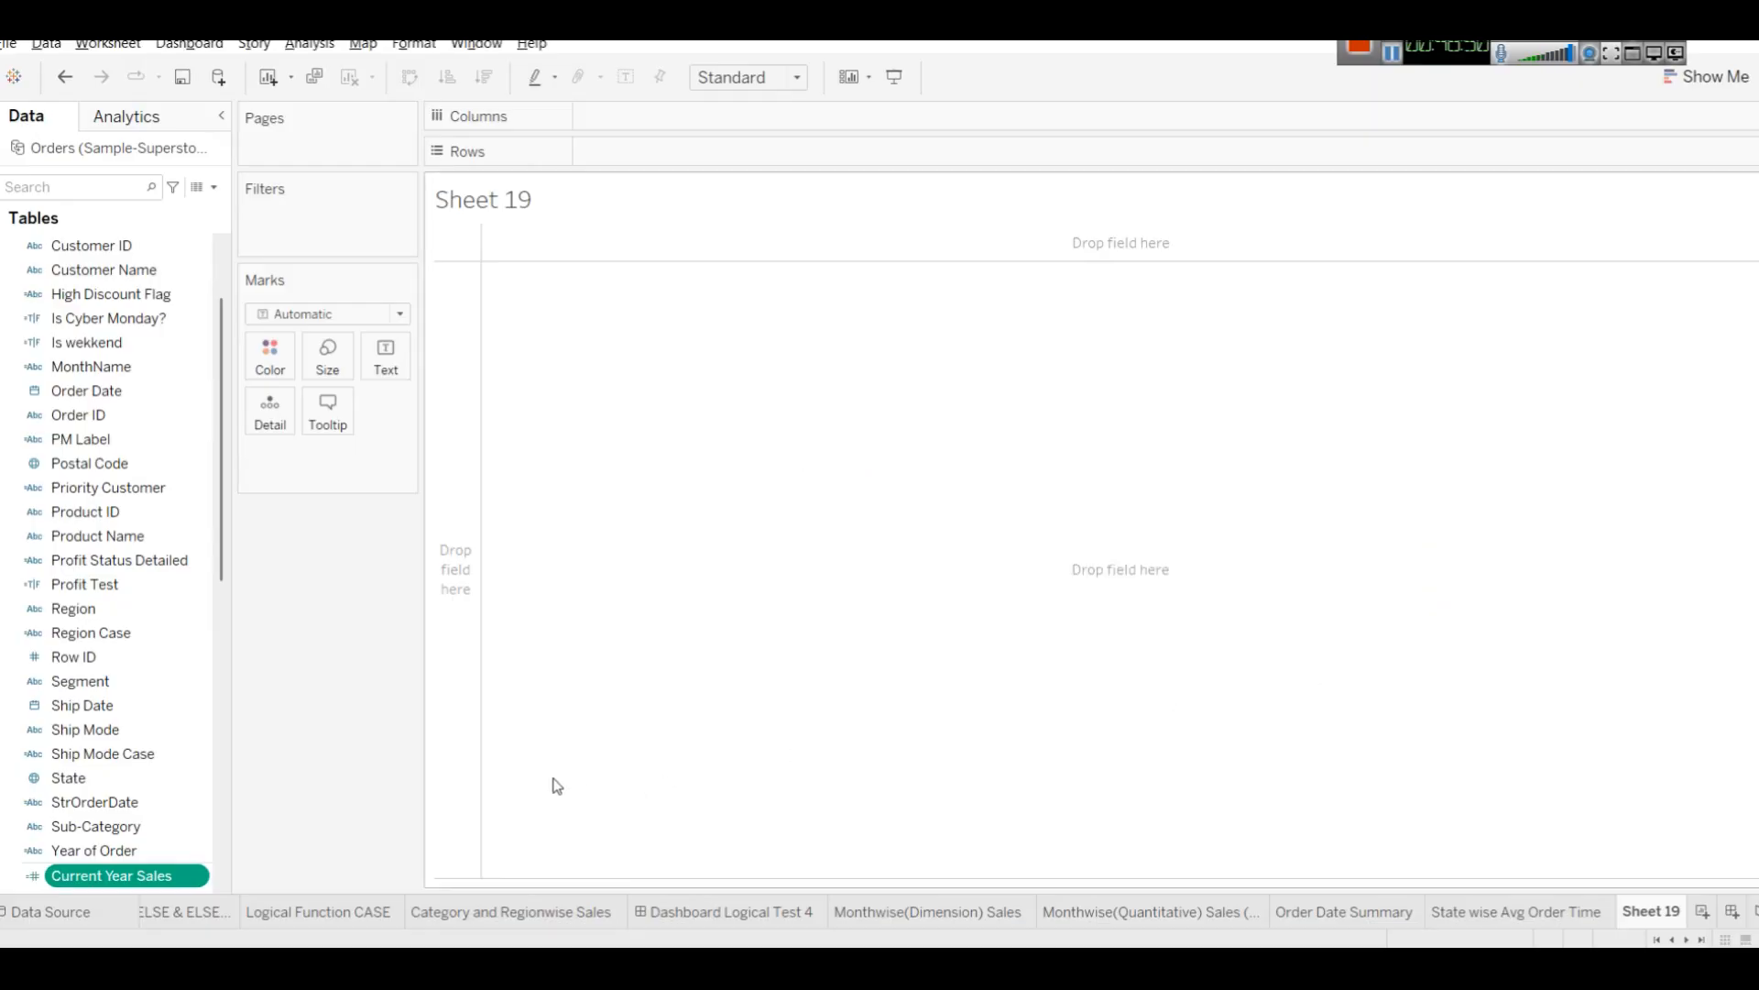
Place Current Year Sales on Rows, then remove it from the view.
drag(82, 876, 742, 158)
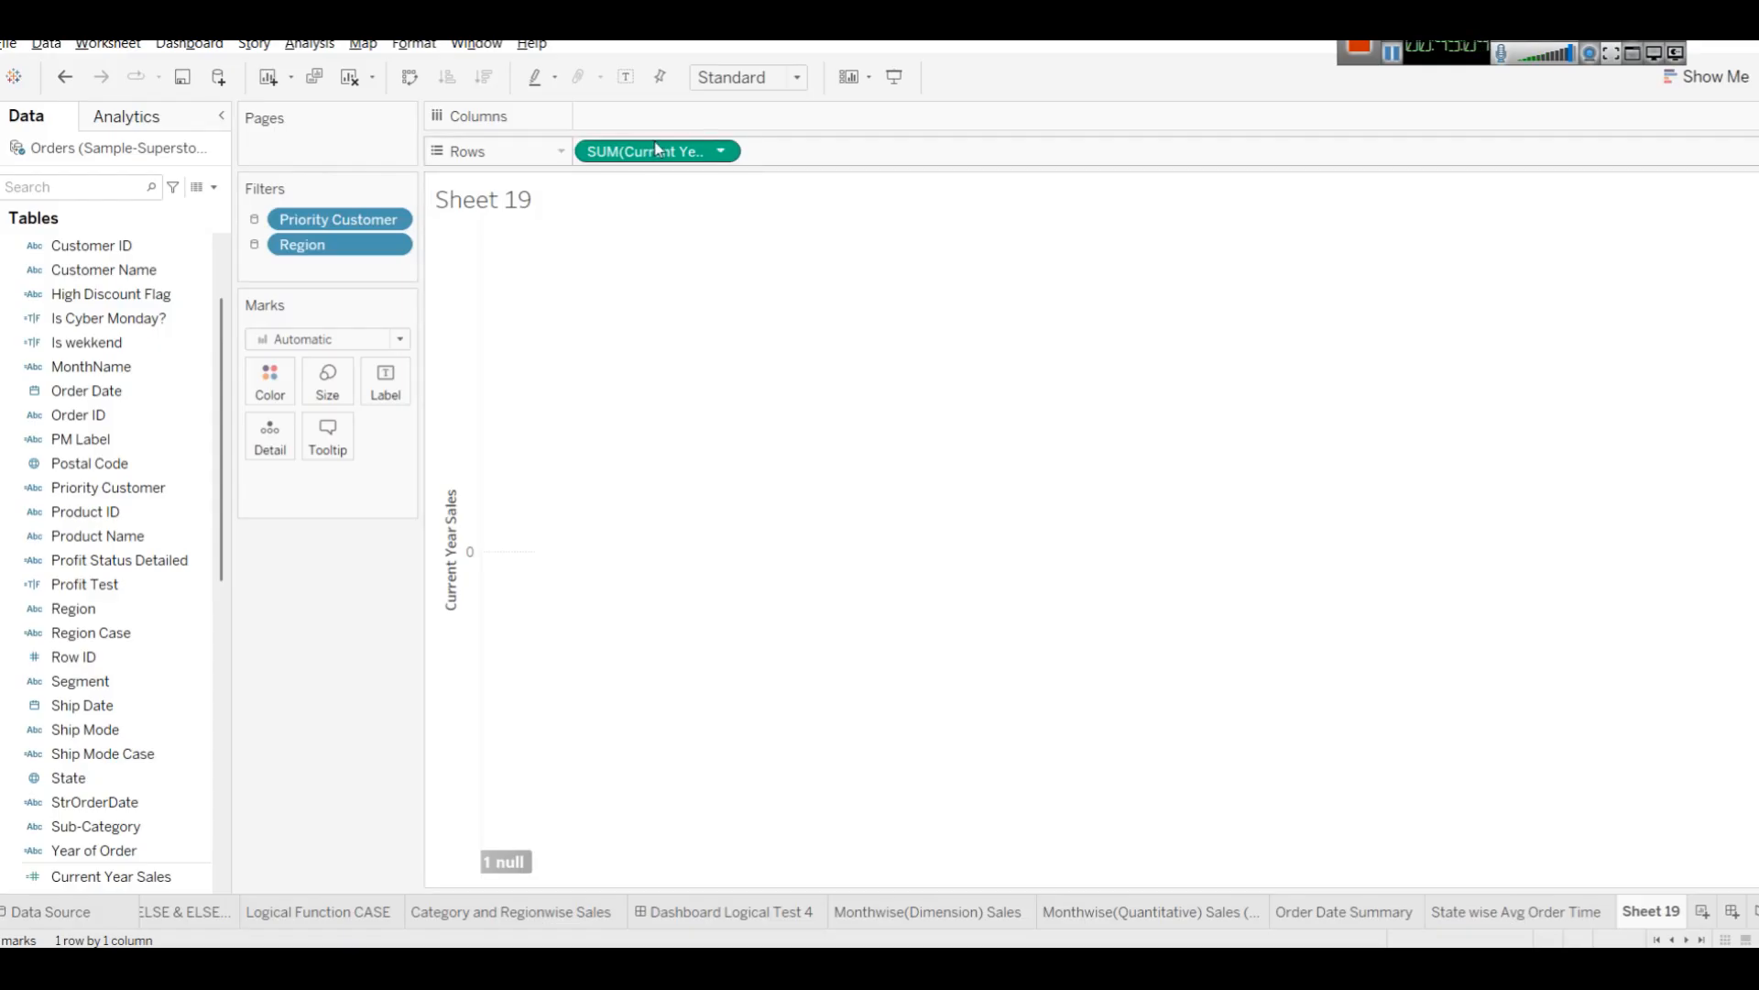
drag(656, 150, 18, 642)
Edit the Current Year Sales formula so the order year is compared with 2015 instead of YEAR(TODAY()).
scroll(63, 361, up, 2)
click(60, 192)
text(curr)
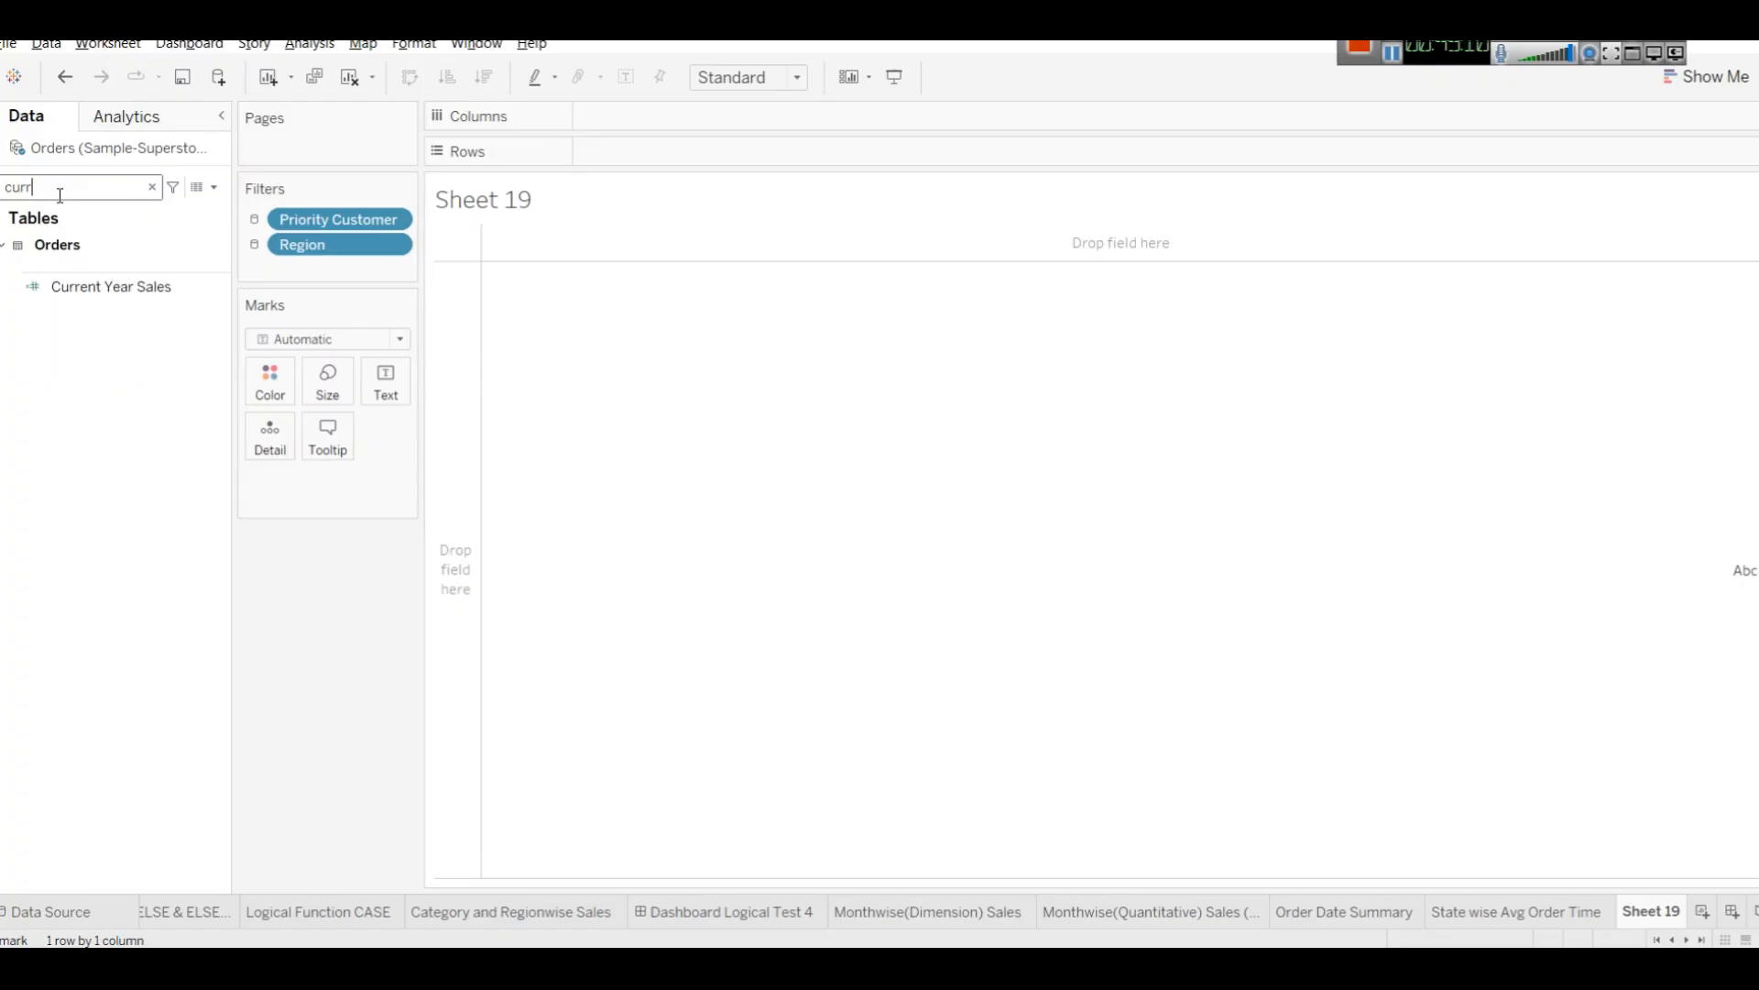
right_click(66, 286)
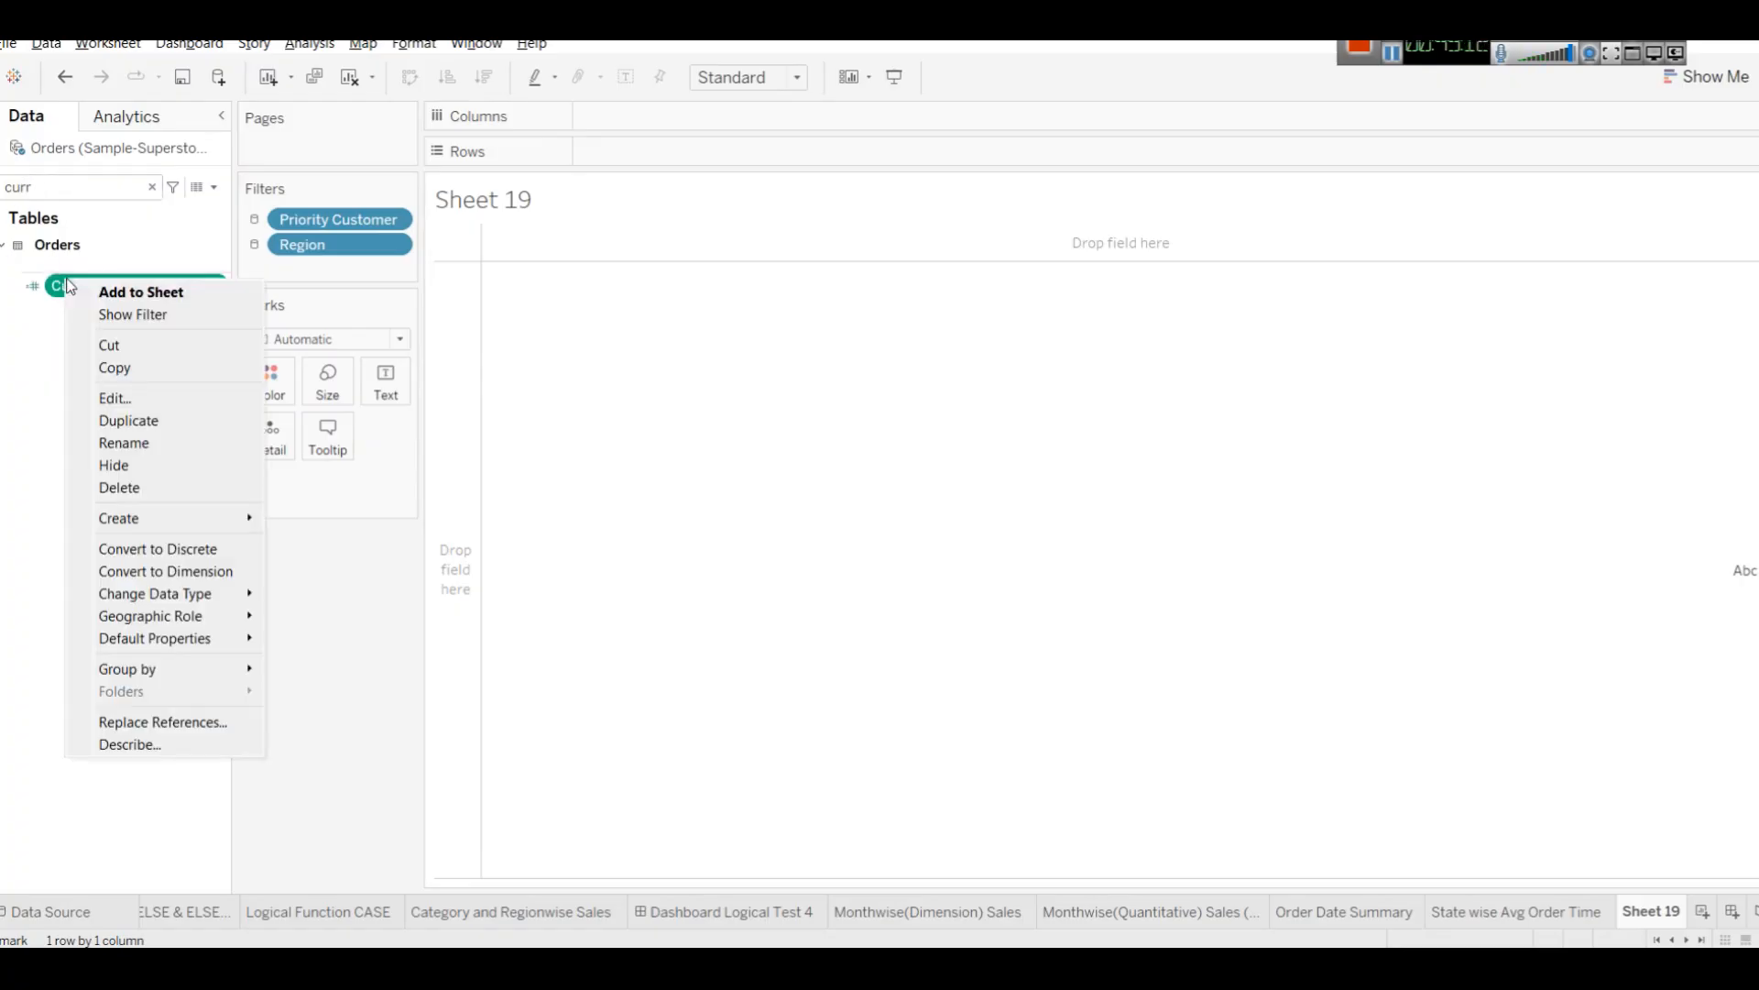
click(192, 399)
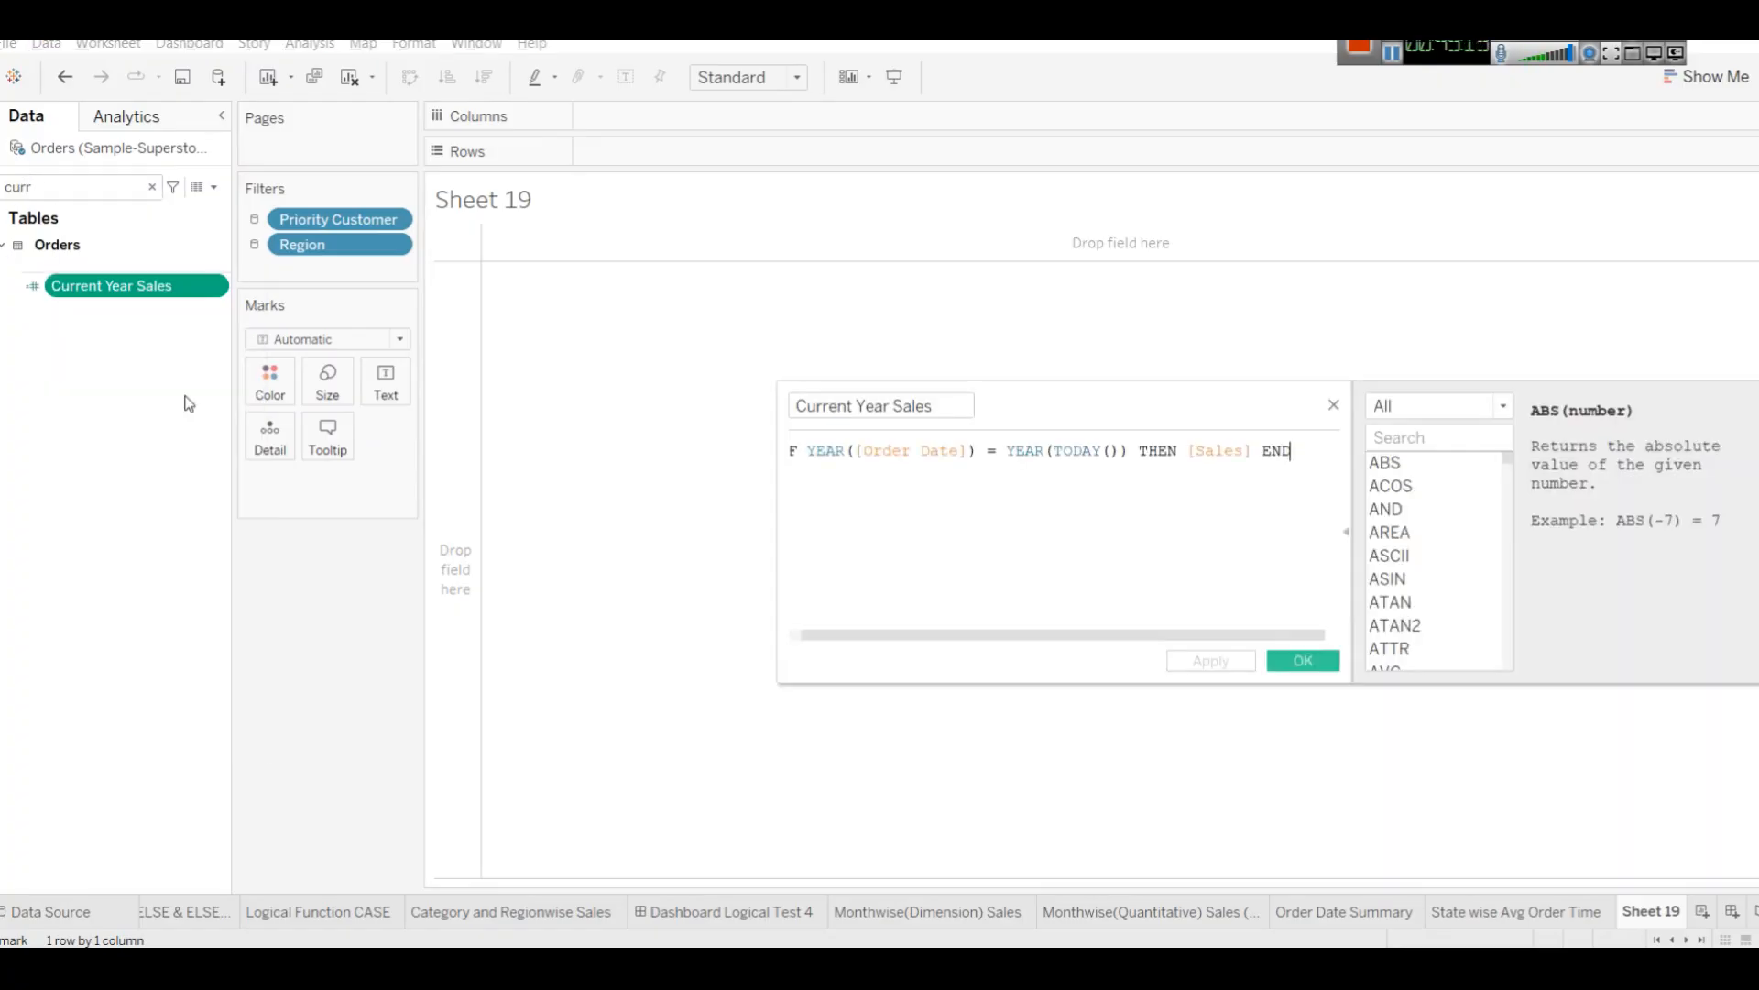
click(1052, 451)
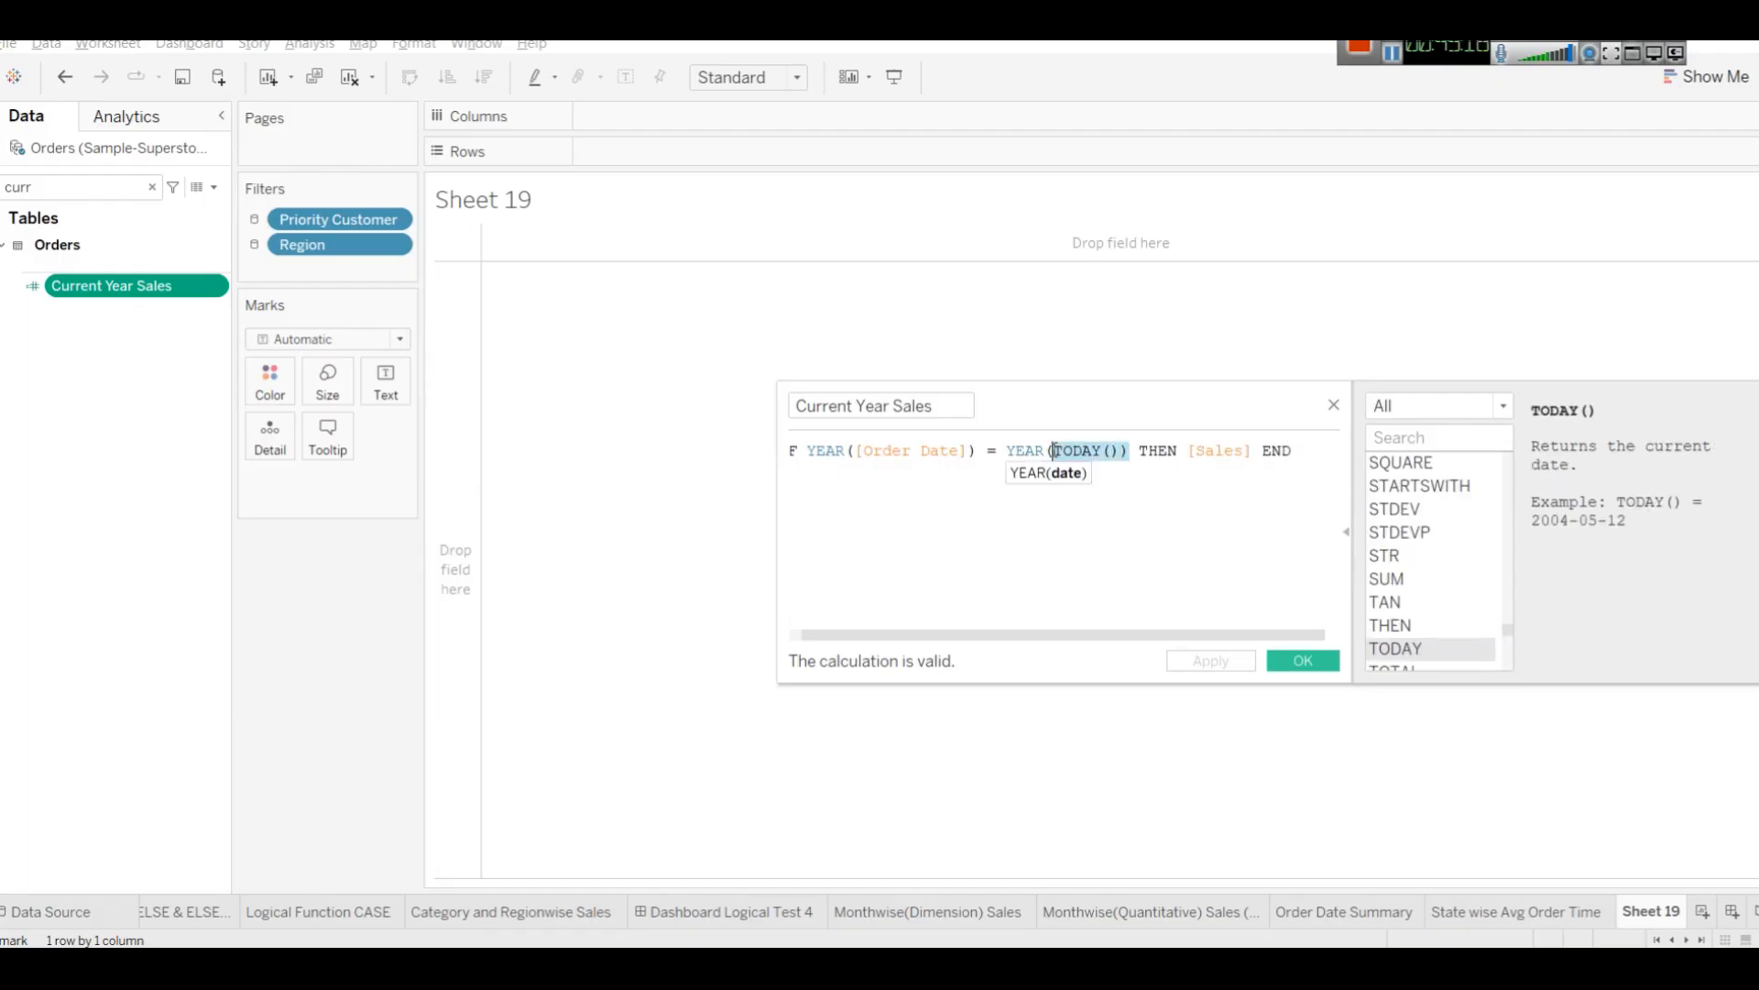
click(1008, 451)
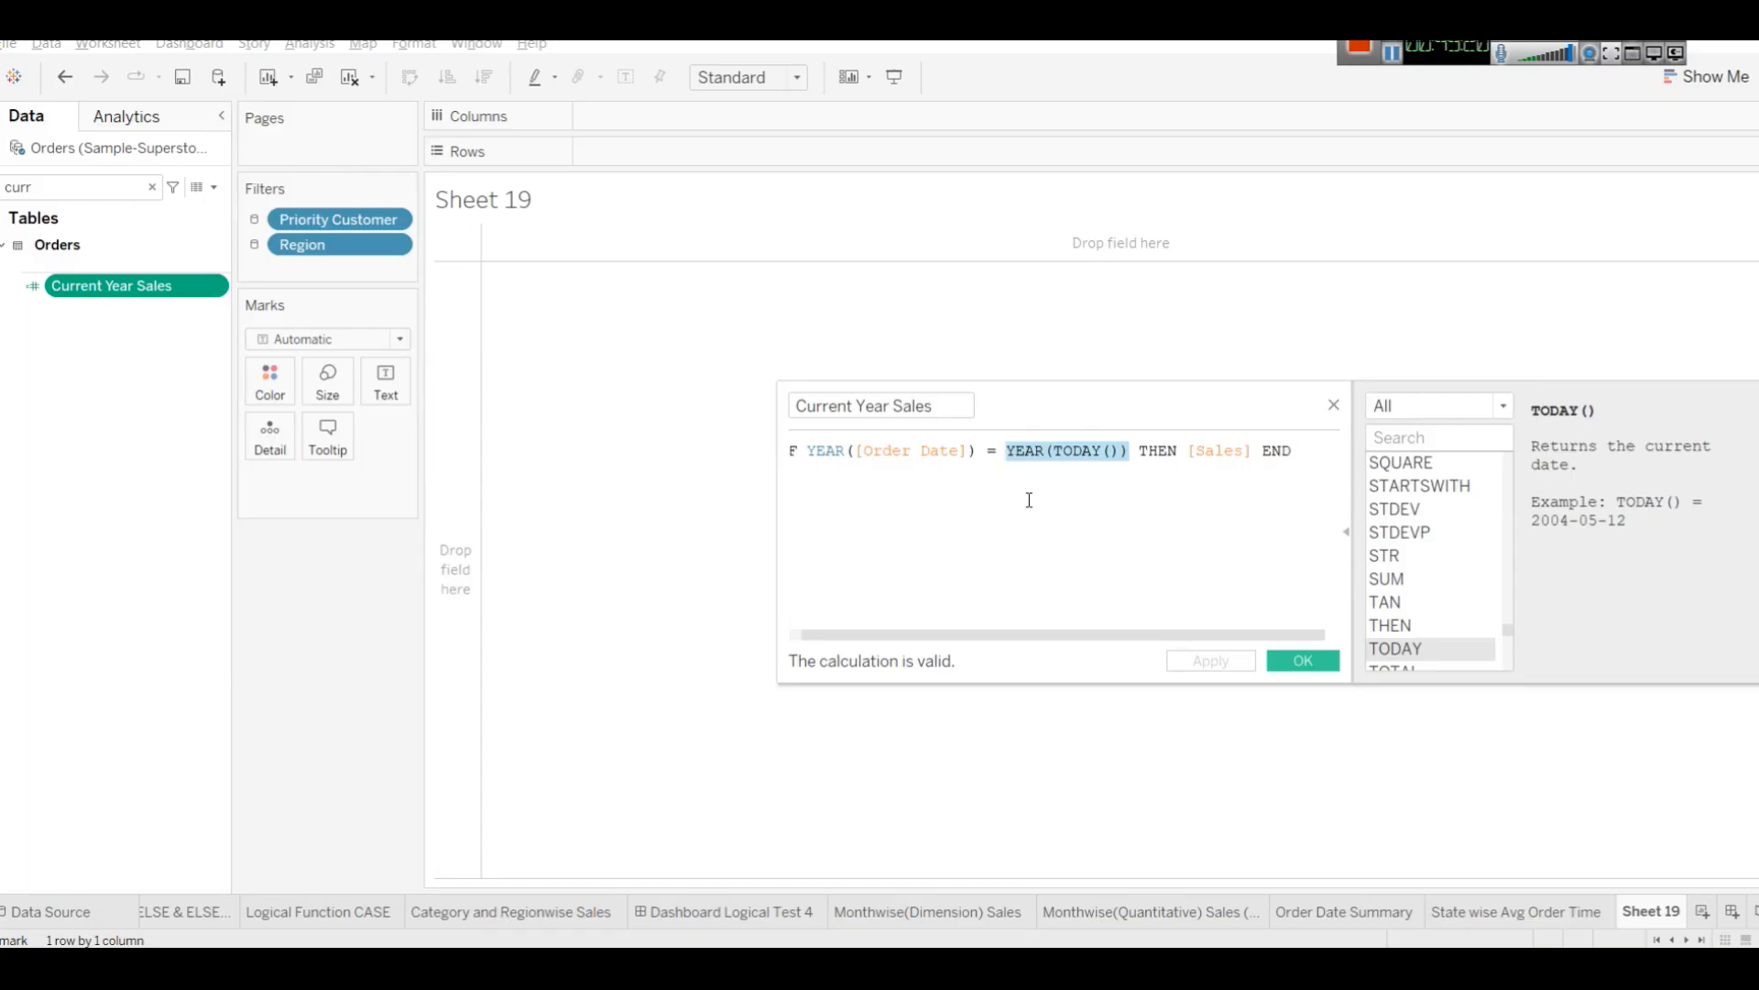
text(20)
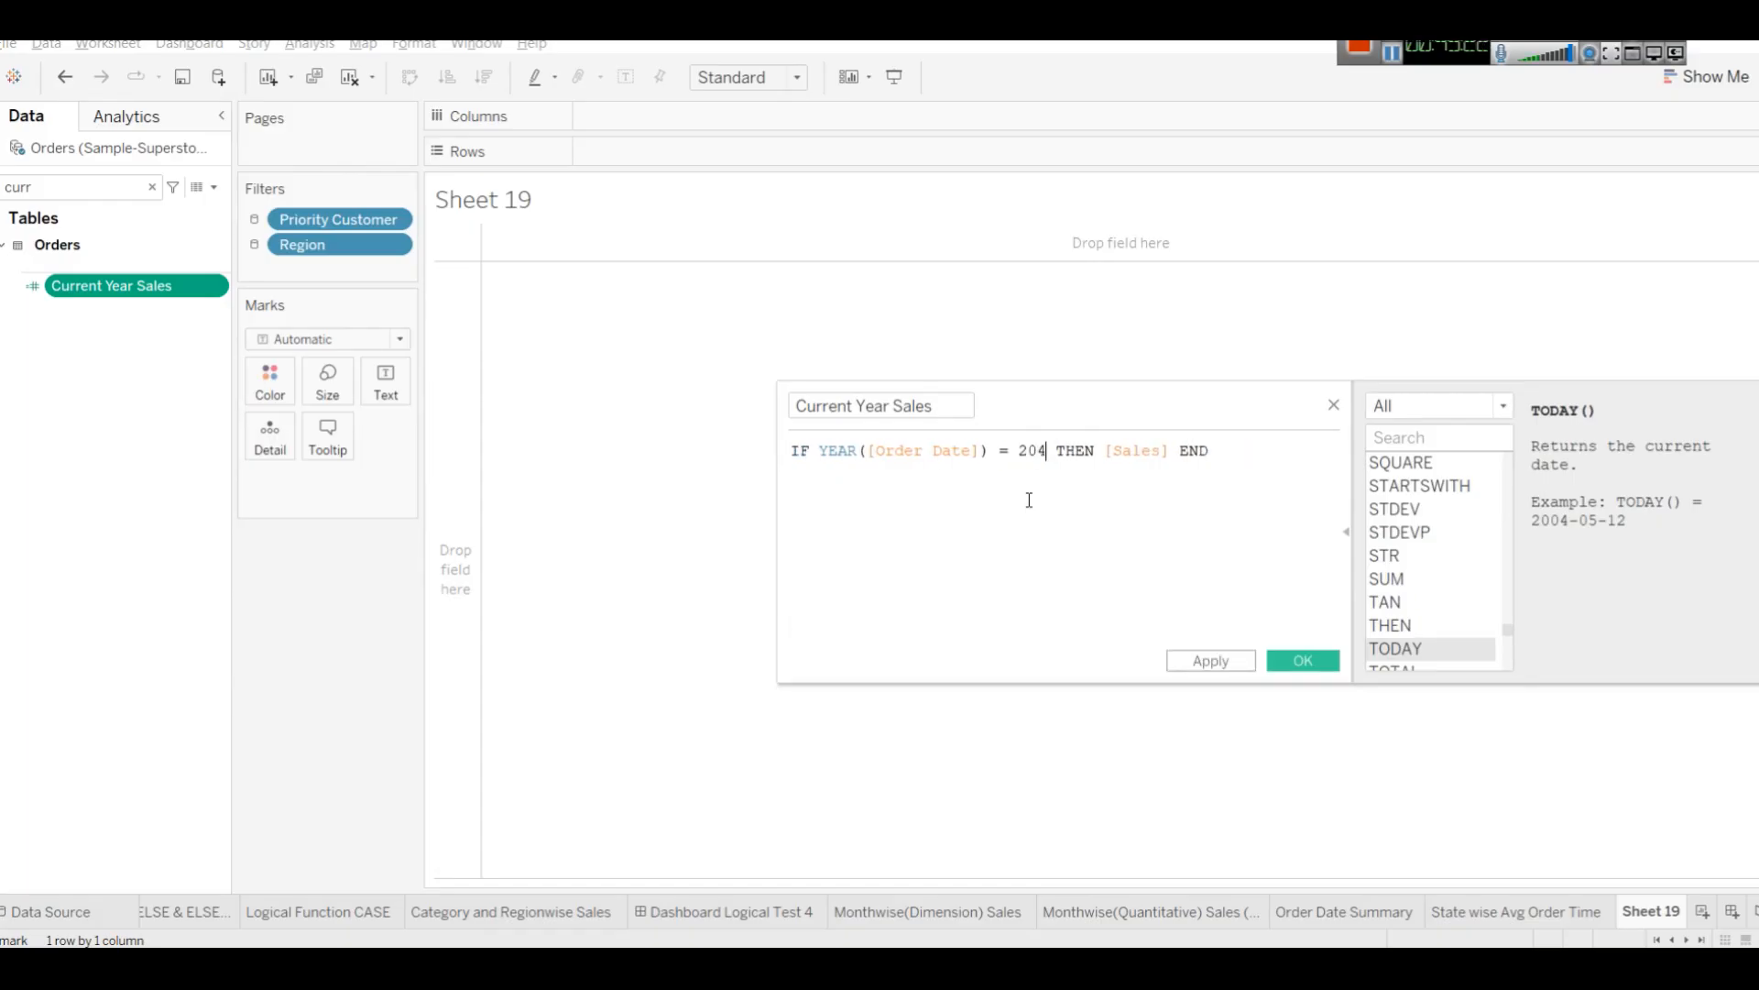
text(15)
click(1239, 660)
click(1295, 660)
Plot Current Year Sales on Rows against Sub-Category on Columns.
mouse_move(90, 286)
mouse_down()
mouse_move(590, 146)
mouse_move(694, 152)
mouse_up()
mouse_move(534, 299)
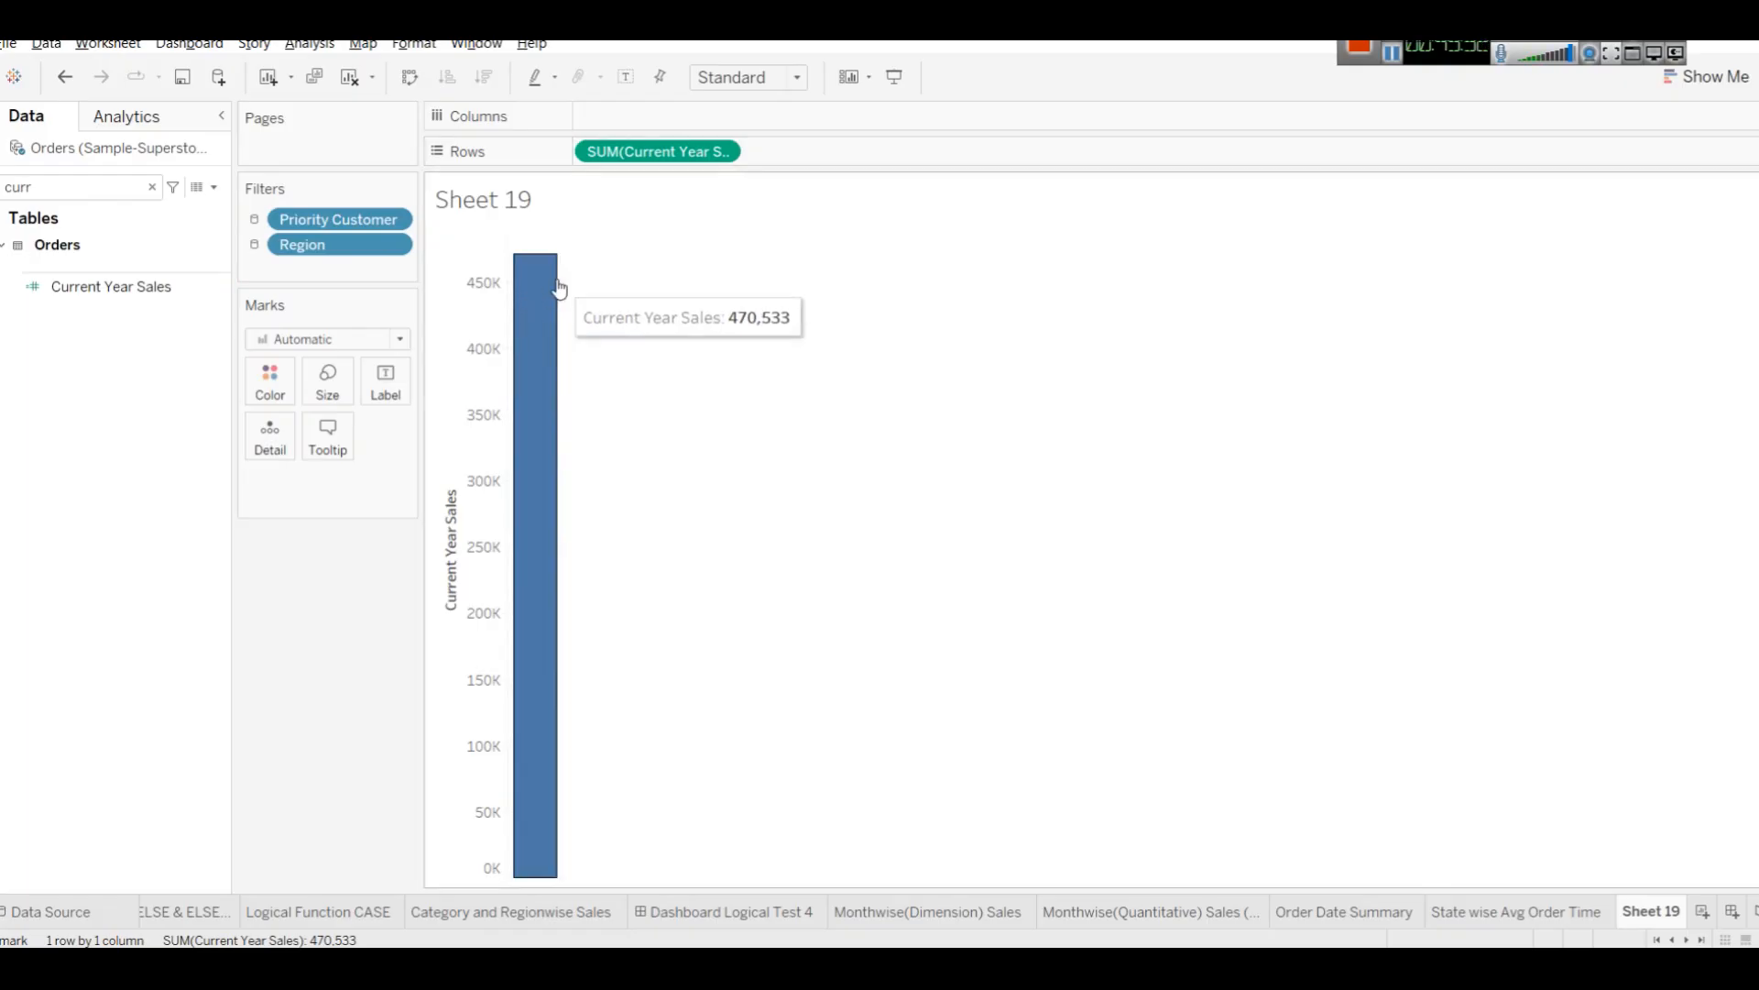
click(207, 191)
click(81, 186)
key(BackSpace)
key(BackSpace)
key(BackSpace)
key(BackSpace)
text(sub)
drag(91, 269, 658, 115)
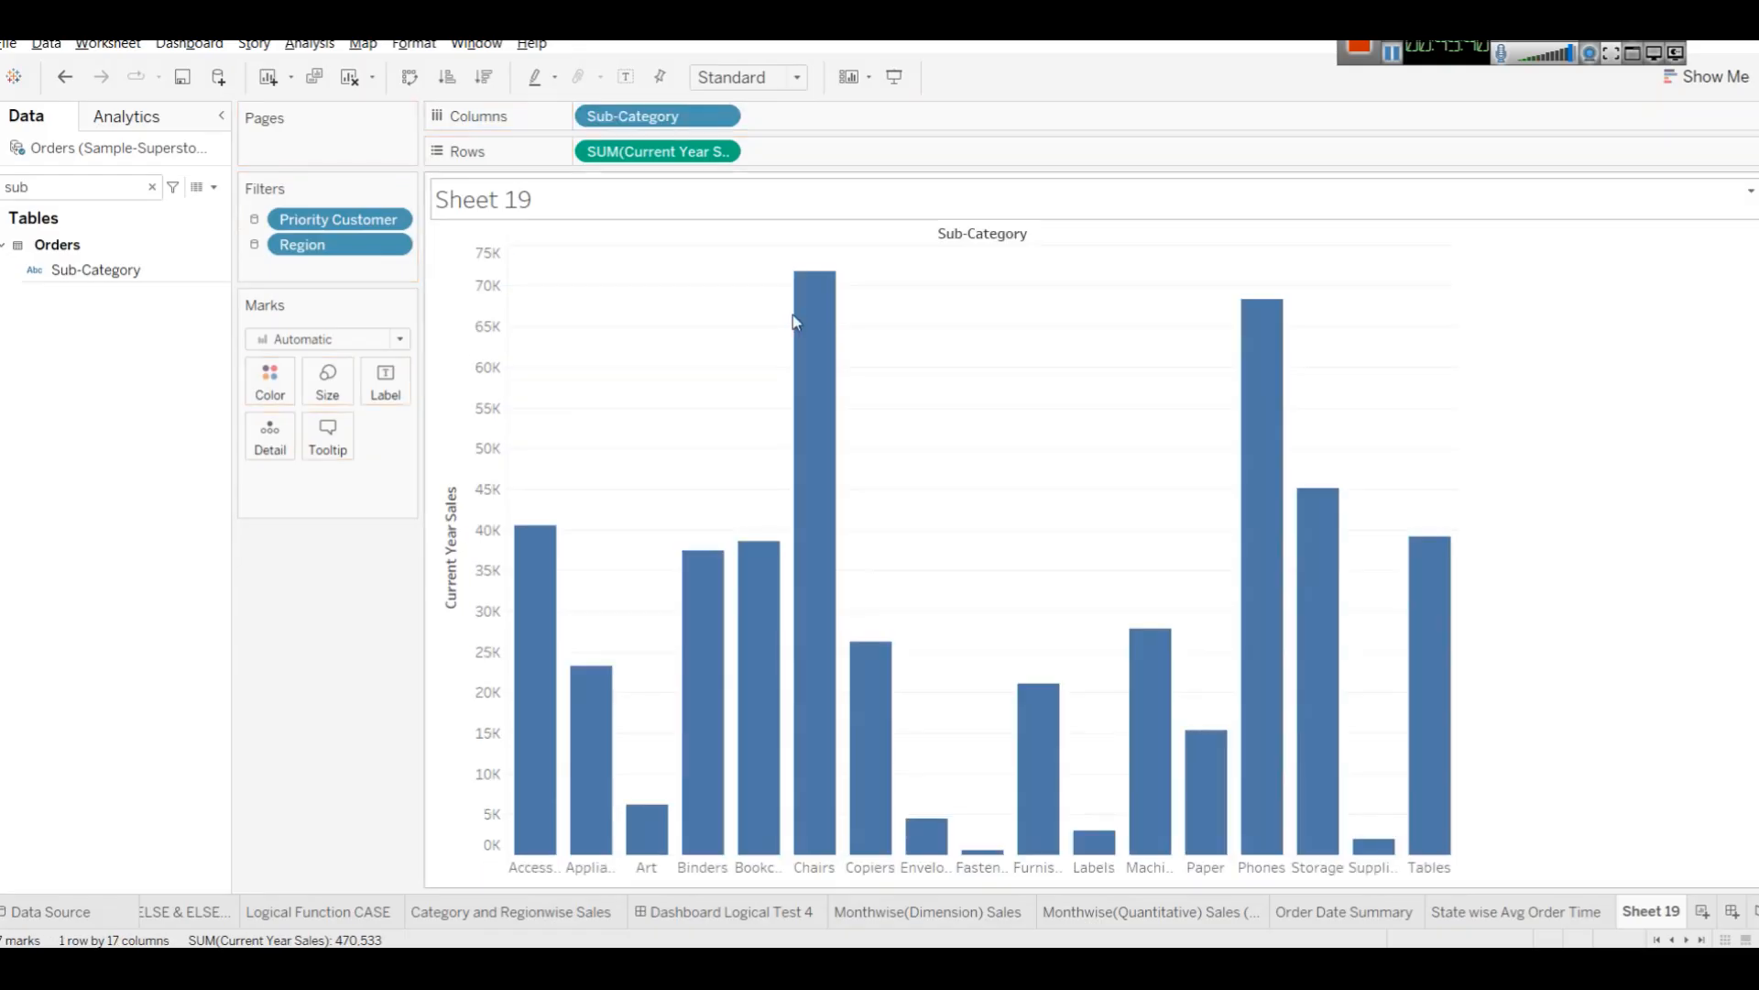
Swap the shelves so Current Year Sales is on Columns and Sub-Category on Rows.
click(1736, 75)
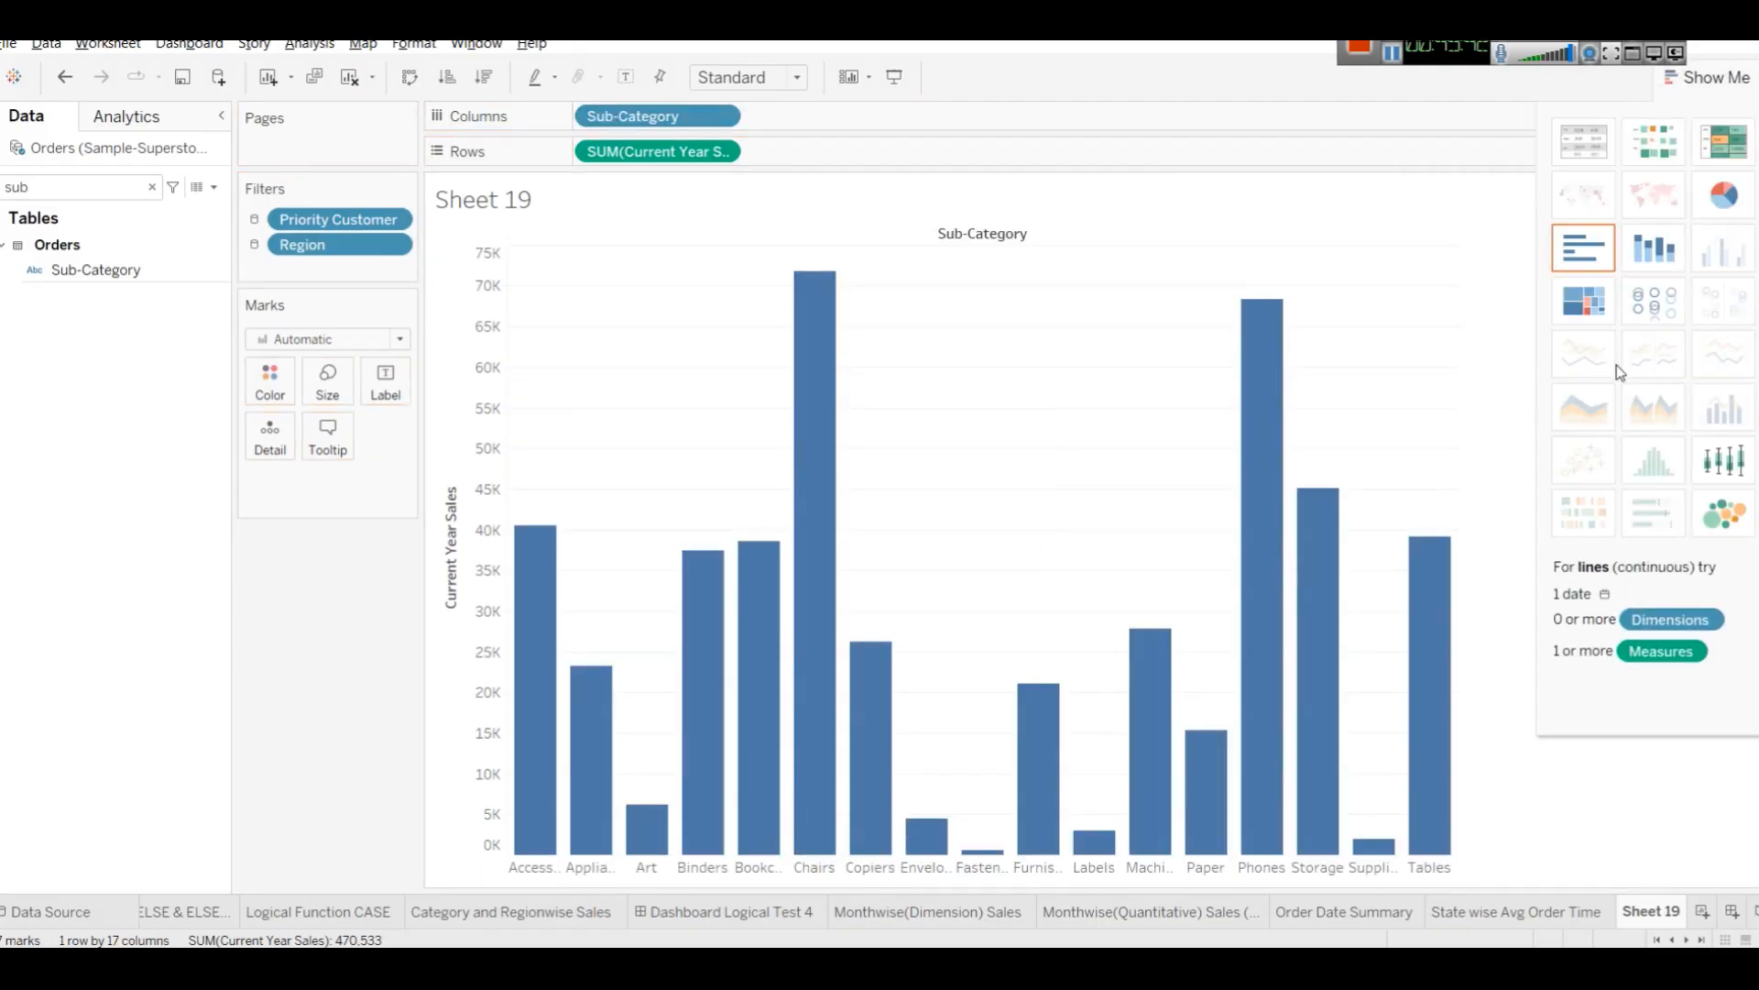
drag(620, 119, 596, 151)
drag(710, 160, 641, 151)
drag(825, 151, 738, 131)
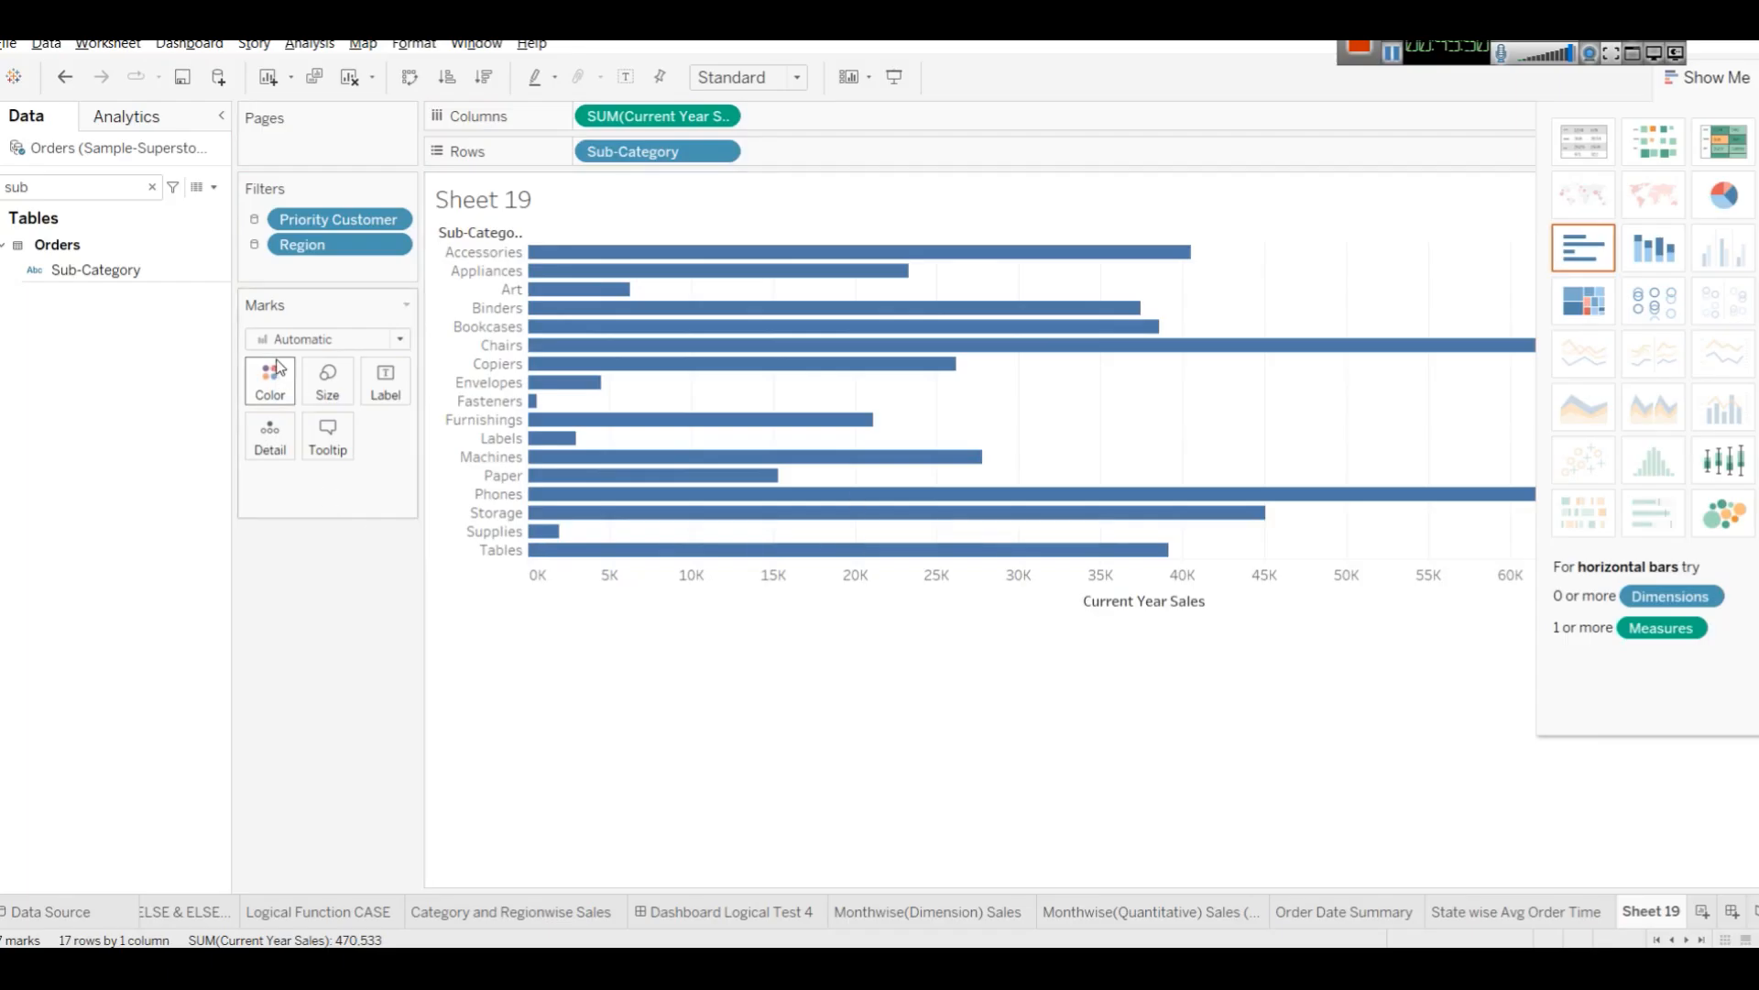
Change the mark type to Line and swap the axes so Sub-Category returns to Columns.
click(306, 343)
click(295, 419)
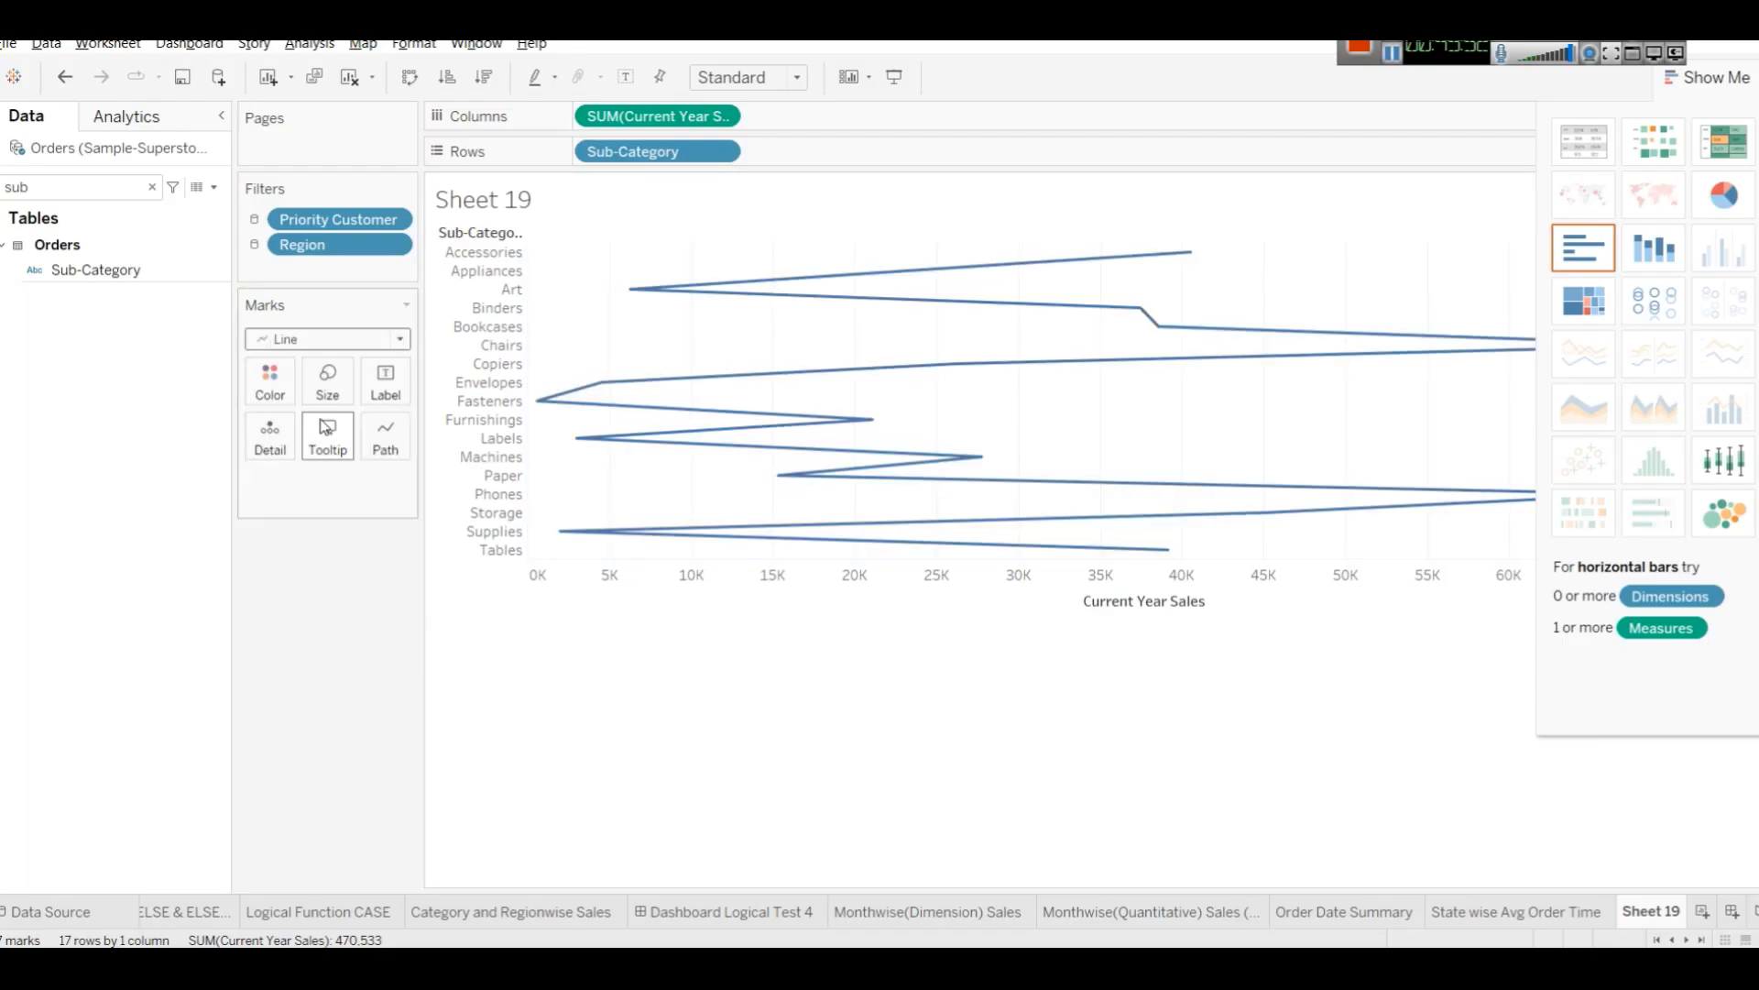
click(410, 77)
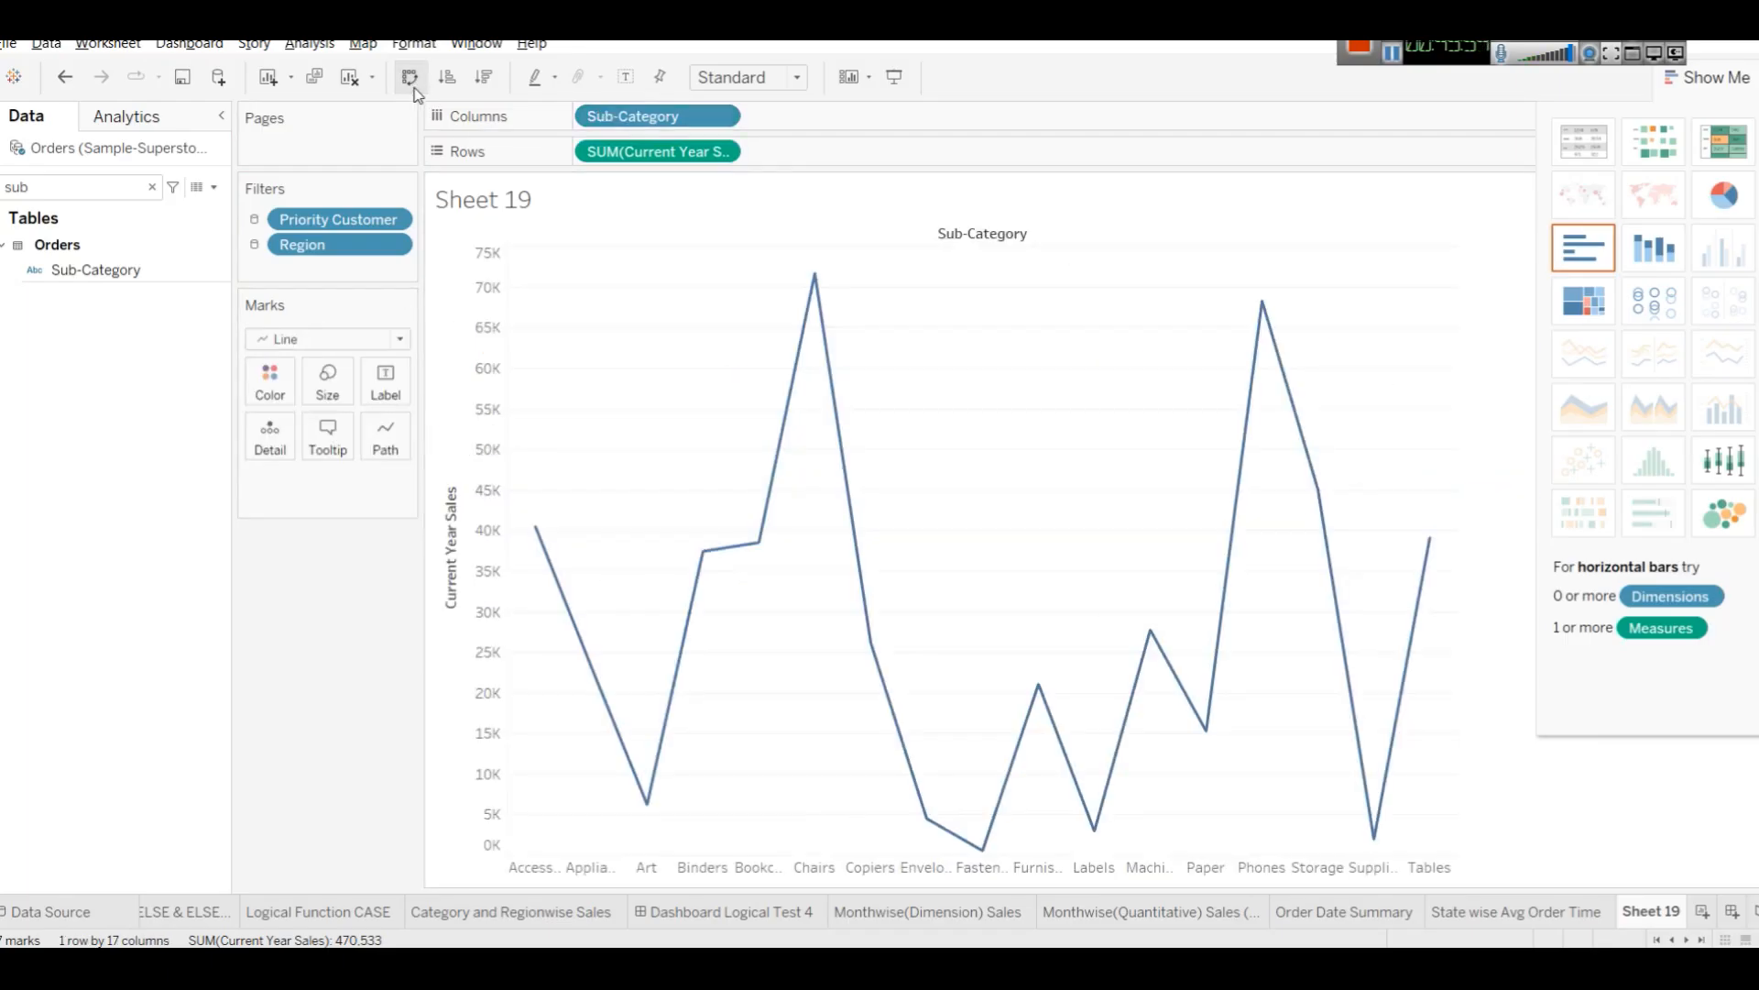
click(1697, 77)
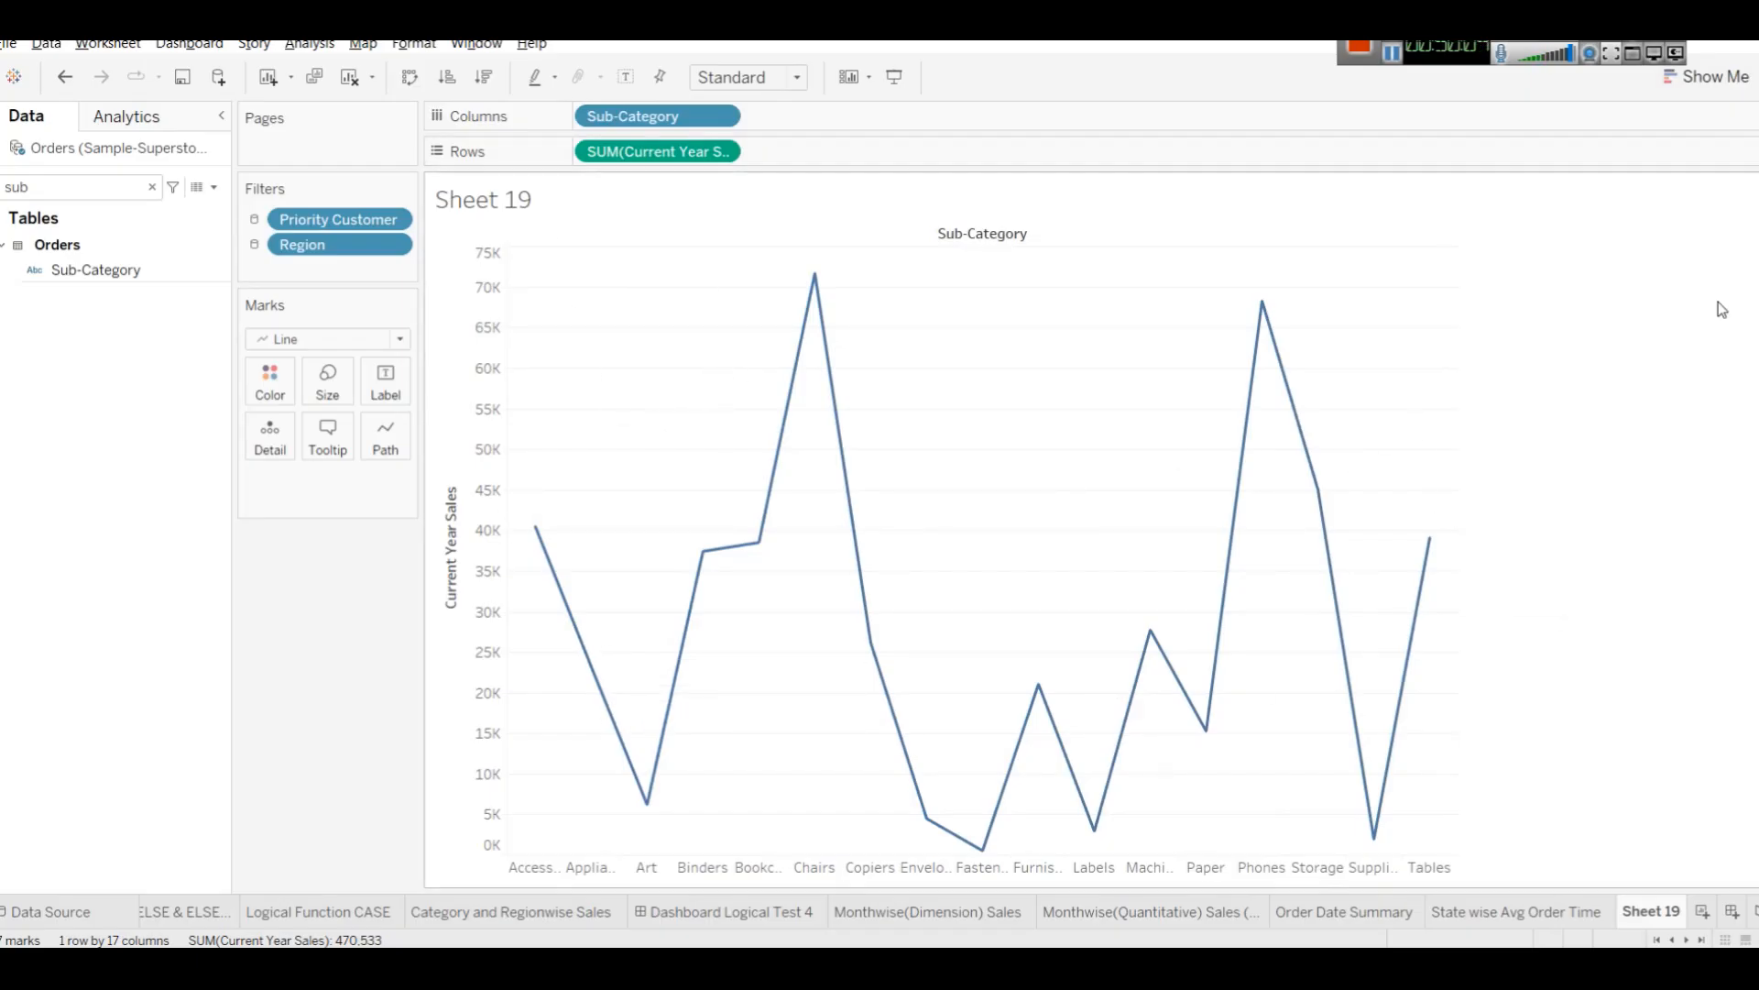
click(1706, 77)
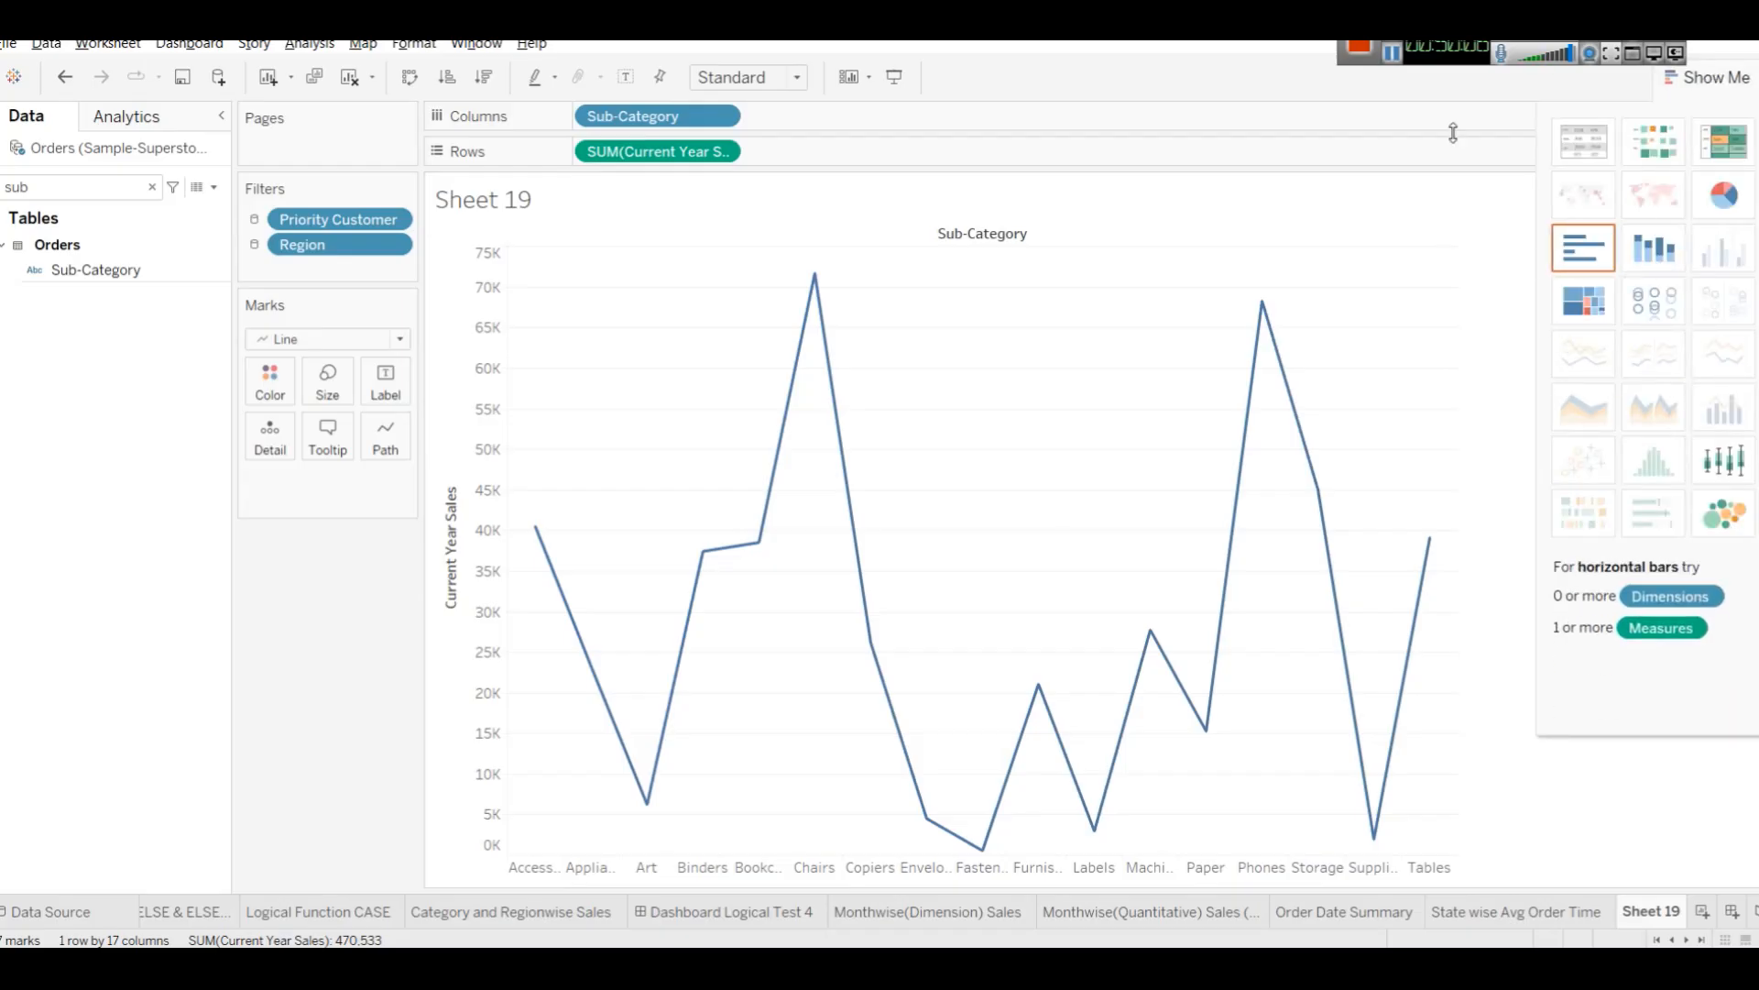
click(1726, 74)
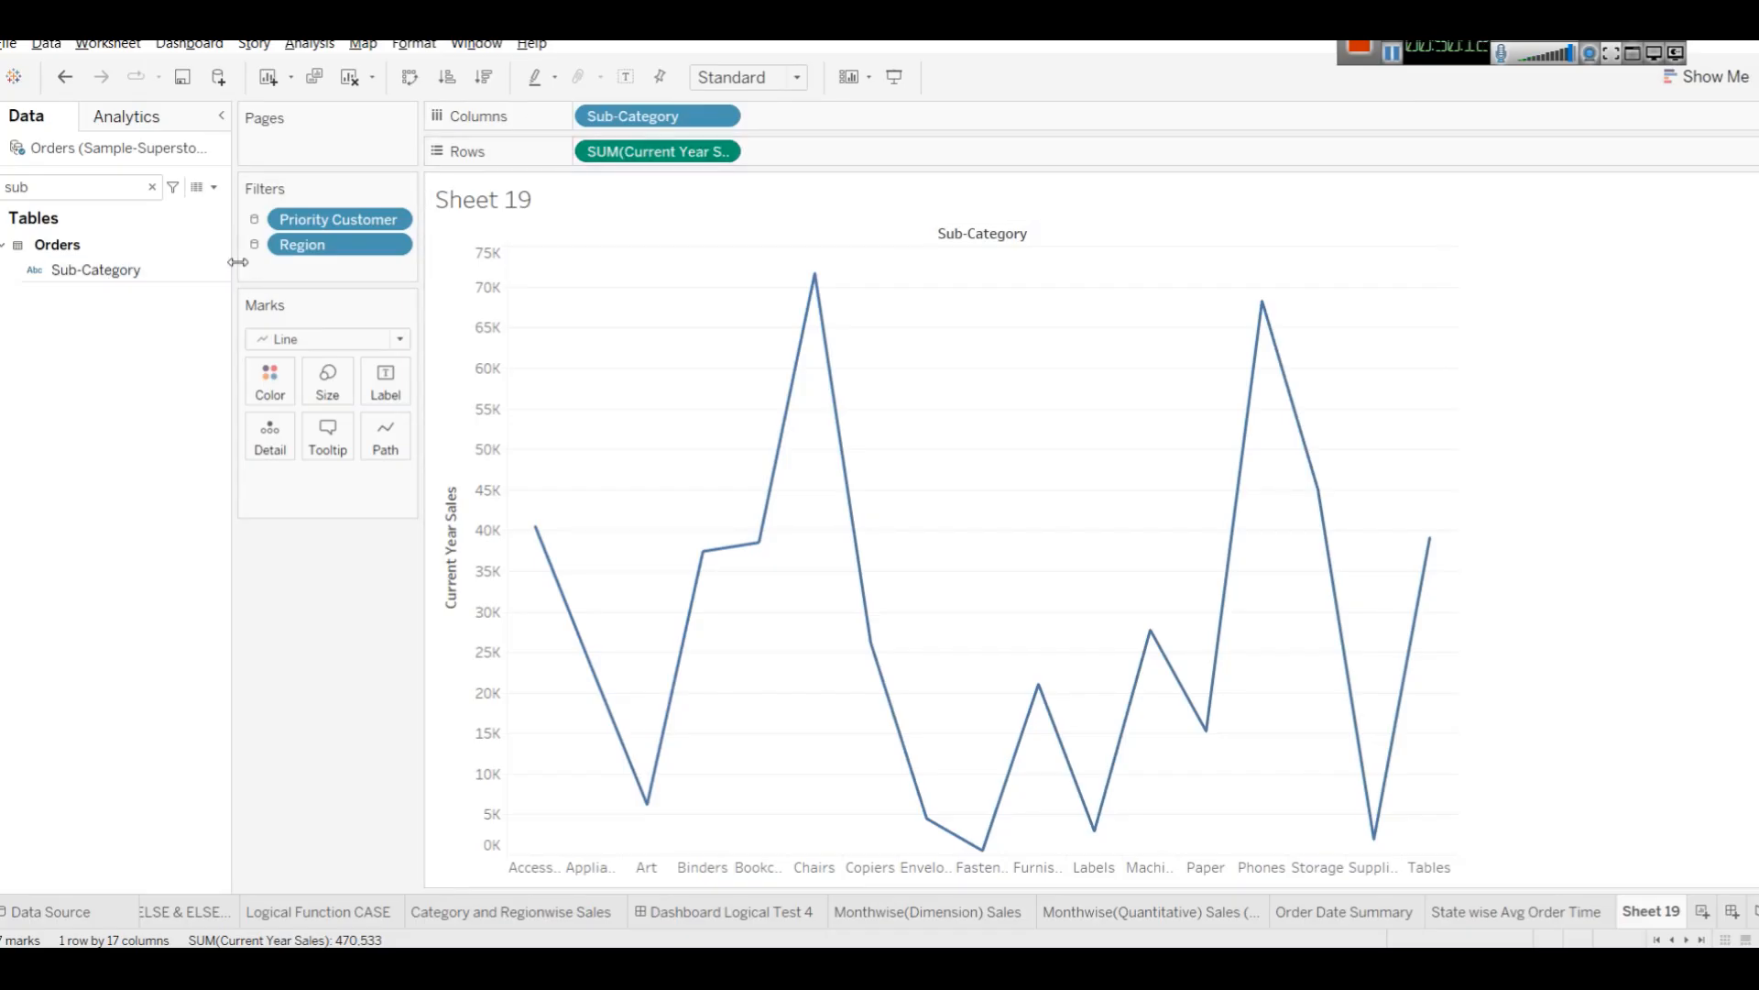
Create a new calculated field and name it 2016 Sales.
click(214, 188)
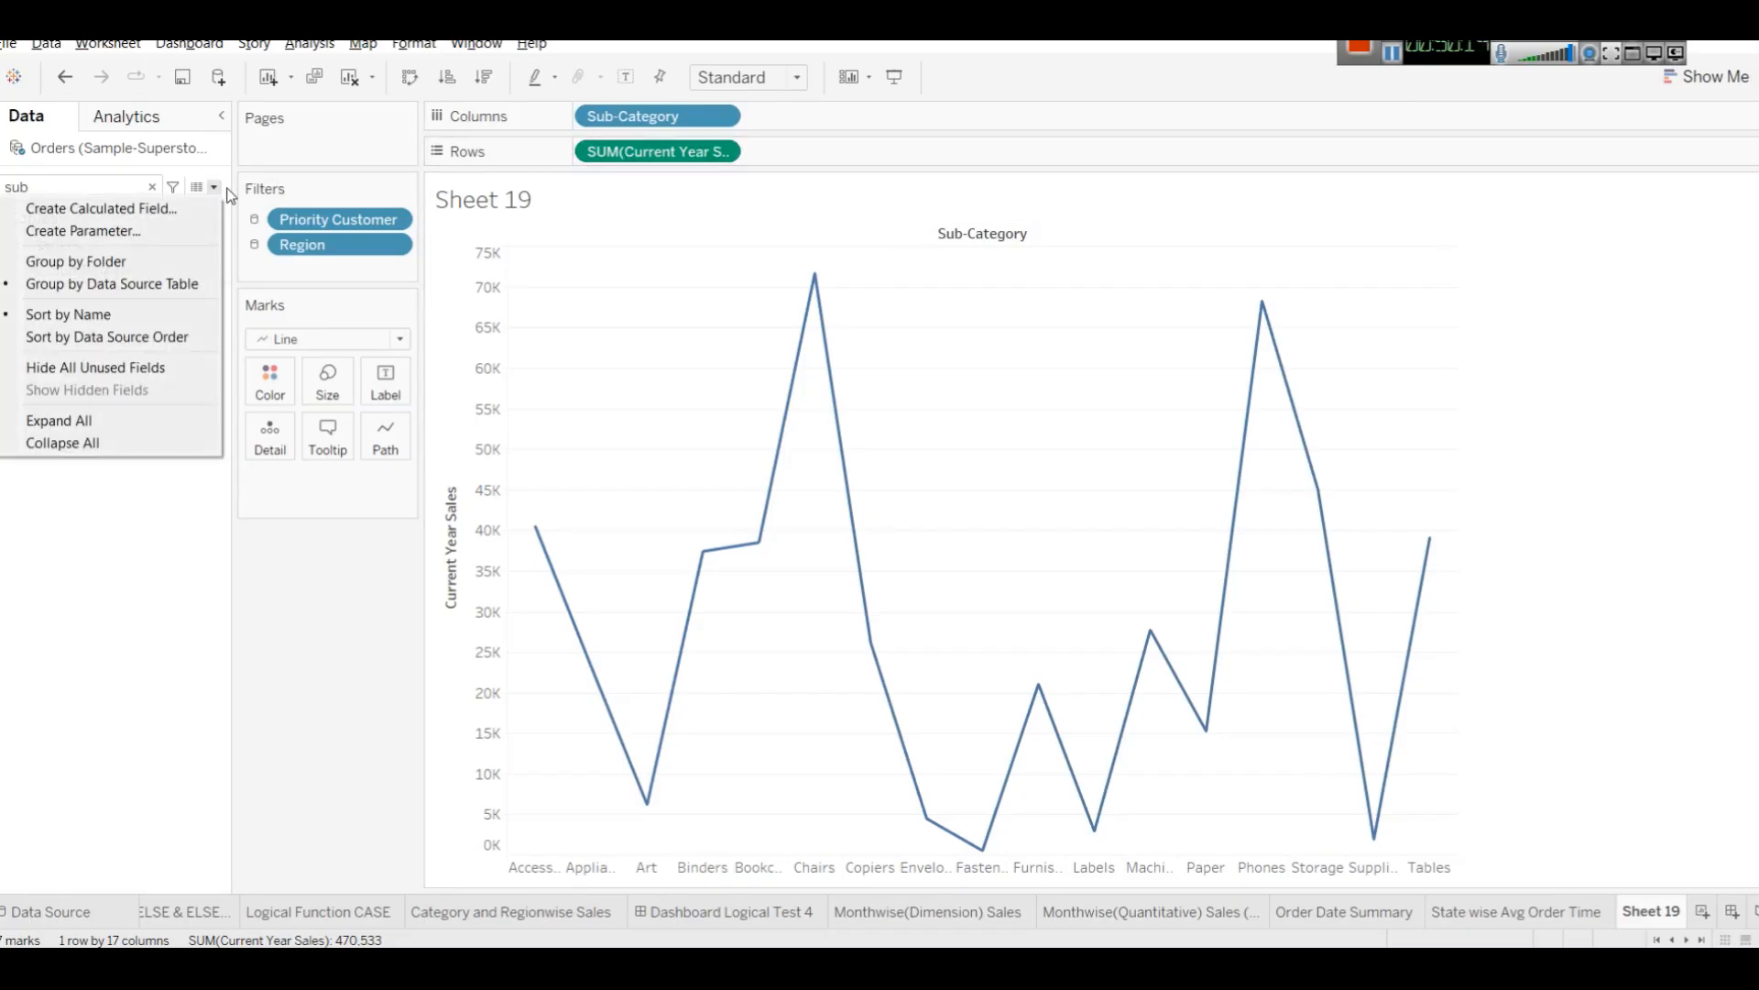
click(98, 518)
click(153, 187)
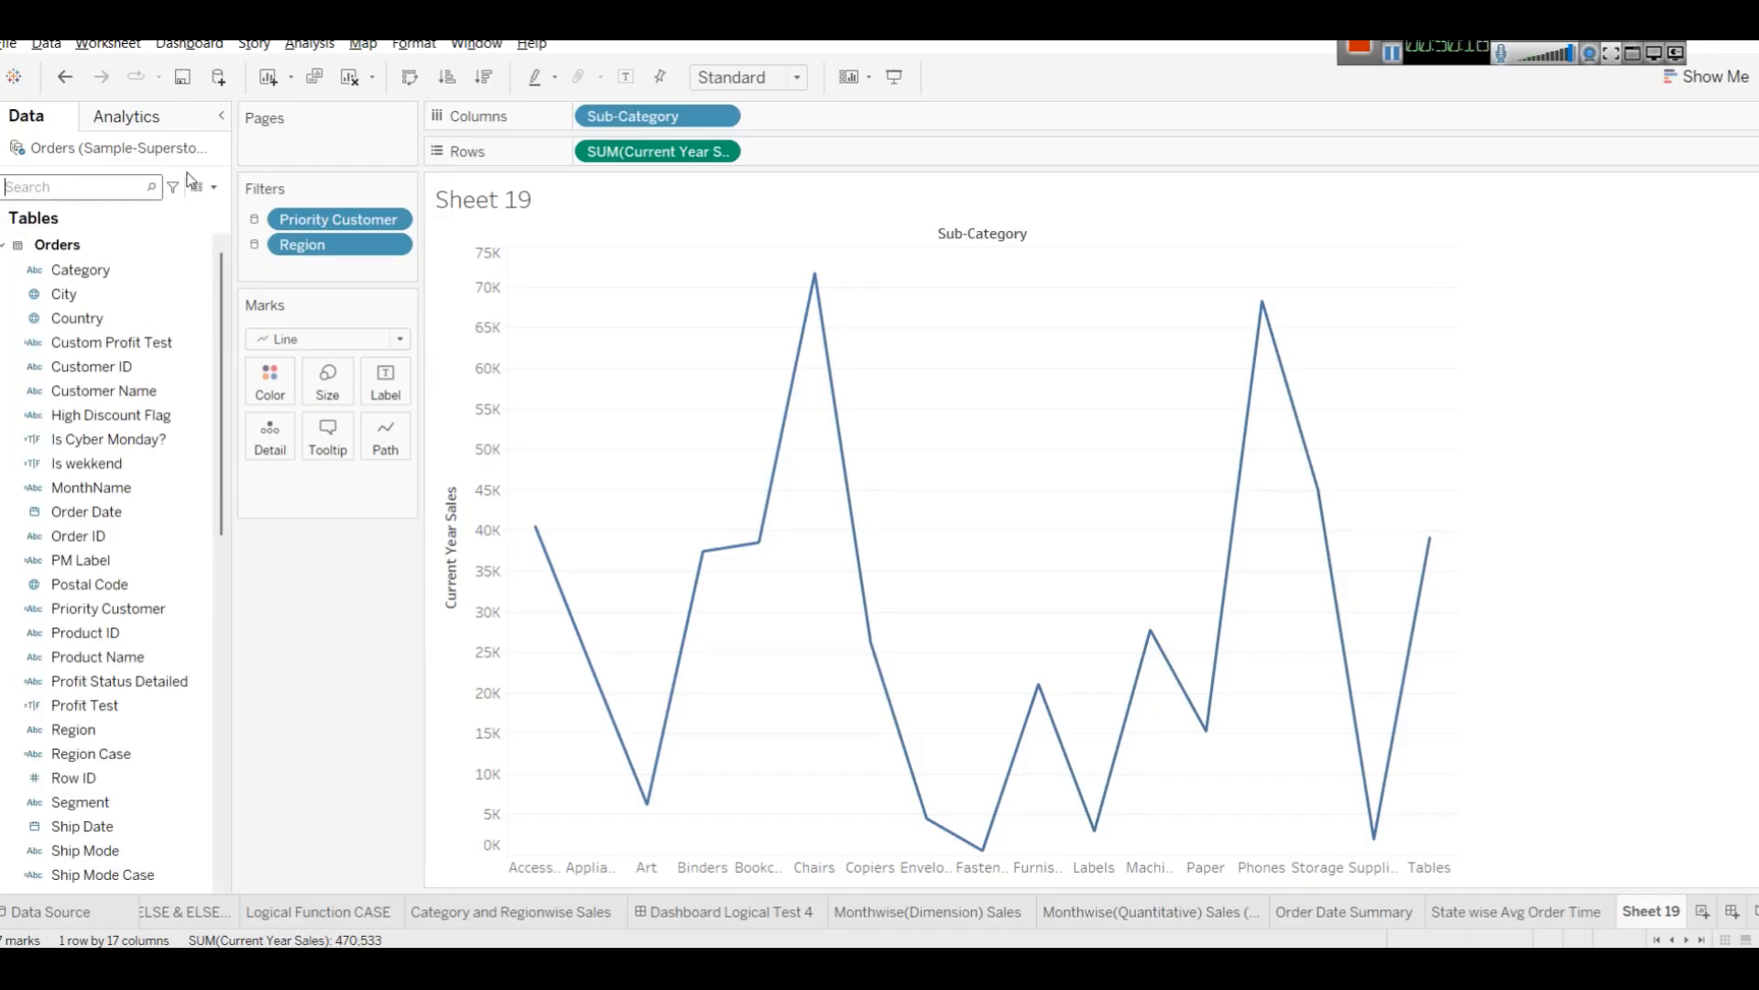
click(213, 187)
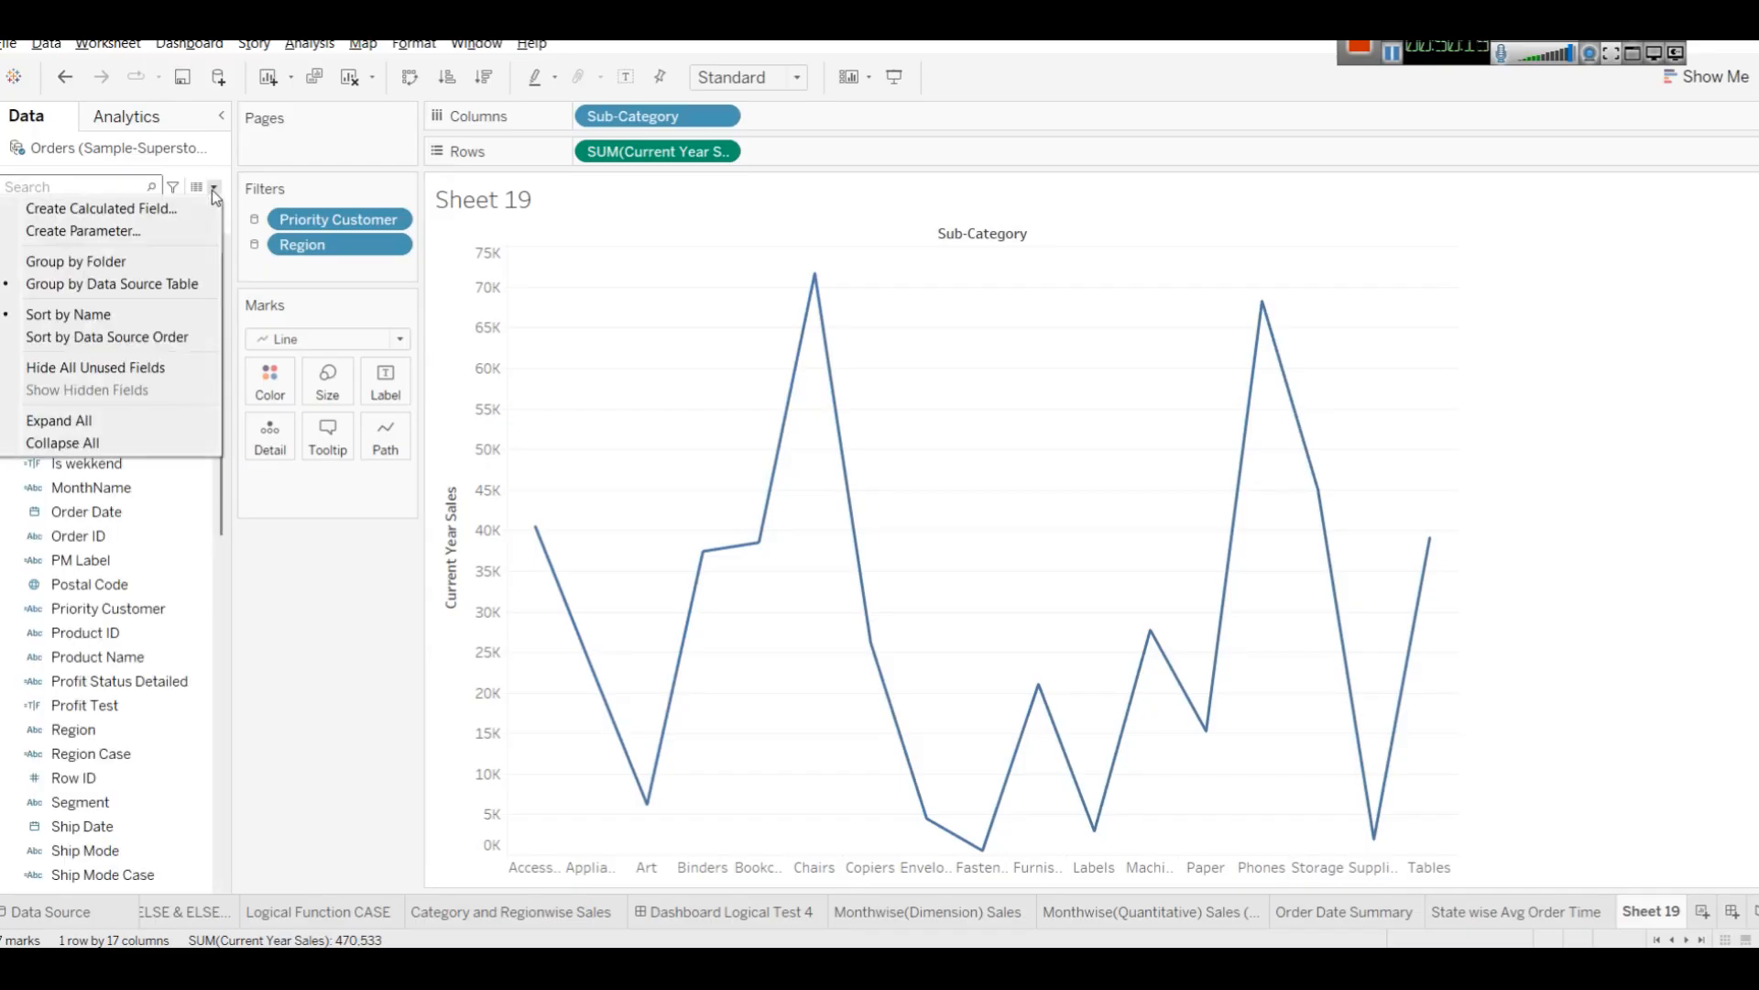
click(142, 218)
click(895, 558)
text(Current Year Sales)
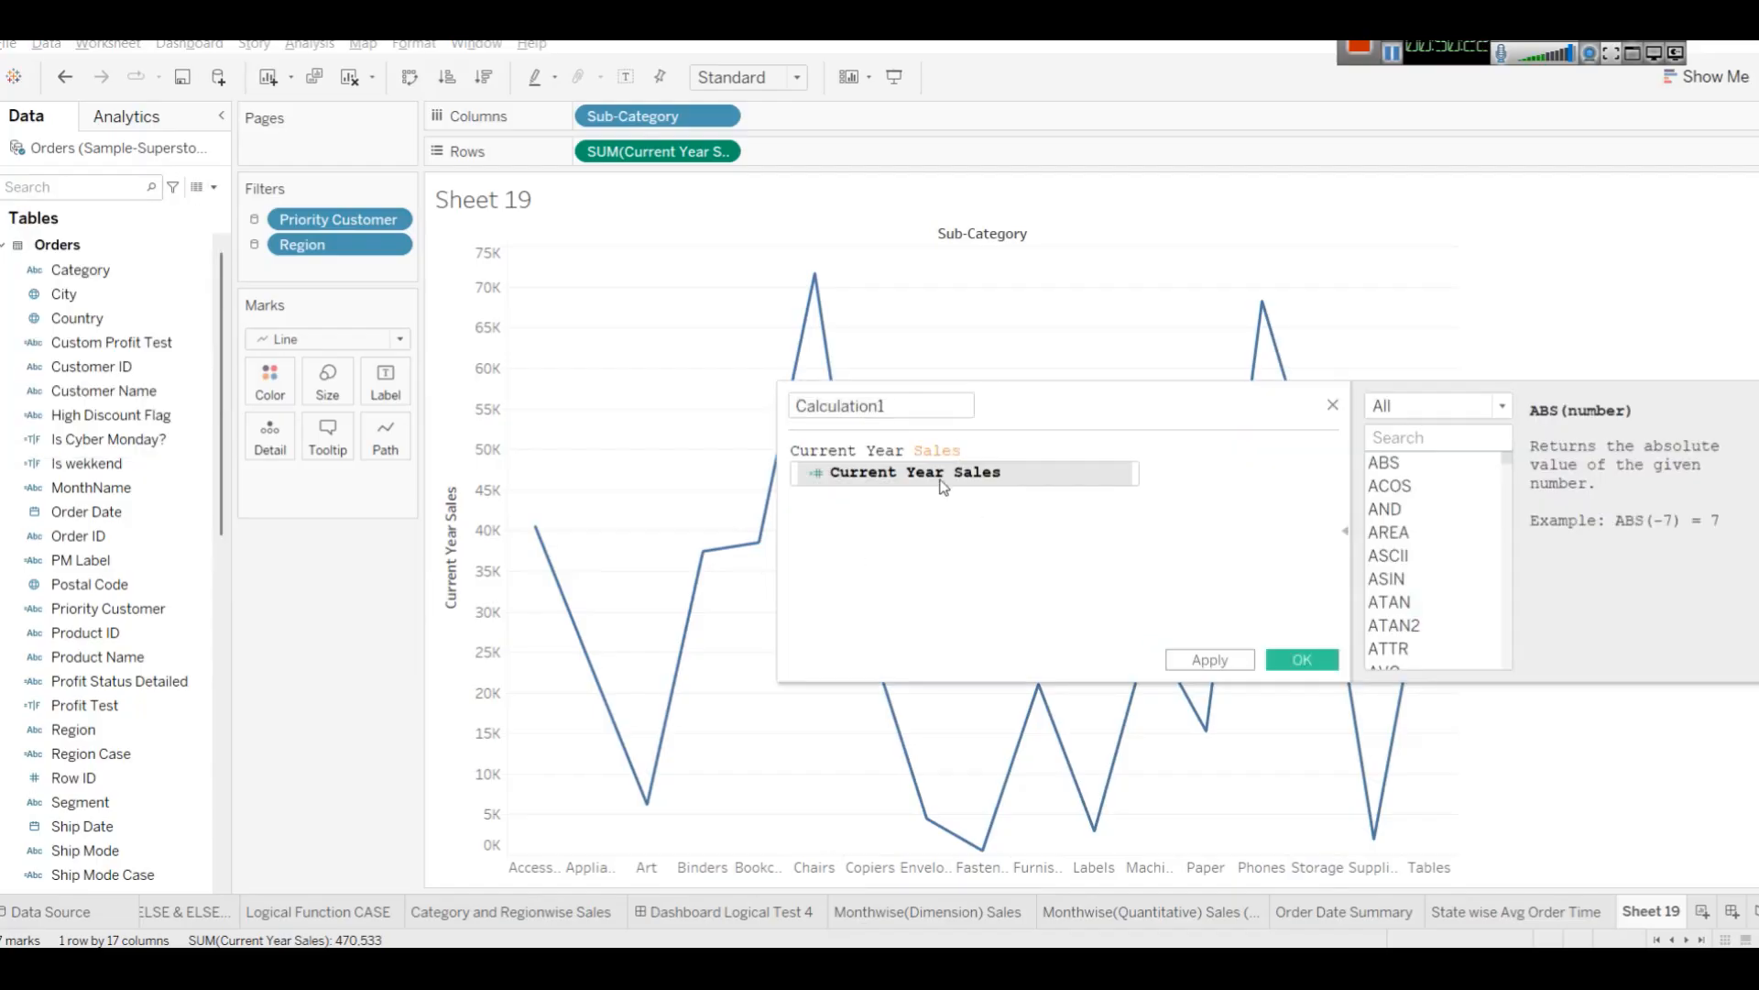
key(ctrl+a)
click(909, 406)
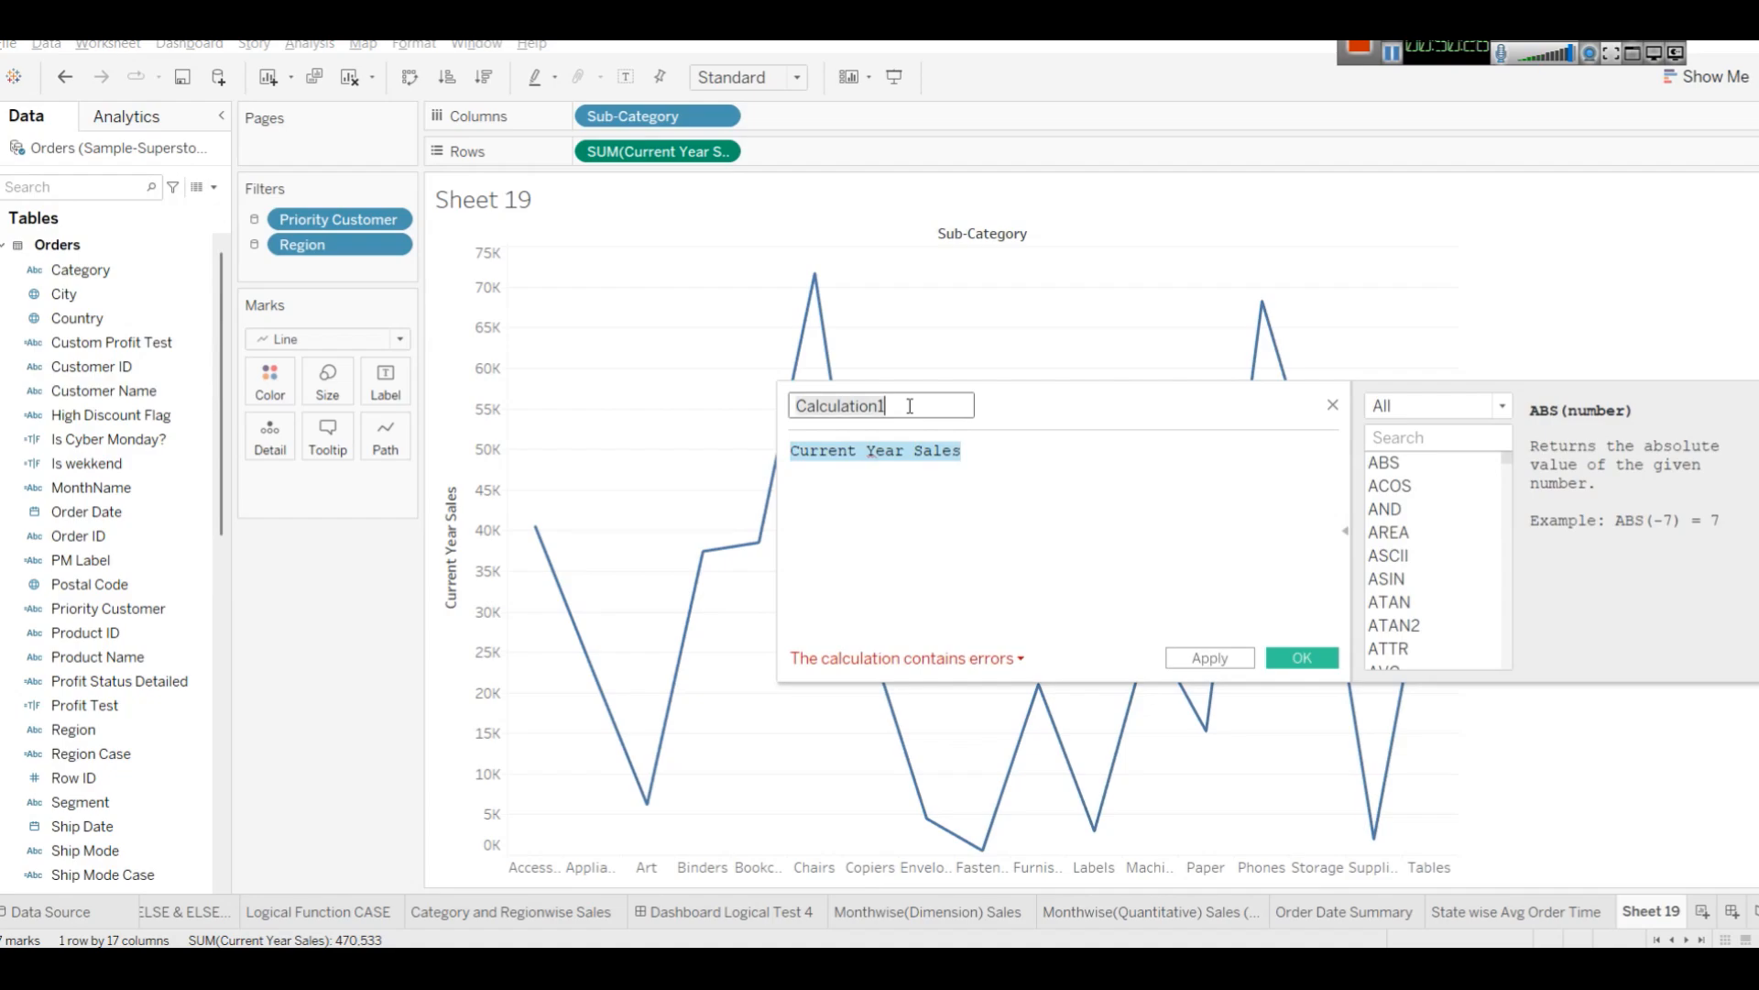
key(ctrl+a)
text(2015)
key(BackSpace)
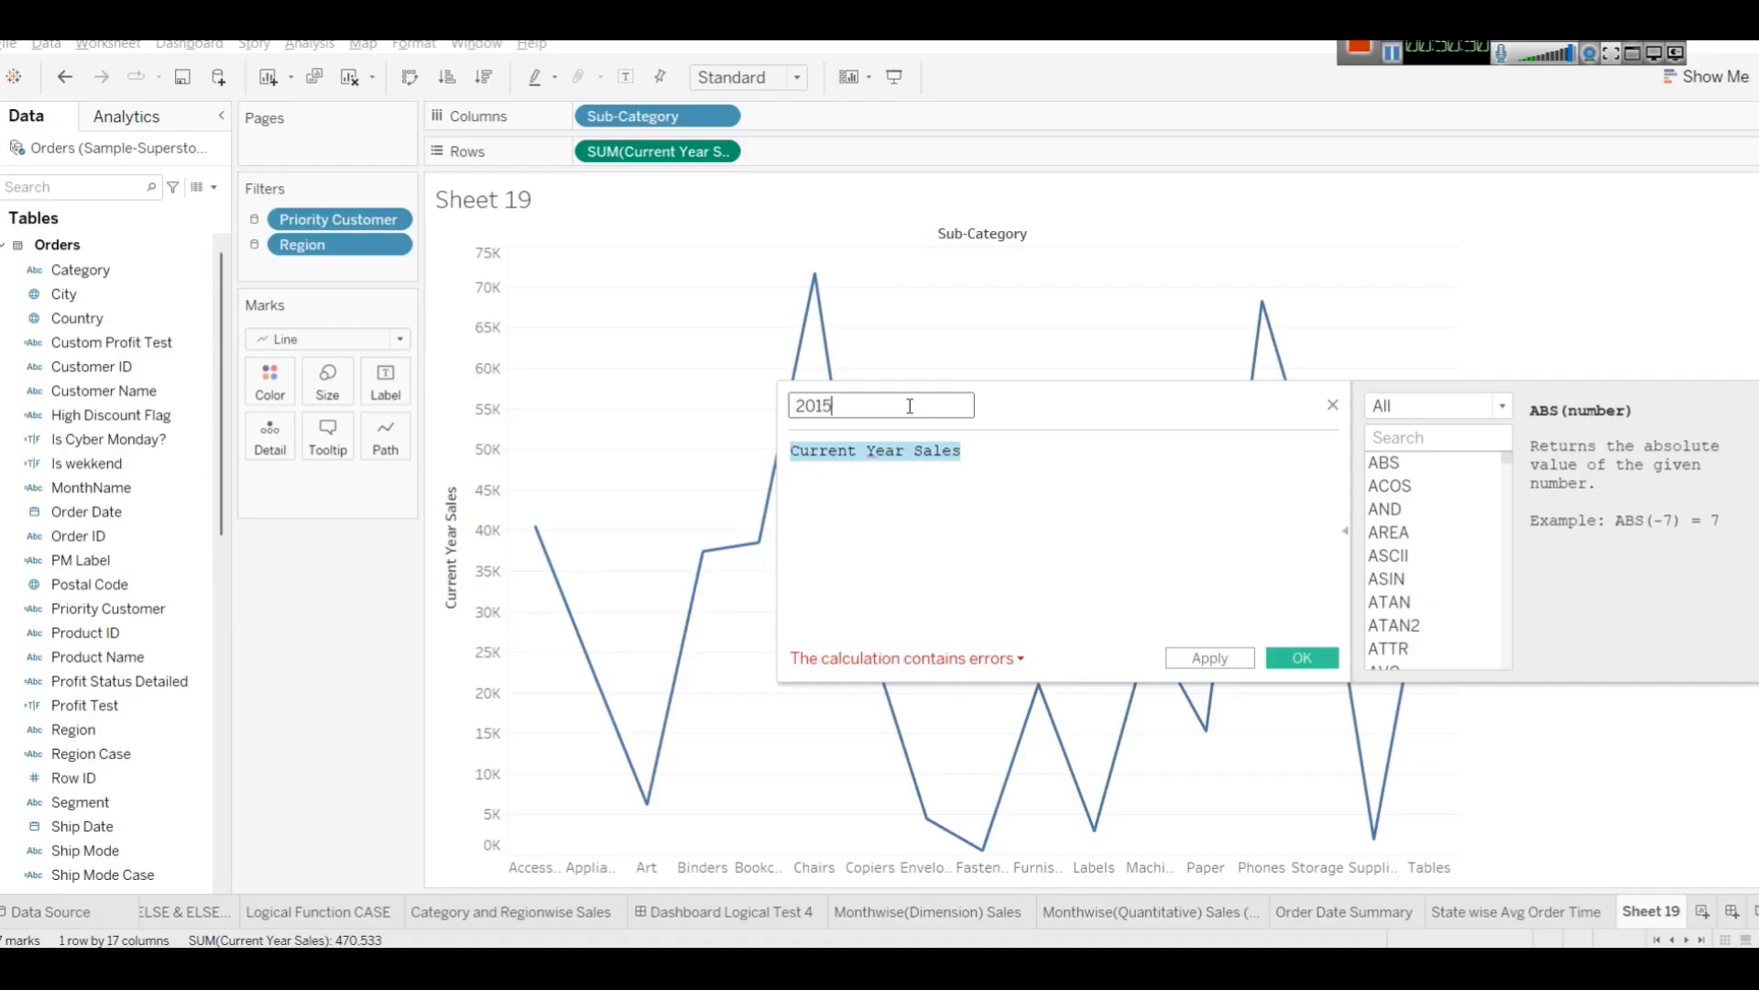
text(6 Sakles)
Replace the 2016 Sales formula text with the condition IF YEAR([Order Date]) = 2016.
click(967, 451)
key(BackSpace)
key(BackSpace)
key(BackSpace)
key(BackSpace)
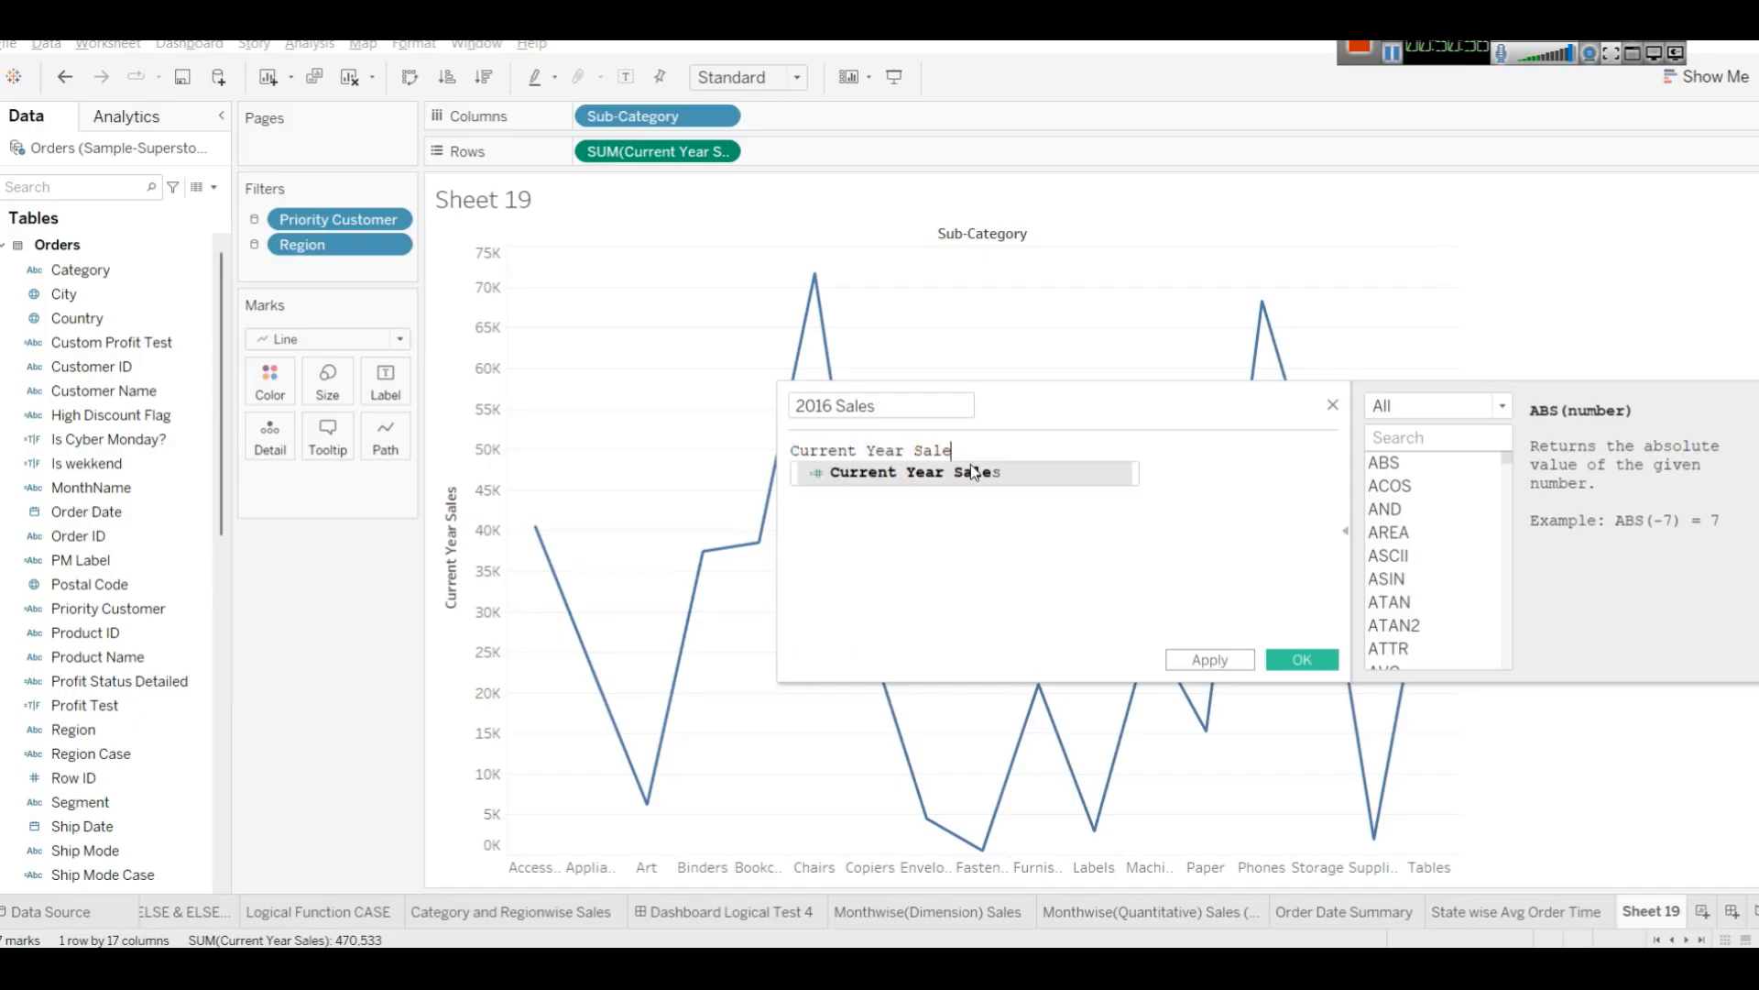
key(BackSpace)
key(BackSpace)
key(BackSpace)
key(BackSpace)
key(BackSpace)
key(BackSpace)
key(BackSpace)
key(BackSpace)
key(BackSpace)
key(BackSpace)
key(BackSpace)
key(BackSpace)
key(BackSpace)
key(BackSpace)
text(IF )
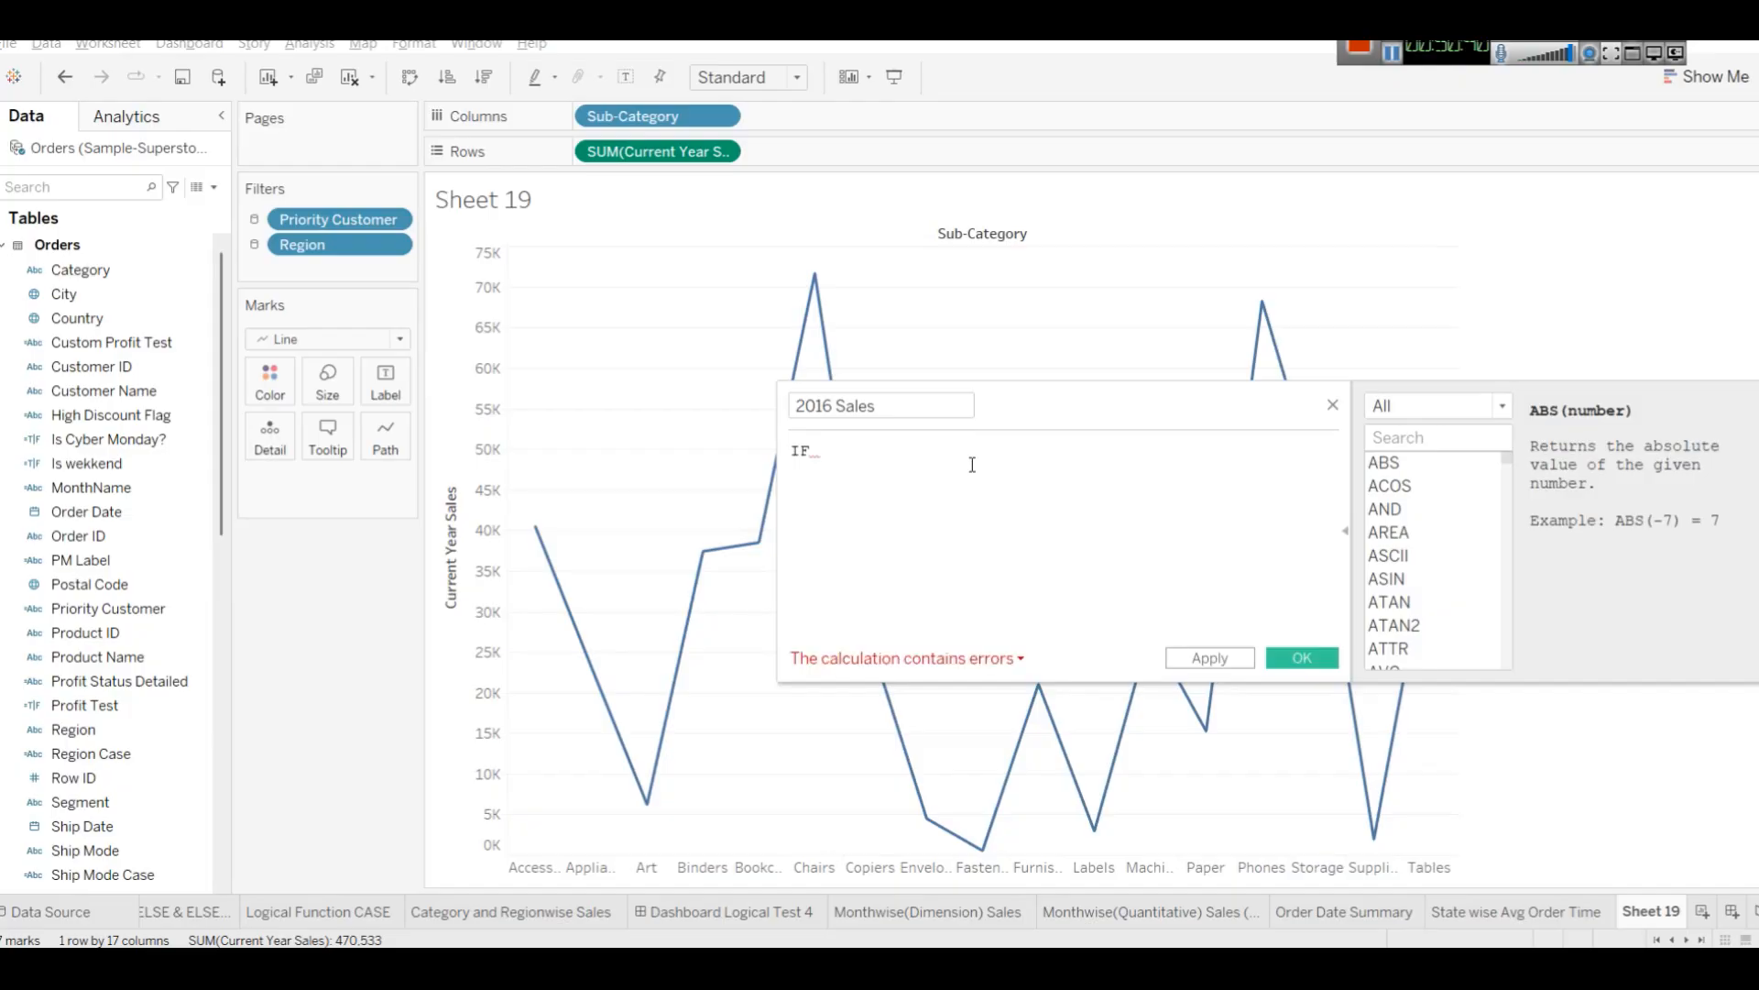
text(YEAR(Or)
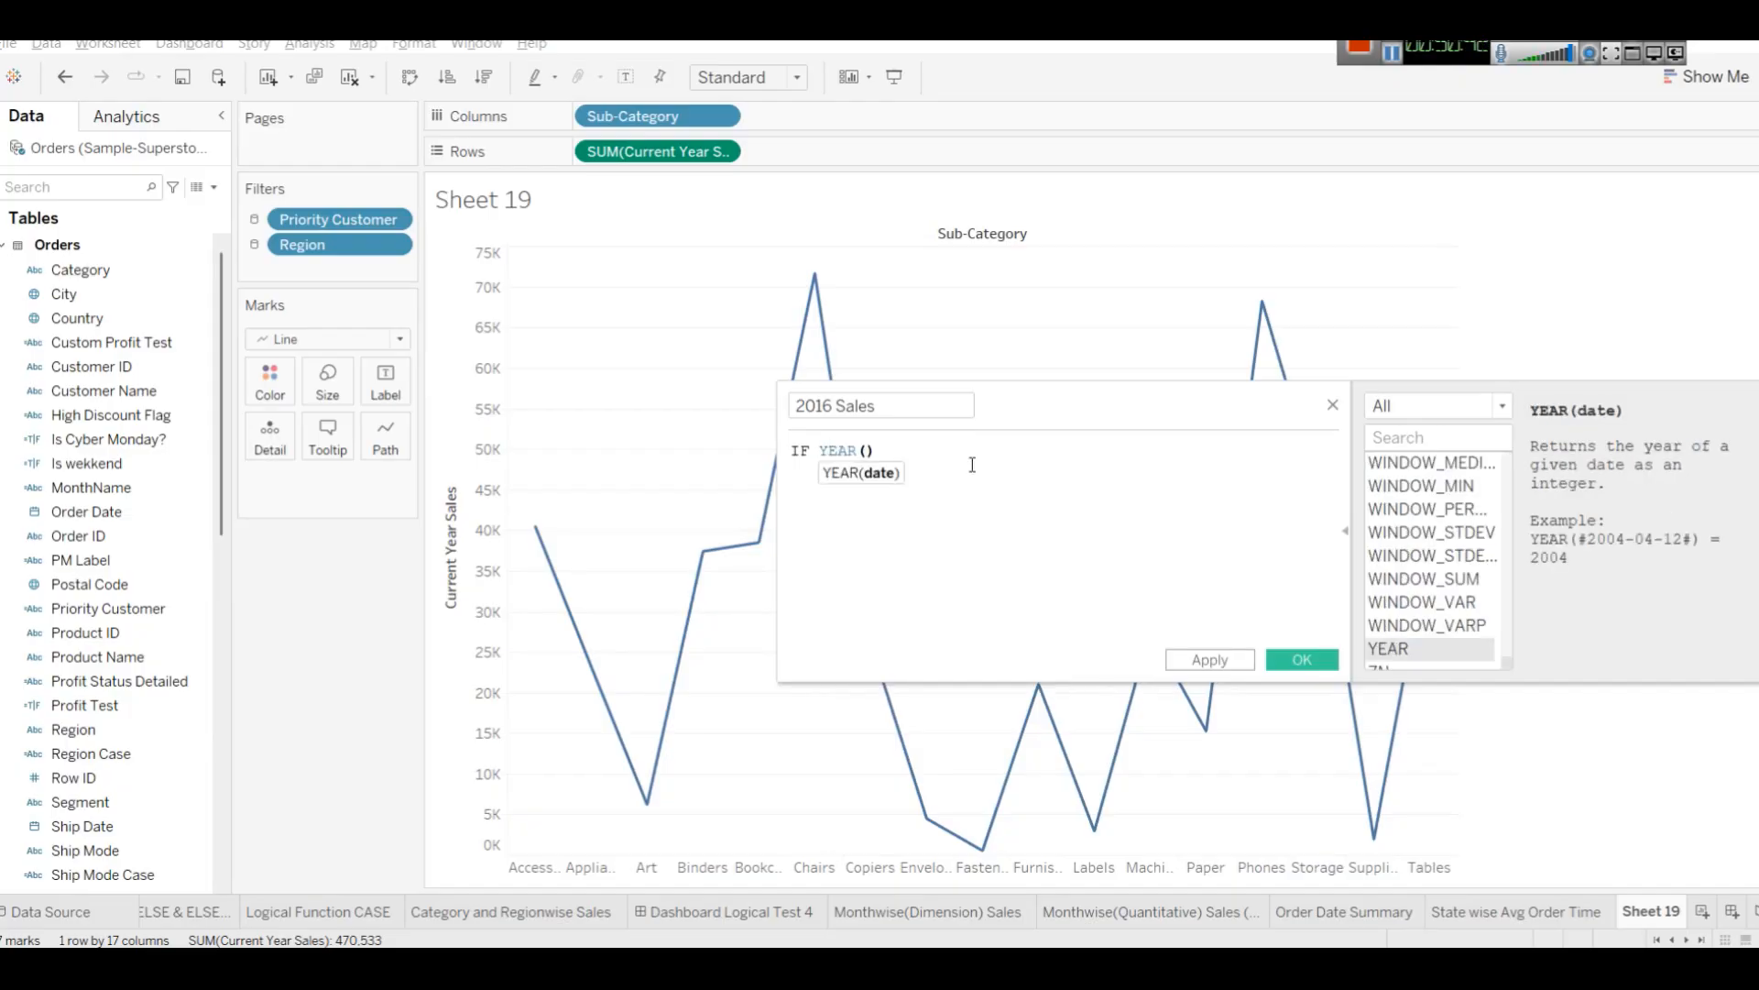
key(Down)
key(Return)
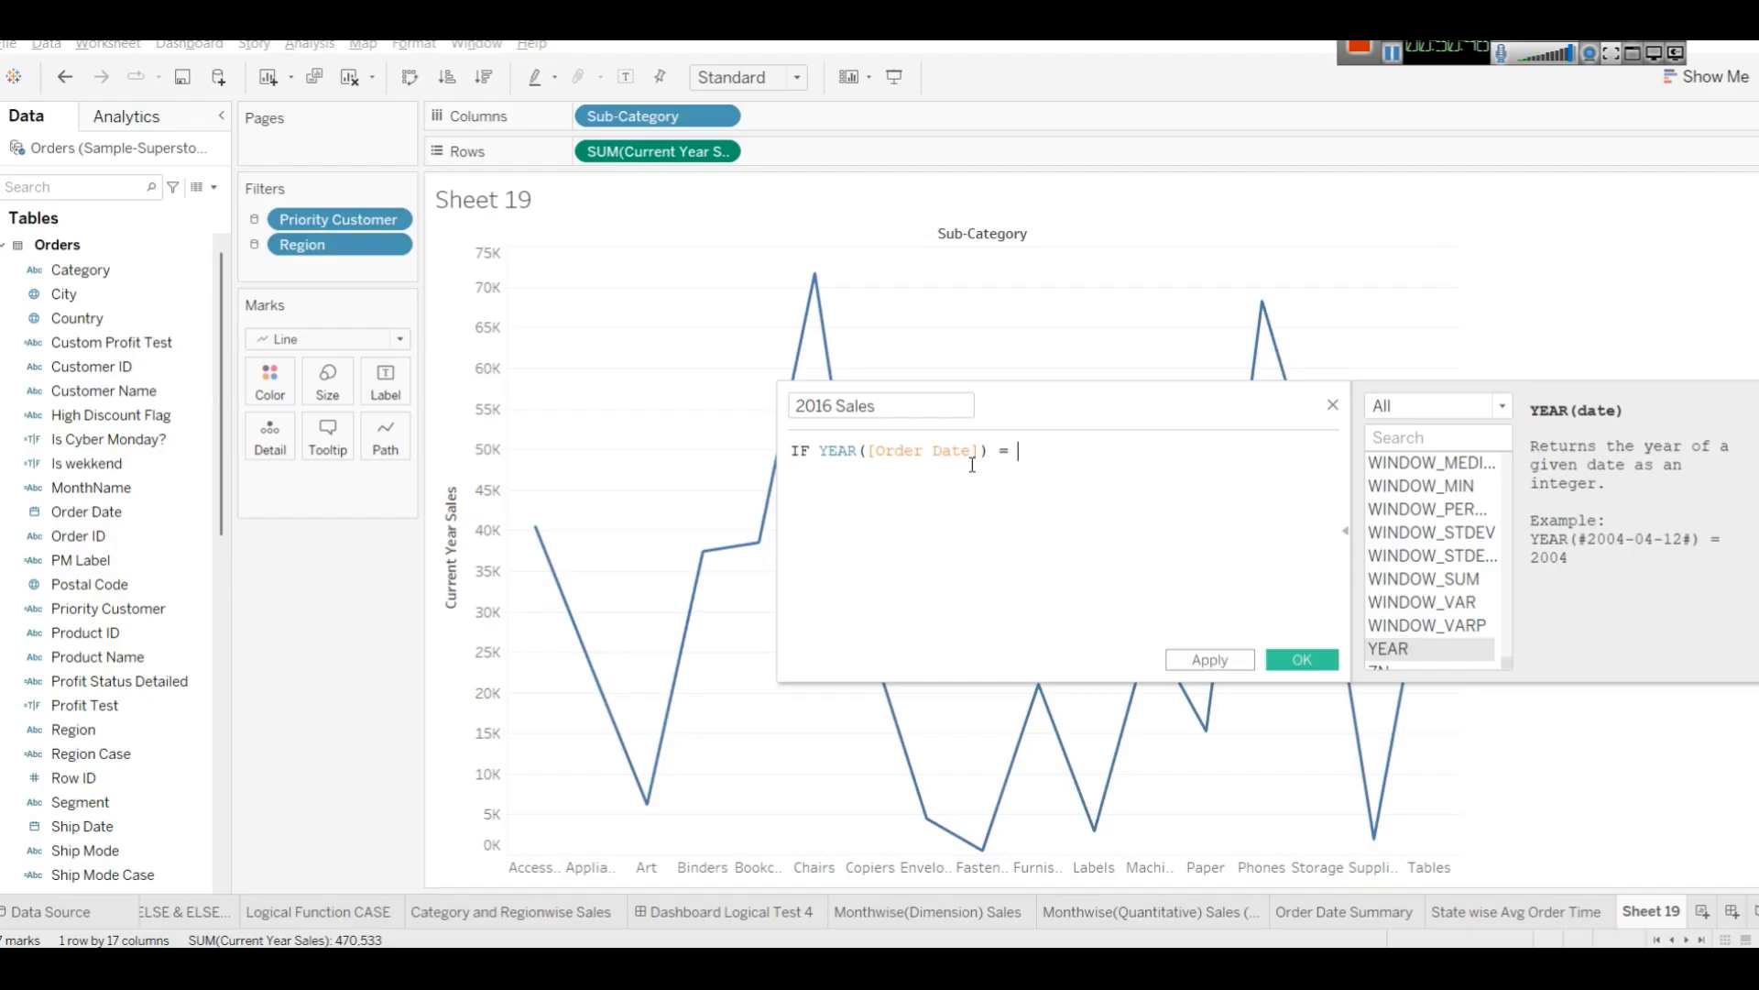
text() = 2016)
key(Return)
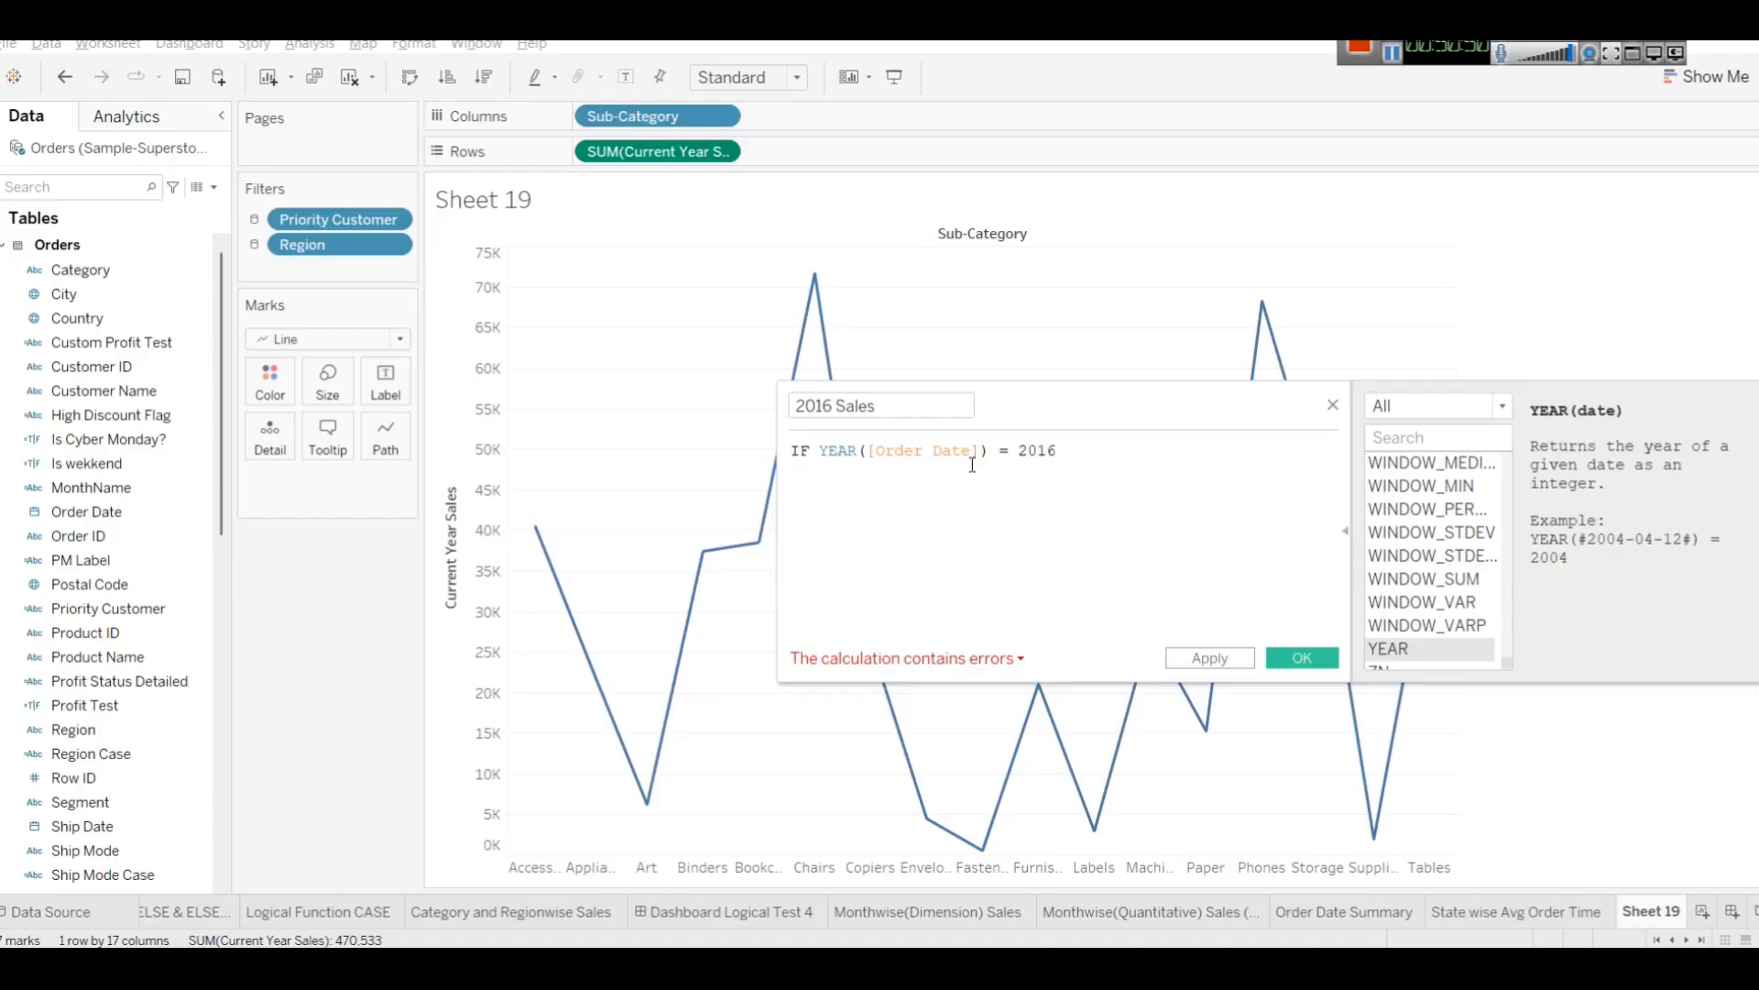
Complete the formula with THEN [Sales] END, then apply and save the calculated field.
text(TH)
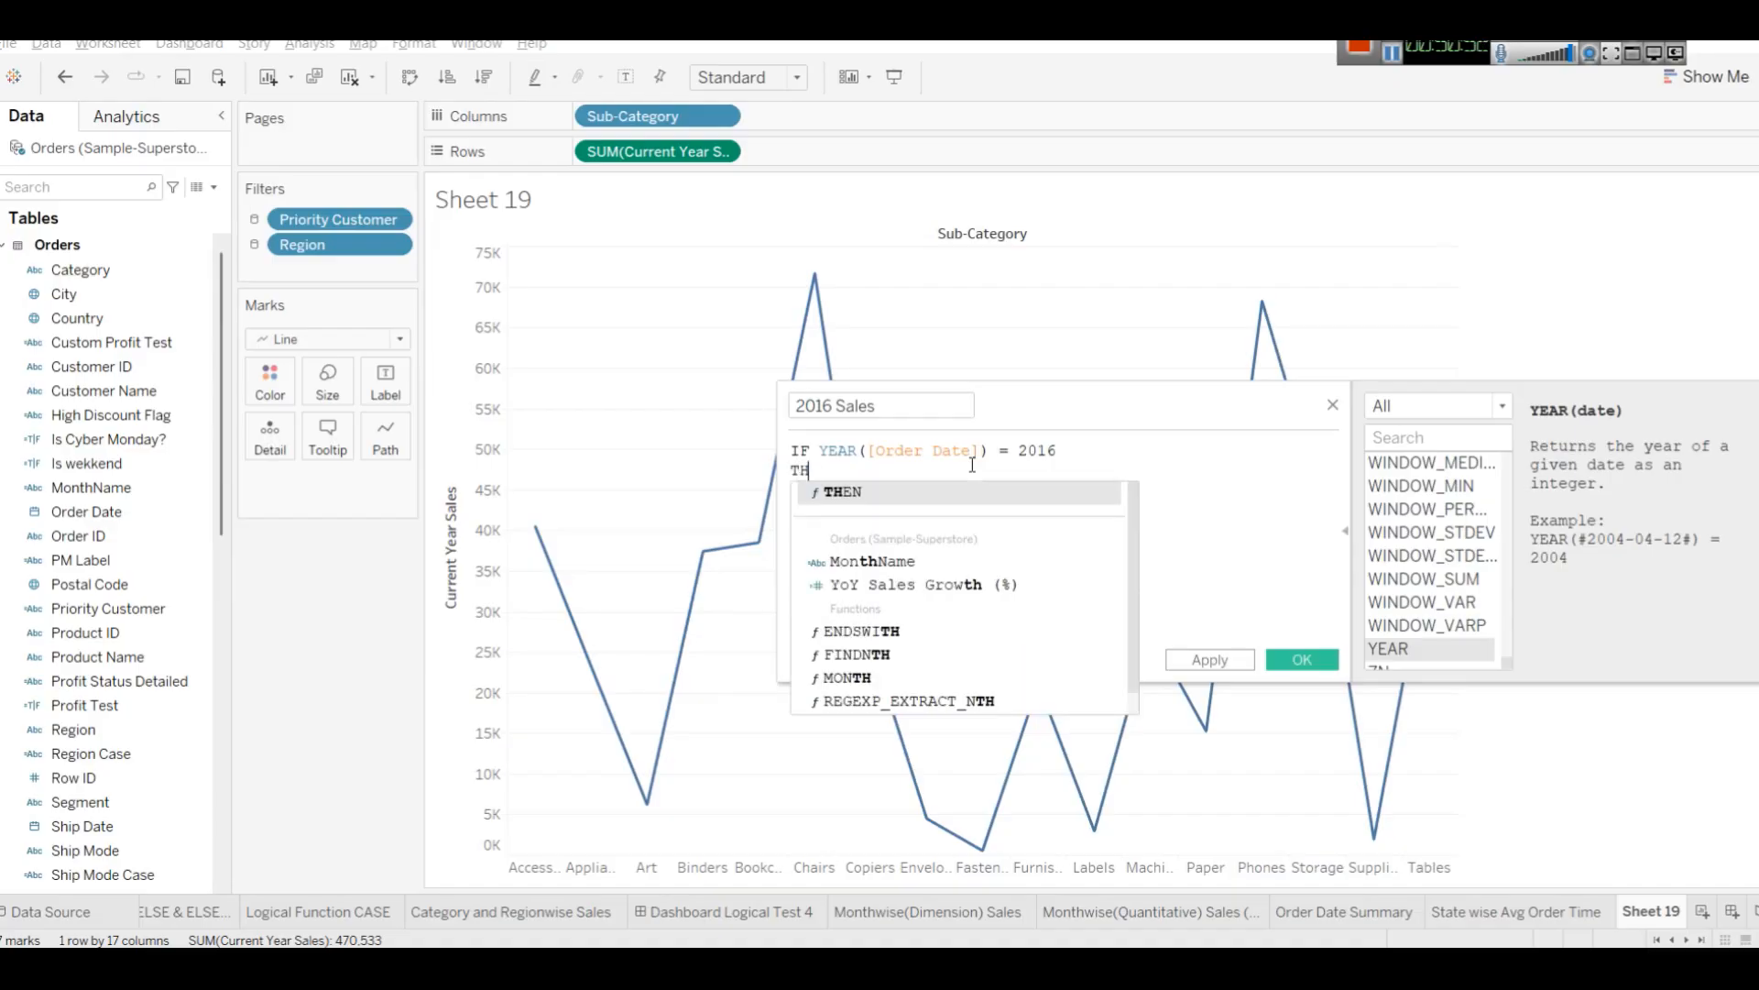
text(EN [SA)
key(Return)
key(Return)
text(E)
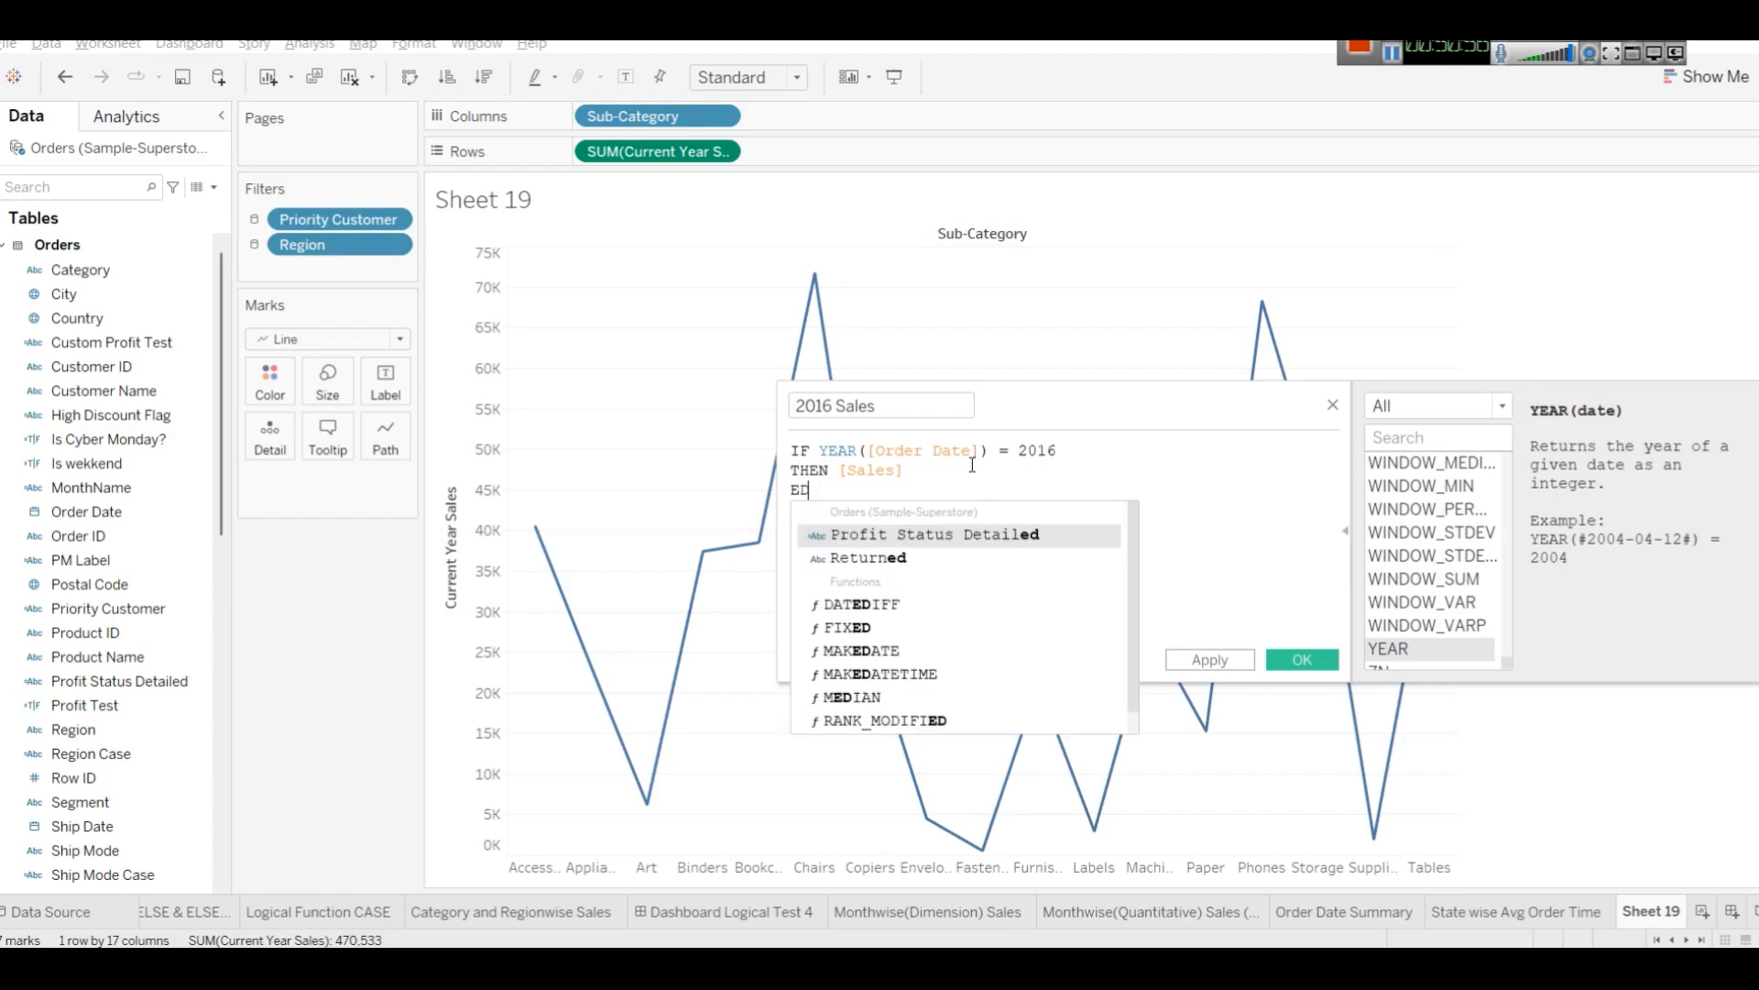
text(ND)
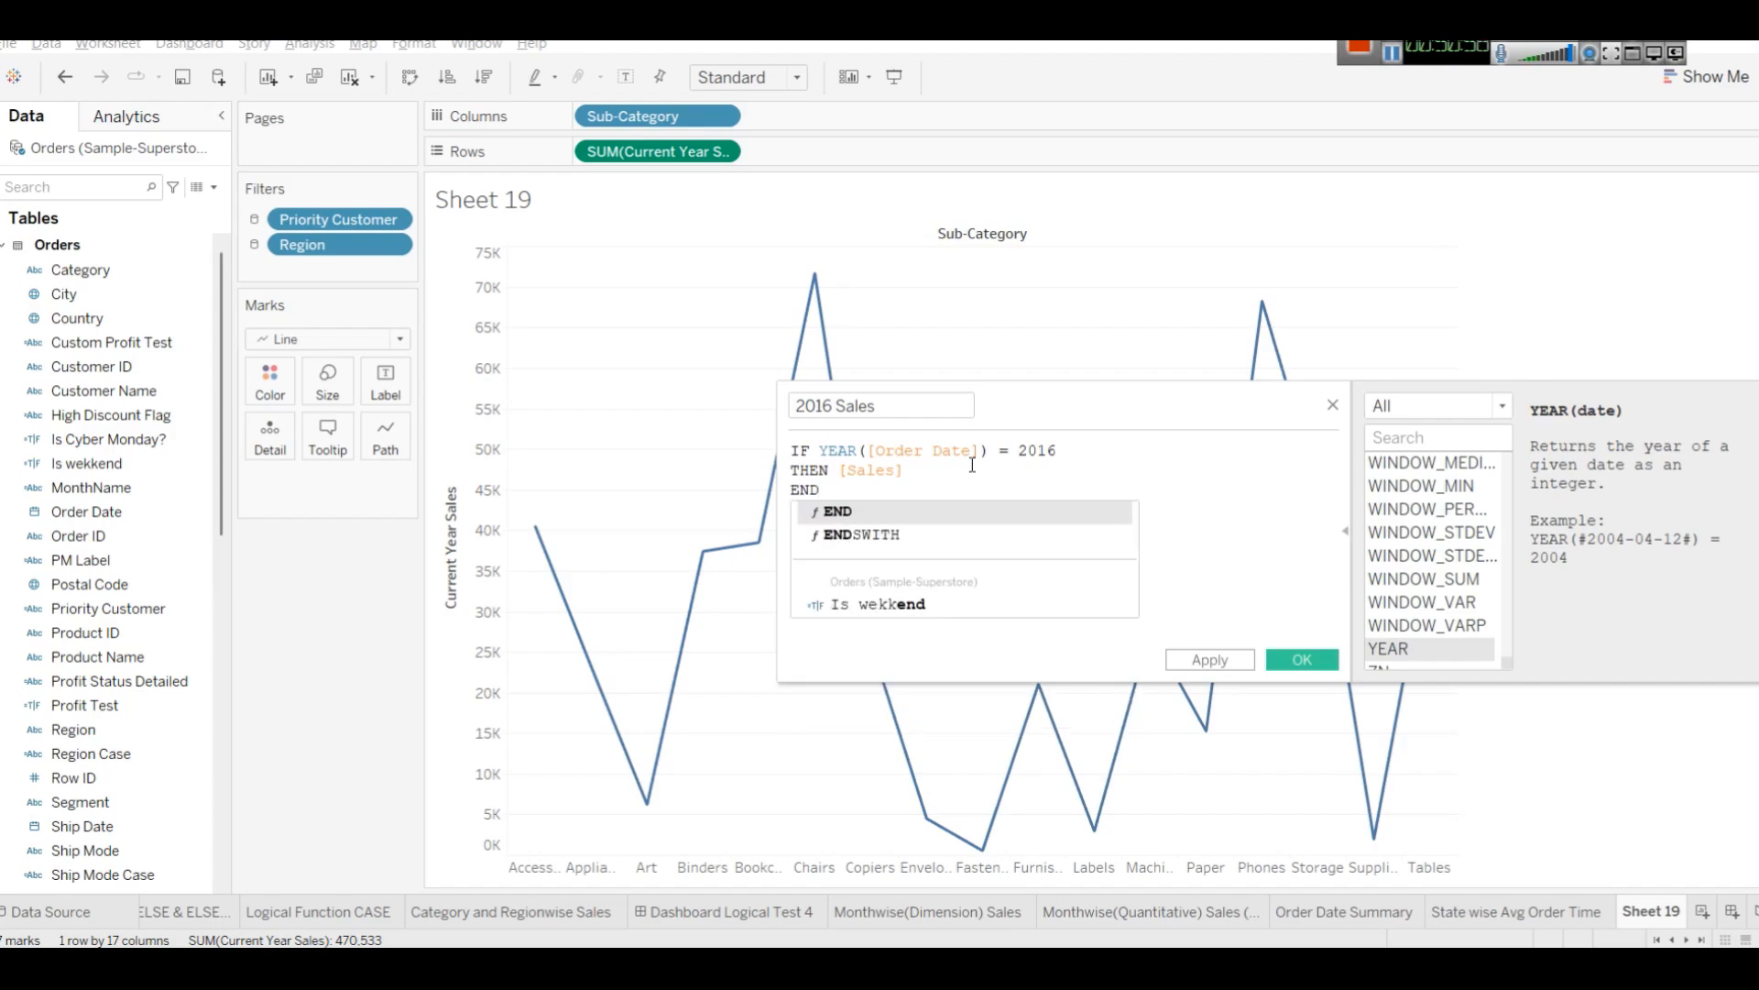
click(909, 510)
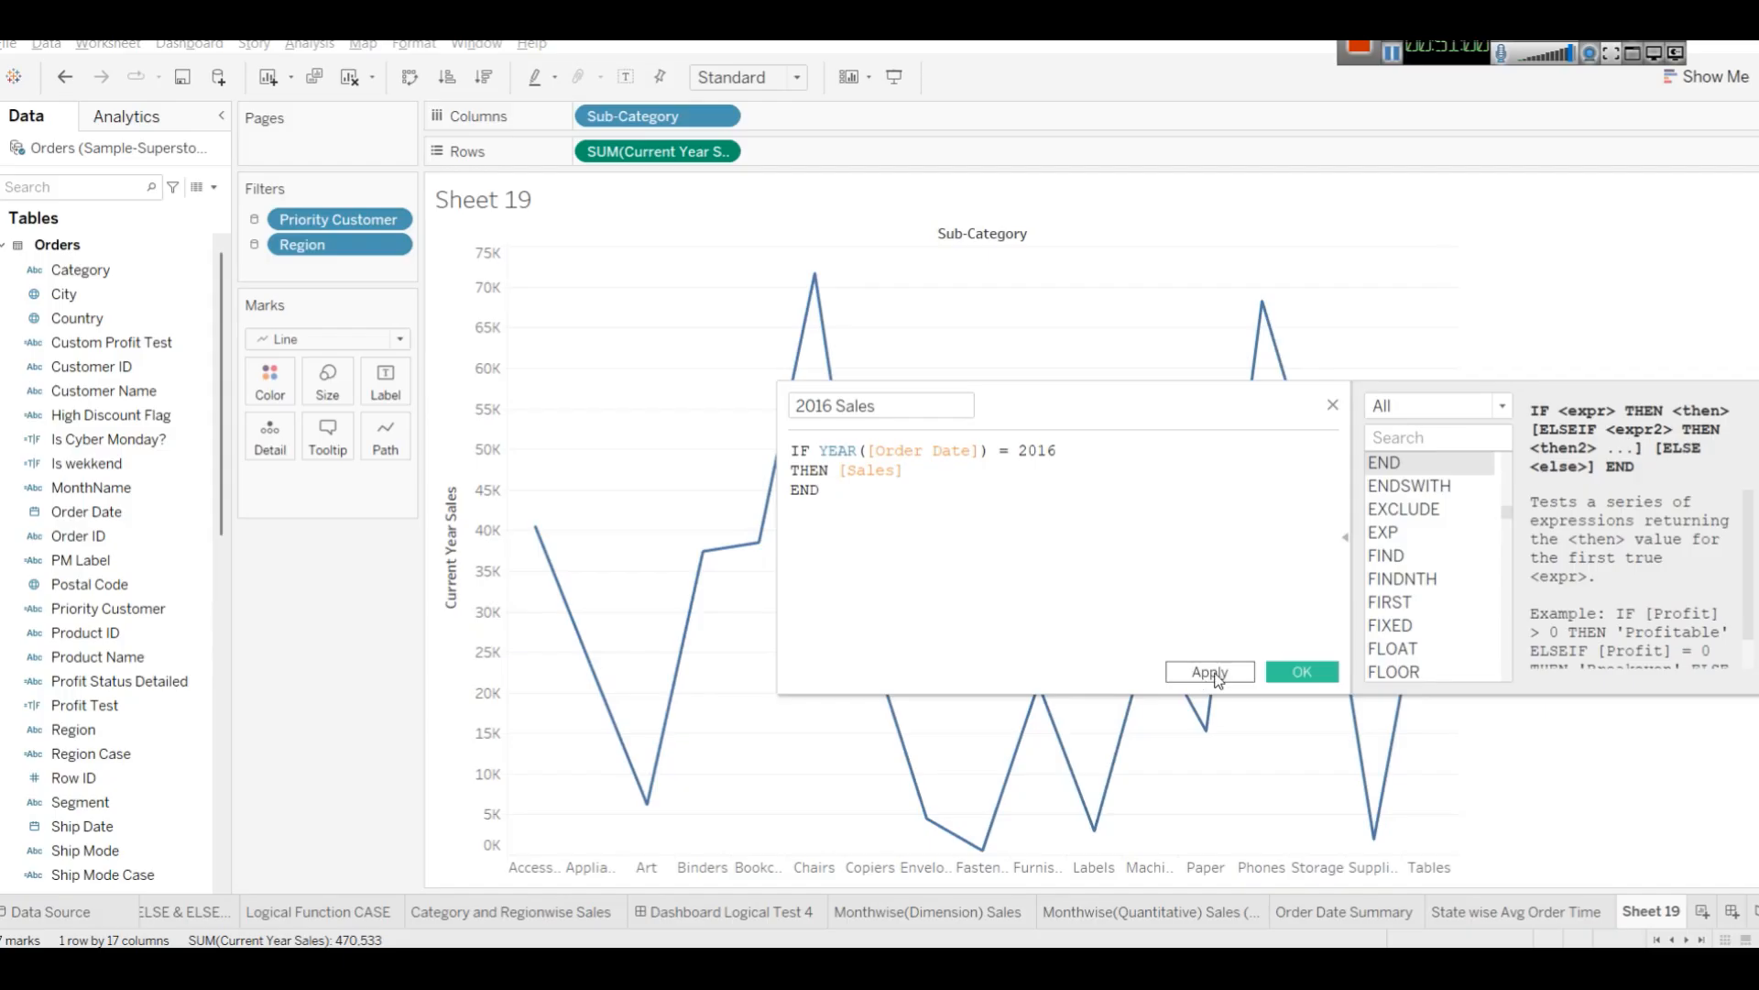
click(1205, 673)
click(1302, 673)
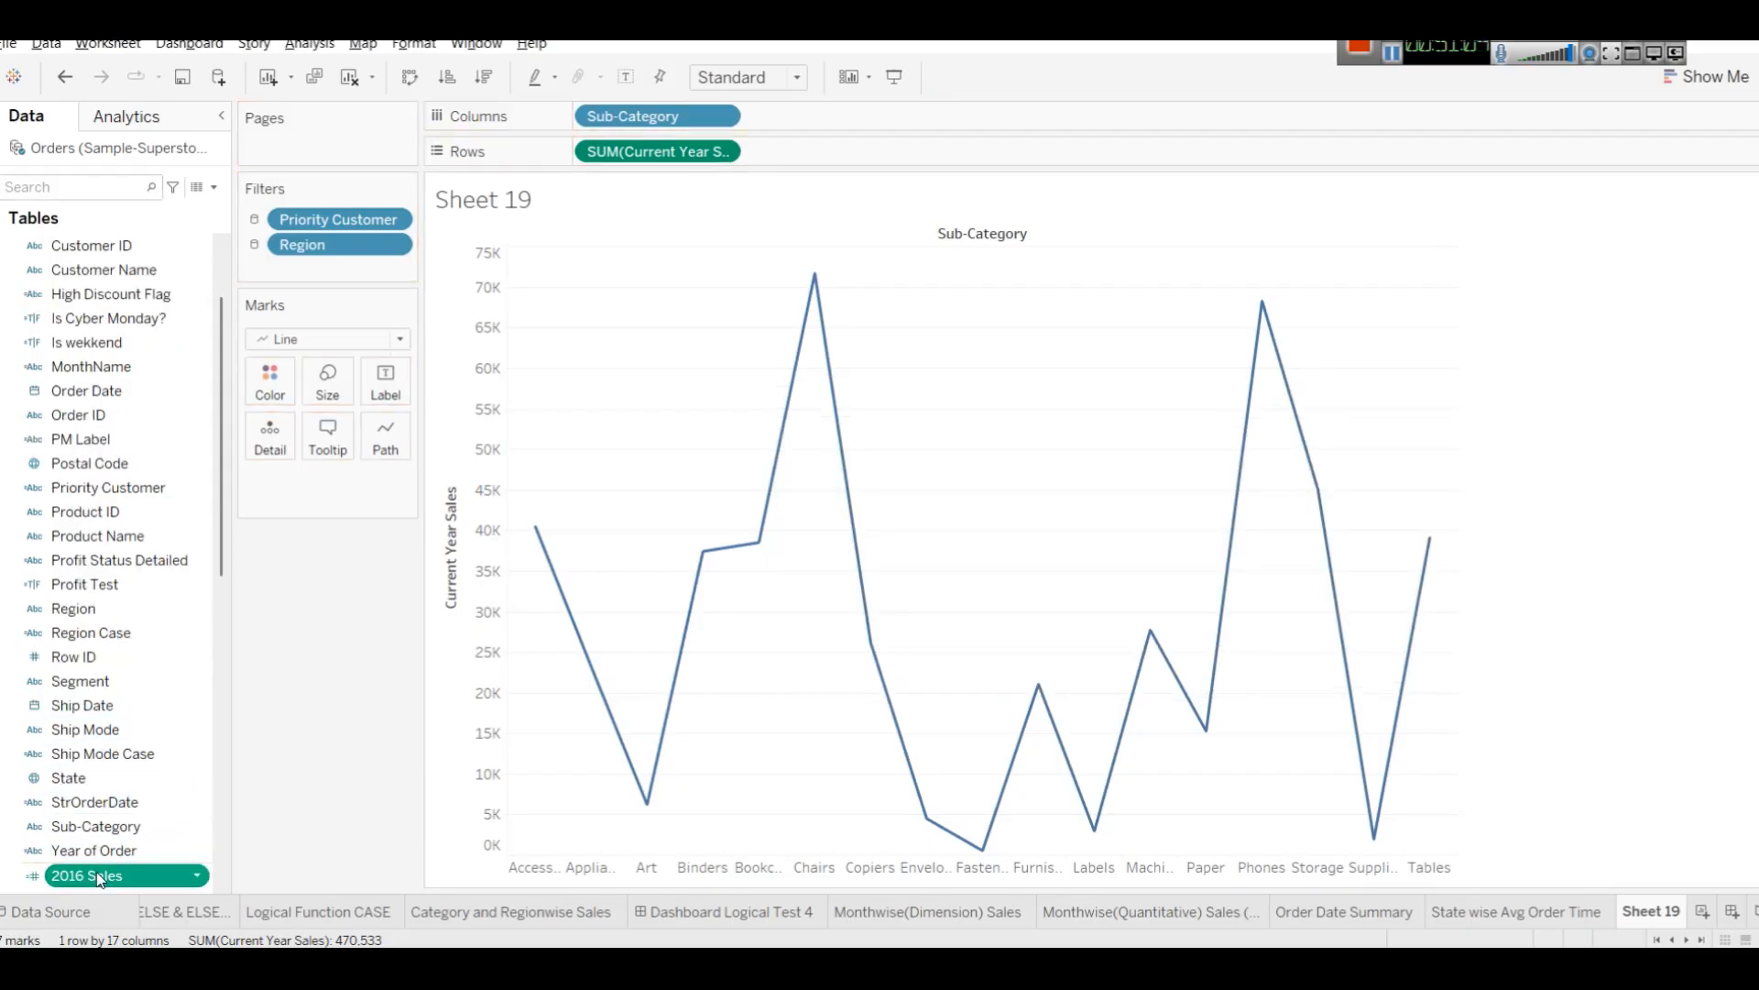
Add 2016 Sales to the chart's value axis alongside Current Year Sales.
drag(95, 877, 460, 458)
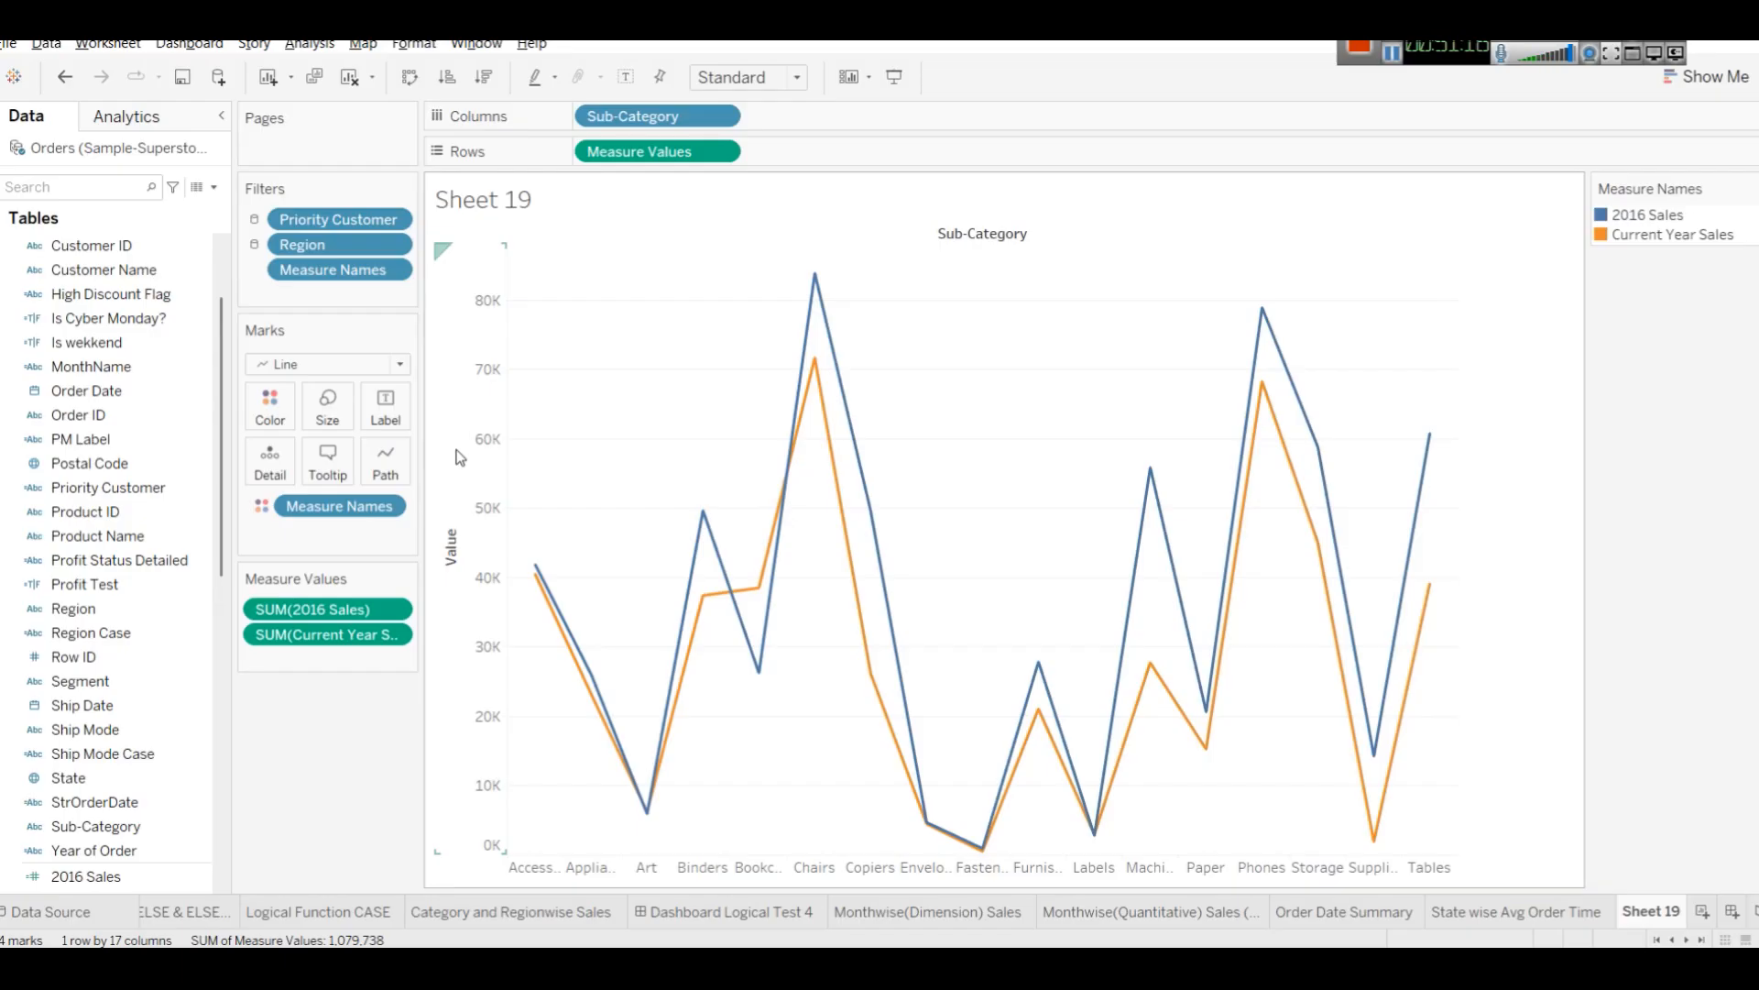
Rename the worksheet to Current YEar Sales vs Previous Year Sales by Sub-Category.
right_click(1651, 912)
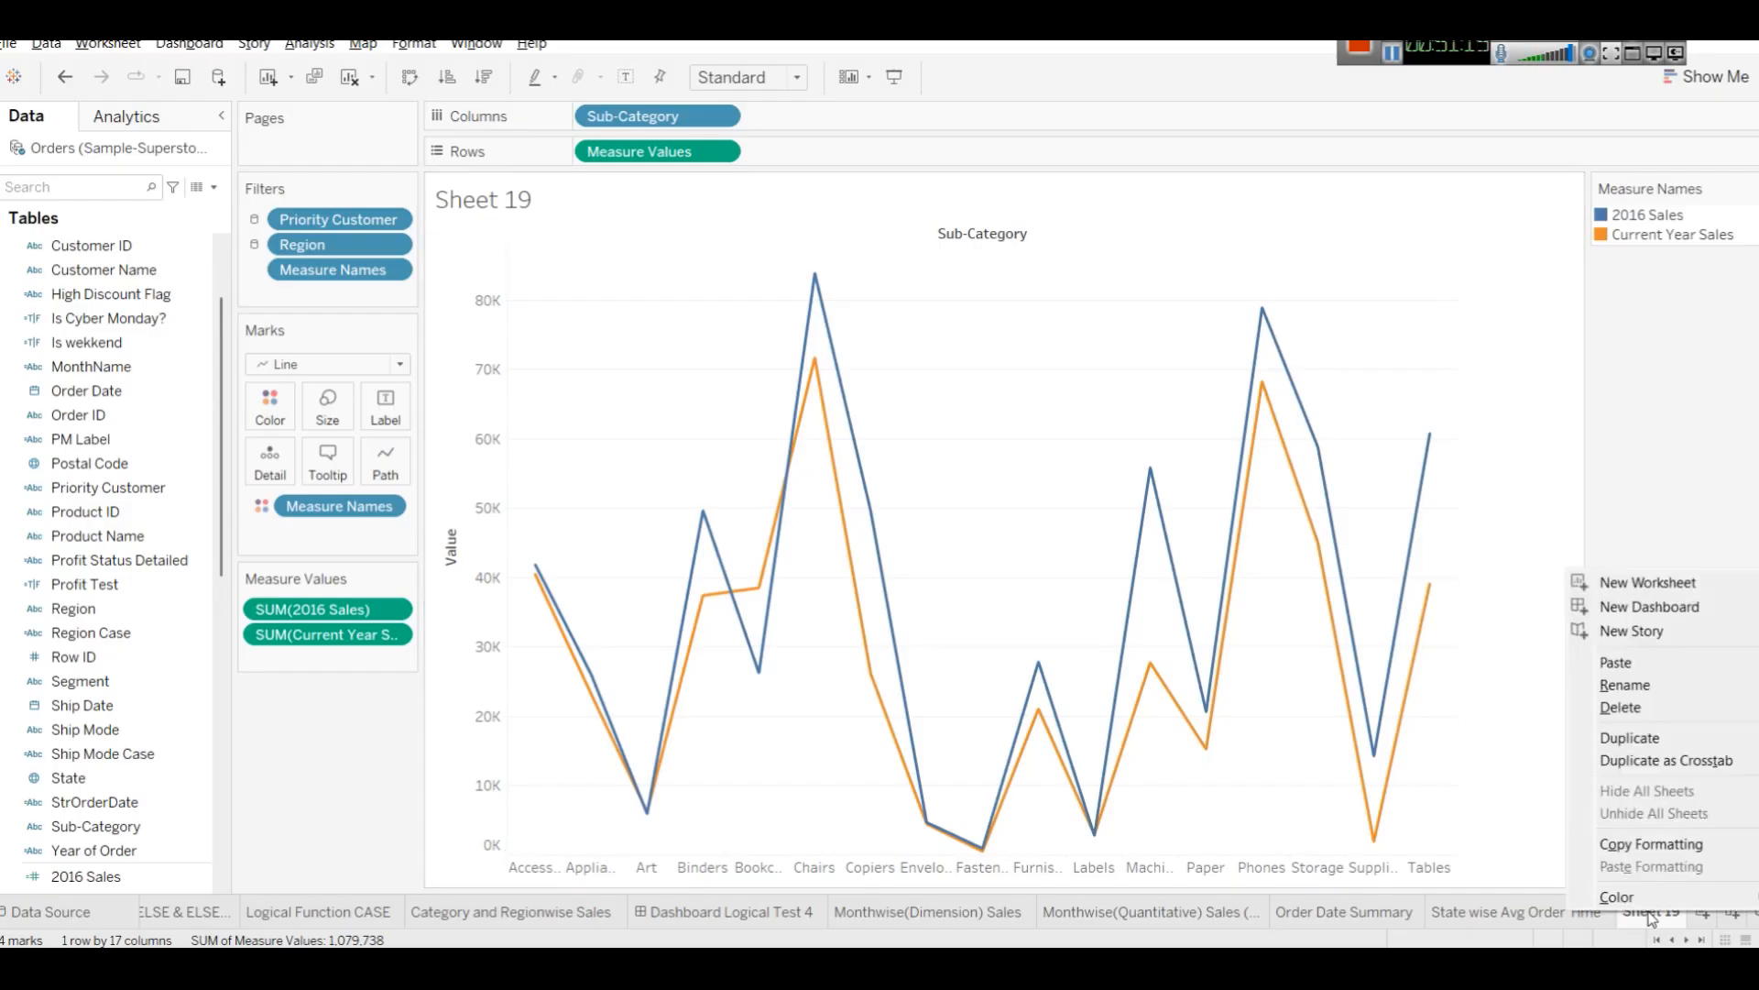
click(1664, 683)
text(Curr)
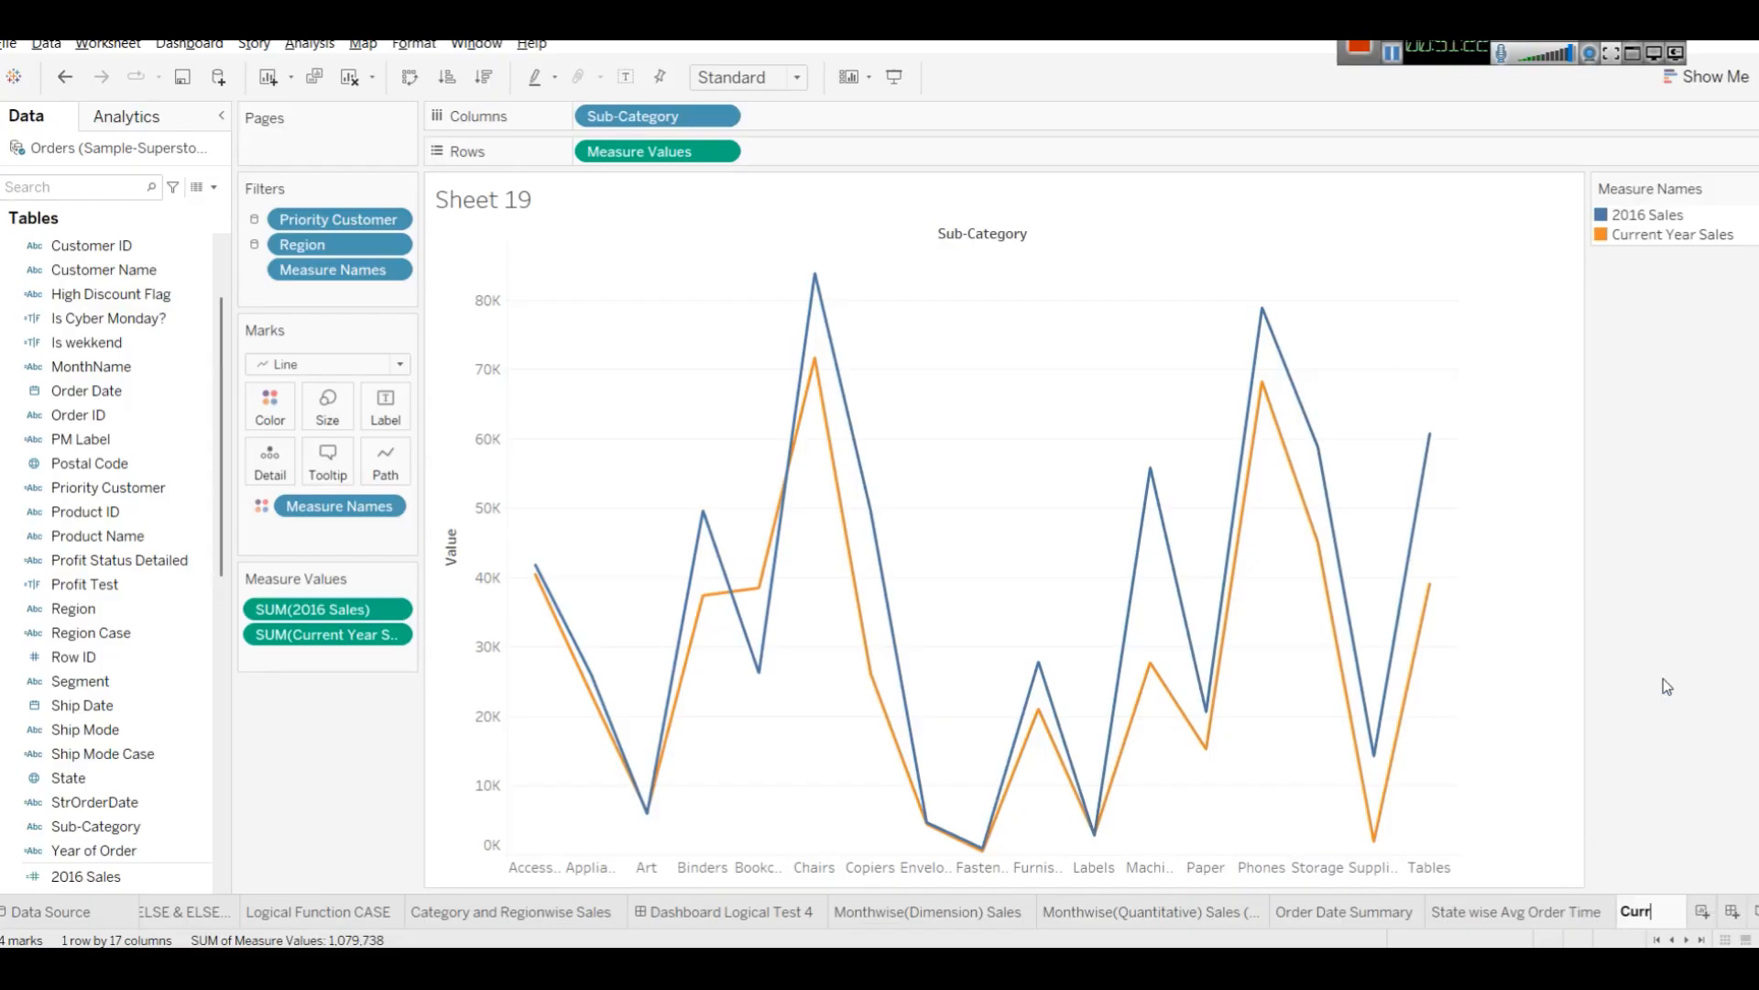
text(ent YEar)
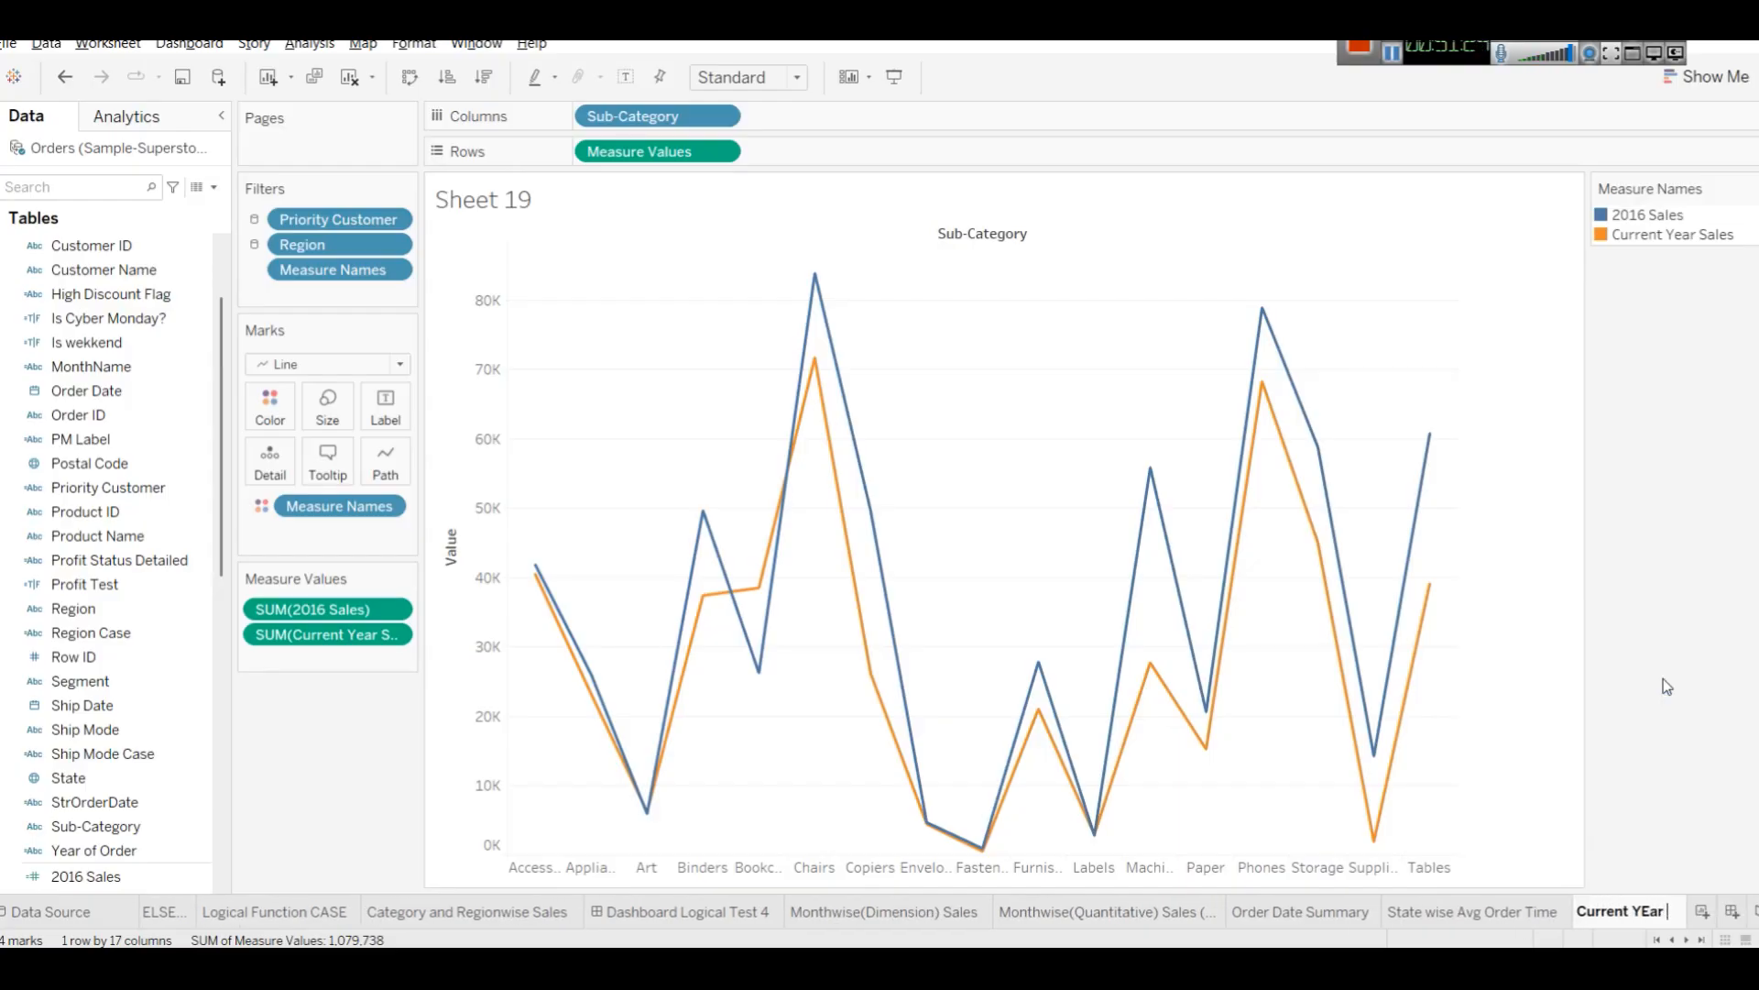
text( Sales v)
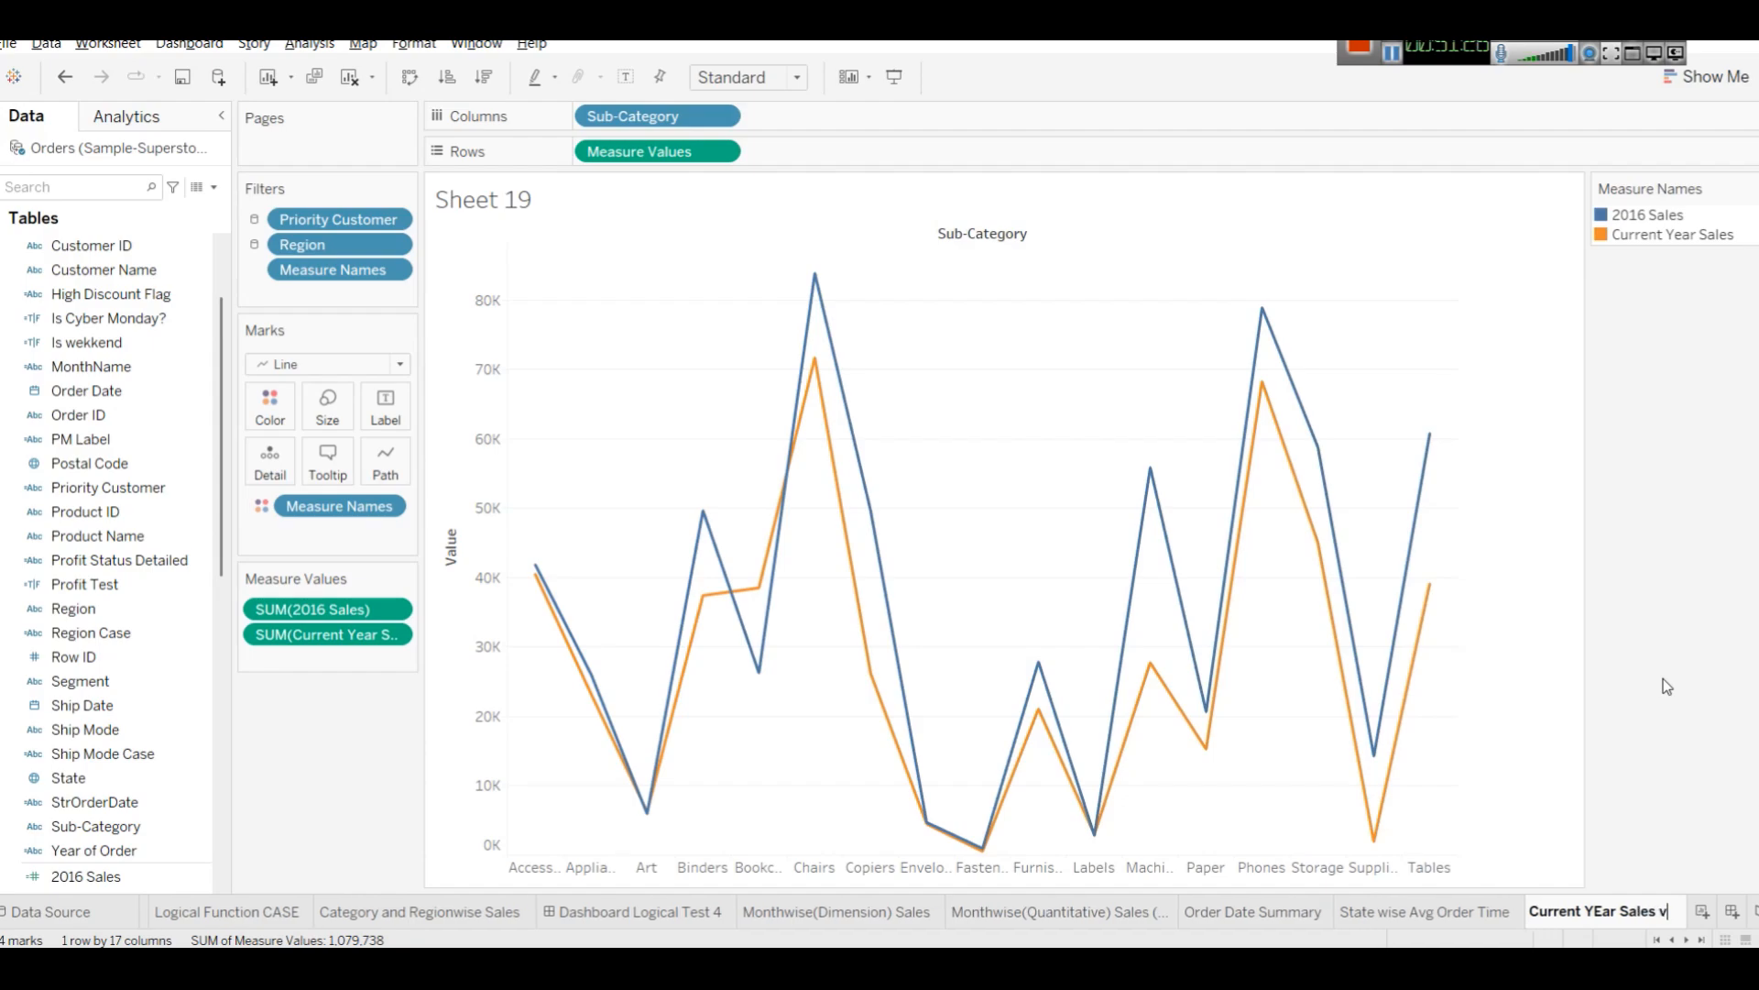
text(s)
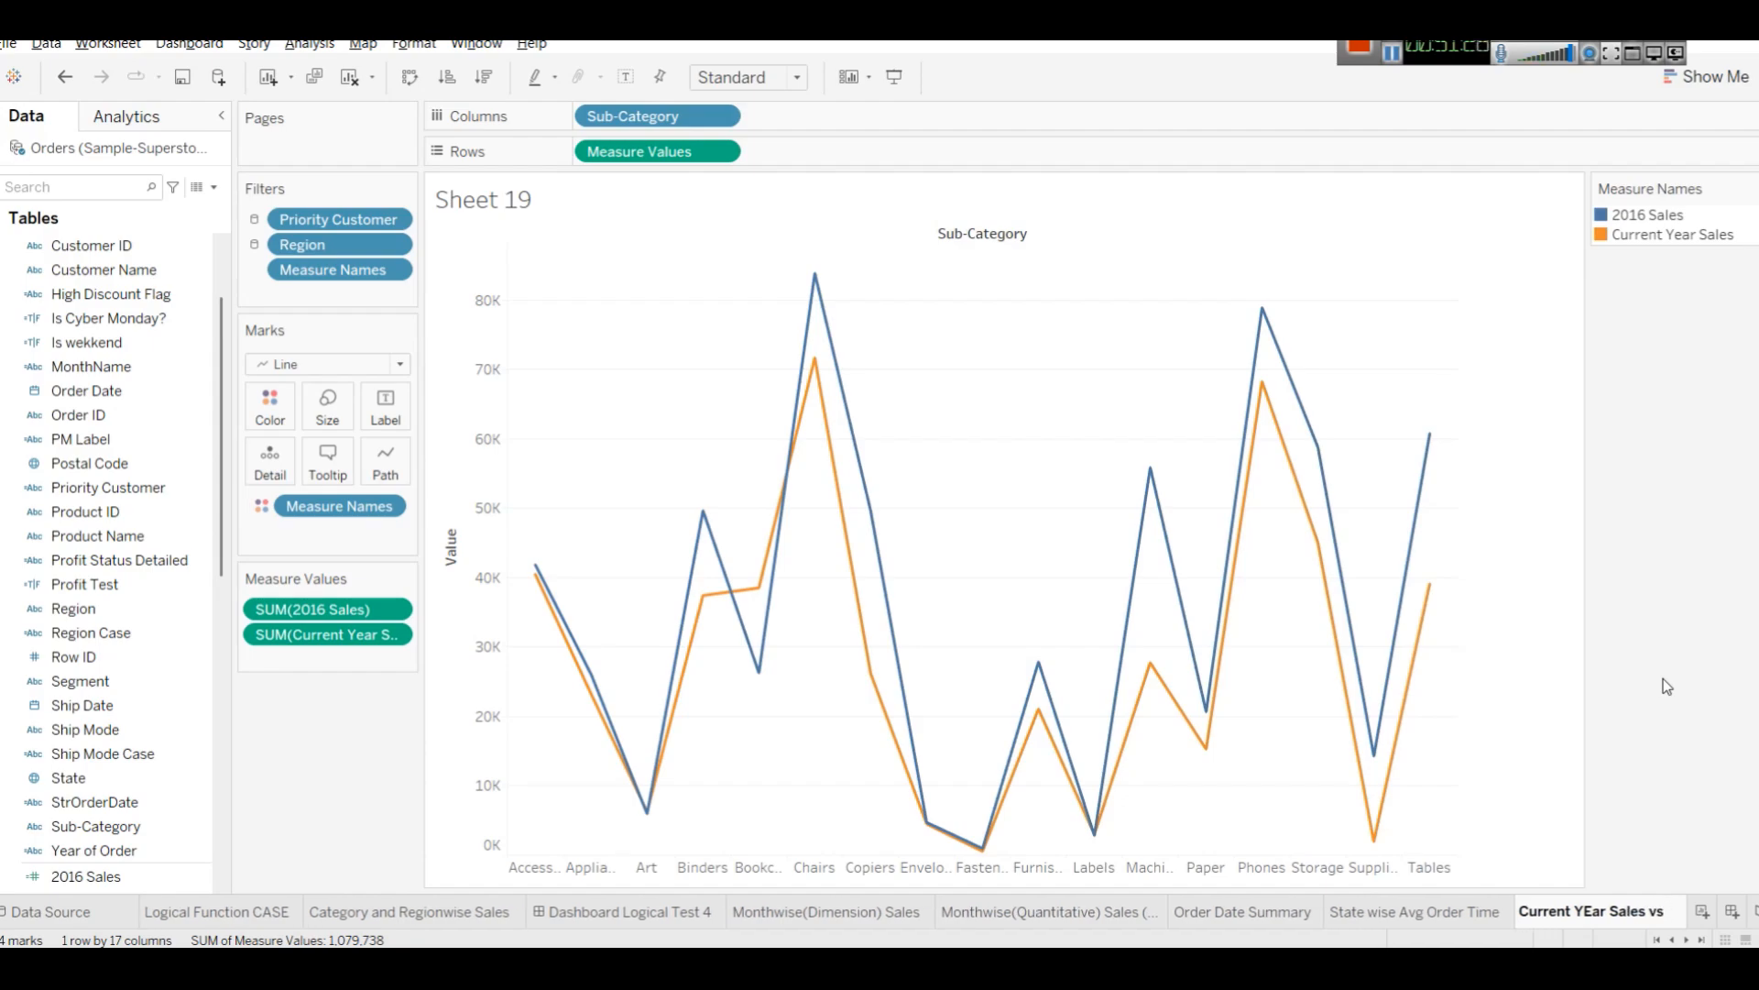
text( Previous Ye)
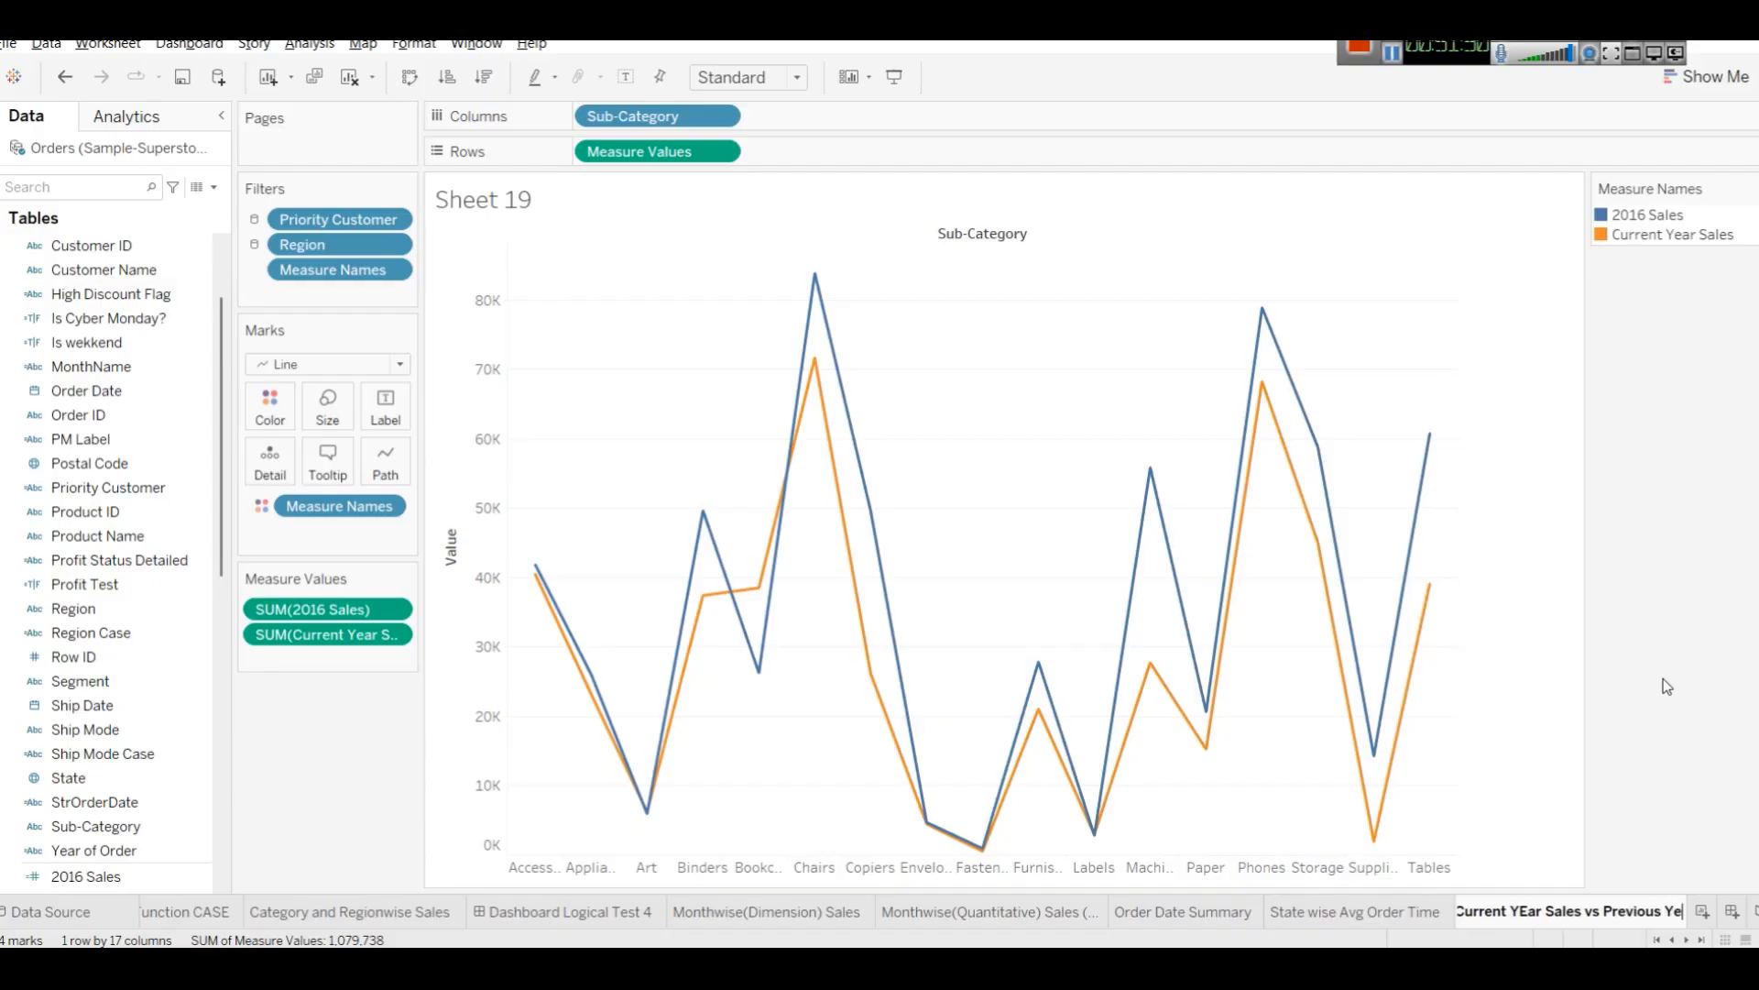
text(ar Sales)
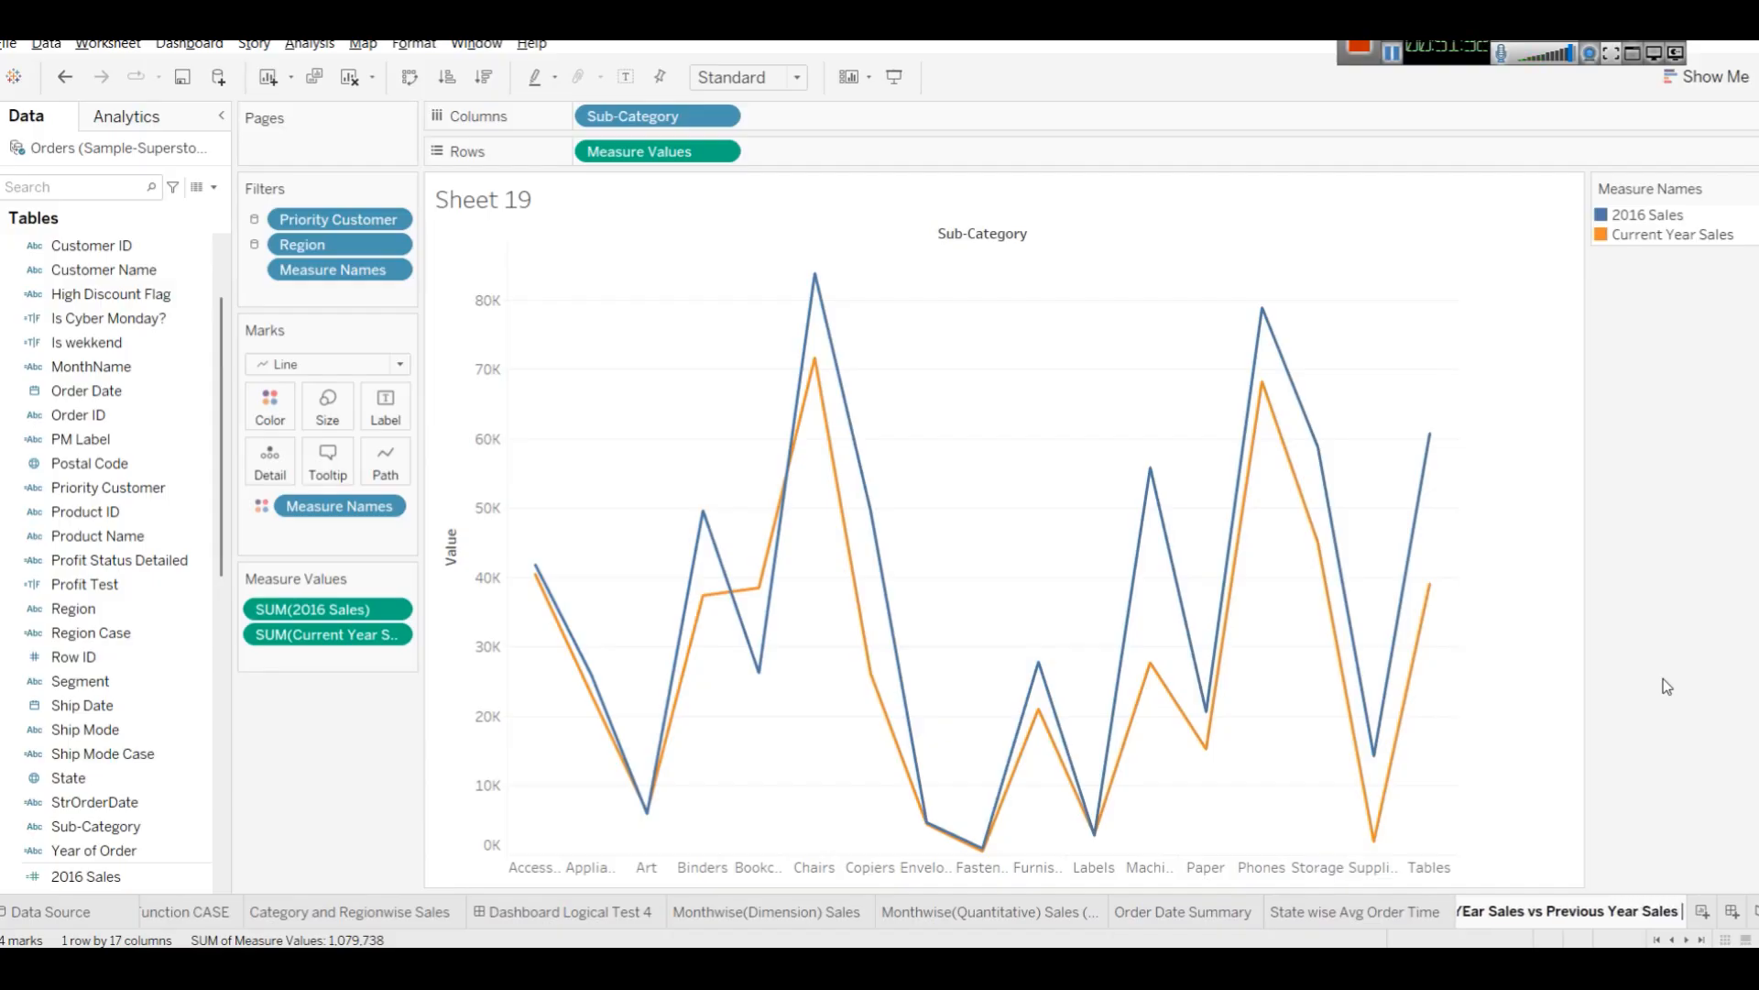
text( by Subj)
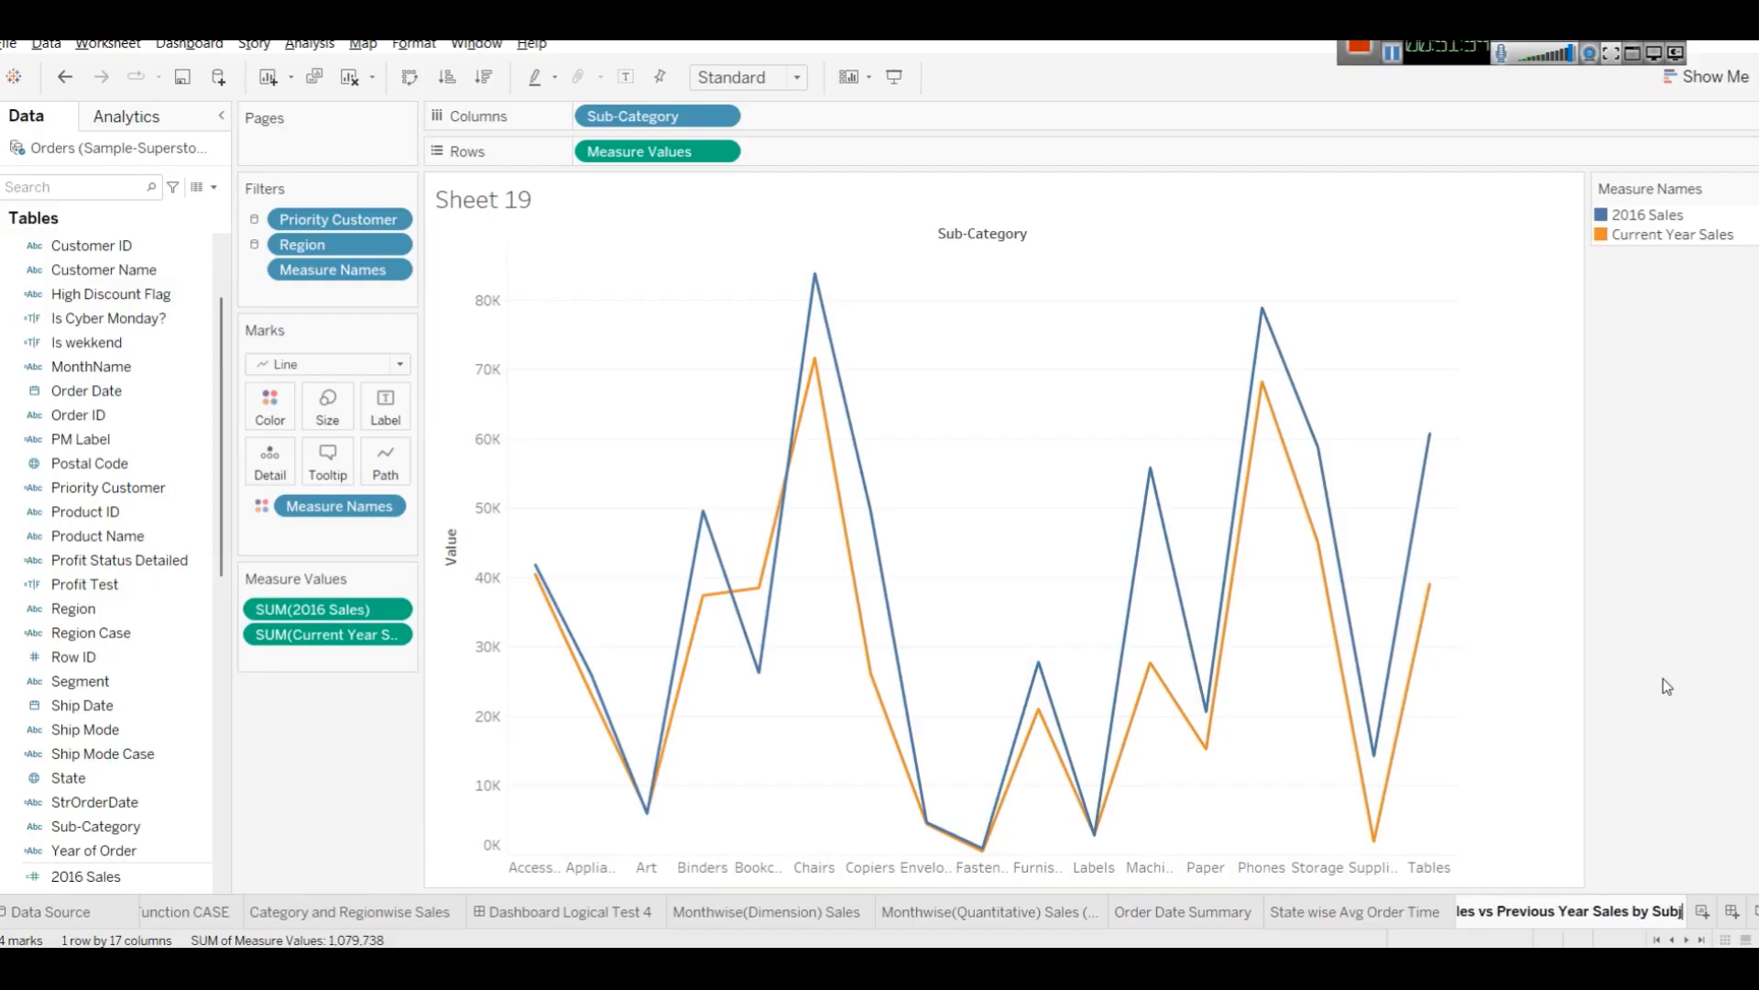
key(BackSpace)
text(-)
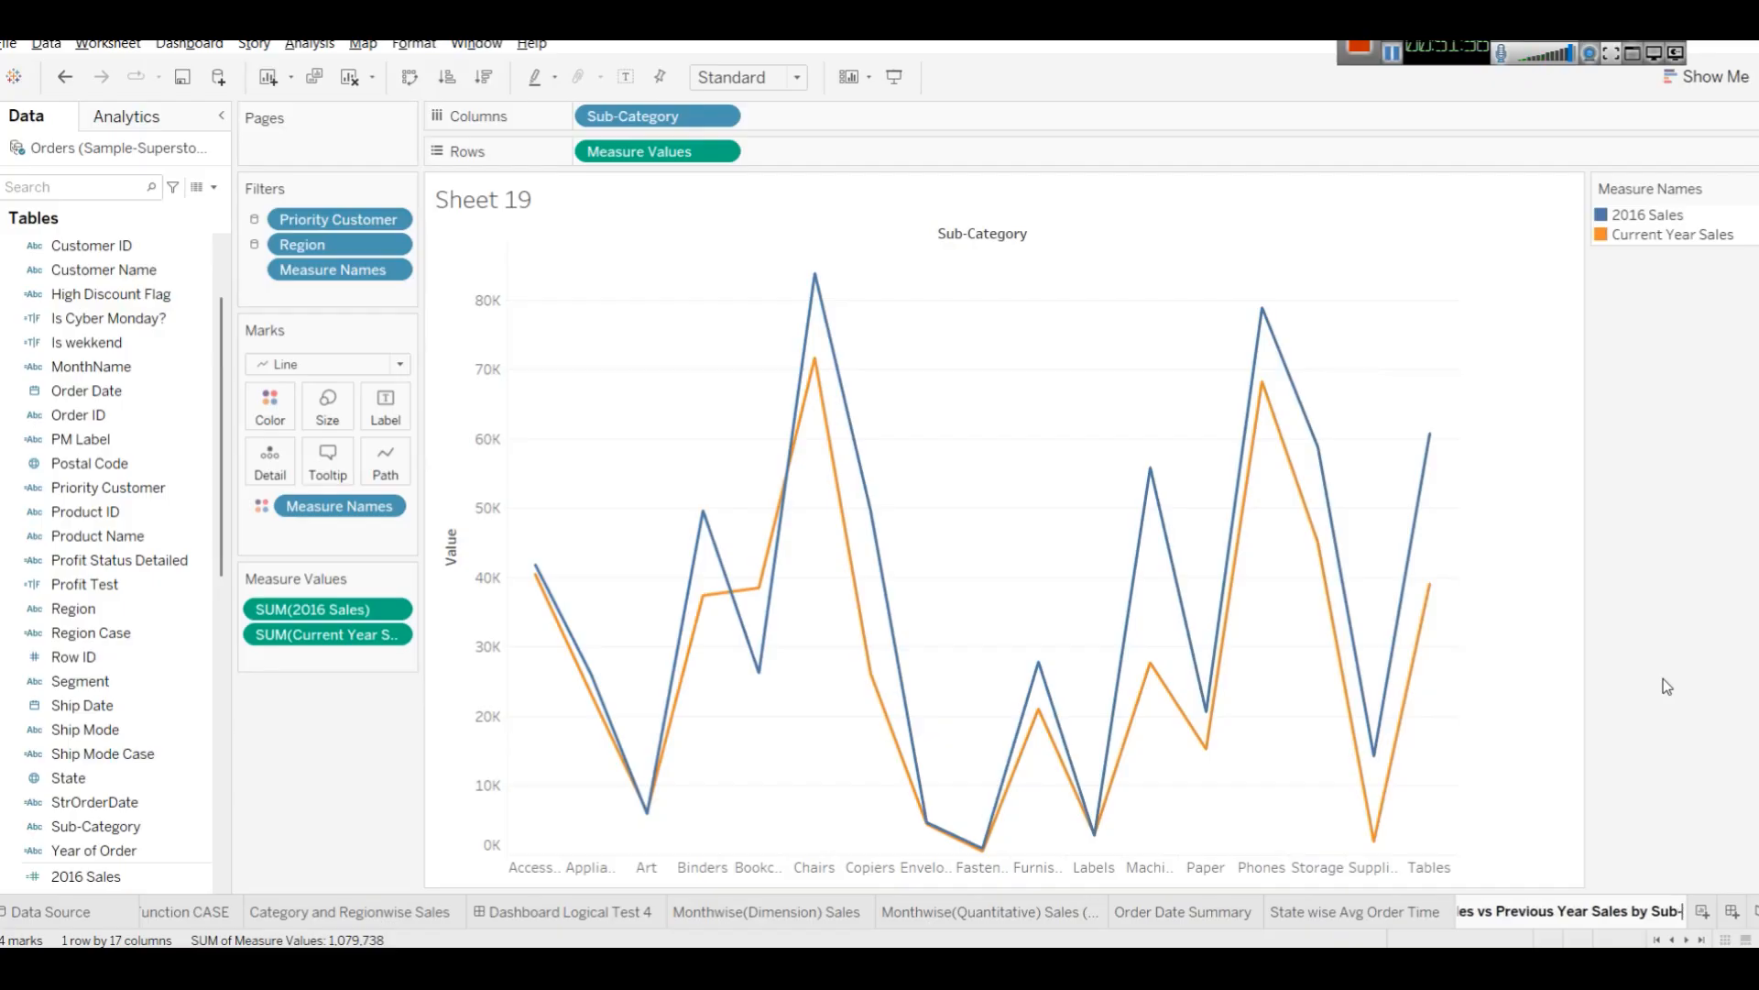
text(Categ)
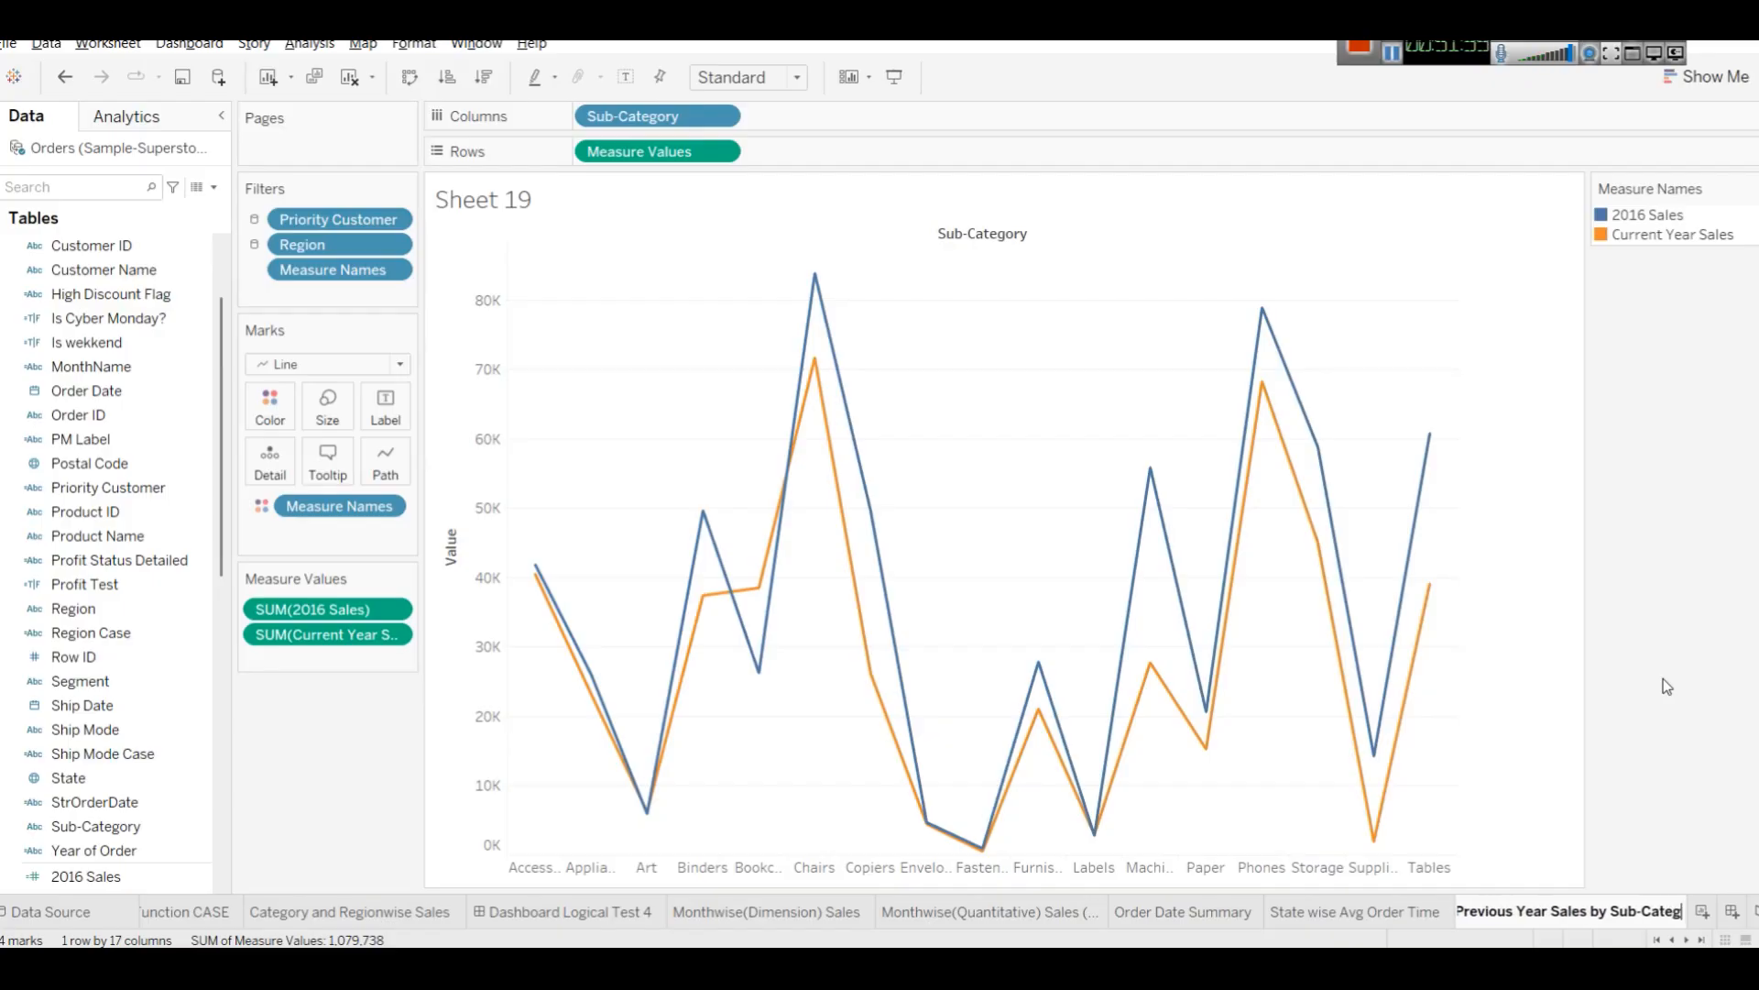
key(BackSpace)
text(h)
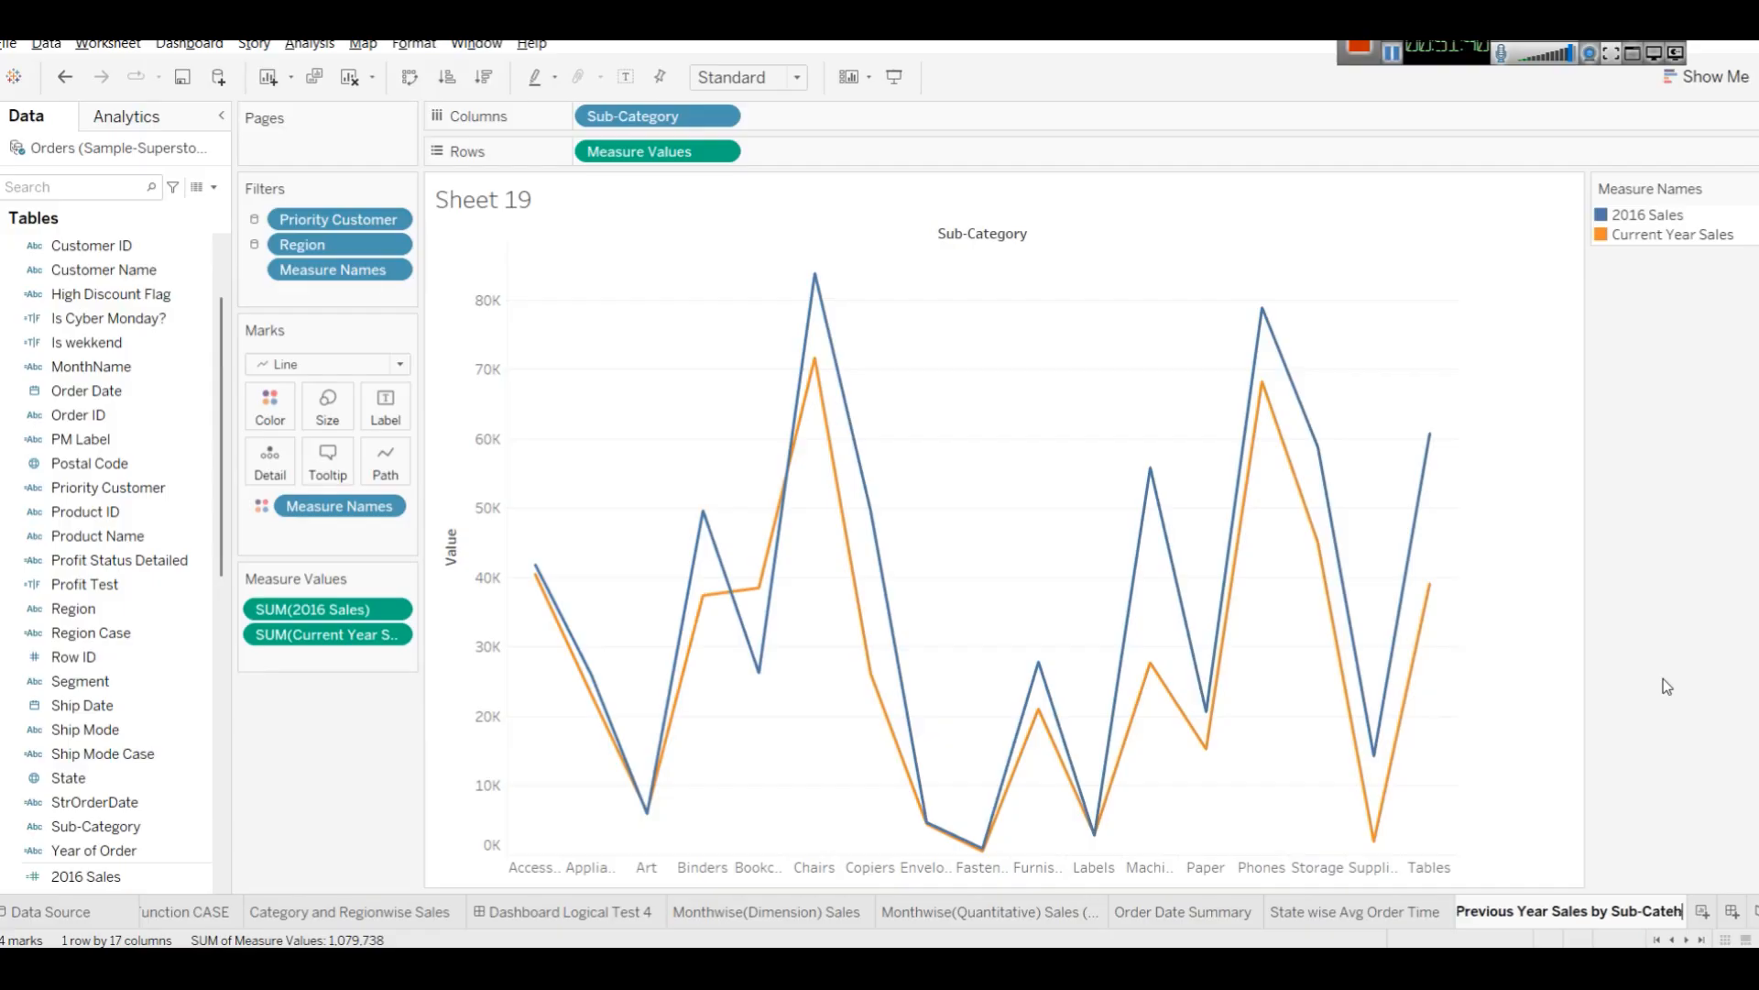
key(BackSpace)
text(gory)
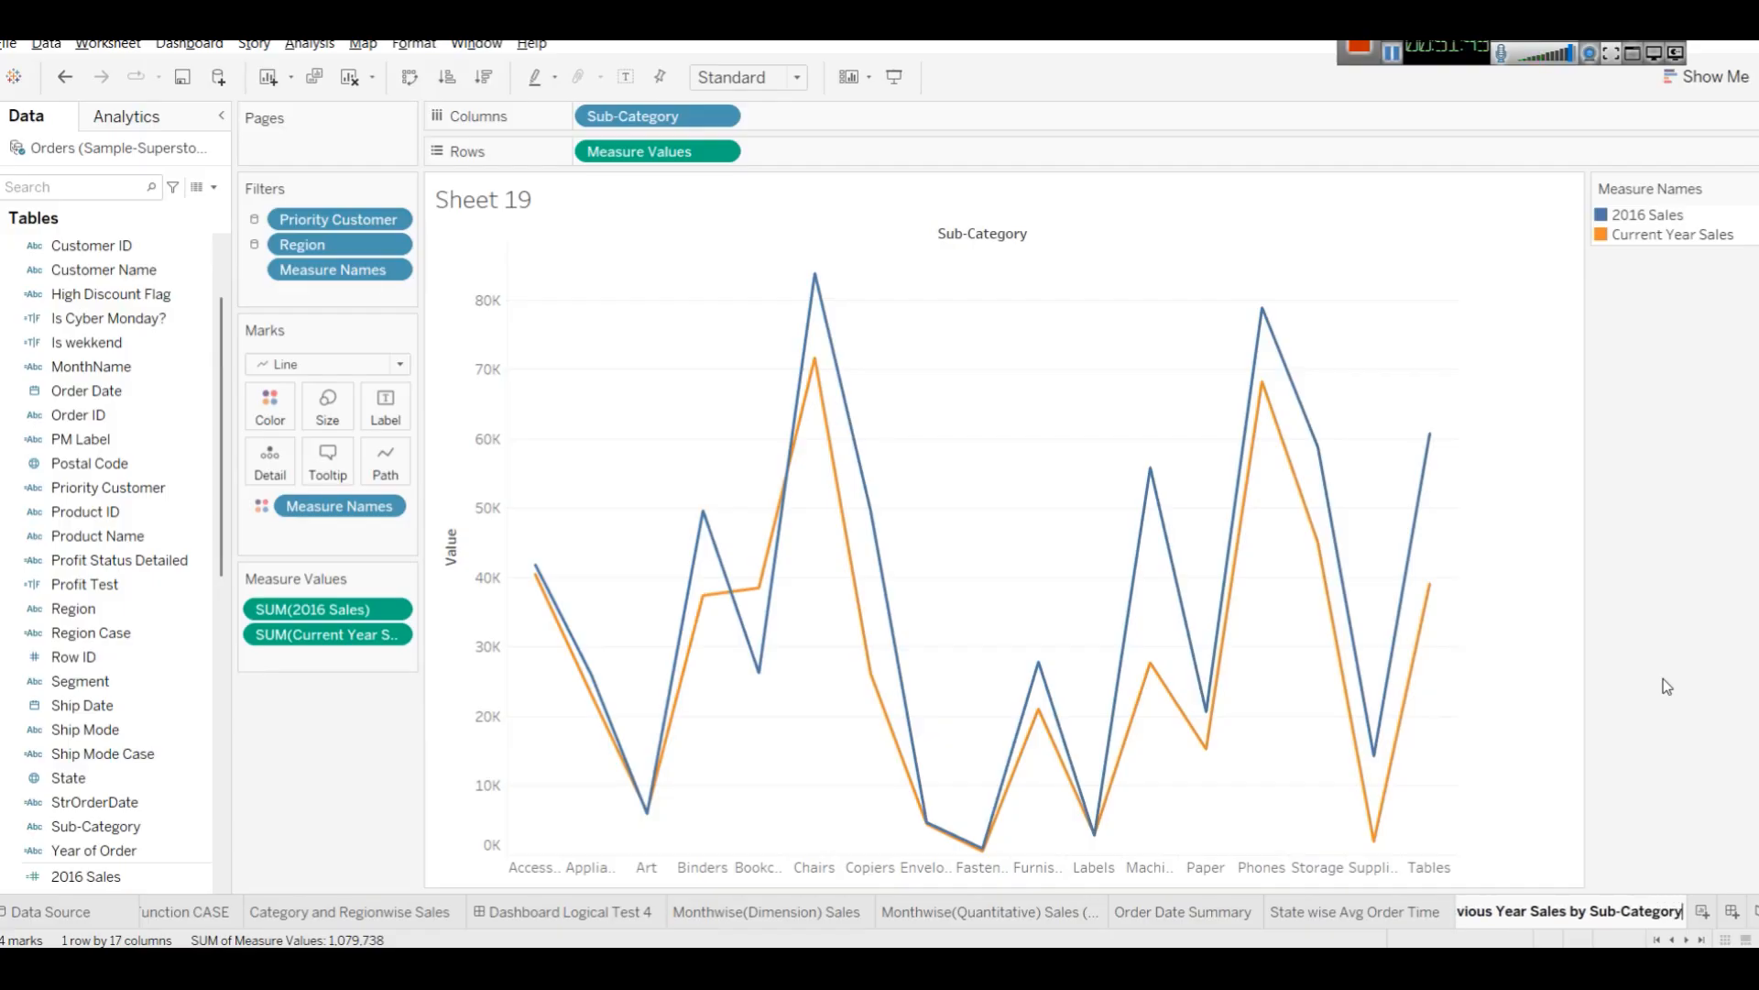
key(Return)
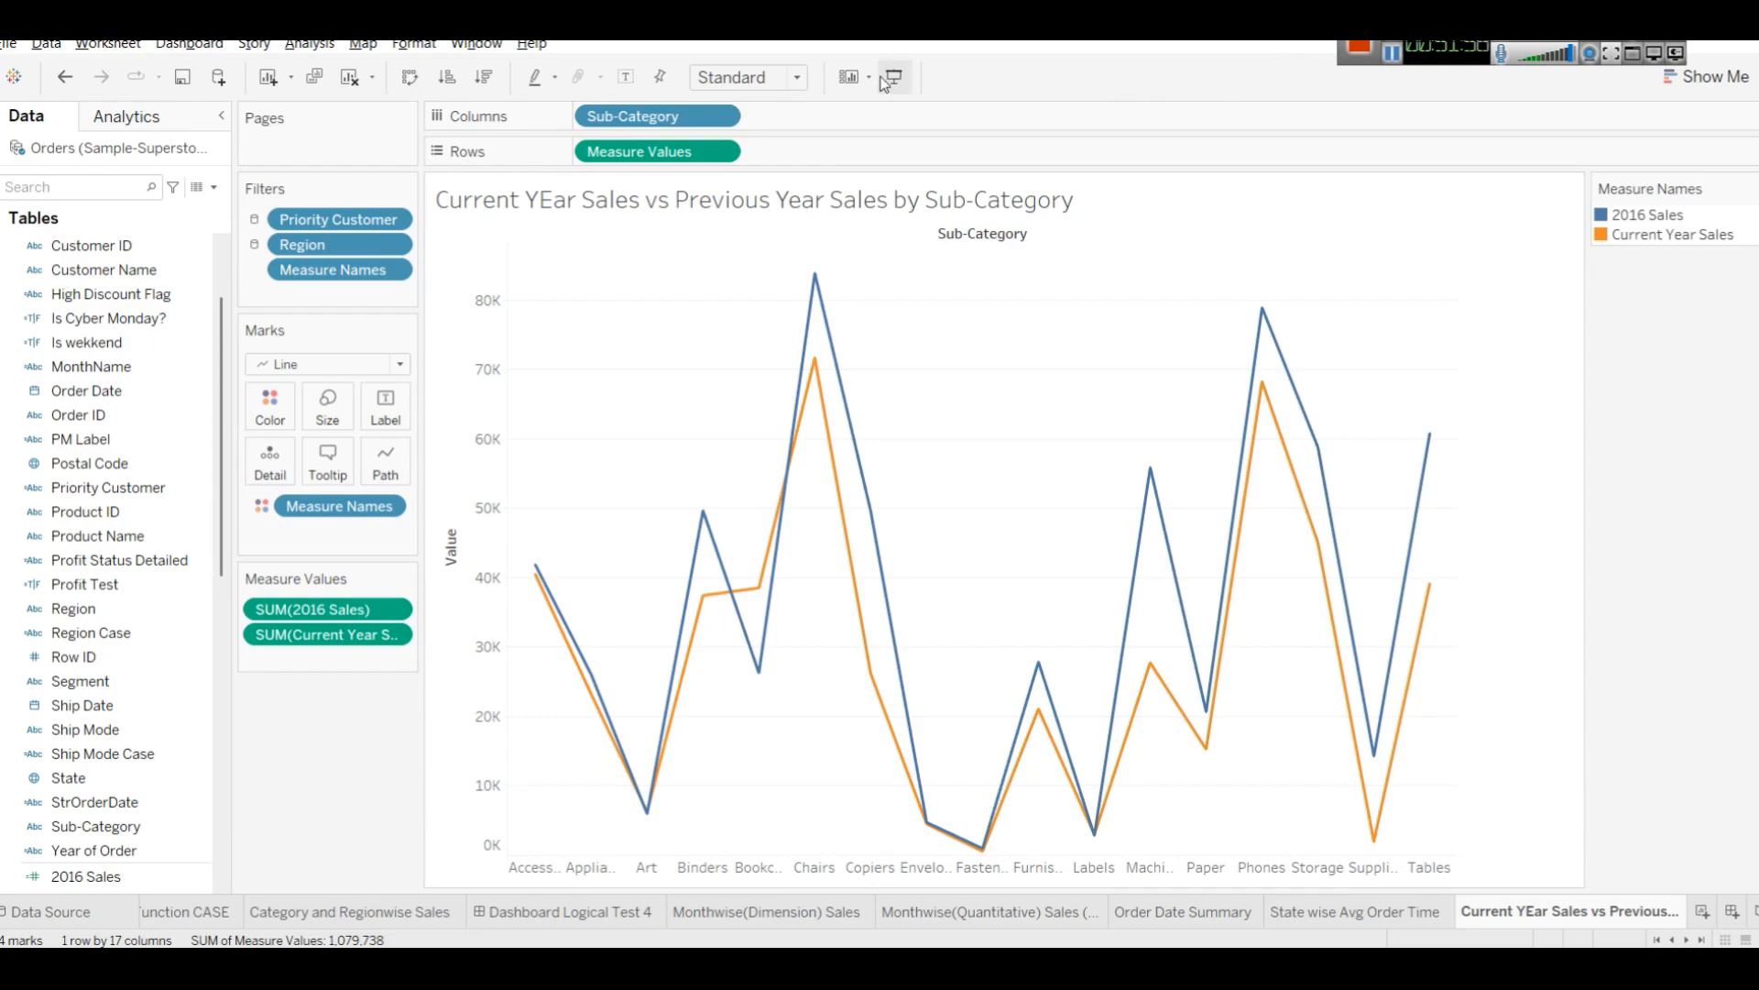
Replace Sub-Category on Columns with Order Date.
drag(627, 126, 103, 651)
scroll(161, 666, up, 3)
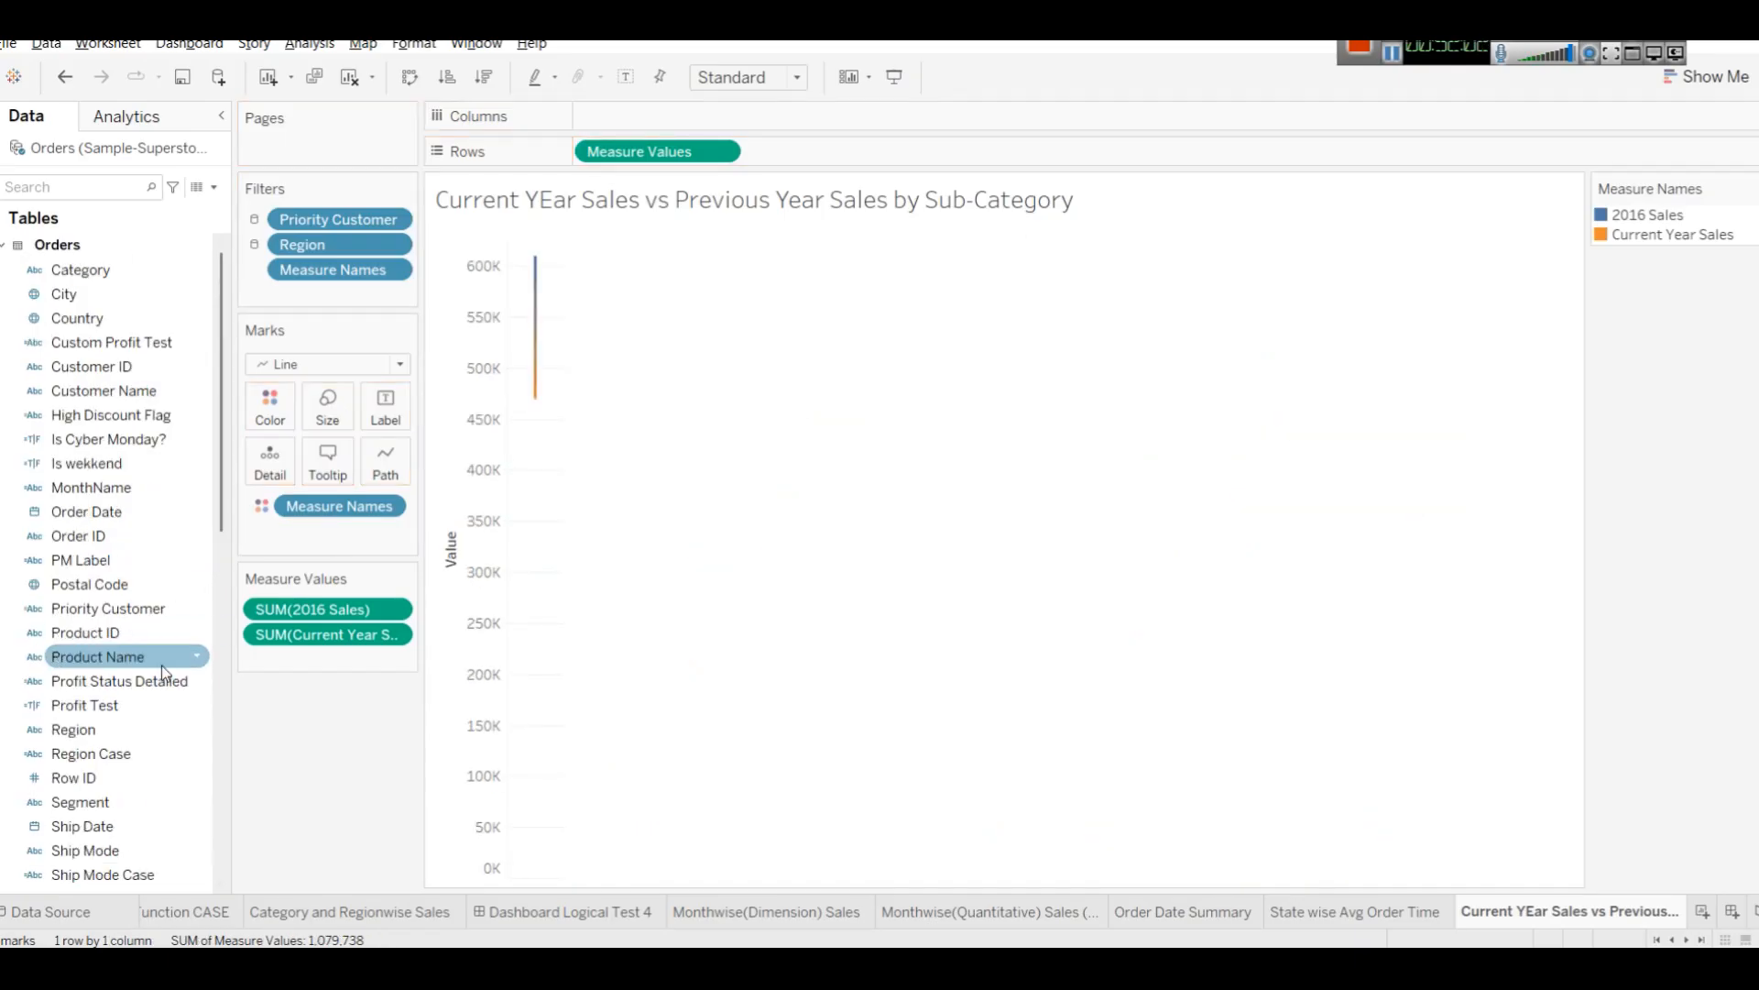
drag(103, 514, 781, 129)
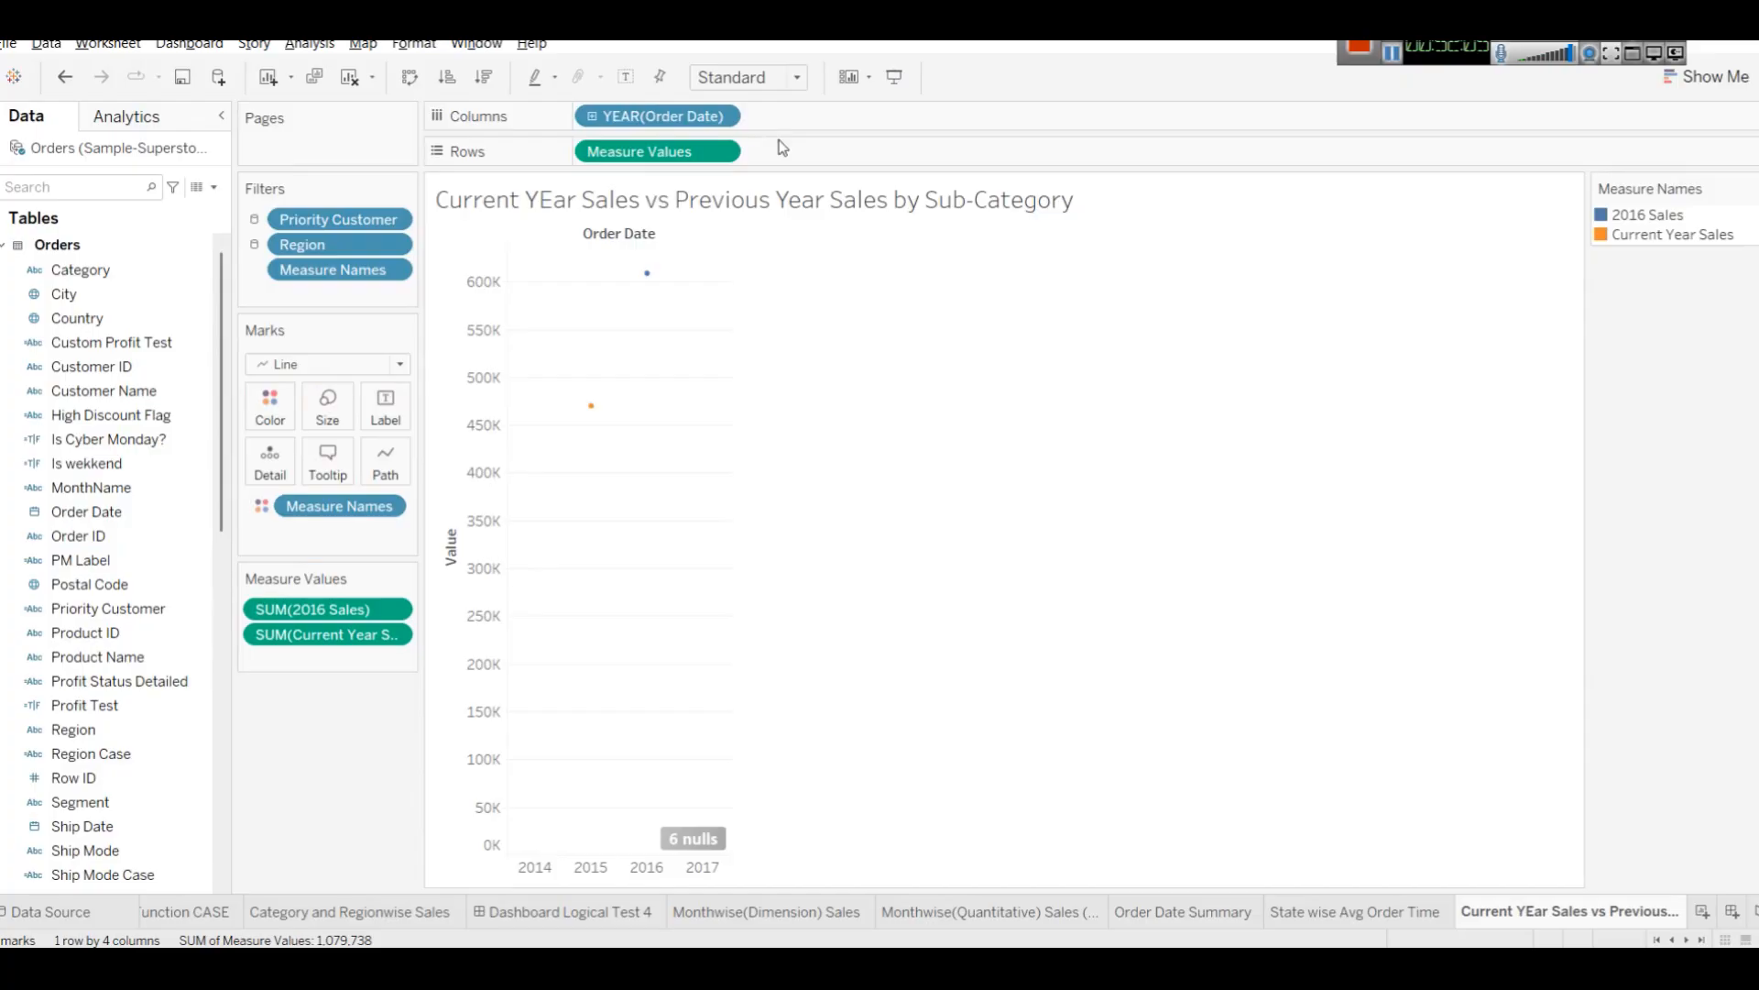
Change the Order Date field on Columns to show discrete month parts.
click(720, 117)
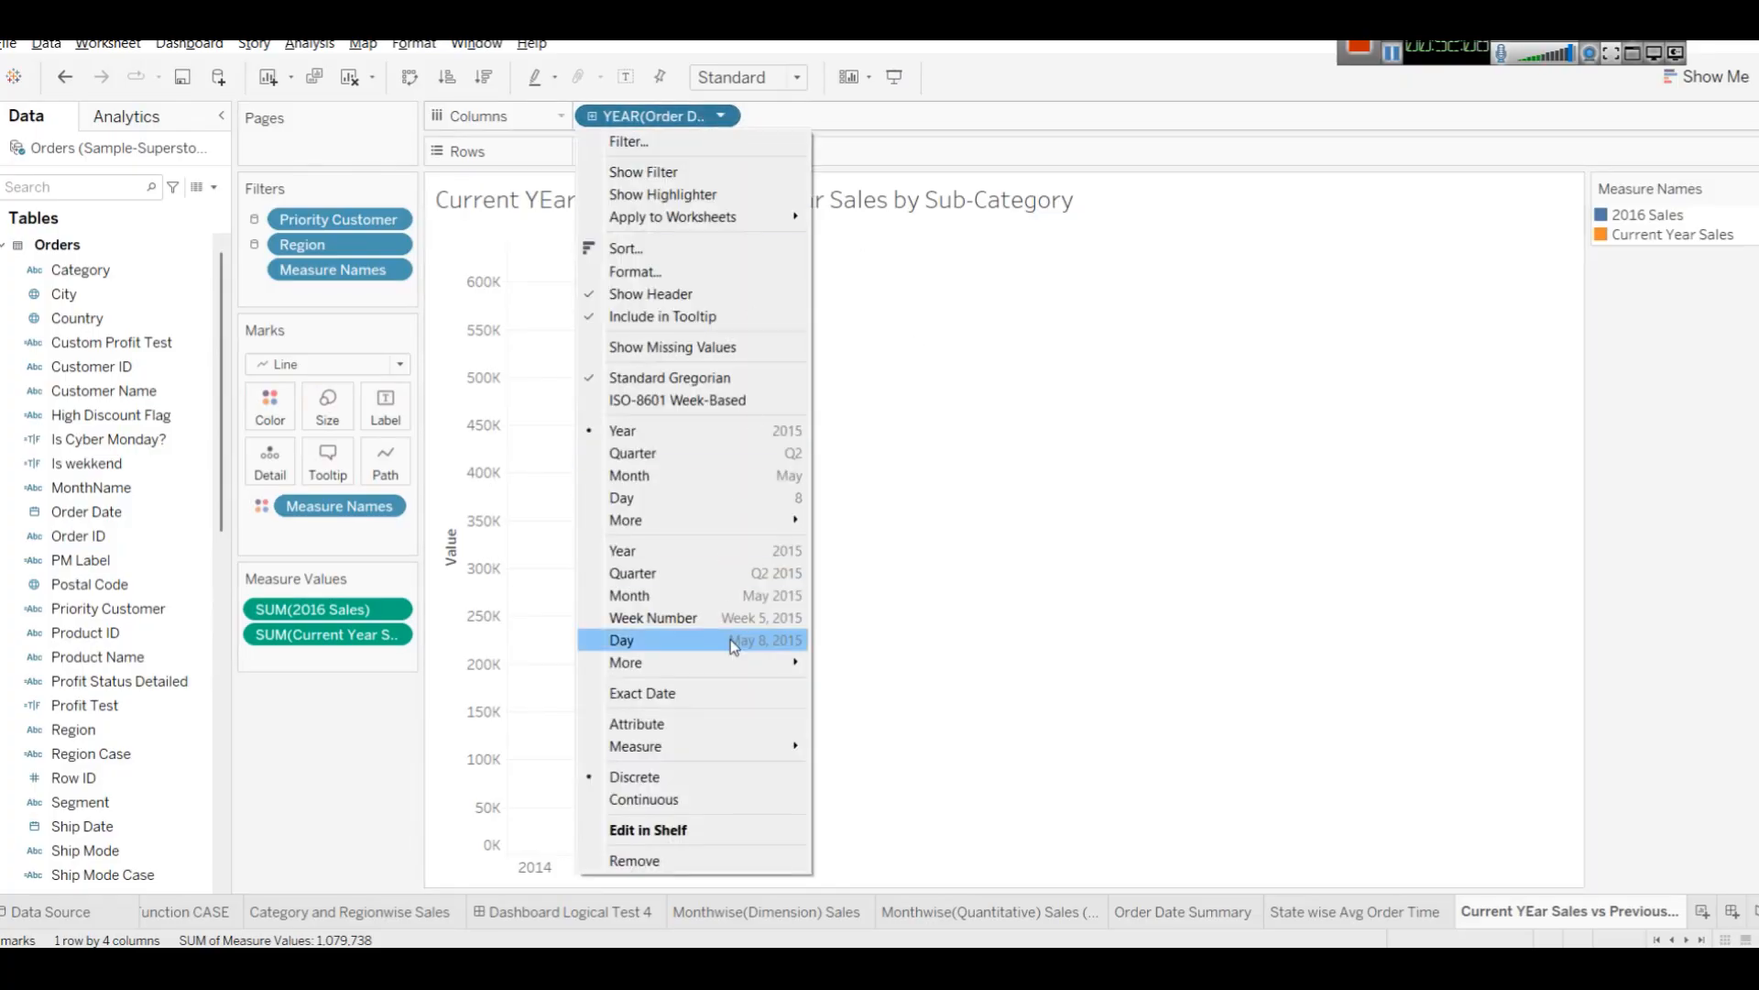
click(722, 594)
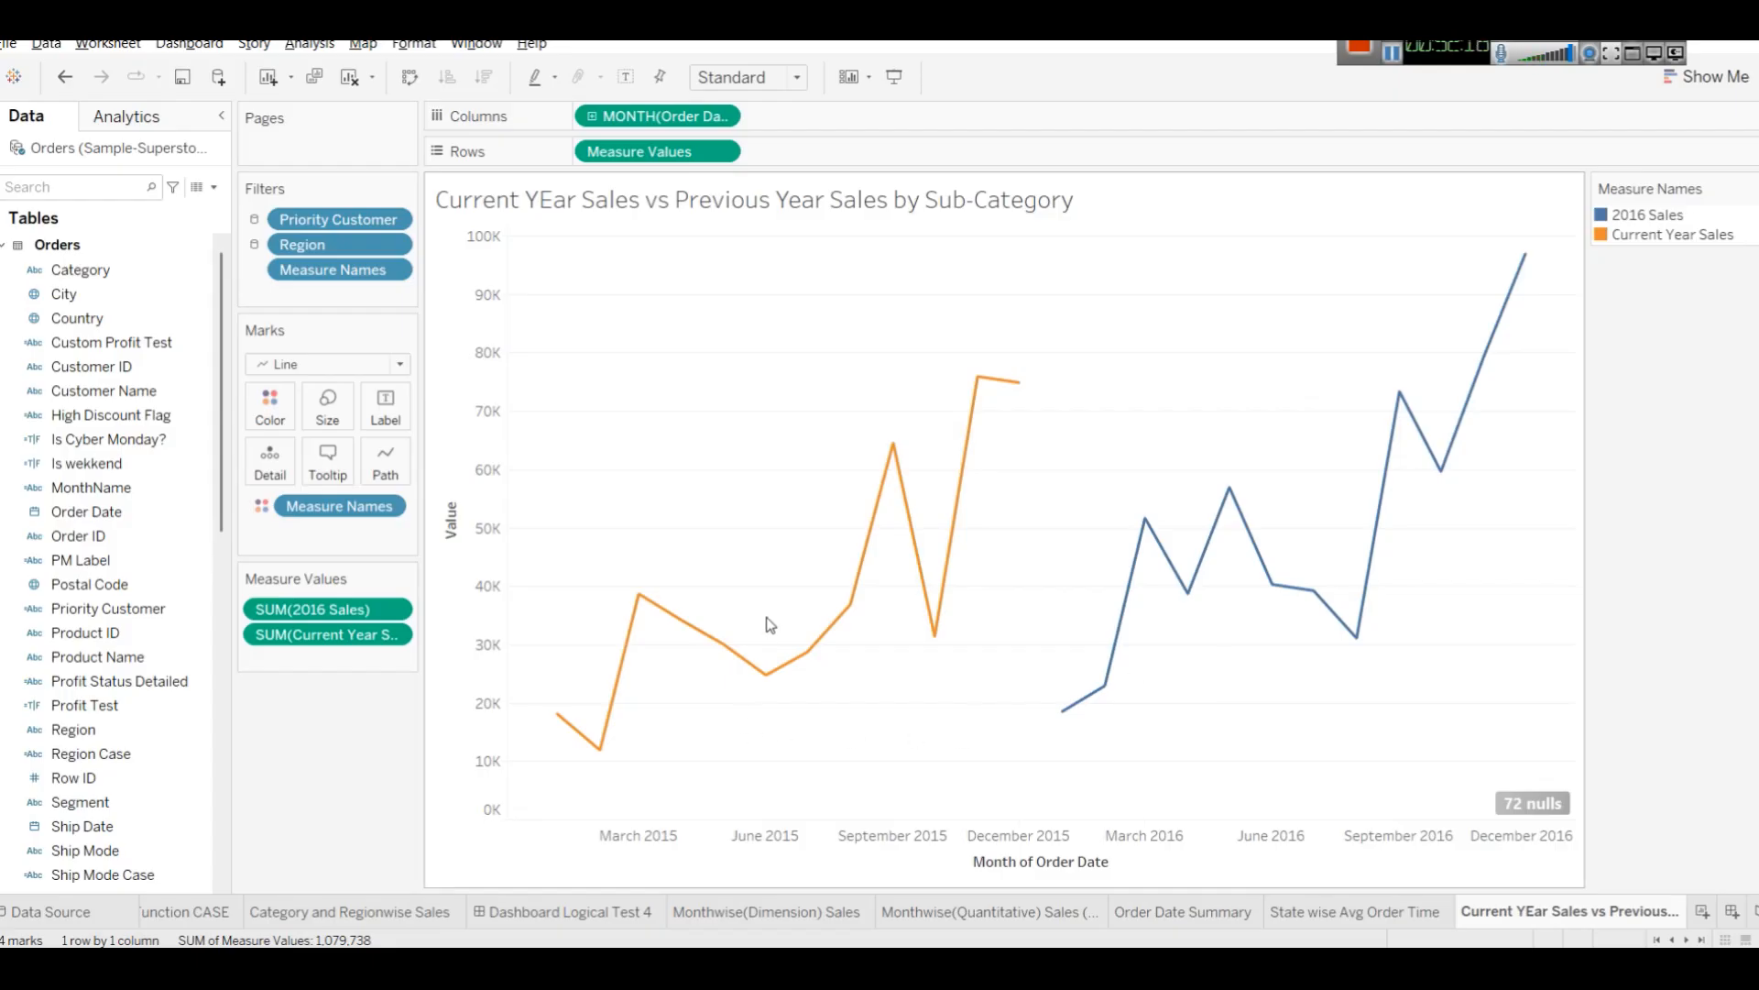
click(721, 117)
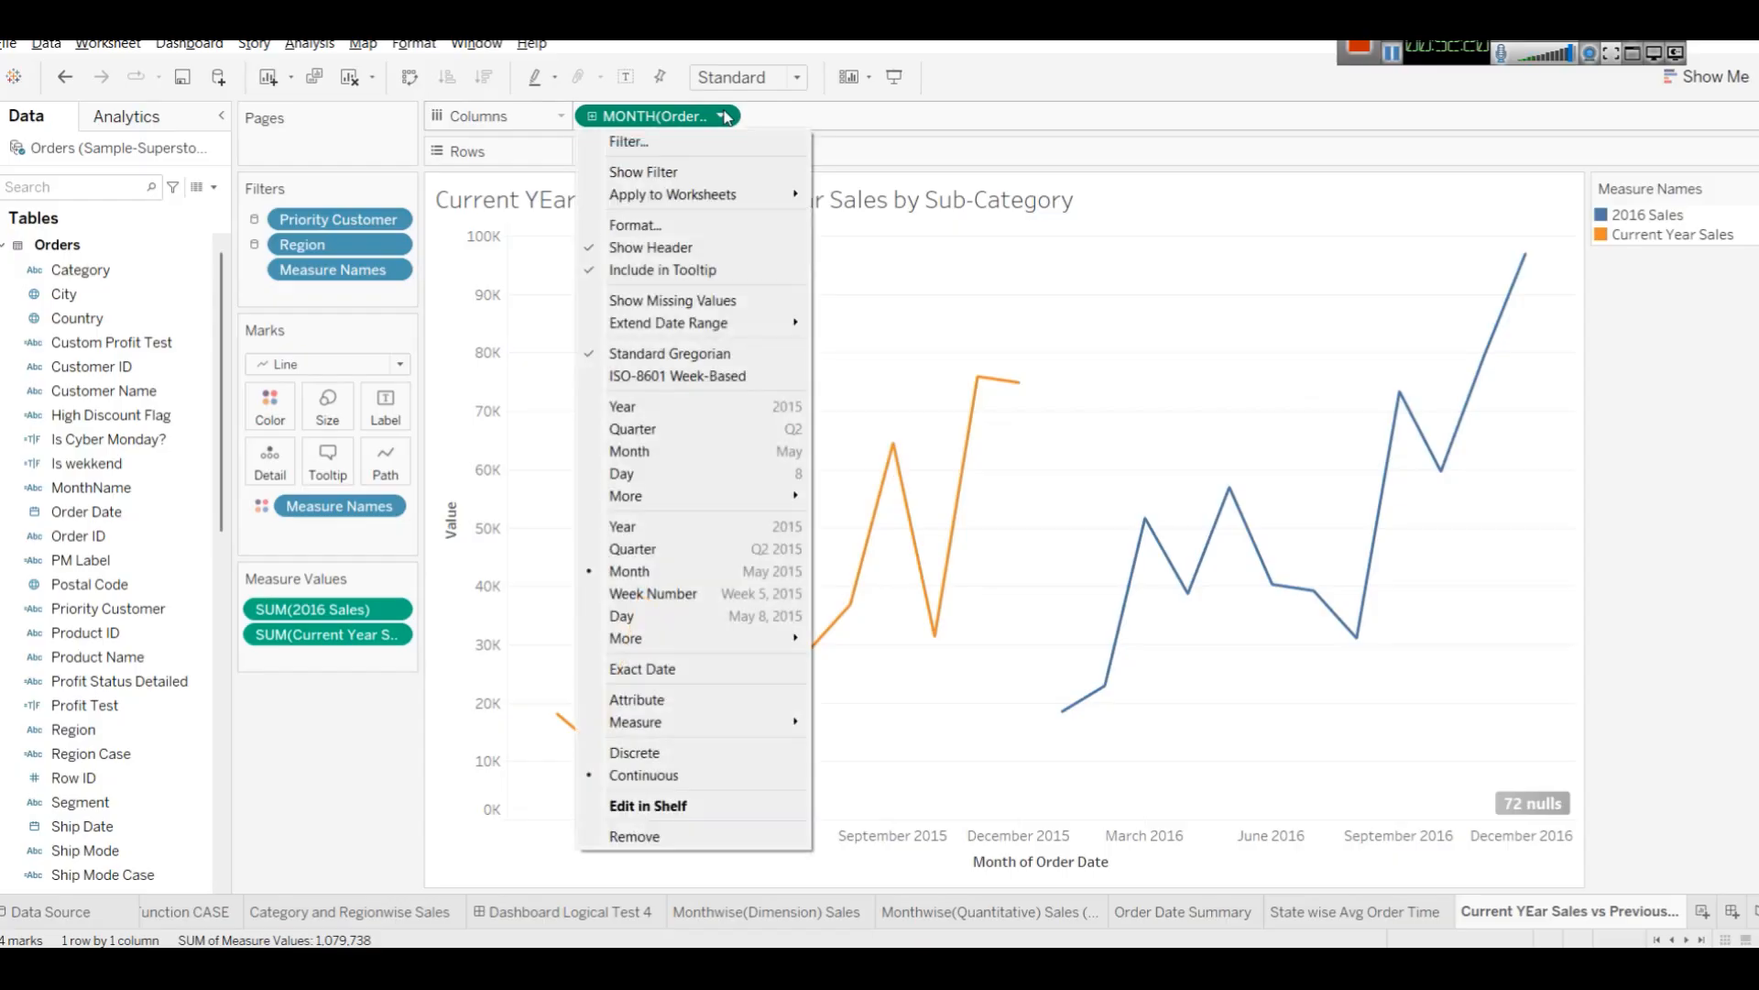
click(716, 455)
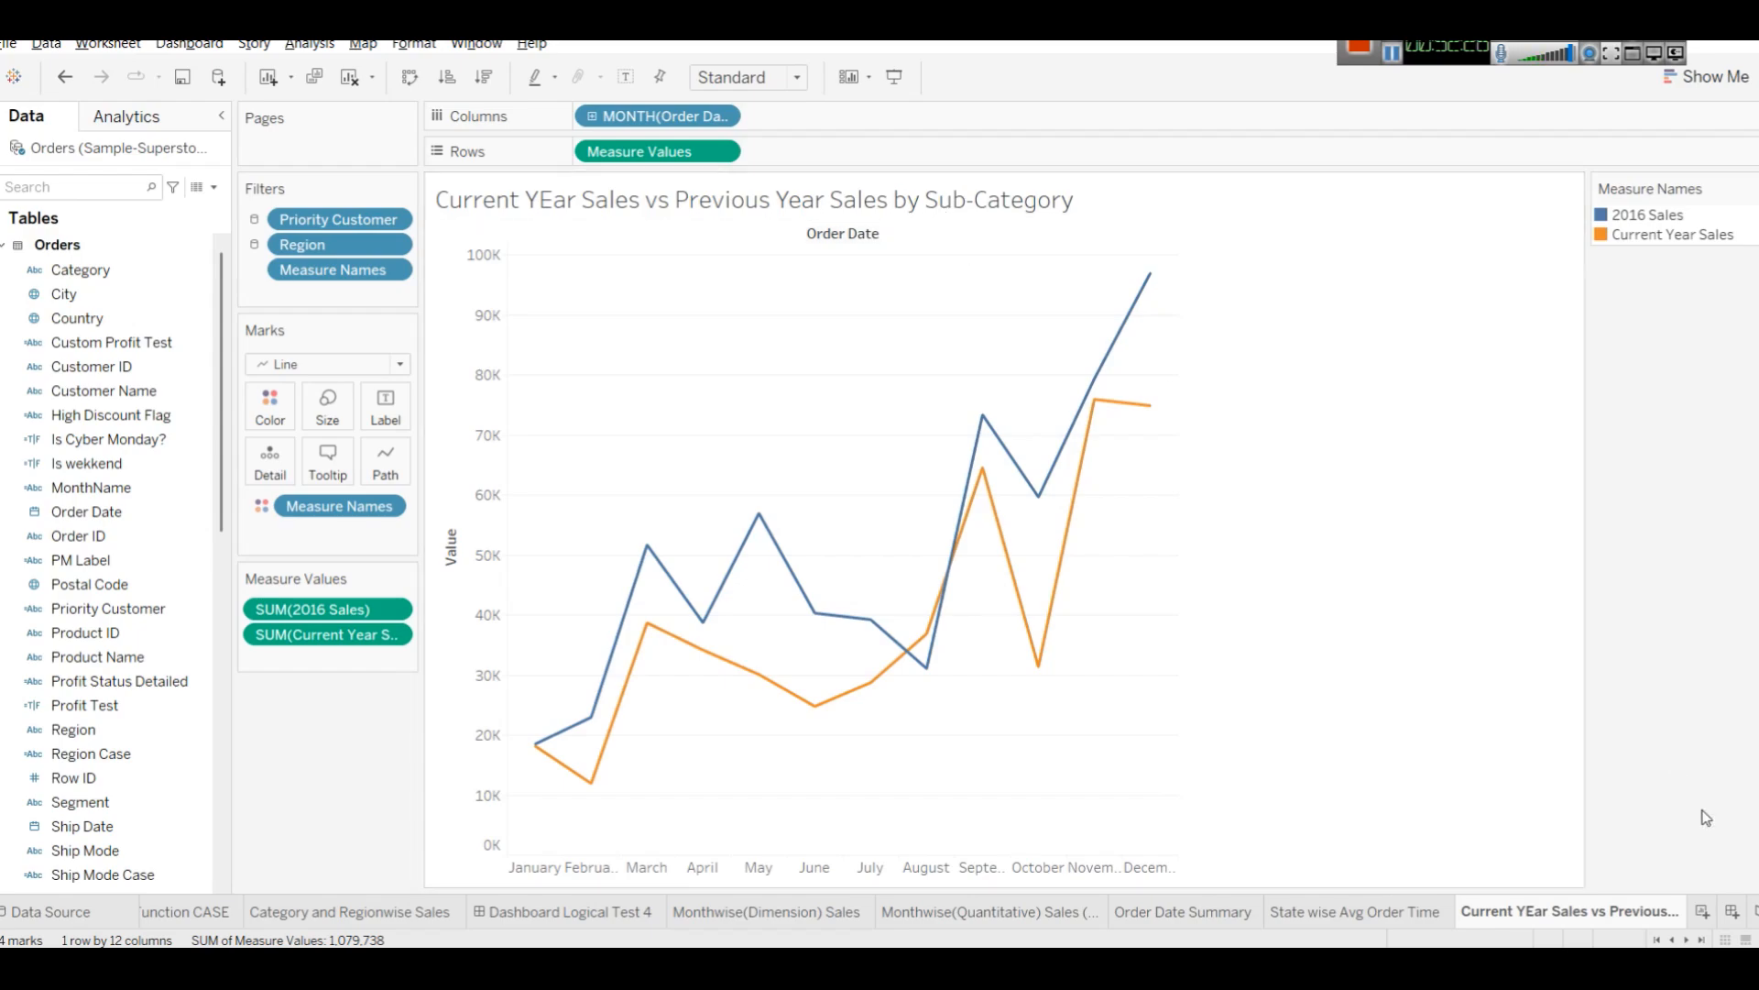
Rename the worksheet so its title ends with by Month instead of by Sub-Category.
right_click(1609, 912)
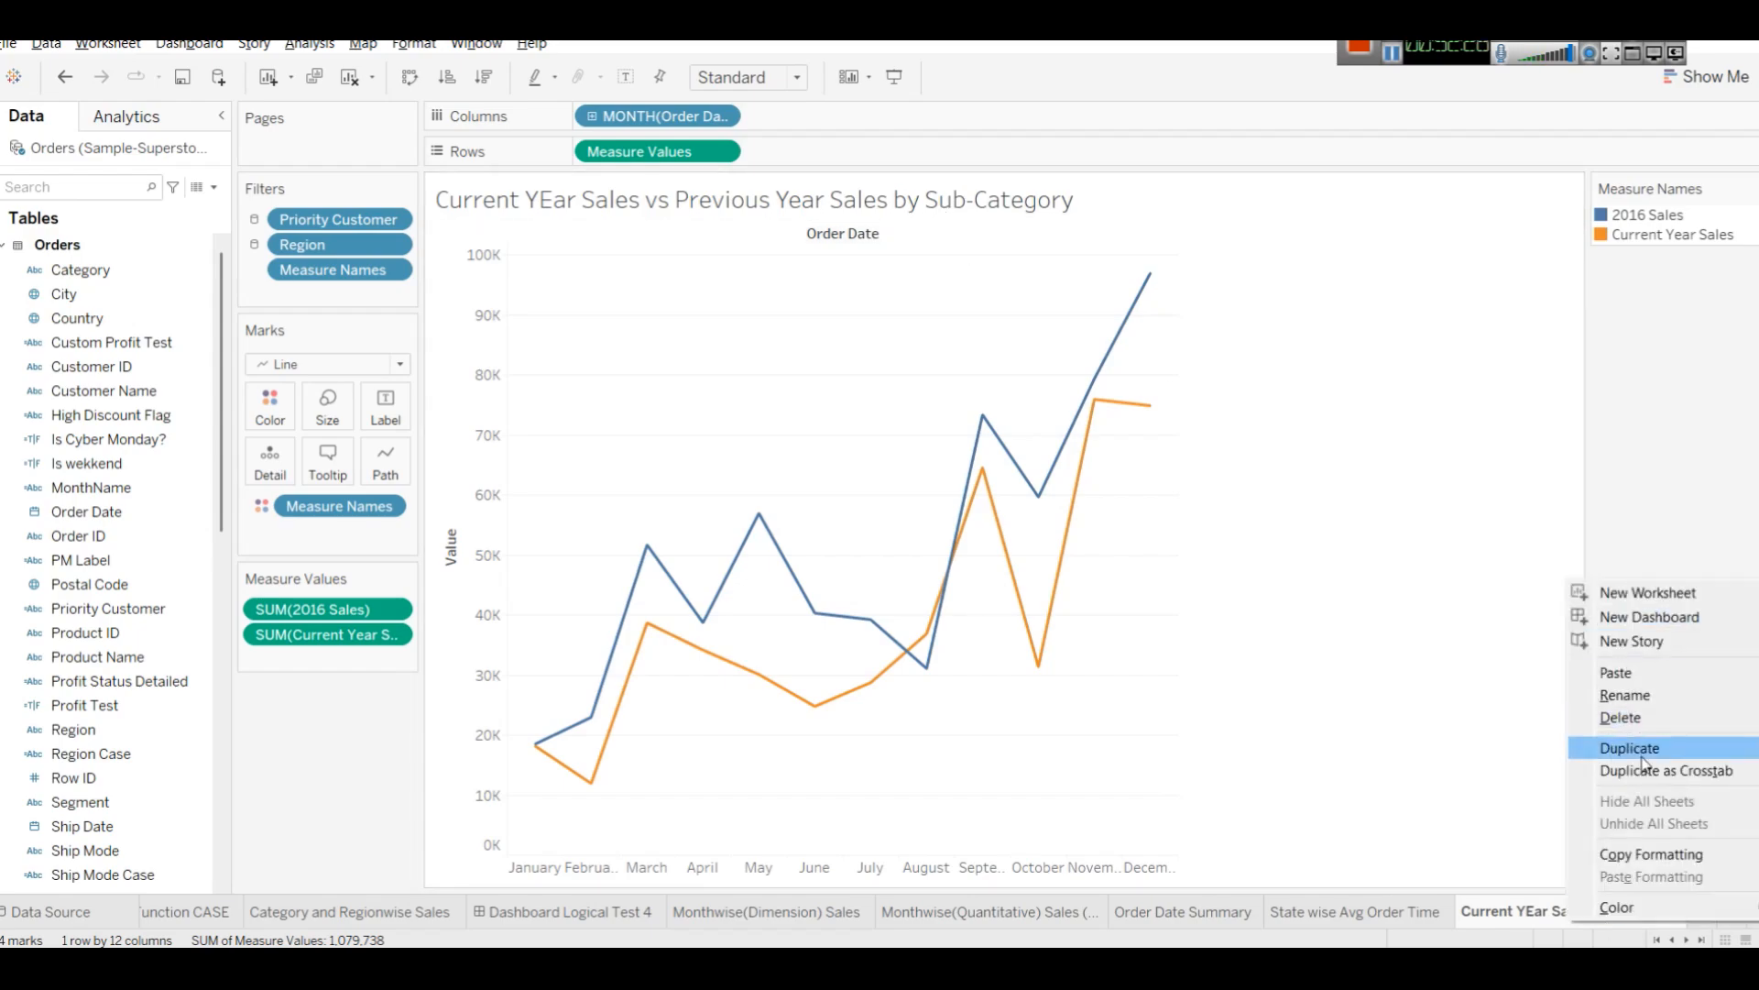
click(1640, 695)
key(End)
key(BackSpace)
key(BackSpace)
key(BackSpace)
key(BackSpace)
key(BackSpace)
key(BackSpace)
key(BackSpace)
key(BackSpace)
key(BackSpace)
key(BackSpace)
key(BackSpace)
key(BackSpace)
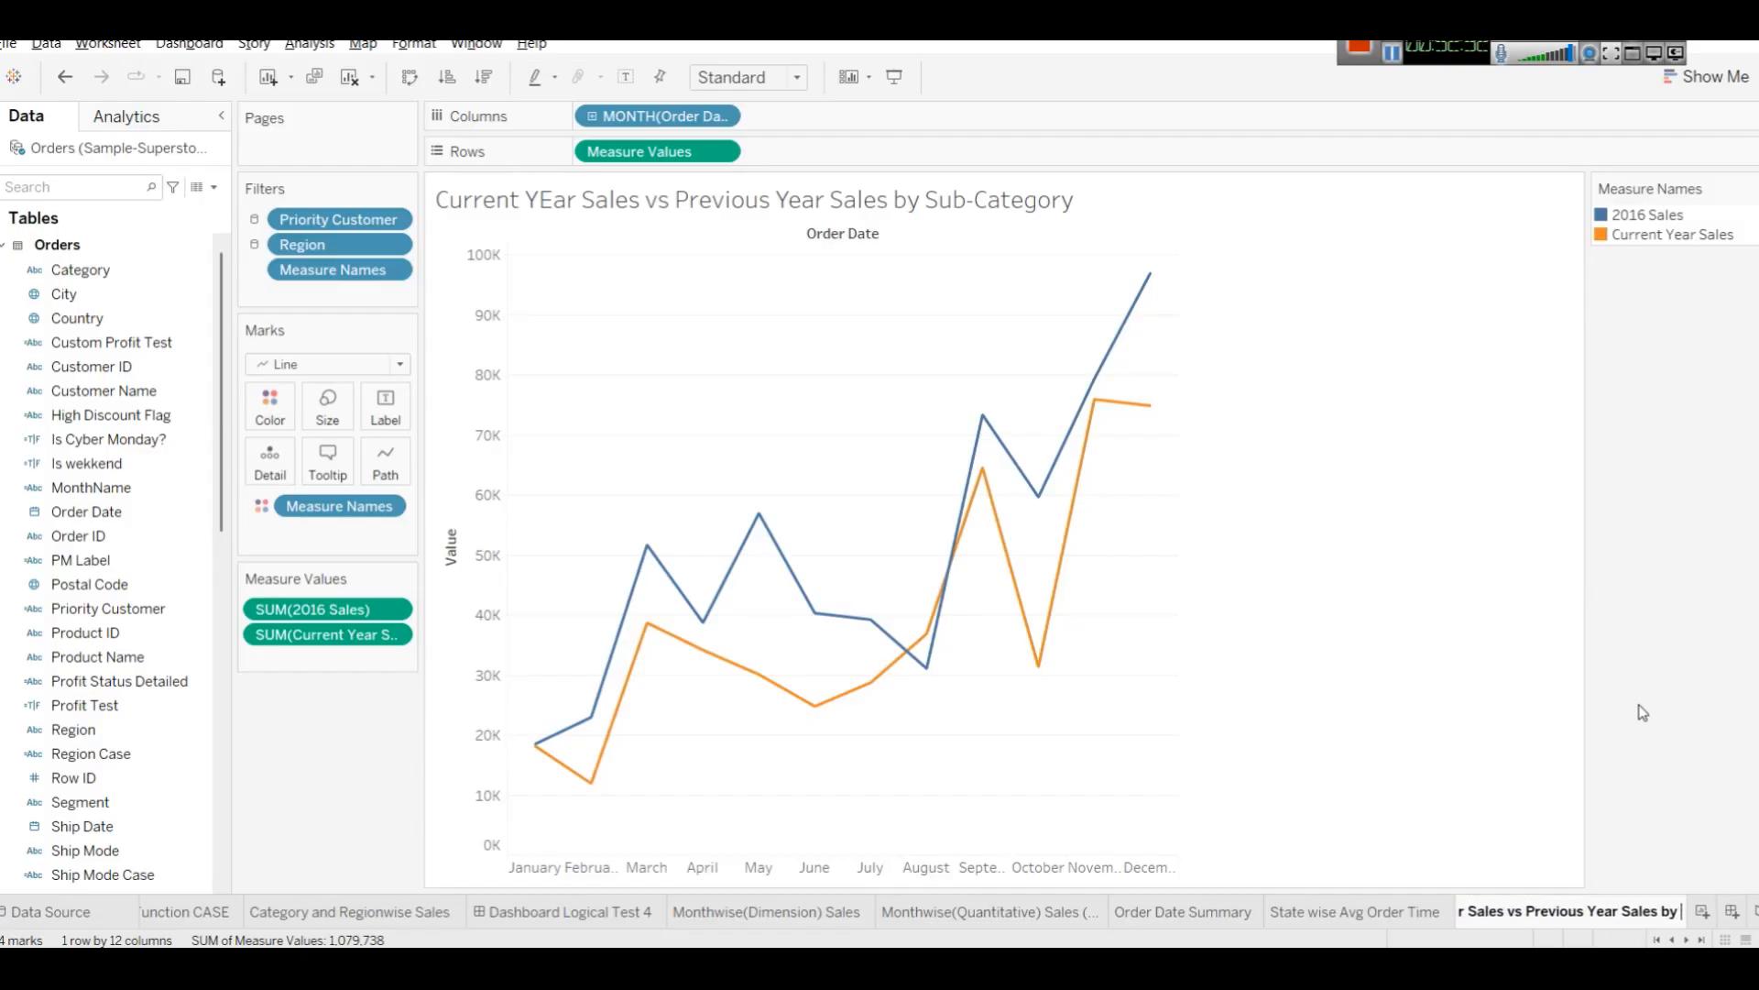
text(Month)
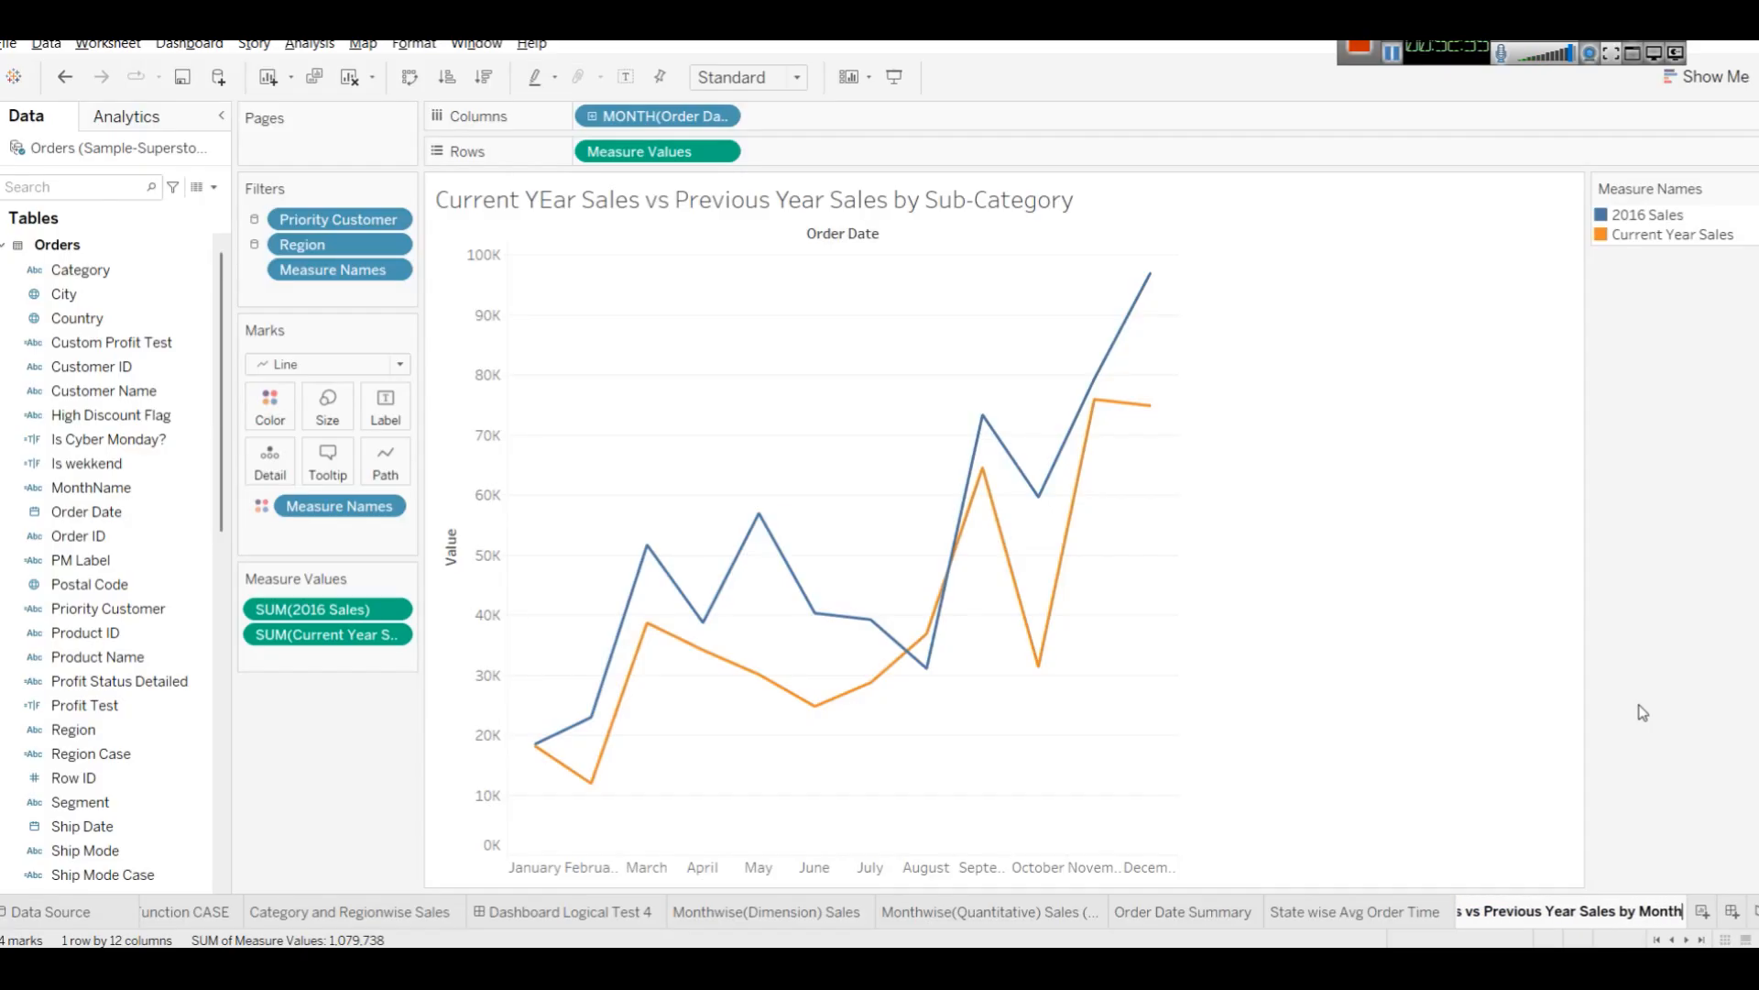
key(Return)
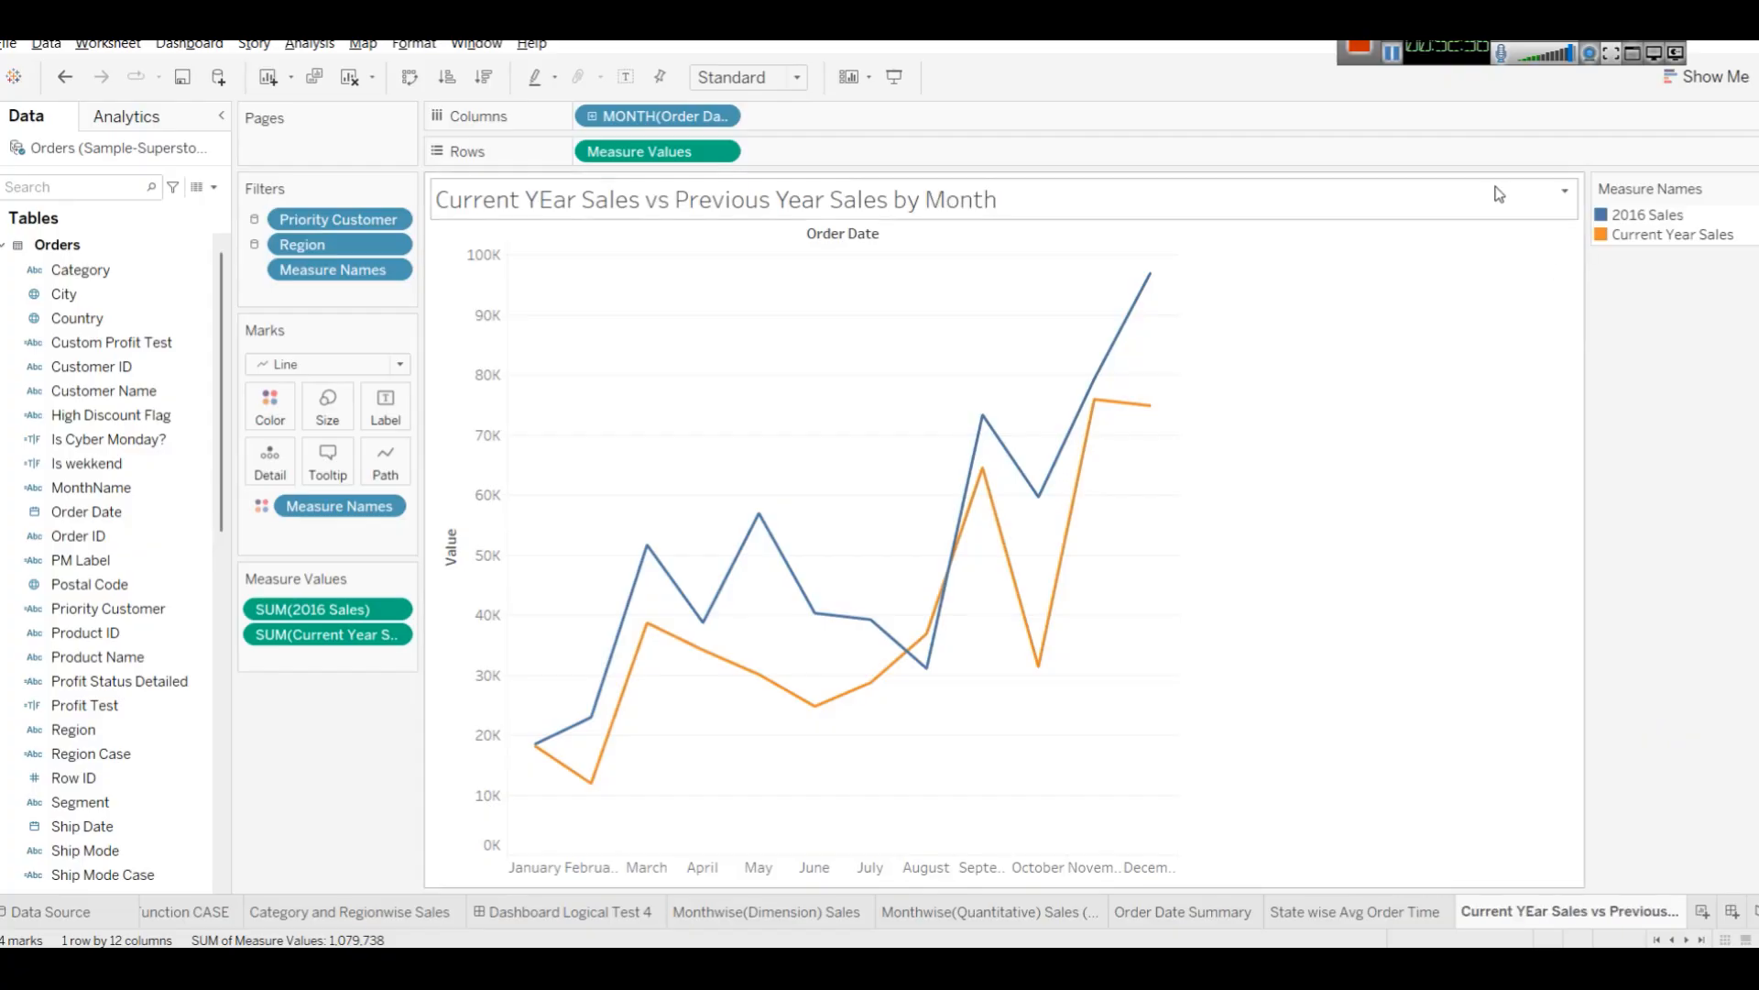
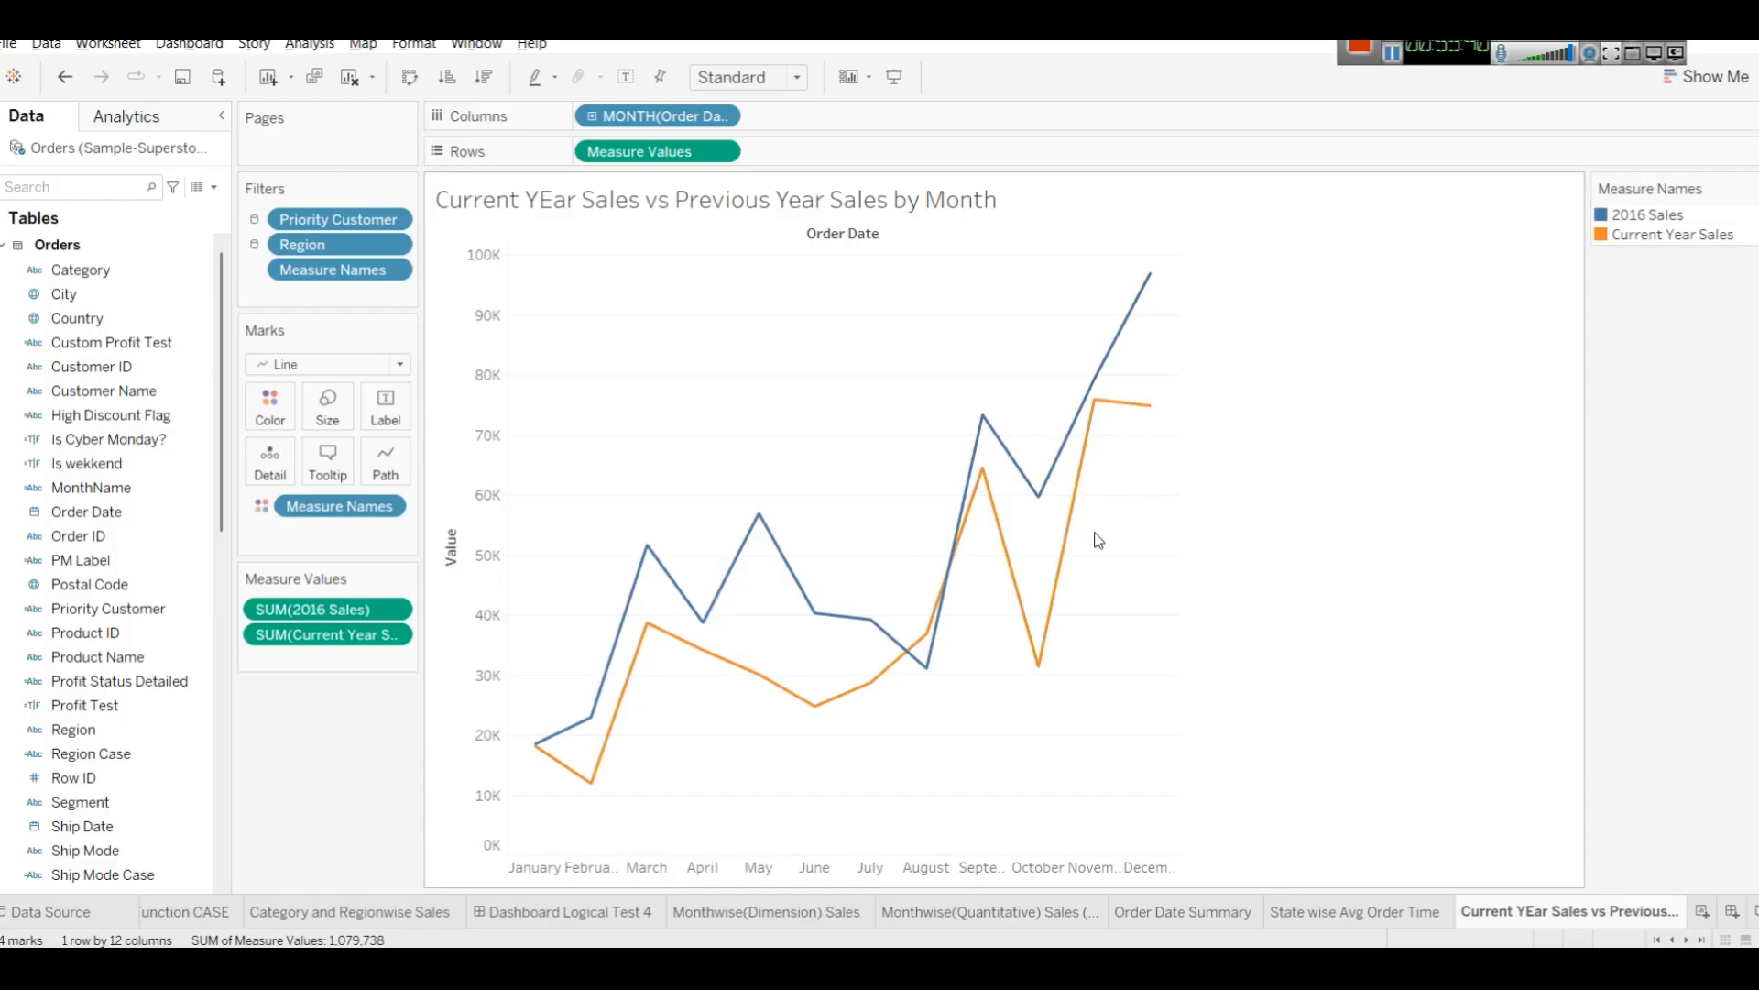
click(1664, 220)
click(1664, 220)
click(1038, 663)
click(1035, 639)
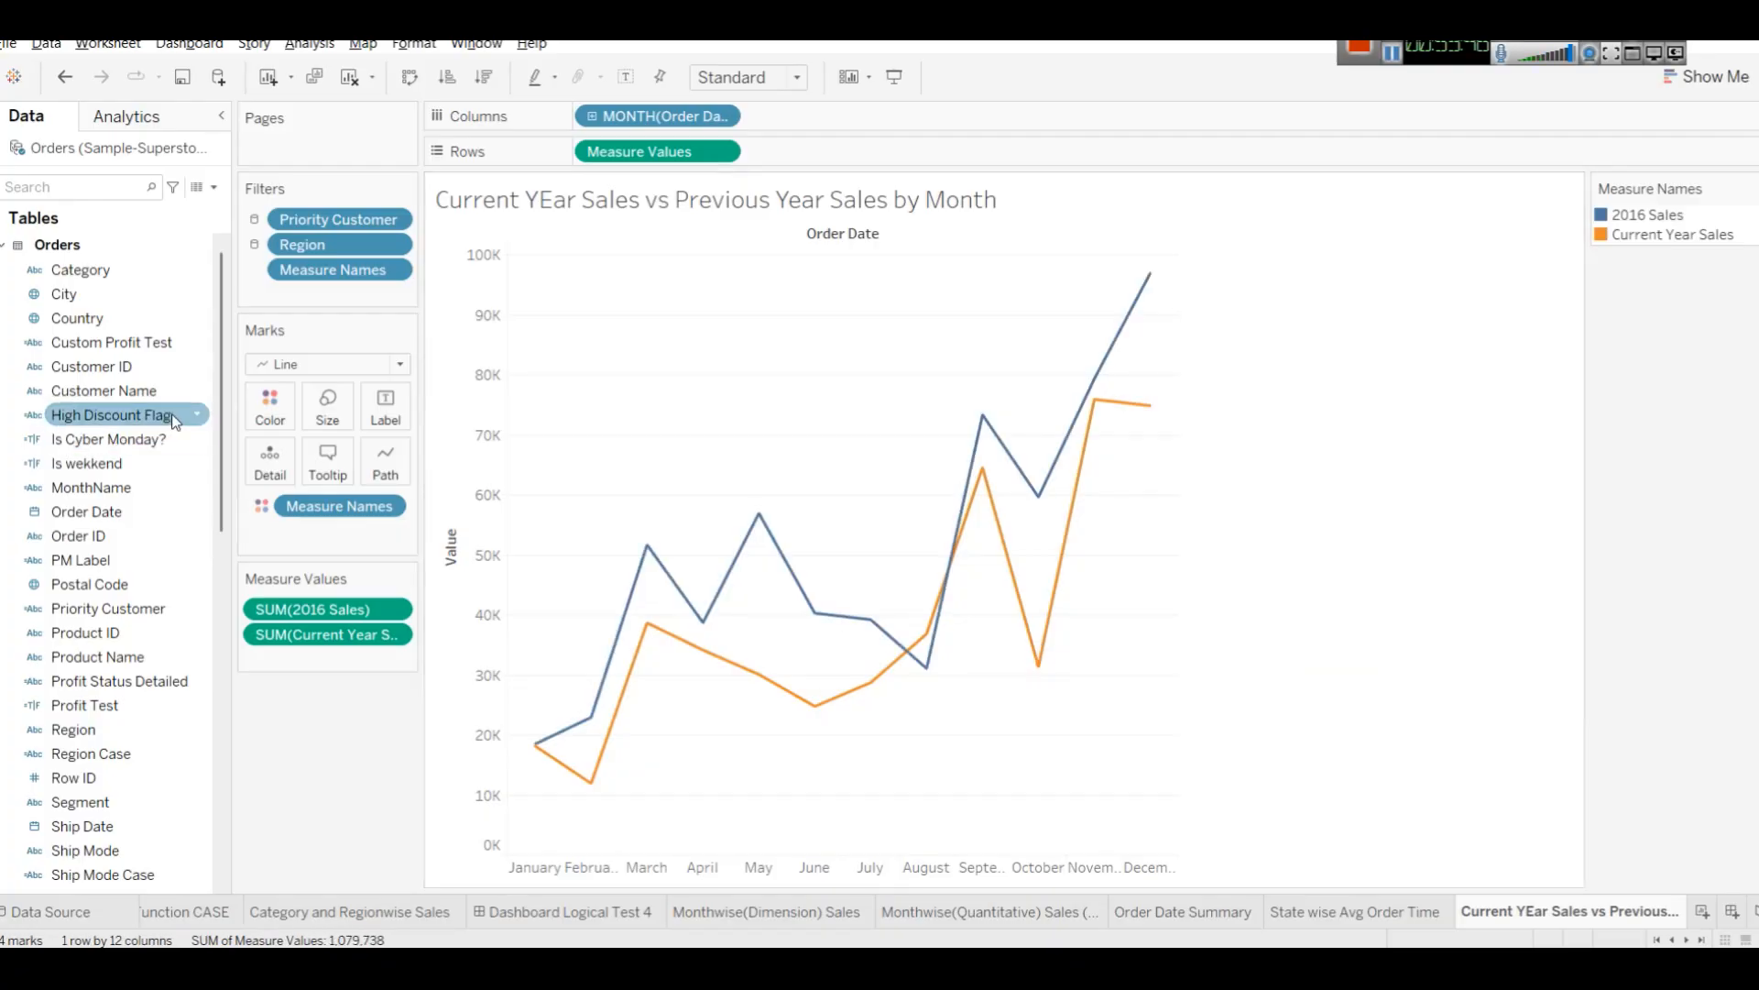
click(287, 371)
click(287, 371)
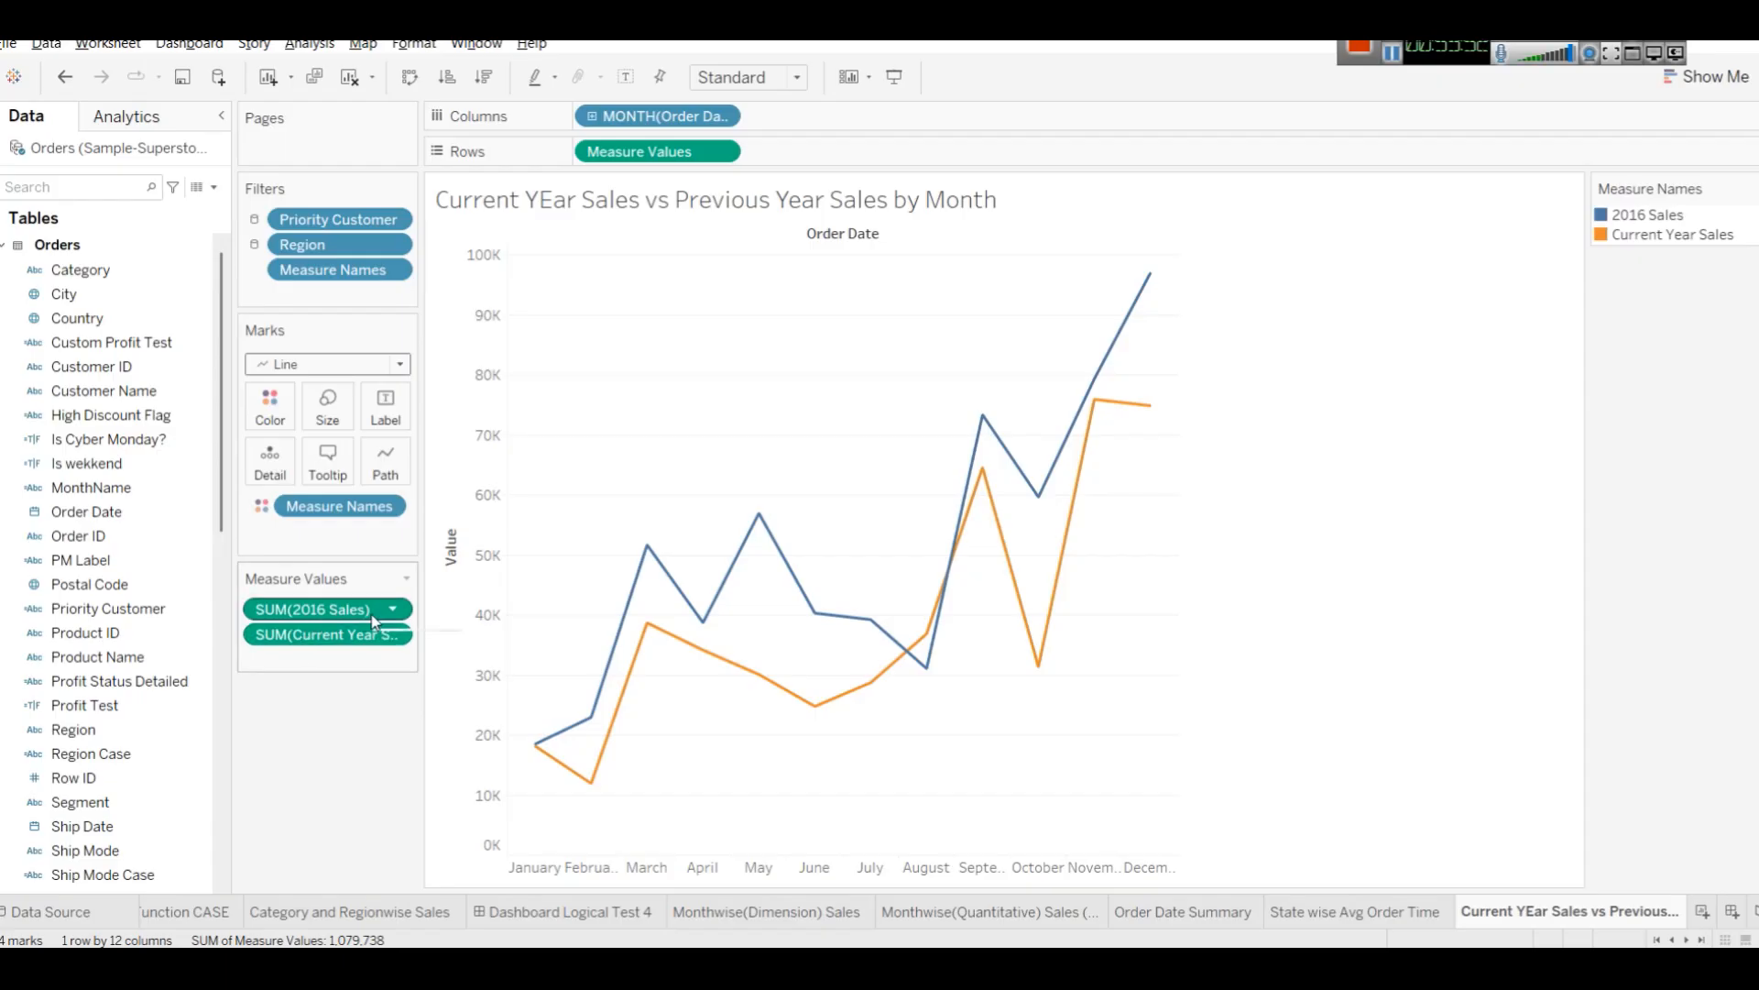
Recolor the 2016 Sales line yellow through the color settings, then undo the color change.
click(270, 408)
click(293, 468)
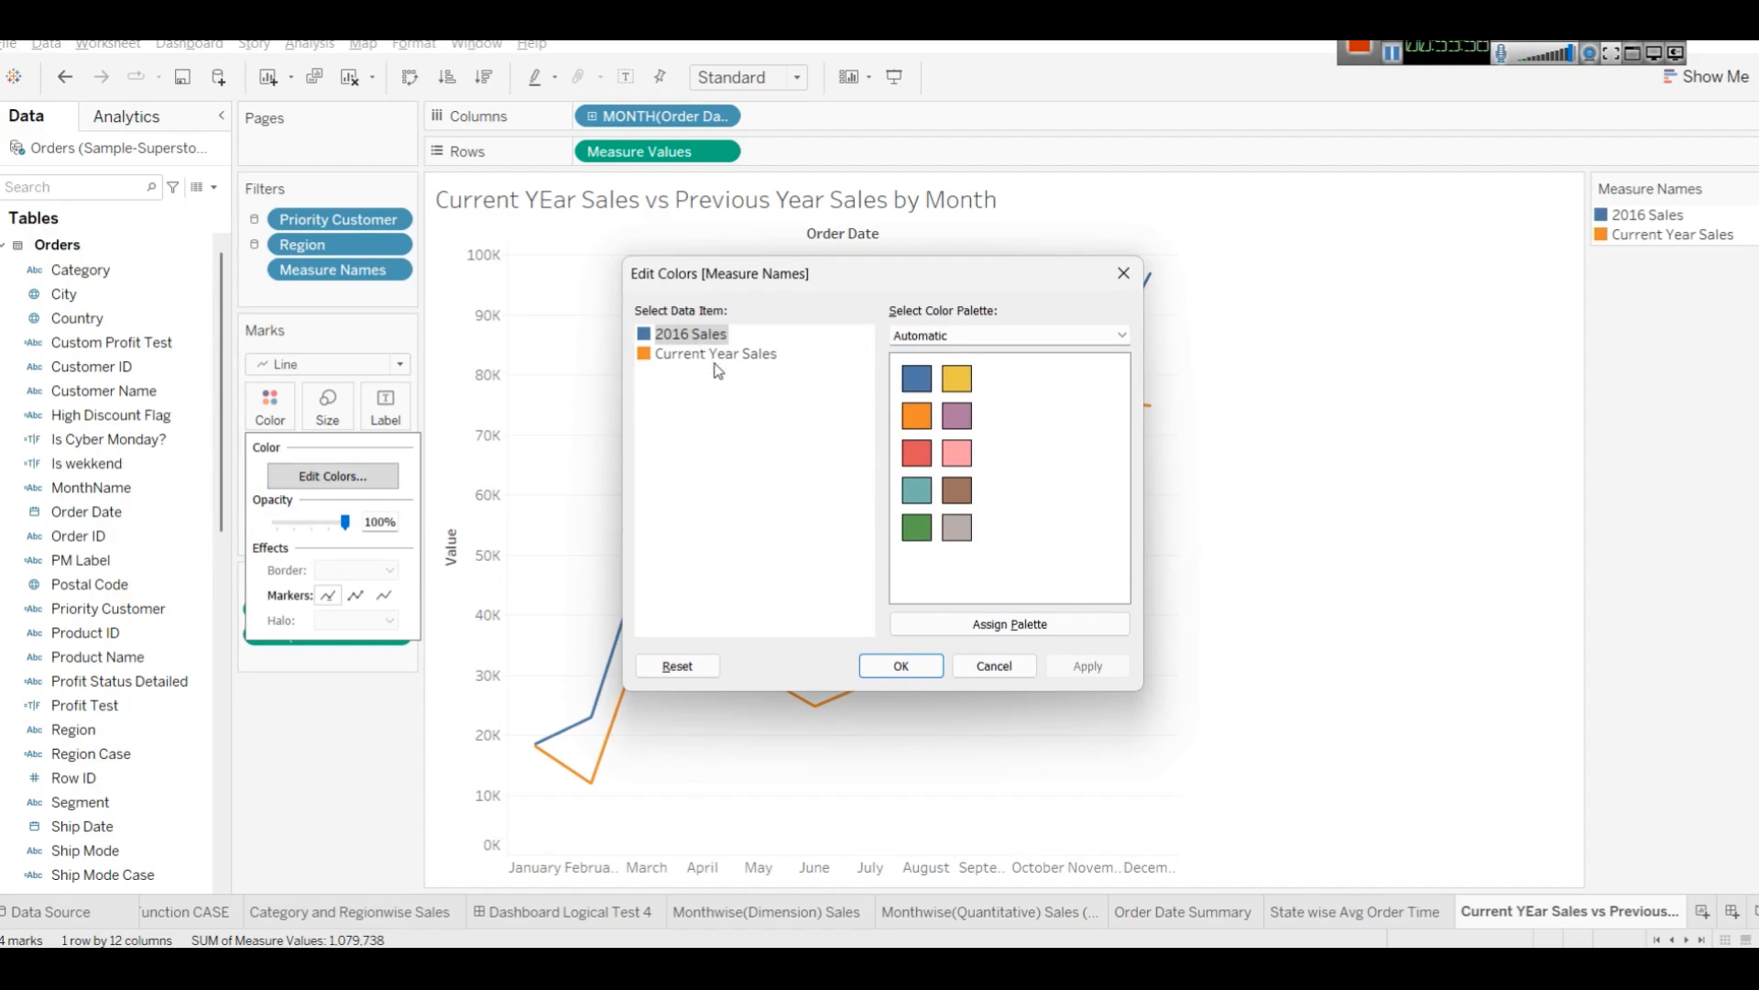
click(669, 358)
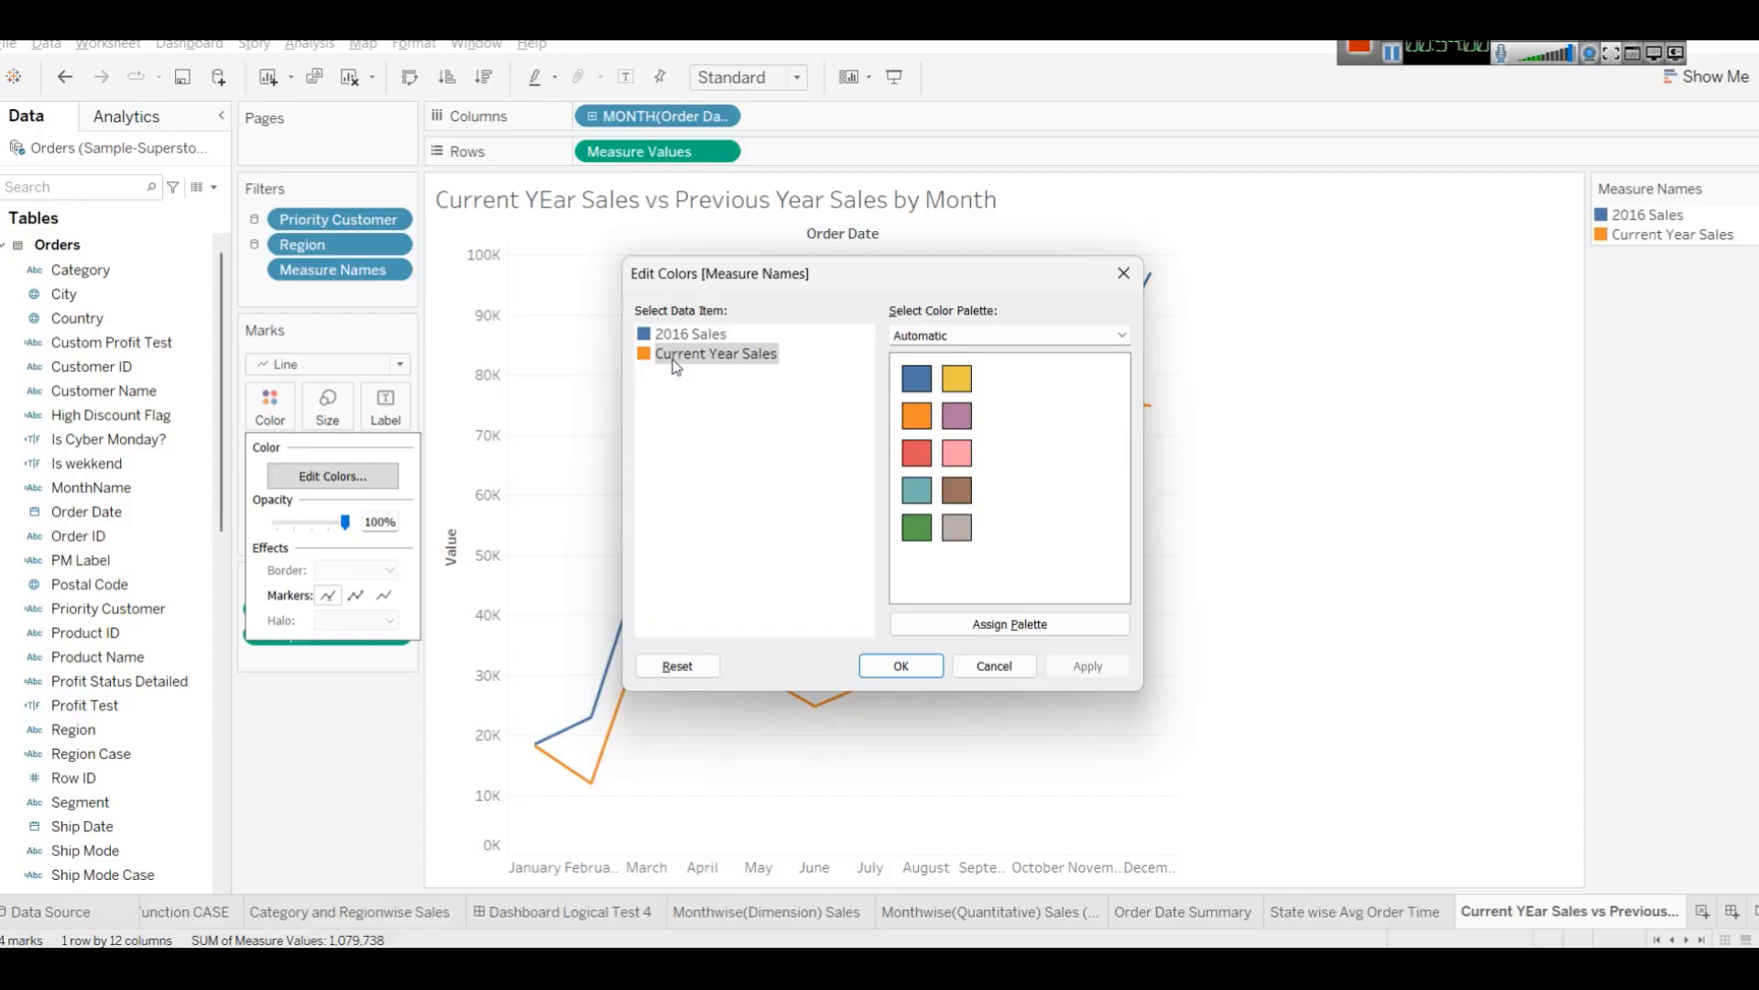
click(675, 339)
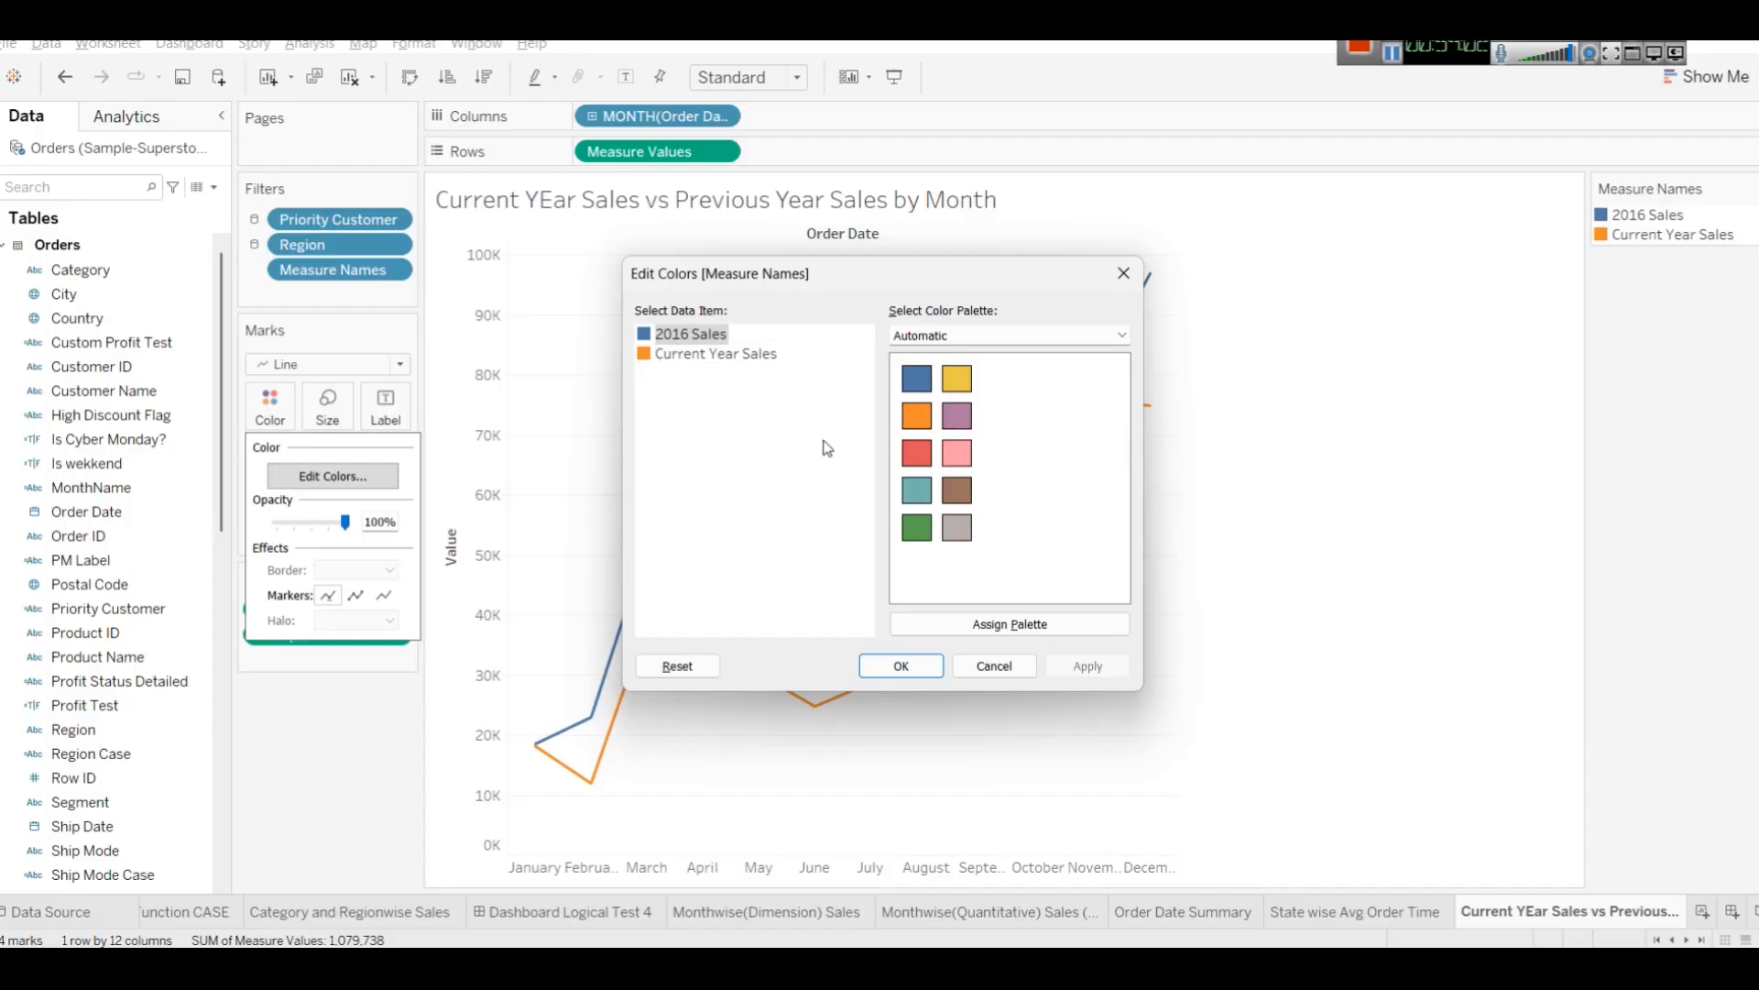
click(958, 381)
click(1078, 657)
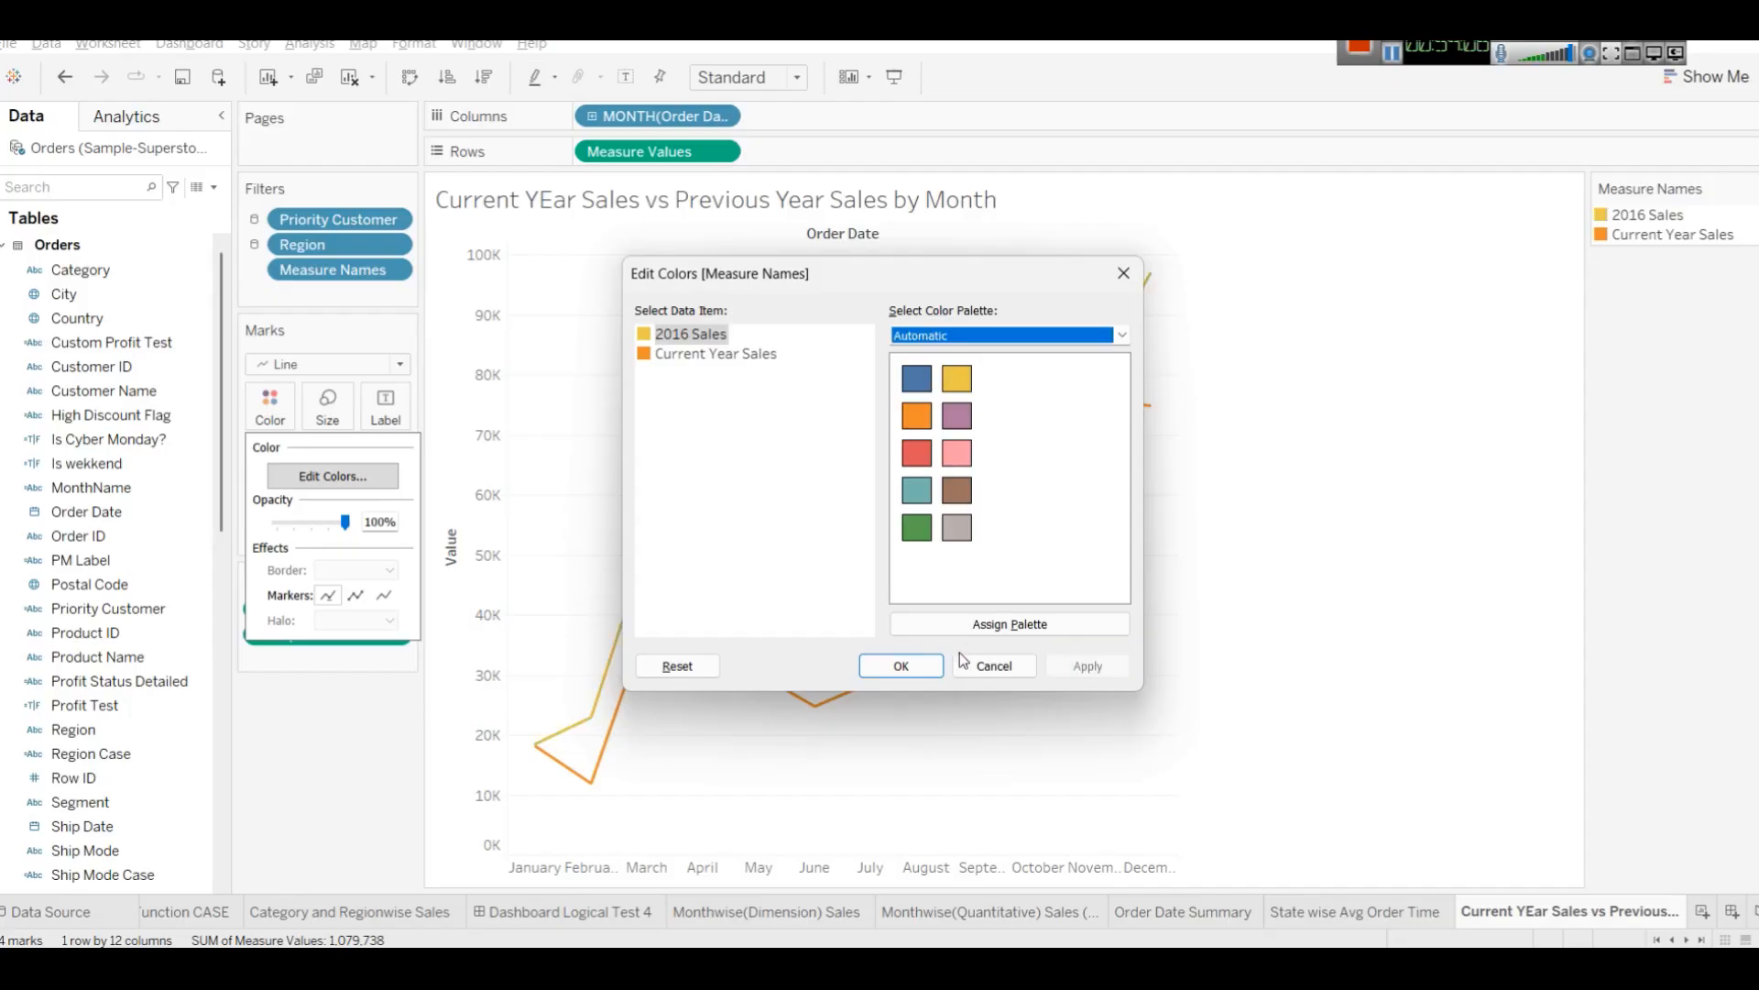
click(901, 665)
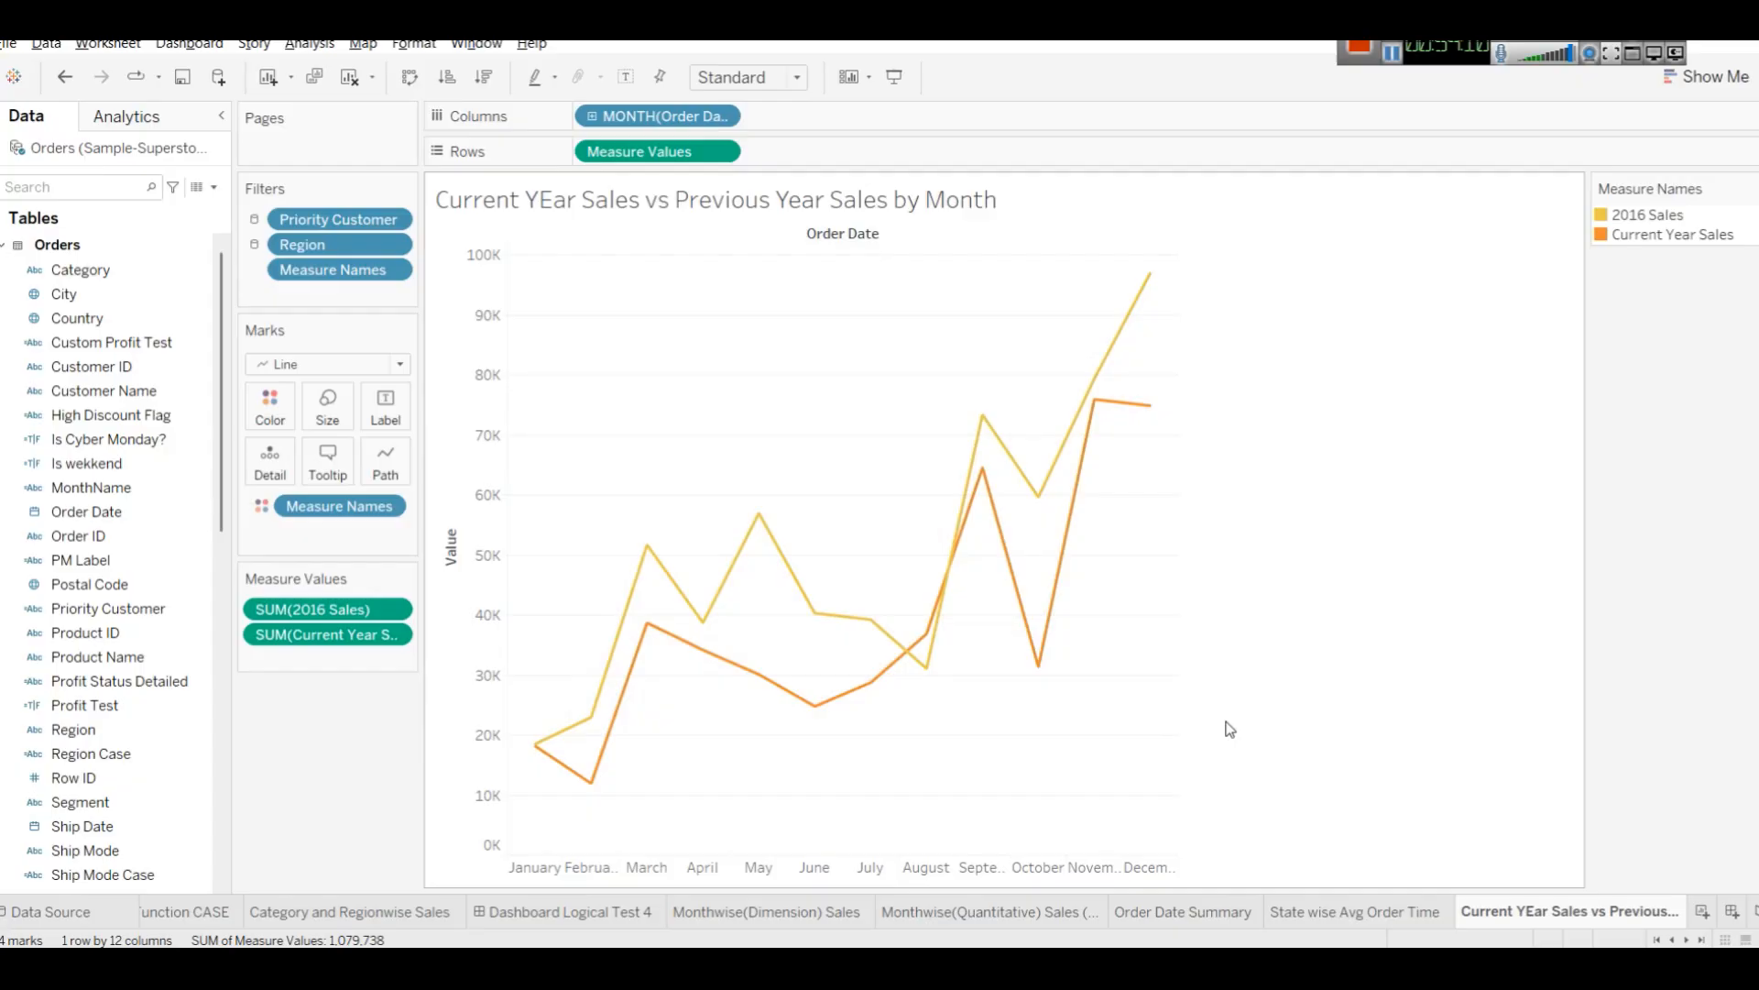
key(ctrl+z)
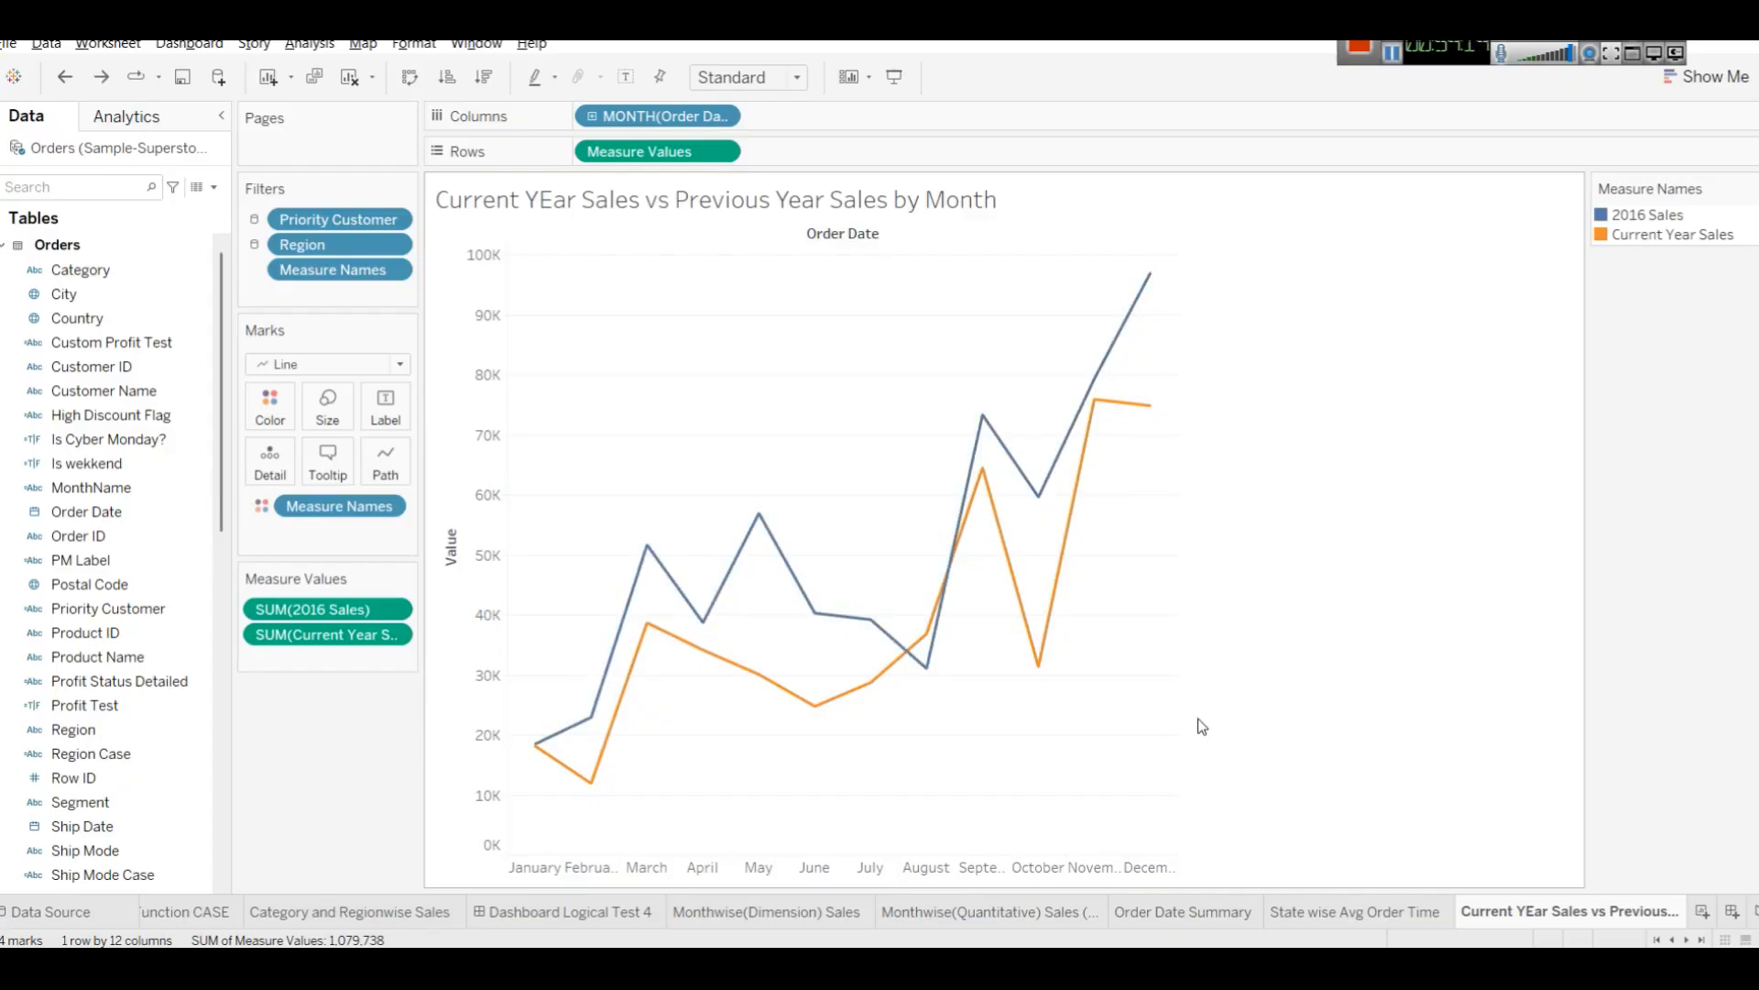
Try the stepped and jump line types for the lines, then return to linear lines.
click(407, 471)
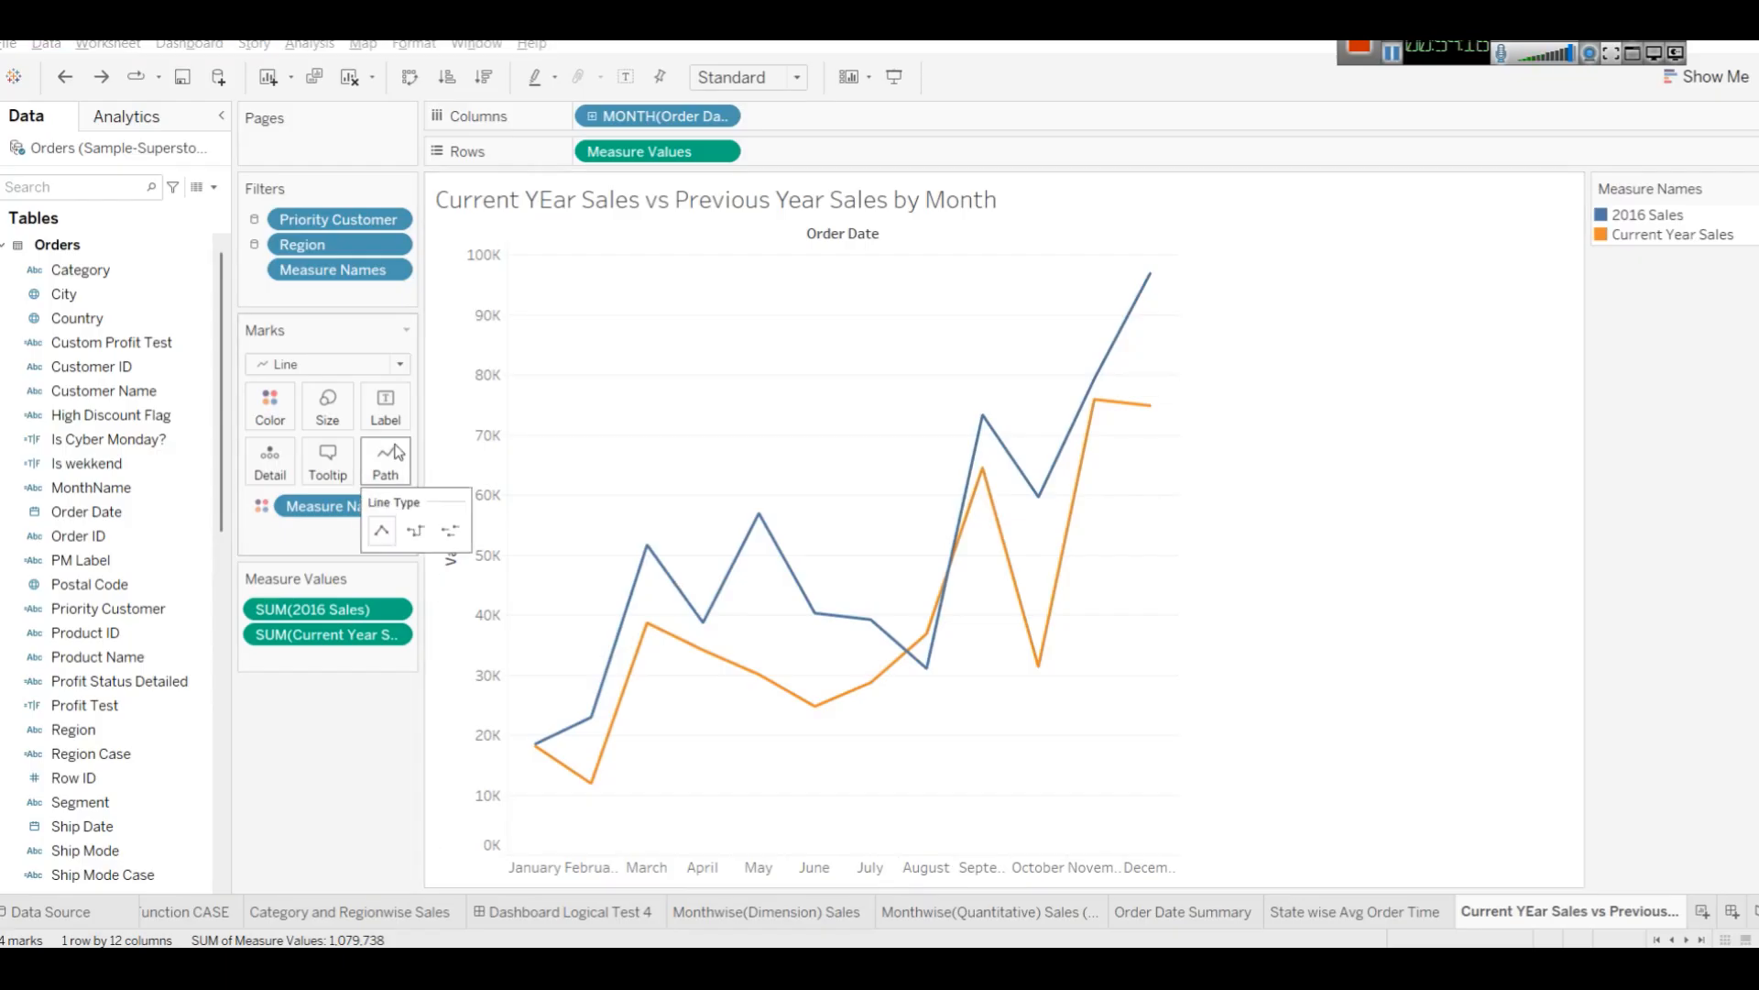
click(417, 531)
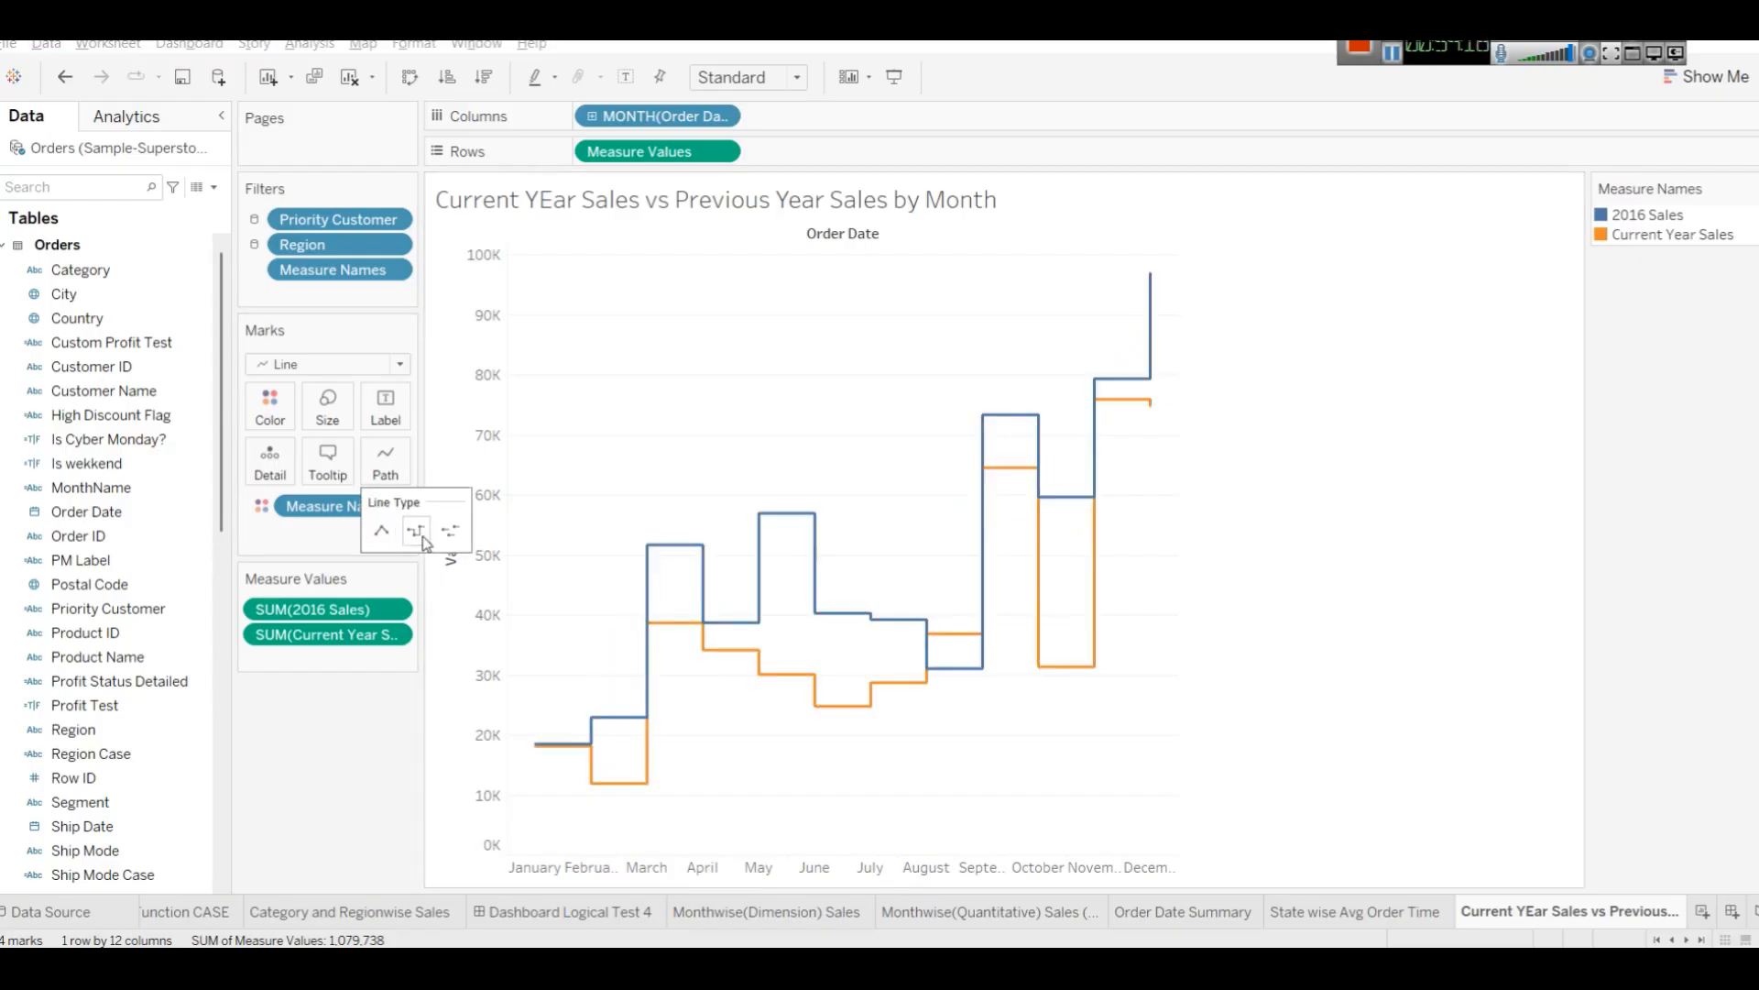
click(450, 531)
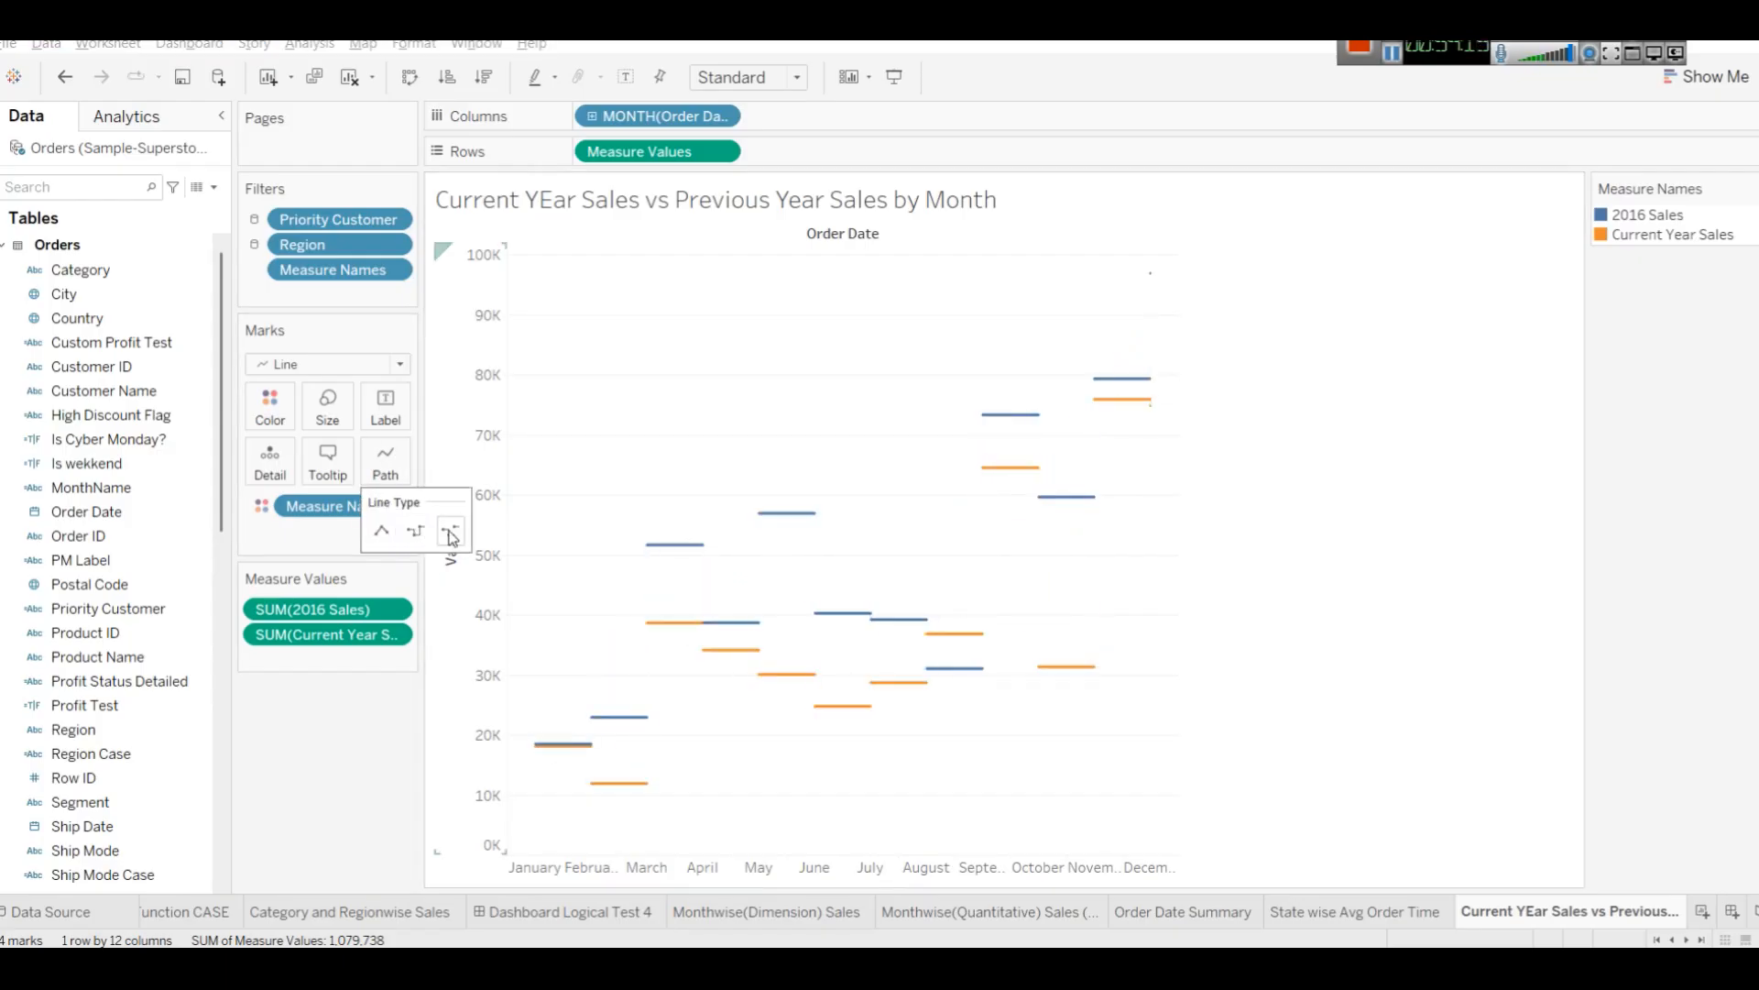
click(395, 535)
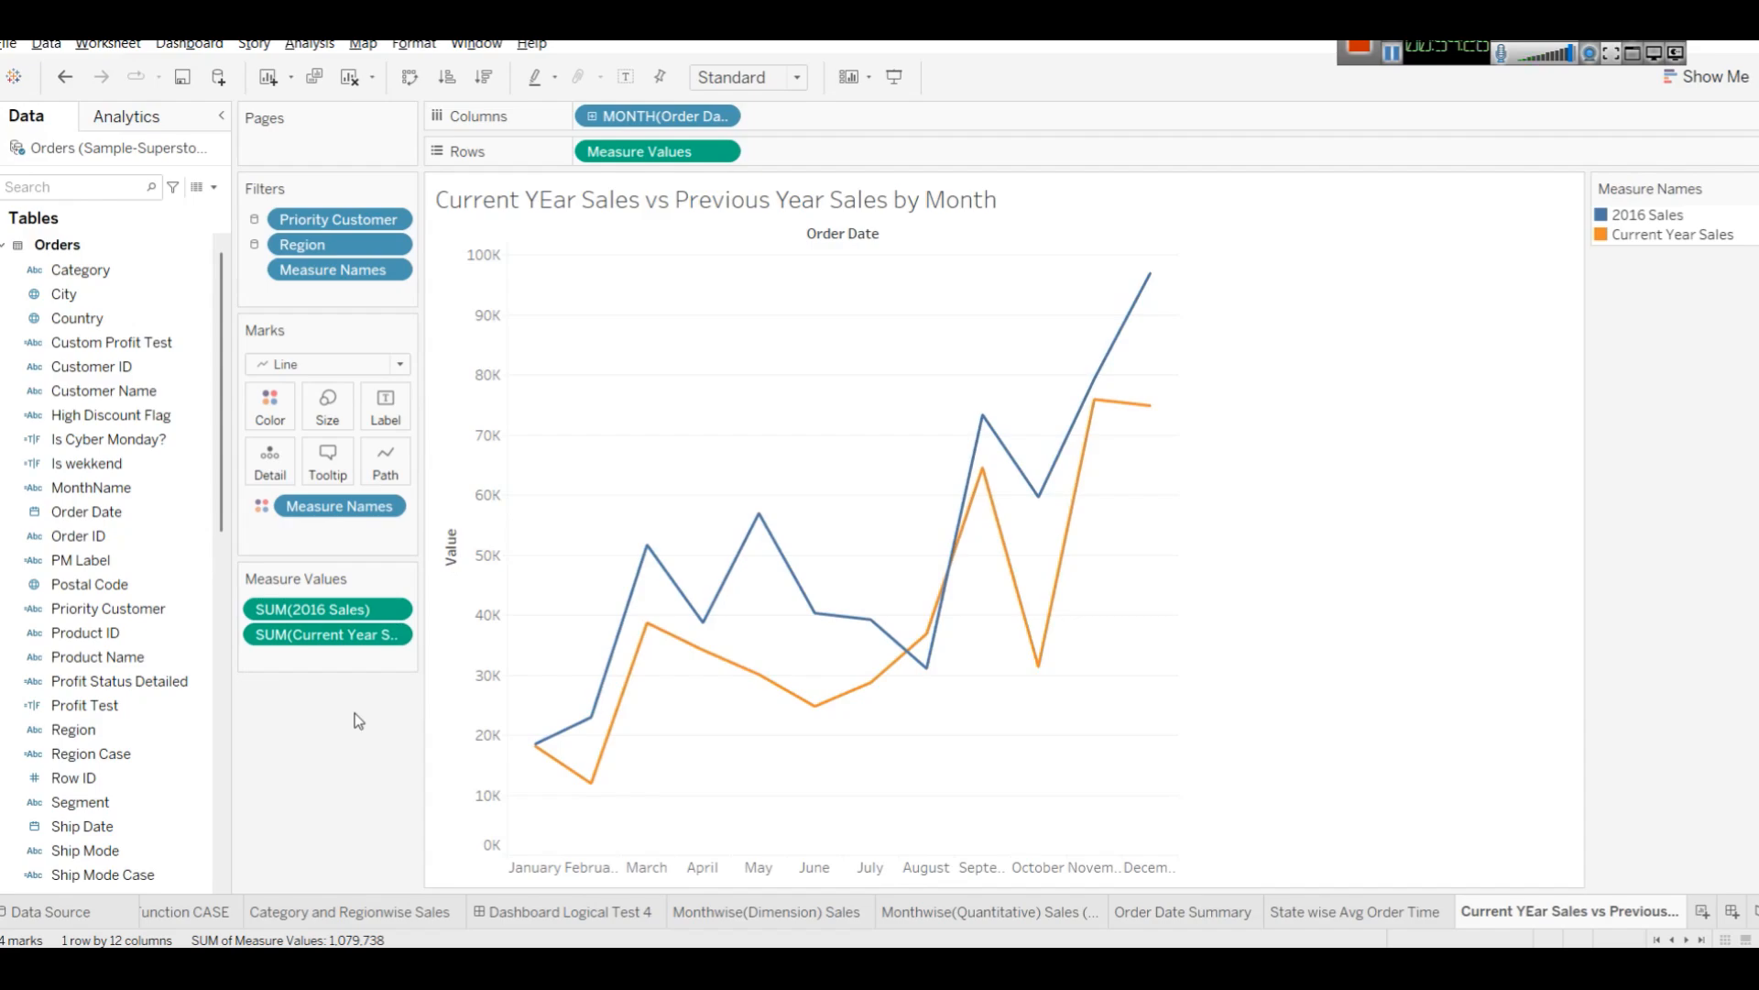
Format the sheet title in dark red and bold.
double_click(638, 202)
key(ctrl+a)
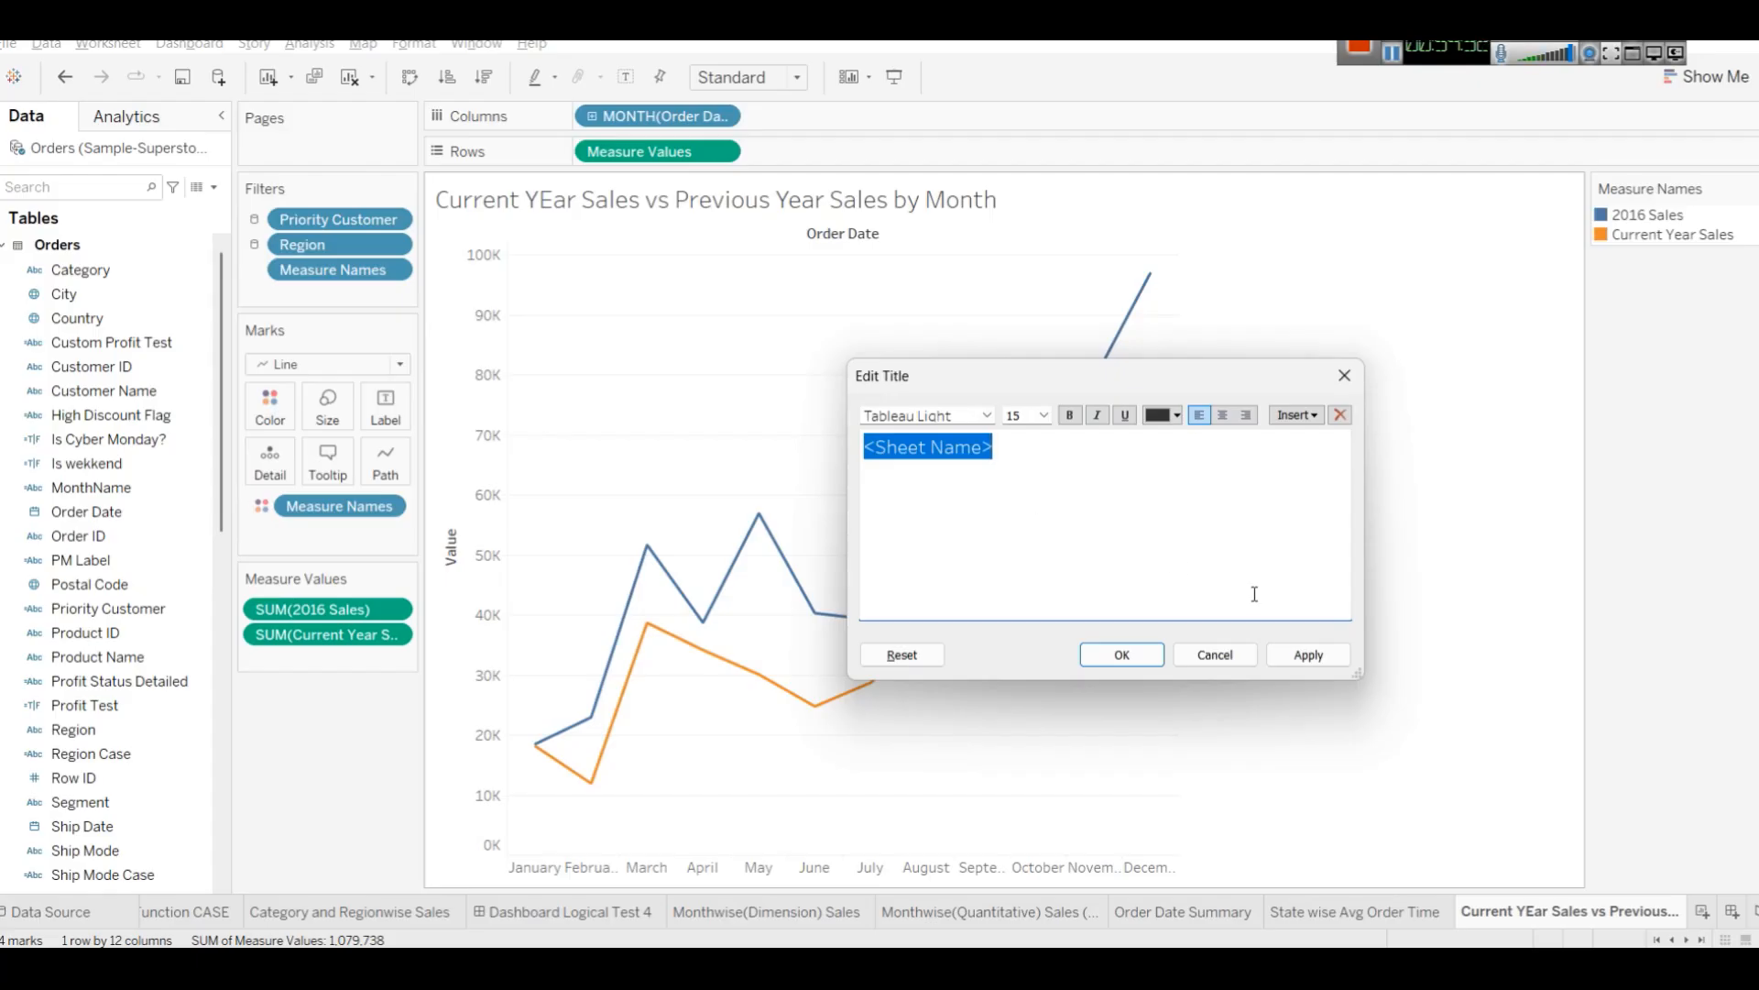
click(1162, 416)
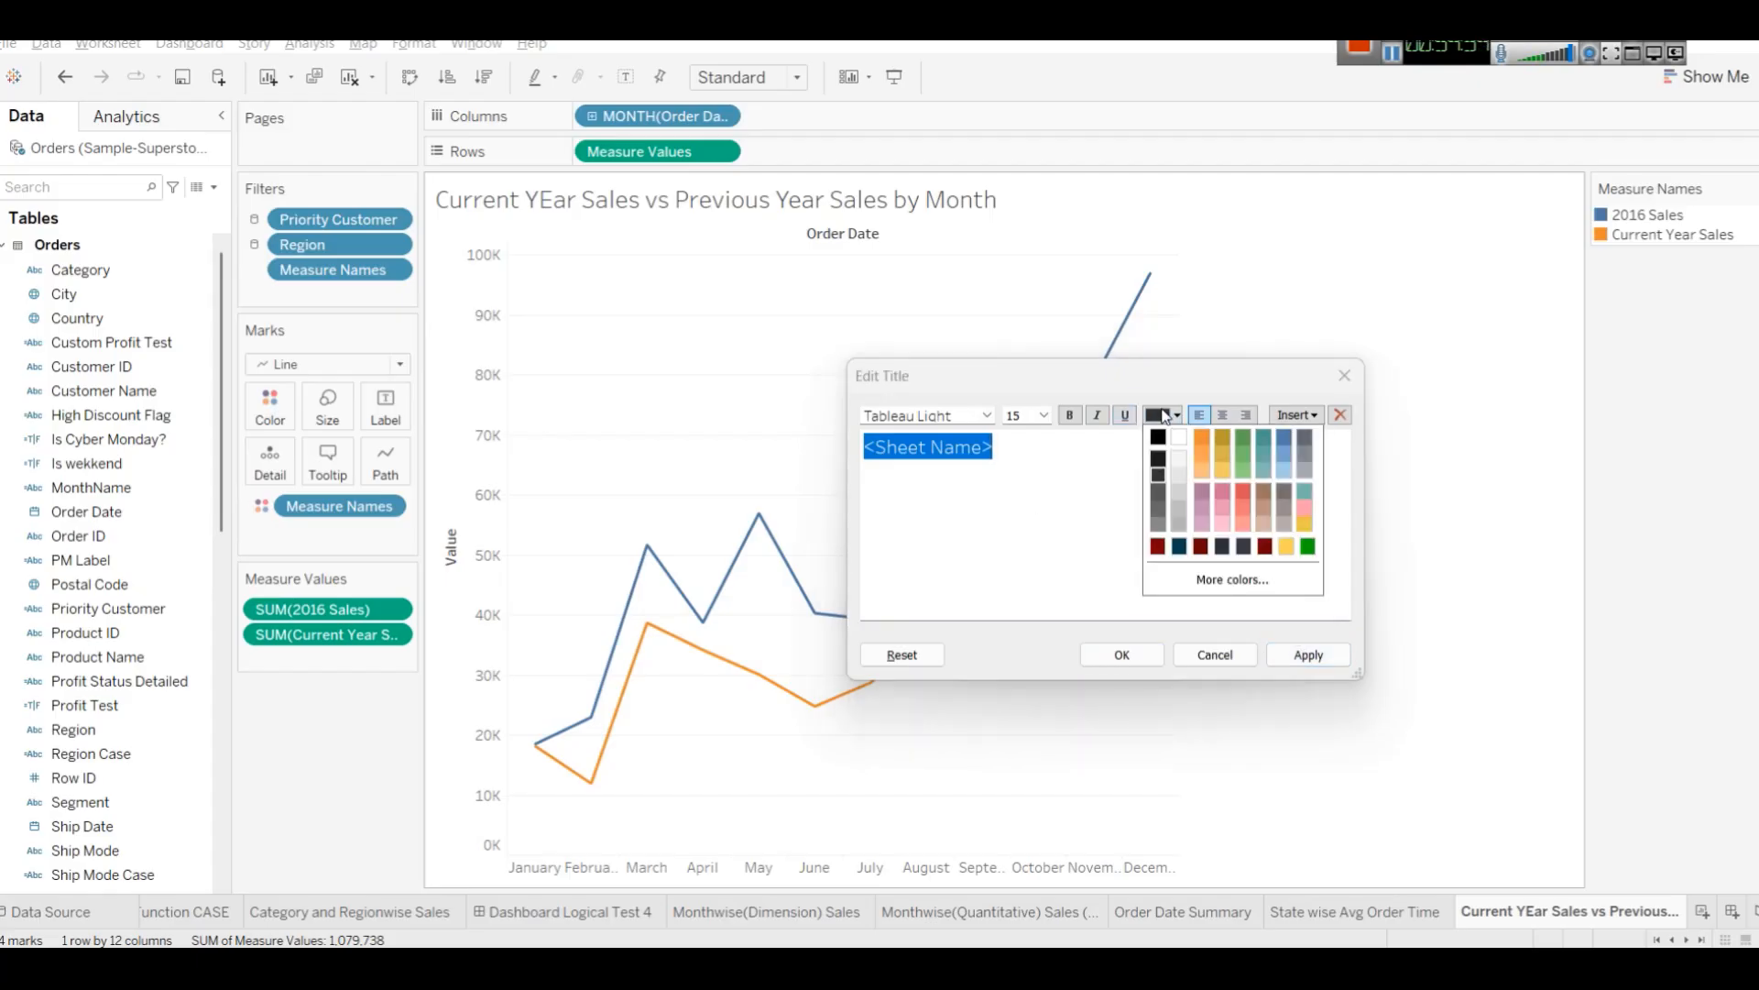
click(1153, 550)
click(1074, 414)
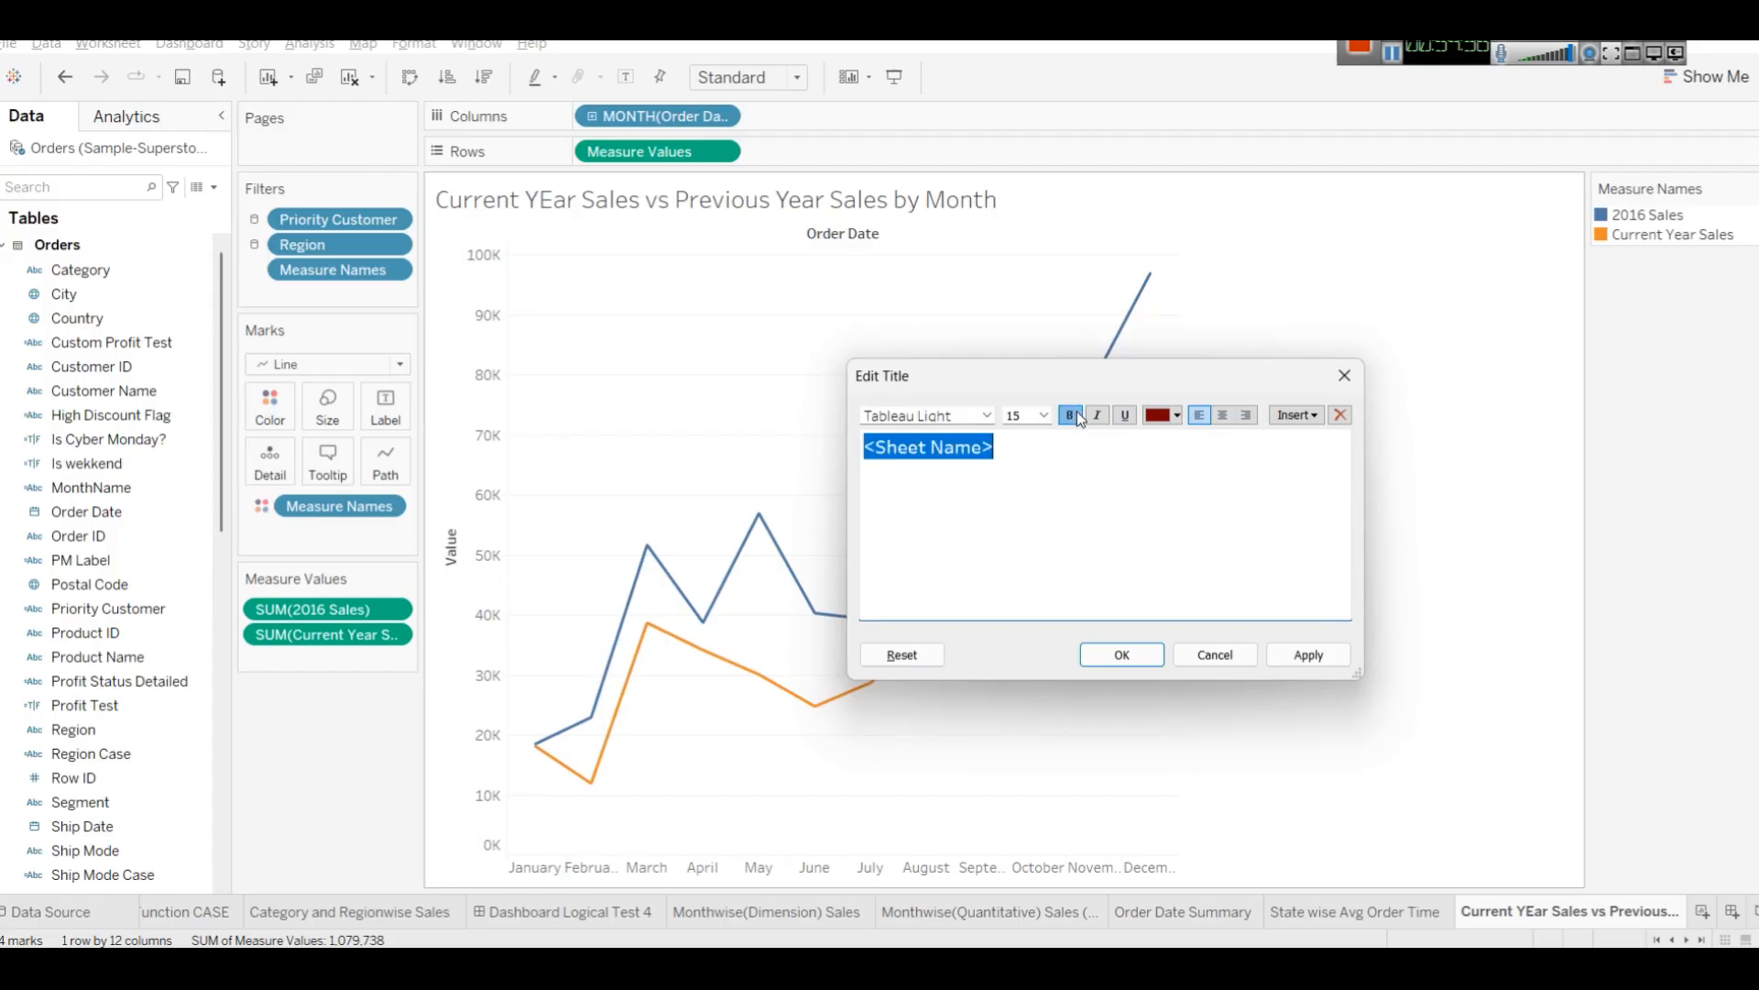
click(1309, 654)
click(1102, 653)
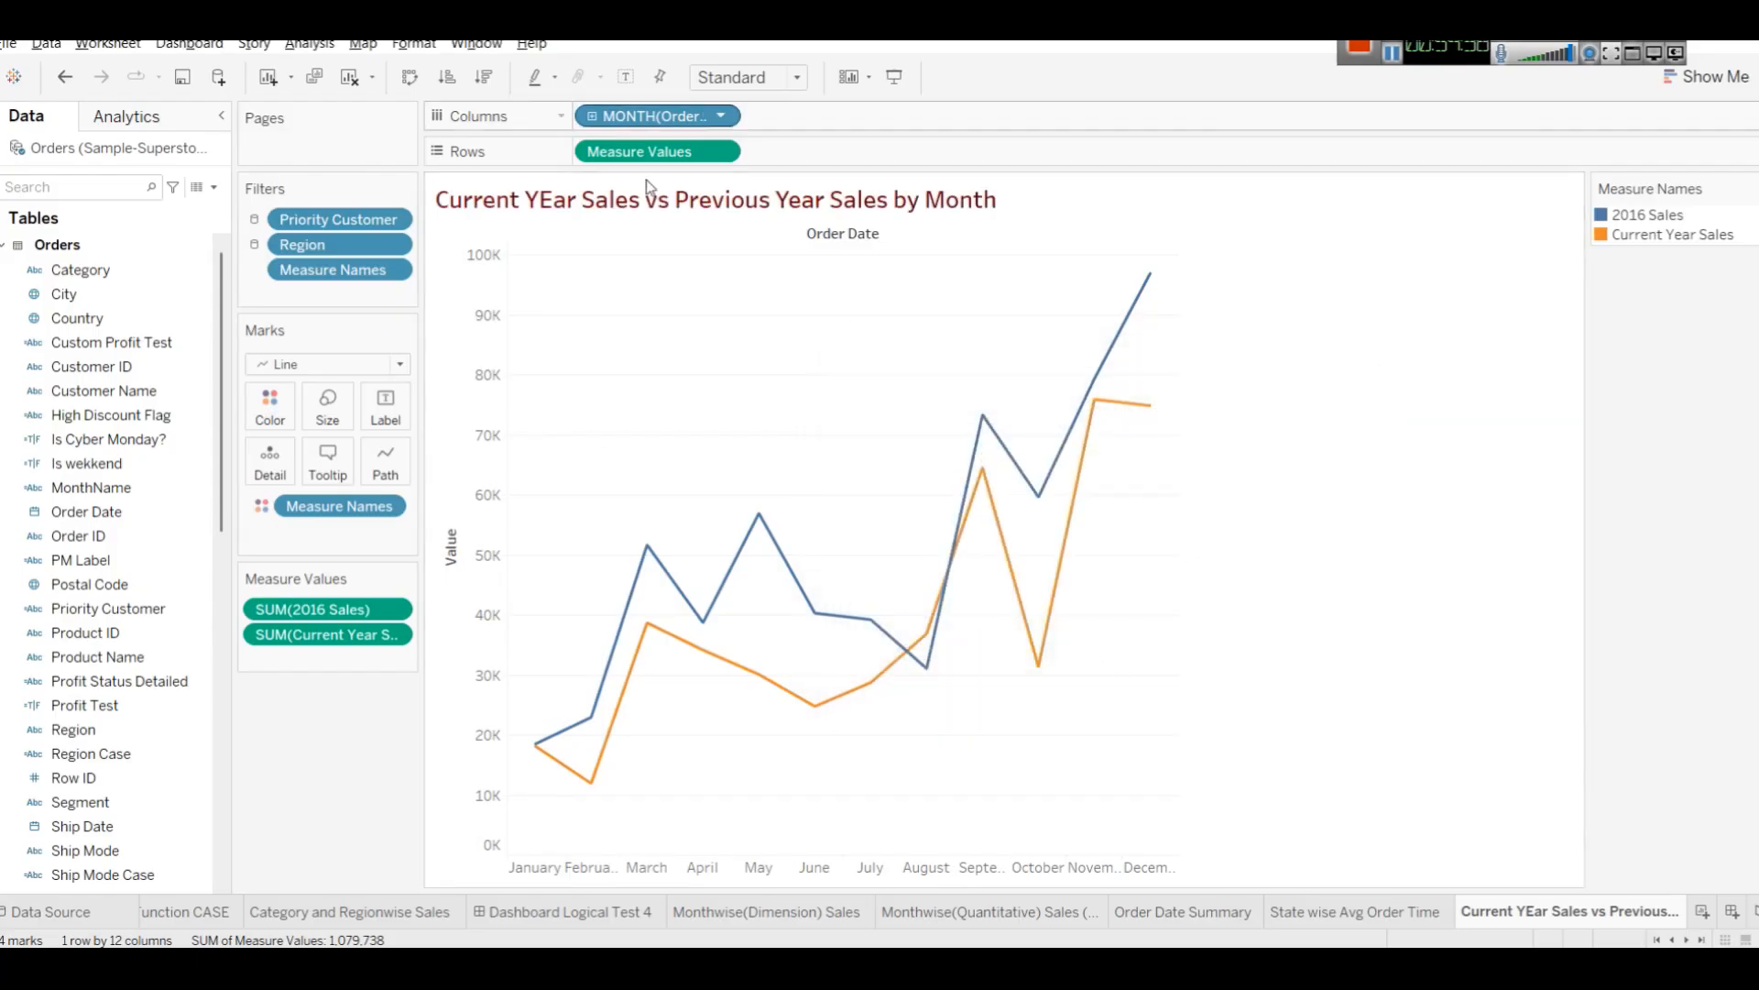
Try continuous month for Order Date on Columns, then switch back to the discrete month part.
click(721, 116)
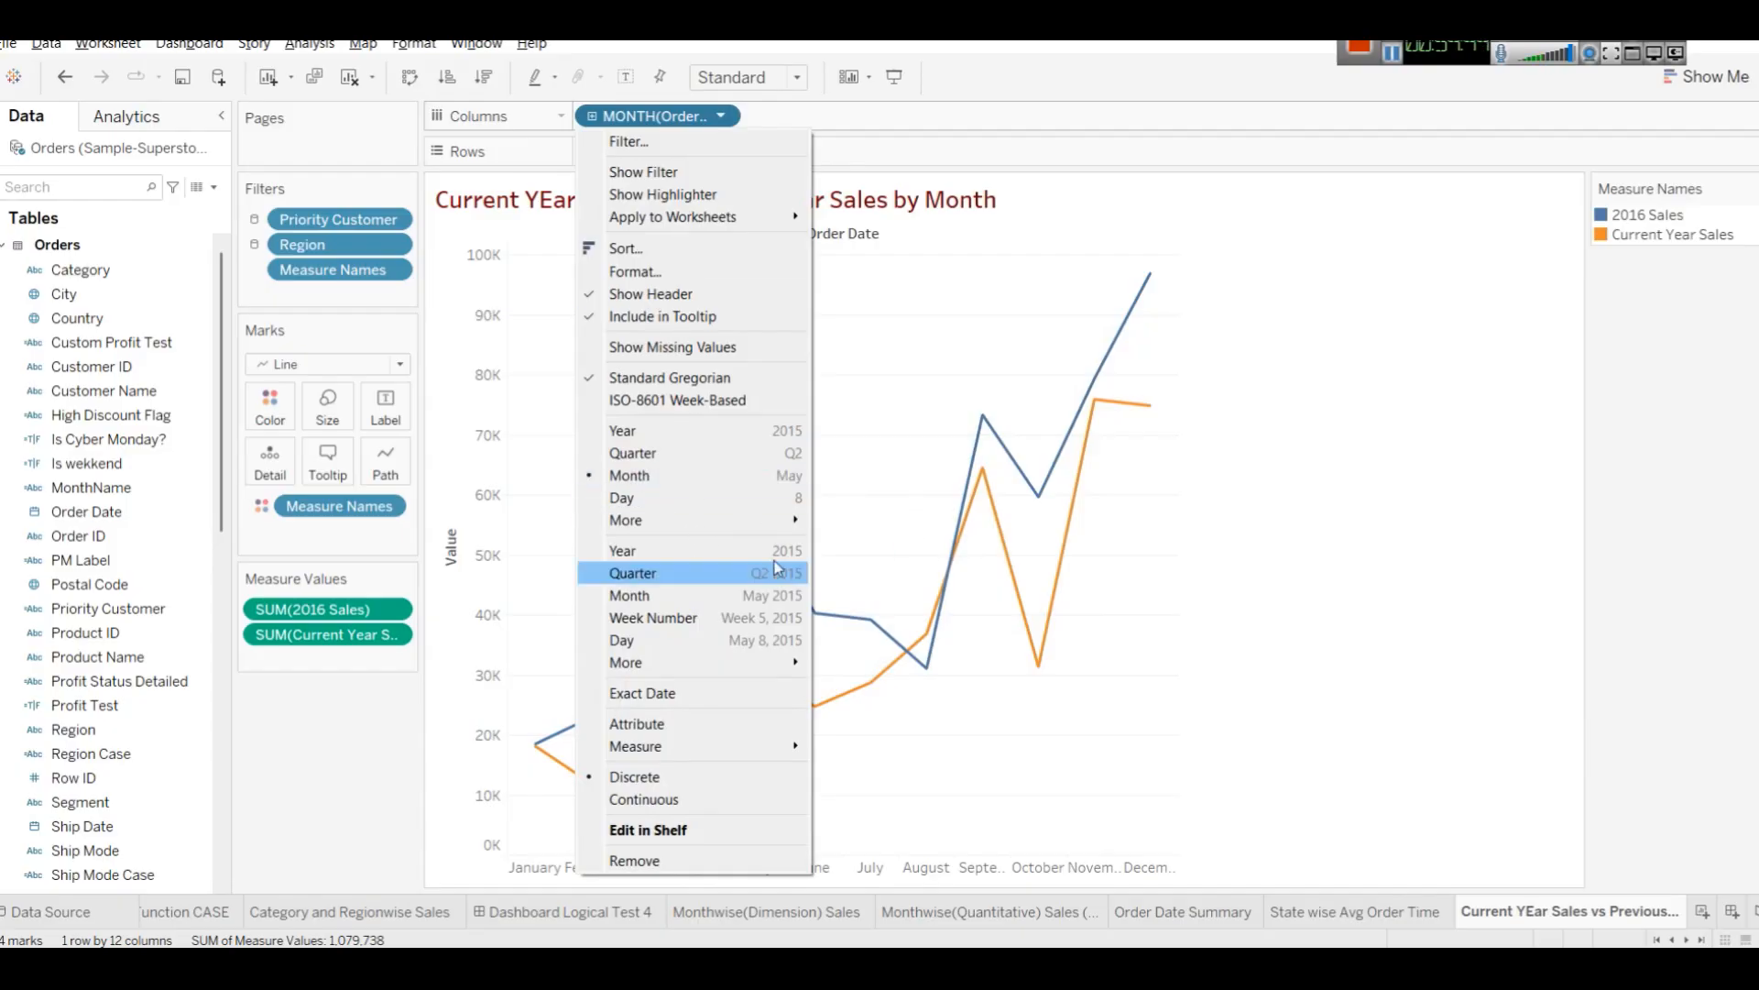
click(676, 597)
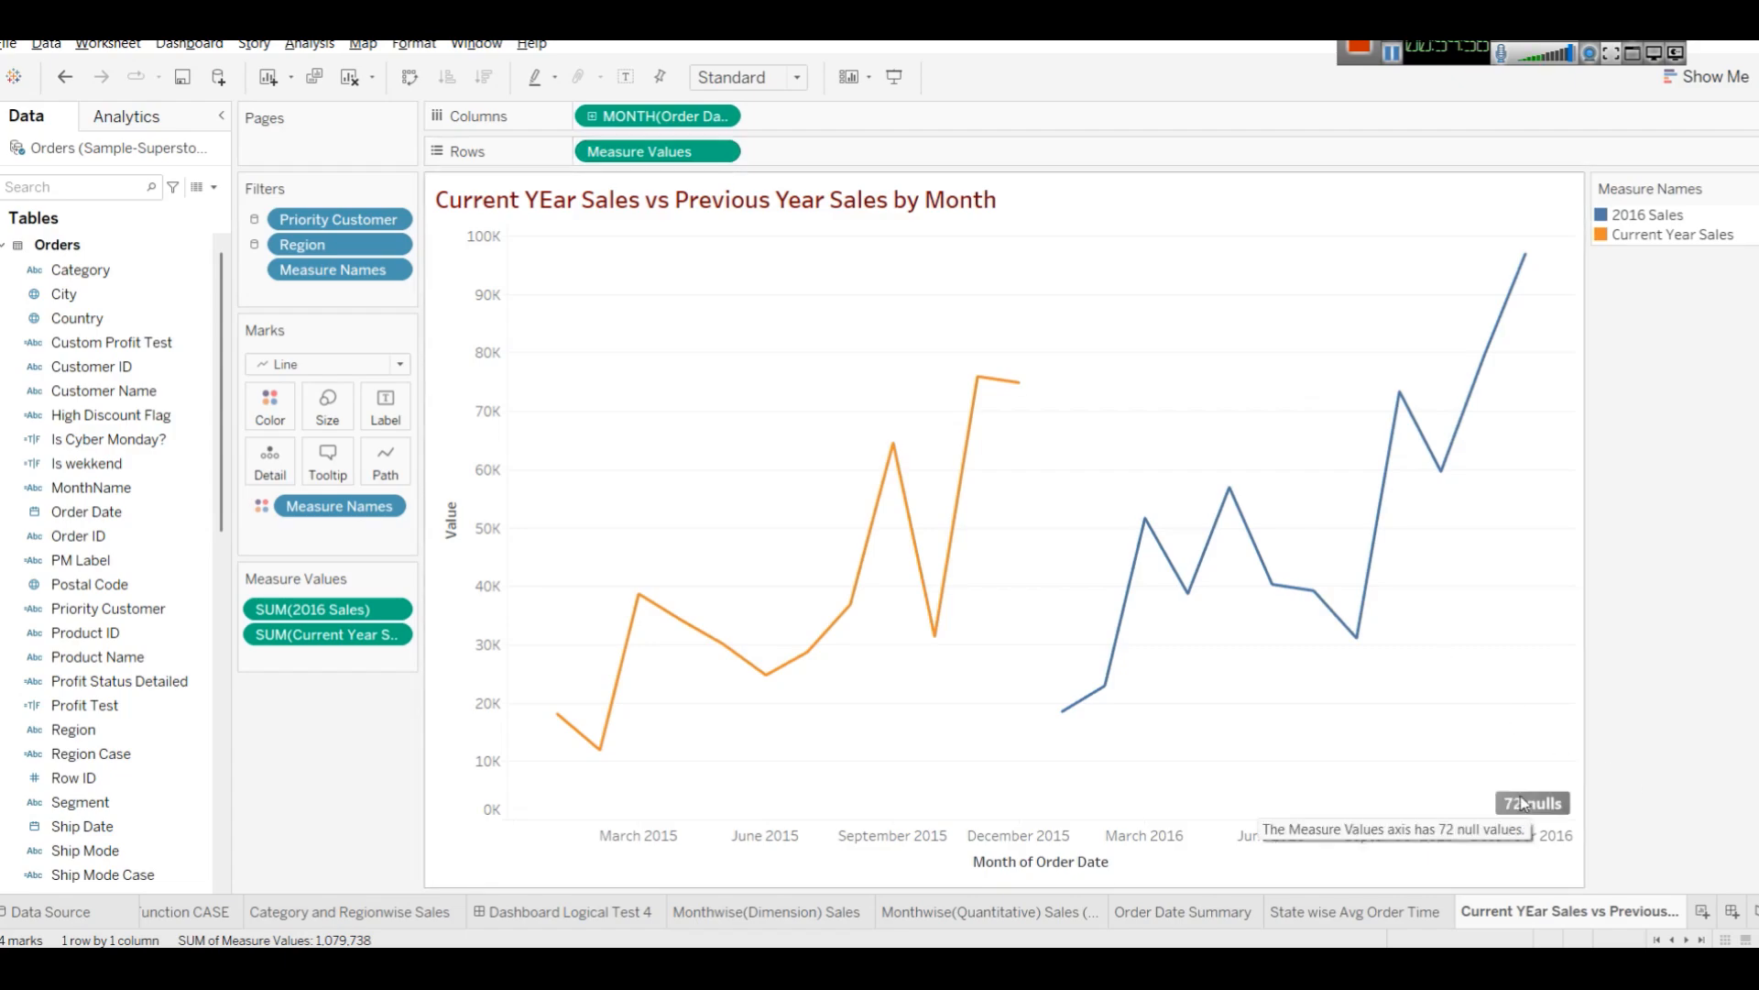
click(734, 156)
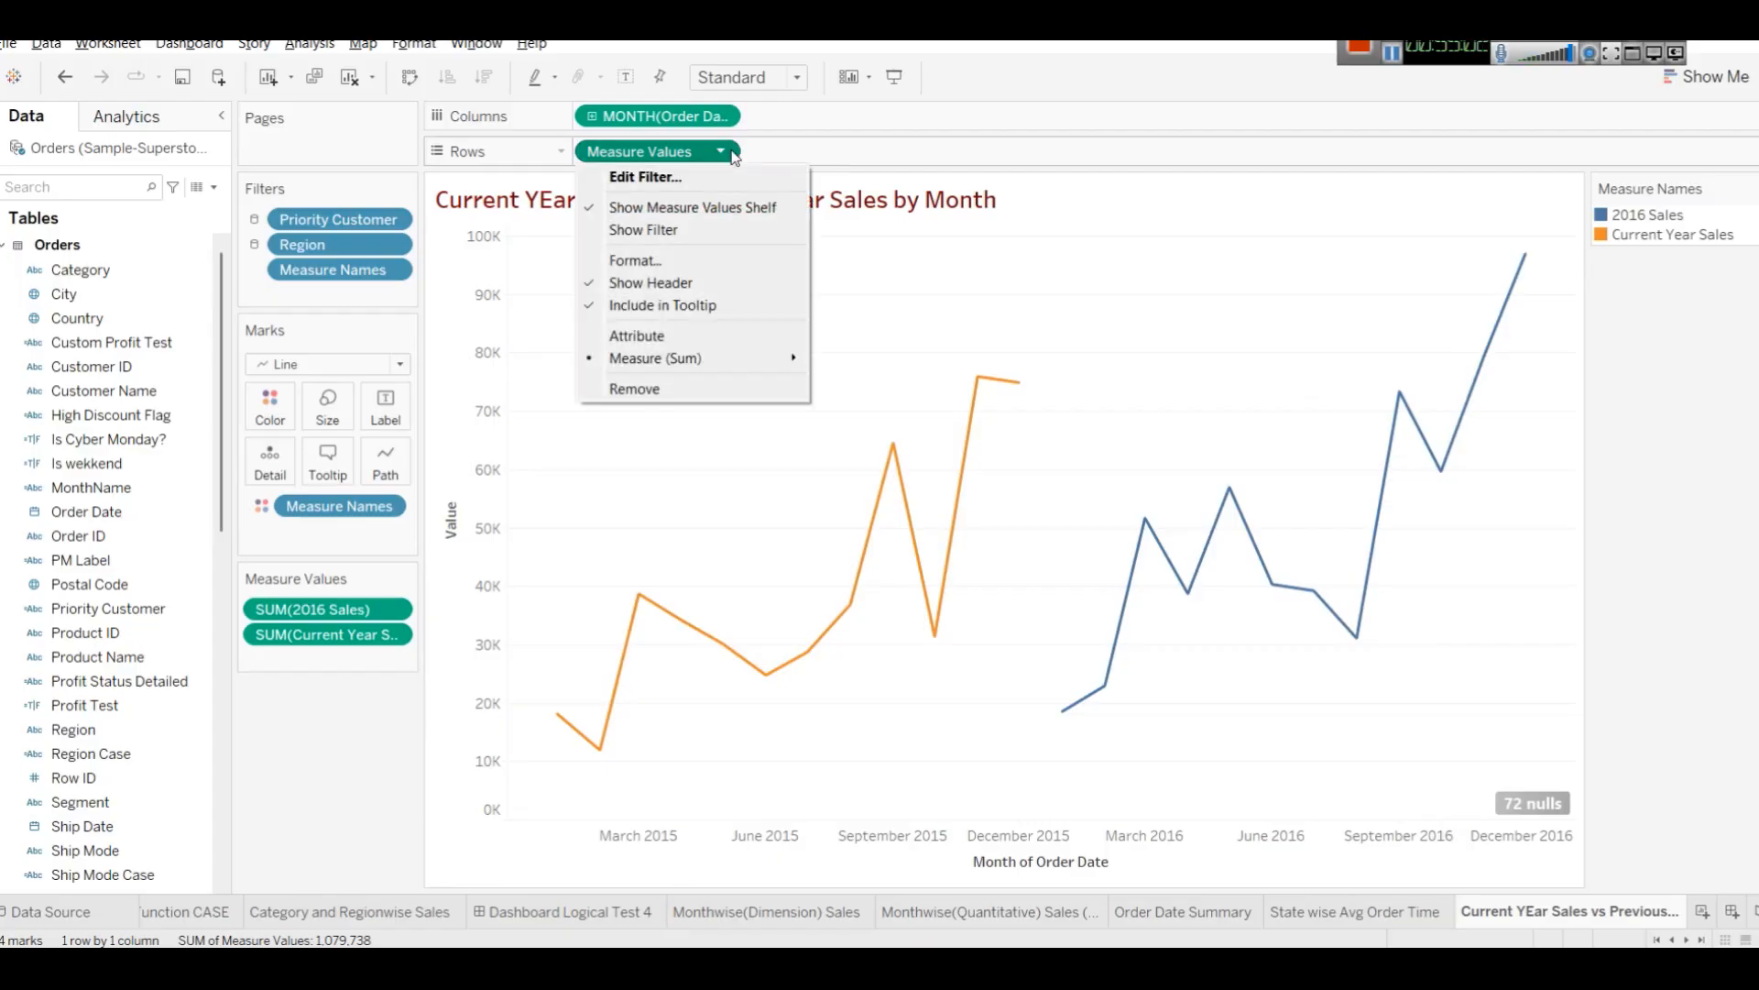
click(723, 117)
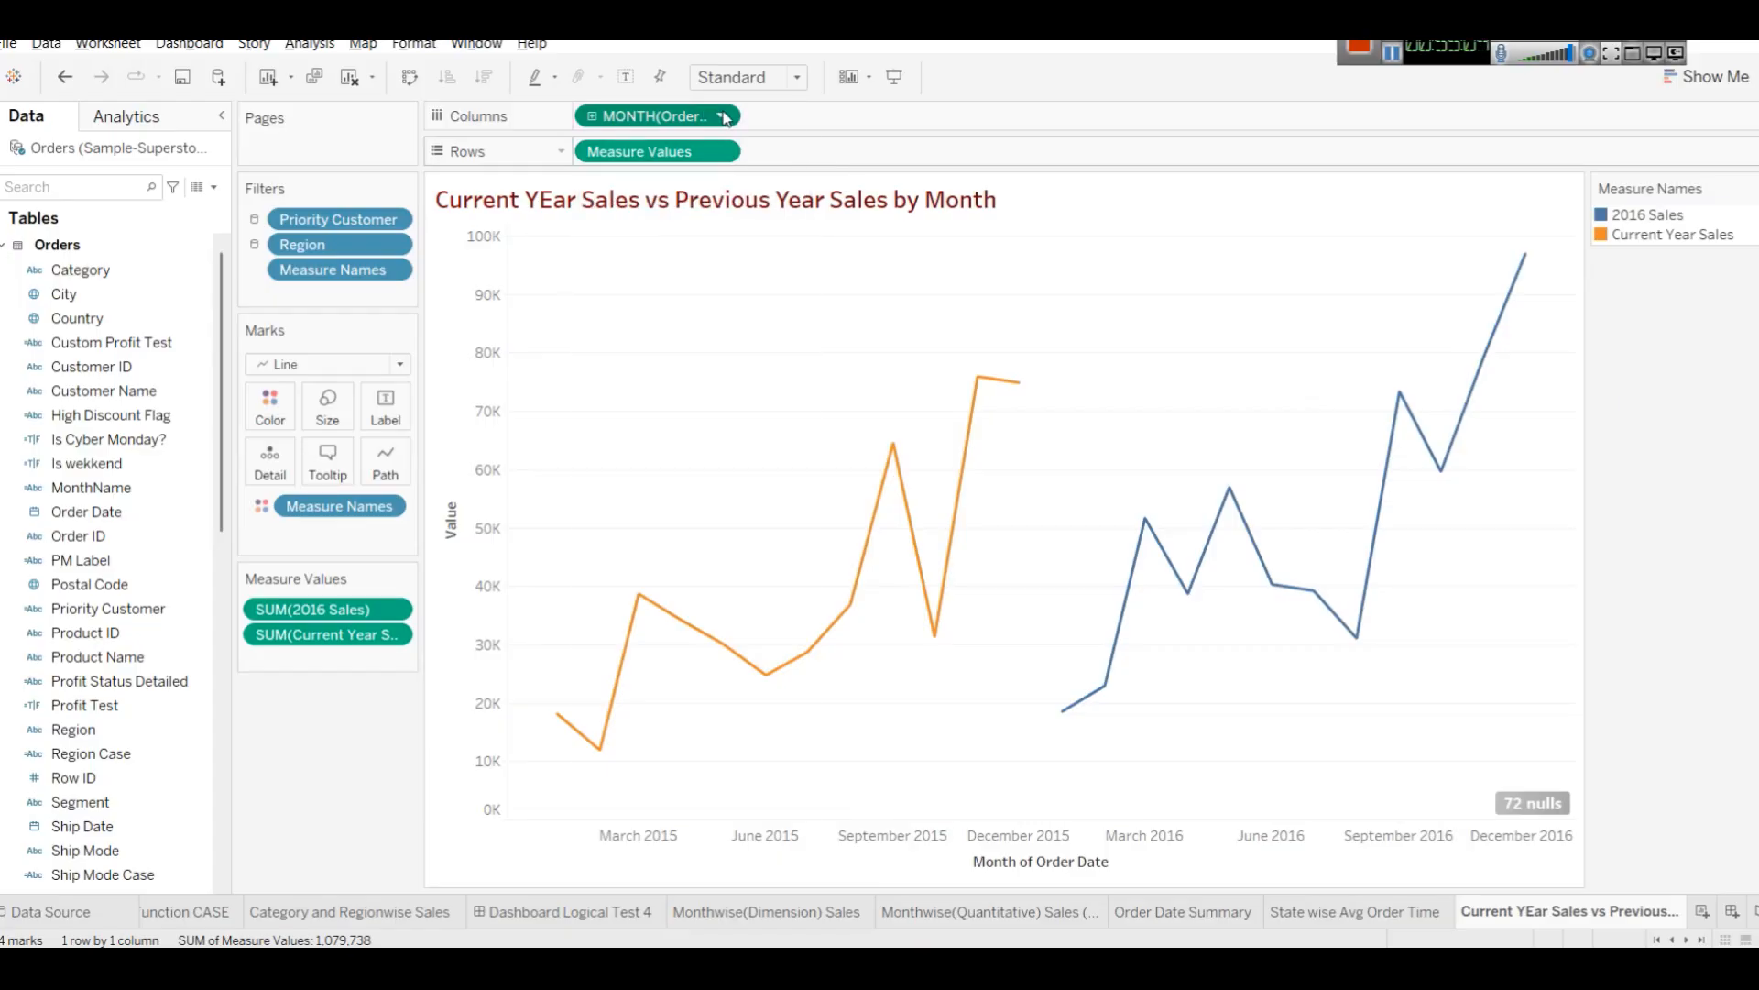
click(723, 117)
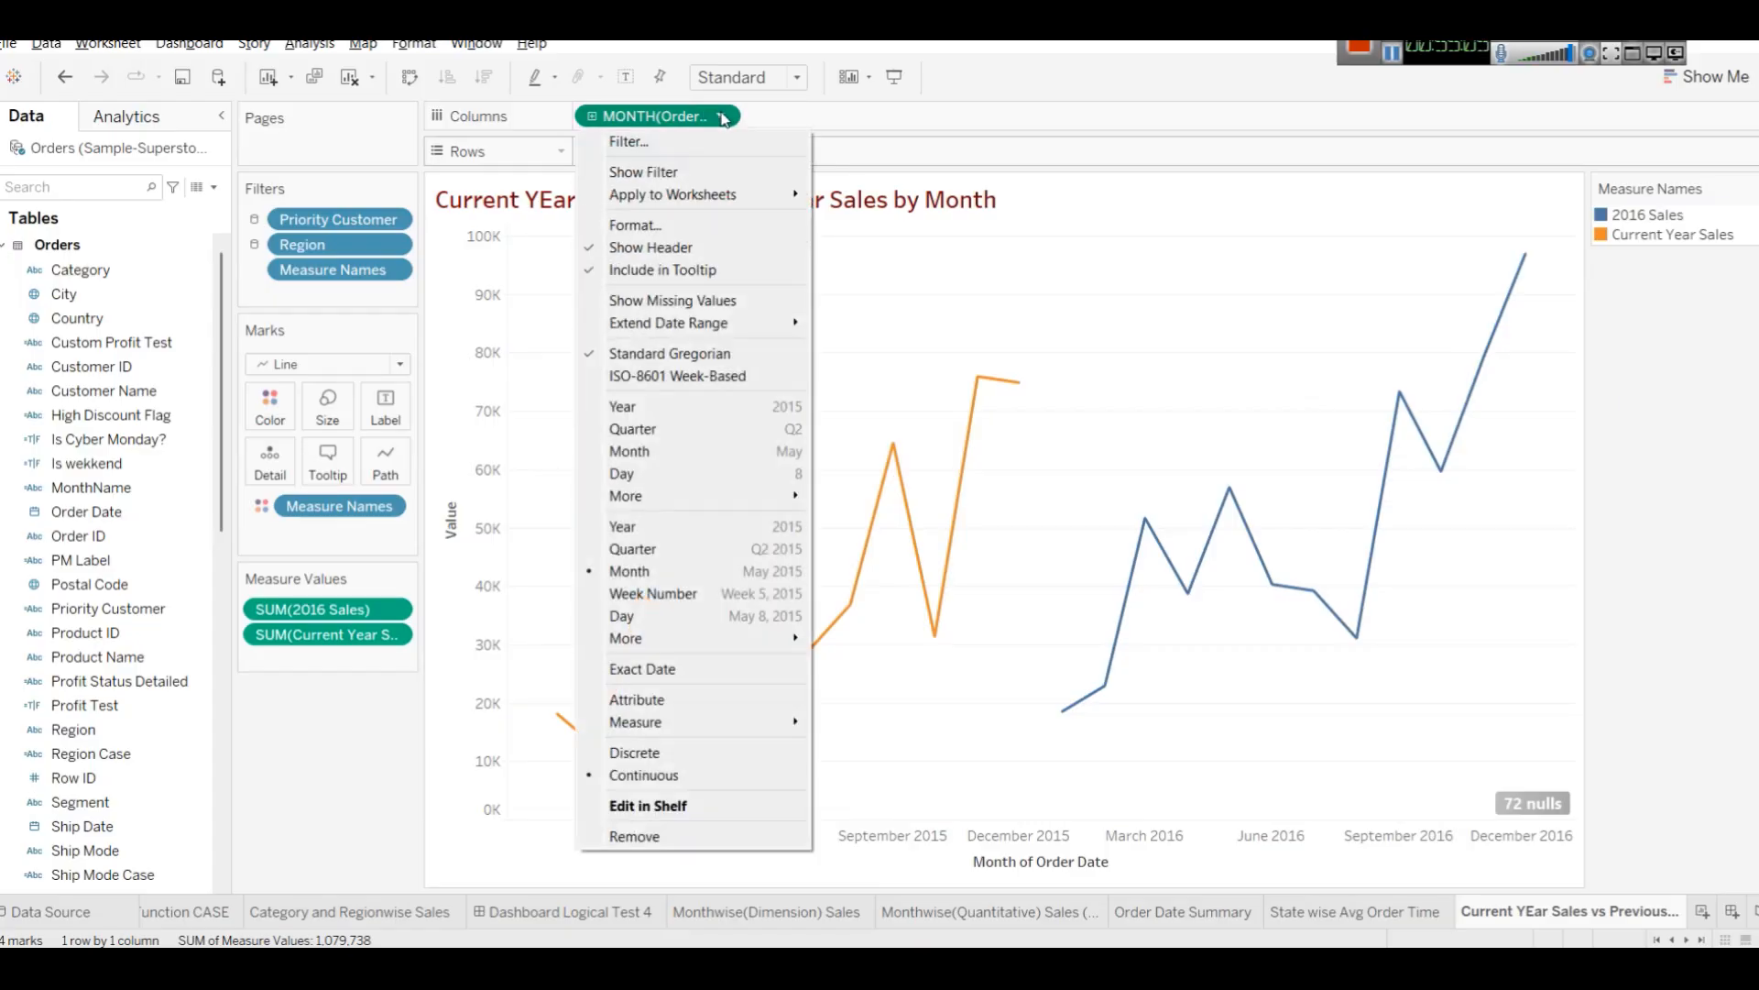
click(670, 456)
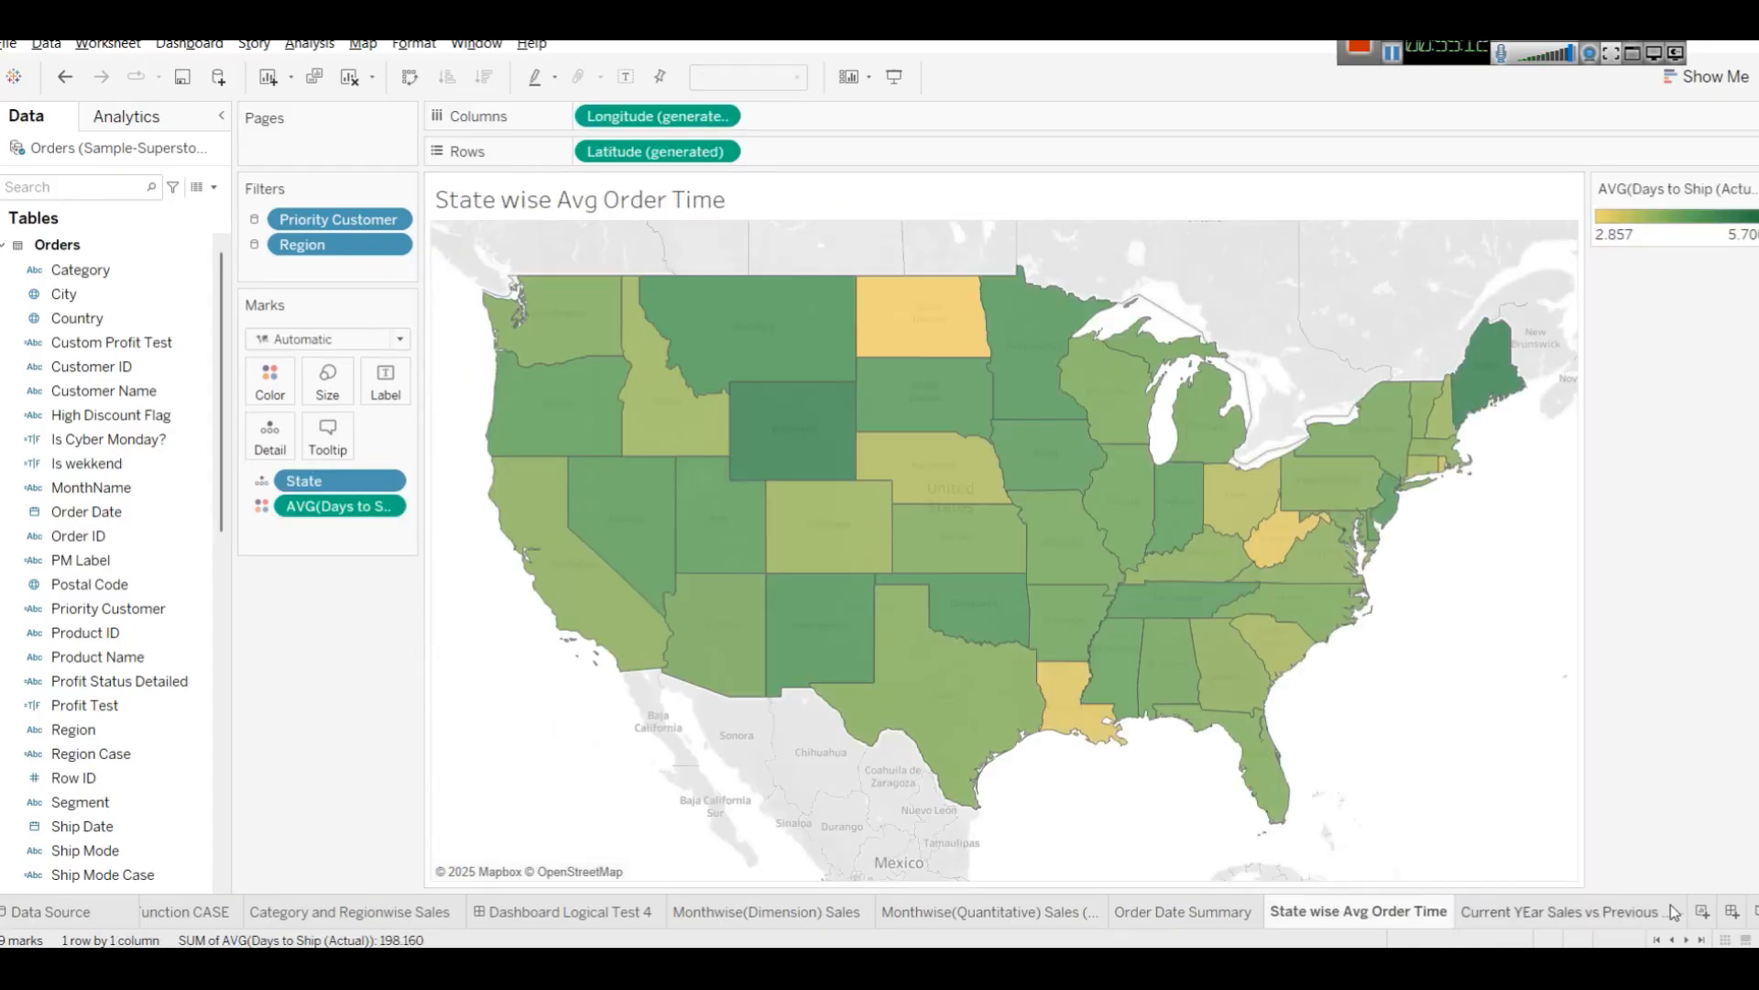
Create a new dashboard and set its size to Automatic.
click(1732, 914)
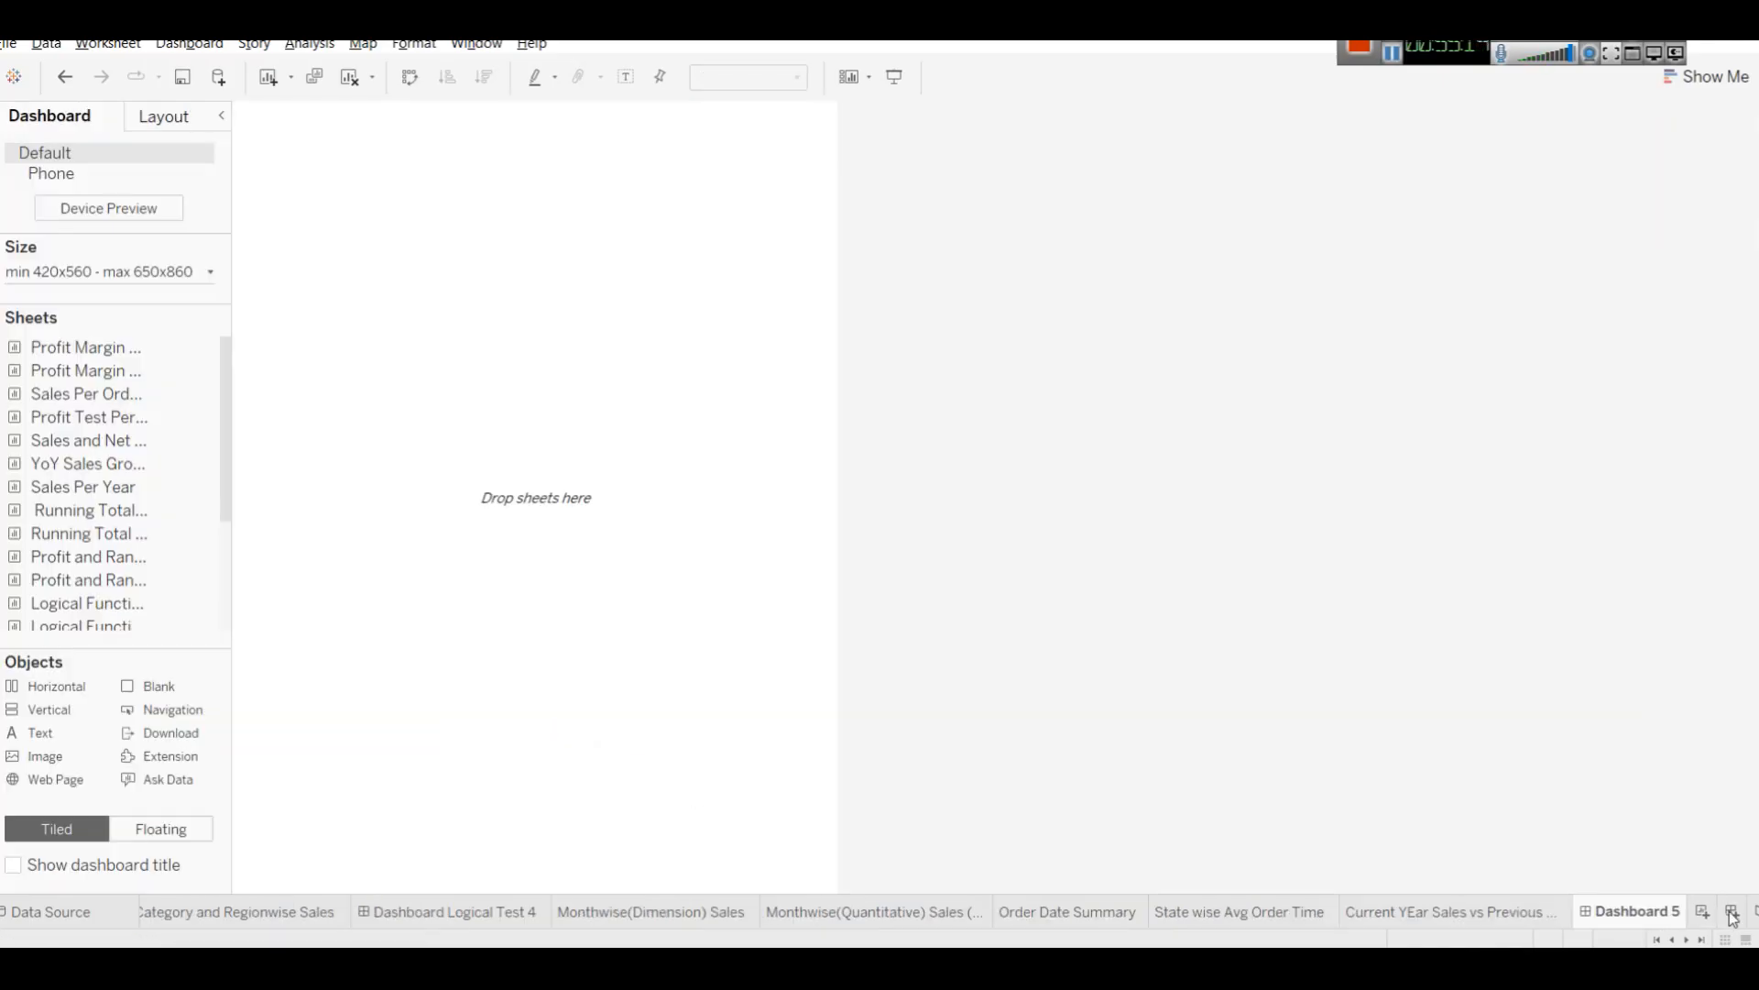
click(108, 272)
click(107, 307)
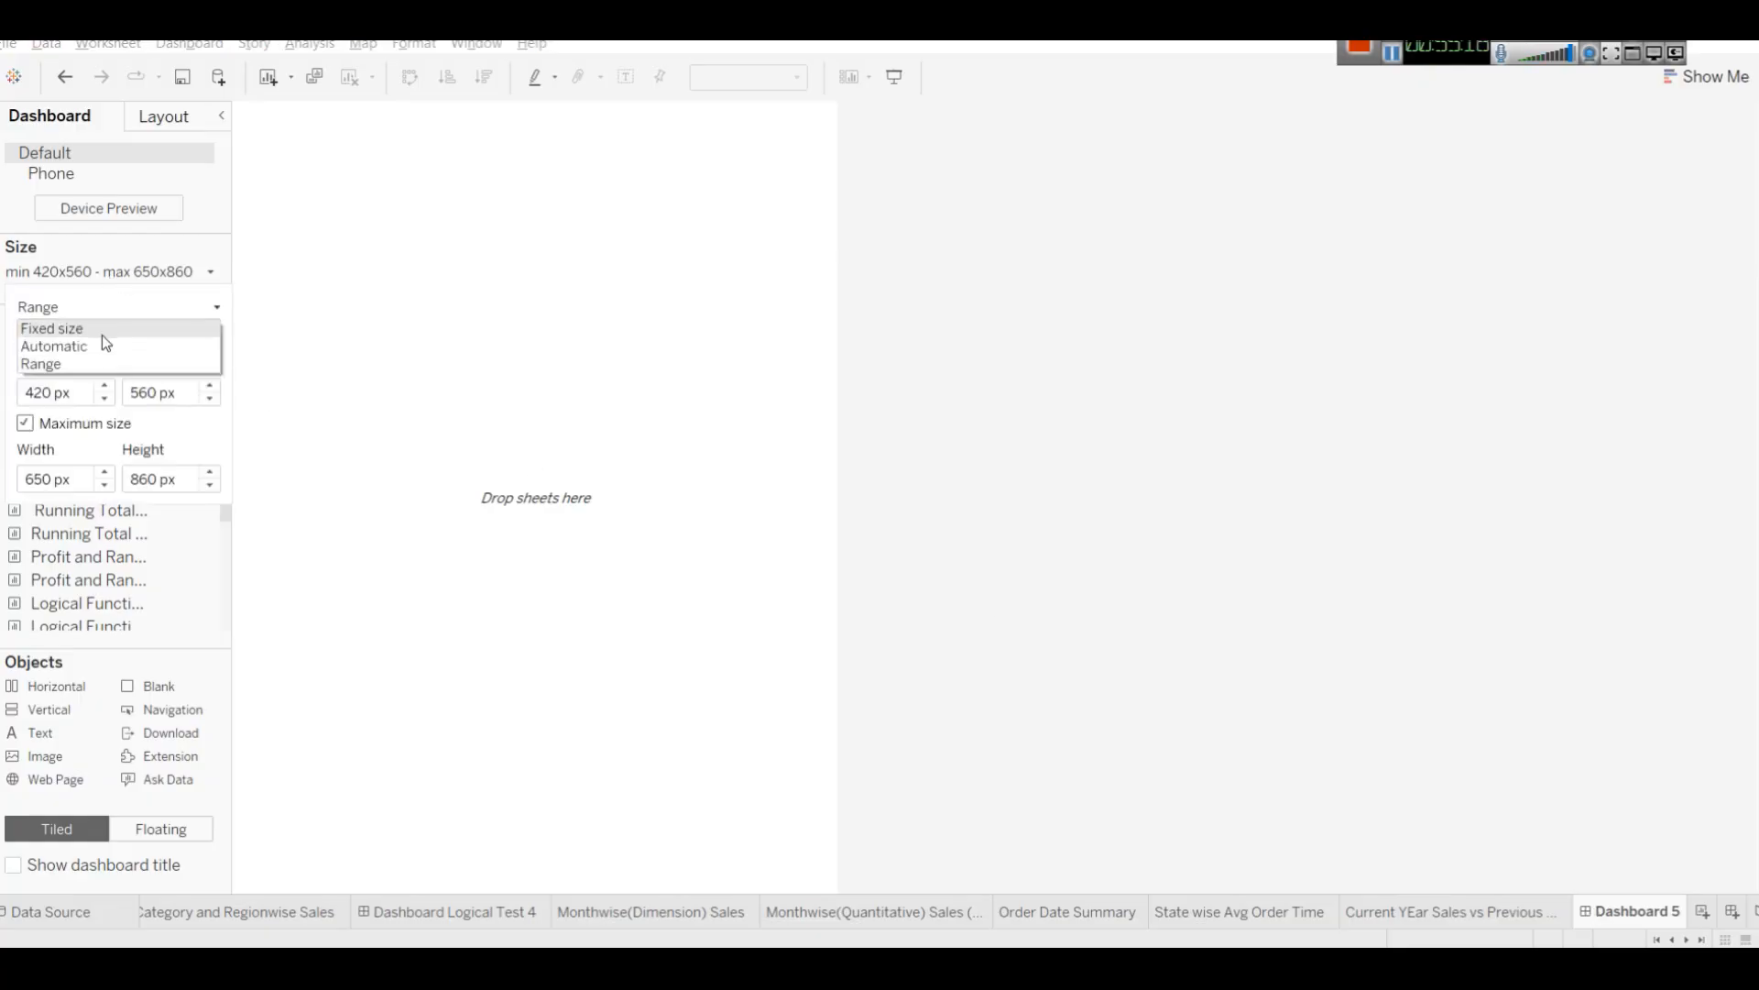
click(102, 327)
click(94, 305)
click(93, 353)
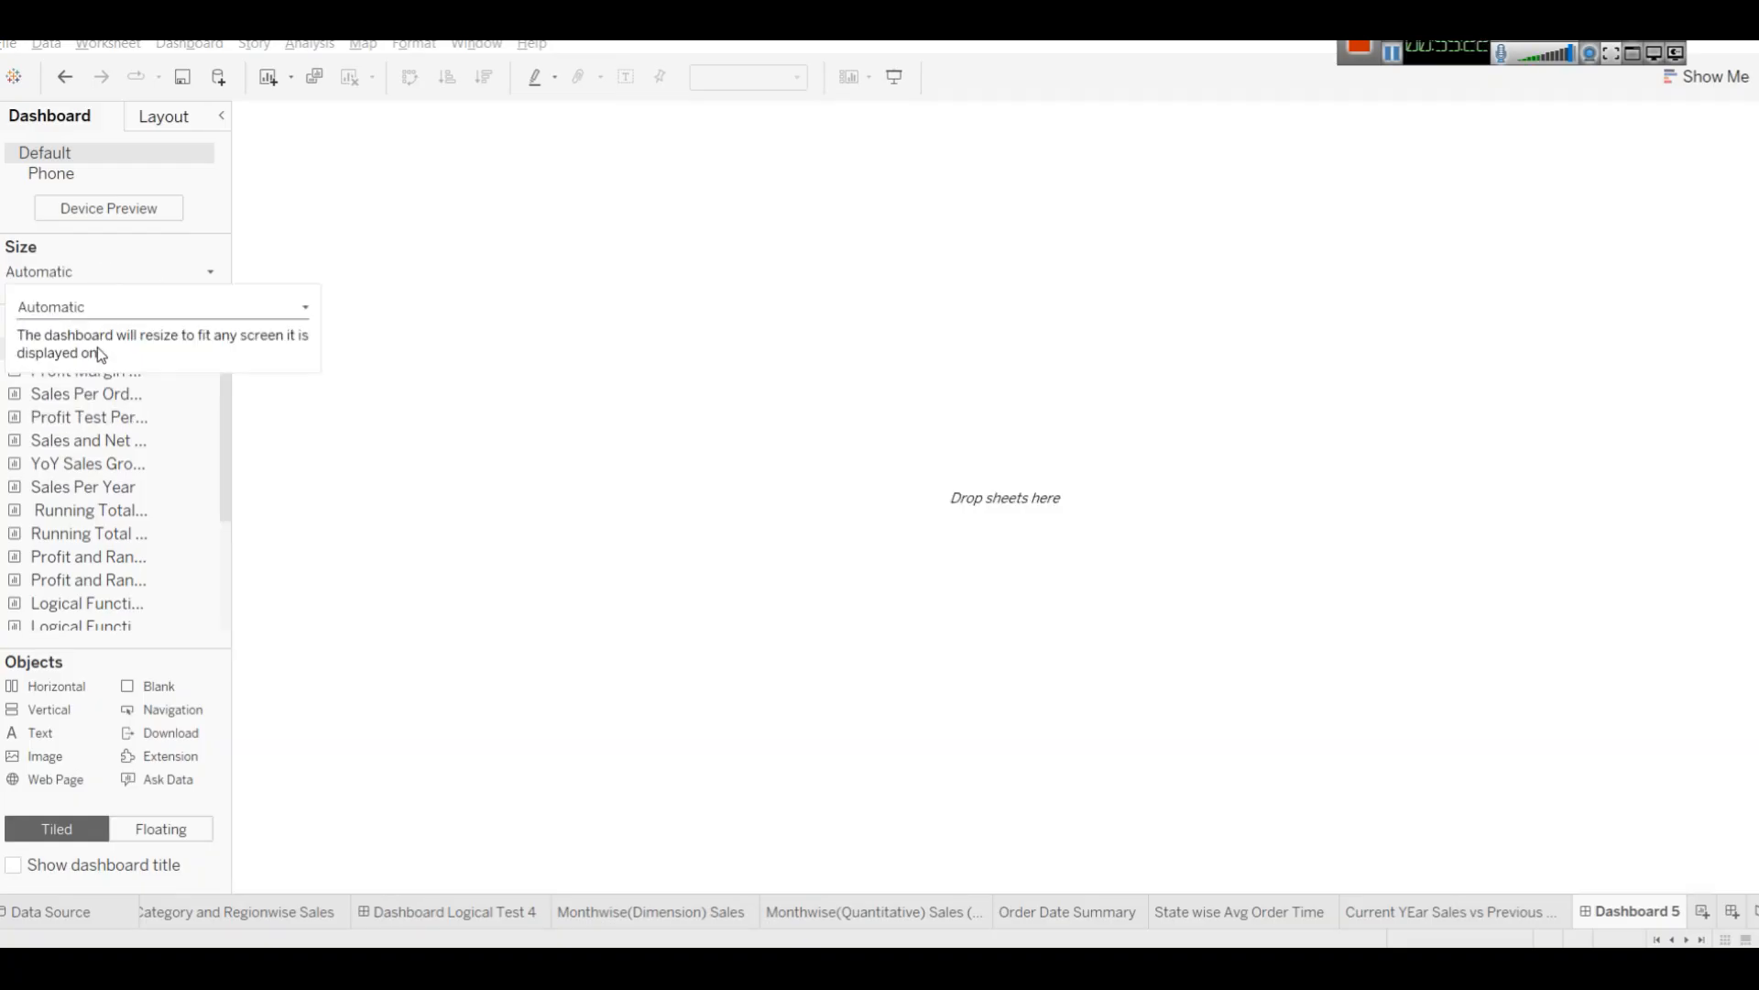
Add a text object to the dashboard and paste in the heading 2.2 Date Functions – Super Useful on Superstore! copied from the tutorial web page.
drag(20, 746, 551, 357)
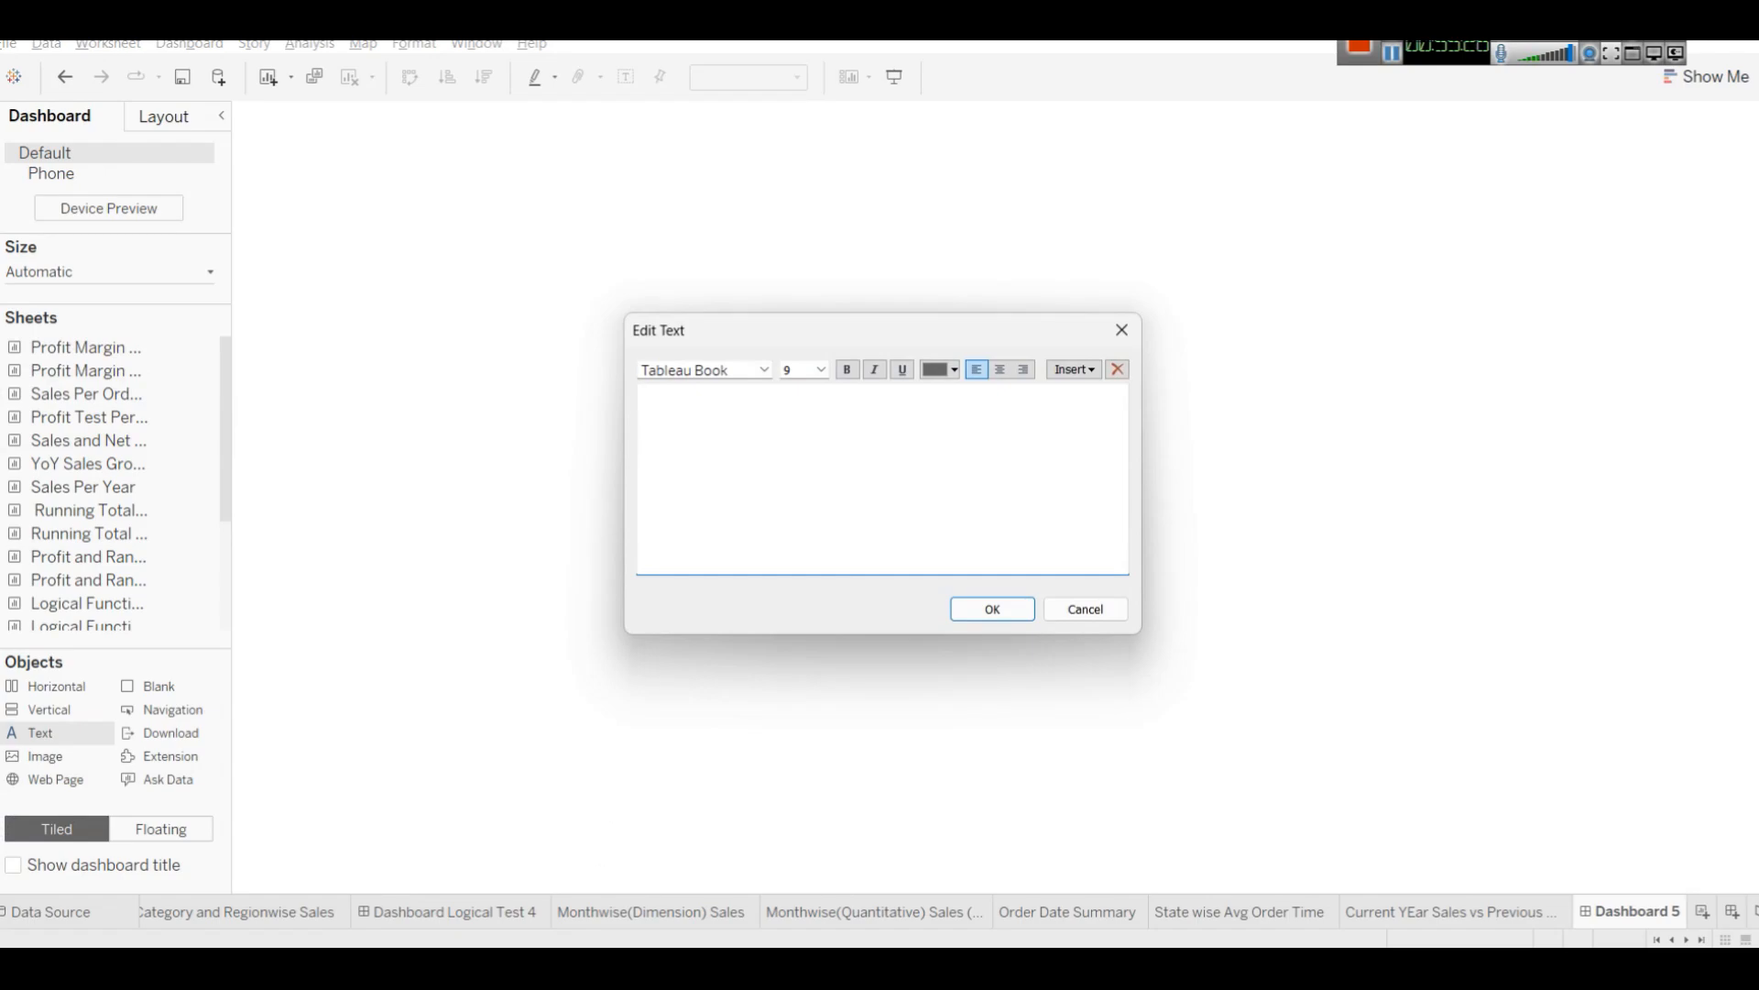
click(587, 912)
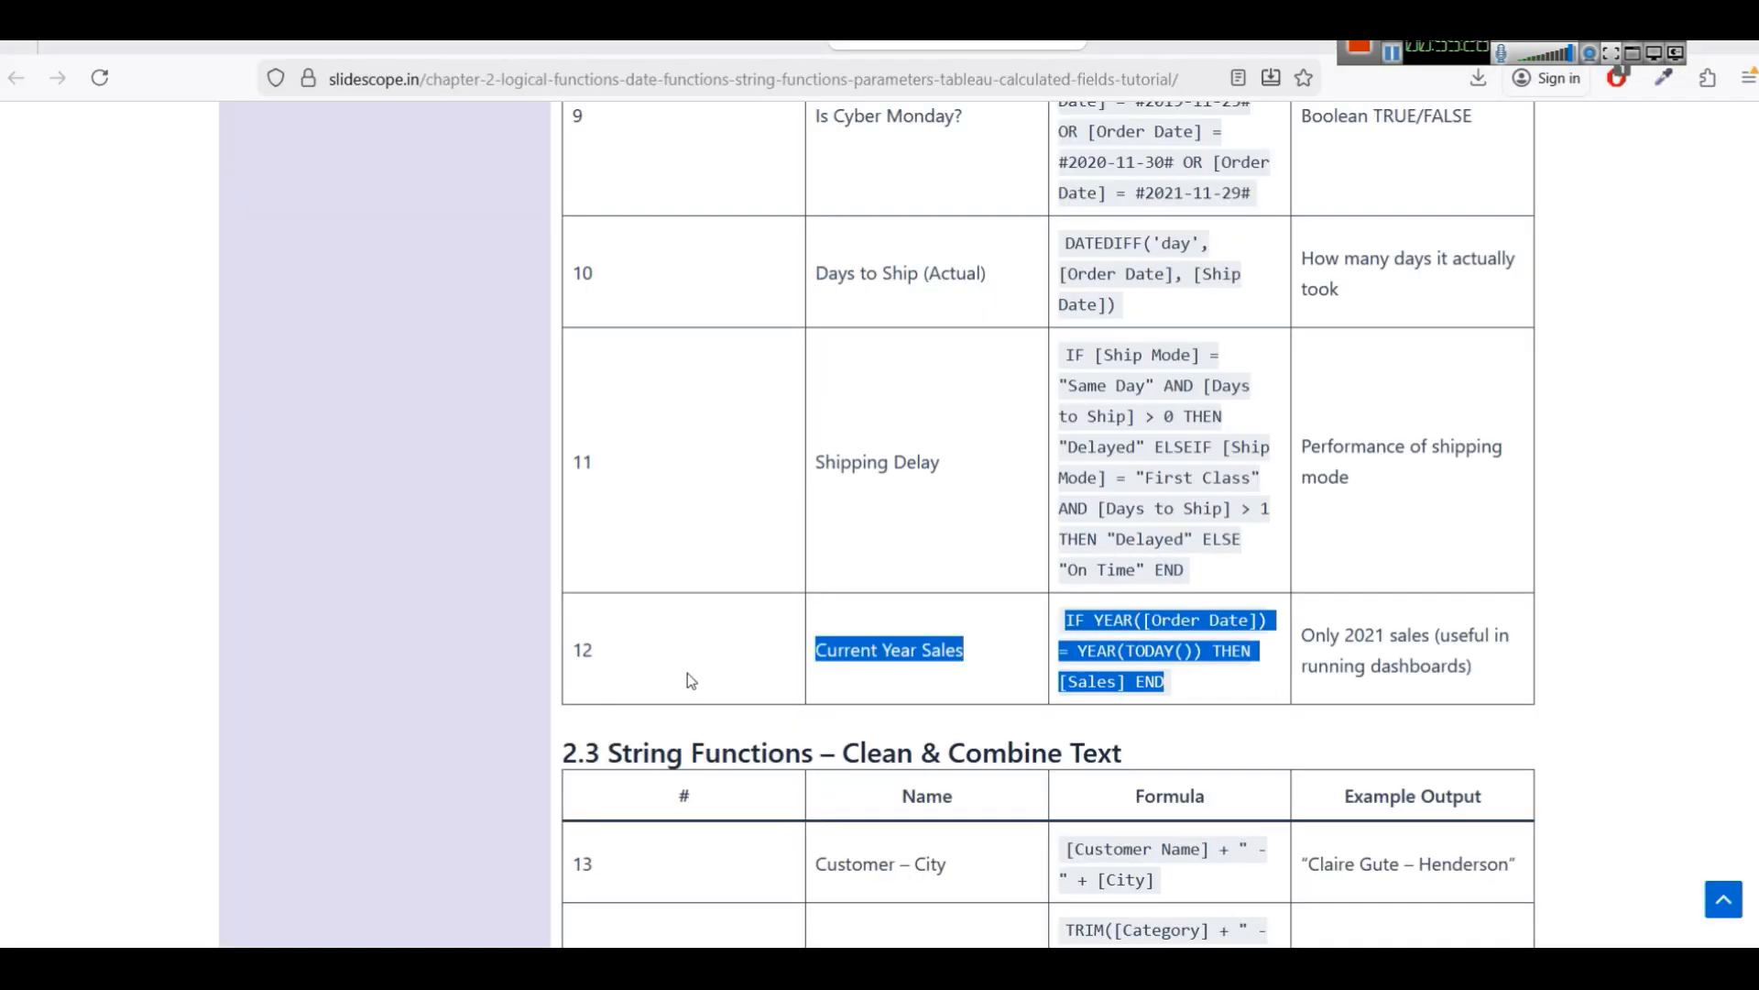
scroll(687, 672, up, 10)
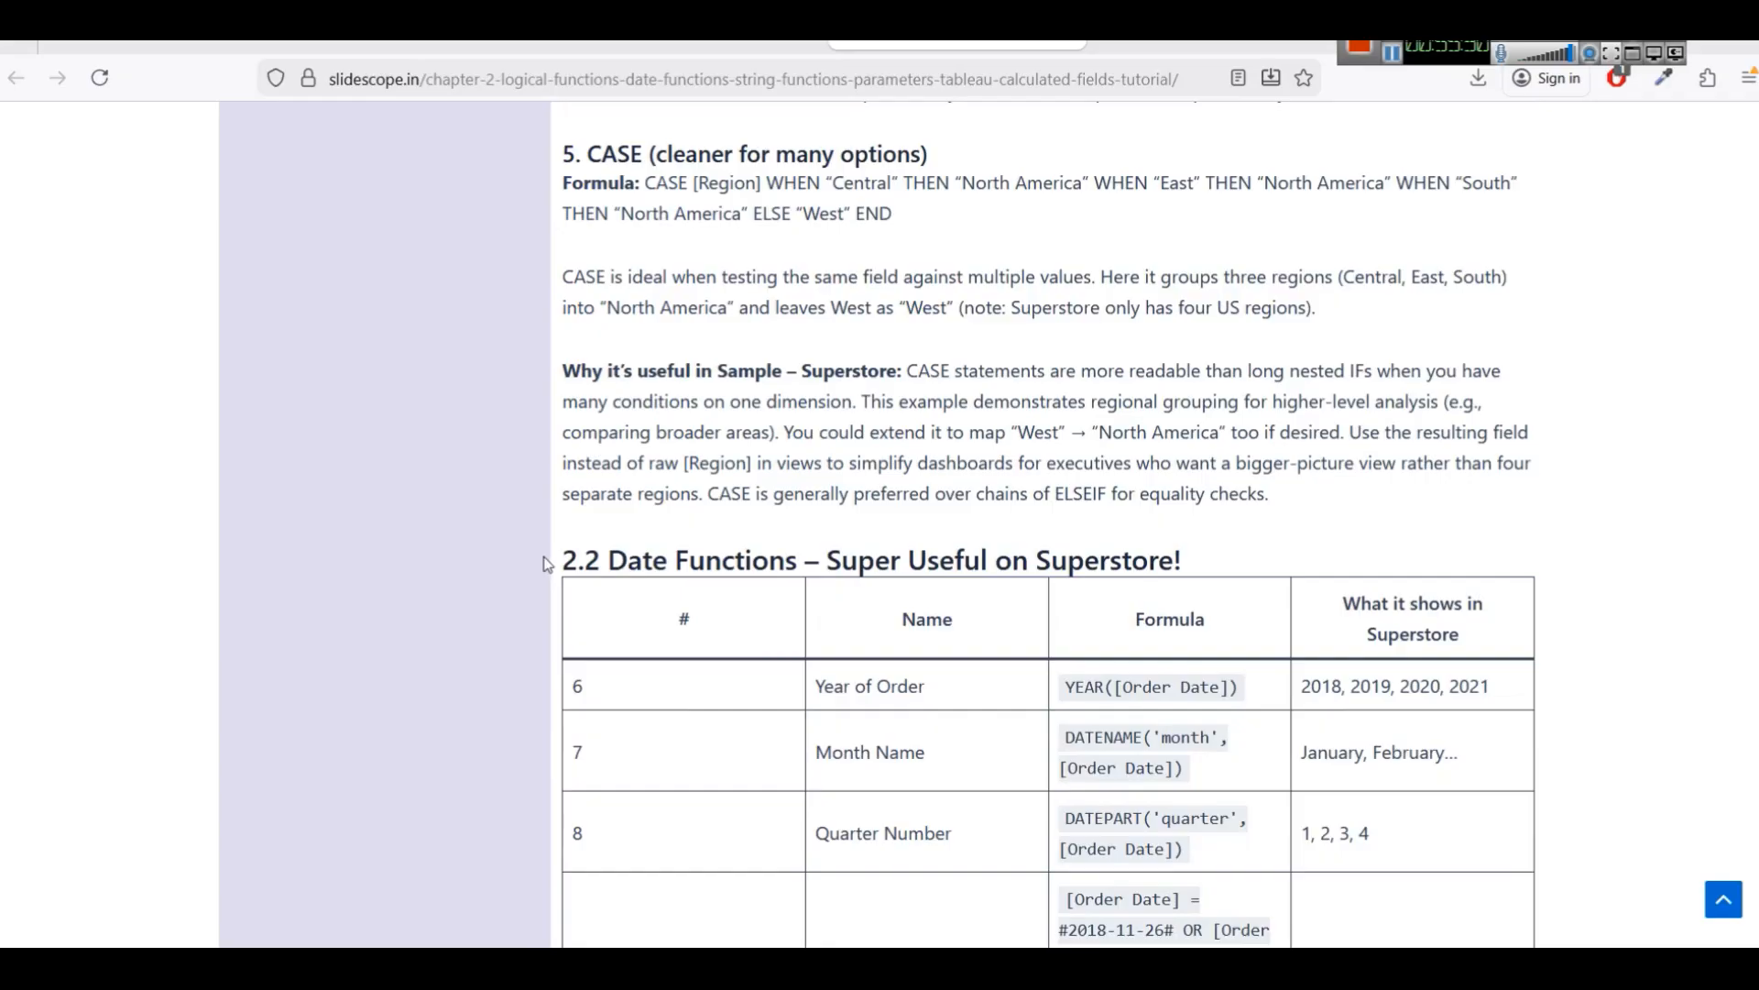
drag(550, 558, 833, 560)
triple_click(944, 560)
click(943, 543)
triple_click(944, 557)
key(ctrl+c)
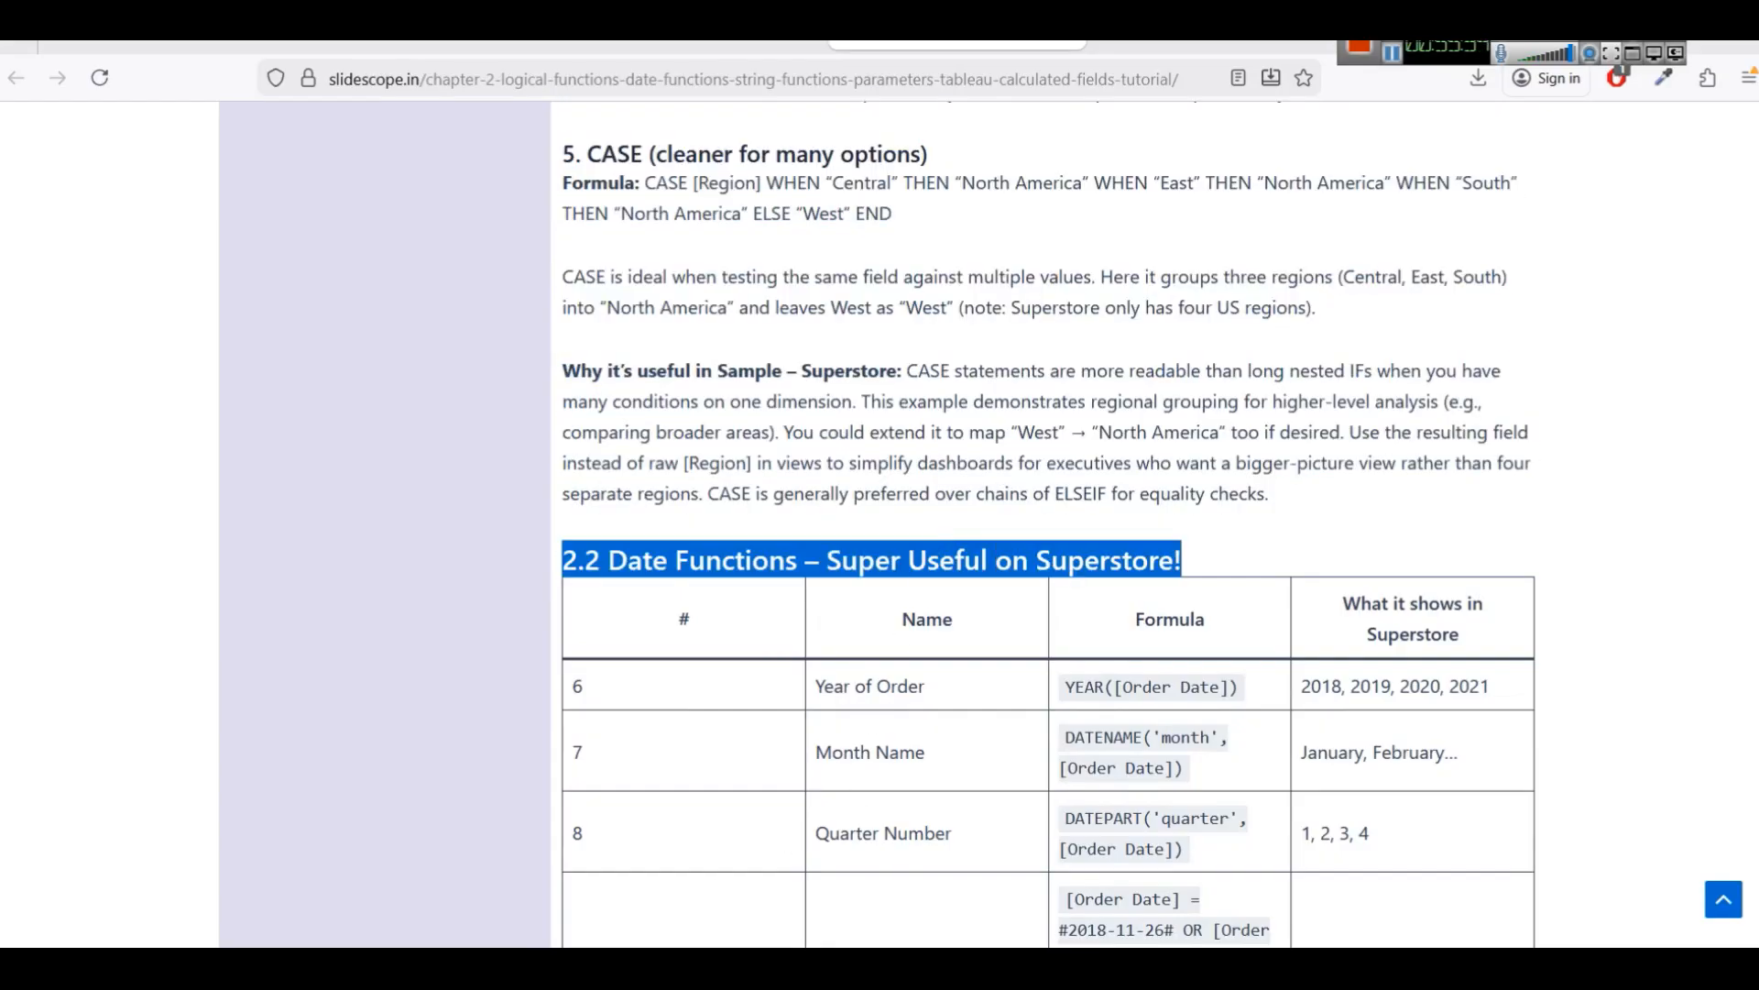
key(alt+Tab)
key(ctrl+v)
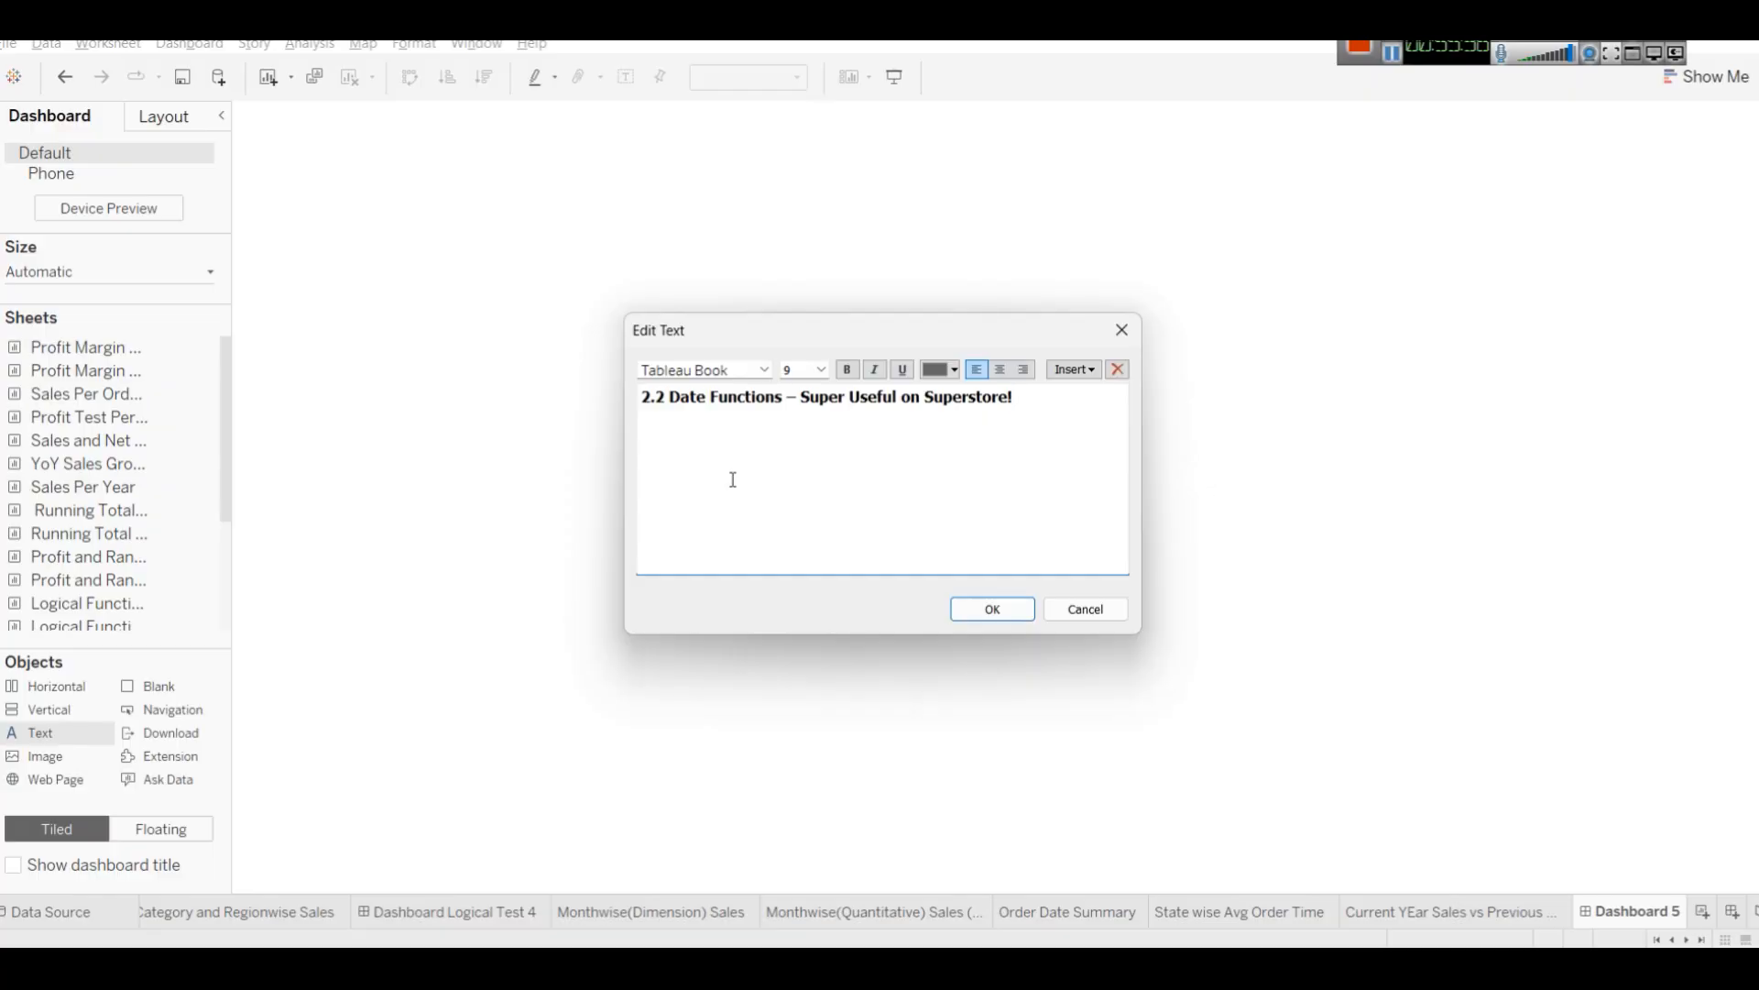
Insert the word Dashboard after Date Functions in the heading text.
click(791, 399)
text(Dash)
text(board)
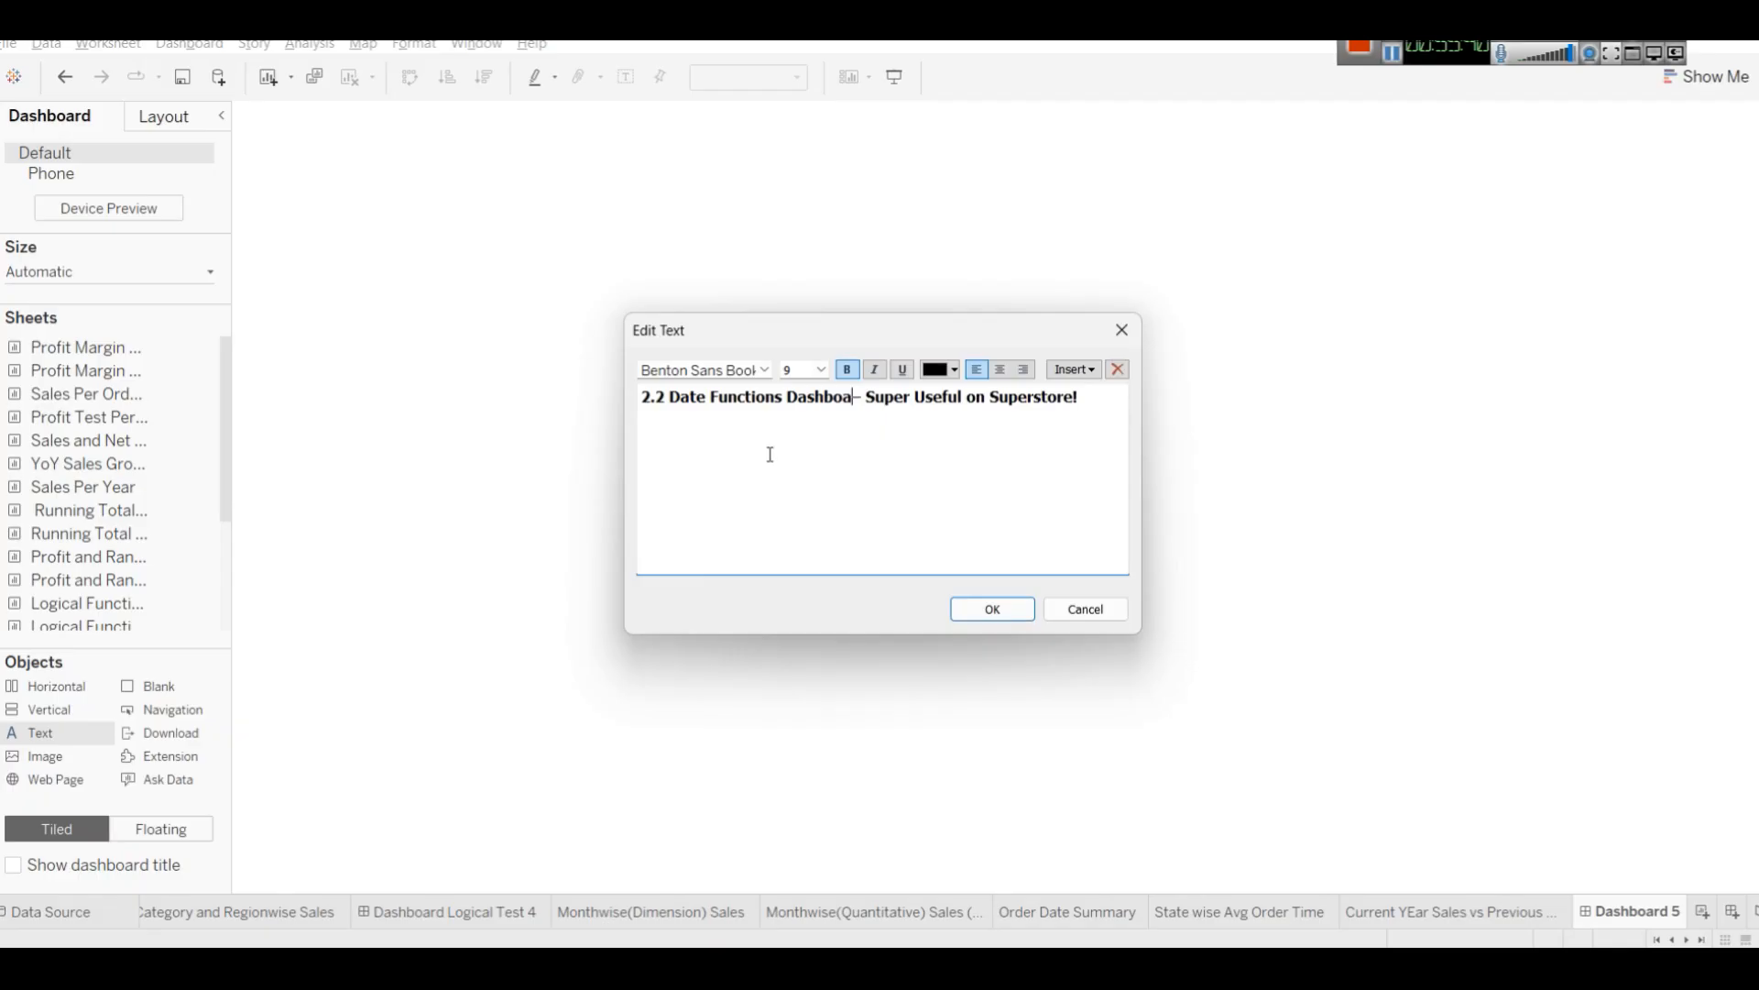
Set the whole heading text to font size 22 and confirm the text object.
key(ctrl+a)
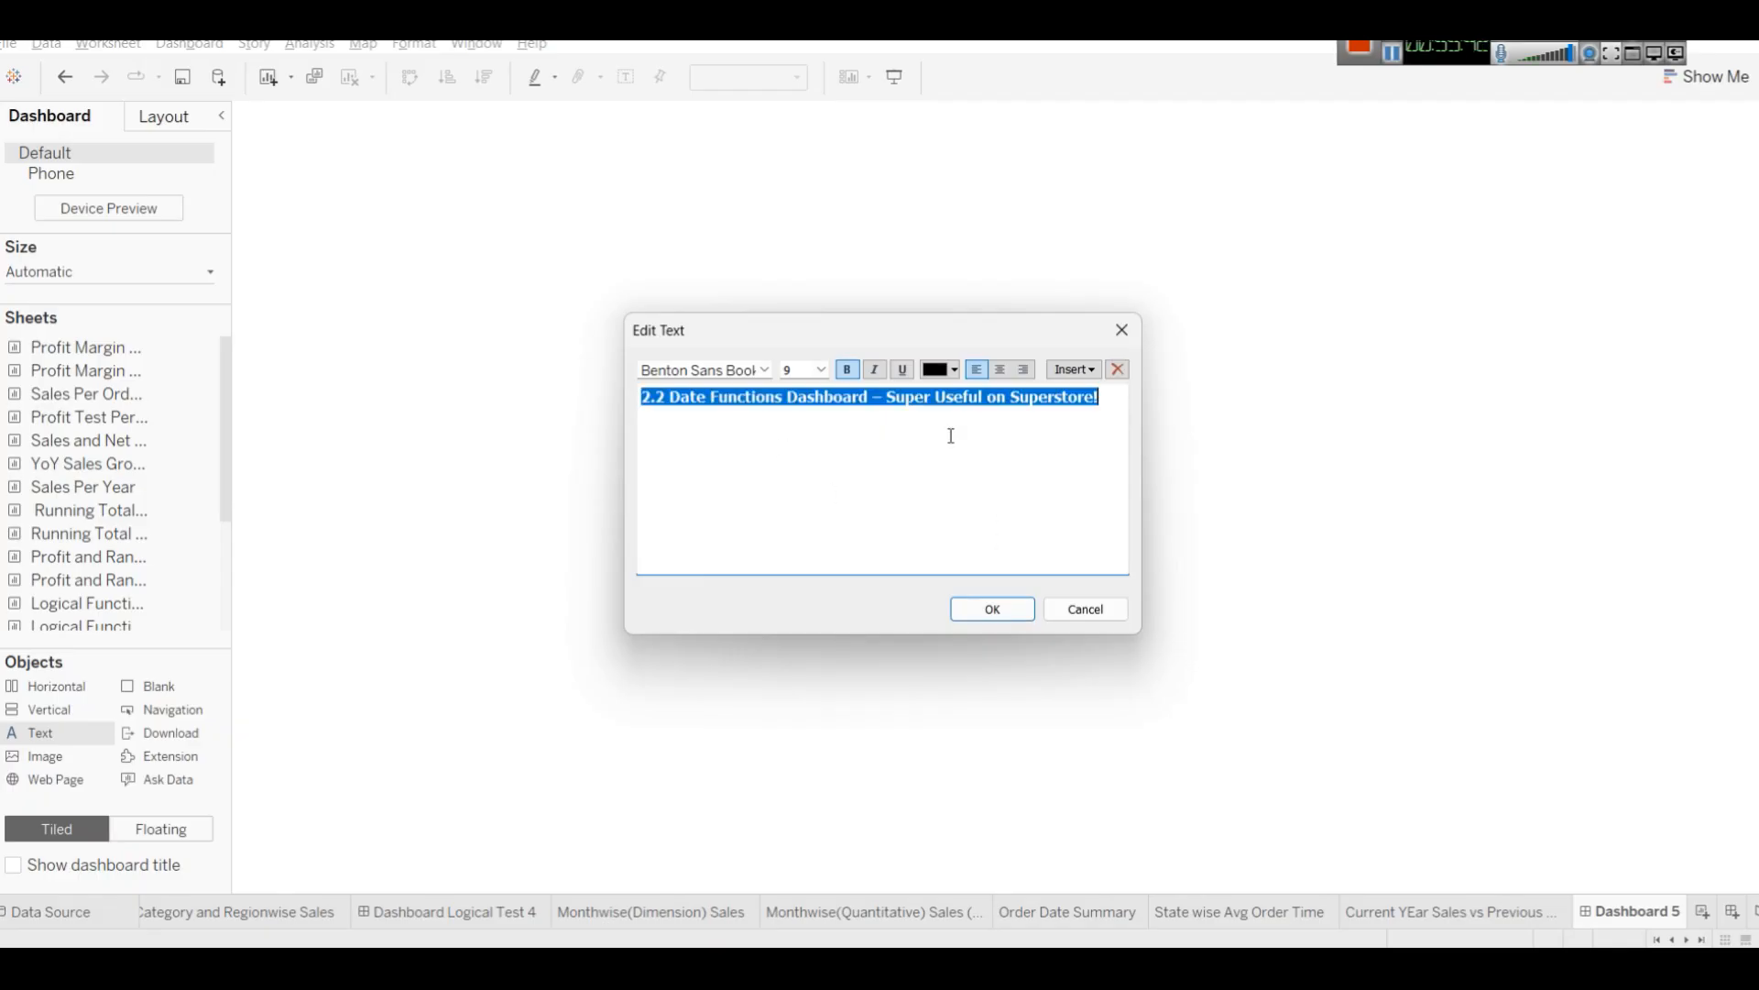
click(823, 370)
click(802, 522)
click(828, 368)
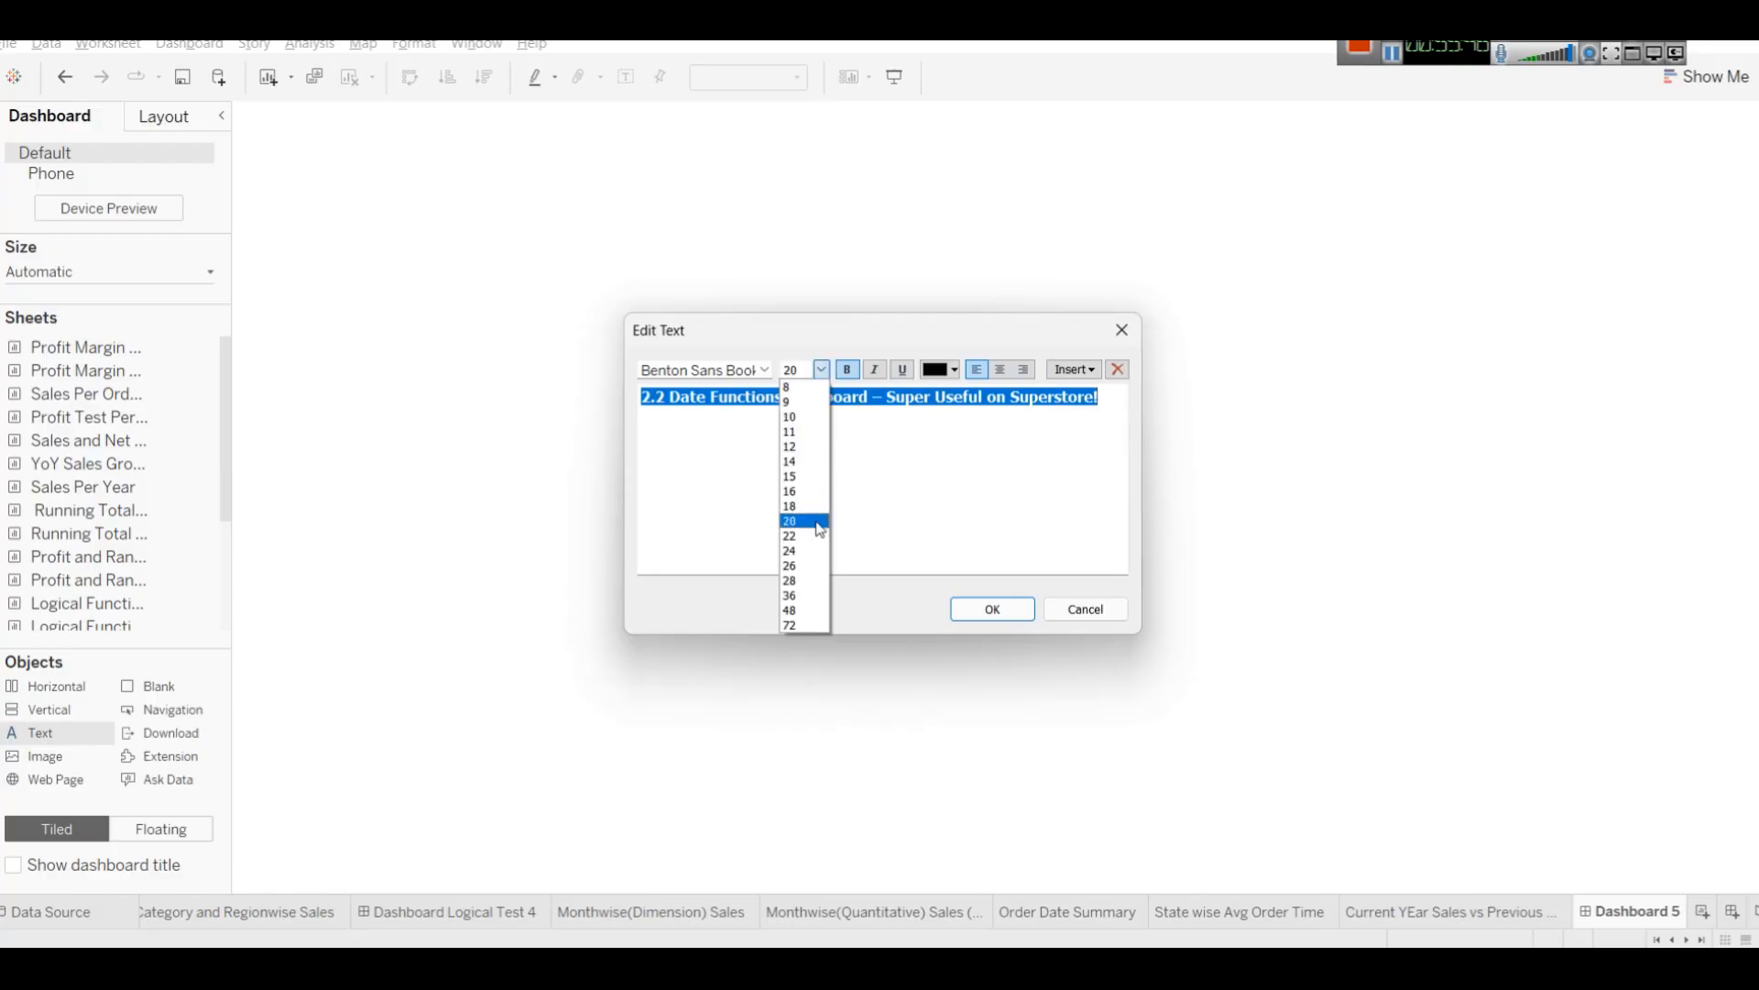
click(816, 542)
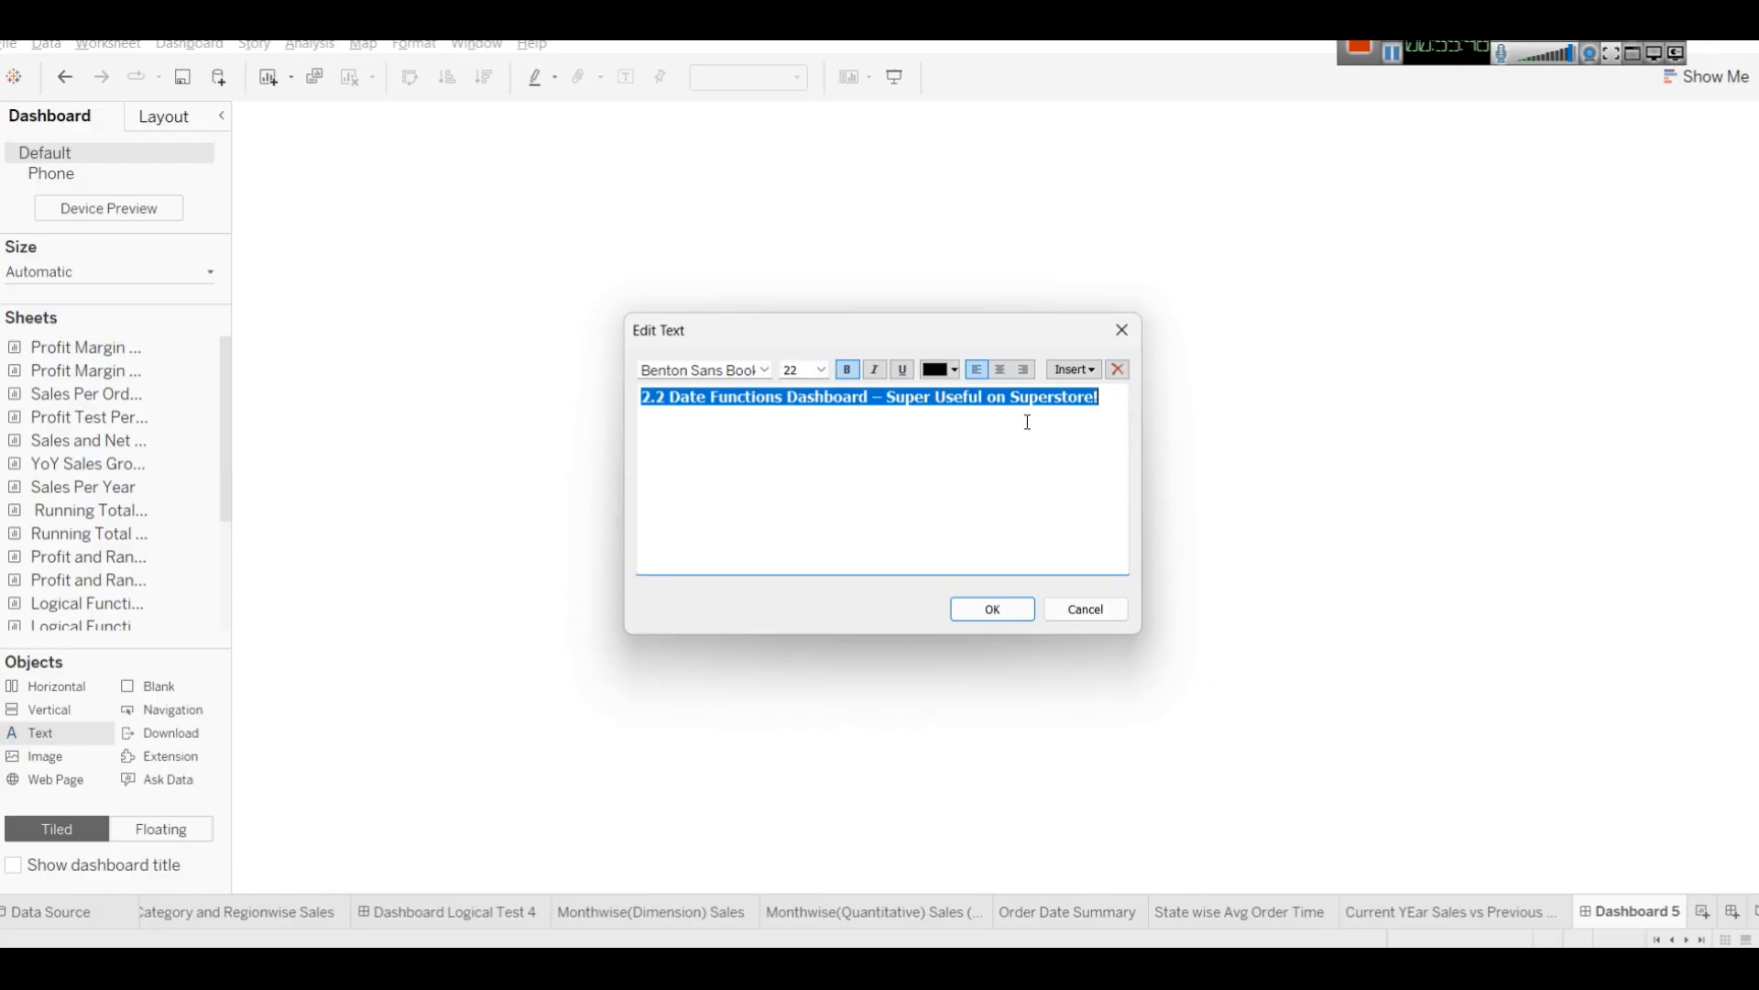
click(848, 369)
click(849, 369)
click(974, 613)
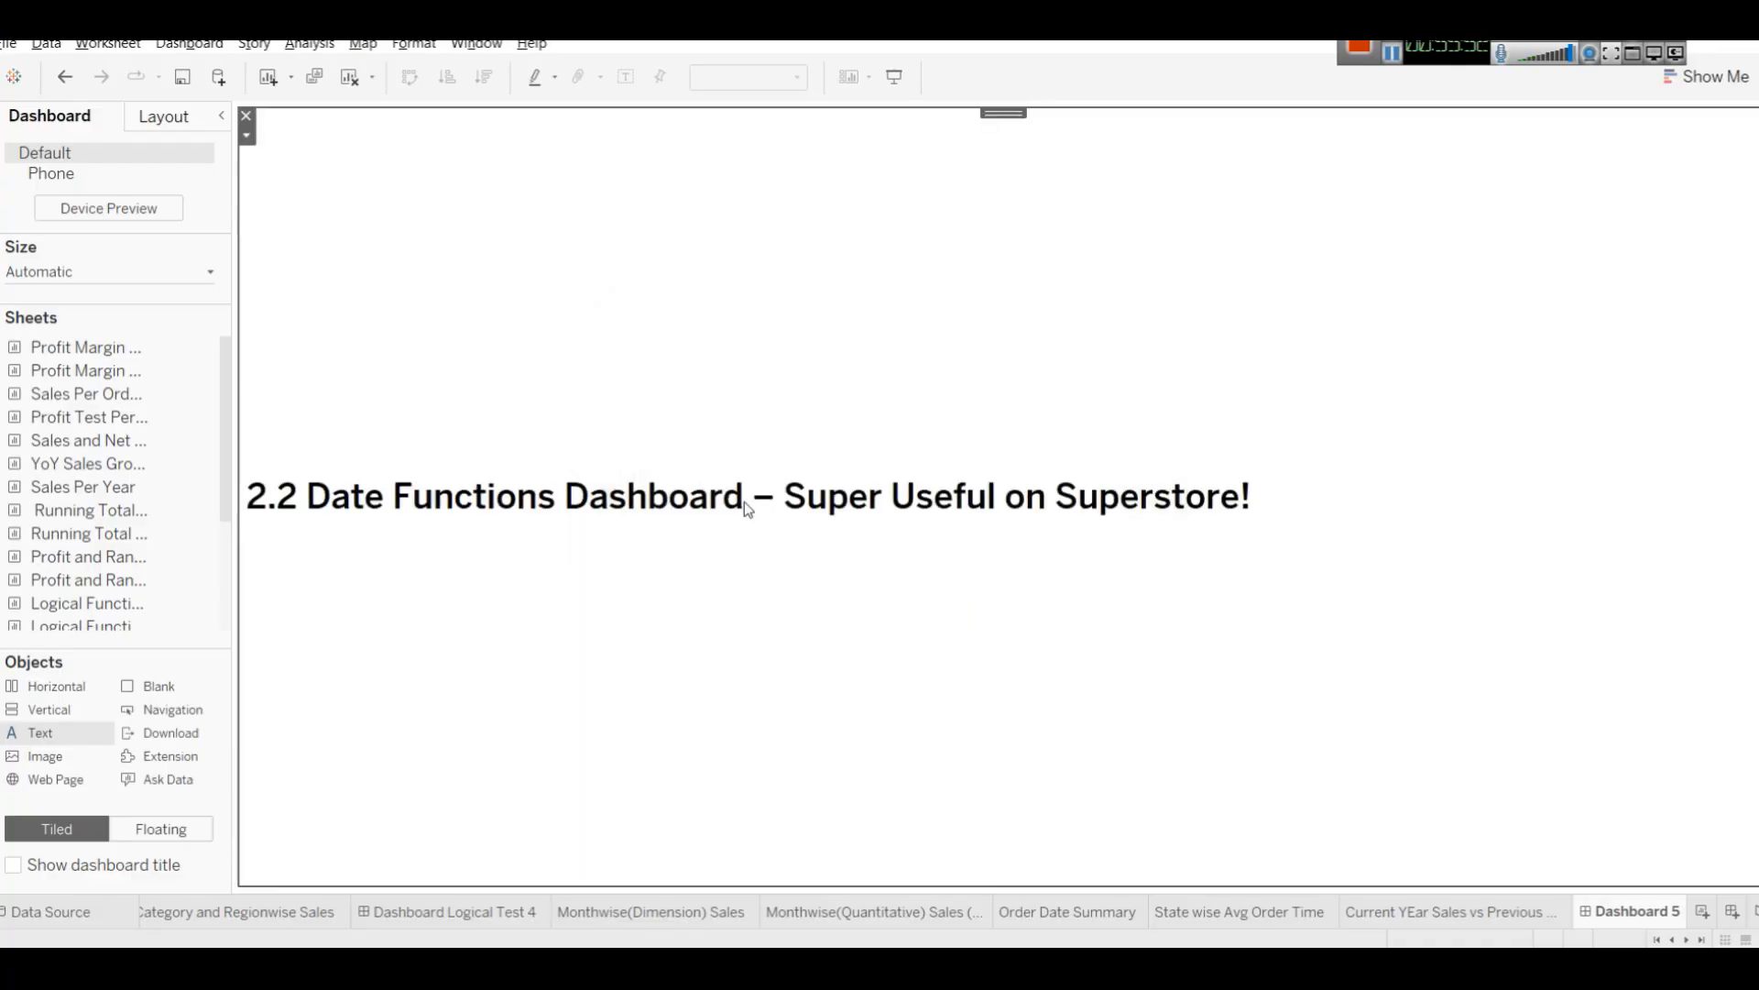
Change the heading's font colour to dark blue and centre-align the heading text.
double_click(687, 492)
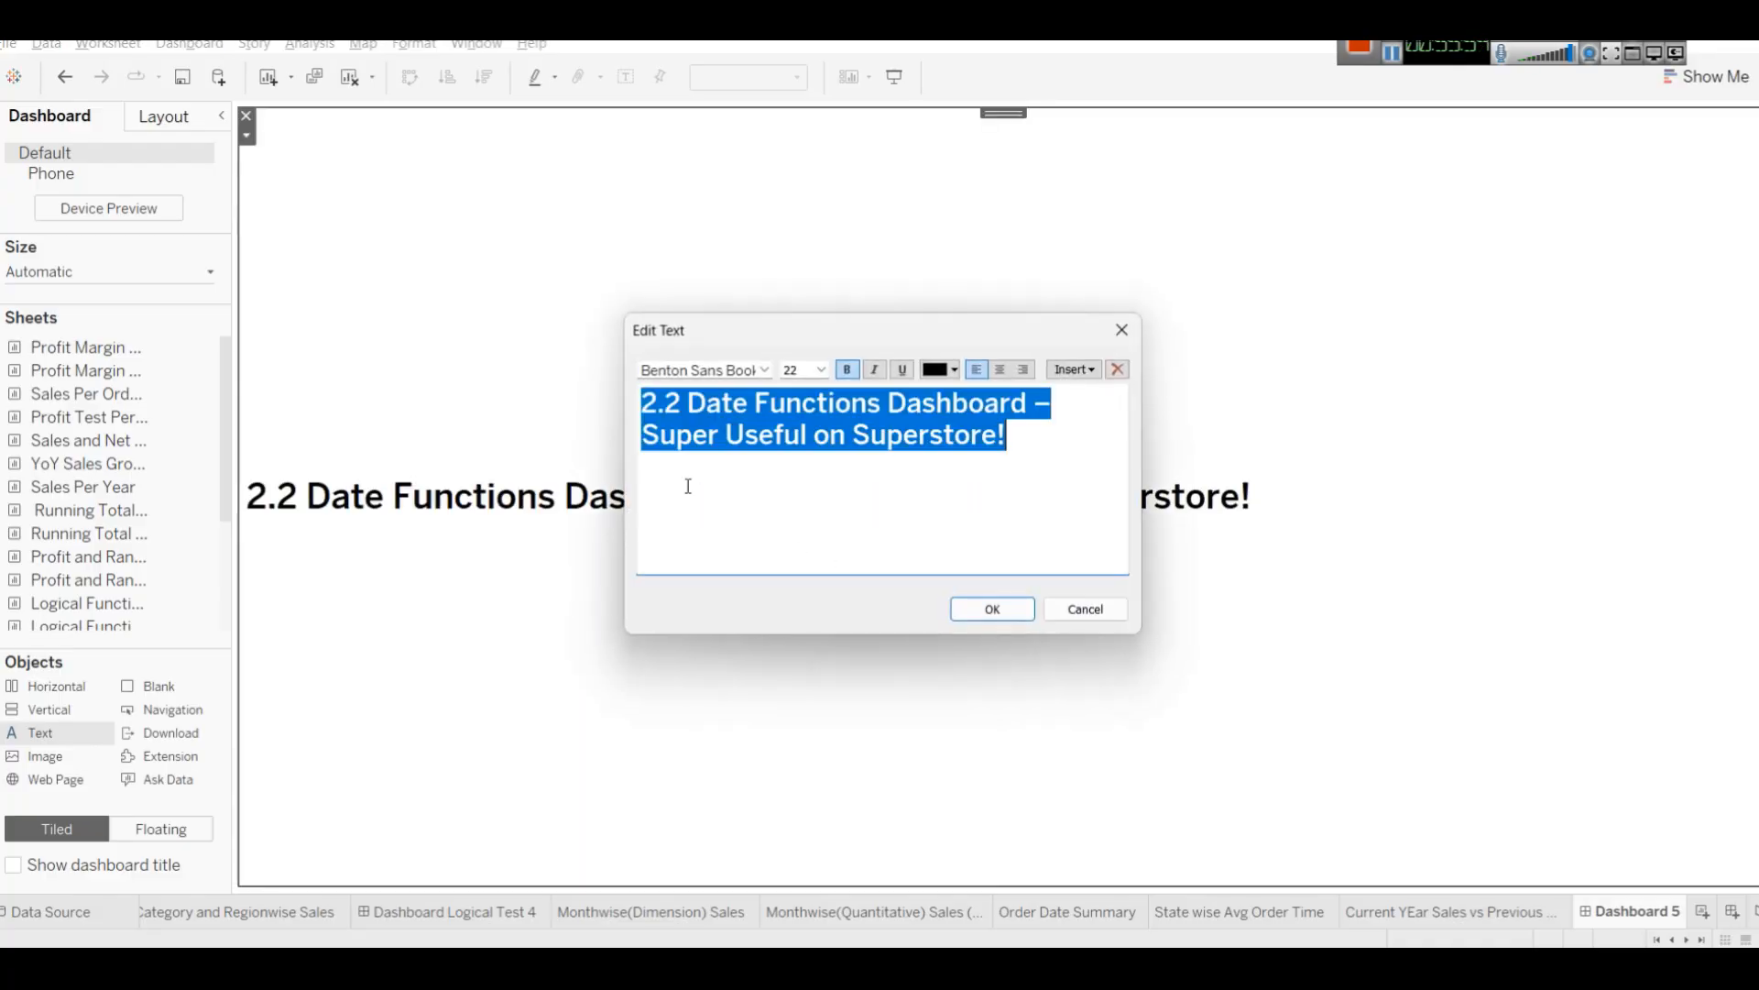
click(935, 369)
click(956, 500)
click(999, 370)
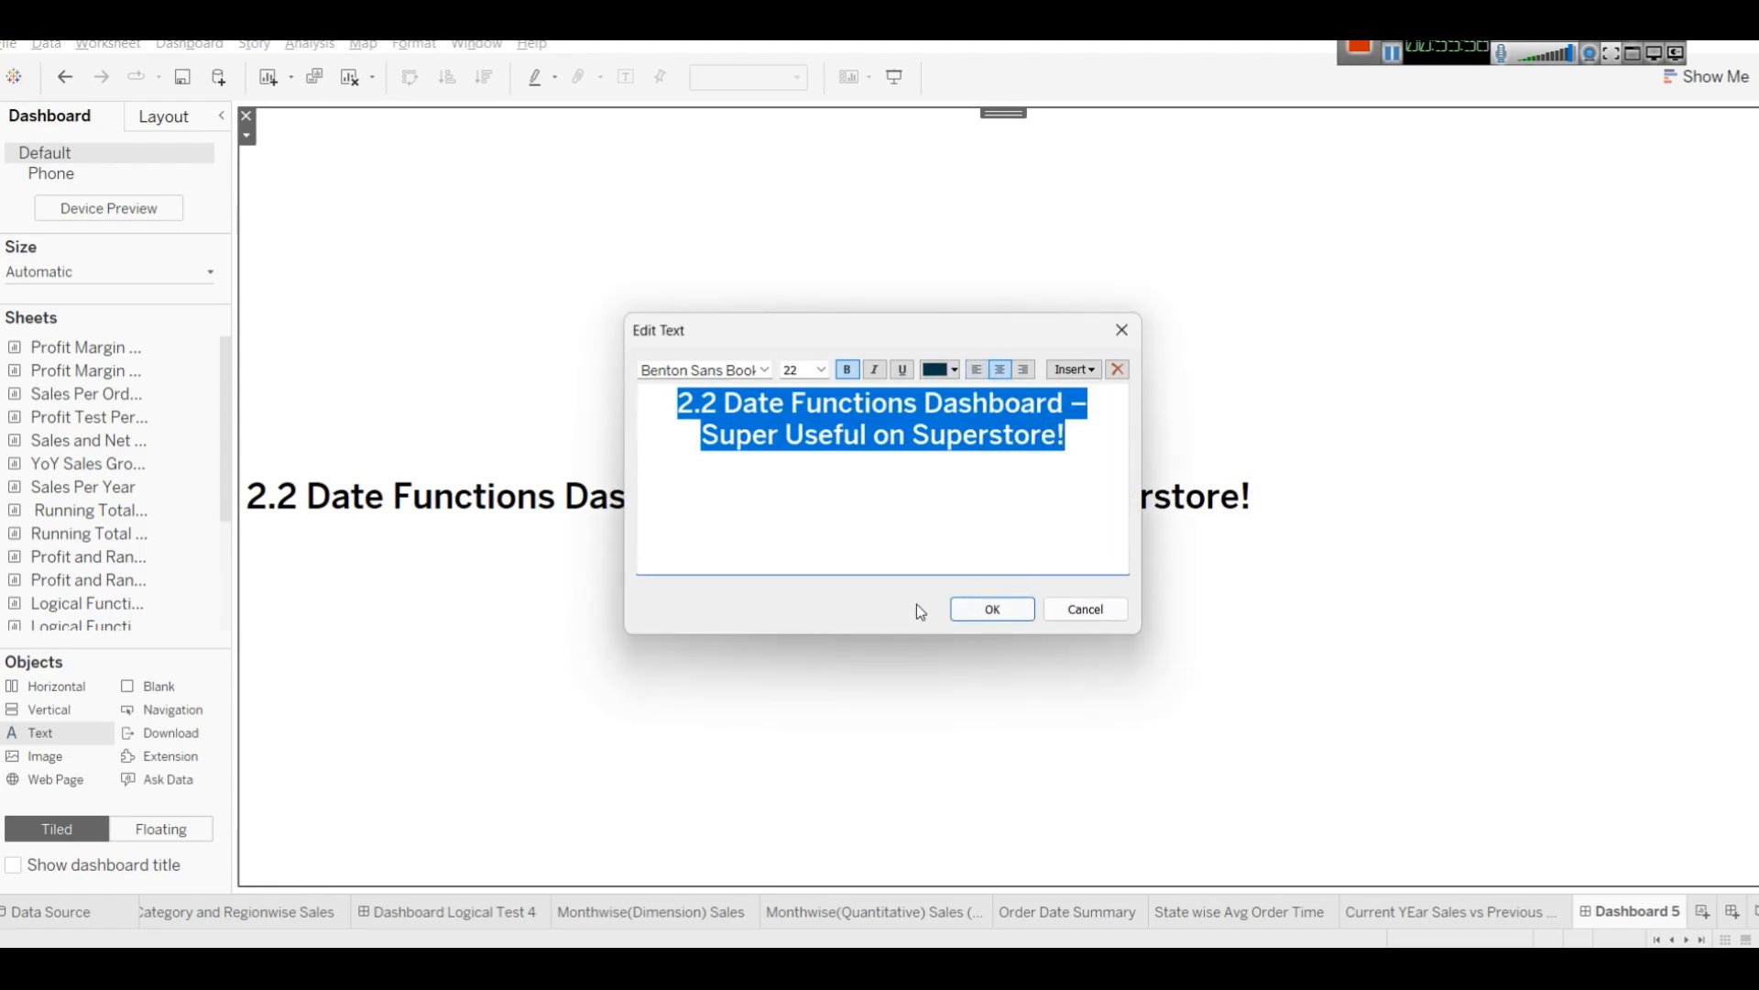
click(983, 607)
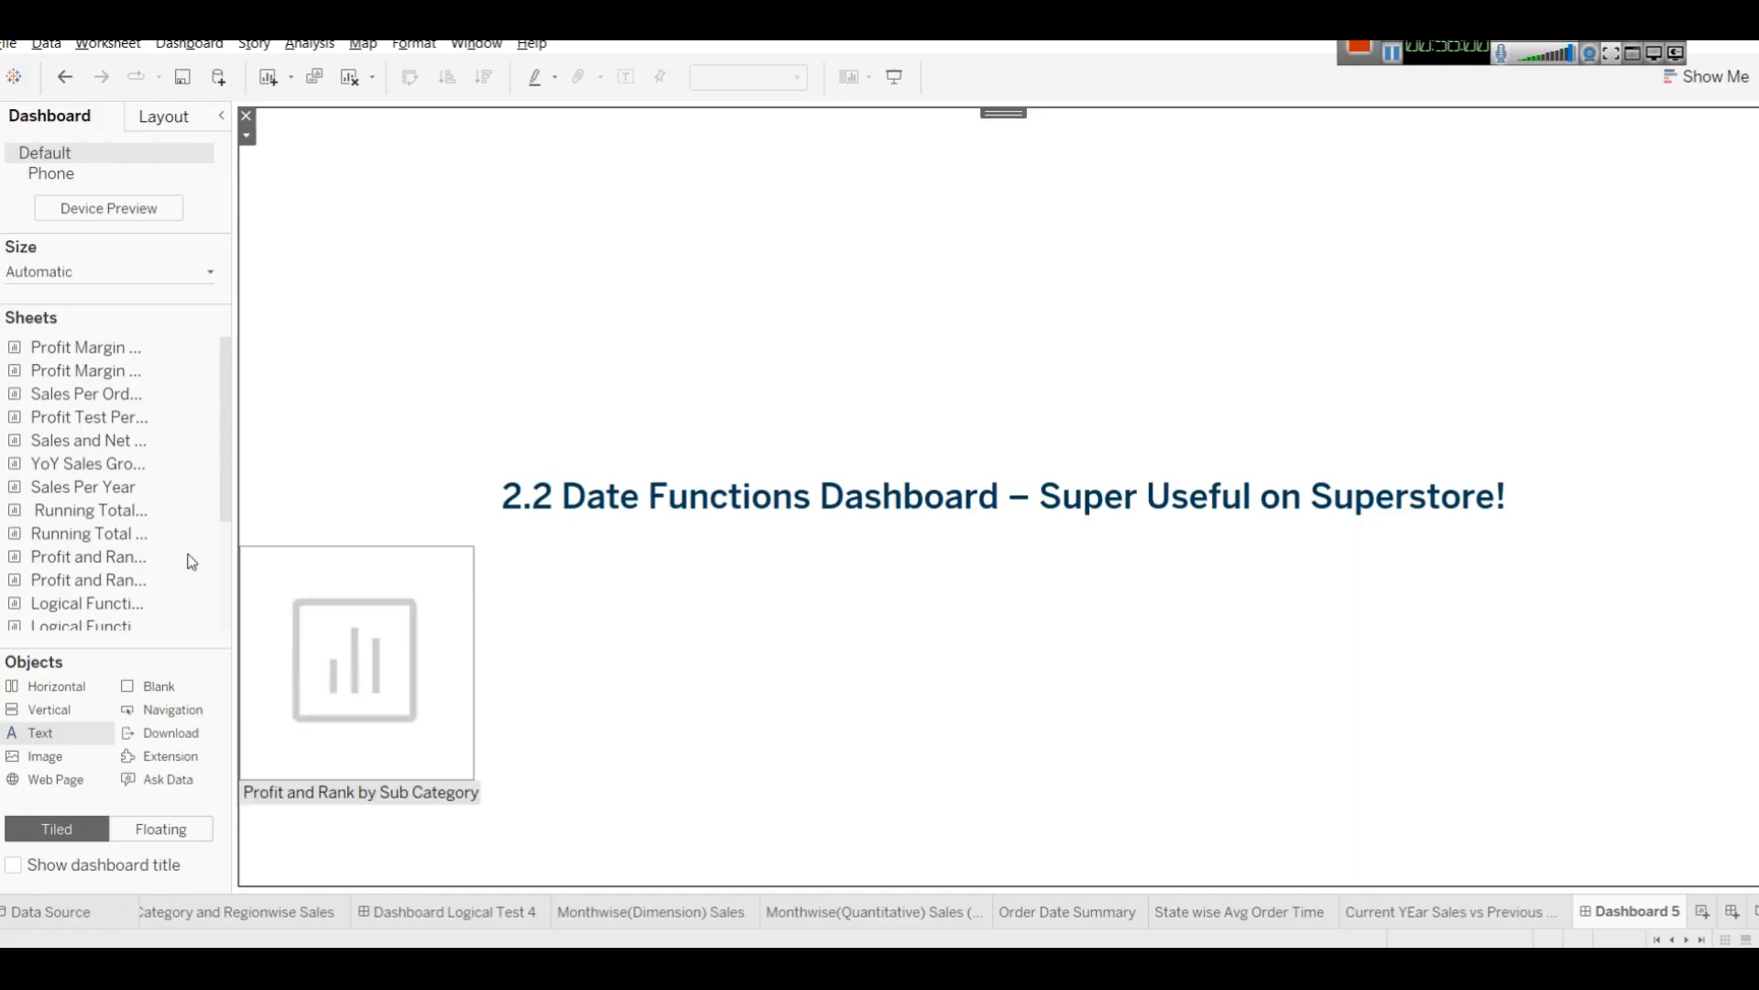
click(71, 438)
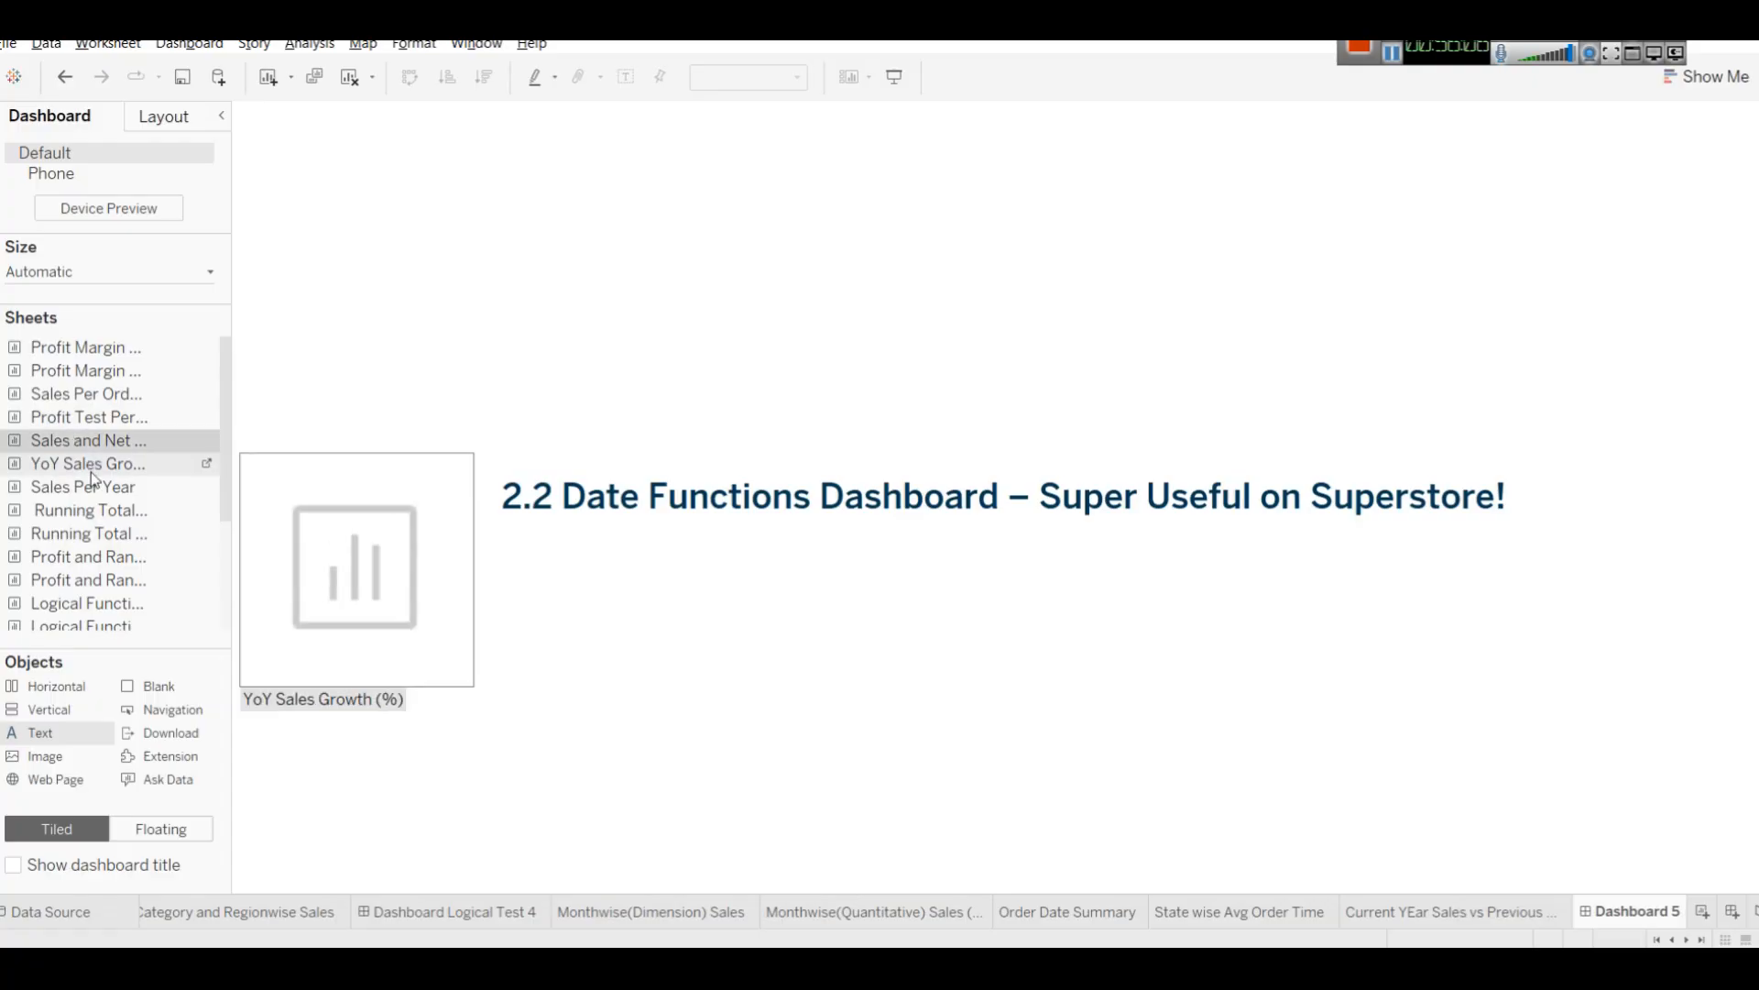
click(91, 468)
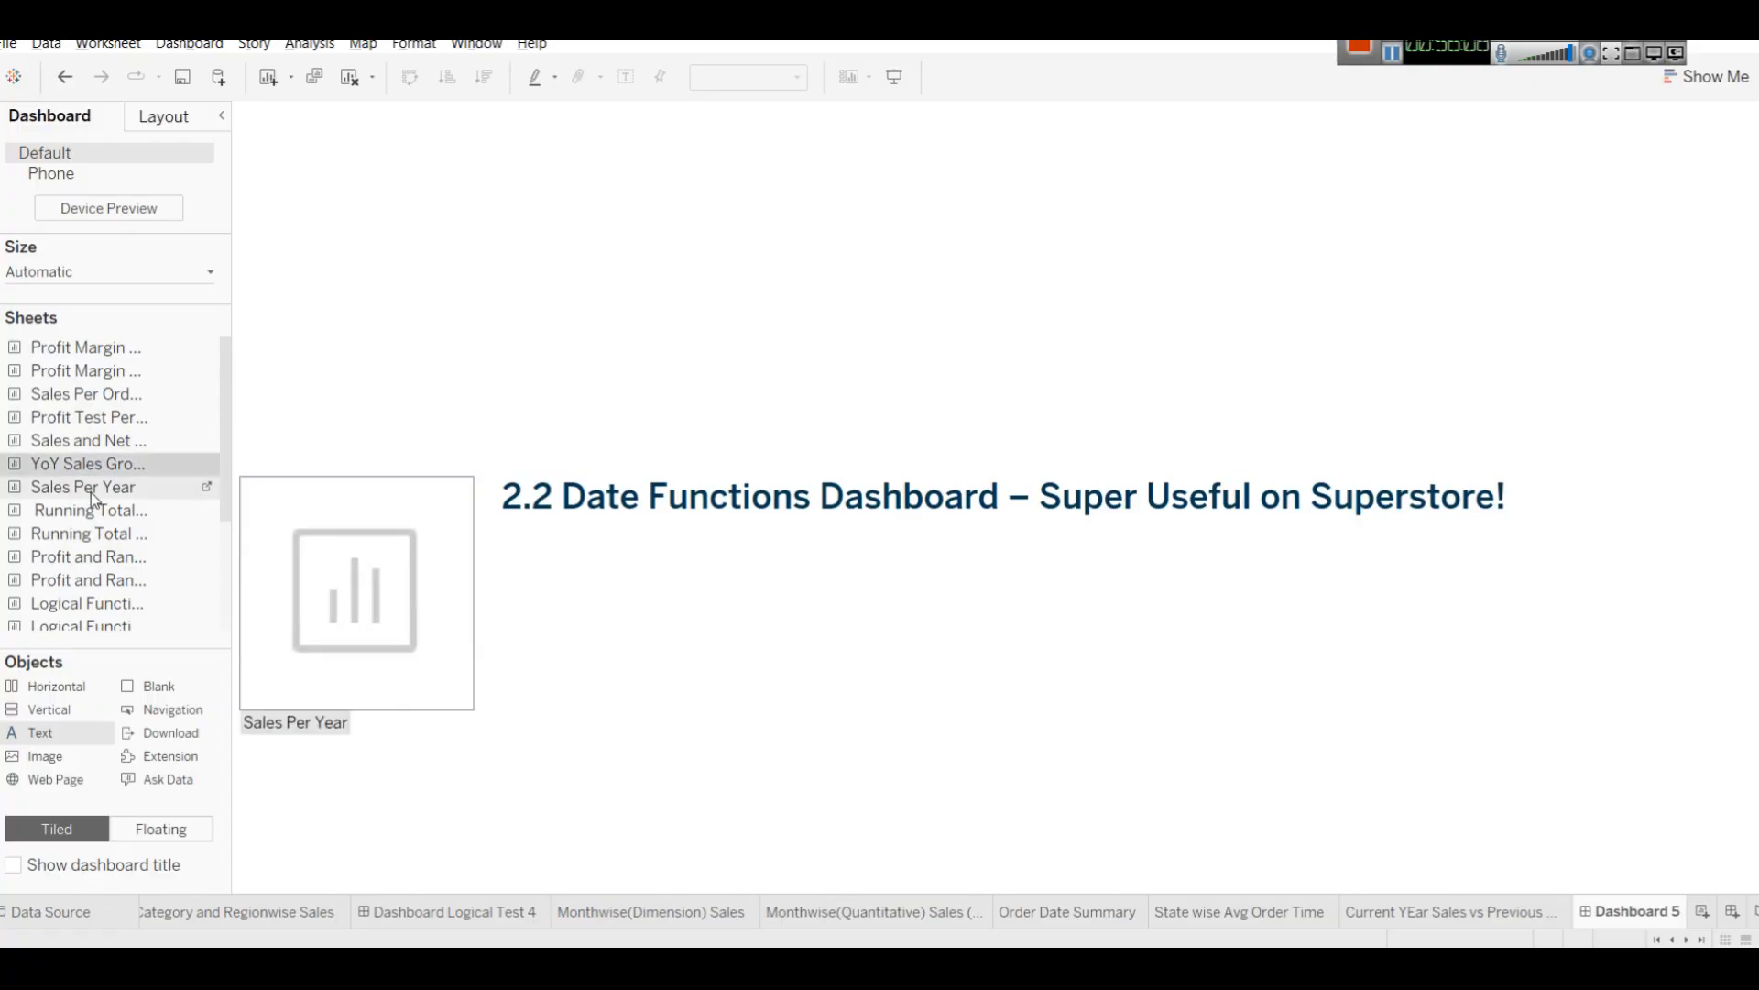
scroll(95, 500, down, 3)
scroll(135, 506, up, 1)
scroll(135, 506, down, 1)
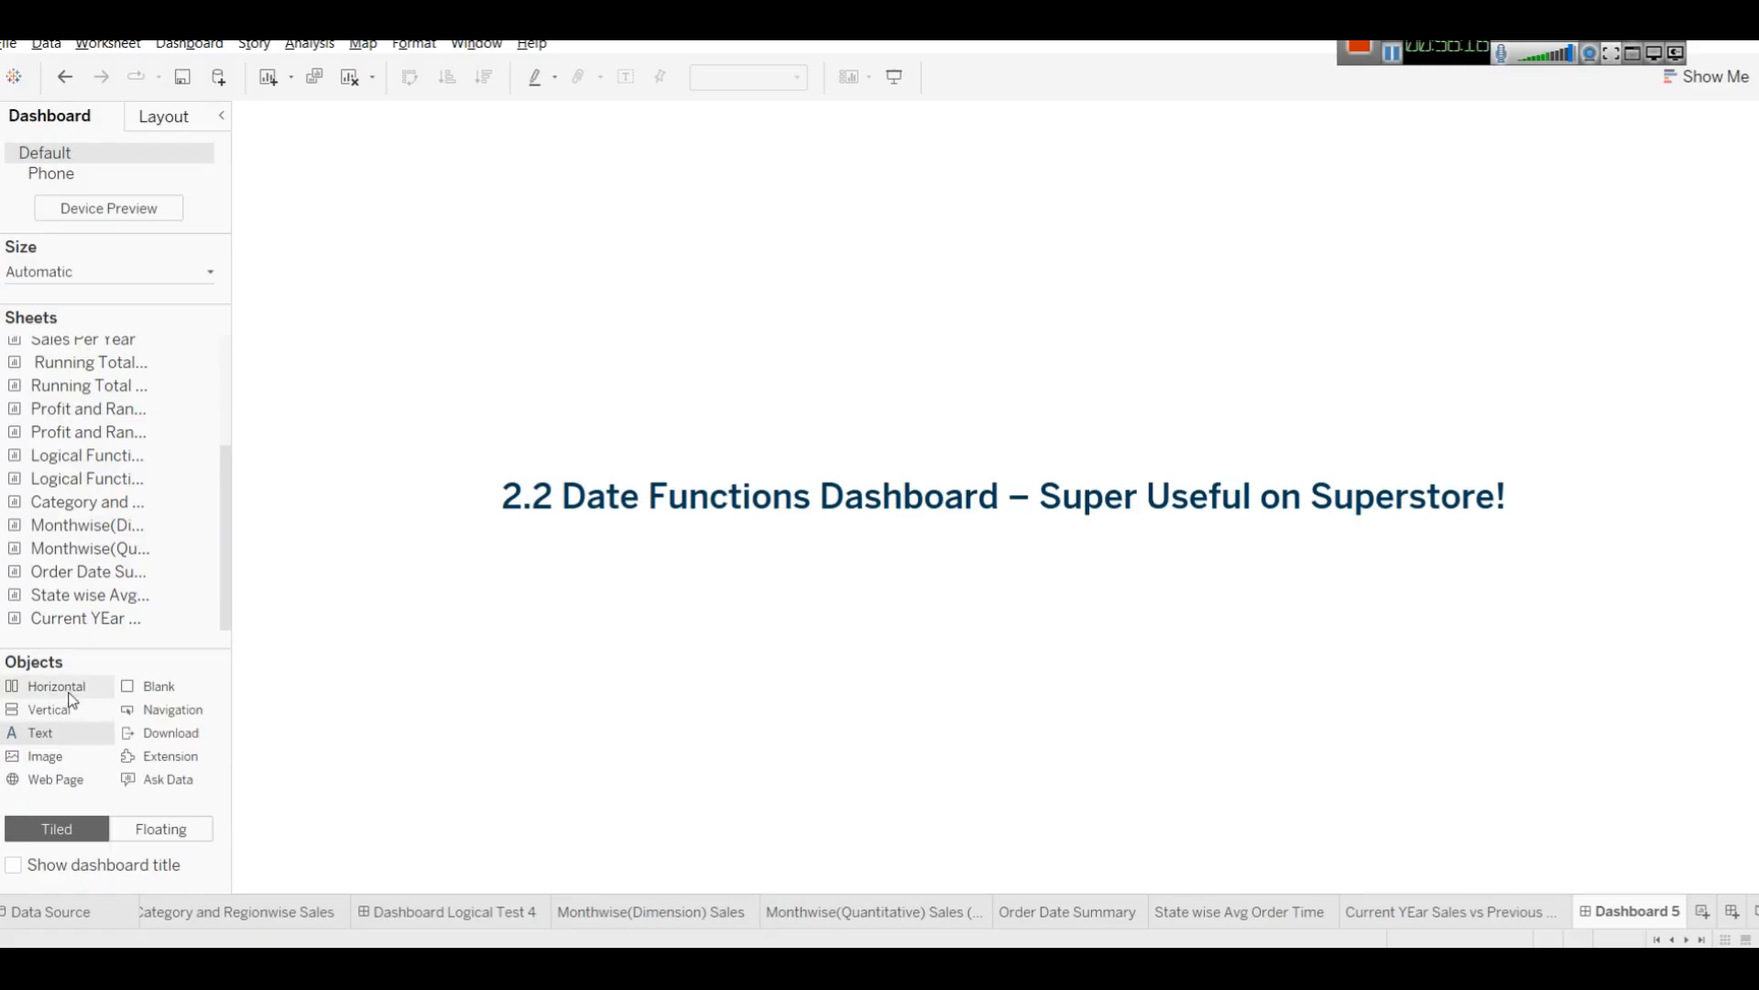
Add two horizontal layout containers below the heading and resize them to share the dashboard height.
drag(69, 693, 955, 651)
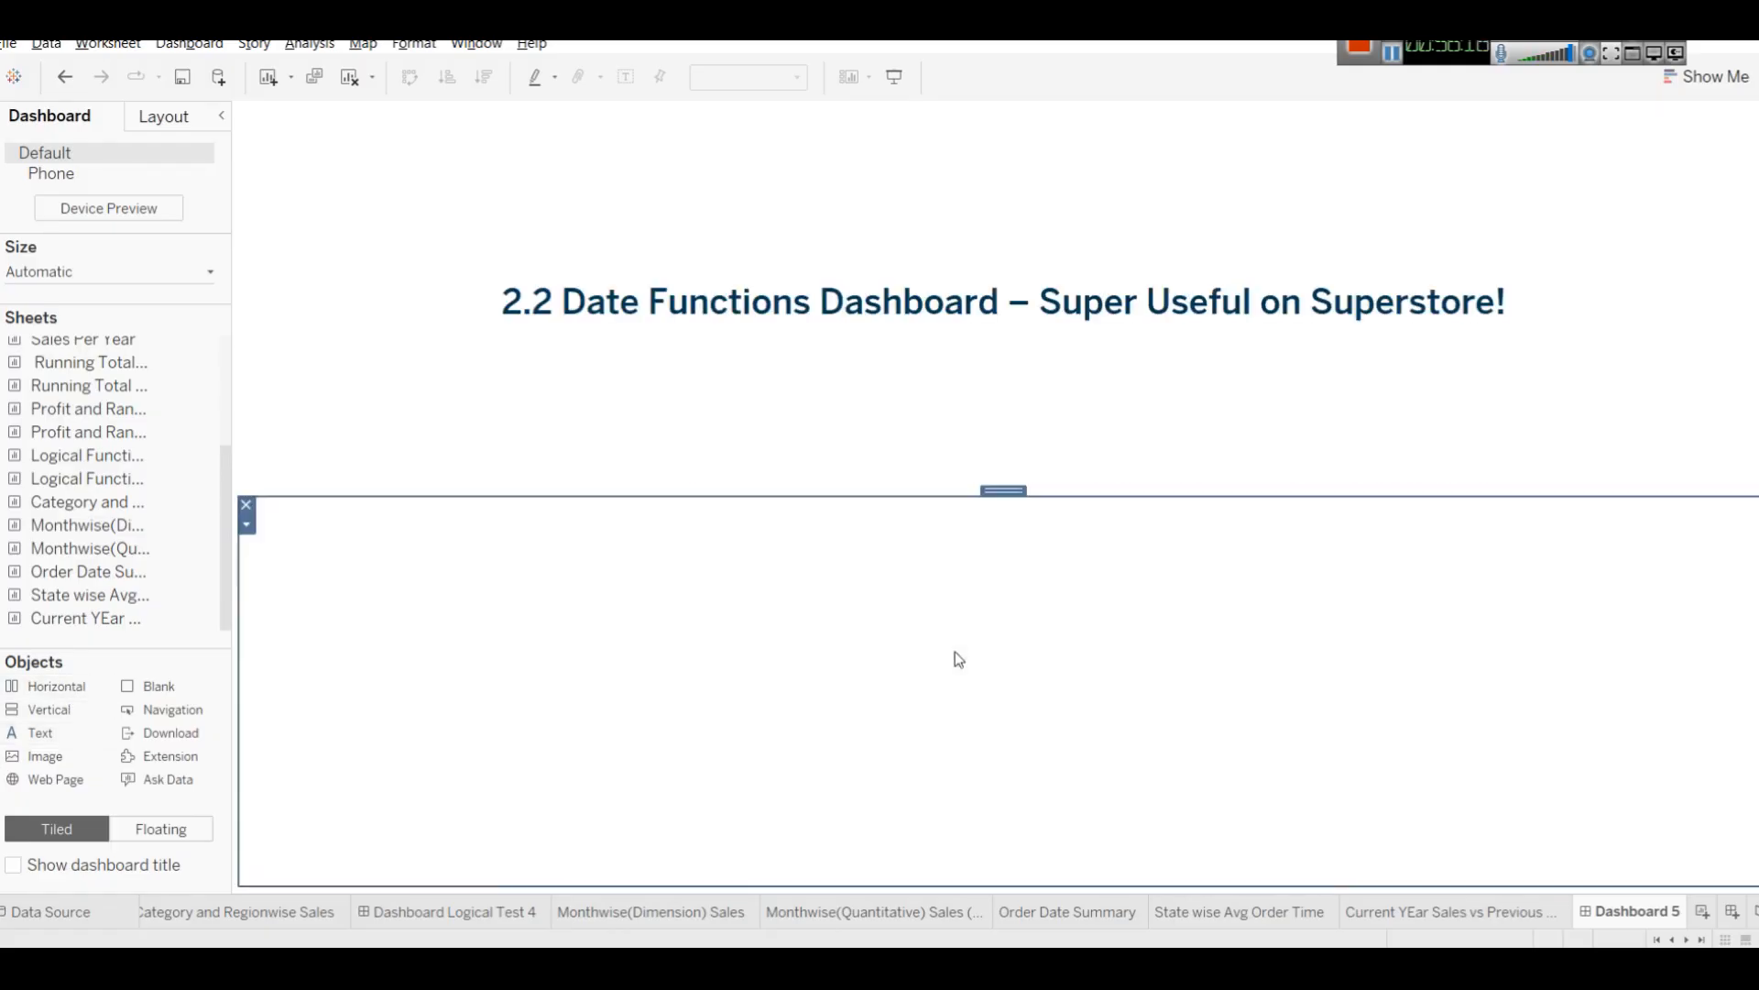
drag(58, 693, 702, 864)
drag(848, 504, 889, 224)
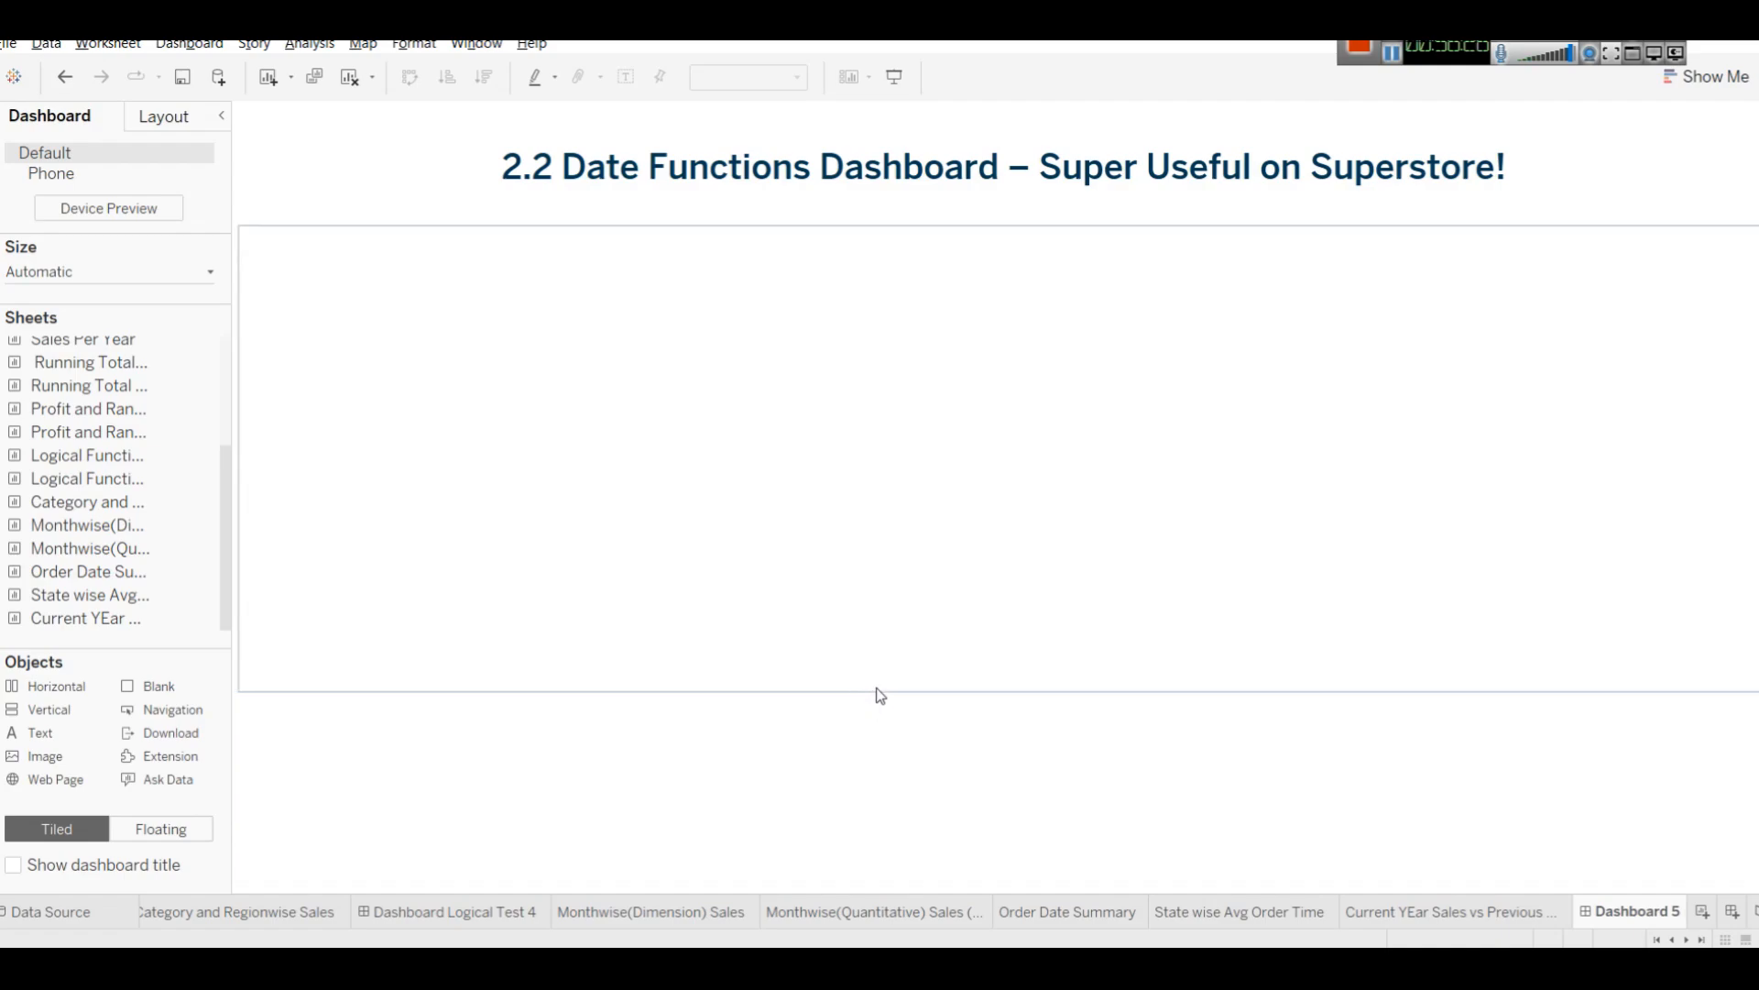
click(773, 727)
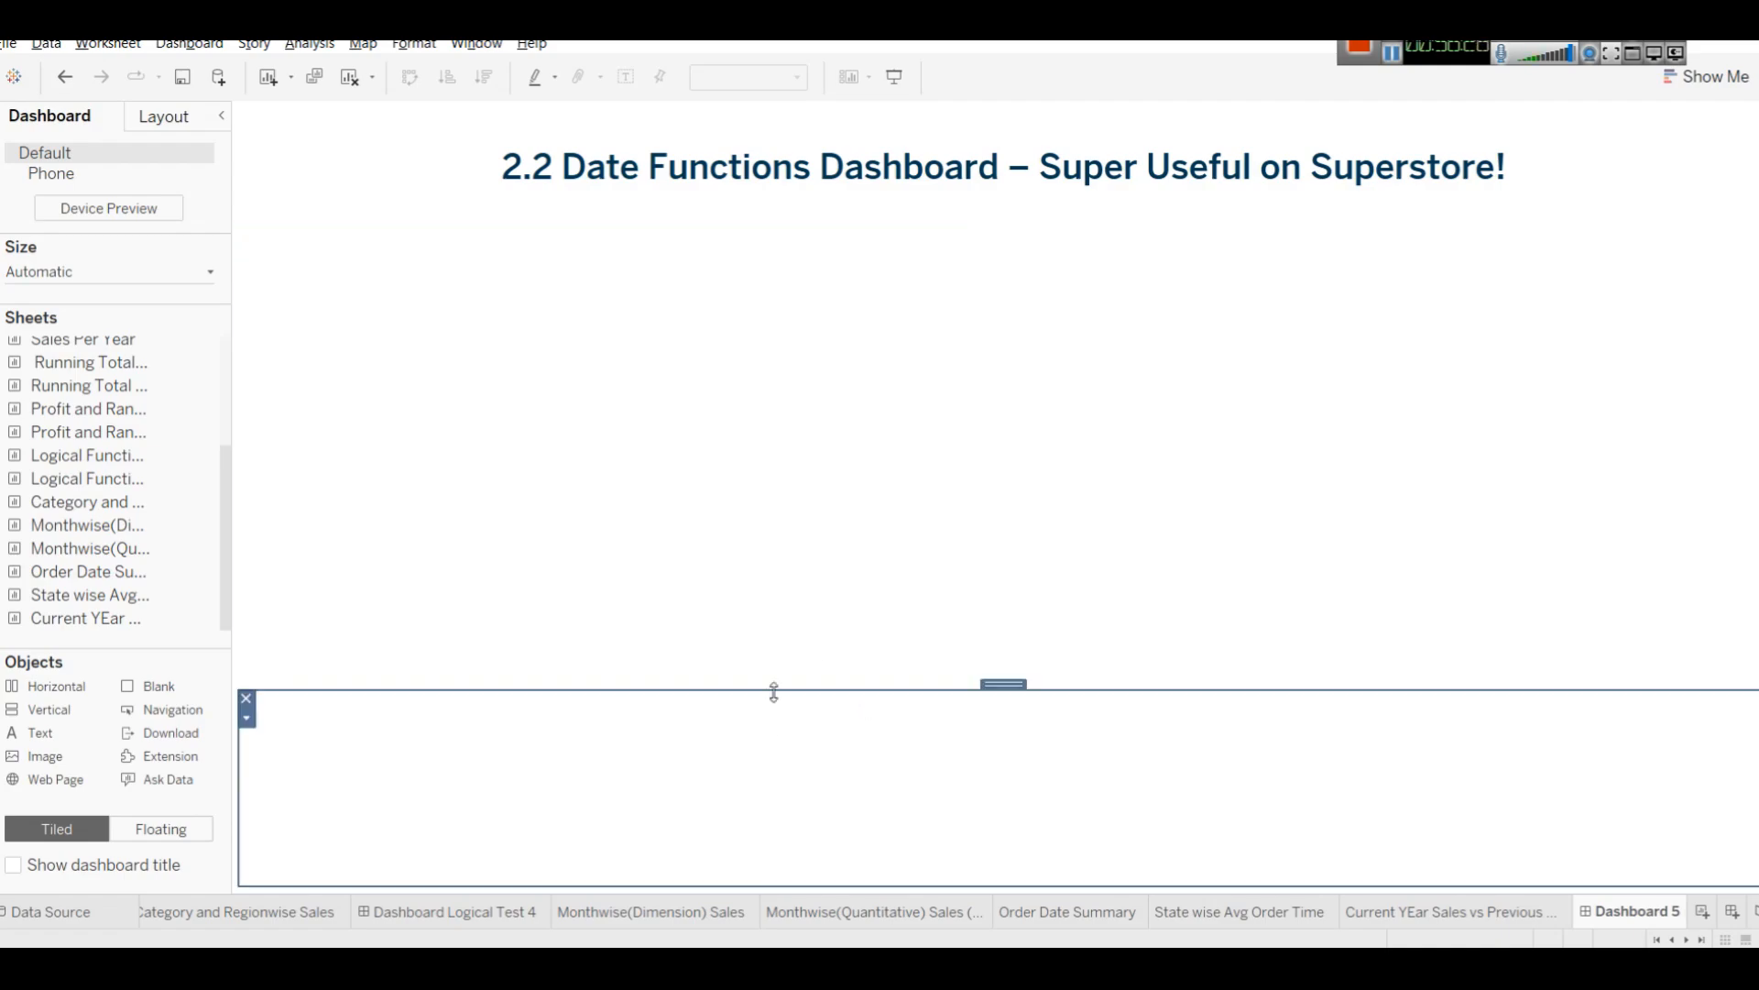
drag(773, 691, 794, 510)
click(775, 436)
click(634, 727)
click(691, 469)
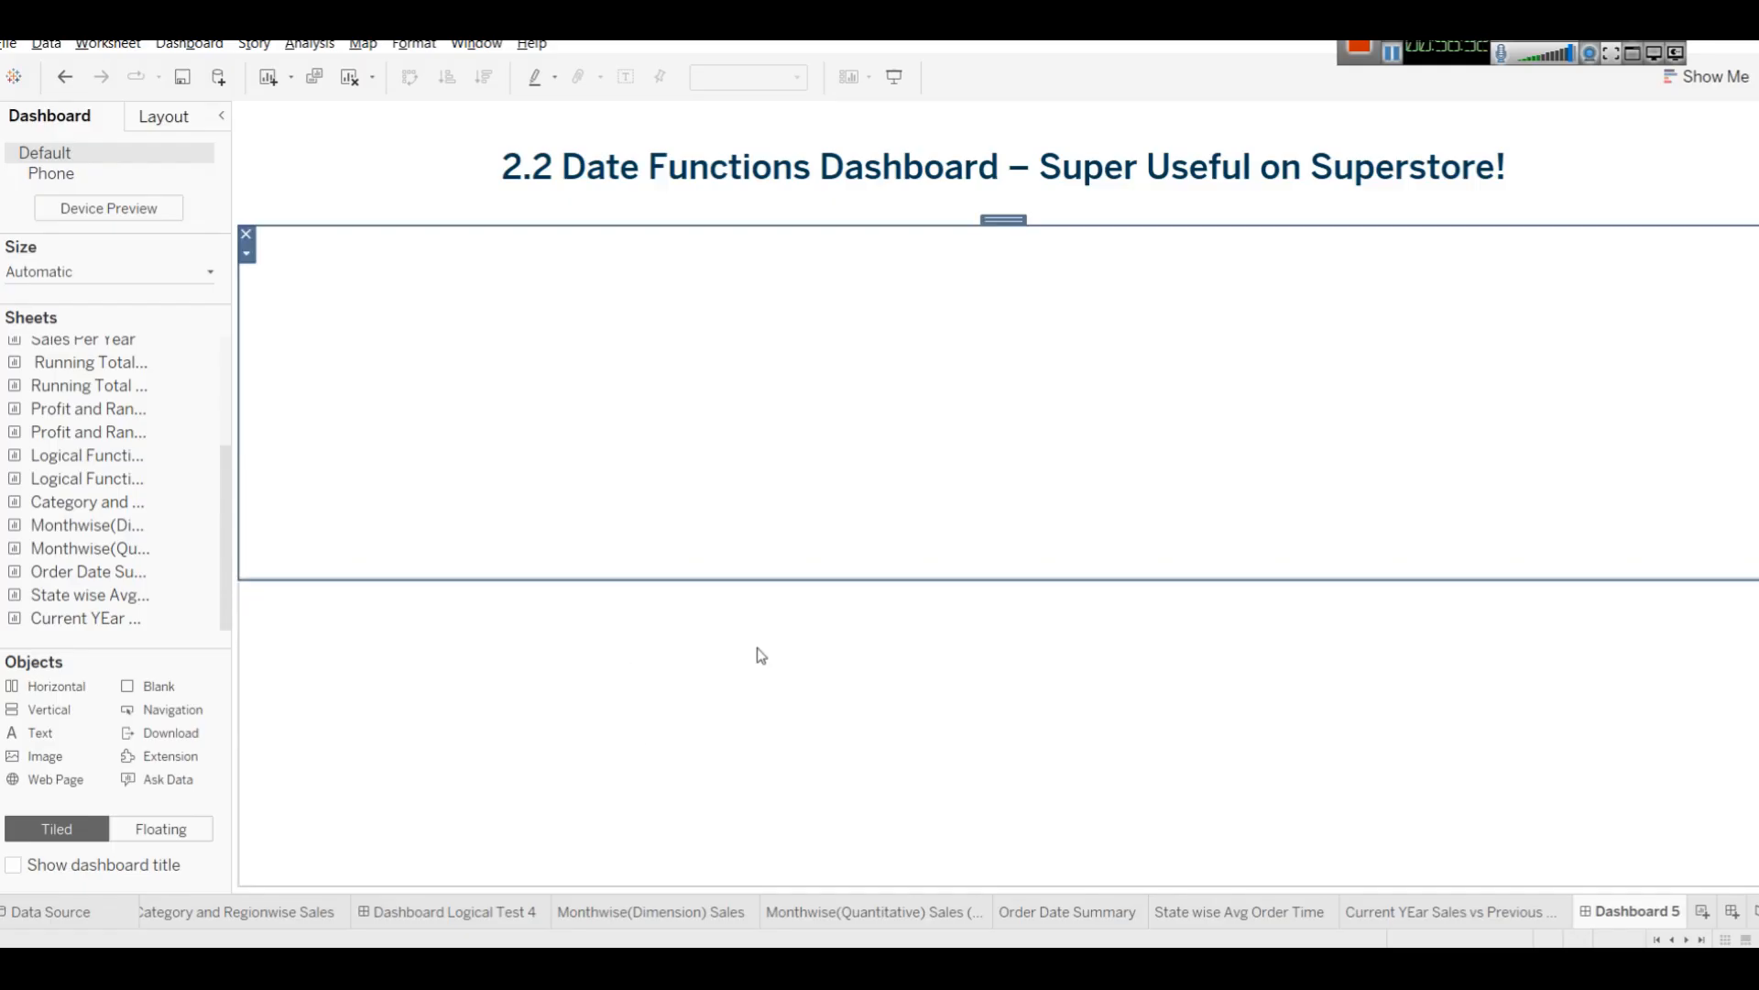
Place the Monthwise(Dimension) Sales sheet in the upper container.
drag(46, 521, 315, 394)
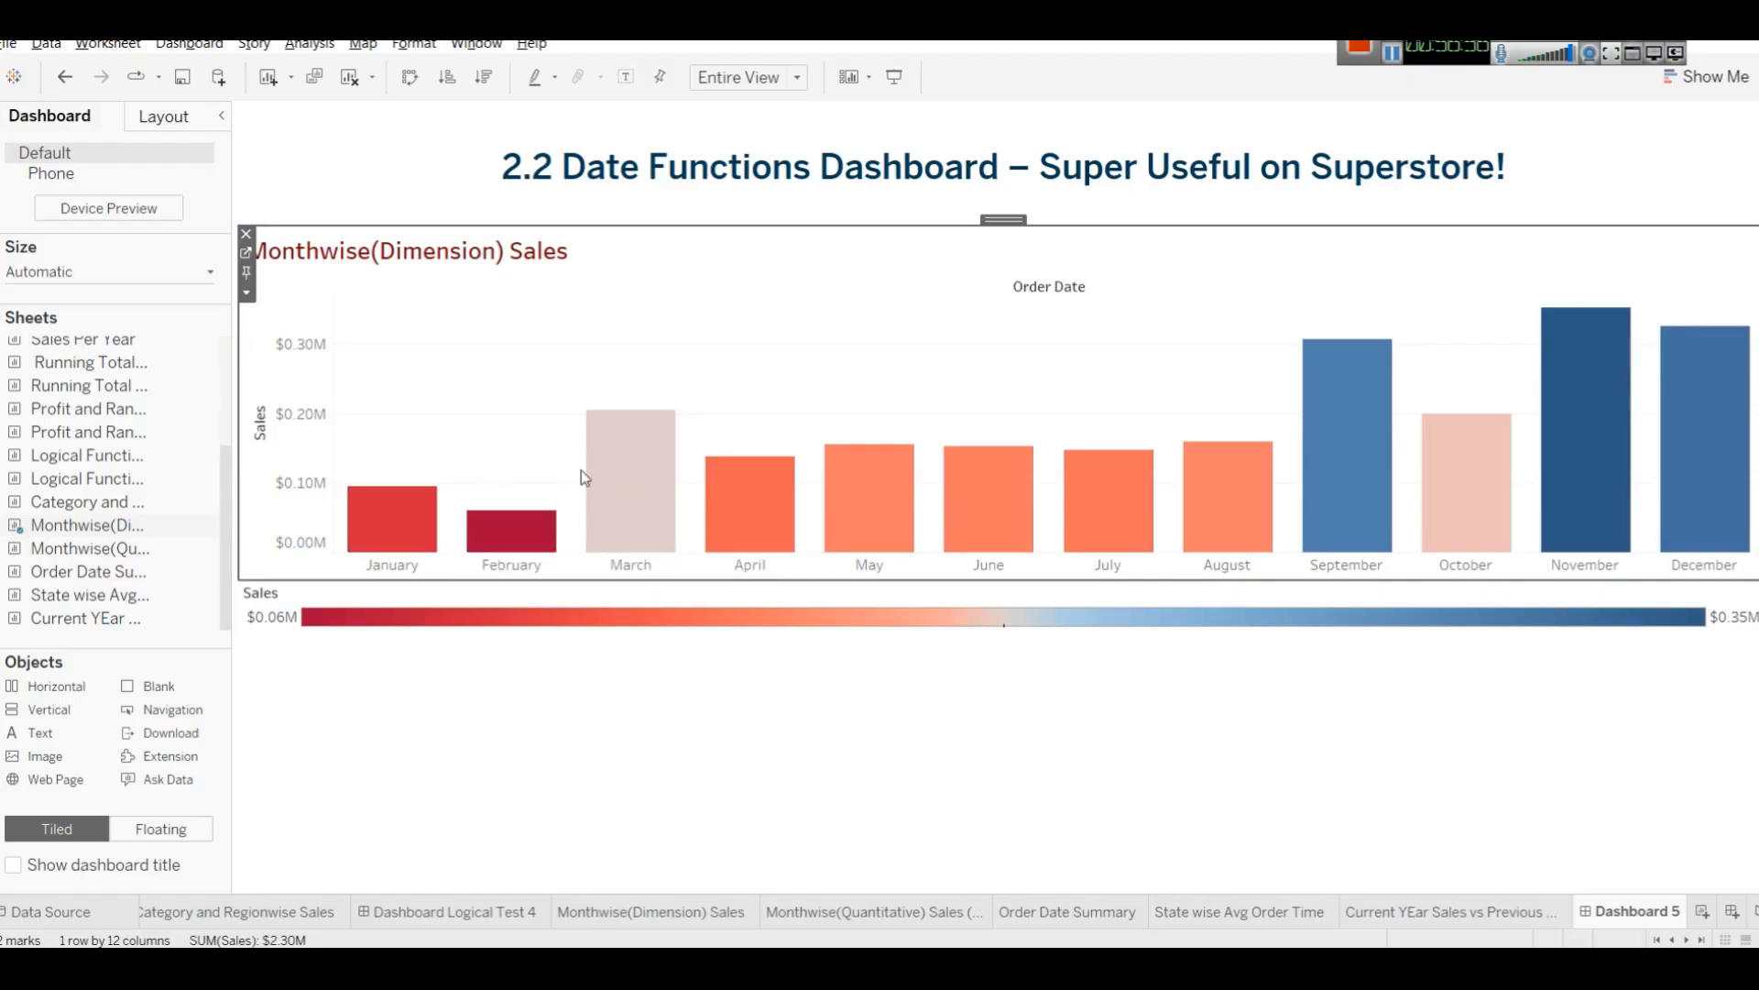
click(1032, 597)
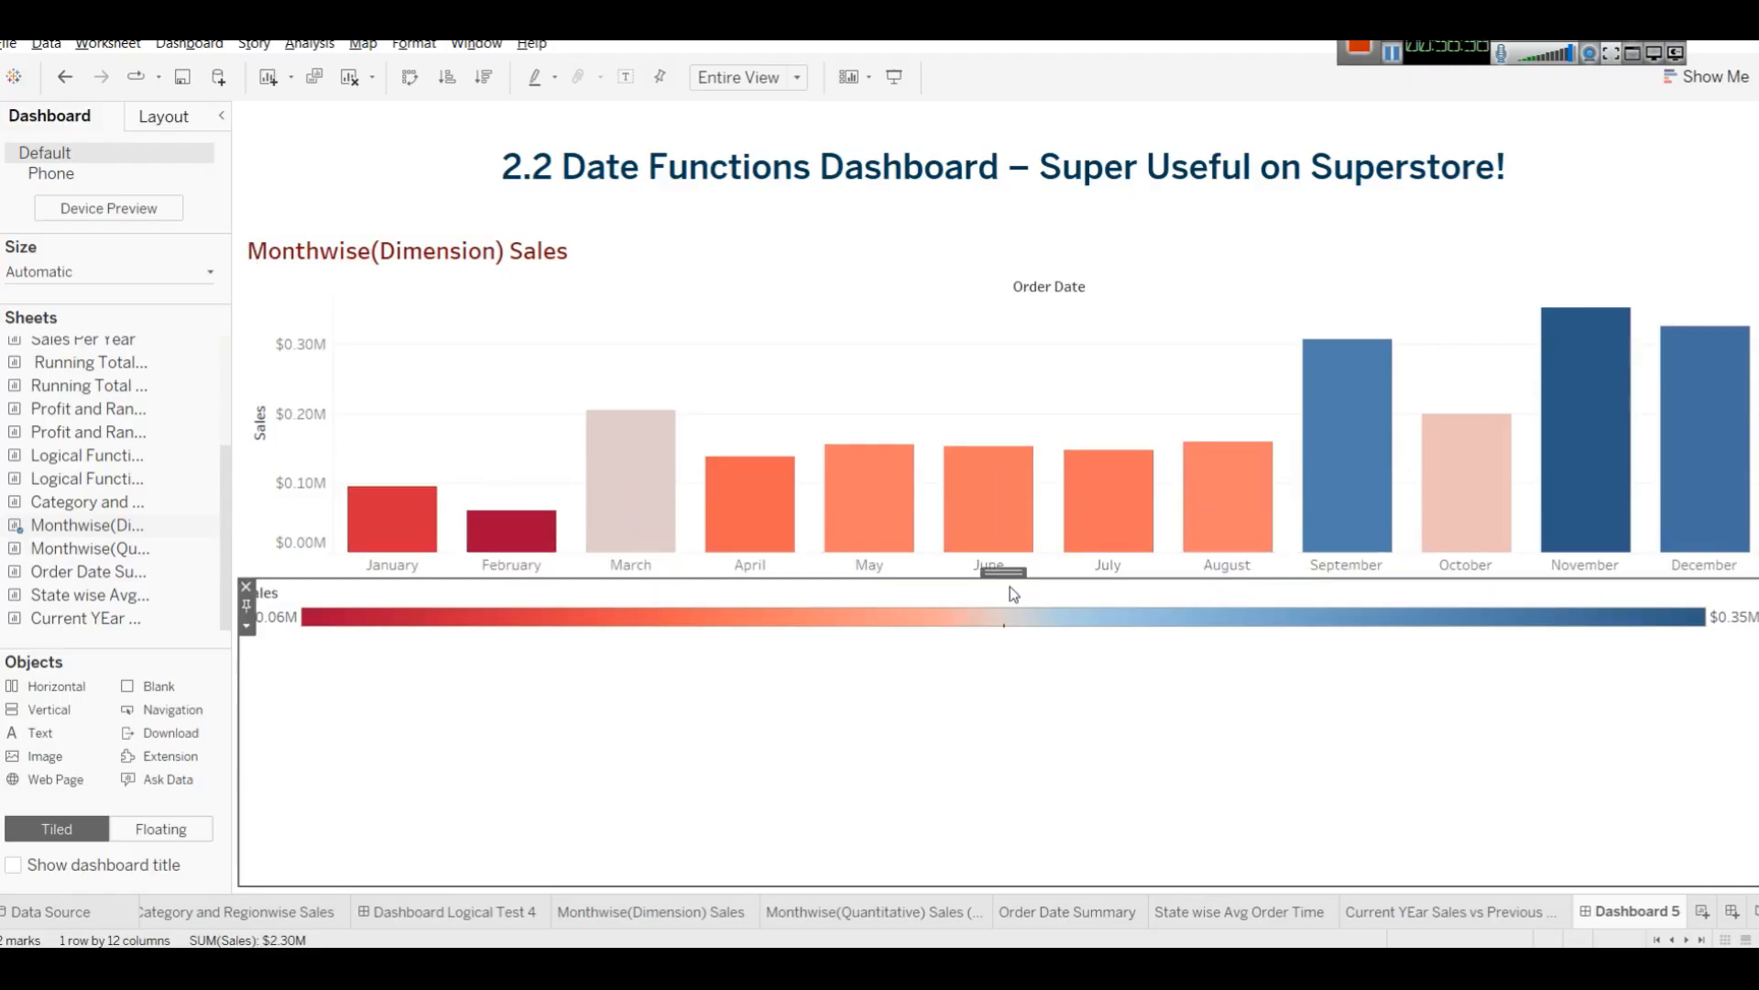
click(245, 588)
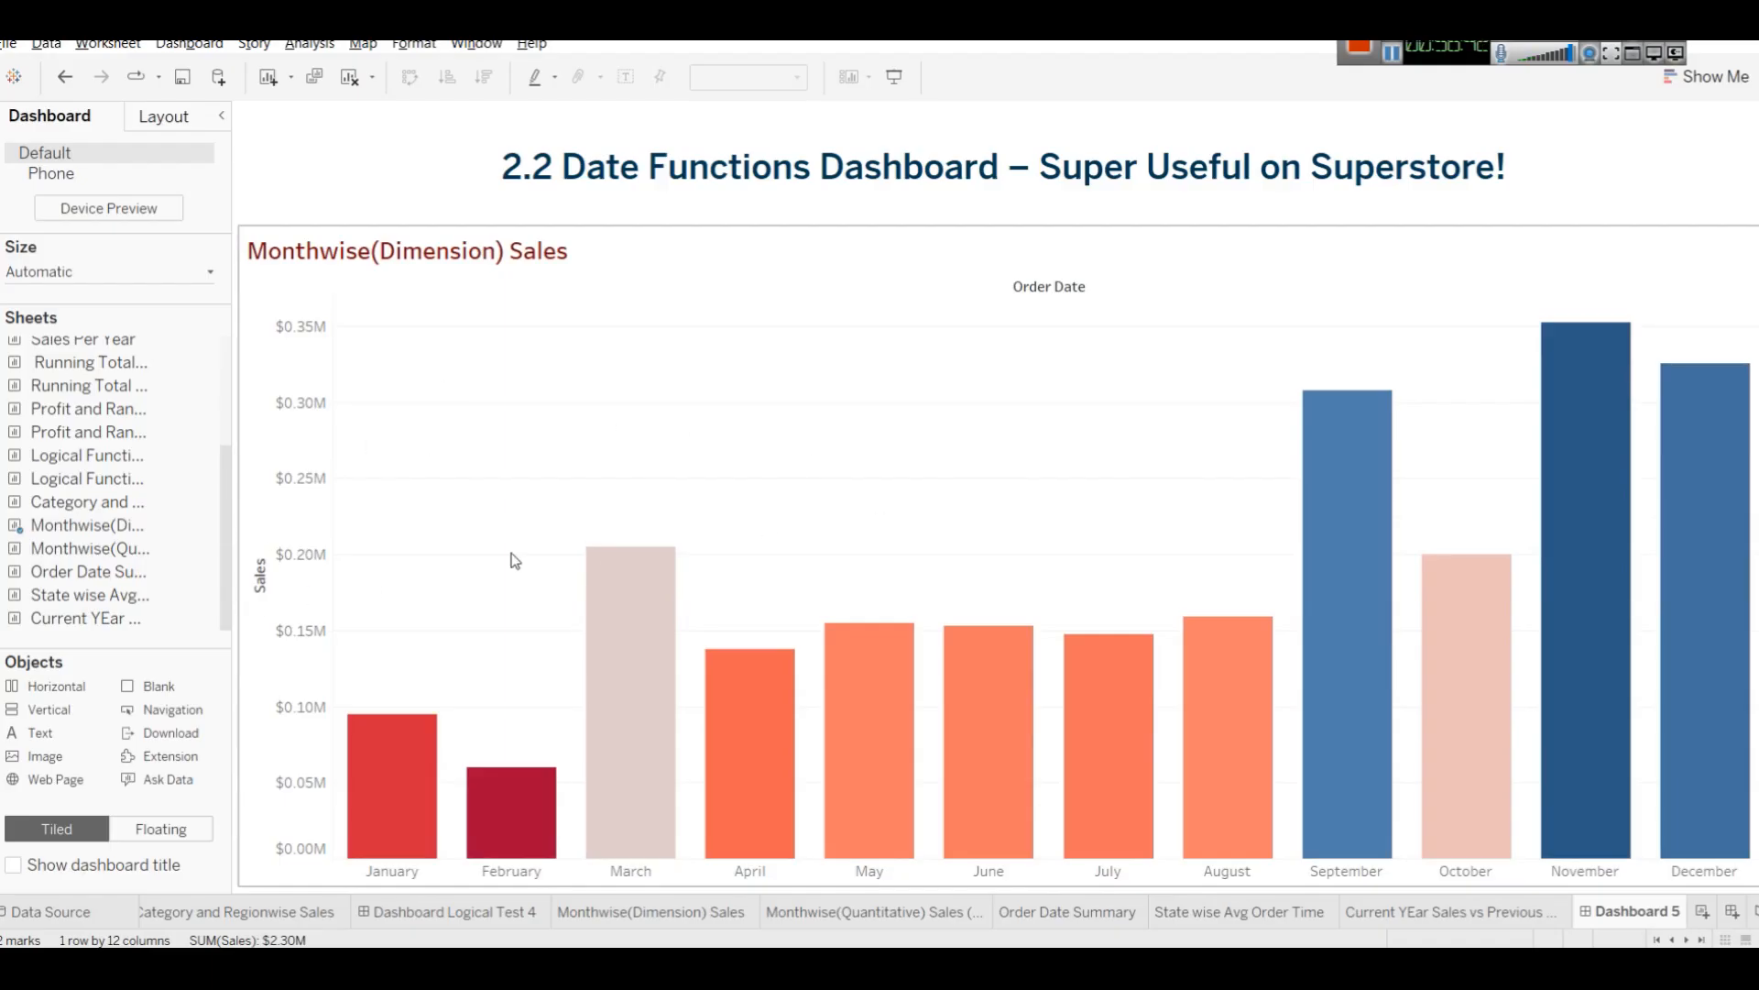
key(ctrl+z)
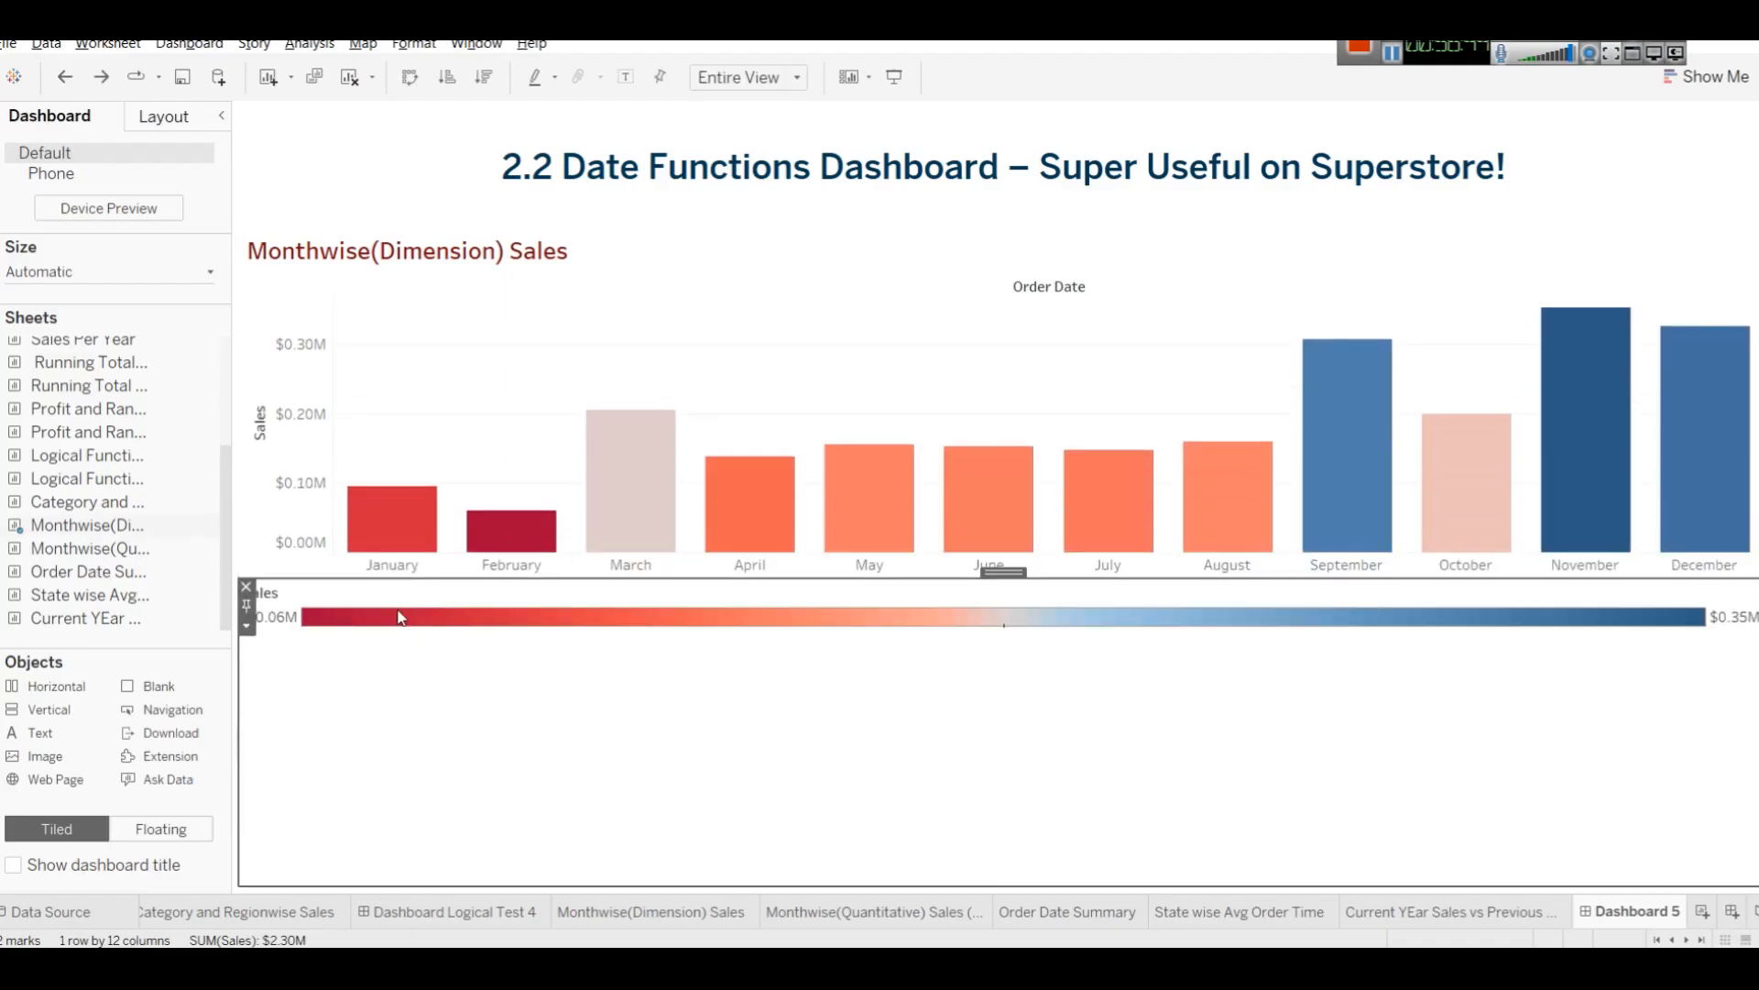
Make the Sales colour legend floating and move it to the dashboard's top-right corner.
click(247, 625)
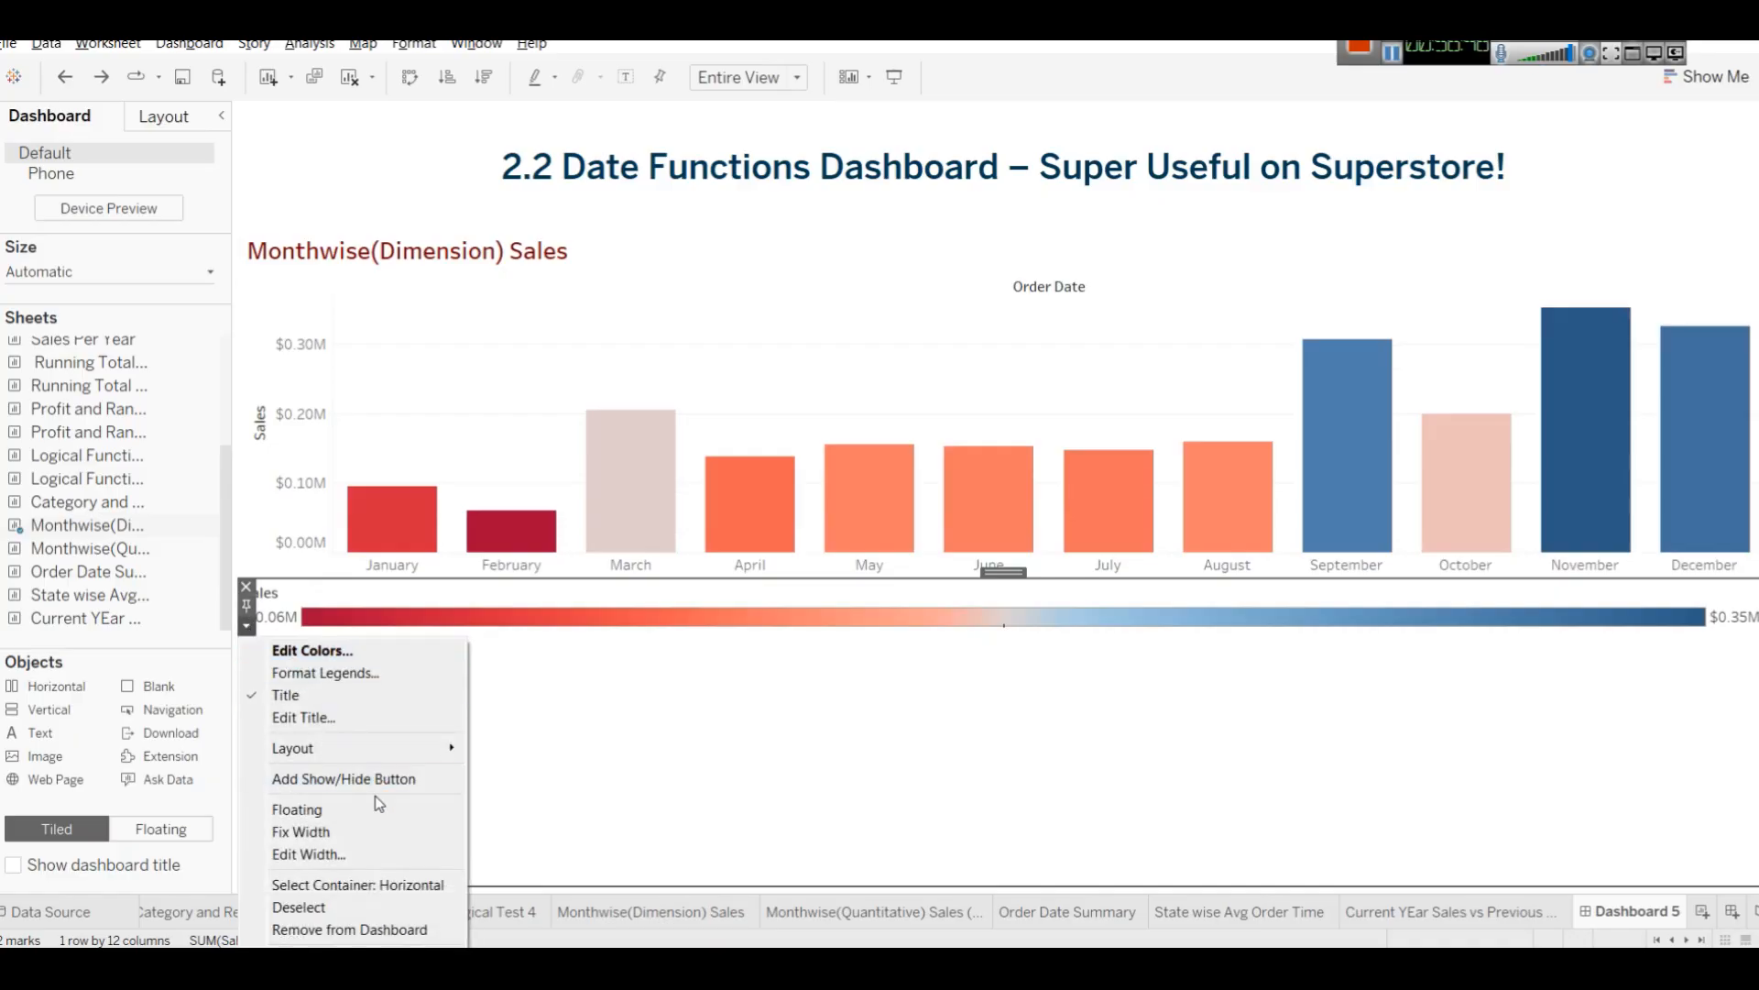
click(356, 812)
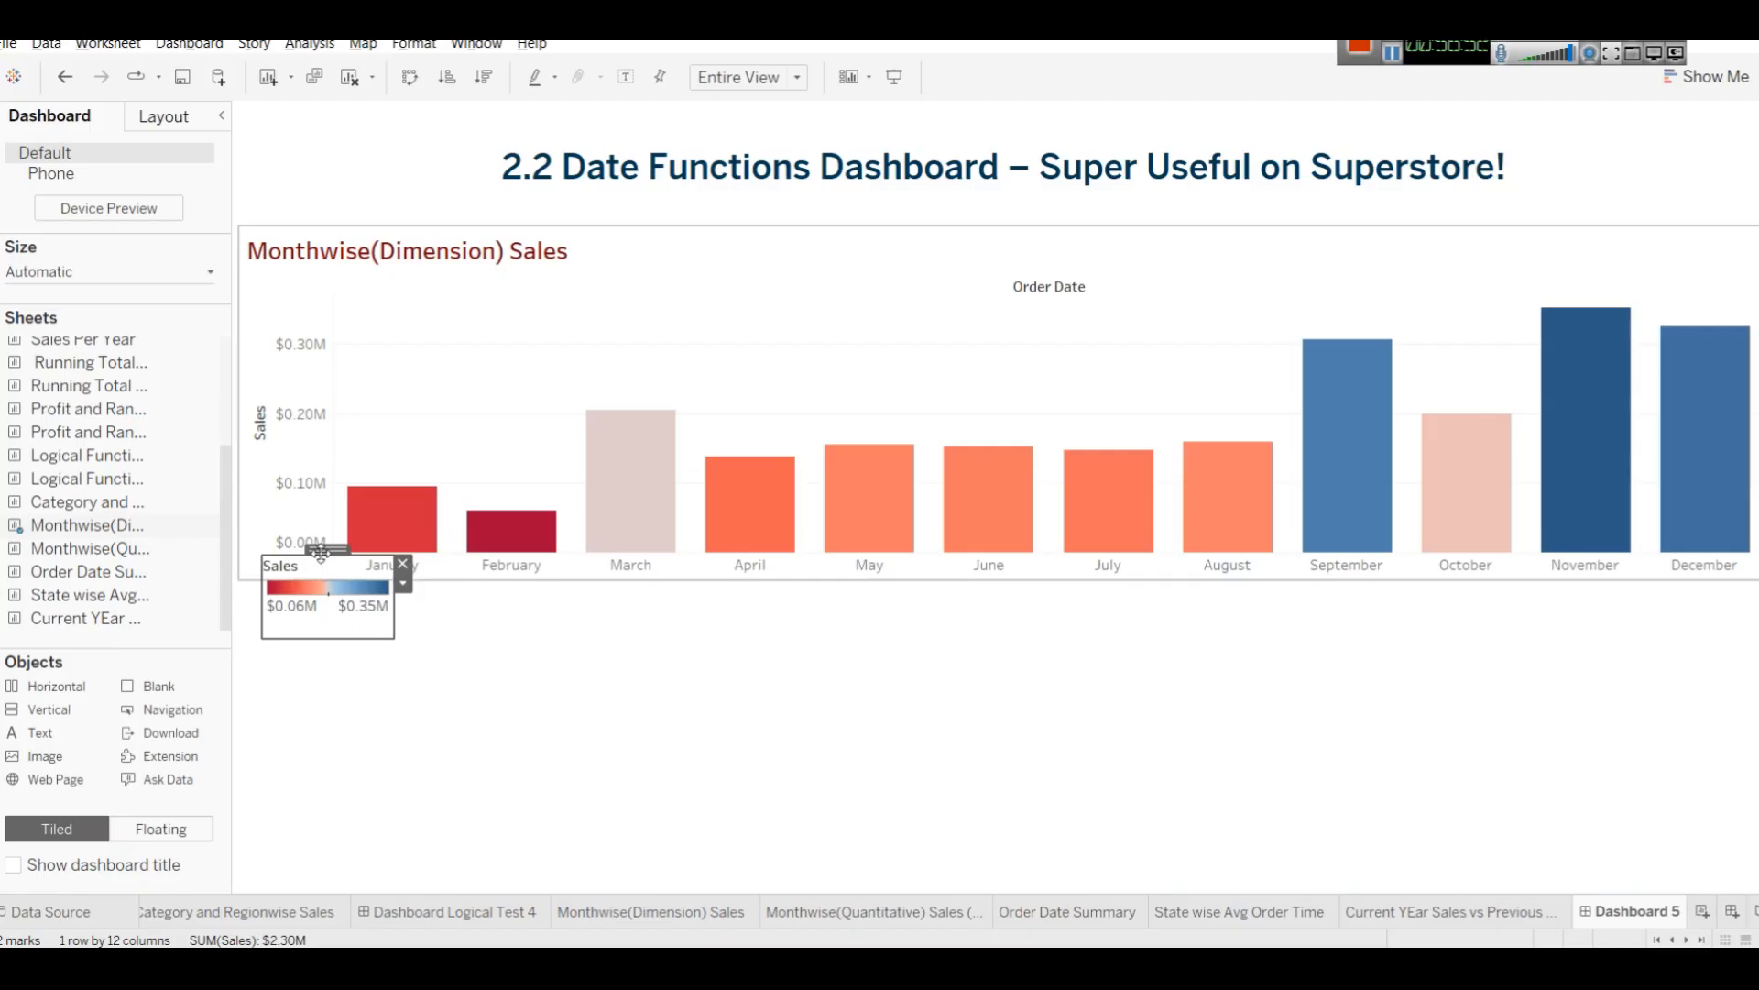
drag(322, 550, 1696, 116)
Add the Monthwise(Quantitative) Sales (2) sheet beside the bar chart in the upper container.
drag(58, 552, 1713, 414)
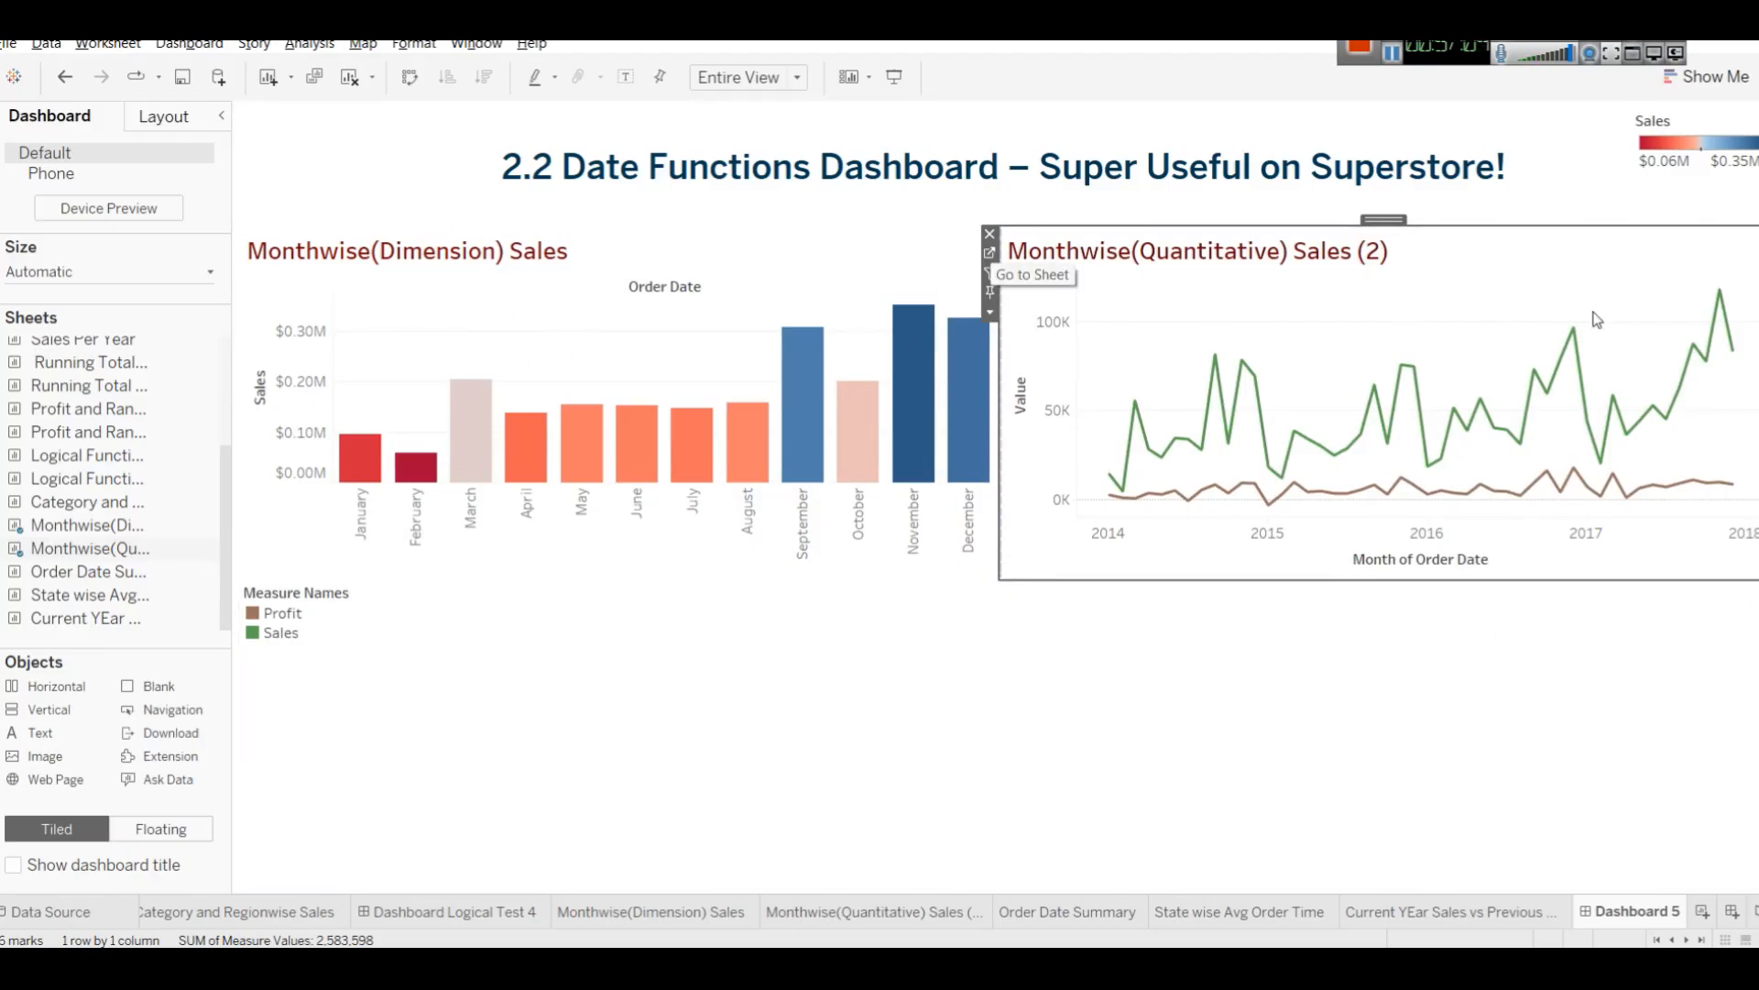
mouse_move(89, 580)
drag(89, 580, 367, 732)
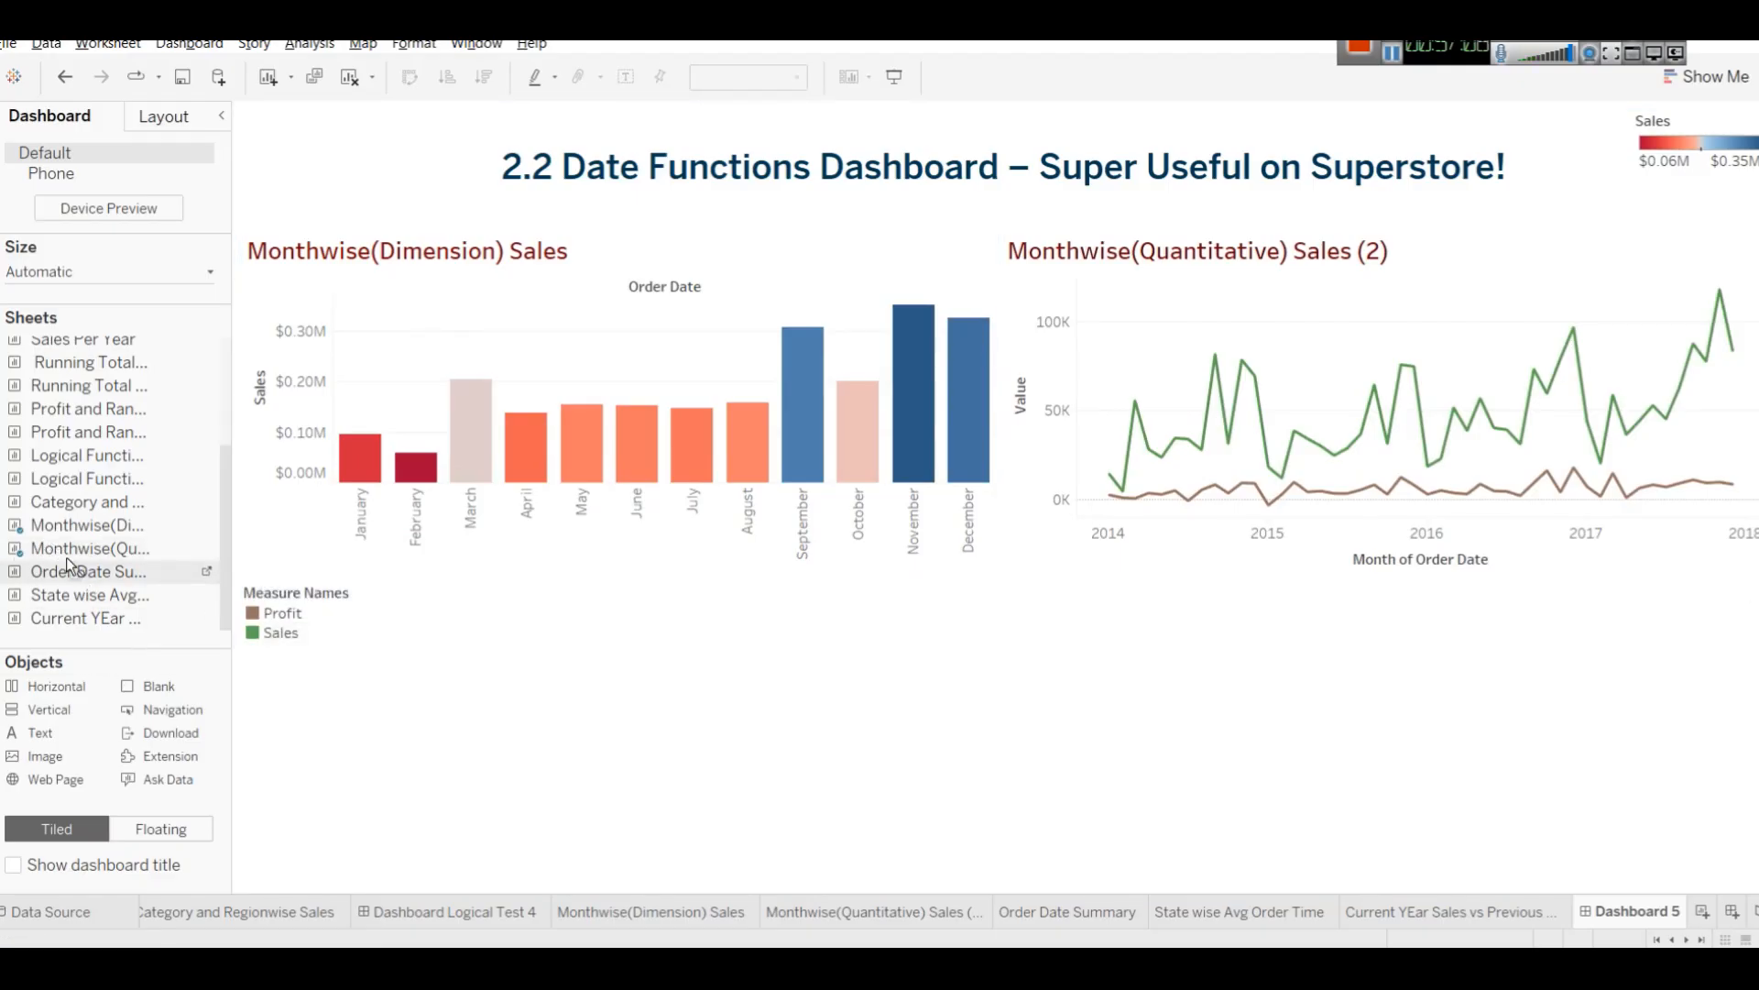
Make the Measure Names legend floating and place it at the upper right of the line chart.
click(264, 606)
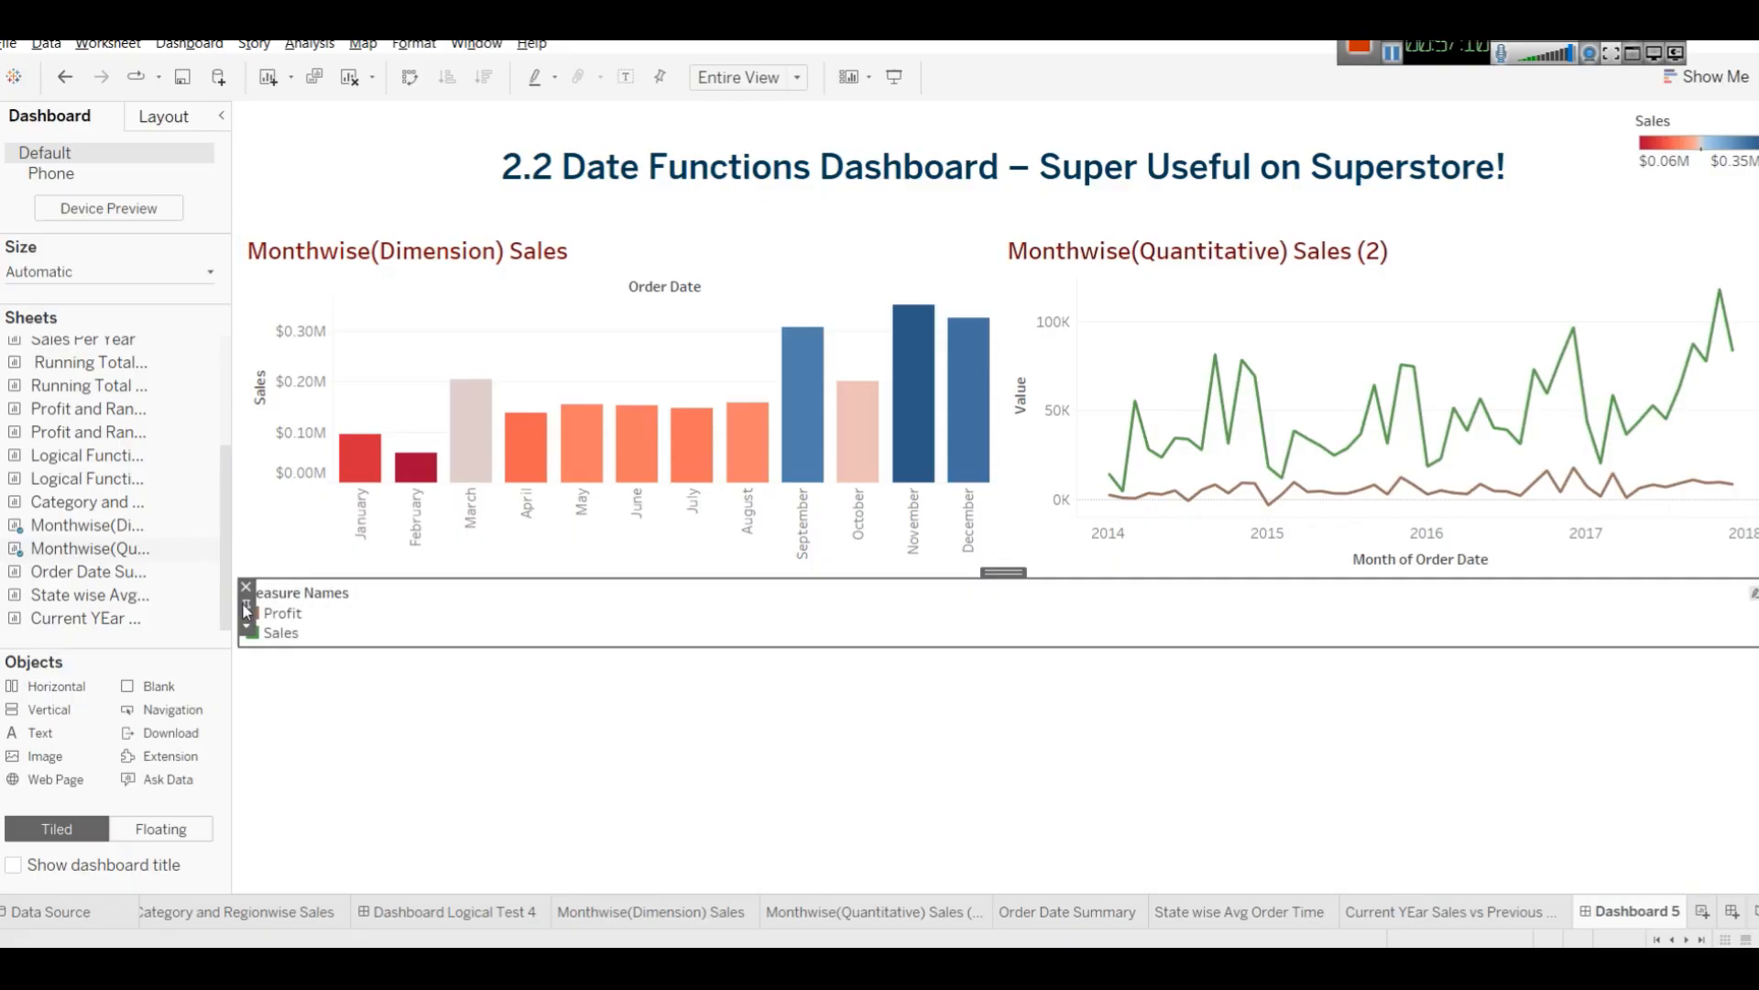
click(244, 630)
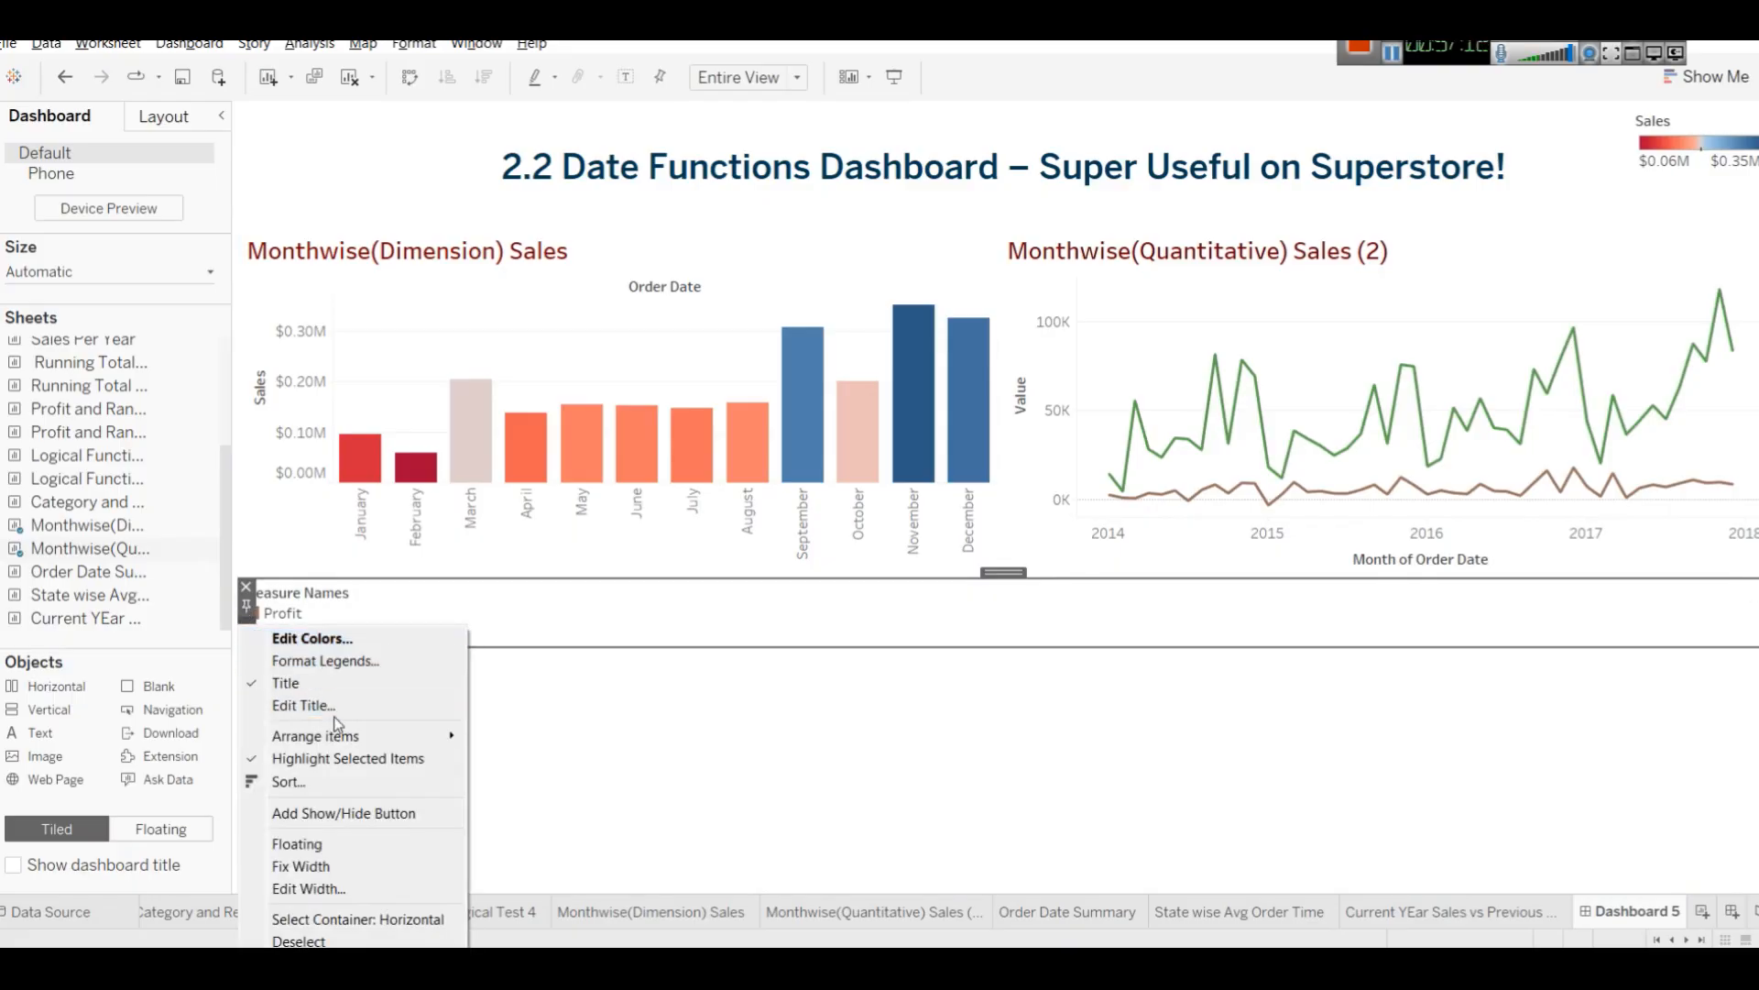
click(363, 849)
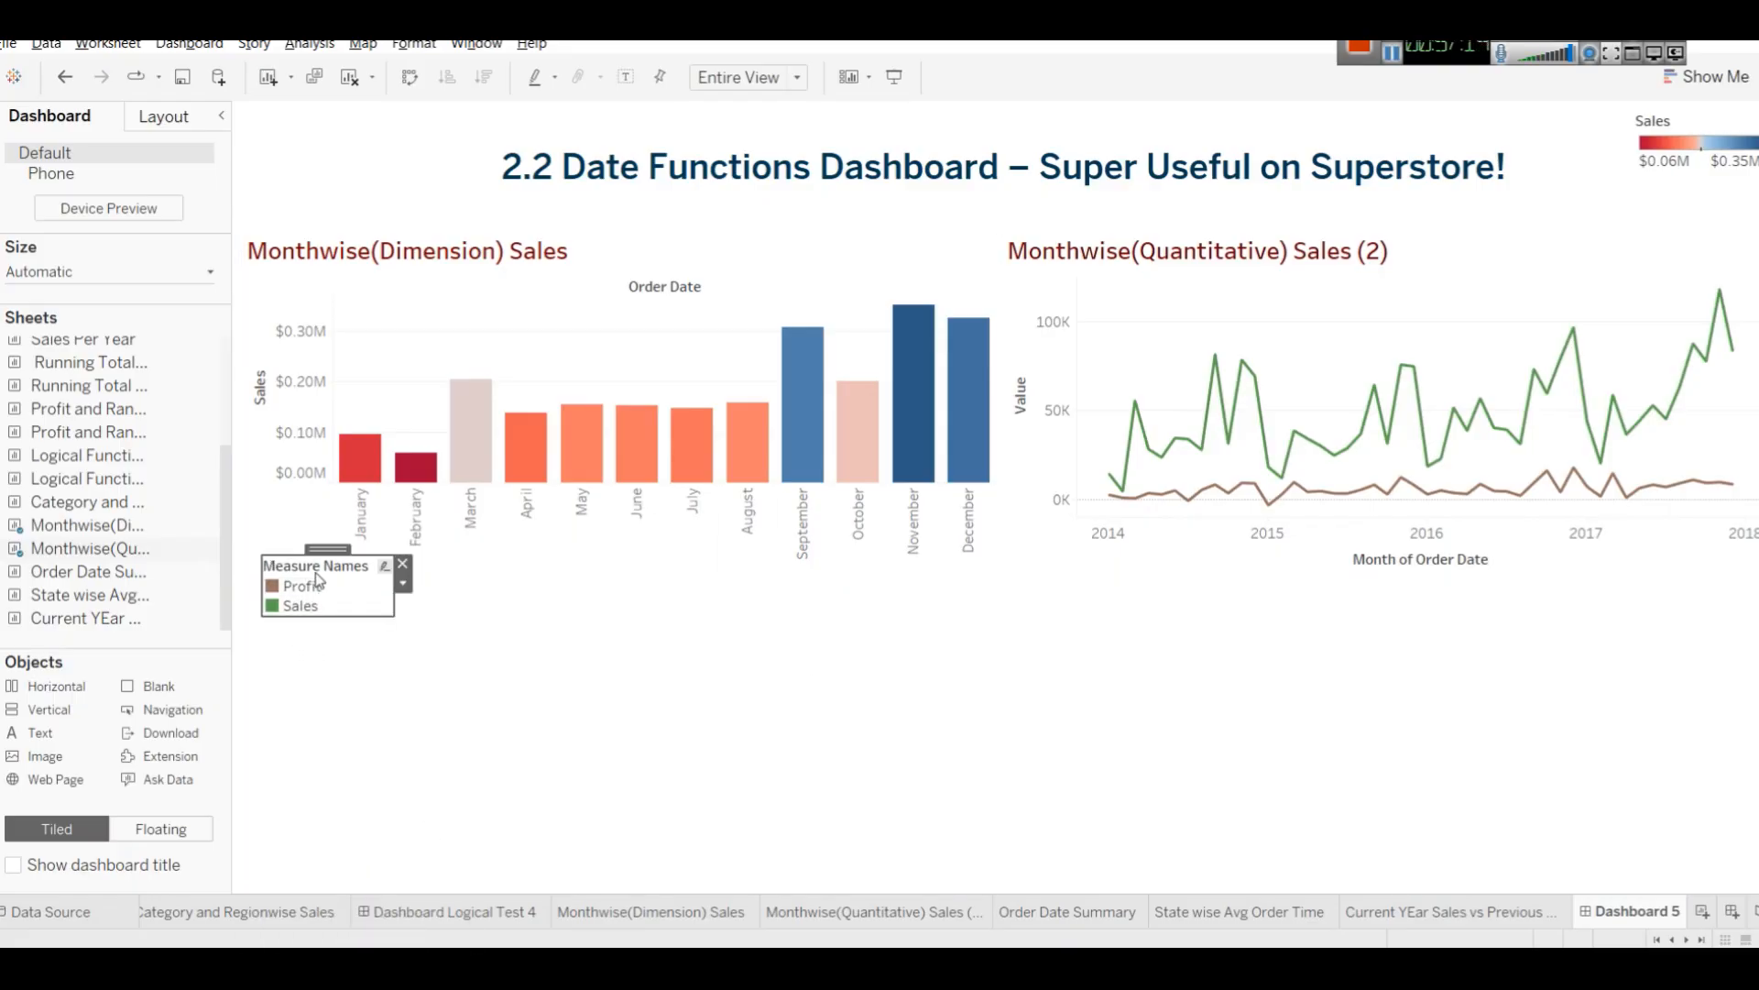
drag(357, 553, 1557, 227)
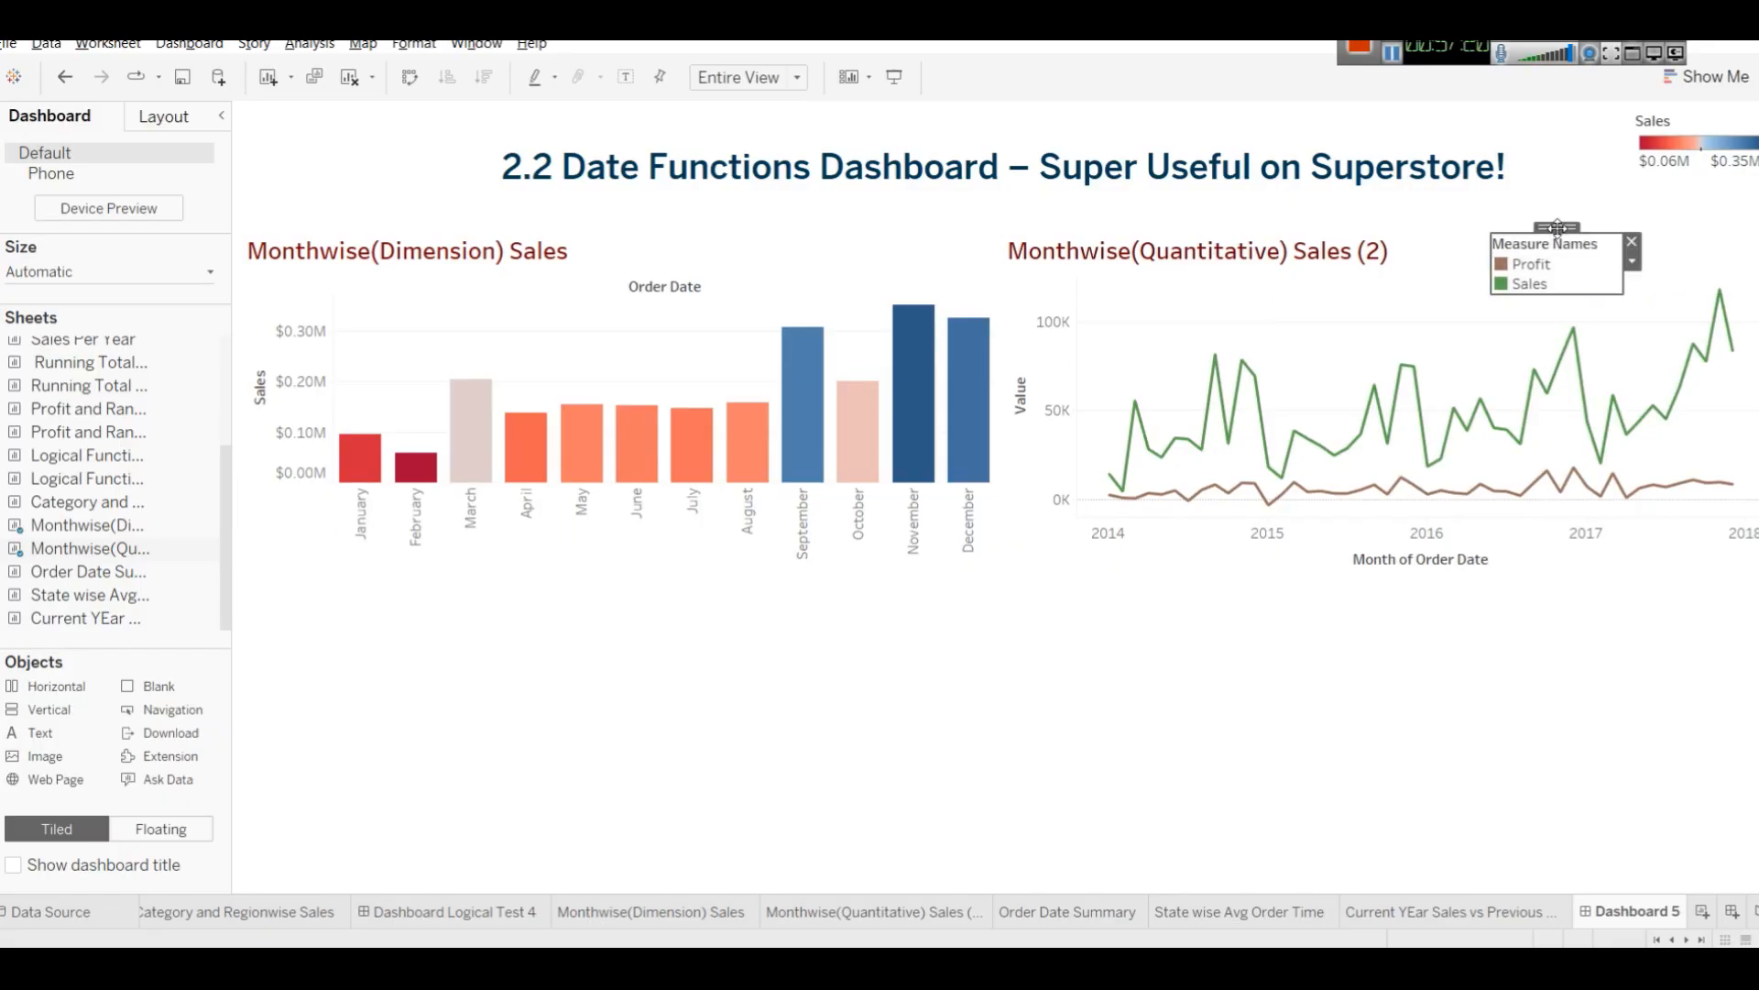
Move the floating Sales colour legend onto the upper right area of the bar chart.
click(1689, 113)
drag(1707, 120, 796, 266)
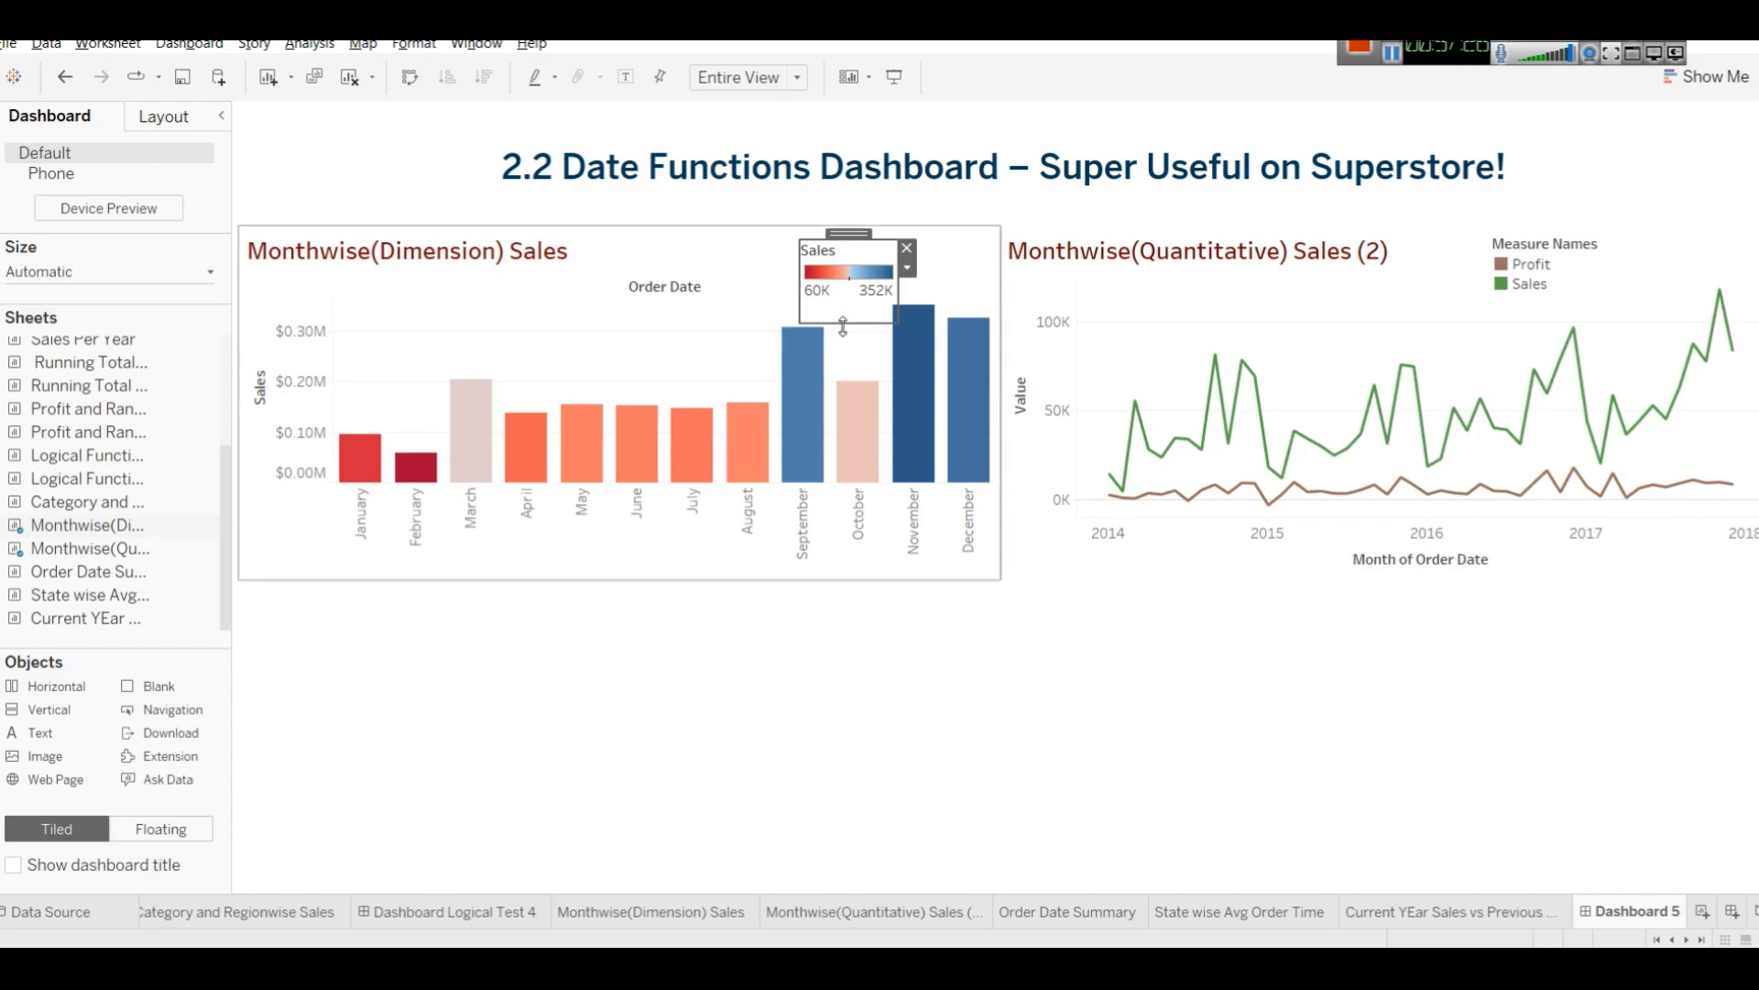
drag(845, 323, 837, 242)
Place the Order Date Summary, State wise Avg Order Time and Current YEar Sales vs Previous sheets in the lower container.
click(1049, 630)
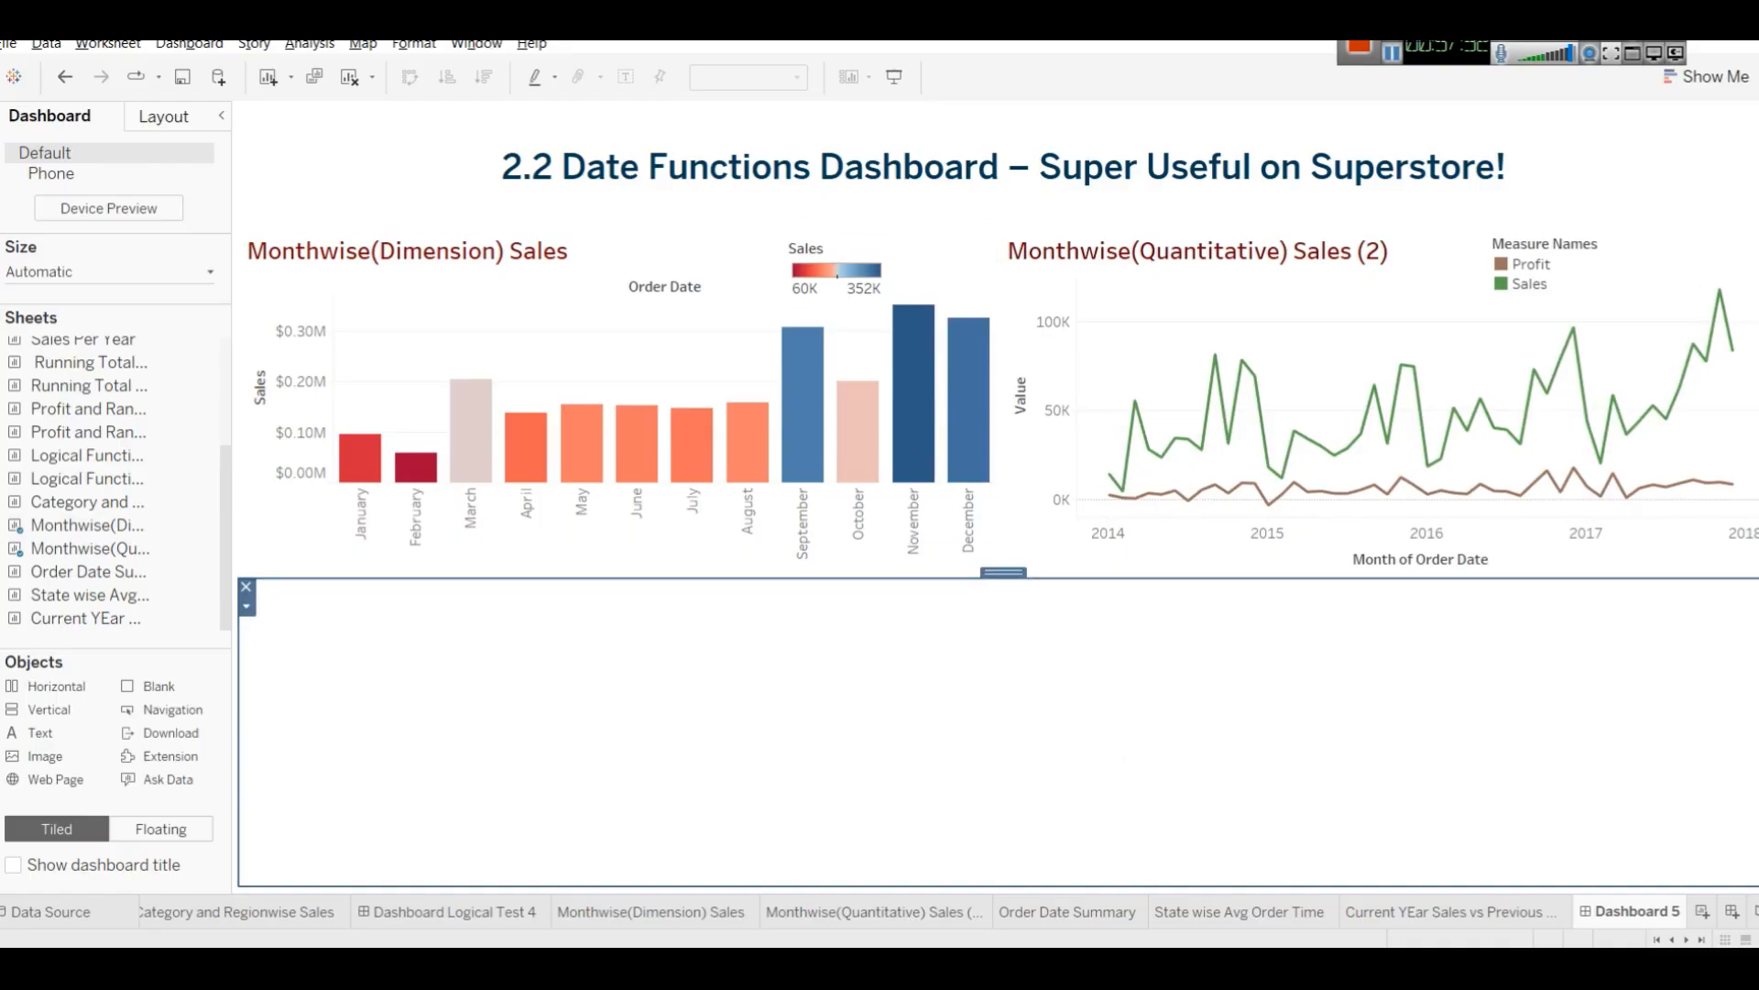
drag(87, 573, 438, 680)
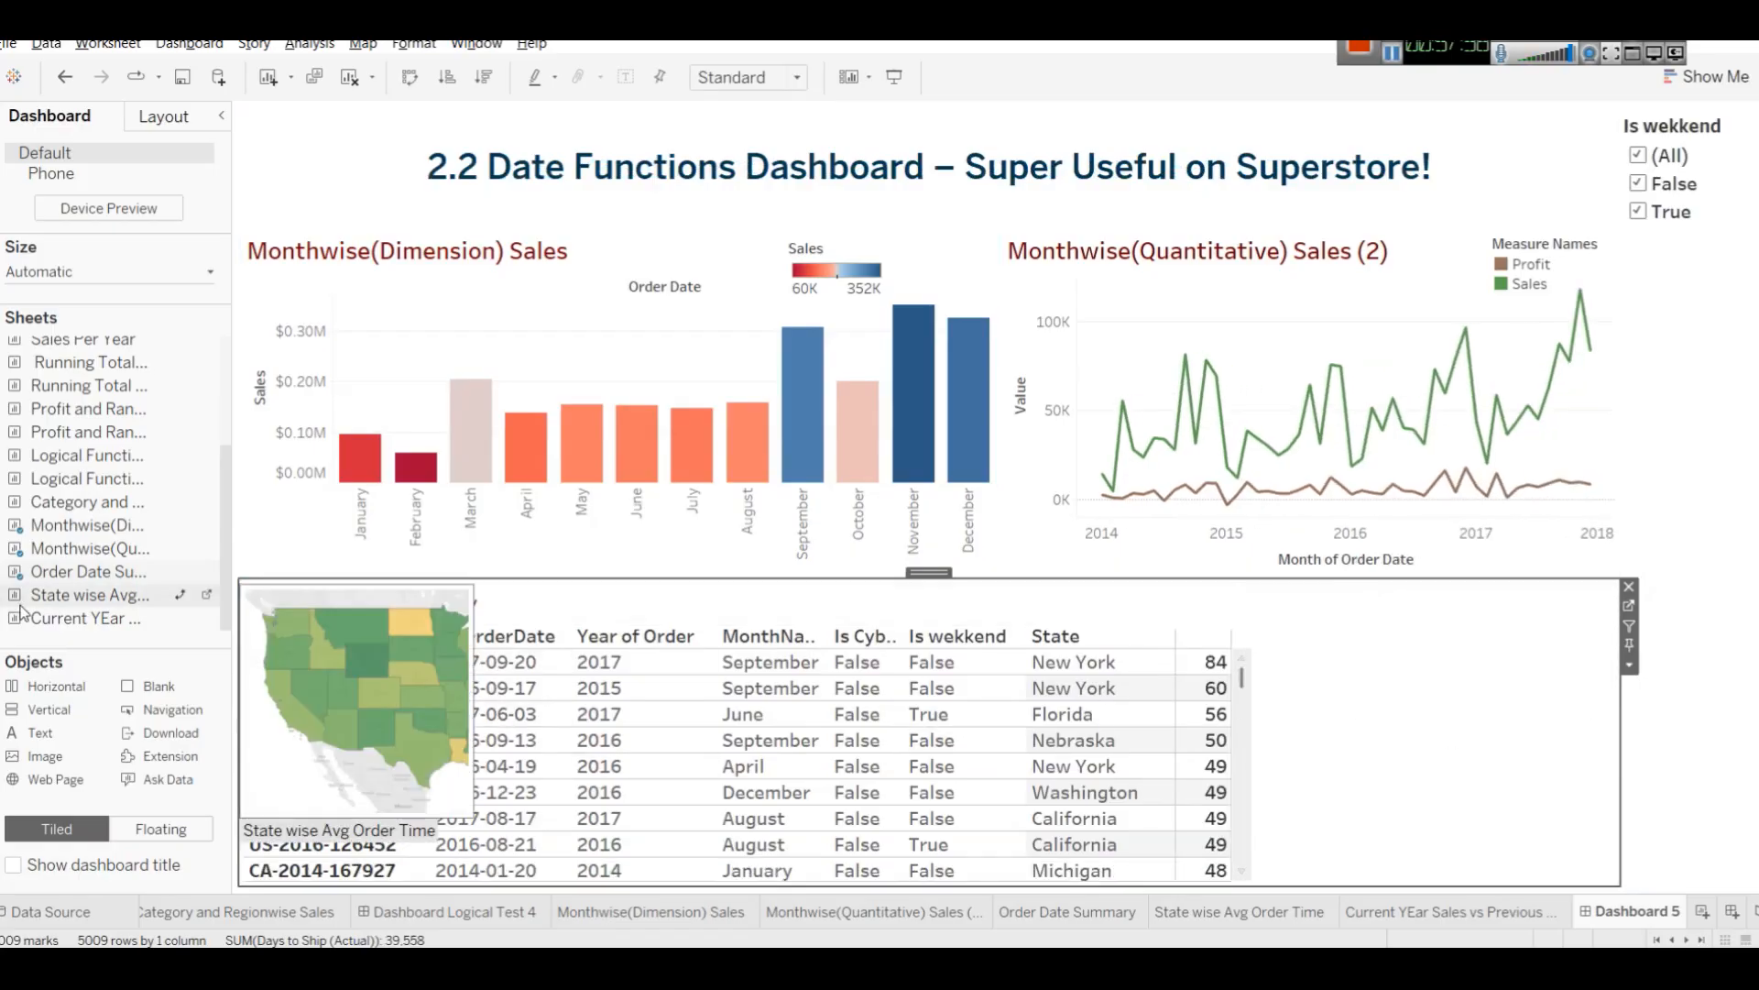
drag(41, 605, 1329, 724)
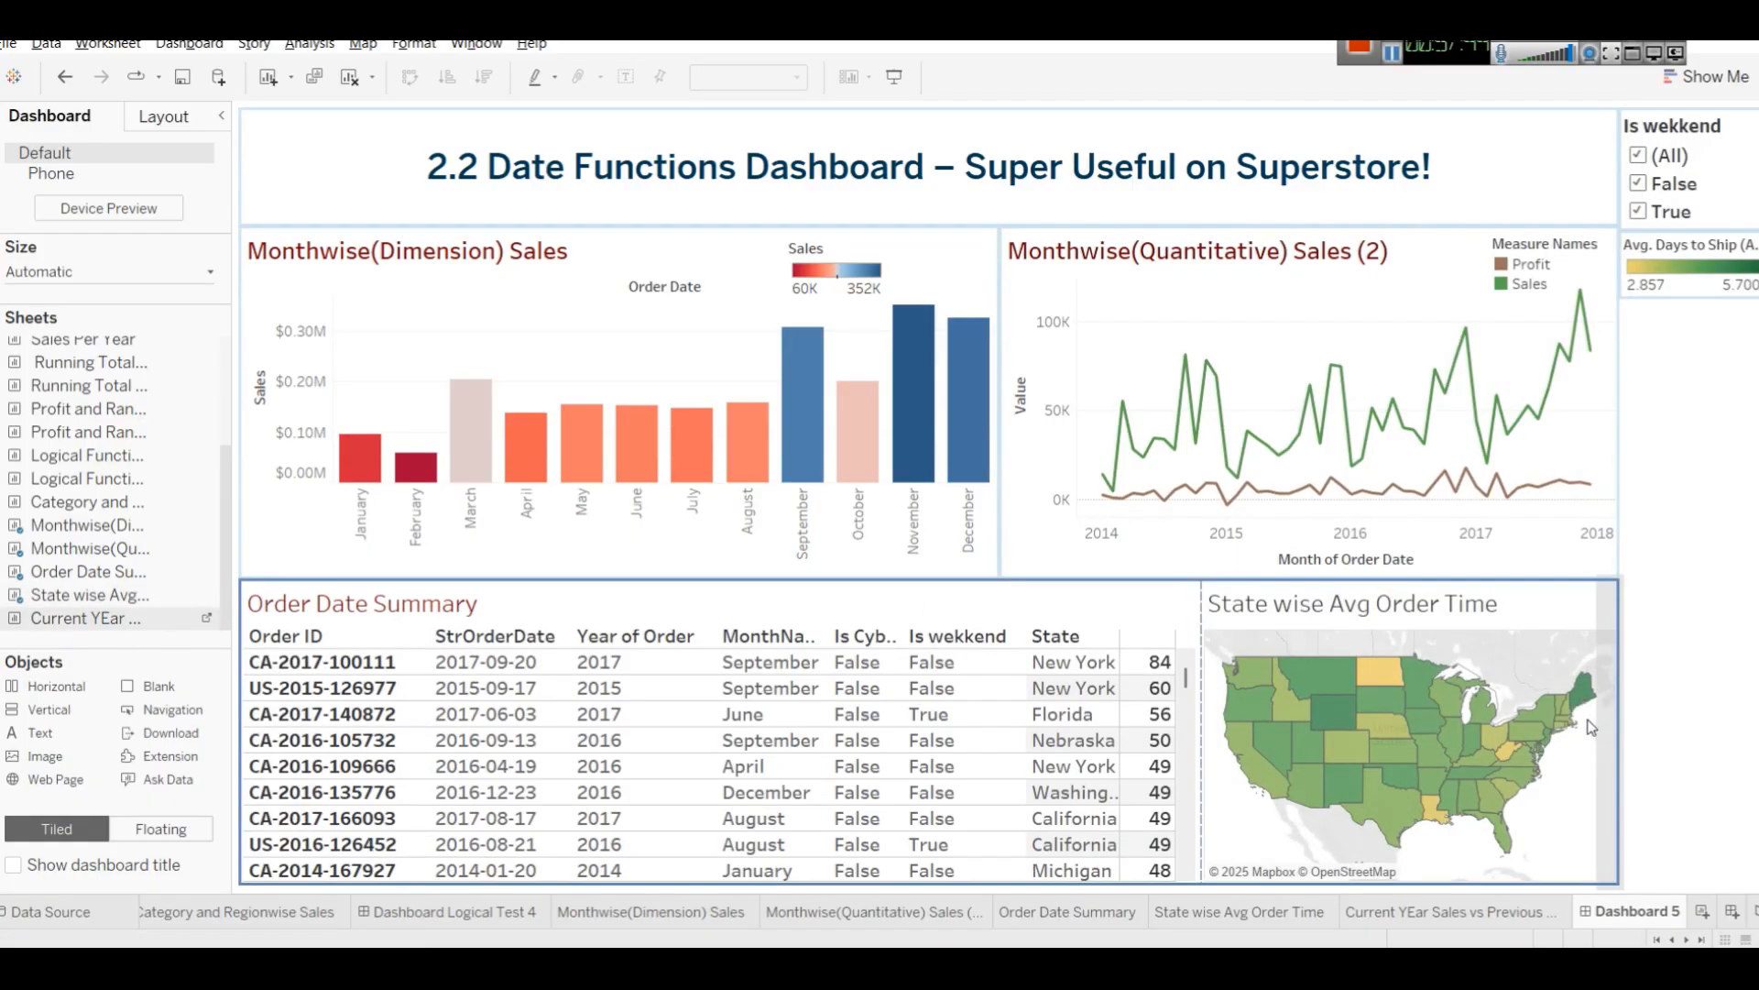
drag(1591, 727, 1593, 726)
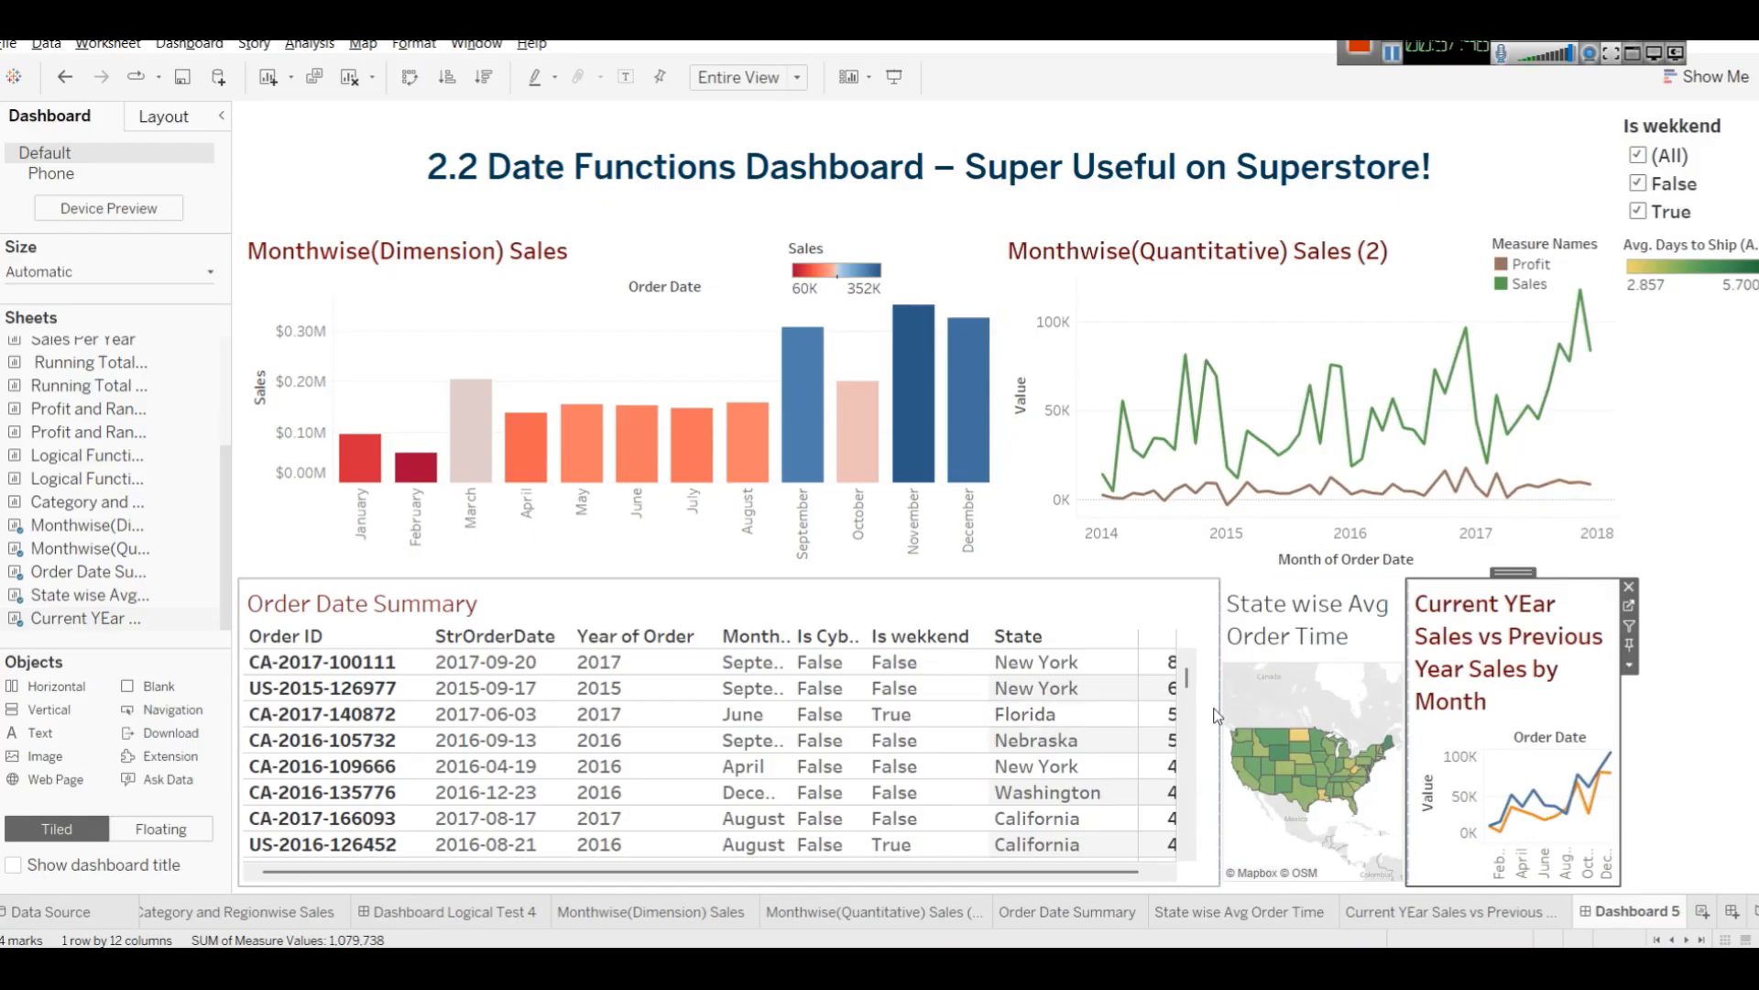
Resize the lower sheets so the map and the current-versus-previous year chart get wider.
drag(1217, 704, 616, 704)
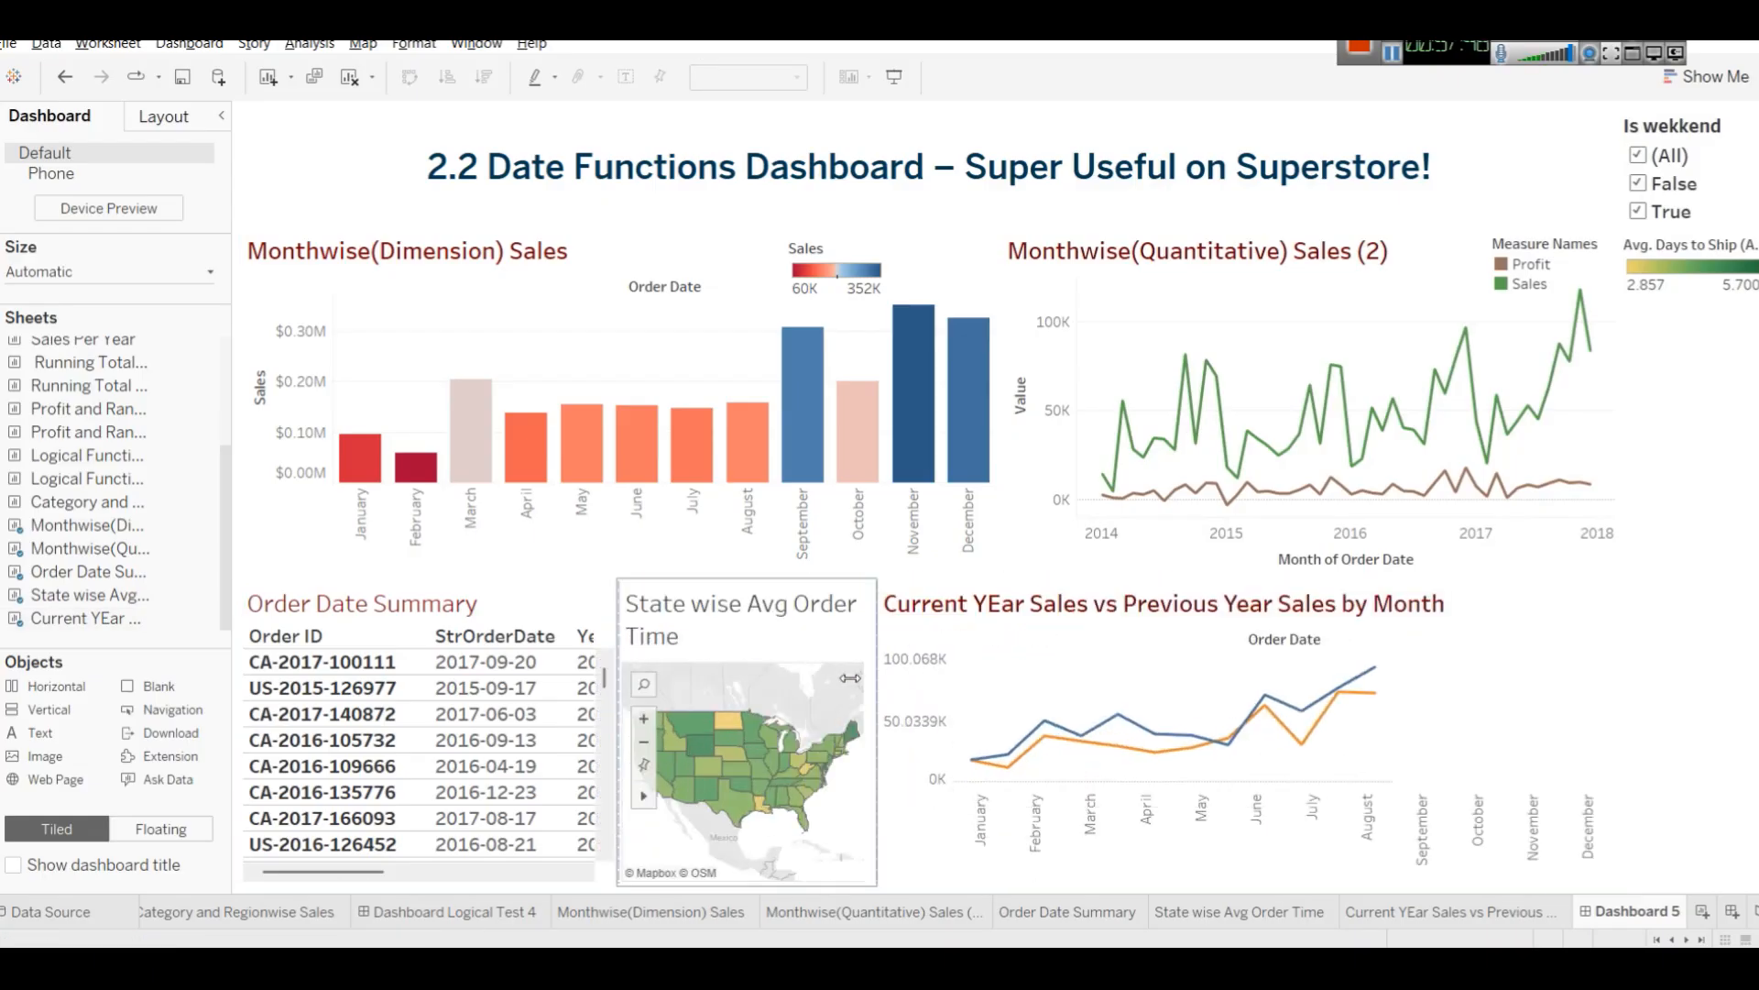
drag(881, 703, 1094, 699)
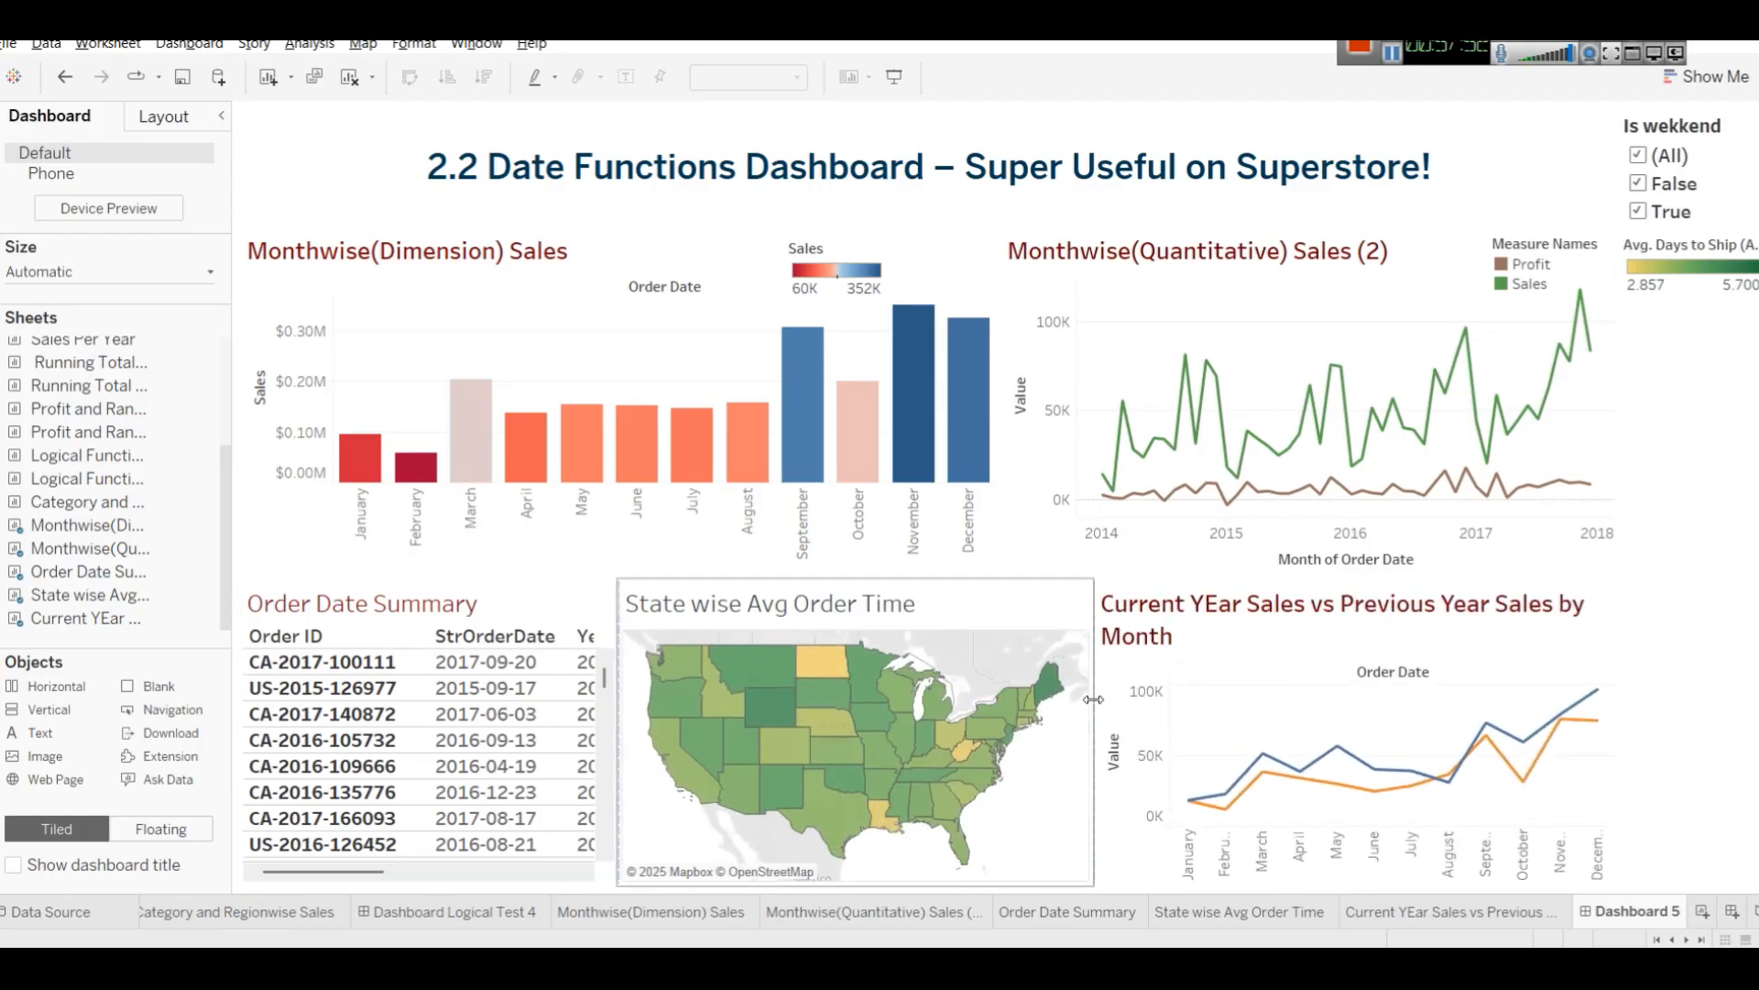
Format the State wise Avg Order Time title as bold dark red text.
right_click(740, 612)
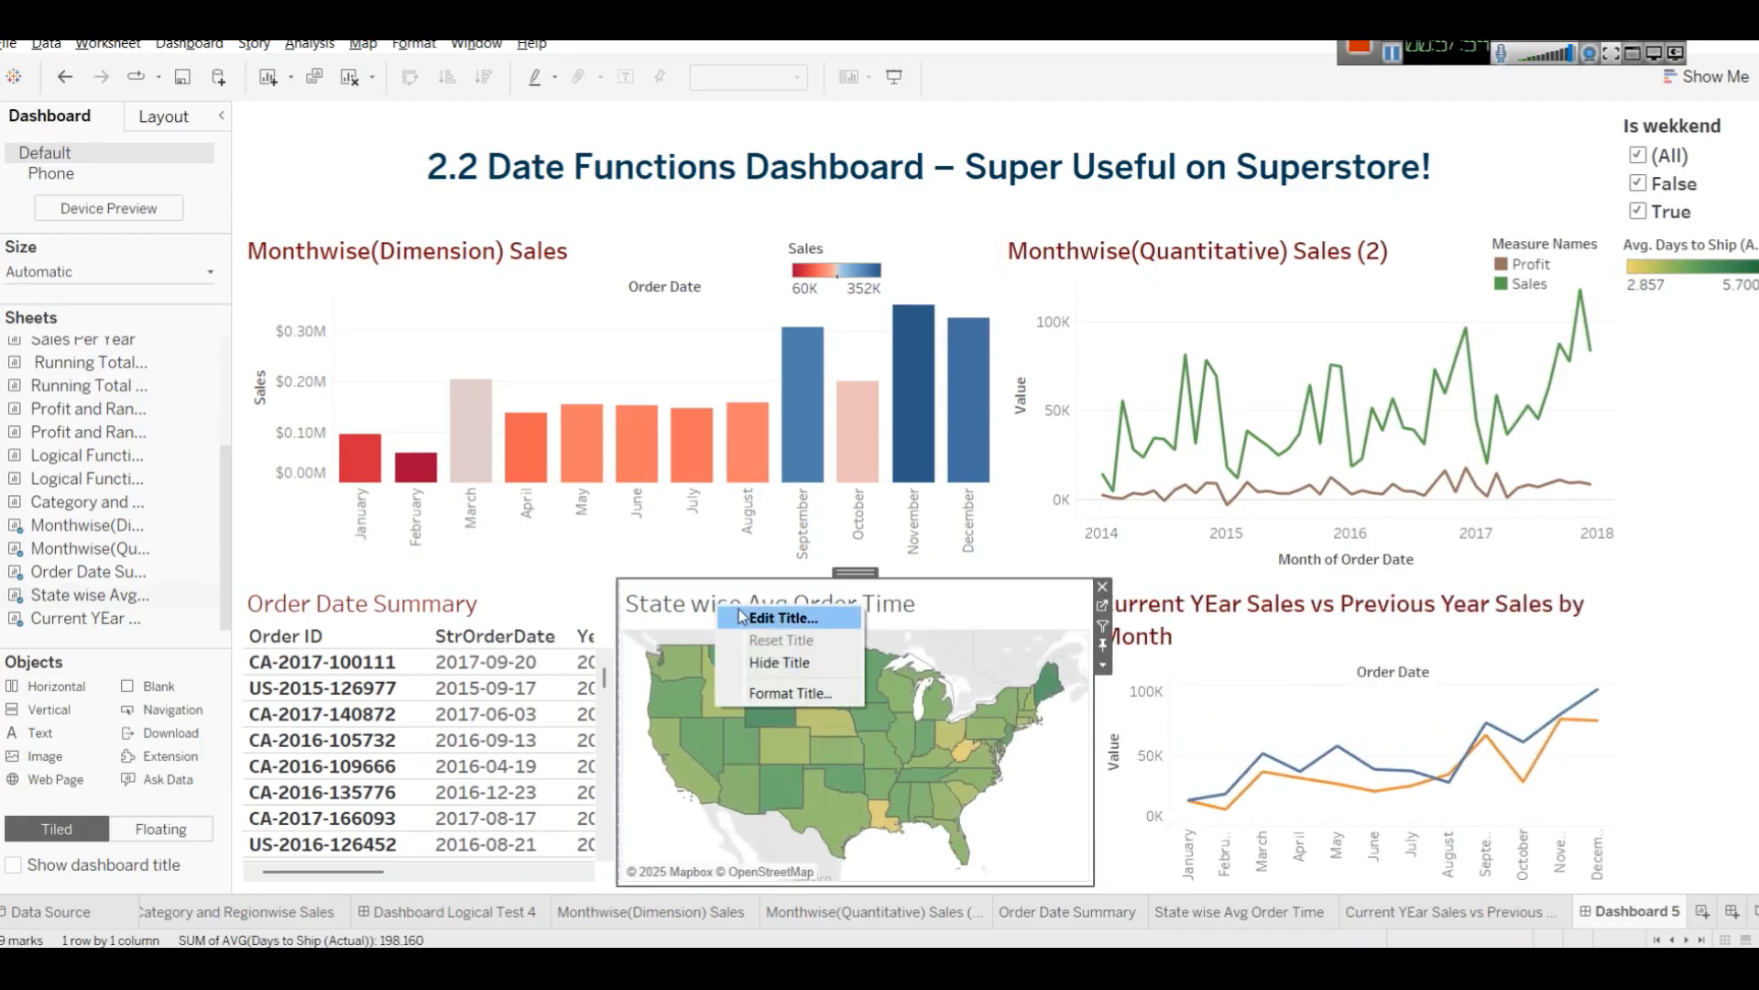
click(779, 618)
click(1070, 415)
click(1175, 415)
click(1179, 546)
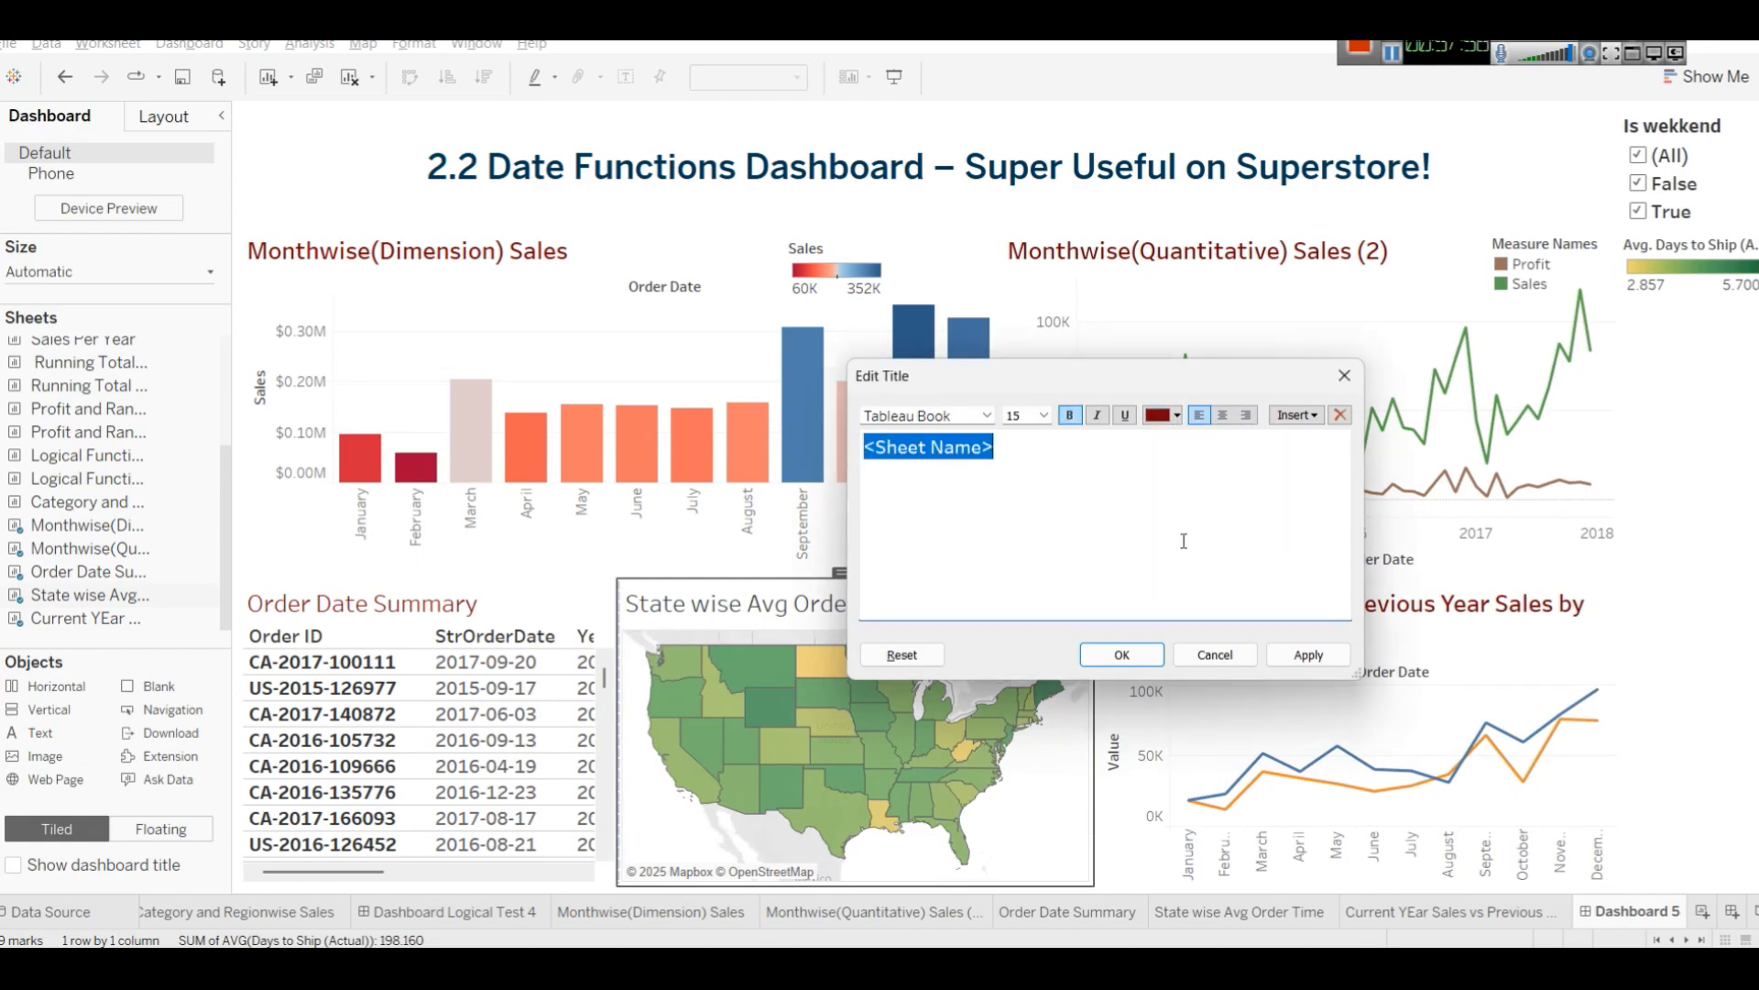
click(1301, 655)
click(1120, 655)
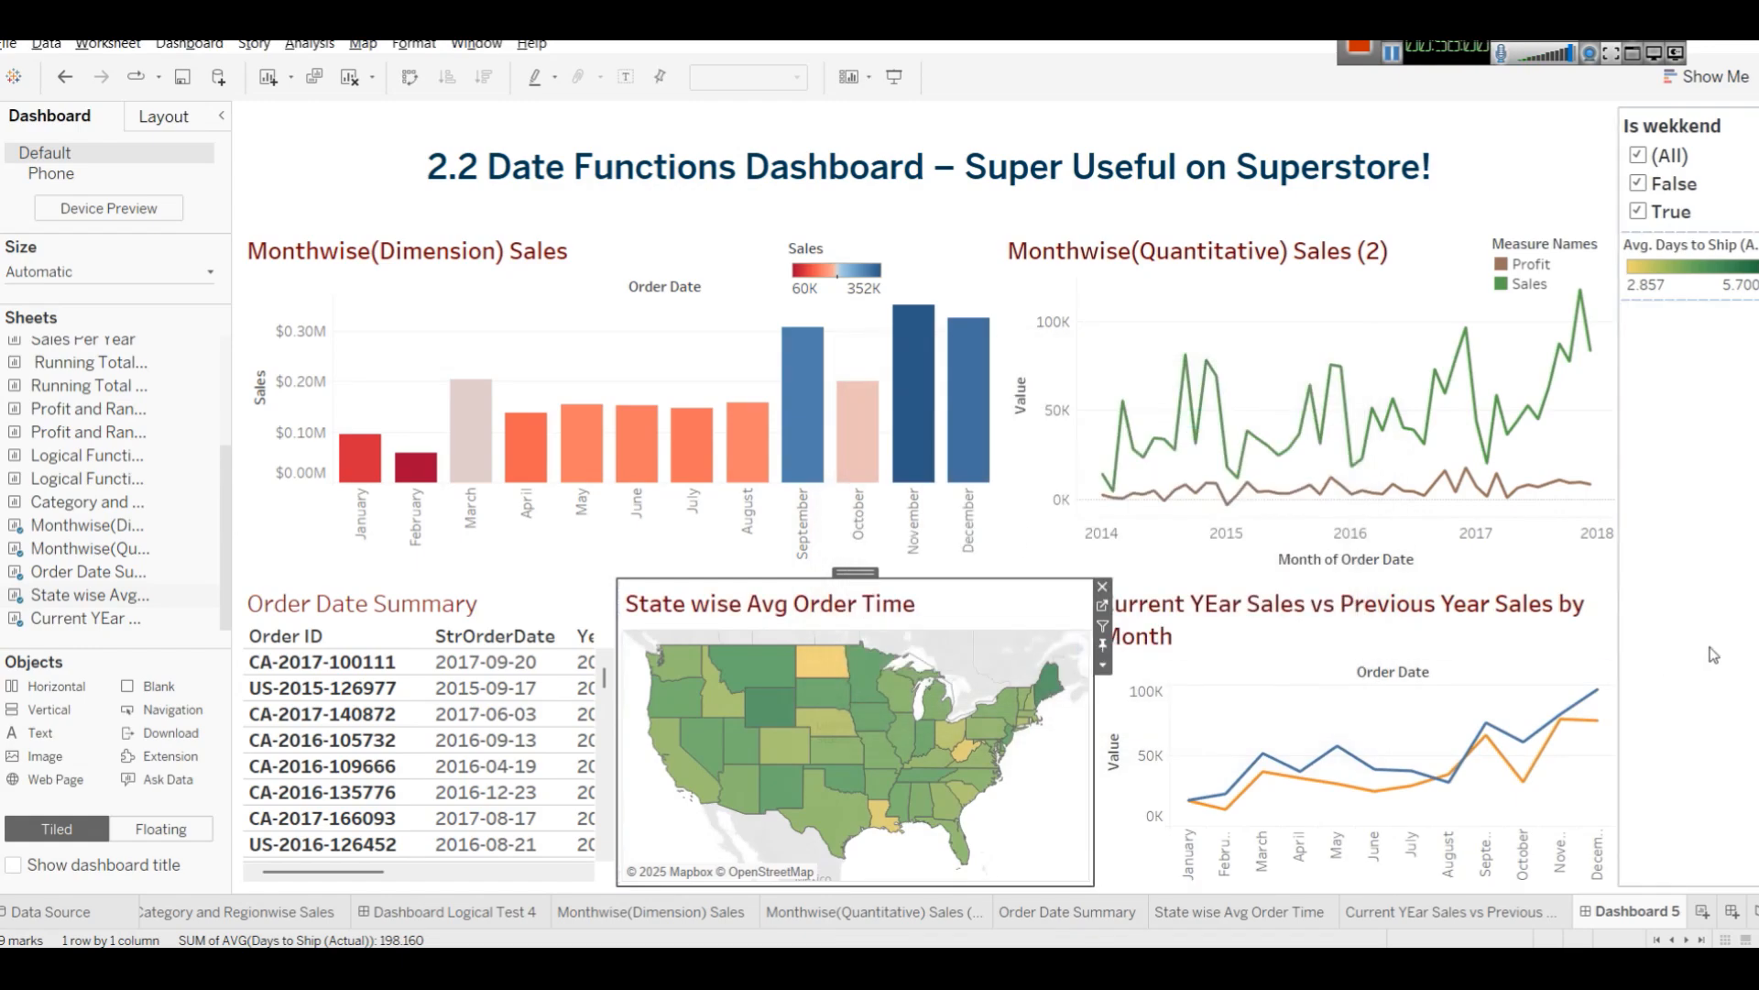
click(1719, 651)
Give the Monthwise(Dimension) Sales worksheet a light beige background shading.
click(653, 245)
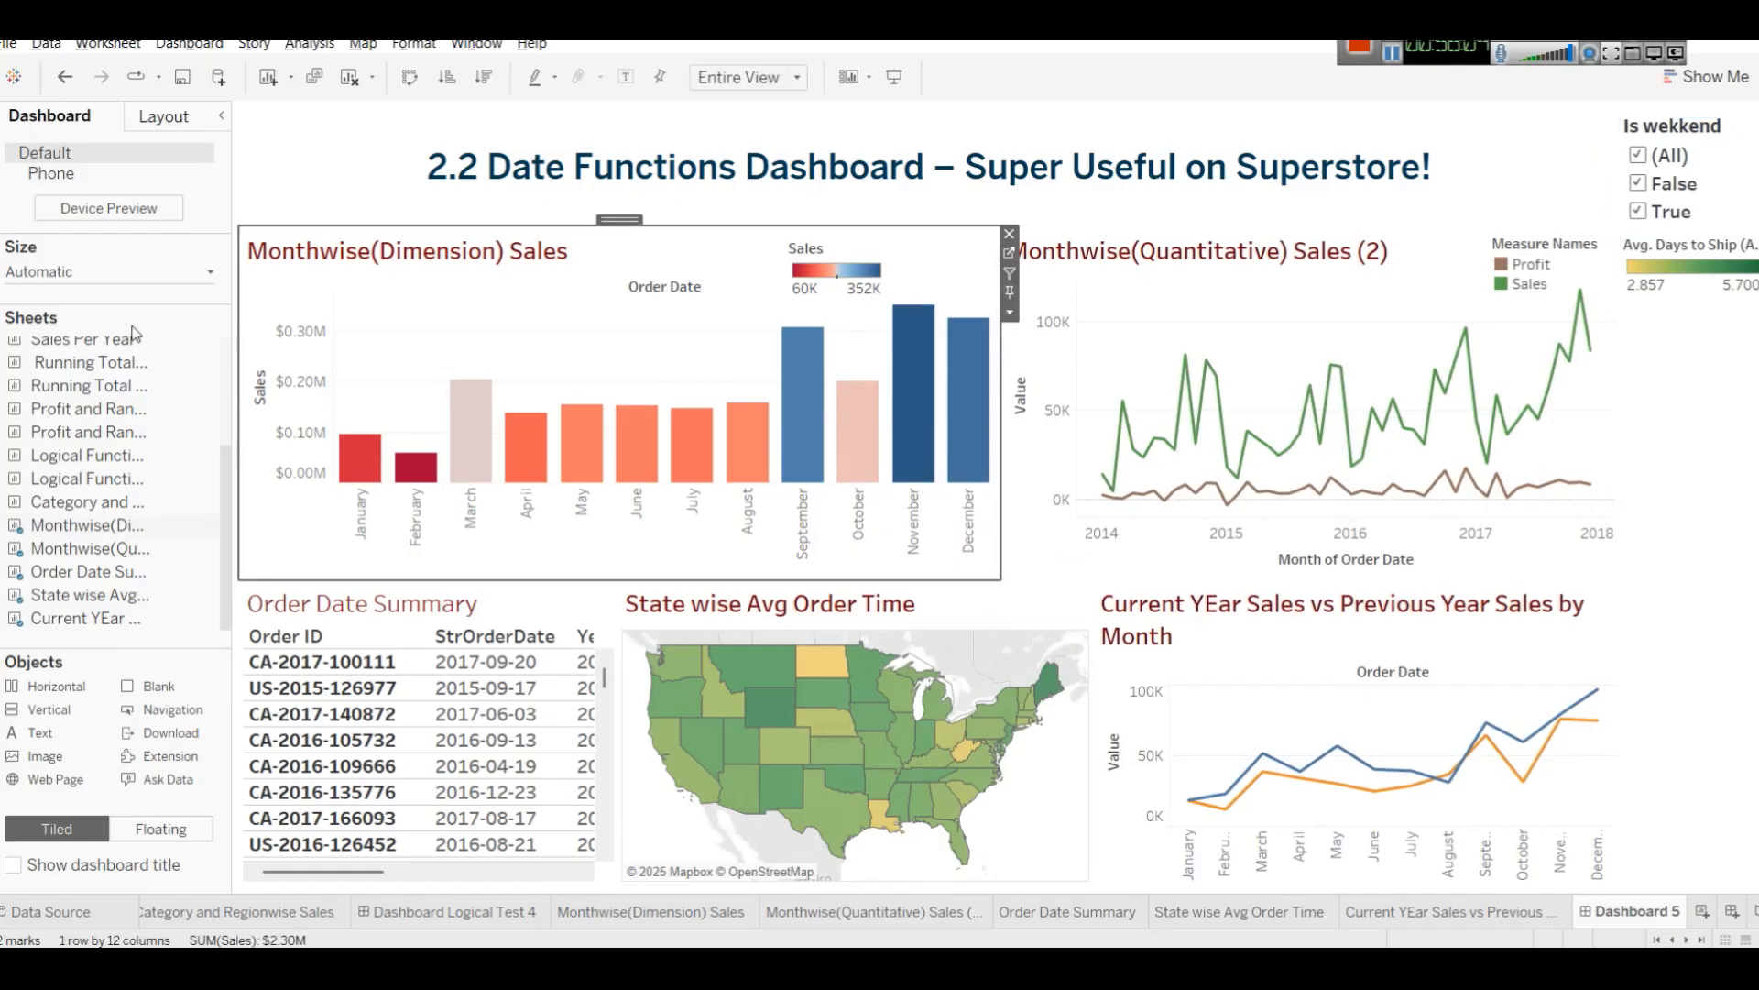
click(164, 116)
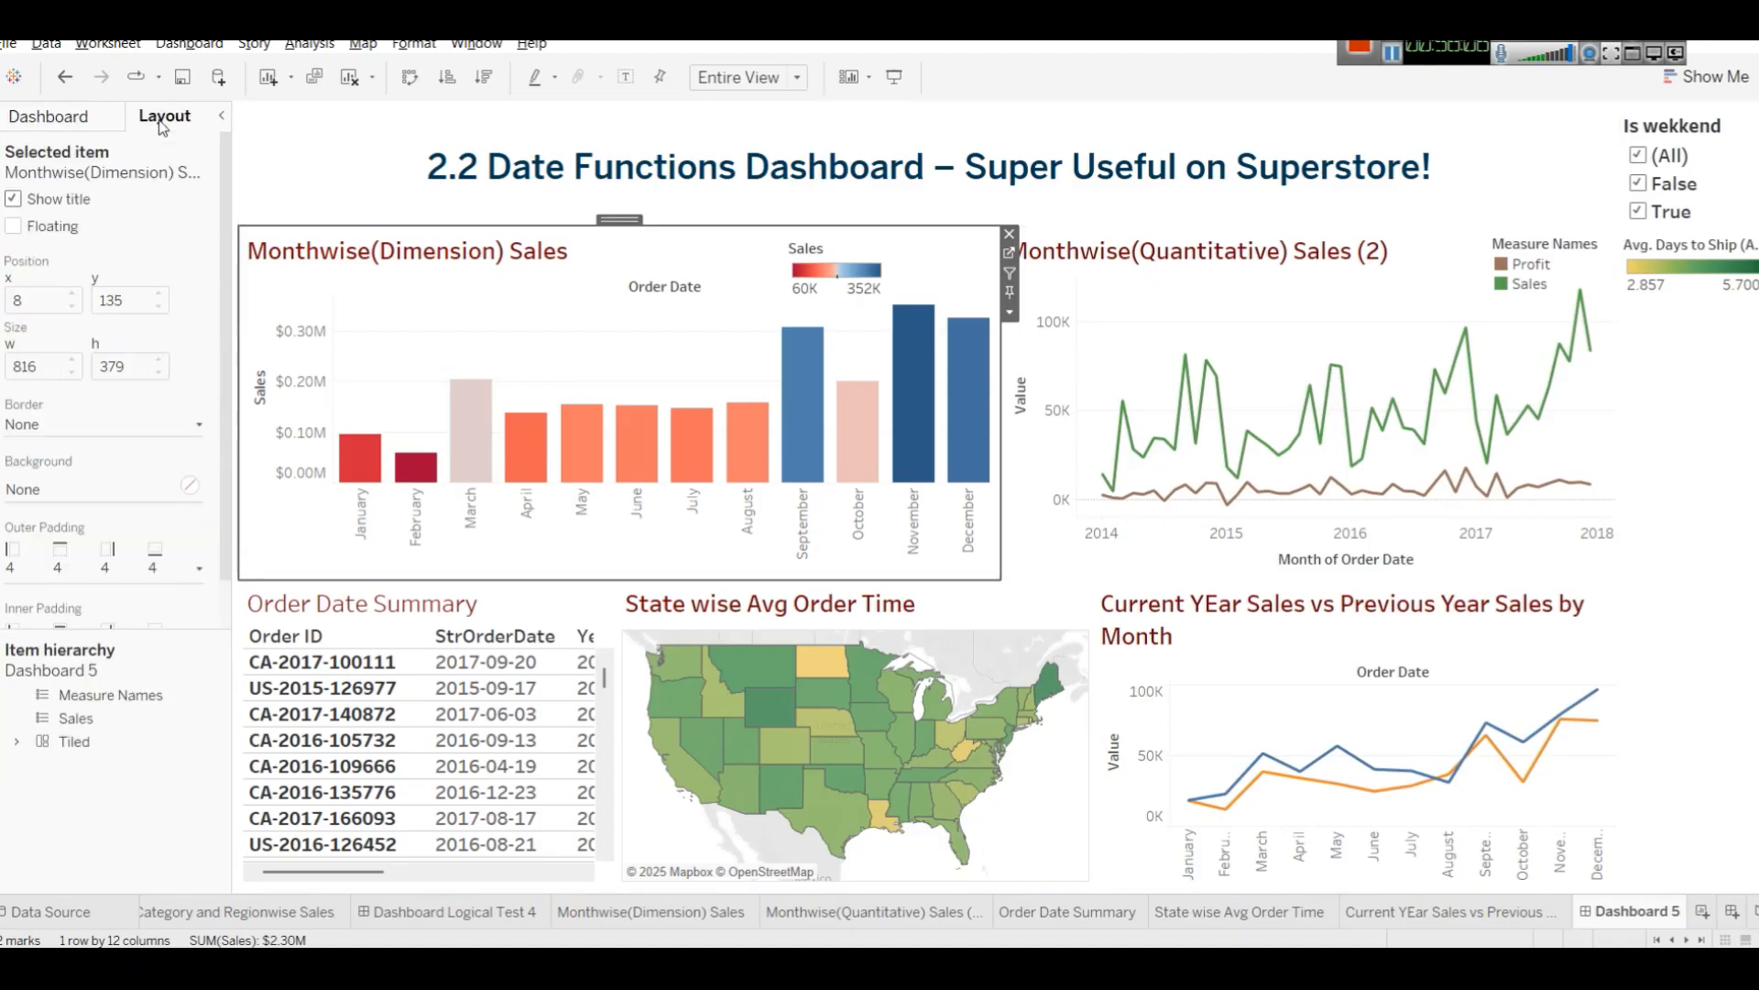
right_click(357, 337)
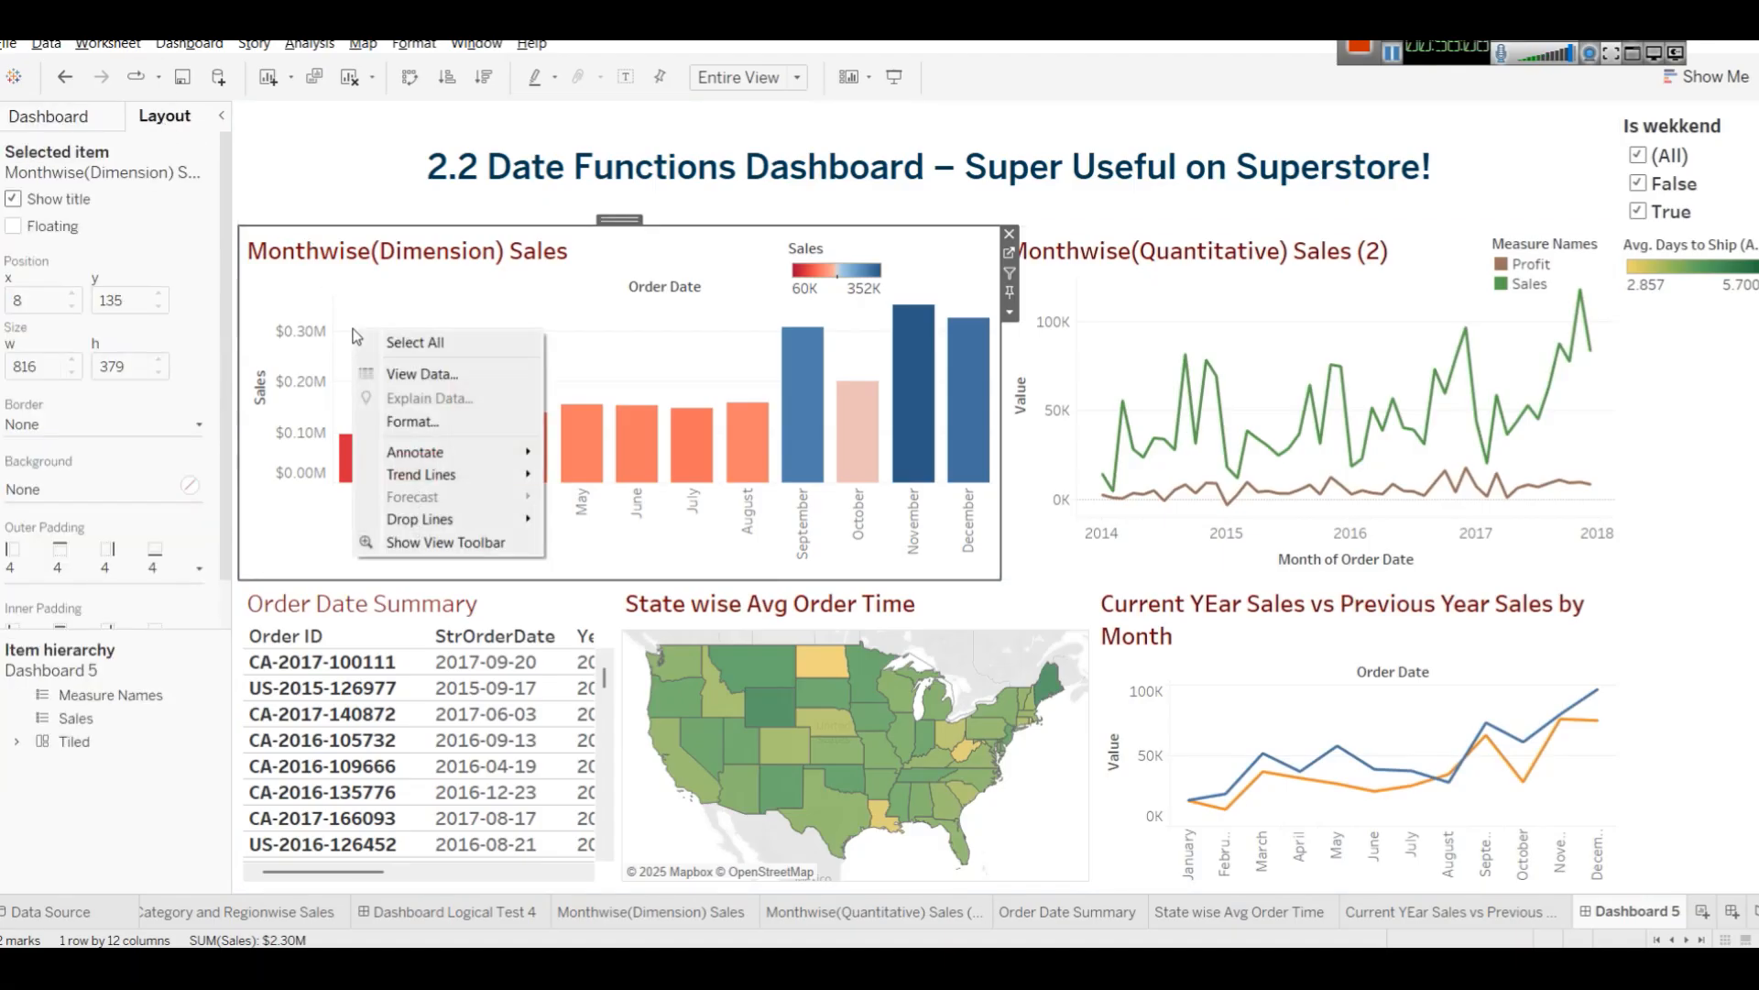
click(403, 421)
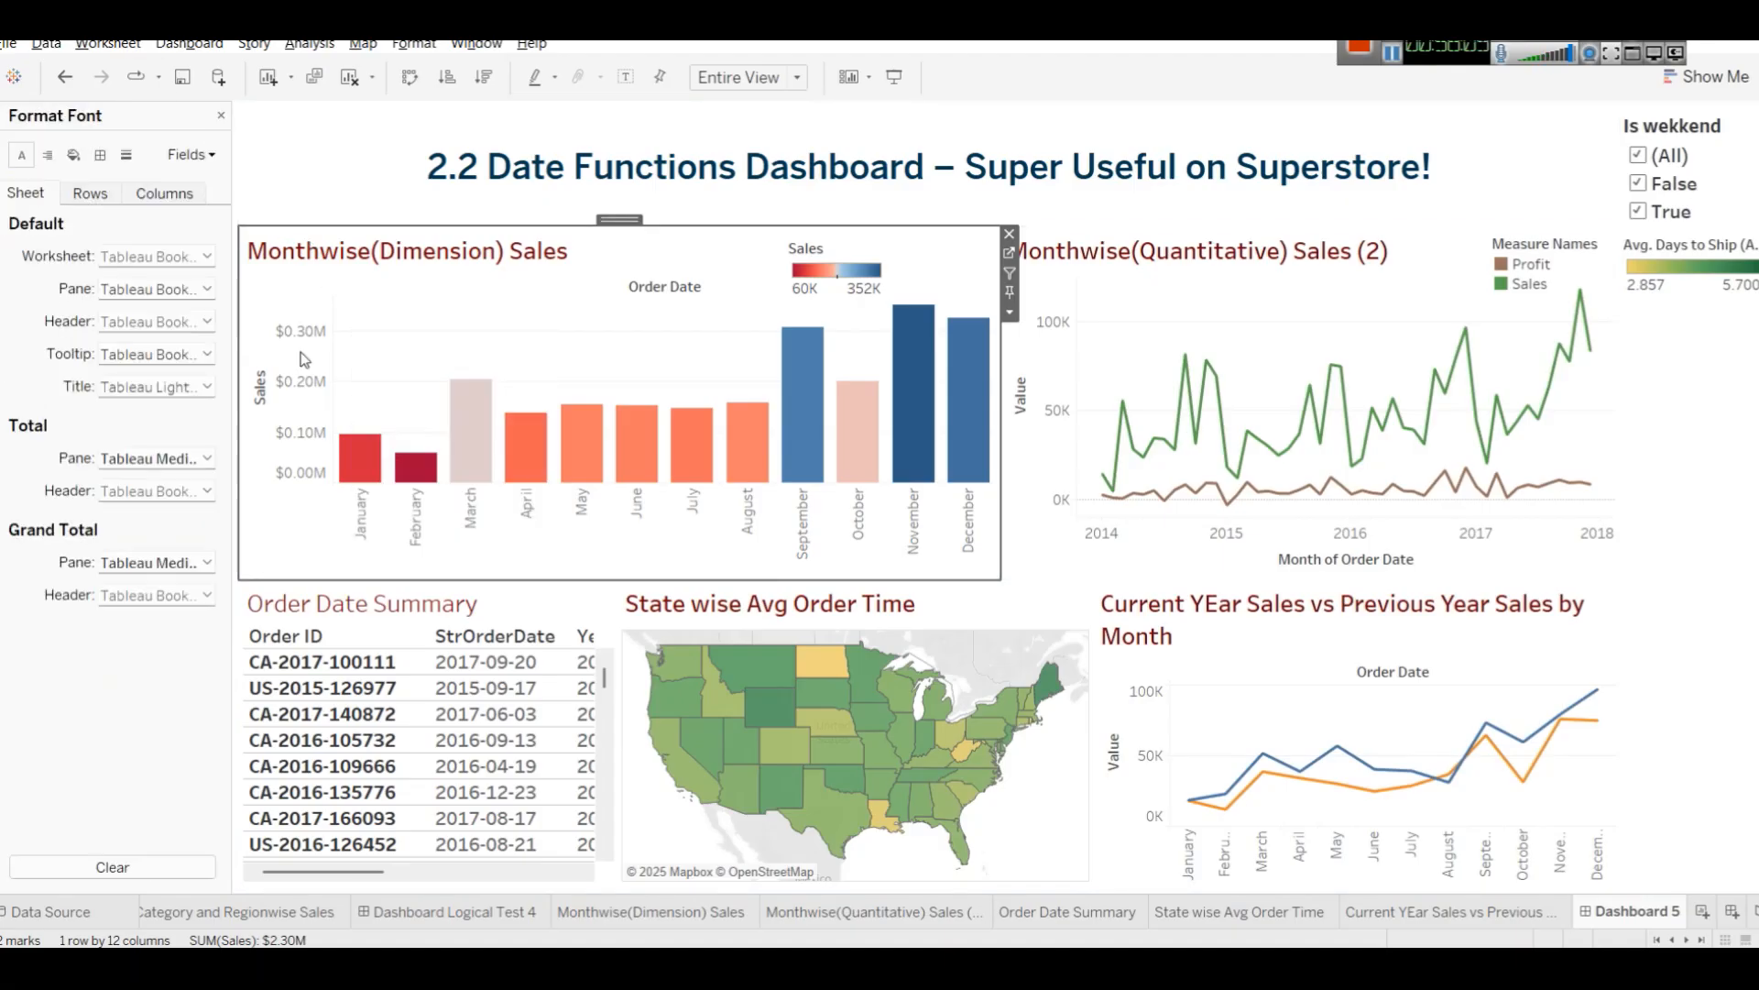
click(75, 155)
click(187, 255)
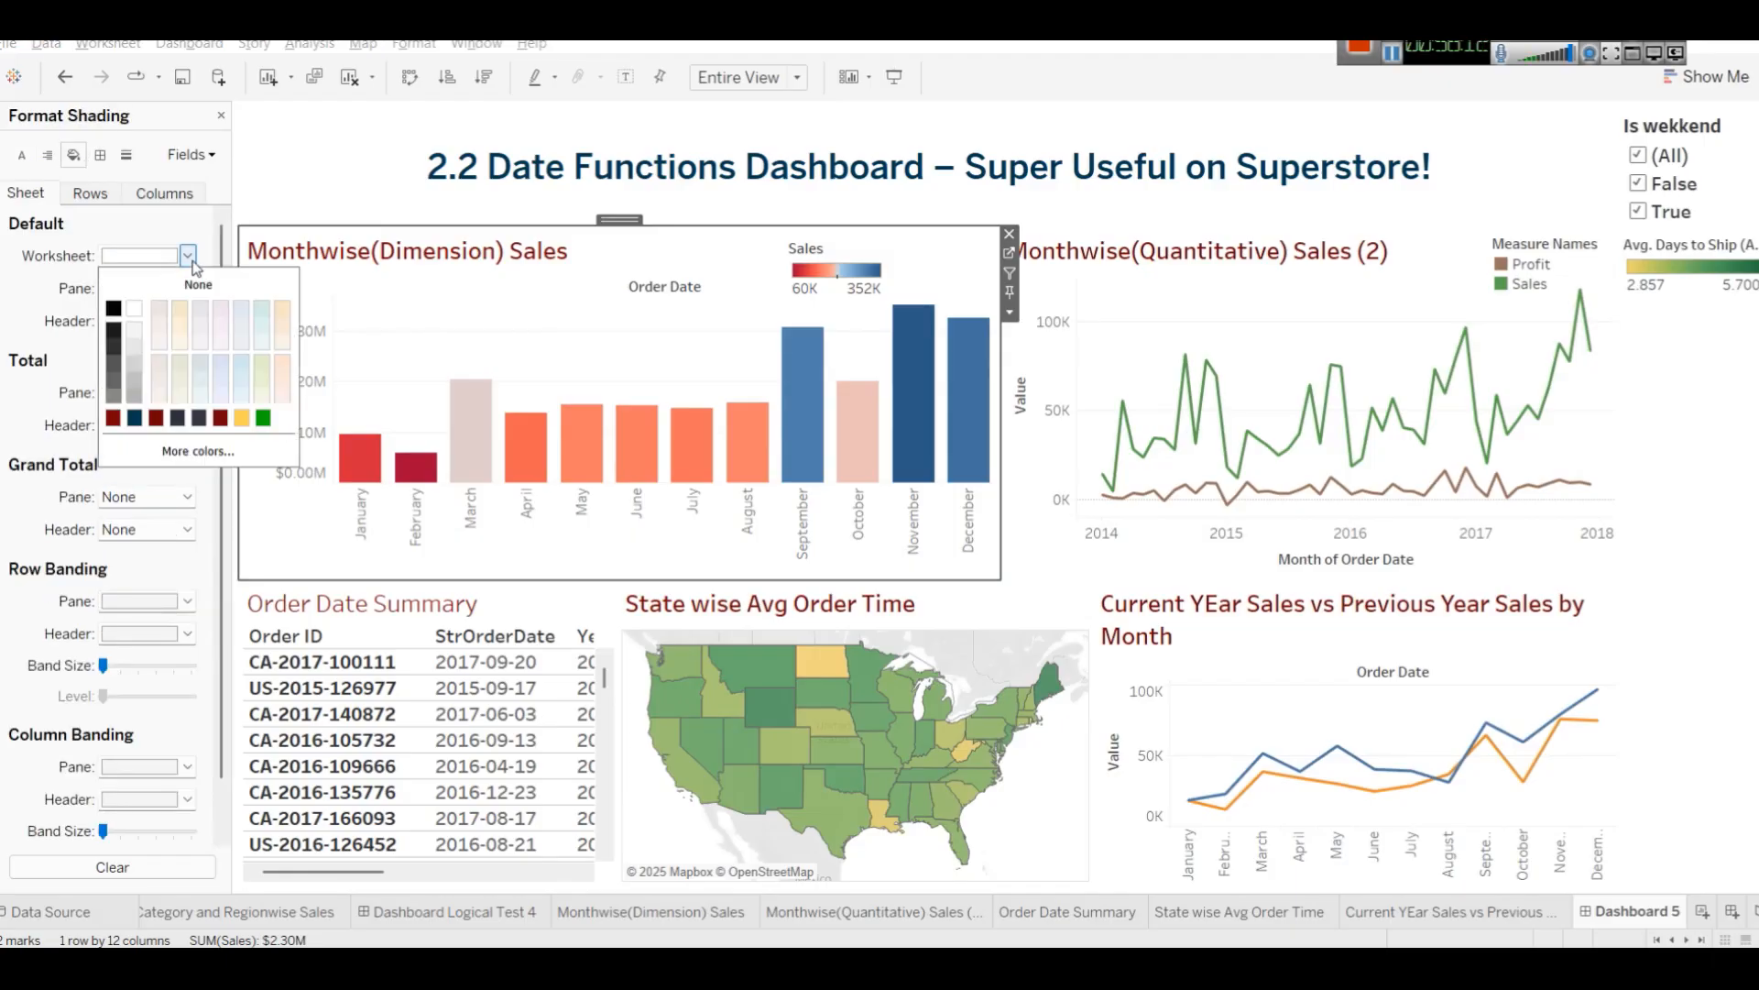
click(181, 319)
Apply the same light beige worksheet shading to the Monthwise(Quantitative) Sales (2) chart.
click(1186, 300)
right_click(1168, 322)
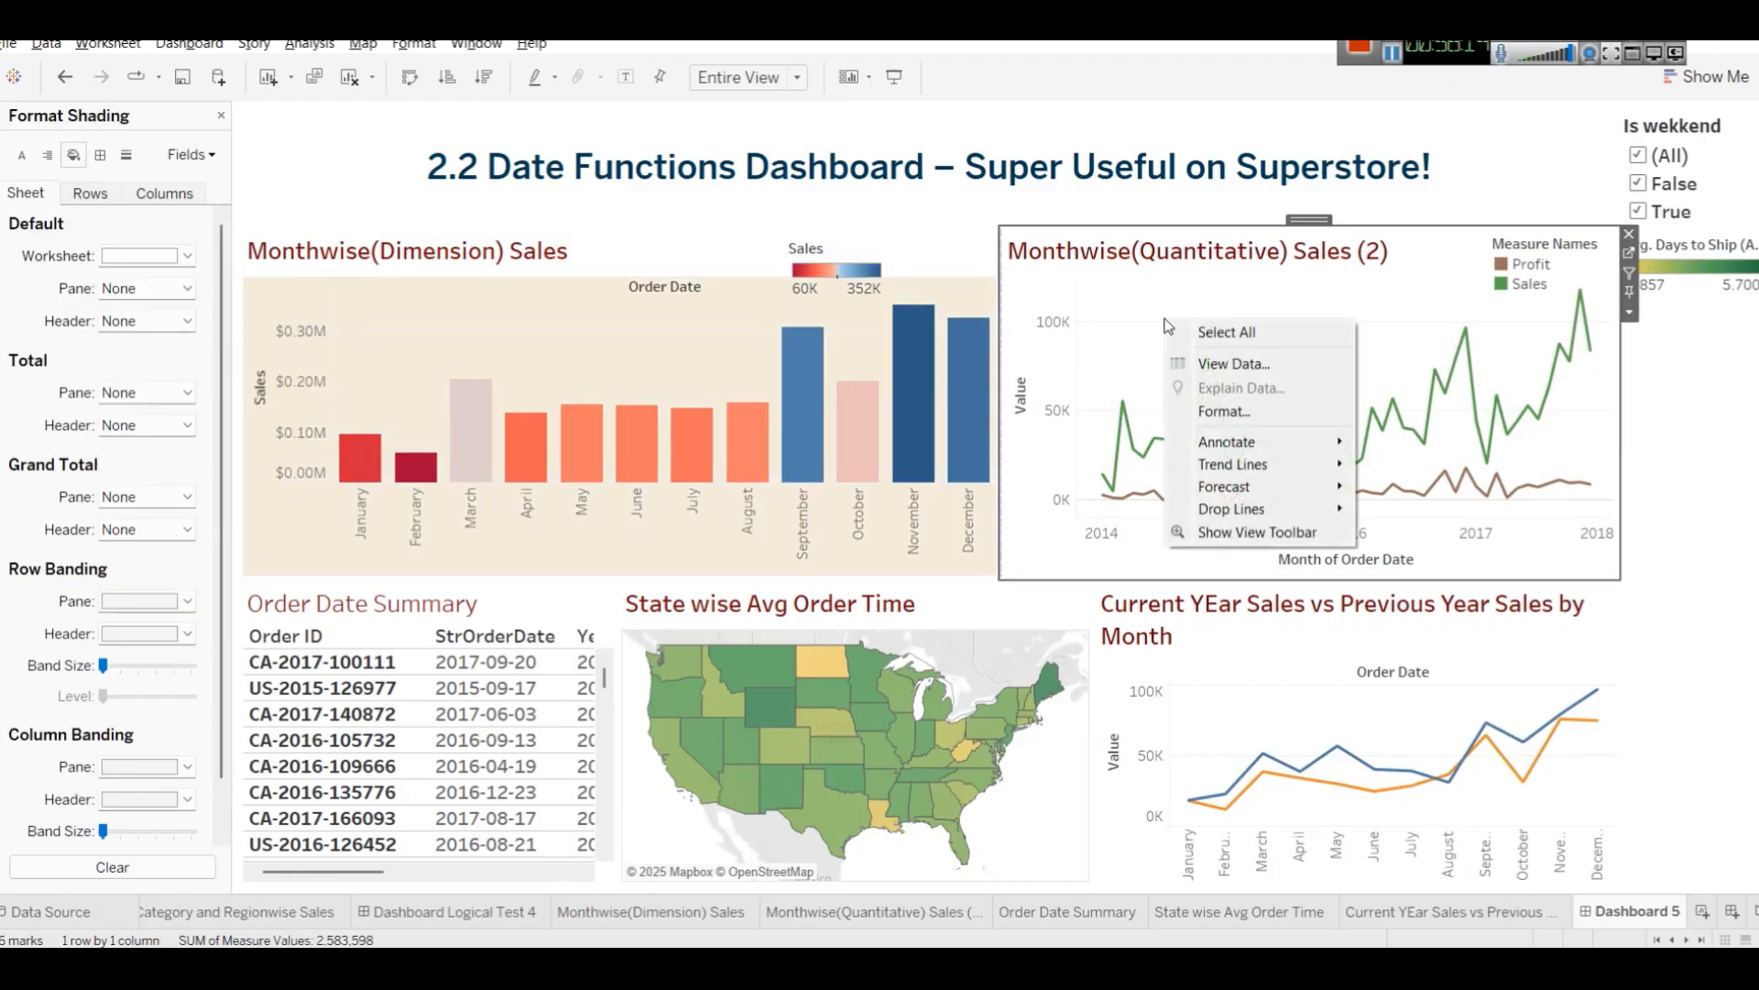
click(1246, 413)
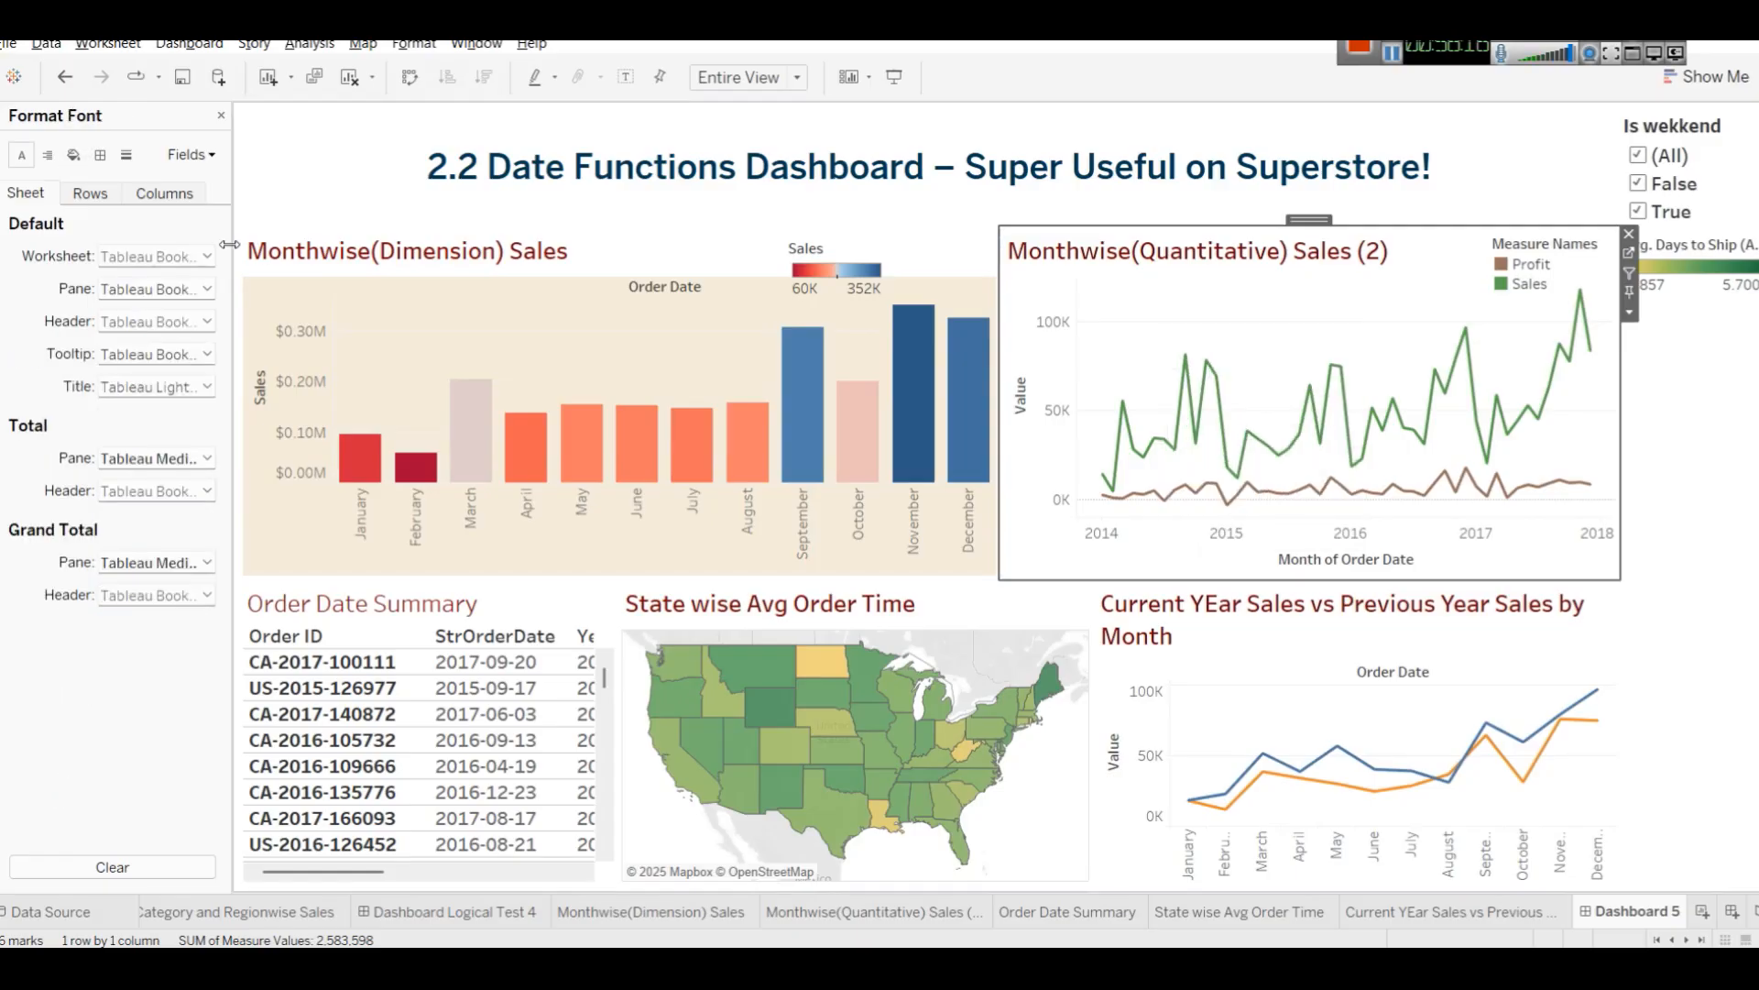
click(75, 154)
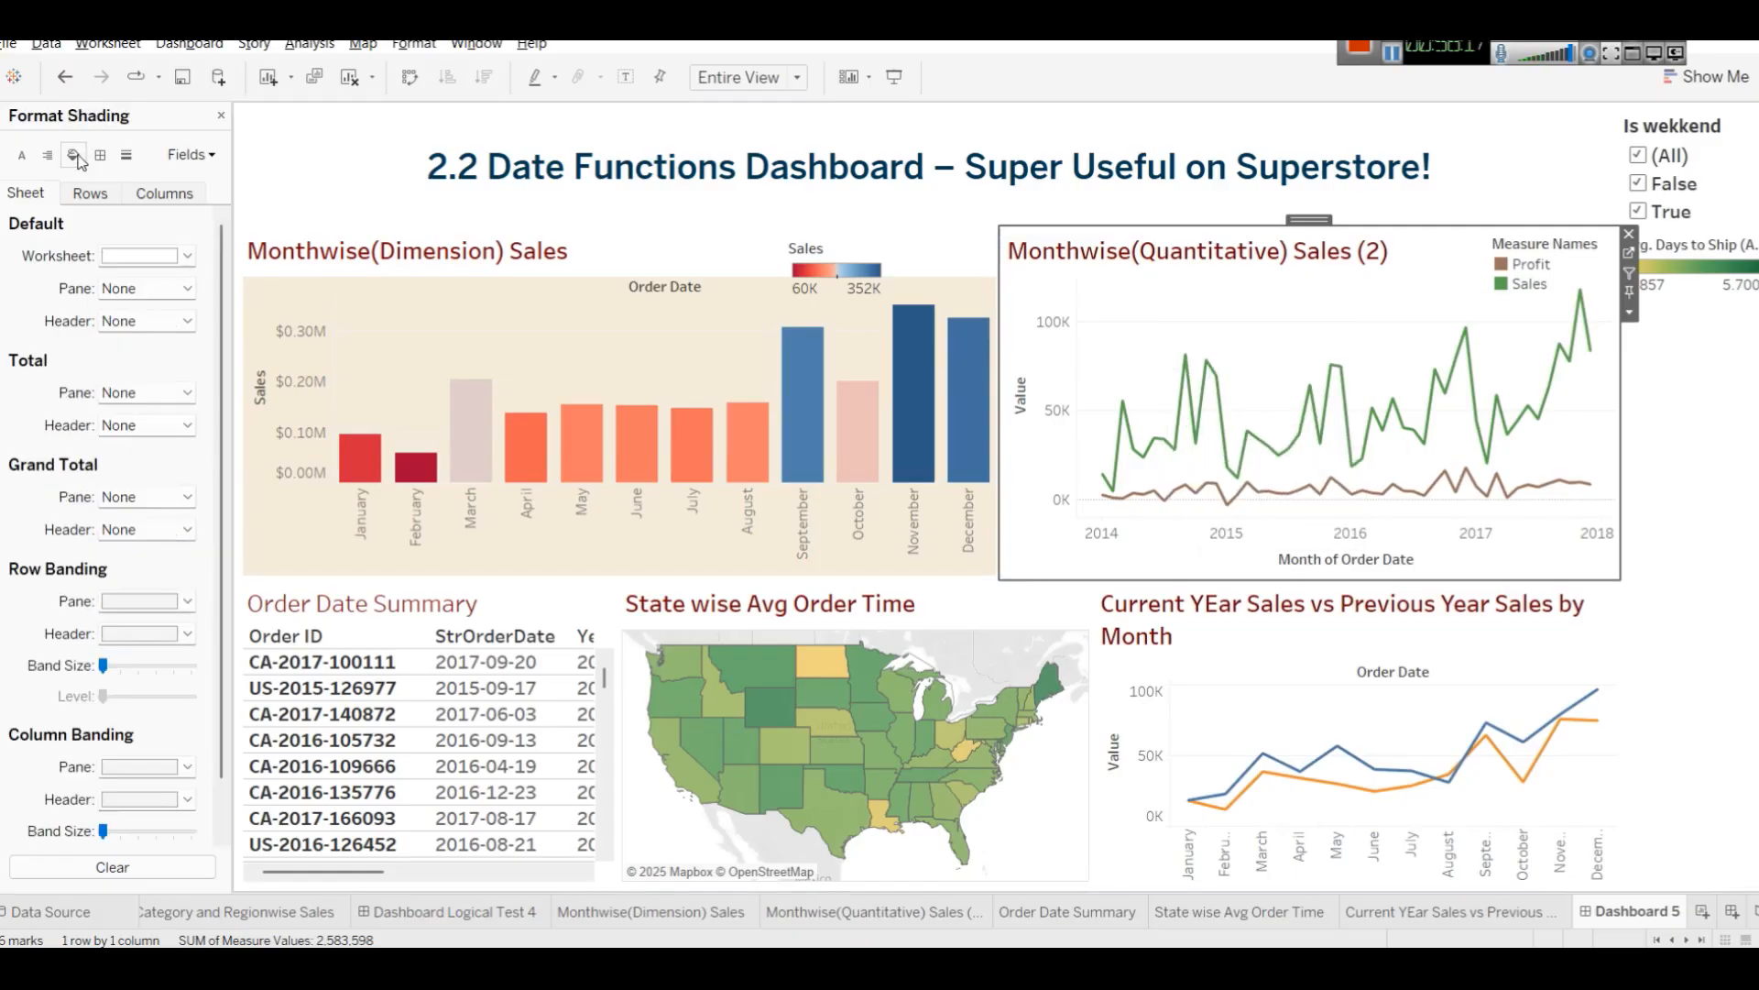
click(184, 257)
click(182, 313)
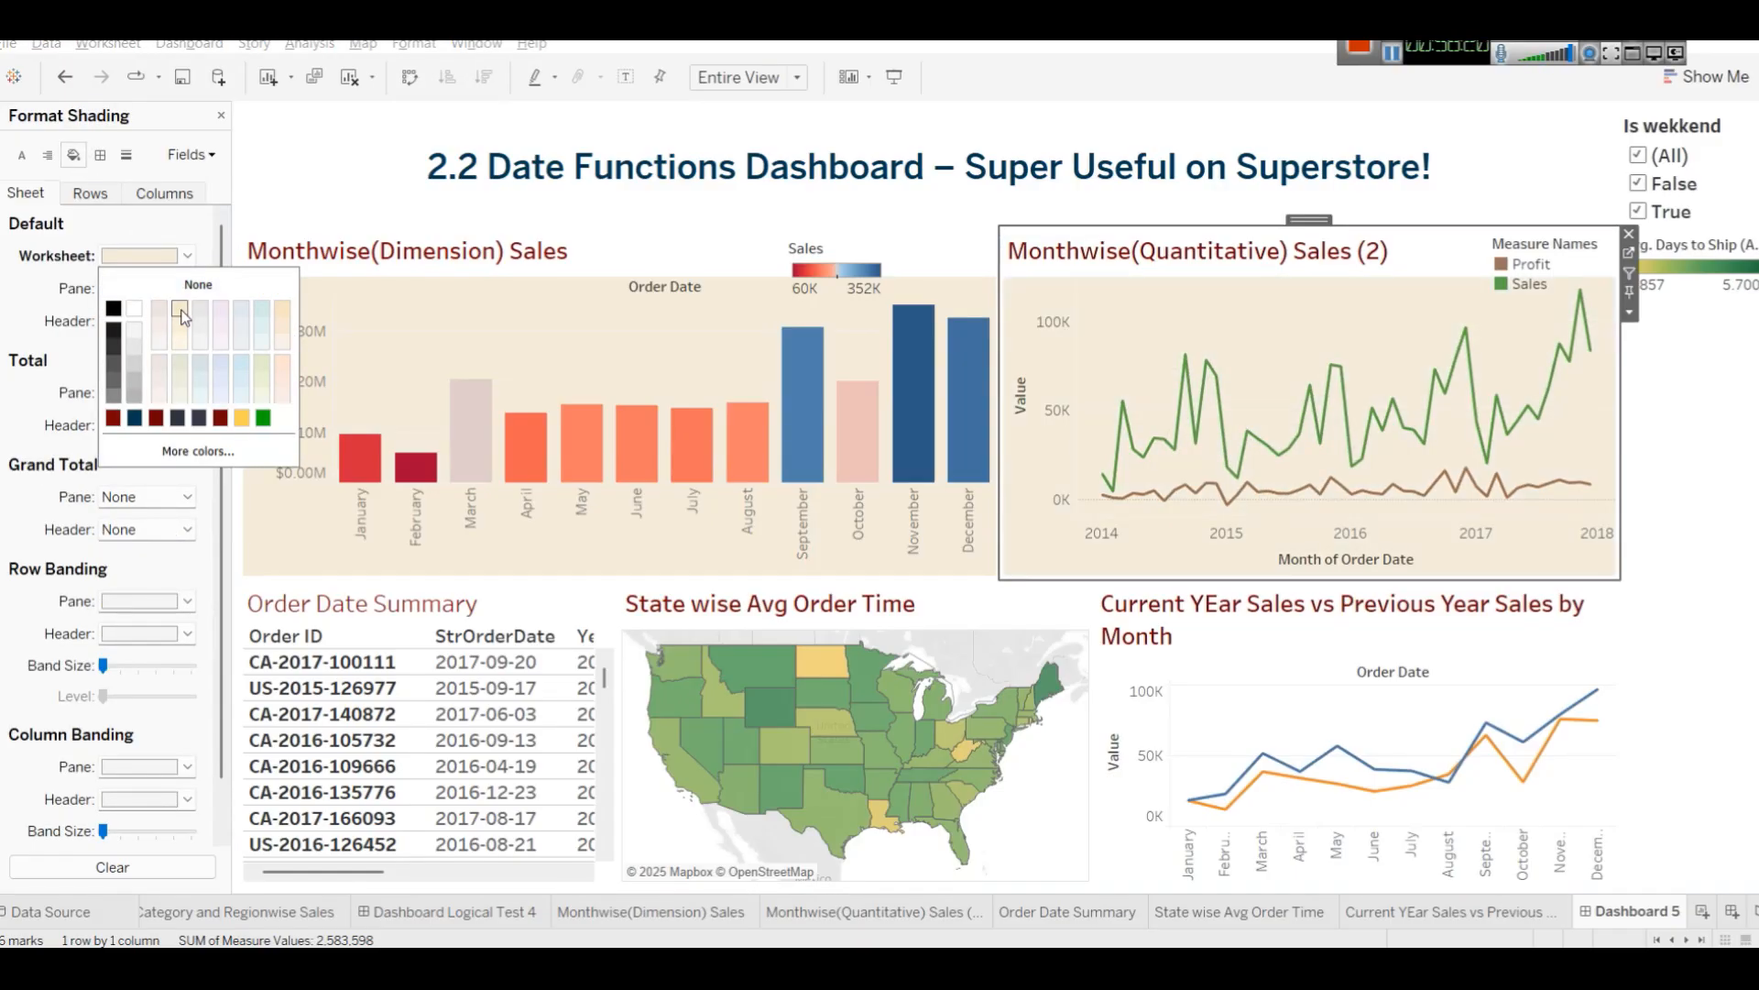
Widen the Order Date Summary table slightly by moving its border with the map.
click(618, 678)
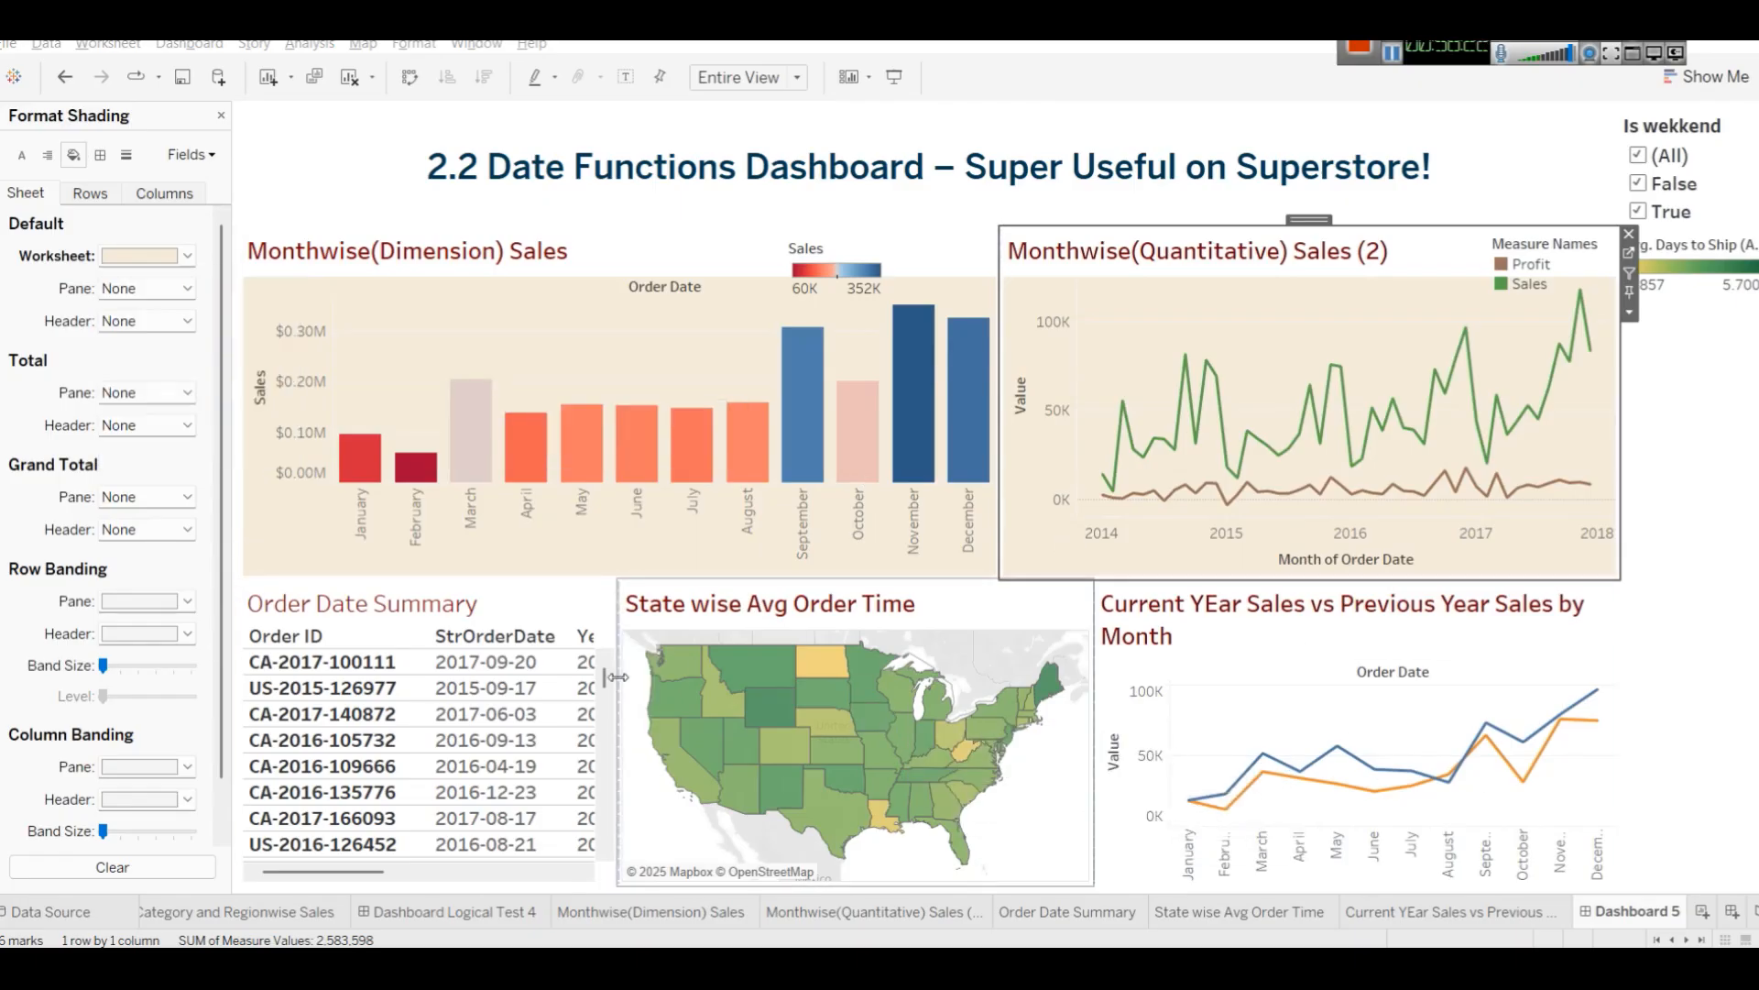
drag(616, 677, 628, 678)
click(1160, 688)
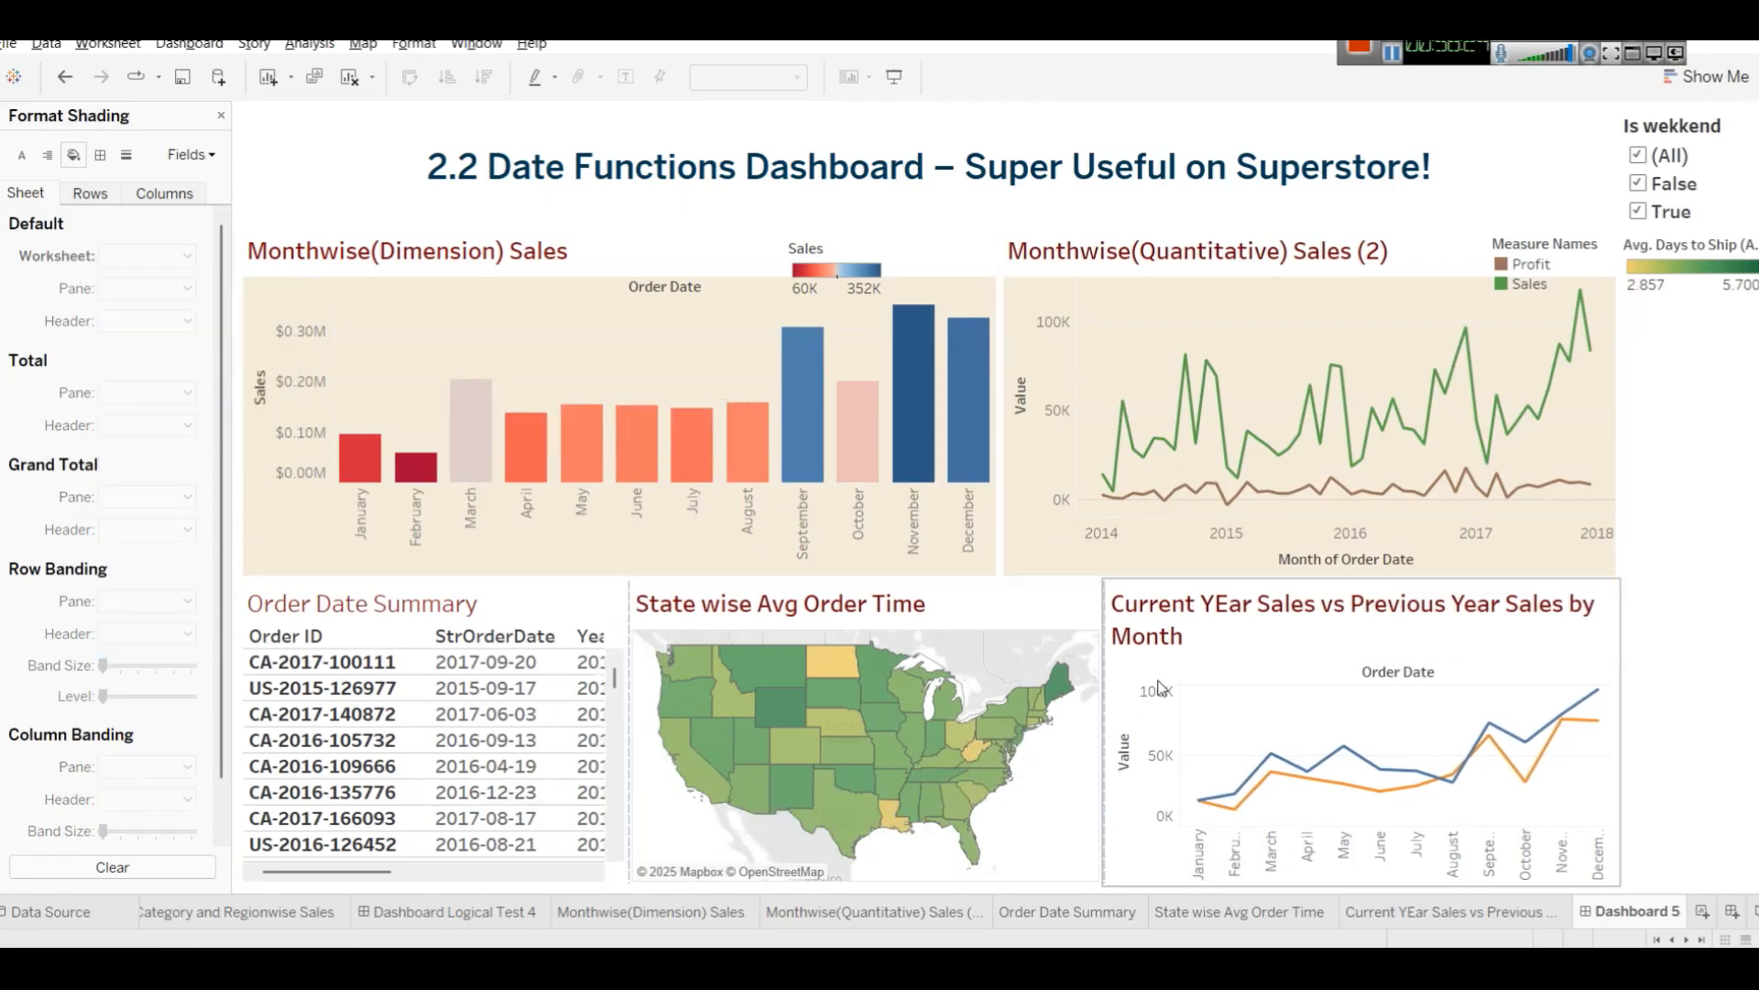
click(1748, 666)
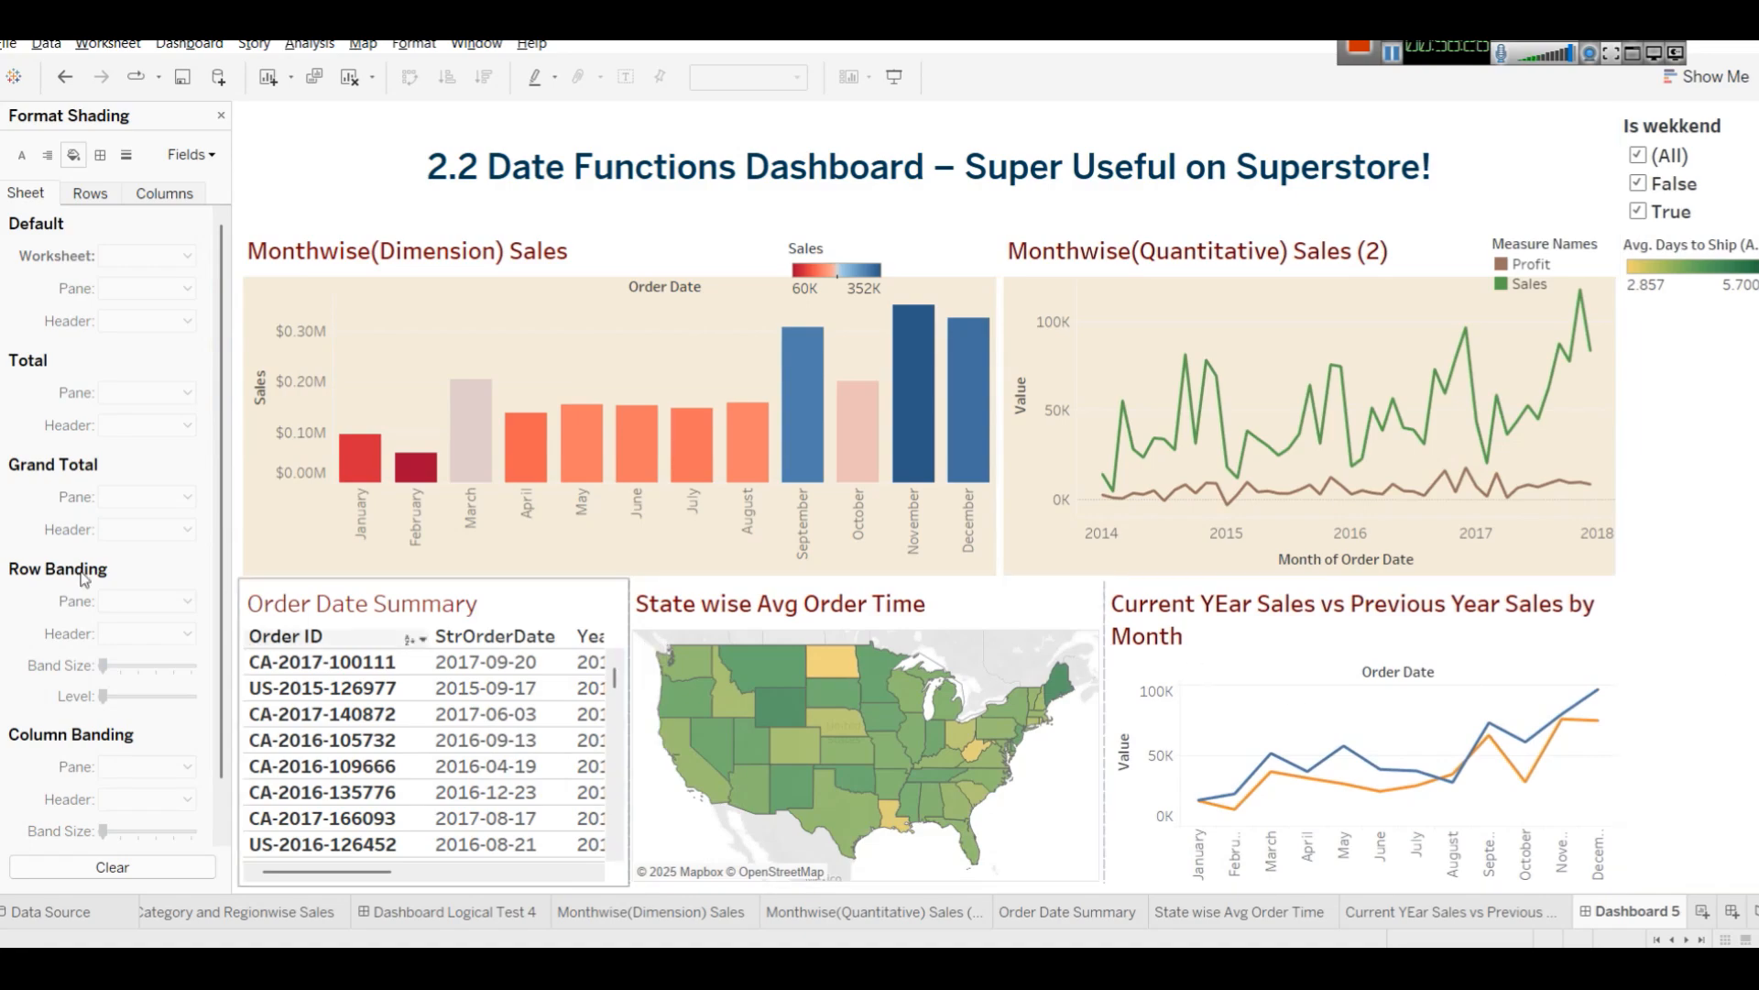
Shade the Current YEar Sales vs Previous Year Sales worksheet with the light beige background.
right_click(1266, 657)
click(1241, 704)
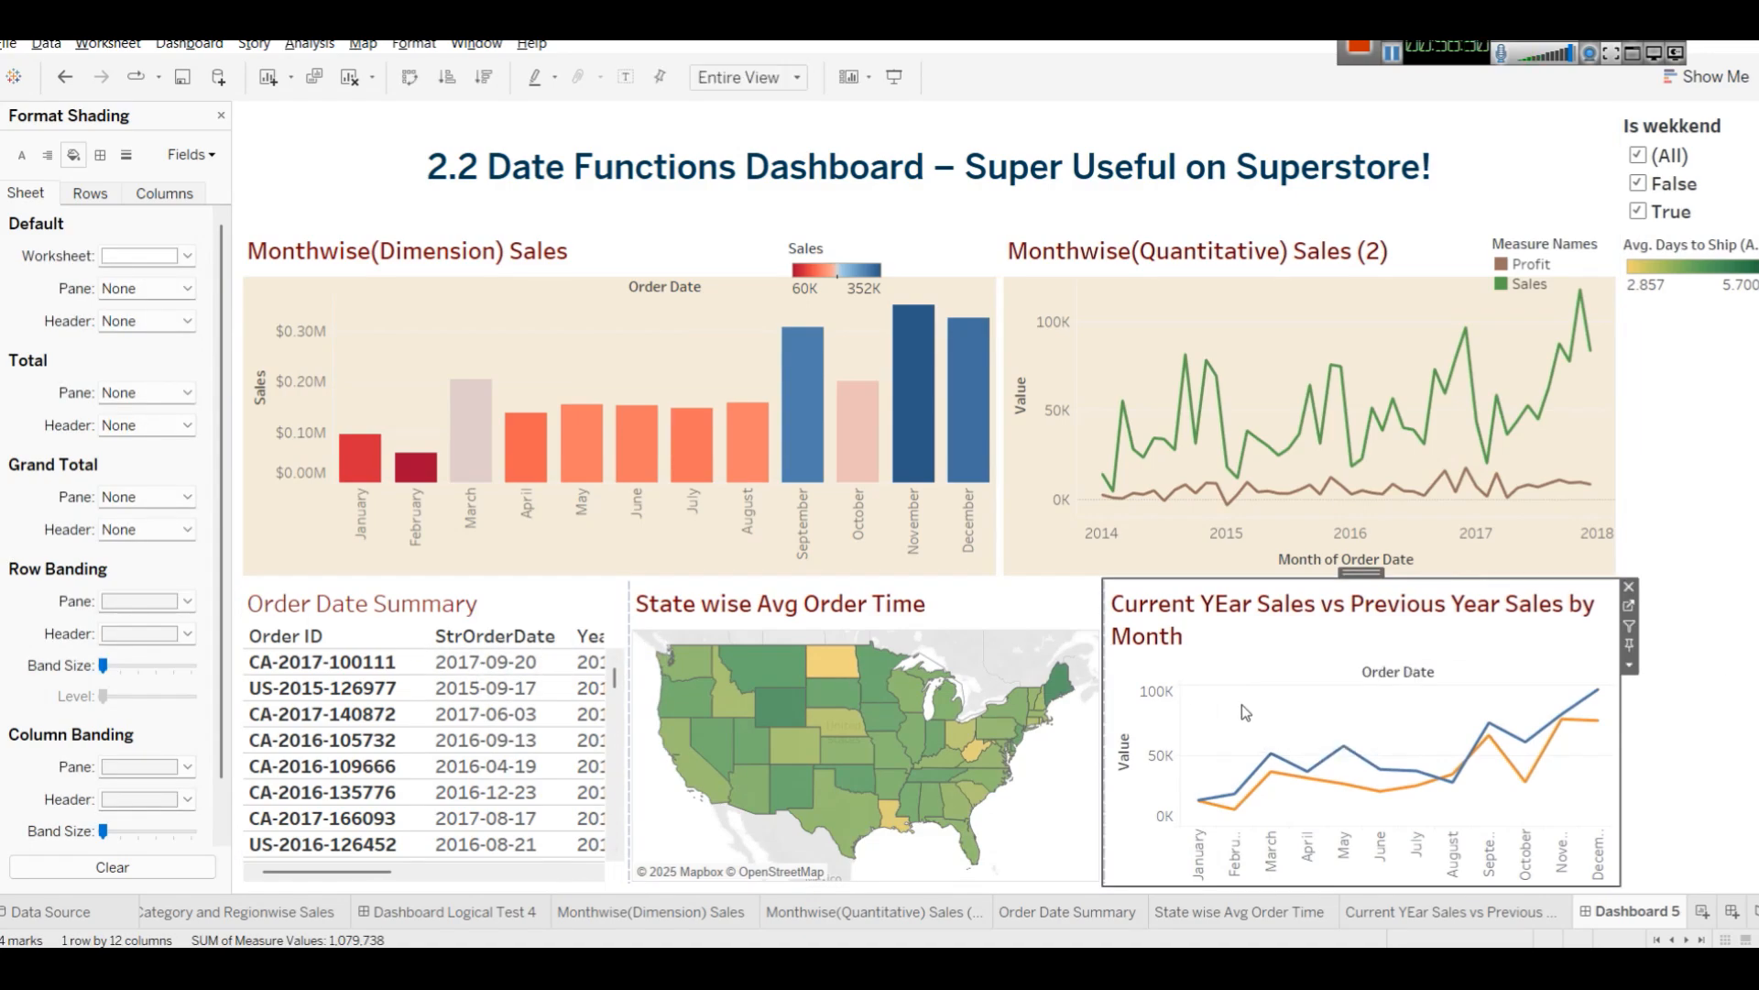
right_click(1240, 704)
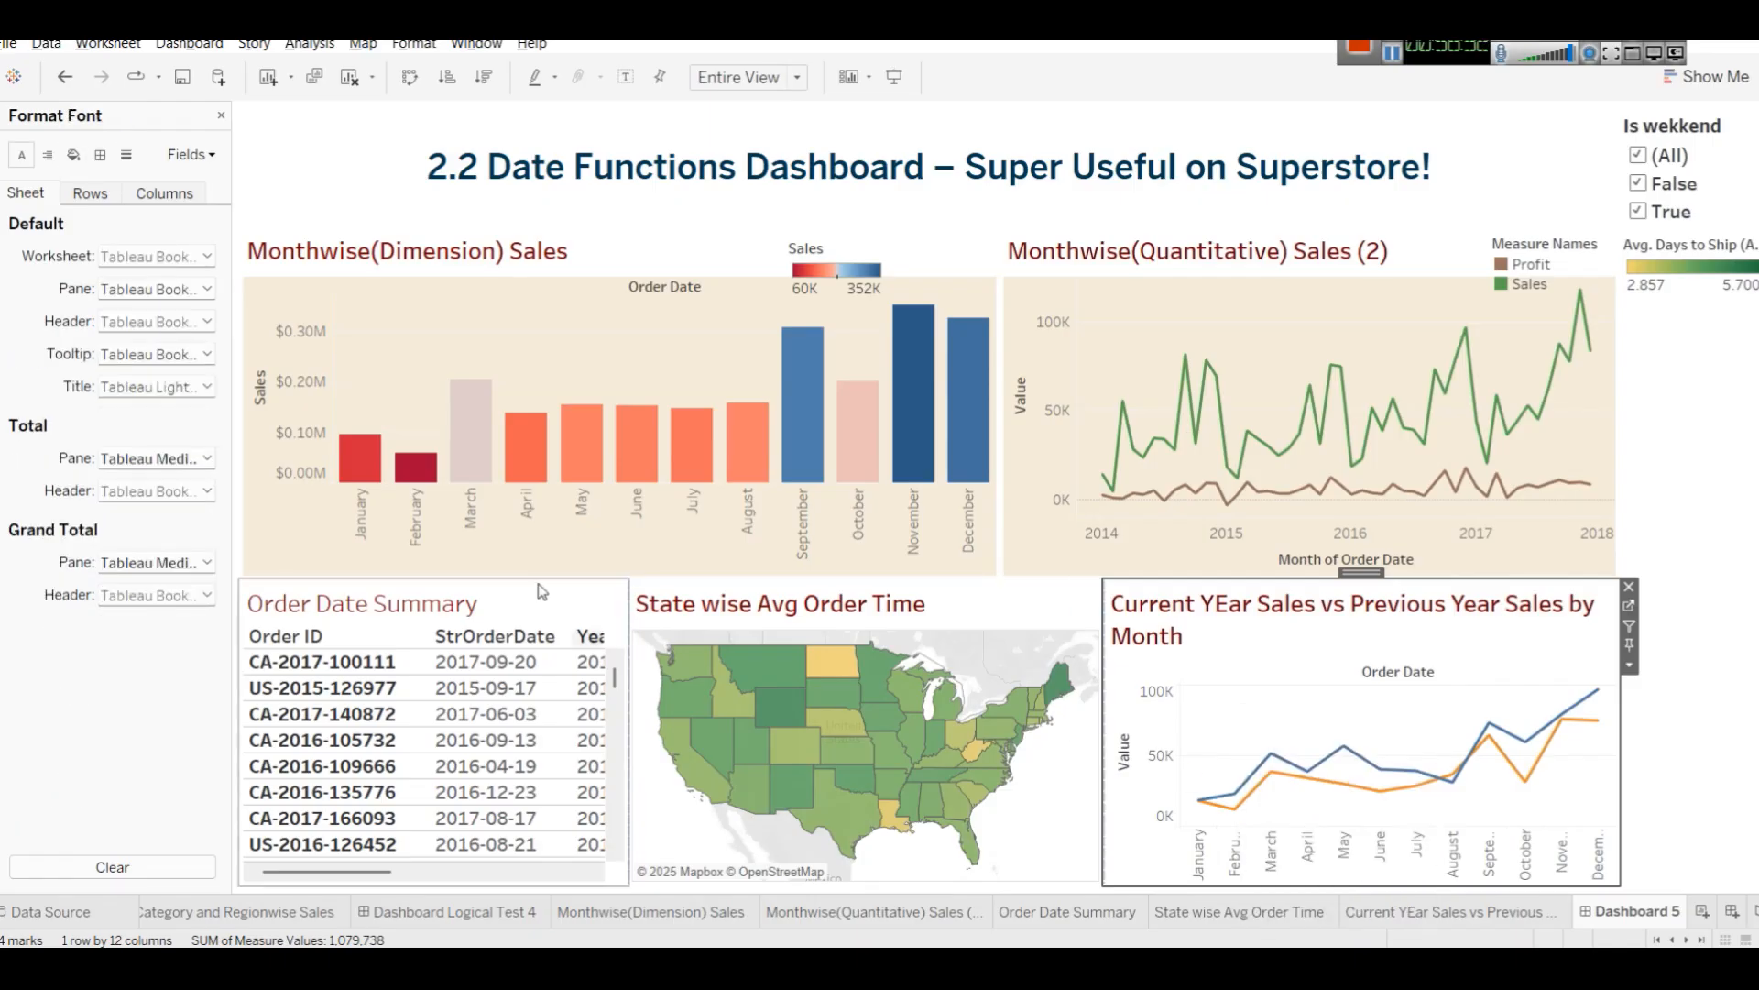
click(77, 154)
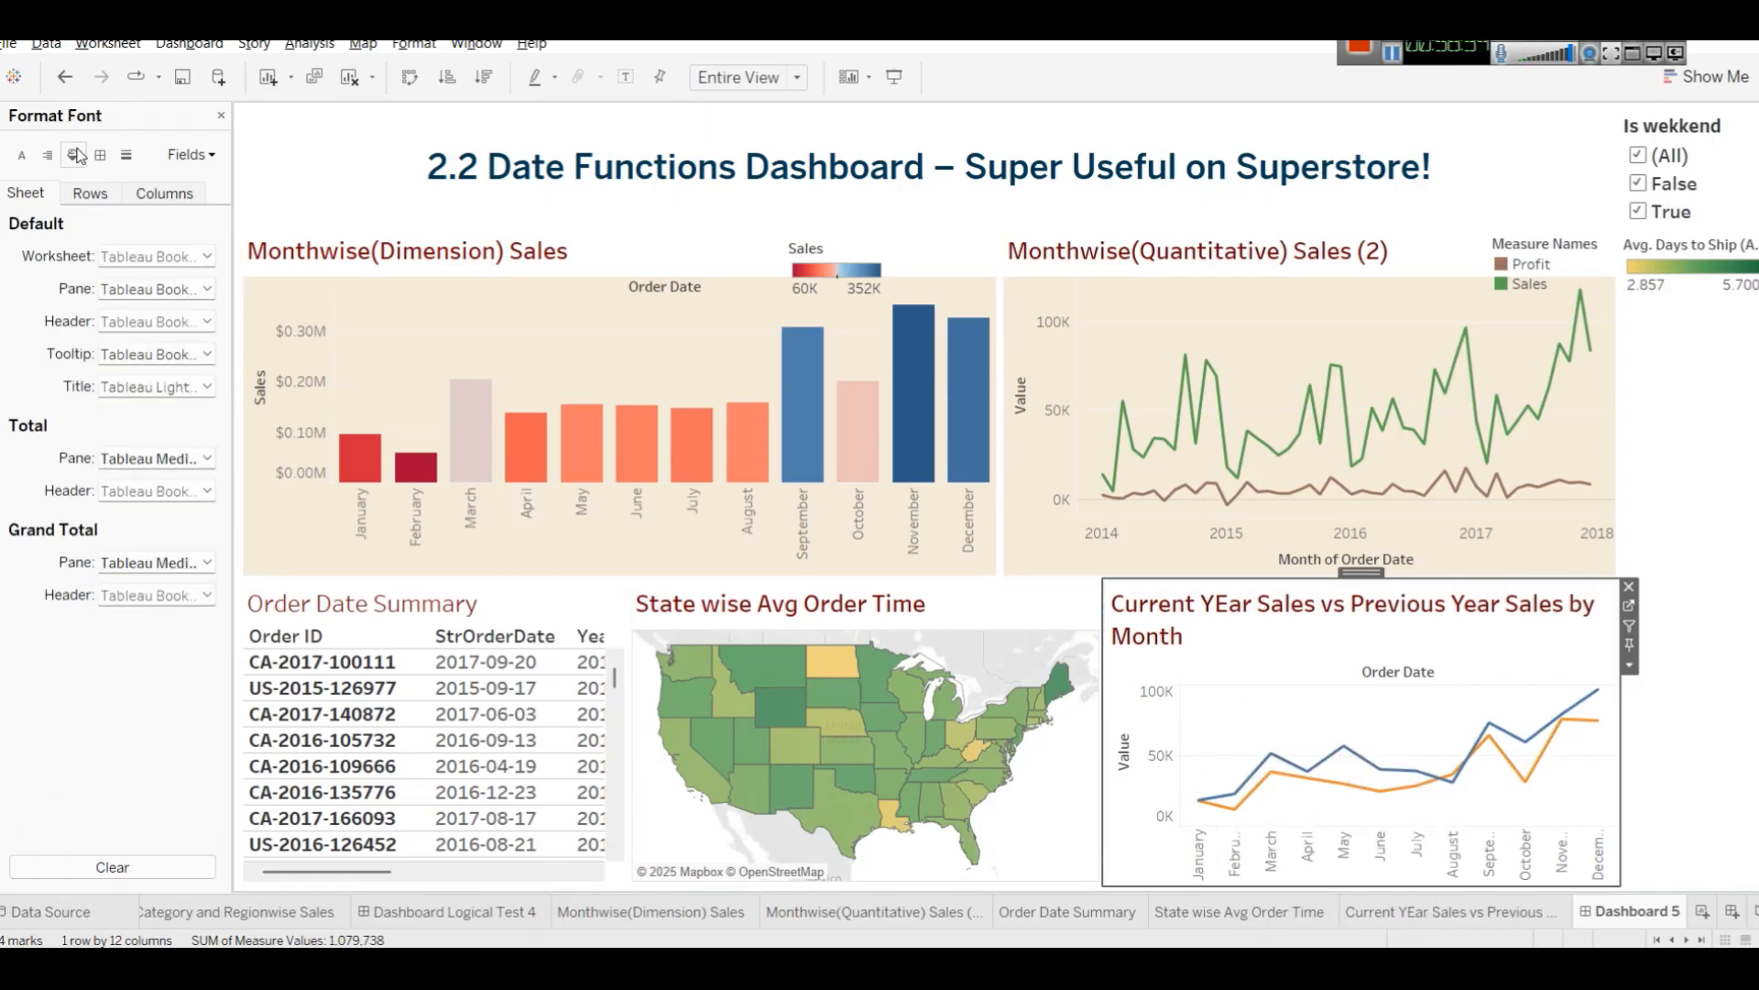
click(185, 256)
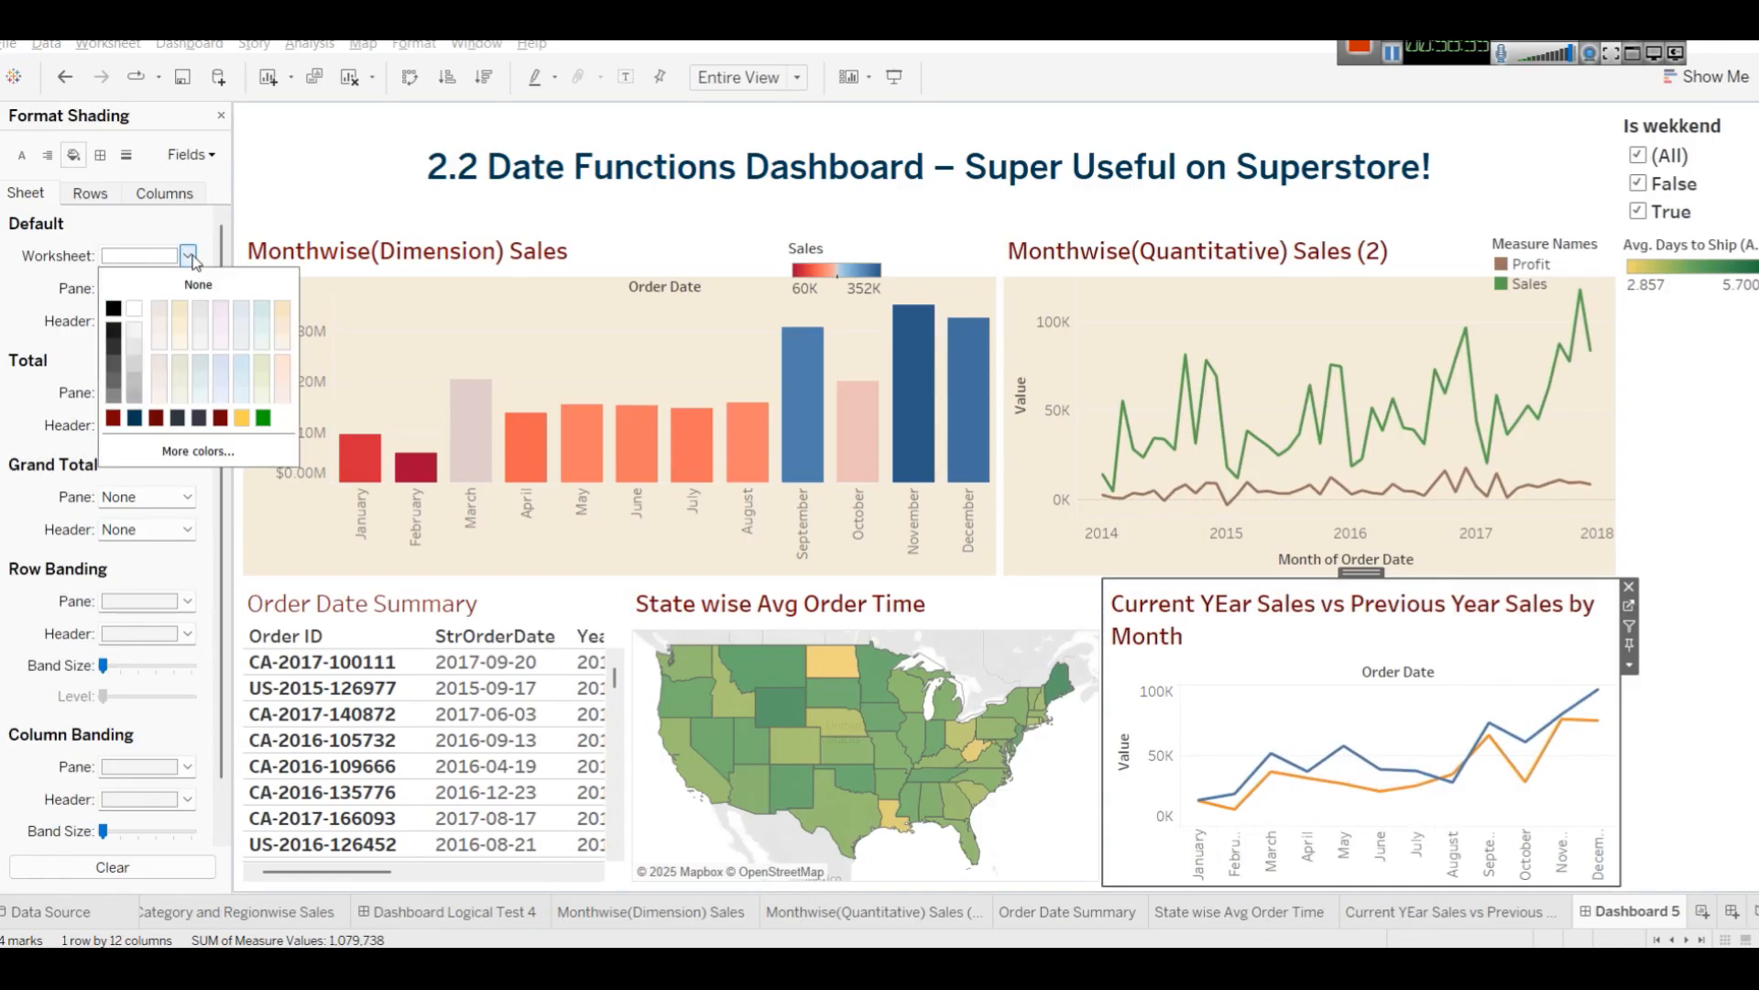
click(182, 332)
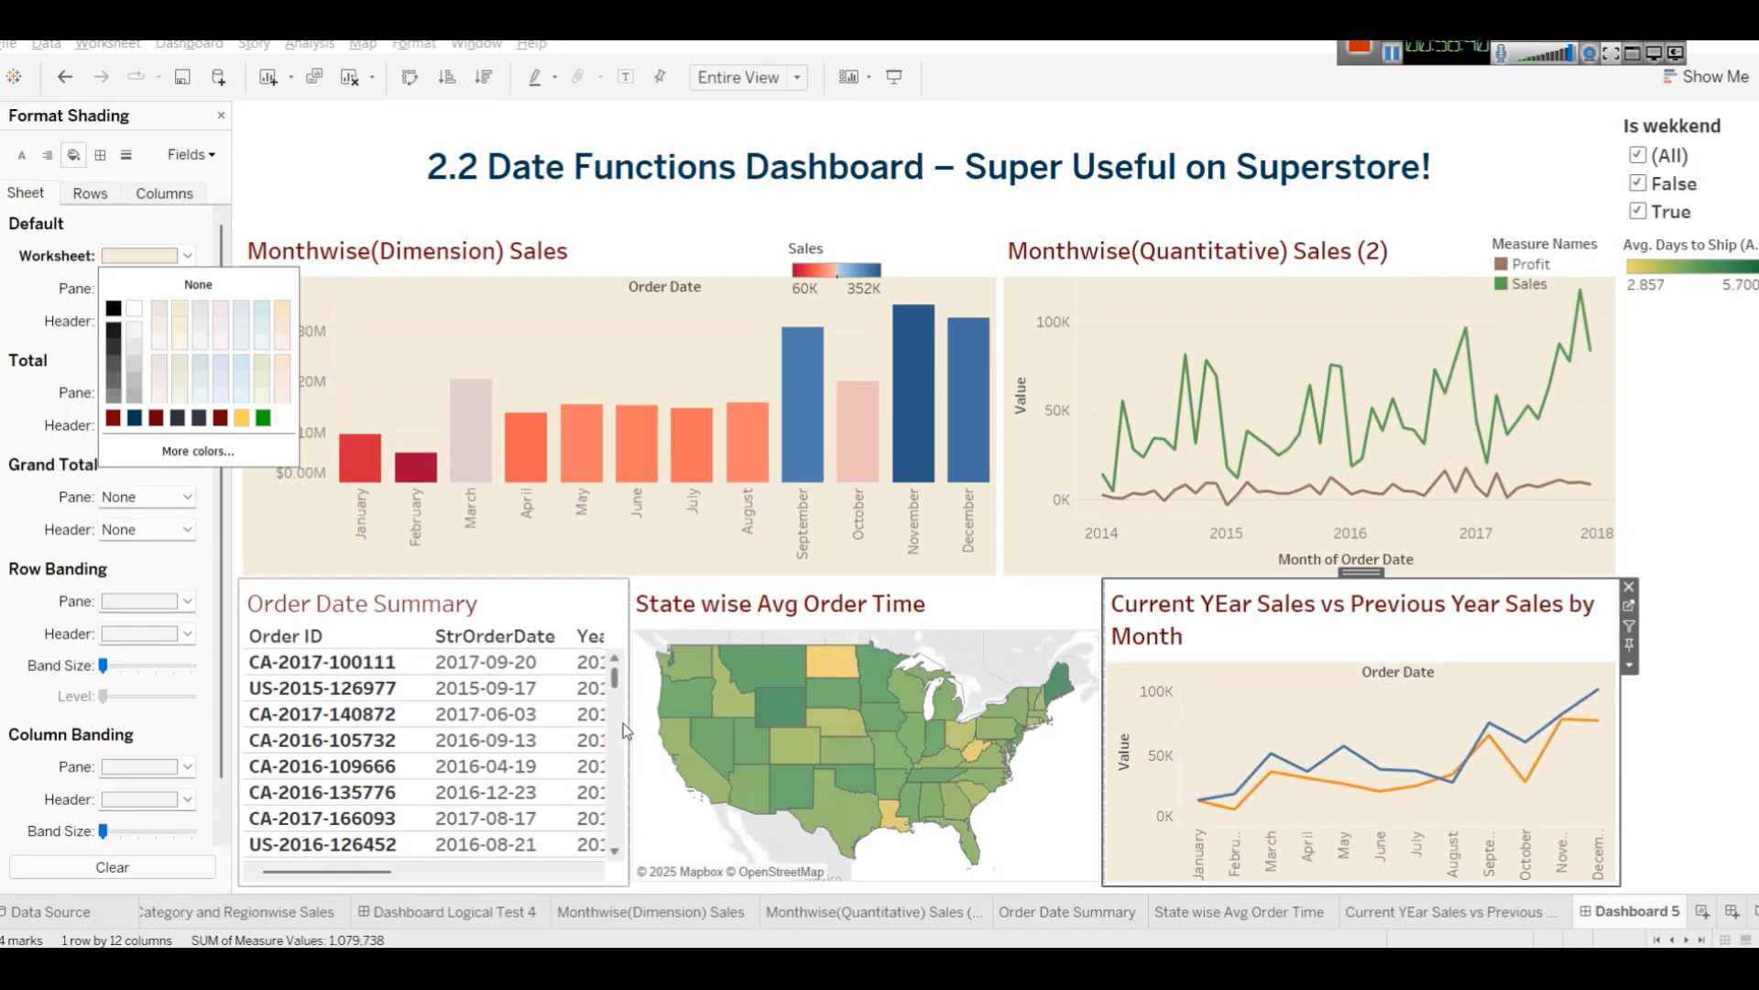
Remove the Order Date Summary table from the dashboard and widen the map into its space.
click(605, 686)
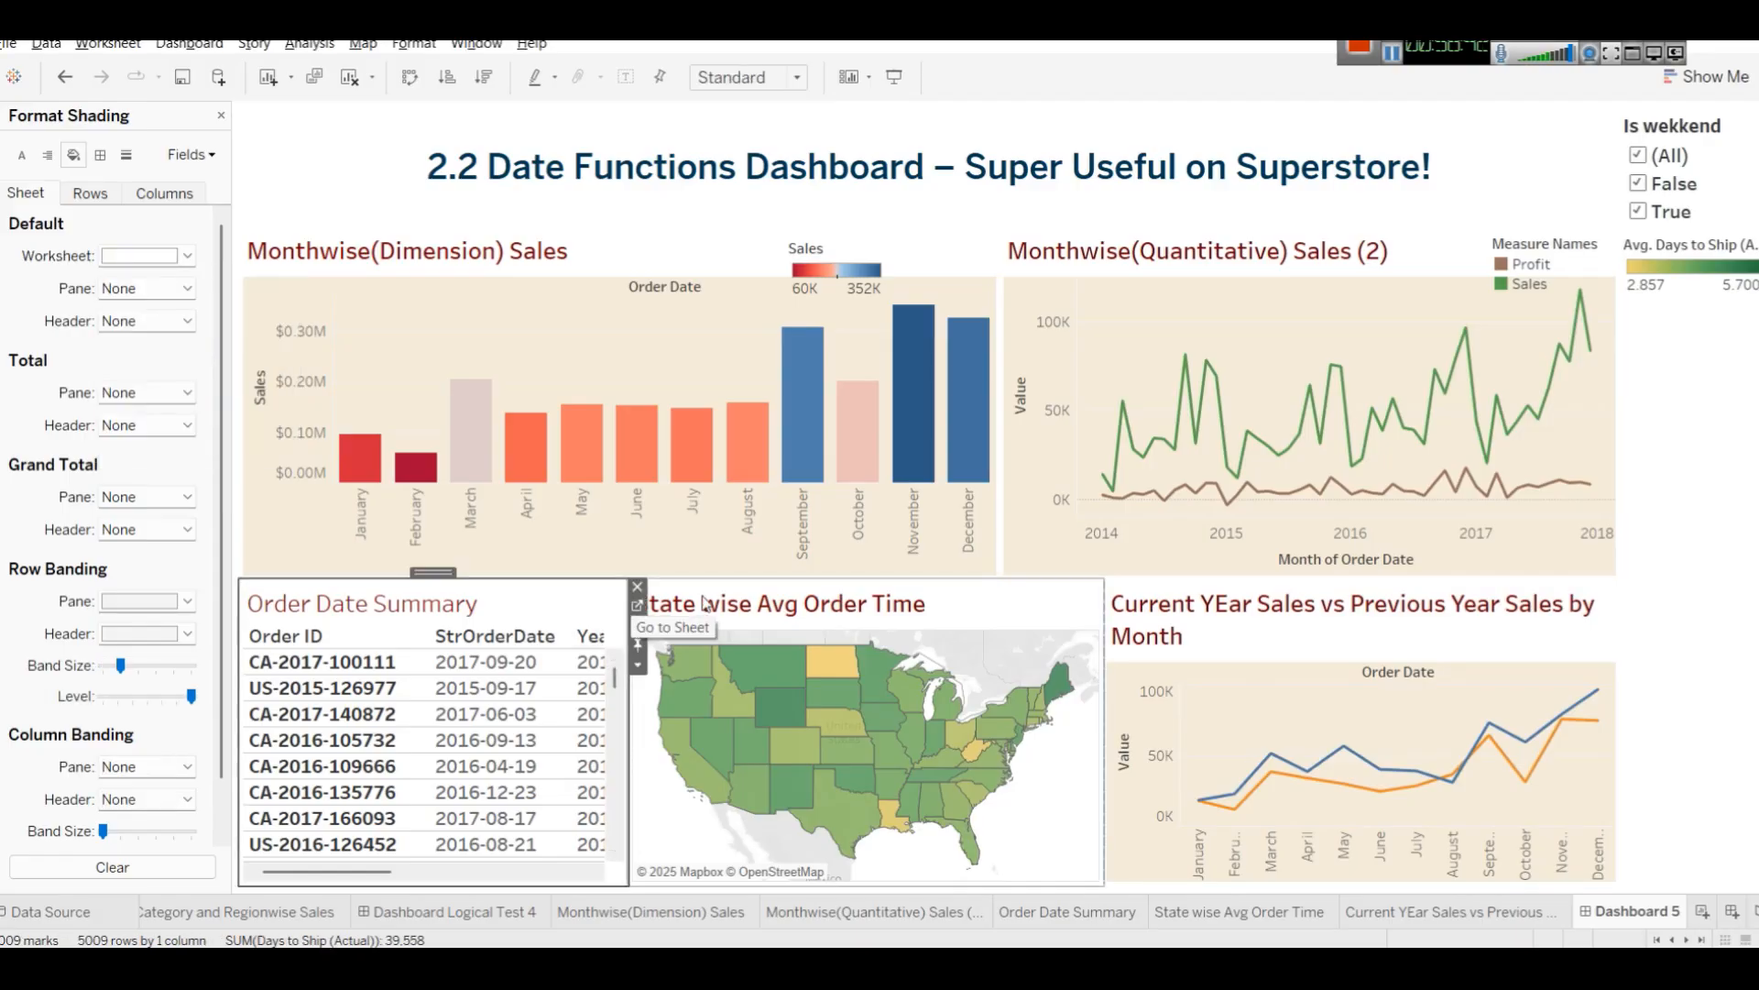
click(645, 591)
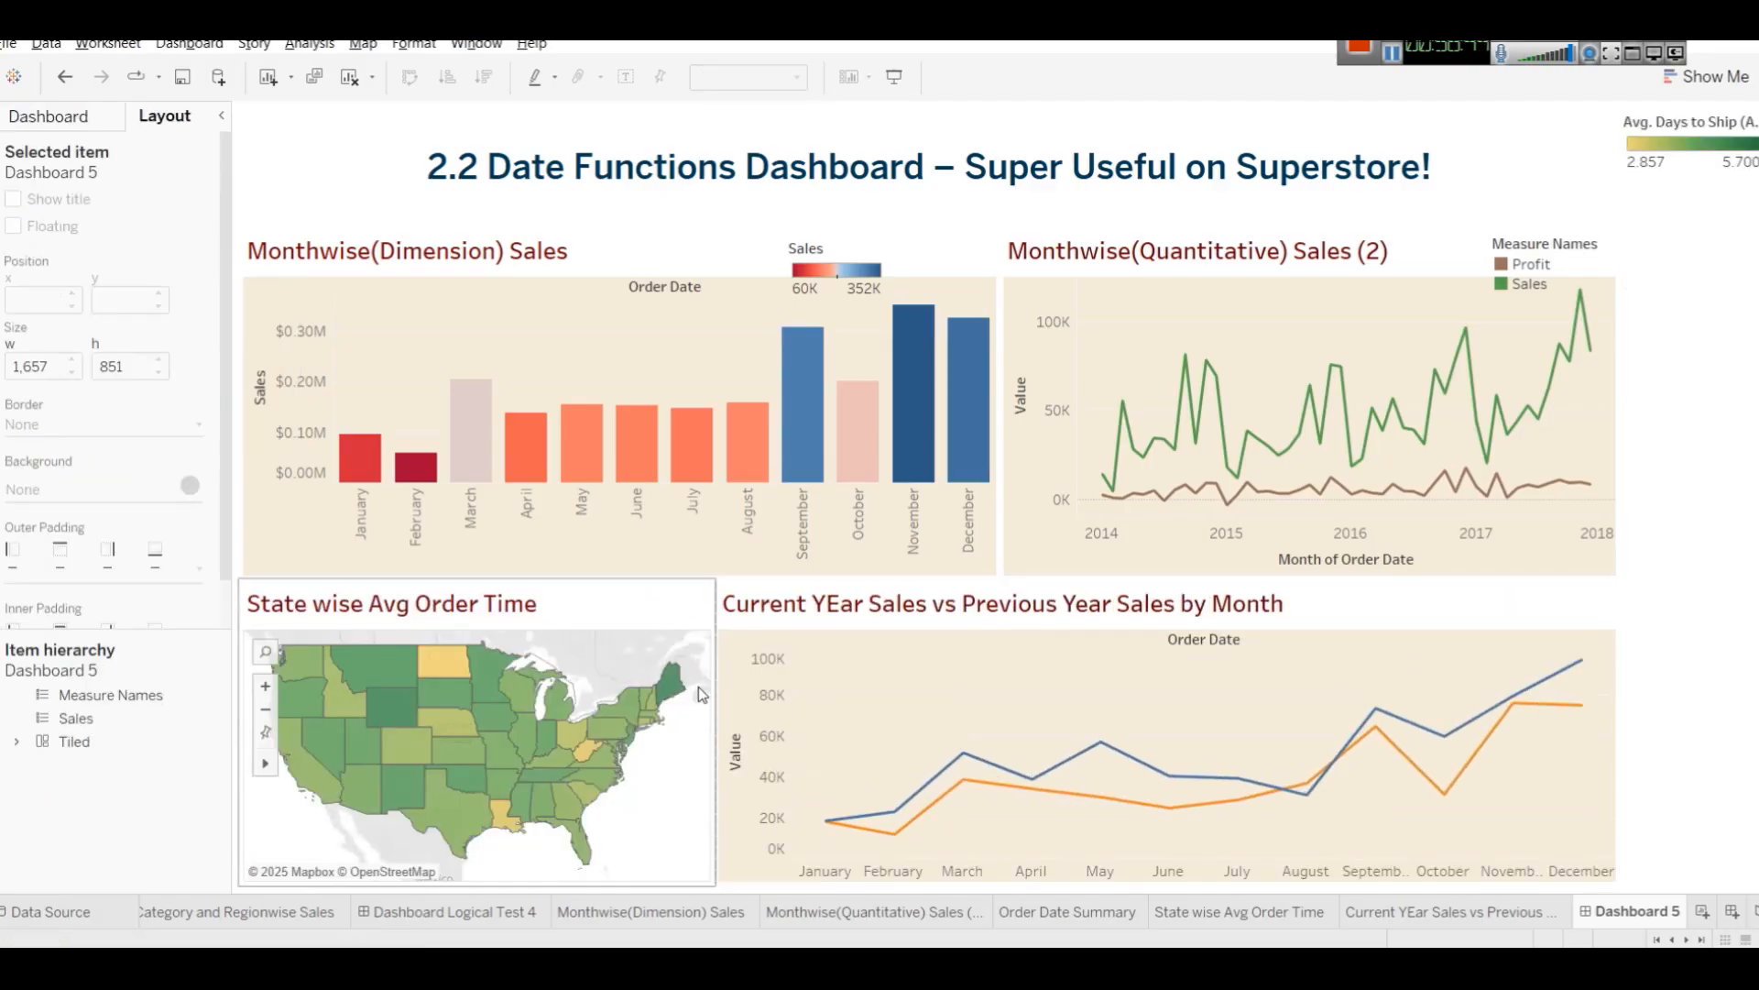
drag(720, 695, 794, 677)
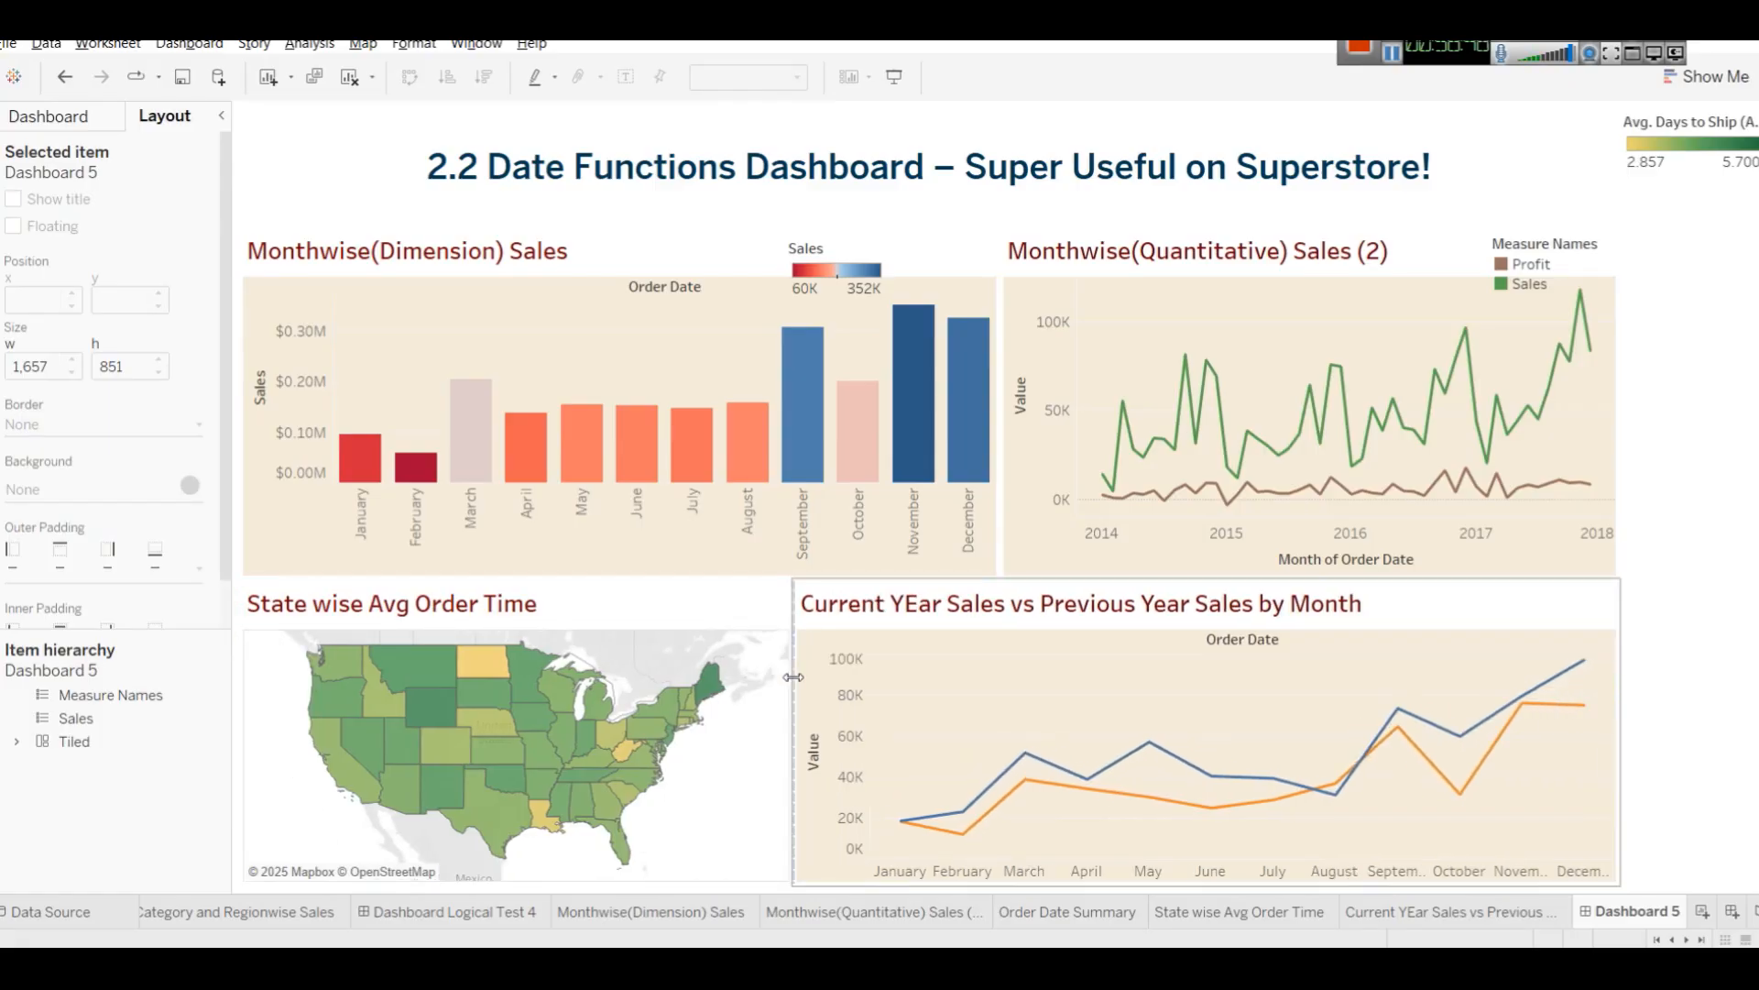
Reduce the height of the dashboard title area to about 89 pixels.
click(1722, 614)
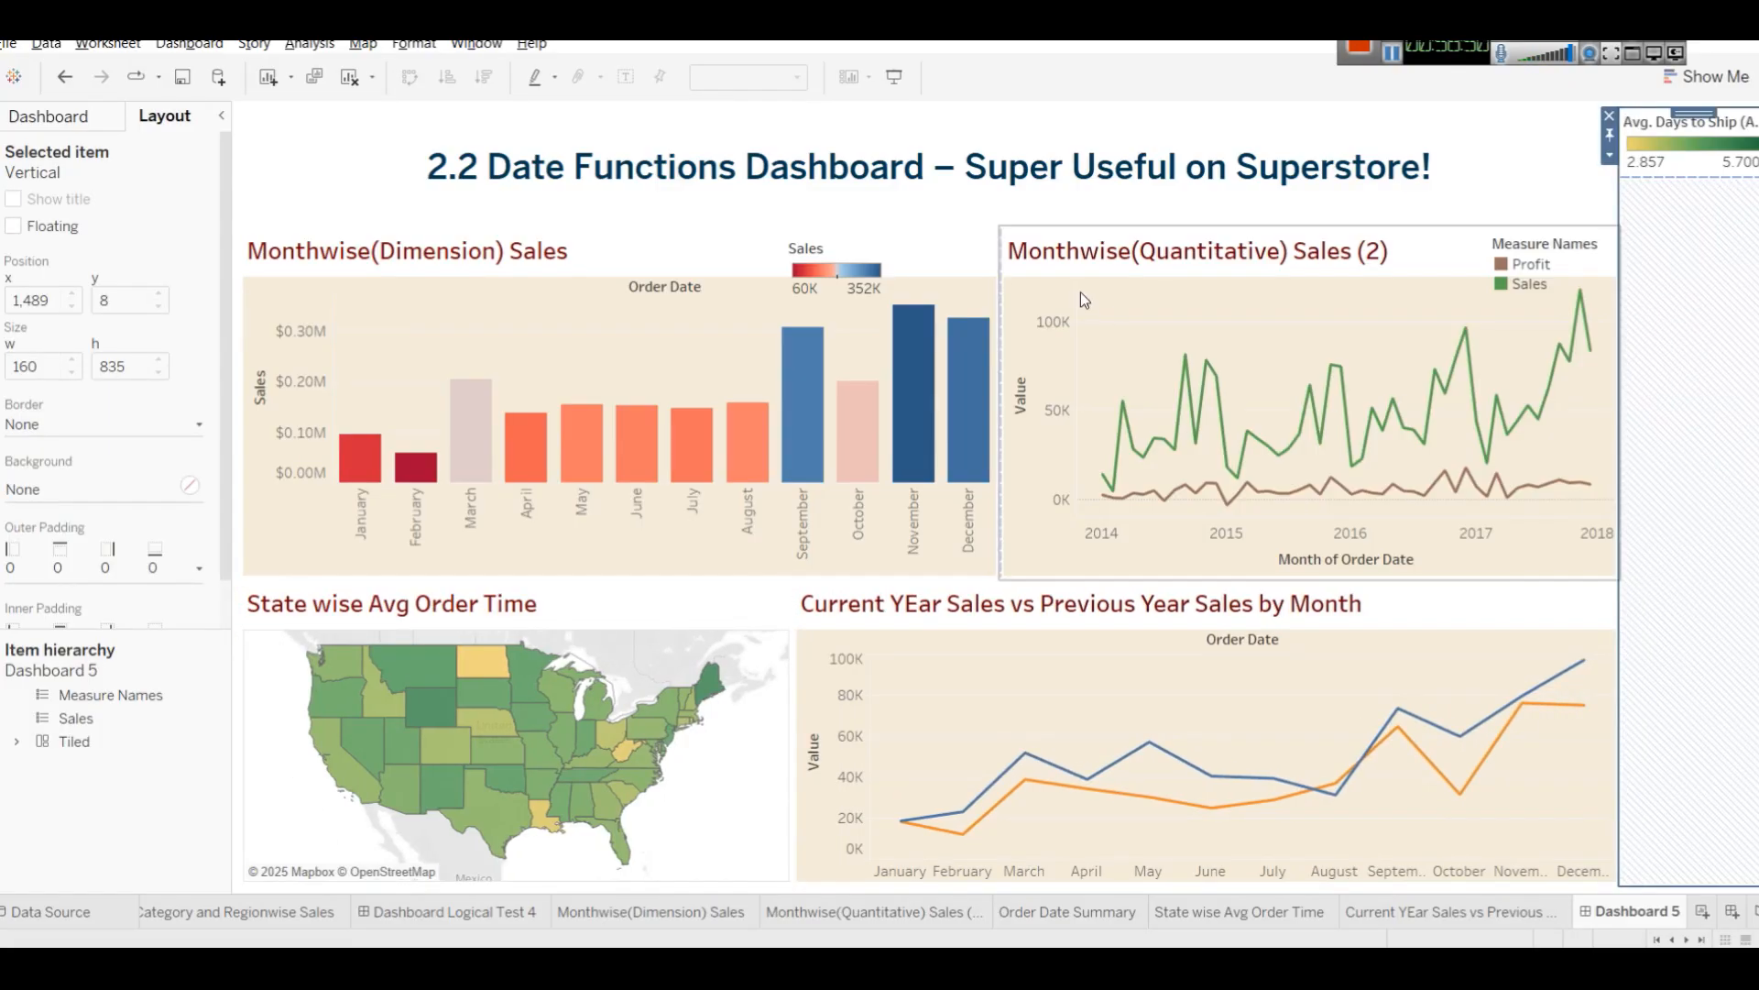
click(977, 182)
double_click(977, 181)
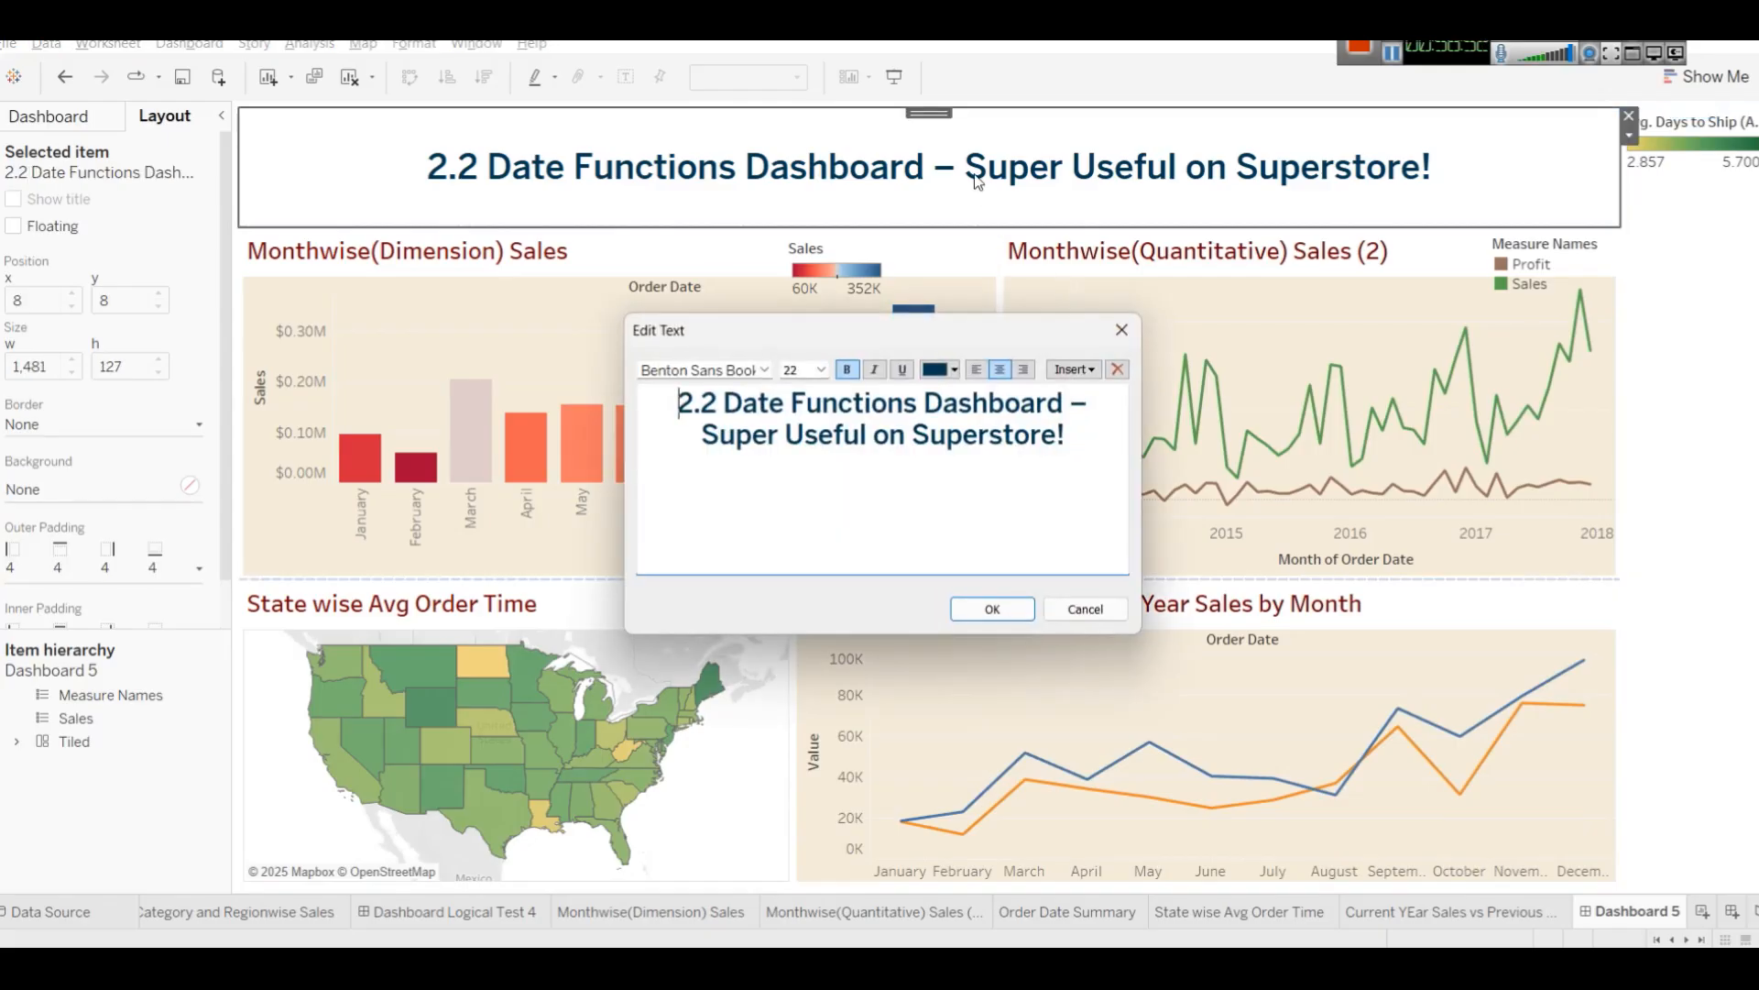
click(1074, 607)
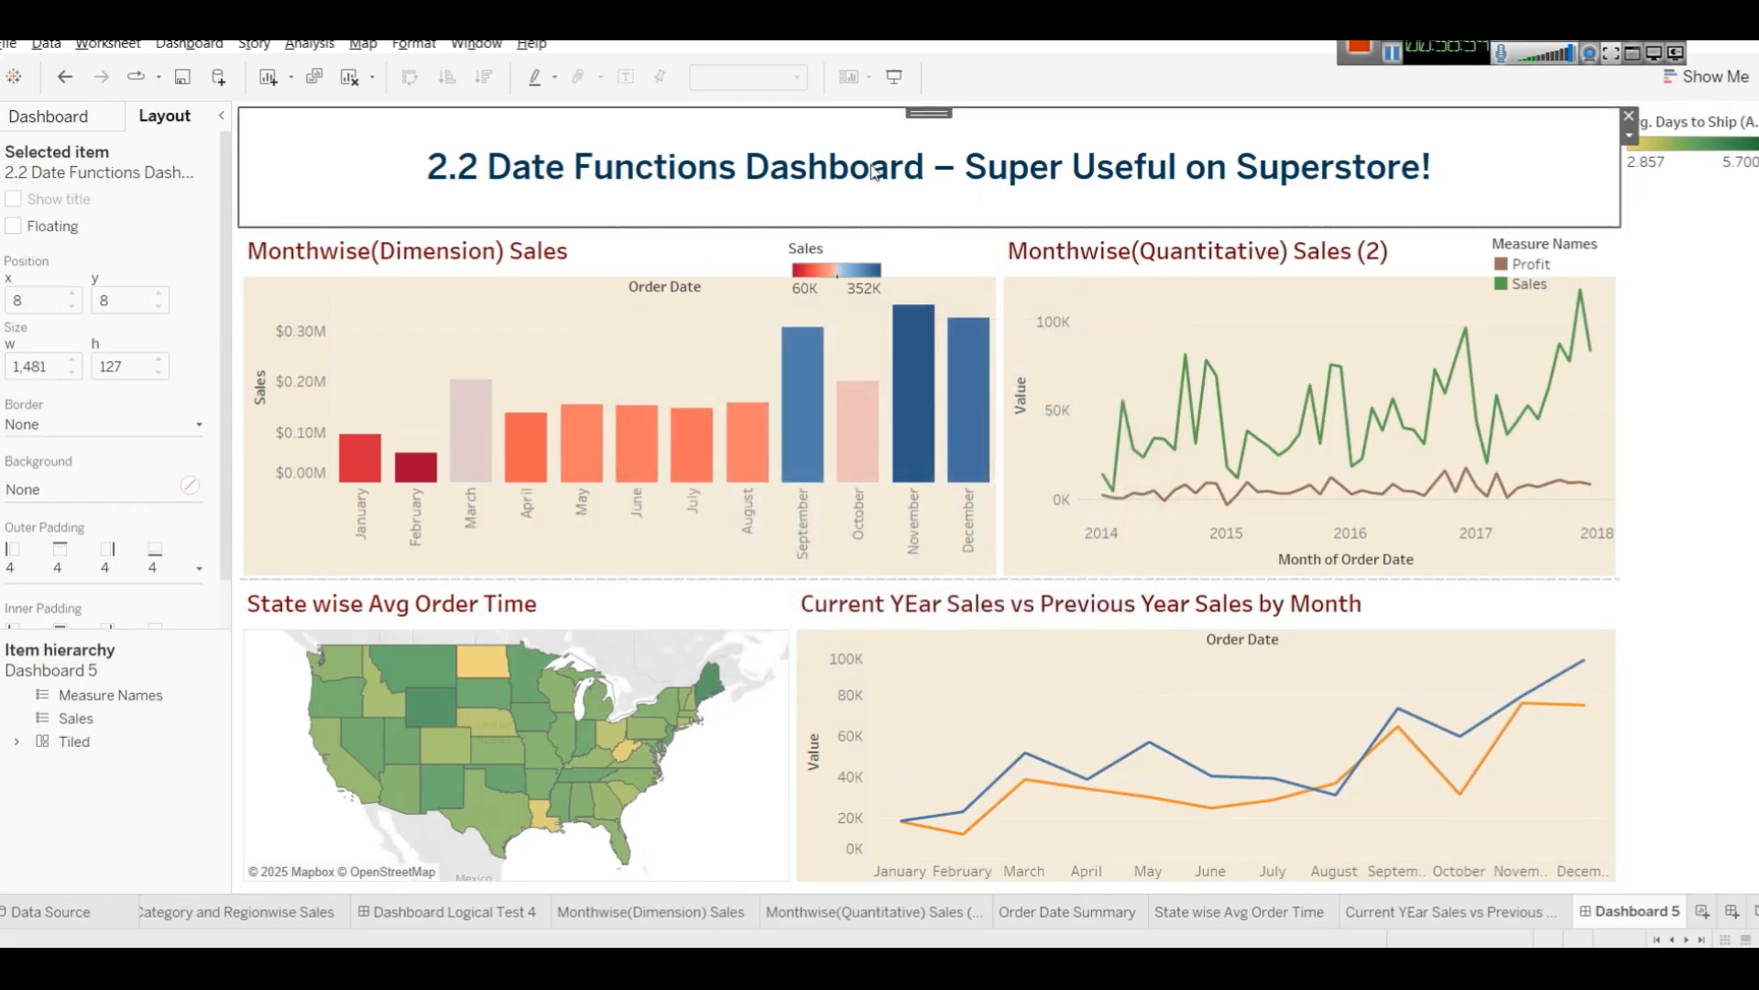
click(885, 226)
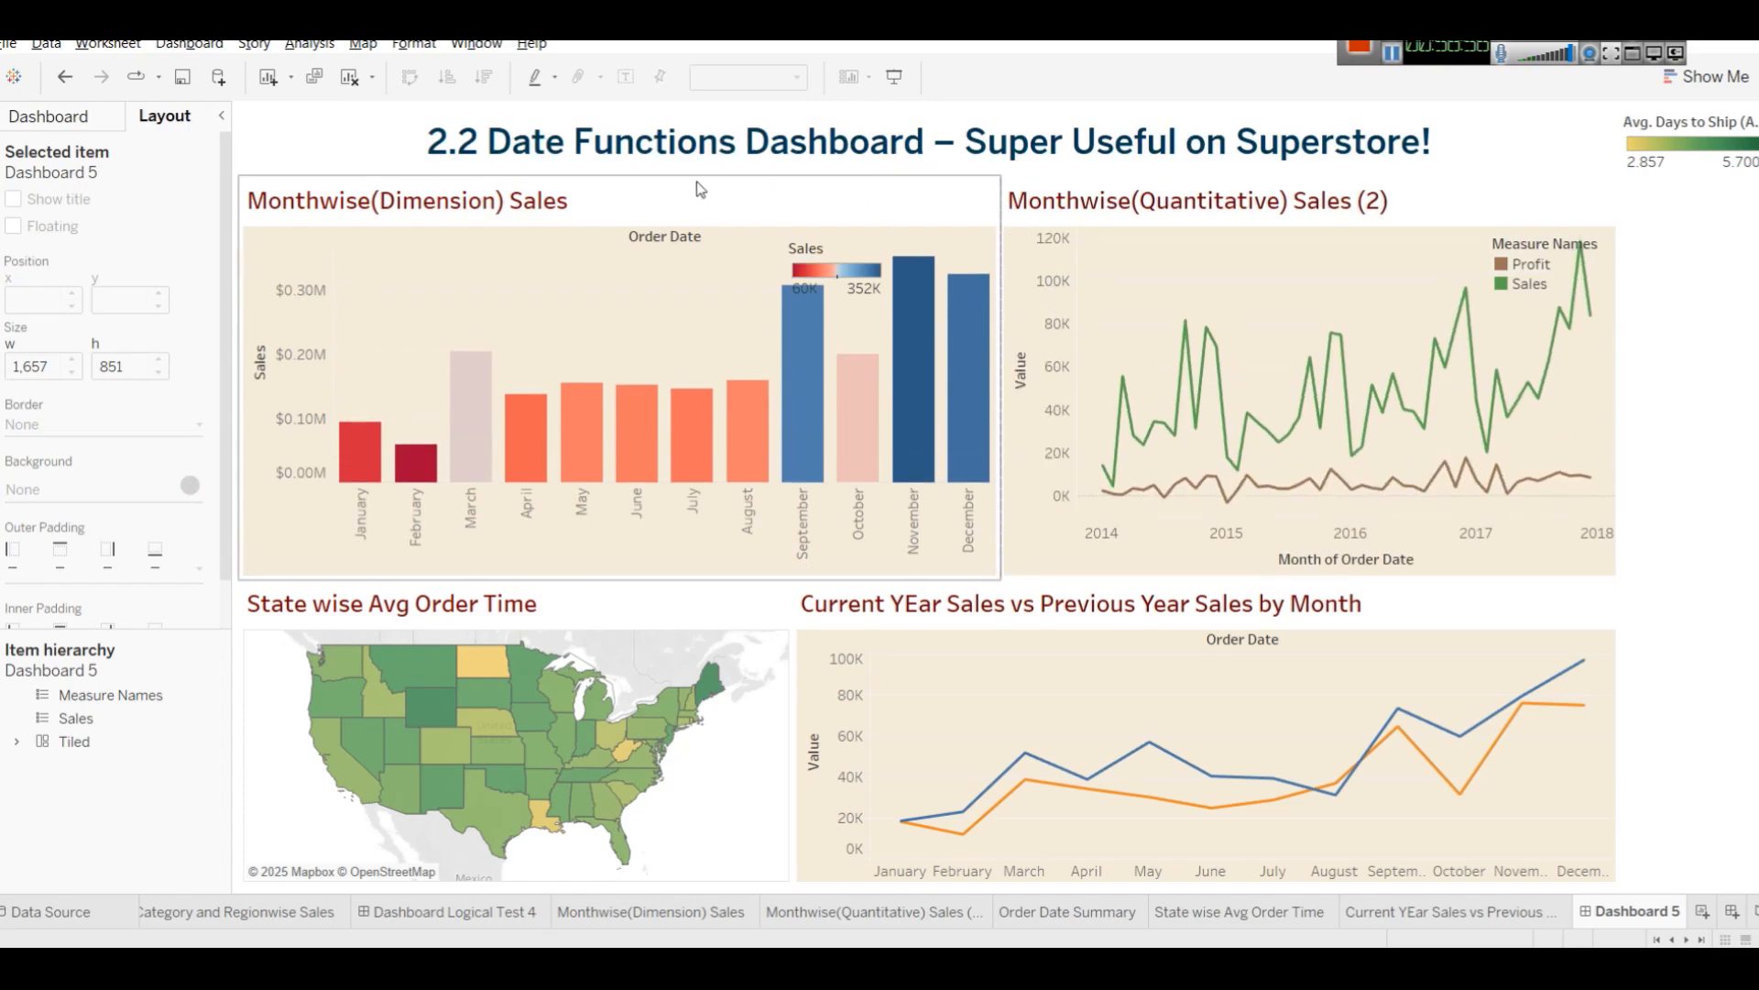
drag(711, 176, 711, 190)
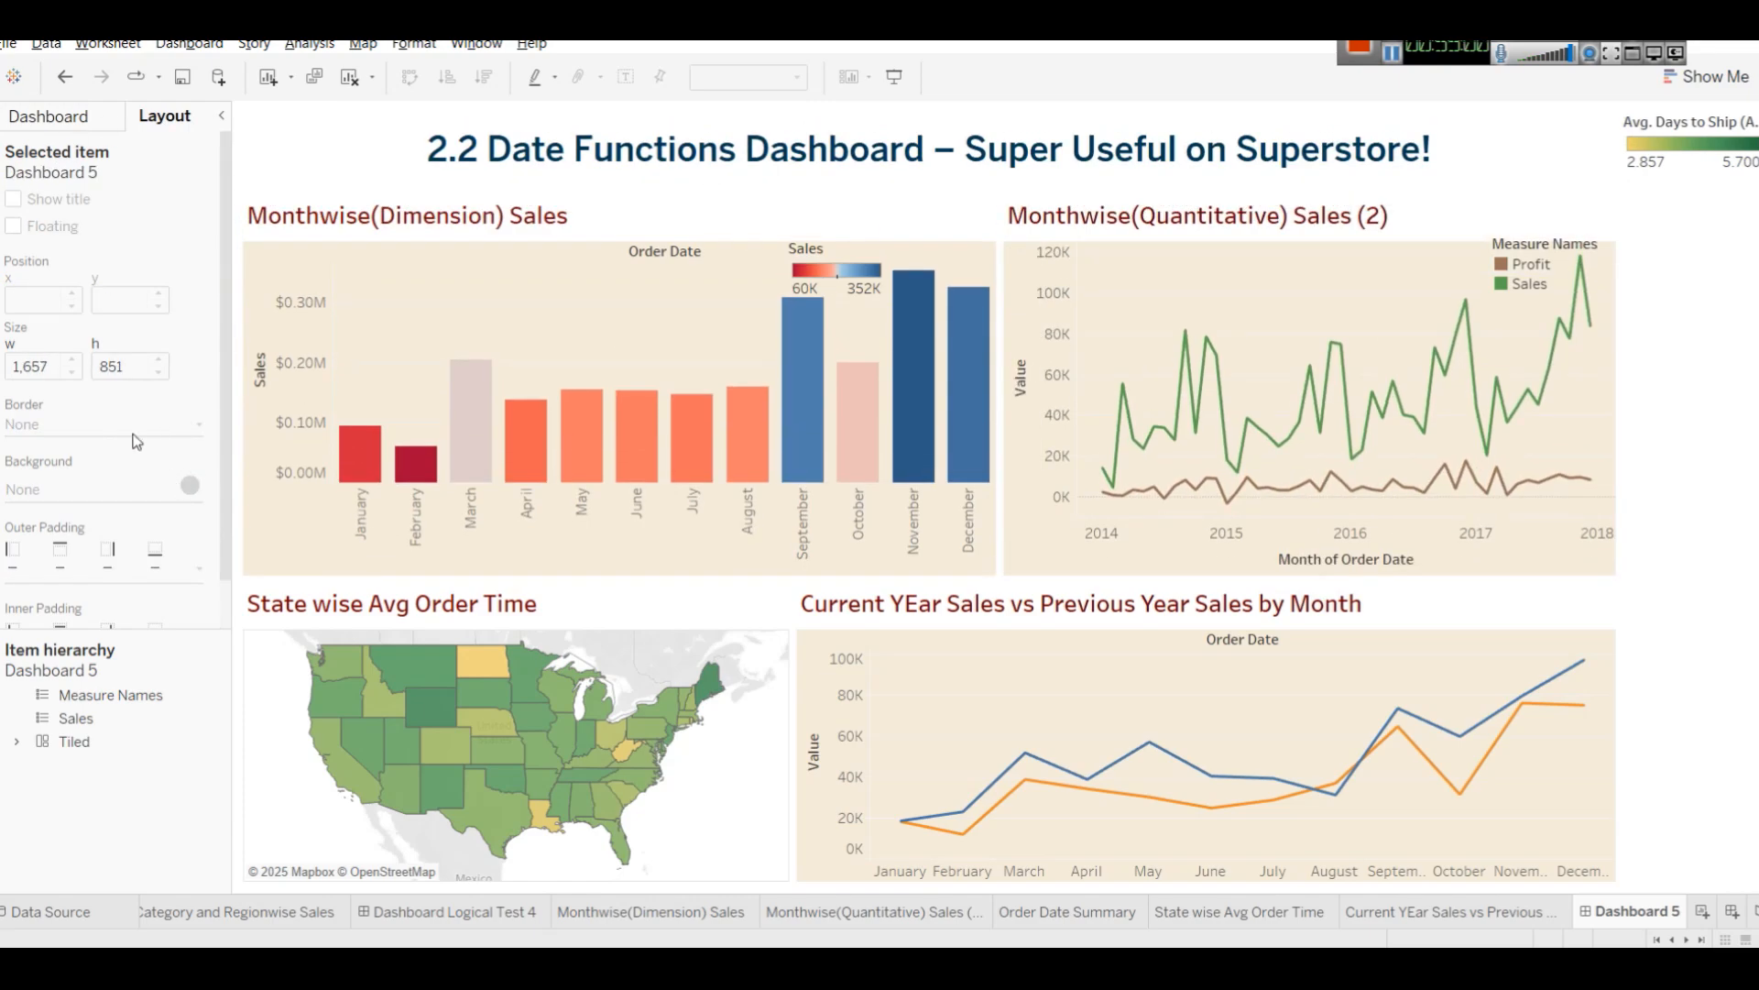
Give the dashboard title a solid border and a dark navy background.
click(564, 161)
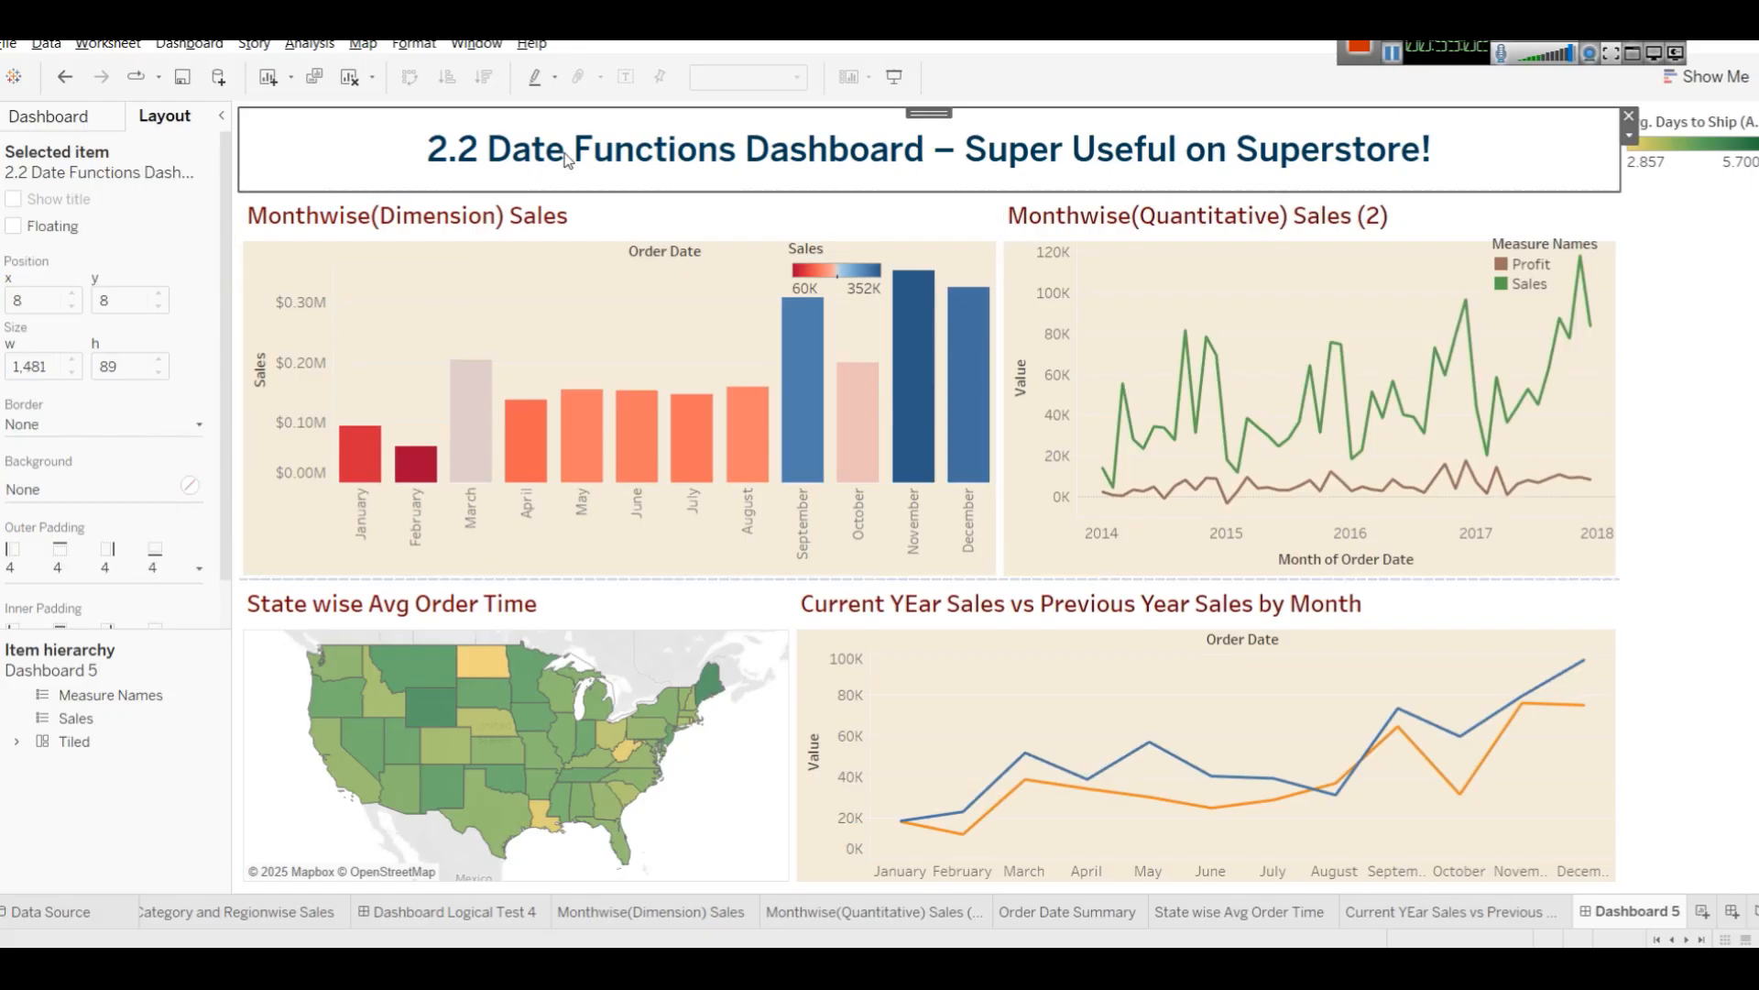
click(140, 420)
click(101, 485)
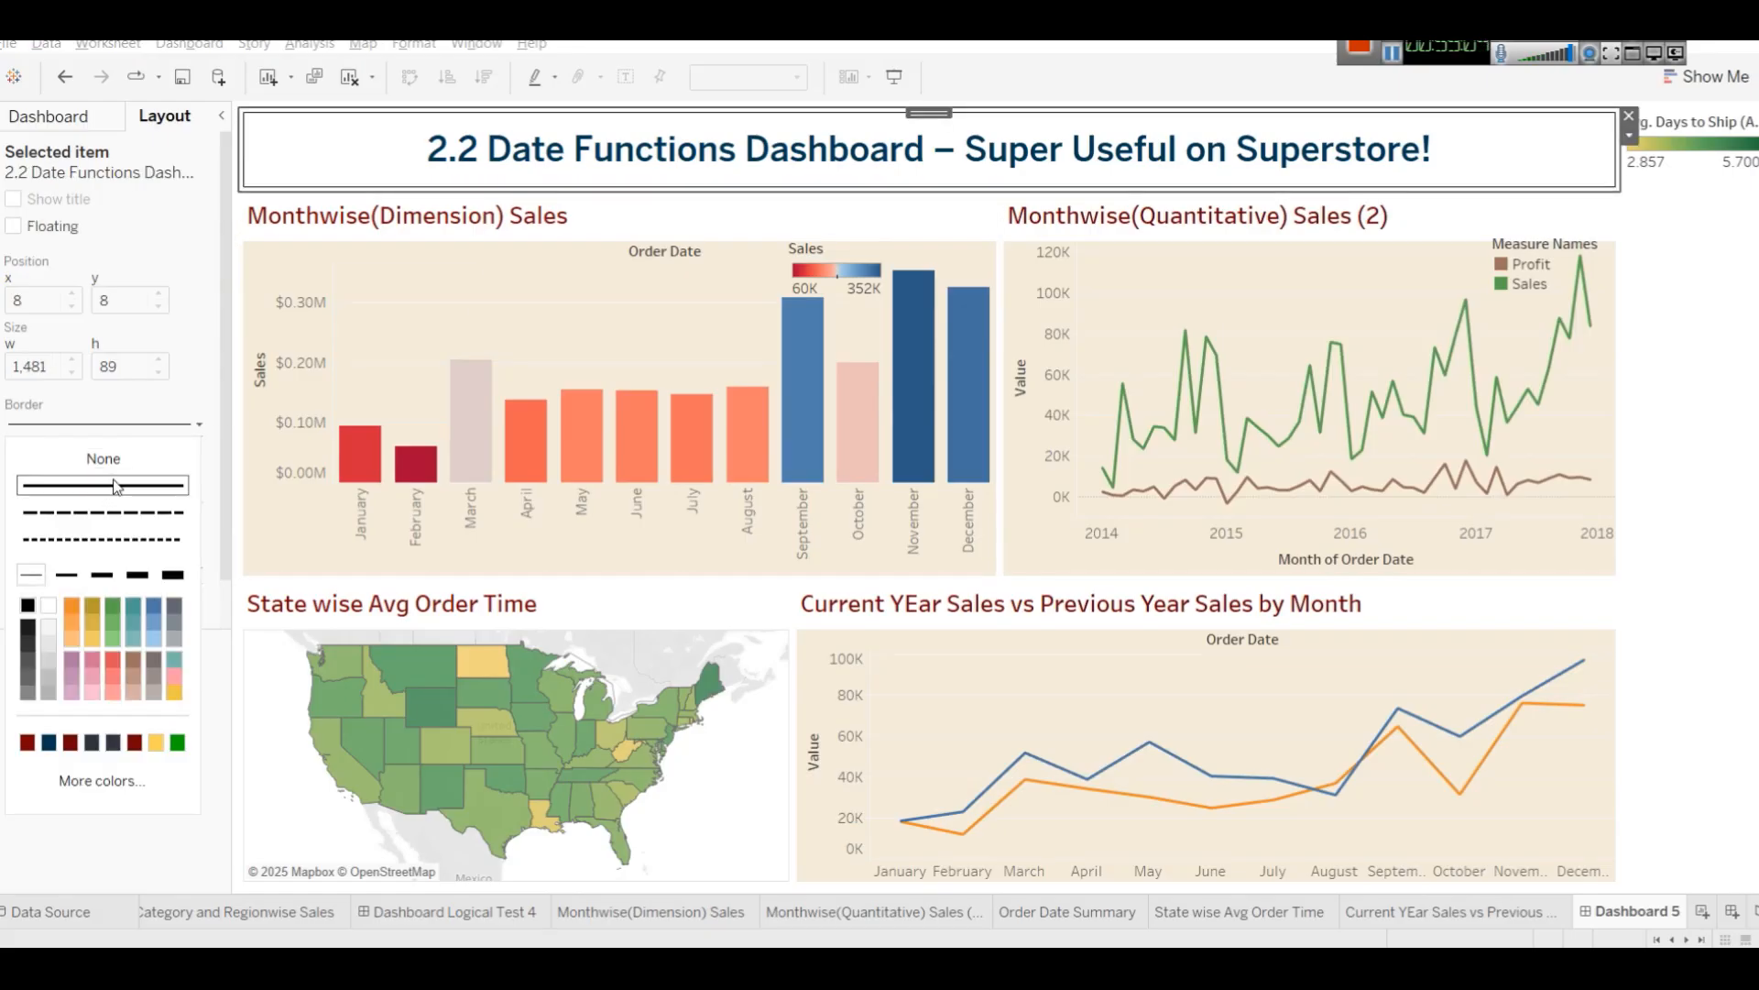
click(122, 410)
click(90, 486)
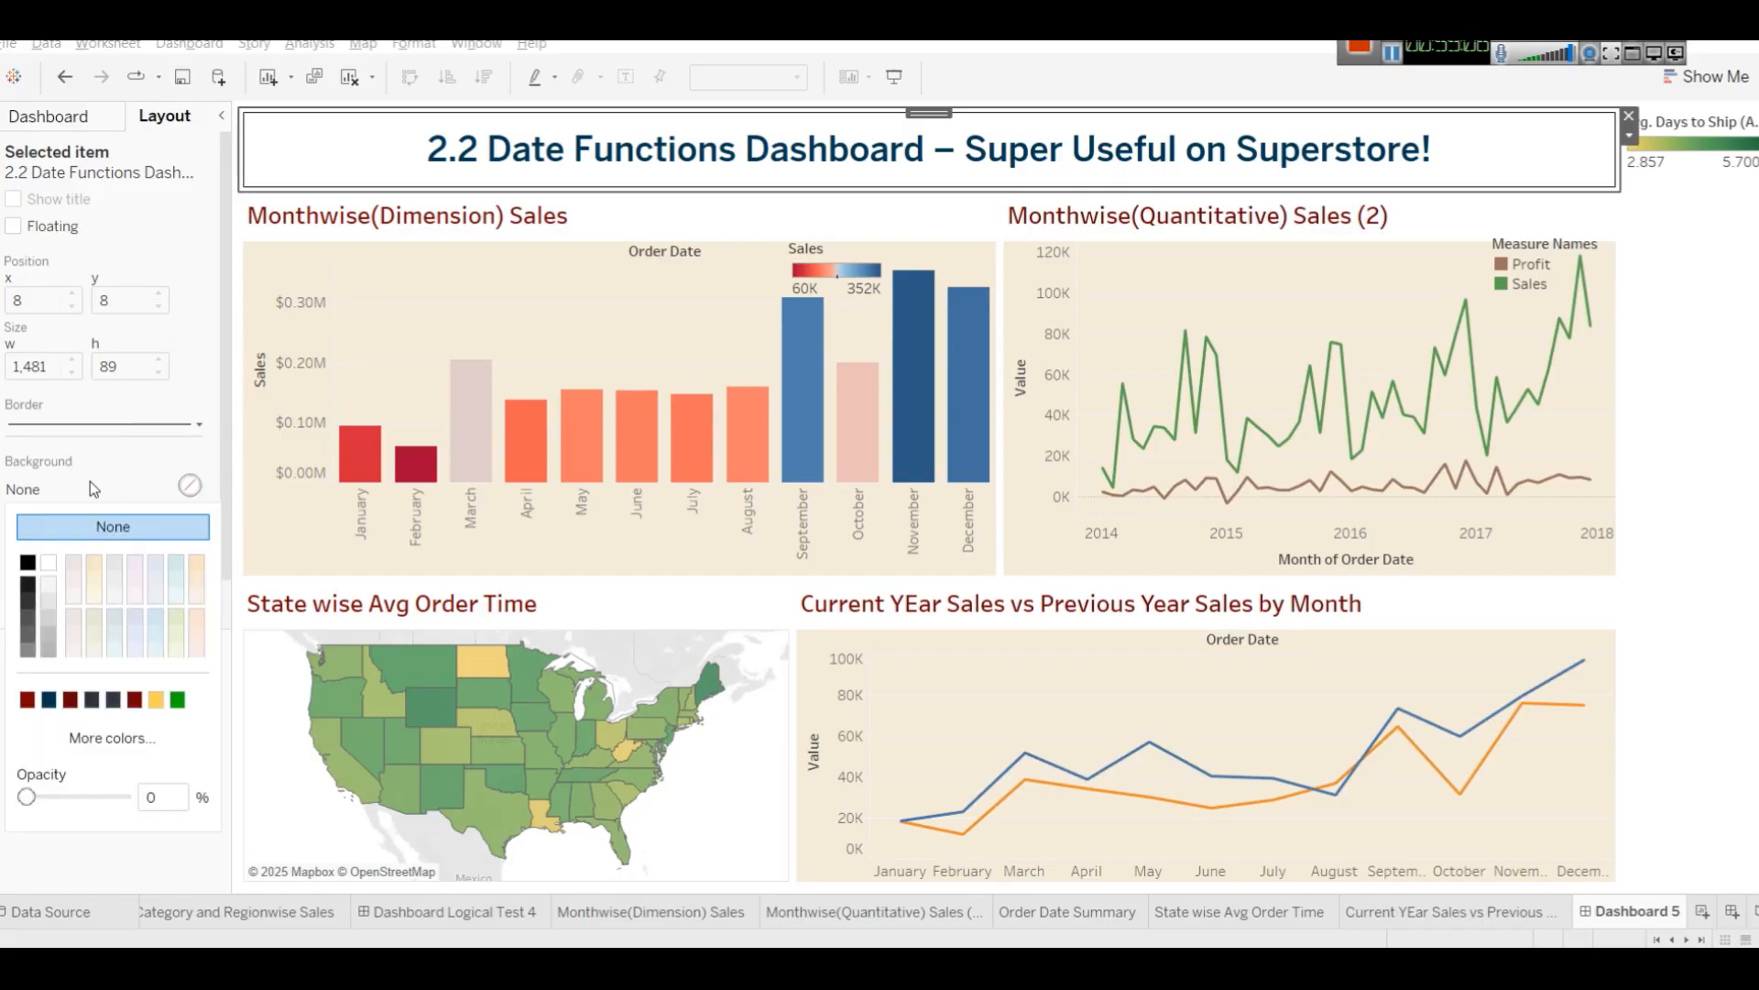
click(49, 701)
Edit the dashboard title text and set its font colour to white.
click(569, 161)
double_click(568, 161)
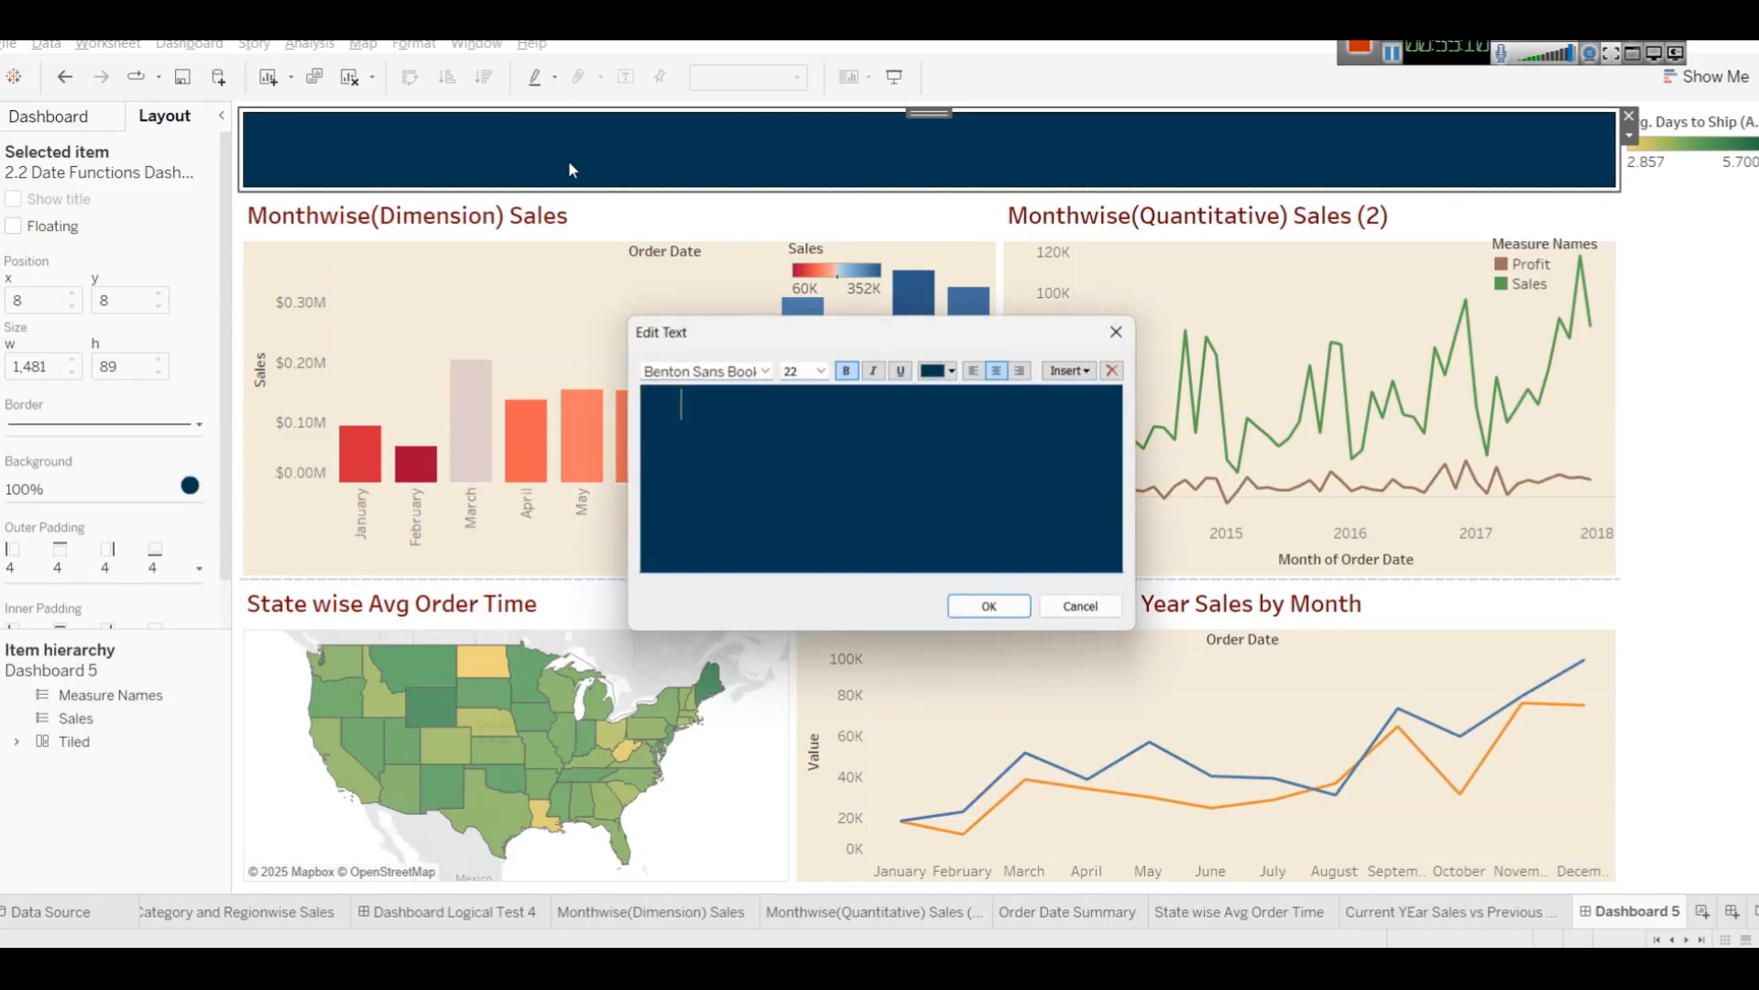
key(ctrl+a)
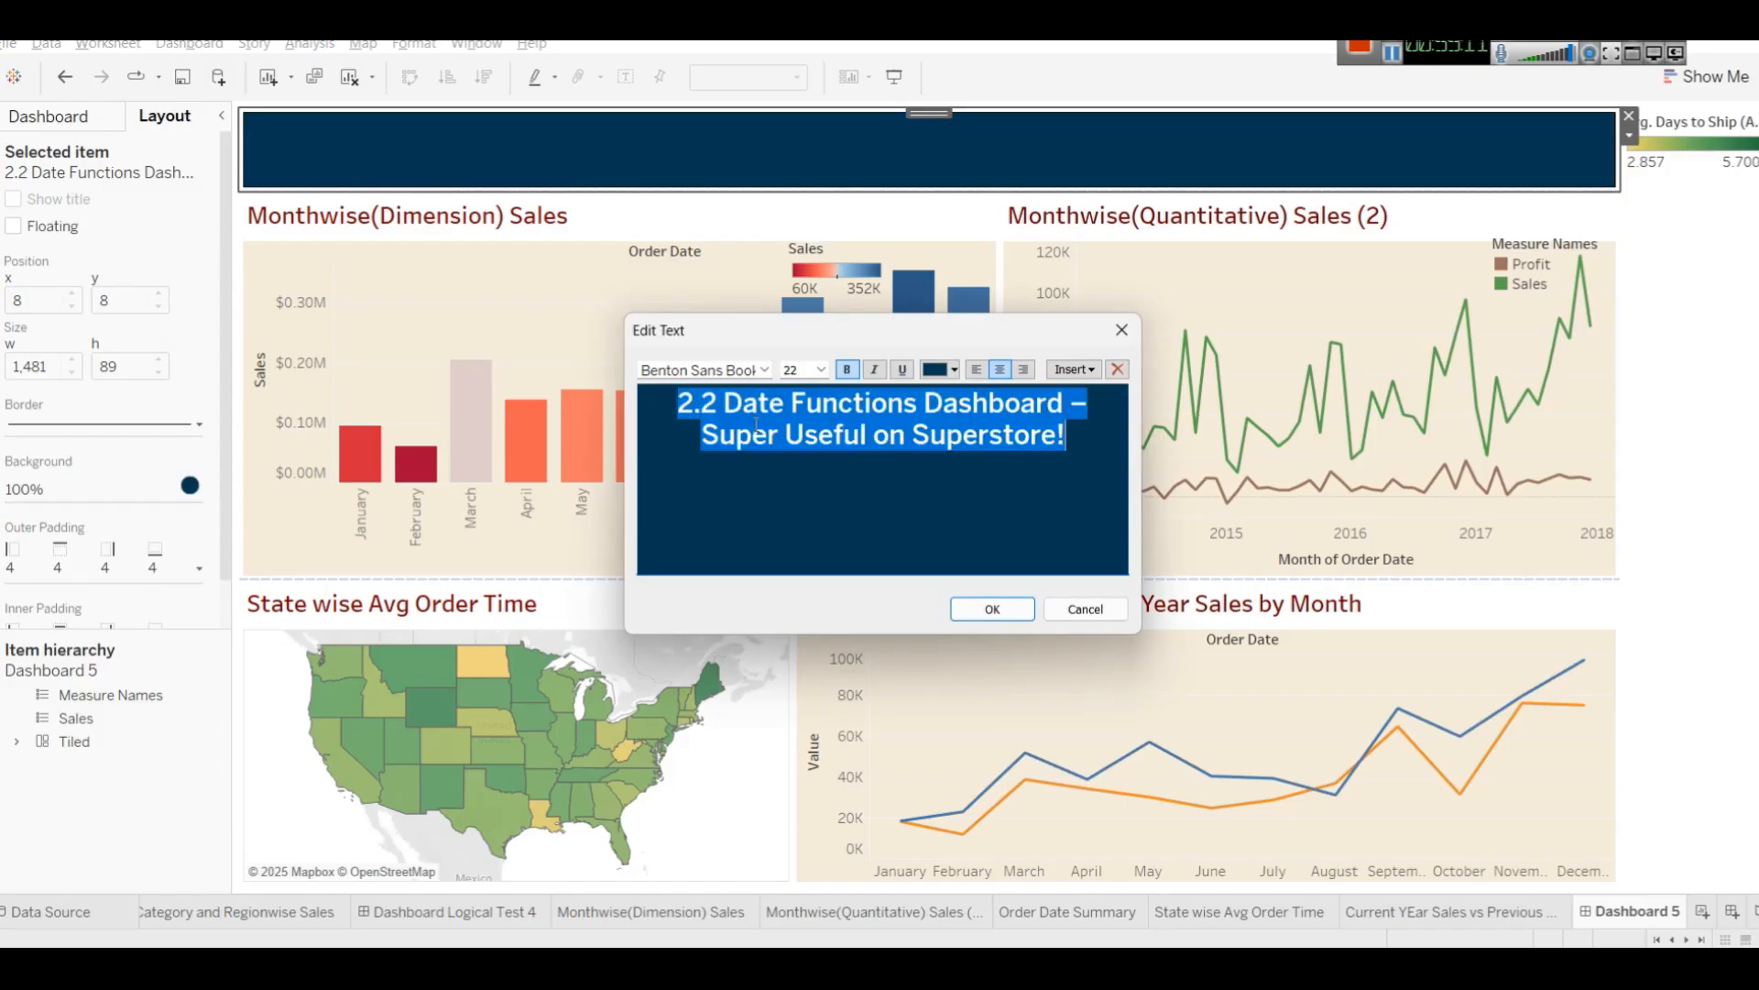
click(949, 374)
click(1042, 522)
click(1026, 610)
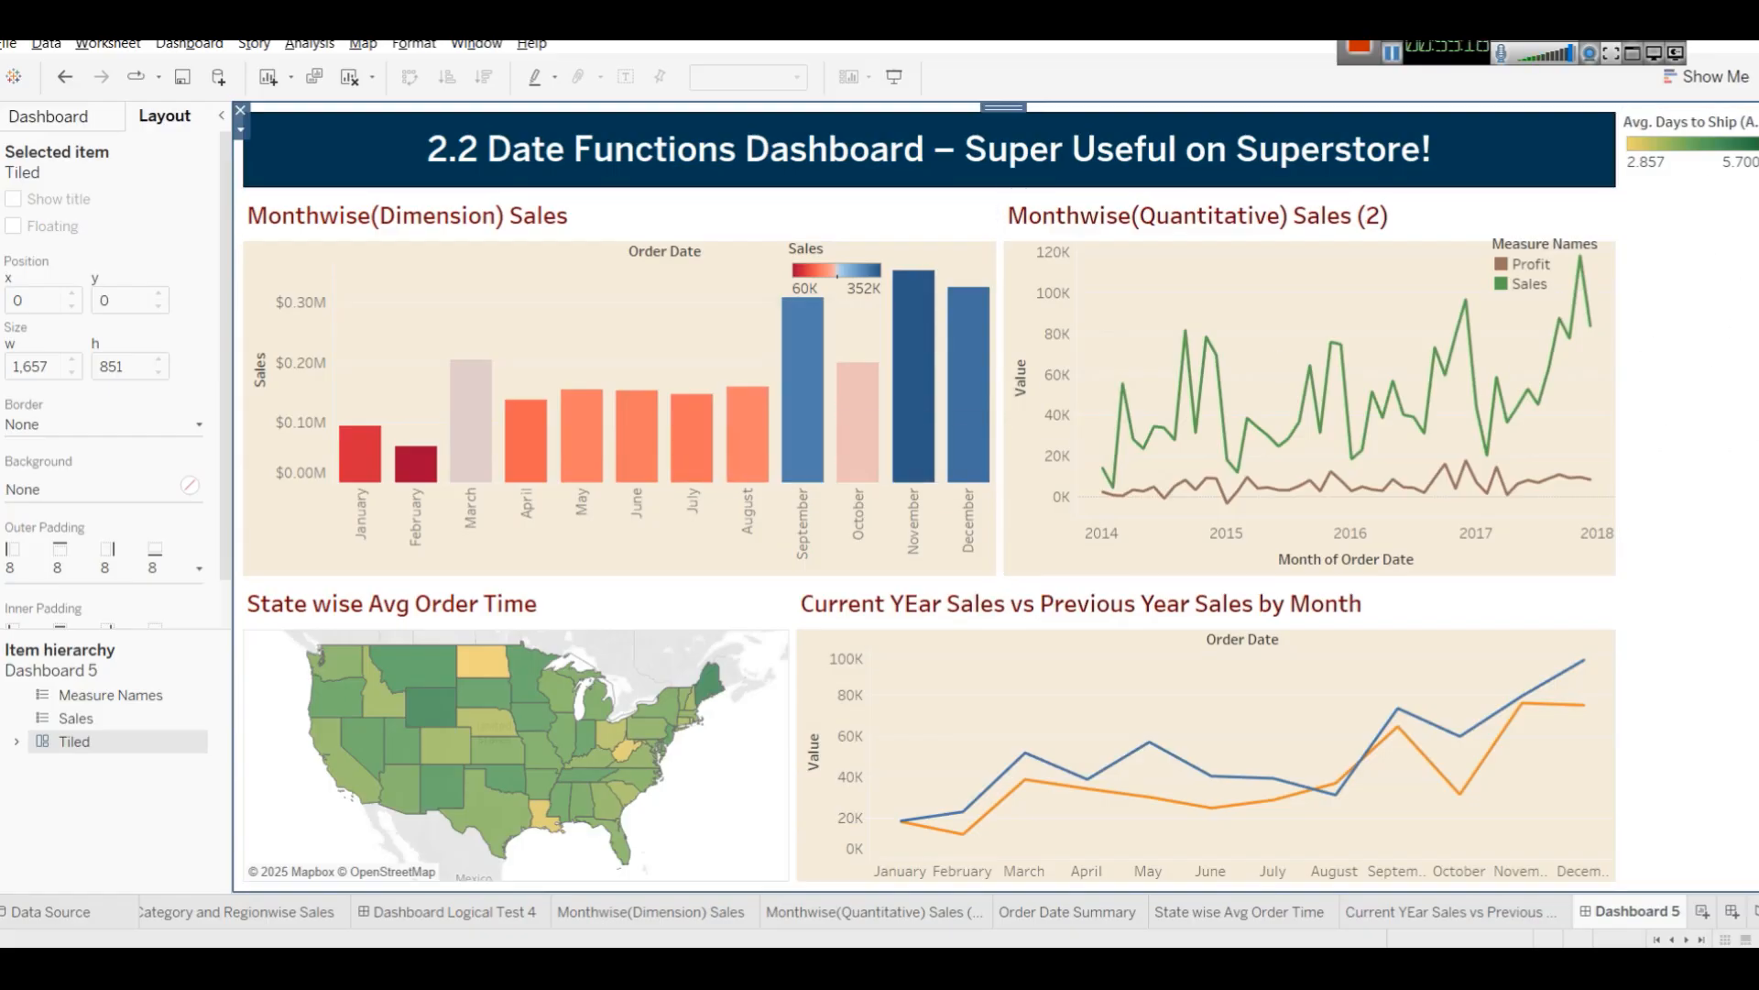
Float the Avg. Days to Ship legend and move it onto the map's lower right corner.
click(1704, 137)
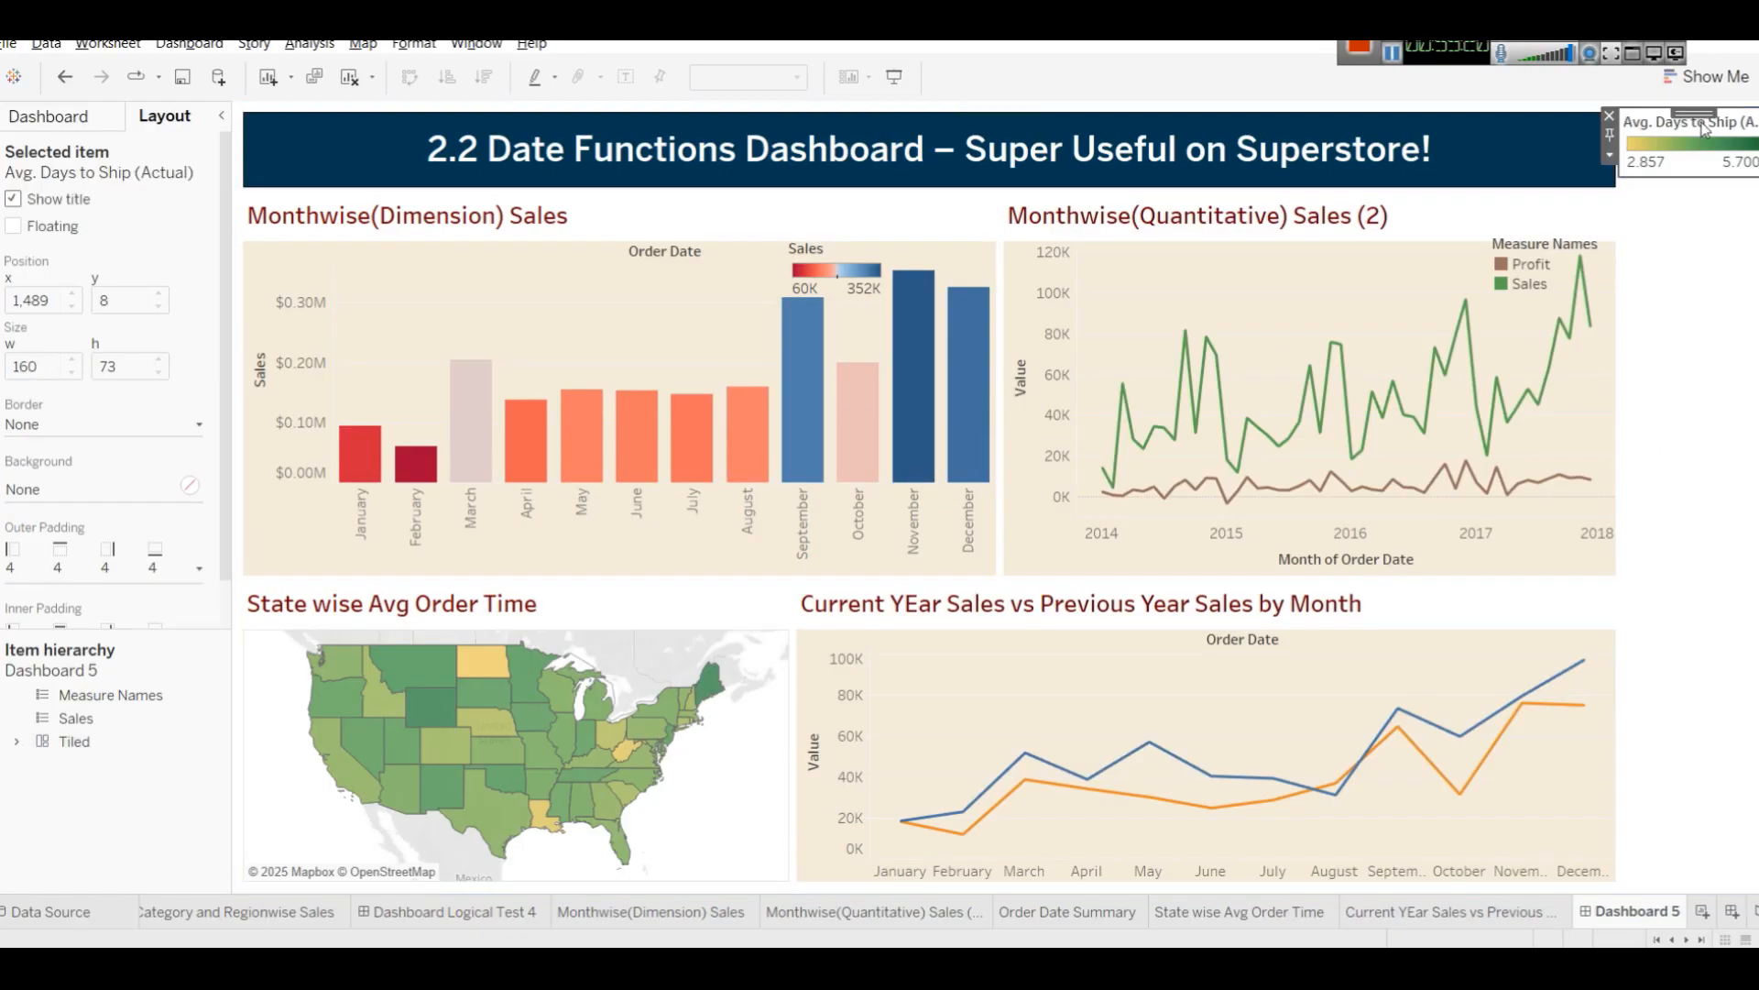
right_click(1623, 136)
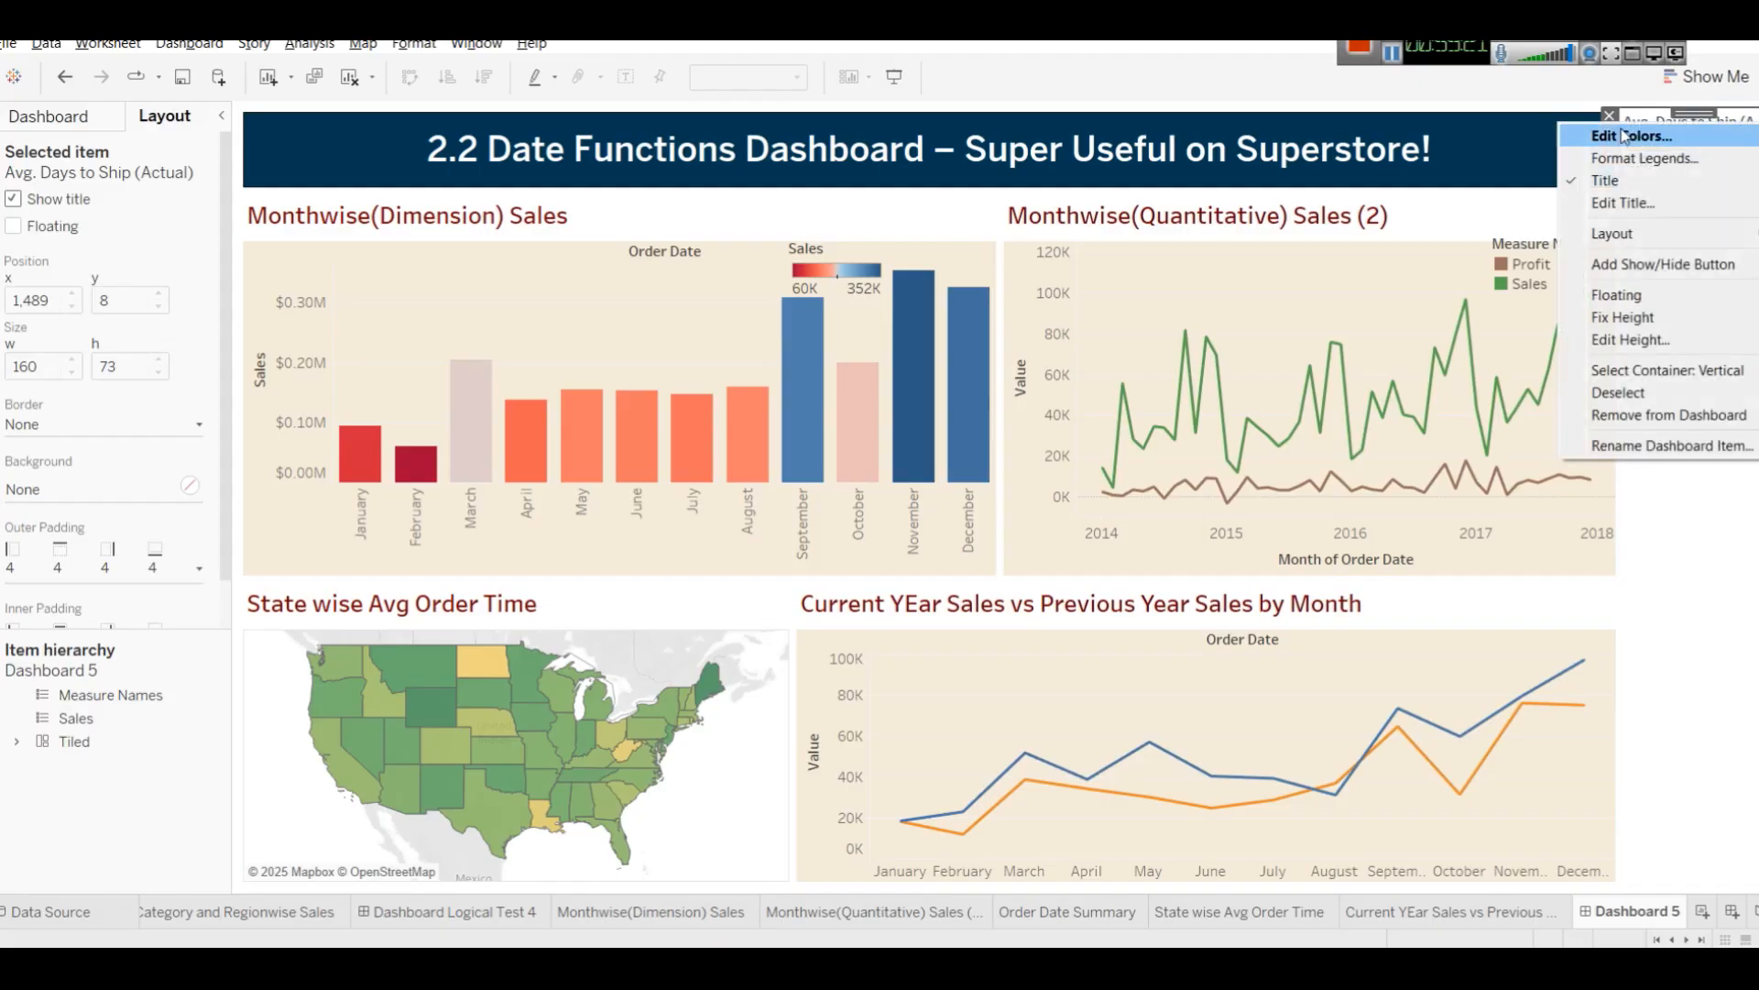
click(1640, 296)
drag(1636, 146, 717, 794)
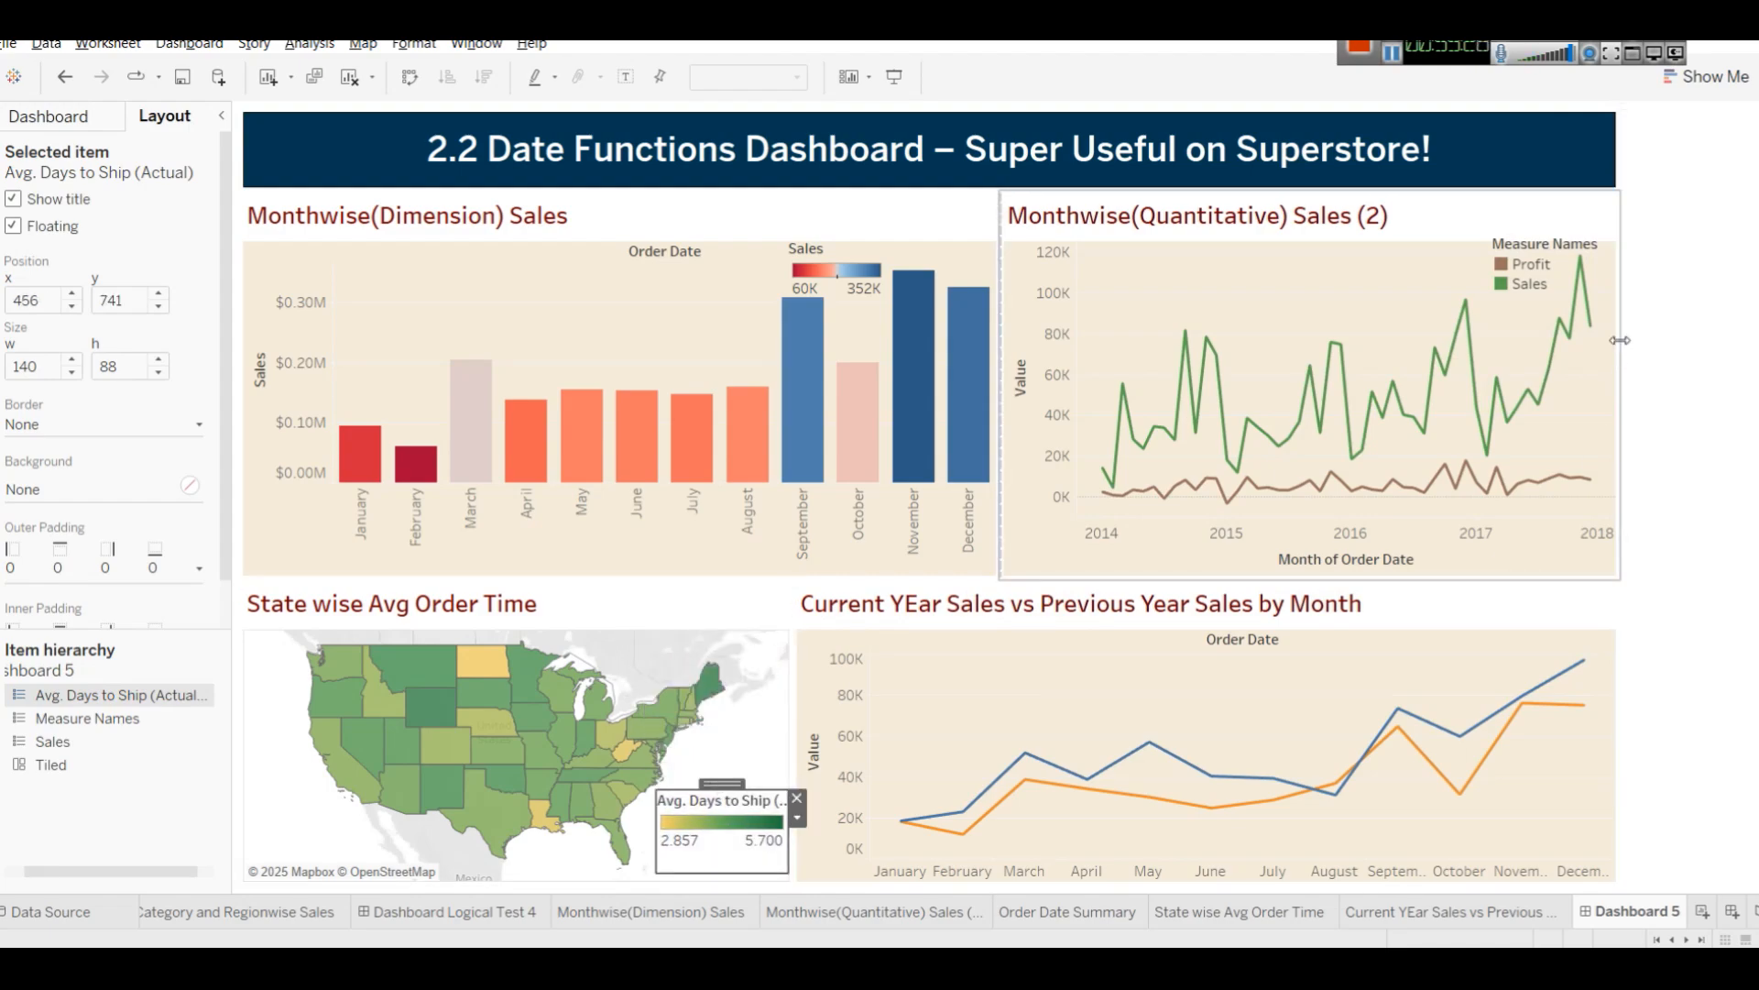
Remove the now-empty vertical container from the dashboard's right side.
click(1649, 332)
click(1609, 115)
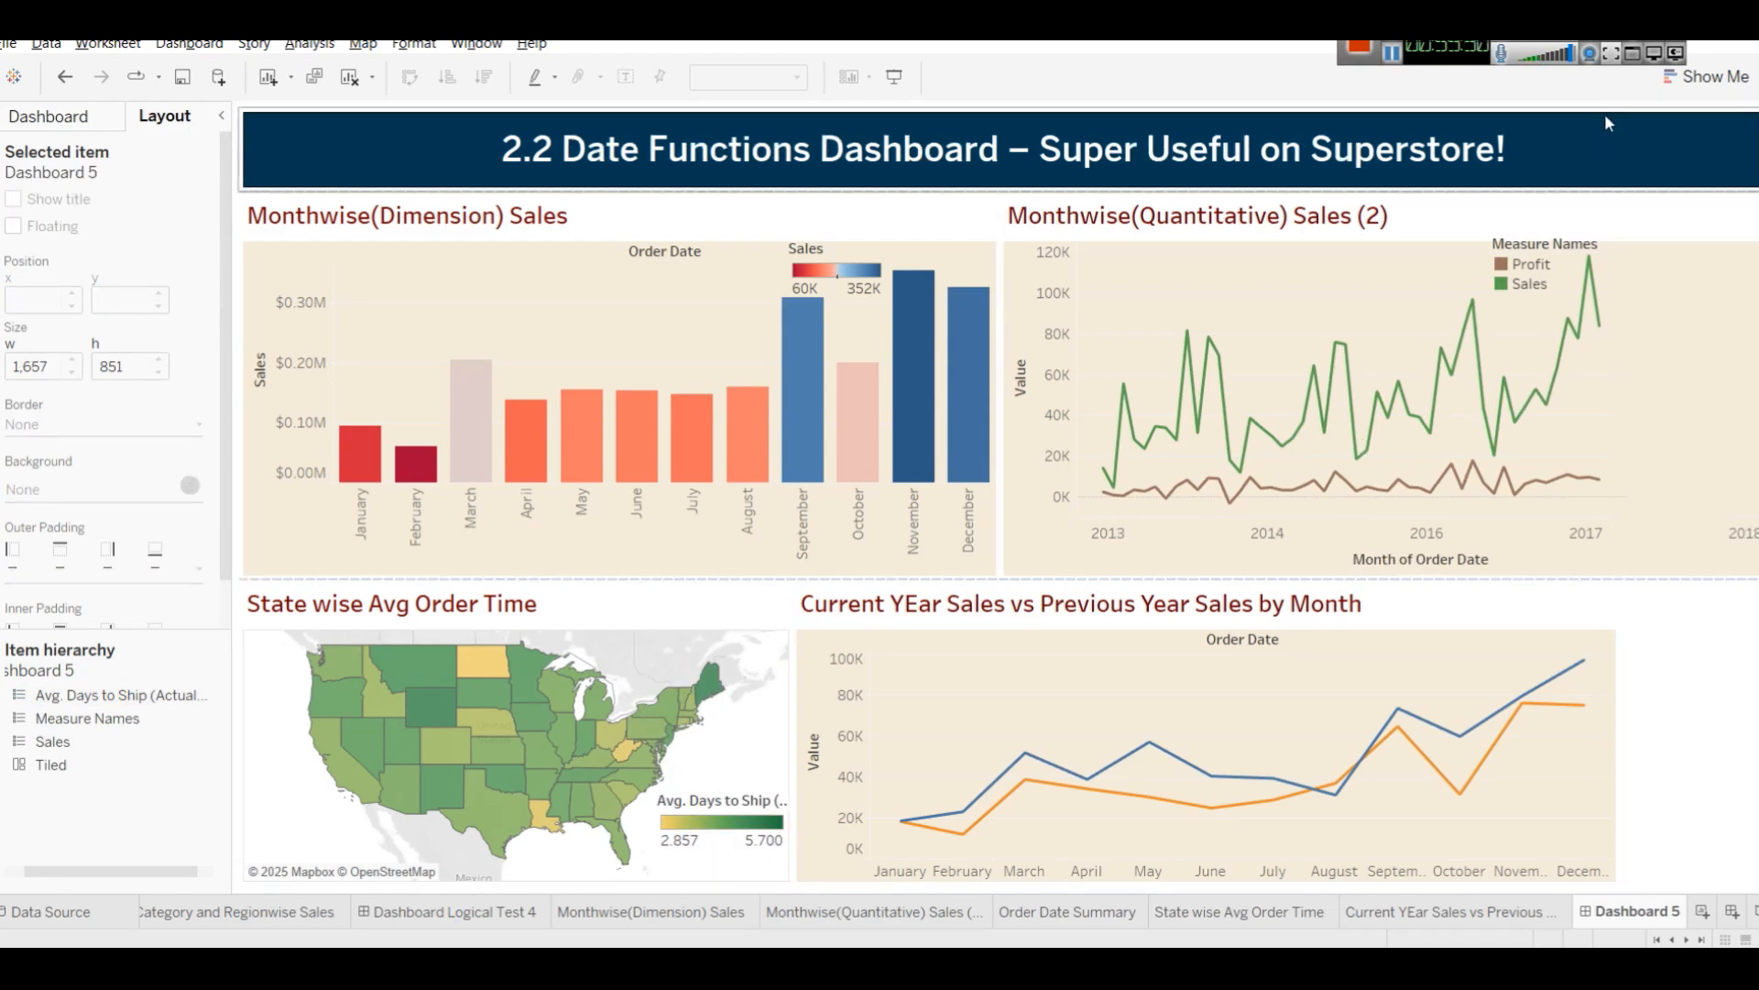
Widen the state map to fill the empty space beside it and shade its worksheet background light cream.
drag(796, 711, 999, 684)
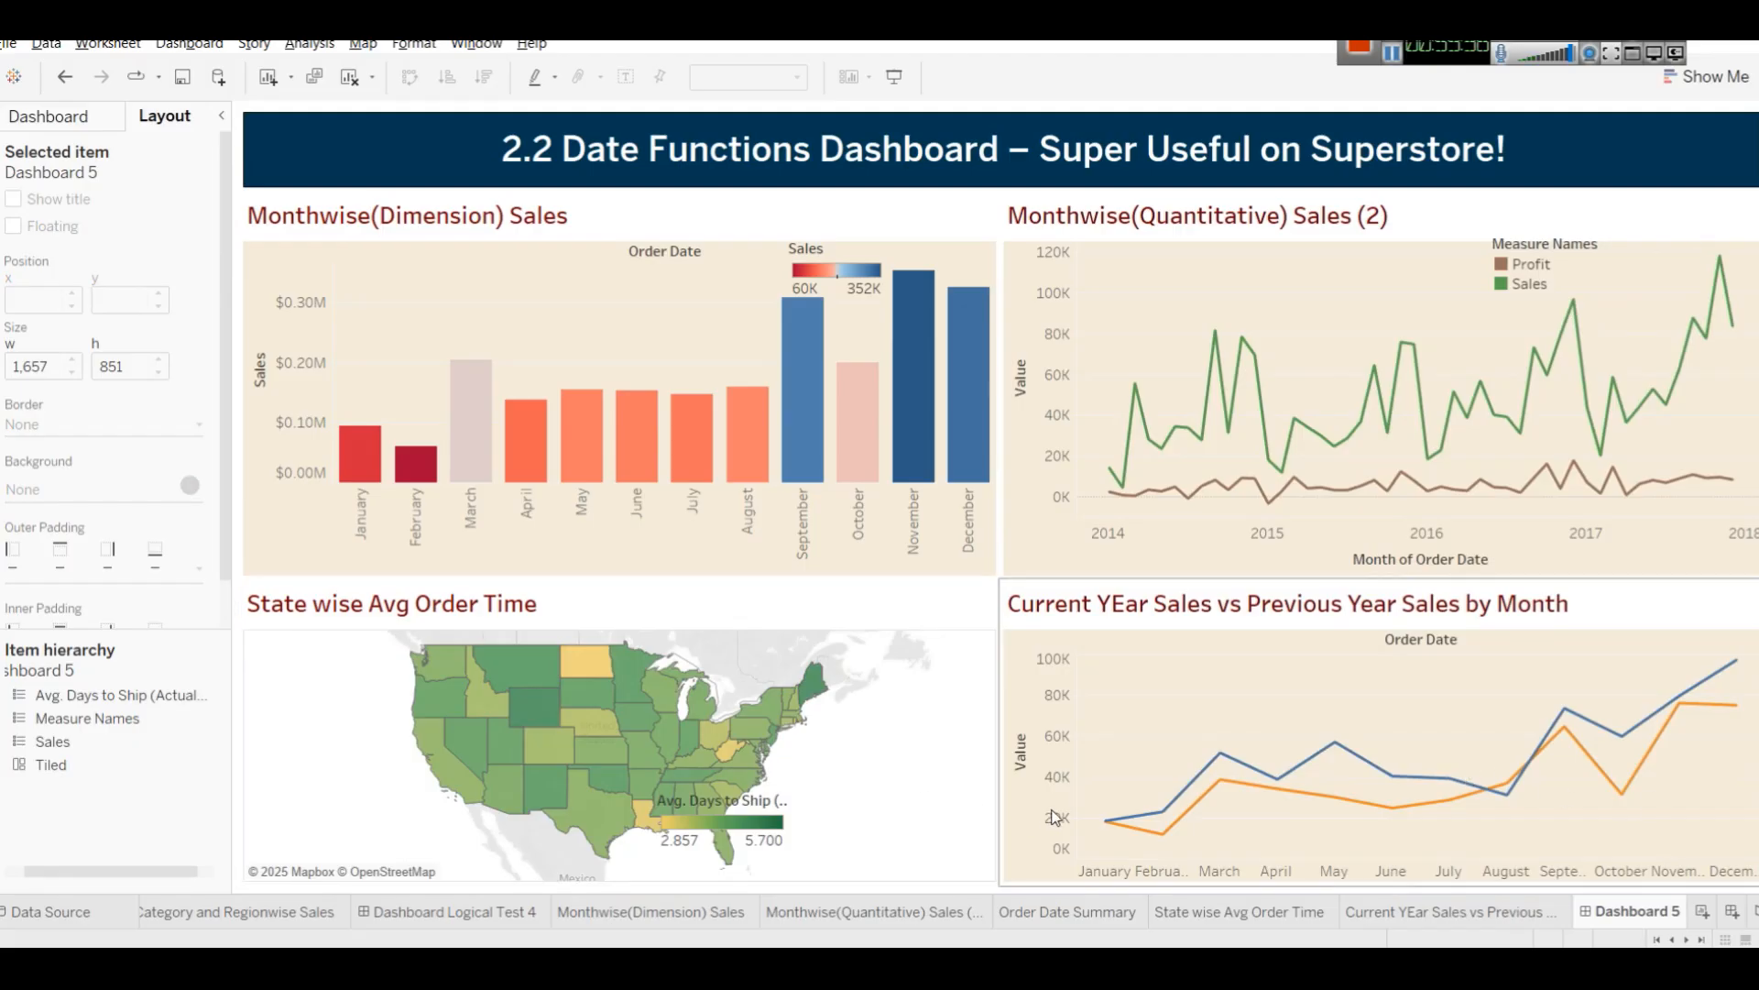
right_click(944, 770)
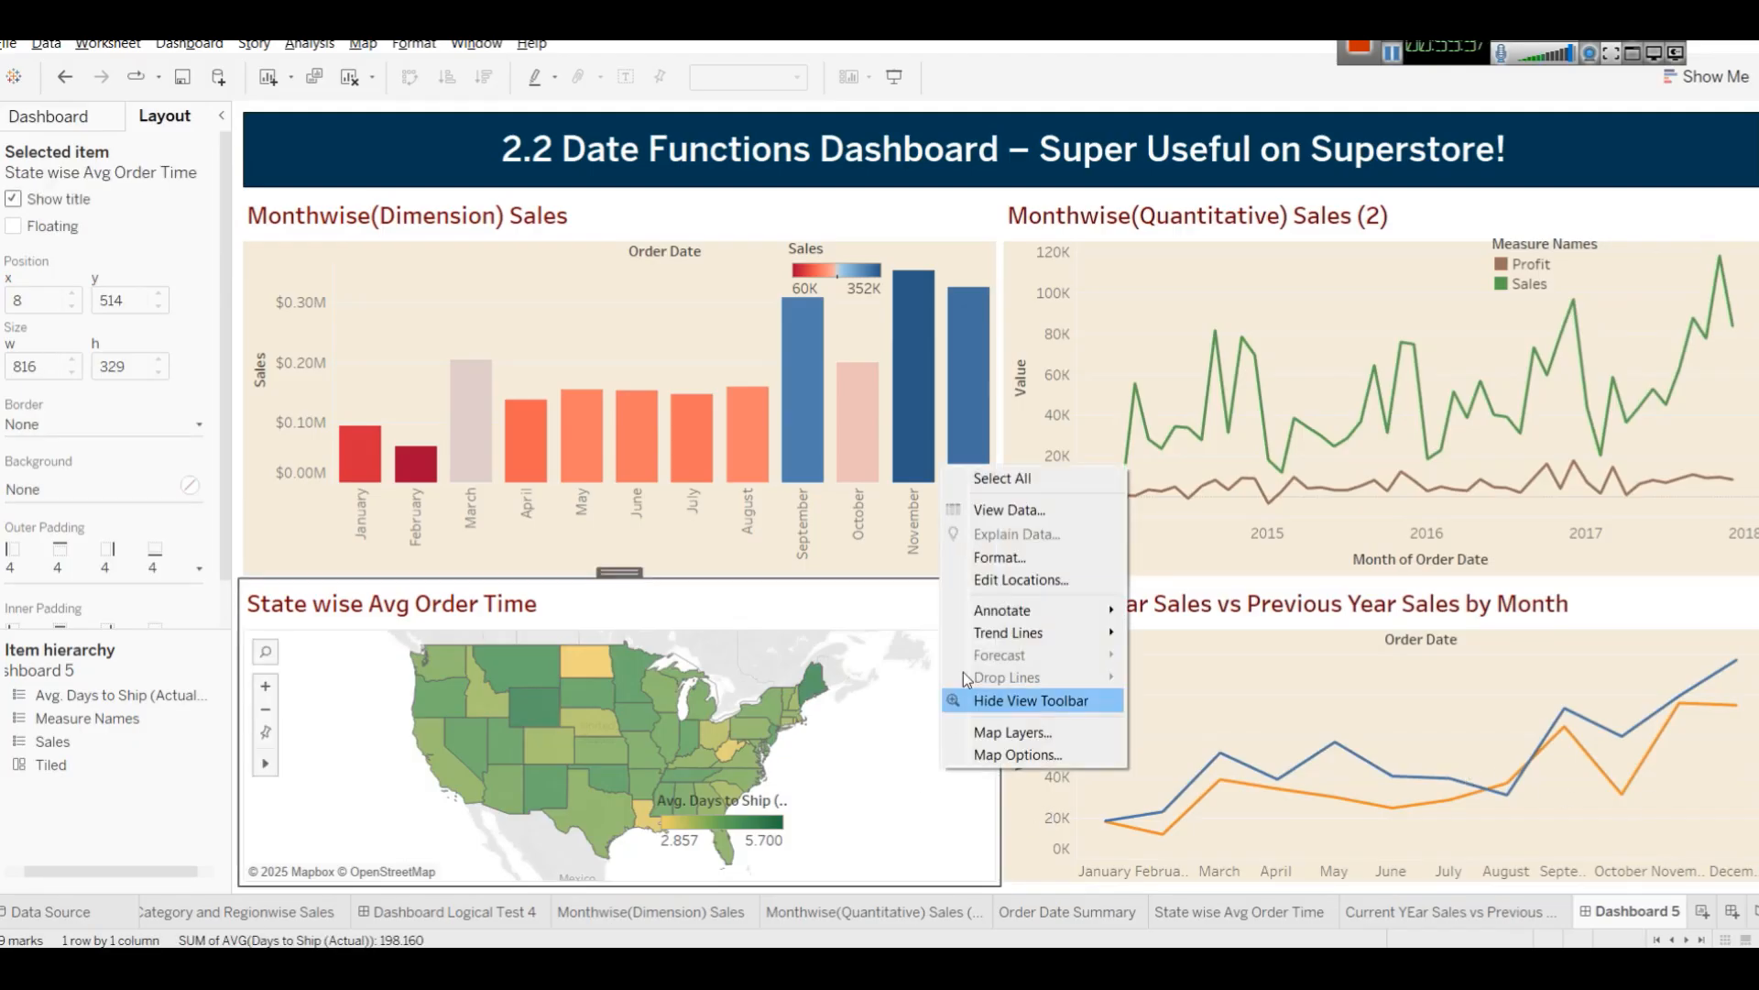
click(1001, 558)
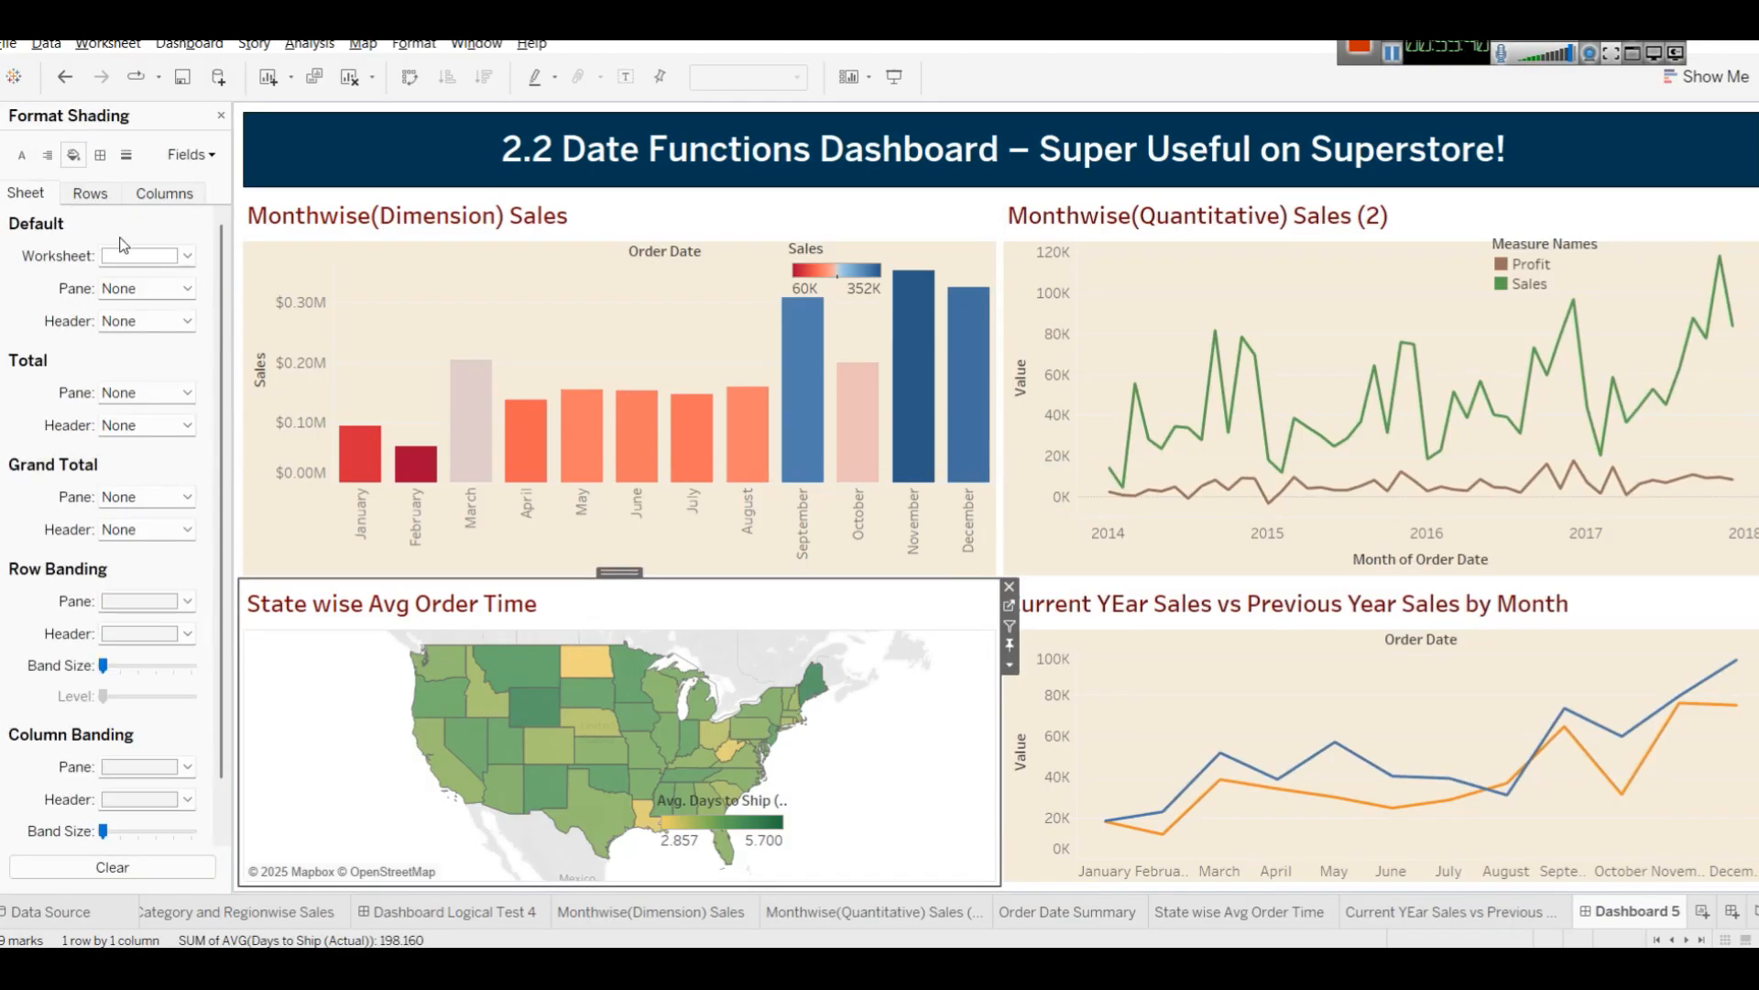
click(186, 256)
click(183, 314)
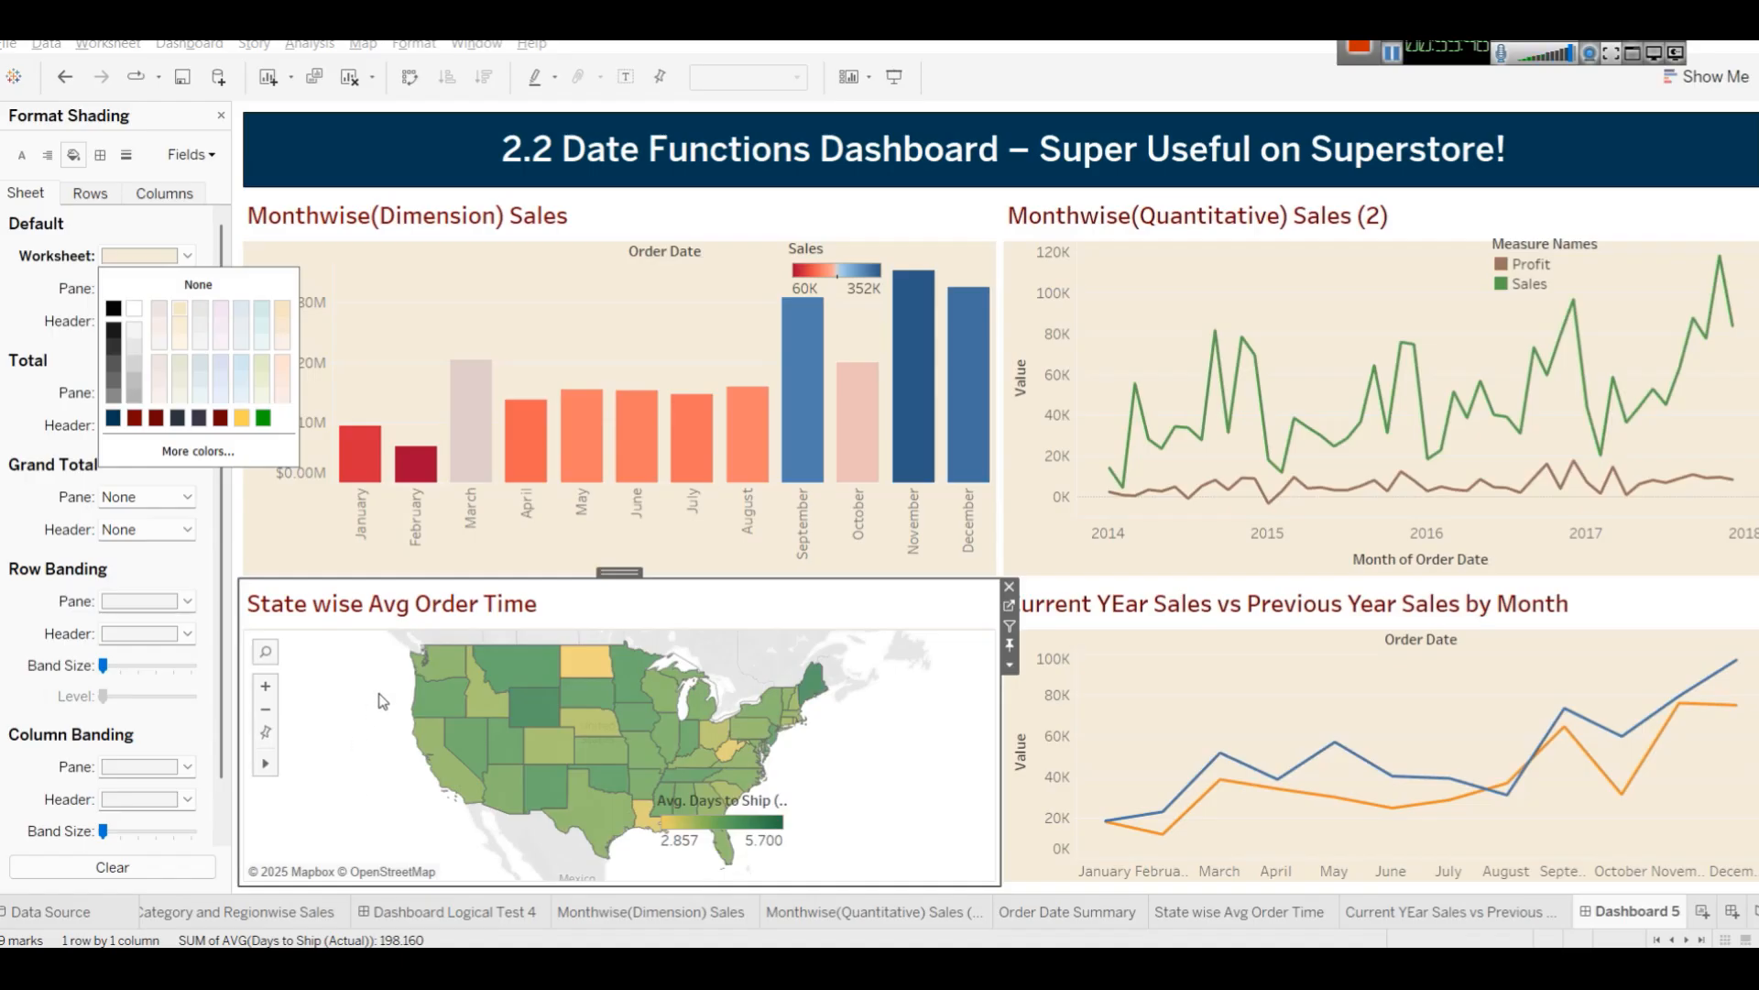
click(932, 744)
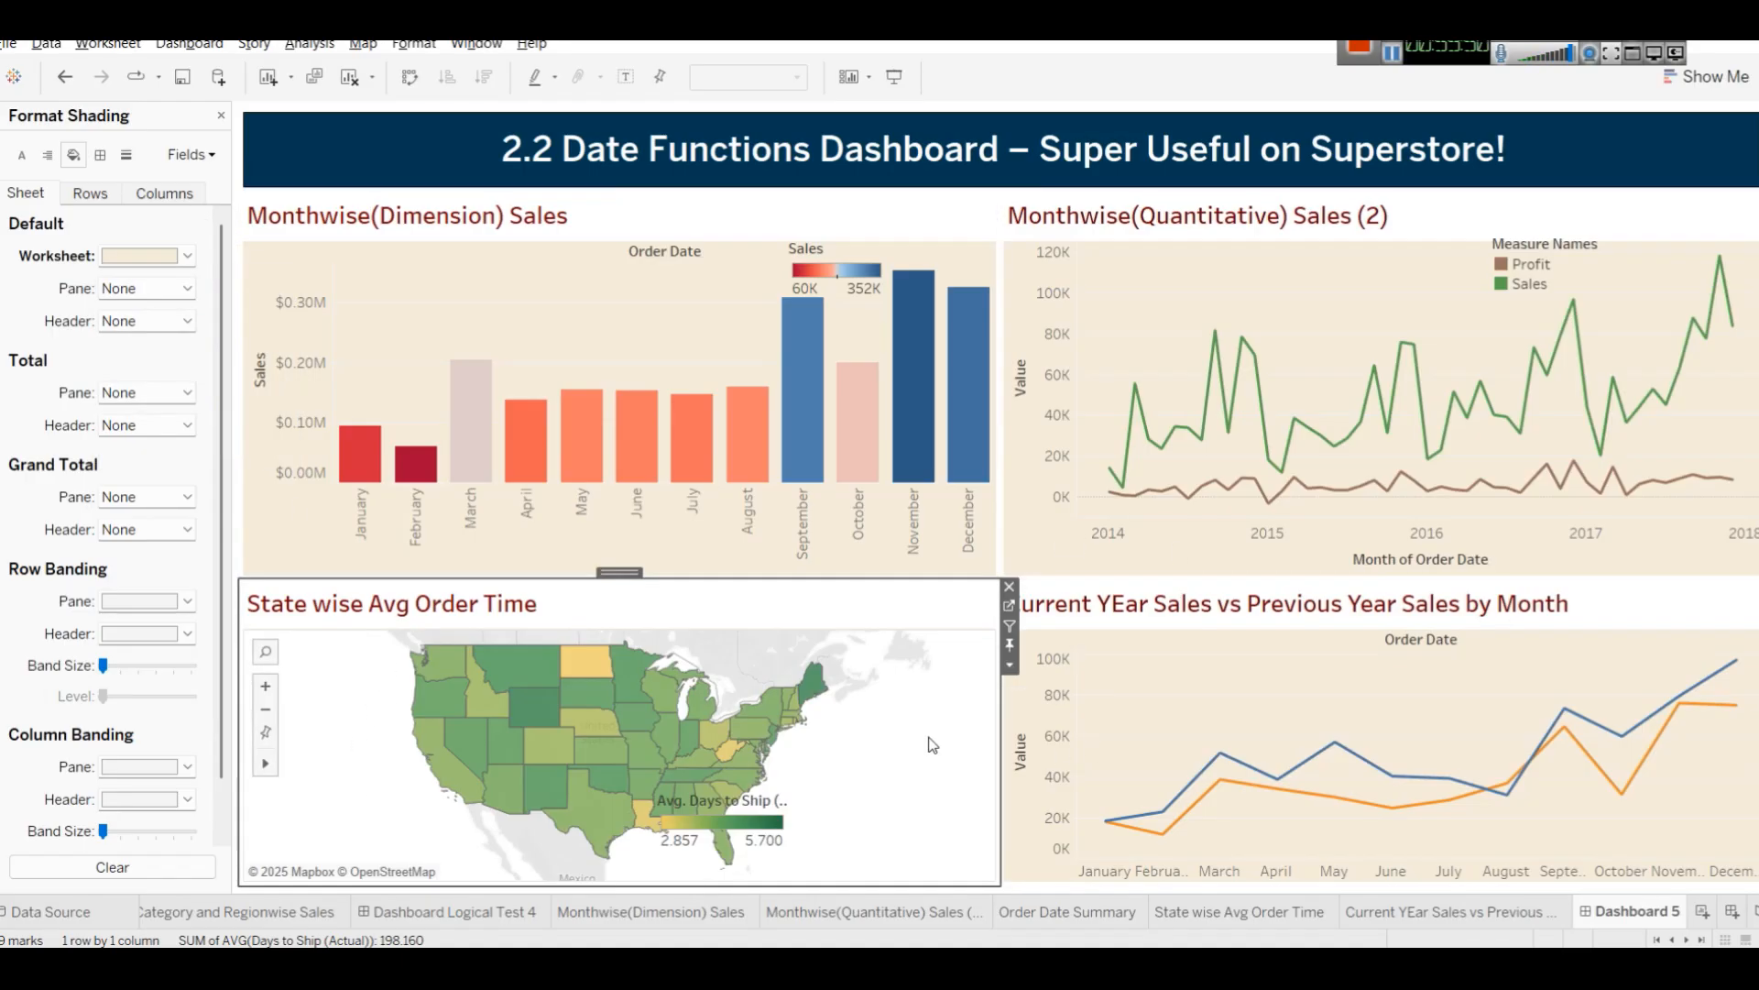
Preview the dashboard in presentation mode and return to editing.
click(896, 81)
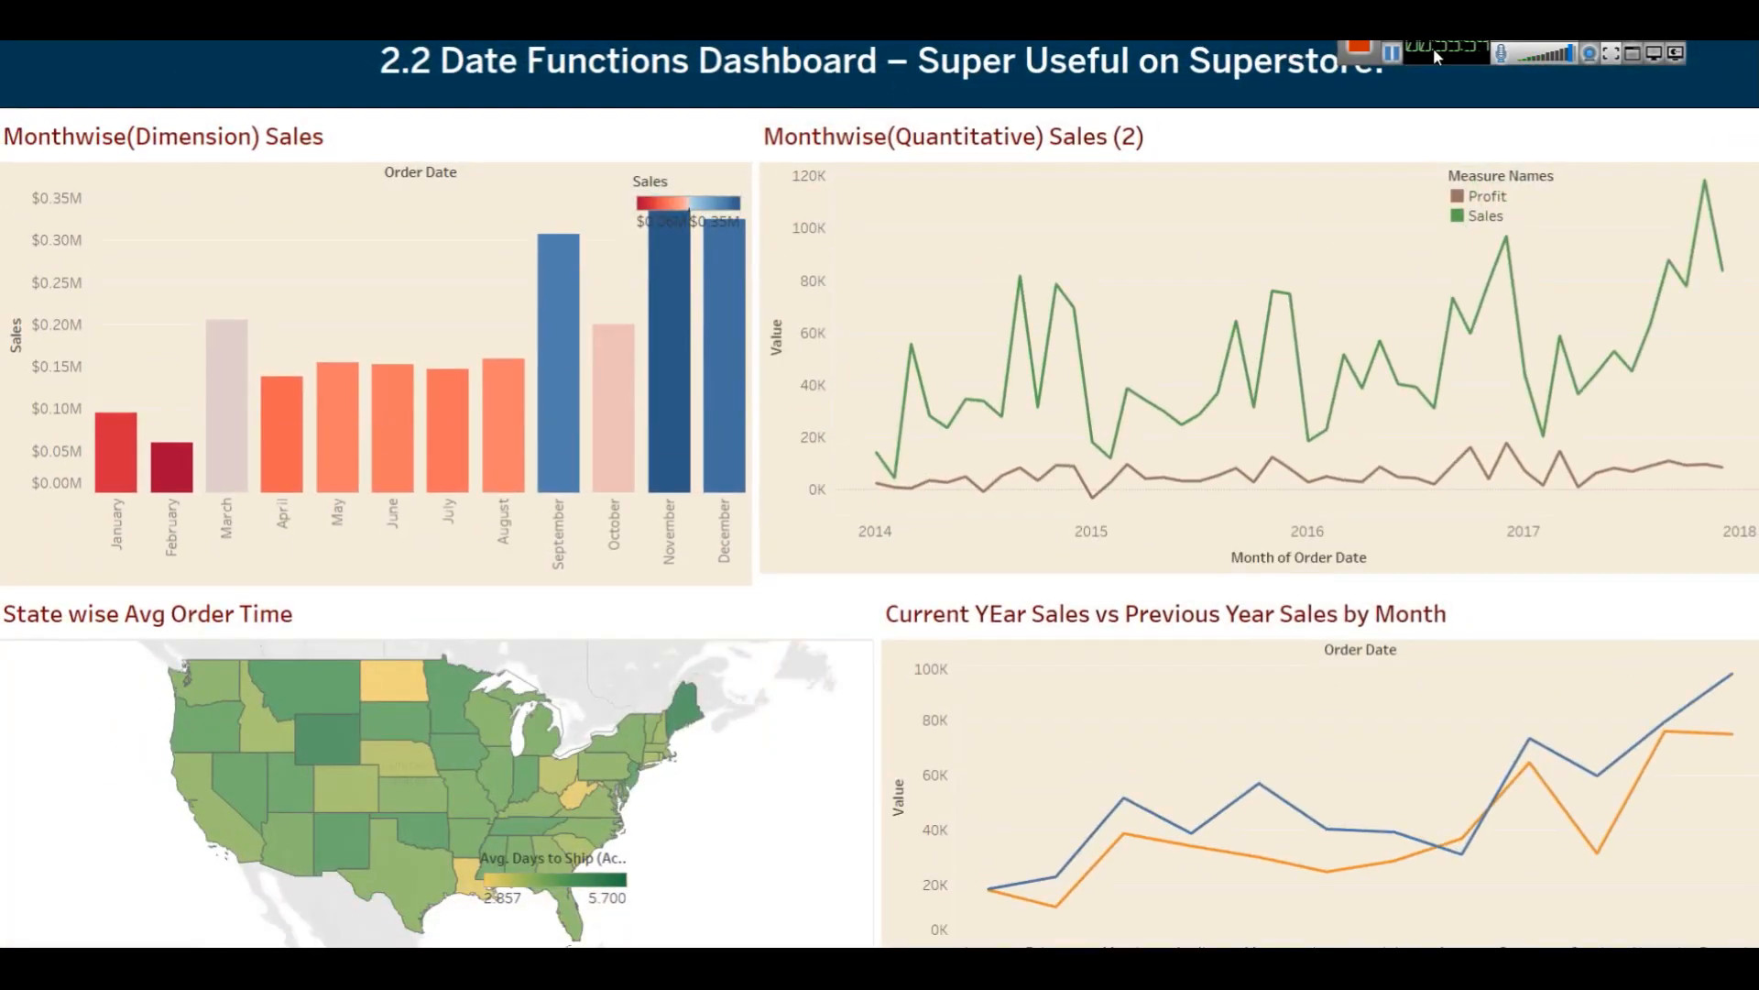
key(Escape)
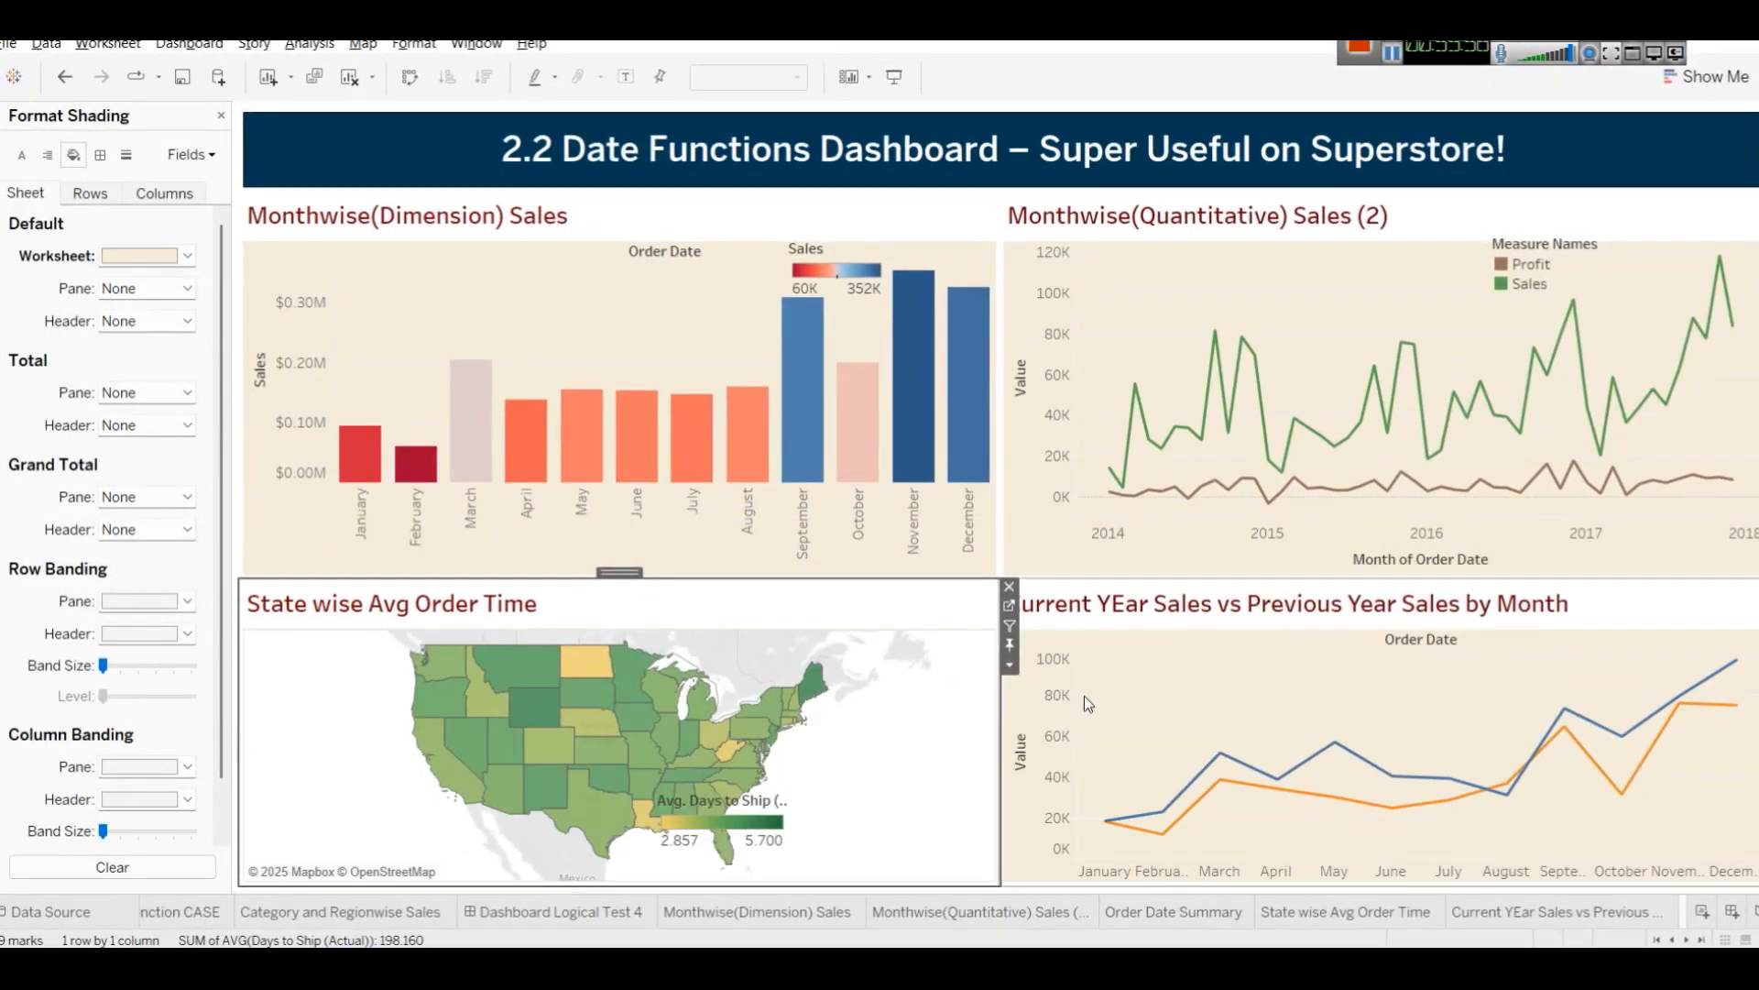
Move the Measure Names, Sales and Avg. Days to Ship legends into the upper left corners of their charts.
double_click(1545, 243)
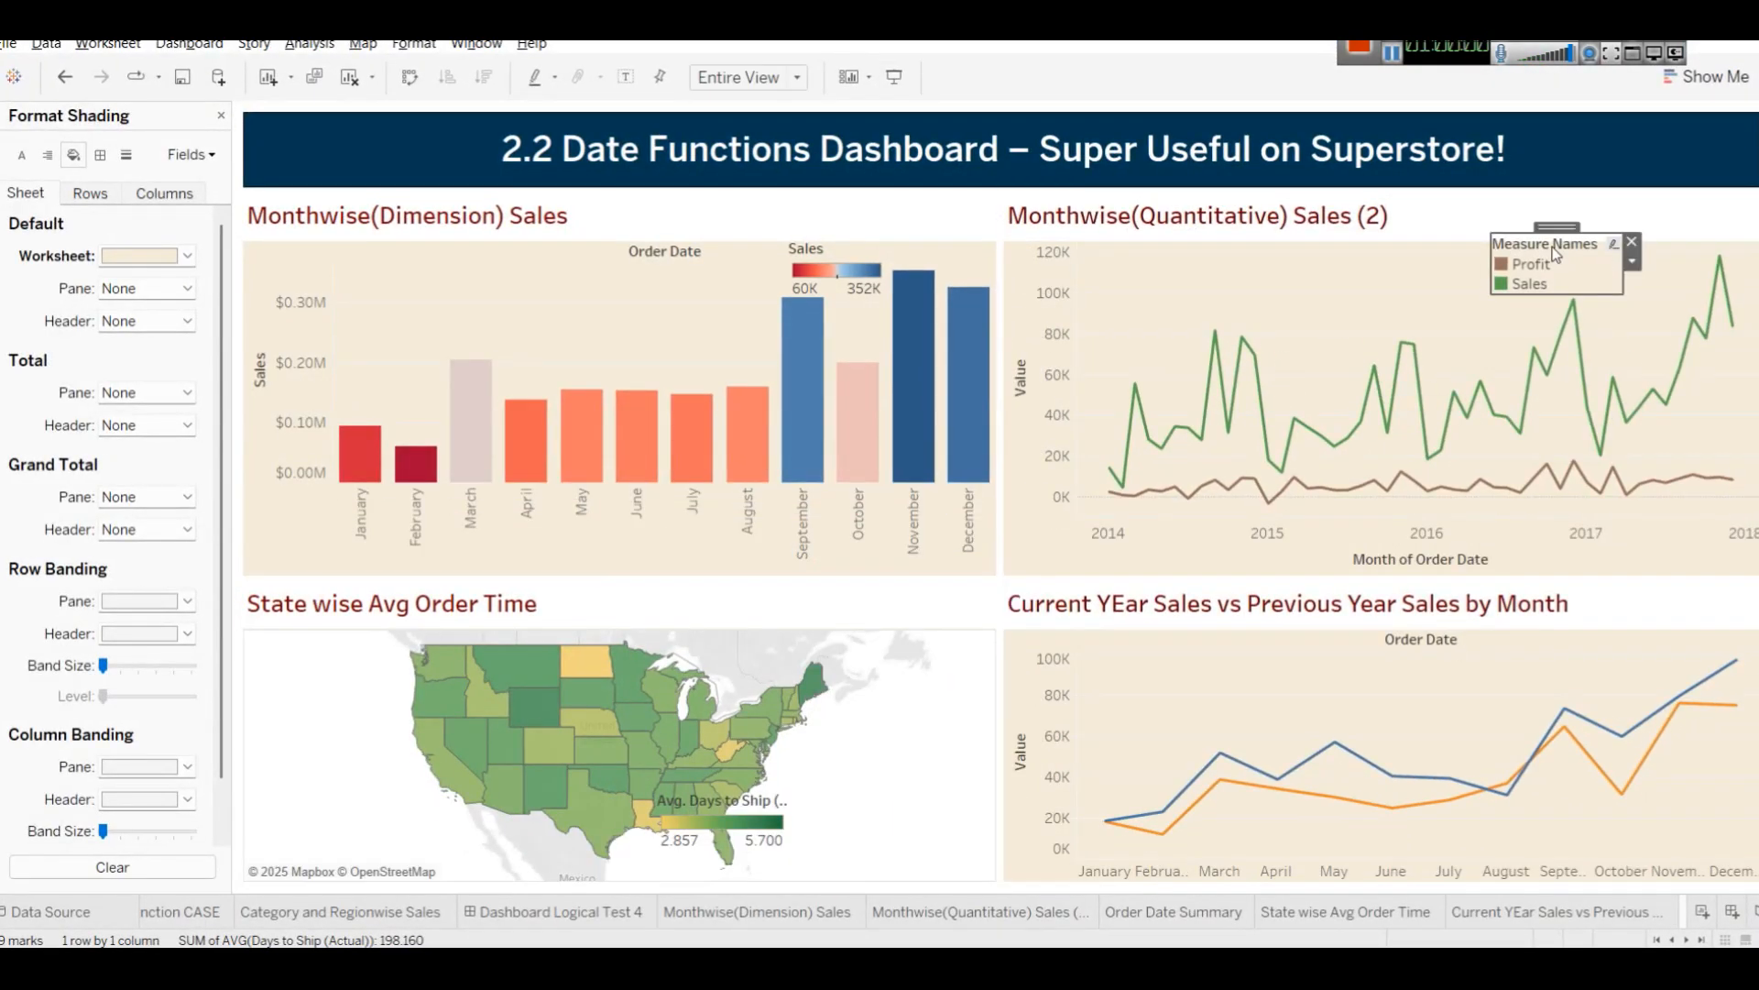
click(1121, 330)
drag(1525, 227, 1142, 239)
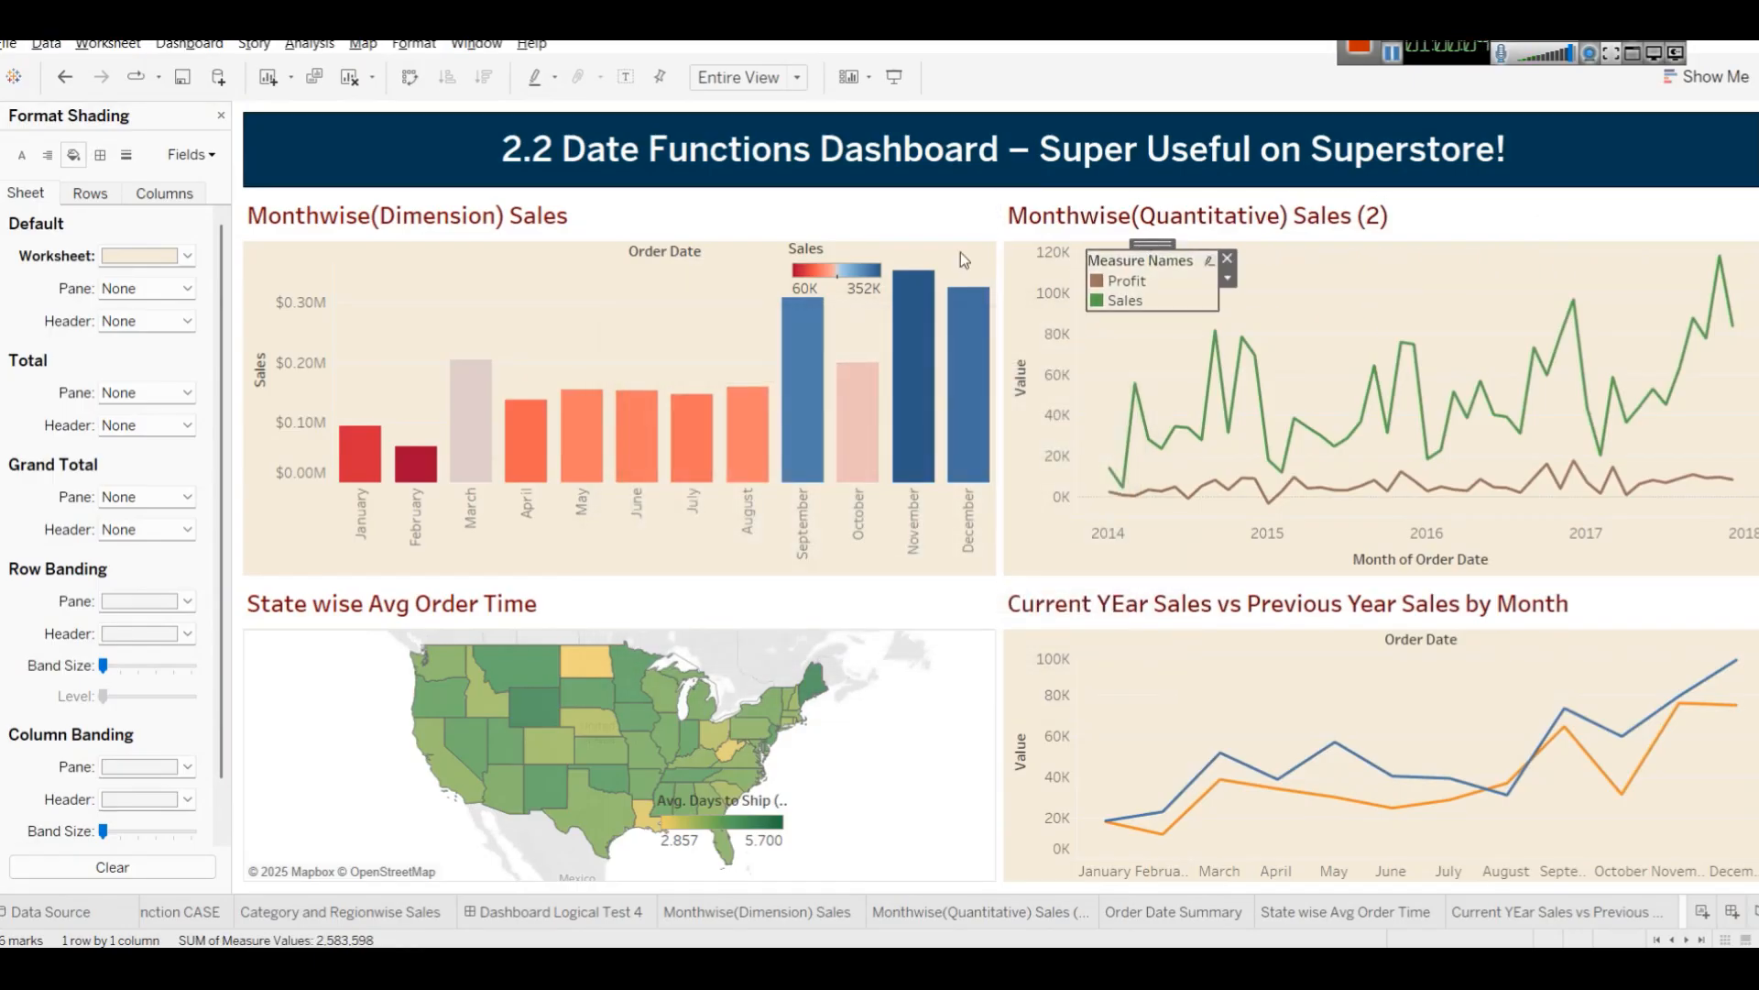
drag(823, 256, 397, 250)
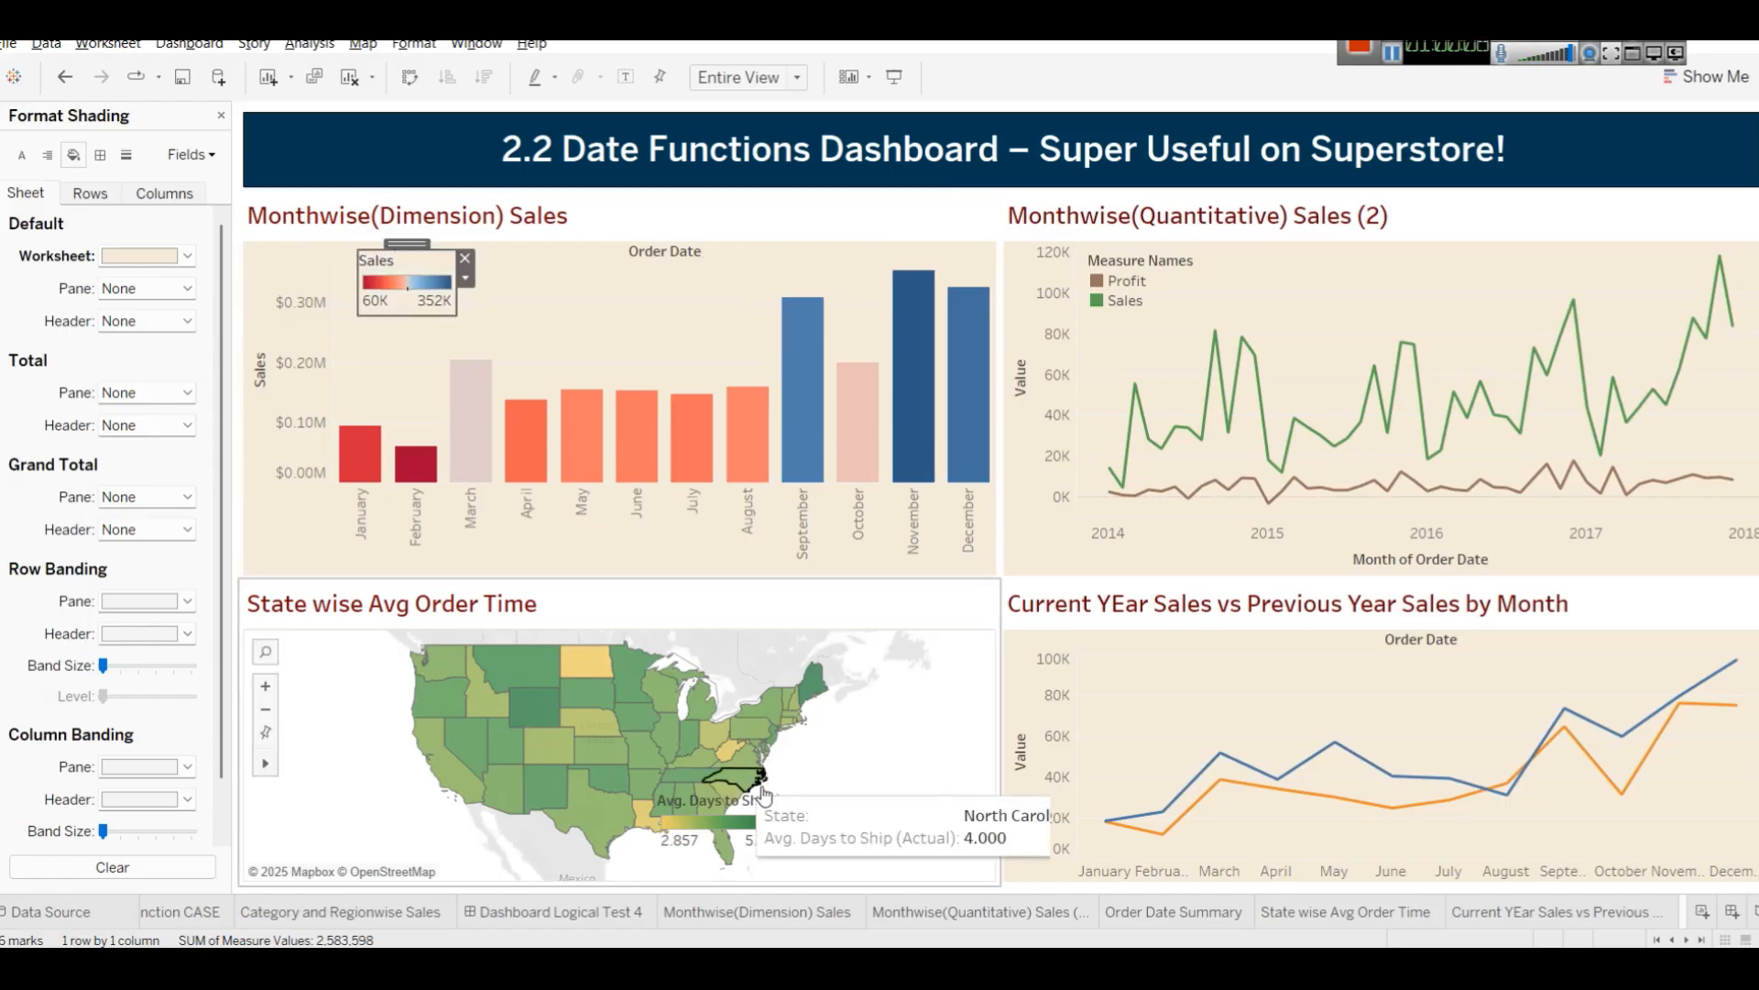
click(706, 795)
drag(703, 794, 306, 634)
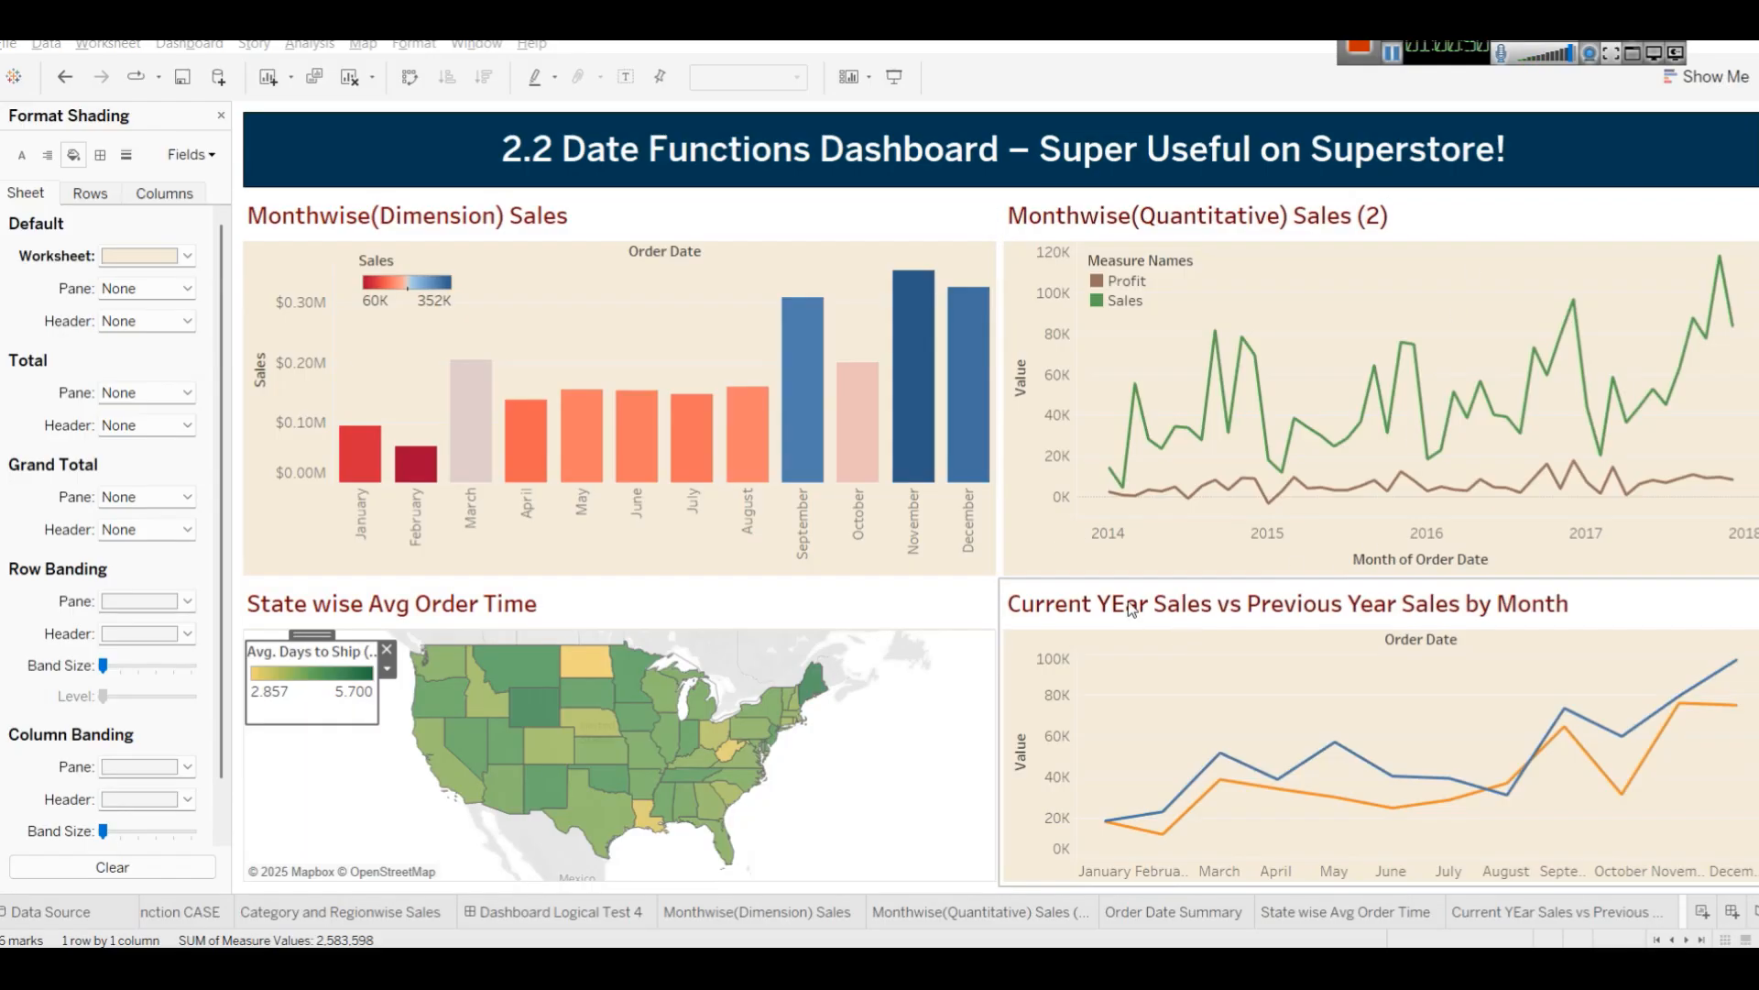
Edit the dashboard title to read "2.2 Date Functions Dashboard Tableau – Super Useful on Superstore!".
right_click(769, 144)
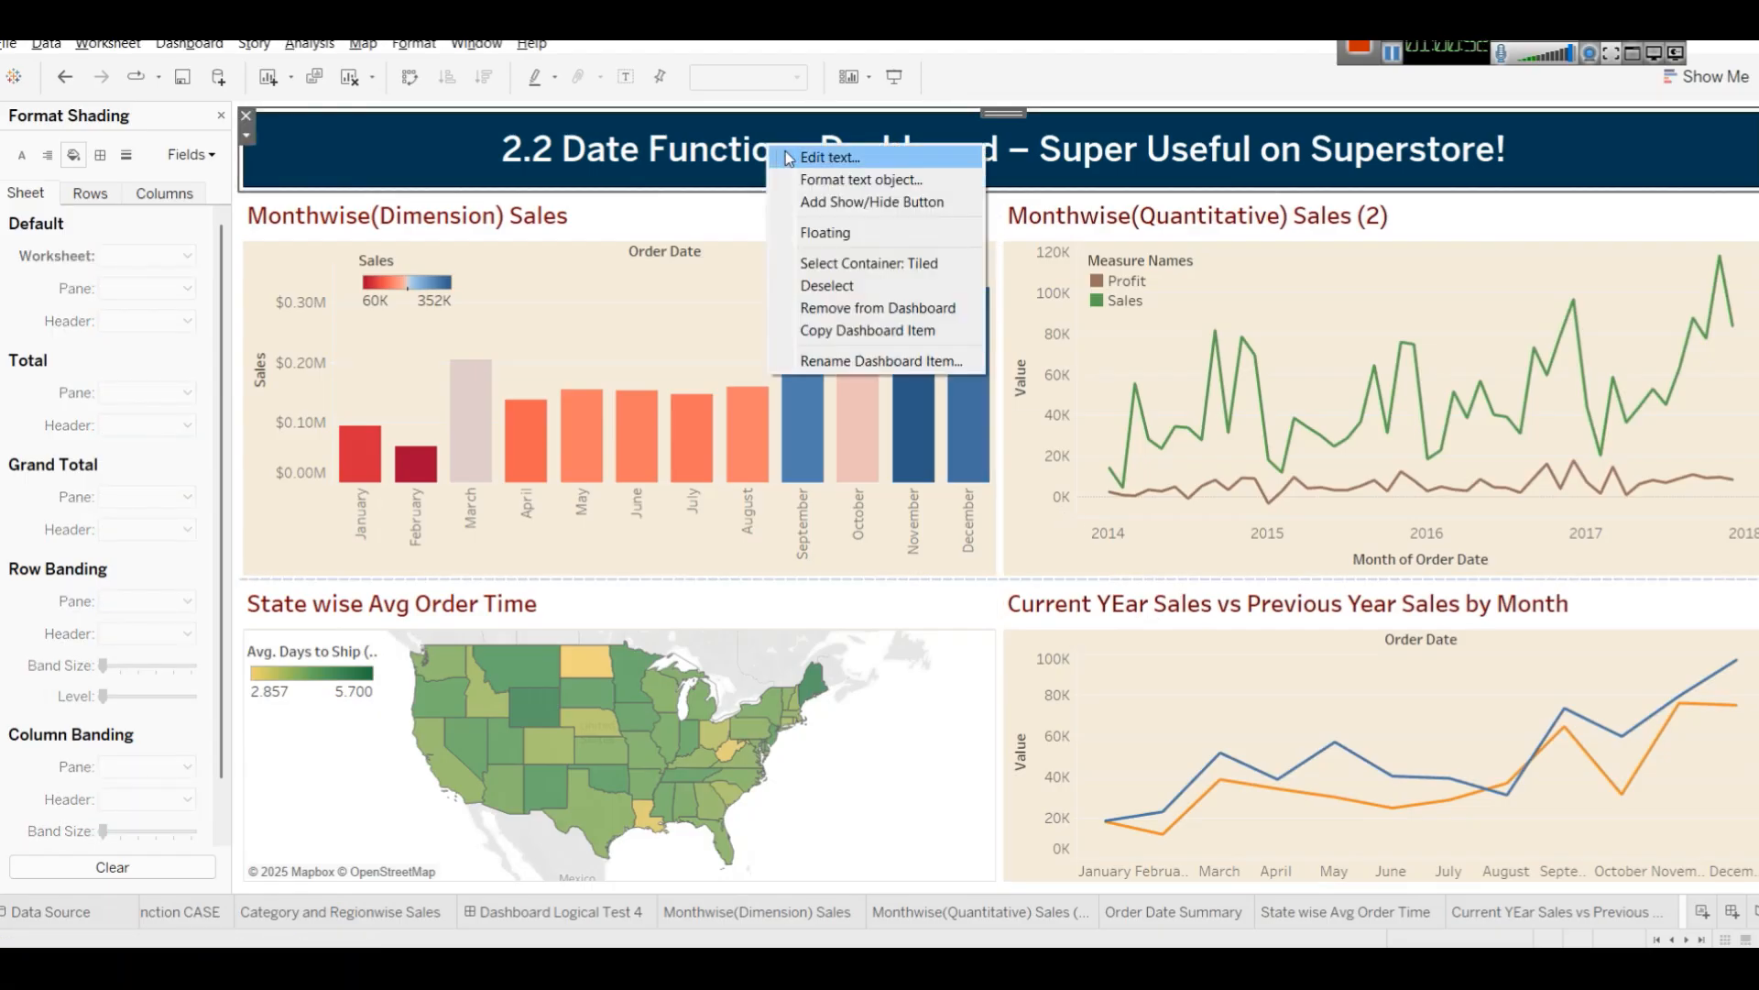
click(788, 159)
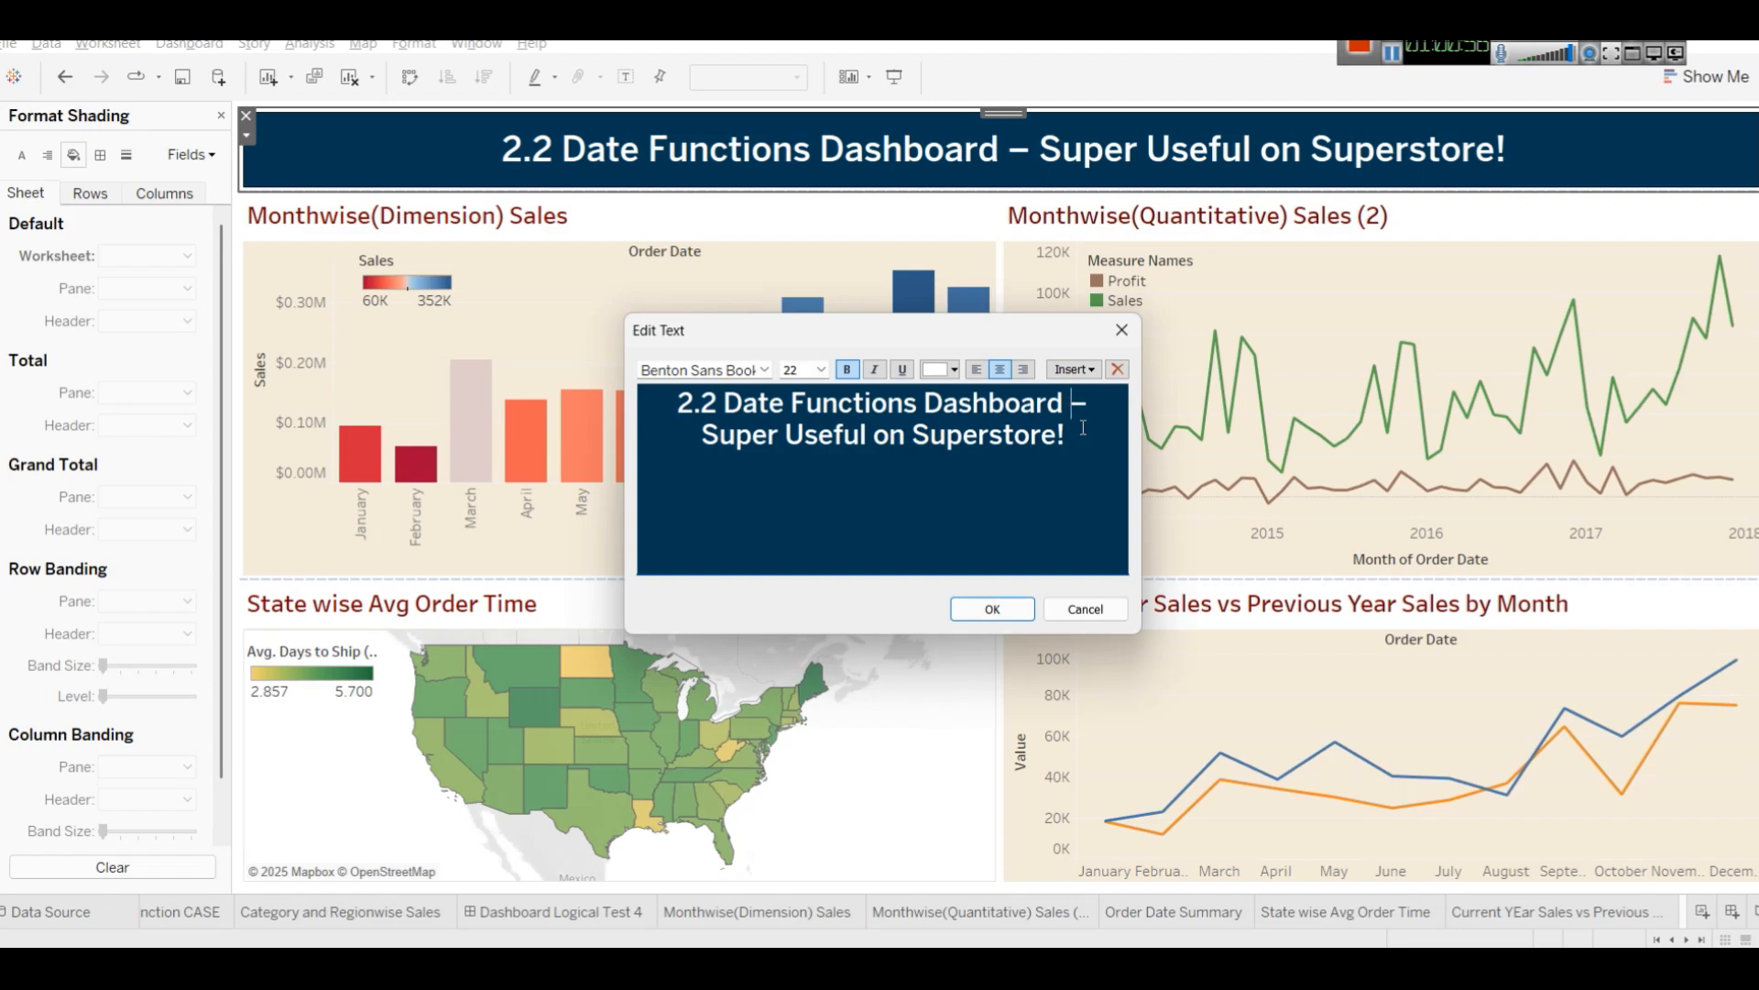
text(Tableau)
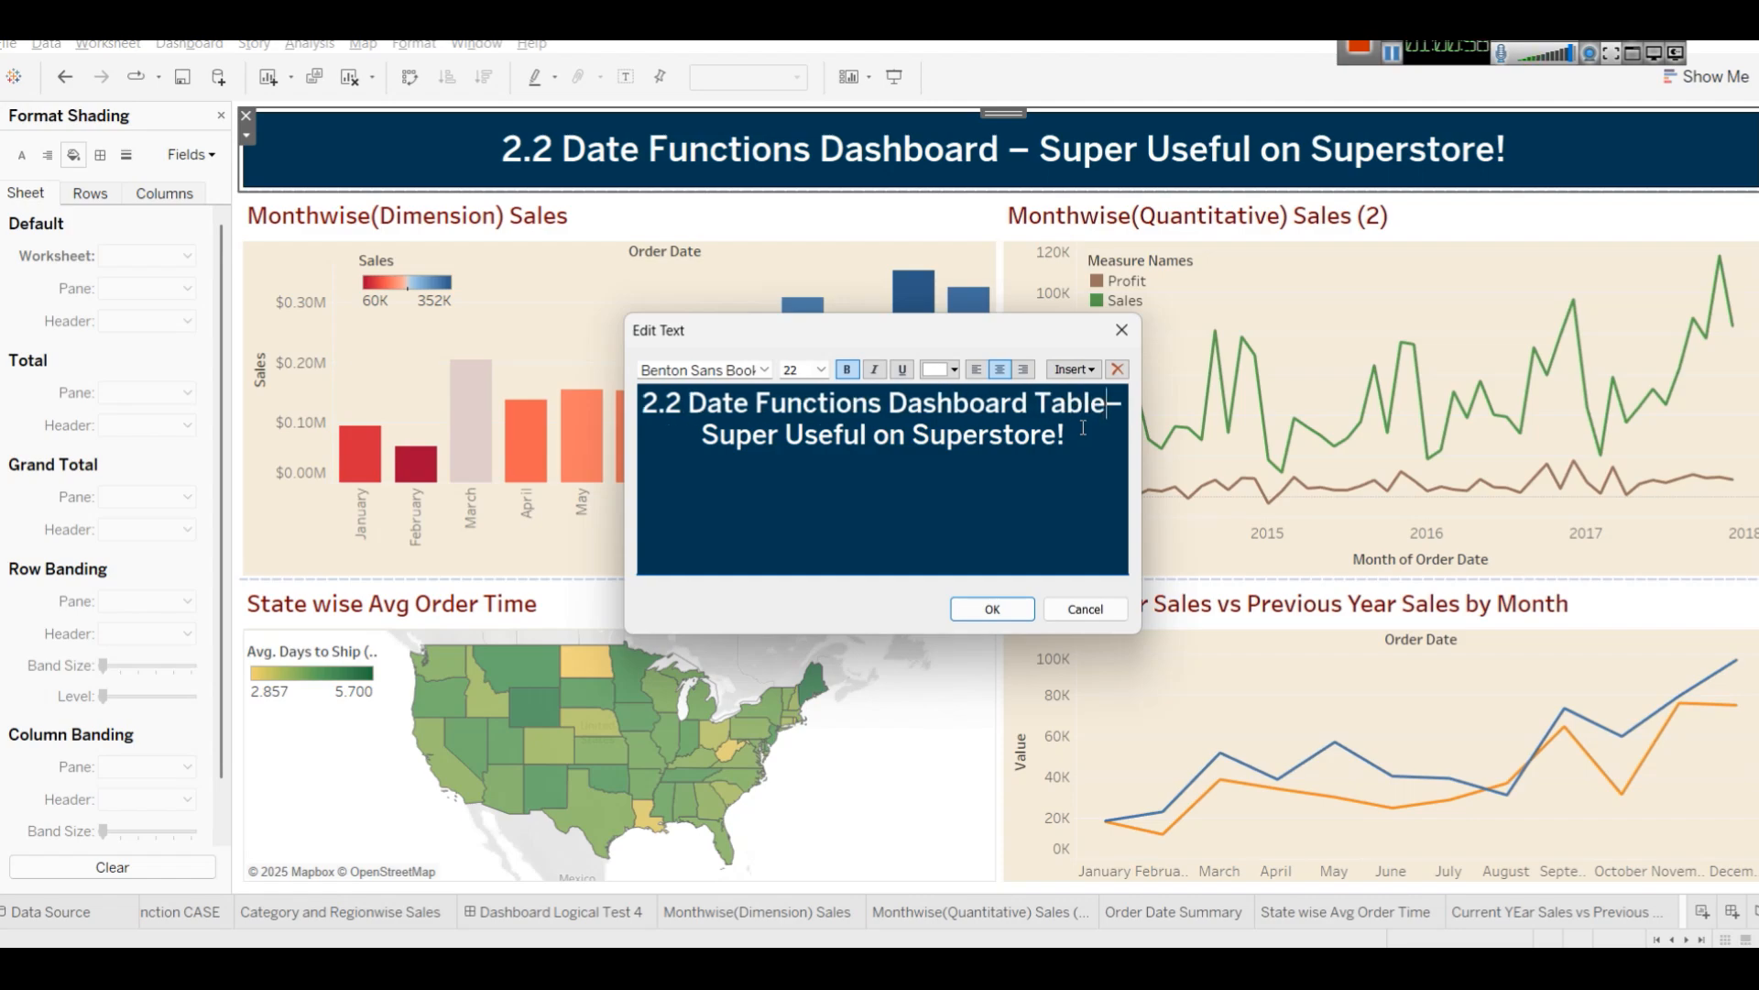
click(1021, 606)
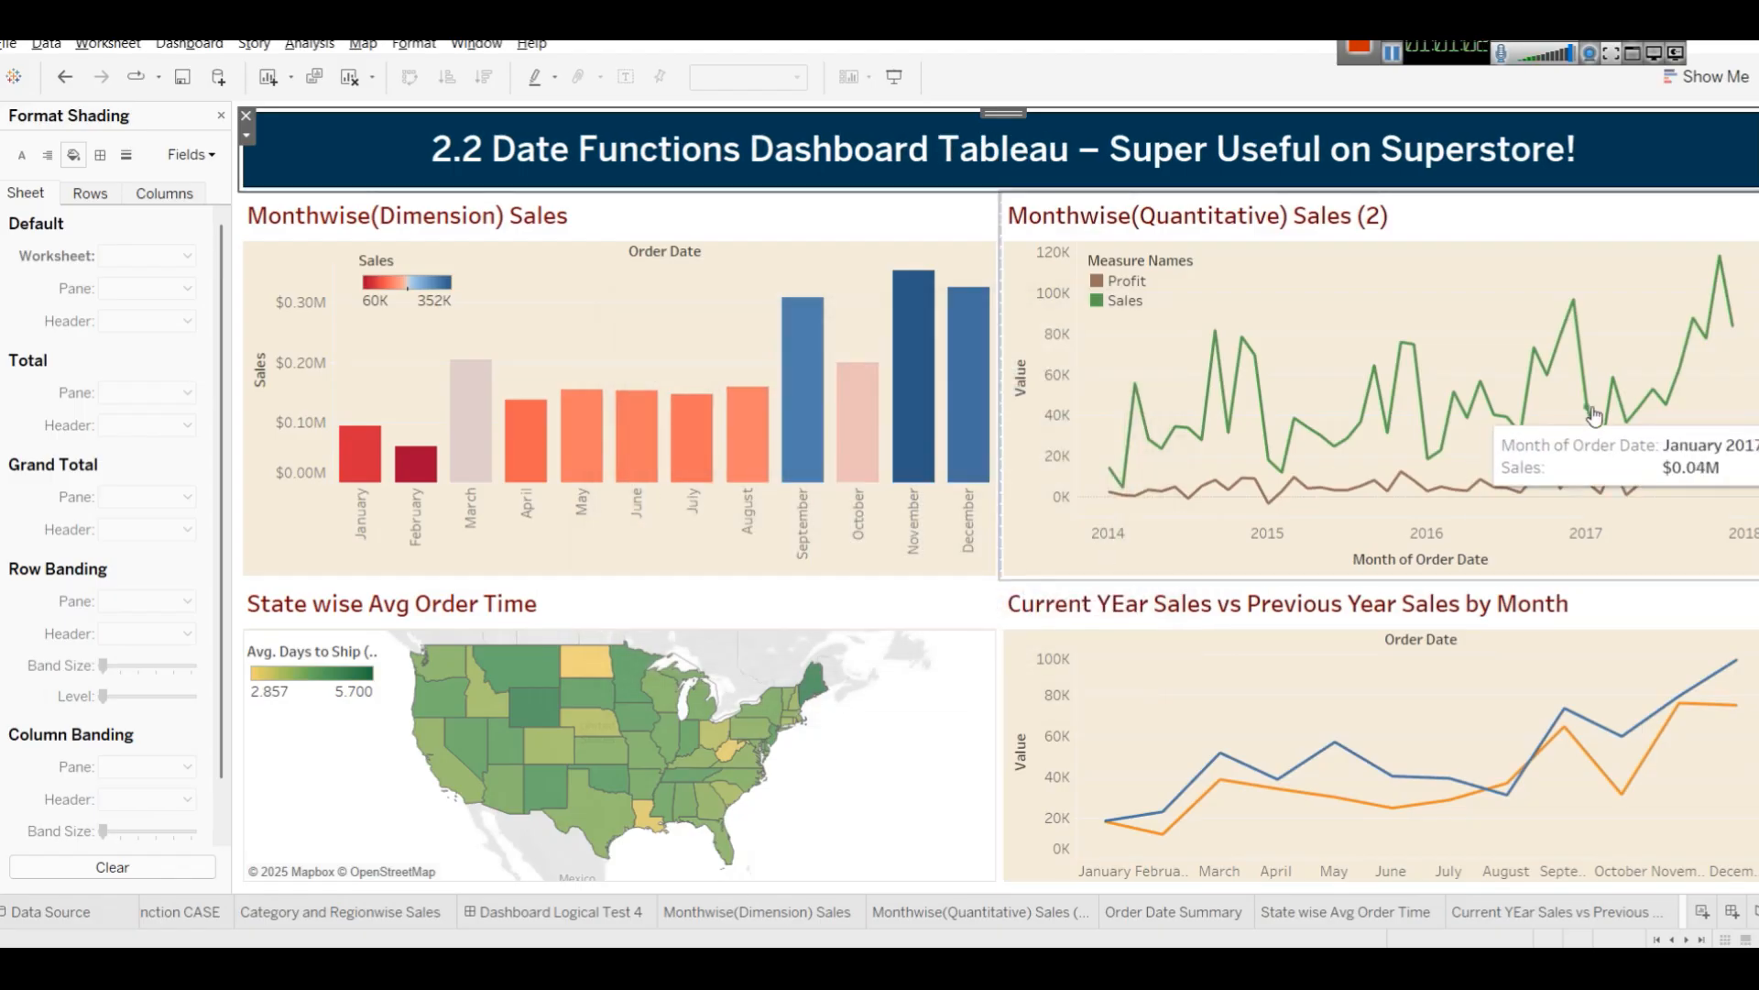